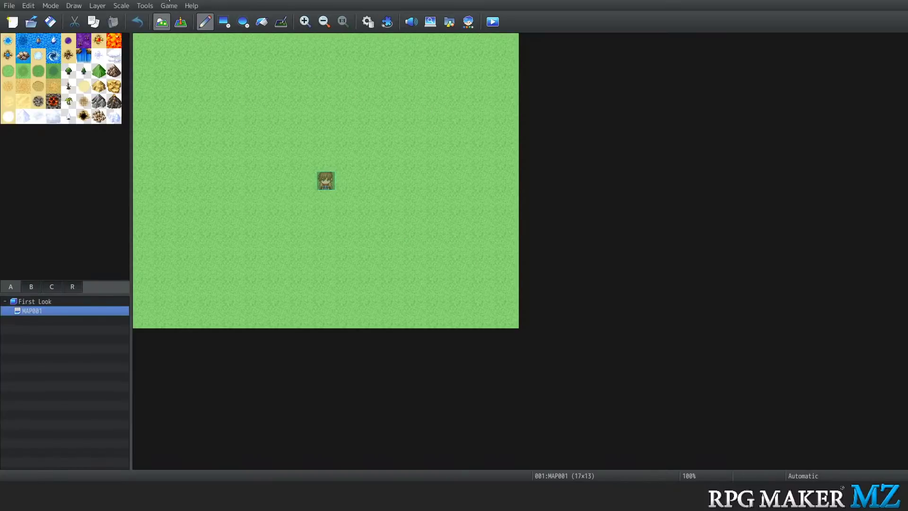
left_click(145, 6)
left_click(449, 203)
left_click(145, 6)
left_click(204, 113)
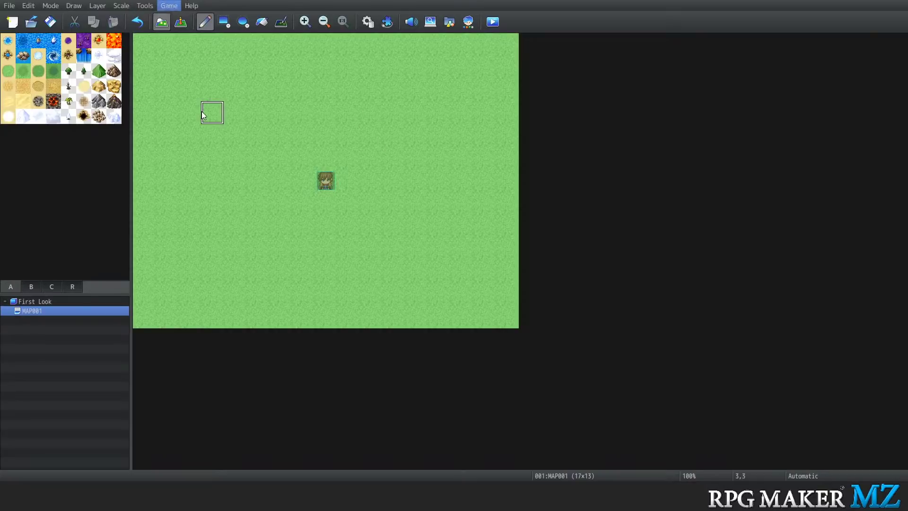
Switch to event editing and create a new event on map tile (6,3)
left_click(180, 22)
right_click(275, 121)
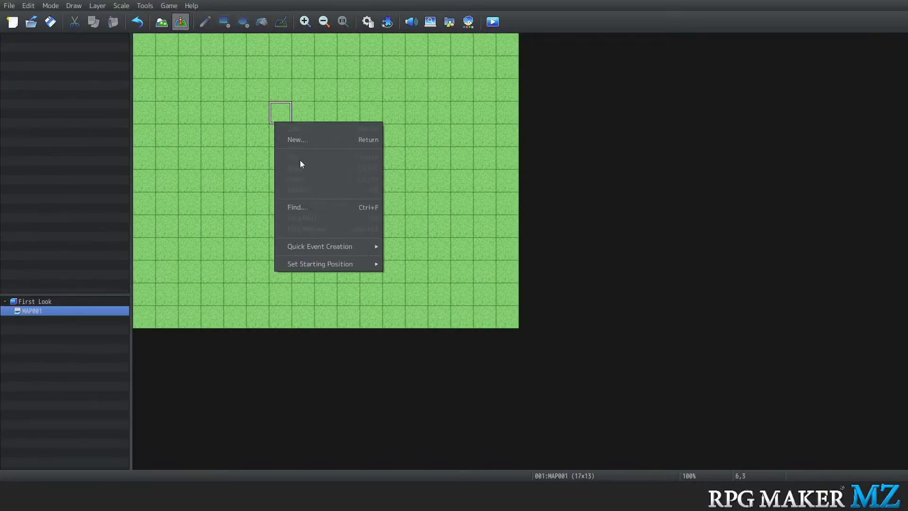
left_click(303, 143)
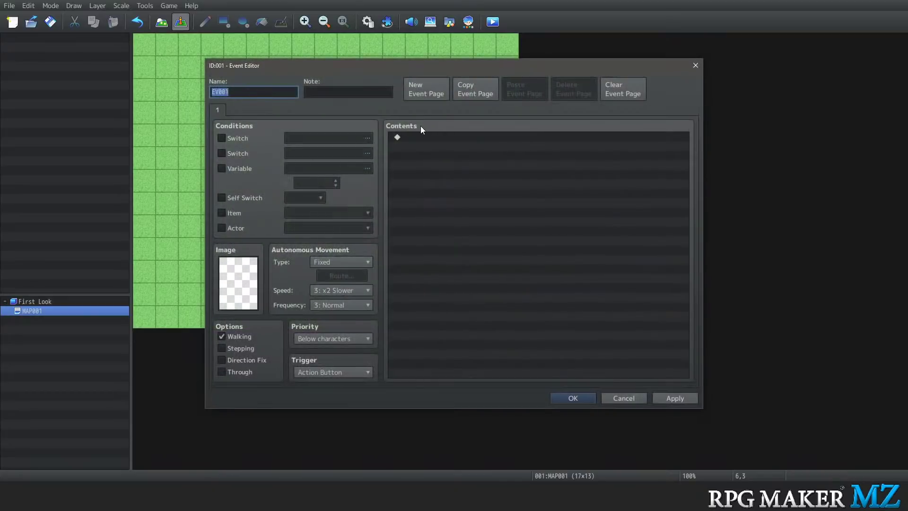
Add a Get Location Info command to the event, storing the Player character's Region ID in variable 0001
double_click(420, 135)
left_click(451, 113)
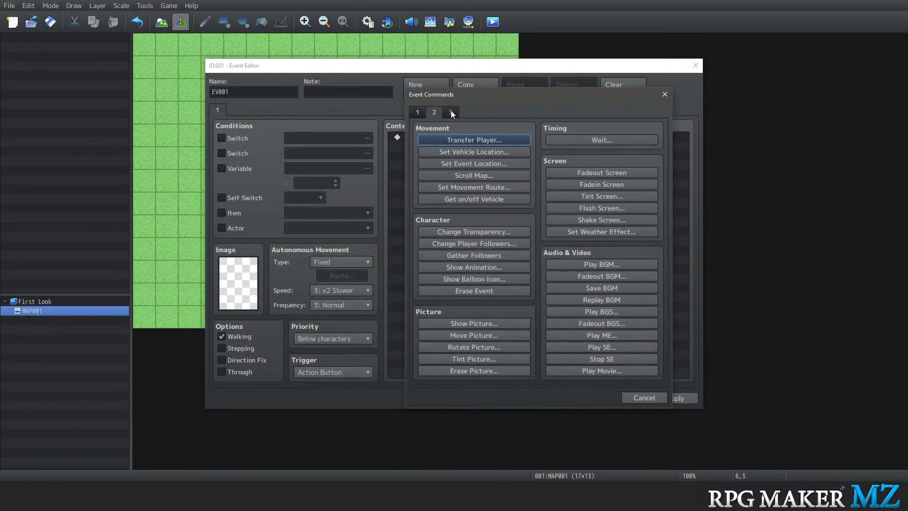
left_click(453, 114)
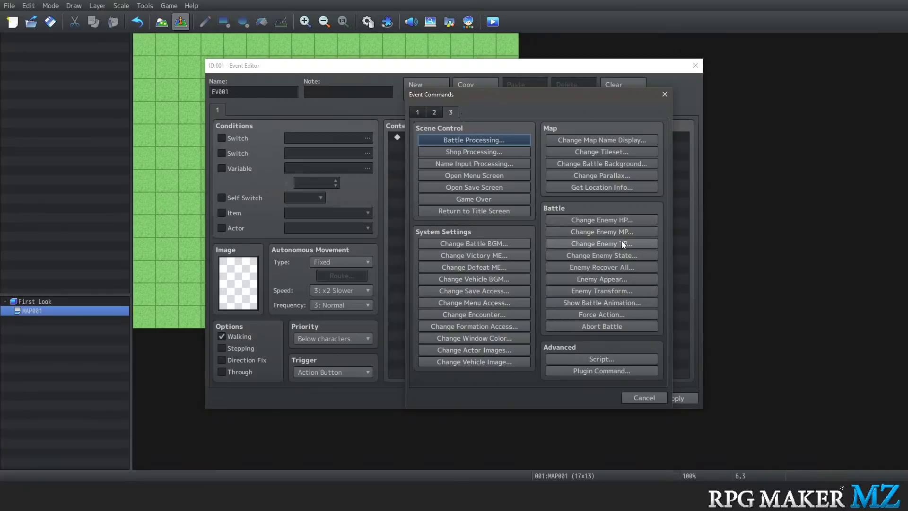
left_click(596, 189)
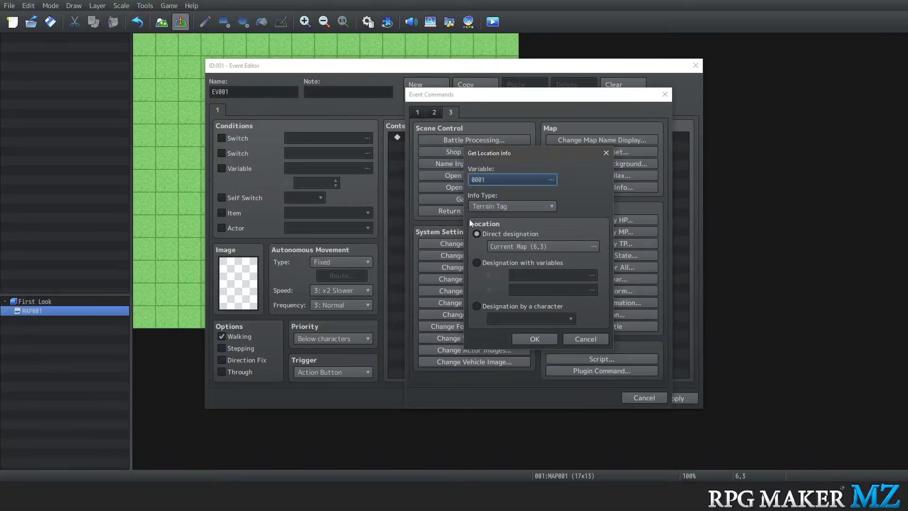
left_click(537, 206)
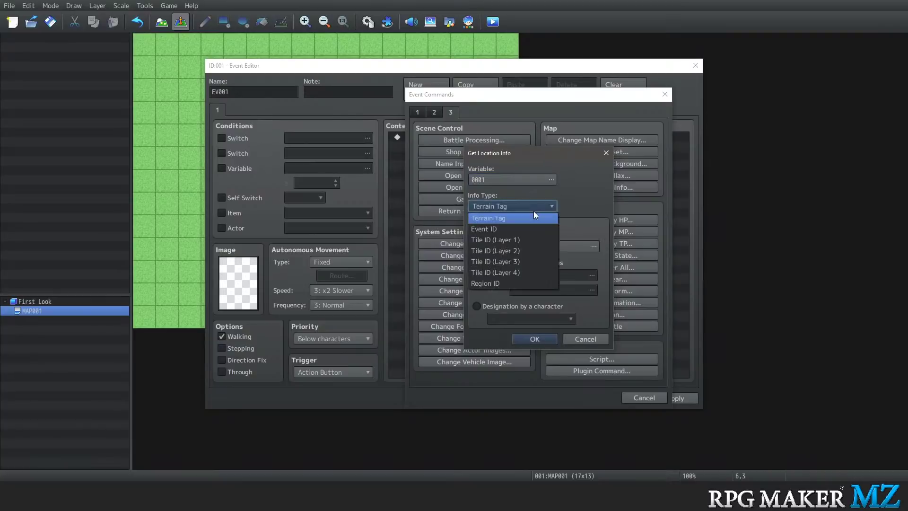
left_click(505, 283)
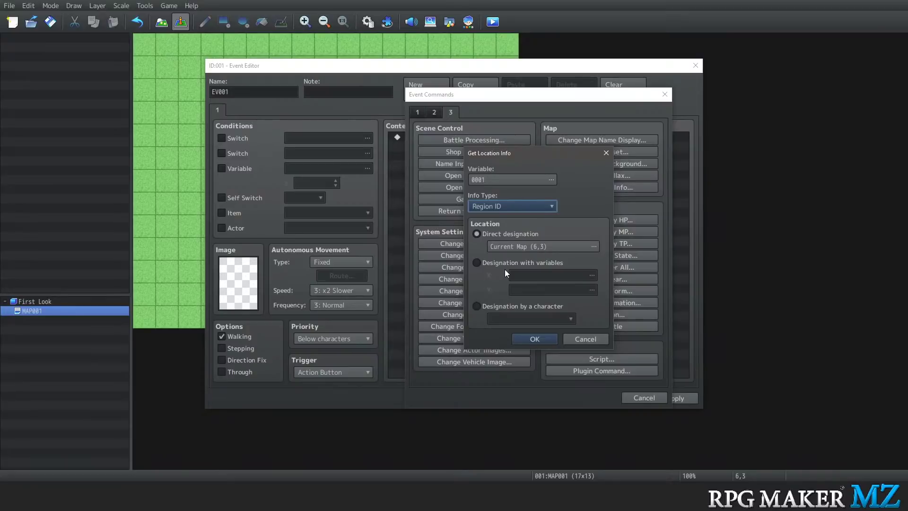
left_click(488, 307)
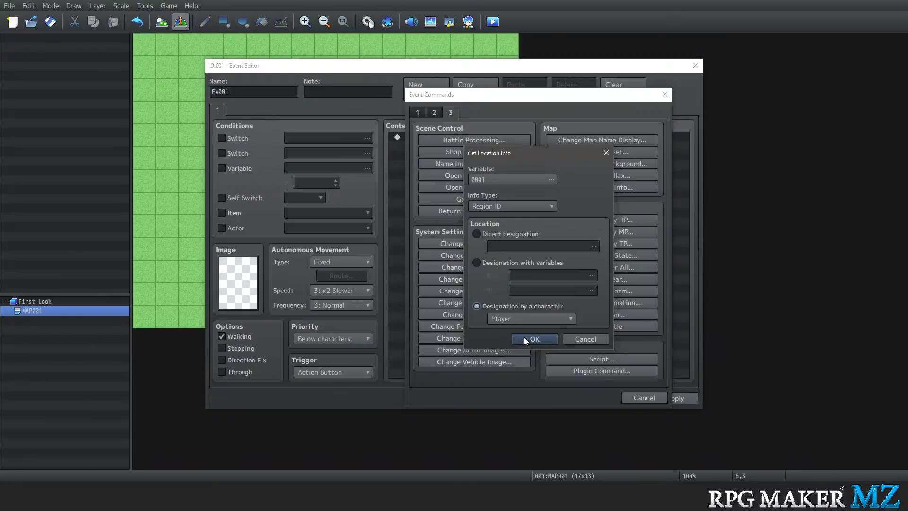
left_click(525, 338)
Delete the Get Location Info command from the event's contents and save the event
left_click(442, 138)
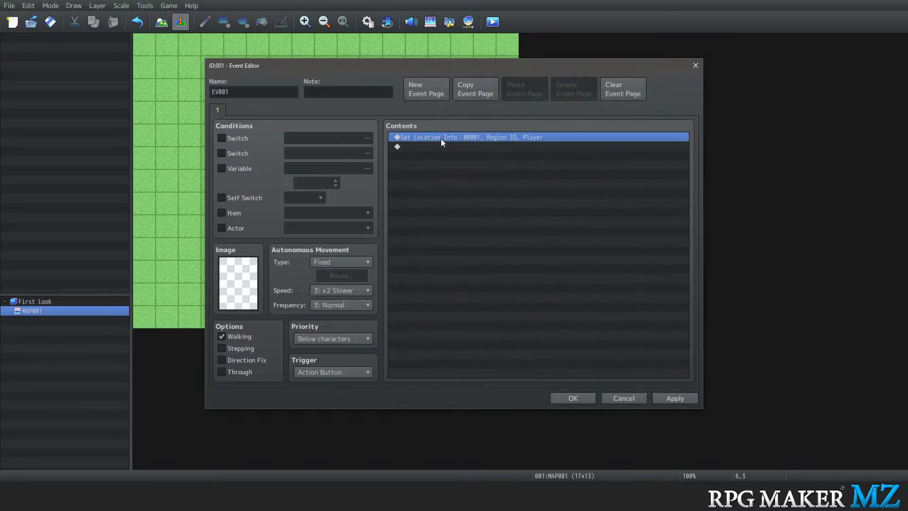
right_click(446, 141)
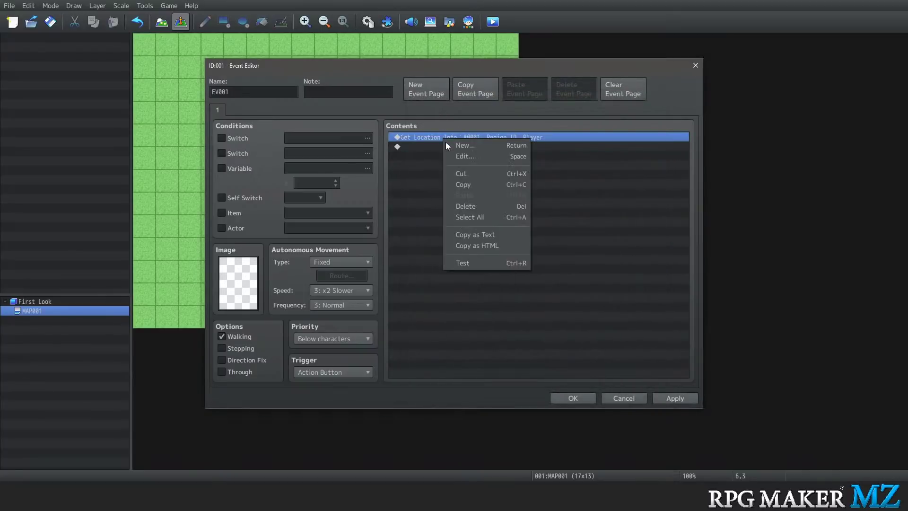
left_click(465, 206)
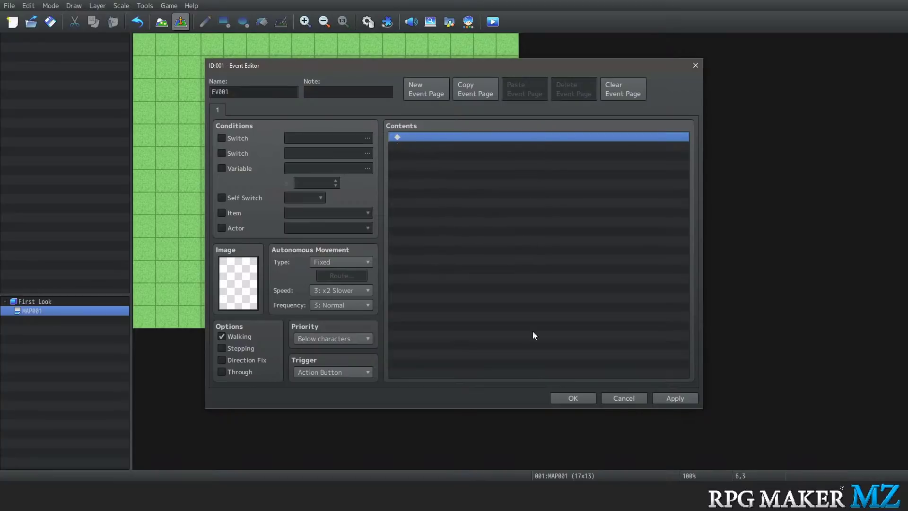
left_click(572, 396)
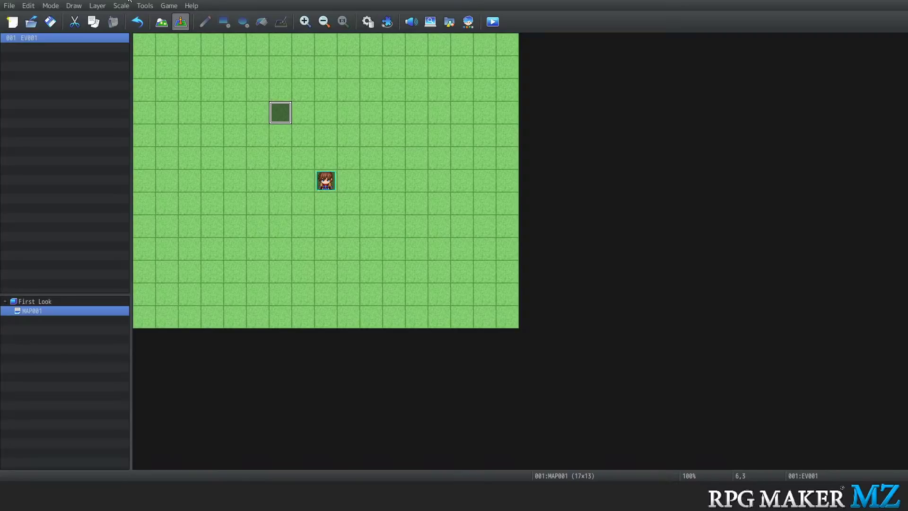
Open the database and examine the settings and messages of the Dead state
left_click(145, 5)
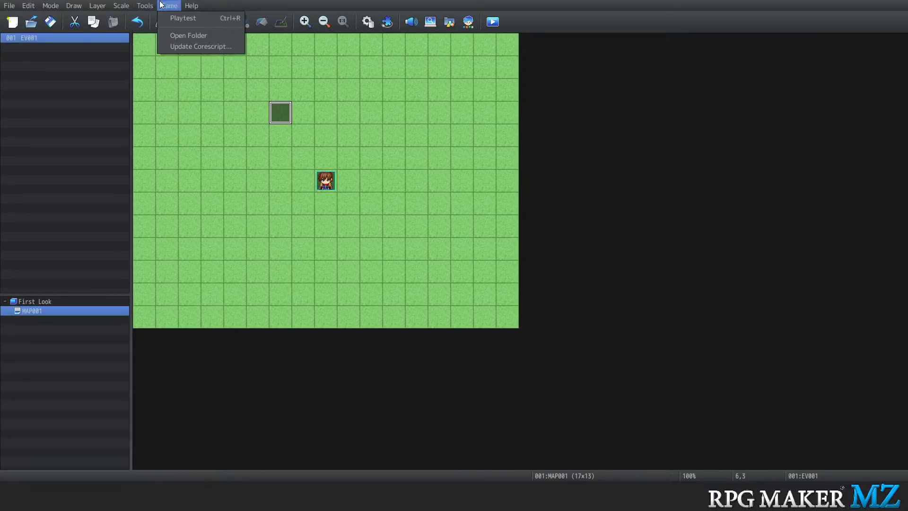
left_click(152, 18)
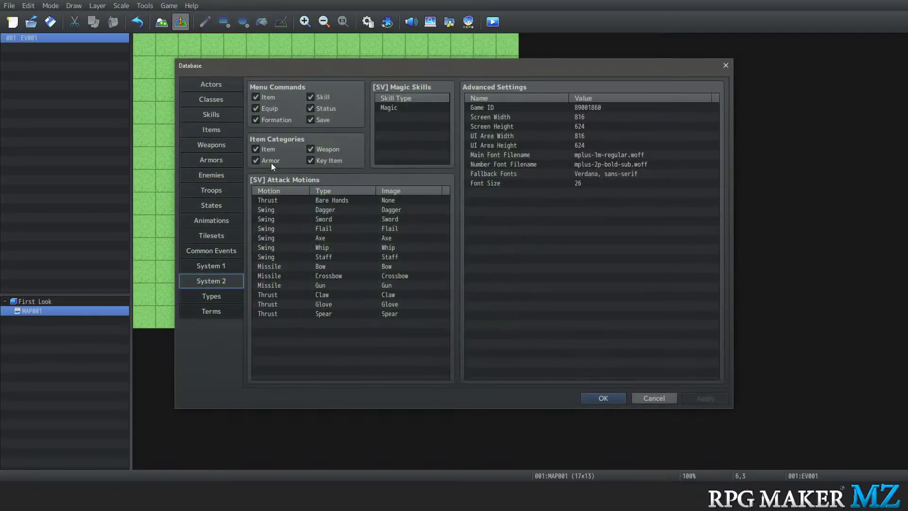
left_click(210, 205)
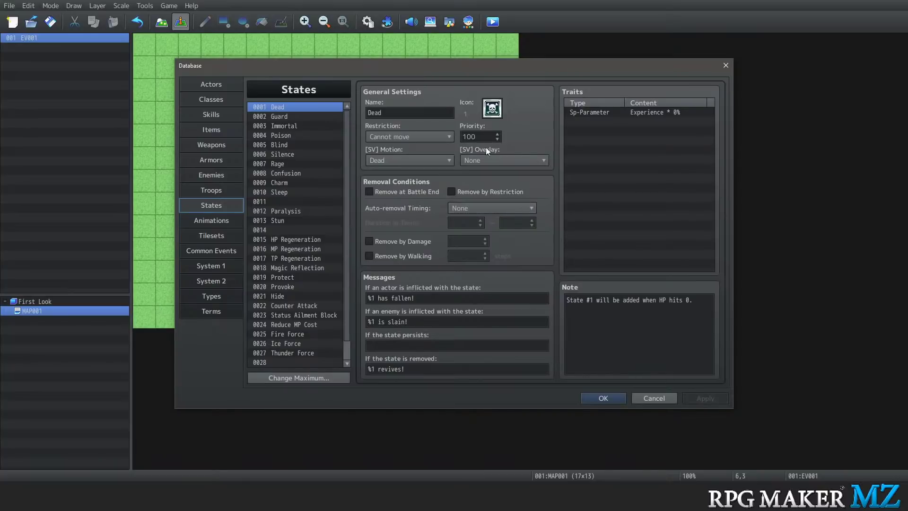
left_click_drag(430, 73, 394, 62)
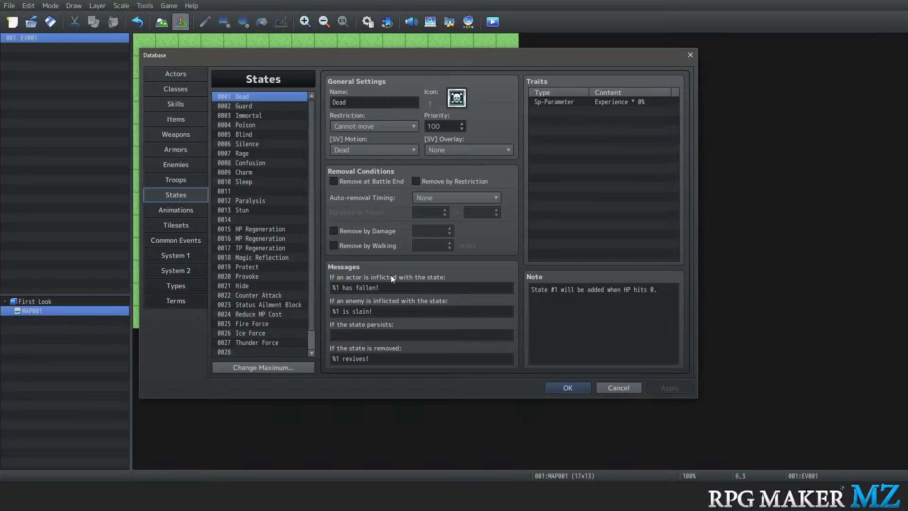
mouse_move(391, 275)
Examine the game options in the System 1 settings, including Death by Floor Damage
left_click(168, 257)
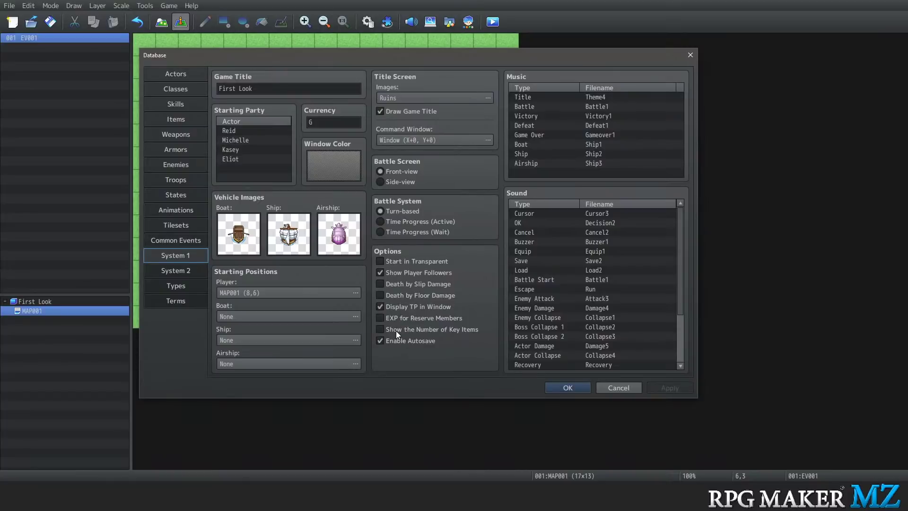
mouse_move(395, 330)
mouse_move(402, 291)
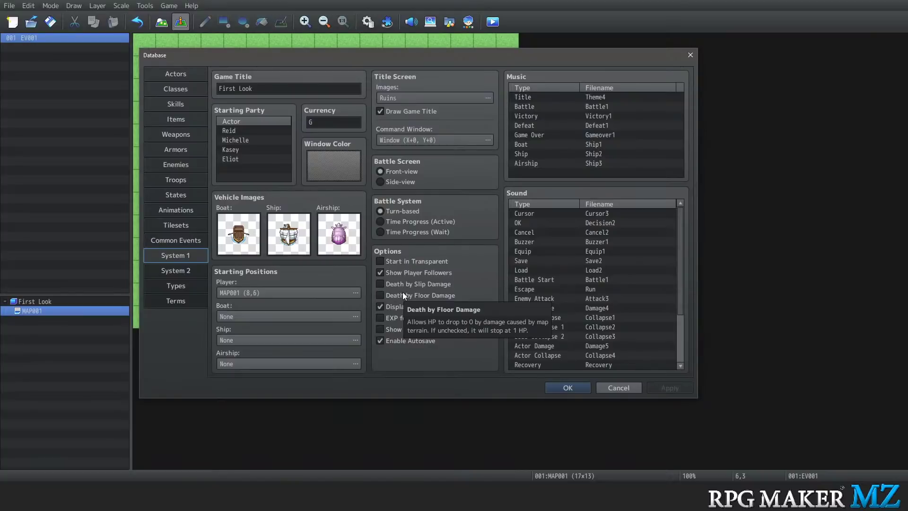
Examine the screen and UI area dimensions in the System 2 advanced settings
left_click(189, 268)
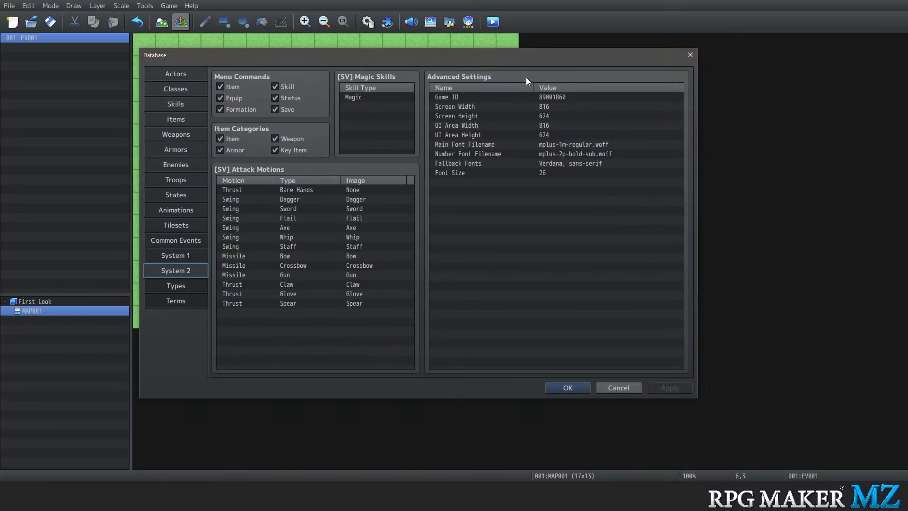
left_click(555, 104)
left_click(556, 118)
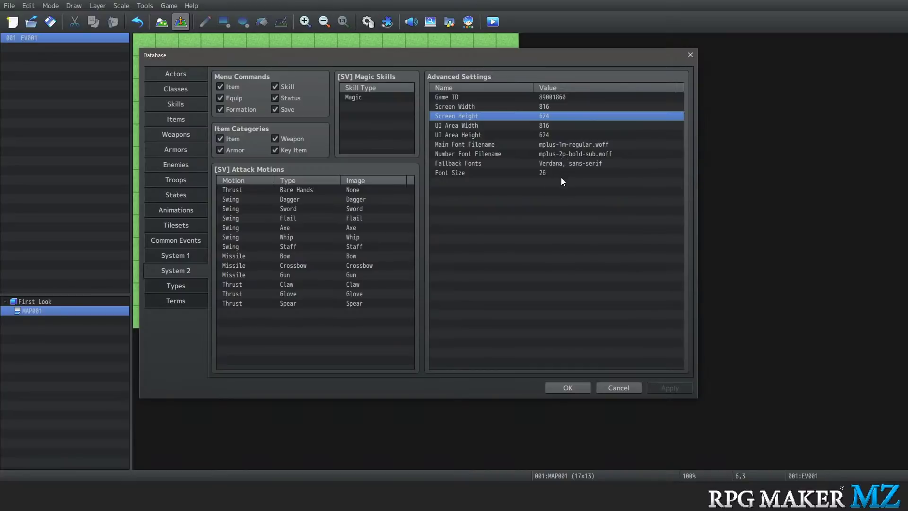
left_click(549, 105)
left_click(550, 116)
left_click_drag(553, 126, 563, 171)
left_click(548, 106)
left_click(549, 134)
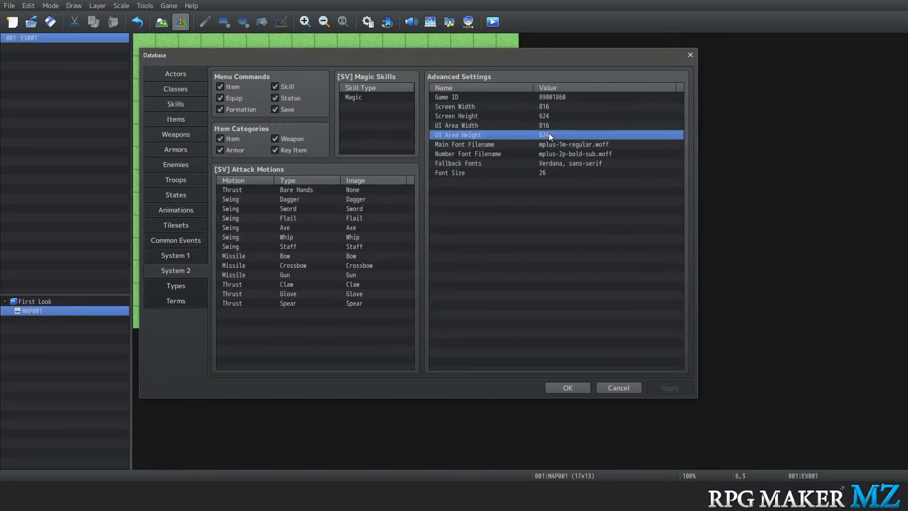
left_click(553, 125)
left_click(552, 116)
Review the main, number and fallback font entries and the font size in the advanced settings
left_click(553, 152)
left_click(558, 164)
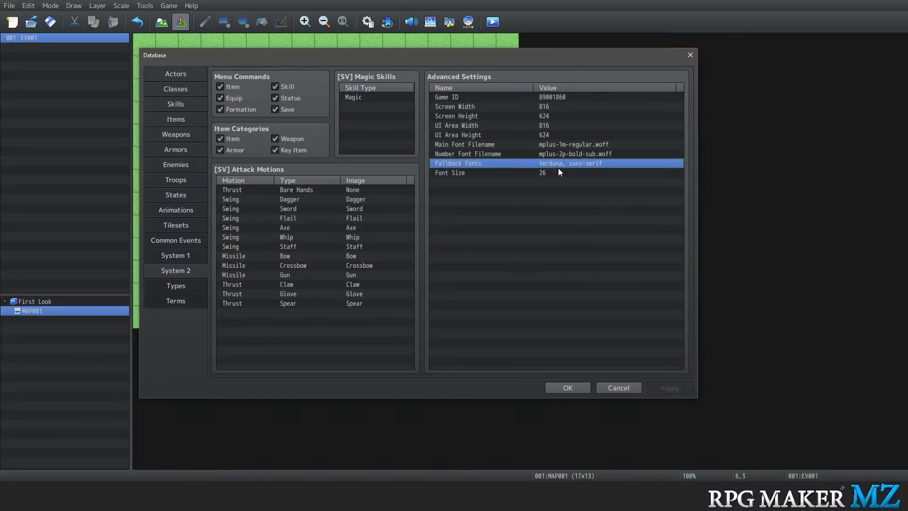
left_click(563, 173)
left_click(548, 163)
left_click(517, 153)
left_click(521, 146)
left_click(523, 155)
left_click(523, 164)
left_click(527, 154)
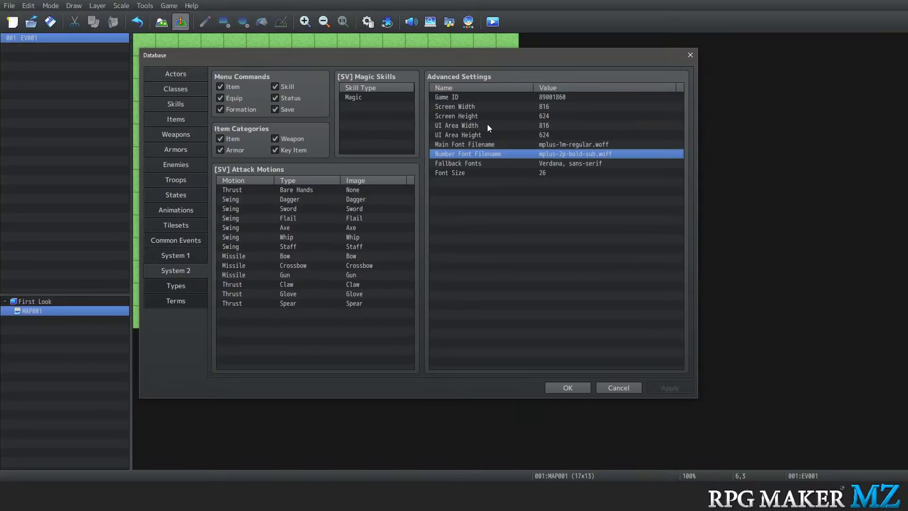
left_click(477, 164)
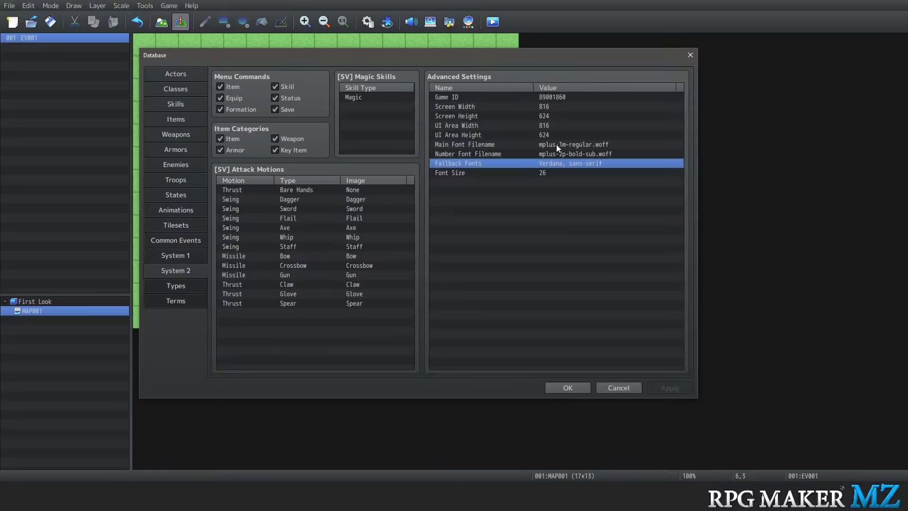
Look over the Types lists and close the database
left_click(191, 285)
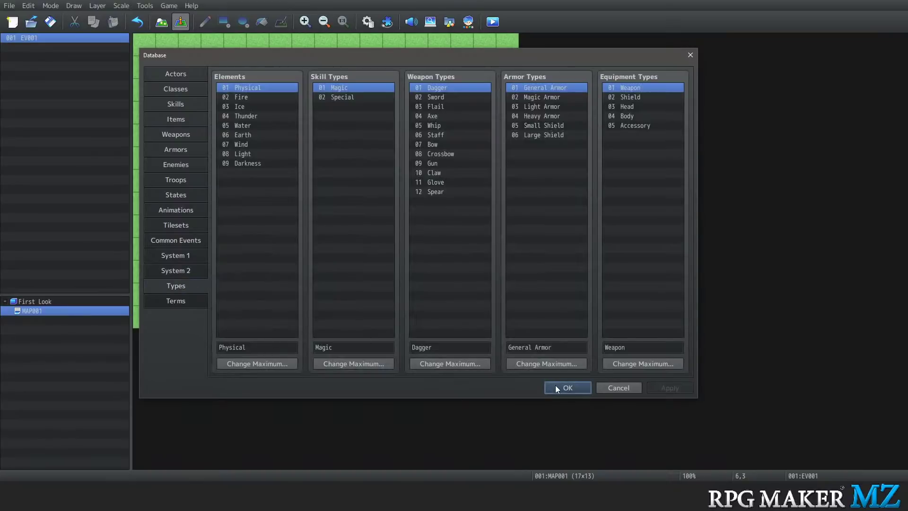
left_click(555, 387)
Check the plugin list in the Plugin Manager and close it without making changes
left_click(144, 6)
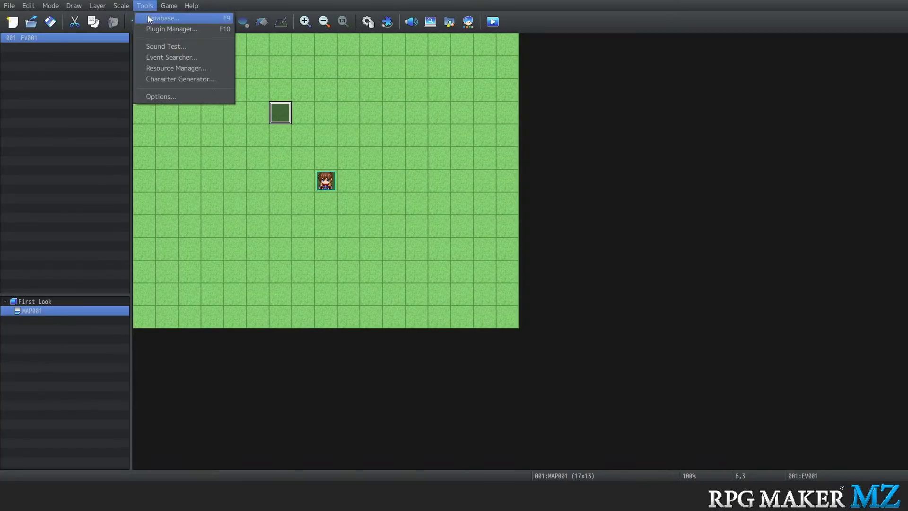
left_click(155, 31)
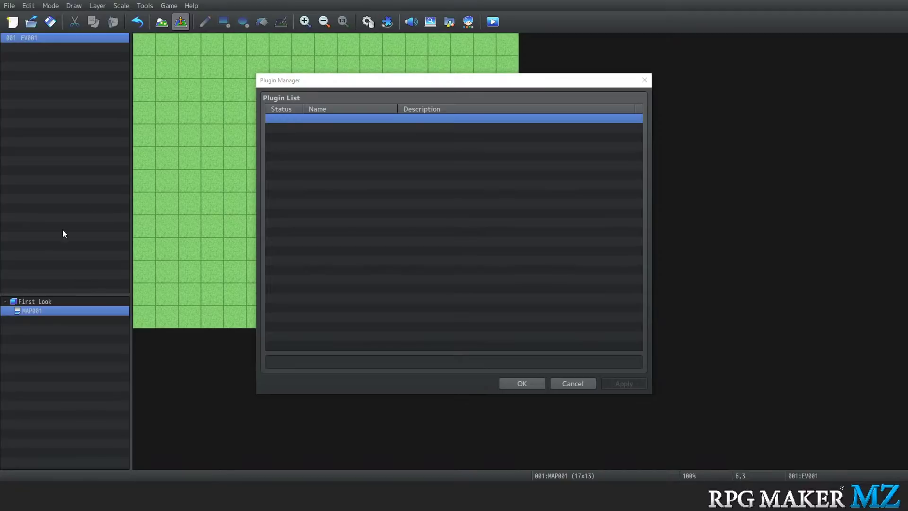
left_click(563, 382)
left_click(149, 7)
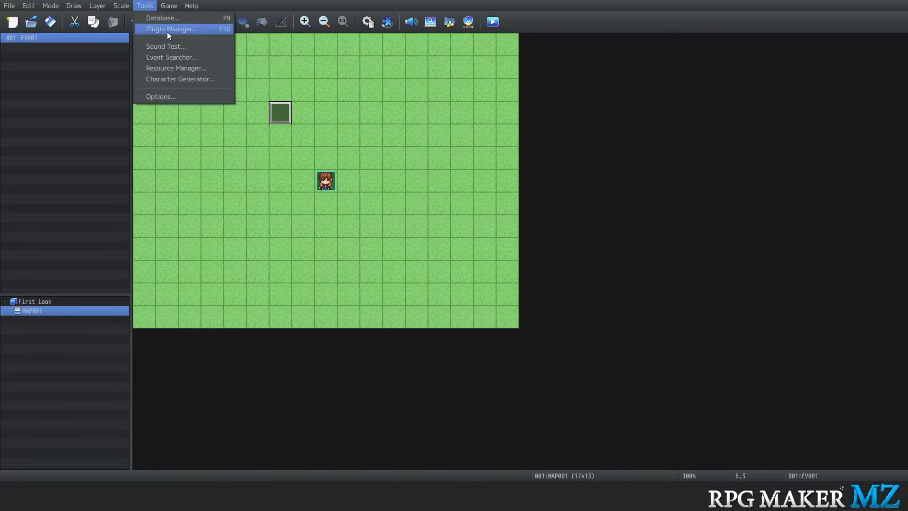
left_click(165, 168)
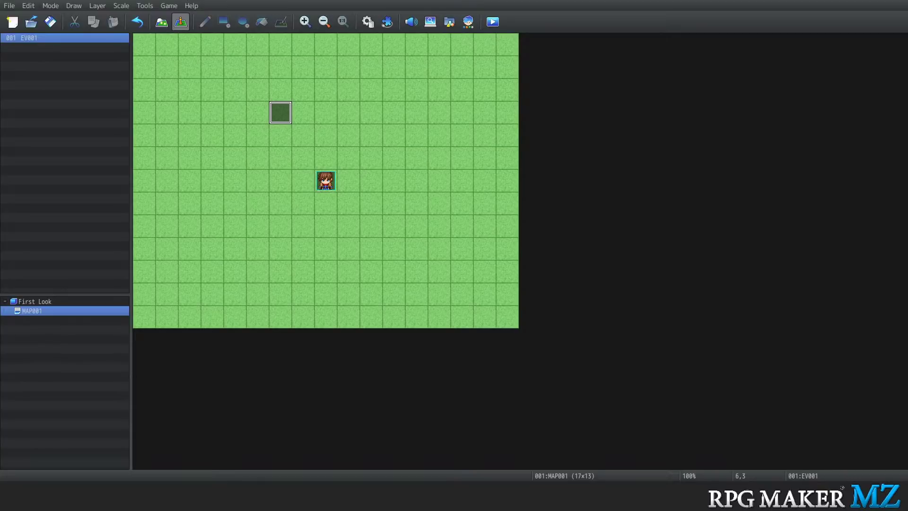
Review the Yami_8DirEx plugin's help text and parameters in the Plugin Manager and close it without adding the plugin
left_click(169, 5)
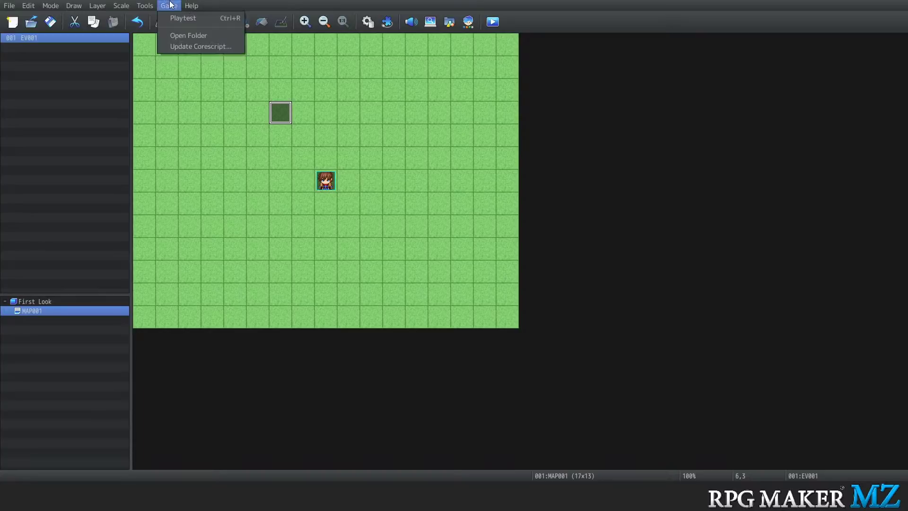
left_click(151, 27)
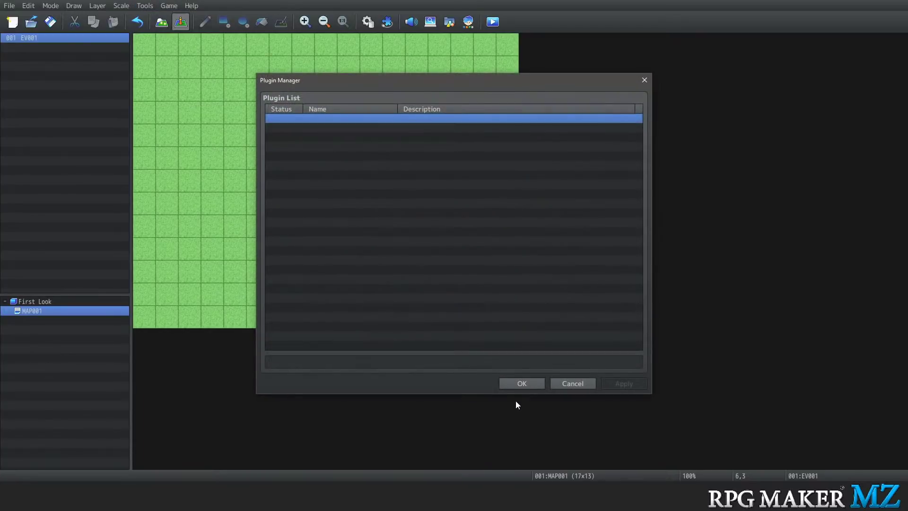
double_click(317, 121)
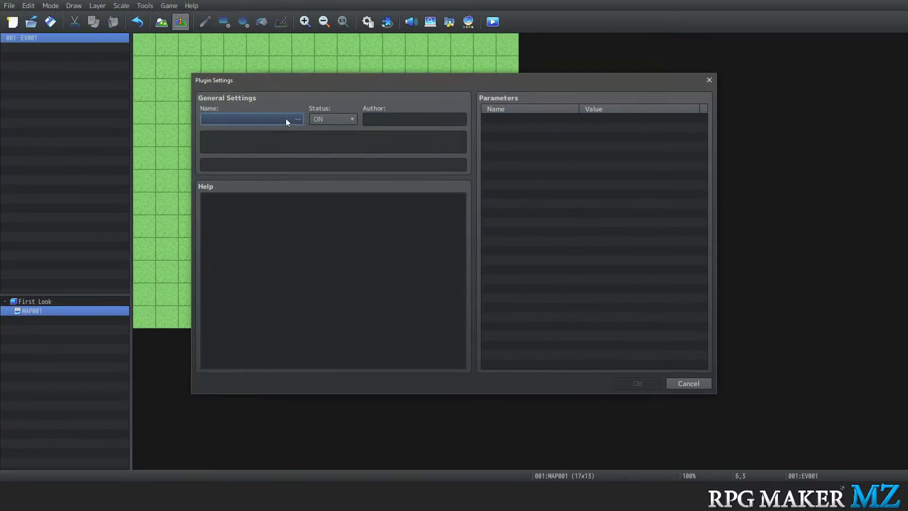
left_click(286, 118)
left_click(299, 190)
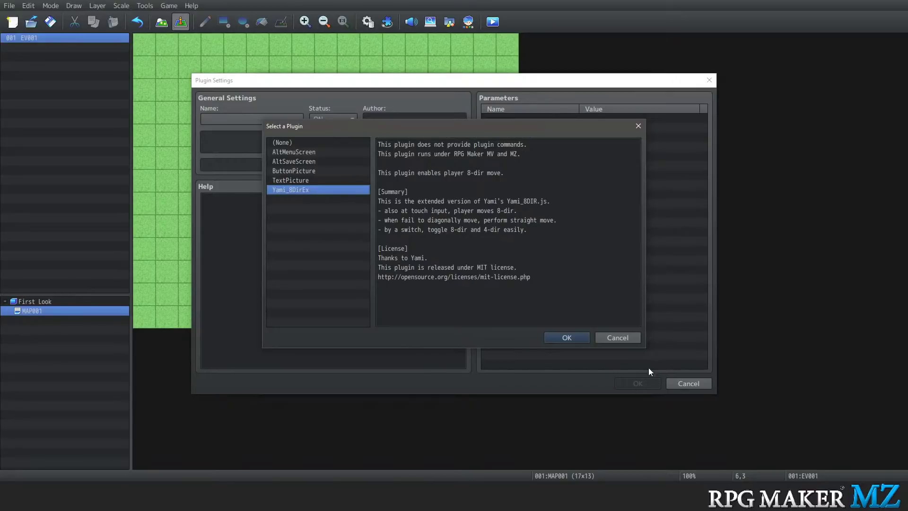
left_click(566, 339)
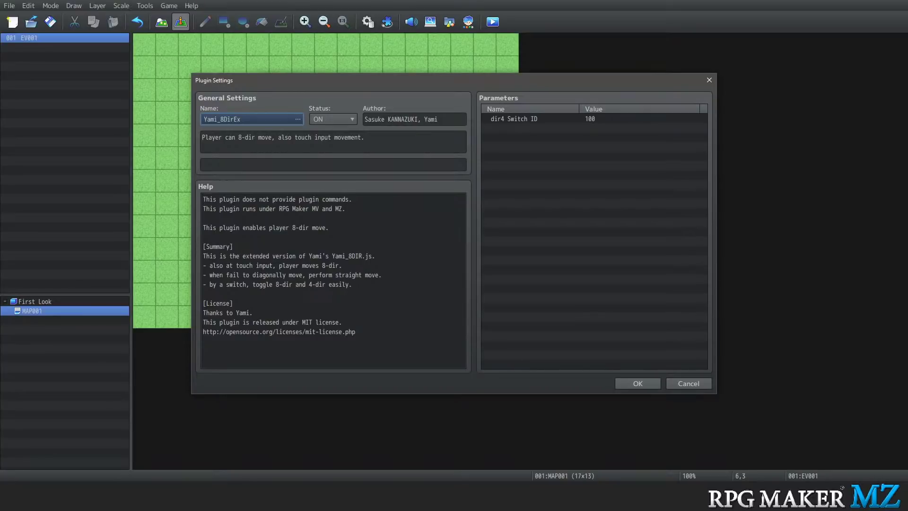
left_click(691, 384)
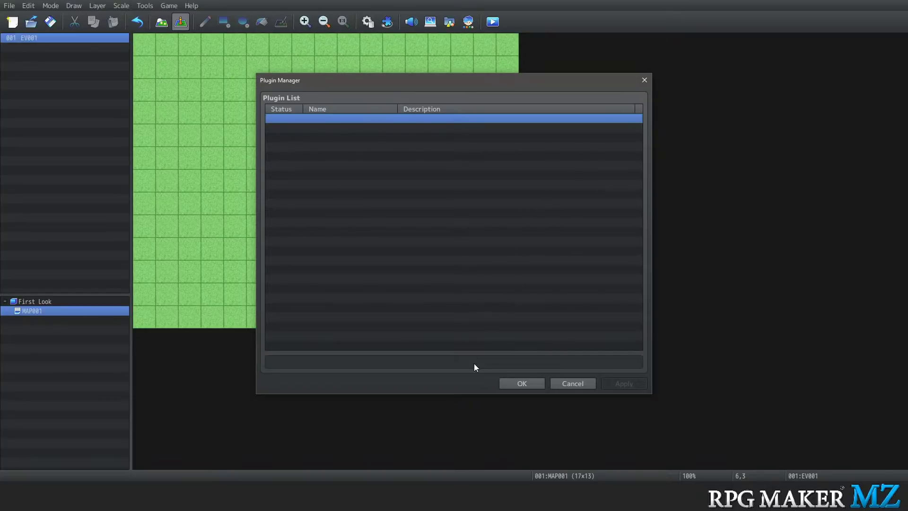
left_click(535, 378)
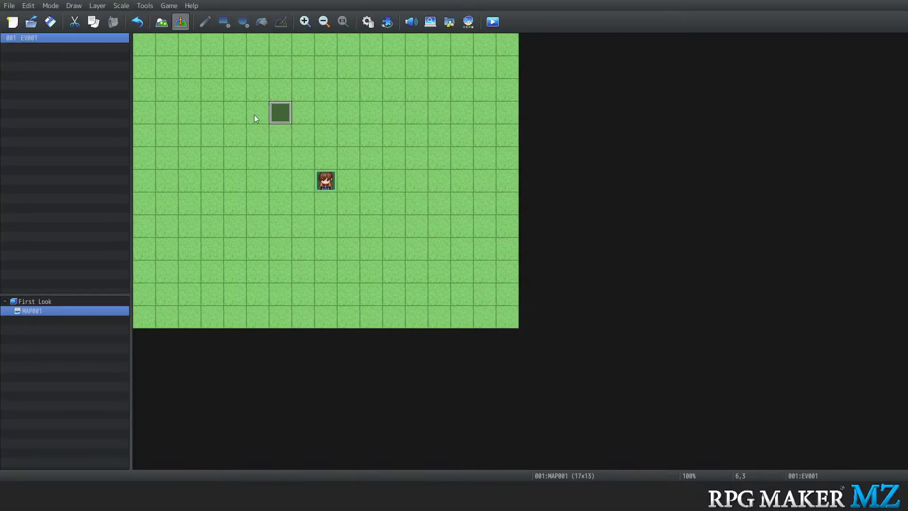
Create a new event on the tile directly left of the existing event and enable its Variable condition
right_click(256, 114)
left_click(285, 133)
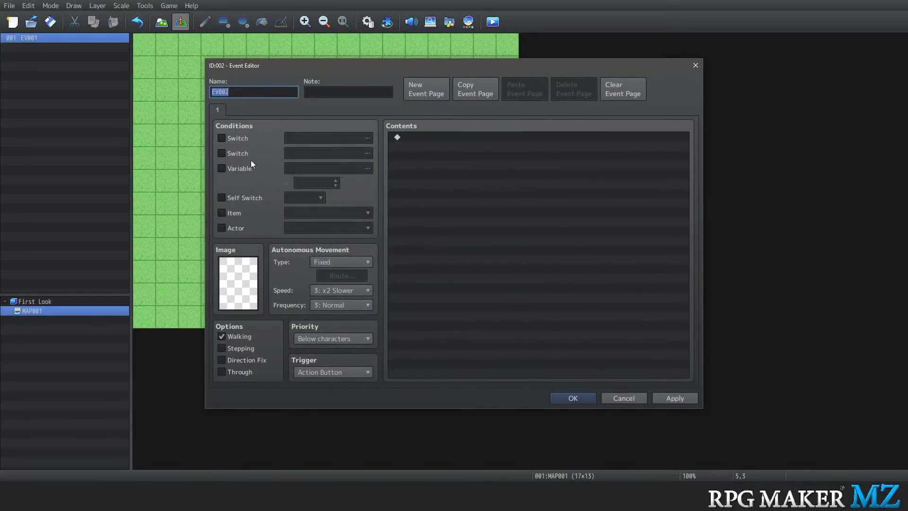
left_click(221, 168)
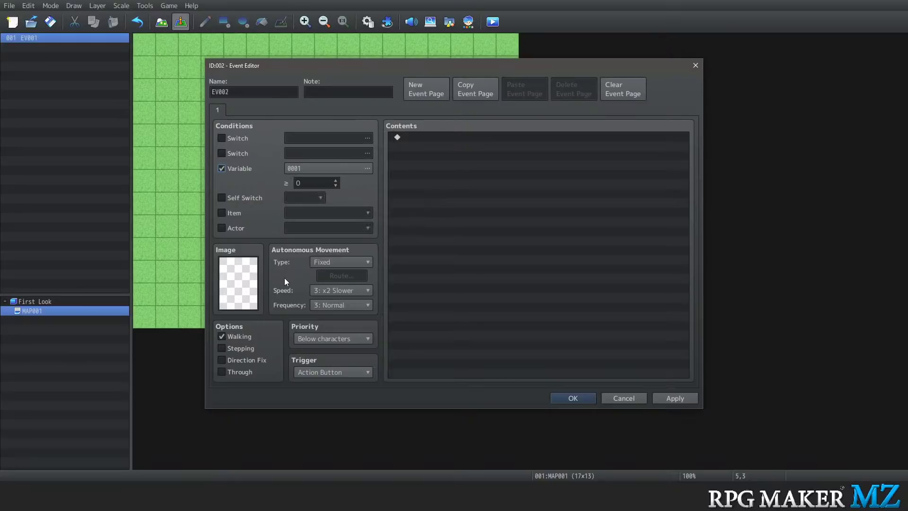
Examine the comparison operators offered for a variable in the Conditional Branch event command and back out without inserting it
double_click(453, 138)
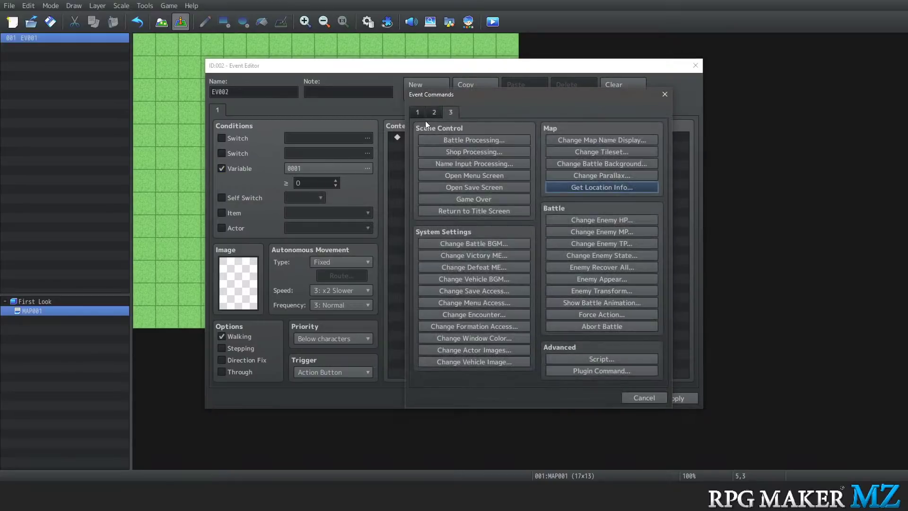
left_click(418, 113)
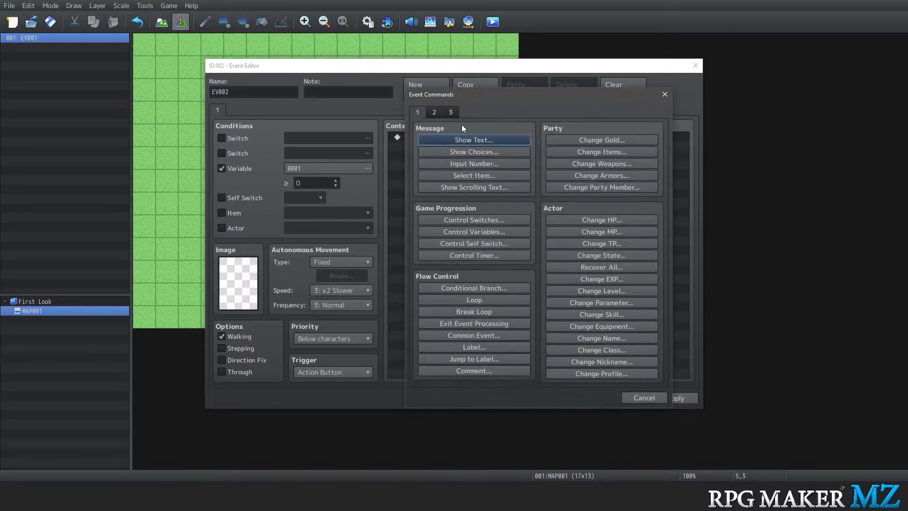
left_click(464, 288)
left_click(457, 209)
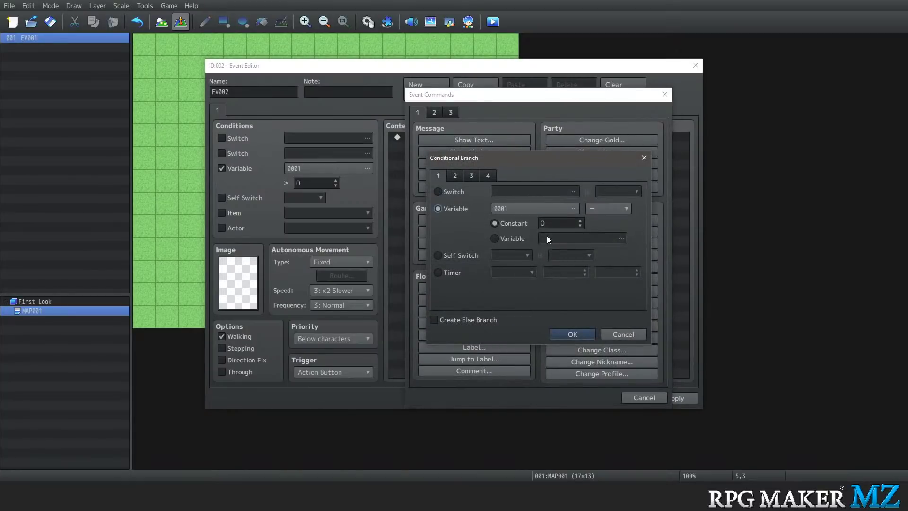
left_click(614, 209)
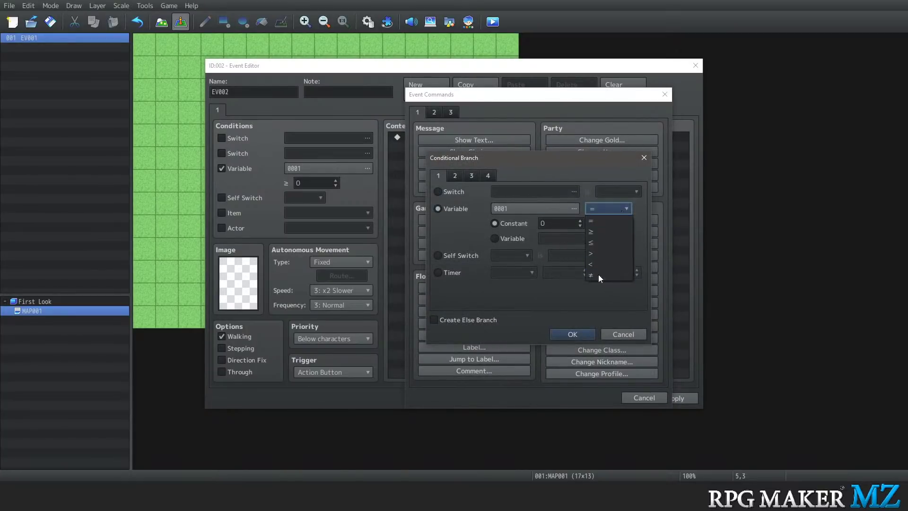
left_click(595, 220)
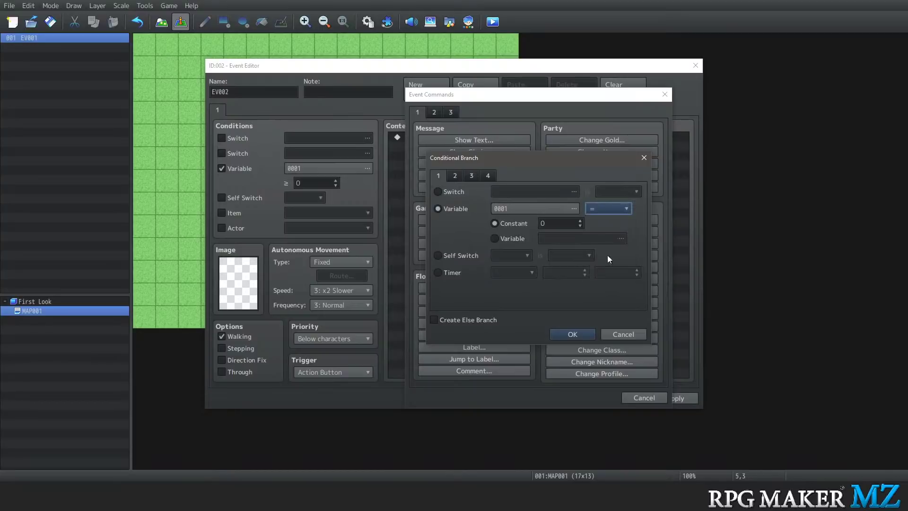
left_click(614, 336)
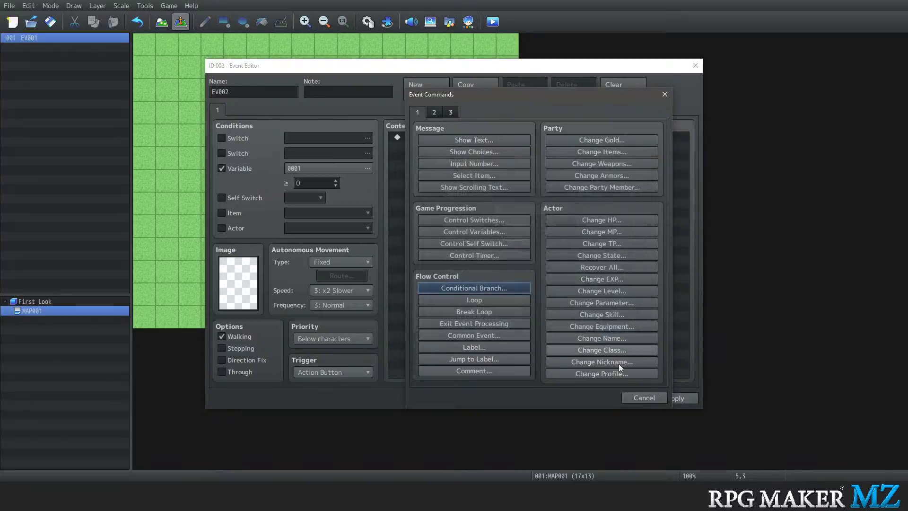
left_click(638, 395)
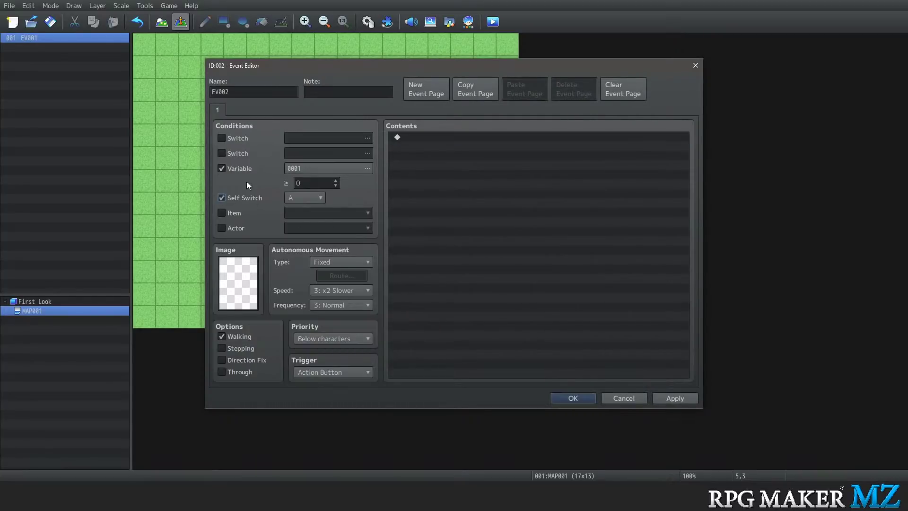
Clear the new event's Variable and Self Switch conditions and save the event with empty contents
left_click(224, 170)
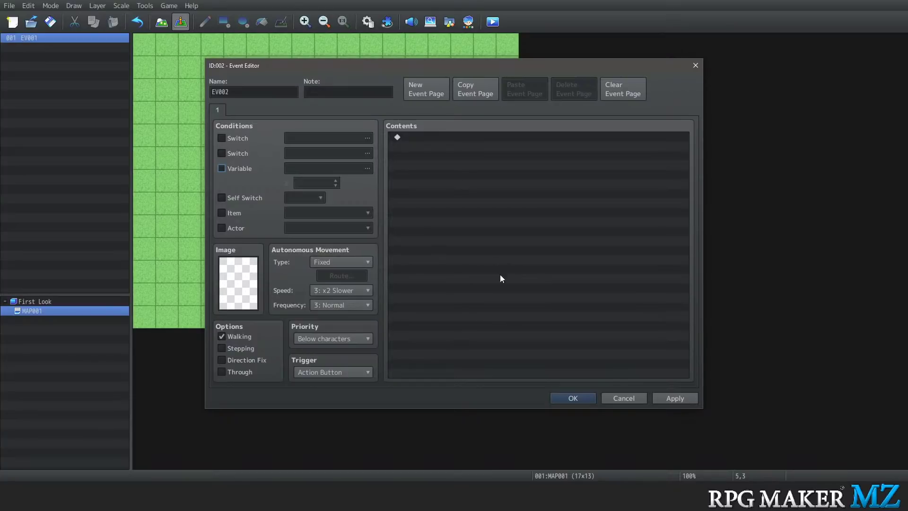
left_click(632, 398)
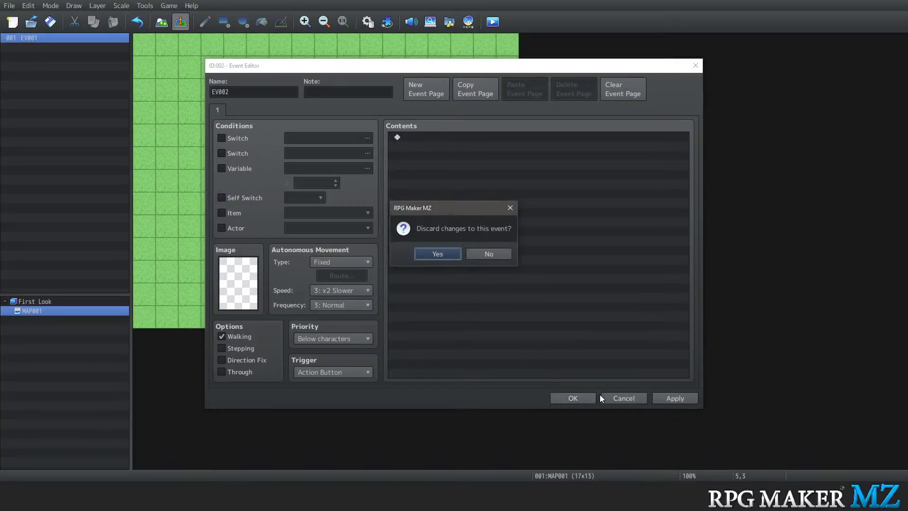
left_click(473, 259)
left_click(589, 397)
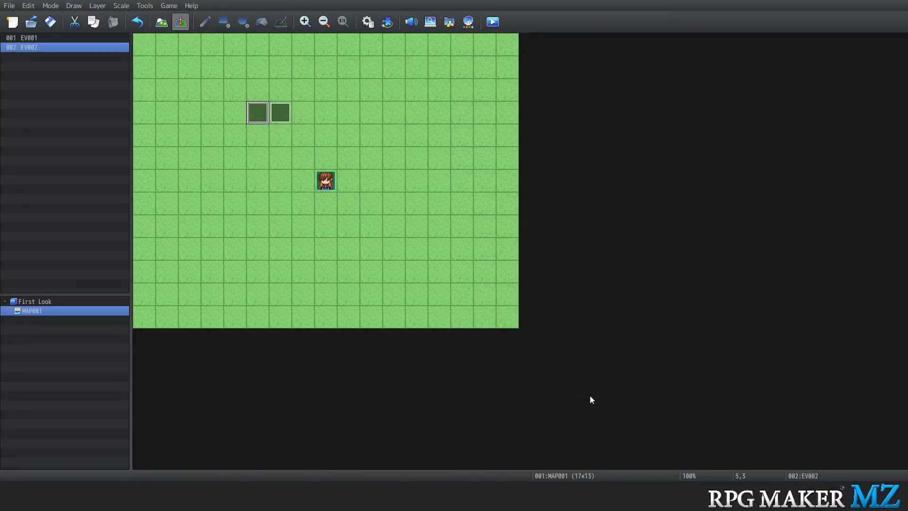
Delete both events, EV002 and EV001, from the map
right_click(253, 113)
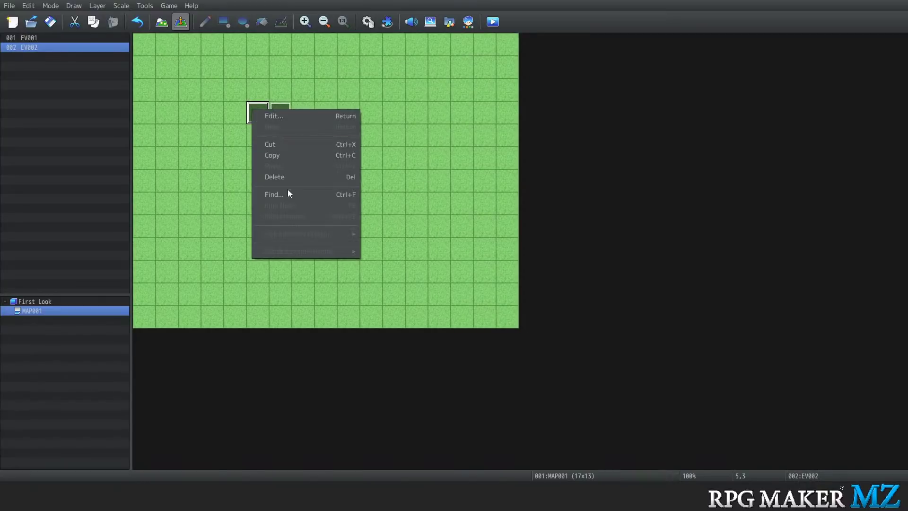
left_click(282, 177)
right_click(276, 109)
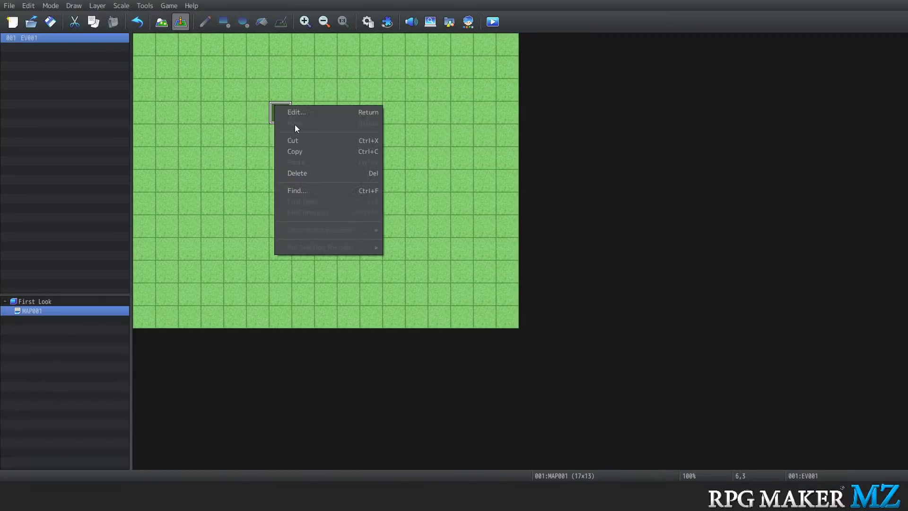
left_click(310, 173)
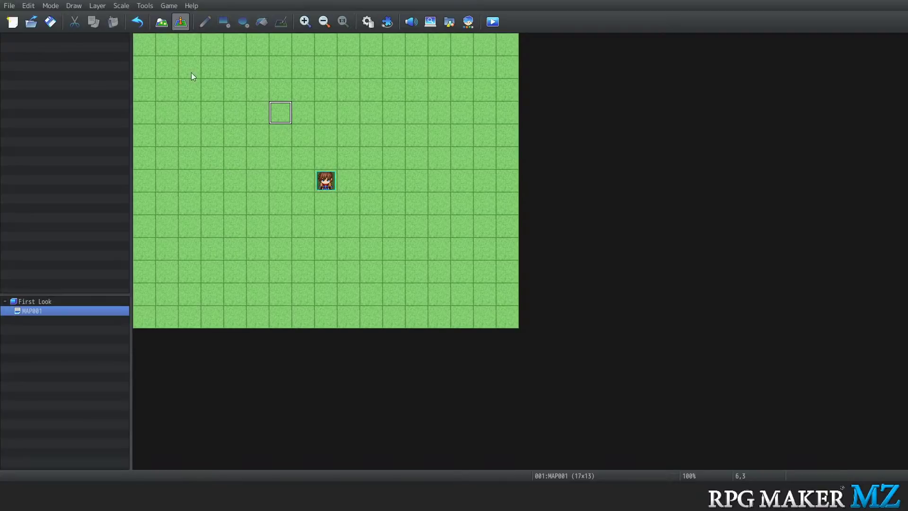
Open the Character Generator and look through the Male front hair and the Kid front and rear hair parts
left_click(145, 6)
left_click(171, 80)
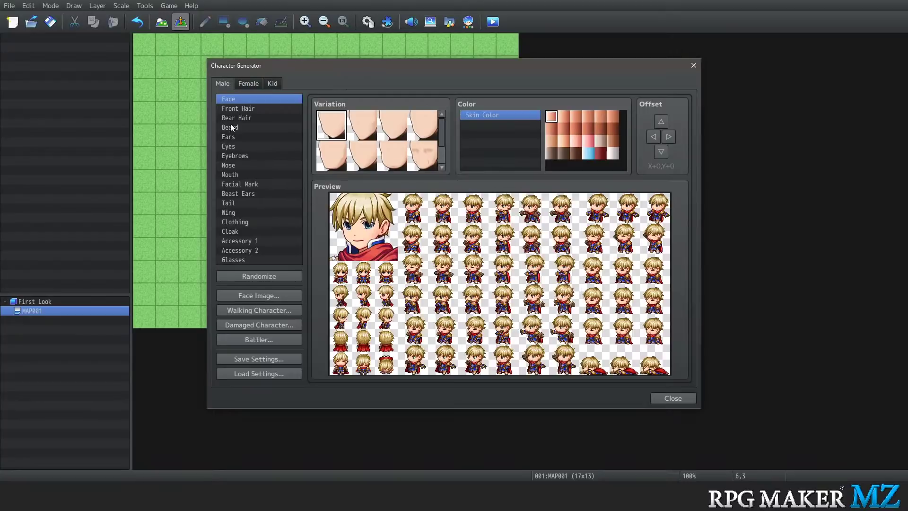
left_click(234, 109)
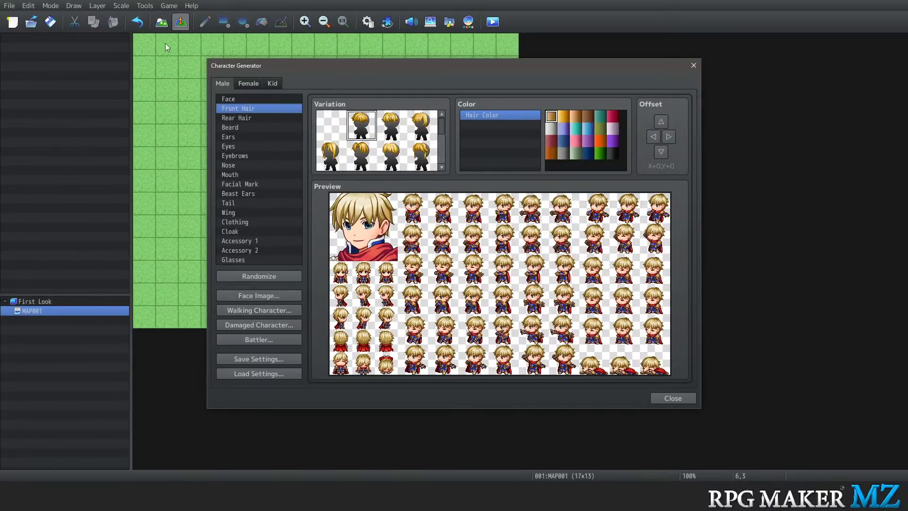
left_click(273, 83)
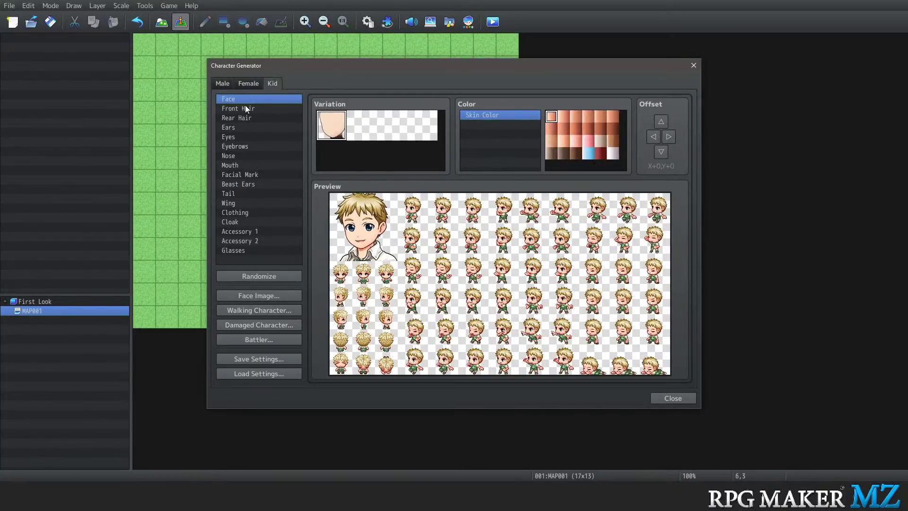
left_click(245, 106)
left_click(245, 119)
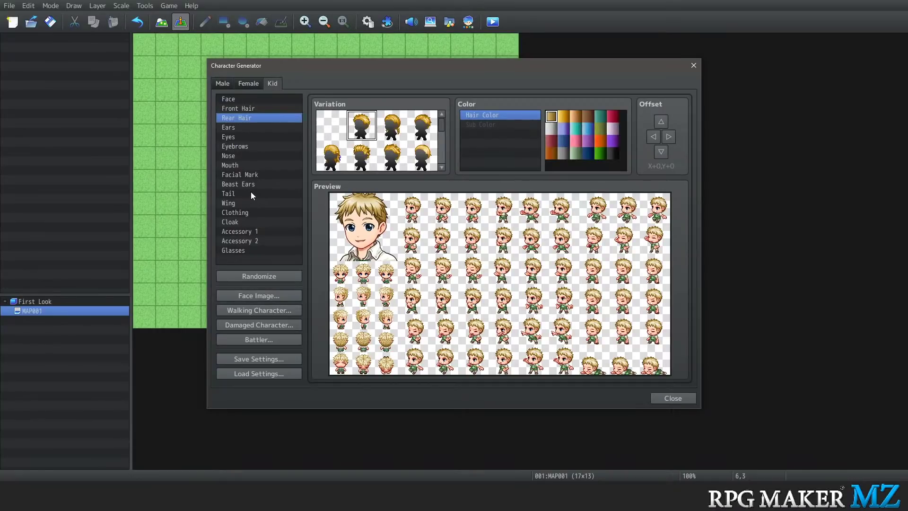
Try two other front hair variations on the Kid character, randomize its look and close the generator without saving
left_click(243, 111)
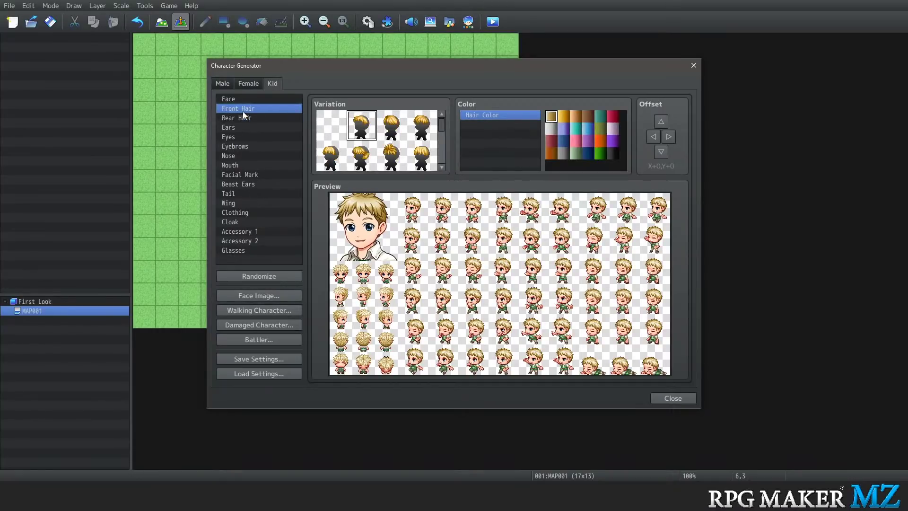
mouse_move(442, 125)
left_mouse_down()
mouse_move(444, 146)
mouse_move(443, 135)
left_mouse_up()
left_click(391, 142)
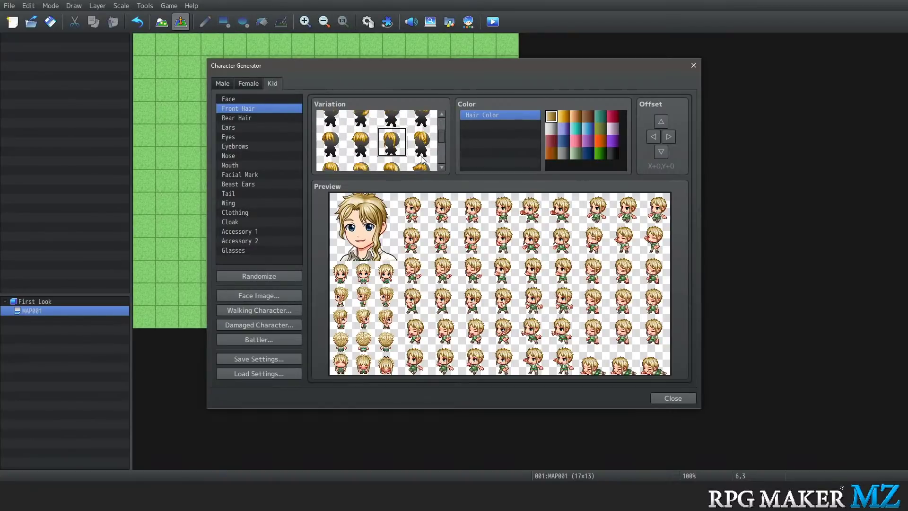
left_click(432, 150)
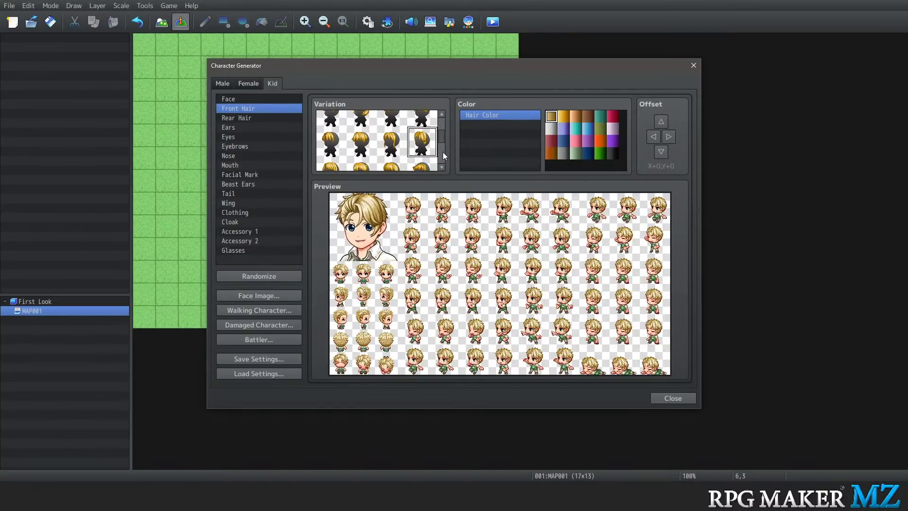
scroll(442, 137, "up", 3)
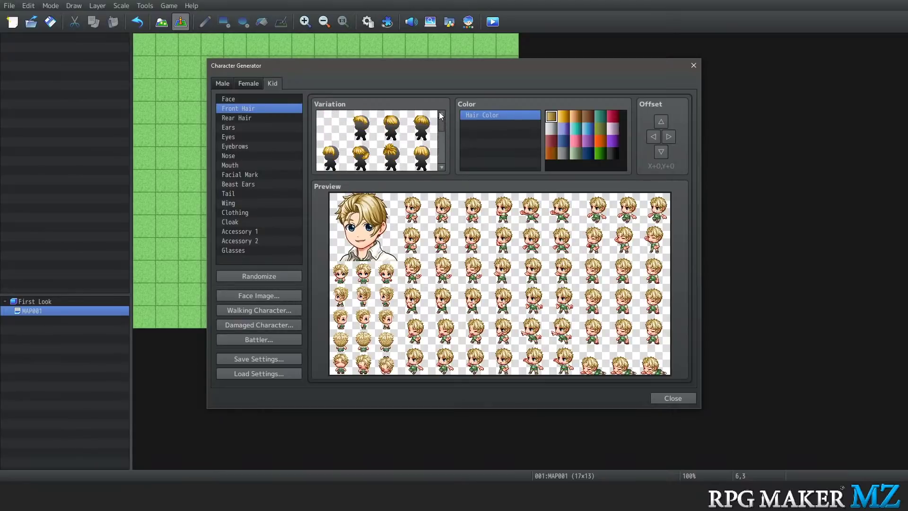
left_click(259, 278)
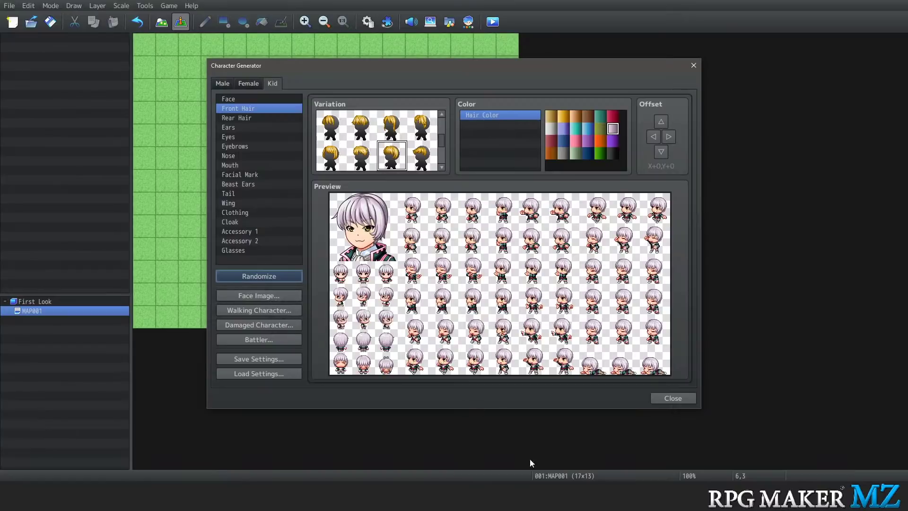
left_click(663, 400)
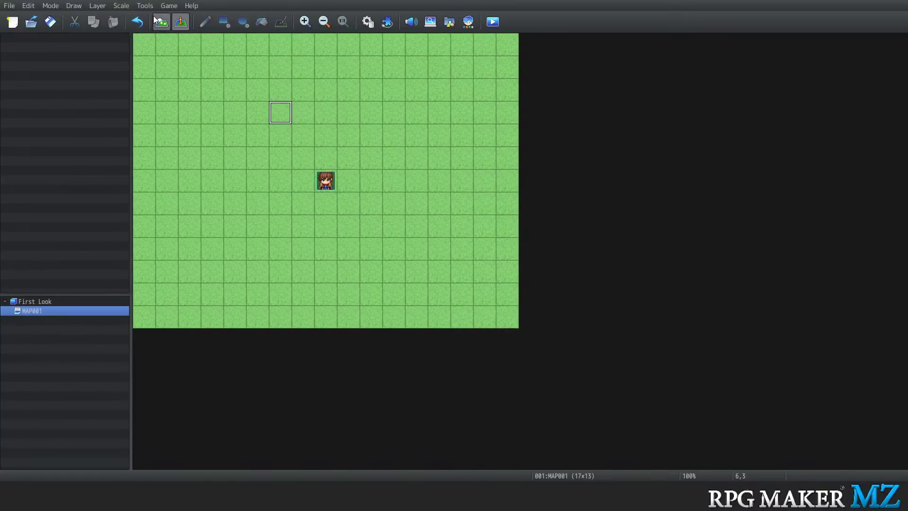
Open the database and look over the first actor's general settings, images and initial equipment
left_click(147, 8)
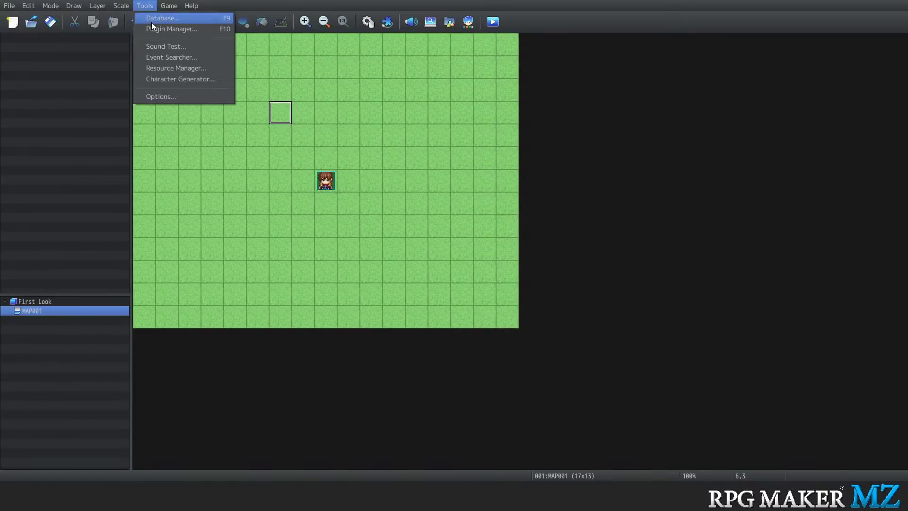
left_click(151, 19)
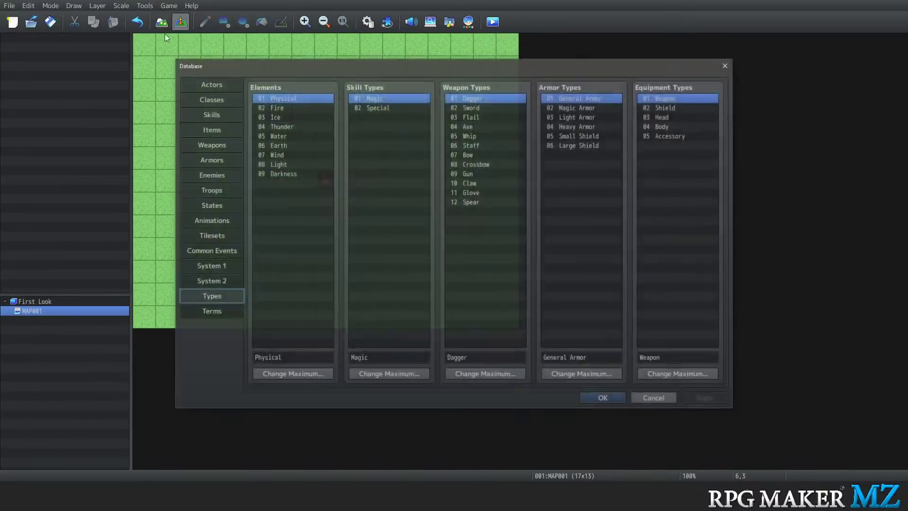
left_click(199, 85)
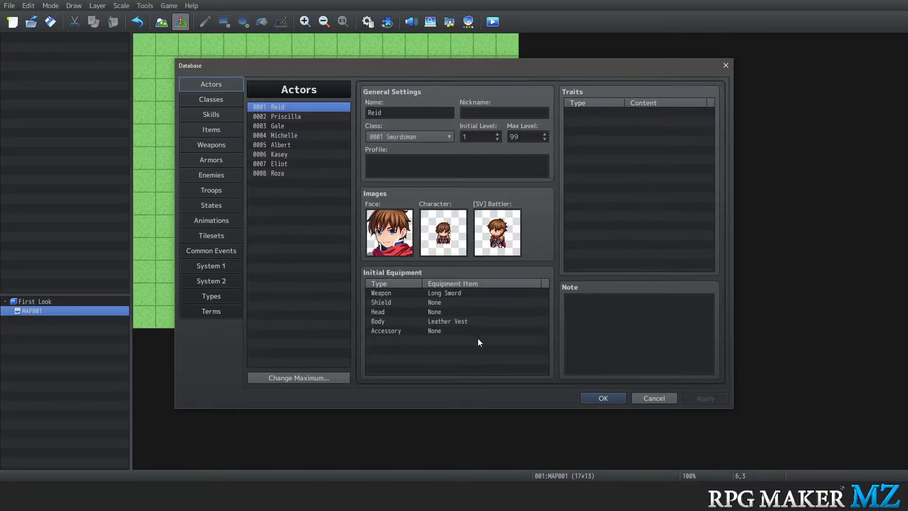
Close the database without saving and switch to the Photos window showing the full-body character artwork
left_click(662, 398)
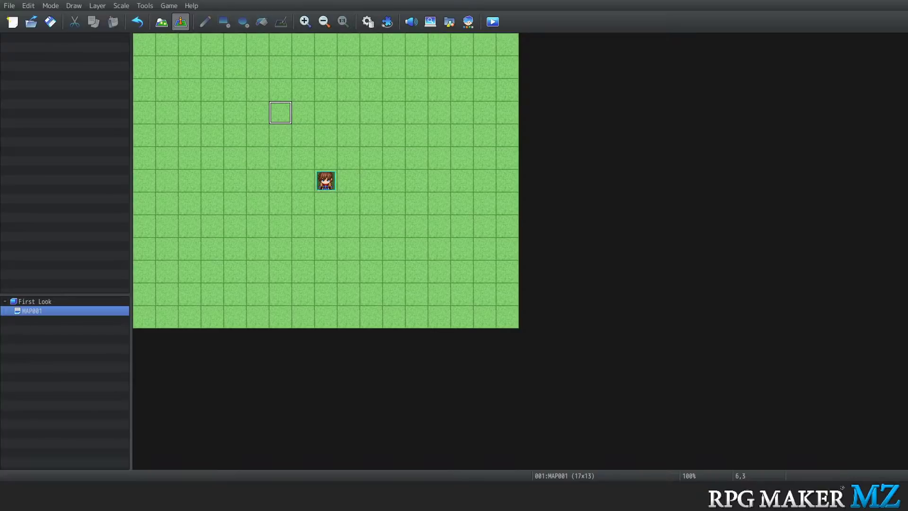
left_click_drag(907, 213, 714, 1)
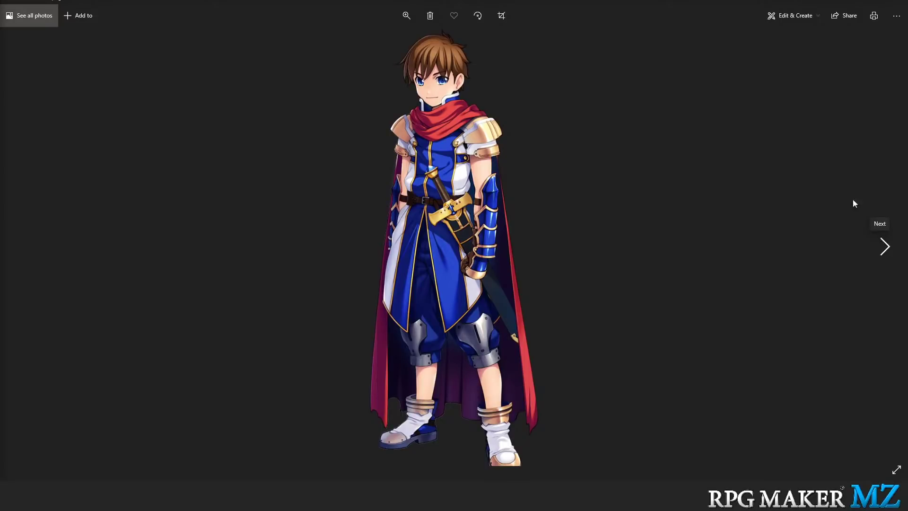
Browse forward through the full-body hero illustrations, from the red-scarfed swordsman to the braided woman in the purple cape
left_click(883, 251)
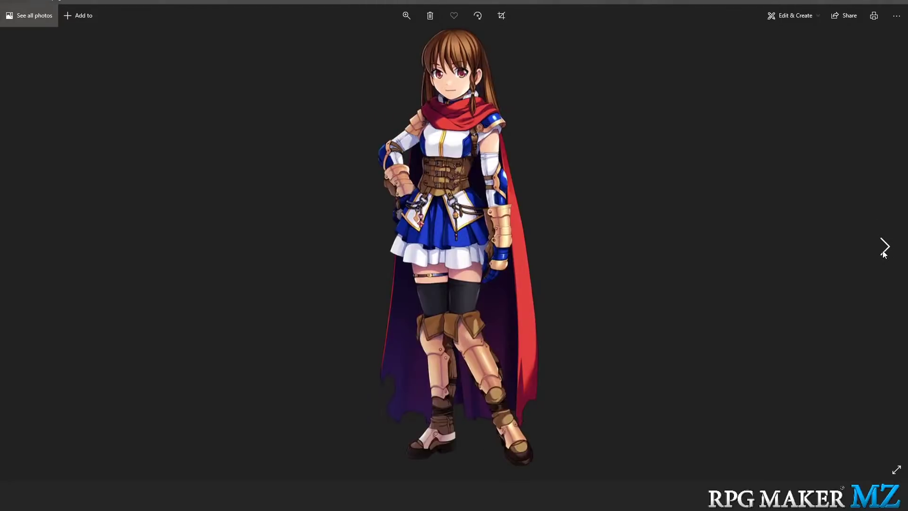
left_click(883, 251)
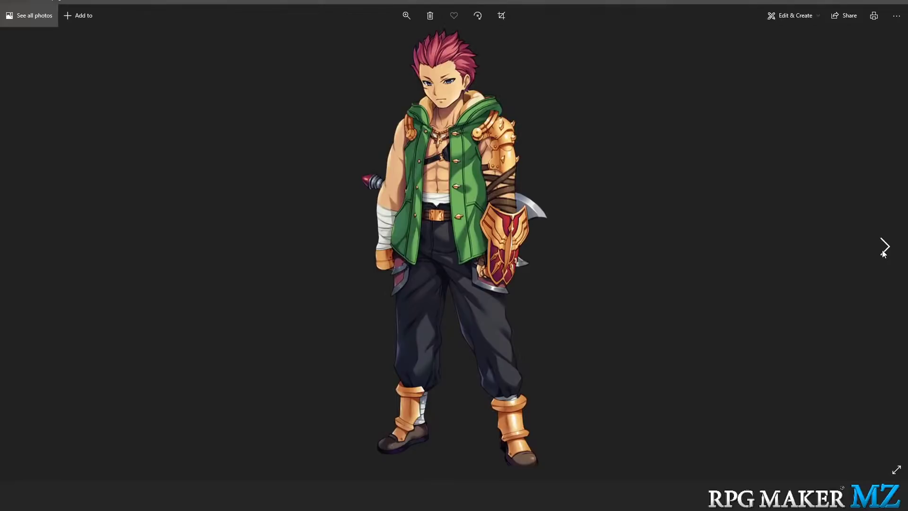
left_click(883, 253)
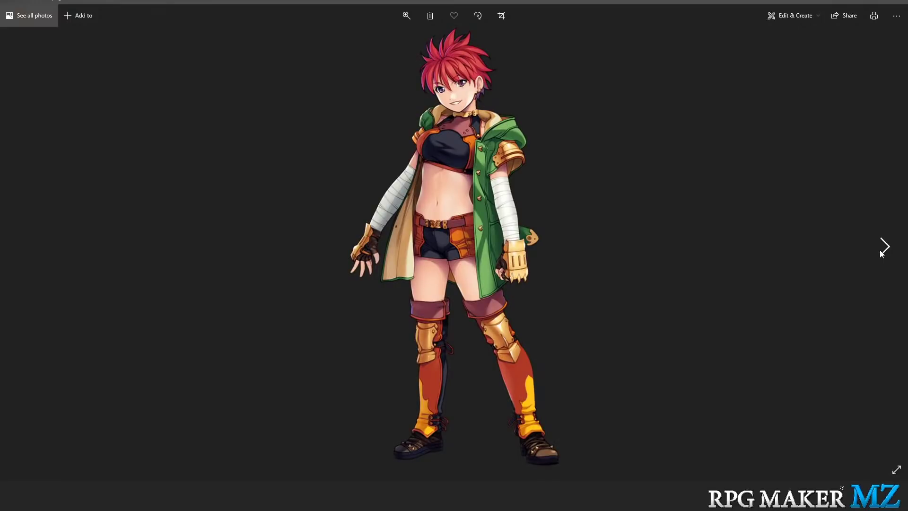
left_click(881, 254)
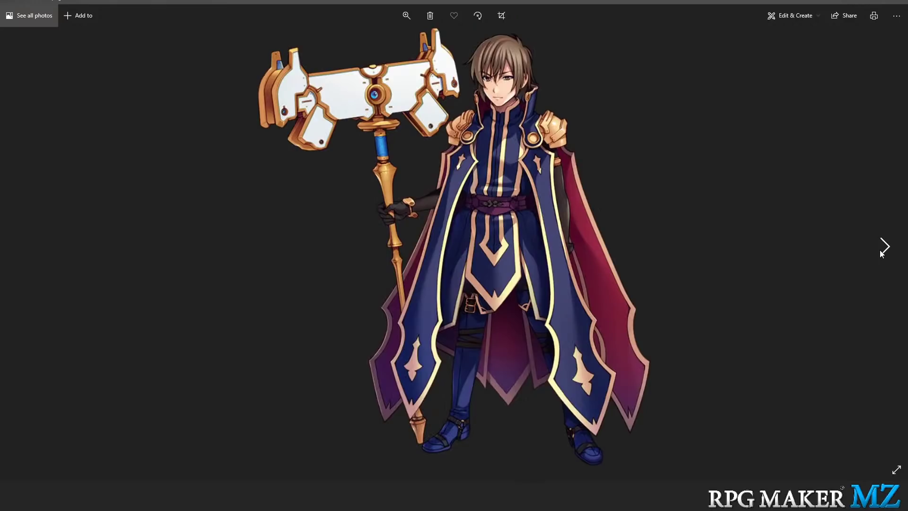
left_click(881, 254)
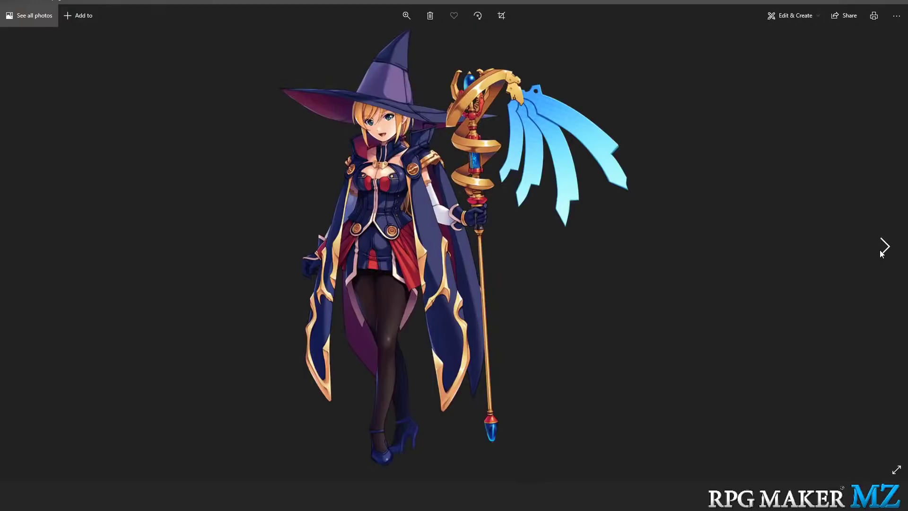
left_click(881, 254)
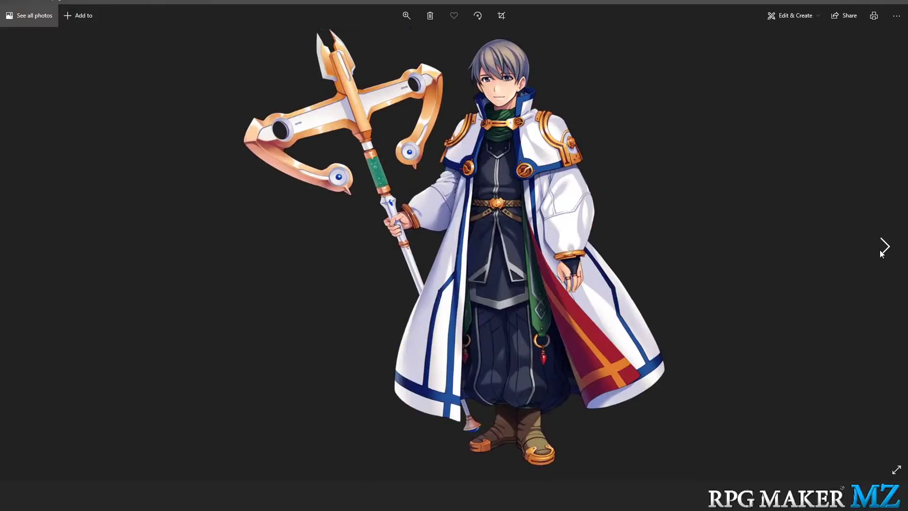
left_click(880, 252)
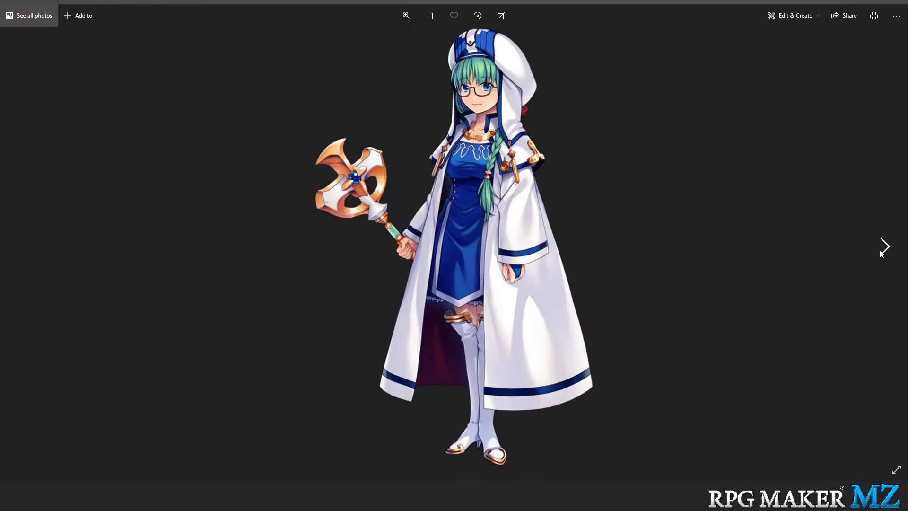
left_click(880, 253)
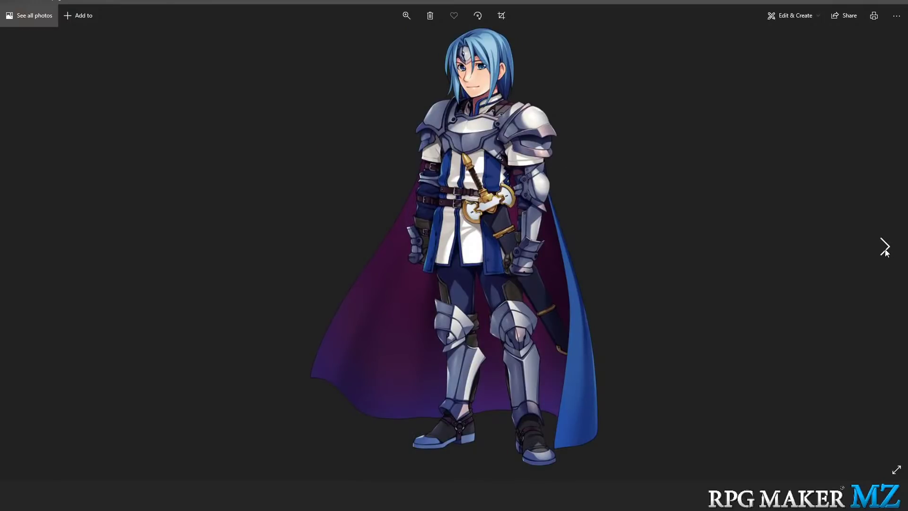
left_click(884, 247)
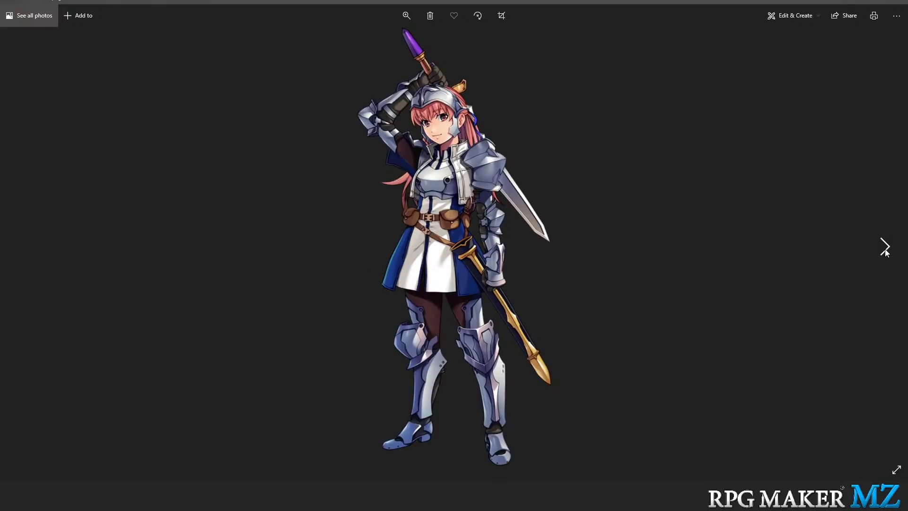
left_click(885, 251)
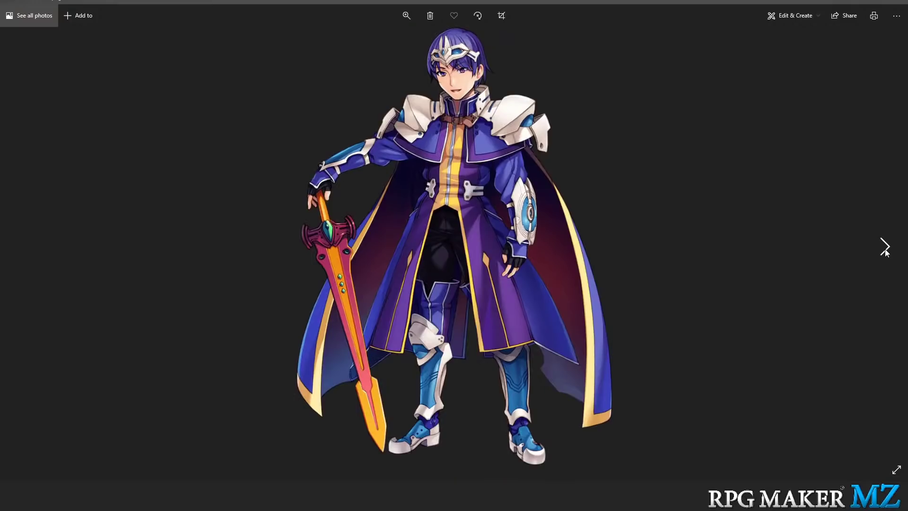
left_click(885, 251)
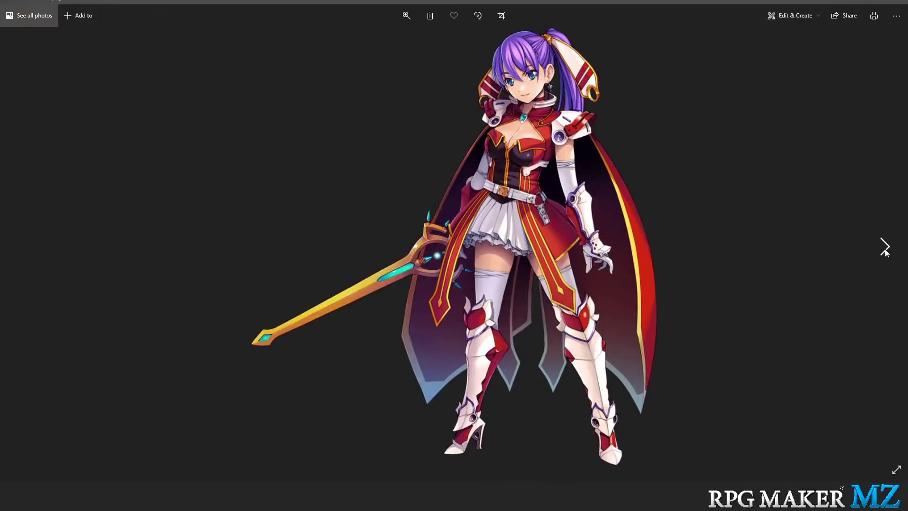
left_click(885, 251)
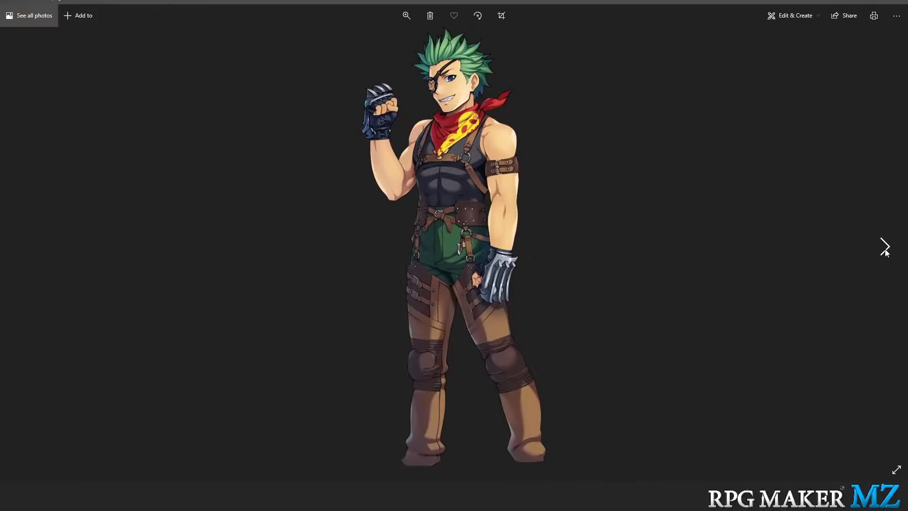
left_click(885, 251)
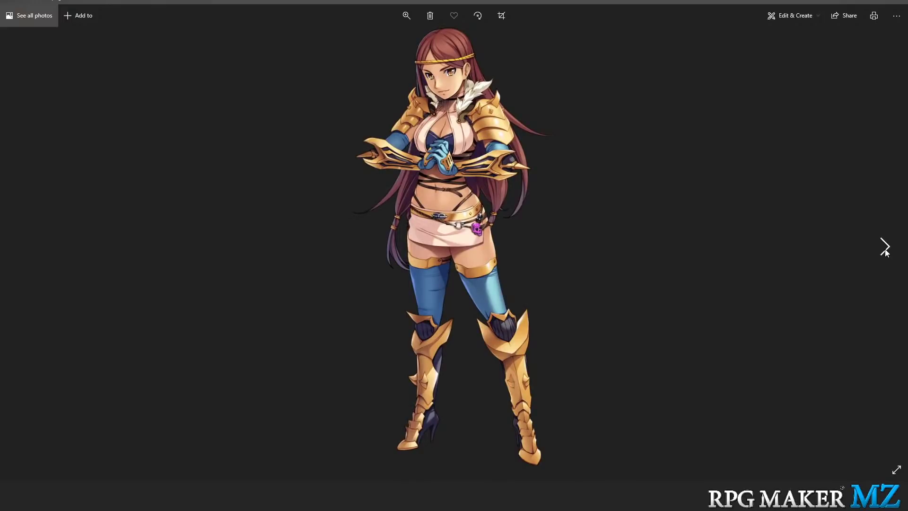
left_click(885, 251)
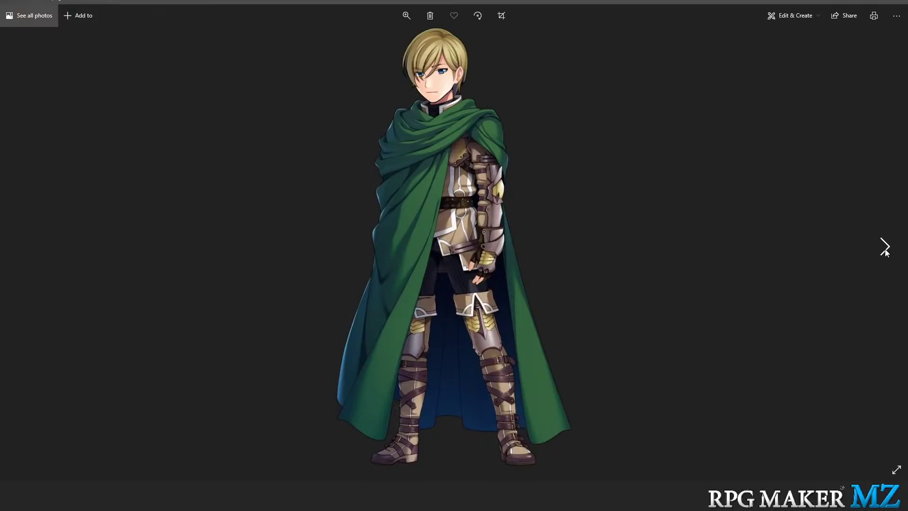
left_click(884, 251)
left_click(885, 251)
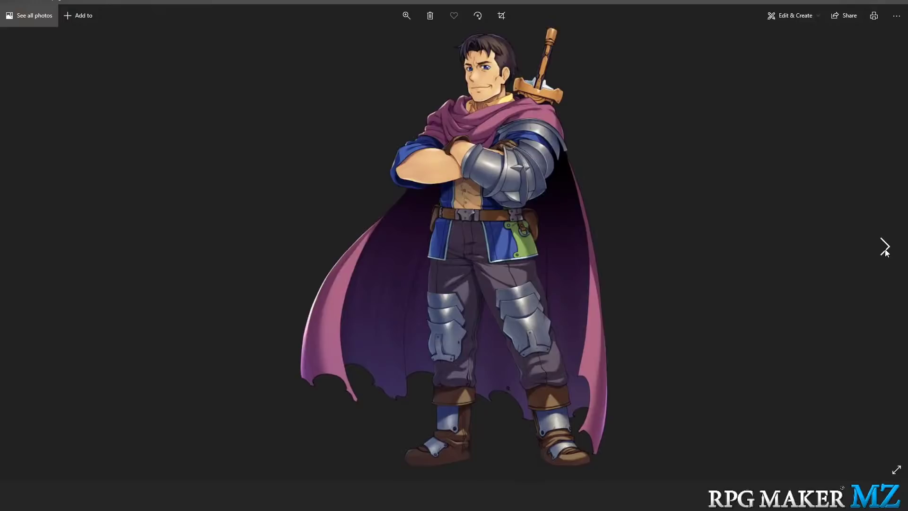
left_click(884, 251)
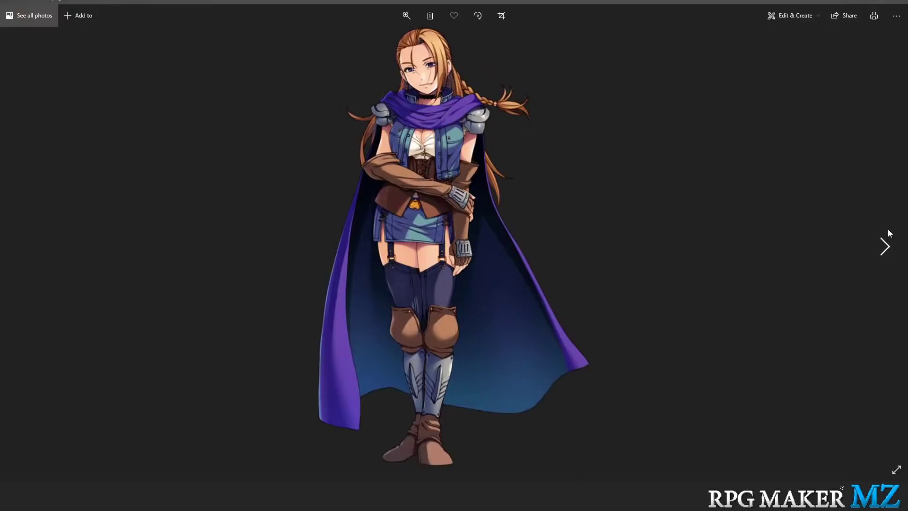
Revisit the illustration of the swordsman with crossed arms, and browse on through the character artwork to the hooded figure in the brown robe
left_click(25, 242)
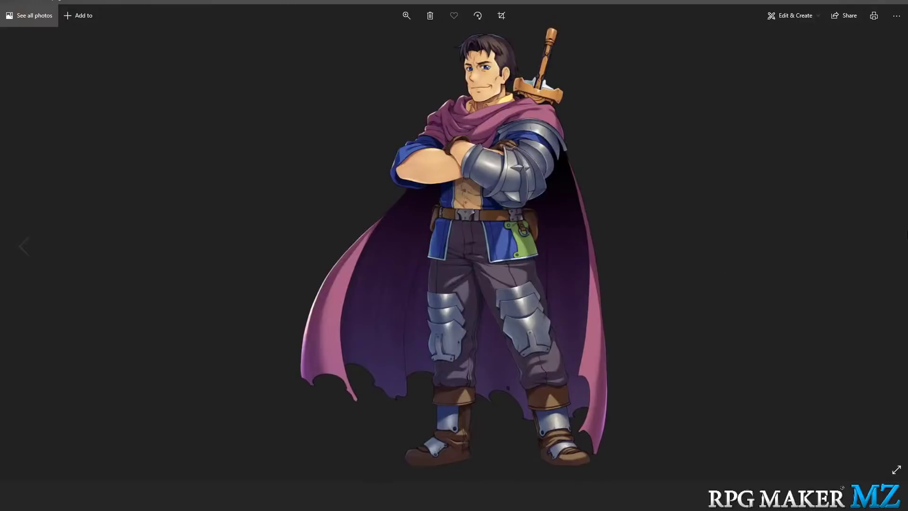
left_click(887, 250)
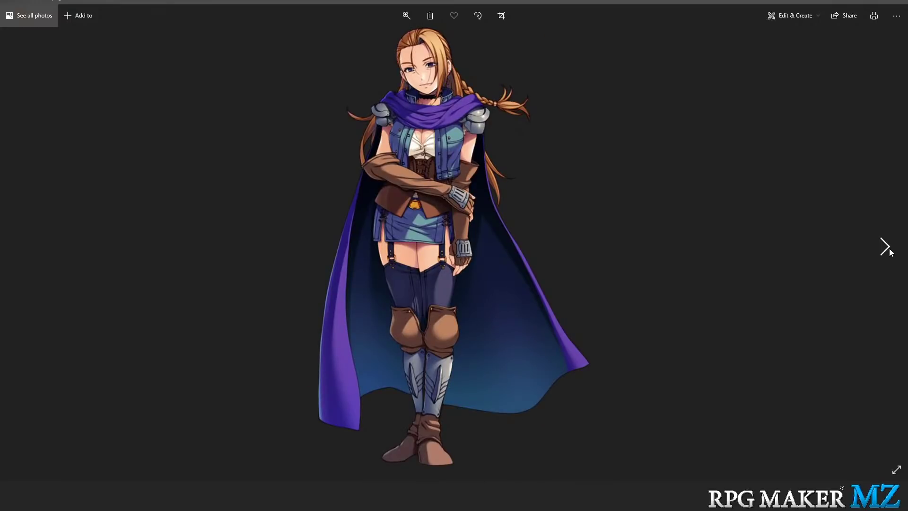
left_click(890, 252)
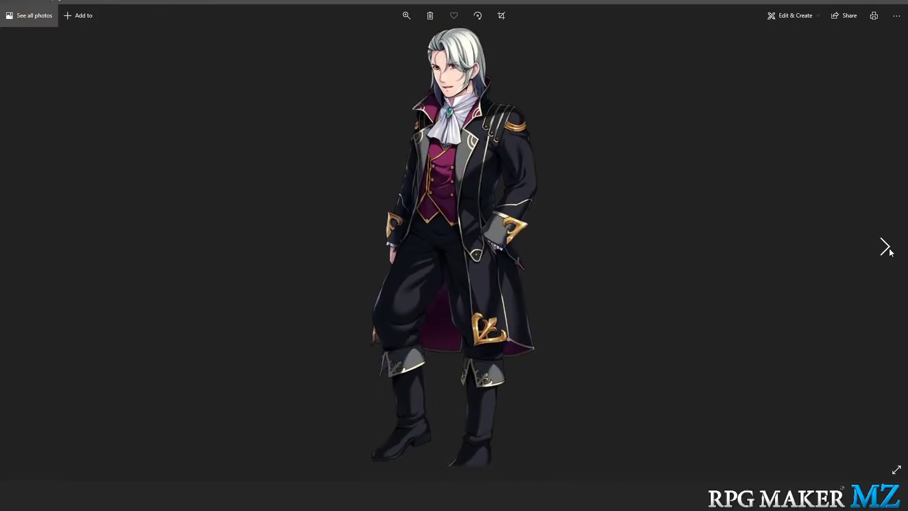
left_click(890, 253)
left_click(890, 253)
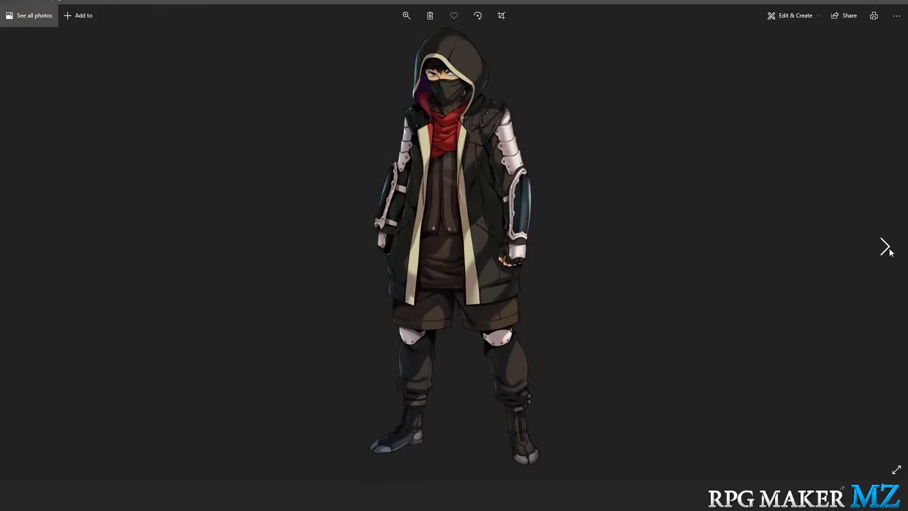
left_click(890, 253)
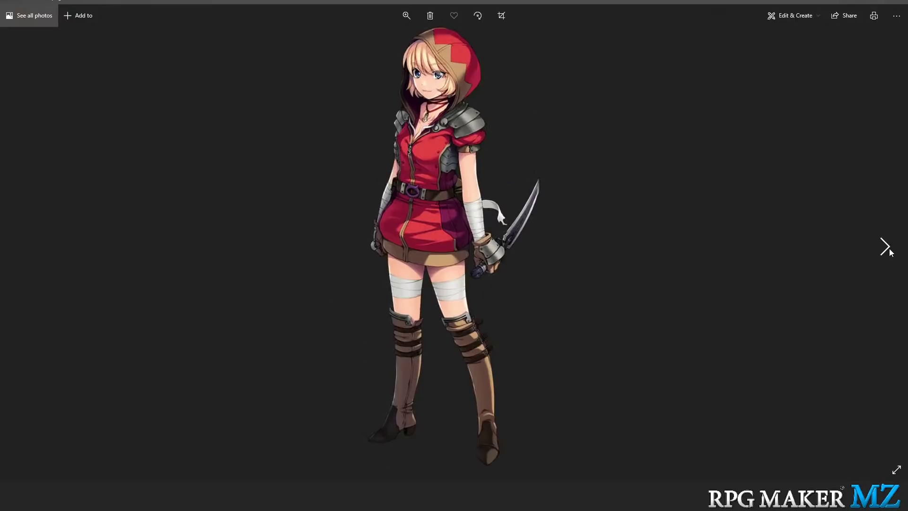
left_click(890, 253)
left_click(890, 253)
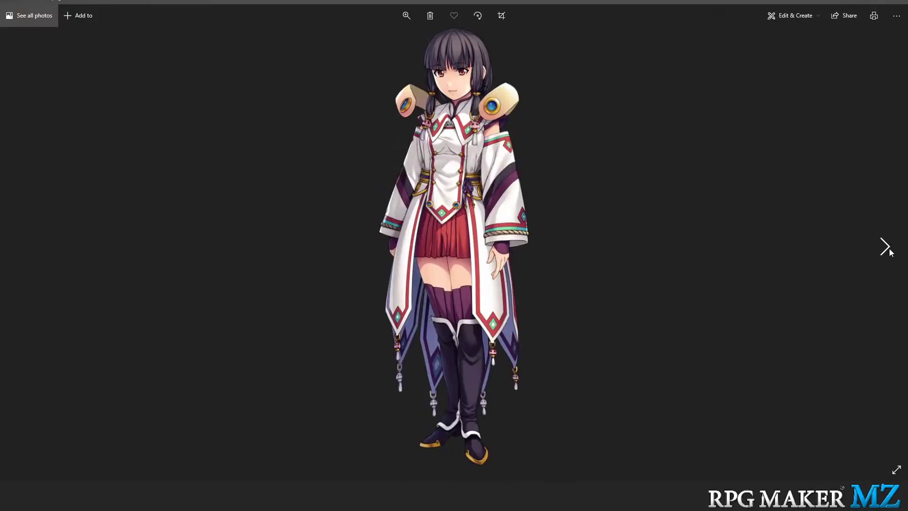
left_click(890, 252)
left_click(890, 253)
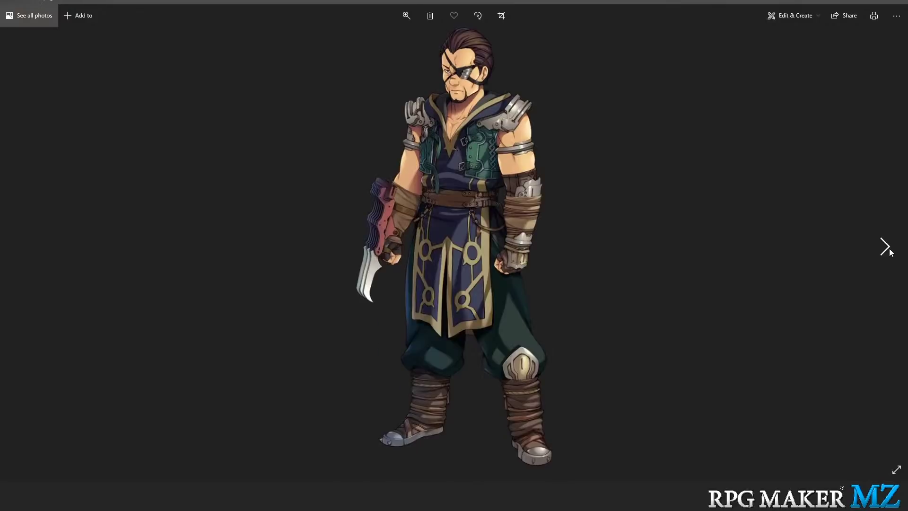
left_click(891, 252)
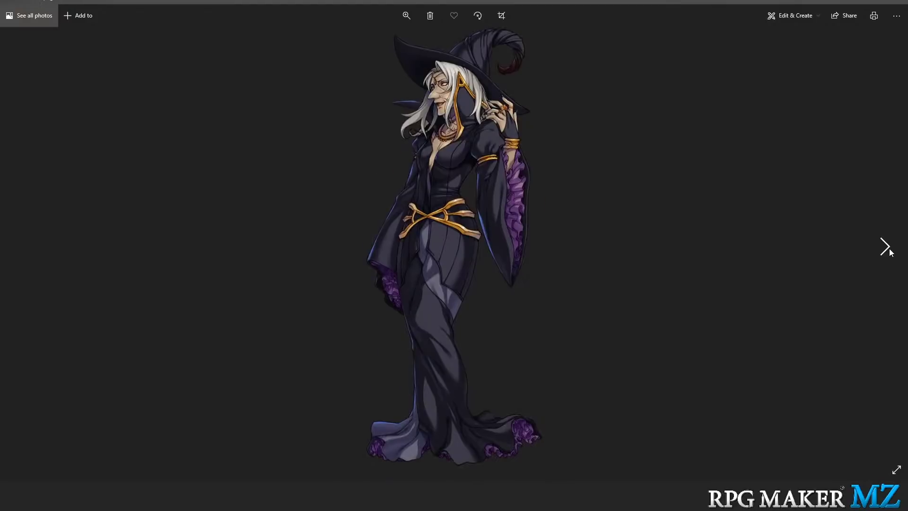
left_click(890, 253)
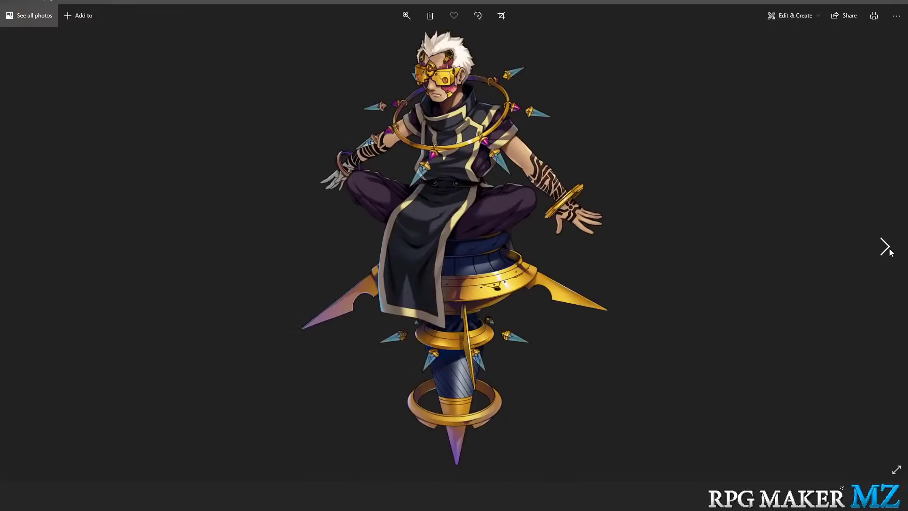
left_click(891, 253)
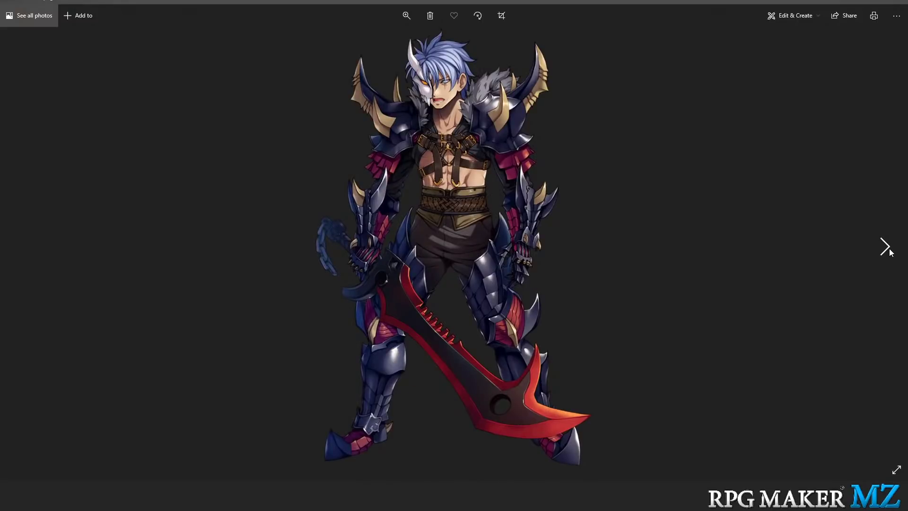
left_click(891, 252)
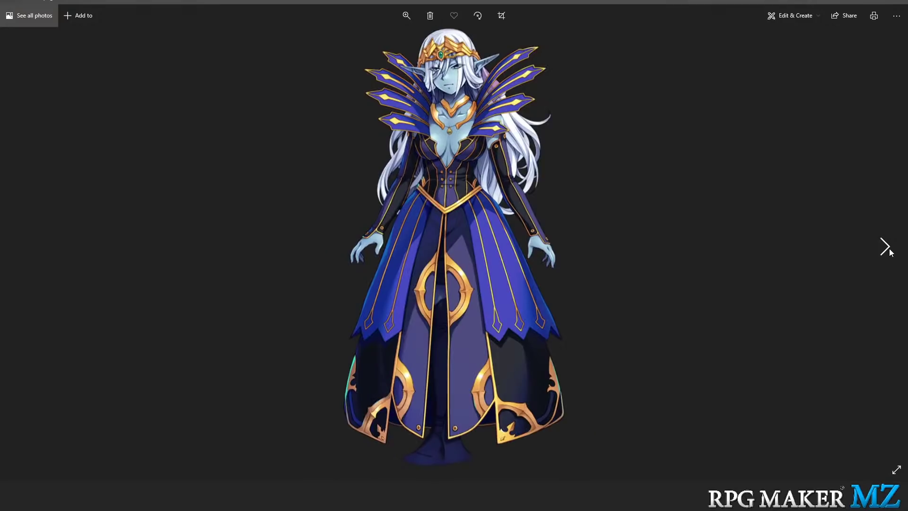
left_click(890, 253)
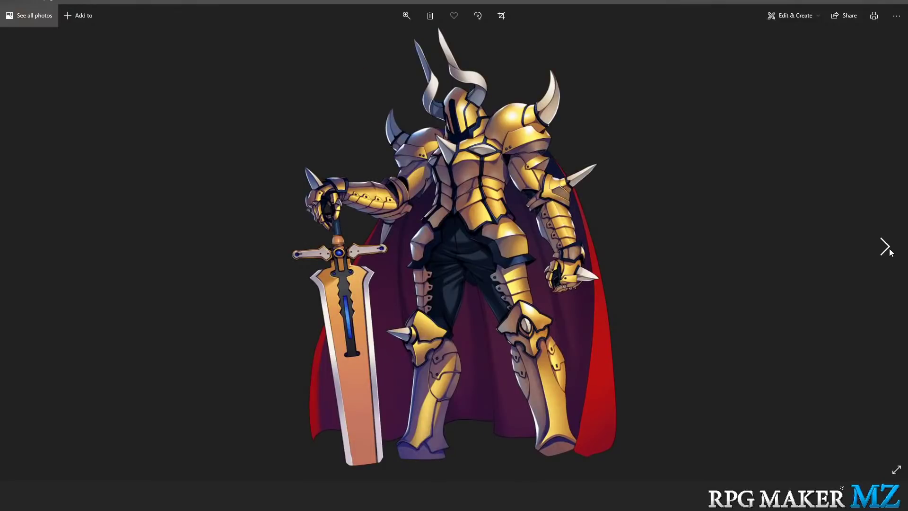
left_click(890, 253)
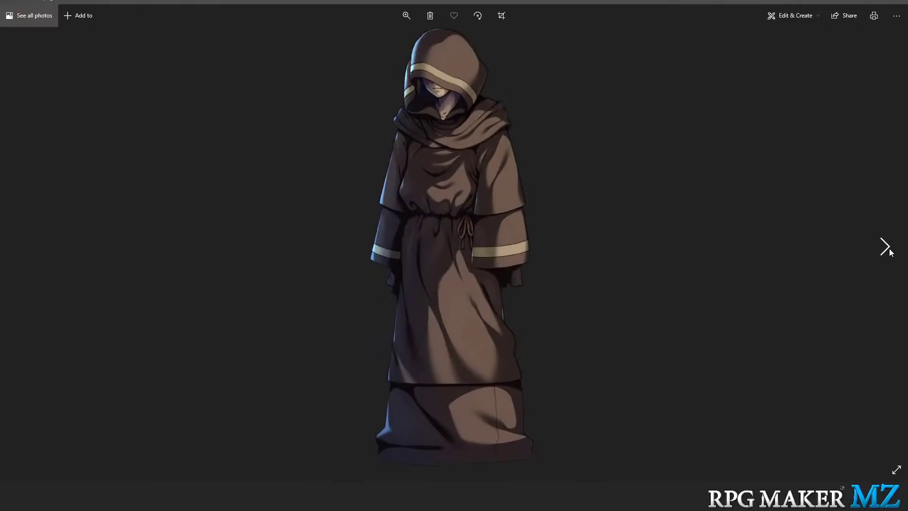
View the monster illustrations, from the winged harpy through the zombie and black knight to the multi-tailed fox
left_click(890, 253)
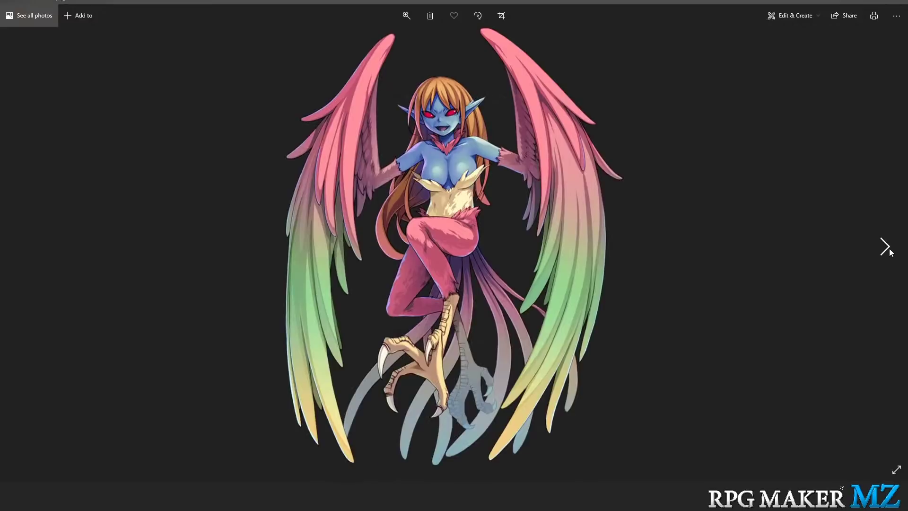
left_click(891, 252)
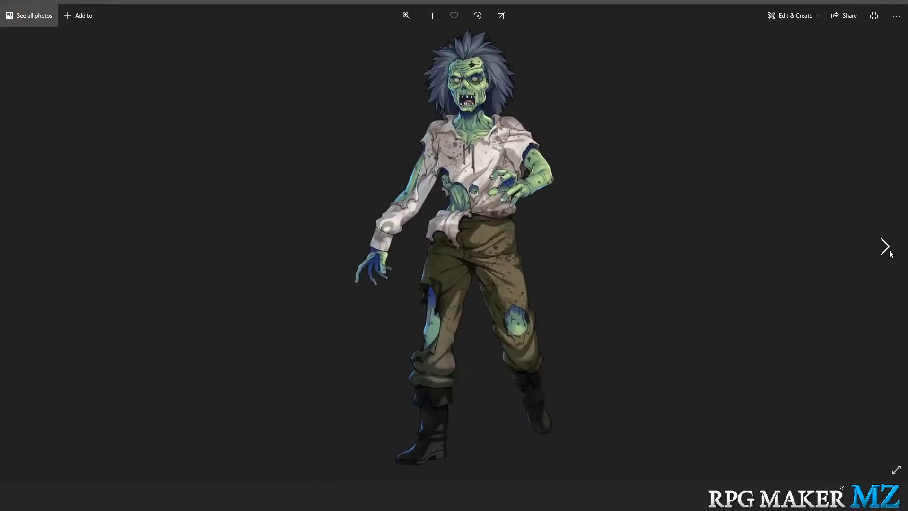
left_click(890, 252)
left_click(890, 253)
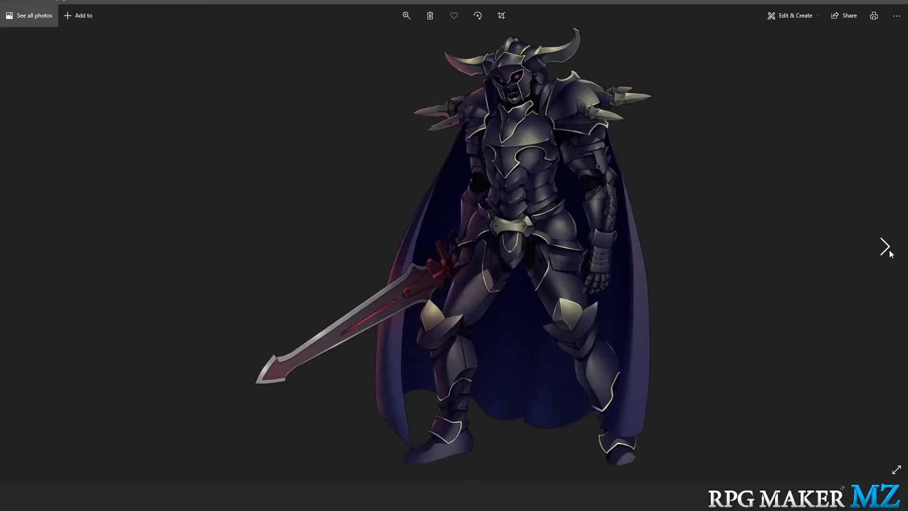
left_click(890, 253)
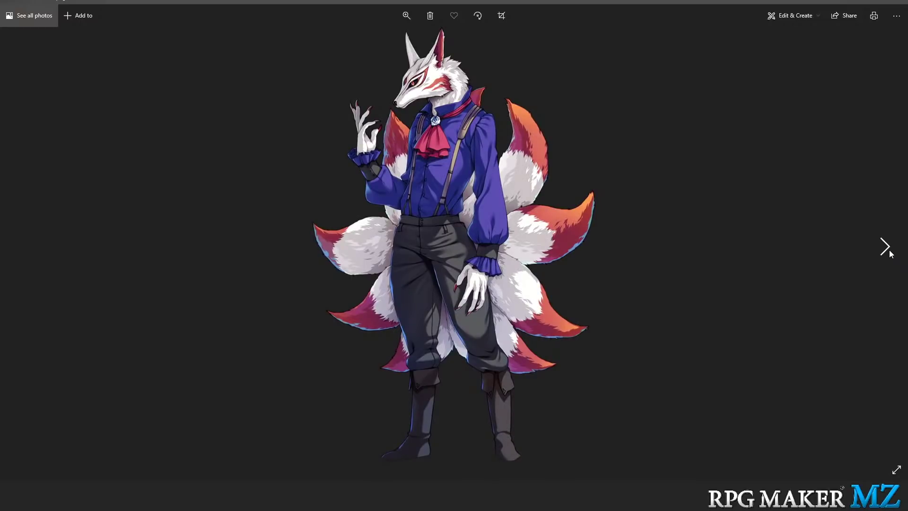
Browse the creature illustrations from the horned scythe bearer through the winged trident-wielding demon to the pig
left_click(890, 253)
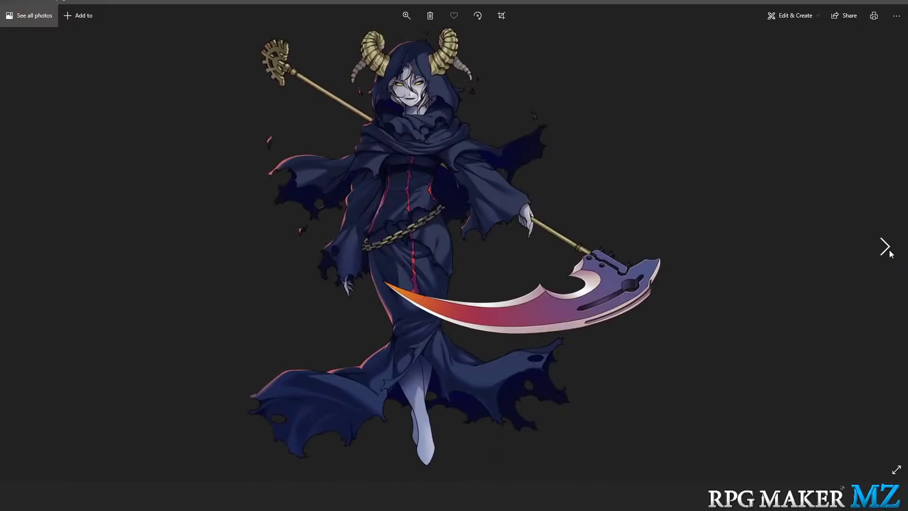
left_click(890, 252)
left_click(890, 254)
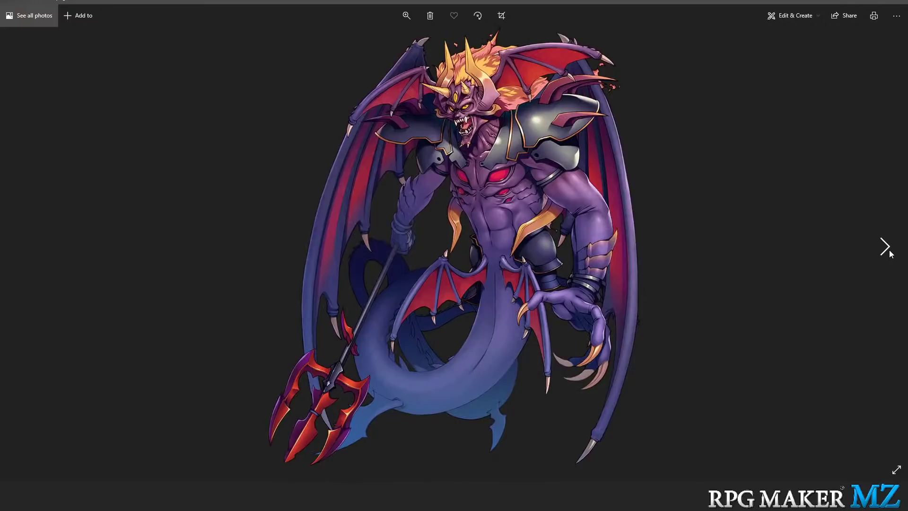
left_click(891, 254)
left_click(890, 253)
left_click(891, 254)
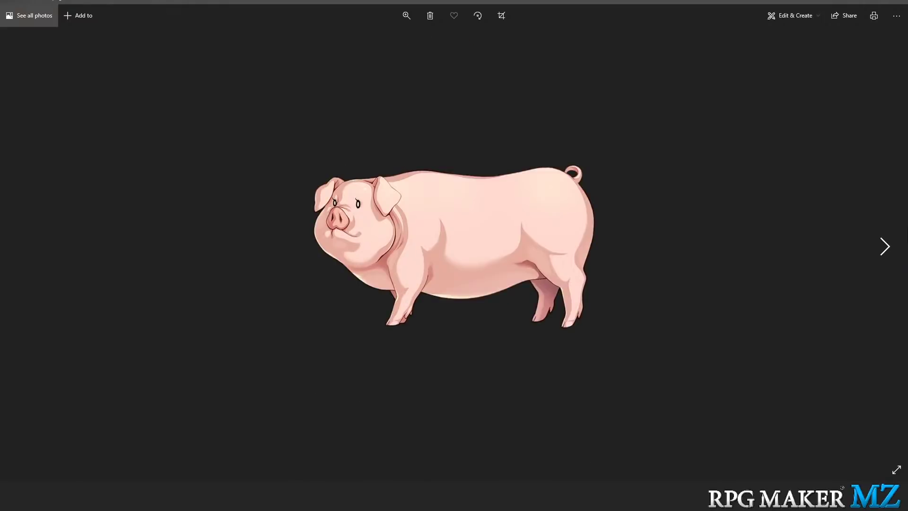
View the fairy illustration in the green dress and go on to the golden-winged staff bearer
left_click(884, 252)
left_click(884, 251)
left_click(884, 252)
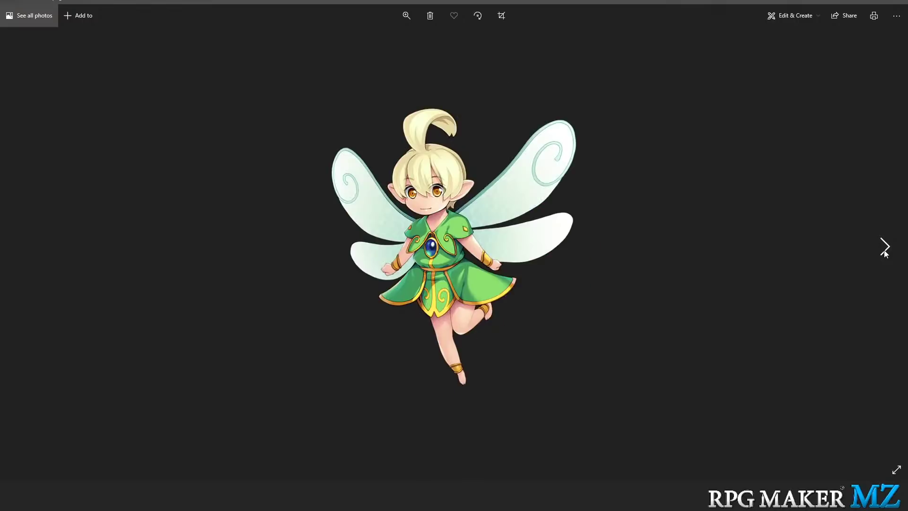
left_click(884, 251)
left_click(885, 251)
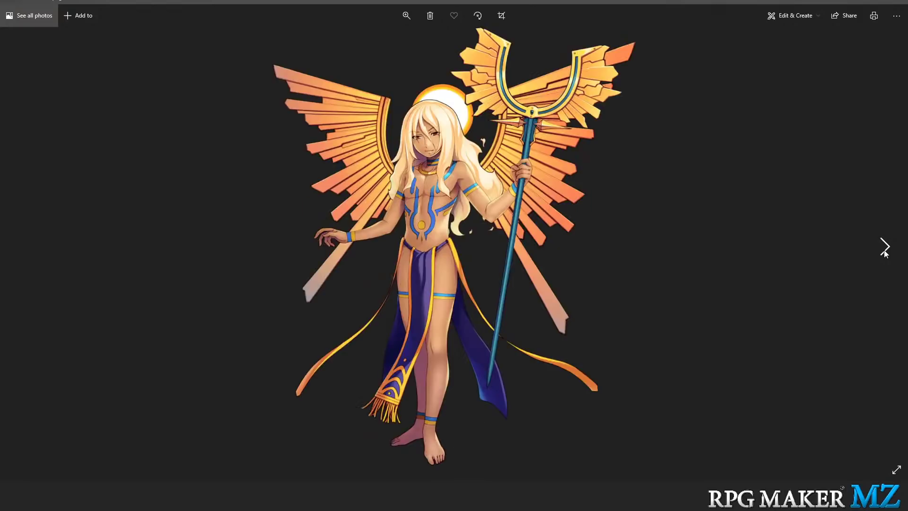
Browse the villager and clergy illustrations, from the red-haired boy in the green apron through the elderly priest to the nun
left_click(884, 252)
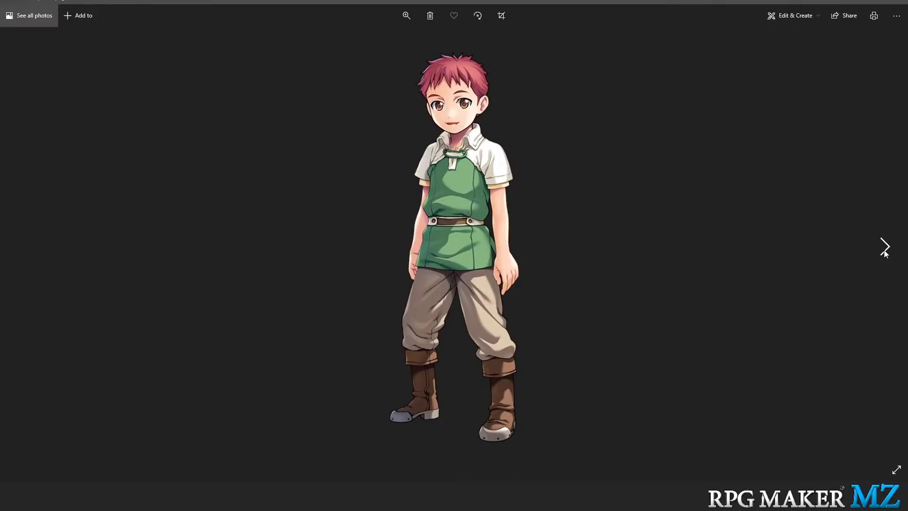
left_click(884, 252)
left_click(885, 251)
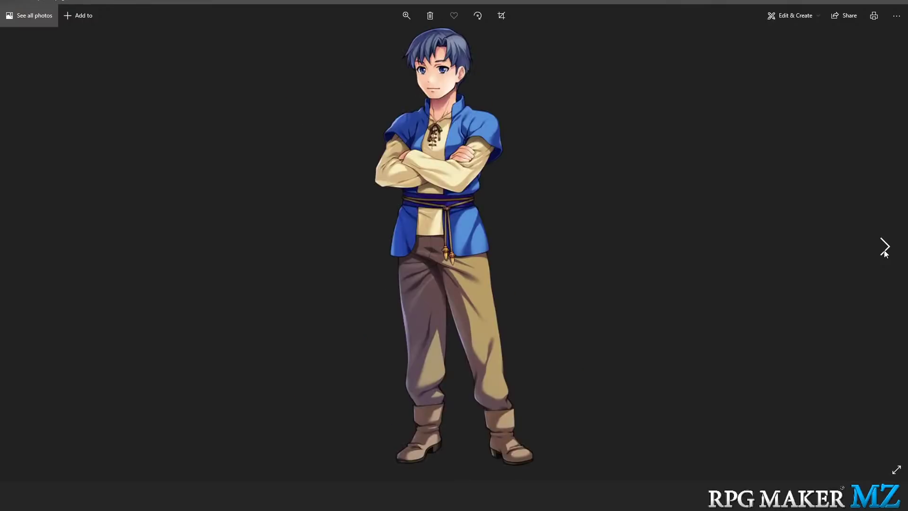
left_click(884, 251)
left_click(884, 251)
left_click(885, 252)
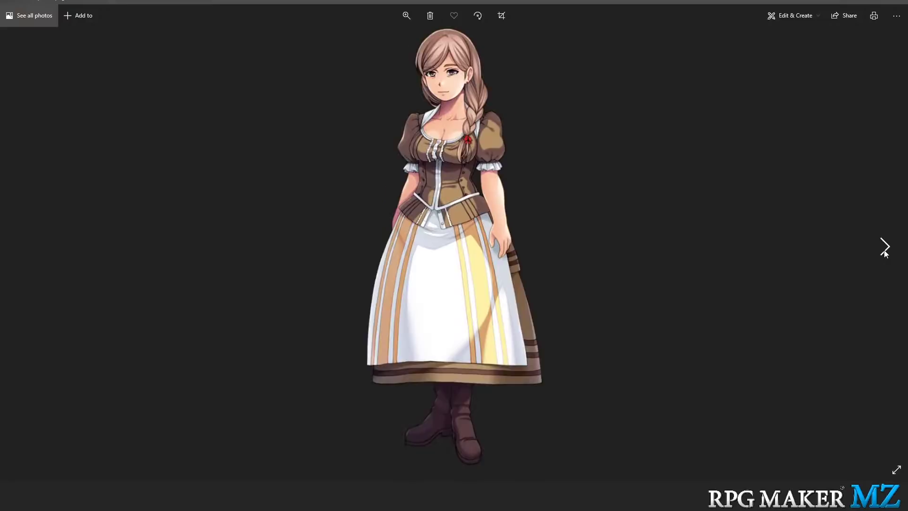
left_click(885, 252)
left_click(884, 252)
left_click(884, 252)
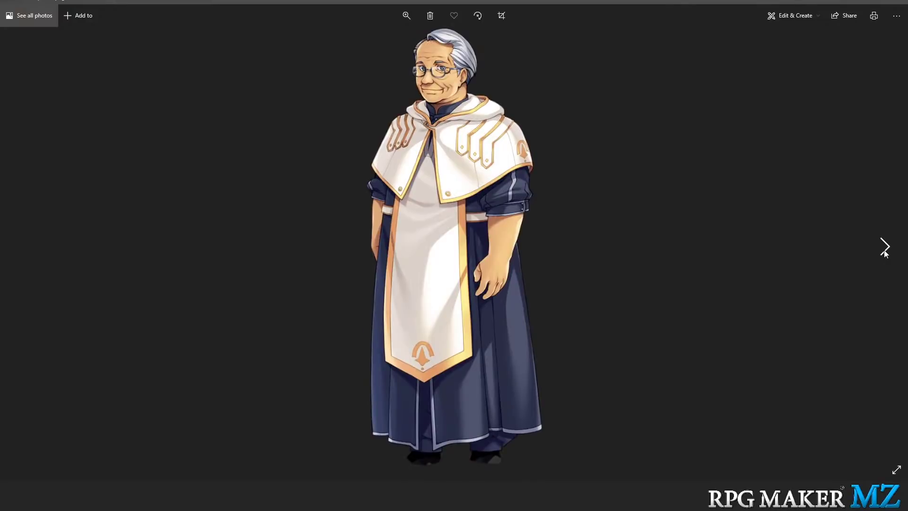
left_click(884, 252)
left_click(884, 252)
left_click(884, 252)
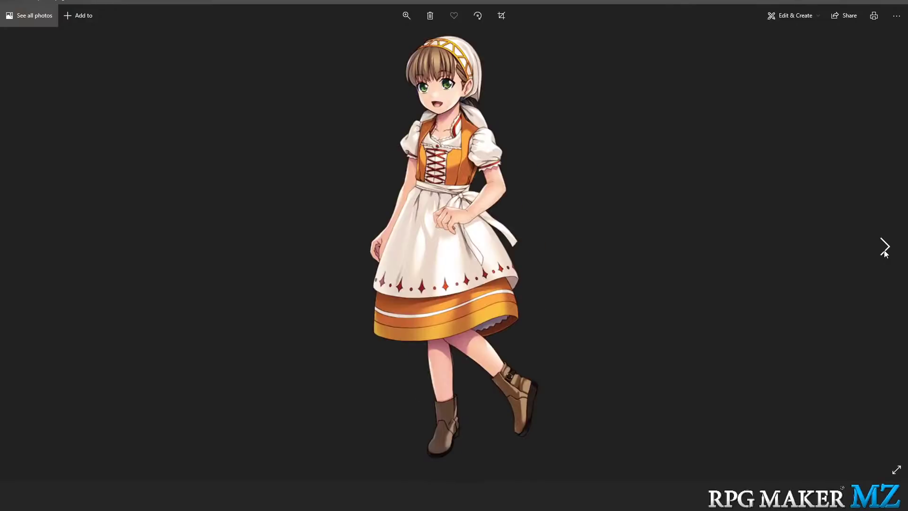
left_click(884, 252)
left_click(884, 252)
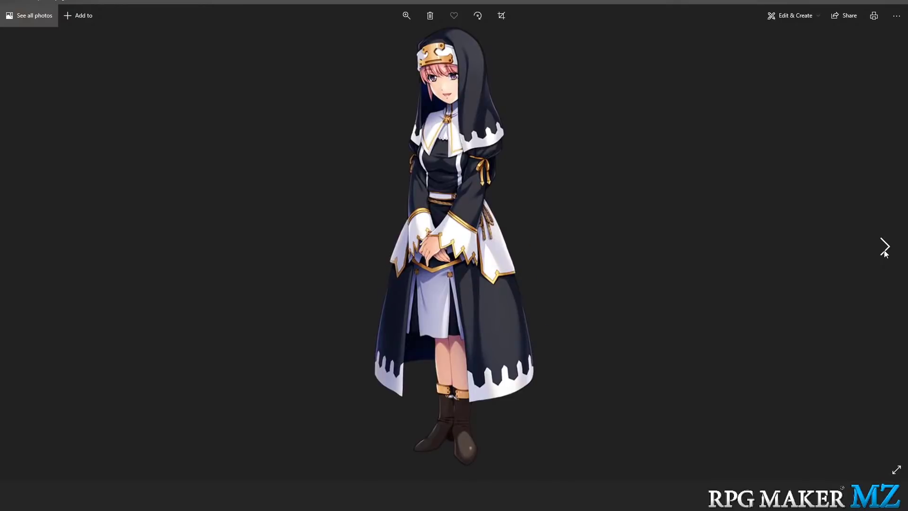
Look through the engineer, royalty and noble illustrations, from the woman with goggles through the halberd knight to the man in the brown coat
left_click(884, 252)
left_click(884, 251)
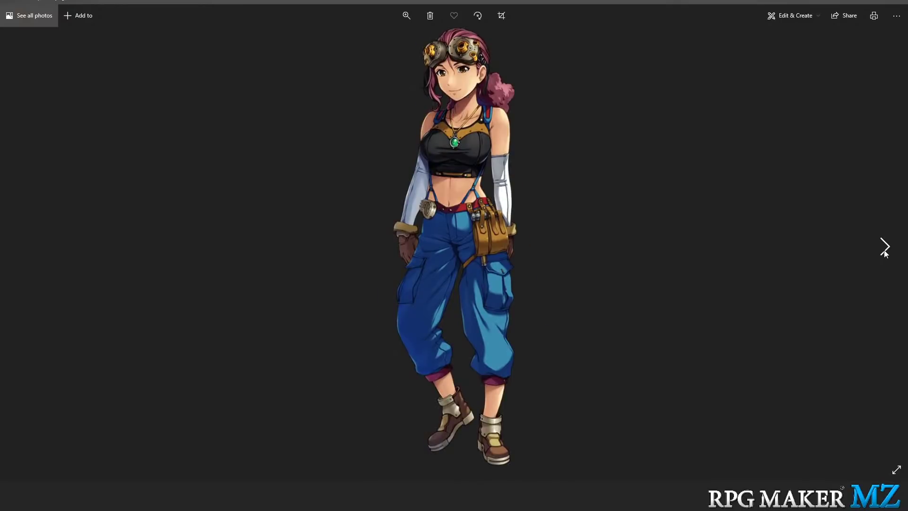
left_click(884, 252)
left_click(884, 252)
left_click(884, 251)
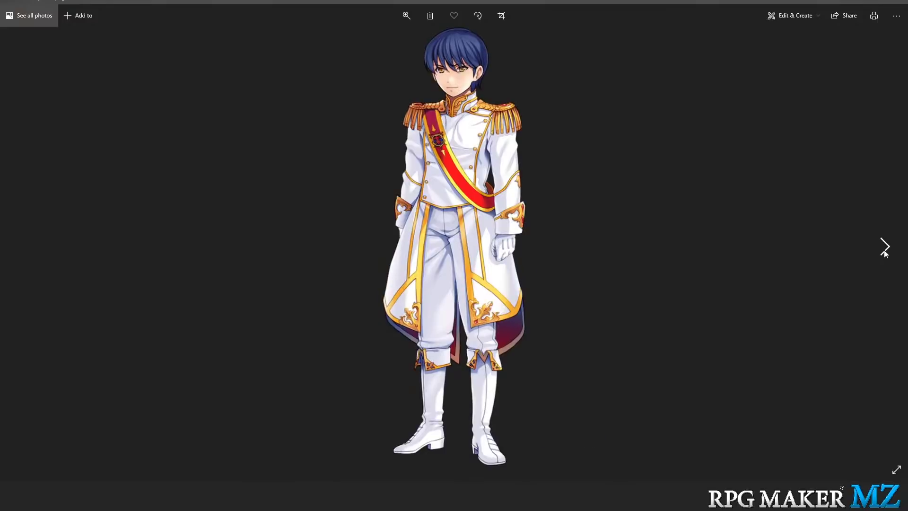
left_click(884, 252)
left_click(885, 252)
left_click(884, 251)
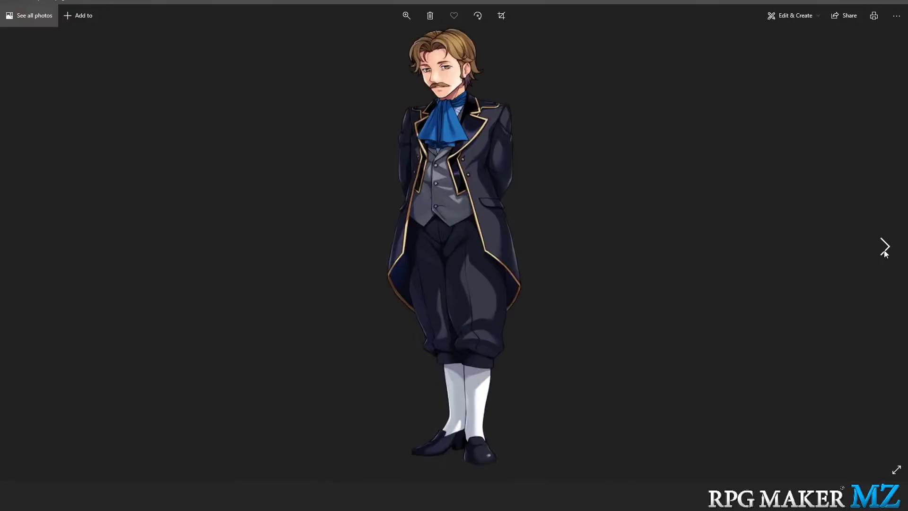
left_click(884, 251)
left_click(884, 252)
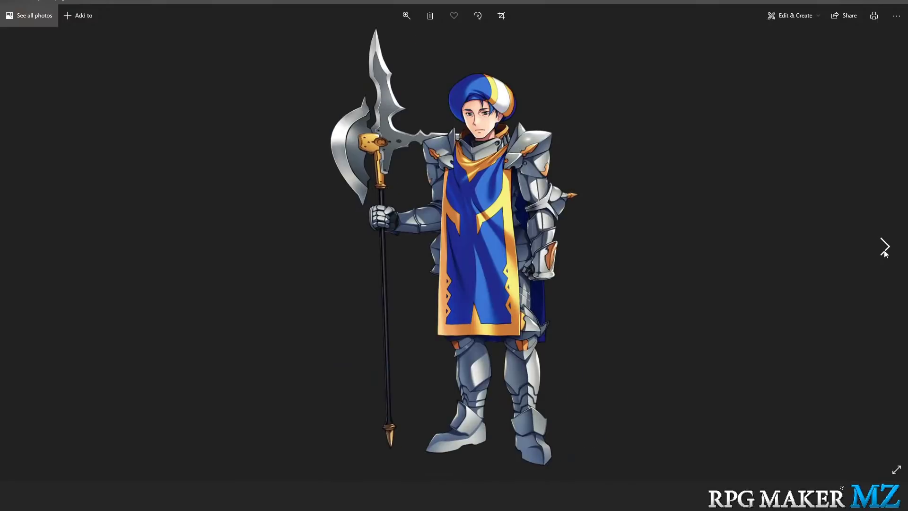
left_click(884, 251)
left_click(885, 252)
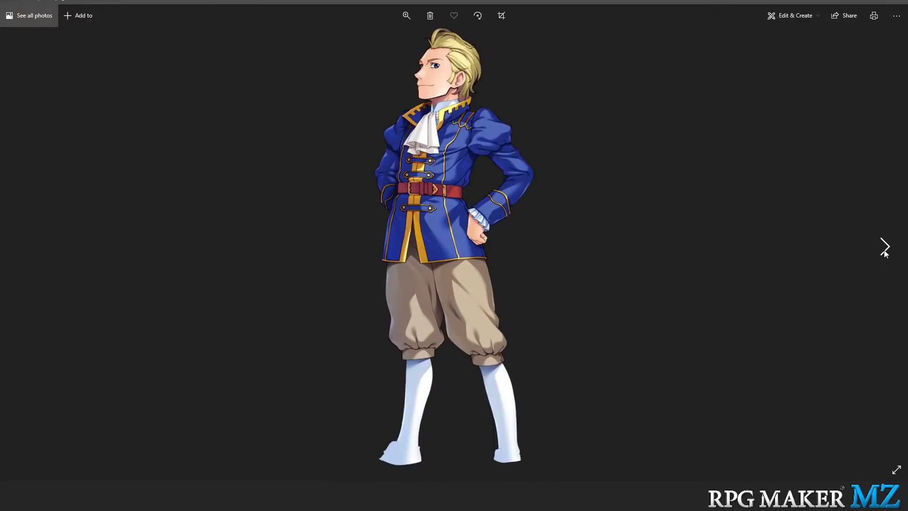
left_click(884, 251)
left_click(883, 251)
left_click(884, 252)
left_click(883, 252)
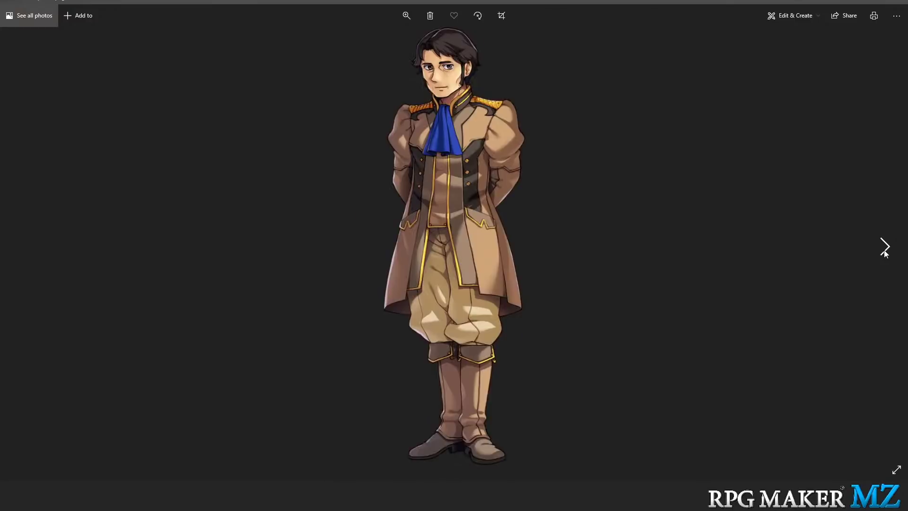
Compare the illustrations of the boy and the girl in matching white school blazers
left_click(884, 252)
left_click(884, 252)
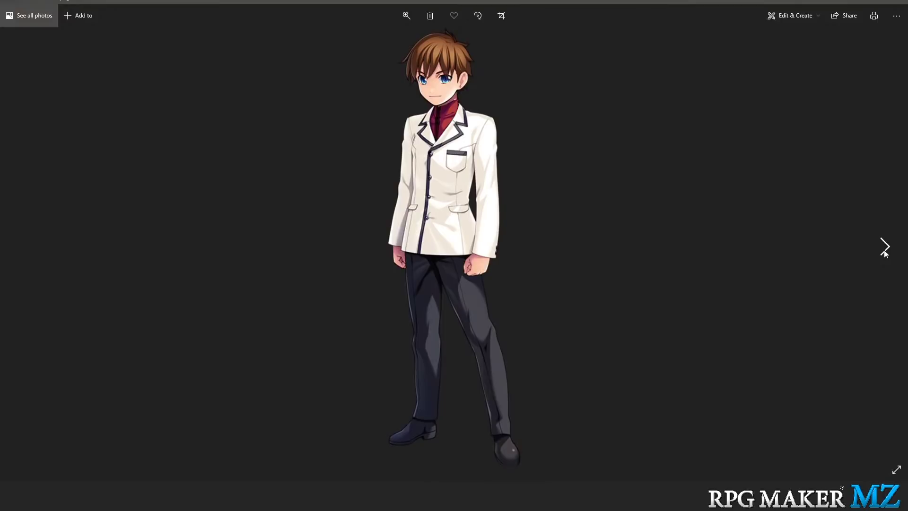
left_click(884, 251)
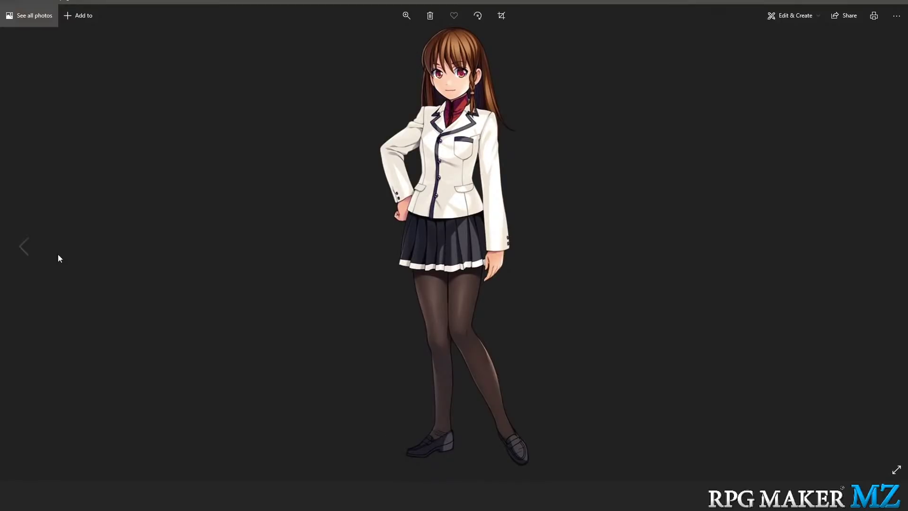
left_click(31, 248)
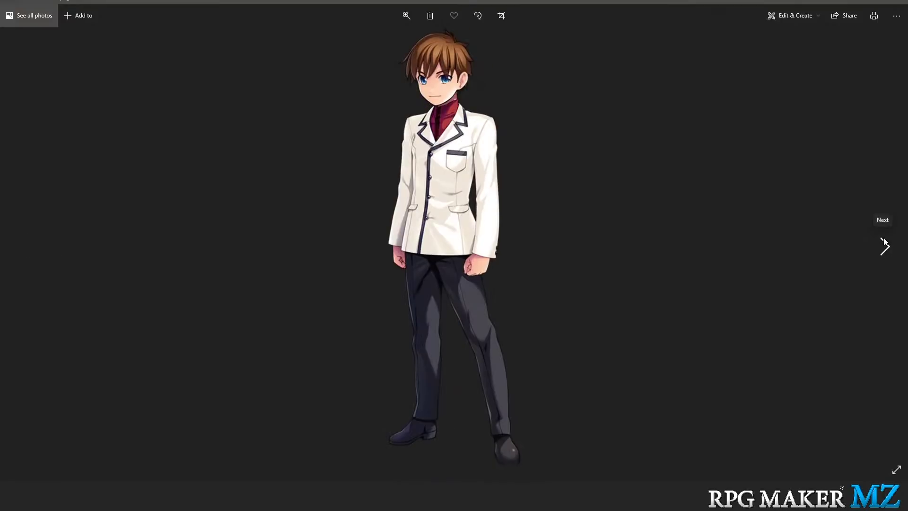
left_click(883, 241)
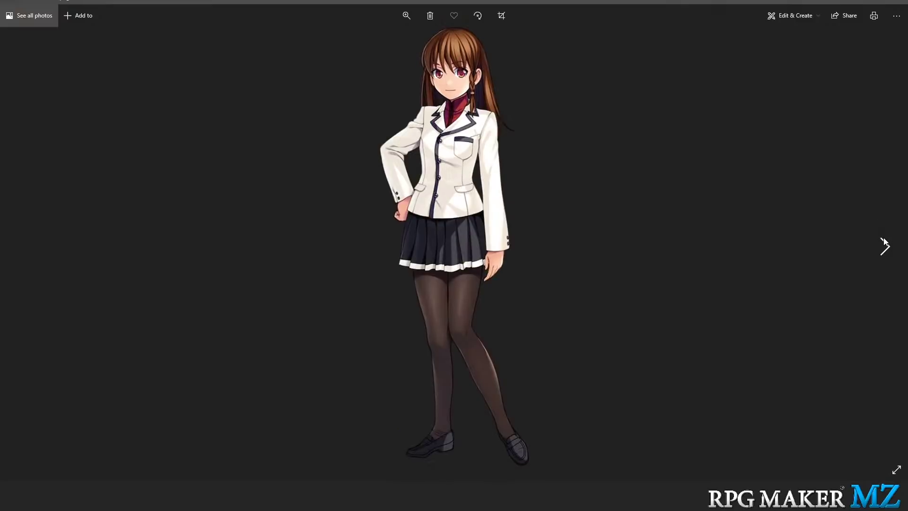
Browse the modern character illustrations from the woman in the yellow hooded coat to the athletic woman with the pink headband
left_click(883, 241)
left_click(883, 241)
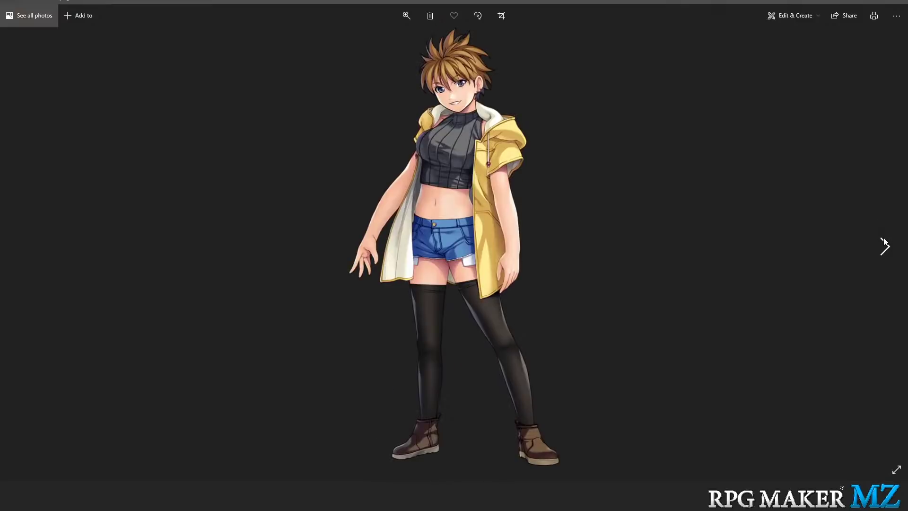
left_click(883, 241)
left_click(883, 242)
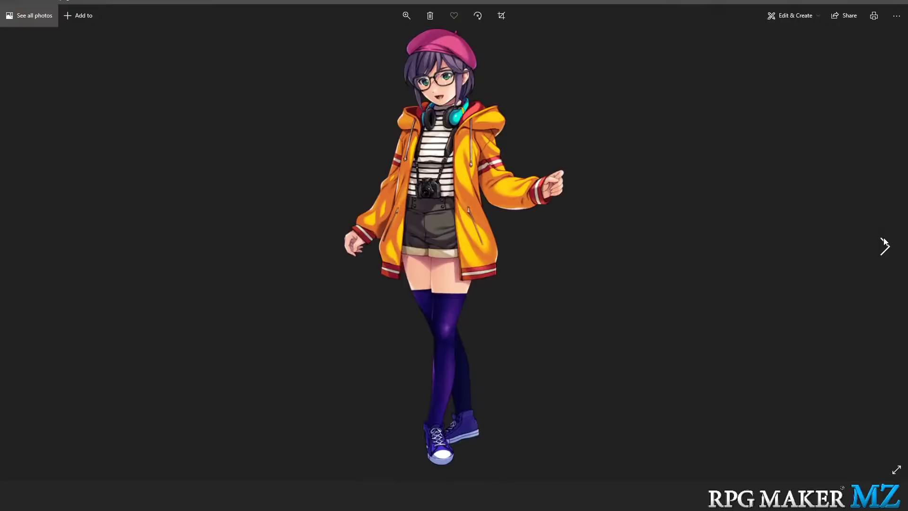
left_click(884, 242)
left_click(884, 242)
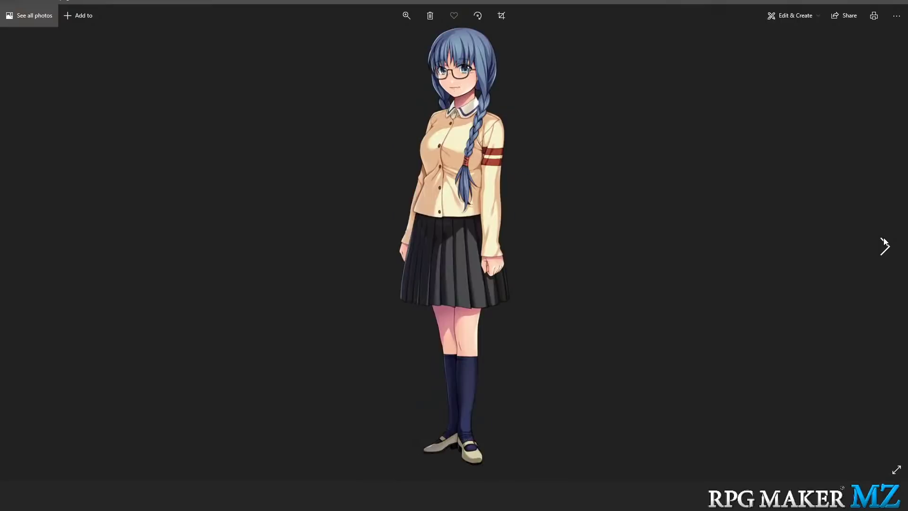
left_click(883, 242)
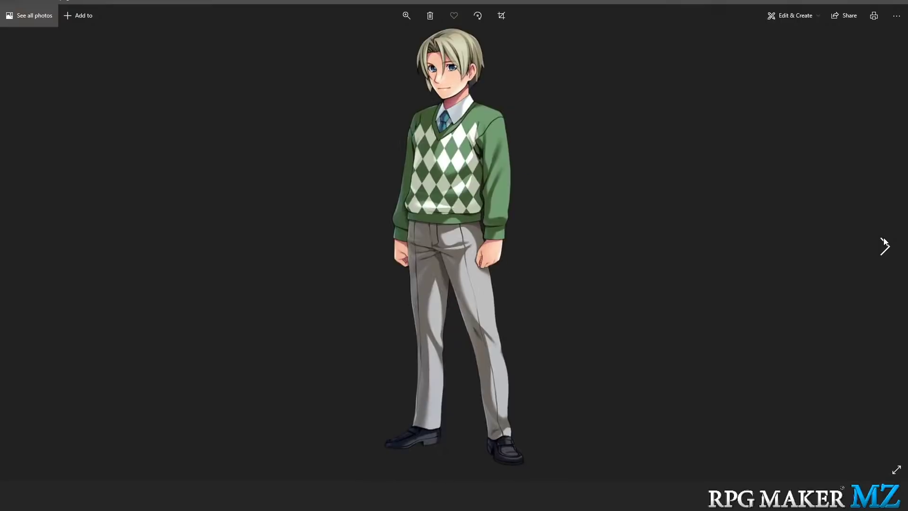
left_click(883, 241)
left_click(883, 241)
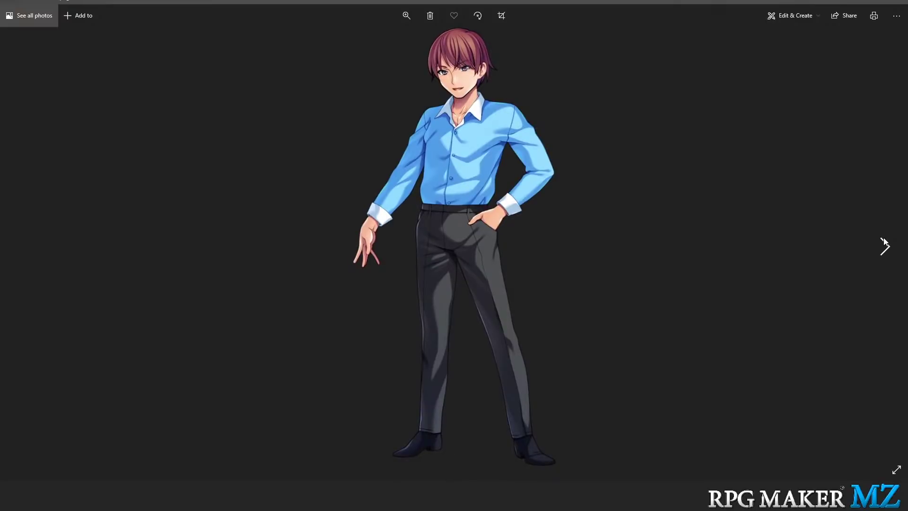
left_click(883, 241)
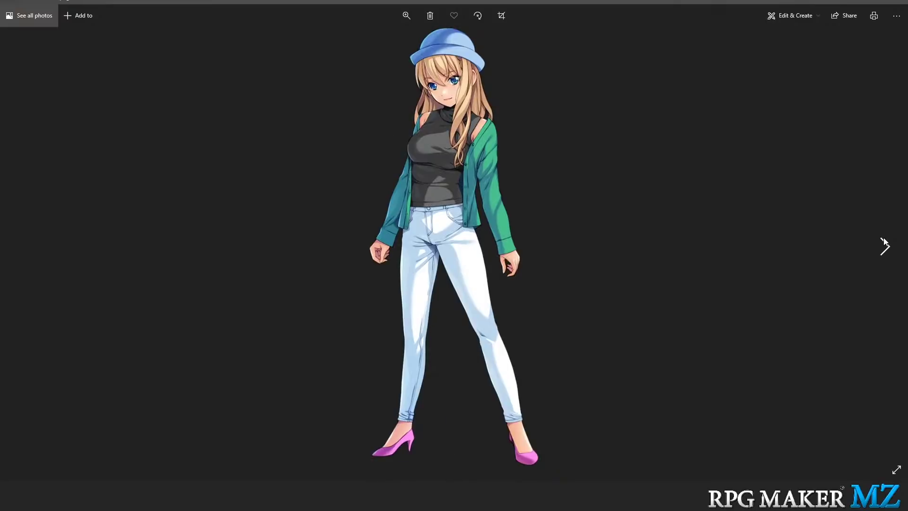
left_click(883, 242)
left_click(883, 241)
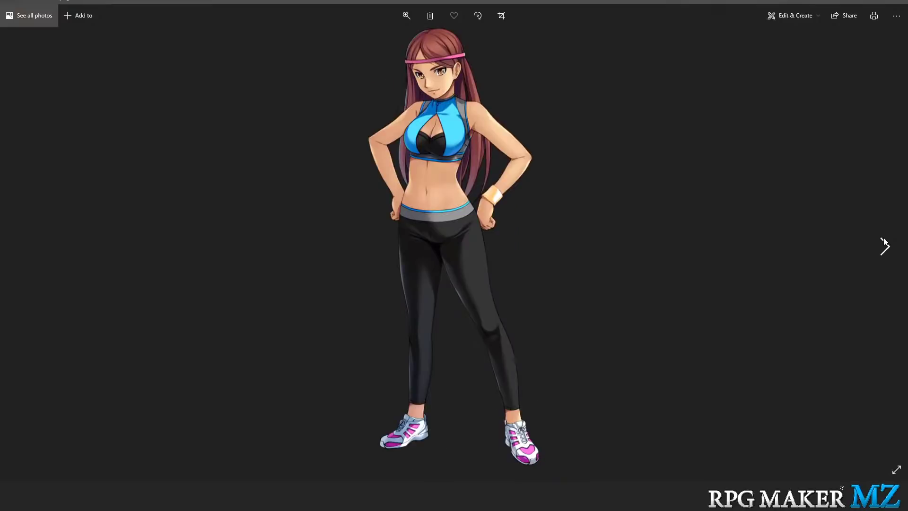
View more modern character artwork, from the blond man in the dark jacket to the woman carrying the white handbag
left_click(884, 245)
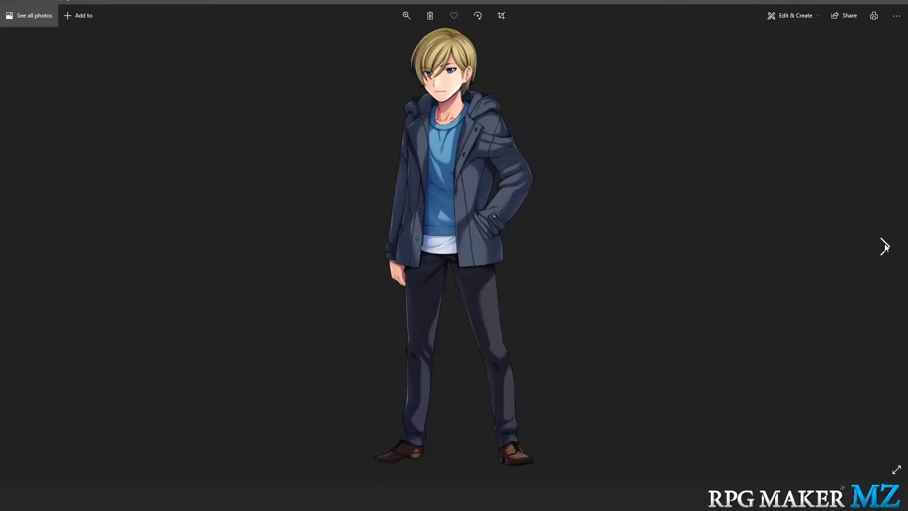
left_click(885, 245)
left_click(885, 245)
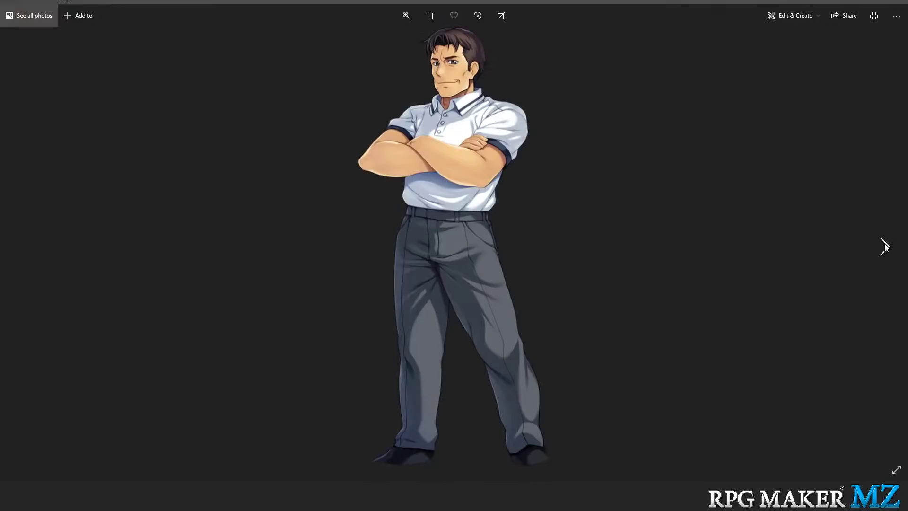
left_click(884, 245)
left_click(884, 245)
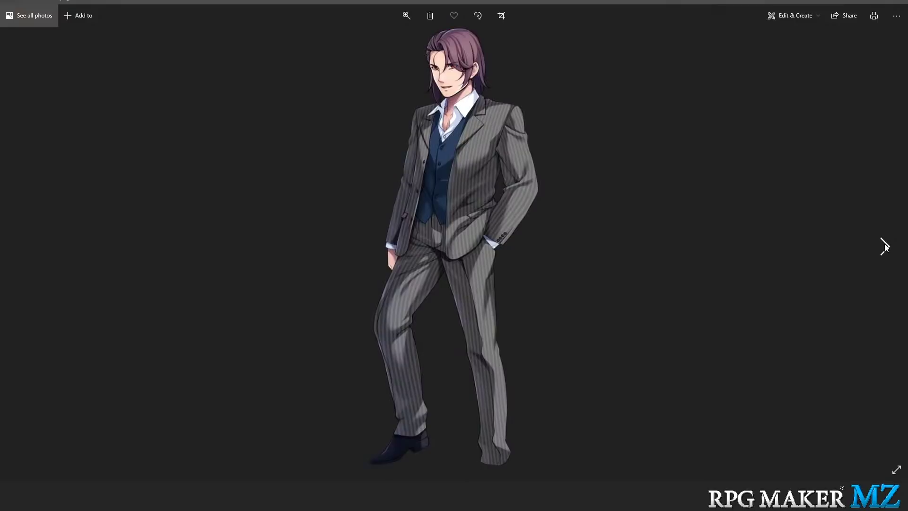
left_click(884, 245)
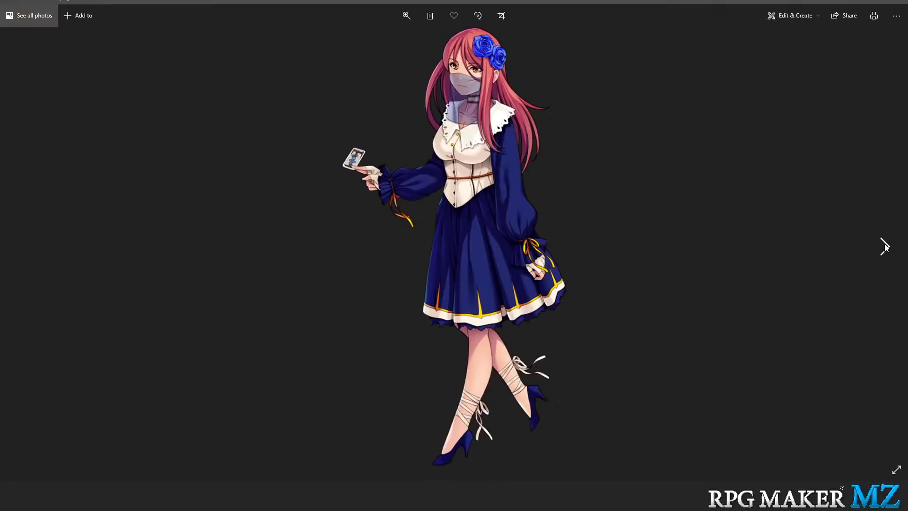
left_click(884, 245)
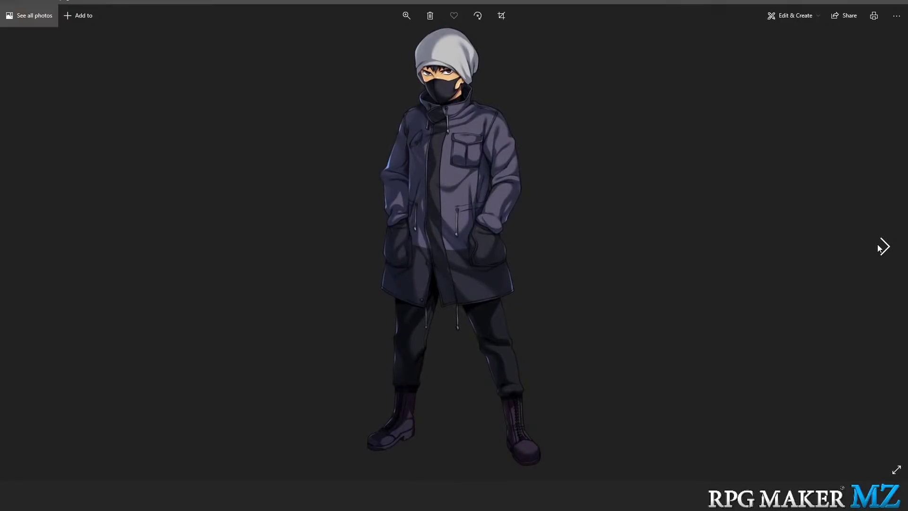
left_click(880, 248)
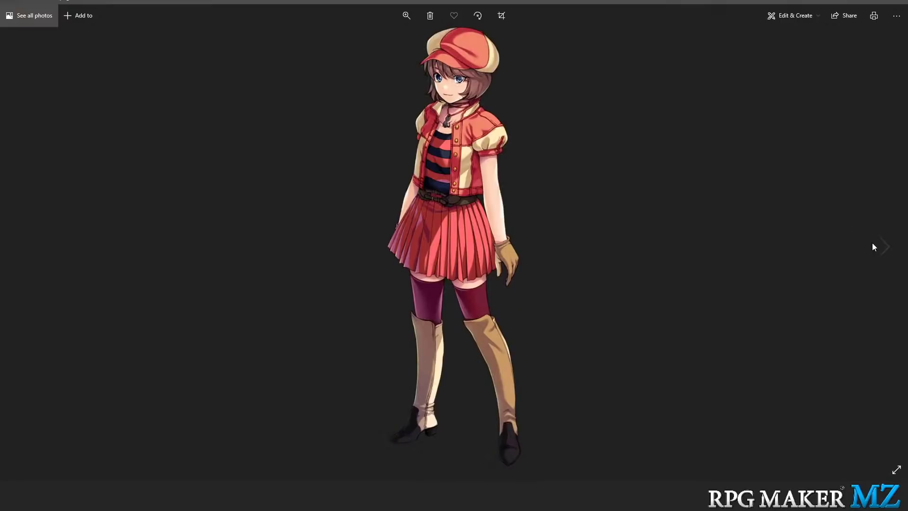
left_click(883, 246)
left_click(884, 246)
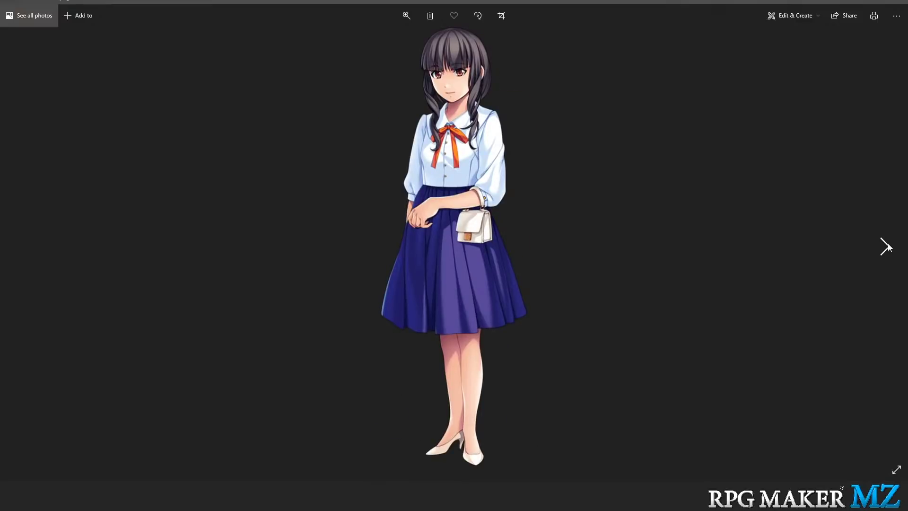
Look through the modern character illustrations from the man in the black leather outfit through the clown and blue robot to the horned cosmic demon
left_click(885, 246)
left_click(885, 245)
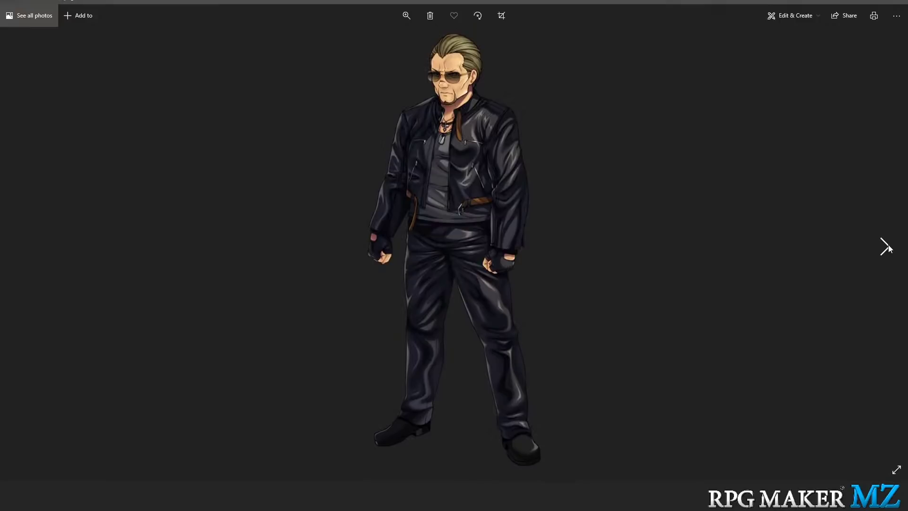
left_click(888, 247)
left_click(889, 247)
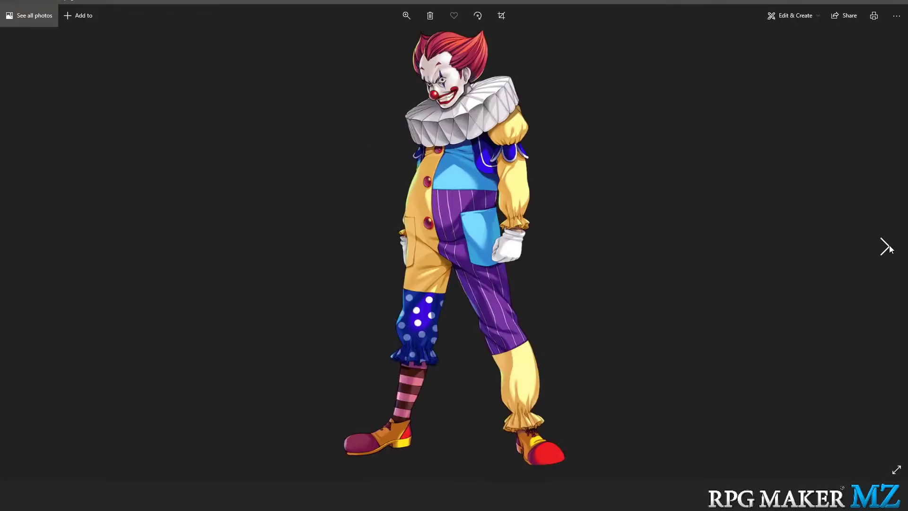
left_click(889, 247)
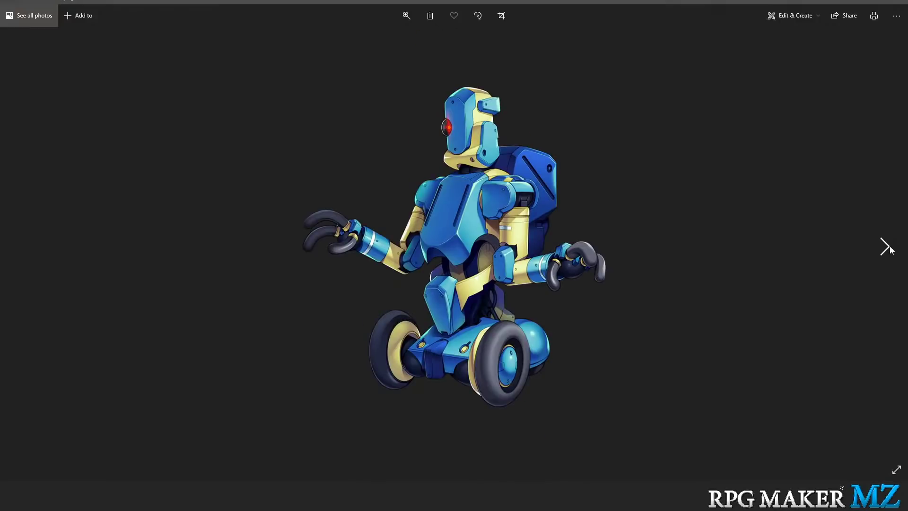
left_click(891, 249)
left_click(891, 249)
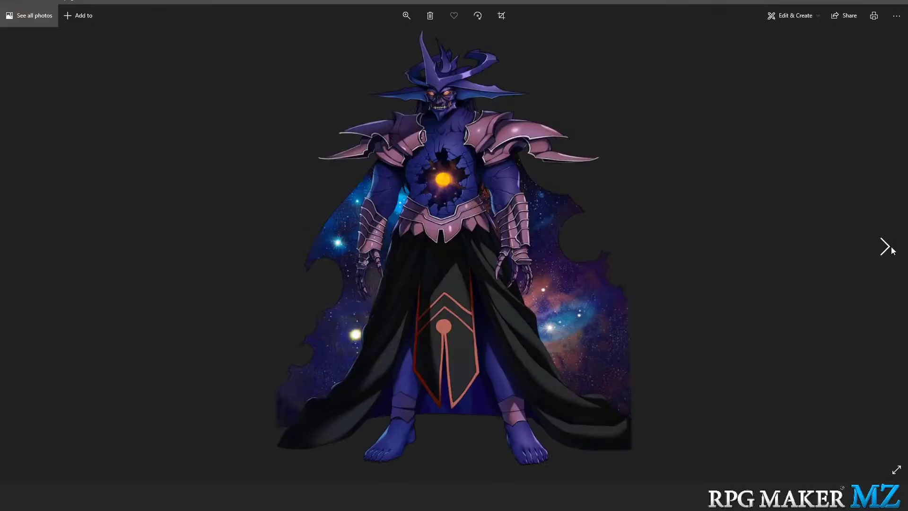
View the villager-style modern illustrations, from the boy in the blue shirt through the man in green to the elderly man in the knit cap
left_click(891, 249)
left_click(892, 249)
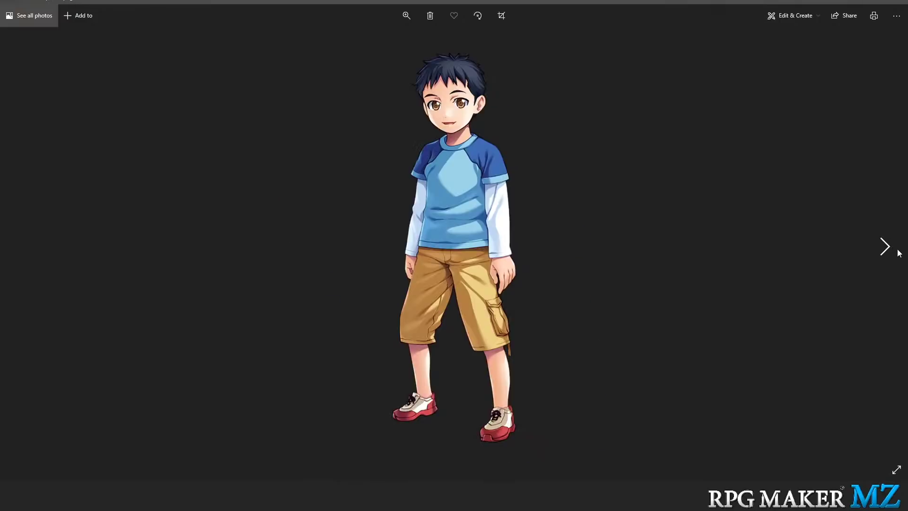
left_click(896, 248)
left_click(897, 249)
left_click(897, 249)
left_click(899, 253)
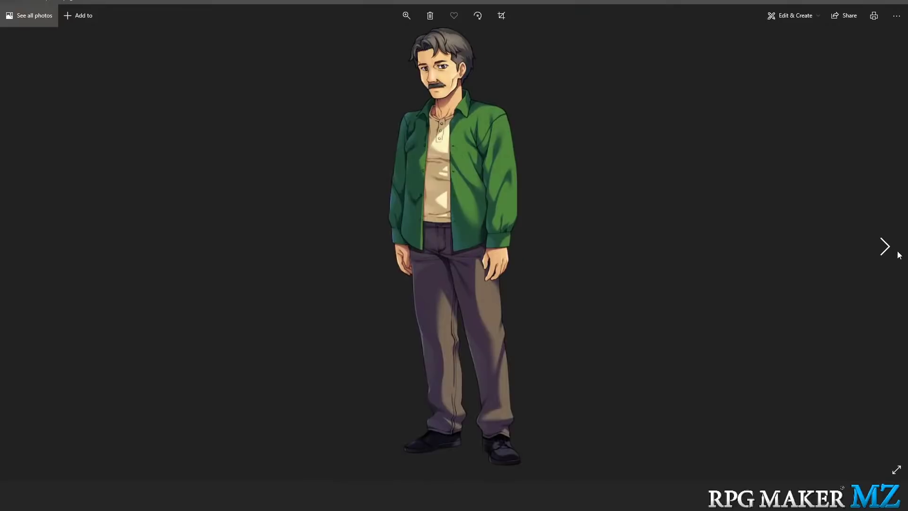
left_click(898, 254)
left_click(898, 255)
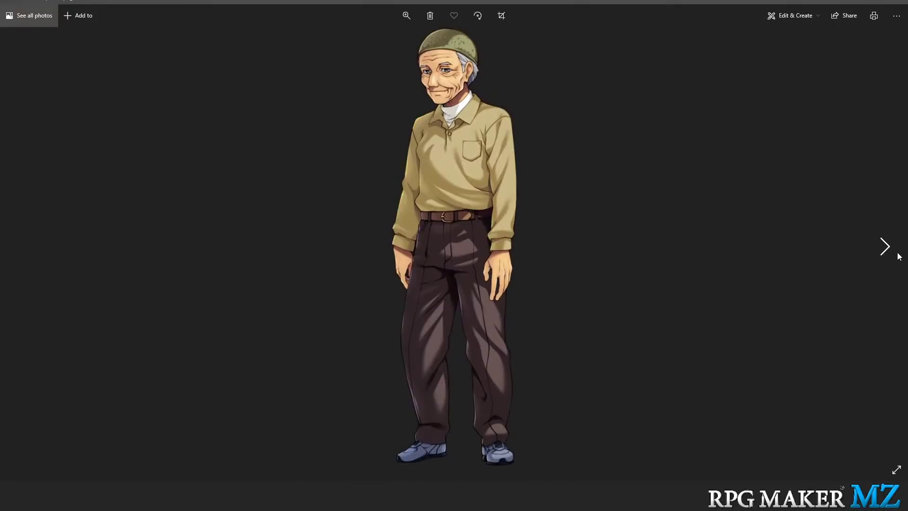
left_click(898, 256)
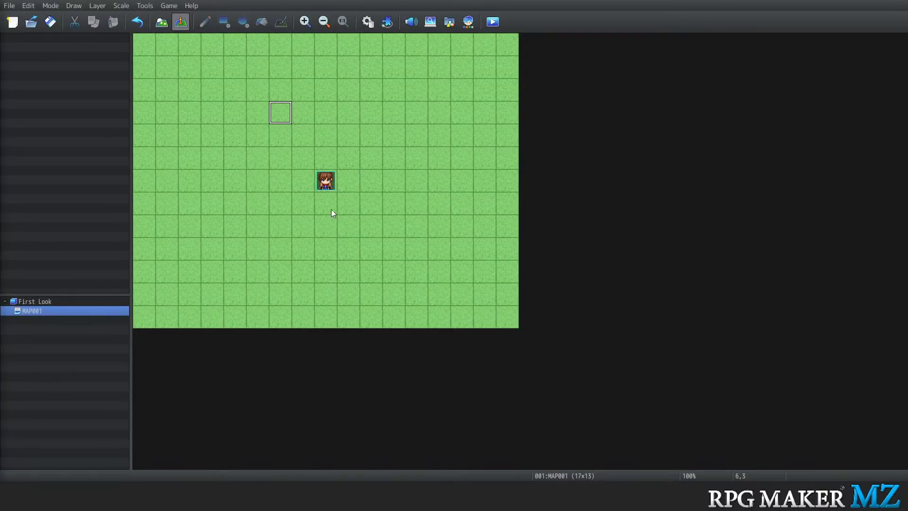
Switch to RPG Maker MZ, open the database's Goblin enemy image choices, preview Actor1_3 and leave the image unchanged
left_click(147, 6)
mouse_move(169, 9)
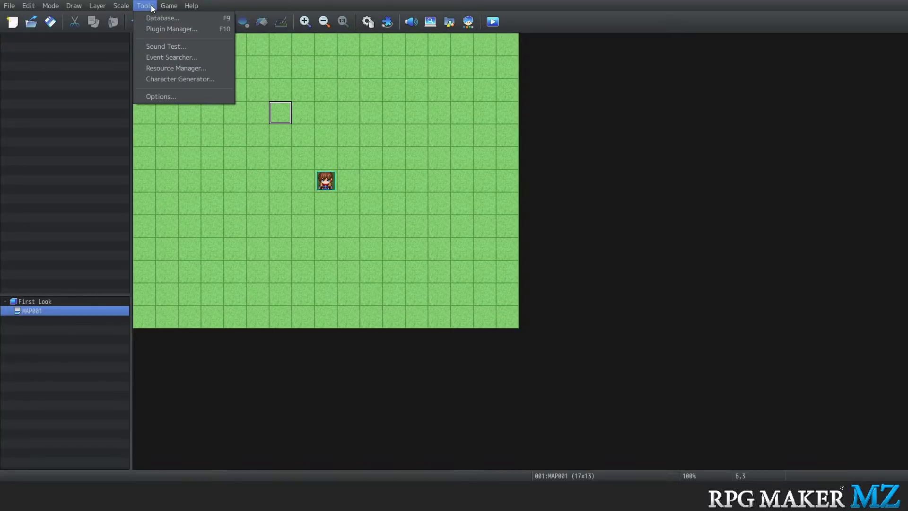
left_click(151, 16)
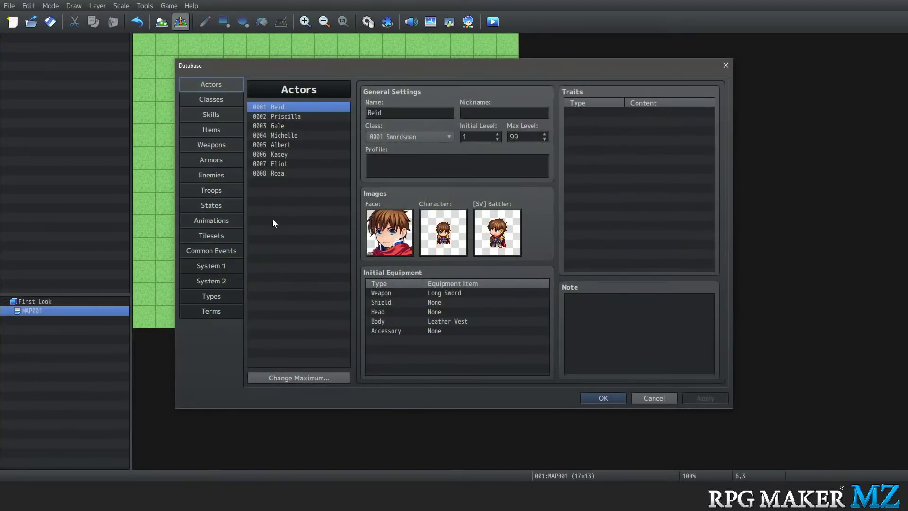
left_click(205, 175)
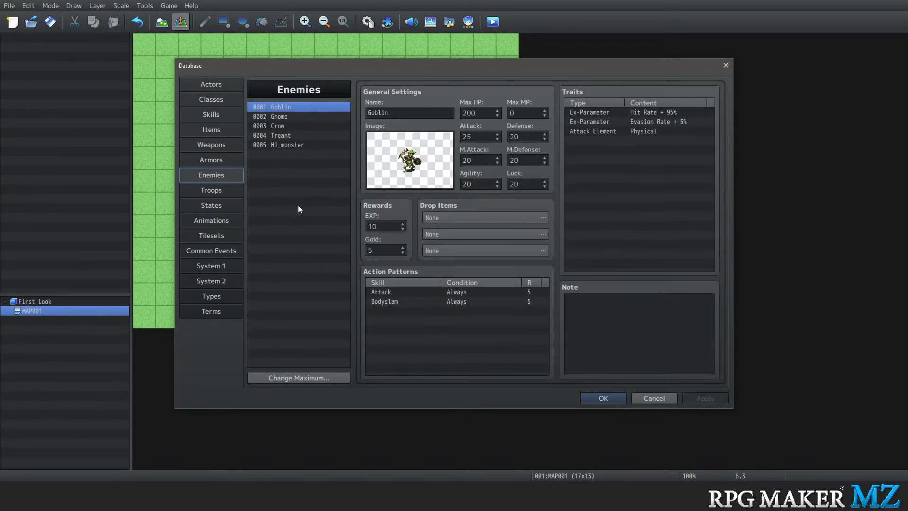
double_click(395, 146)
scroll(378, 213, "up", 12)
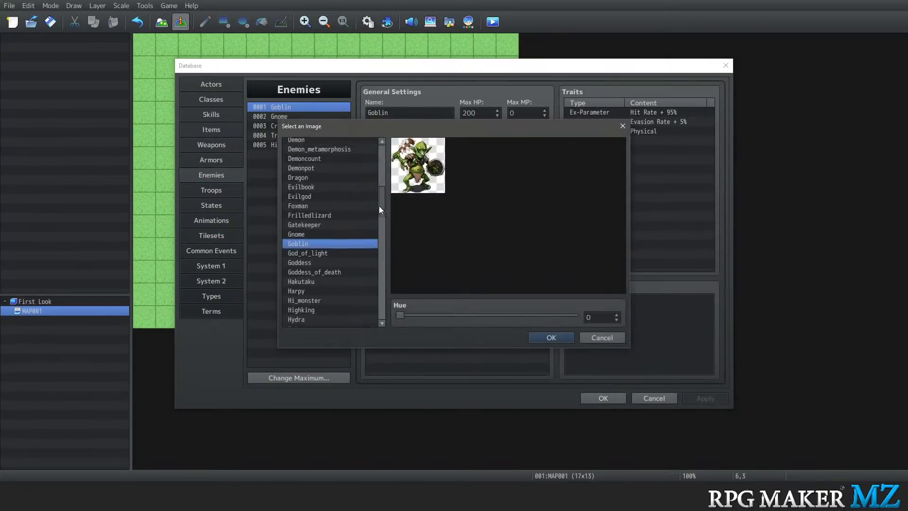
left_click(320, 152)
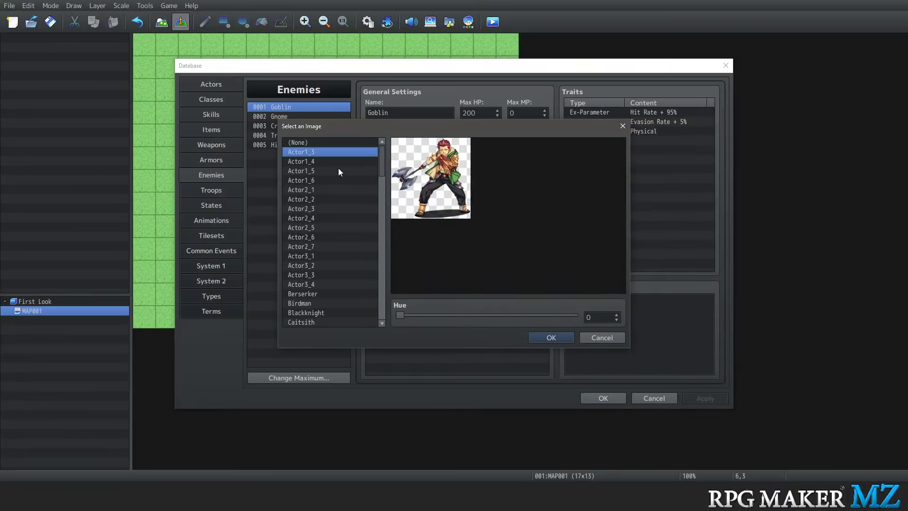
left_click(610, 341)
Check the database's Actors, Enemies, States, Animations, Tilesets and System 1 pages for where battler art and battle settings are kept
left_click(207, 87)
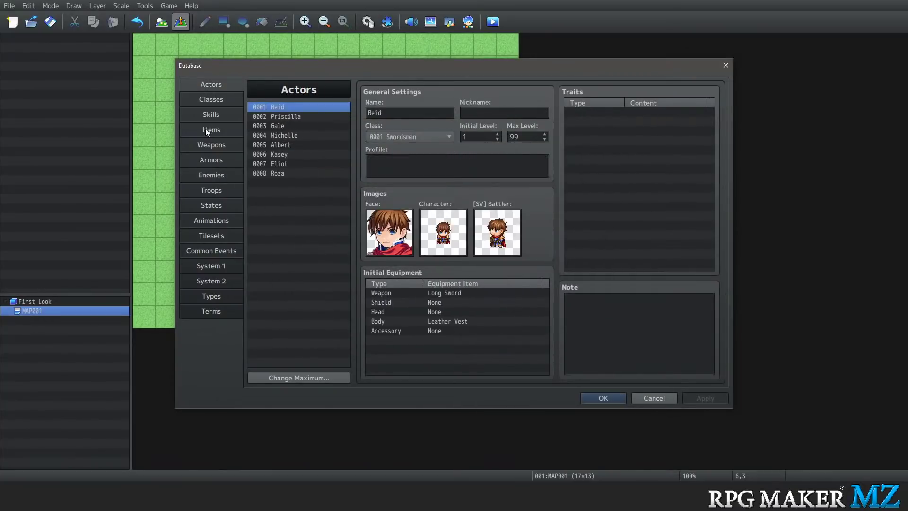
left_click(208, 175)
left_click(203, 219)
left_click(206, 206)
left_click(213, 221)
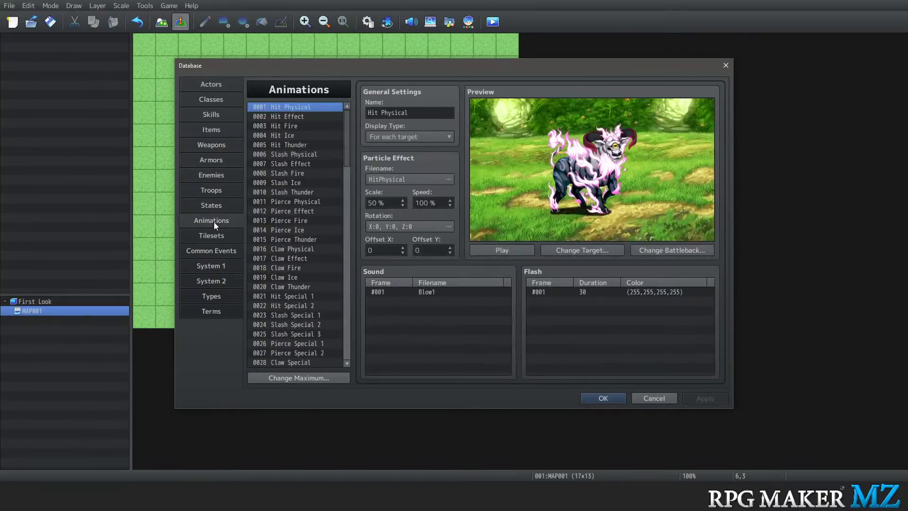
left_click(217, 234)
left_click(223, 265)
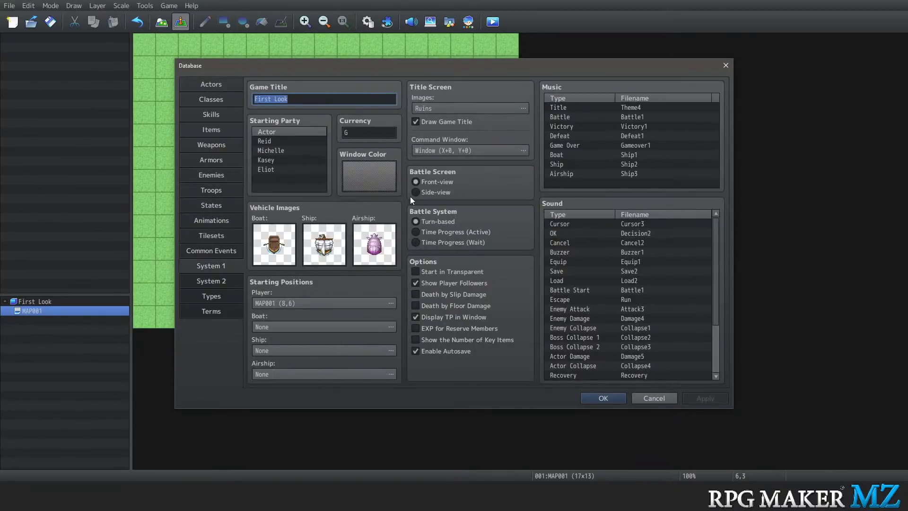
Reopen the image choices for the Goblin enemy and preview the Actor1_3 battler
left_click(218, 175)
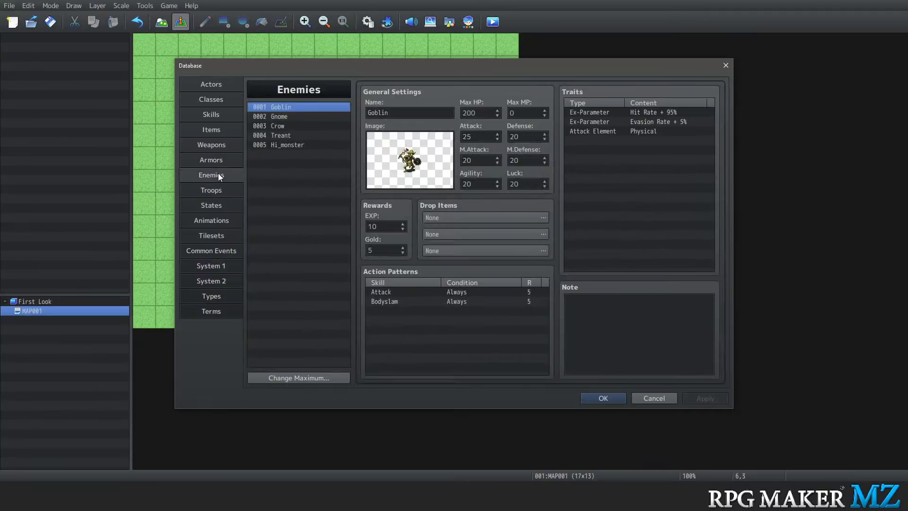
double_click(384, 150)
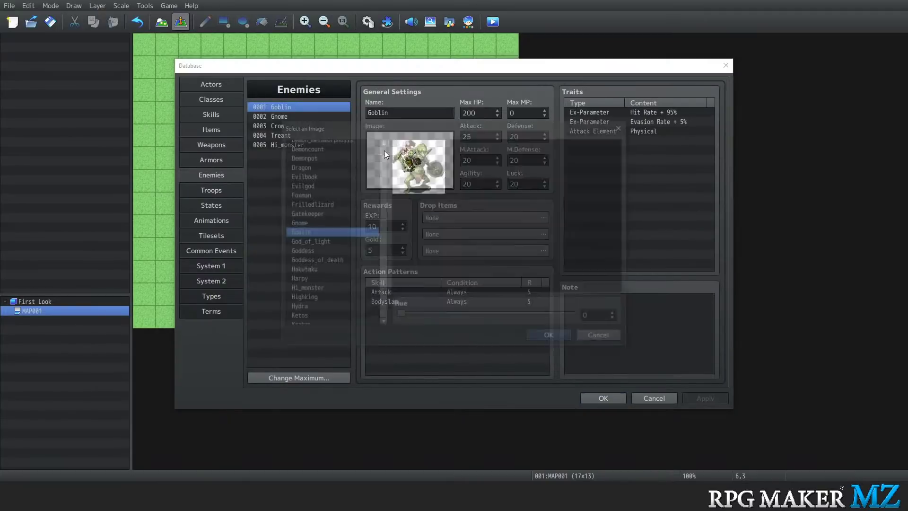
scroll(331, 195, "up", 2)
scroll(324, 193, "up", 6)
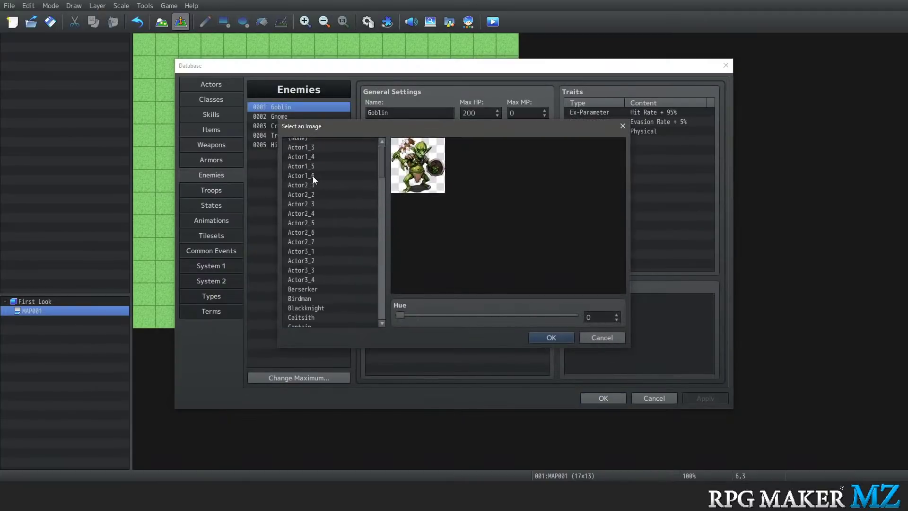
left_click(327, 143)
left_click(330, 152)
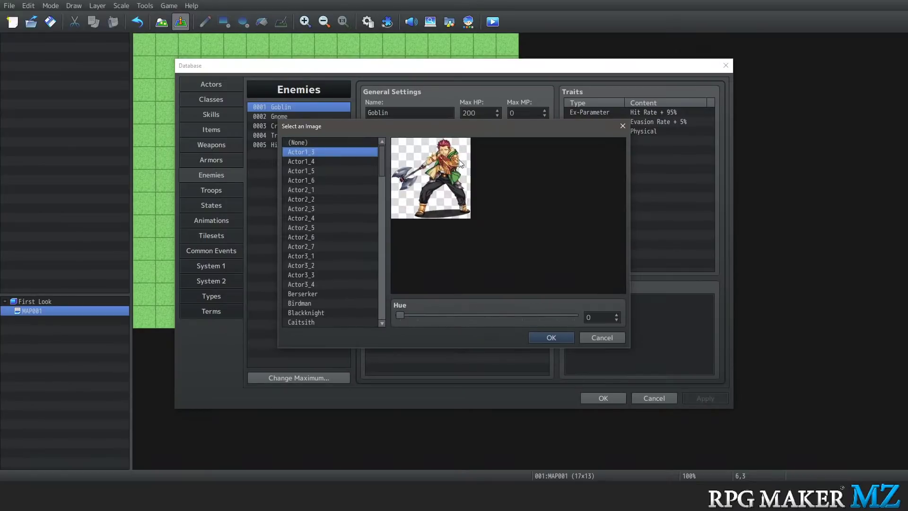
Preview the remaining hero-style enemy battlers in order from Actor1_4 to Actor2_4, plus Actor3_2
key("Down")
key("Down")
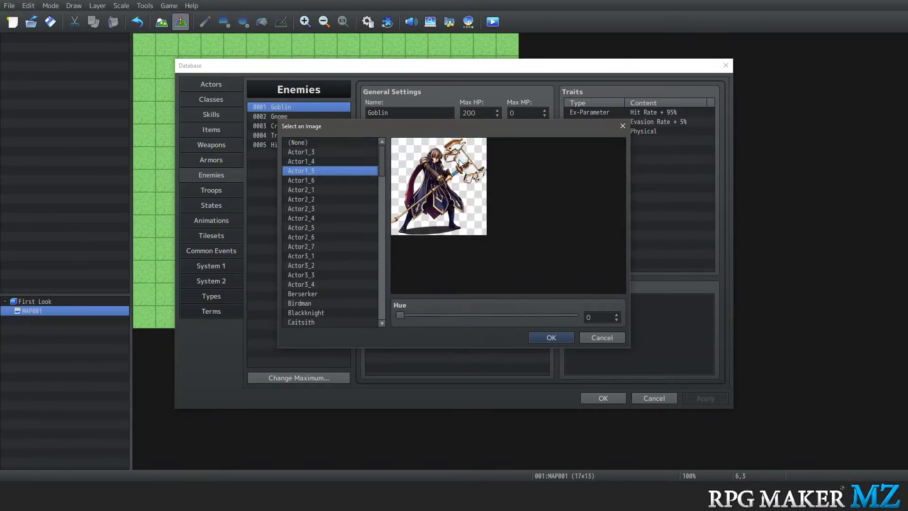
key("Down")
key("Down")
key("Down")
key("Down")
key("Down")
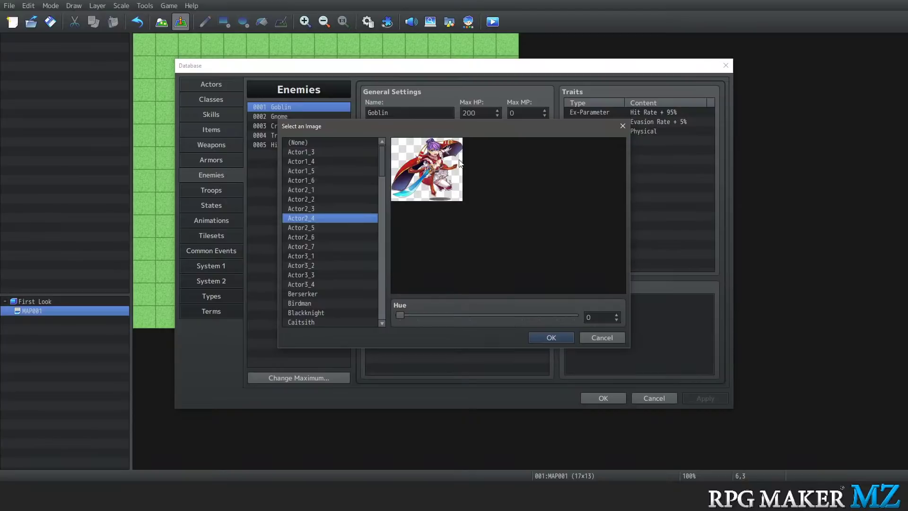
scroll(328, 250, "down", 1)
left_click(313, 248)
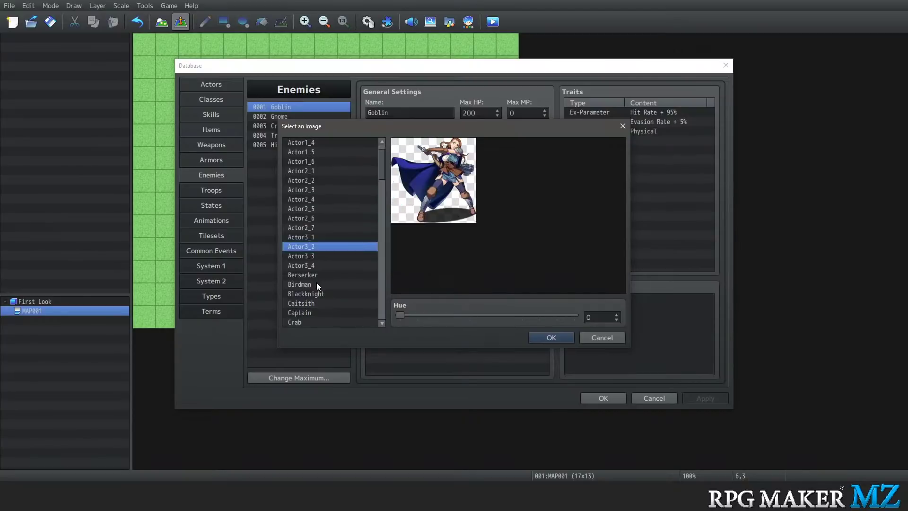
Preview the Darkelf, Caitsith, Demonpot and Frilledlizard enemy images
scroll(316, 282, "down", 2)
scroll(316, 281, "down", 2)
left_click(317, 256)
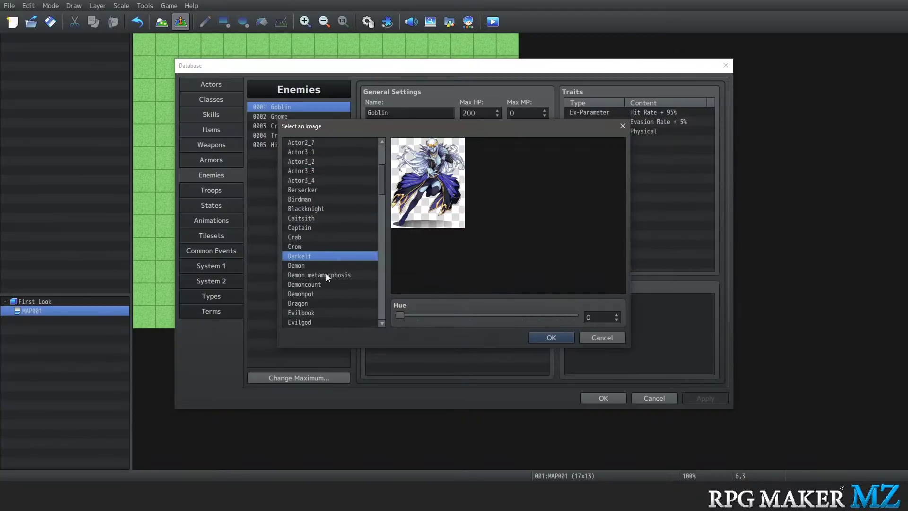
left_click(302, 219)
scroll(307, 281, "down", 1)
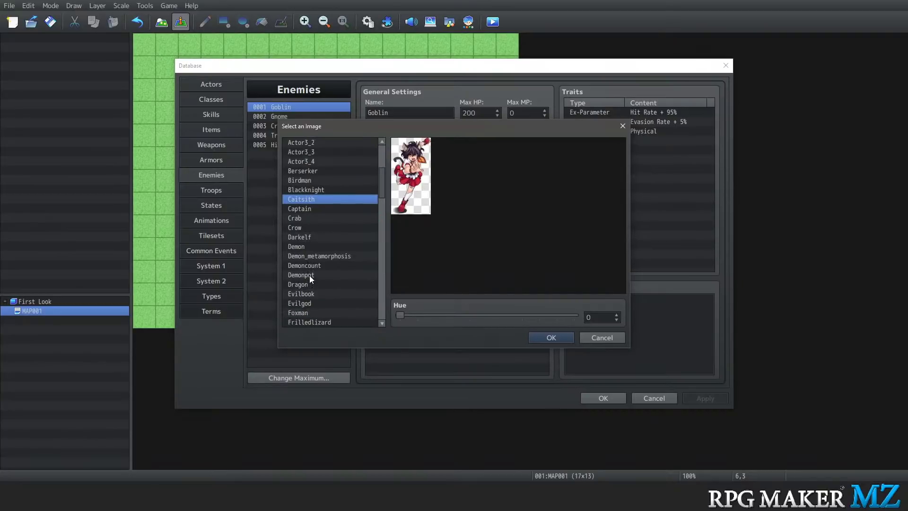
left_click(309, 275)
scroll(316, 297, "down", 2)
left_click(308, 263)
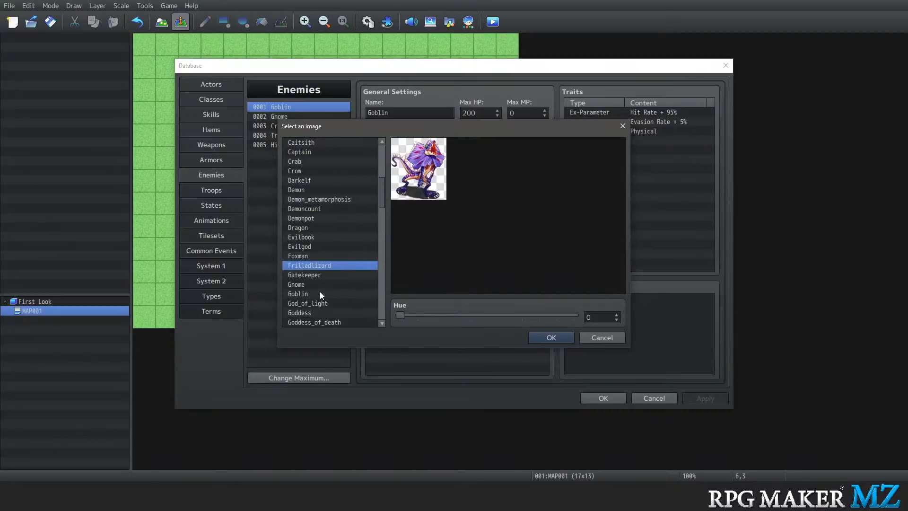
Preview the God_of_light, Goddess_of_death and Highking enemy images
scroll(319, 288, "down", 1)
scroll(319, 285, "down", 1)
left_click(311, 246)
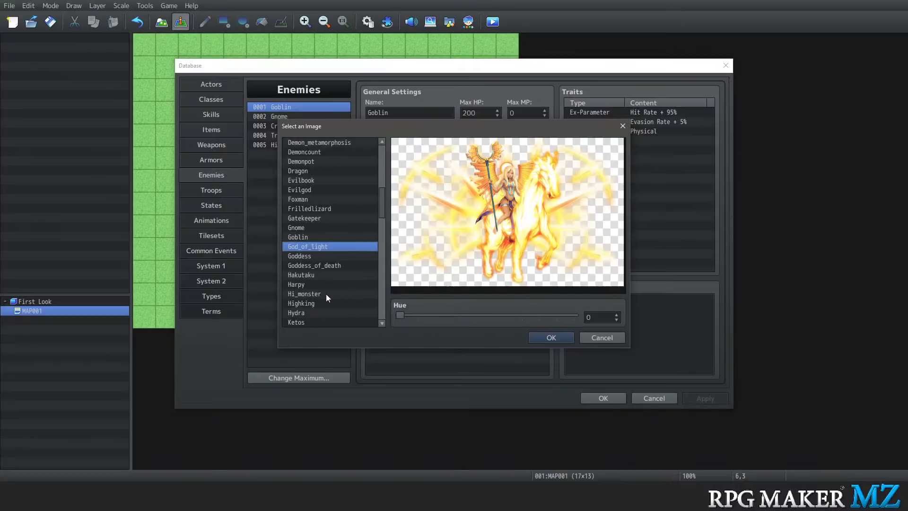
left_click(320, 266)
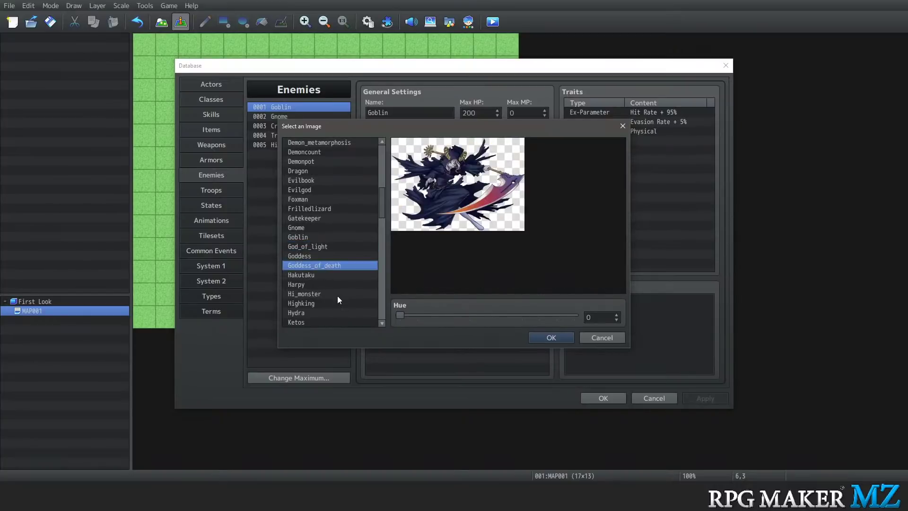
scroll(328, 286, "down", 3)
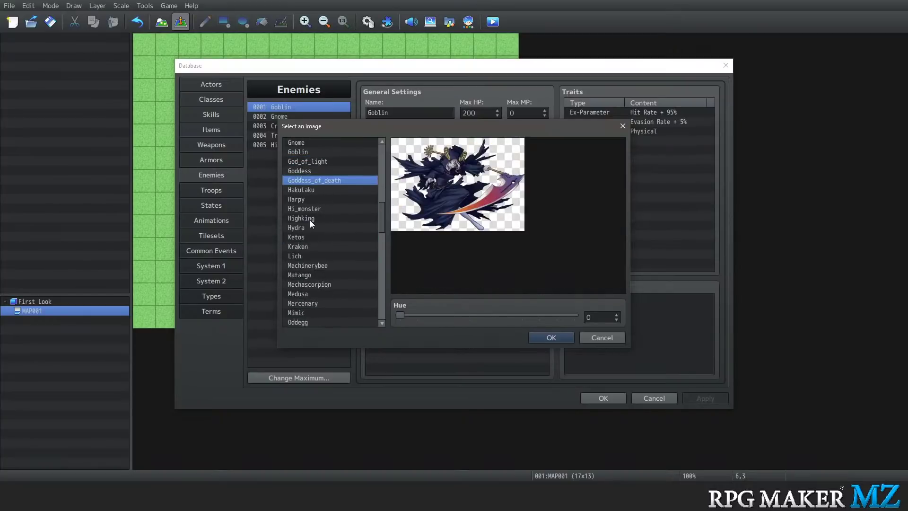
left_click(310, 220)
Preview the Matango, Machinerybee, Mechascorpion, Lich and Mercenary enemy images
scroll(337, 275, "down", 1)
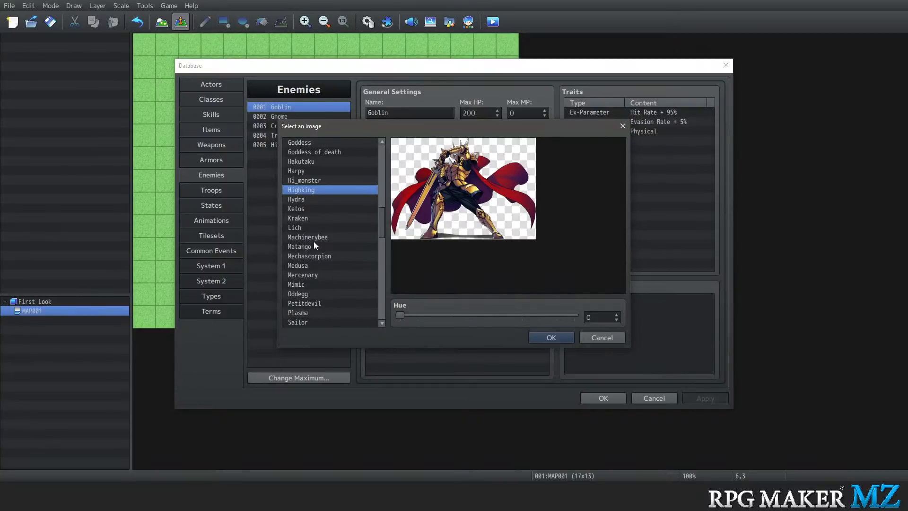
left_click(313, 244)
left_click(314, 237)
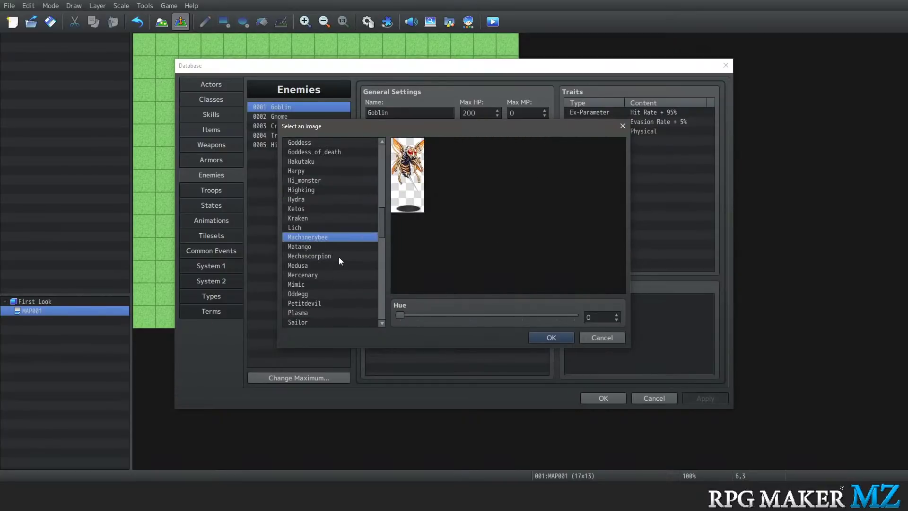
scroll(339, 258, "down", 1)
left_click(306, 241)
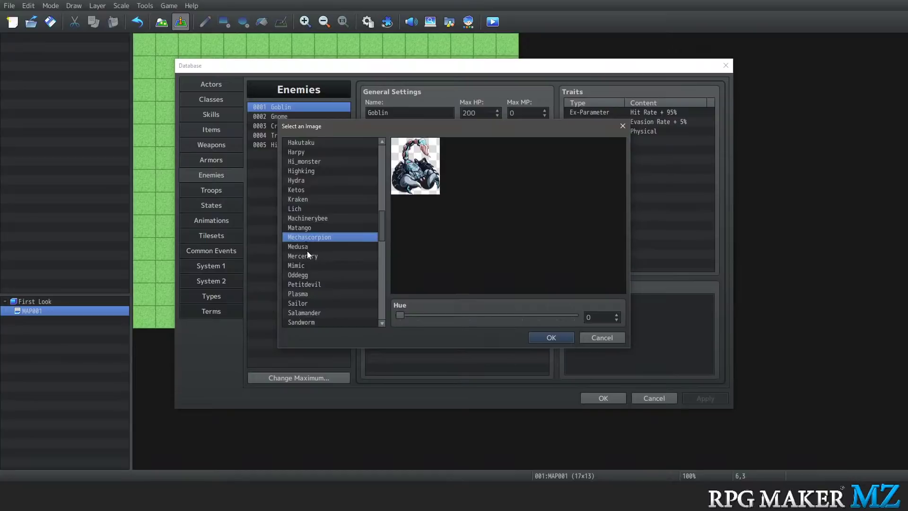
left_click(297, 209)
left_click(301, 256)
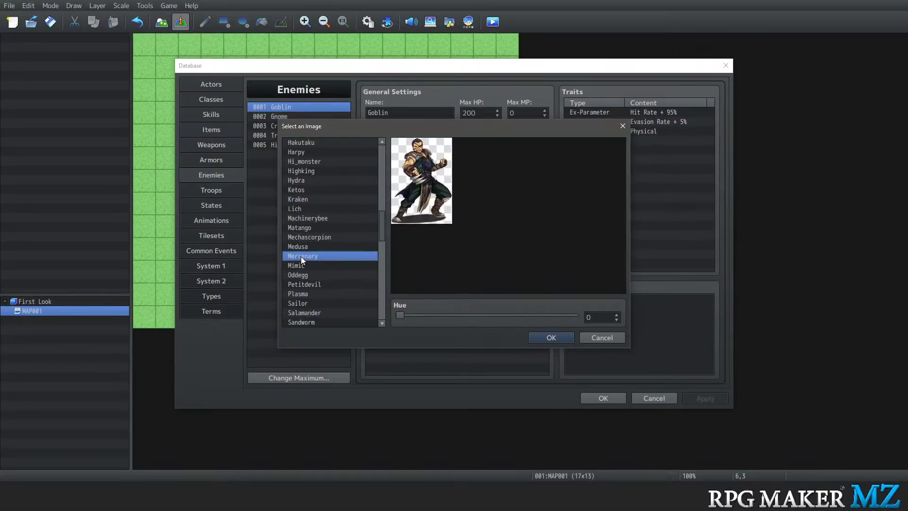
Preview the Sailor, SF_Armygorilla, SF_Armymonkey and SF_Blueogre enemy images
scroll(325, 276, "down", 3)
left_click(309, 258)
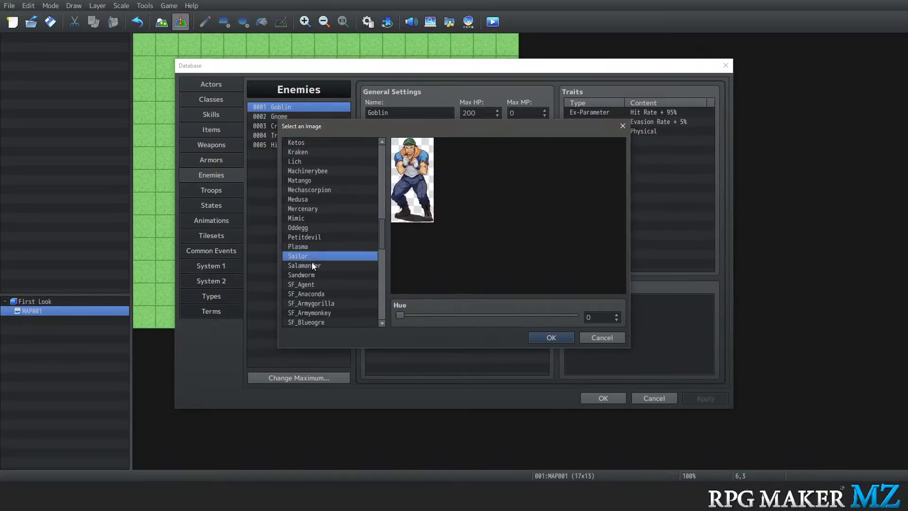
scroll(342, 277, "down", 2)
scroll(342, 274, "down", 3)
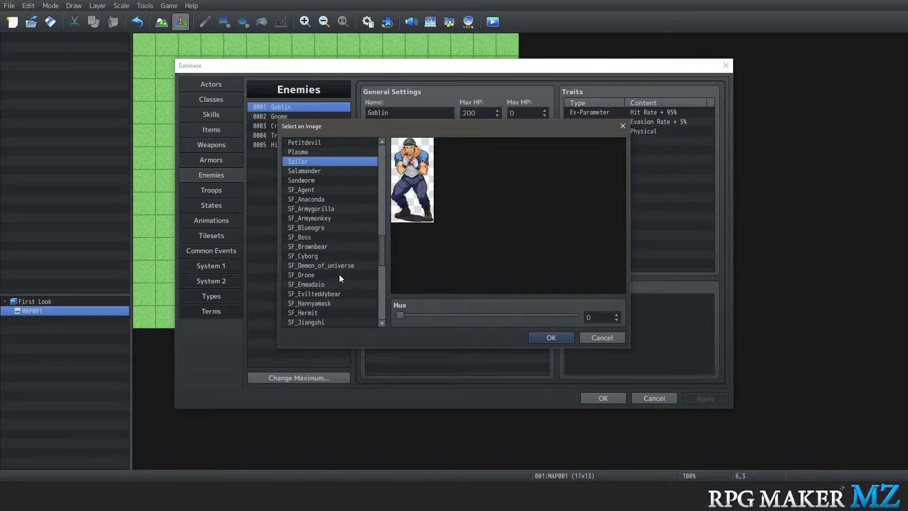
left_click(313, 173)
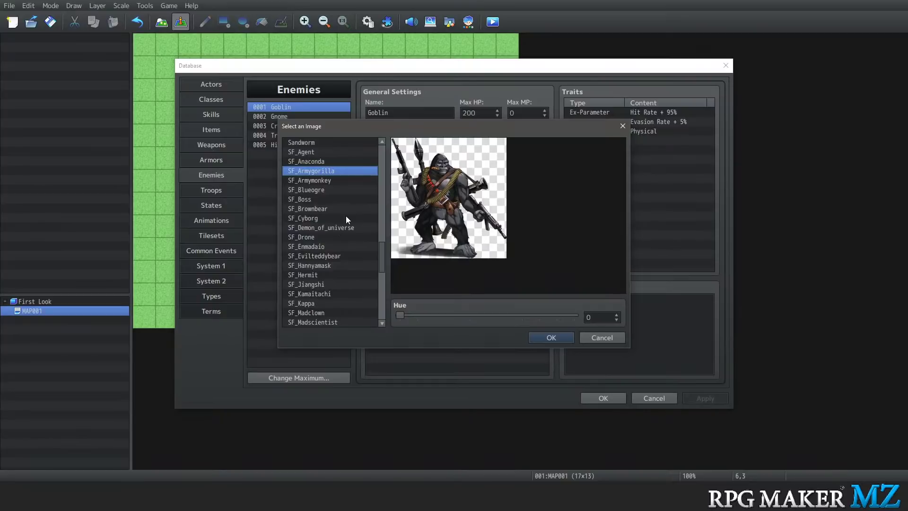
left_click(323, 184)
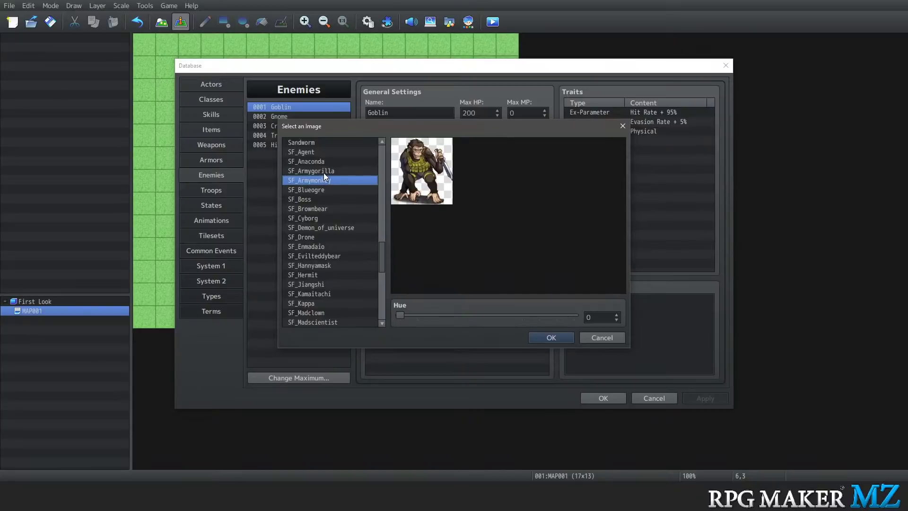
left_click(323, 173)
left_click(322, 180)
left_click(321, 191)
scroll(324, 217, "down", 3)
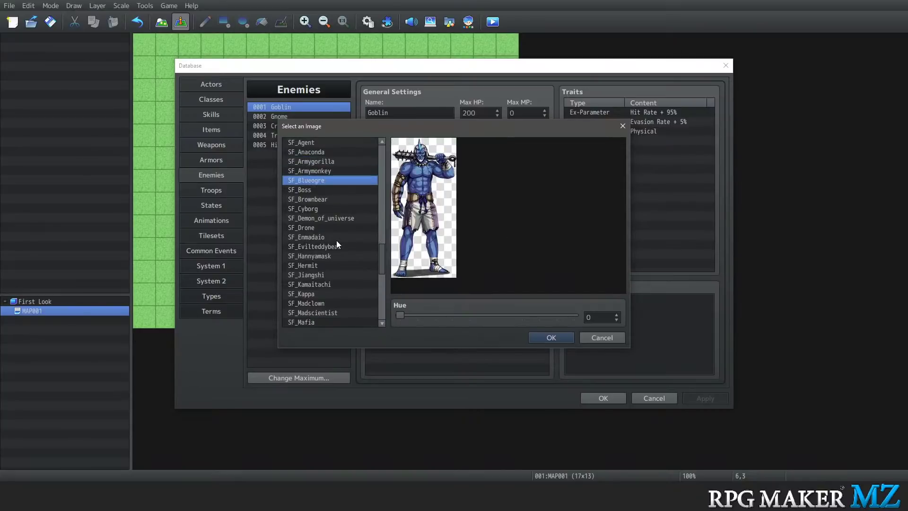
Preview the SF_Evilteddybear, SF_Kamaitachi, SF_Jiangshi and SF_Mafia enemy images
left_click(323, 218)
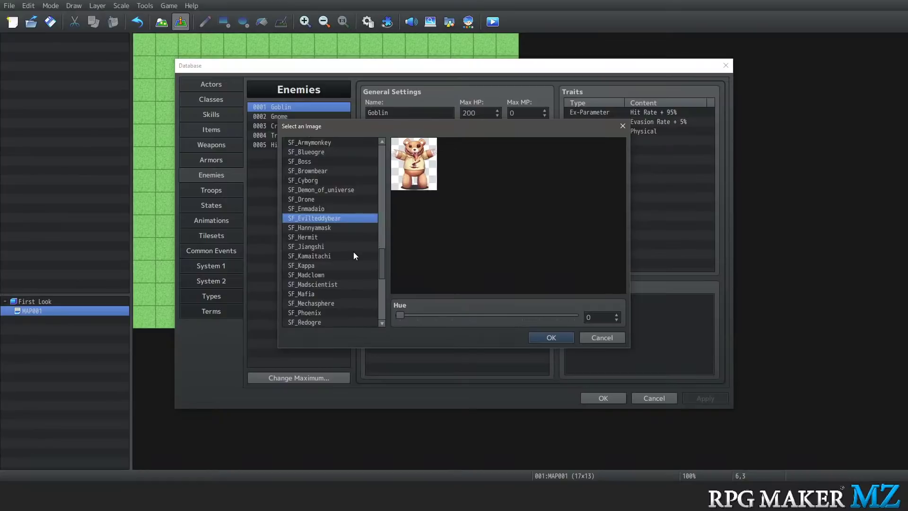
scroll(356, 255, "down", 2)
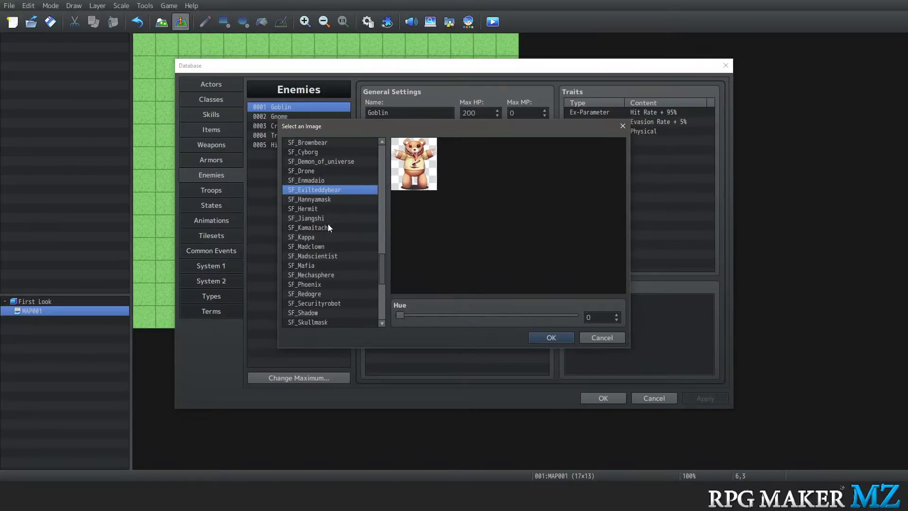
left_click(328, 224)
left_click(325, 218)
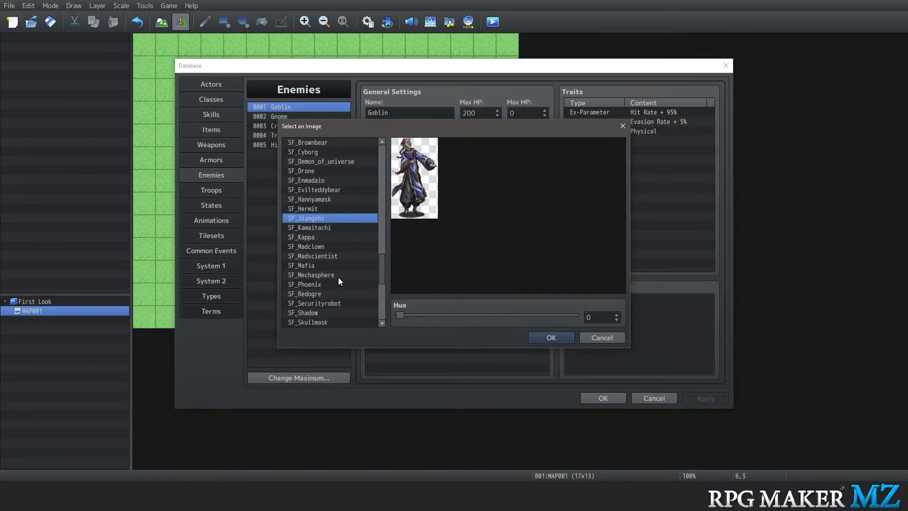
scroll(338, 277, "down", 1)
left_click(328, 257)
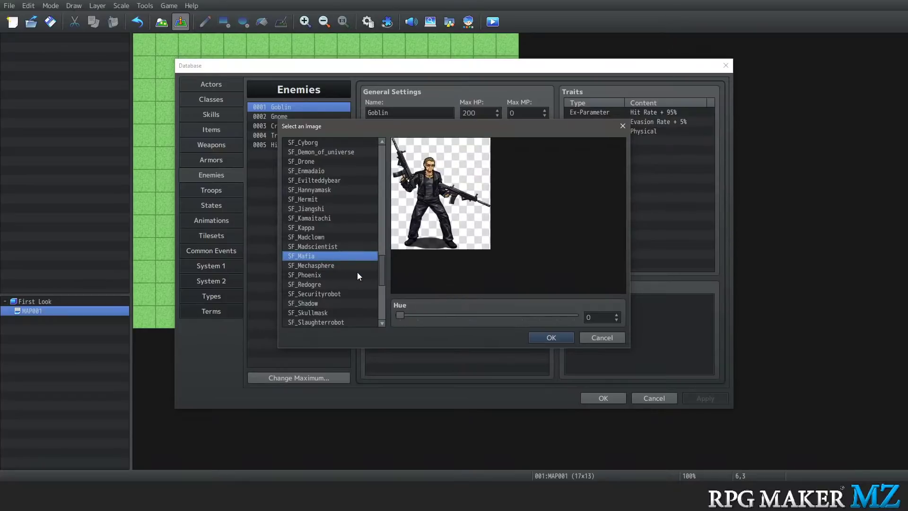
Preview the SF_Mechasphere, SF_Phoenix, SF_Zombiedog, SF_Workrobot and SF_Wolf enemy images
scroll(357, 272, "down", 3)
left_click(321, 192)
left_click(323, 201)
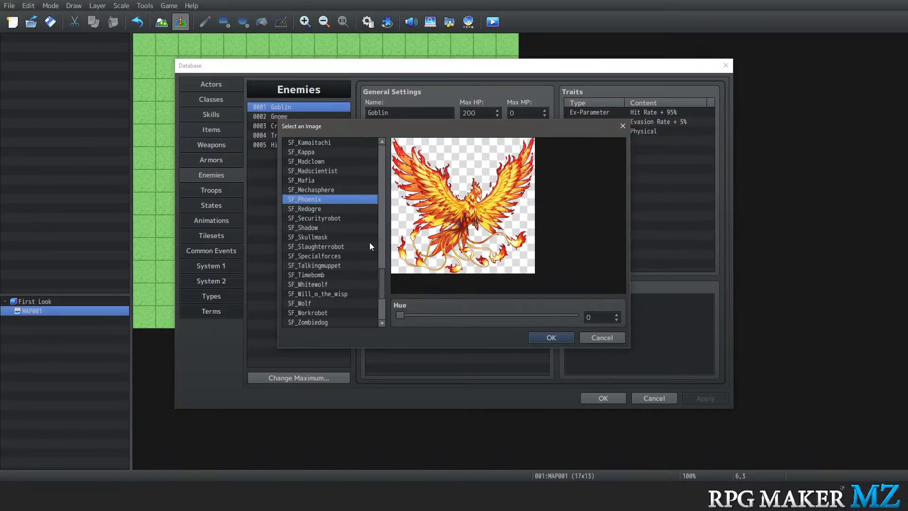
scroll(370, 245, "down", 1)
scroll(369, 245, "up", 1)
scroll(352, 230, "down", 5)
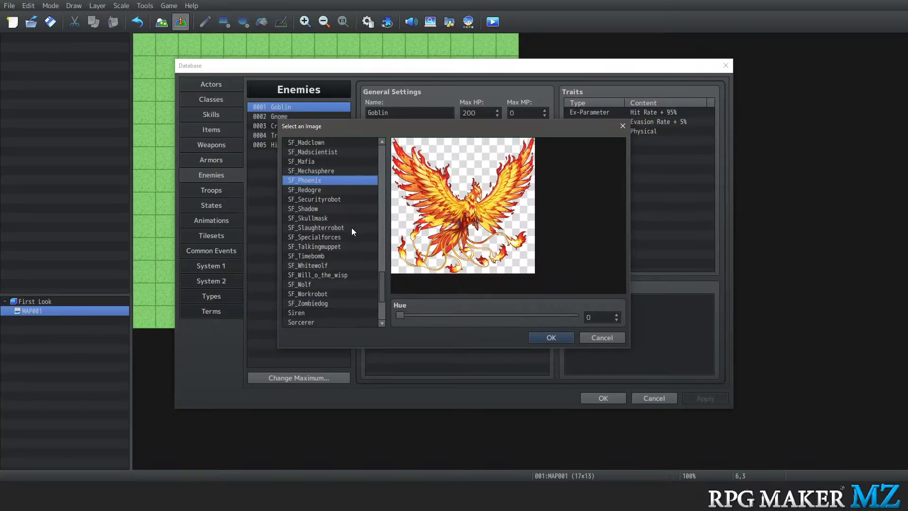
left_click(326, 228)
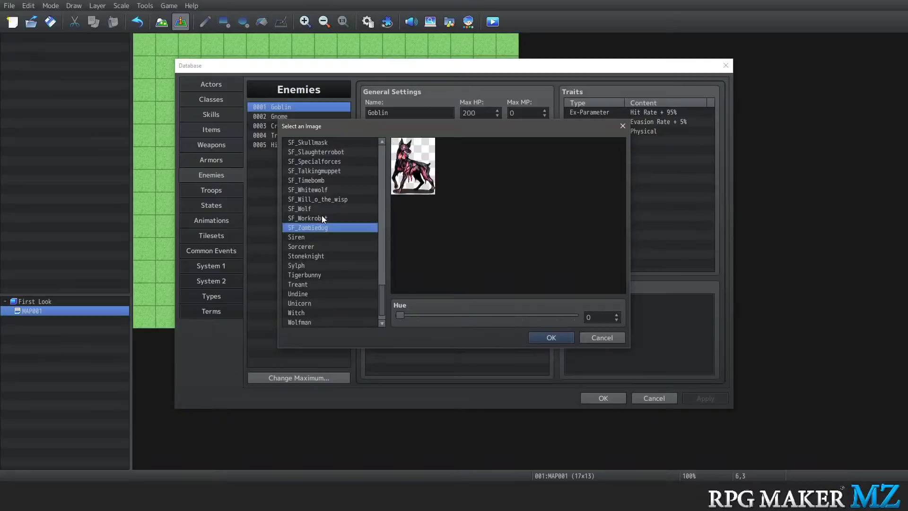
left_click(322, 216)
left_click(317, 207)
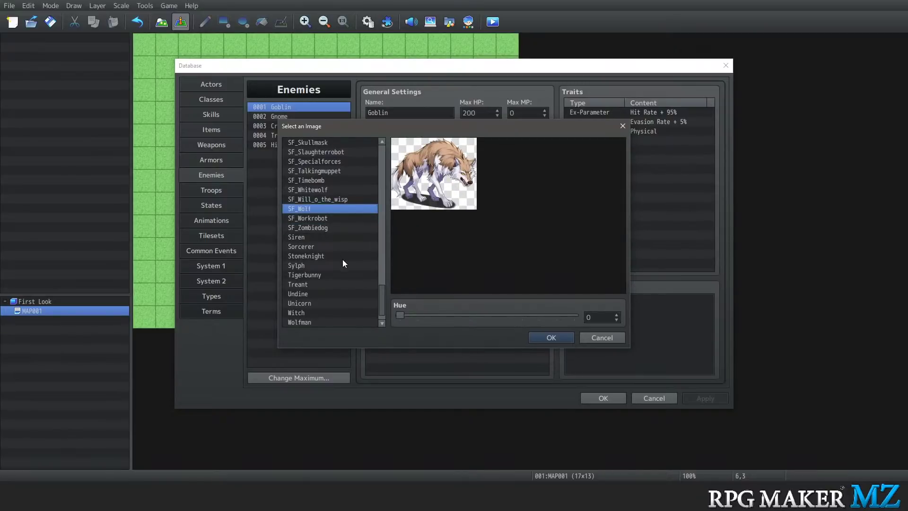
Preview the Undine and Witch images, and assign the Zombie image to the Goblin enemy
scroll(343, 259, "down", 1)
left_click(319, 277)
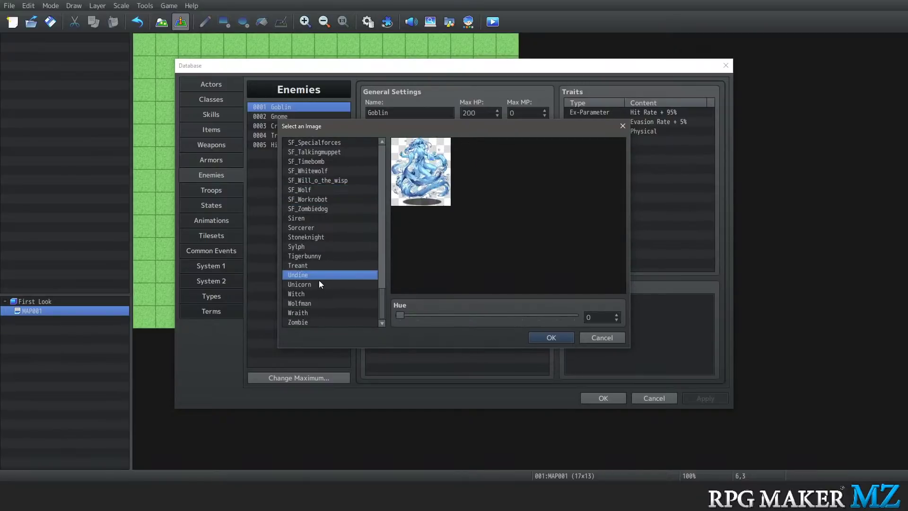
left_click(319, 294)
left_click(320, 322)
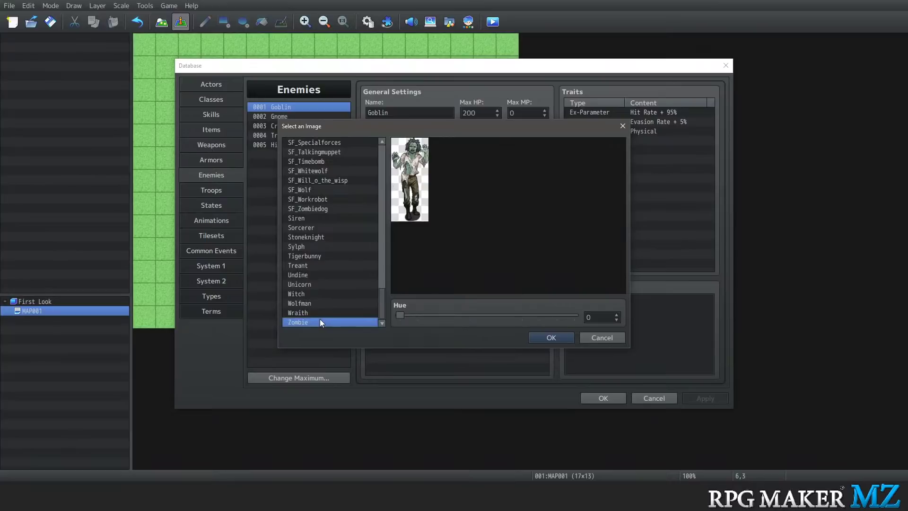
left_click(551, 337)
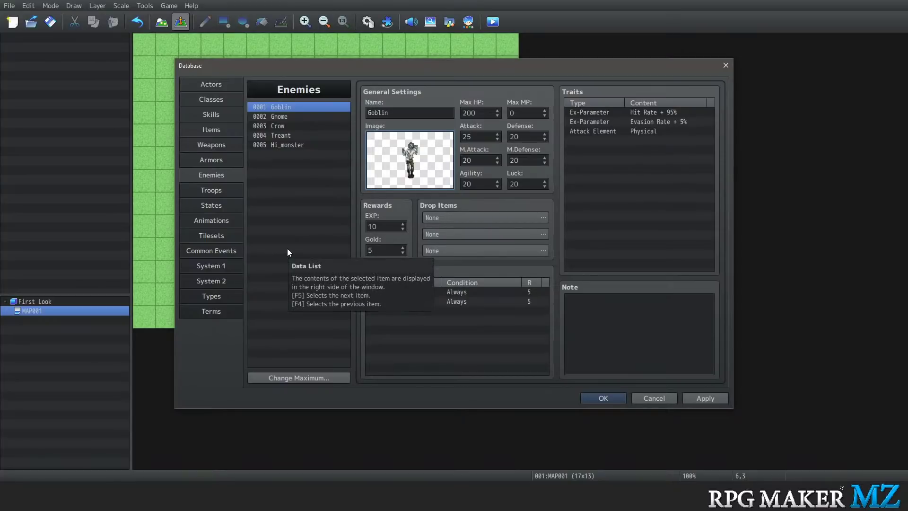
Look over the Actors, Classes and Troops sections of the database
left_click(202, 85)
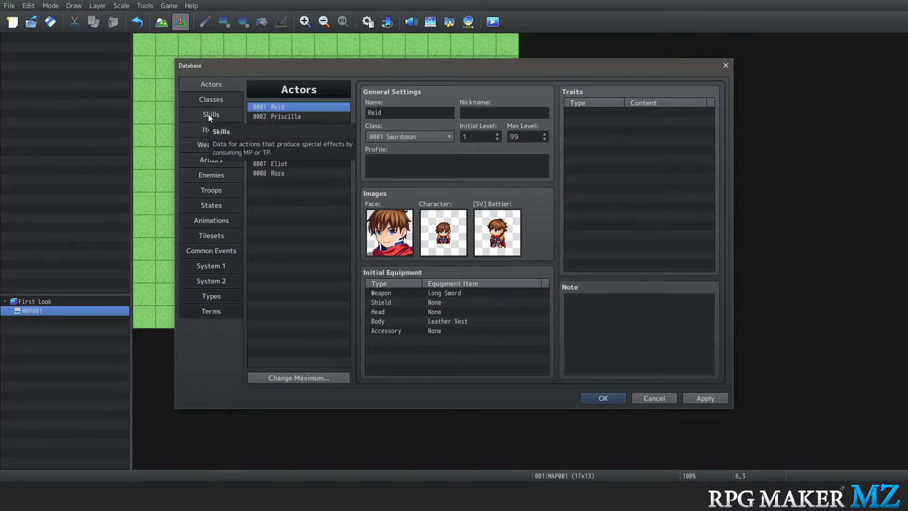
left_click(211, 100)
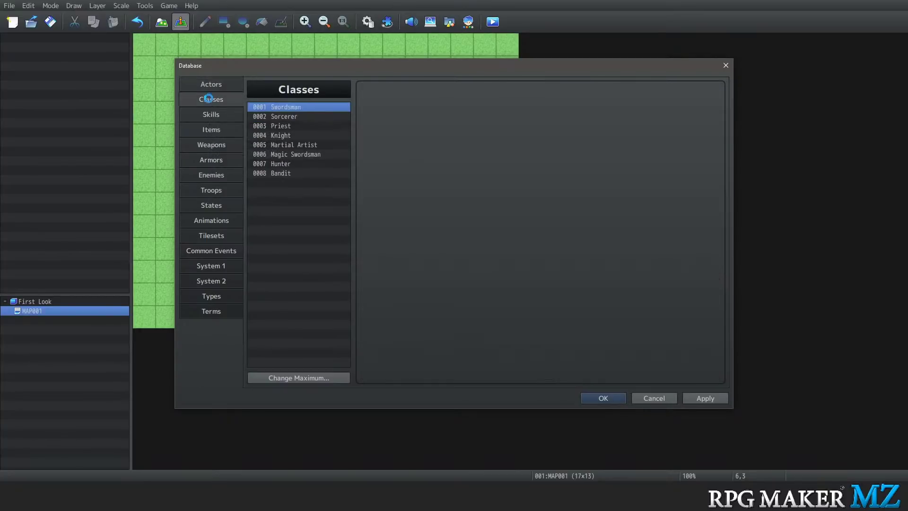
left_click(219, 195)
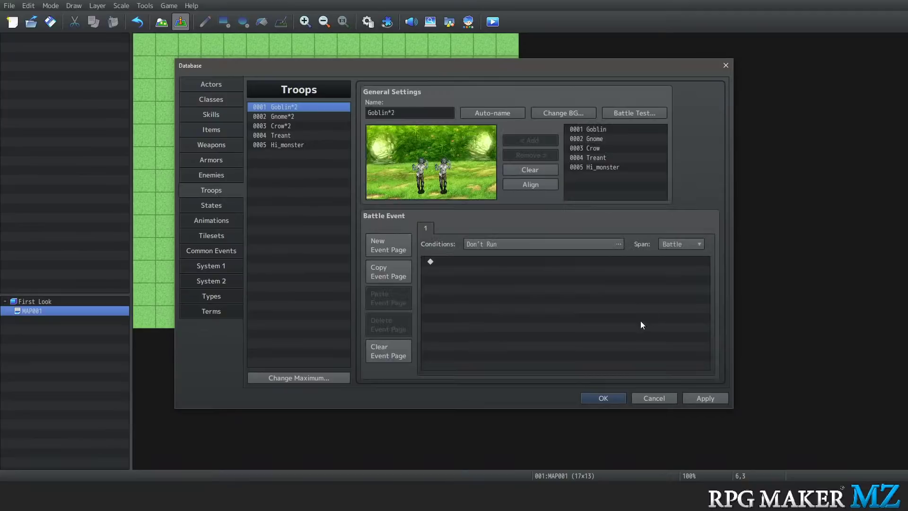
Close the database and discard its changes
left_click(658, 396)
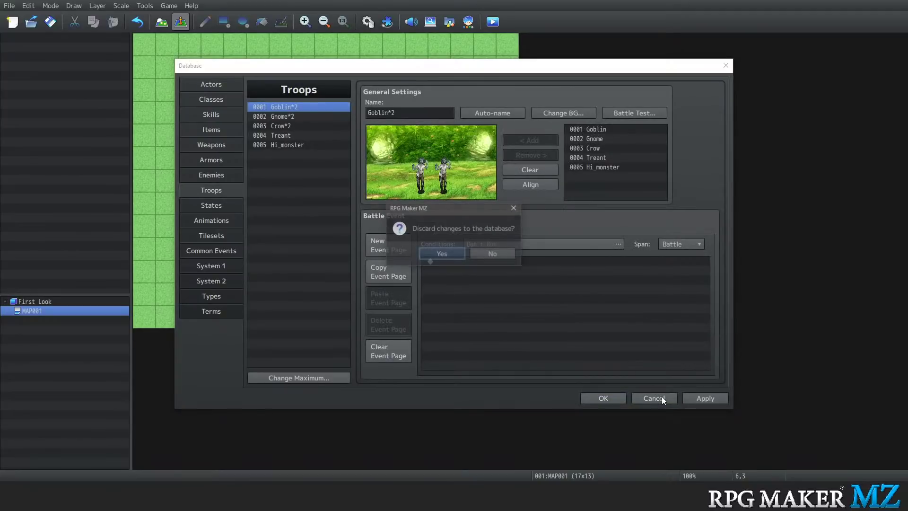
left_click(489, 257)
left_click(724, 66)
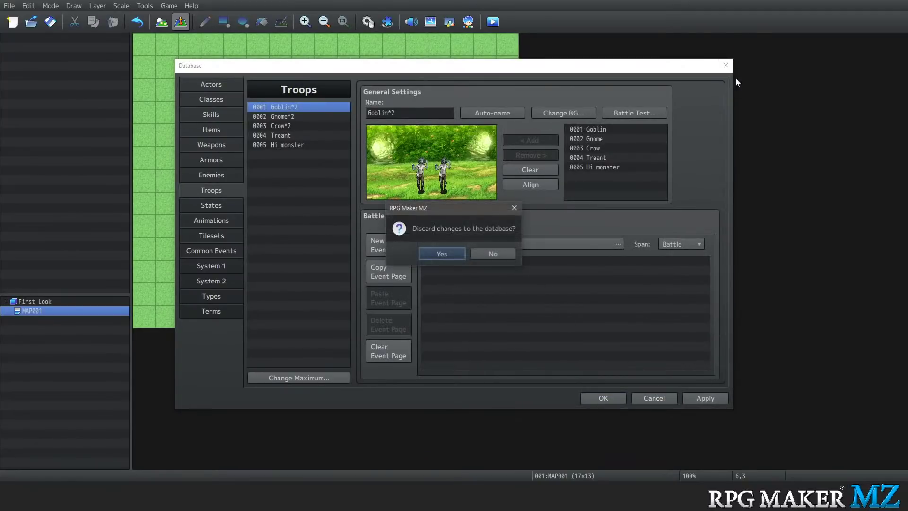
left_click(442, 254)
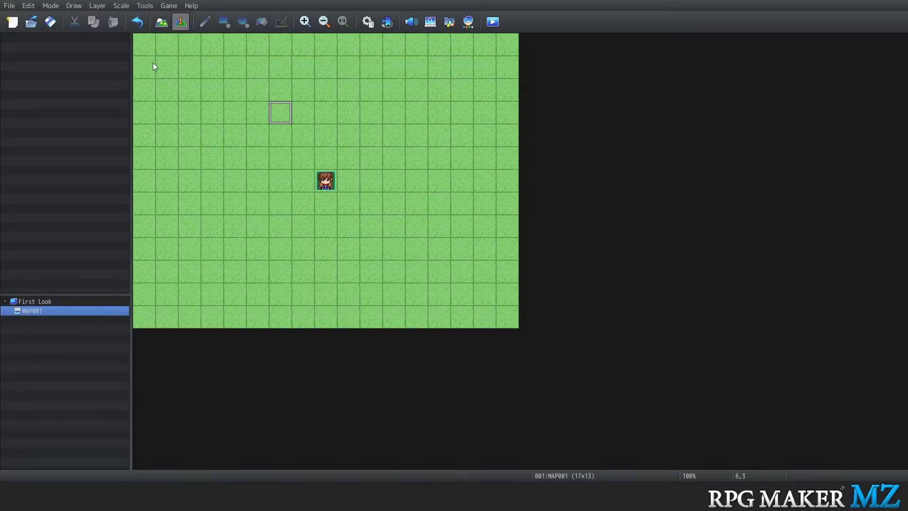
Switch the editor from event mode to map mode
left_click(147, 7)
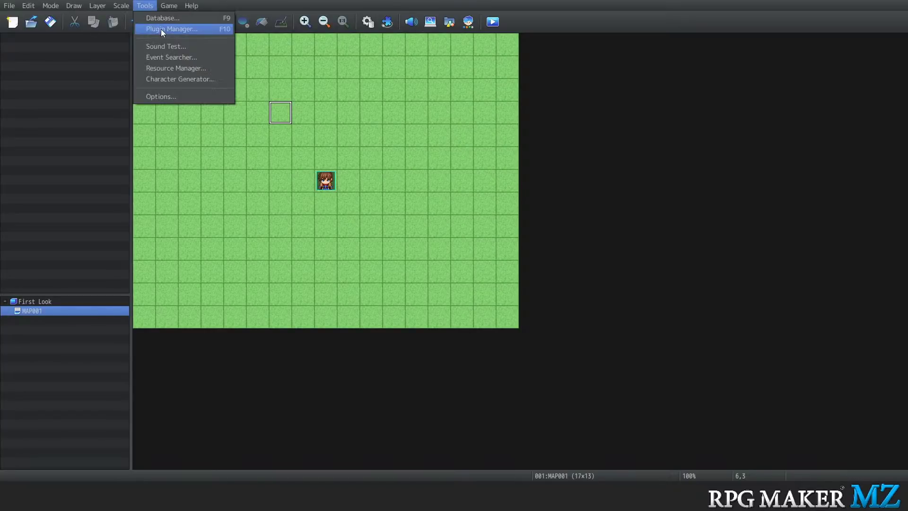
left_click(203, 150)
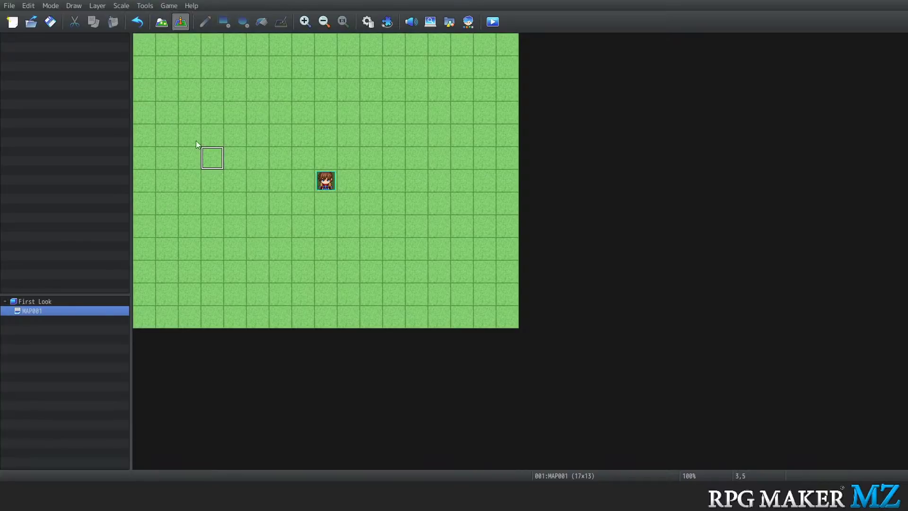
left_click(162, 22)
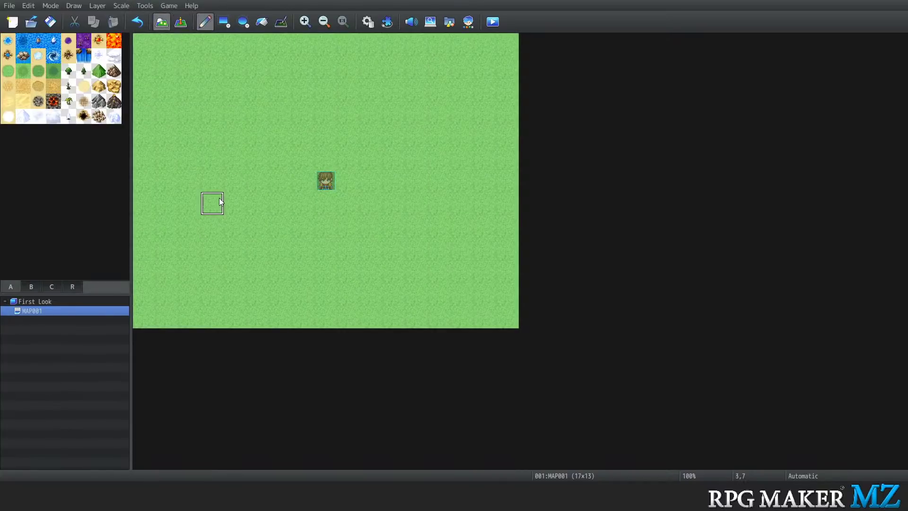
left_click(146, 6)
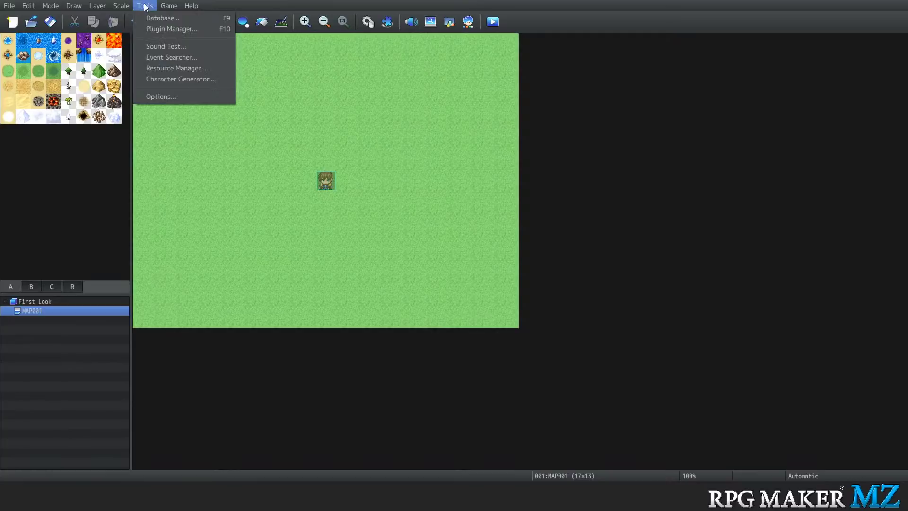
Set MAP001's width to 45, its height to 30 and its tileset to 0004 Dungeon in the map properties
left_click(47, 311)
right_click(41, 311)
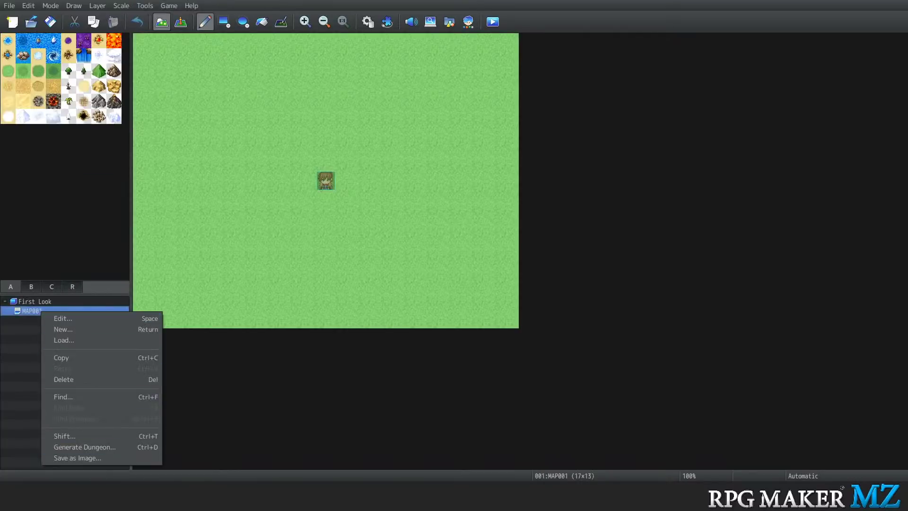
left_click(69, 317)
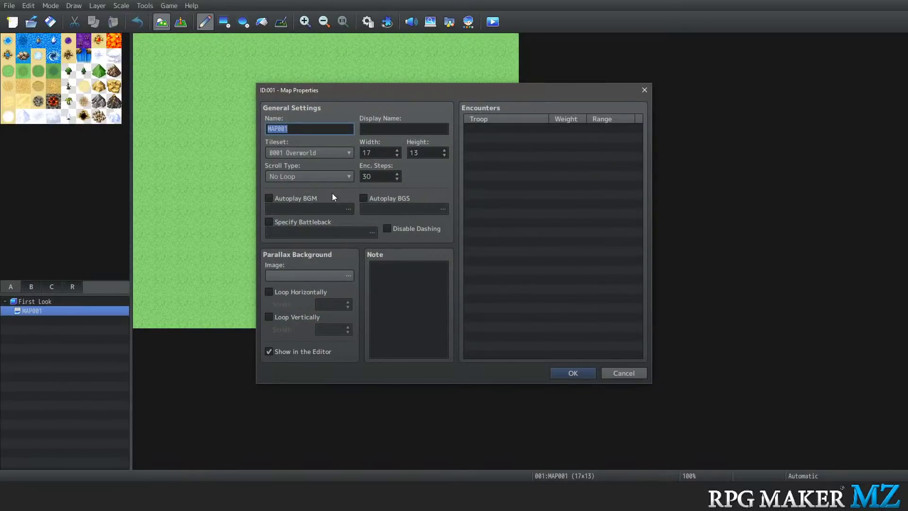
double_click(377, 153)
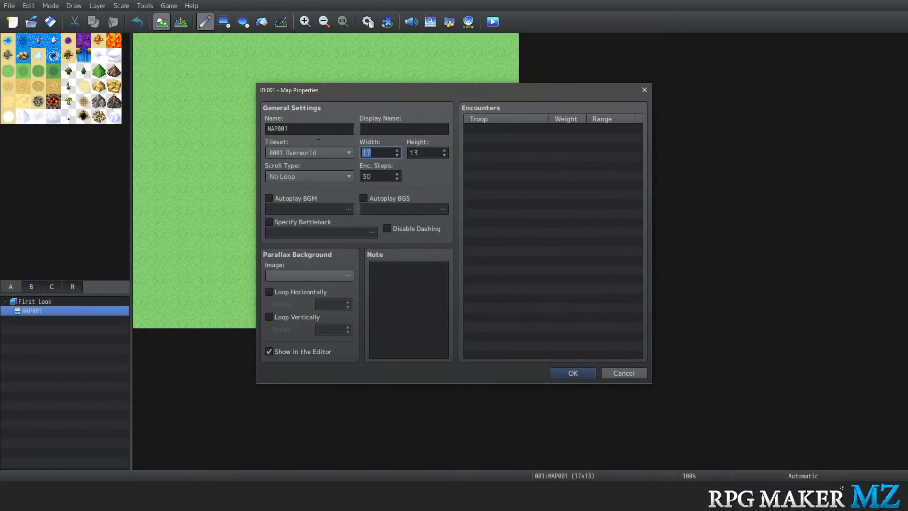
type("45")
double_click(419, 152)
left_click(320, 154)
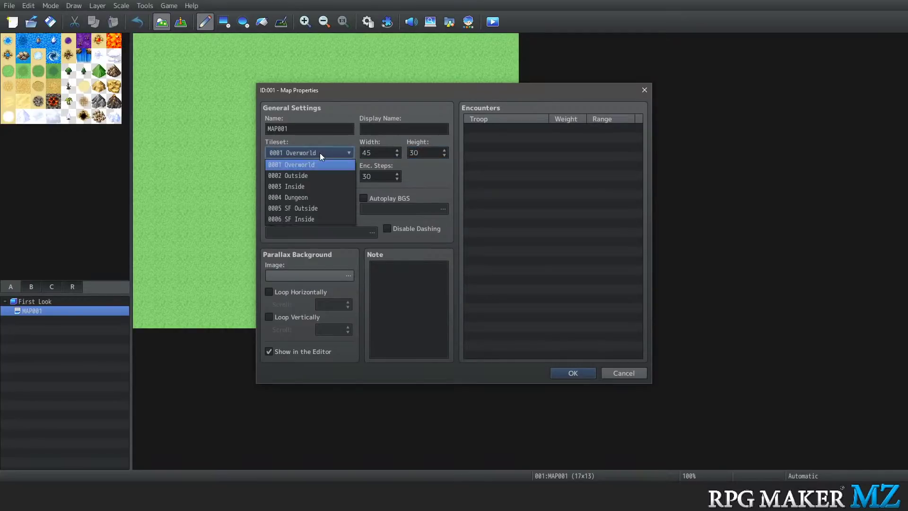
left_click(302, 198)
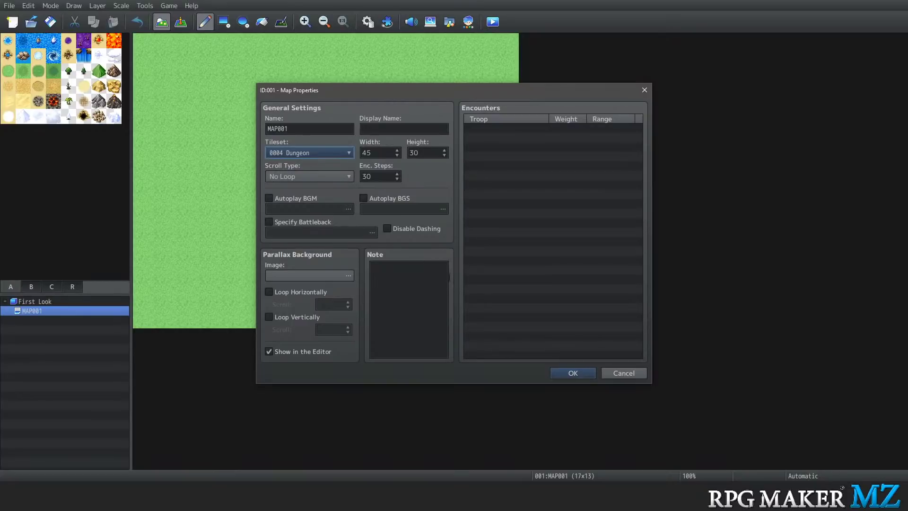
left_click(576, 376)
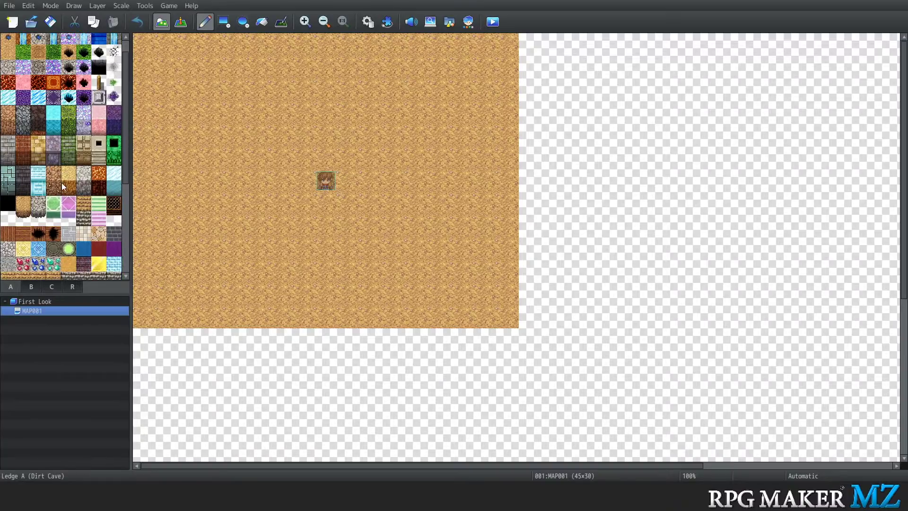
Look through the dungeon tileset's ground, wall and stair tiles
scroll(59, 185, "down", 6)
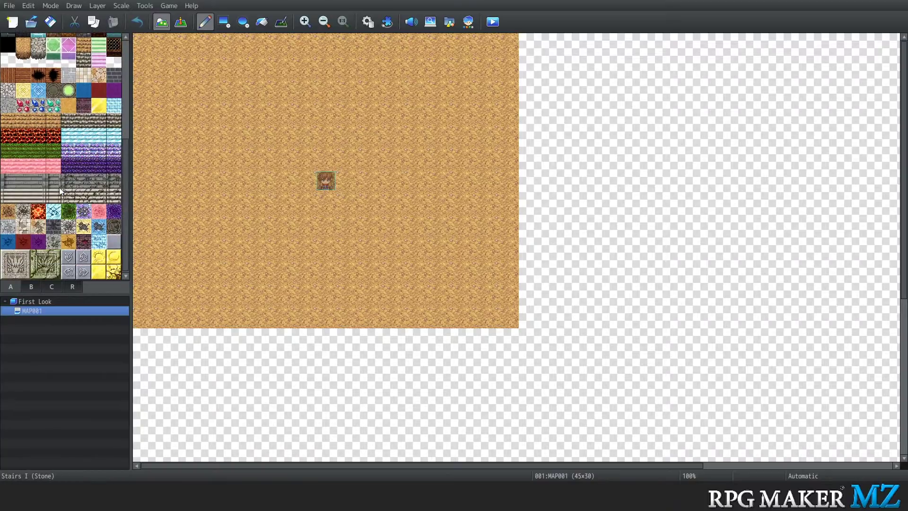
scroll(59, 187, "up", 6)
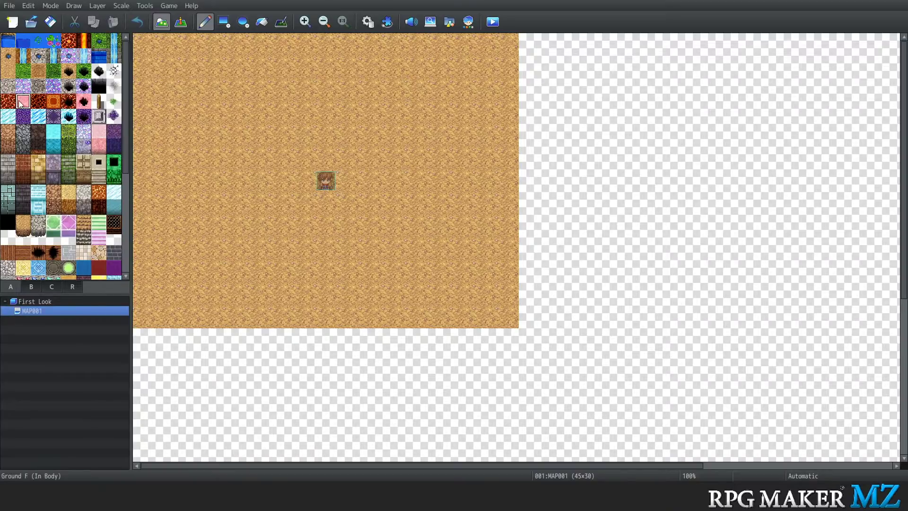
left_click(23, 146)
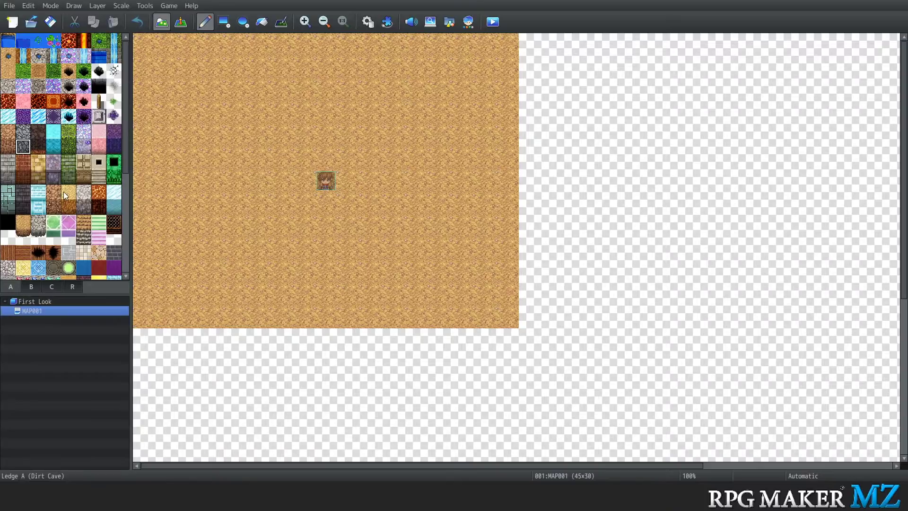
left_click(8, 165)
left_click(8, 174)
scroll(48, 208, "down", 1)
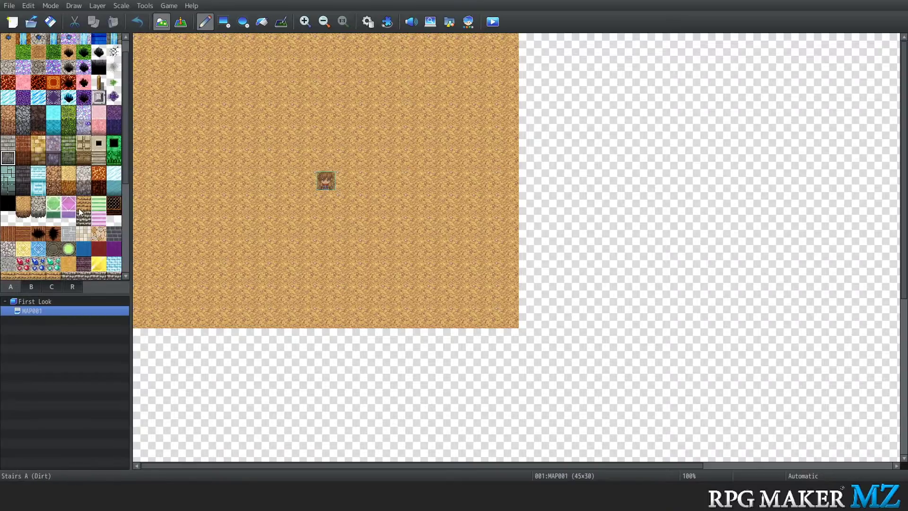
scroll(78, 209, "down", 5)
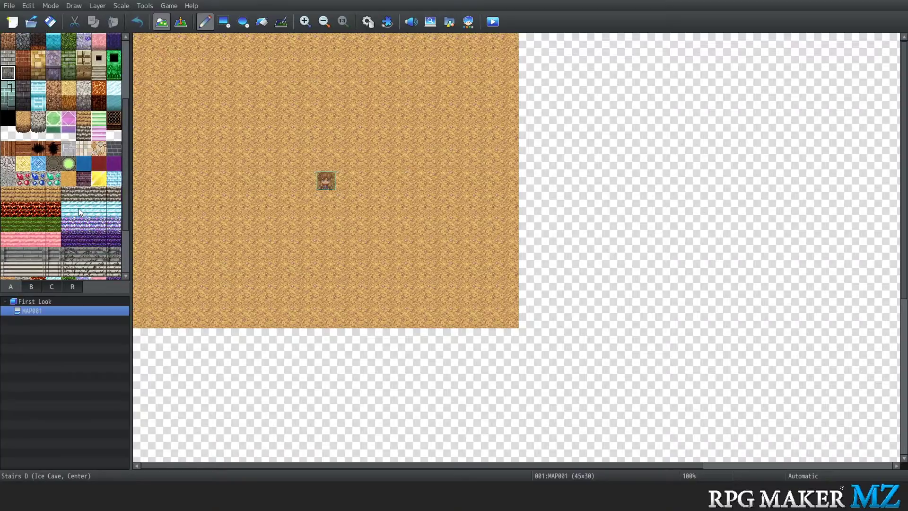
Flood-fill the whole map with the cobblestone floor tile, and again with the grey stone floor tile below it in the palette
left_click(8, 163)
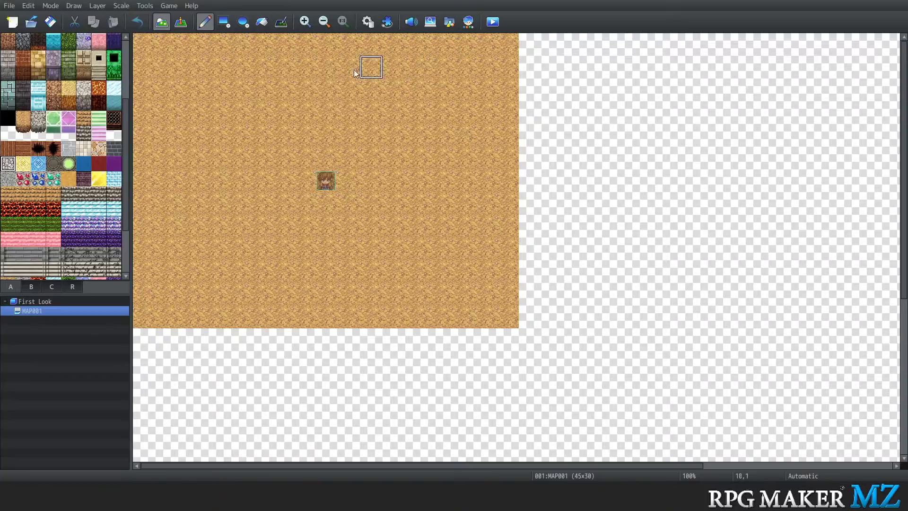
left_click(262, 21)
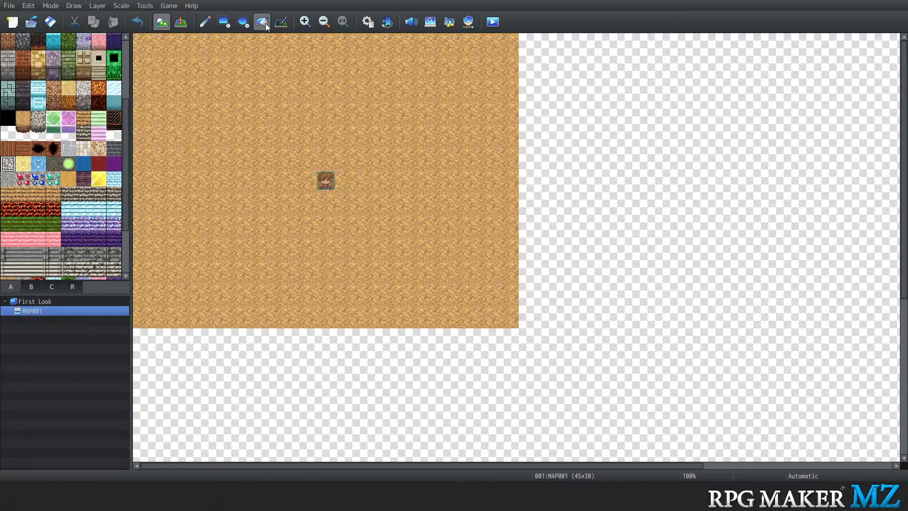
left_click(439, 138)
left_click(598, 180)
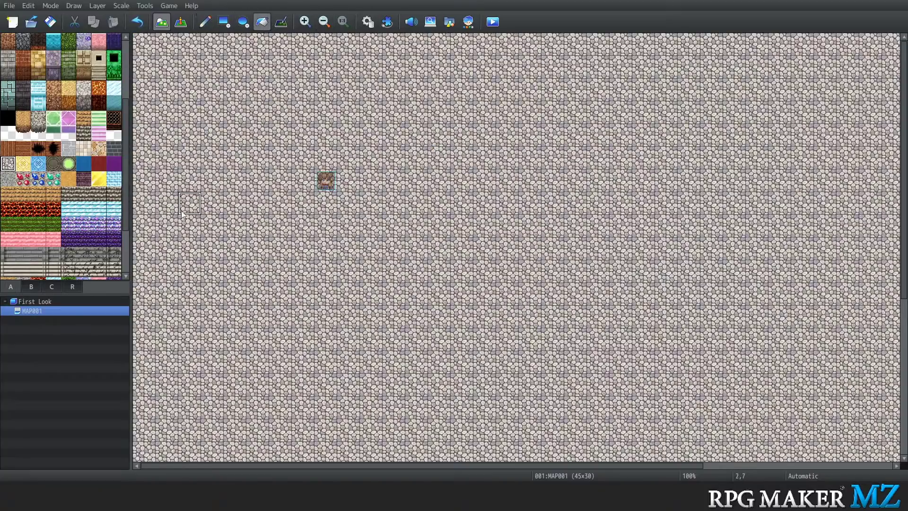
left_click(7, 179)
left_click(245, 152)
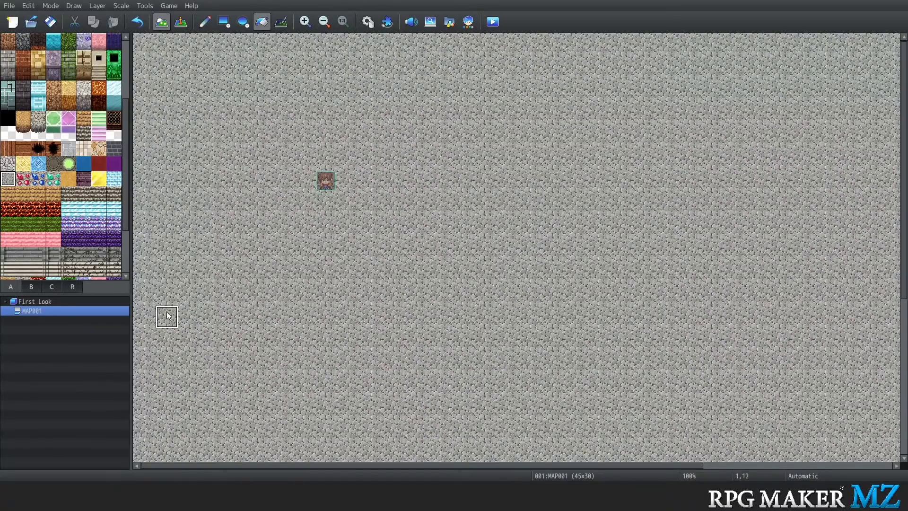
Flood-fill the whole map with the beige checkered floor tile
scroll(61, 241, "up", 5)
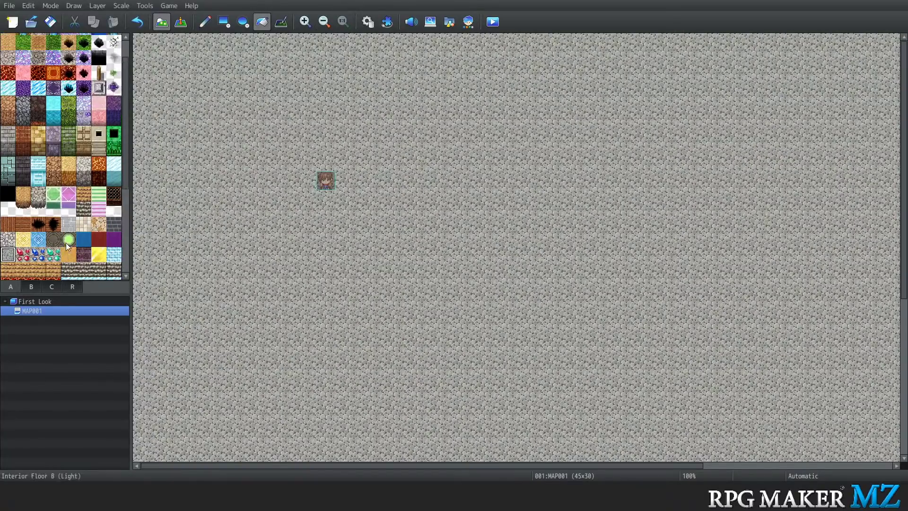
left_click(9, 165)
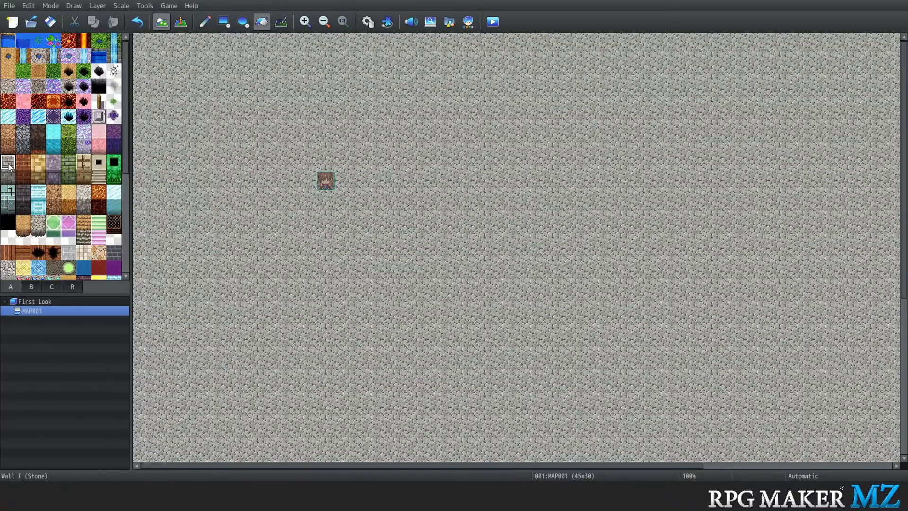
left_click(101, 166)
scroll(78, 228, "down", 2)
left_click(83, 224)
left_click(243, 204)
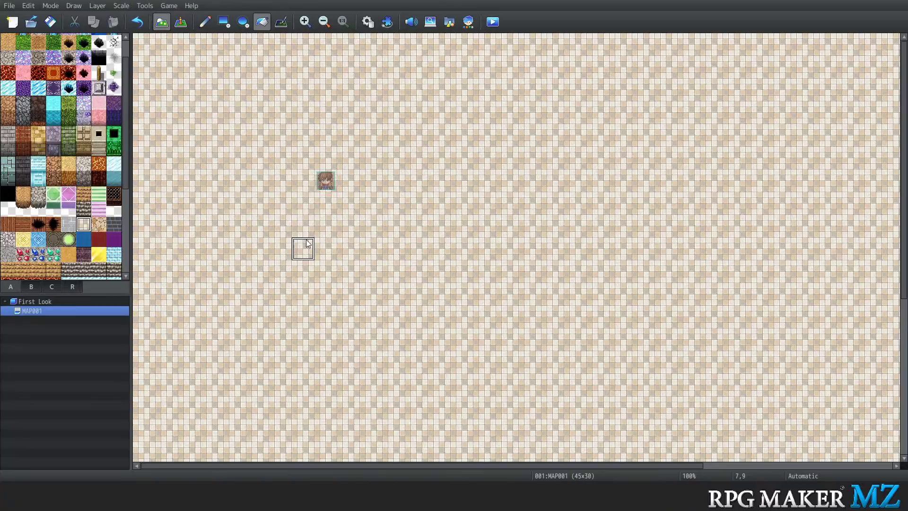
Flood-fill the whole map with the black-centred top tile of Wall O (Fort)
left_click(100, 133)
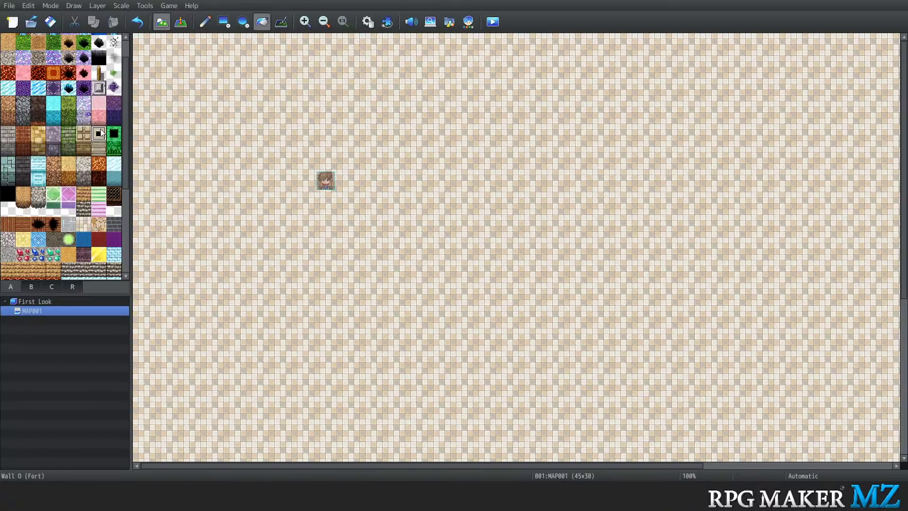
left_click(393, 135)
scroll(441, 263, "down", 2)
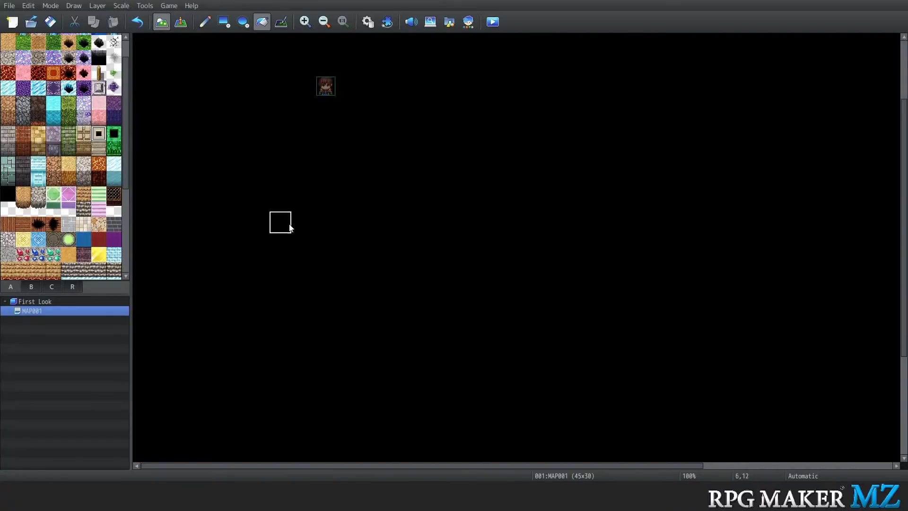
scroll(289, 227, "up", 2)
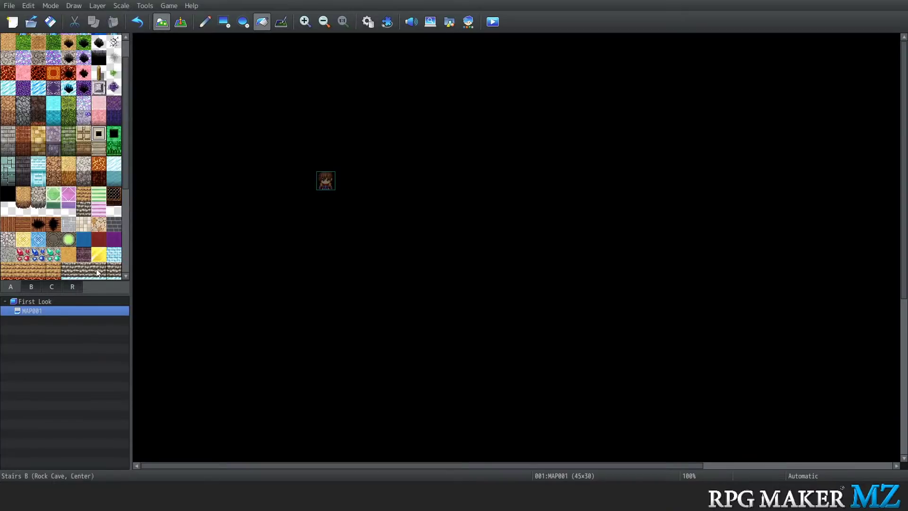
Draw two rectangular 4 by 3 tile rooms of beige checkered floor side by side, leaving a gap for a corridor
left_click(83, 223)
left_click(211, 19)
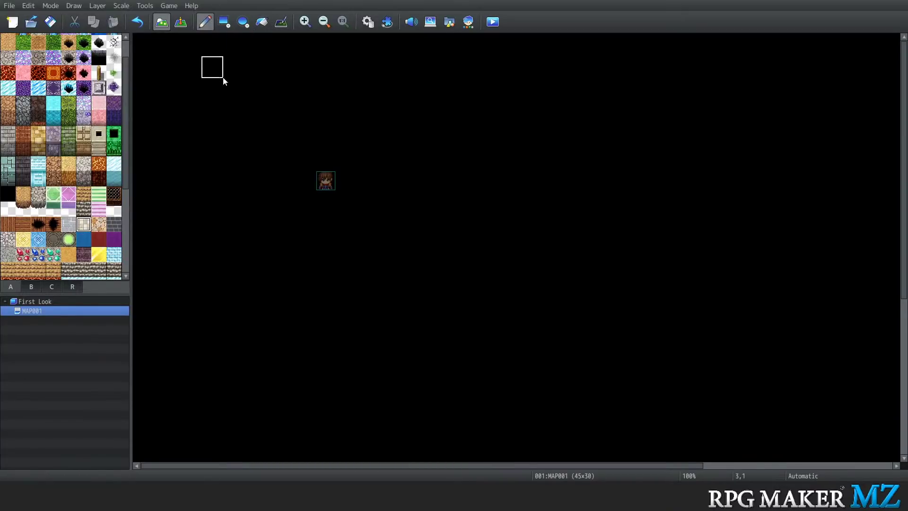
left_click(225, 25)
scroll(426, 240, "down", 2)
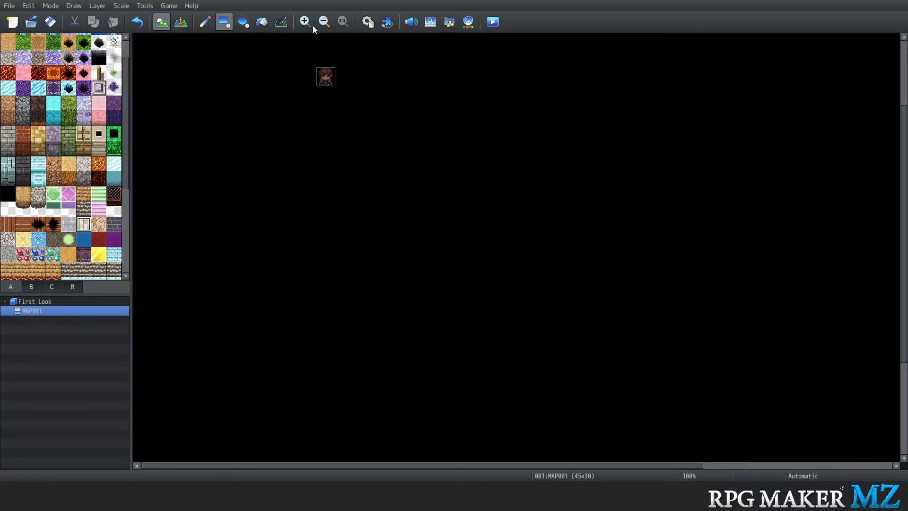
left_click(325, 22)
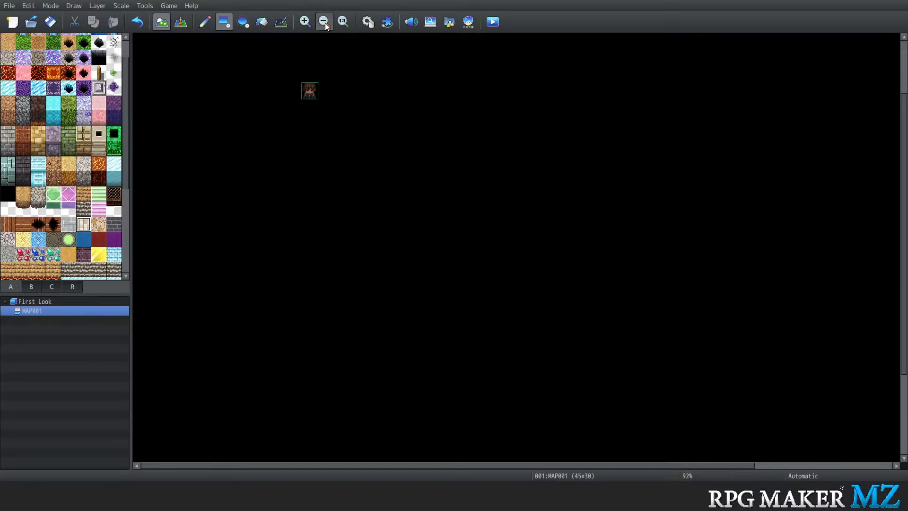
left_click(325, 23)
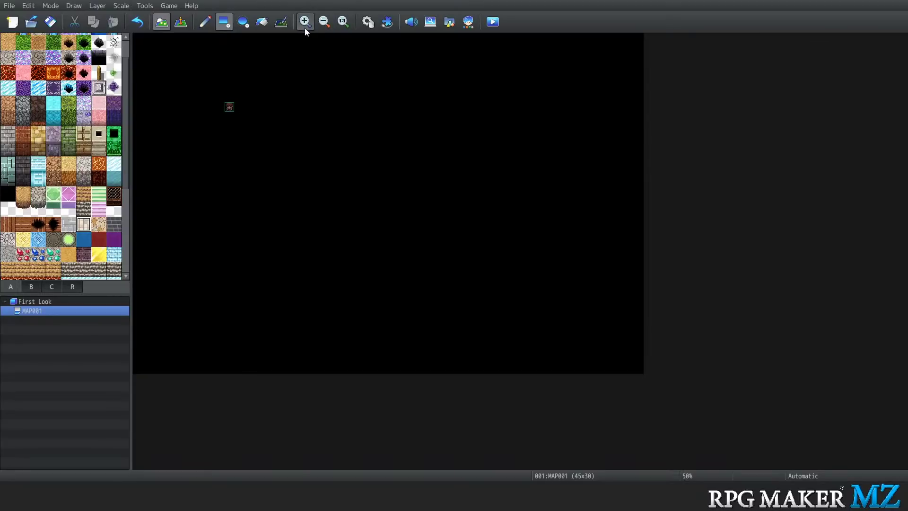
left_click(304, 25)
left_click(304, 25)
left_click(305, 24)
left_click(305, 25)
left_click(324, 22)
left_click(325, 22)
left_click(325, 21)
left_click(325, 22)
left_click_drag(237, 215, 280, 238)
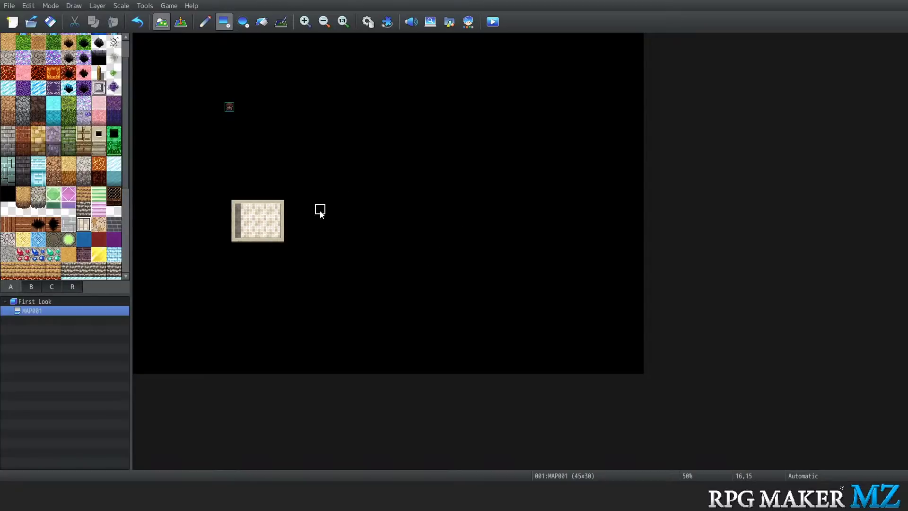
left_click_drag(330, 209, 368, 230)
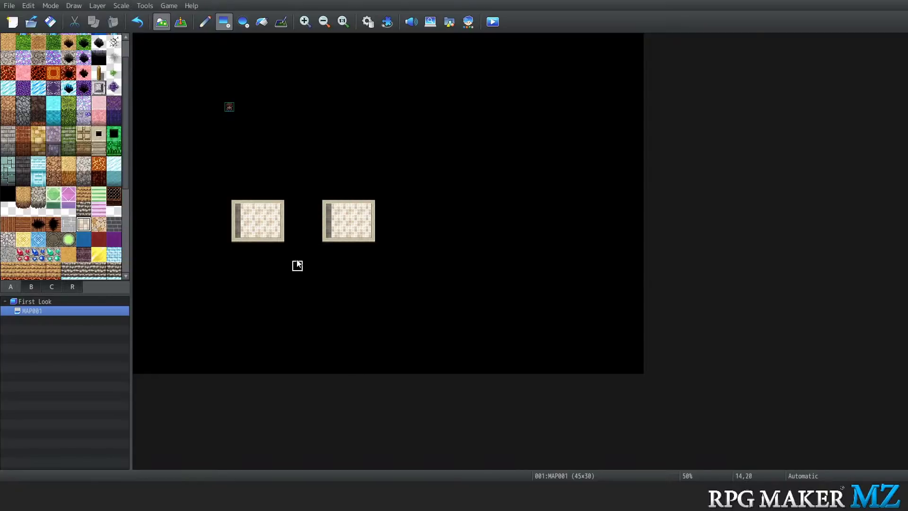
Add a 2 by 8 tile checkered-floor corridor between the rooms and a 4 by 3 tile room on each side of its upper end
left_click_drag(298, 207, 307, 232)
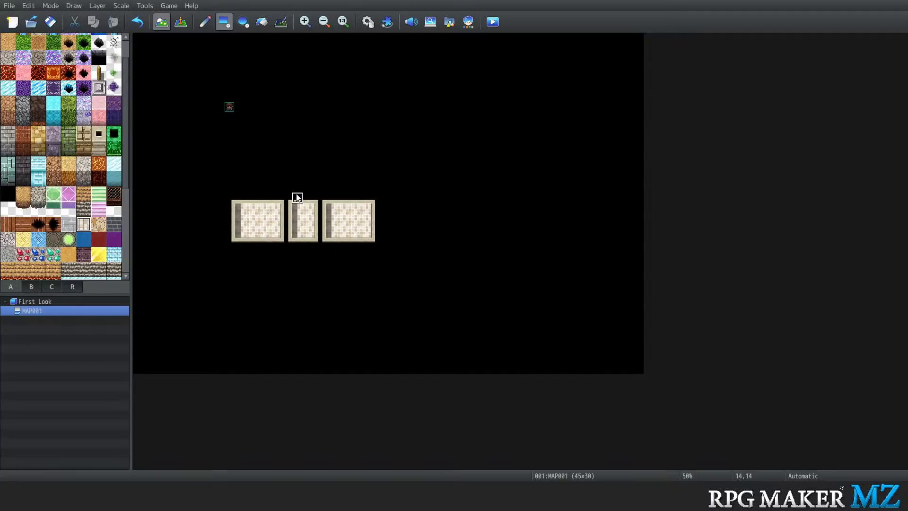
mouse_move(297, 198)
left_mouse_down()
mouse_move(308, 155)
mouse_move(365, 173)
left_mouse_up()
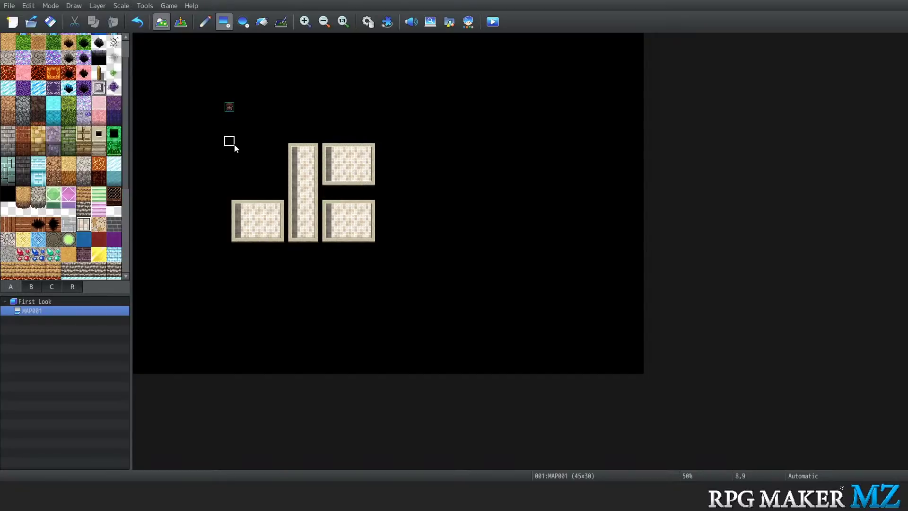
left_click_drag(237, 150, 273, 172)
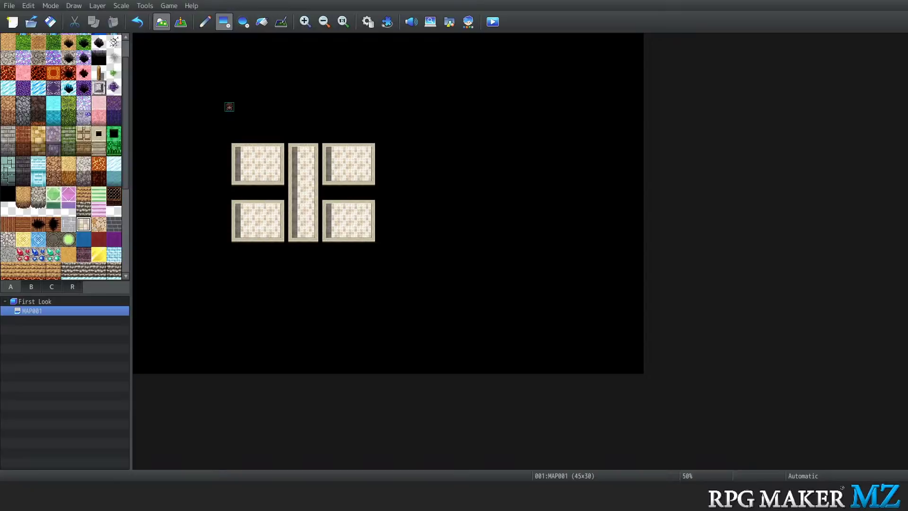
Draw a 6 by 4 tile checkered-floor room centred above the corridor
left_click(308, 24)
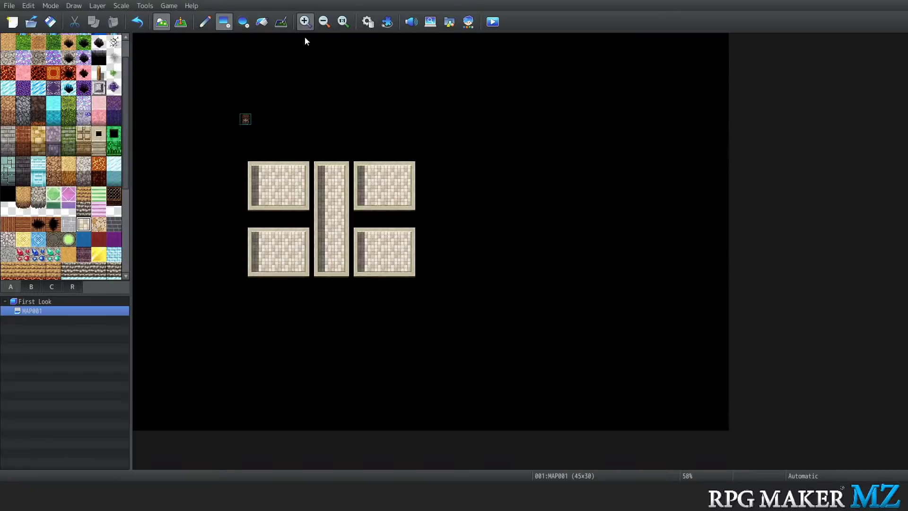
left_click_drag(321, 124, 331, 113)
left_click(305, 24)
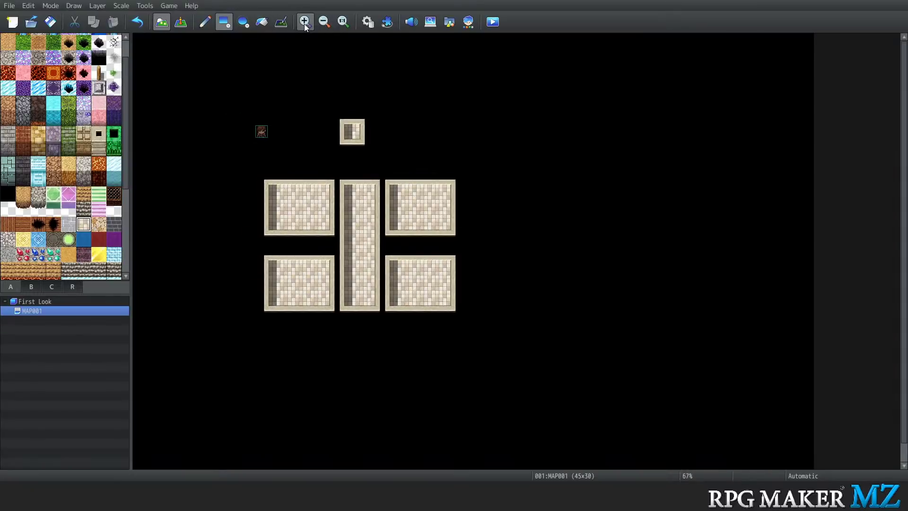
left_click(304, 25)
scroll(567, 235, "up", 1)
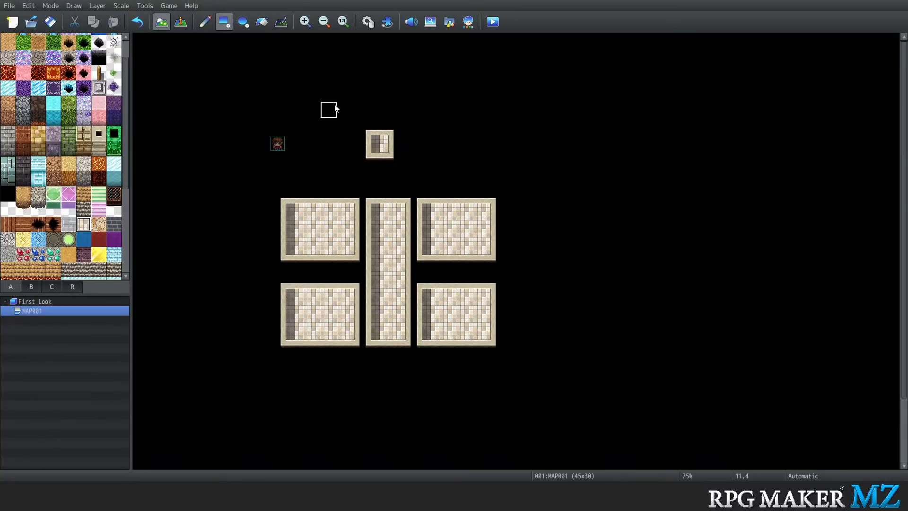
left_click_drag(360, 118, 424, 157)
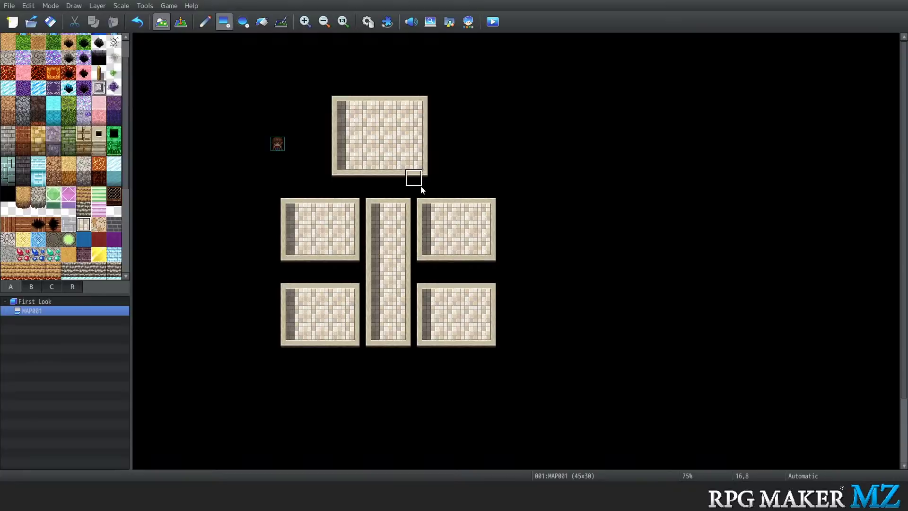
left_click(432, 155)
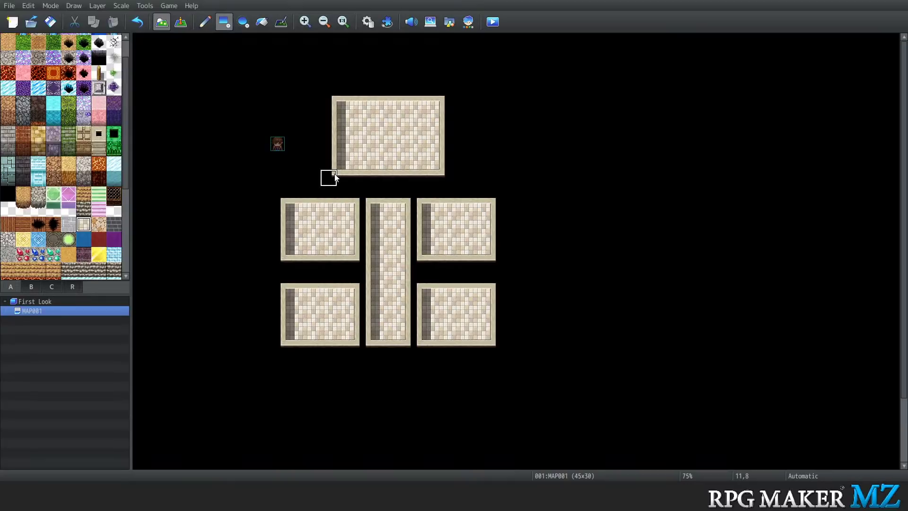
Paint fort wall faces two tiles high above the 6 by 4 room's floor and across the upper two floor rows of the upper-left room
left_click(343, 21)
scroll(425, 243, "up", 2)
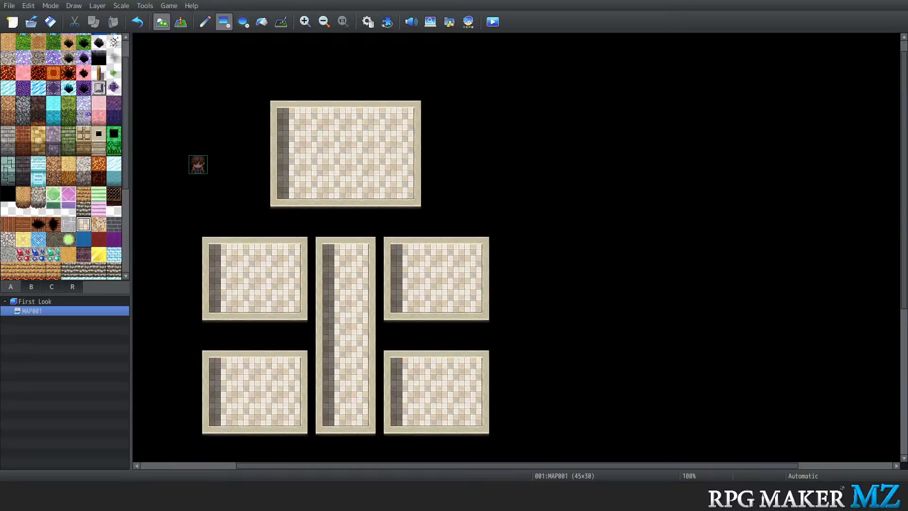
left_click_drag(605, 463, 540, 465)
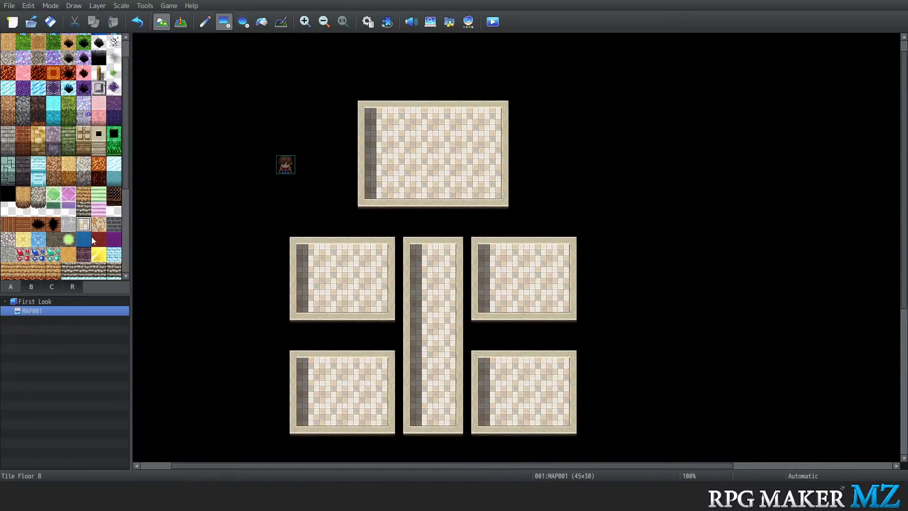
scroll(90, 233, "up", 2)
left_click(97, 176)
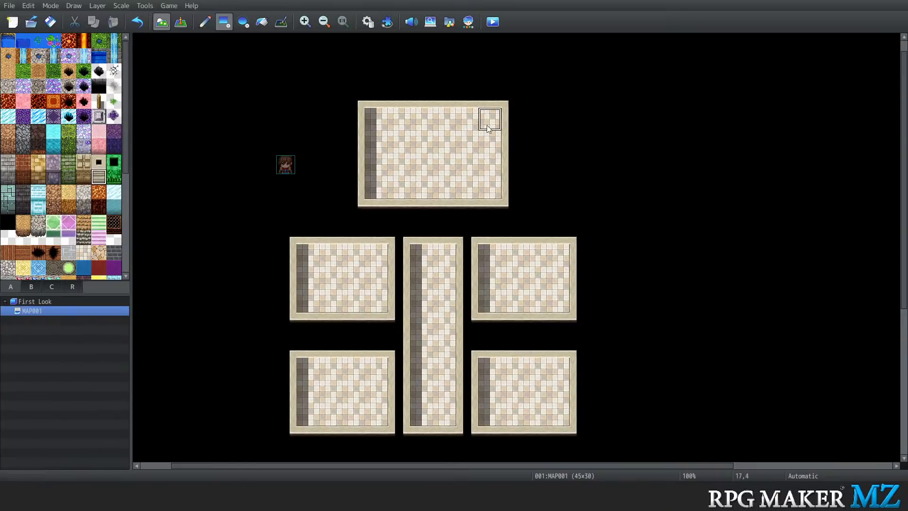
left_click_drag(389, 100, 446, 101)
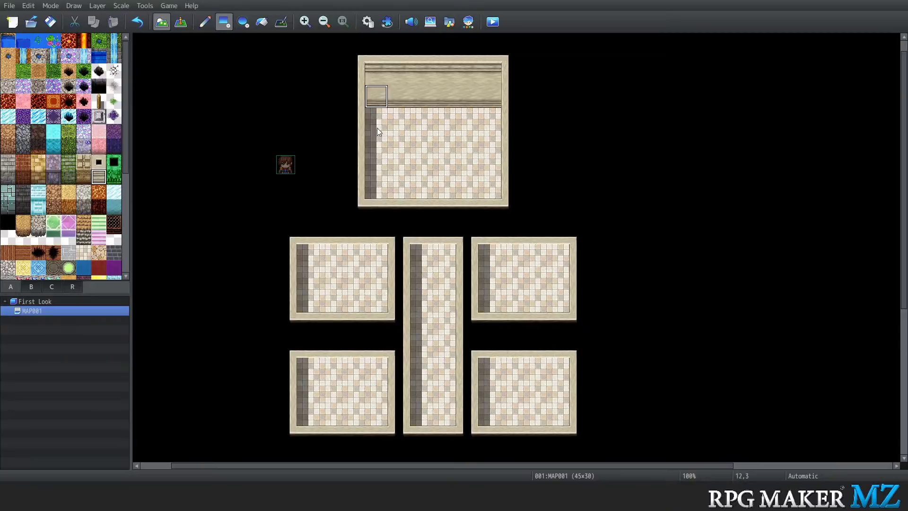
left_click_drag(353, 253, 311, 254)
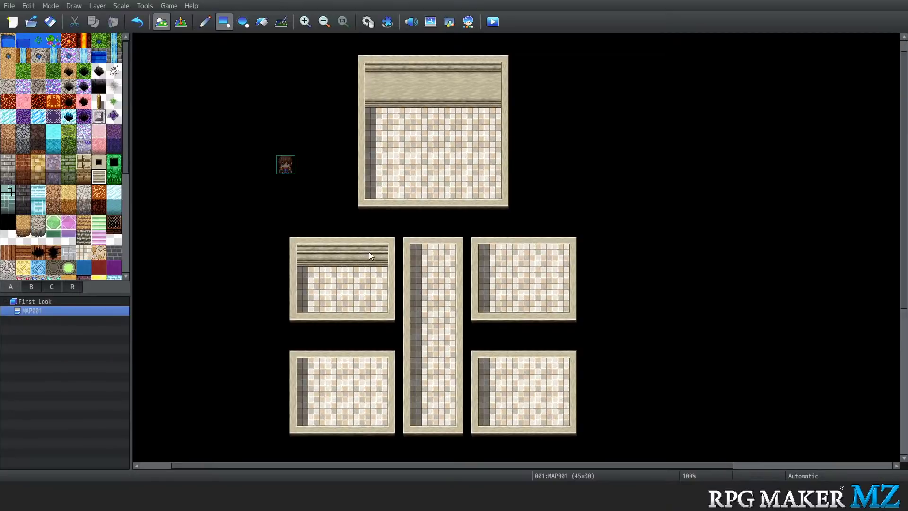
left_click_drag(369, 283, 316, 279)
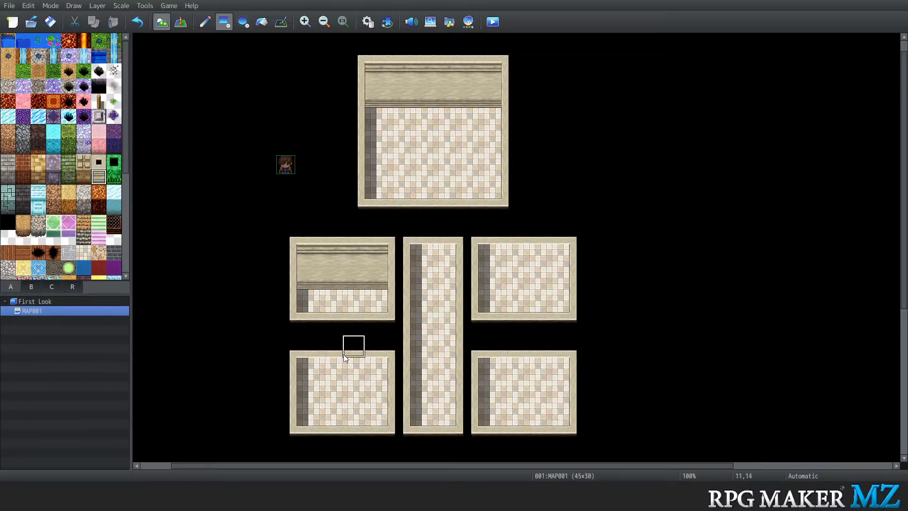
Rebuild the lower-left room as a 5 by 5 tile checkered floor starting two rows lower and one column further left
scroll(330, 342, "down", 5)
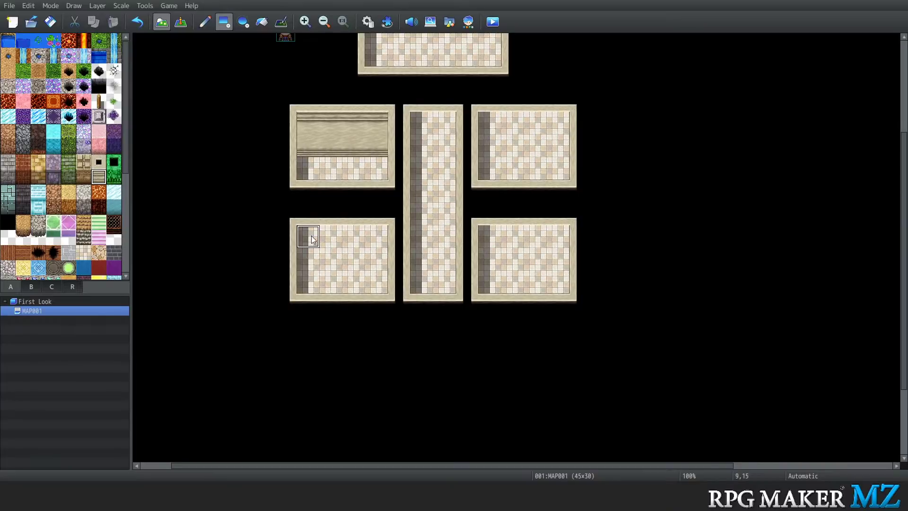
right_click_drag(295, 225, 388, 333)
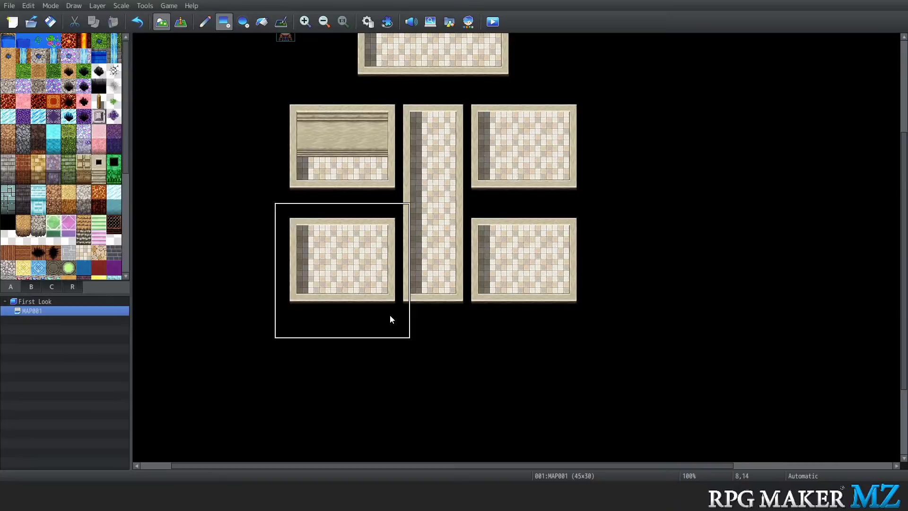
right_click_drag(286, 213, 391, 302)
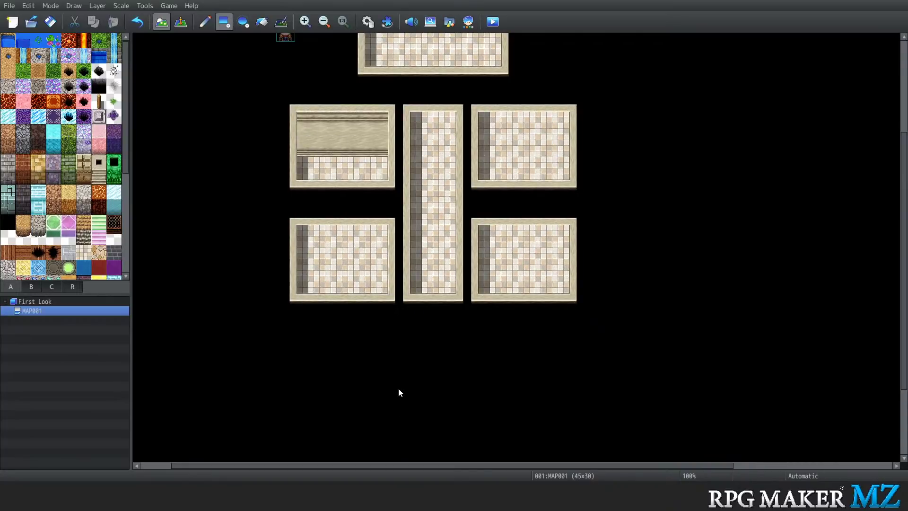
right_click(396, 326)
left_click_drag(296, 298, 371, 363)
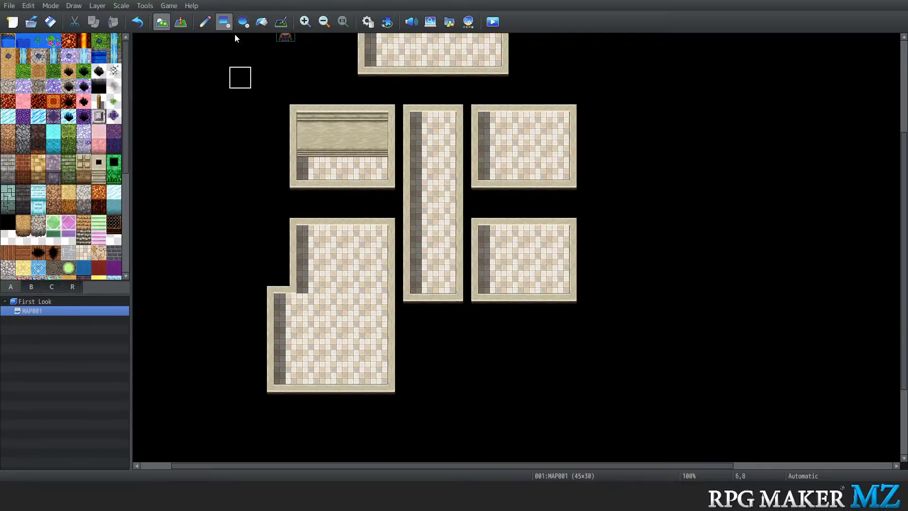
left_click(208, 26)
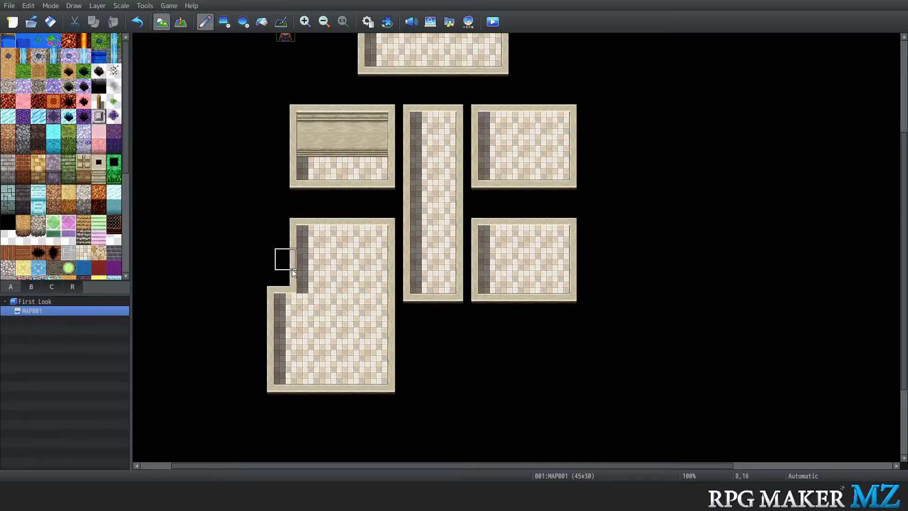
left_click_drag(298, 288, 290, 260)
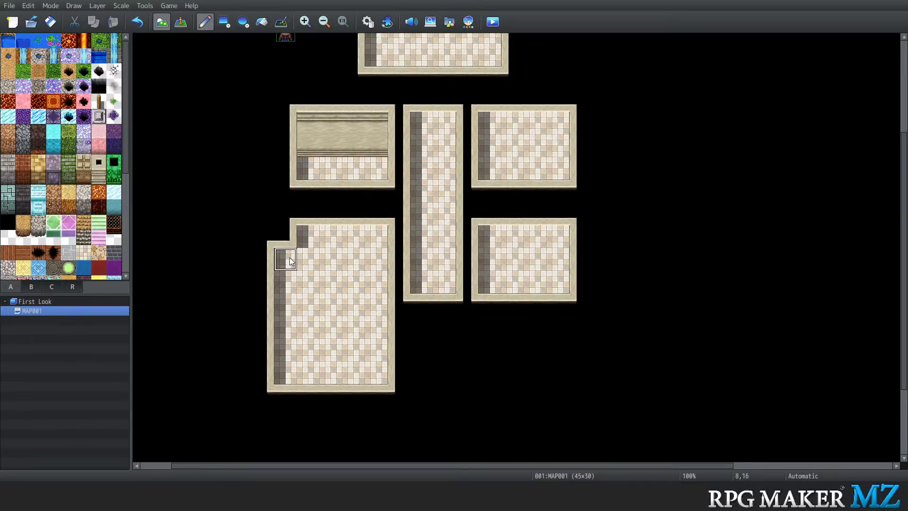
mouse_move(258, 235)
left_mouse_down()
mouse_move(375, 234)
mouse_move(323, 264)
mouse_move(261, 257)
left_mouse_up()
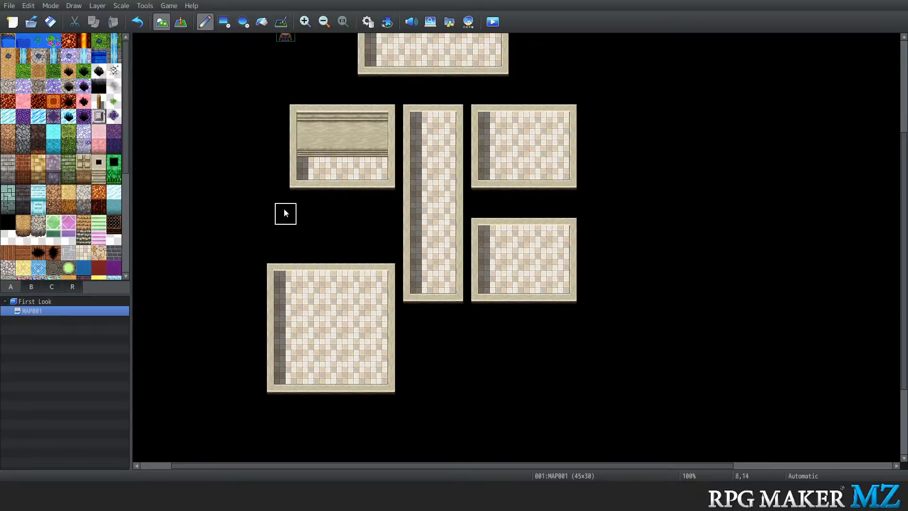
Enlarge both left rooms to 5 by 6 tiles, each with a two-tile-high fort wall above four checkered-floor rows
mouse_move(308, 173)
left_mouse_down()
mouse_move(305, 194)
mouse_move(345, 194)
mouse_move(376, 220)
mouse_move(344, 241)
mouse_move(278, 220)
mouse_move(355, 212)
mouse_move(292, 164)
left_mouse_up()
left_click(293, 151)
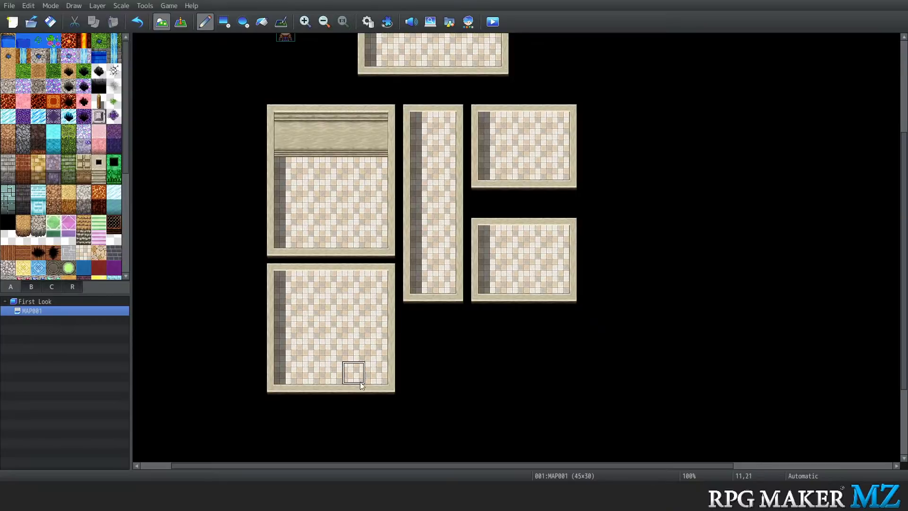
left_click_drag(290, 399, 368, 400)
right_click(318, 120)
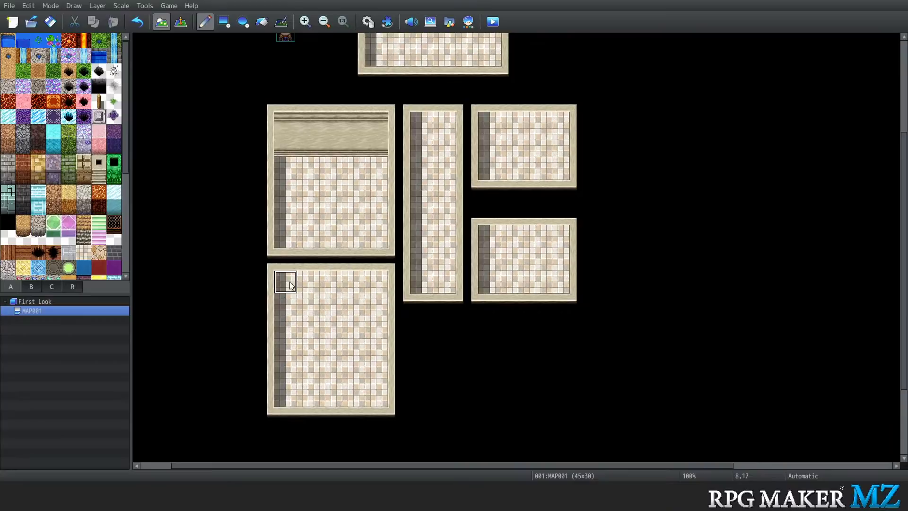
mouse_move(285, 281)
left_mouse_down()
mouse_move(353, 284)
mouse_move(354, 304)
mouse_move(285, 302)
left_mouse_up()
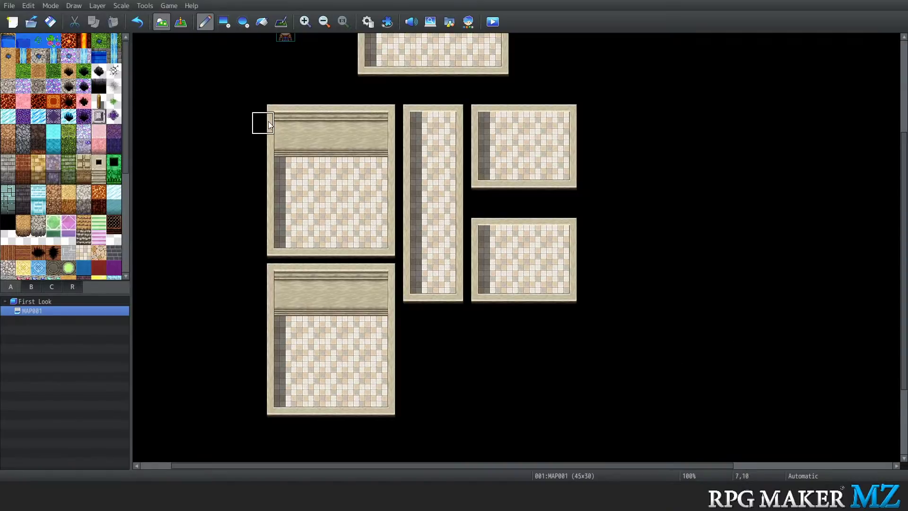
Copy both left rooms over the two rooms right of the corridor and lengthen the corridor down to 13 tiles
right_click_drag(271, 119, 392, 422)
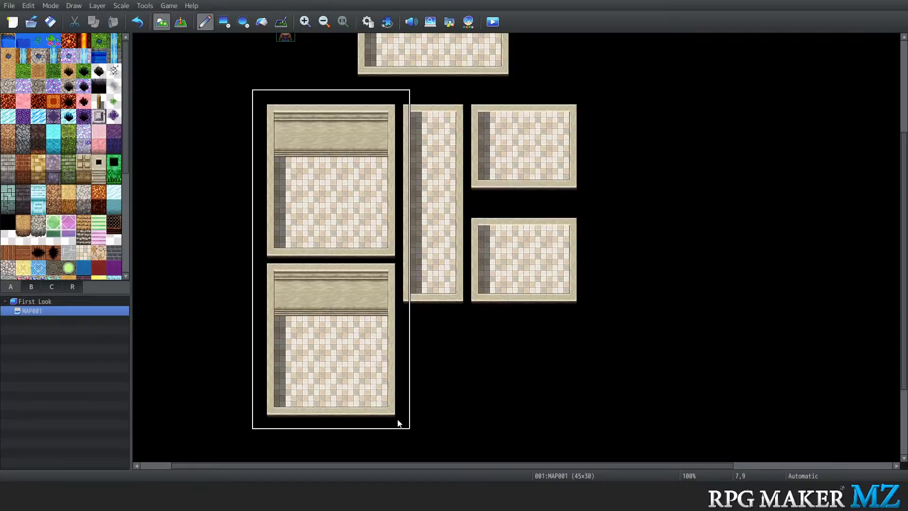
left_click(602, 423)
right_click(662, 376)
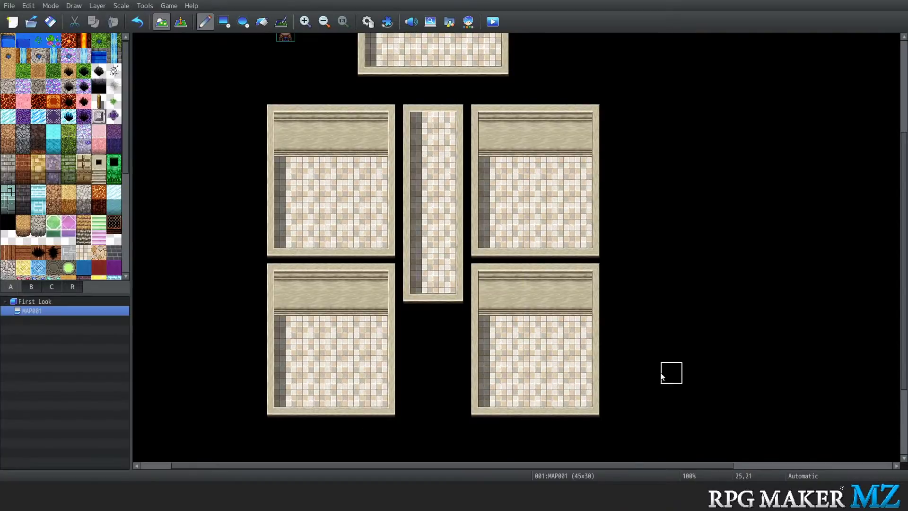
left_click(428, 306)
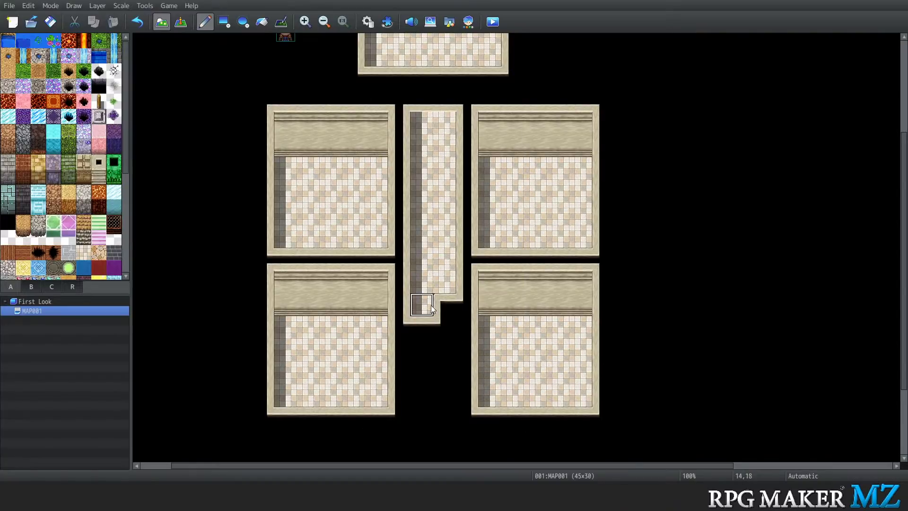
mouse_move(431, 308)
left_mouse_down()
mouse_move(440, 392)
mouse_move(453, 317)
left_mouse_up()
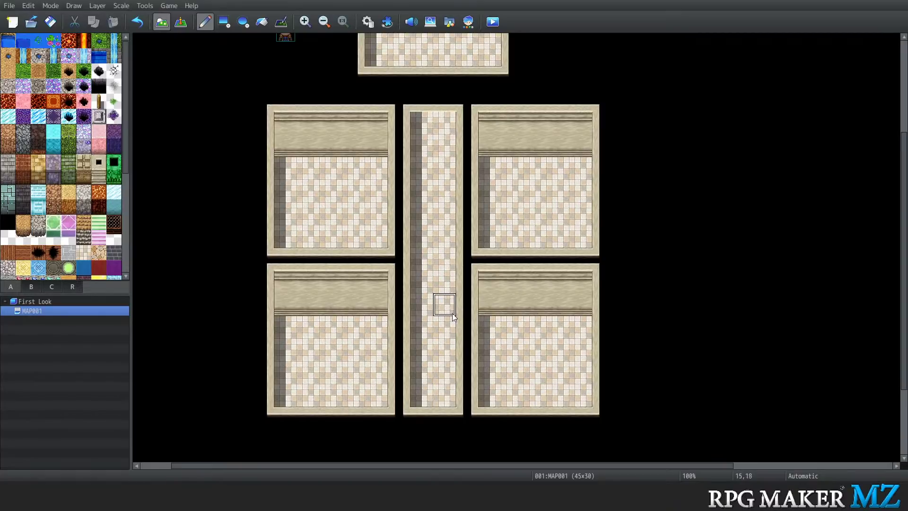
Open one-tile-high floor passages from the corridor into all four side rooms, each with a two-tile-high fort wall above it
left_click_drag(419, 370, 399, 371)
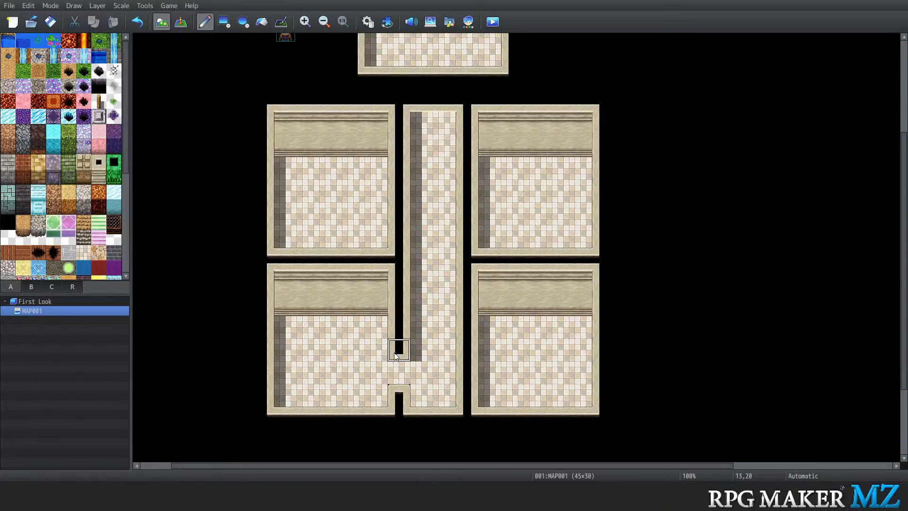
left_click_drag(396, 338, 397, 331)
left_click_drag(465, 359, 467, 338)
left_click(469, 370)
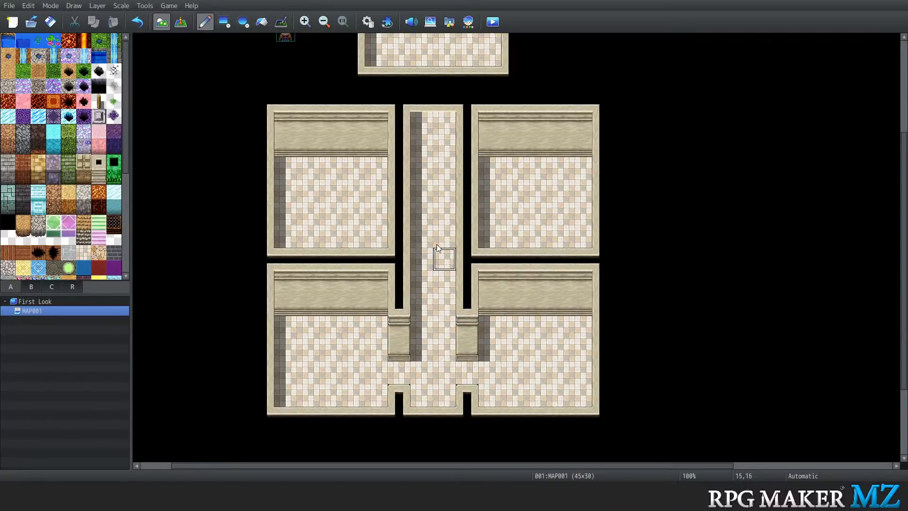
left_click_drag(397, 211, 467, 211)
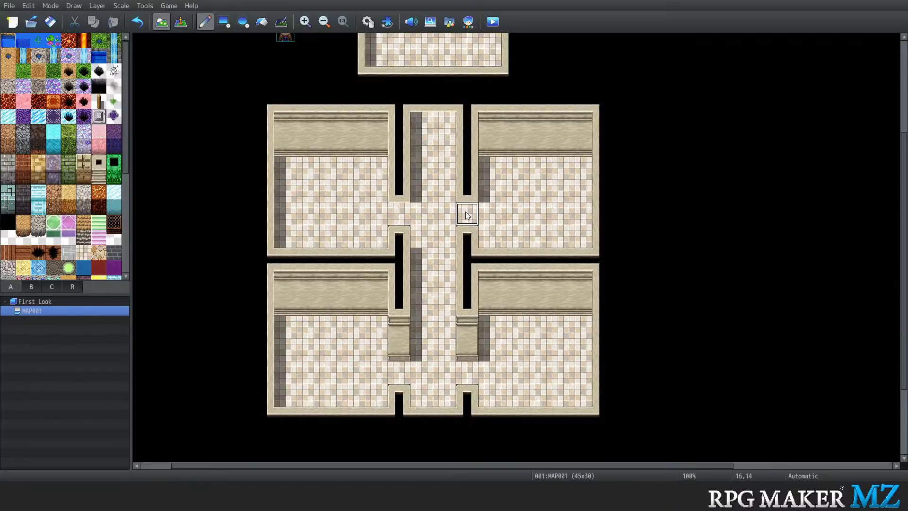
left_click(392, 173)
left_click(467, 191)
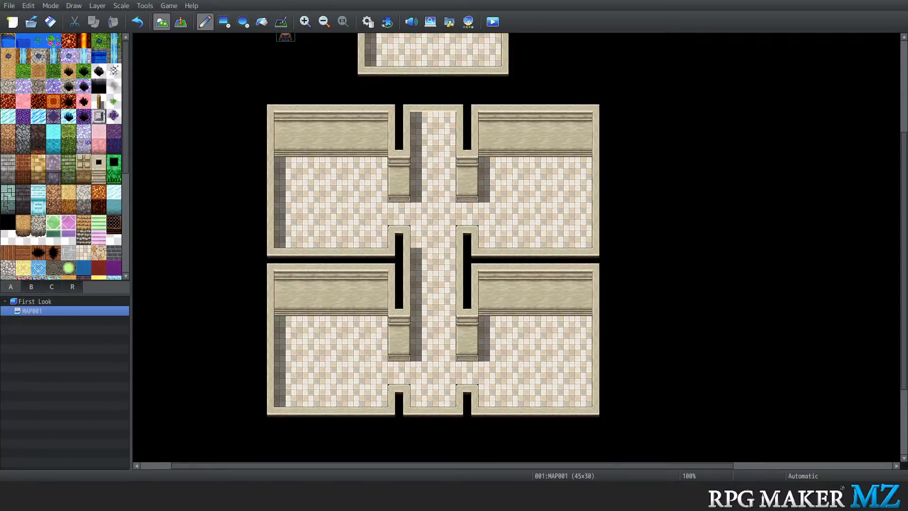
Create a new 17 by 13 map, MAP002, under the First Look project with the 0002 Outside tileset
left_click_drag(187, 467, 131, 468)
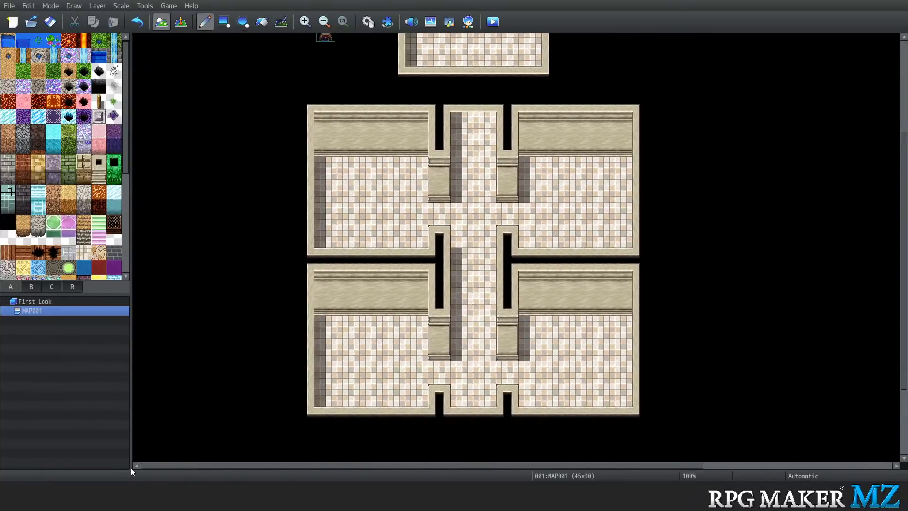
left_click(42, 304)
right_click(42, 305)
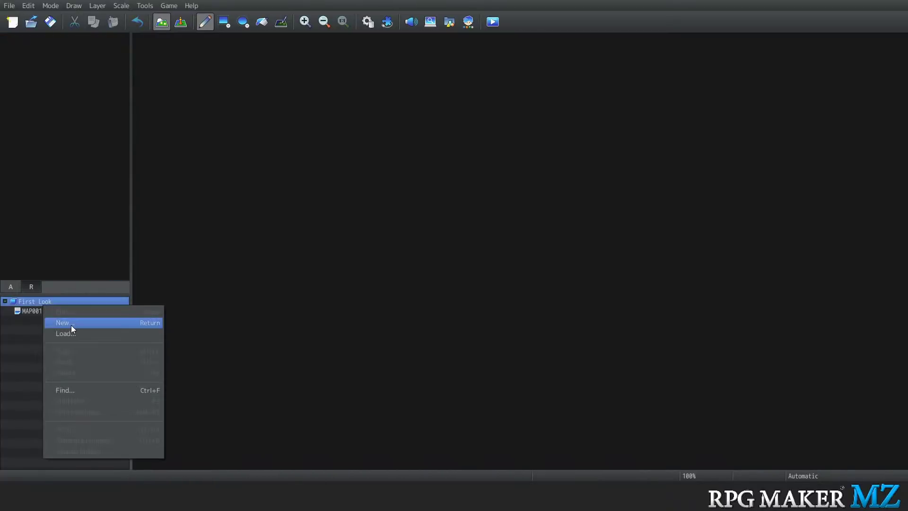
left_click(71, 325)
left_click(318, 155)
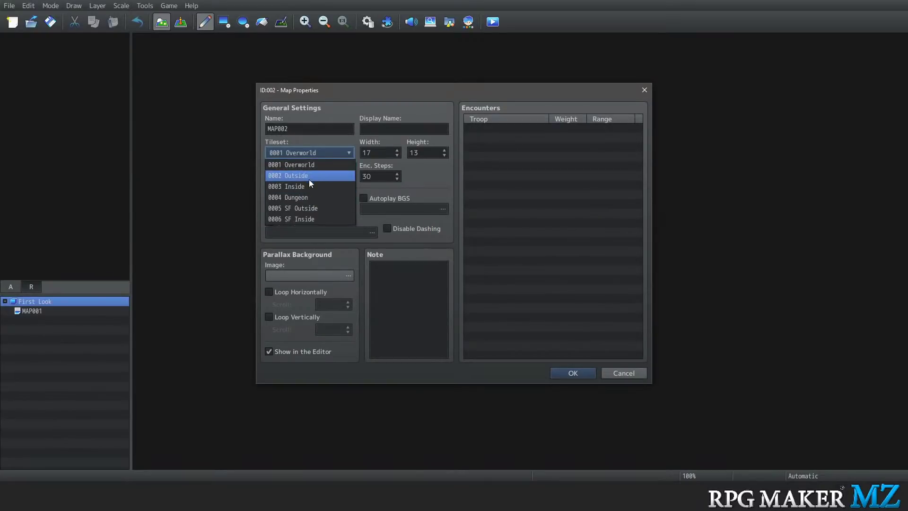
left_click(308, 175)
left_click(585, 374)
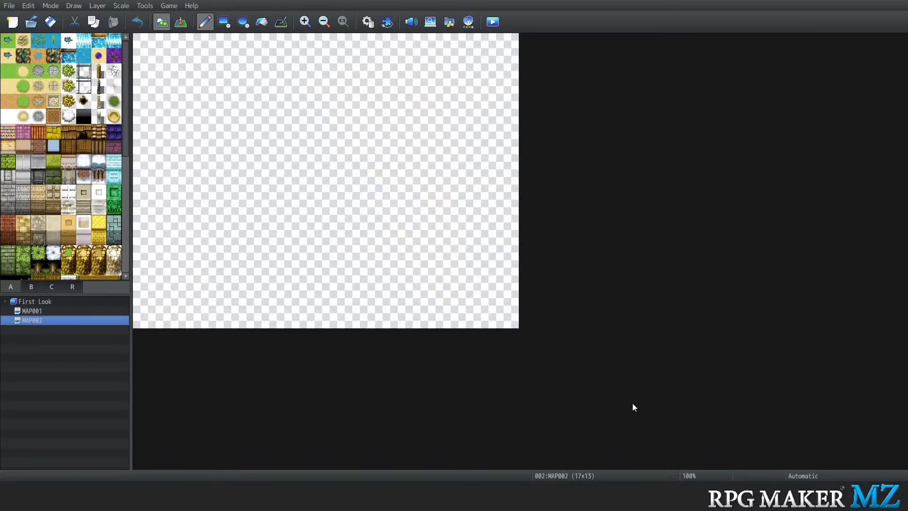
Cover the whole of MAP002 with the plain green grass tile
left_click(11, 74)
mouse_move(144, 62)
left_mouse_down()
mouse_move(183, 151)
mouse_move(489, 305)
left_mouse_up()
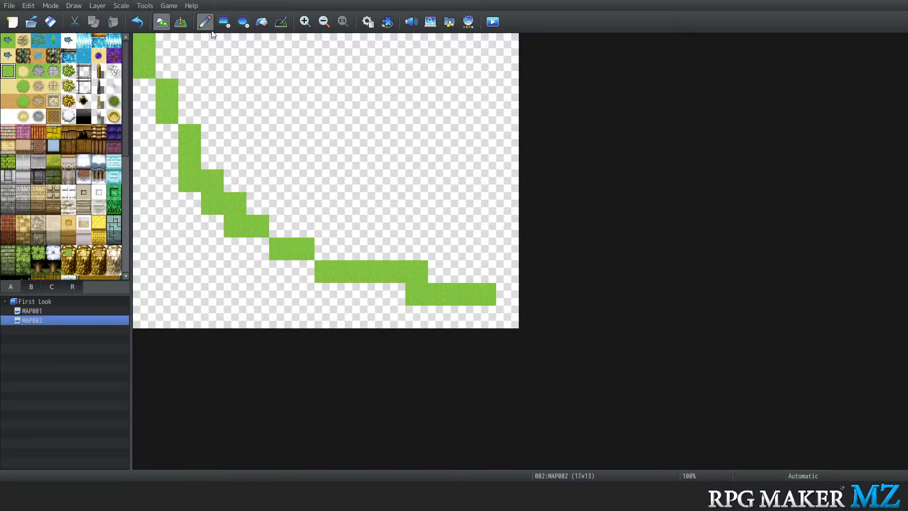
left_click(261, 22)
left_click(235, 112)
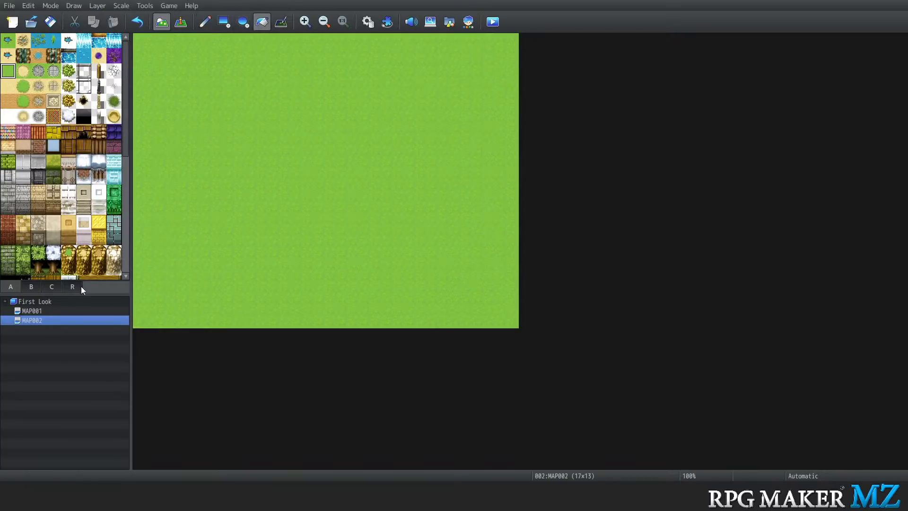
Try to flood-fill layer 2 of MAP002 with the brown cliff wall tile beneath Ledge A (Meadow)
left_click(67, 258)
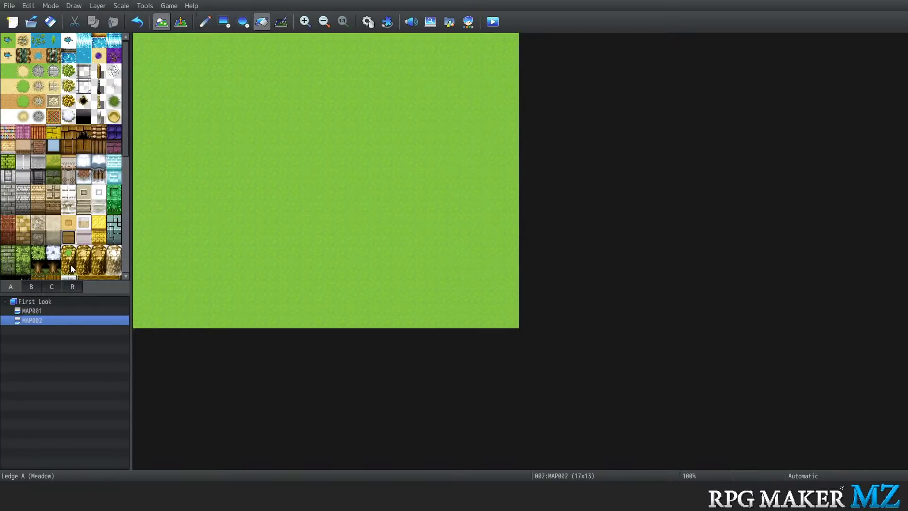
left_click(70, 268)
left_click(69, 257)
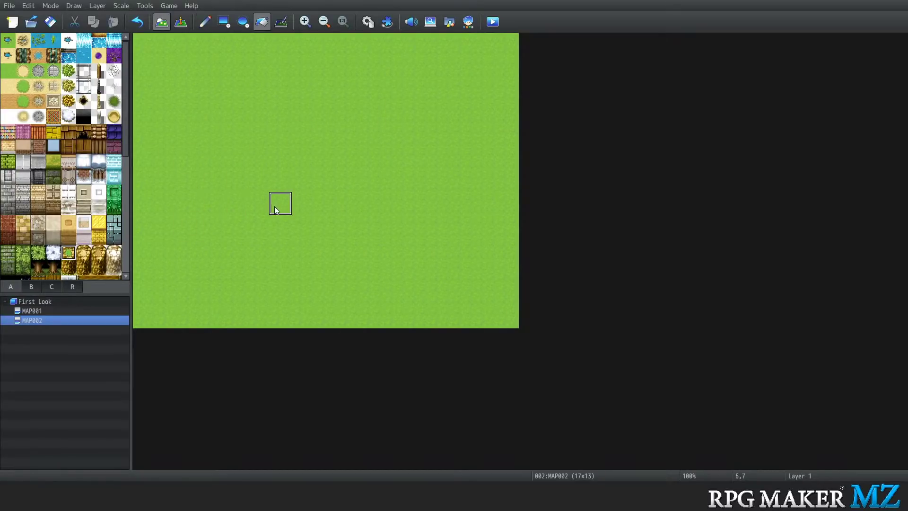
key("2")
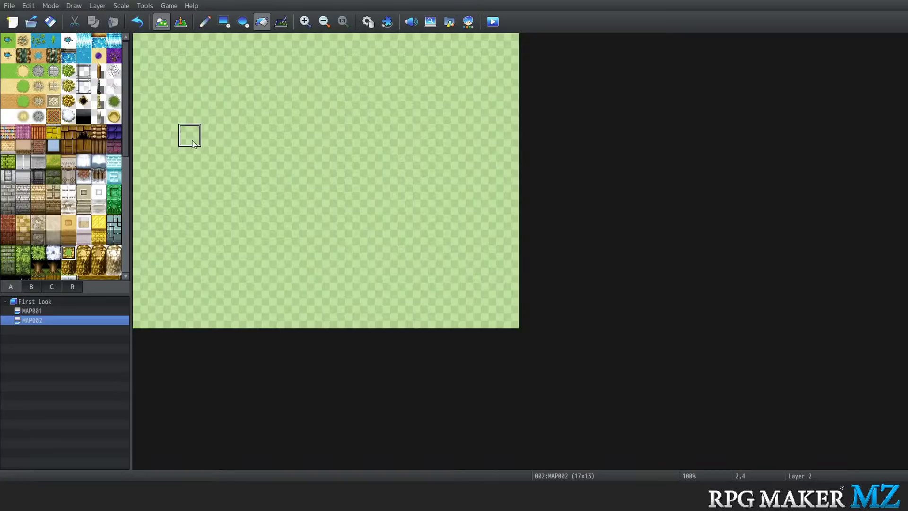
left_click(67, 271)
left_click(189, 198)
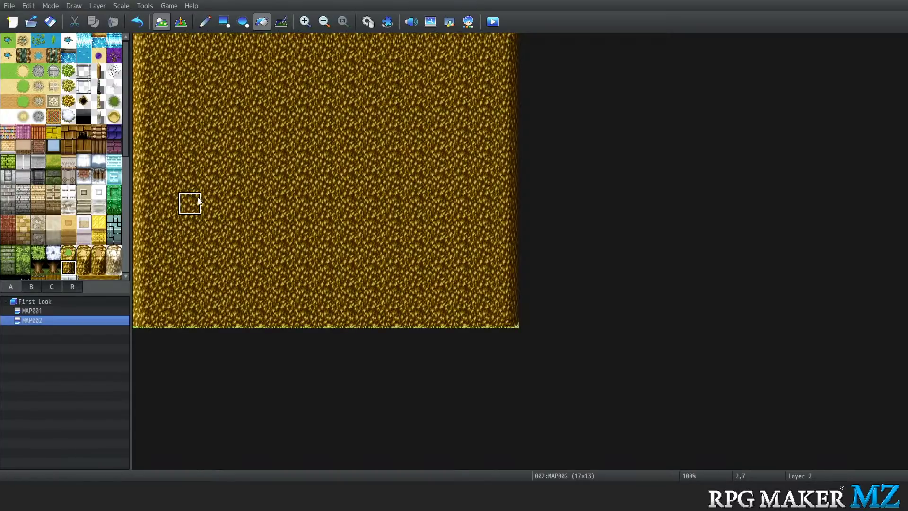
Compare the map on layers 1, 2 and 3, return to automatic layering, and undo the cliff wall fill
key("3")
key("1")
key("2")
key("3")
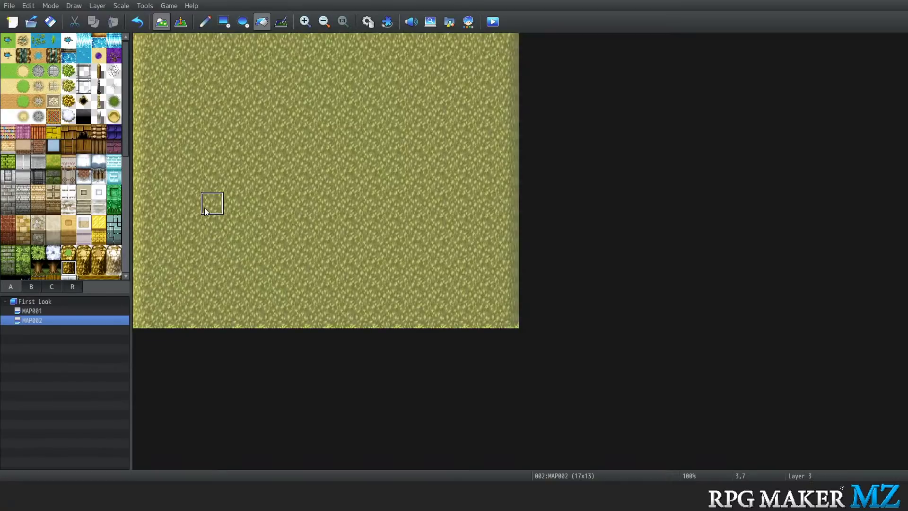
key("0")
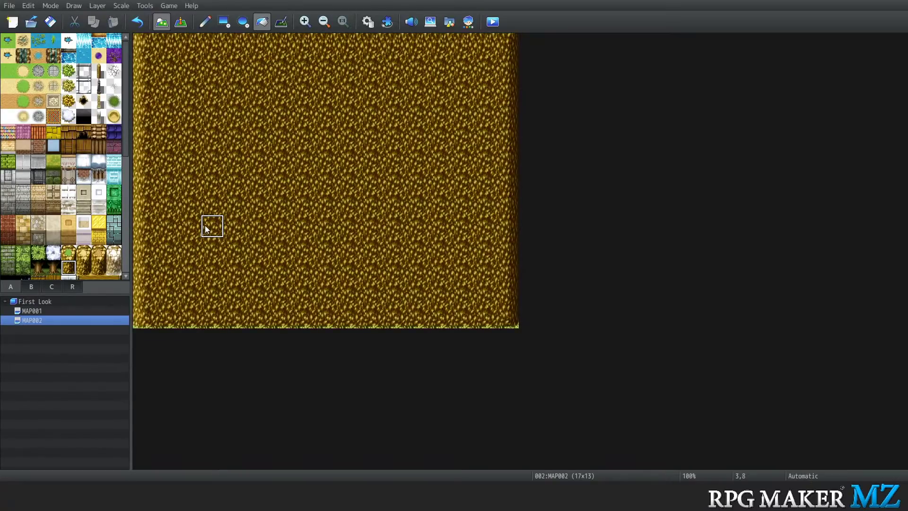
key("ctrl+z")
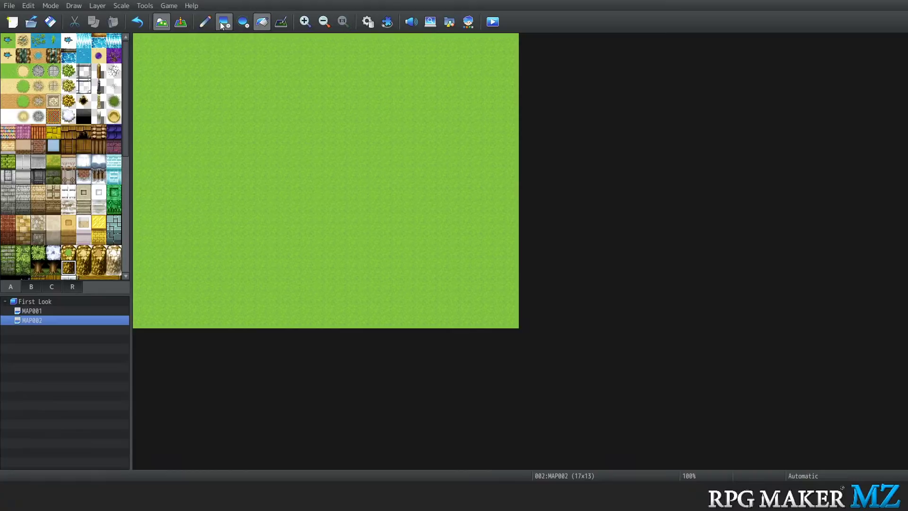
Pencil a cliff wall 5 tiles wide and 2 tiles high on layer 2, in the lower-left part of the grass
left_click(204, 21)
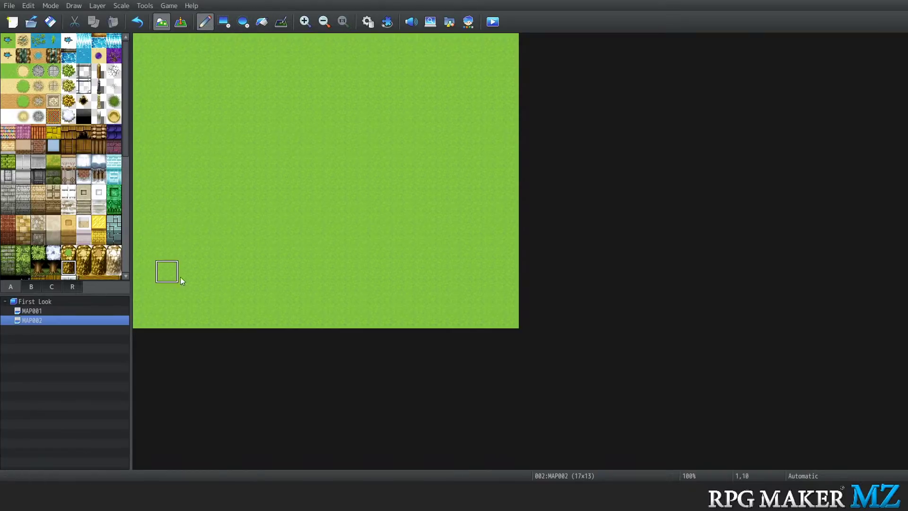
key("2")
left_click(216, 251)
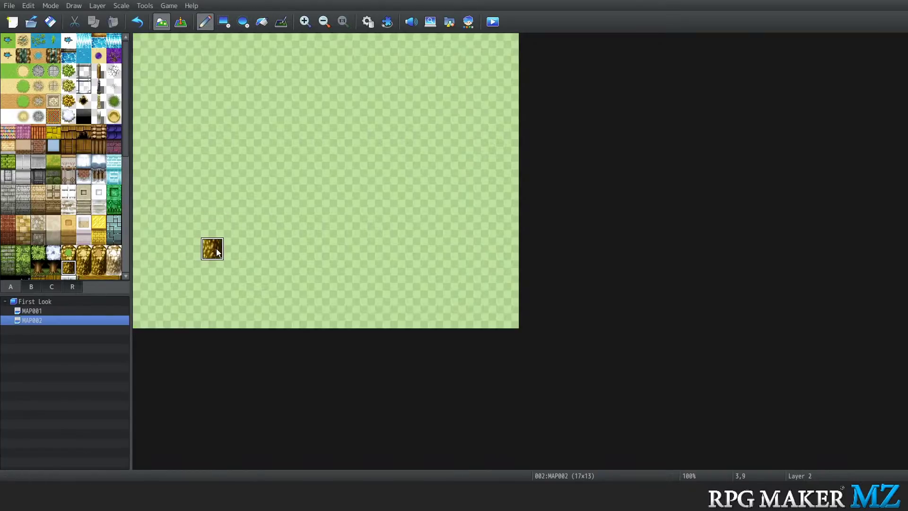
left_click_drag(217, 248, 273, 255)
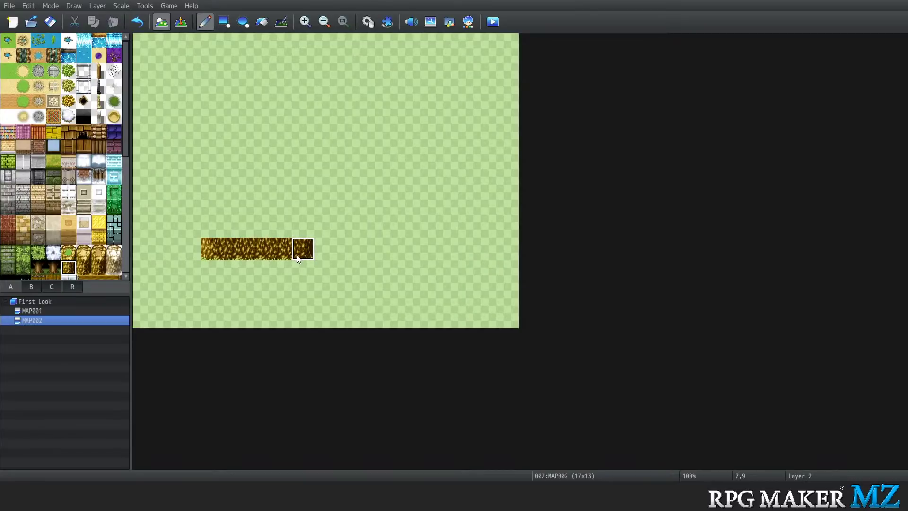
left_click_drag(213, 226, 299, 241)
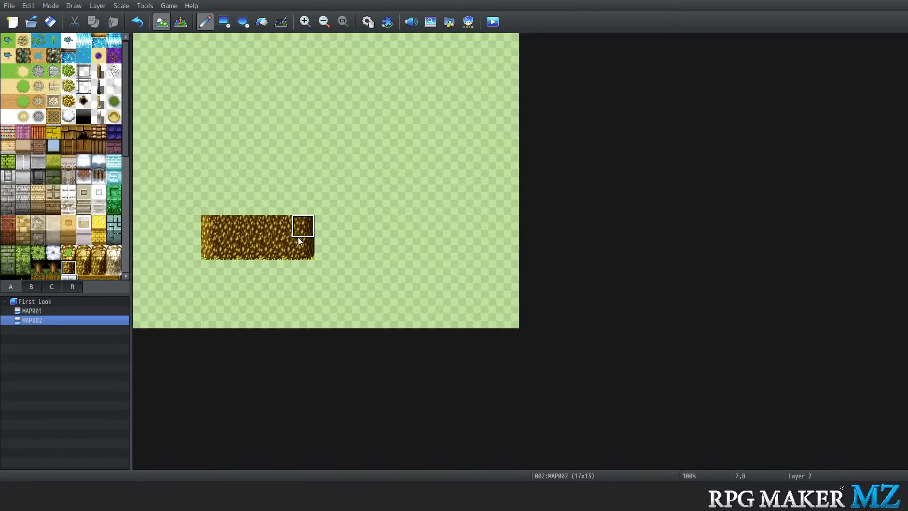
Pencil a Ledge A (Meadow) top 5 tiles wide and 3 tiles high on layer 2, directly above the cliff wall
left_click(68, 253)
left_click_drag(205, 205, 277, 211)
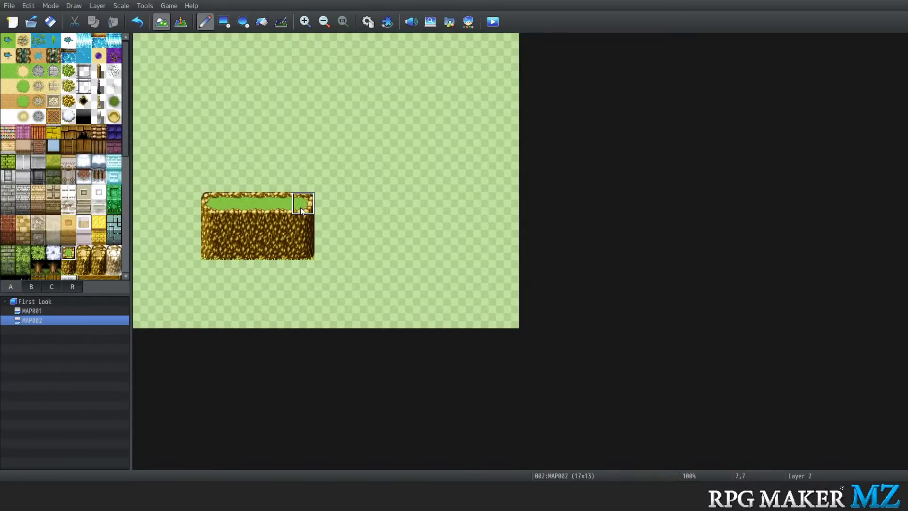
mouse_move(278, 179)
left_mouse_down()
mouse_move(216, 180)
mouse_move(239, 157)
mouse_move(297, 165)
mouse_move(294, 215)
left_mouse_up()
Pencil a second meadow ledge top of 4 by 4 tiles on layer 3, overlapping the first ledge's upper-right corner
key("3")
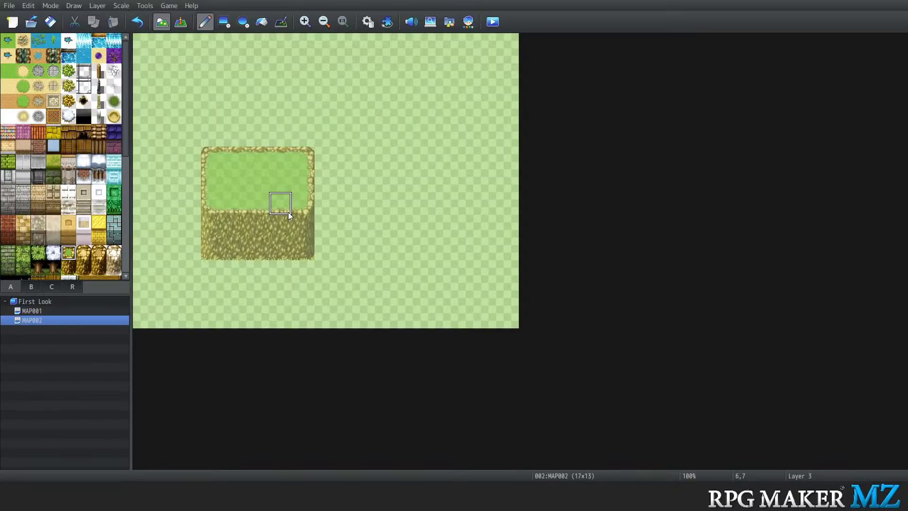
key("5")
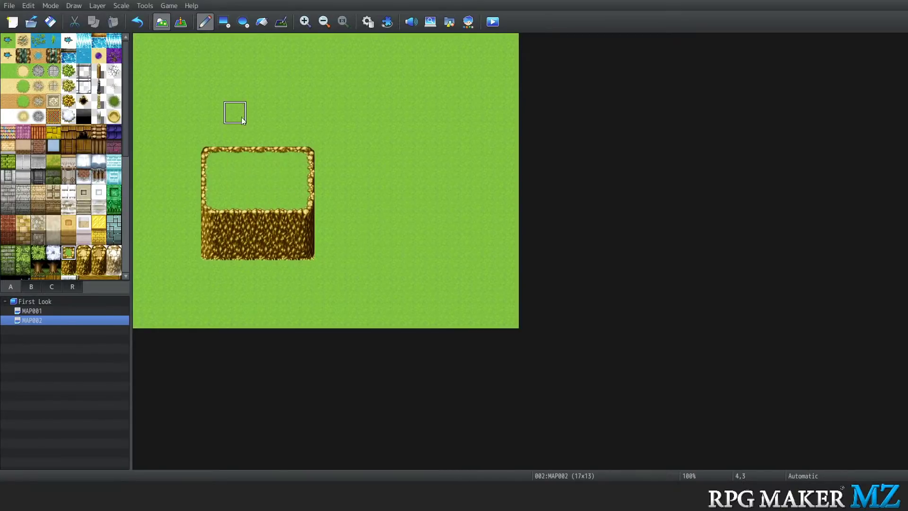
key("1")
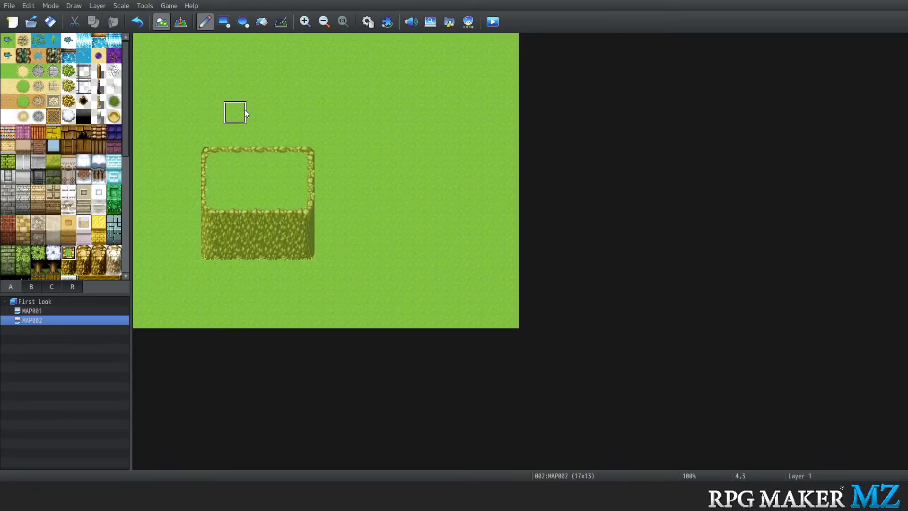
key("2")
key("3")
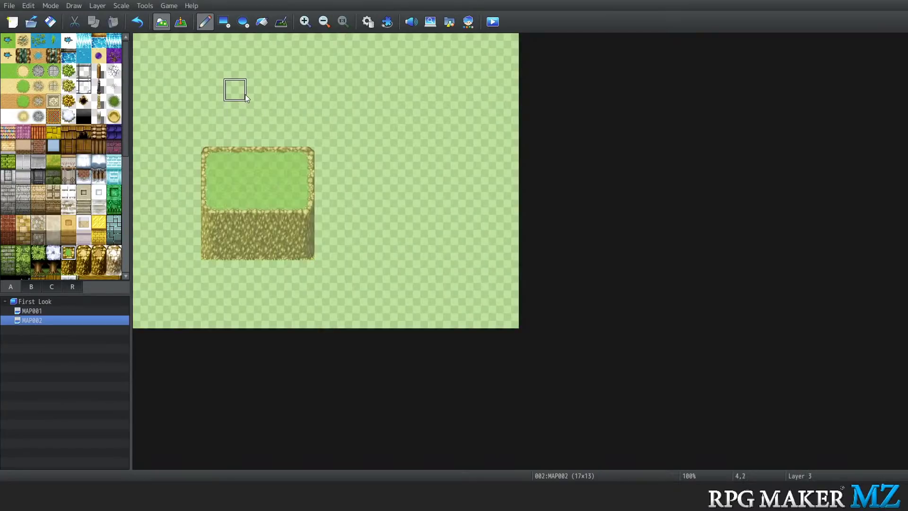
mouse_move(254, 103)
left_mouse_down()
mouse_move(257, 153)
mouse_move(326, 158)
mouse_move(324, 117)
mouse_move(261, 90)
mouse_move(276, 133)
mouse_move(271, 151)
left_mouse_up()
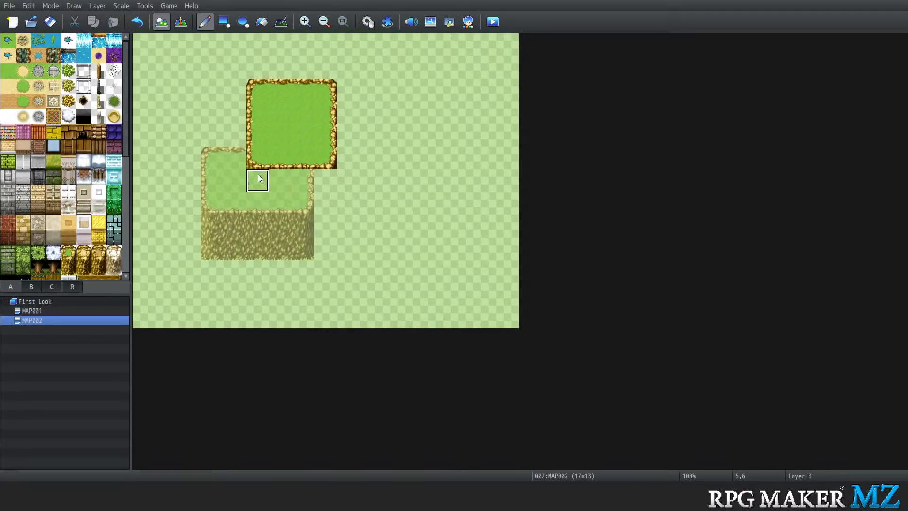
Add a cliff wall 4 tiles wide and 1 tile high under the second ledge on layer 3, and return to automatic layering
key("Page_Down")
key("Page_Down")
key("Page_Down")
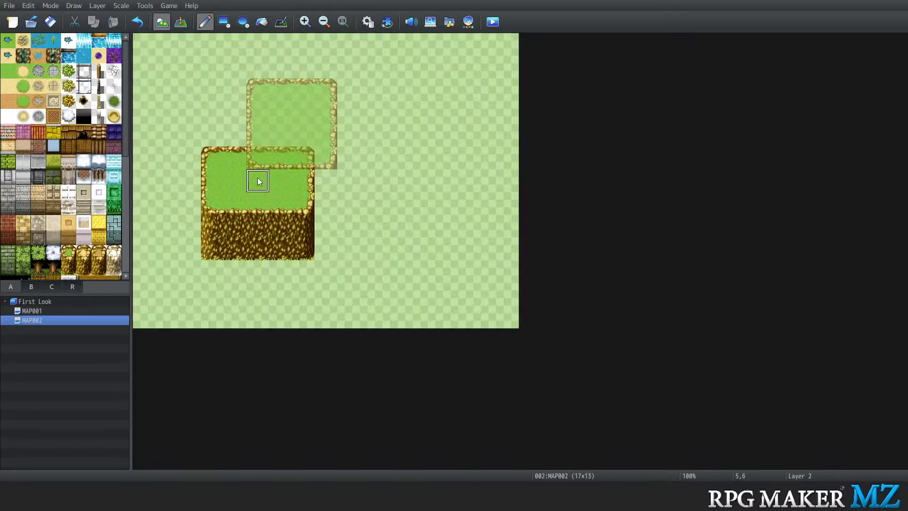
key("Page_Up")
left_click_drag(258, 181, 281, 183)
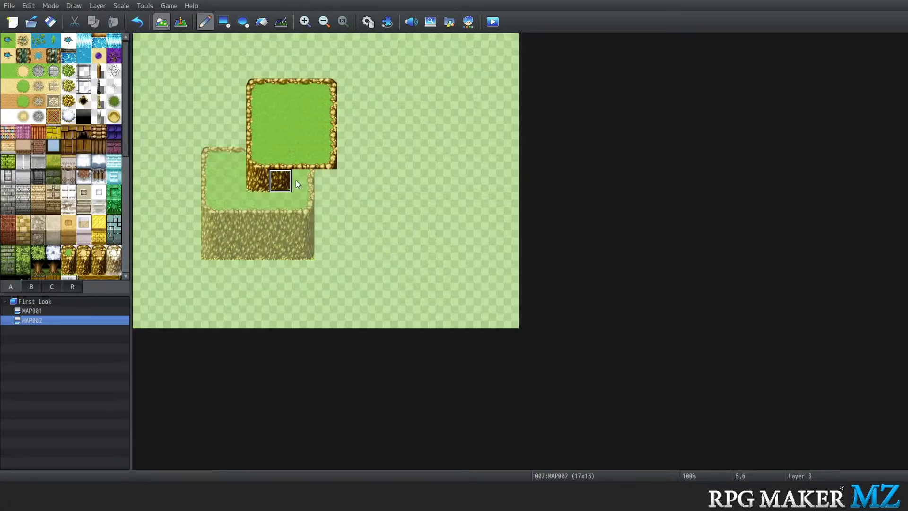
key("Page_Up")
key("Page_Up")
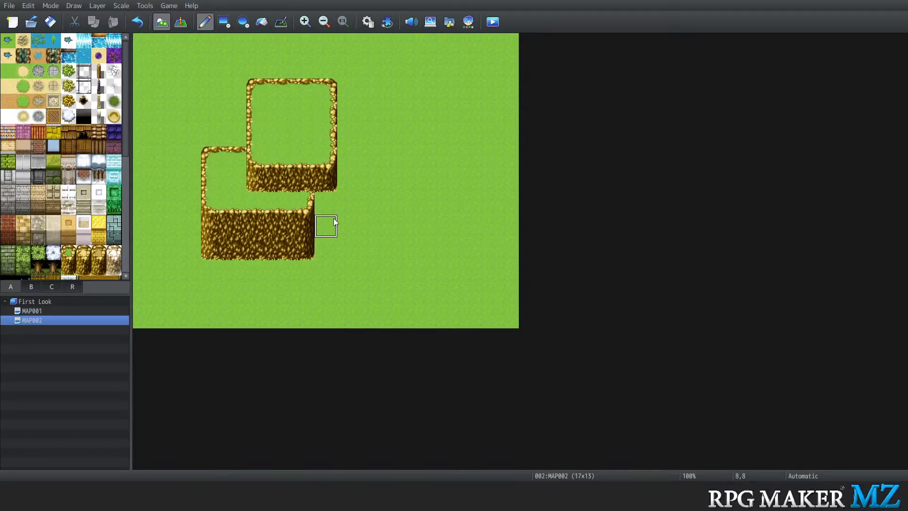
Examine how the two overlapping ledges are distributed across layers 1 to 4 compared with the automatic layering view
key("1")
key("2")
key("3")
key("4")
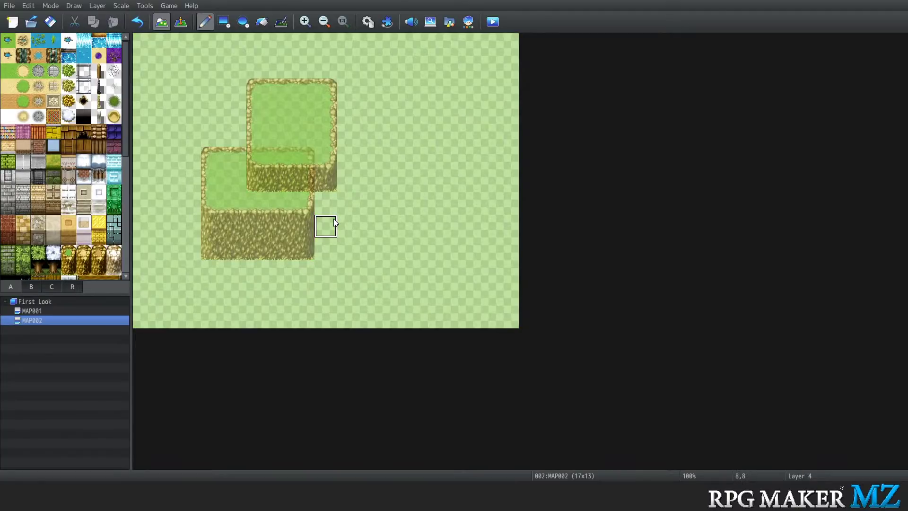
key("0")
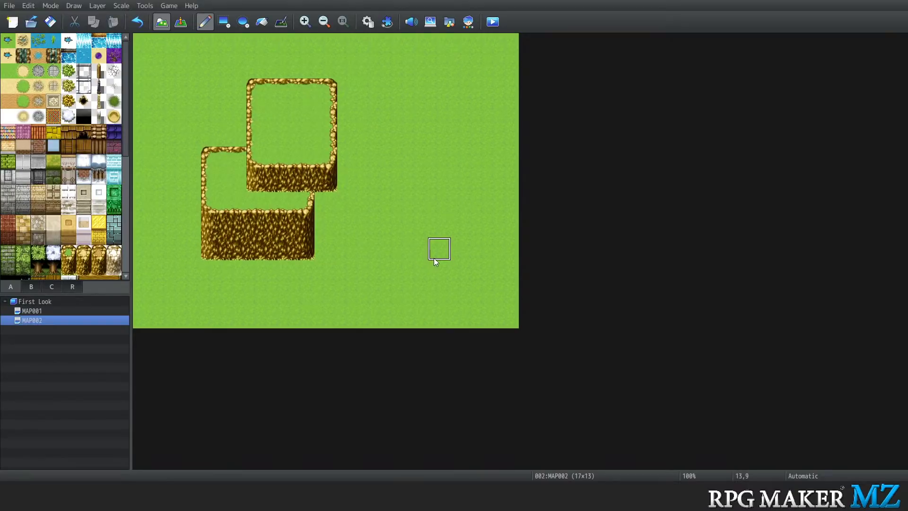
key("3")
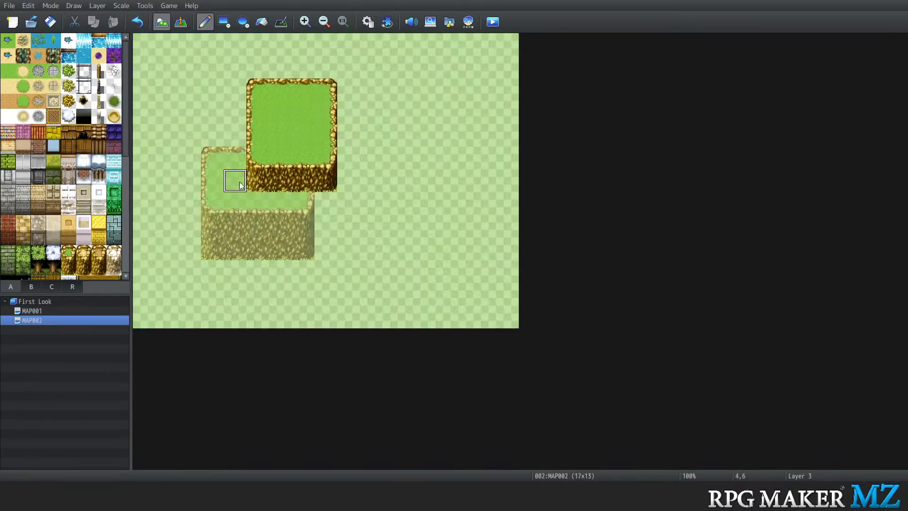
key("4")
key("0")
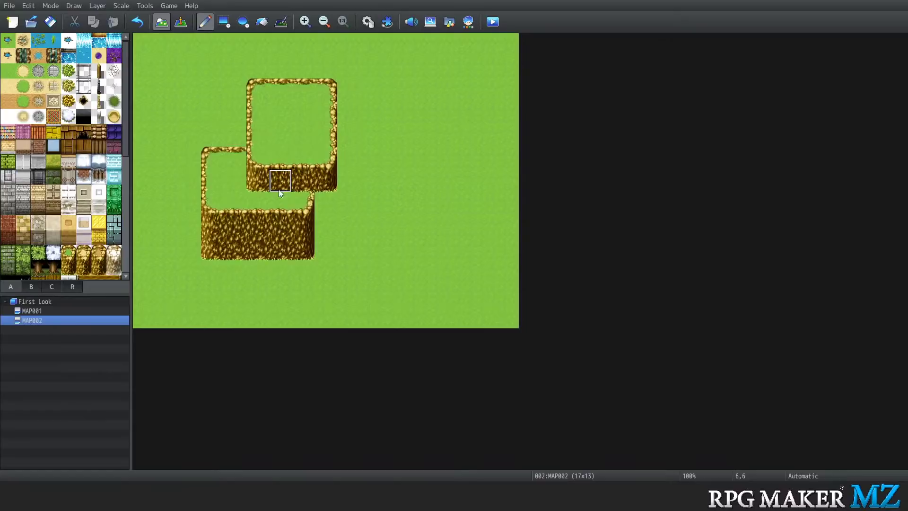
key("1")
key("2")
key("3")
key("4")
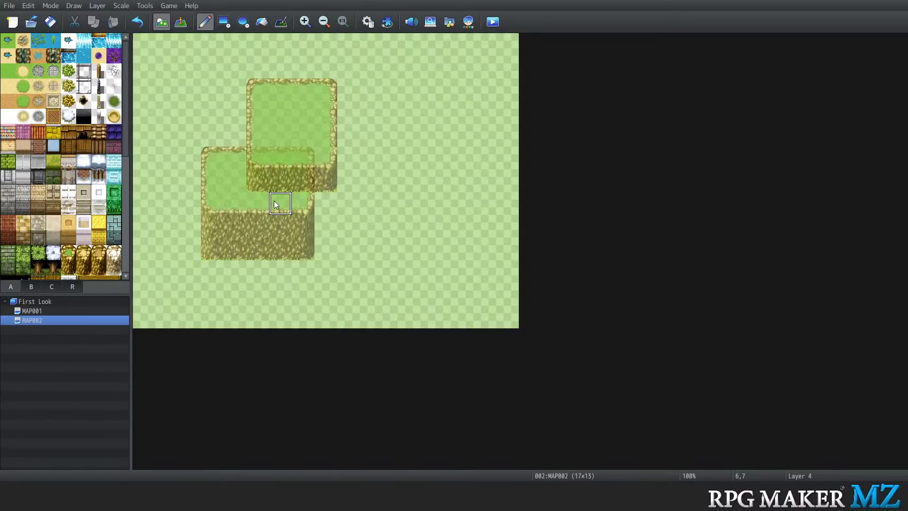
key("0")
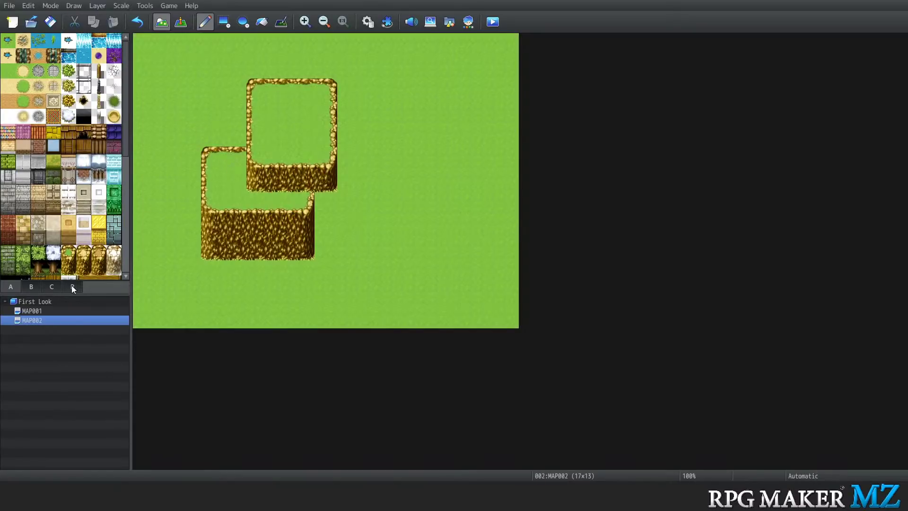
left_click(68, 253)
key("1")
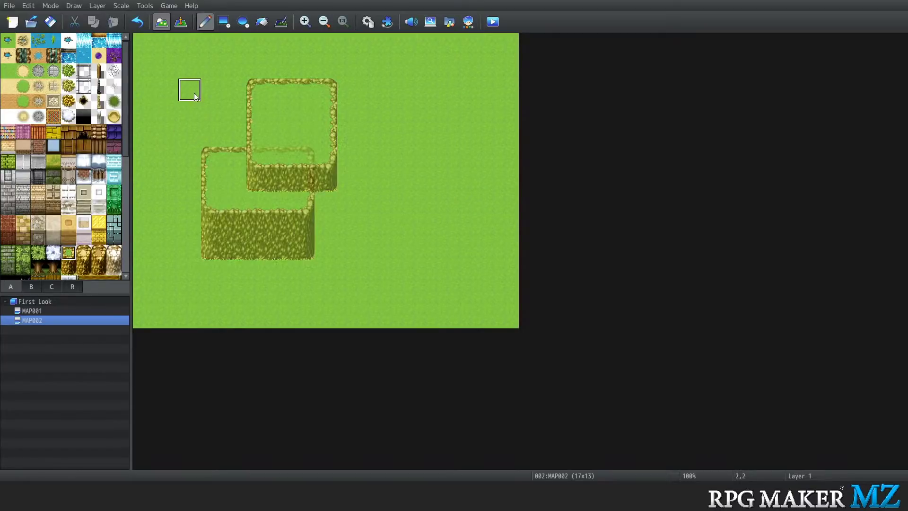
key("2")
key("3")
key("0")
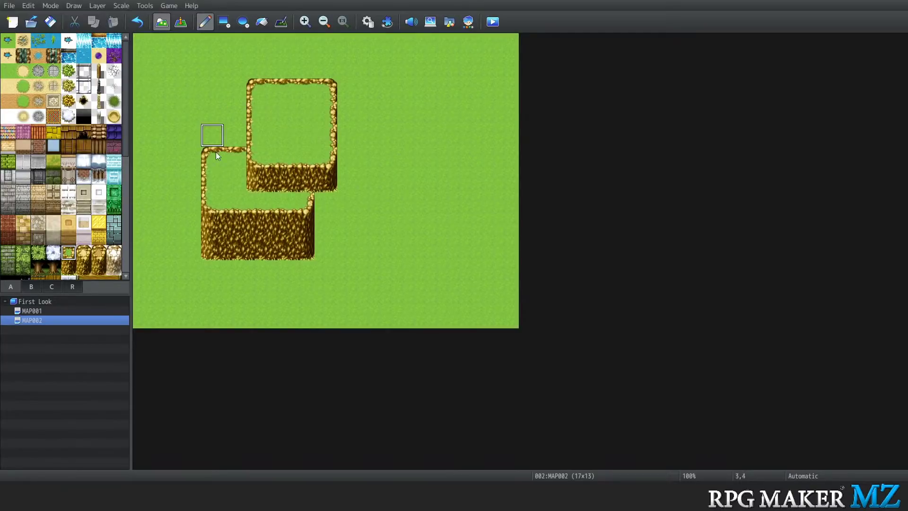
Choose the sandy Dirt ground tile for painting and review the individual layers before returning to automatic layering
left_click(94, 257)
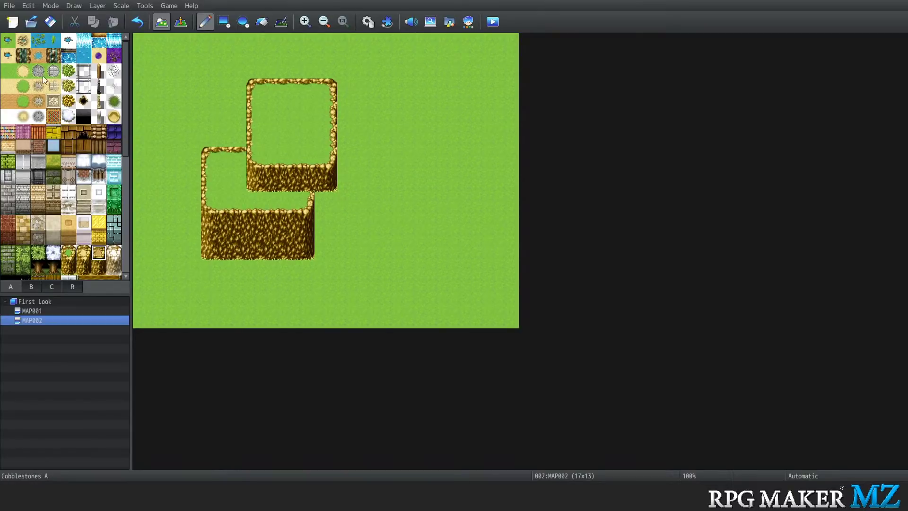
left_click(8, 86)
key("2")
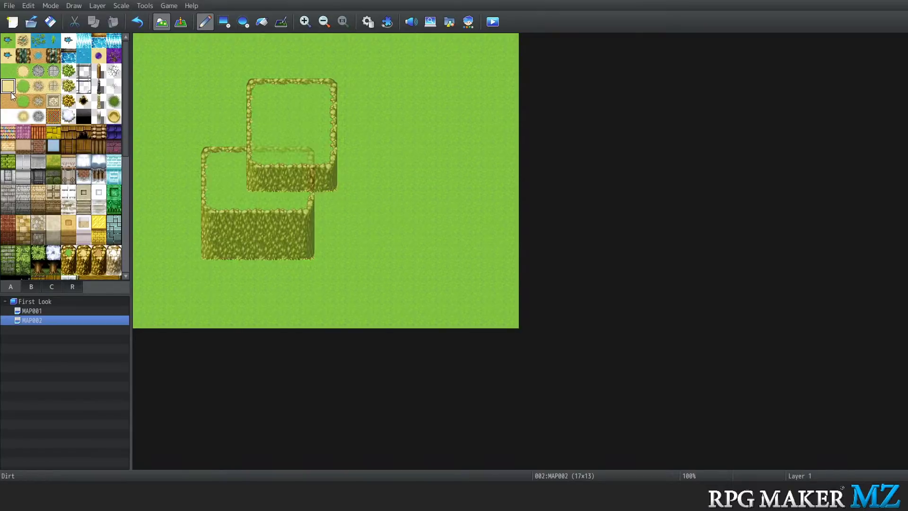
key("3")
key("4")
key("0")
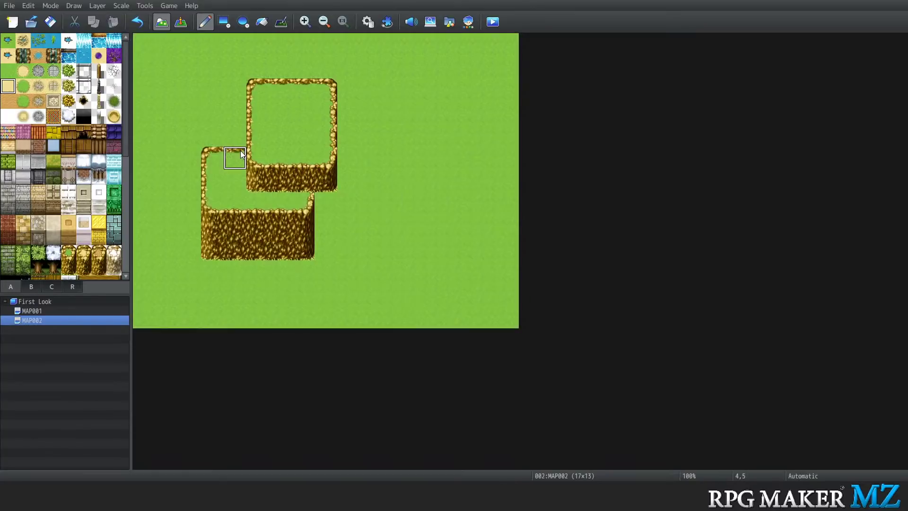
Try painting two Dirt tiles over and beside the upper ledge's top-left corner with automatic layering, and undo them
left_click(254, 83)
left_click(236, 92)
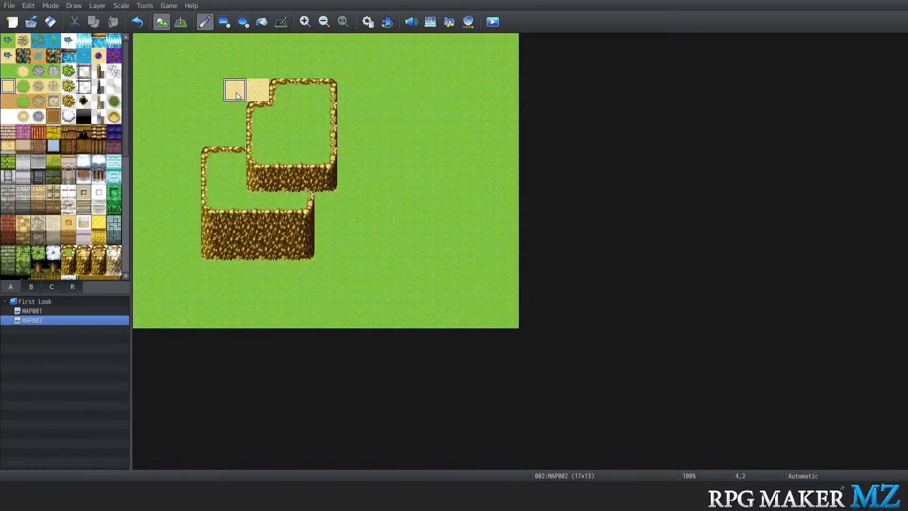
key("1")
key("ctrl+z")
Pencil a Dirt patch about 4 by 2 tiles on layer 1 beneath the upper ledge's top-left corner, and restore automatic layering
key("2")
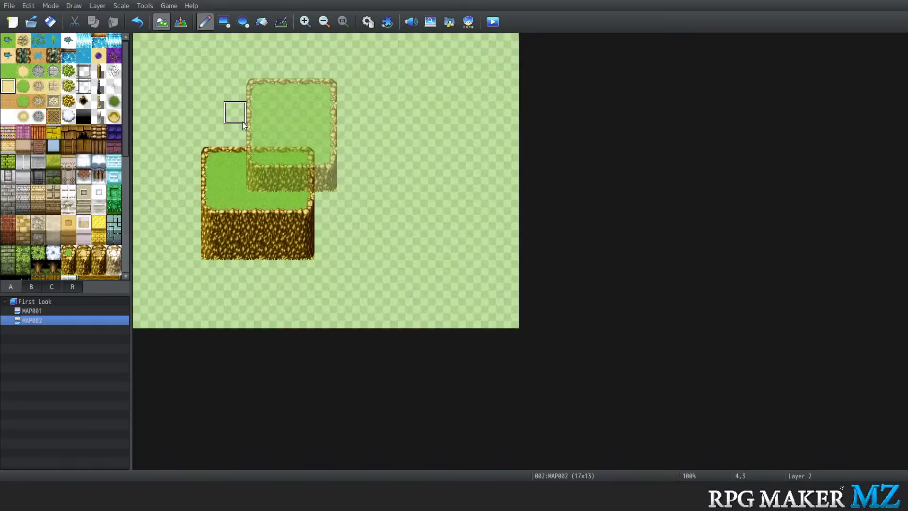
key("3")
key("1")
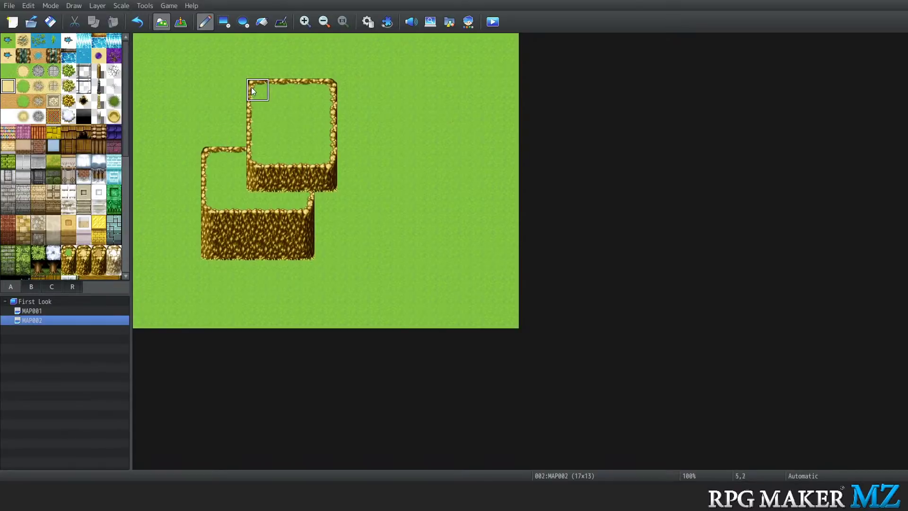
mouse_move(230, 93)
left_mouse_down()
mouse_move(258, 90)
mouse_move(282, 70)
mouse_move(241, 88)
left_mouse_up()
key("2")
key("3")
key("4")
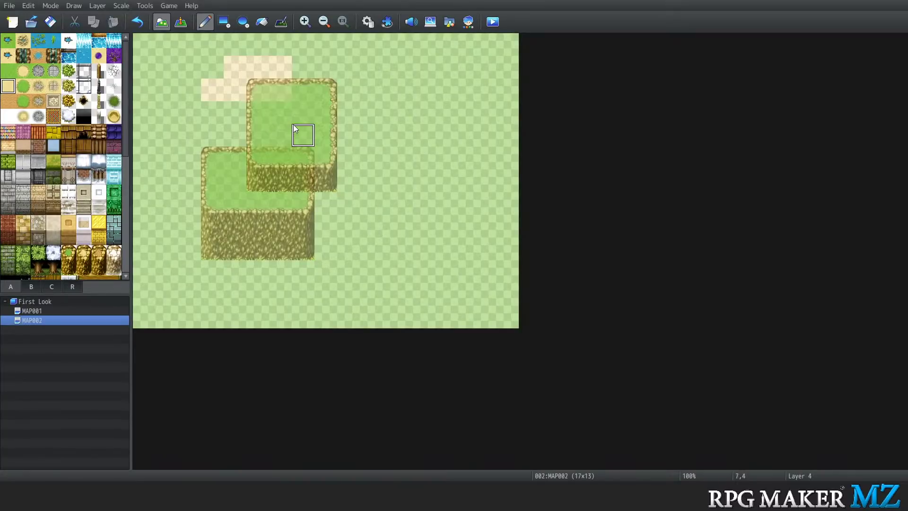
key("0")
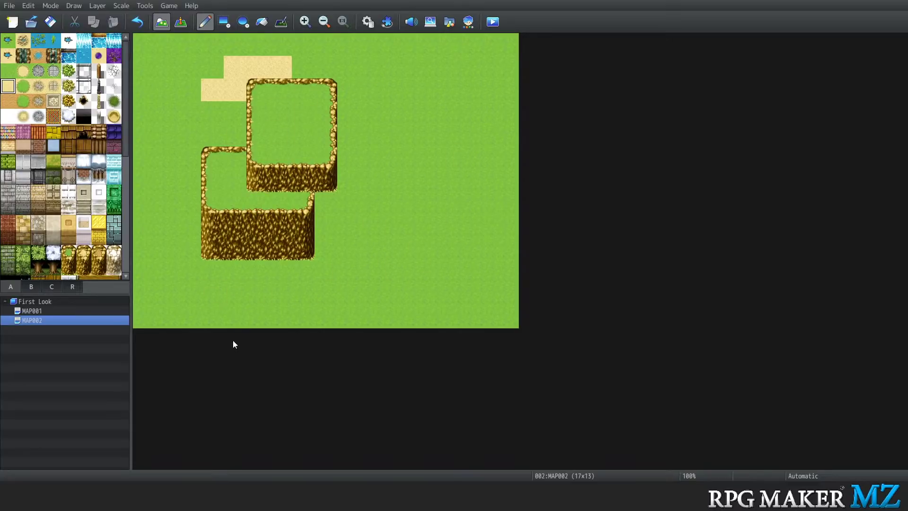
On MAP001, extend the fort's central corridor 2 tiles southward past the lower rooms with the same floor tile
left_click(32, 311)
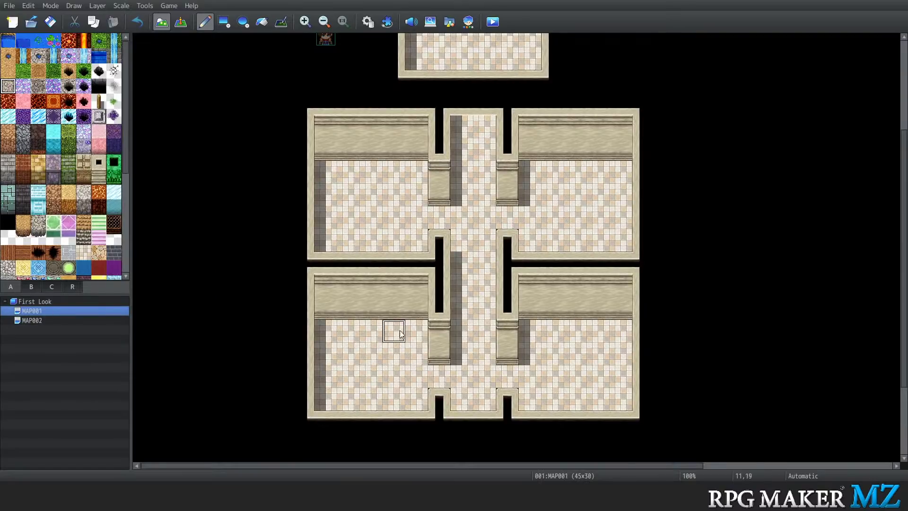
scroll(426, 328, "down", 3)
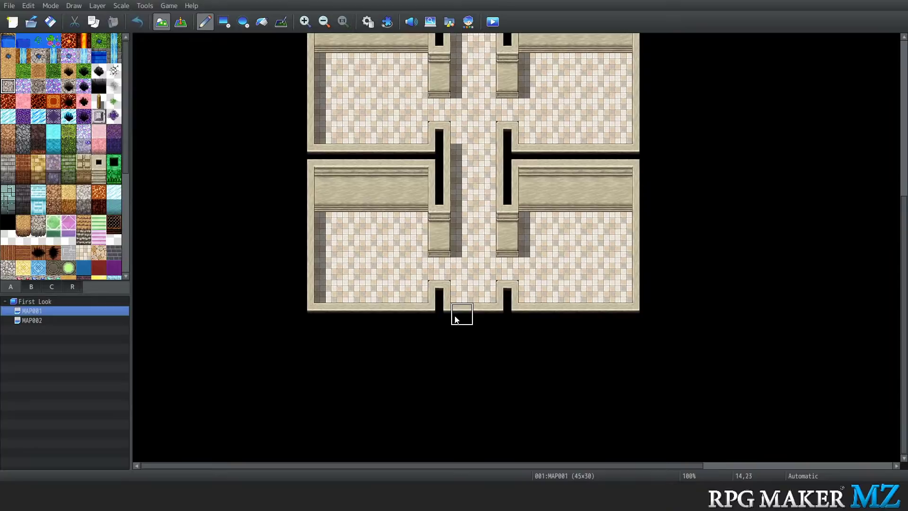
mouse_move(464, 338)
left_mouse_down()
mouse_move(463, 310)
mouse_move(476, 332)
left_mouse_up()
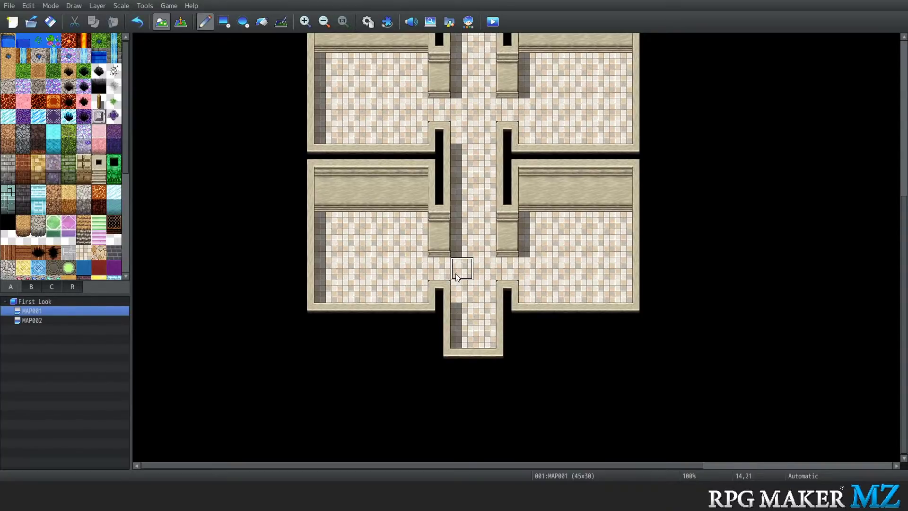
Connect the north end of the central corridor to the top room with a 2-tile-wide floor passage
scroll(480, 326, "up", 5)
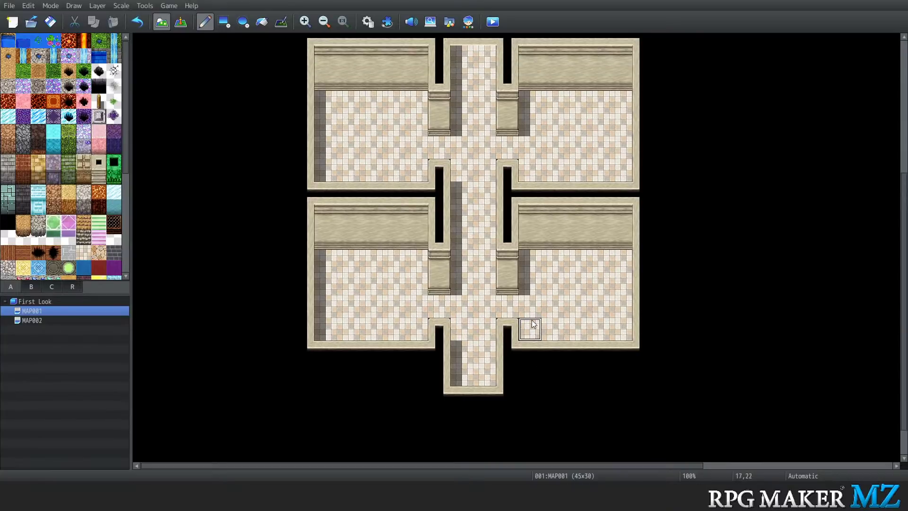
scroll(480, 330, "up", 3)
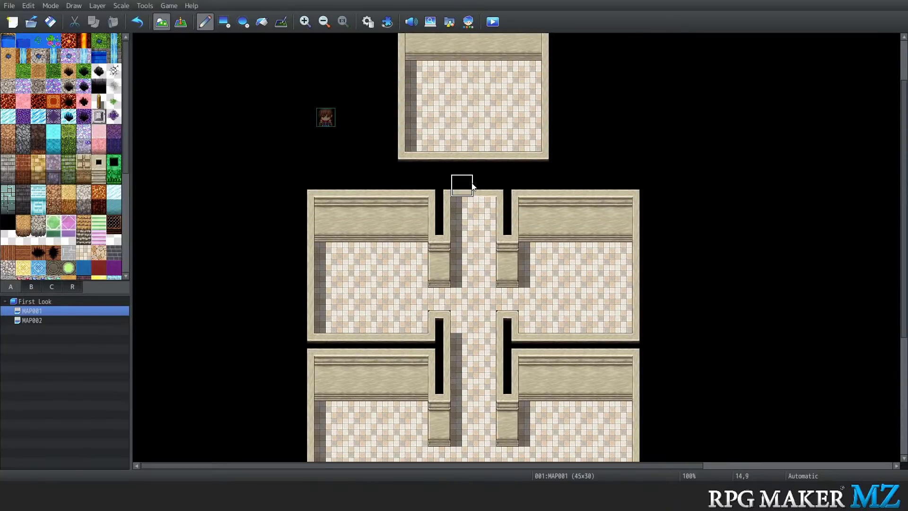
mouse_move(462, 184)
left_mouse_down()
mouse_move(464, 164)
mouse_move(482, 201)
mouse_move(481, 192)
left_mouse_up()
scroll(467, 265, "down", 8)
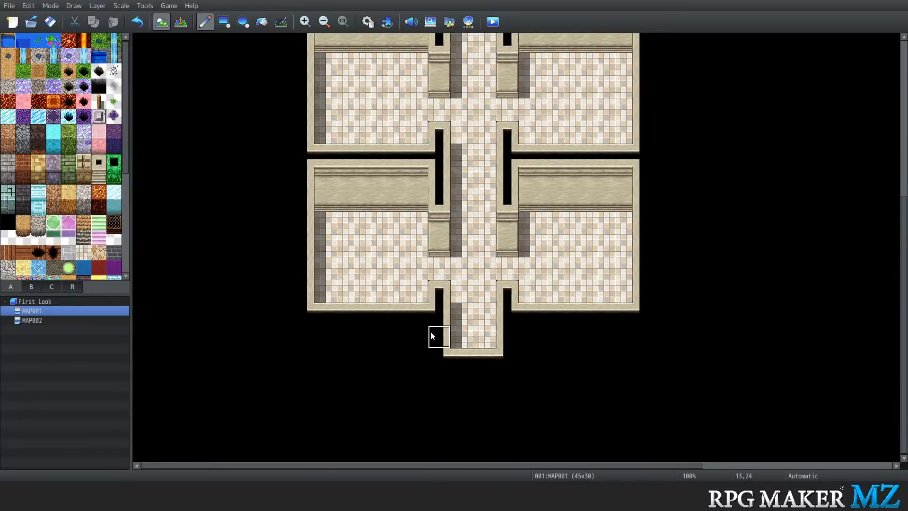
scroll(580, 234, "up", 6)
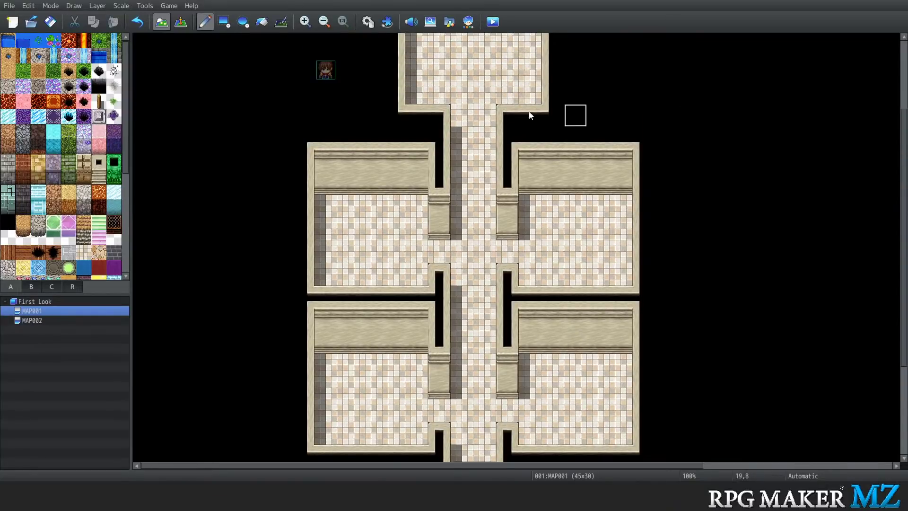
scroll(688, 206, "up", 2)
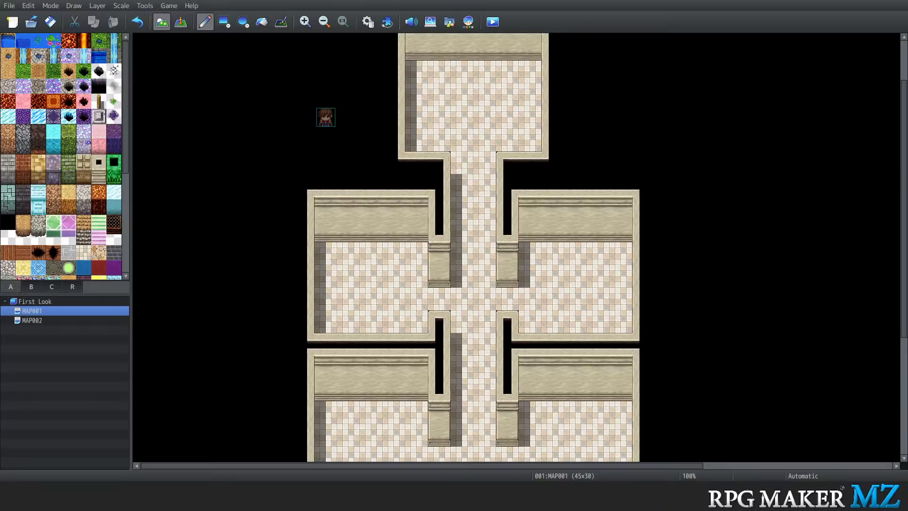
scroll(288, 274, "down", 4)
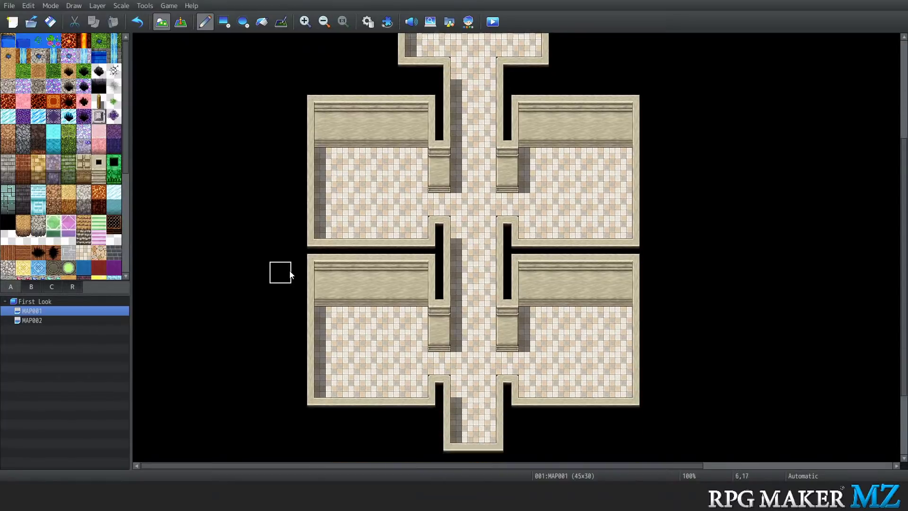
scroll(288, 273, "up", 3)
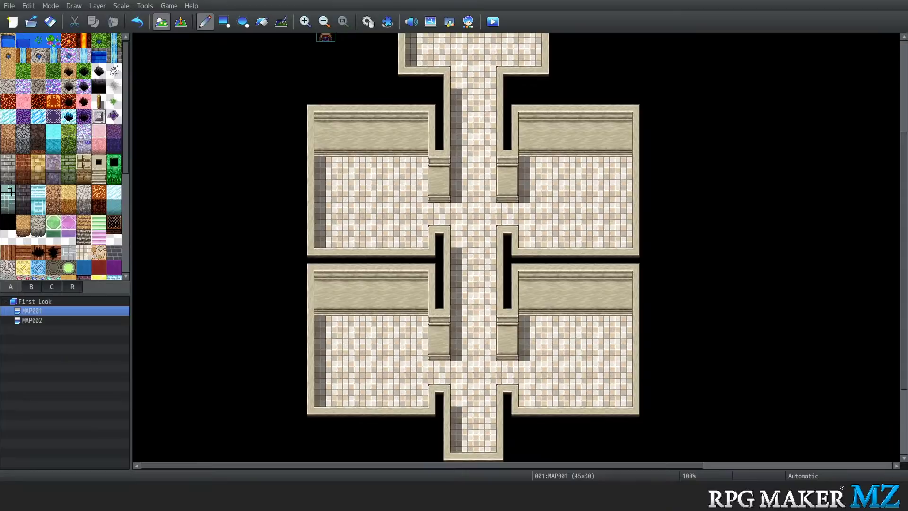
scroll(279, 255, "down", 1)
scroll(278, 263, "up", 2)
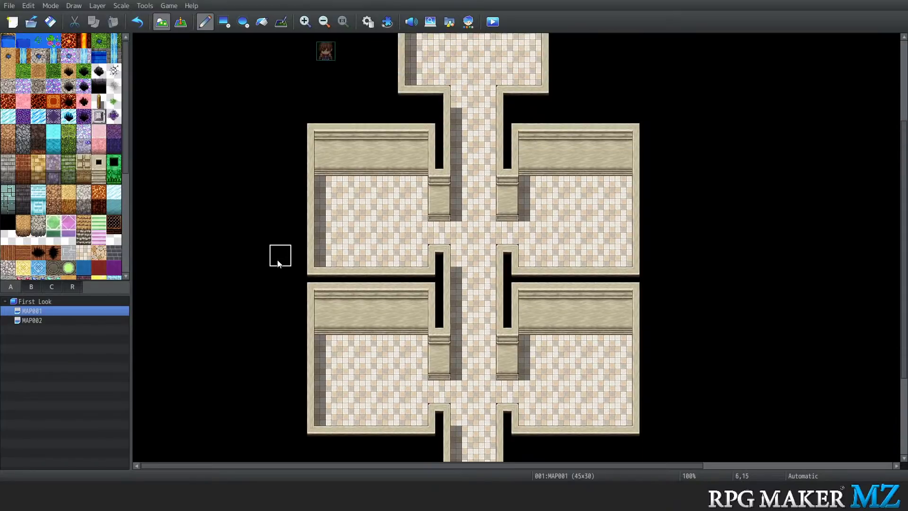
scroll(278, 263, "up", 2)
scroll(280, 263, "down", 2)
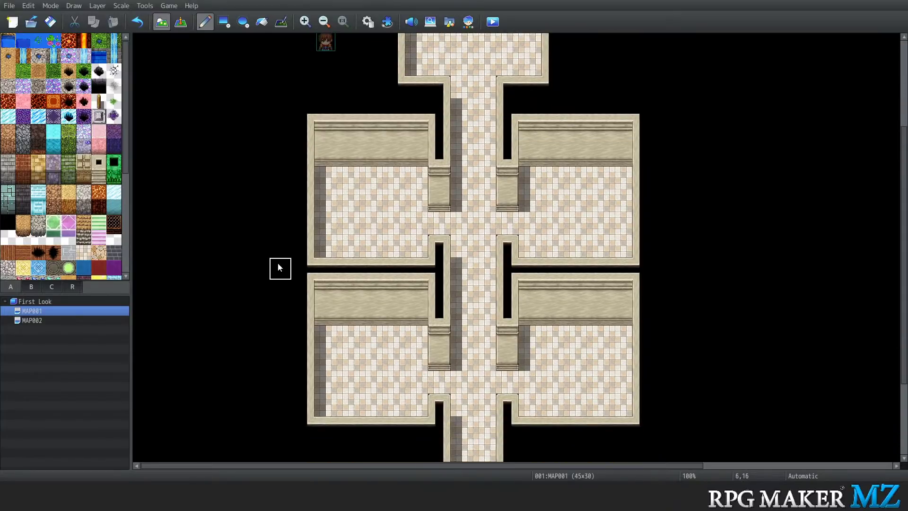
scroll(277, 267, "down", 1)
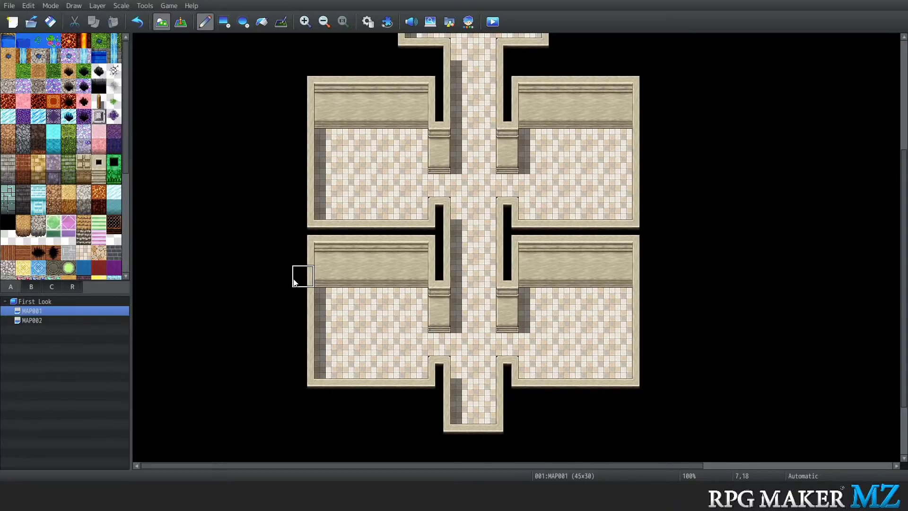
scroll(460, 303, "up", 1)
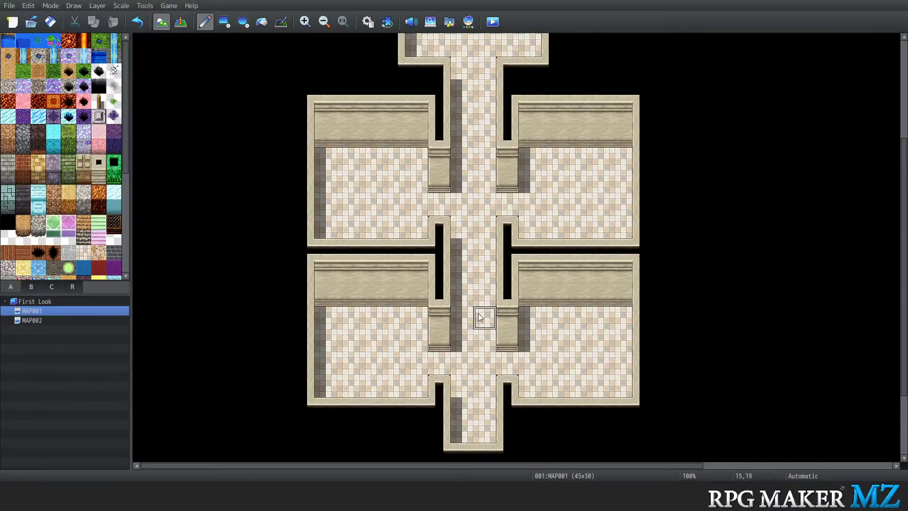
scroll(574, 270, "down", 1)
scroll(436, 305, "up", 2)
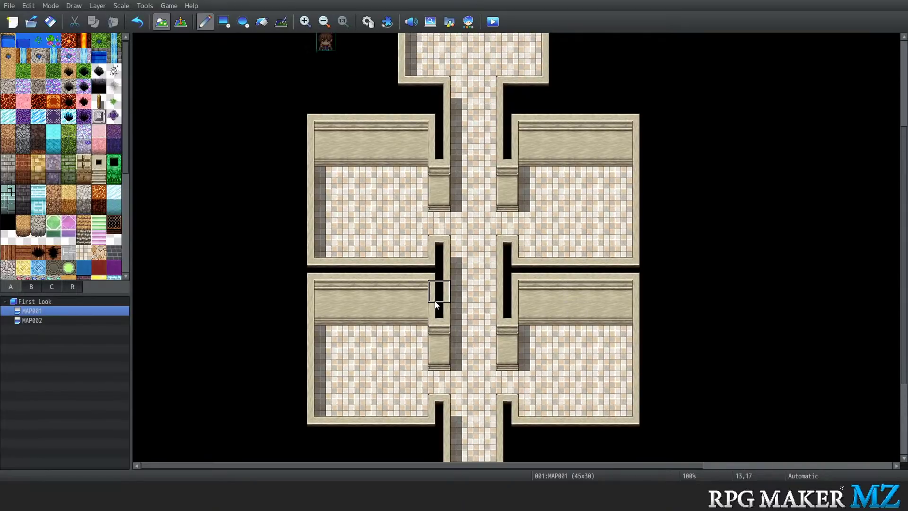
Place one Large Relief Floor Tile on the floor of each of the four side rooms along the central corridor
scroll(435, 302, "up", 6)
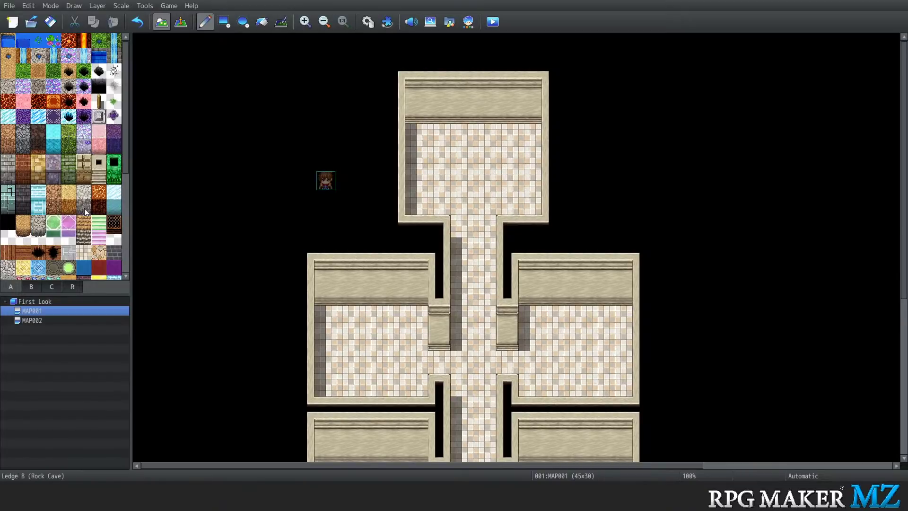
scroll(84, 205, "down", 5)
scroll(83, 203, "down", 2)
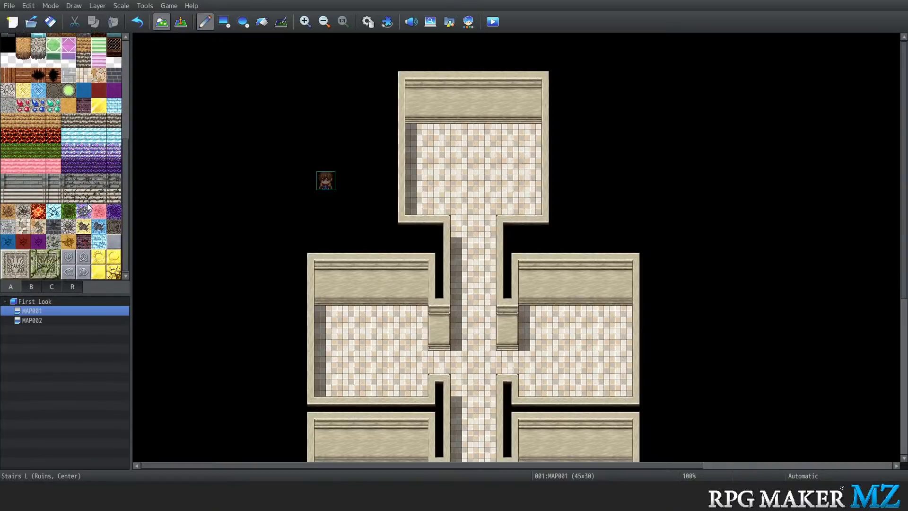
left_click(14, 271)
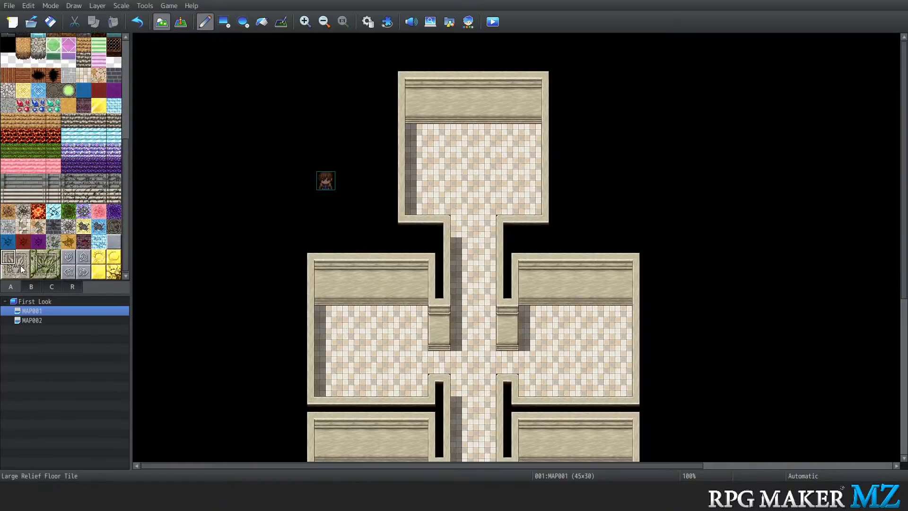
left_click(356, 345)
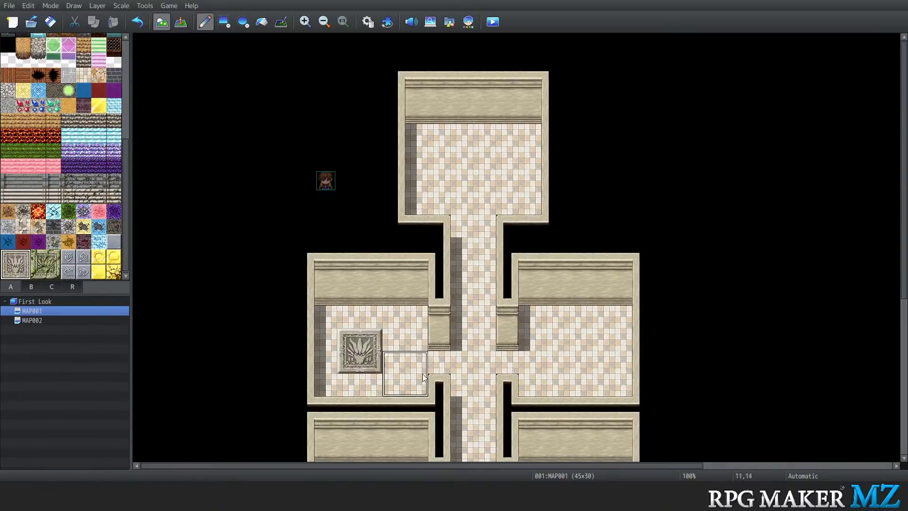
left_click(579, 349)
scroll(579, 353, "down", 1)
scroll(576, 341, "down", 3)
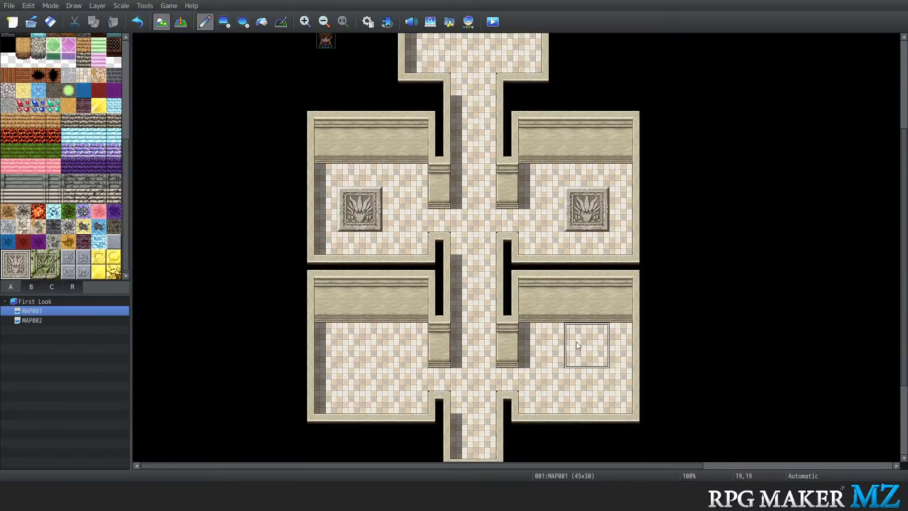
left_click(575, 319)
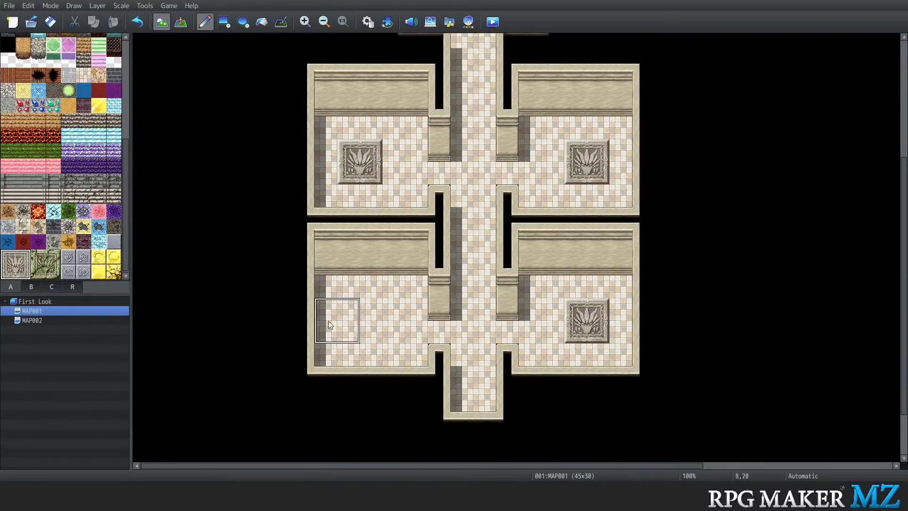
left_click(351, 312)
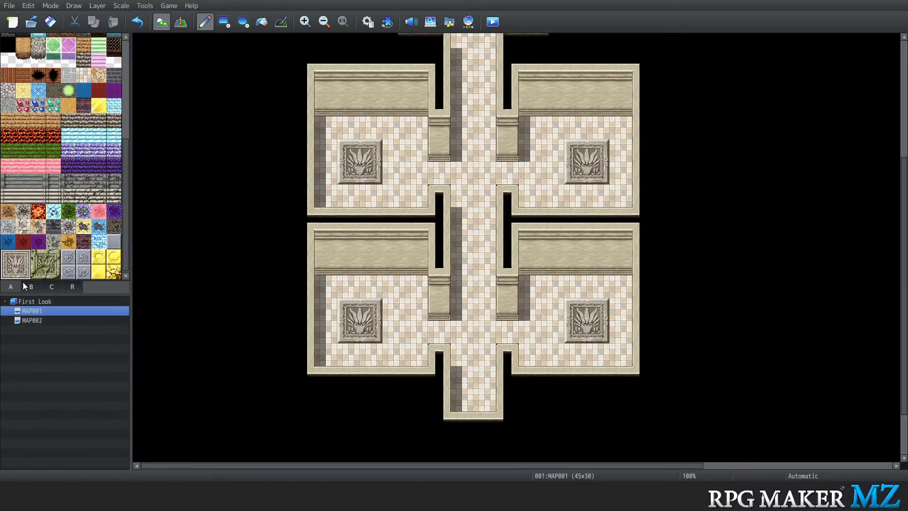
Look through tilesets A, B and C for stairs, statues, pillars and other decorations for the fort
scroll(111, 231, "up", 1)
scroll(95, 237, "up", 8)
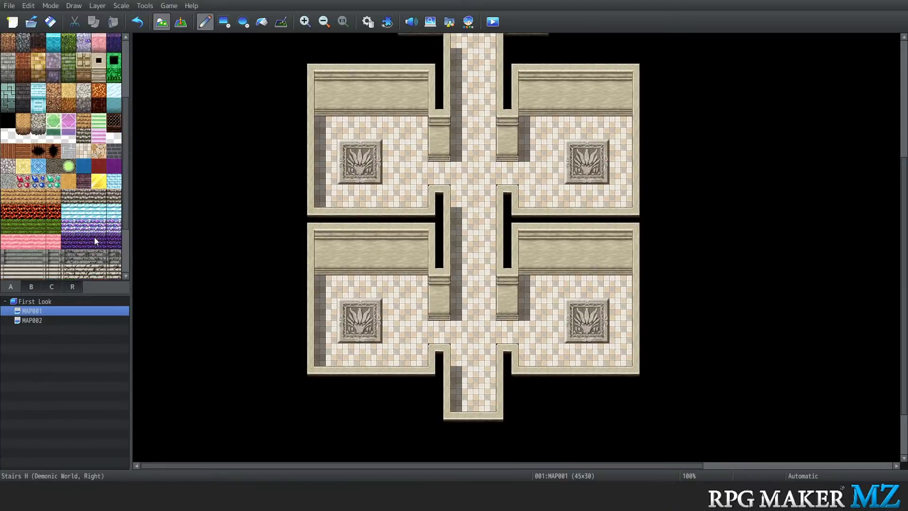
scroll(96, 241, "down", 8)
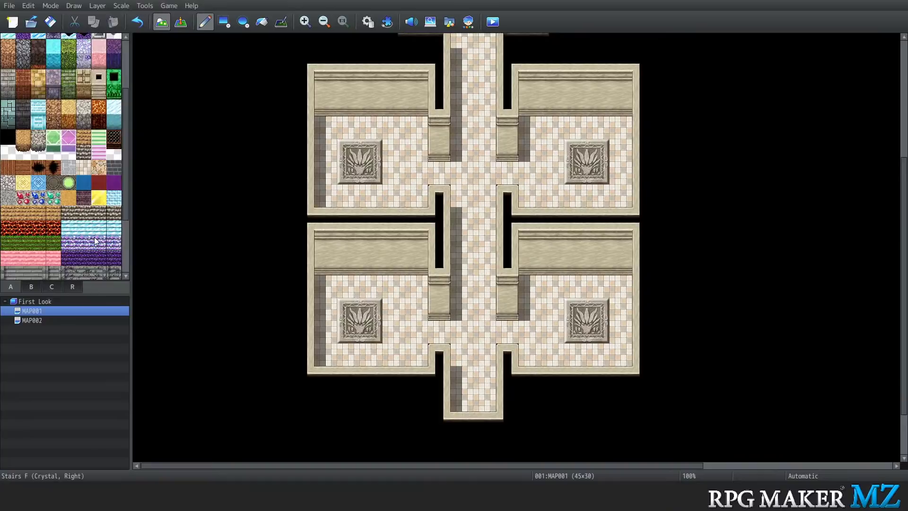
left_click(32, 283)
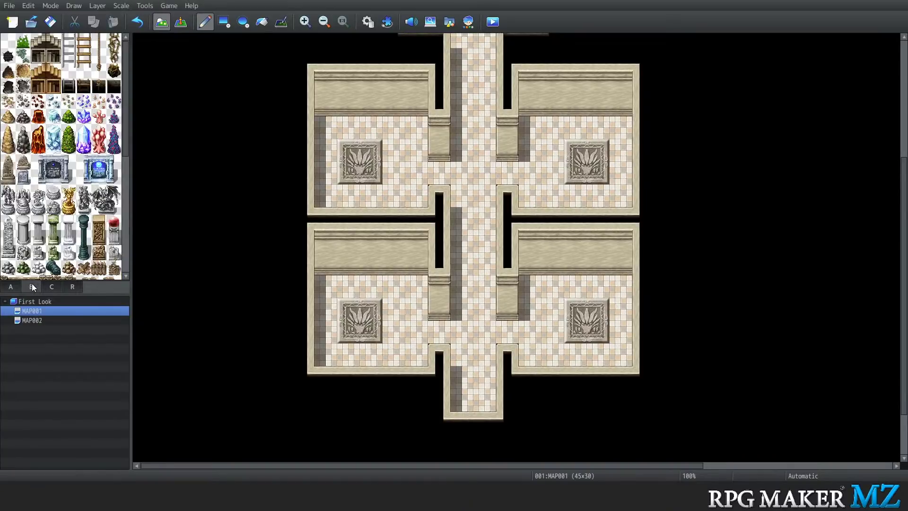
scroll(70, 212, "down", 4)
scroll(71, 212, "down", 4)
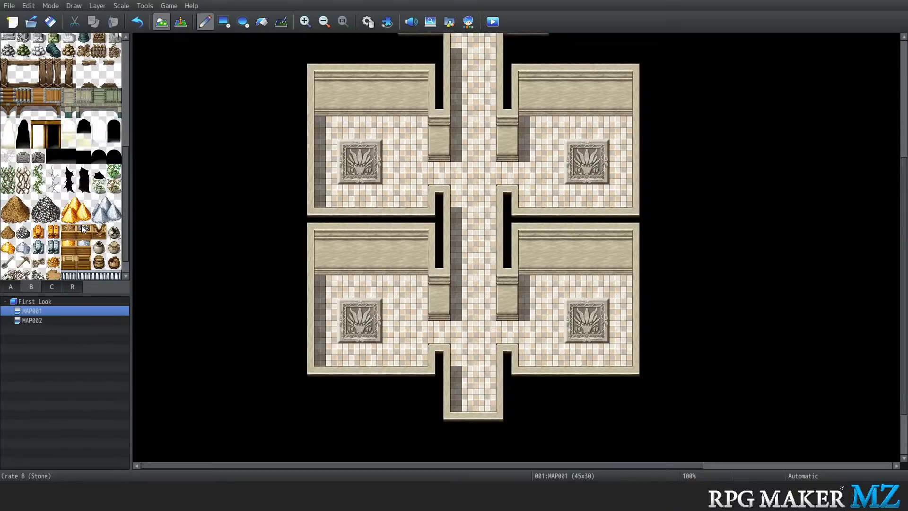
scroll(80, 224, "up", 5)
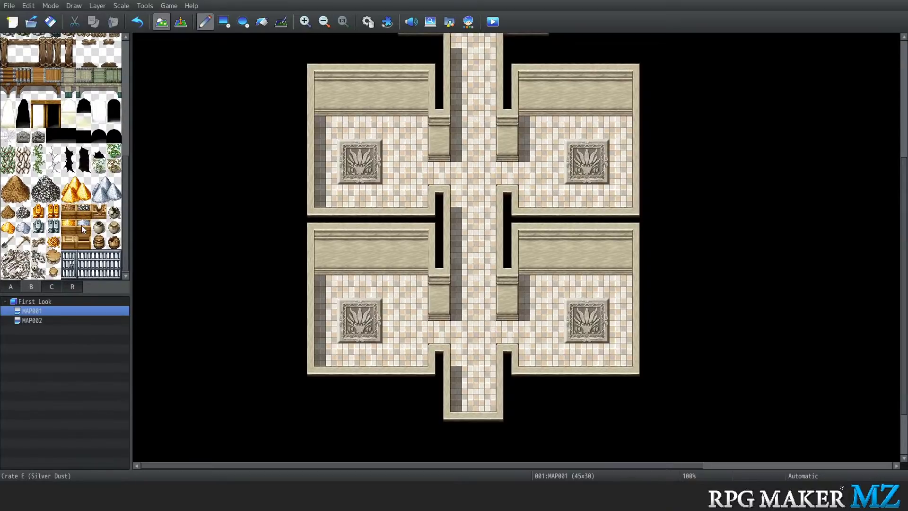
left_click(10, 287)
scroll(80, 146, "down", 5)
scroll(74, 150, "up", 3)
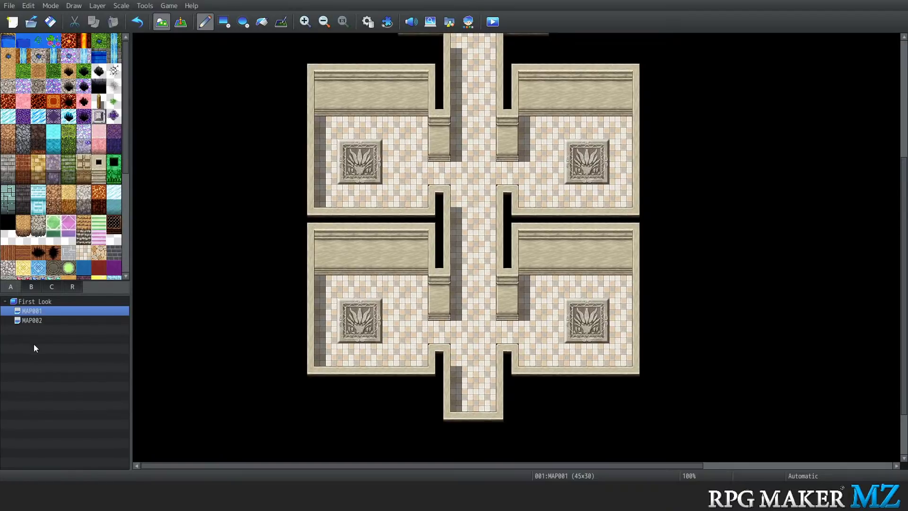
left_click(35, 283)
left_click(13, 290)
left_click(31, 286)
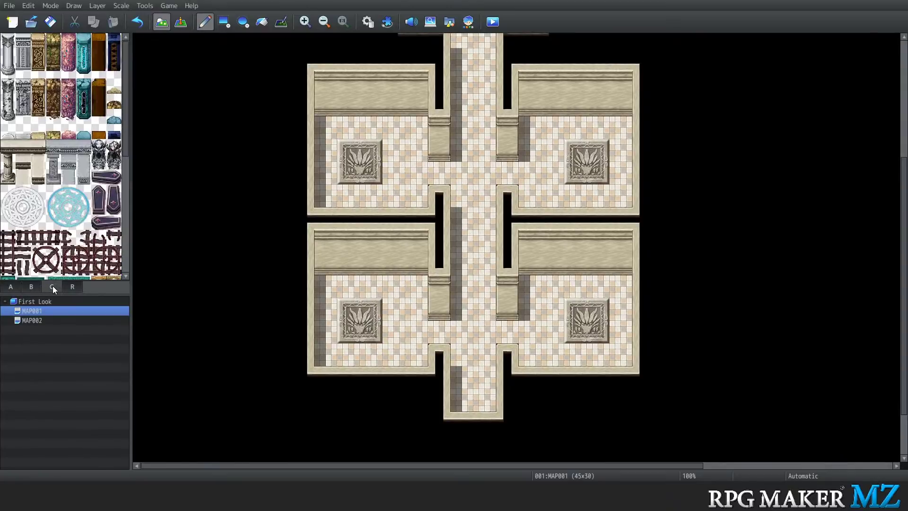
left_click(75, 287)
left_click(32, 286)
left_click(51, 287)
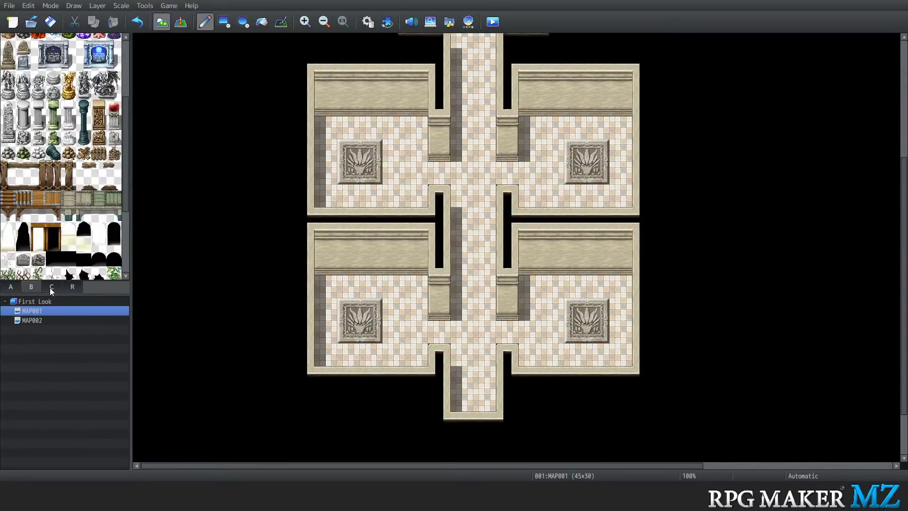
left_click(33, 286)
left_click(51, 286)
scroll(61, 211, "down", 3)
scroll(61, 211, "up", 2)
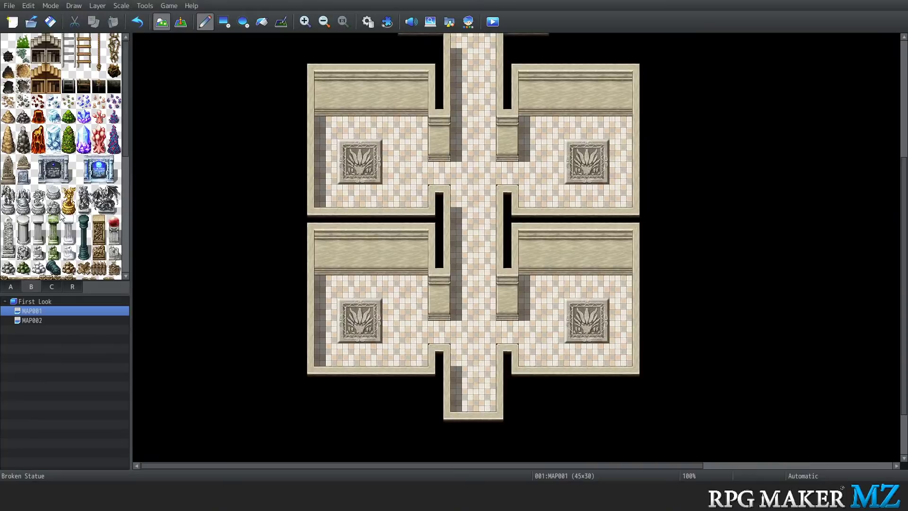
scroll(81, 215, "down", 3)
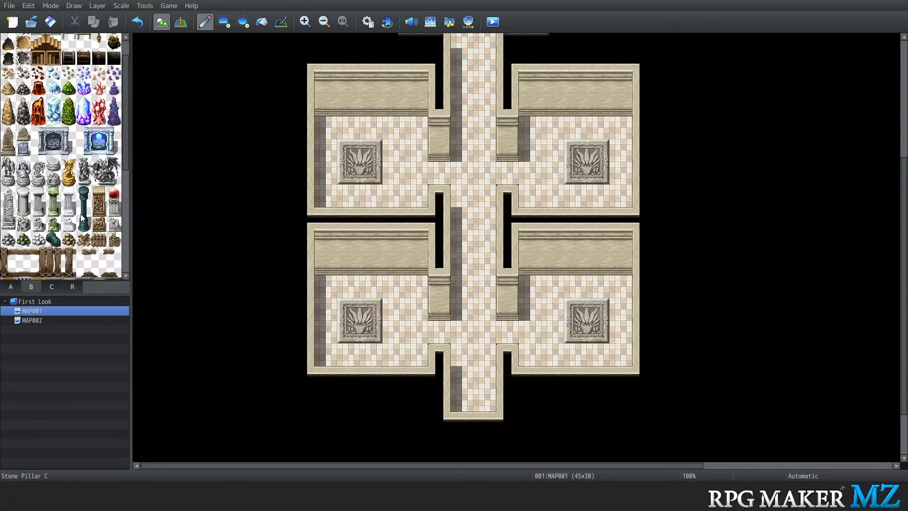
left_click(69, 133)
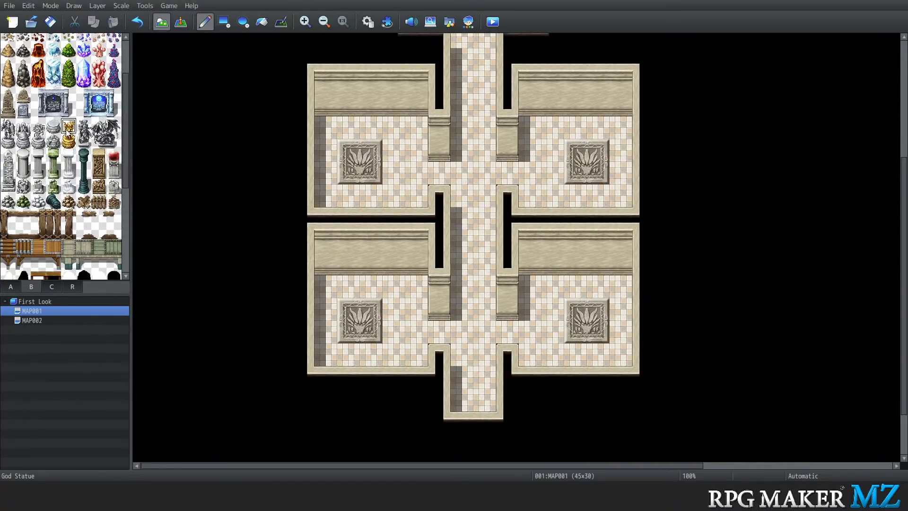
left_click(84, 133)
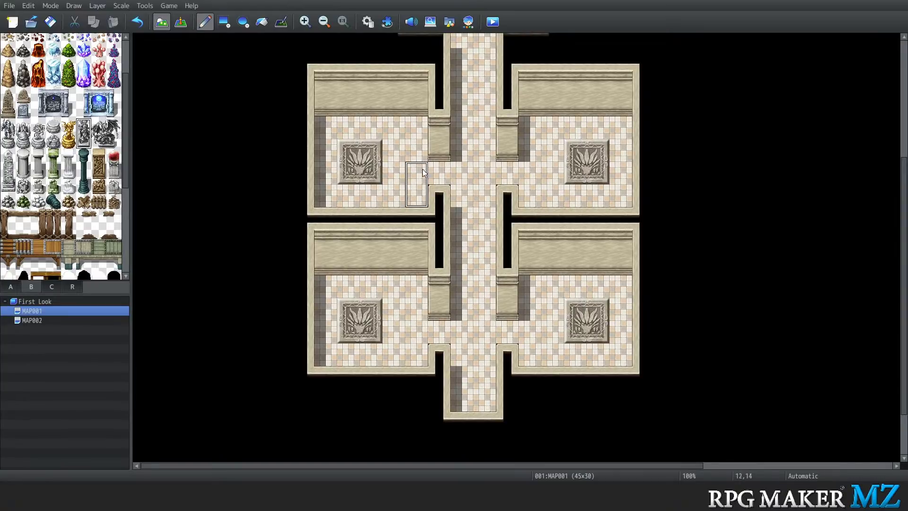
Try a 2-tile-wide strip of Stairs K (Stone) in the middle of the top room, and paint it back to floor
scroll(422, 171, "up", 2)
scroll(420, 180, "up", 2)
scroll(439, 144, "up", 5)
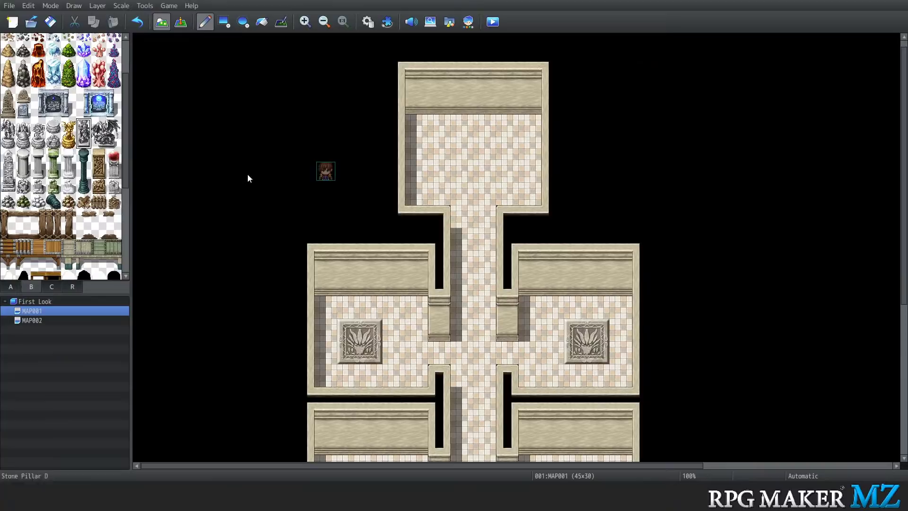
scroll(475, 120, "up", 1)
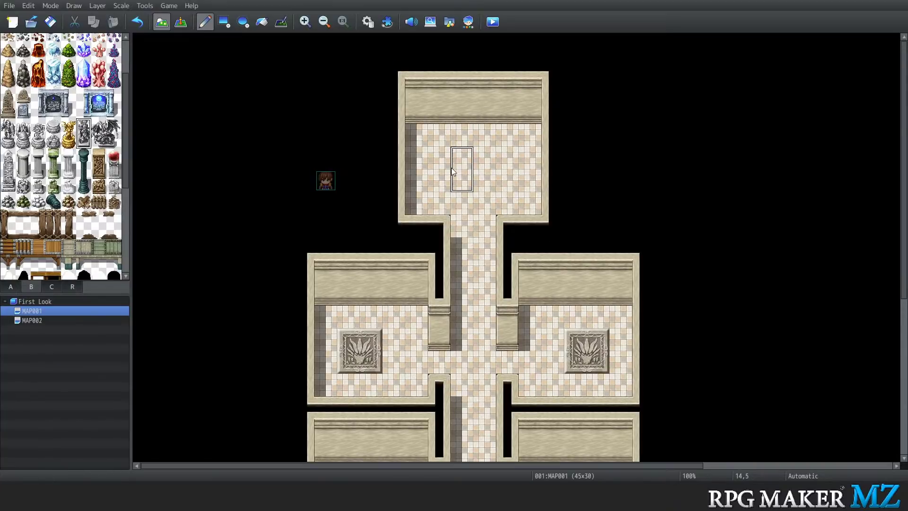
right_click(439, 129)
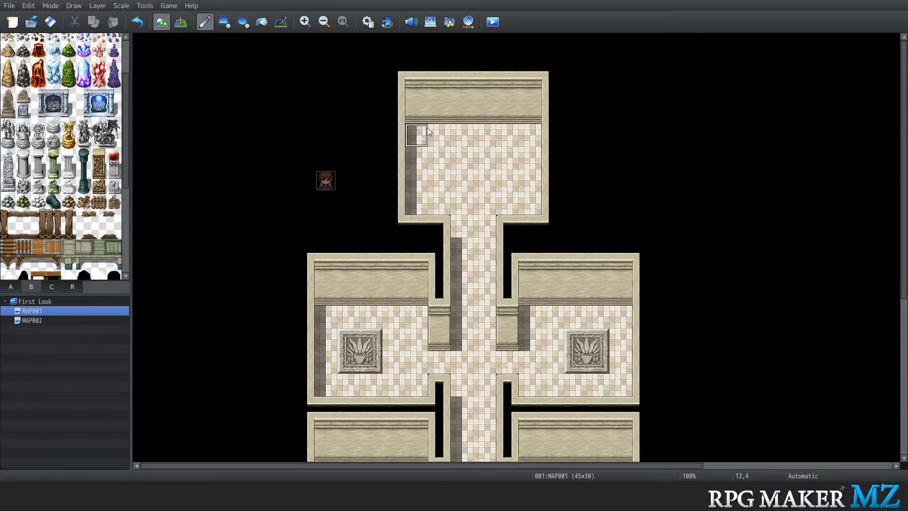
scroll(67, 220, "down", 5)
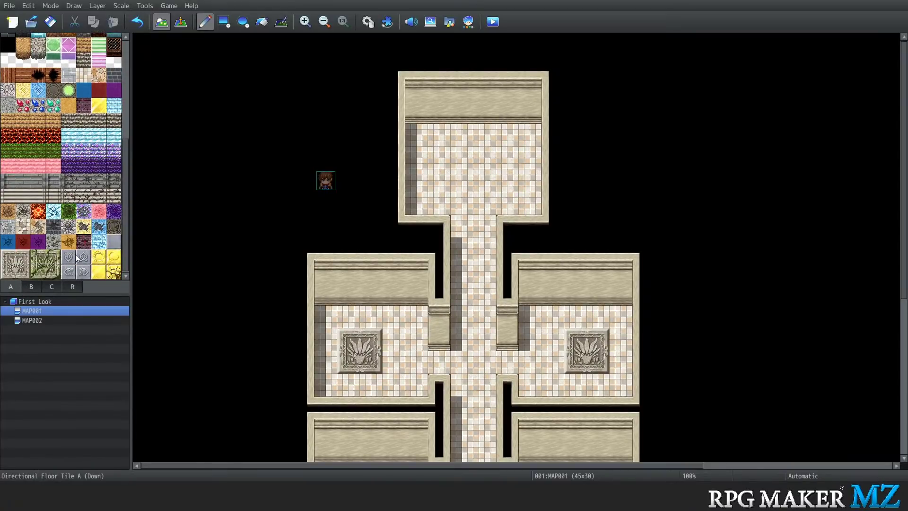
scroll(52, 222, "up", 1)
left_click(27, 216)
left_click_drag(29, 217, 42, 217)
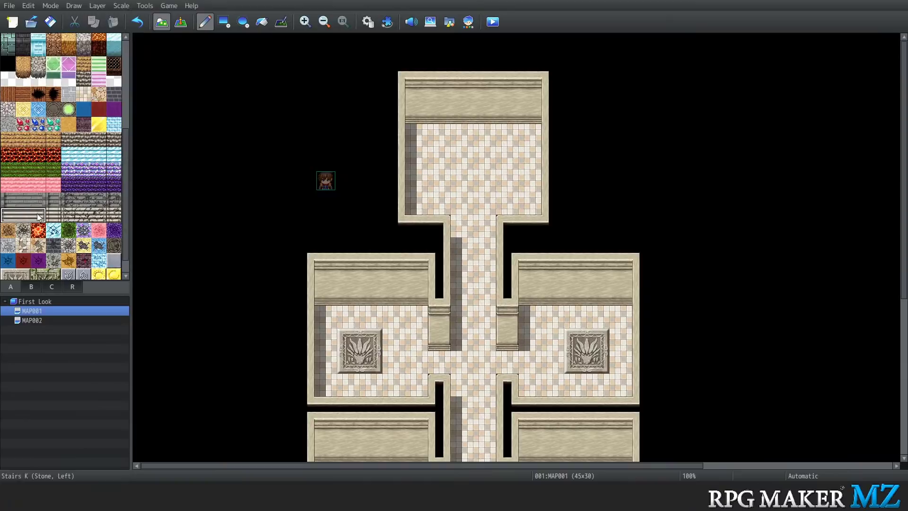
left_click(8, 216)
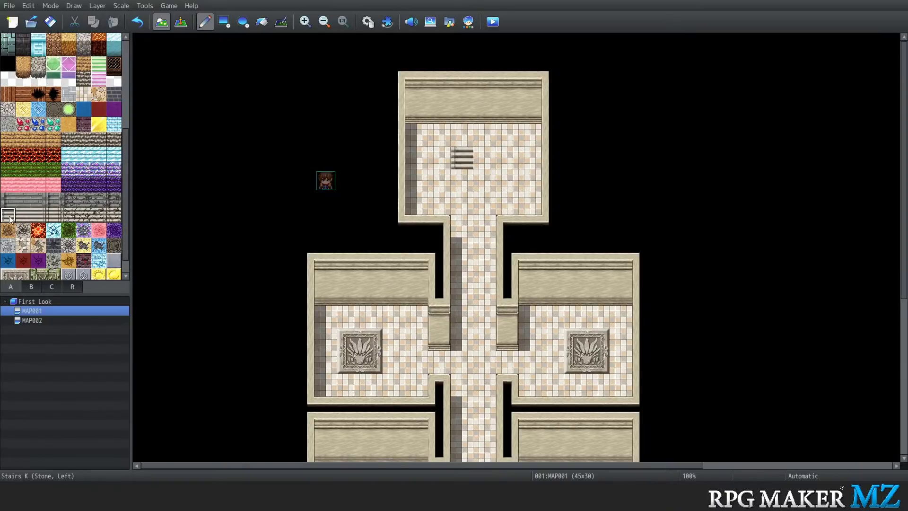
left_click(38, 215)
left_click_drag(471, 163, 485, 161)
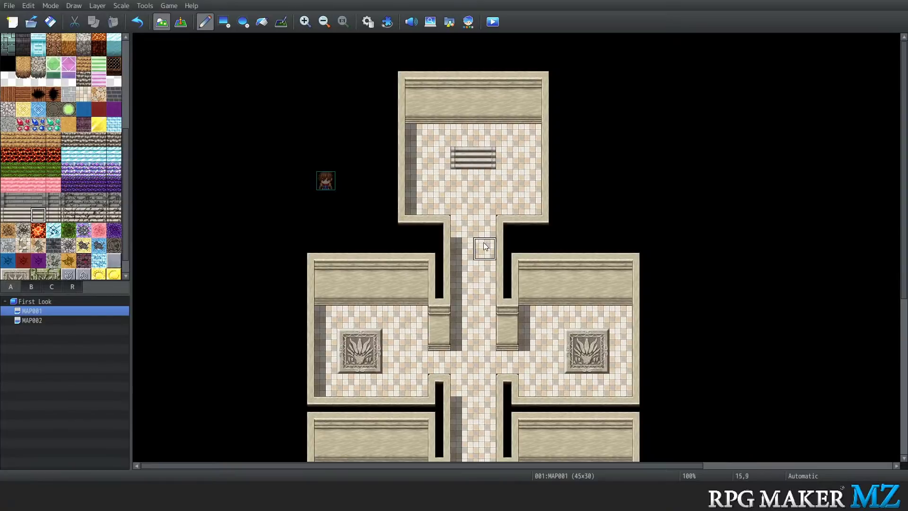
right_click(525, 155)
left_click_drag(485, 157, 463, 158)
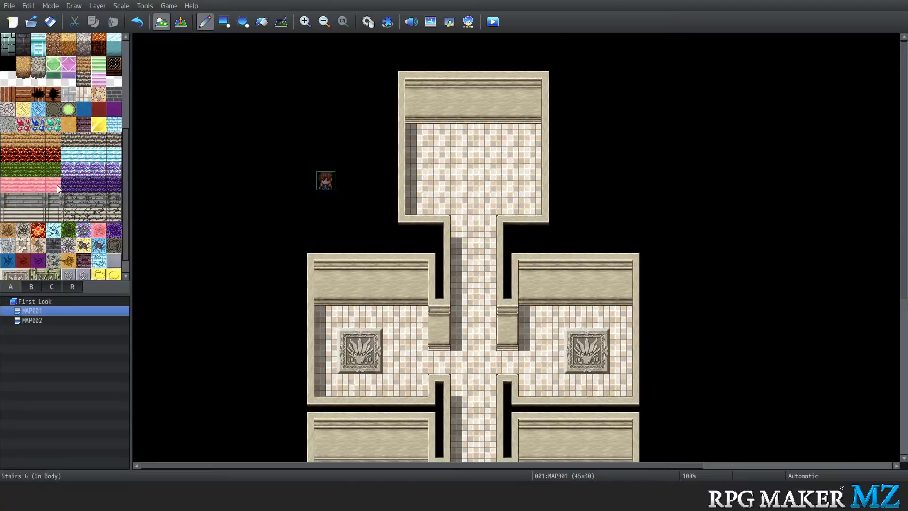
Paint a one-tile-high wall strip across the top room and copy the room's 8 by 4 tile upper section one tile north
scroll(57, 185, "up", 3)
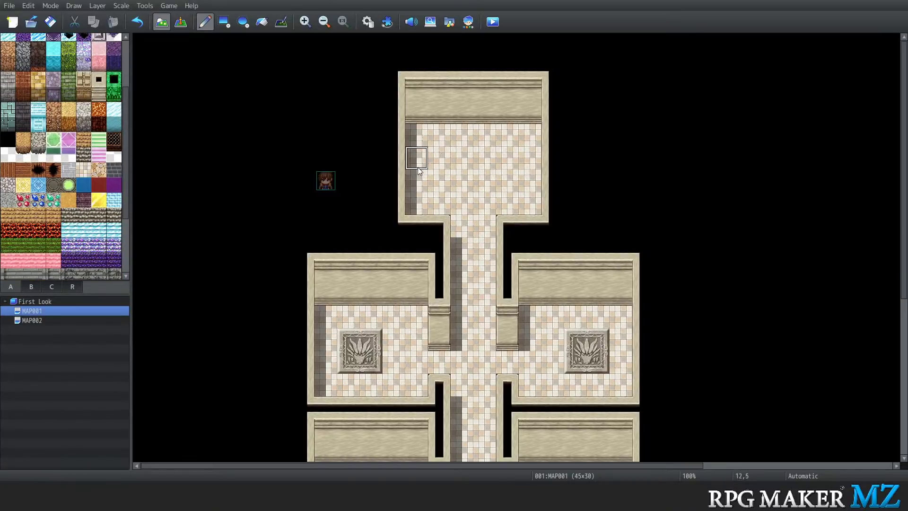
mouse_move(448, 166)
left_mouse_down()
mouse_move(539, 158)
mouse_move(461, 158)
left_mouse_up()
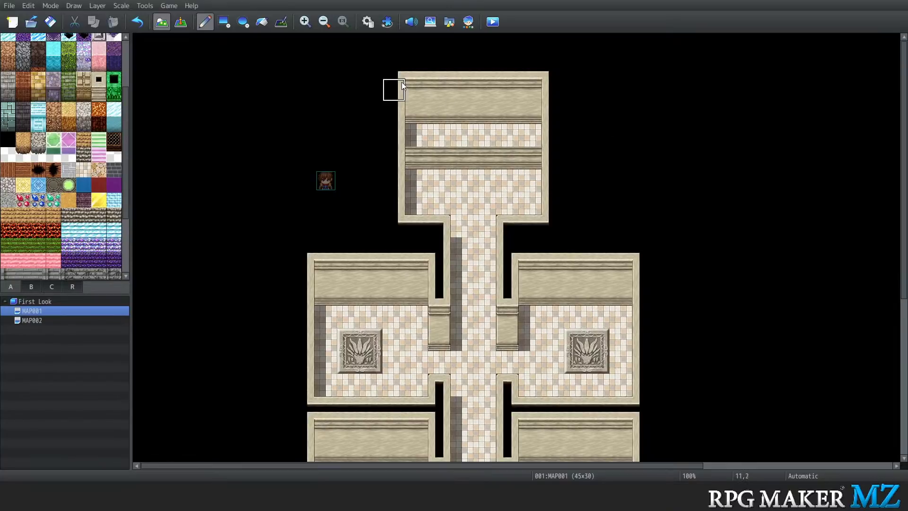
right_click_drag(409, 79, 548, 130)
left_click(543, 109)
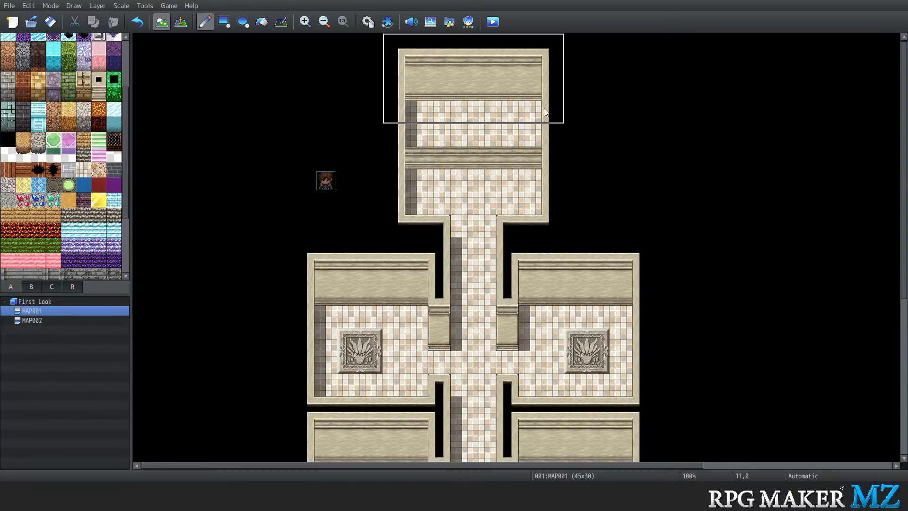
Place a two-tile-wide flight of light stone stairs on layer 2 in the middle of the top room's wall strip, and return to automatic layering
right_click(598, 162)
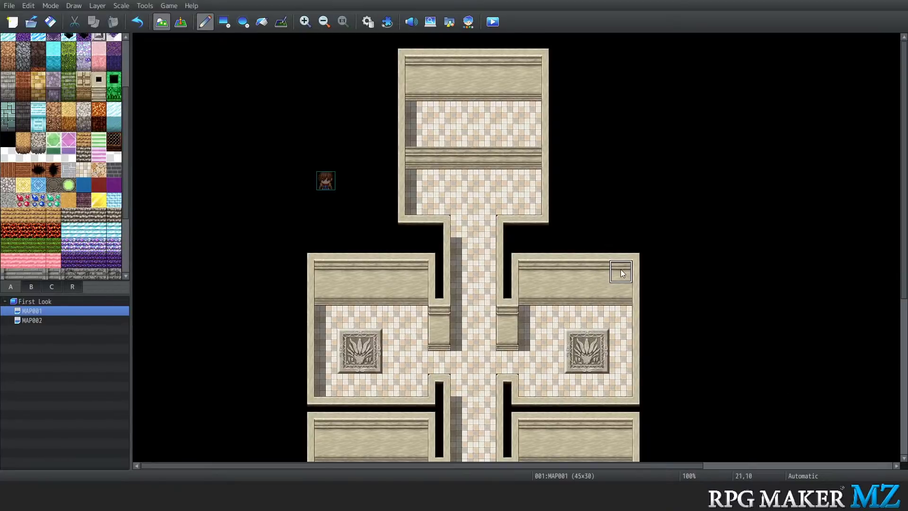
key("1")
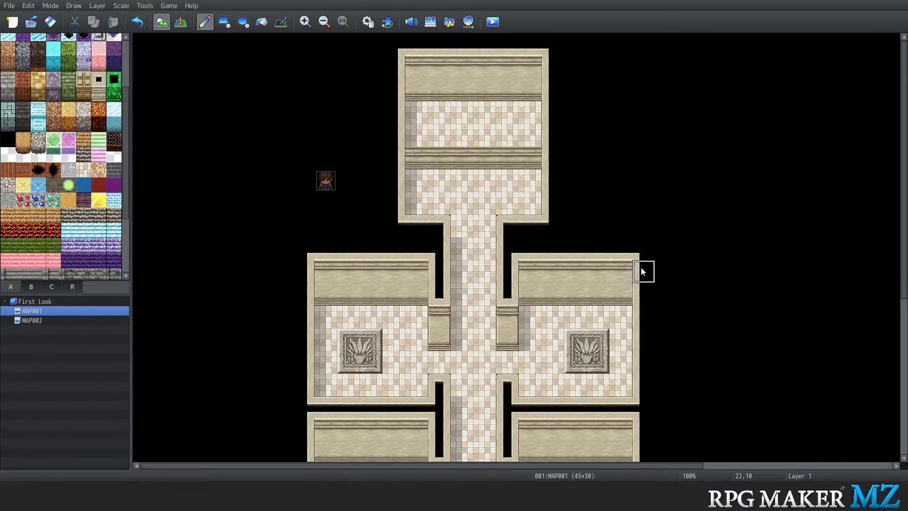
key("2")
scroll(27, 228, "down", 3)
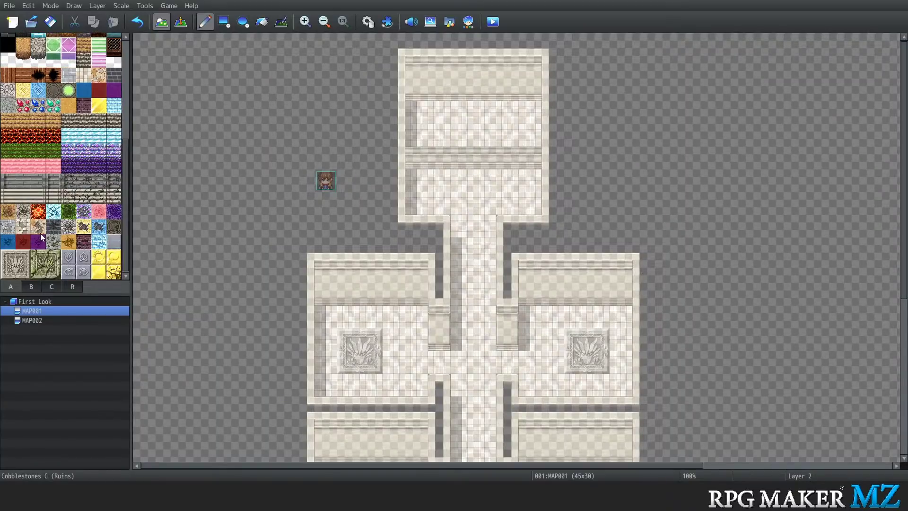
left_click(8, 196)
left_click(463, 164)
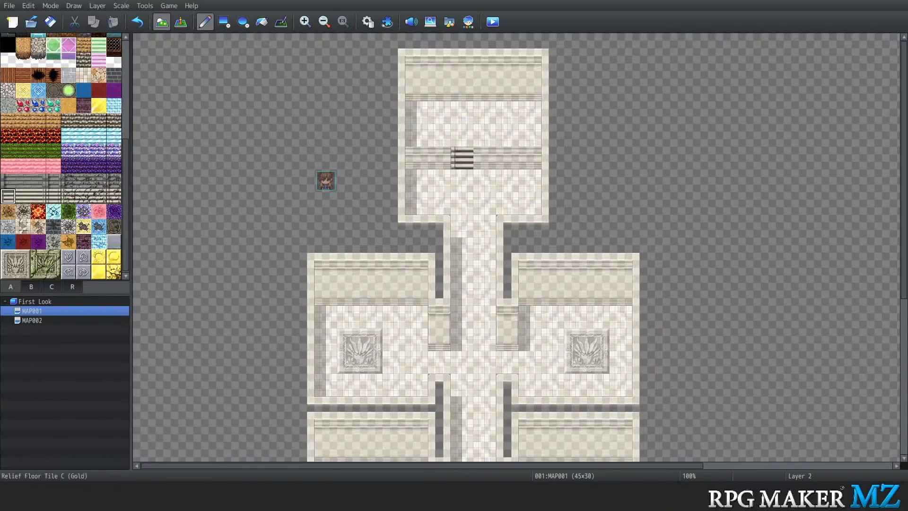
left_click(38, 196)
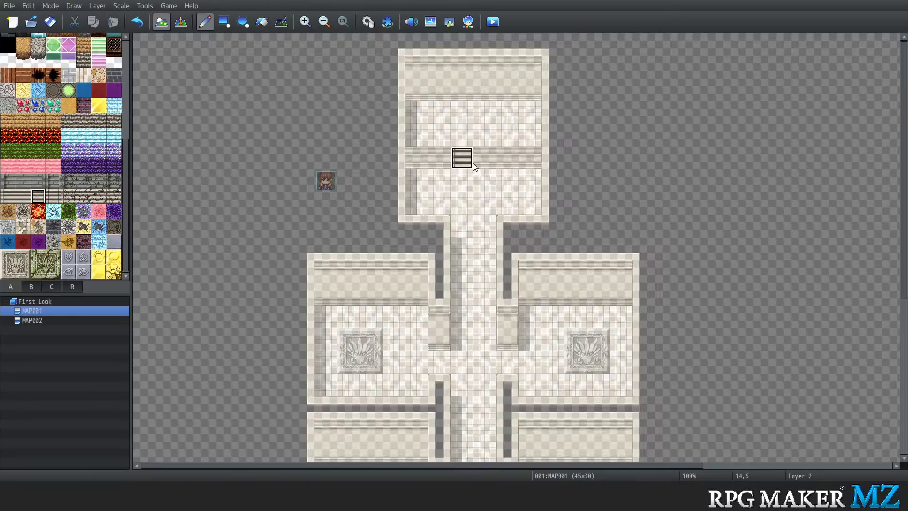
left_click(485, 159)
key("0")
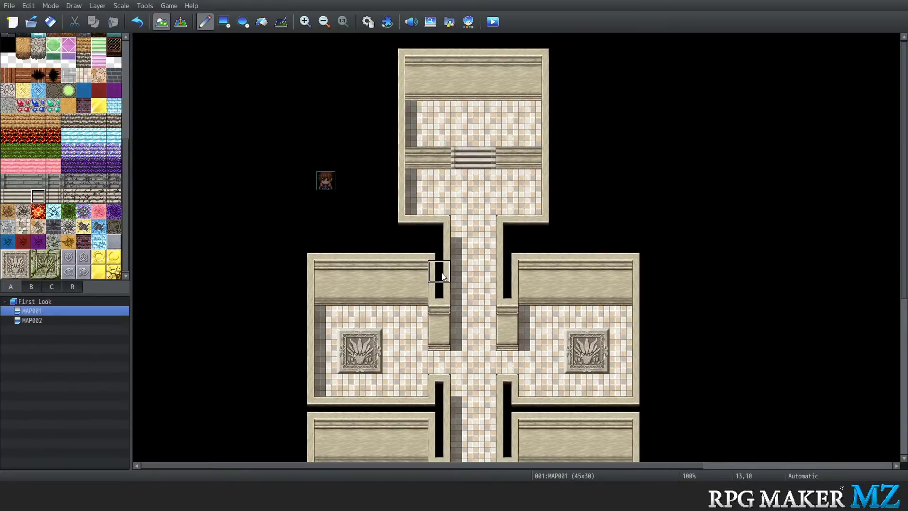
Try the mossy large relief floor tile beside the existing relief in the upper west side room, and undo it
left_click(47, 263)
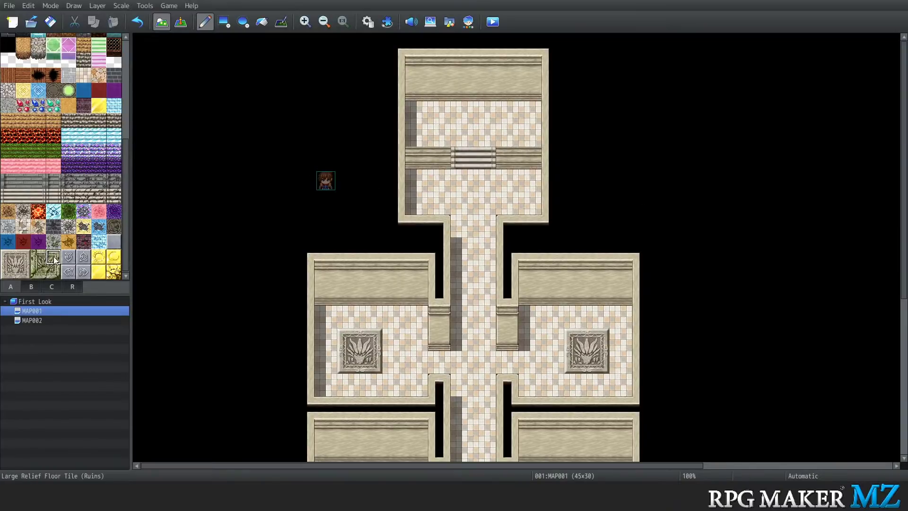
left_click_drag(44, 269, 43, 270)
left_click(402, 348)
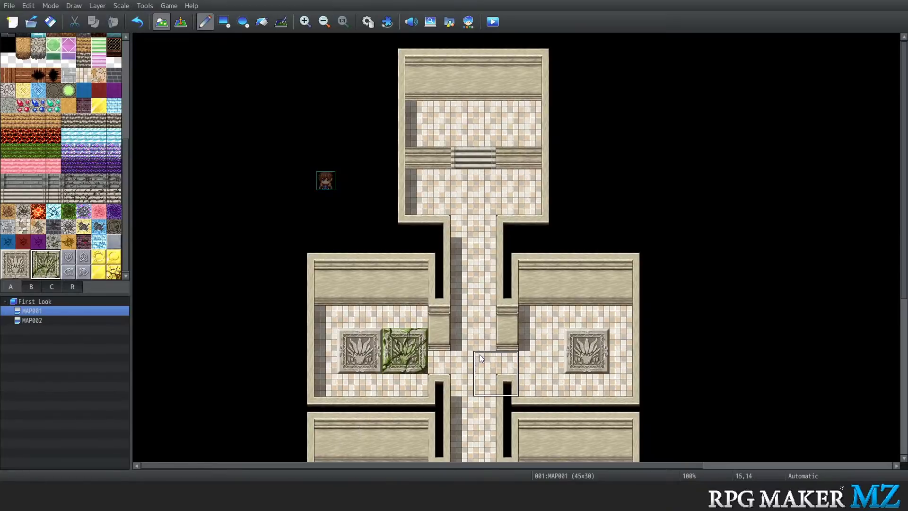
key("ctrl+z")
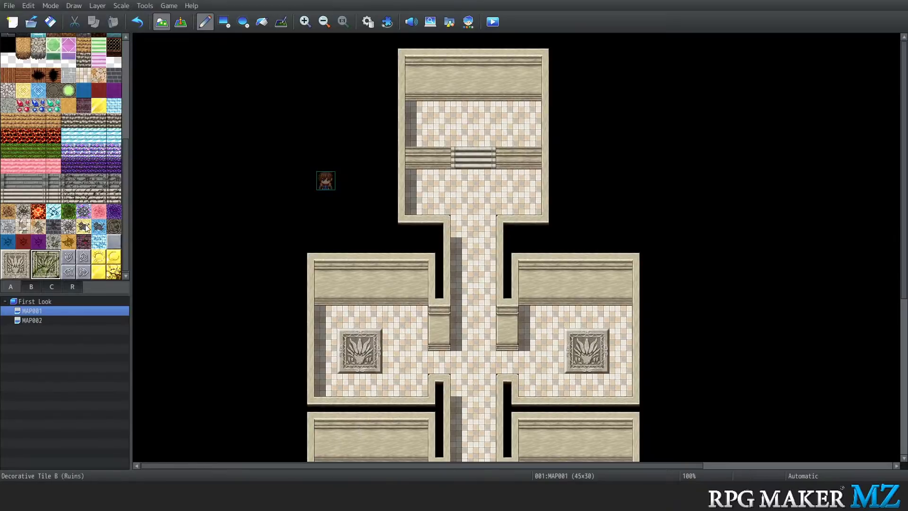
Try a Demon Statue on the top room's raised floor, just northwest of the stairs
scroll(70, 211, "up", 5)
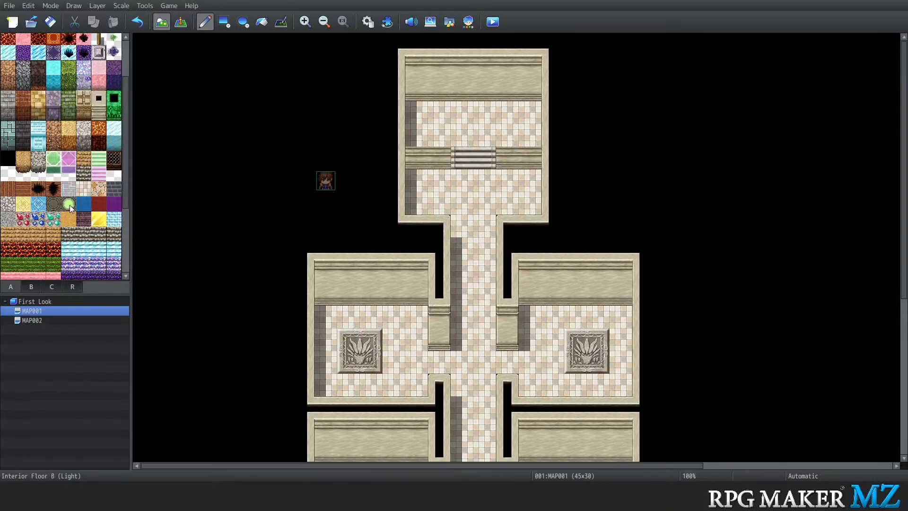
scroll(70, 208, "up", 3)
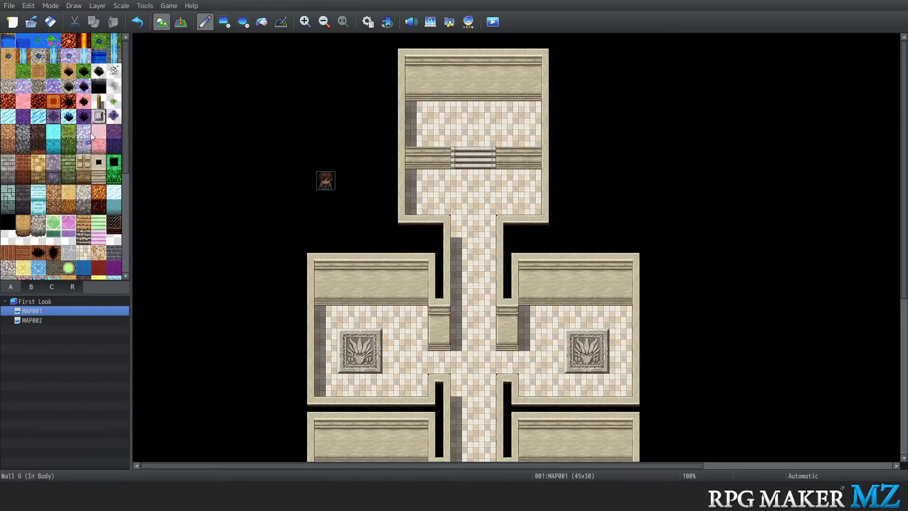
scroll(78, 198, "down", 5)
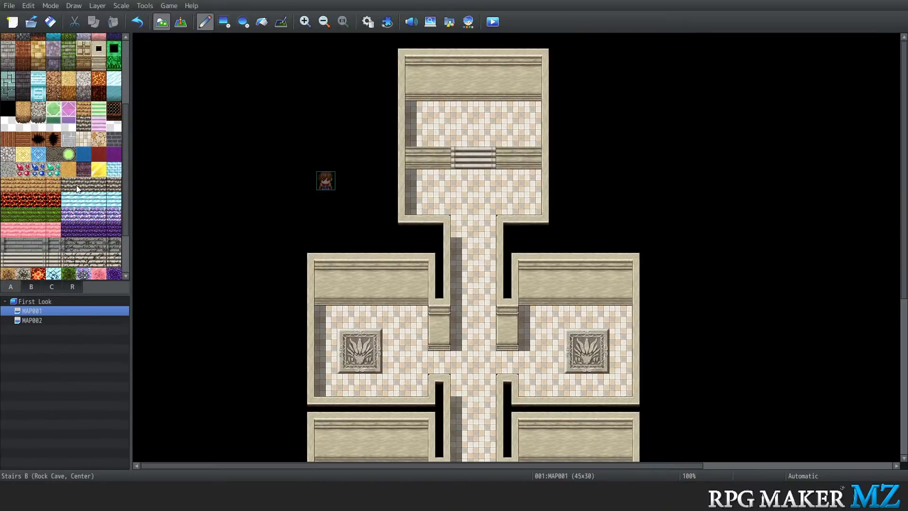
scroll(78, 189, "down", 3)
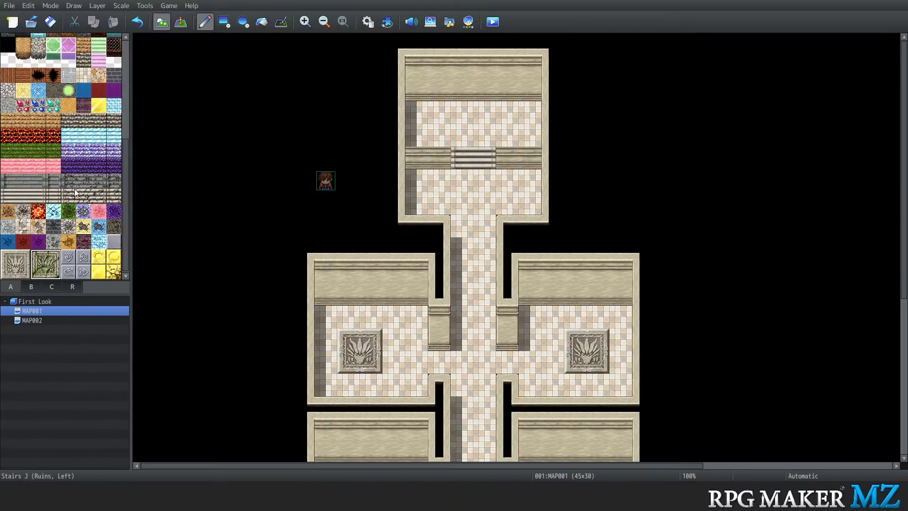
scroll(92, 222, "up", 8)
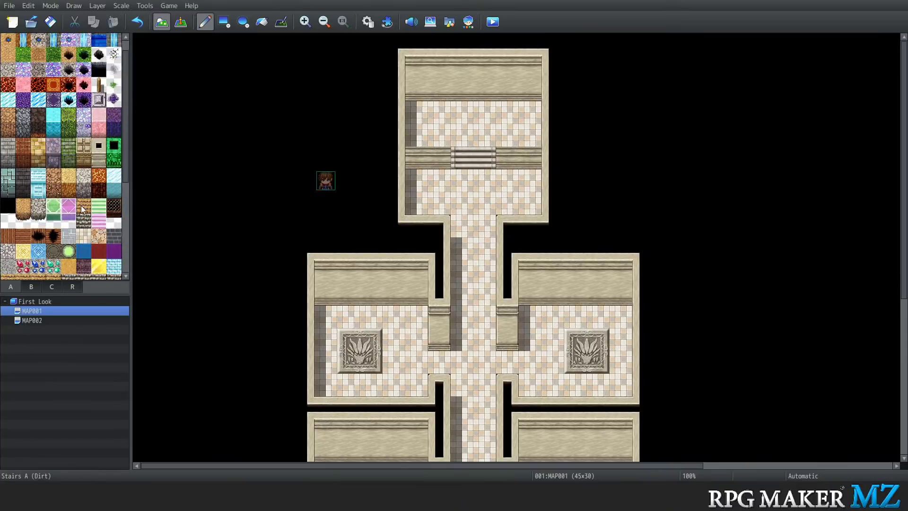
left_click(33, 286)
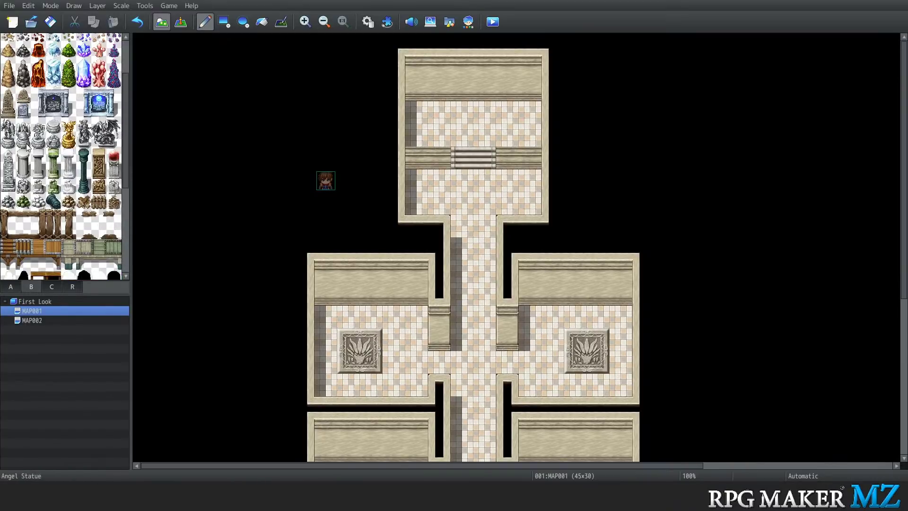
left_click_drag(83, 127, 83, 140)
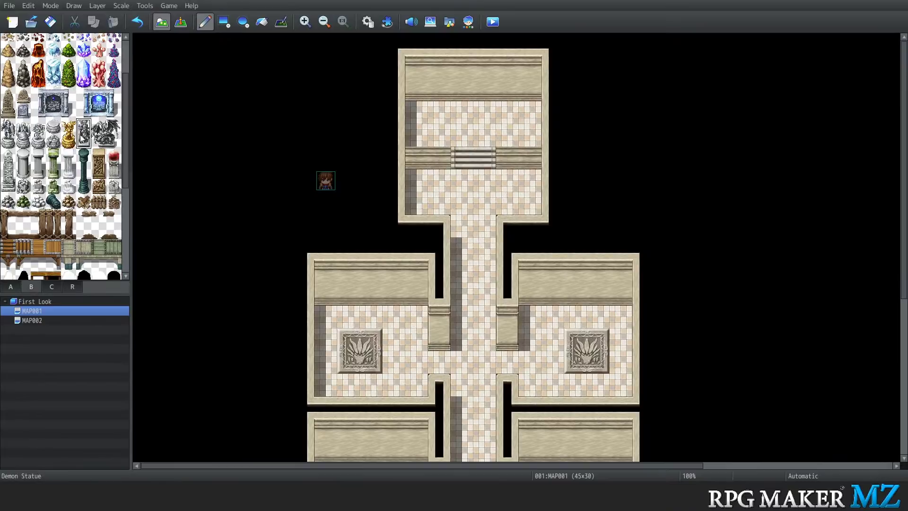
left_click(439, 111)
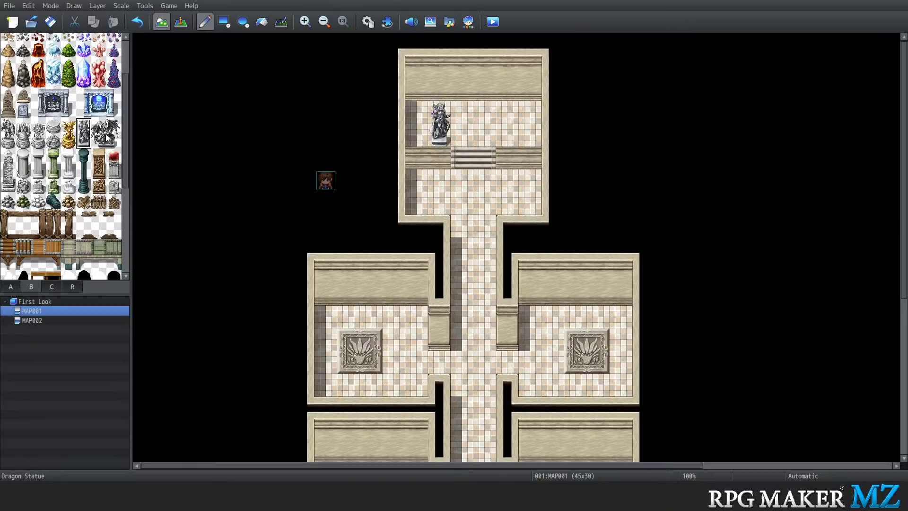
Place an Angel Statue on each side of the stairs on the top room's raised floor, replacing the Demon Statue
left_click_drag(23, 141, 24, 125)
left_click(439, 114)
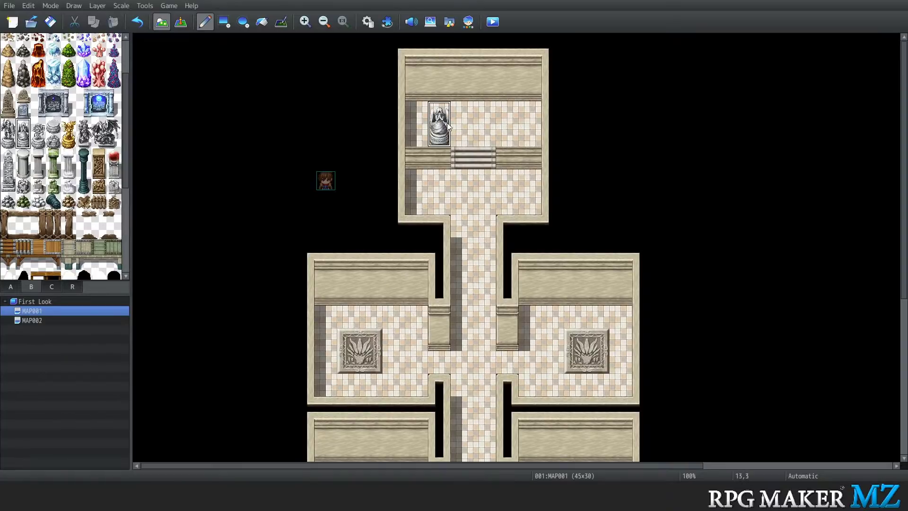
left_click(503, 122)
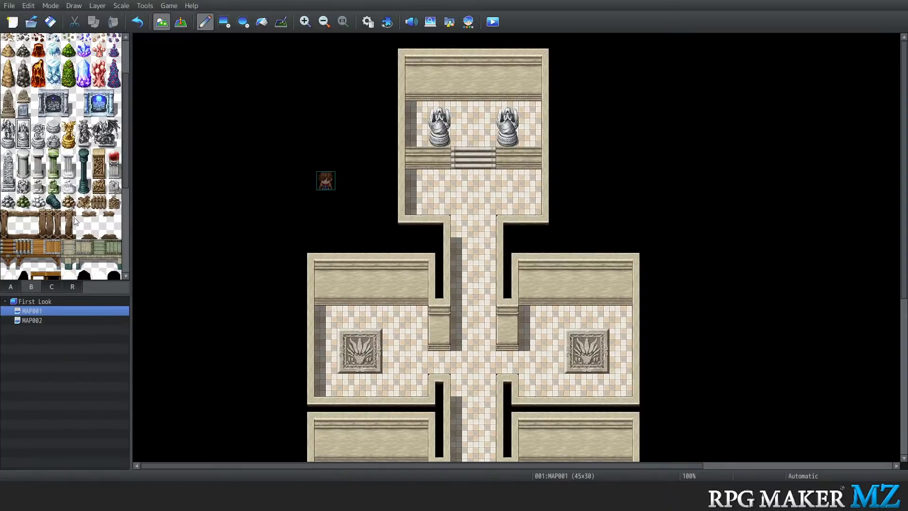
Look through tilesets B and C for pillars, gates, murals and other decorations for the top room
scroll(48, 276, "down", 2)
scroll(62, 211, "up", 5)
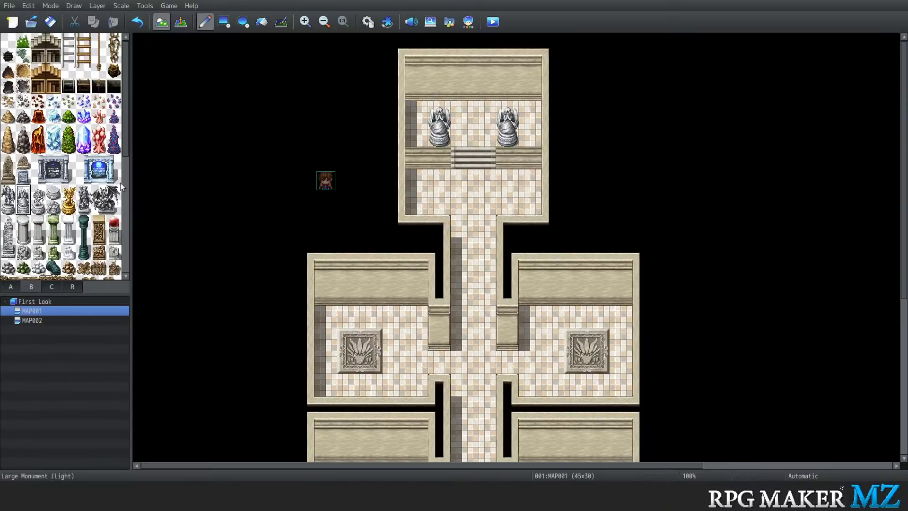
left_click(51, 287)
scroll(59, 214, "down", 5)
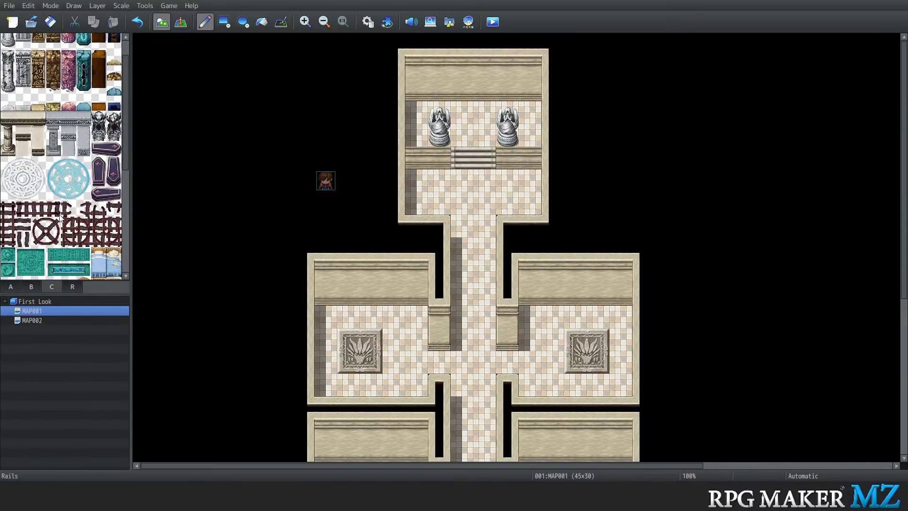
scroll(59, 214, "up", 5)
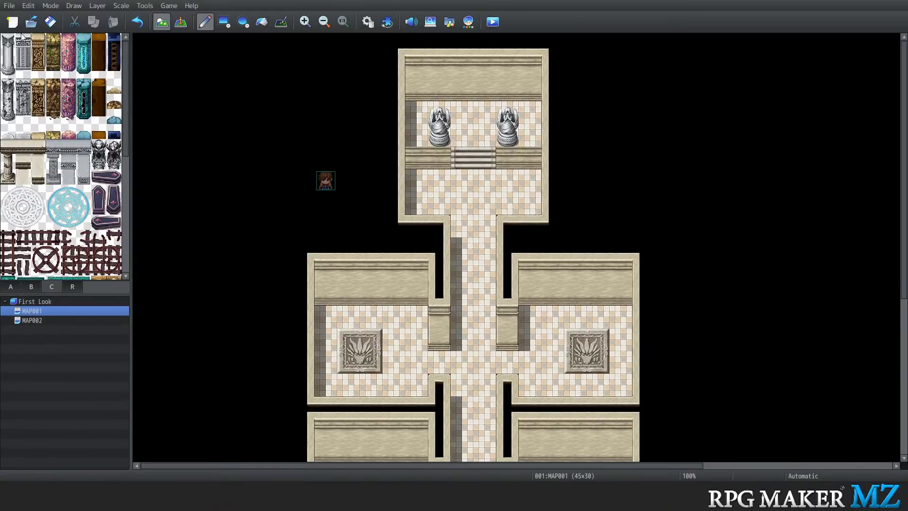
scroll(69, 223, "down", 2)
scroll(69, 220, "down", 3)
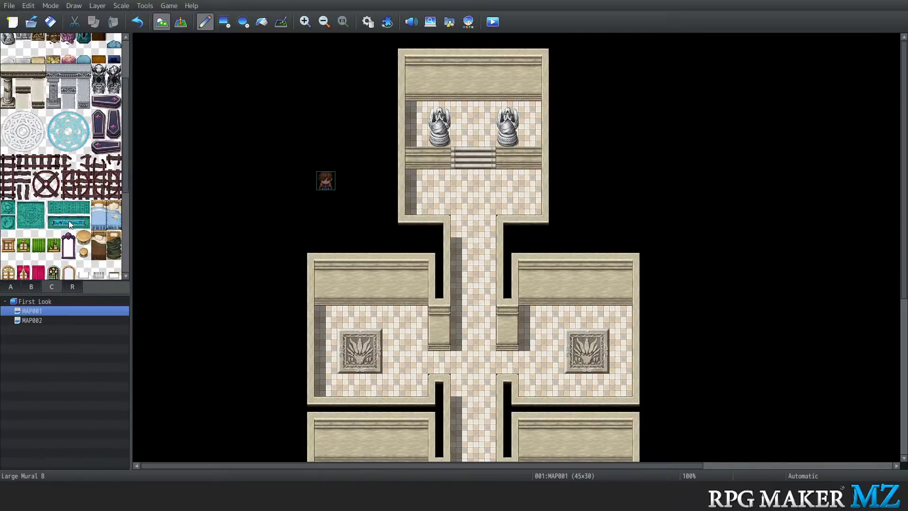
scroll(69, 221, "up", 5)
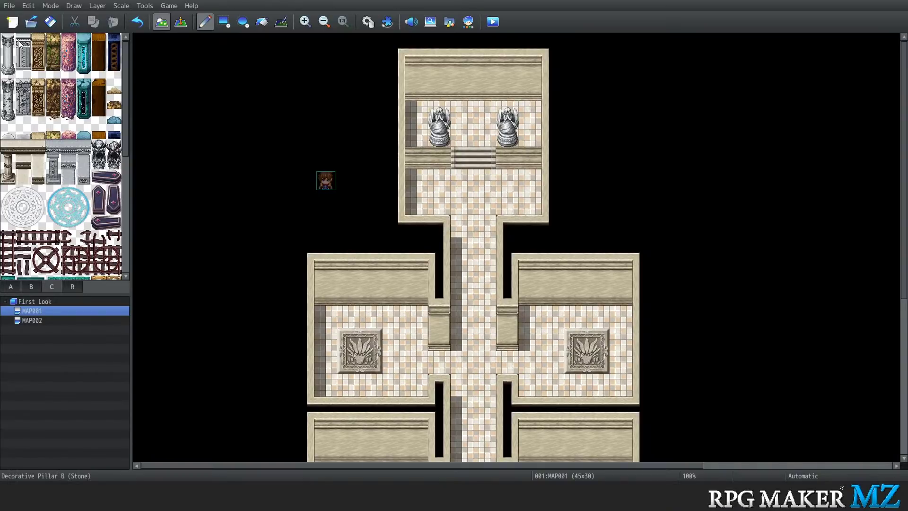
Place a three-tile-high Decorative Pillar A (Stone) against the back wall at each end of the top room
left_click_drag(9, 41, 10, 68)
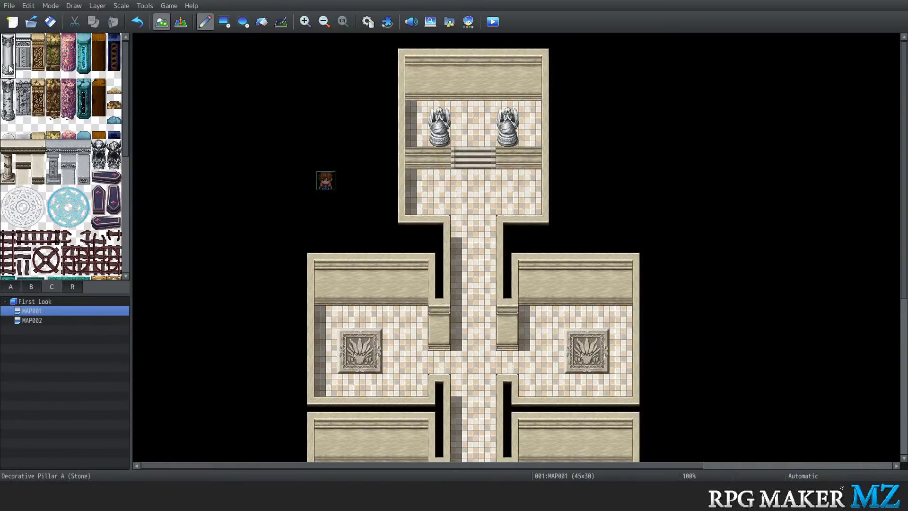
left_click(408, 147)
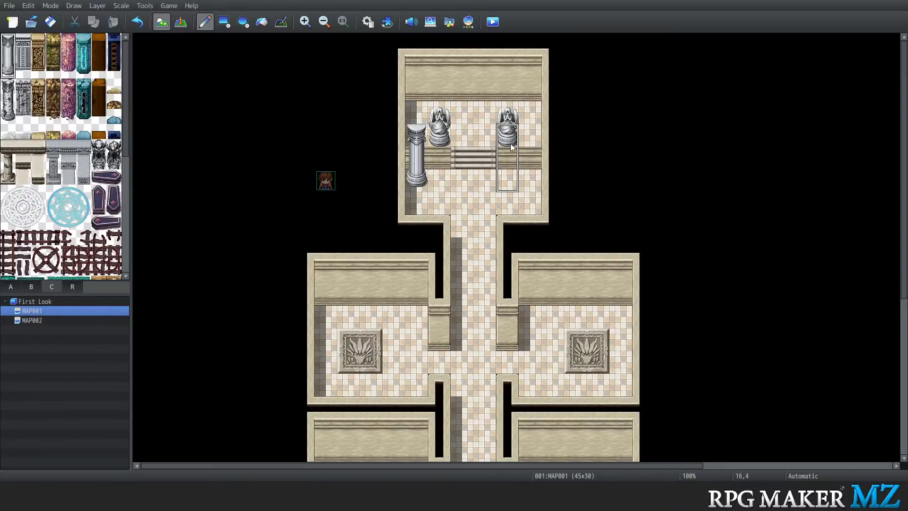
key("ctrl+z")
left_click(425, 75)
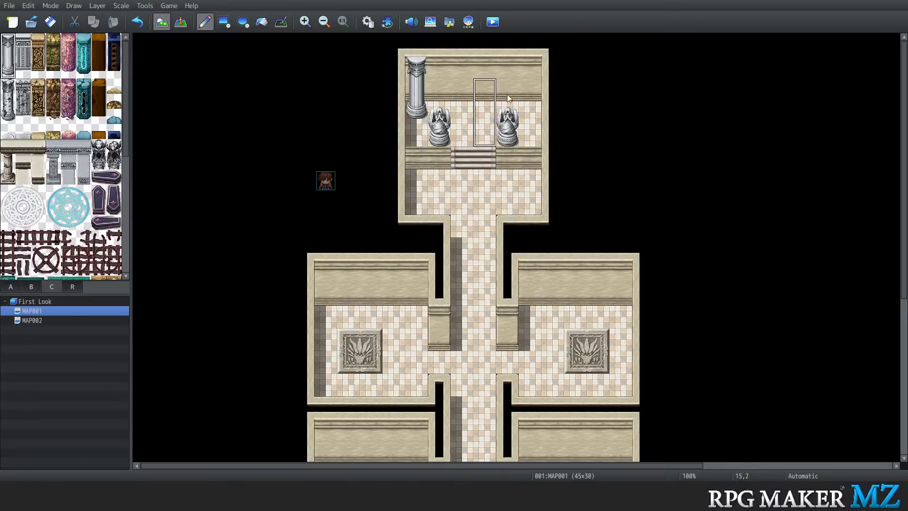
left_click(538, 77)
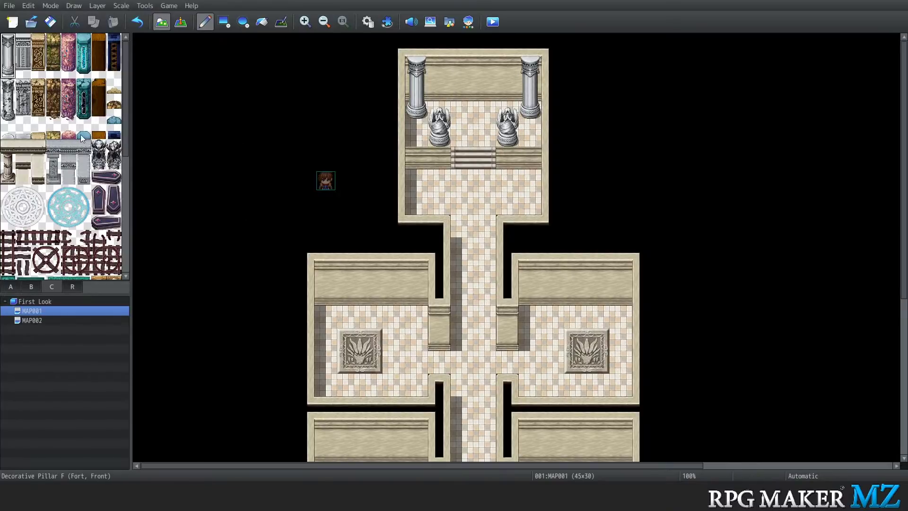
Try a Demon Statue on the floor just south of the top room's stairs, and undo it
scroll(47, 156, "down", 2)
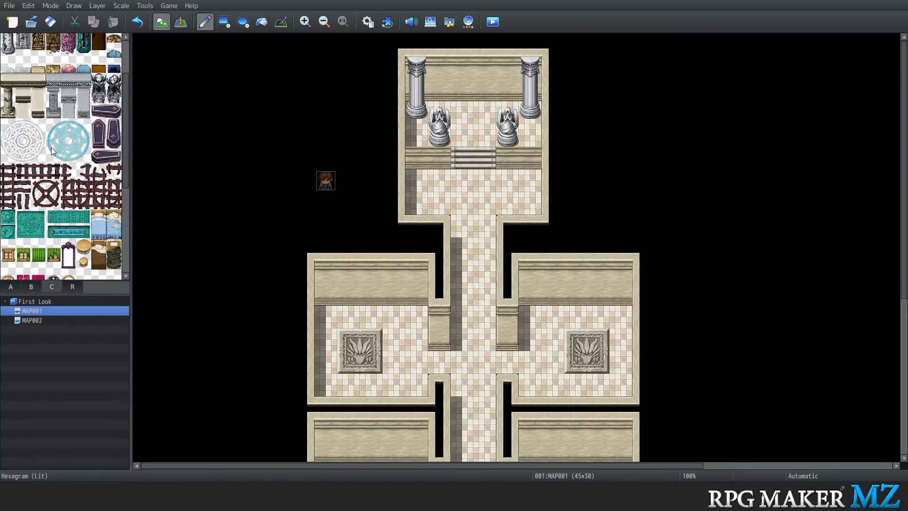
scroll(52, 149, "up", 2)
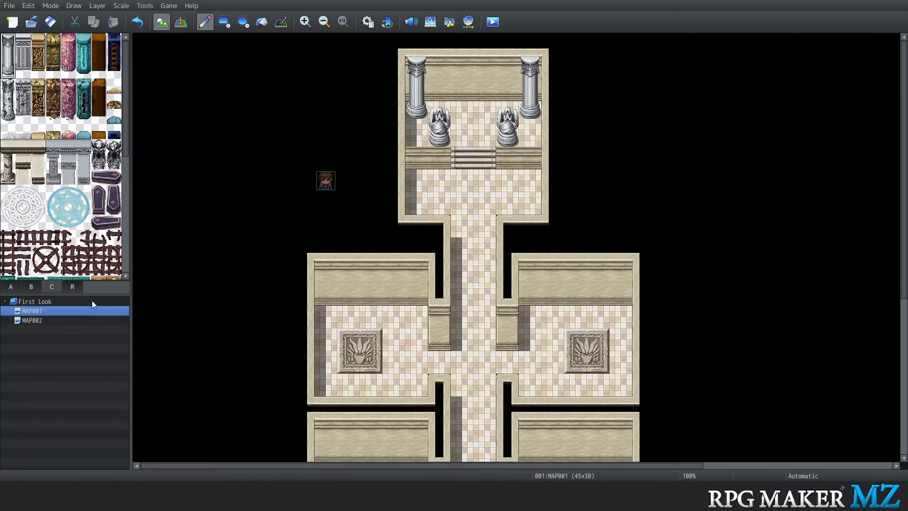
left_click(32, 286)
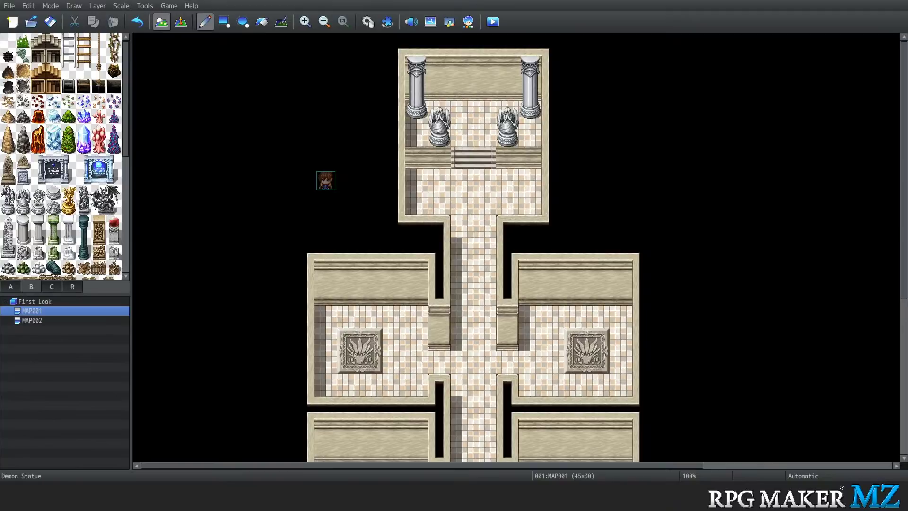
left_click_drag(83, 192, 83, 206)
left_click(463, 180)
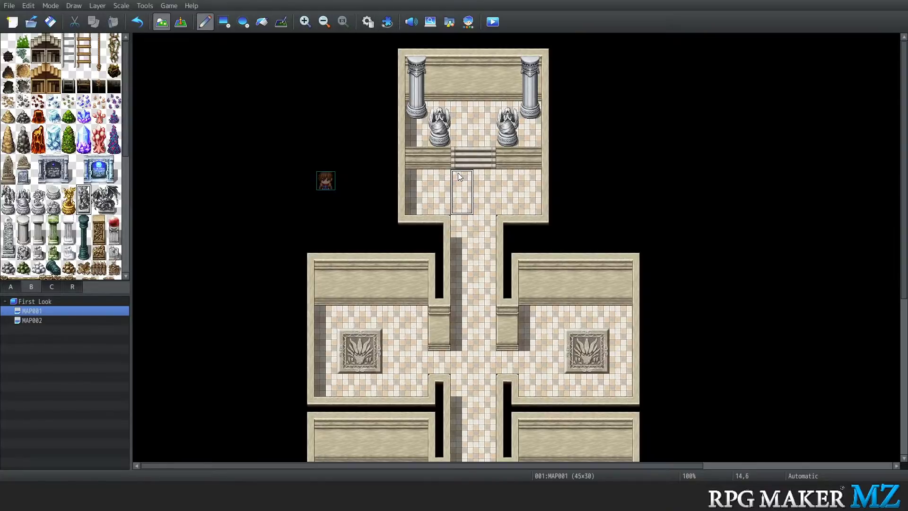
key("ctrl+z")
Examine the remaining rubble, pillar, gate, window and furniture tiles in tilesets B and C
left_click(86, 210)
scroll(68, 225, "down", 12)
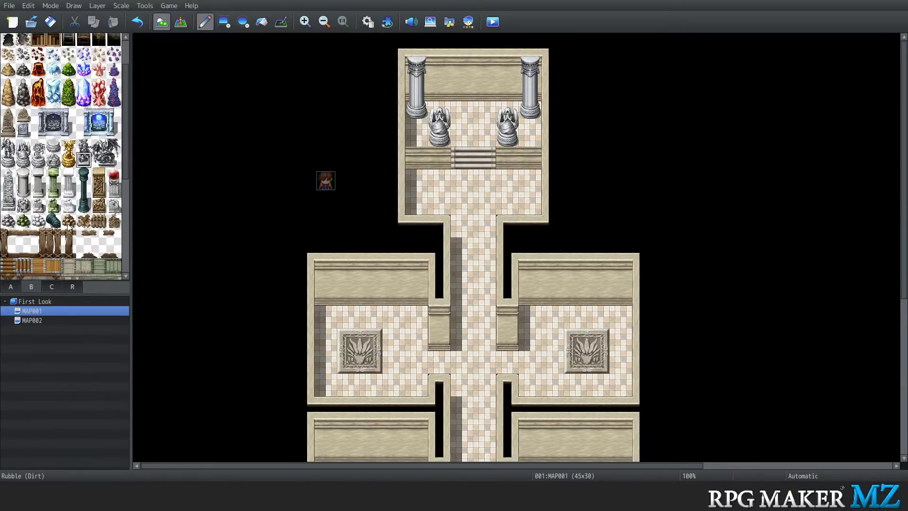
scroll(64, 224, "up", 12)
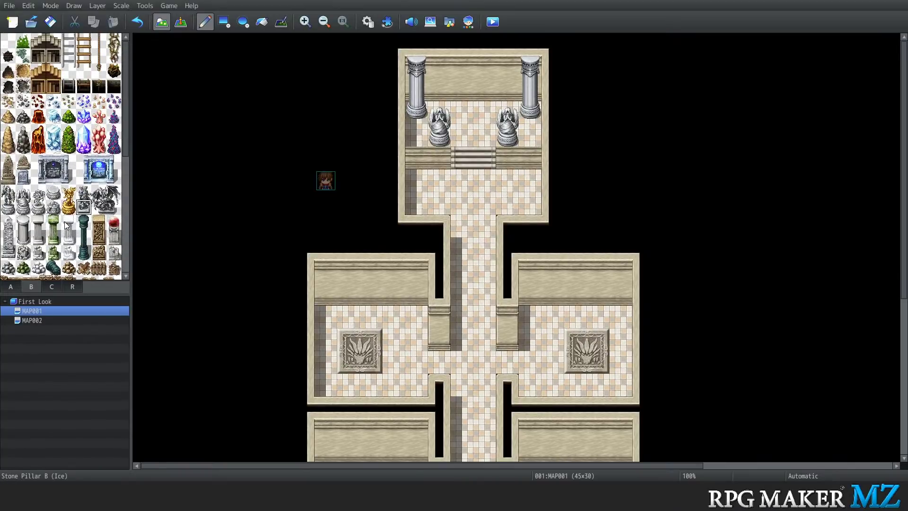
left_click(51, 285)
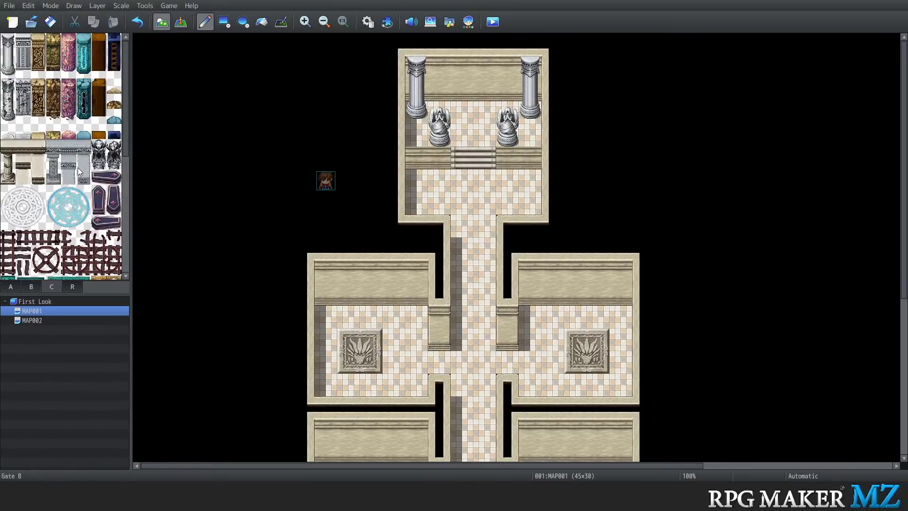
scroll(77, 170, "down", 10)
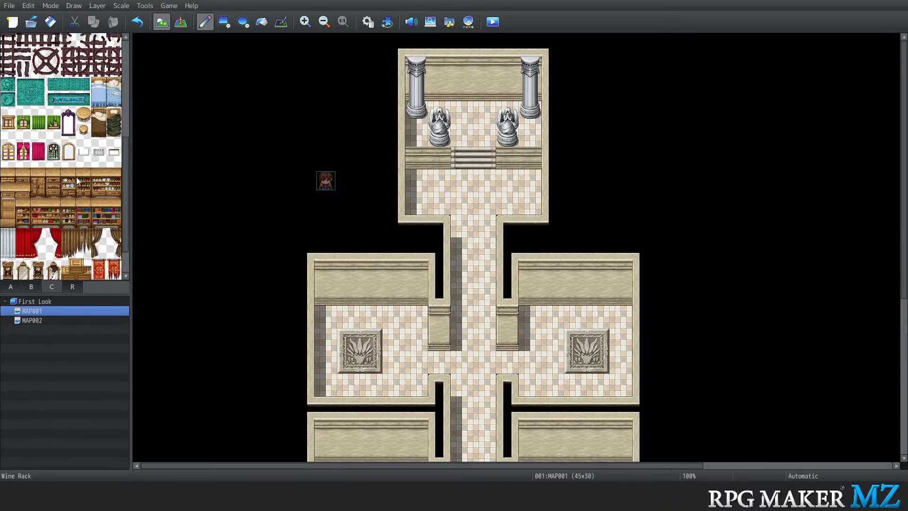
scroll(78, 180, "down", 2)
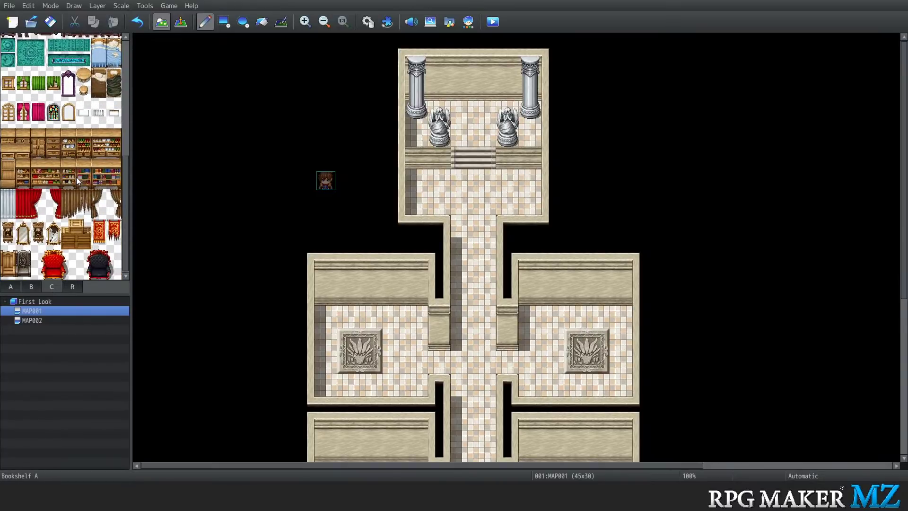
Open the project database at the Troops settings
left_click(144, 5)
left_click(158, 16)
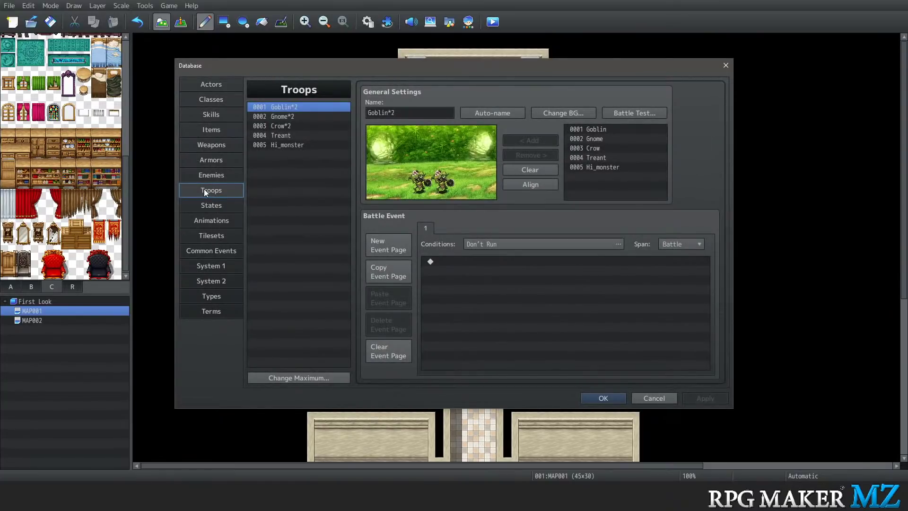
Assign the Inside_B image to the empty D slot of the Dungeon tileset in the database
left_click(213, 234)
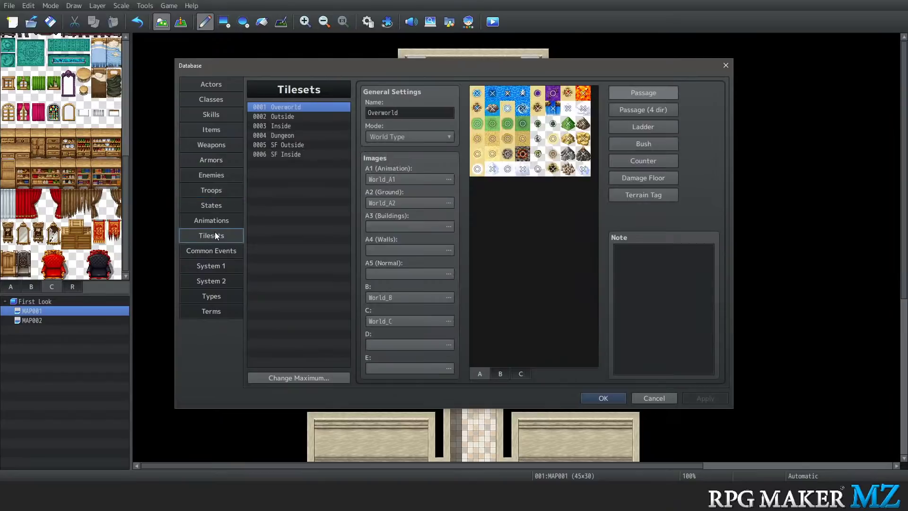
left_click(295, 136)
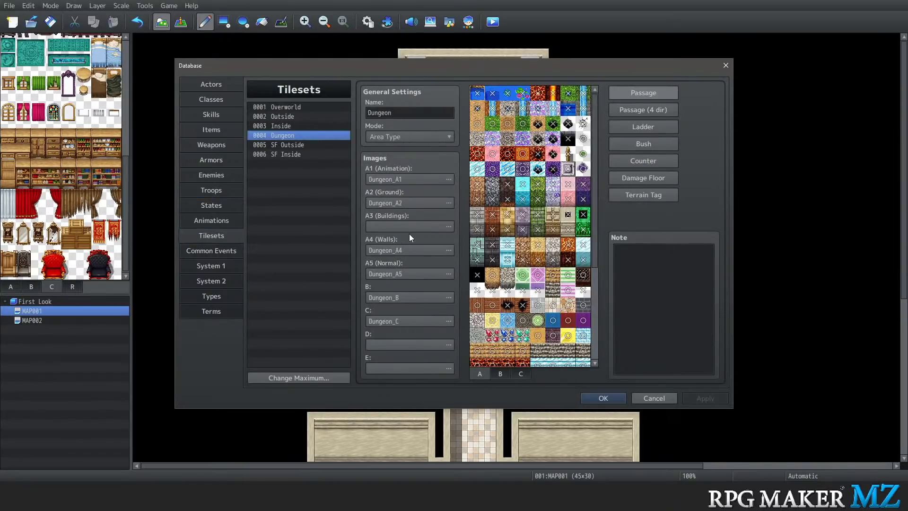
left_click(422, 343)
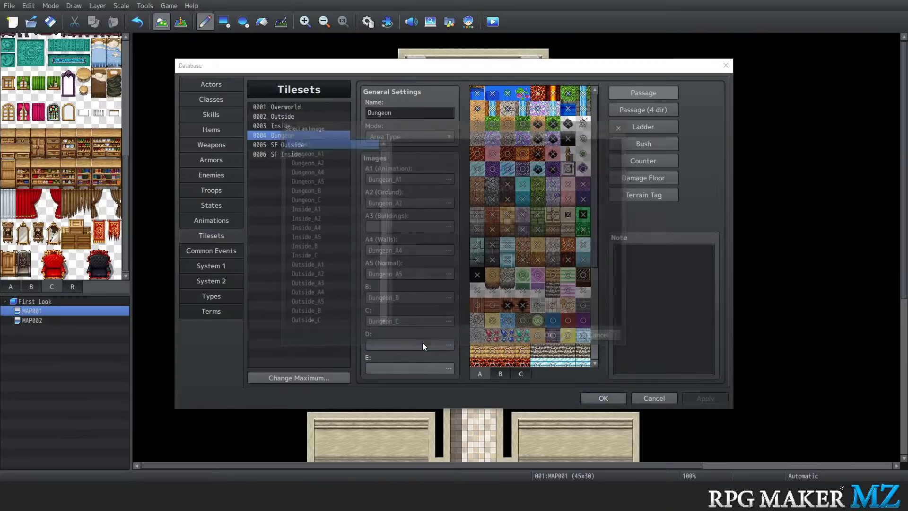
scroll(330, 187, "down", 2)
scroll(336, 208, "up", 2)
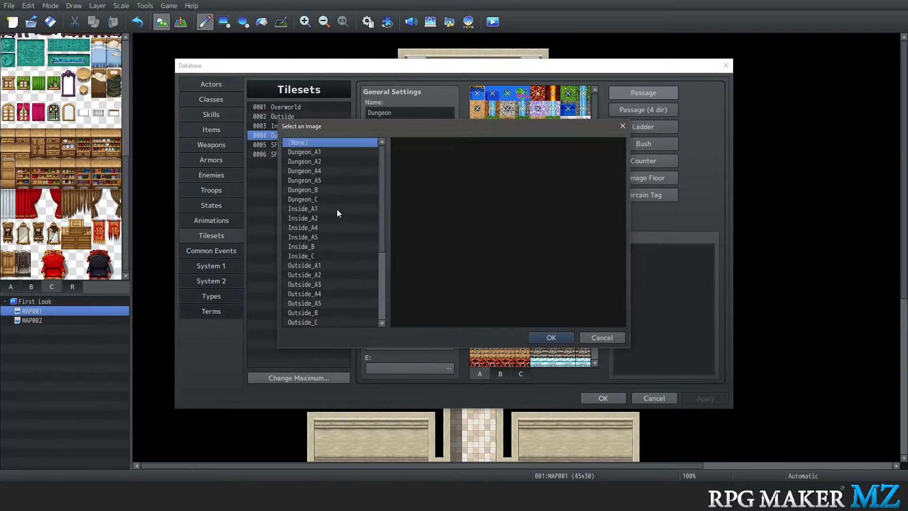
scroll(336, 211, "down", 2)
left_click(323, 189)
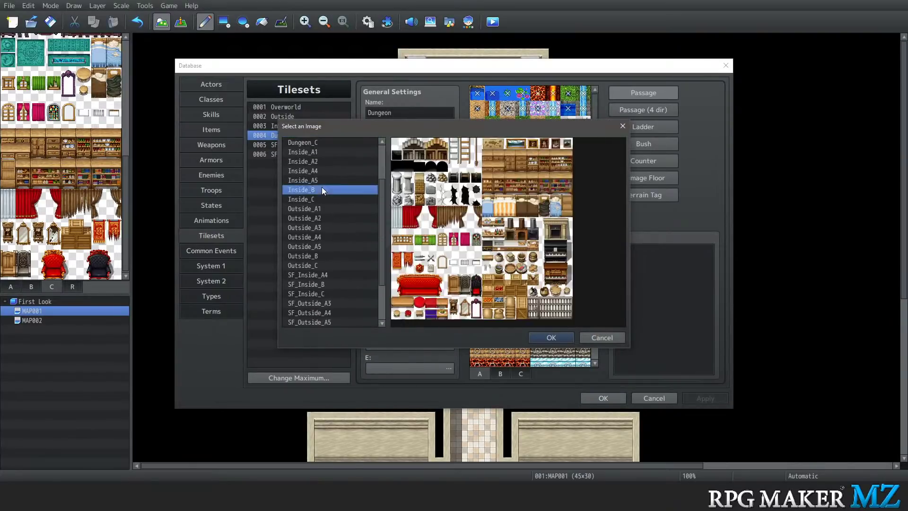
left_click(569, 339)
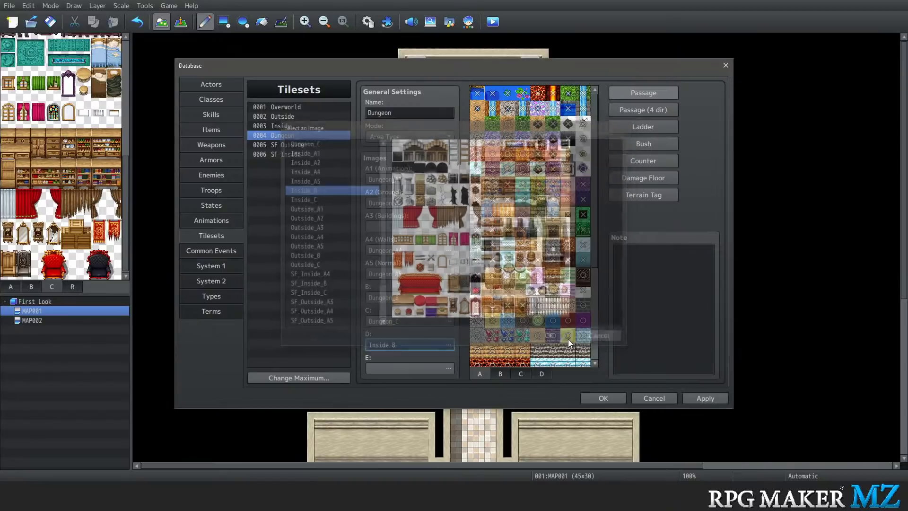
Assign the Inside_C image to the Dungeon tileset's E slot and save the database changes
left_click(419, 369)
scroll(327, 235, "down", 1)
left_click(313, 237)
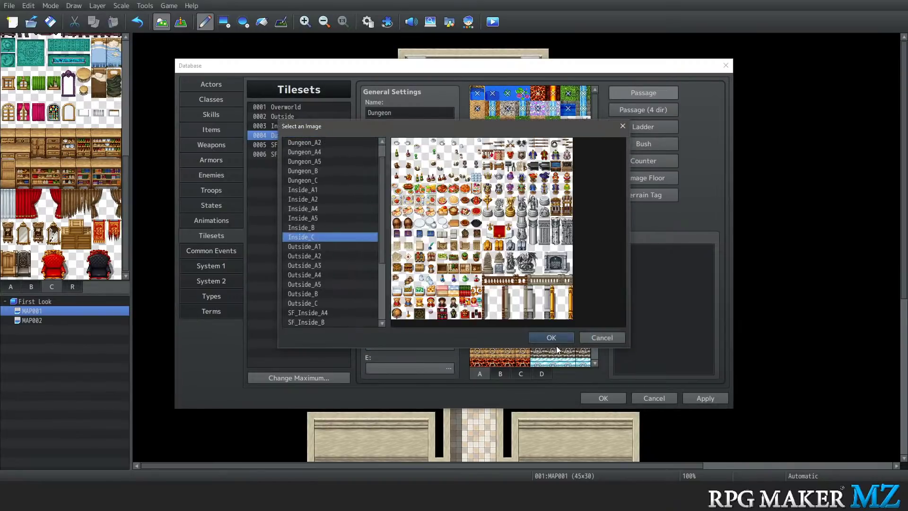
left_click(558, 340)
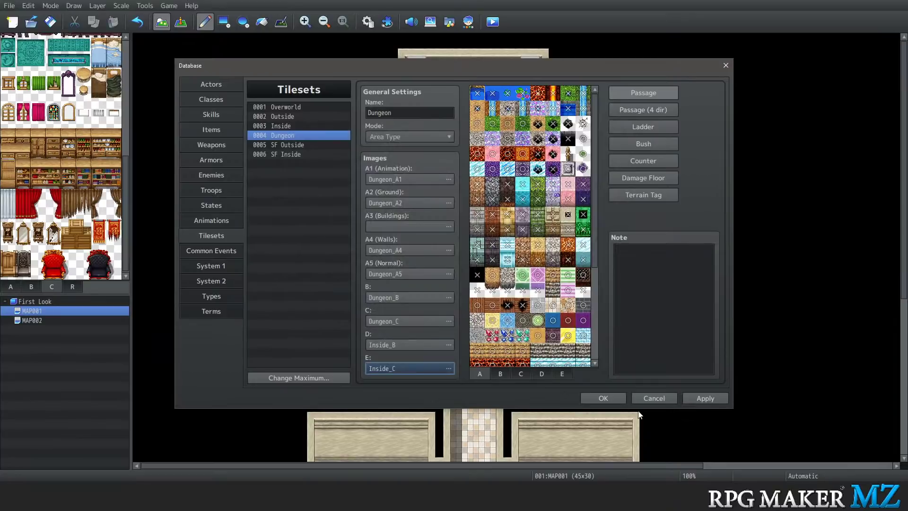
left_click(614, 400)
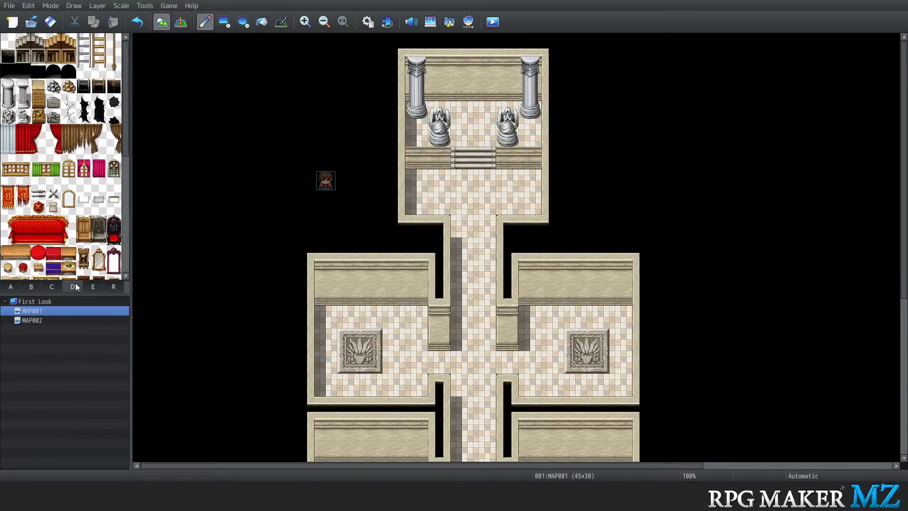
Try placing the two-tile wooden table between the two statues in the upper room, and undo it
scroll(64, 115, "down", 4)
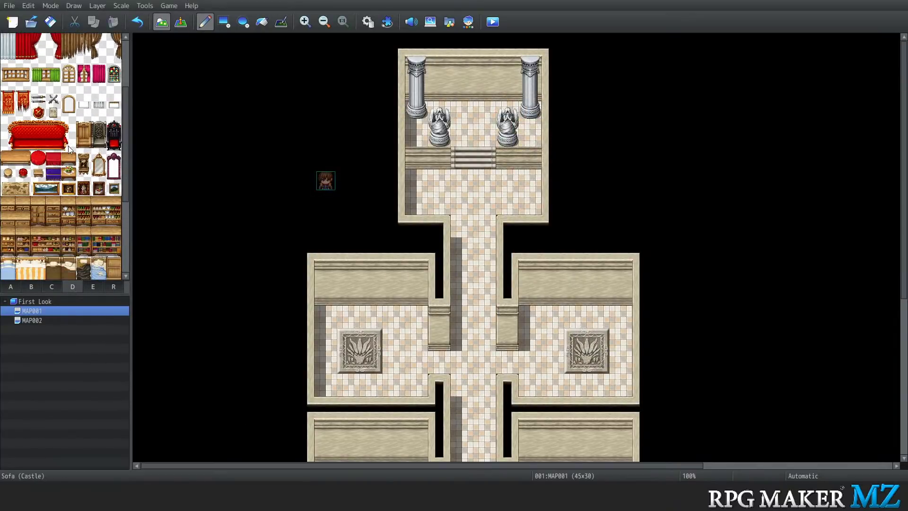
left_click_drag(7, 159, 22, 160)
left_click(473, 135)
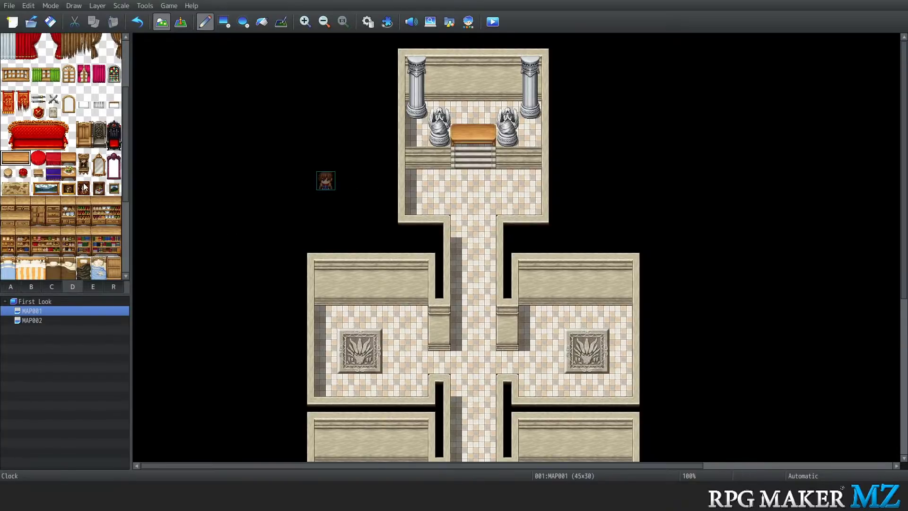
key("ctrl+z")
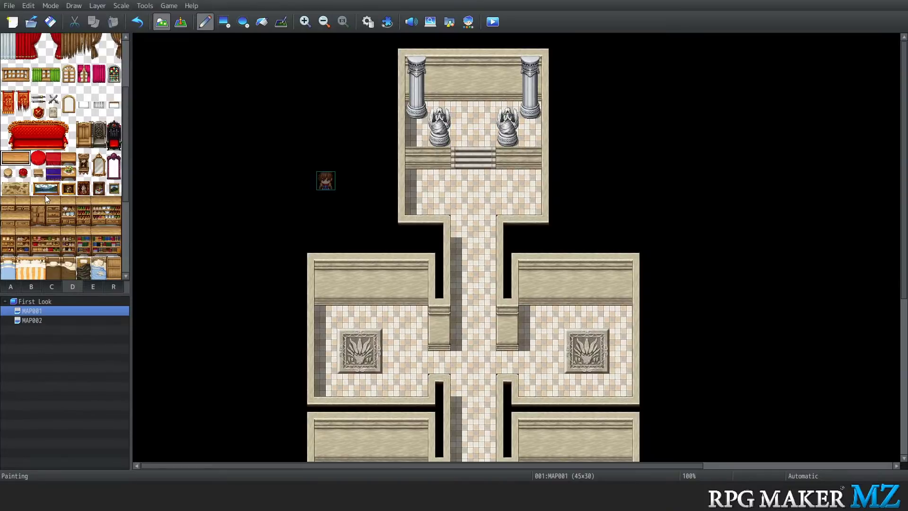
Examine the furniture and decoration tiles in the added D and E tile sets and compare them with sets C and B
scroll(44, 194, "down", 2)
scroll(49, 200, "down", 1)
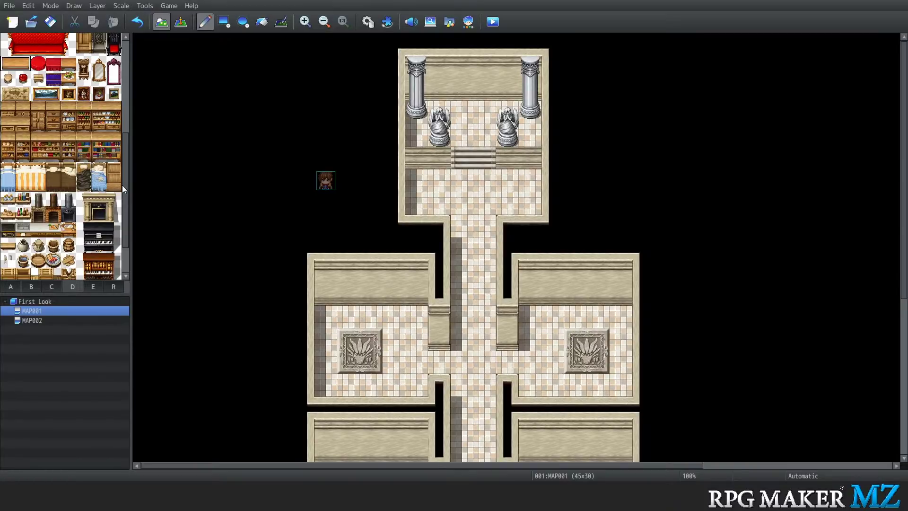
scroll(122, 188, "down", 3)
scroll(89, 203, "up", 10)
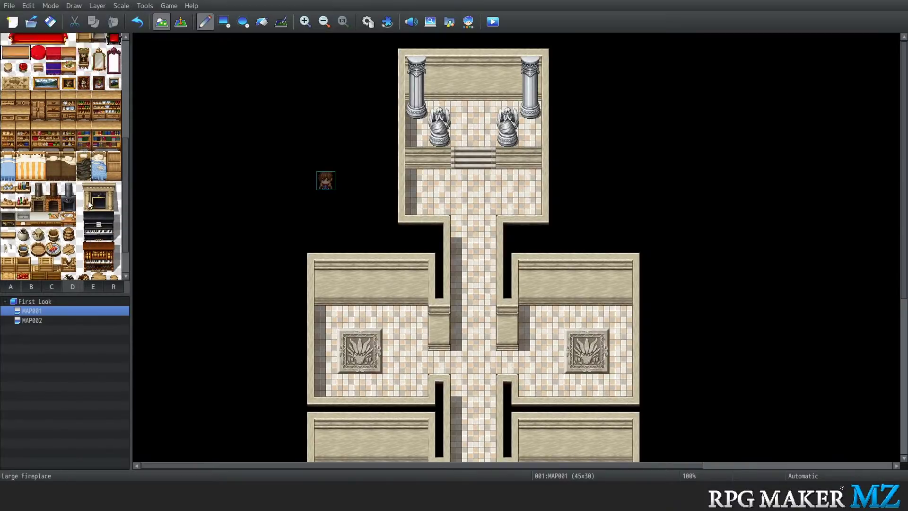
scroll(89, 204, "up", 2)
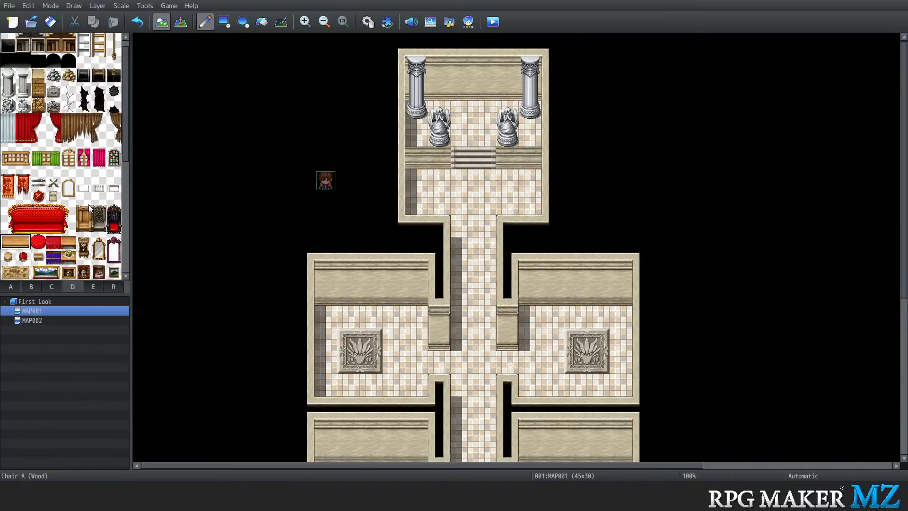
scroll(89, 204, "down", 2)
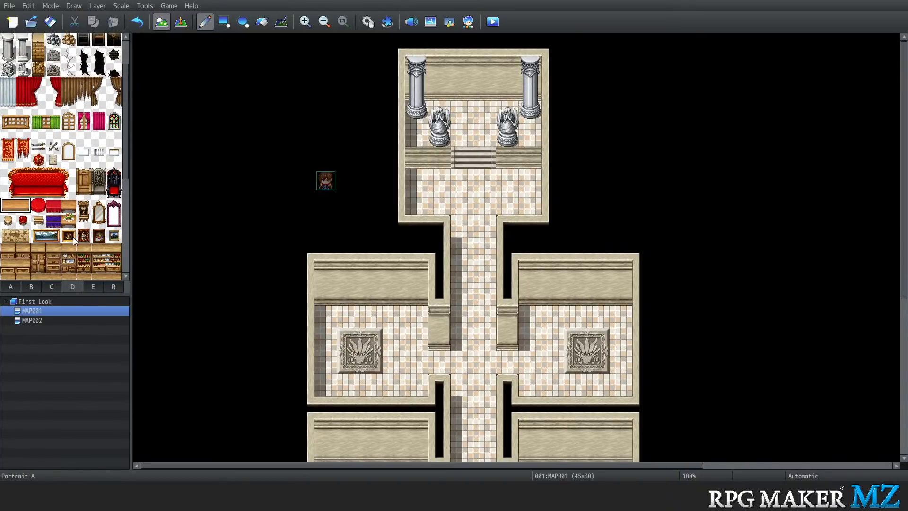
scroll(73, 237, "down", 10)
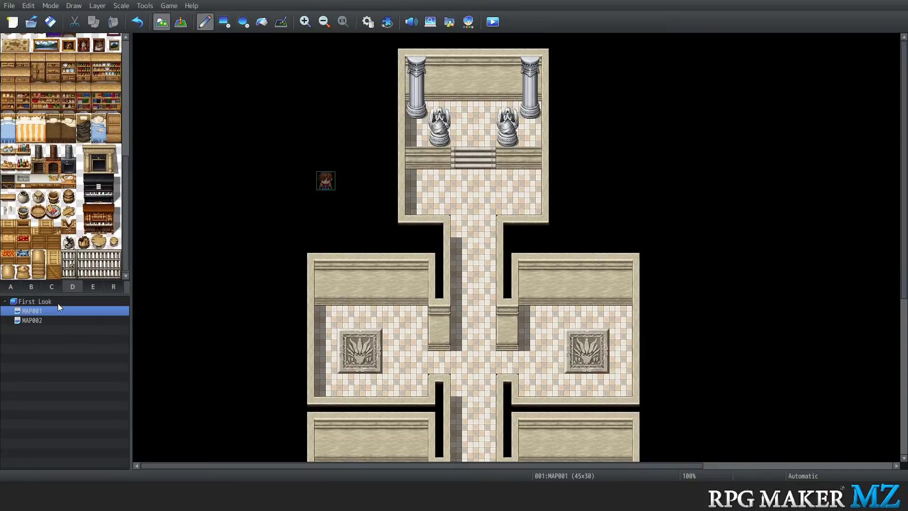
left_click(94, 287)
scroll(76, 201, "down", 10)
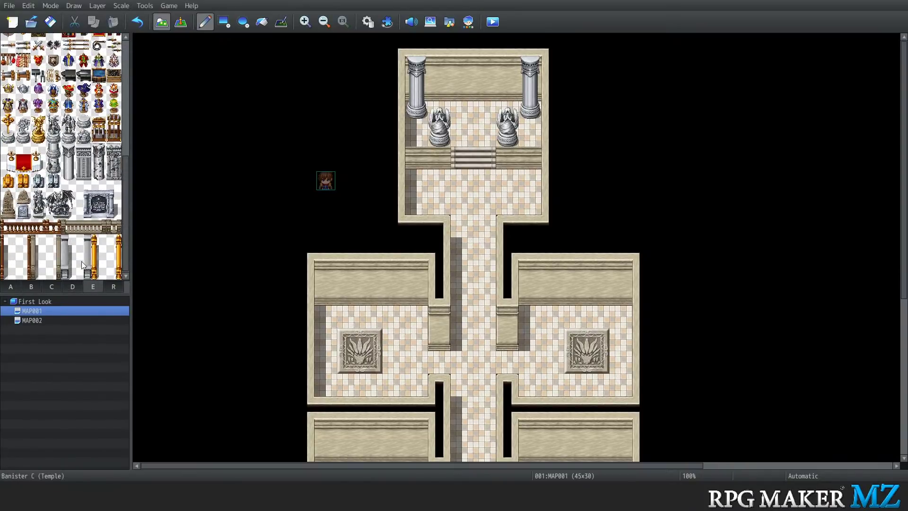
left_click_drag(98, 198, 102, 214)
left_click(52, 287)
left_click(31, 288)
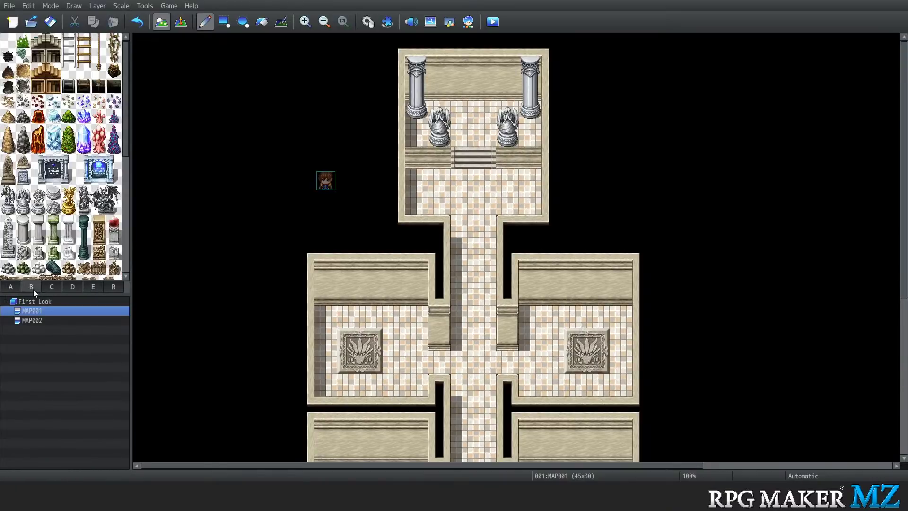
left_click(70, 289)
scroll(61, 231, "up", 10)
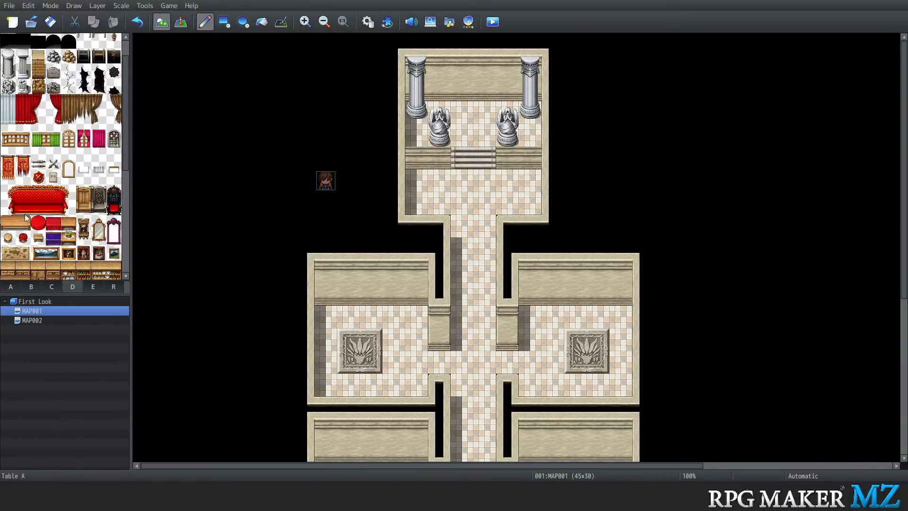
Try placing the whole red castle sofa below the stairs in the upper room, and undo it
left_click_drag(19, 195, 56, 213)
left_click_drag(10, 194, 22, 214)
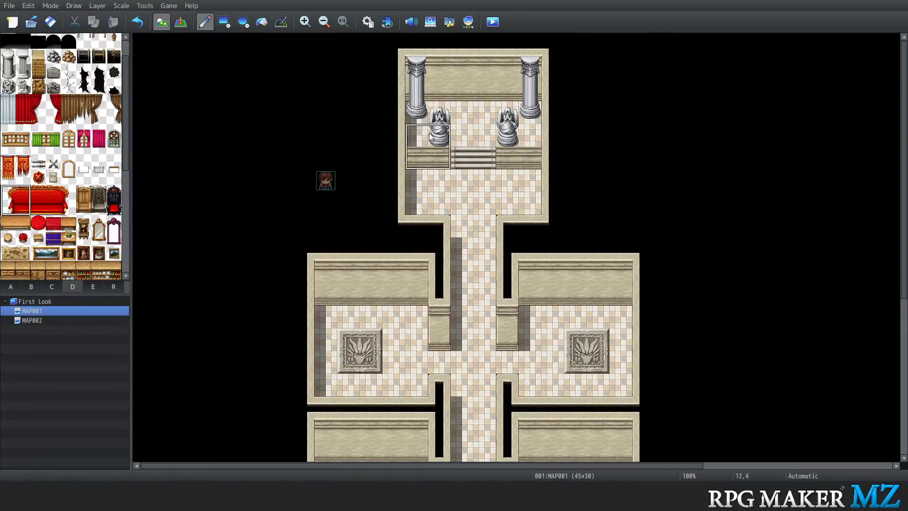
left_click(40, 207)
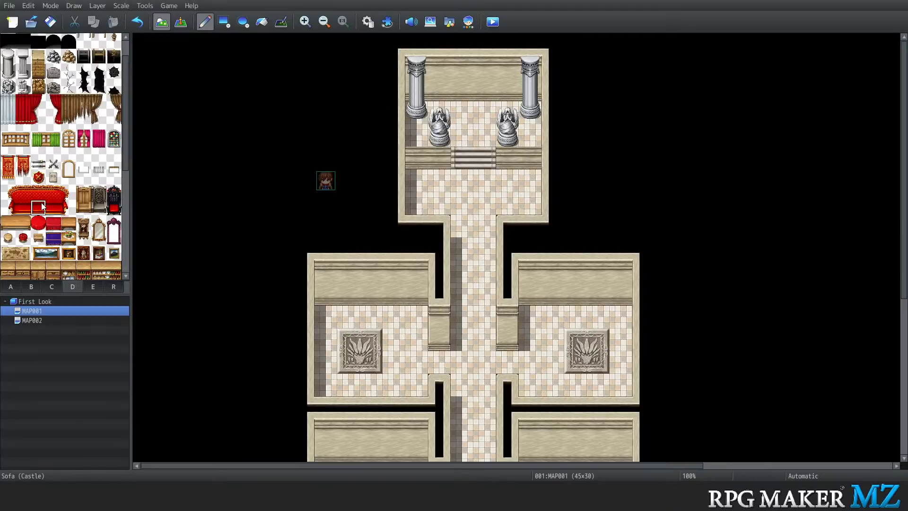
scroll(41, 247, "down", 1)
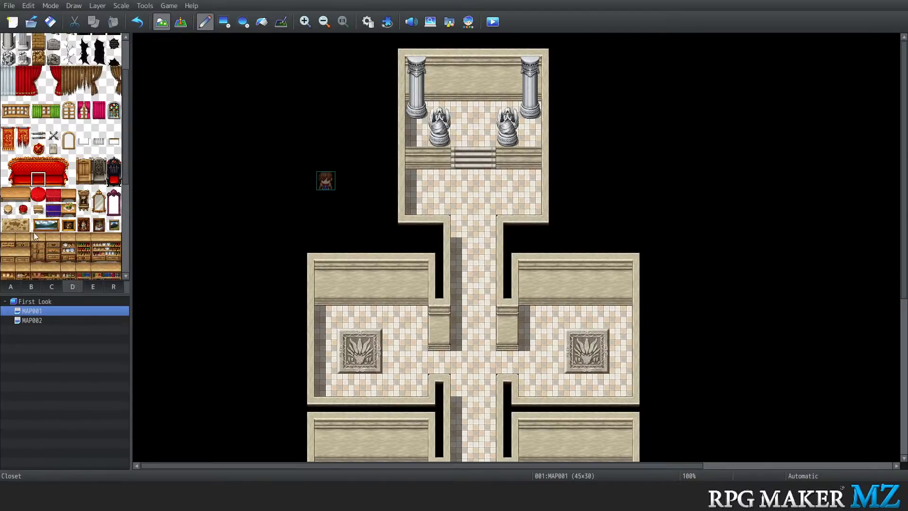
left_click_drag(8, 161, 66, 181)
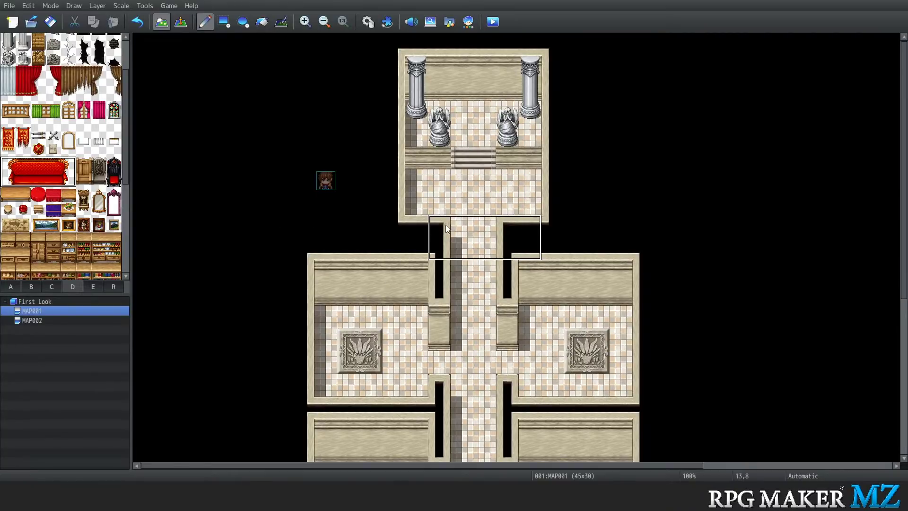
left_click(437, 182)
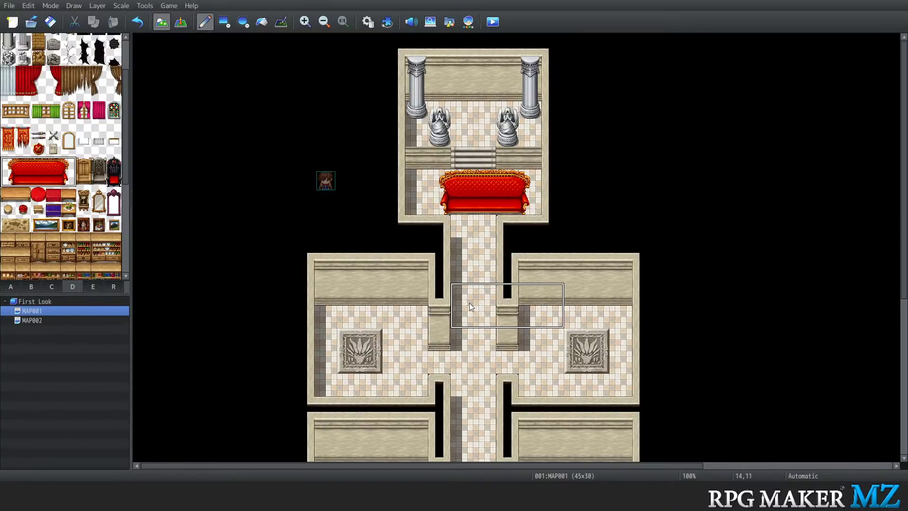
key("ctrl+z")
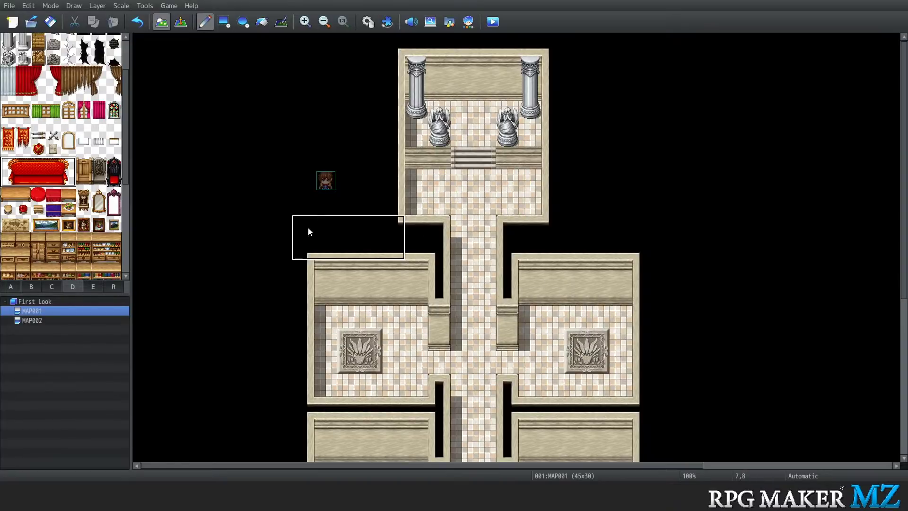
Look through the remaining furniture tiles in set D, the decorations in set E and the dungeon objects in set B
scroll(21, 171, "up", 1)
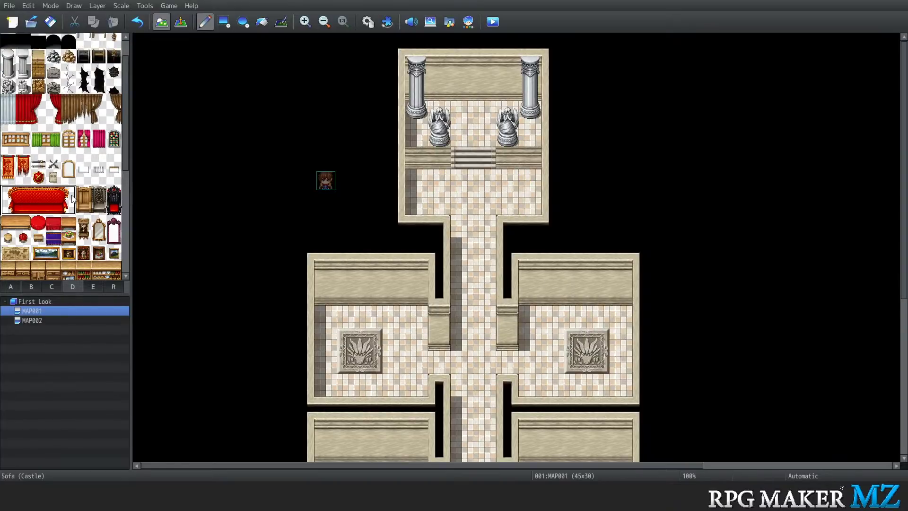
scroll(73, 201, "up", 1)
scroll(74, 201, "down", 5)
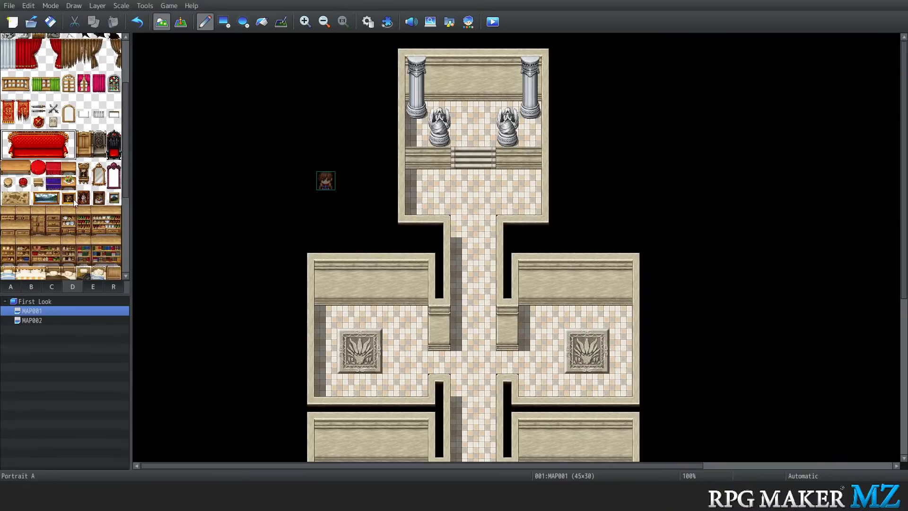
scroll(73, 203, "down", 2)
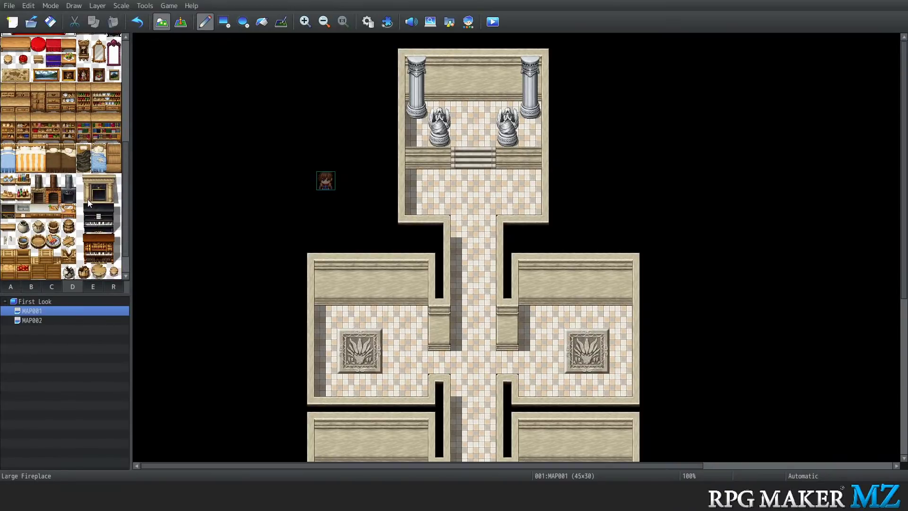
scroll(87, 199, "down", 1)
scroll(87, 200, "down", 1)
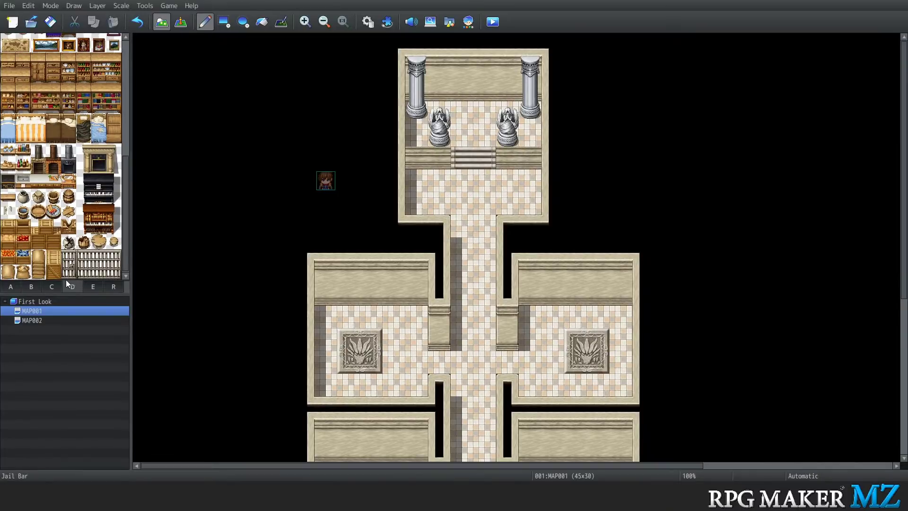
left_click(90, 287)
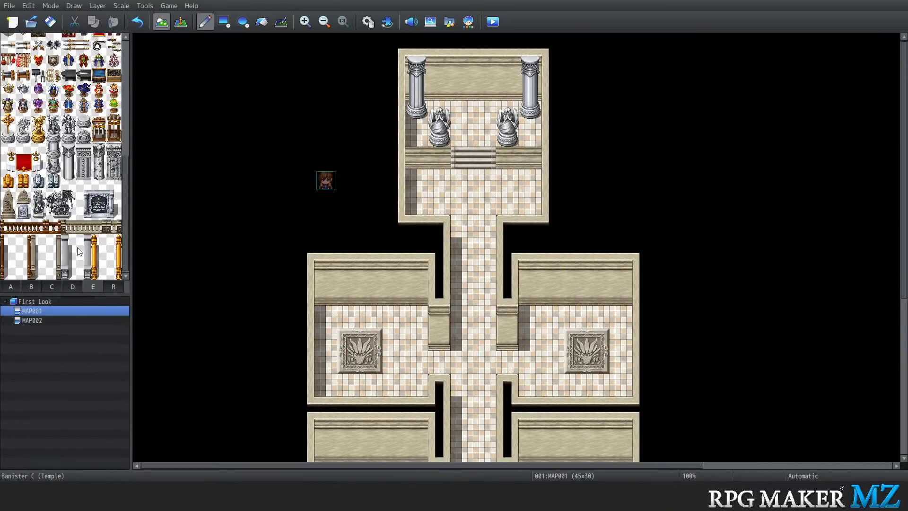
left_click(34, 286)
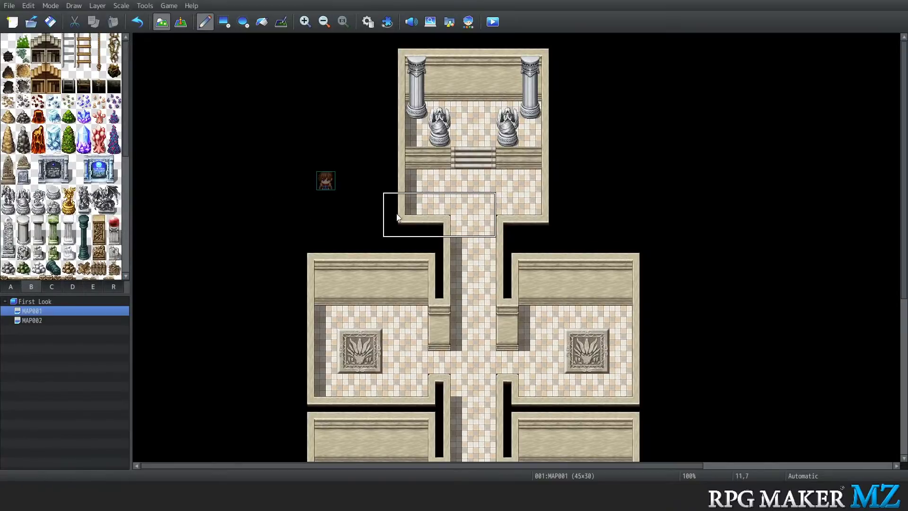
scroll(533, 177, "down", 5)
scroll(526, 168, "up", 5)
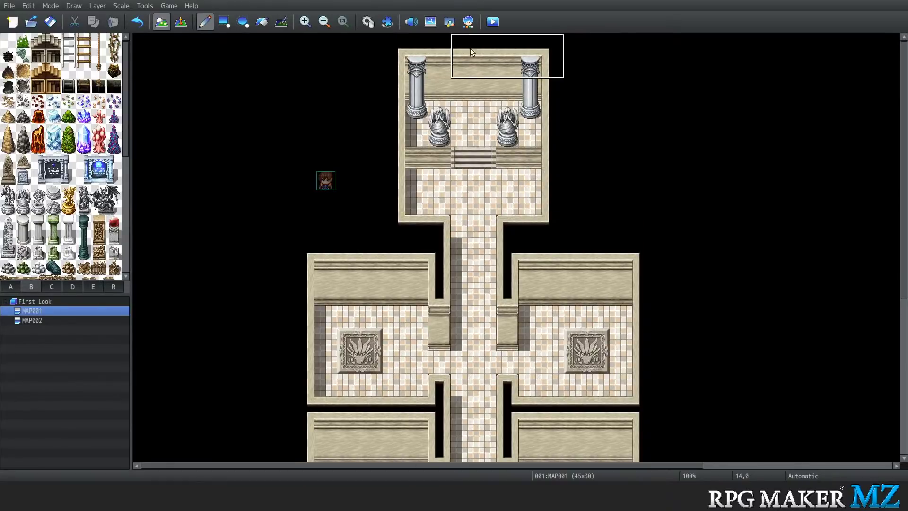
Widen the temple's central corridor and upper room by one tile, copying the right half of the layout and pasting it one tile further right
left_click(326, 25)
left_click(326, 25)
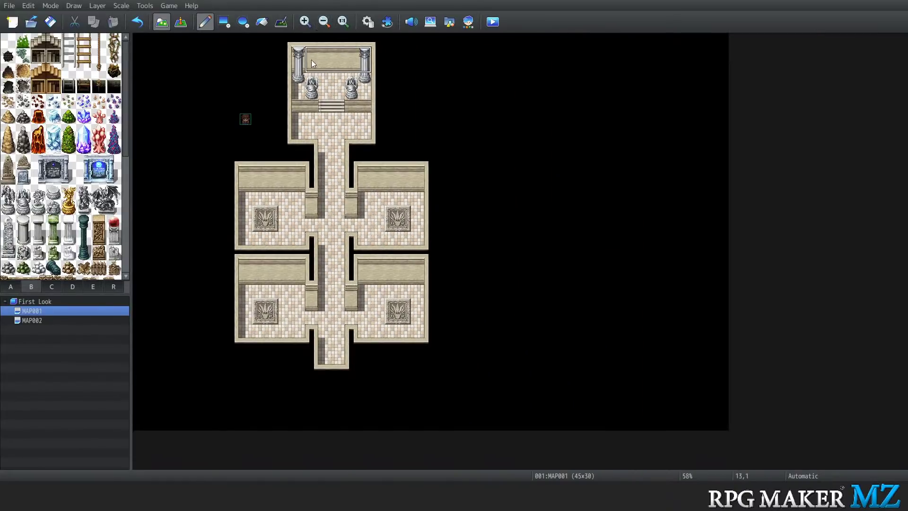
right_click_drag(327, 44, 432, 383)
left_click(444, 384)
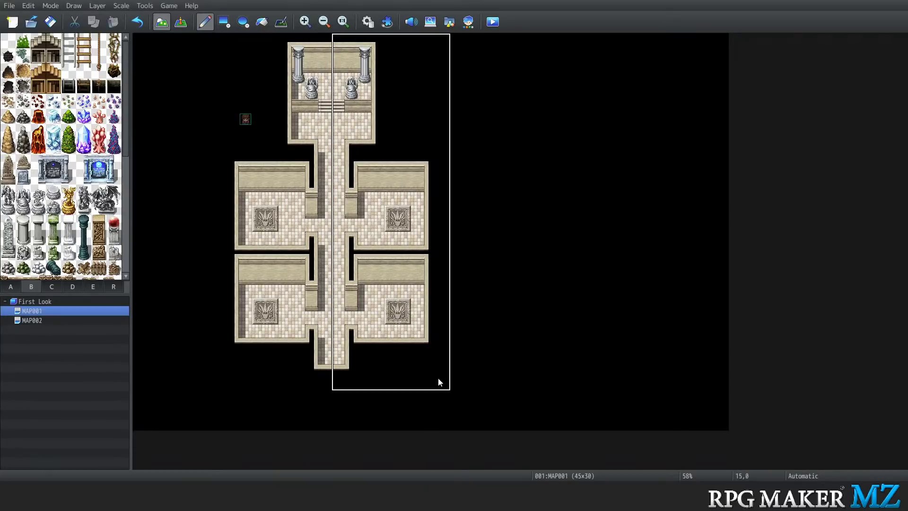
left_click(455, 385)
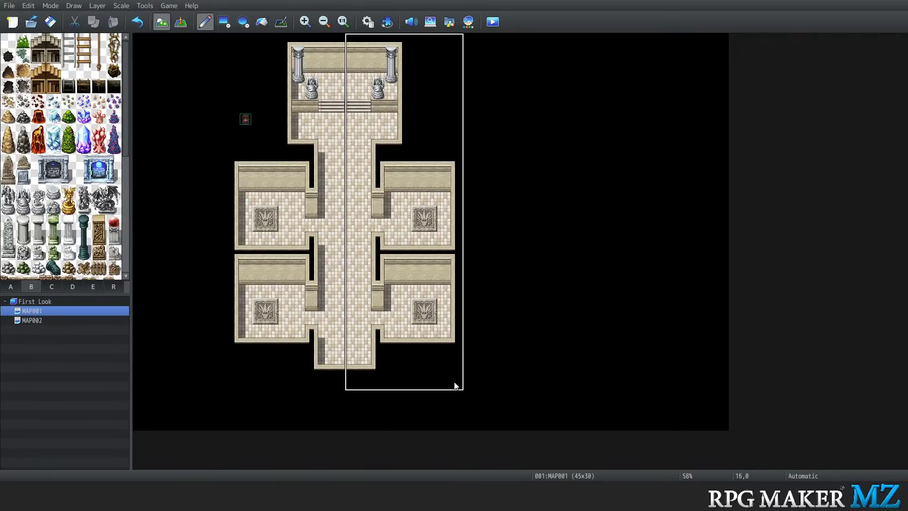
key("ctrl+z")
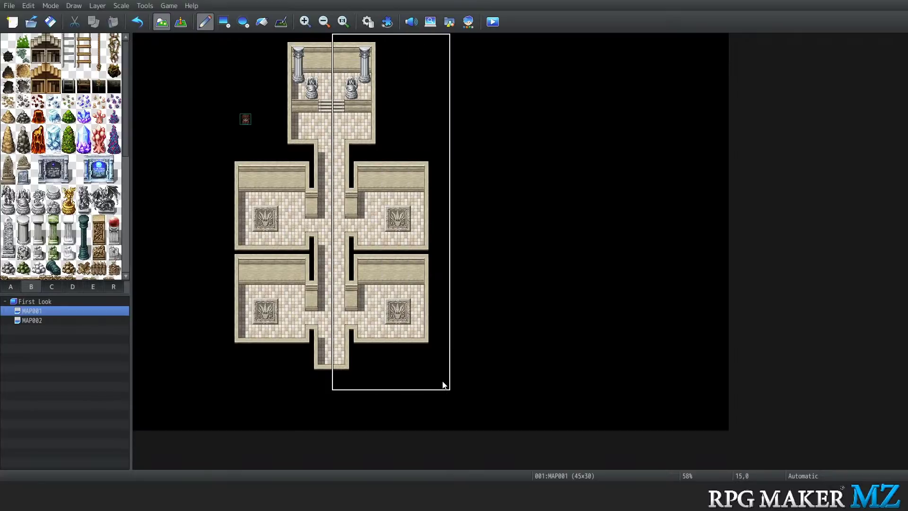
left_click(443, 382)
right_click(548, 291)
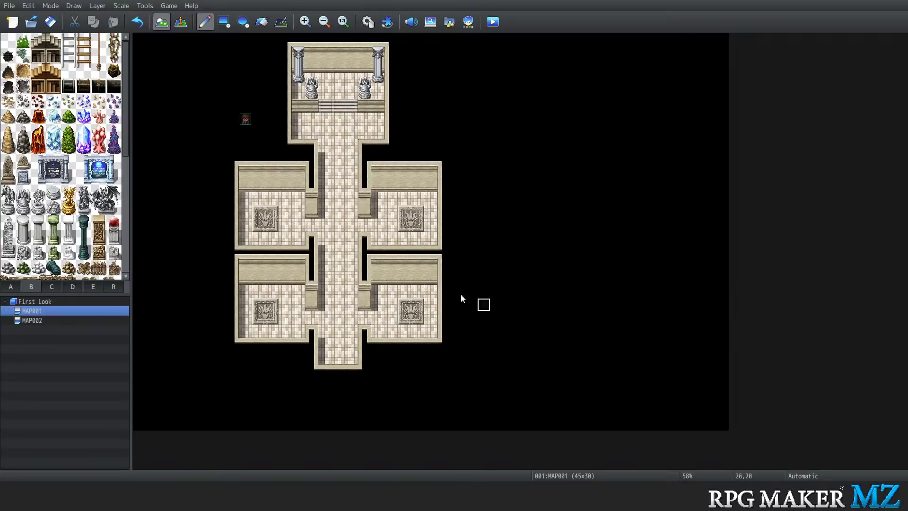
Inspect the map's layers 3, 2 and 4 individually, compare the stairs with the A set tiles, and return to automatic layer mode
key("F7")
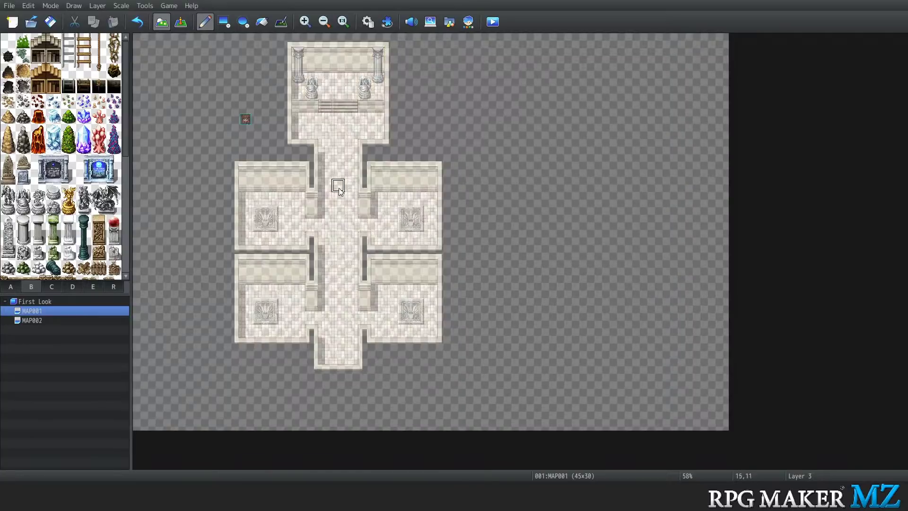
key("2")
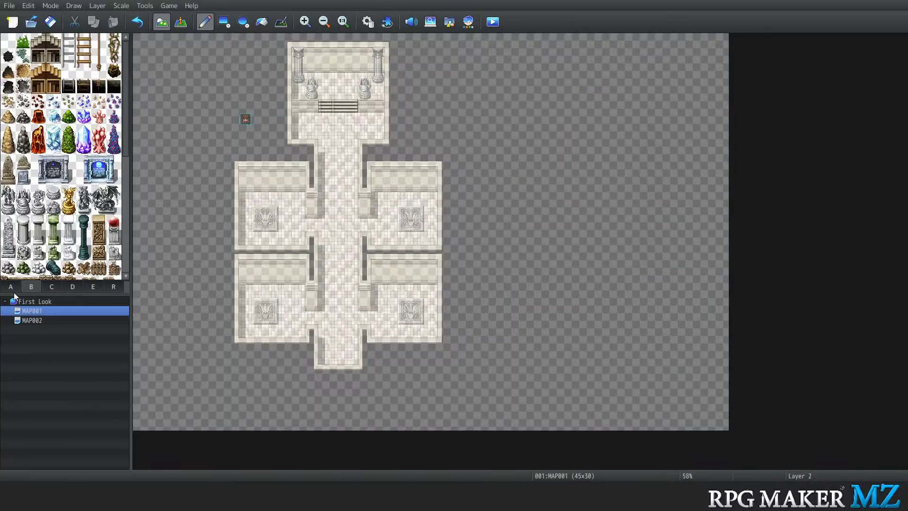
left_click(11, 286)
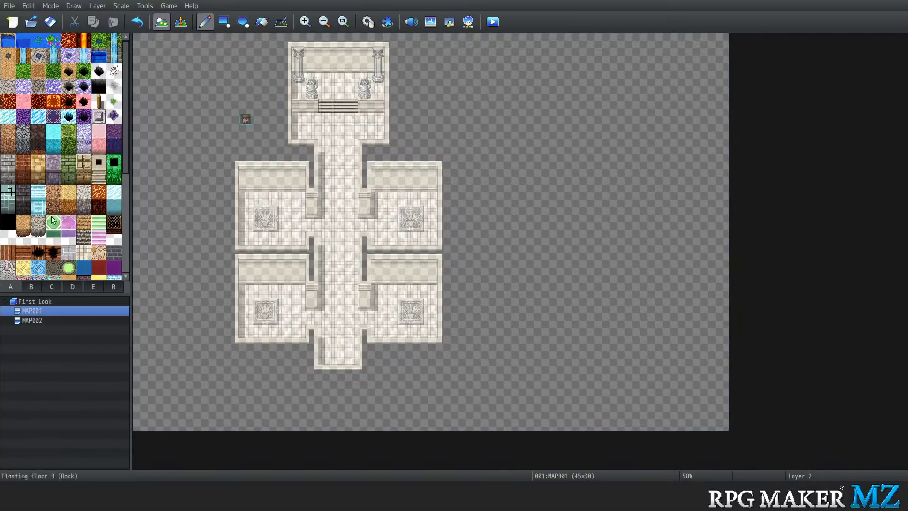
scroll(38, 186, "down", 5)
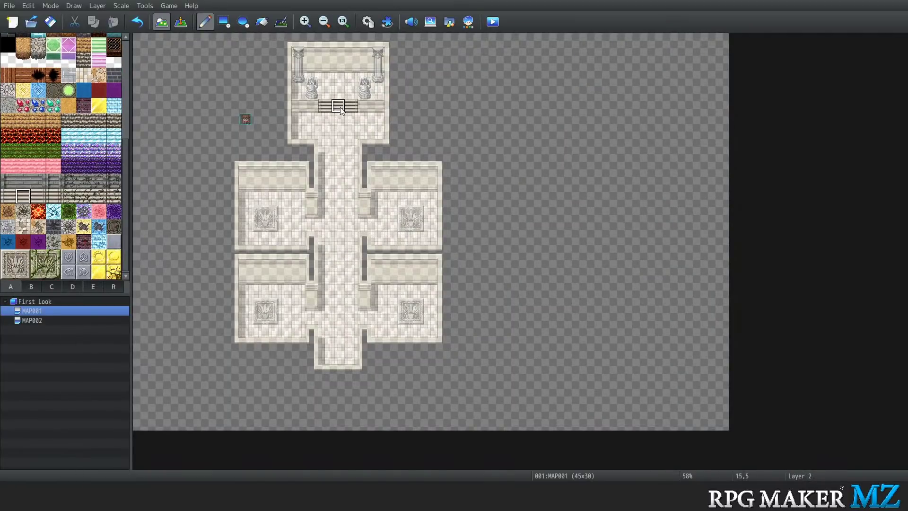
key("3")
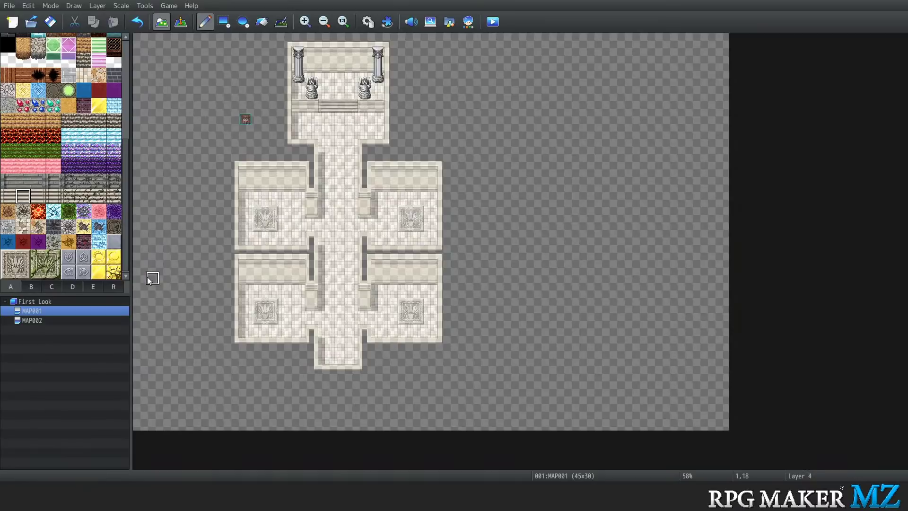
key("0")
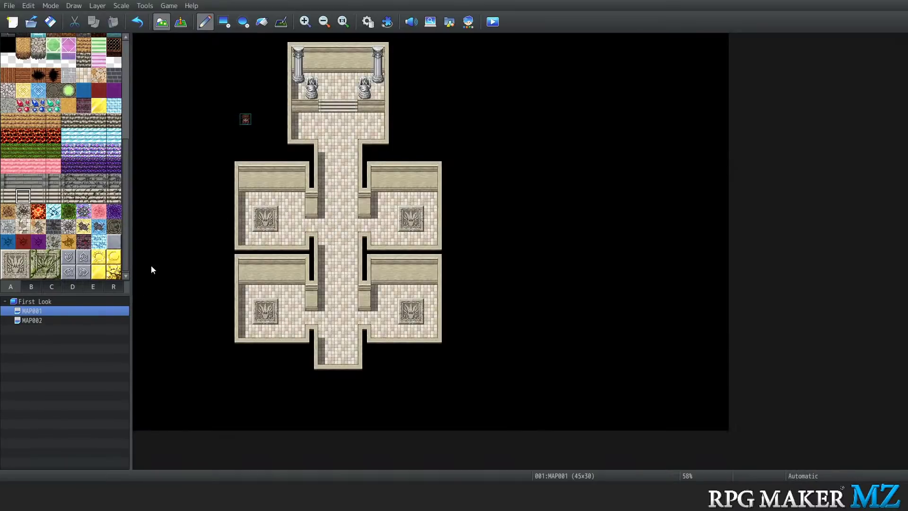
Place the Large Monument (Light) from tile set B against the back wall of the upper room, centred between the two statues
left_click(347, 19)
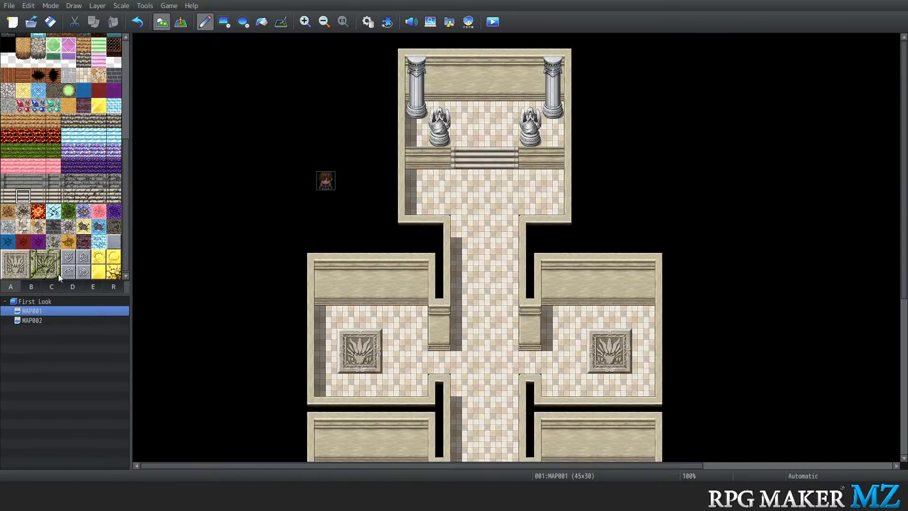
left_click(71, 288)
left_click(50, 289)
left_click(36, 290)
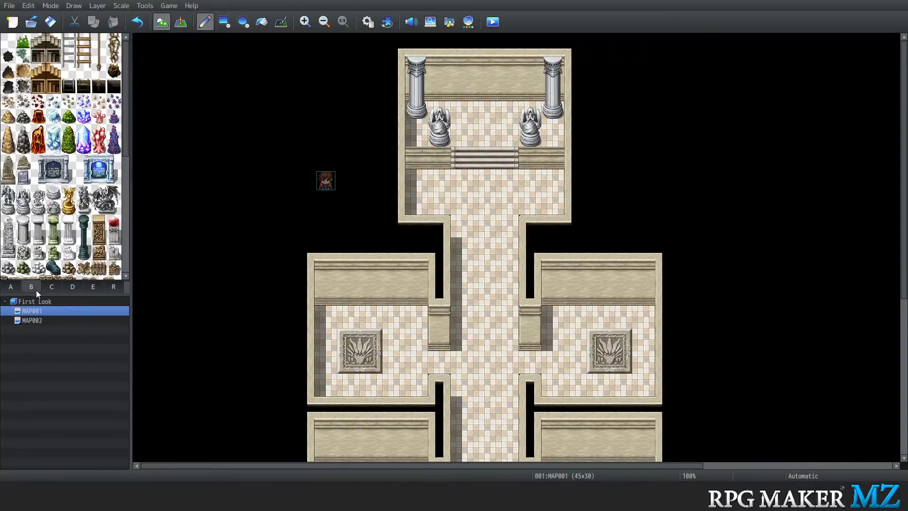
scroll(68, 205, "down", 5)
scroll(71, 189, "up", 5)
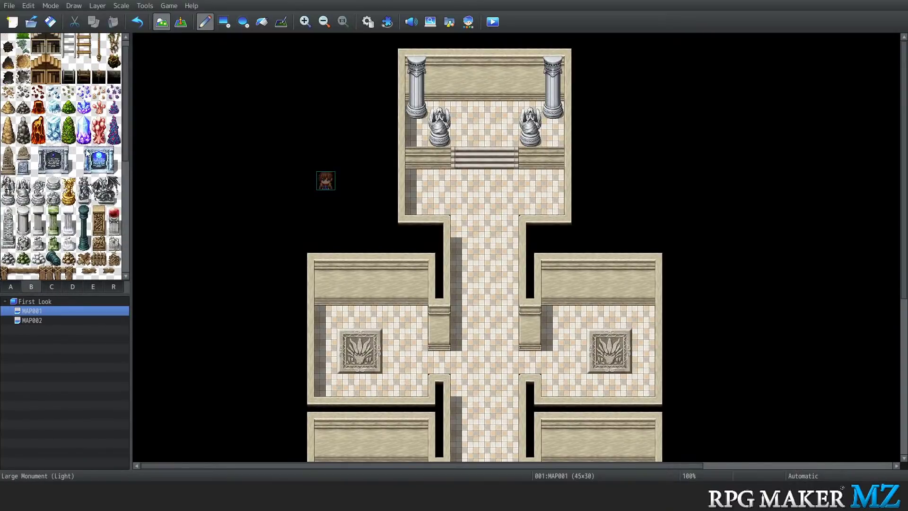
left_click_drag(84, 151, 117, 174)
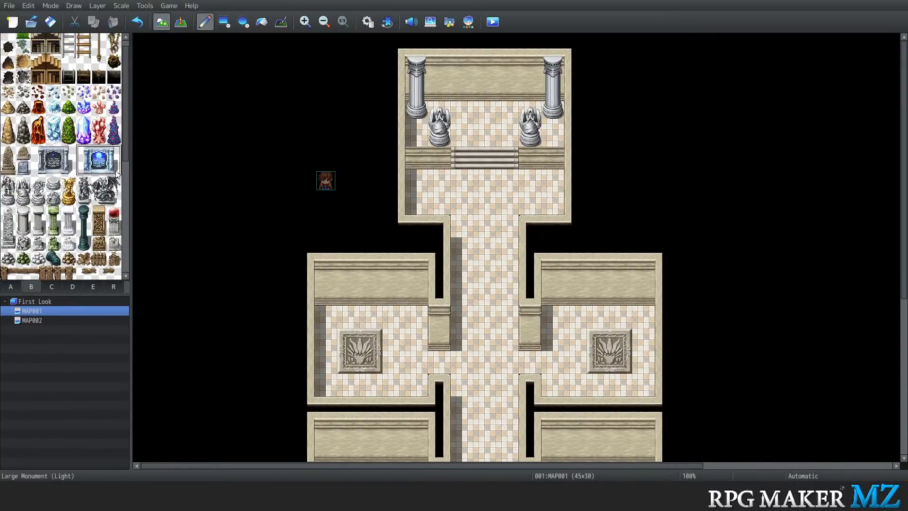
left_click(467, 101)
right_click(484, 180)
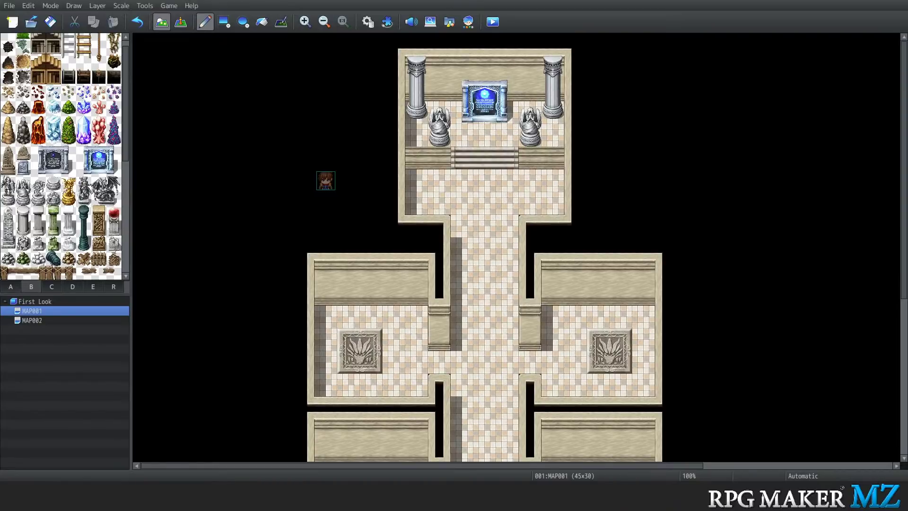
Review the temple layout from the upper room down the corridor to the four side rooms
scroll(504, 308, "down", 5)
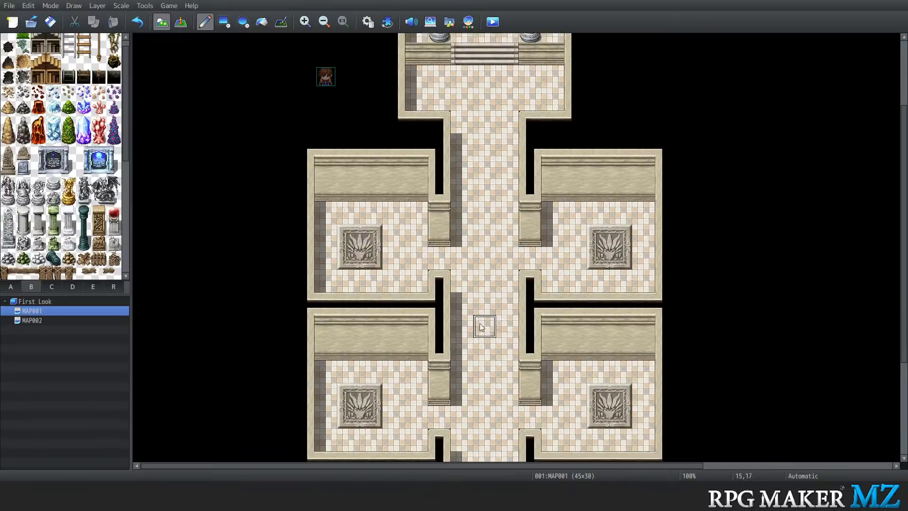
scroll(478, 326, "up", 5)
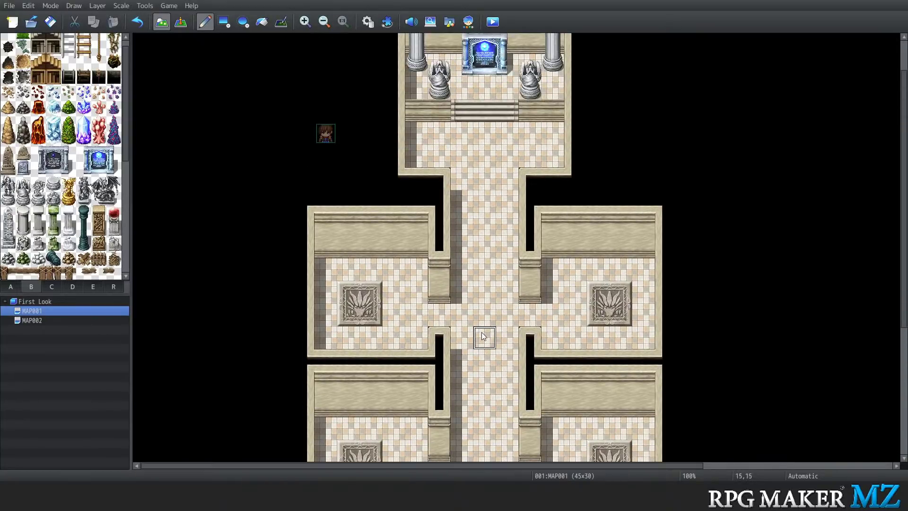
scroll(484, 310, "up", 1)
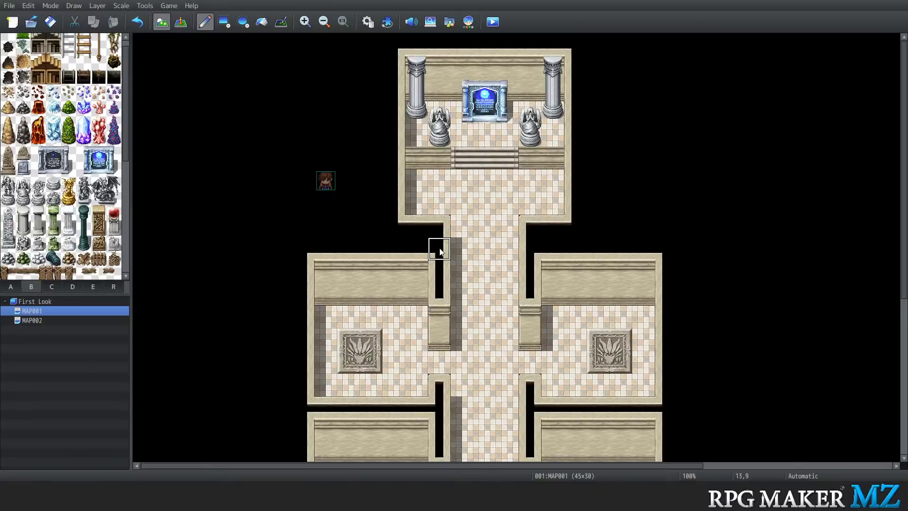
scroll(476, 203, "down", 3)
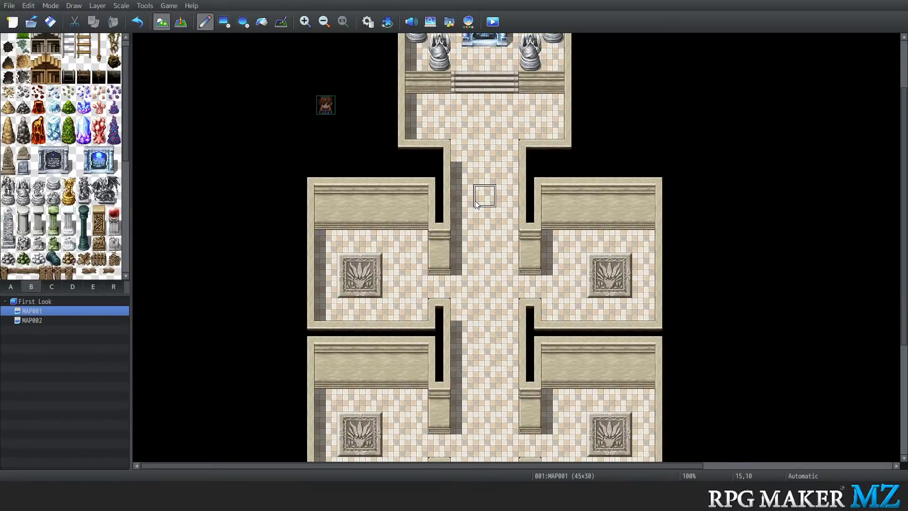
scroll(474, 203, "down", 2)
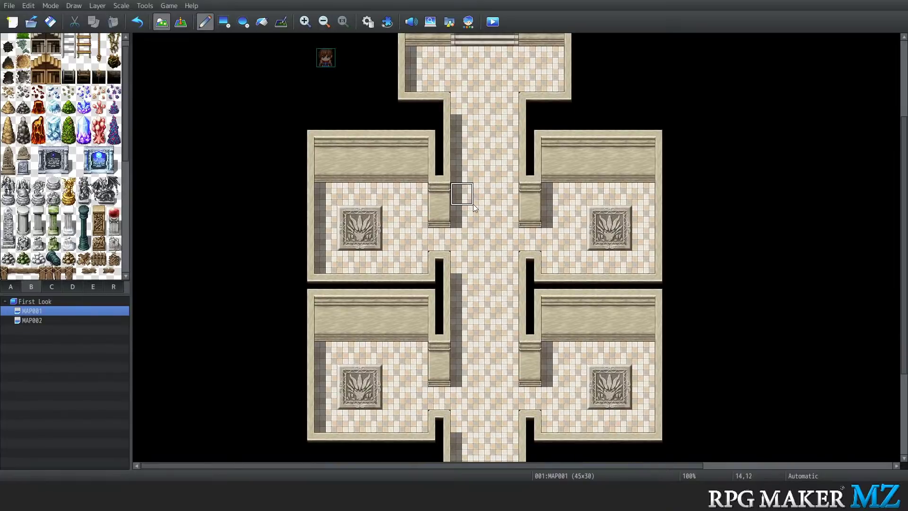
scroll(473, 205, "up", 5)
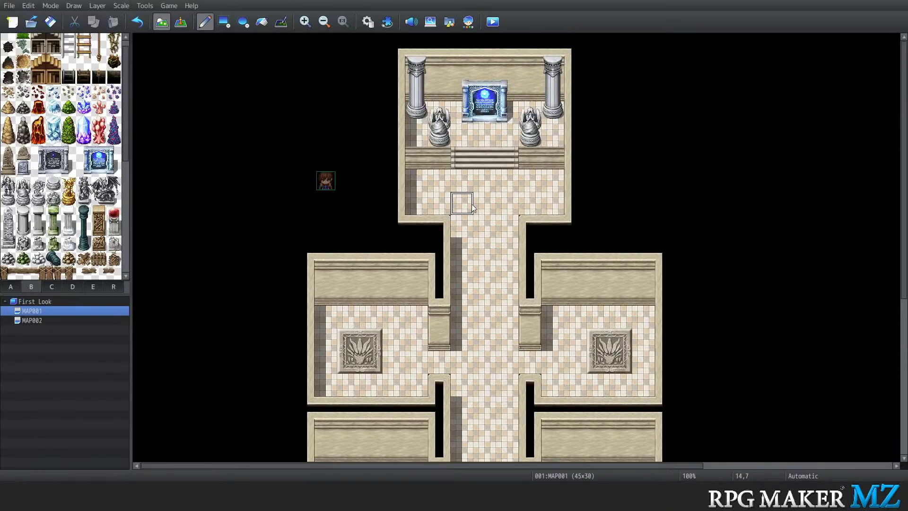
scroll(460, 237, "down", 8)
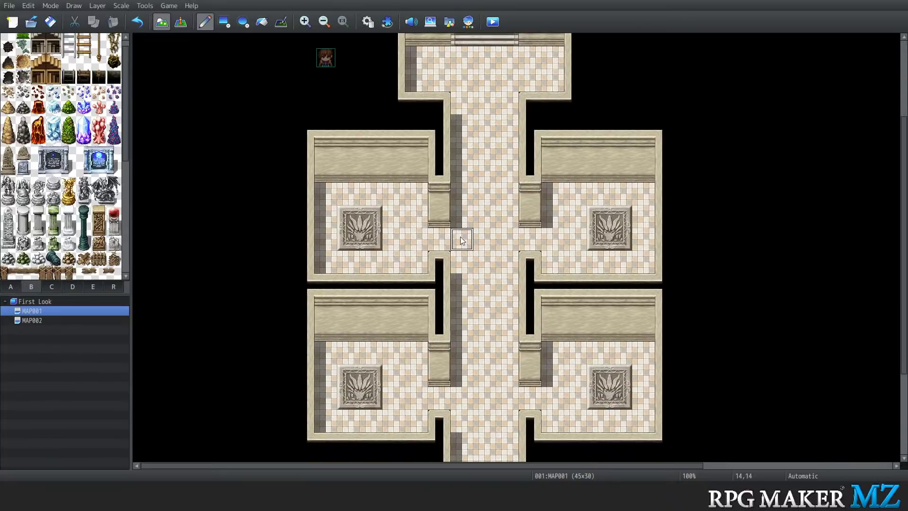
scroll(484, 260, "up", 6)
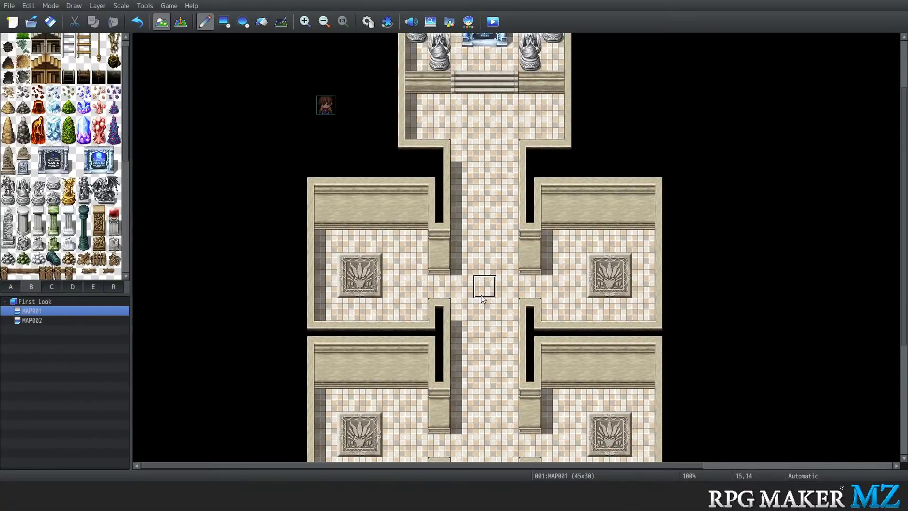
scroll(483, 293, "up", 3)
scroll(473, 300, "down", 4)
scroll(473, 299, "down", 2)
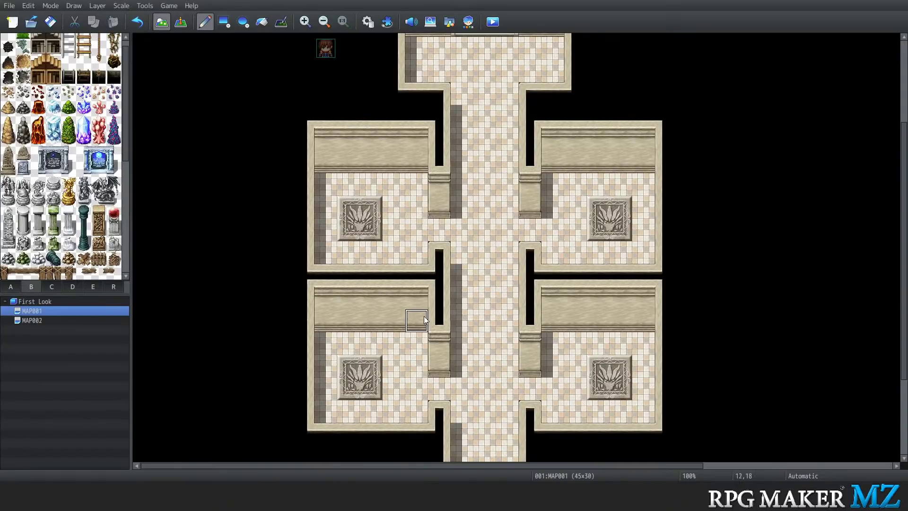
Look through the doorway, fissure, ore, crate and statue tiles in set B for decorating the temple
scroll(93, 256, "down", 4)
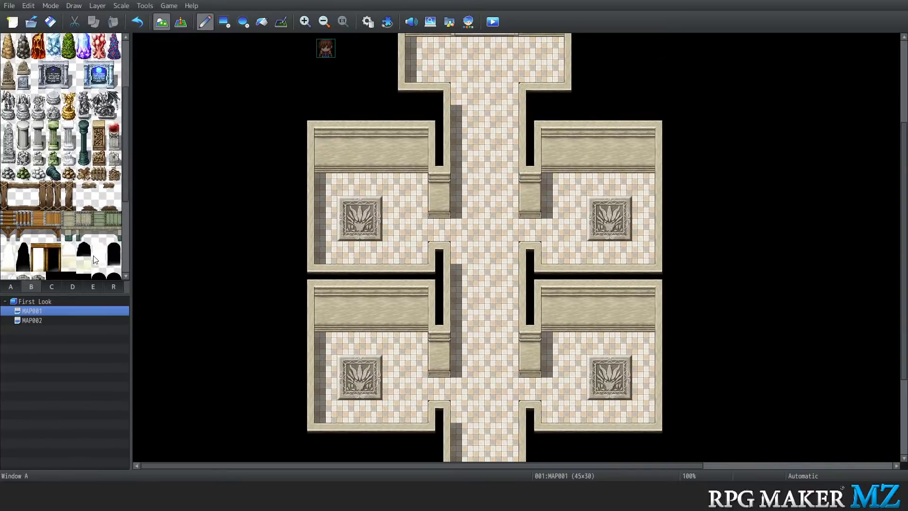
scroll(93, 256, "down", 6)
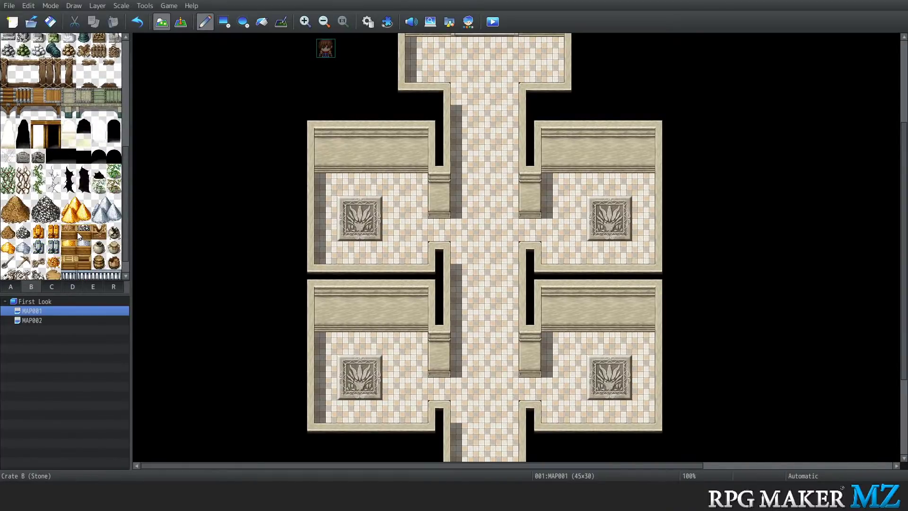
scroll(79, 231, "down", 1)
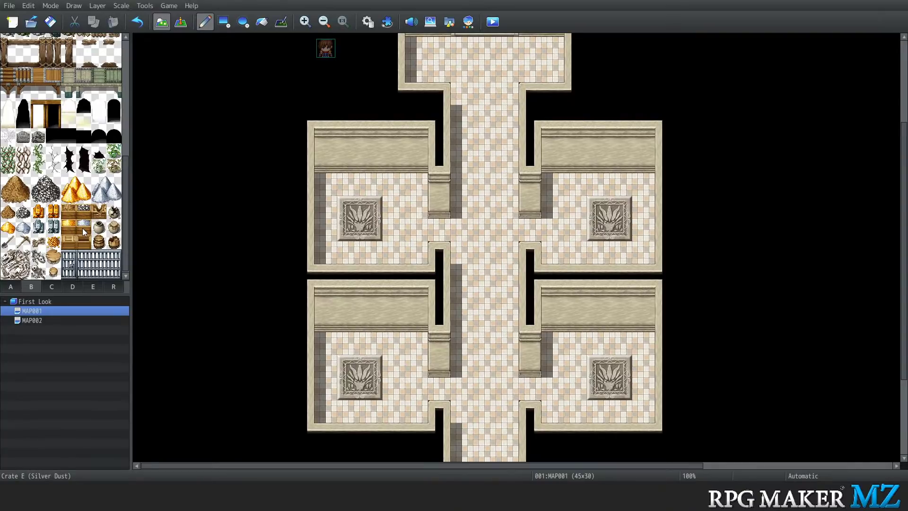
scroll(520, 219, "up", 6)
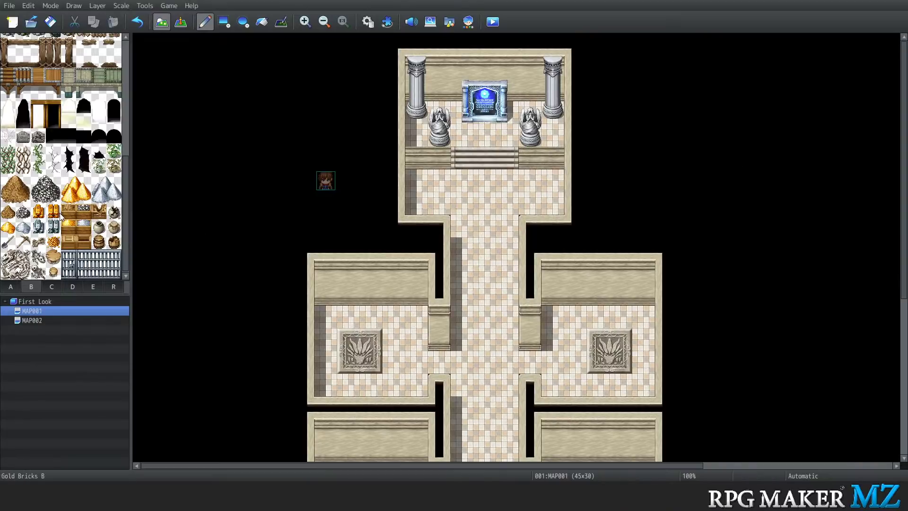
scroll(100, 235, "up", 5)
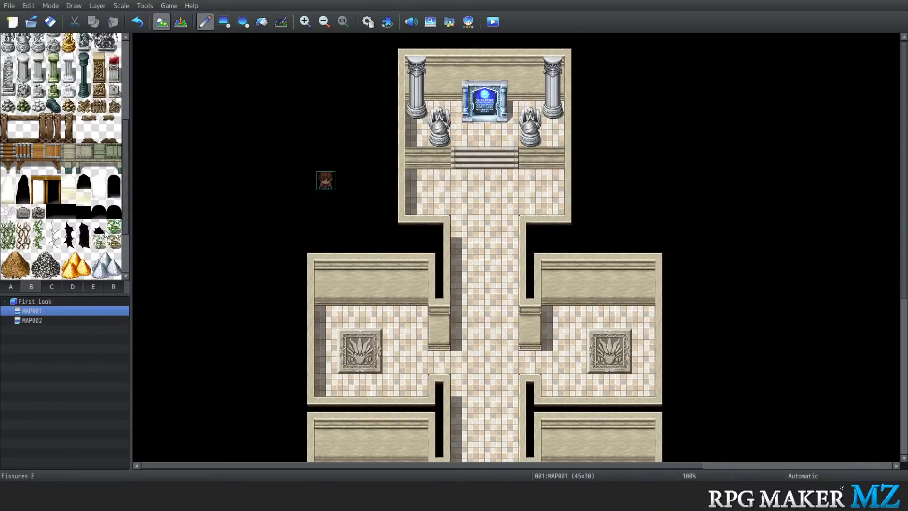
scroll(99, 232, "up", 4)
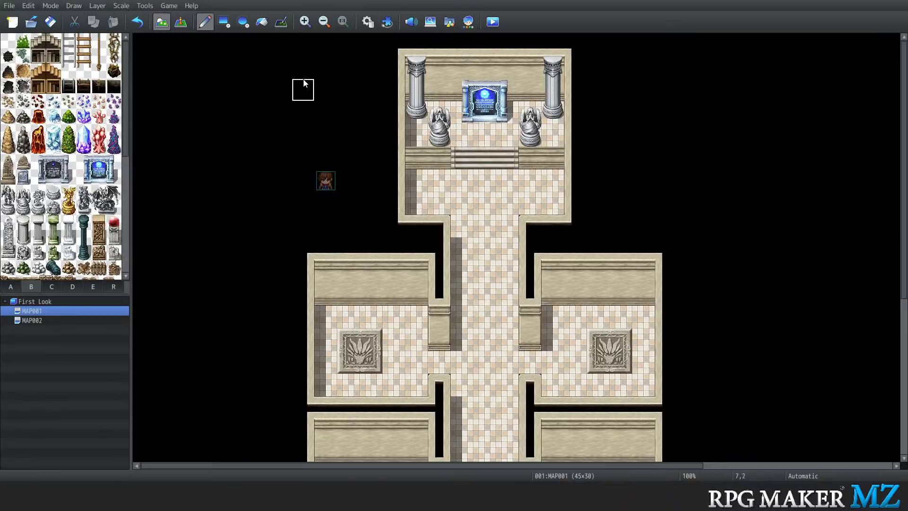
Review the Dungeon tileset's image and passage settings in the database, and close the database
left_click(146, 5)
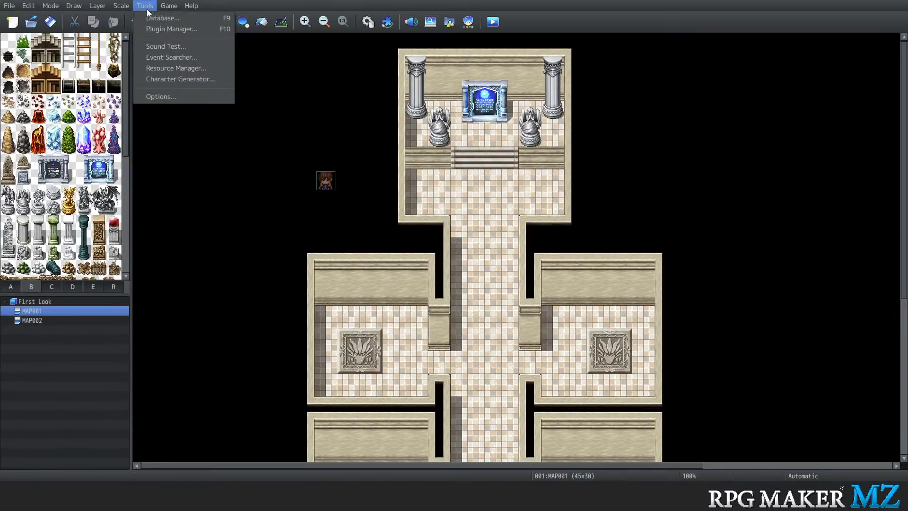
left_click(161, 18)
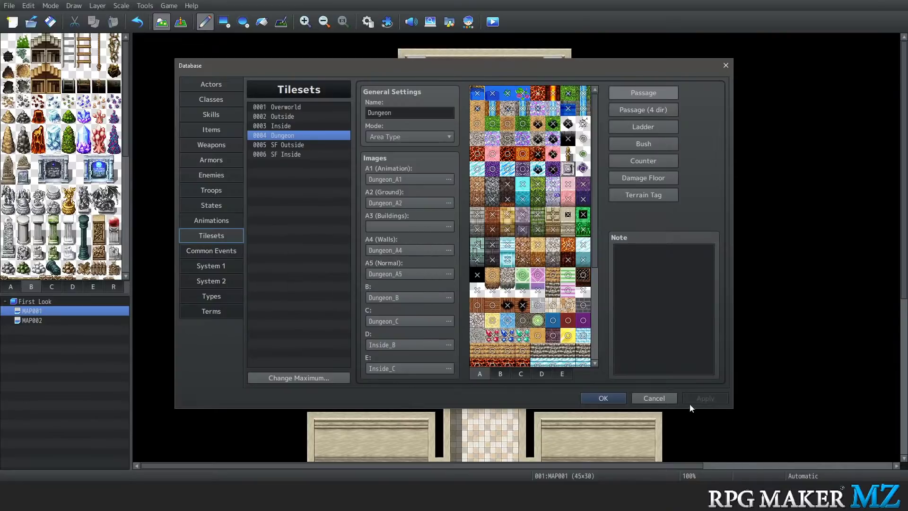
left_click(615, 398)
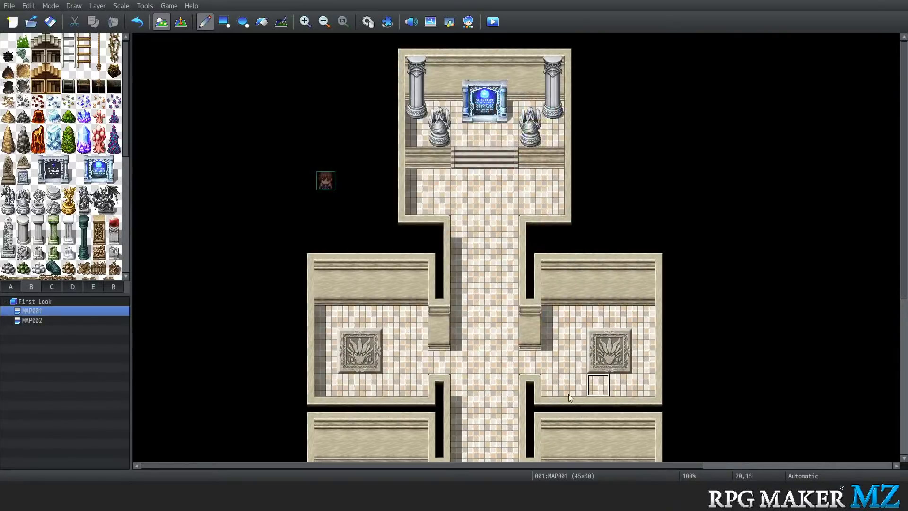
scroll(318, 281, "down", 5)
scroll(317, 279, "up", 5)
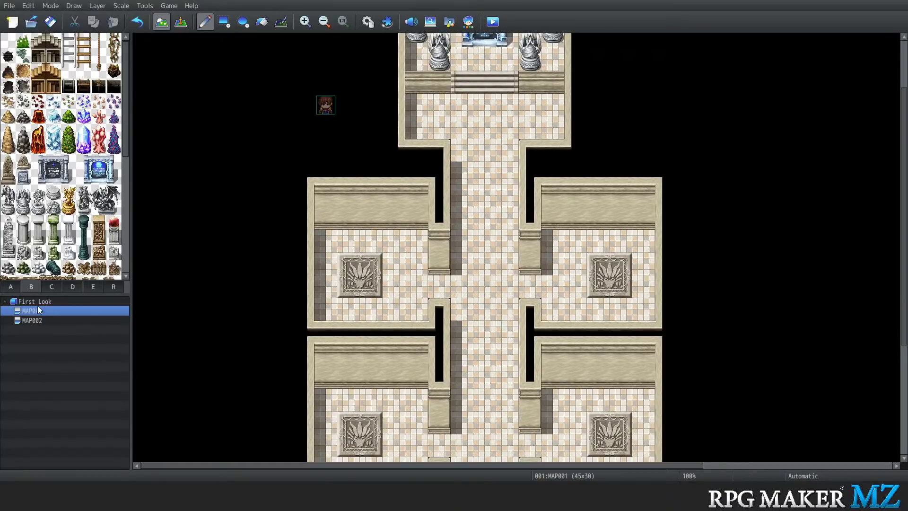
Create a new 17 x 13 map named MAP003 under First Look, using the 0001 Overworld tileset
left_click(38, 304)
right_click(40, 305)
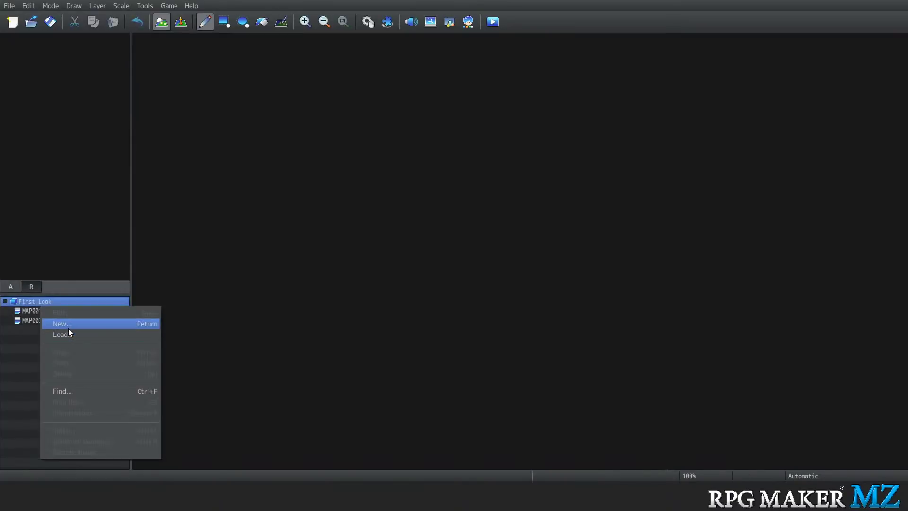
left_click(68, 325)
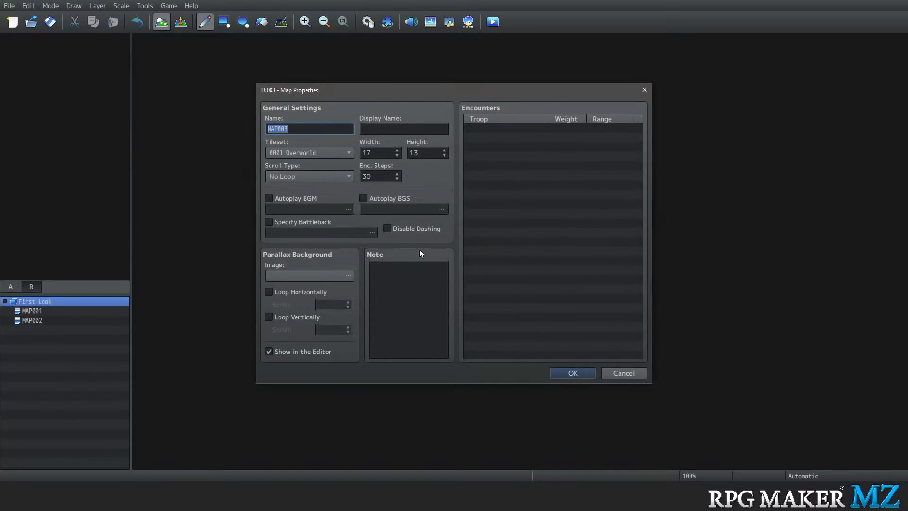
left_click(560, 372)
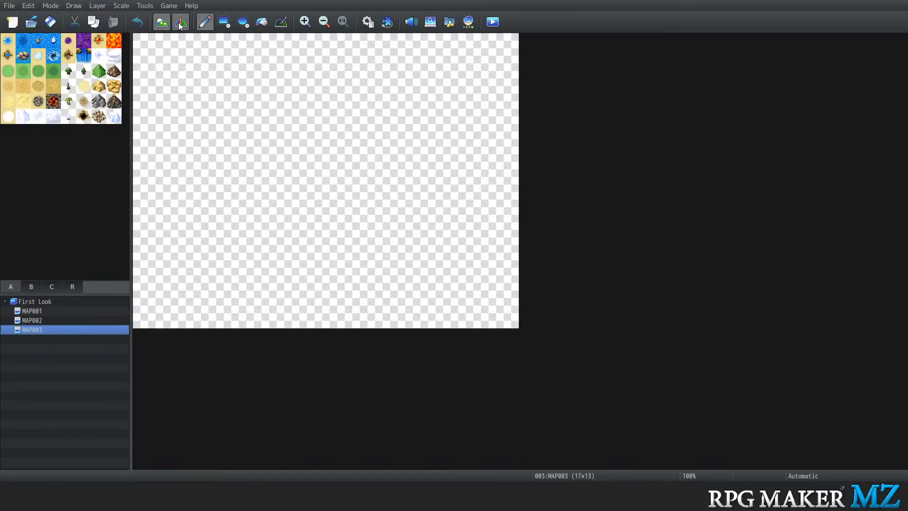
Flood fill the whole map with the light green grassland tile
left_click(261, 24)
left_click(244, 171)
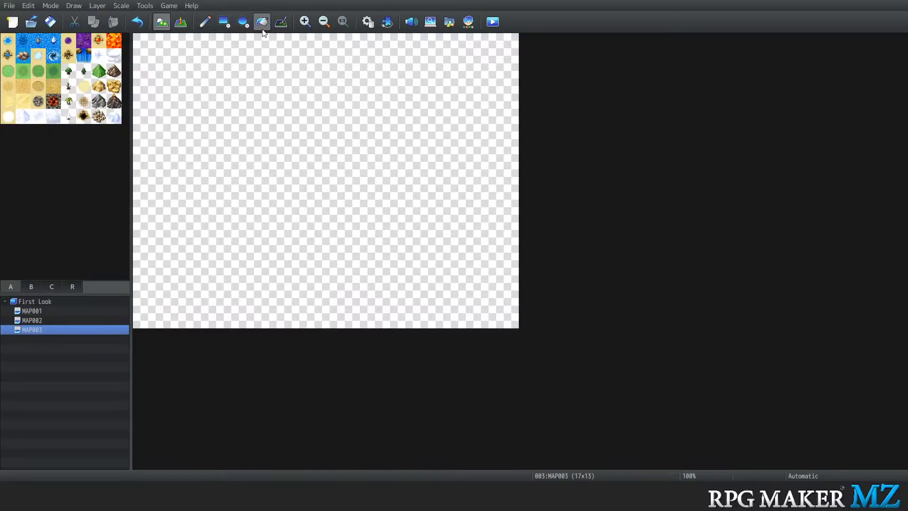
left_click(8, 71)
left_click(260, 145)
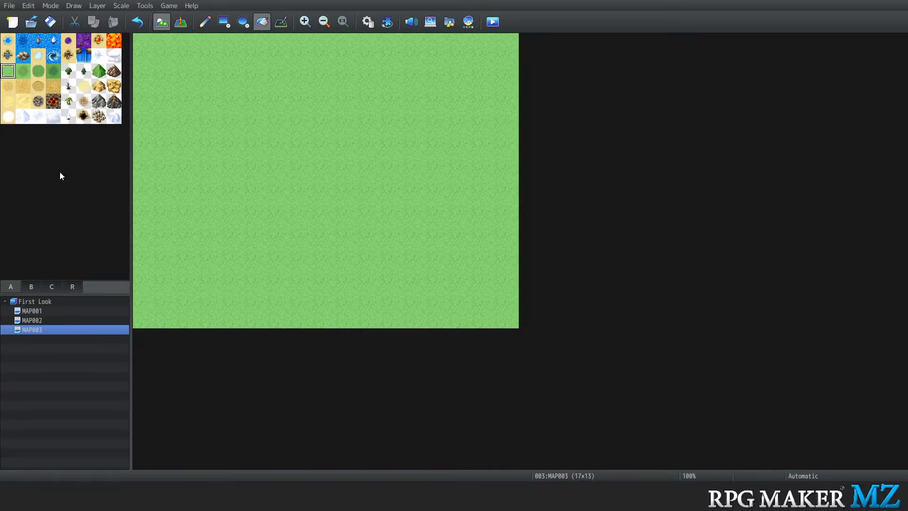
Draw a winding river from the north edge into a sea in the south-east corner, with deep water in its outer part
left_click(8, 40)
left_click(207, 24)
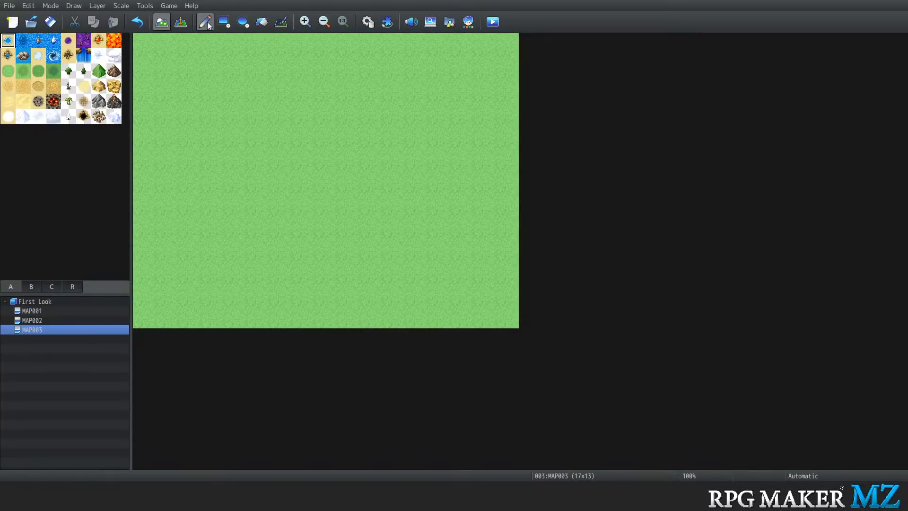
mouse_move(285, 317)
left_mouse_down()
mouse_move(484, 234)
mouse_move(322, 367)
mouse_move(351, 289)
mouse_move(396, 367)
mouse_move(506, 269)
mouse_move(505, 296)
mouse_move(394, 275)
mouse_move(349, 158)
mouse_move(257, 88)
mouse_move(235, 37)
left_mouse_up()
left_click(23, 41)
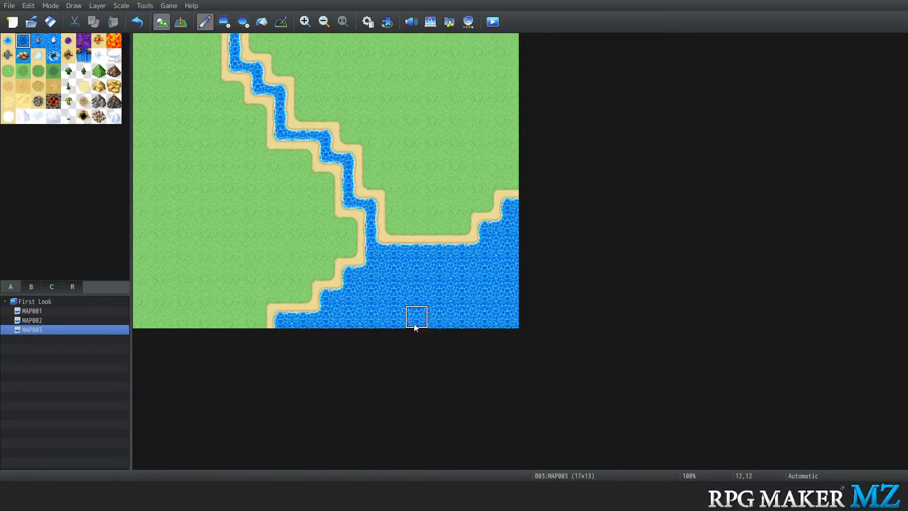
mouse_move(349, 317)
left_mouse_down()
mouse_move(404, 307)
mouse_move(395, 326)
mouse_move(483, 293)
mouse_move(476, 277)
mouse_move(417, 305)
mouse_move(466, 337)
mouse_move(464, 297)
mouse_move(438, 294)
left_mouse_up()
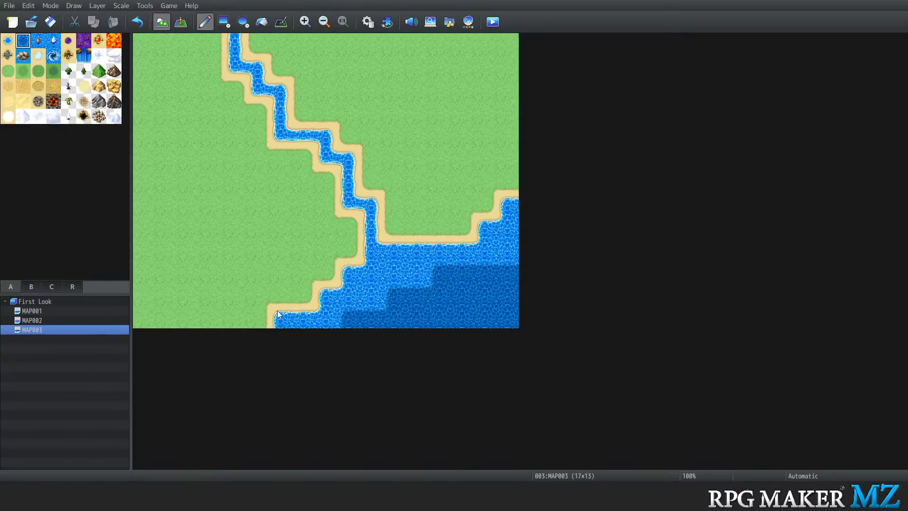
Paint a range of green grassy mountains in the map's north-west corner, west of the river
left_click(113, 71)
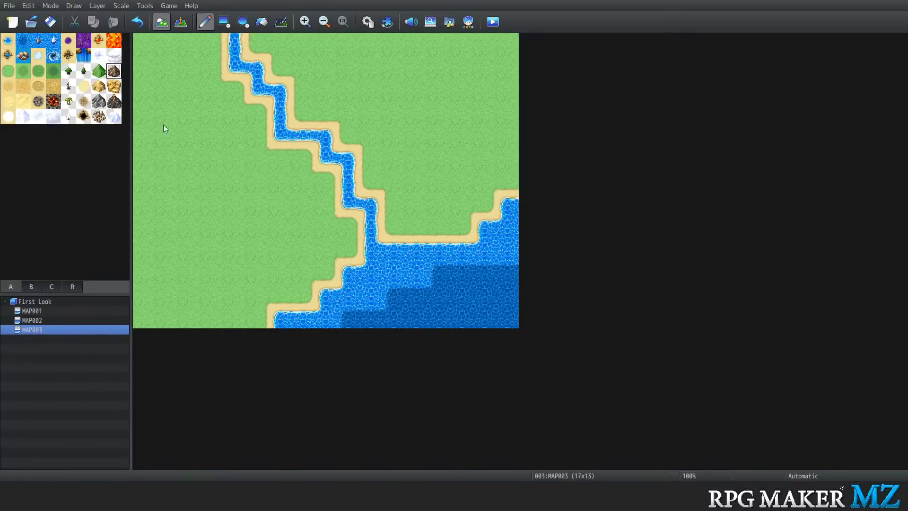
left_click(98, 71)
mouse_move(178, 40)
left_mouse_down()
mouse_move(152, 67)
mouse_move(146, 123)
mouse_move(199, 40)
mouse_move(168, 137)
mouse_move(145, 161)
left_mouse_up()
Try painting Mountain (Dirt) tiles over the green mountains in the automatic layer, and undo the stroke
left_click(113, 71)
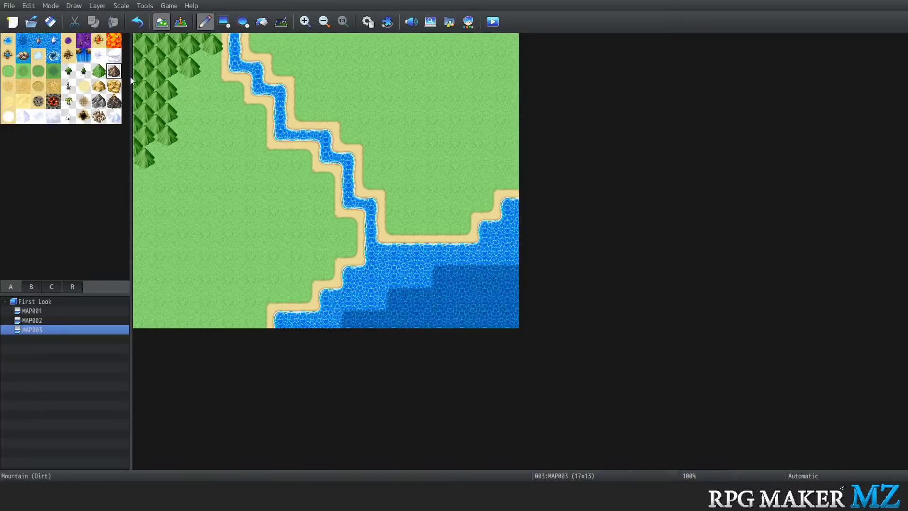
mouse_move(142, 93)
left_mouse_down()
mouse_move(143, 71)
mouse_move(168, 43)
left_mouse_up()
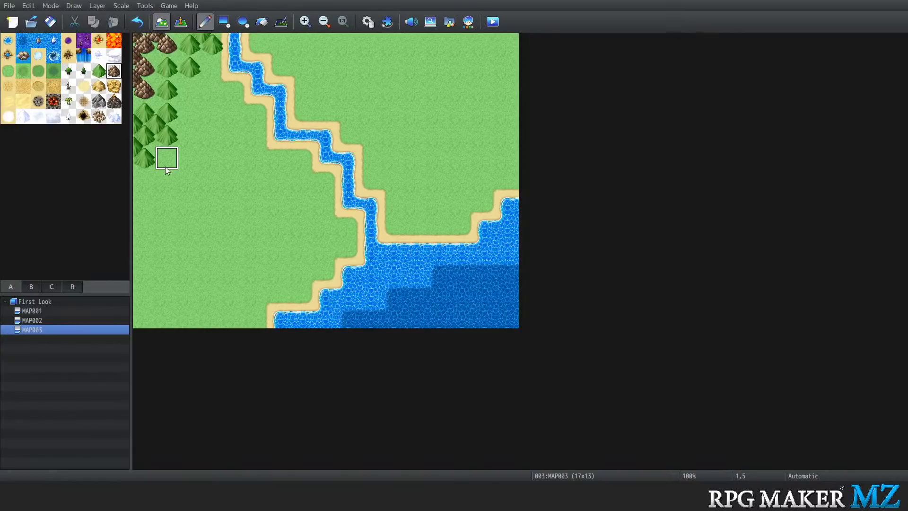
key("ctrl+z")
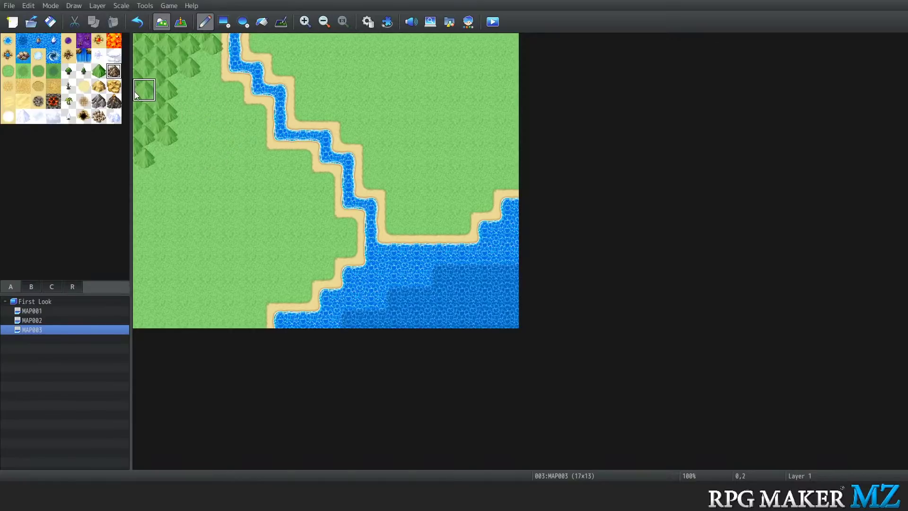
Paint Mountain (Dirt) tiles on Layer 3 over the green mountains along the north-west corner, and return to the Automatic layer
key("2")
key("3")
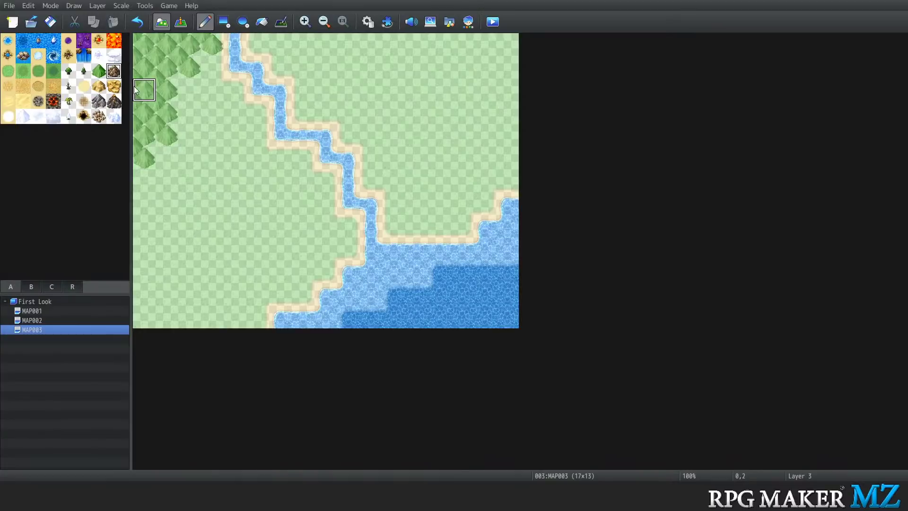
mouse_move(137, 96)
left_mouse_down()
mouse_move(143, 66)
mouse_move(173, 43)
left_mouse_up()
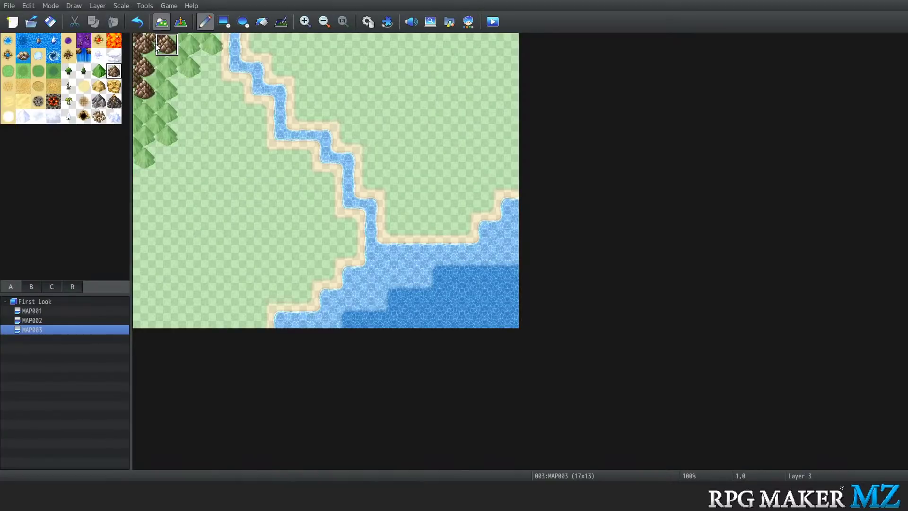
left_click(140, 109)
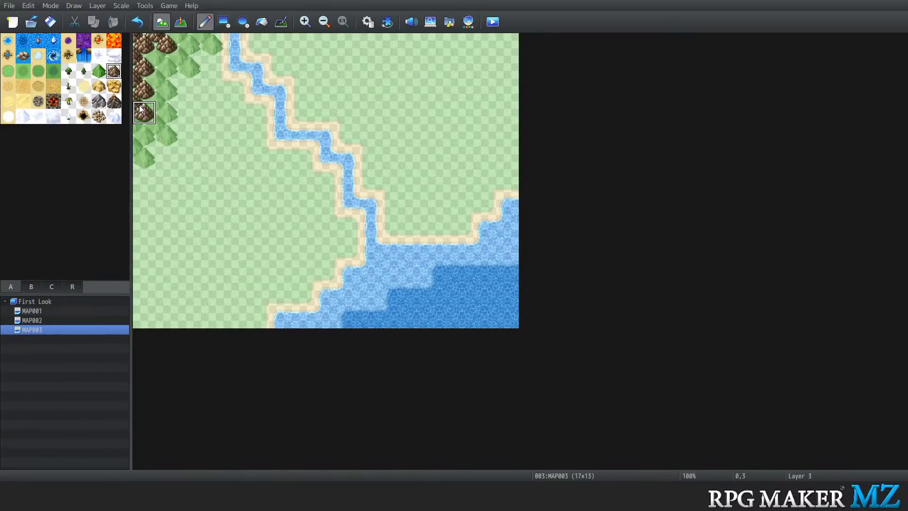
key("0")
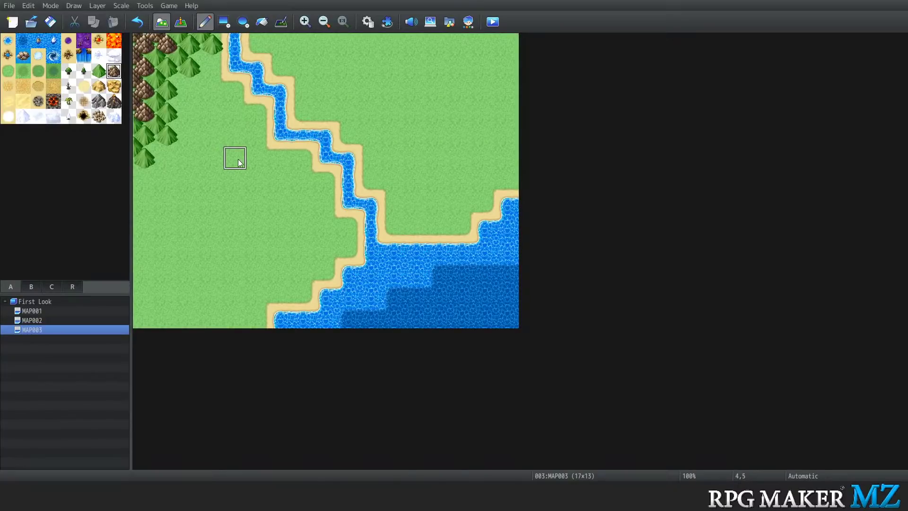
Compare the single-layer views with the Automatic view to see how the overlapping mountains are layered
key("3")
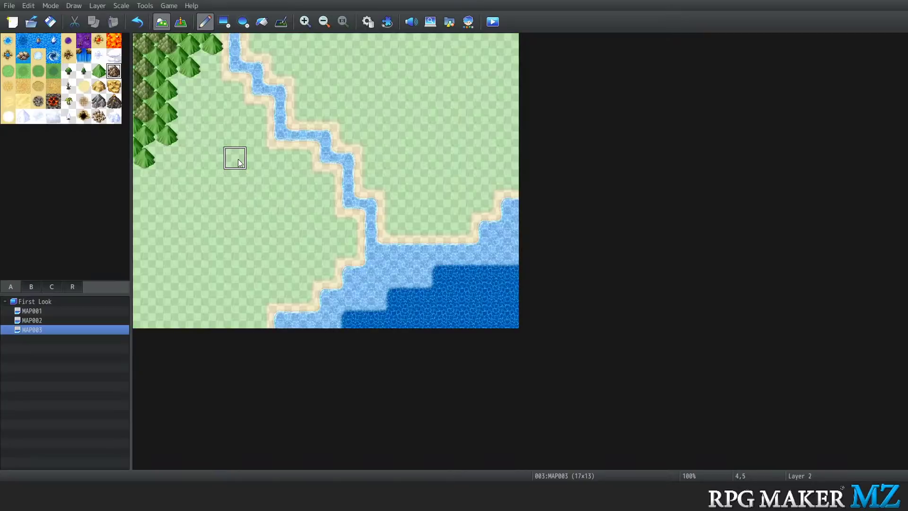
key("4")
key("0")
key("4")
key("0")
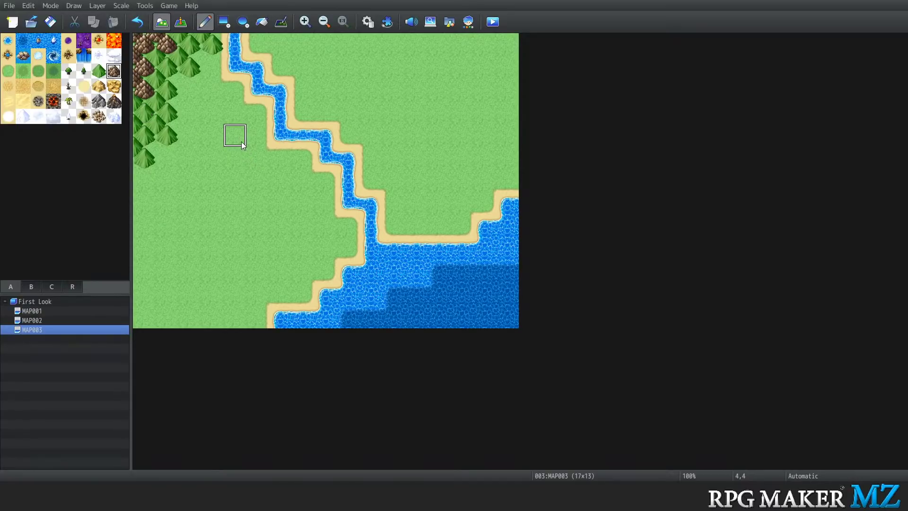
Undo the dirt mountain strokes and replace the green mountain tile next to the river at the north edge with grass
key("ctrl+z")
key("ctrl+z")
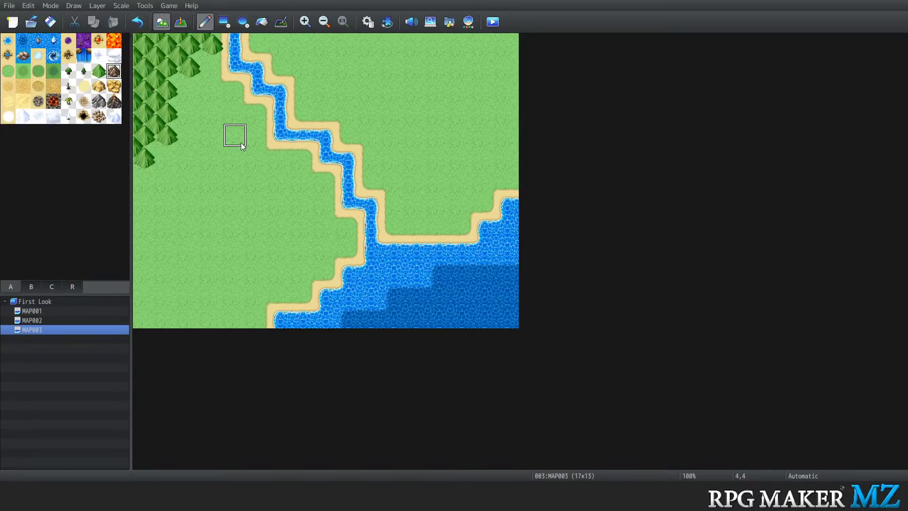
right_click(213, 38)
left_click(214, 41)
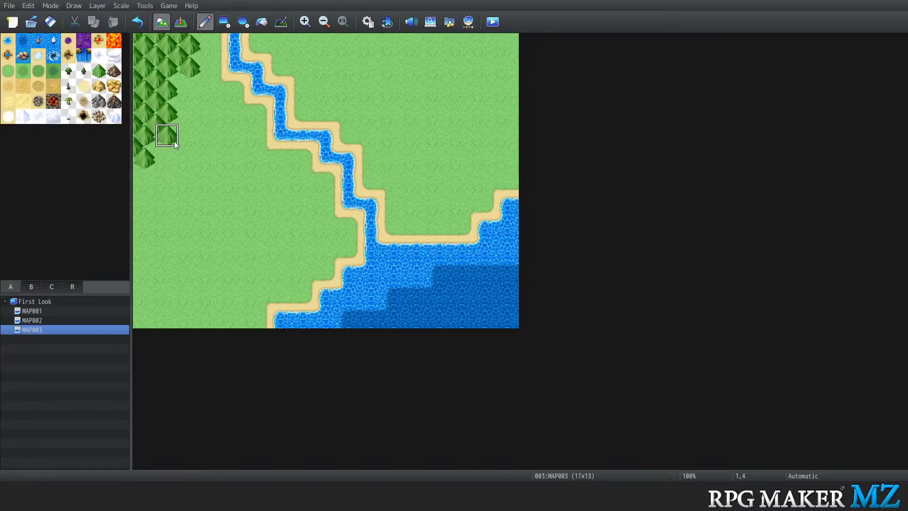
Paint grey rocky mountains in the north-east corner and sandy desert ground in the south-west corner
left_click(101, 106)
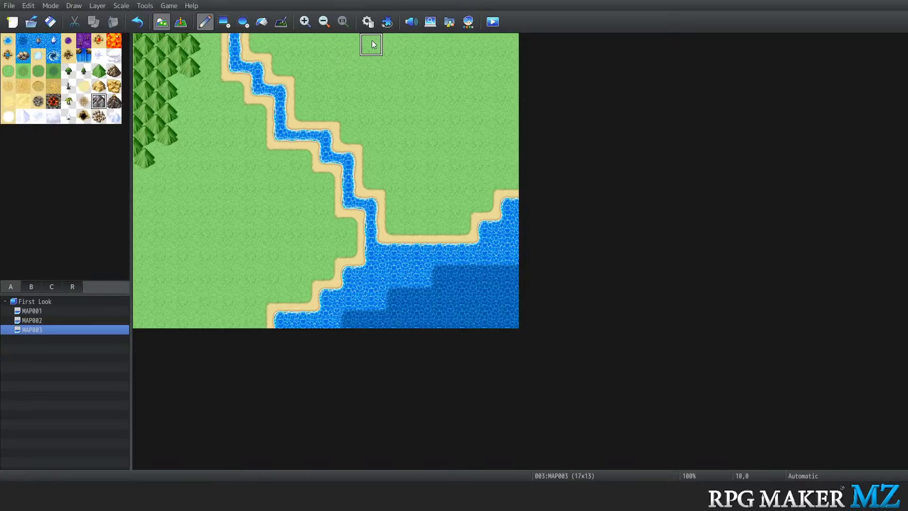
mouse_move(373, 44)
left_mouse_down()
mouse_move(490, 89)
mouse_move(521, 87)
mouse_move(486, 34)
left_mouse_up()
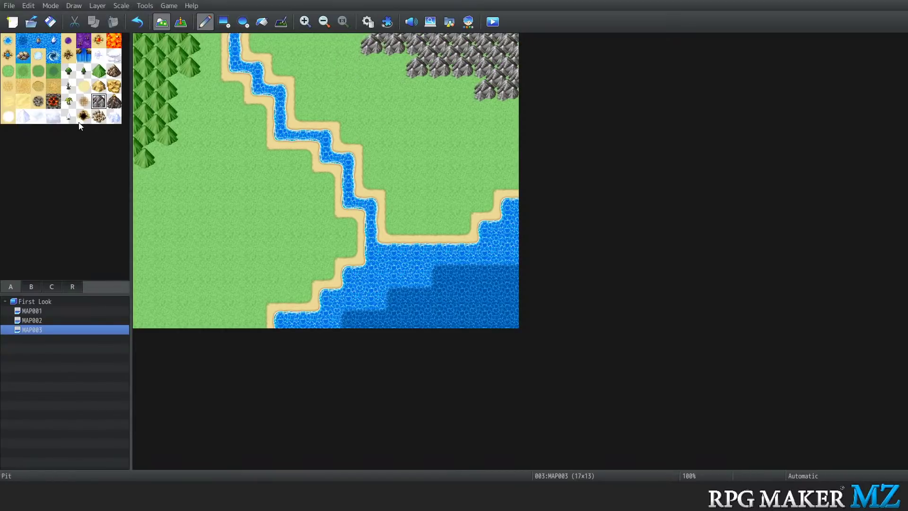
left_click(9, 100)
mouse_move(152, 238)
left_mouse_down()
mouse_move(170, 326)
mouse_move(144, 290)
mouse_move(145, 303)
mouse_move(206, 328)
left_mouse_up()
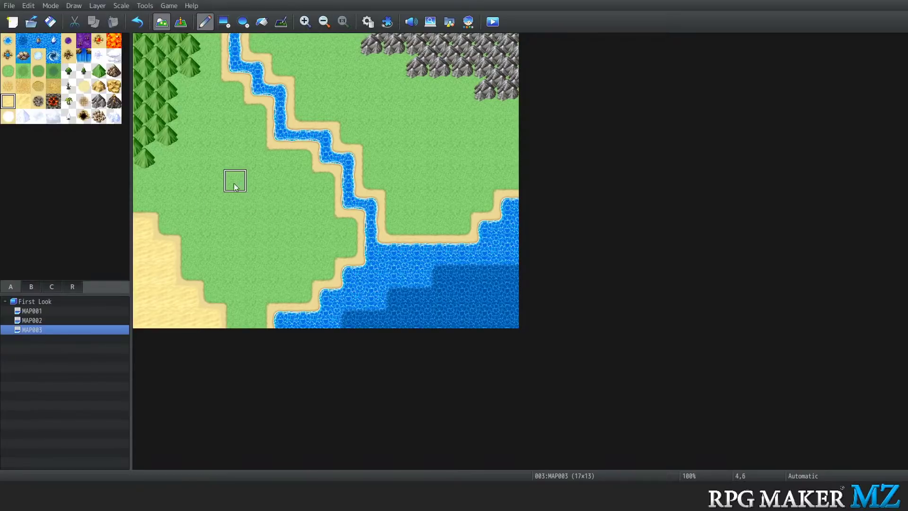
Lay a three-tile vertical road from tile set C at 4,6 to 4,8, capped by a T-junction at 4,5
left_click(51, 287)
scroll(88, 163, "up", 5)
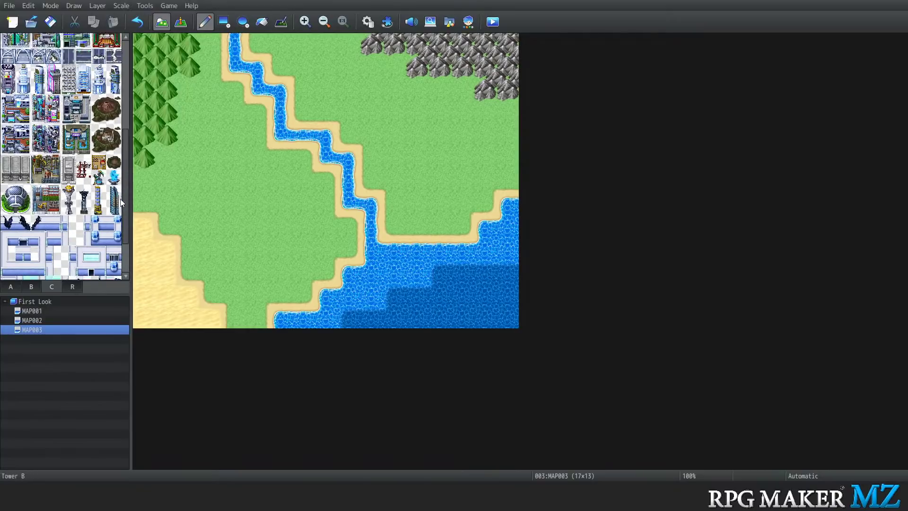
scroll(87, 163, "up", 2)
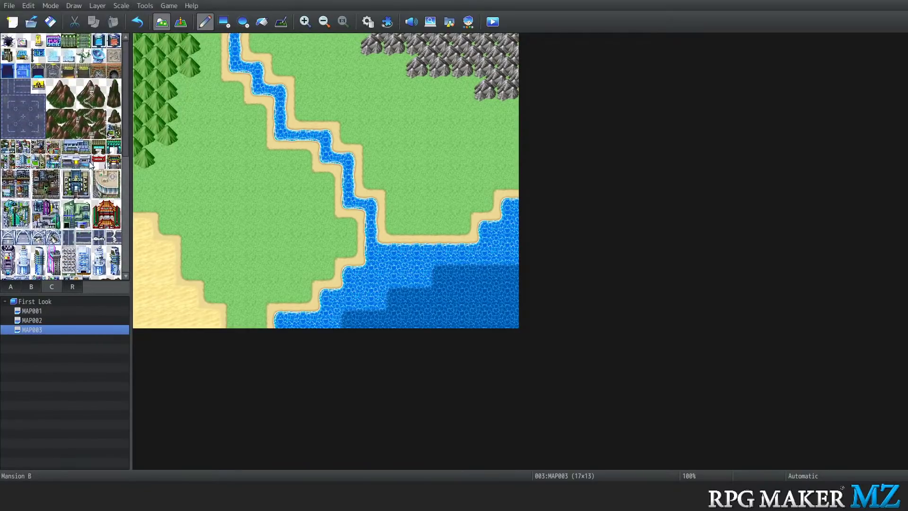
left_click(7, 86)
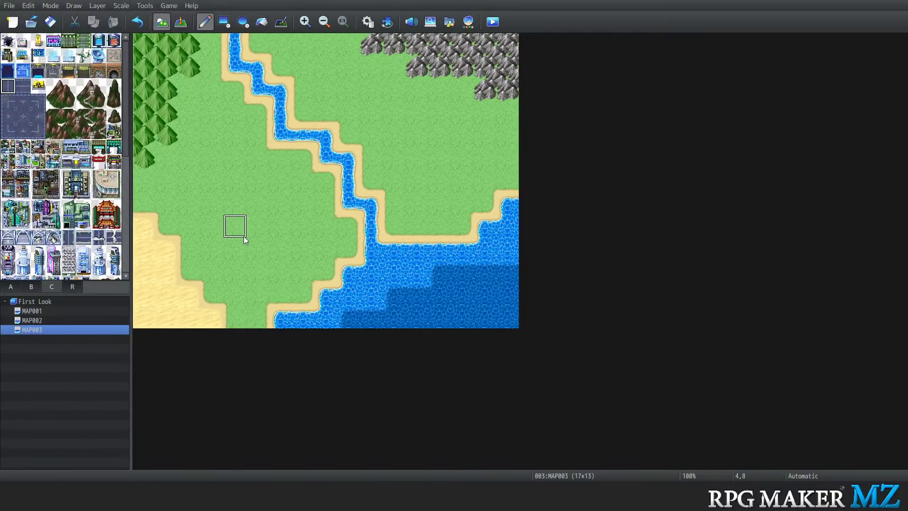
left_click_drag(243, 236, 238, 189)
left_click(238, 186)
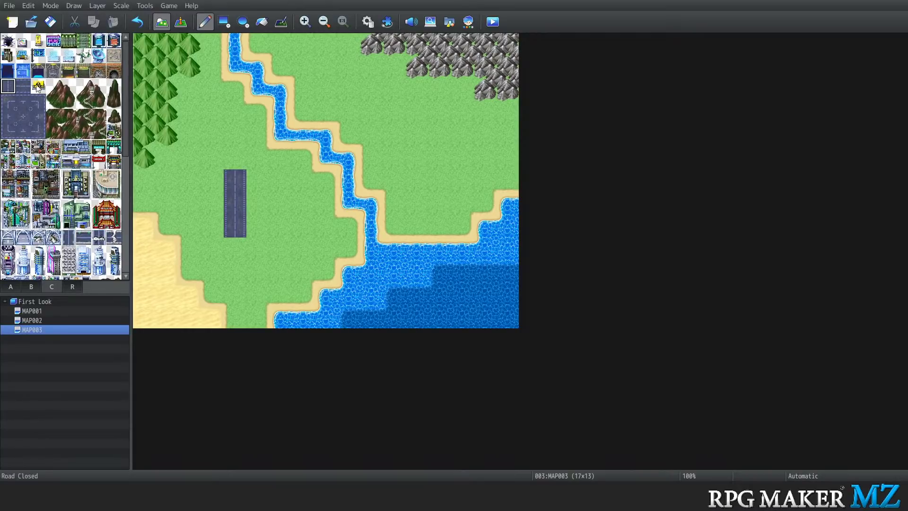
left_click(23, 101)
left_click(235, 158)
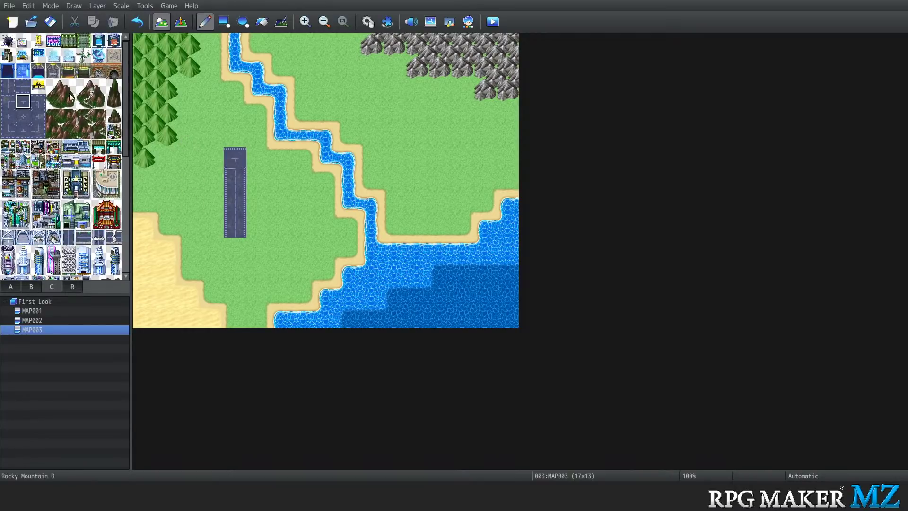
Place the two eastern road corner tiles at 7,5 and 7,10
left_click(38, 102)
left_click(235, 158)
left_click(301, 160)
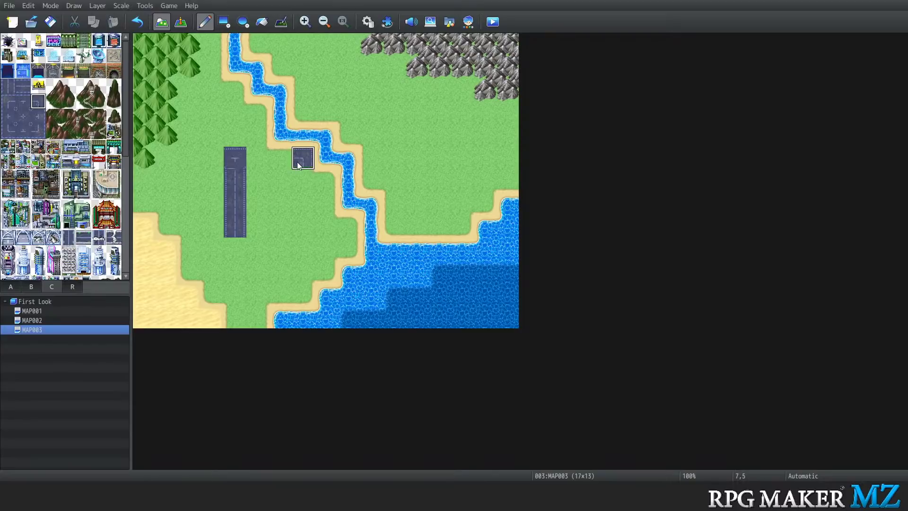
left_click(39, 132)
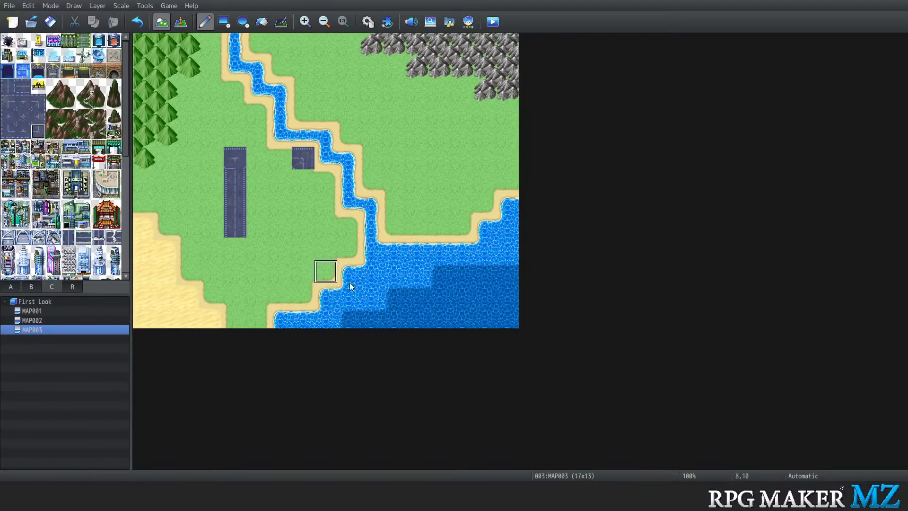
left_click(303, 271)
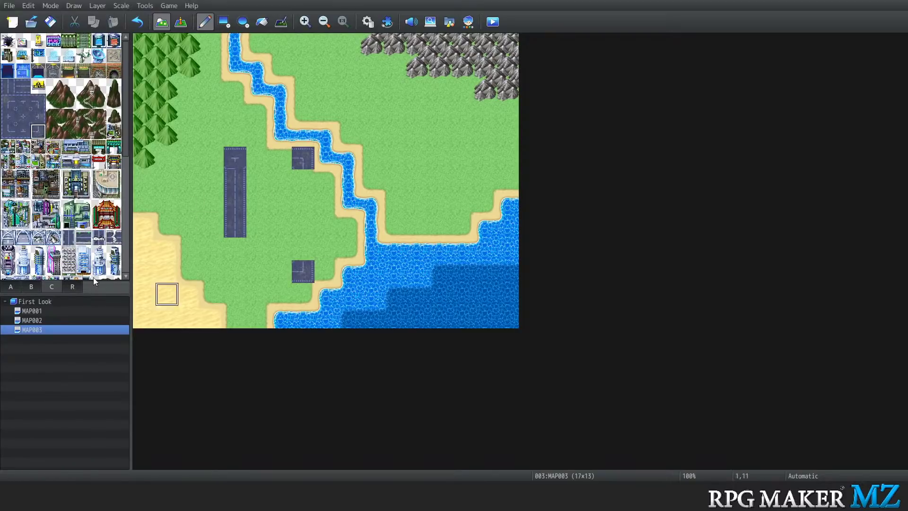
Place the southern road T-junction at 4,10 and the two western road corners at 2,10 and 2,5
left_click(23, 131)
left_click(235, 271)
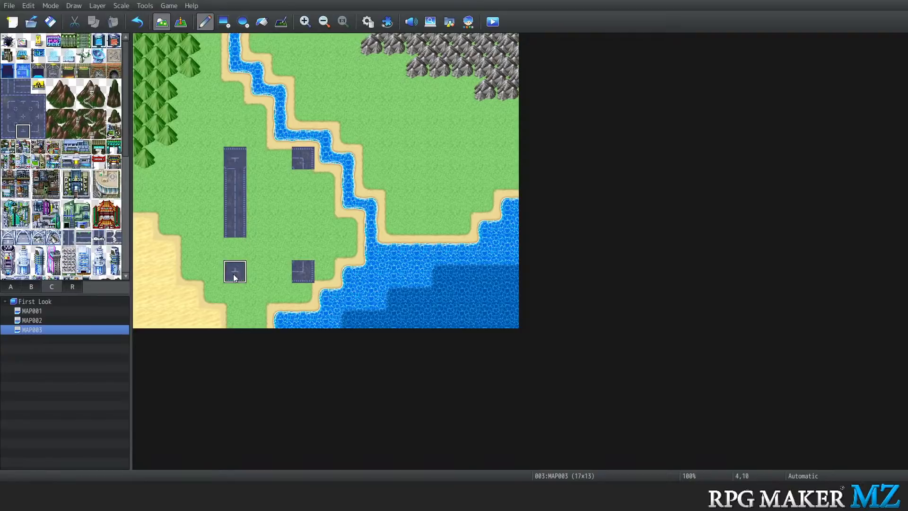
left_click(9, 132)
left_click(190, 271)
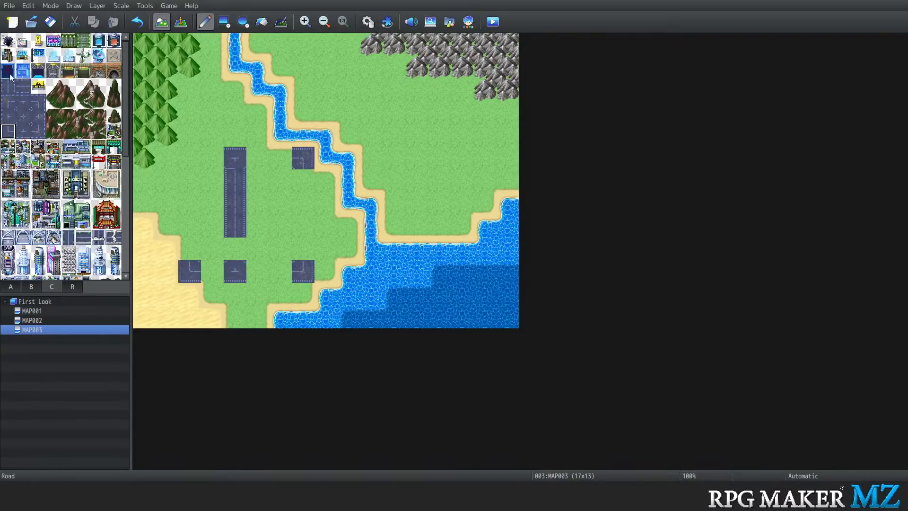
left_click(9, 101)
left_click(190, 158)
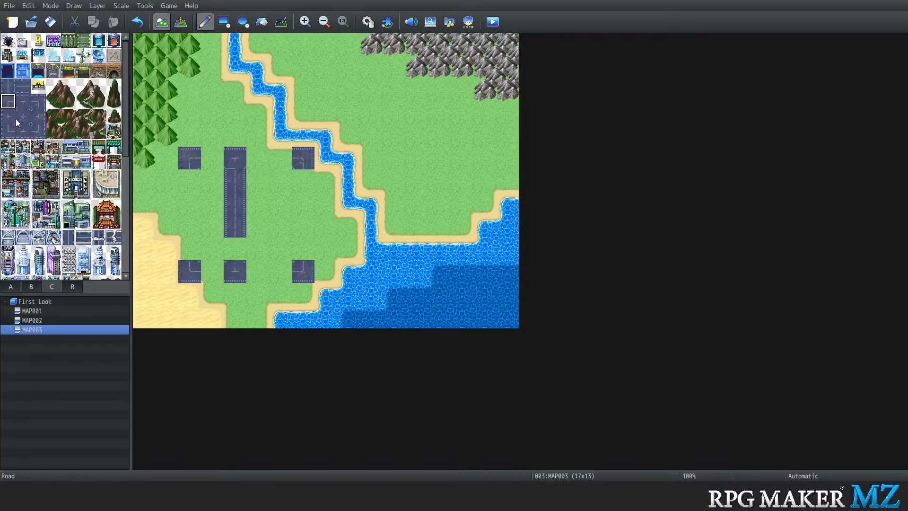
Fill the western side of the road loop with vertical road tiles from 2,6 to 2,9
left_click(26, 102)
left_click(8, 86)
left_click(188, 183)
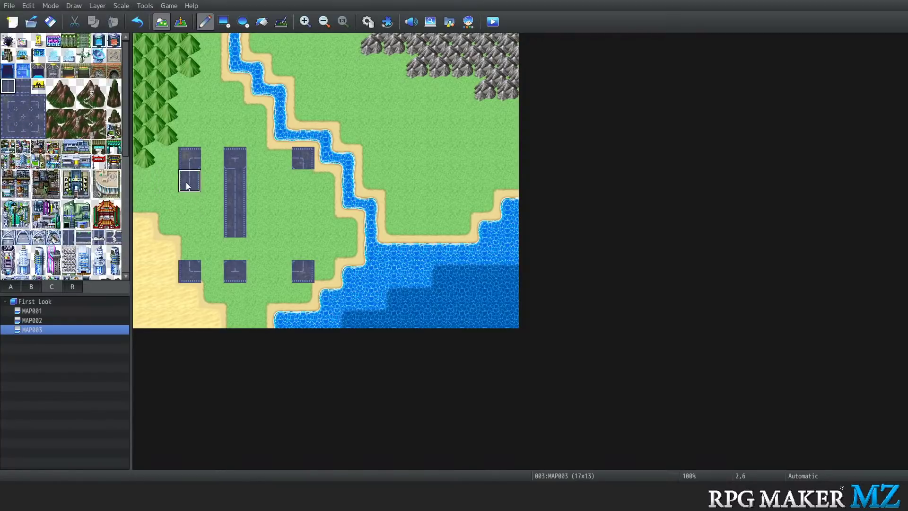
left_click_drag(188, 185, 190, 272)
Complete the loop's northern side with horizontal road tiles and its eastern side with vertical road tiles
left_click(25, 88)
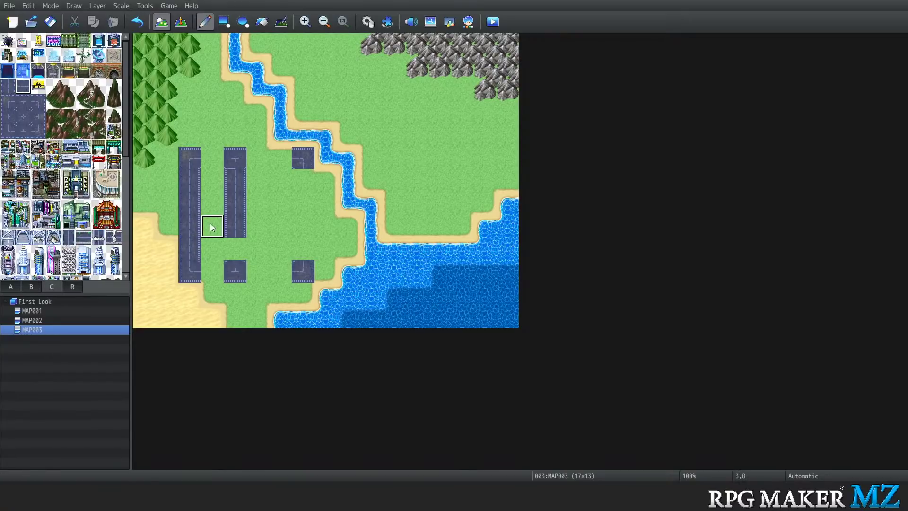
left_click(212, 159)
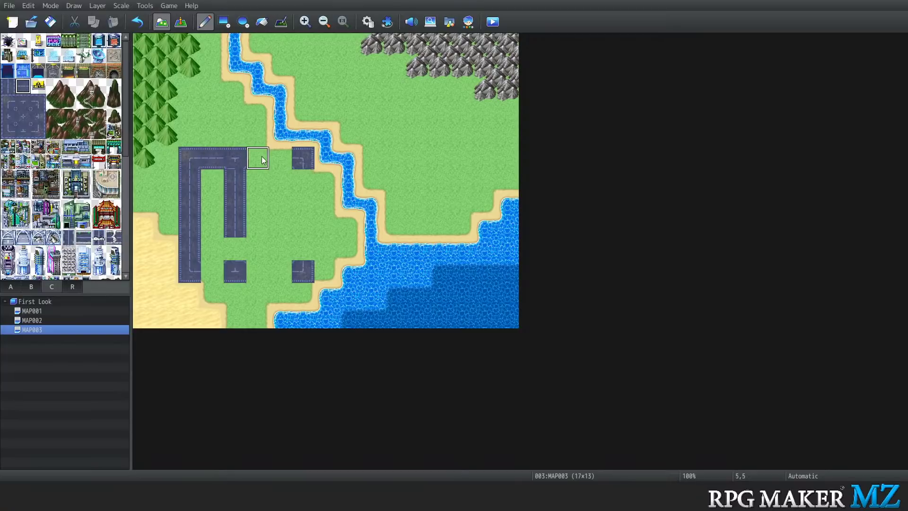
mouse_move(263, 160)
left_mouse_down()
mouse_move(280, 158)
mouse_move(304, 178)
mouse_move(306, 253)
left_mouse_up()
Fill the central road's gap at 4,9 with a vertical tile and lay horizontal road along the loop's southern side
left_click(8, 87)
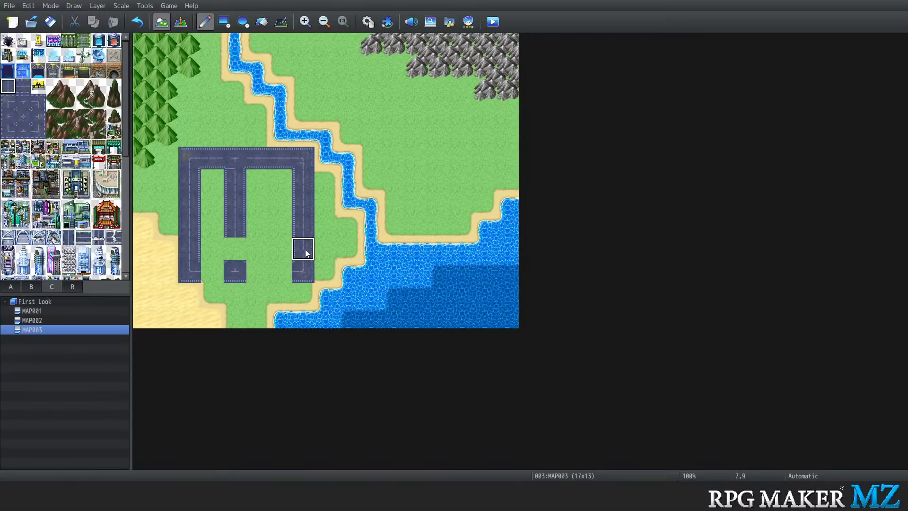
left_click(235, 248)
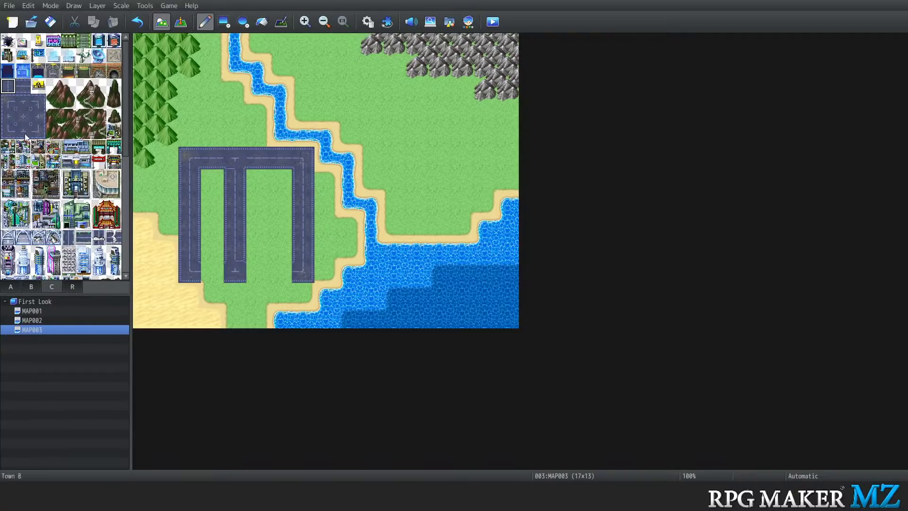
left_click(22, 86)
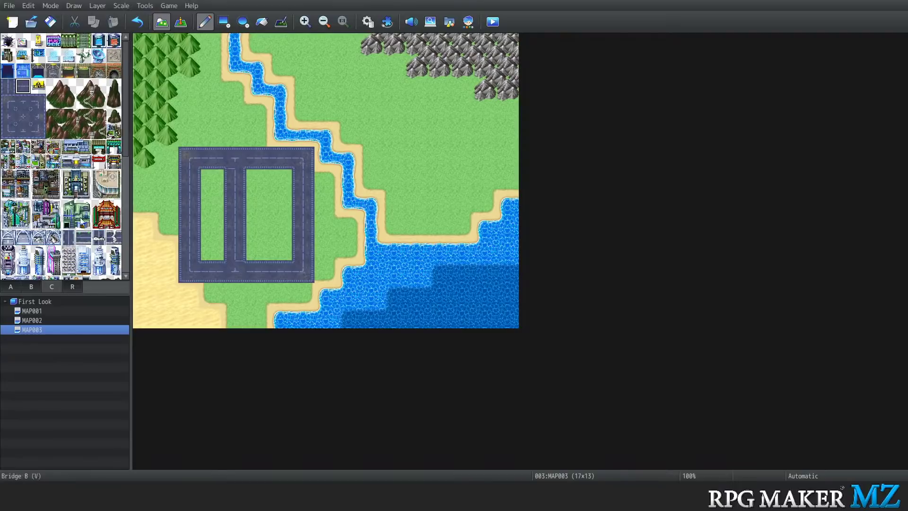
Place a two-by-two building at 5,6 in the eastern block and single-tile town buildings at 3,6 and 3,8 in the western block
left_click_drag(69, 176, 84, 191)
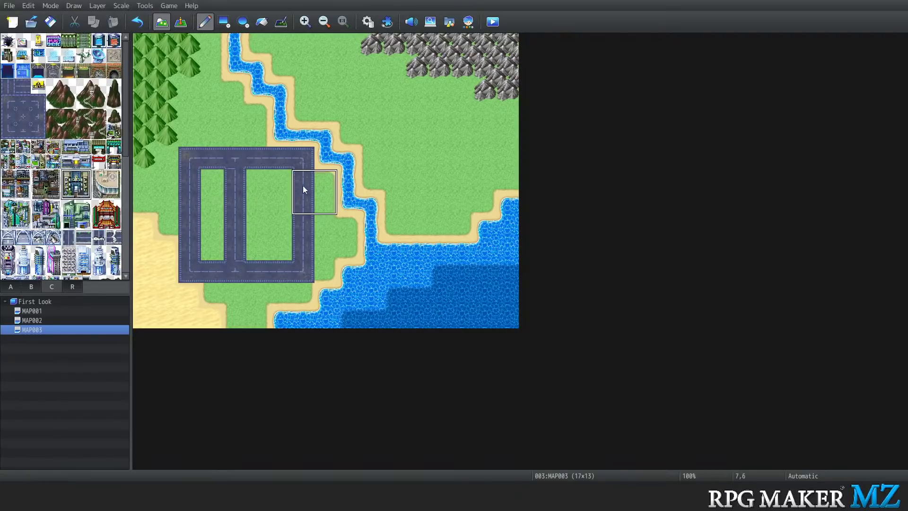
left_click(263, 188)
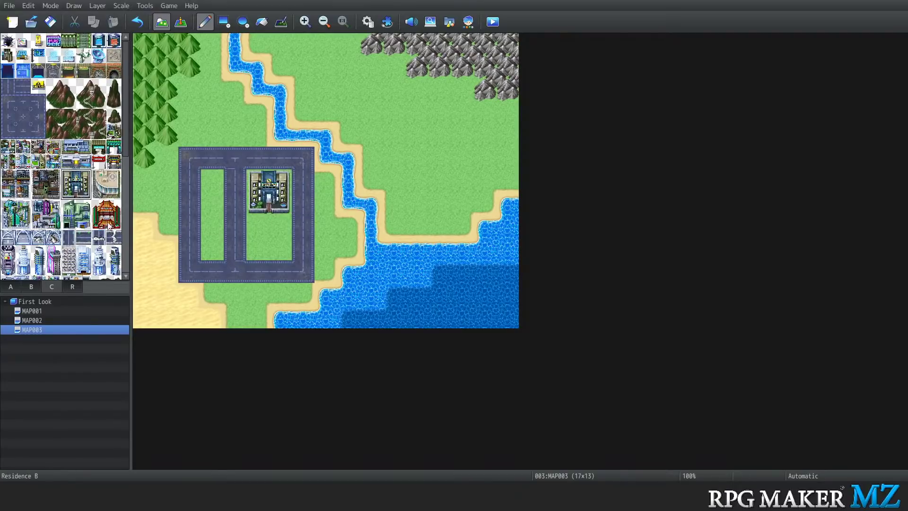
left_click(25, 149)
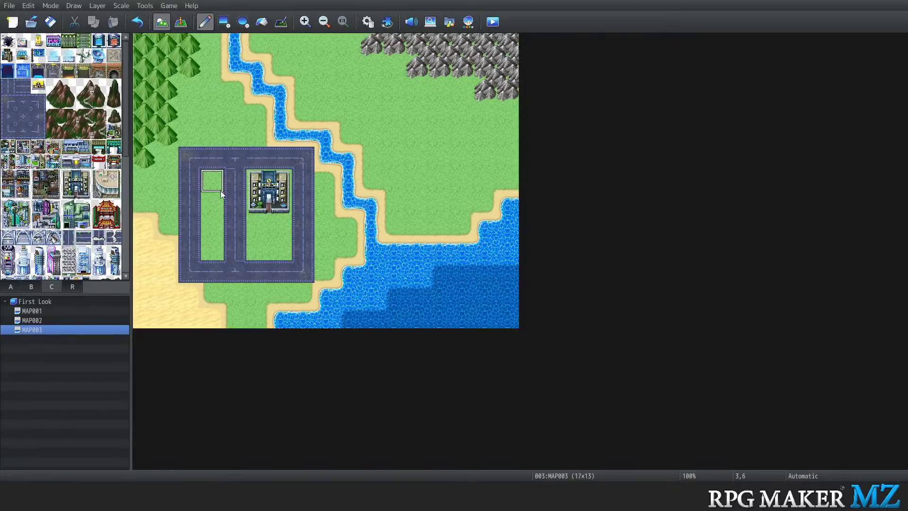
left_click(212, 182)
left_click(23, 161)
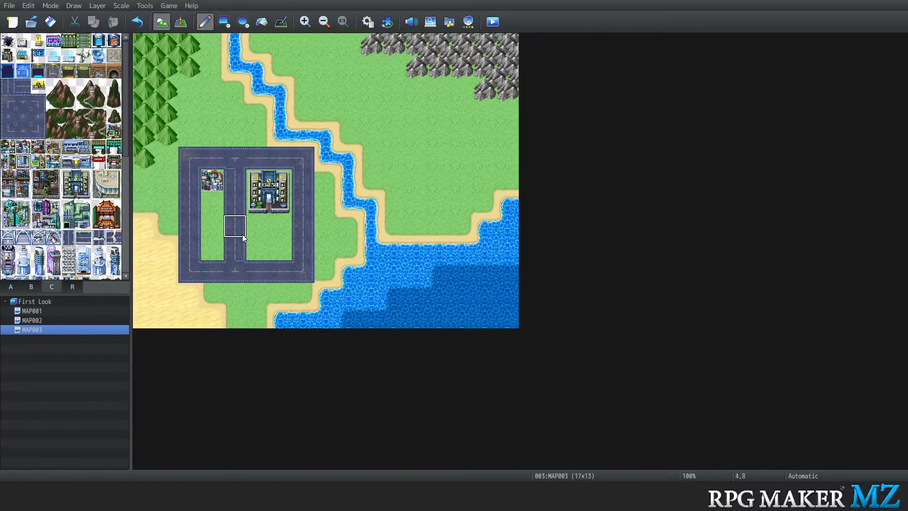
left_click(212, 226)
Place a two-tile-tall skyscraper at 3,8 to 3,9 in the western block
left_click(55, 147)
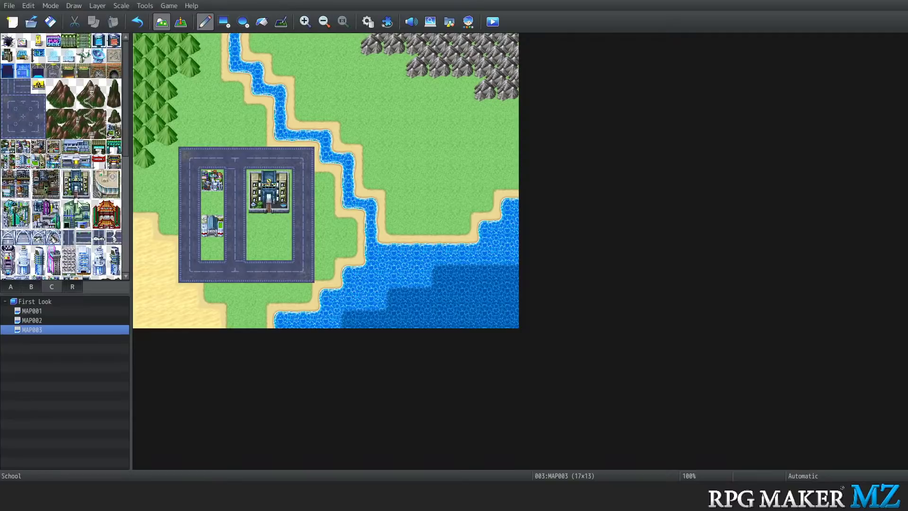
left_click(40, 263)
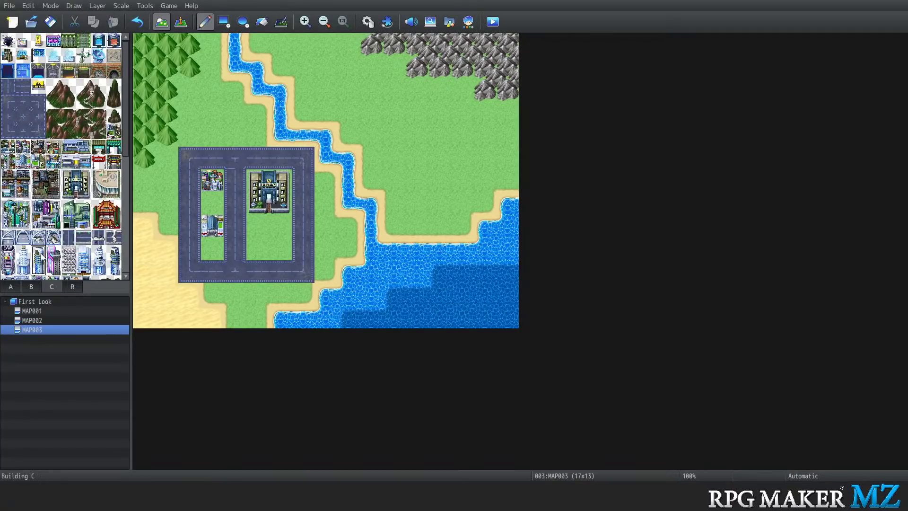
left_click(212, 227)
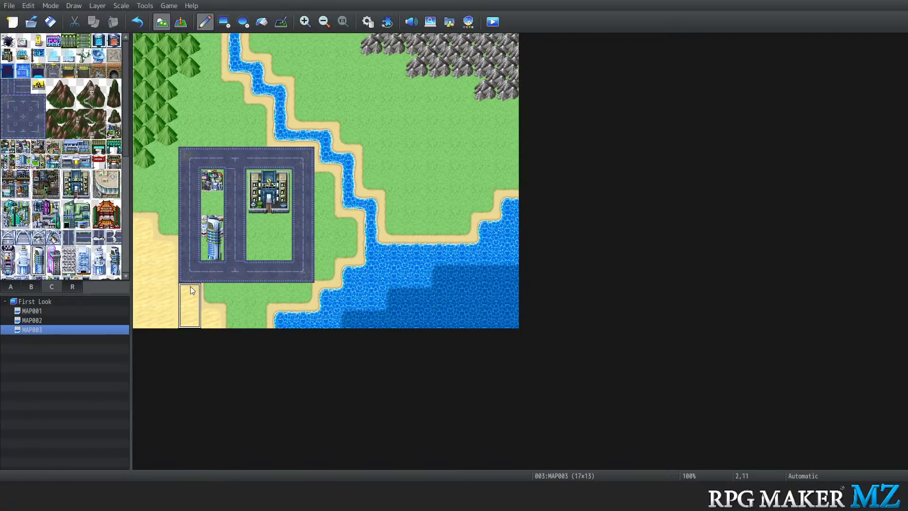
Place the two-by-two Hospital at 5,8 in the southern half of the eastern block
left_click(7, 211)
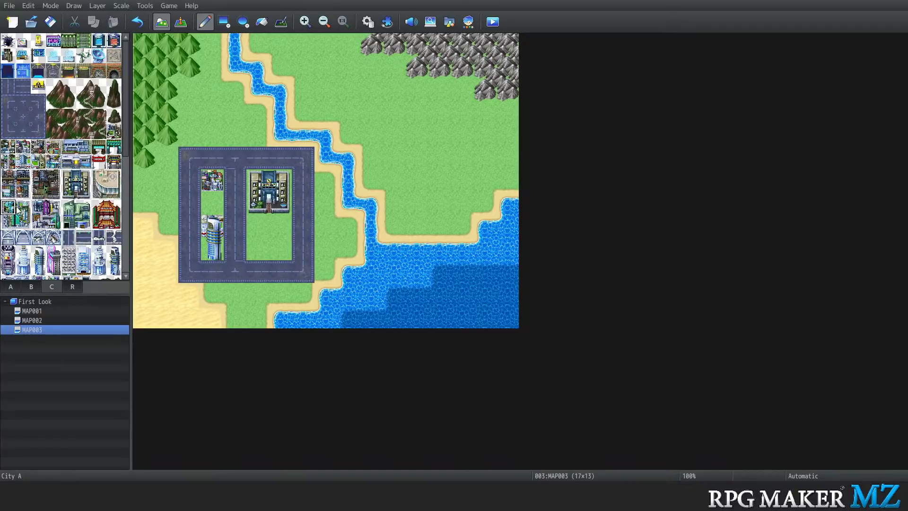
left_click_drag(17, 209, 23, 223)
left_click(70, 178)
left_click(106, 183)
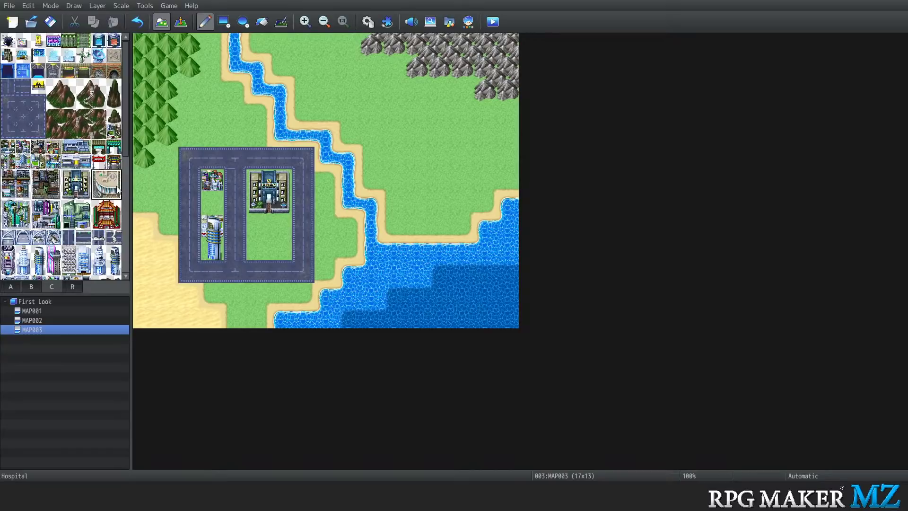
left_click(262, 234)
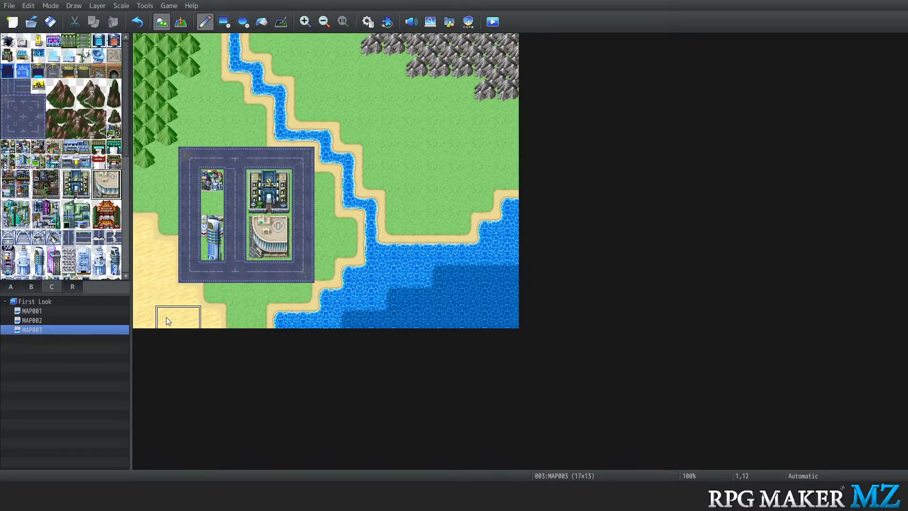
left_click(97, 161)
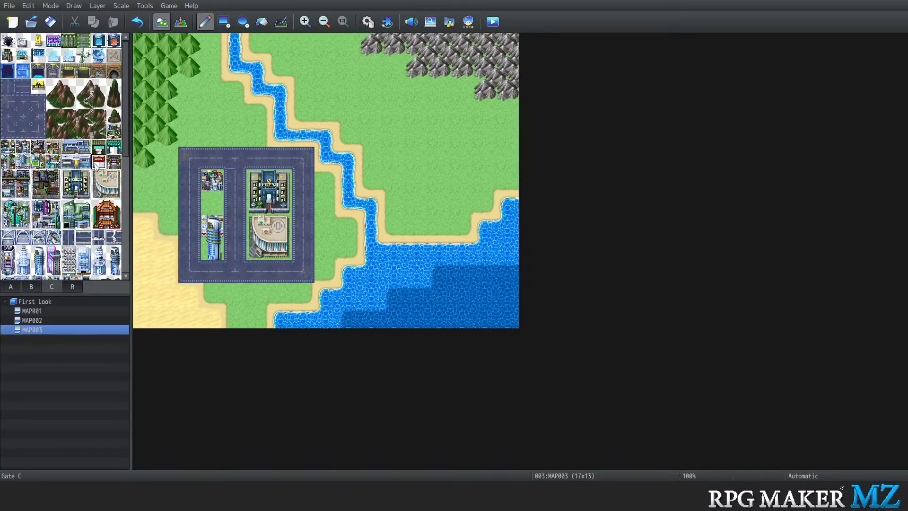
Load the World SF sample map into the First Look project
right_click(47, 302)
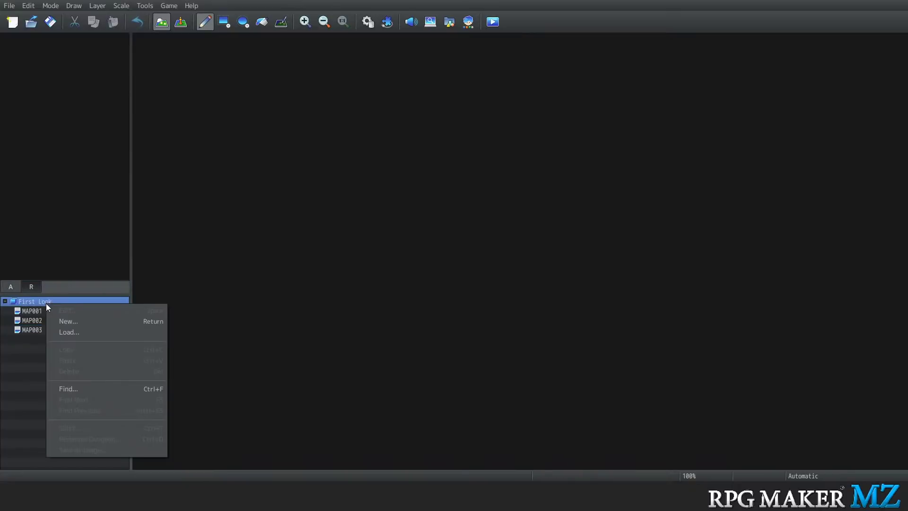
left_click(89, 331)
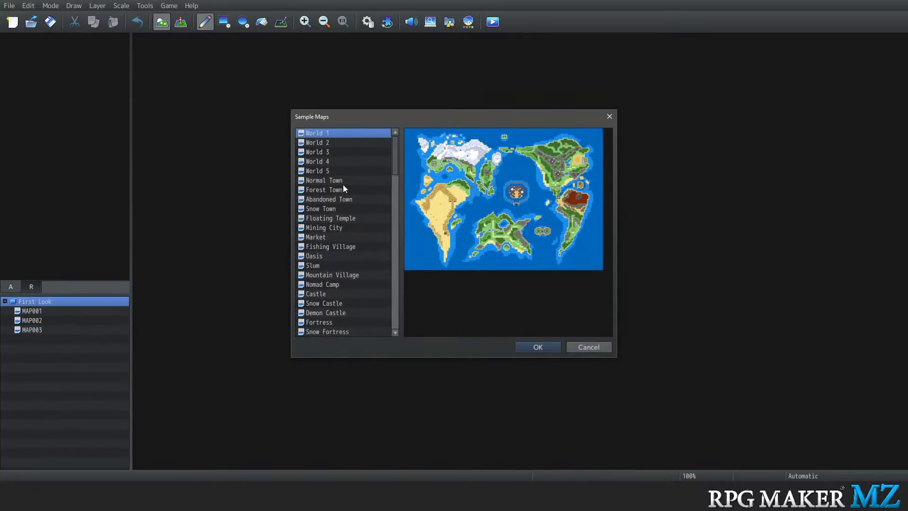
scroll(354, 229, "down", 4)
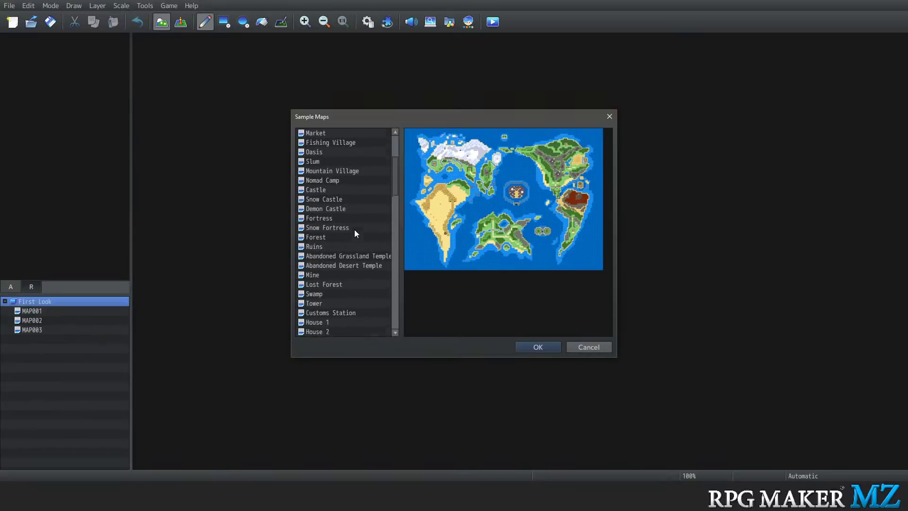
scroll(348, 215, "down", 7)
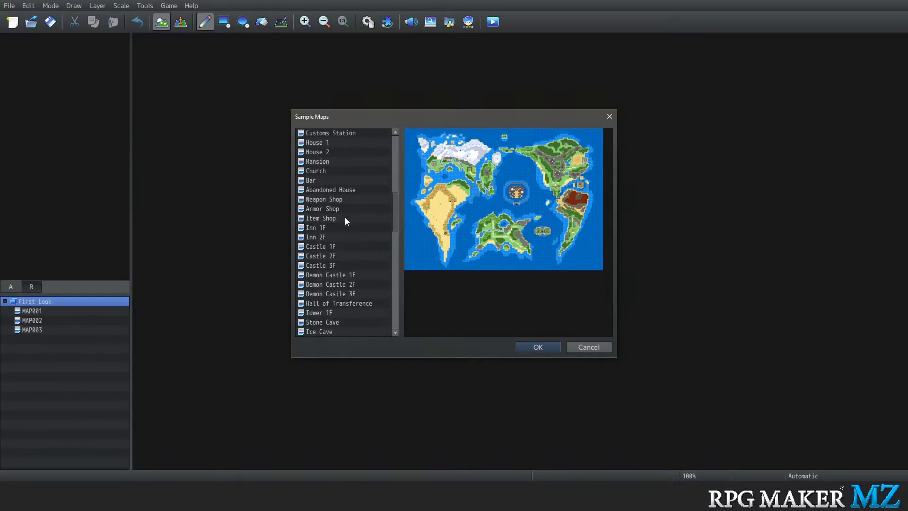
scroll(345, 218, "down", 6)
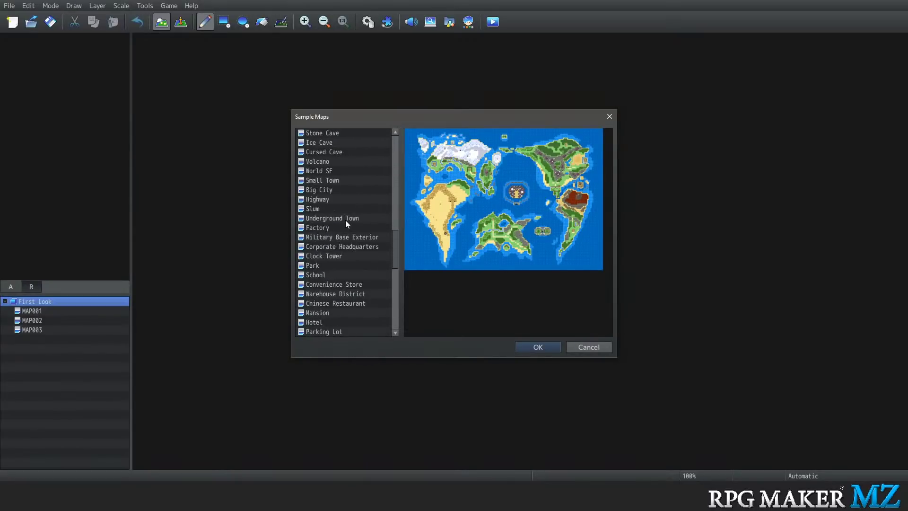
left_click(331, 179)
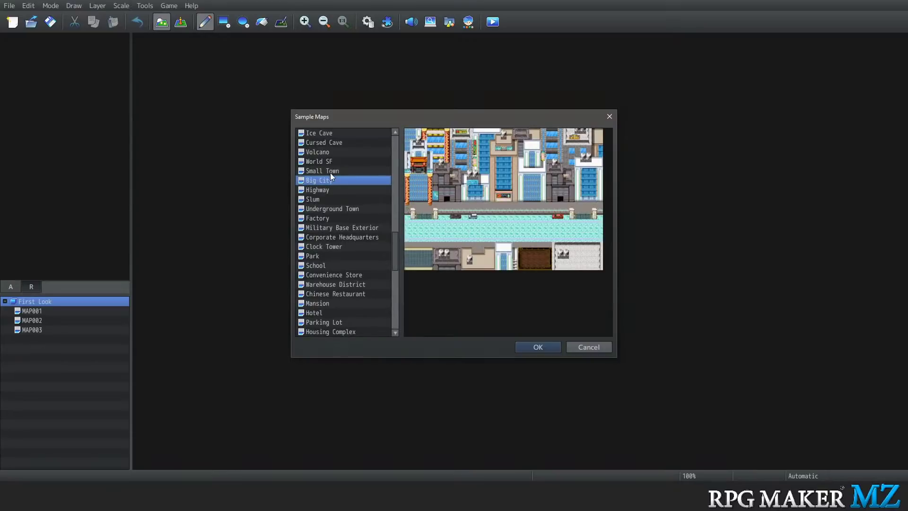
left_click(330, 172)
left_click(332, 163)
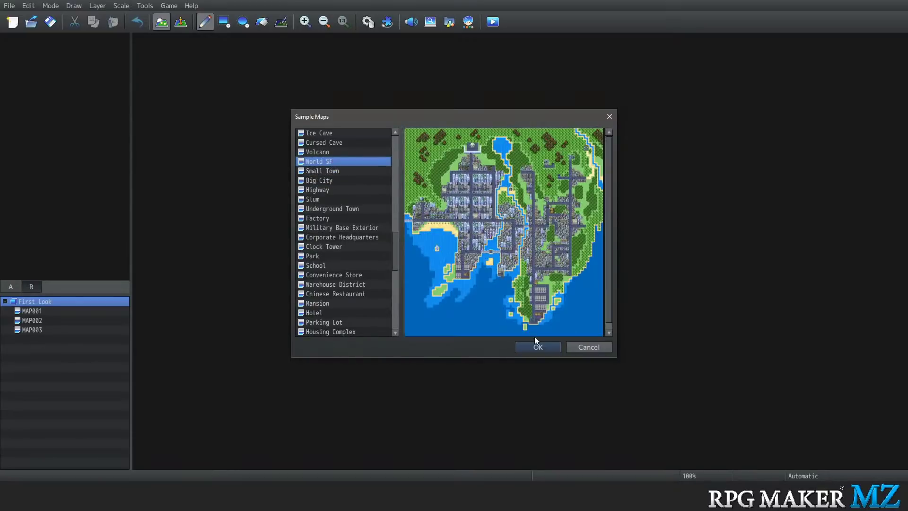
left_click(541, 347)
Examine the World SF map's city blocks, bridges, waterways, harbours and mountain areas
scroll(544, 330, "down", 5)
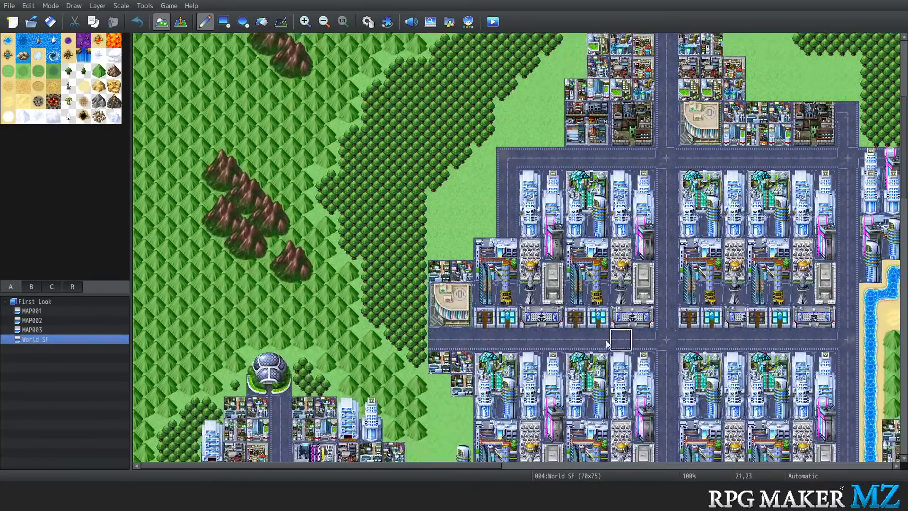
scroll(607, 344, "down", 3)
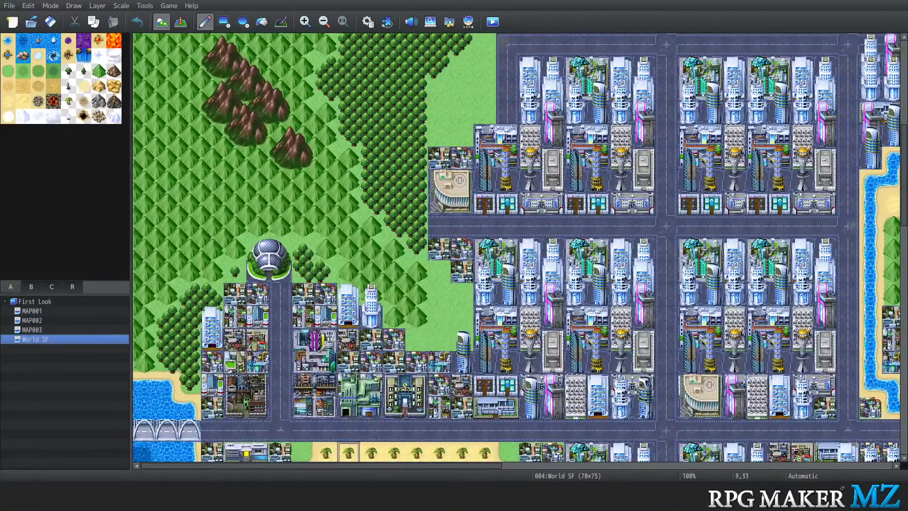
left_click_drag(356, 467, 480, 427)
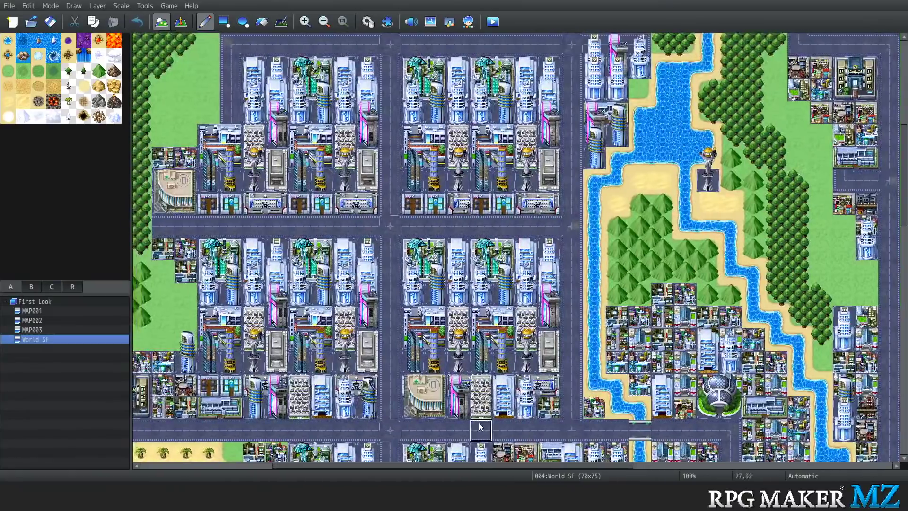
scroll(480, 427, "down", 4)
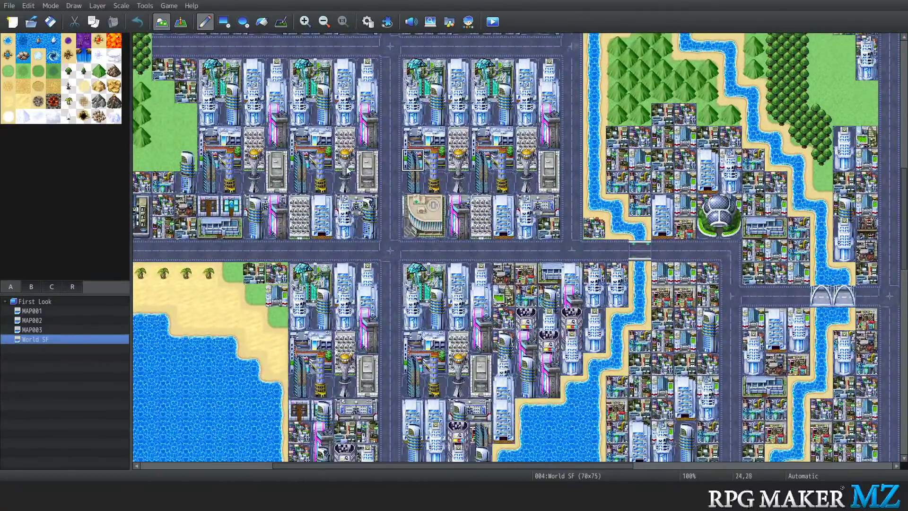
scroll(446, 289, "down", 3)
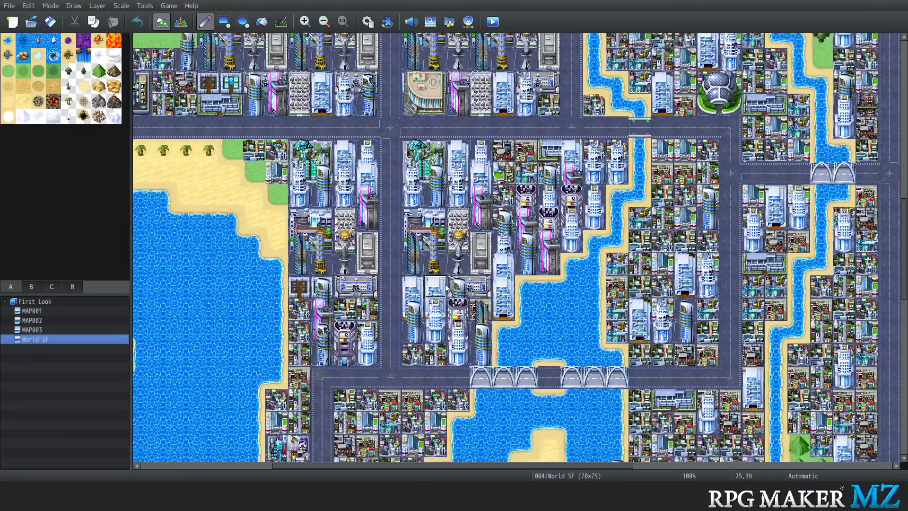
scroll(446, 288, "down", 1)
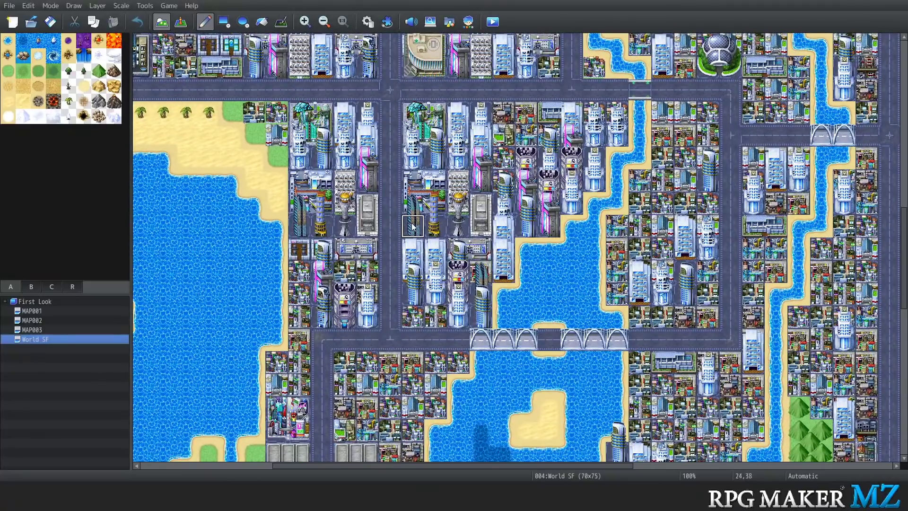
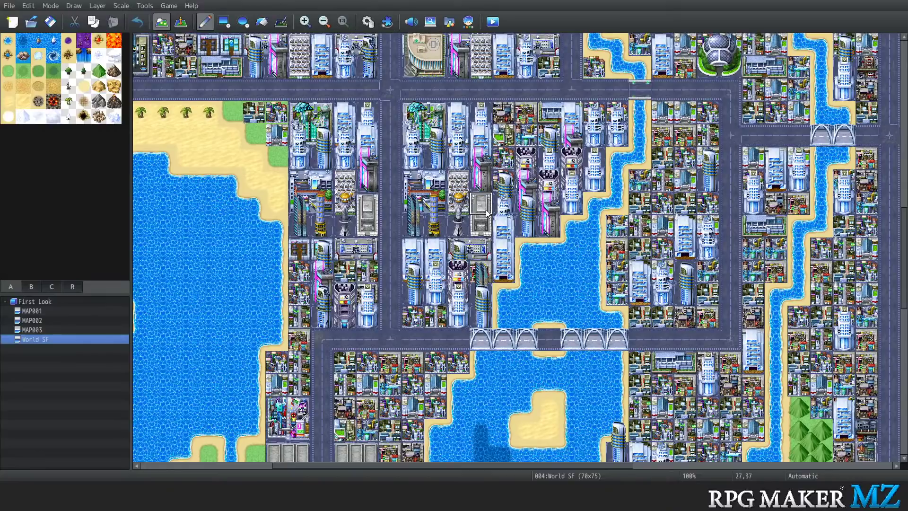
scroll(487, 212, "down", 5)
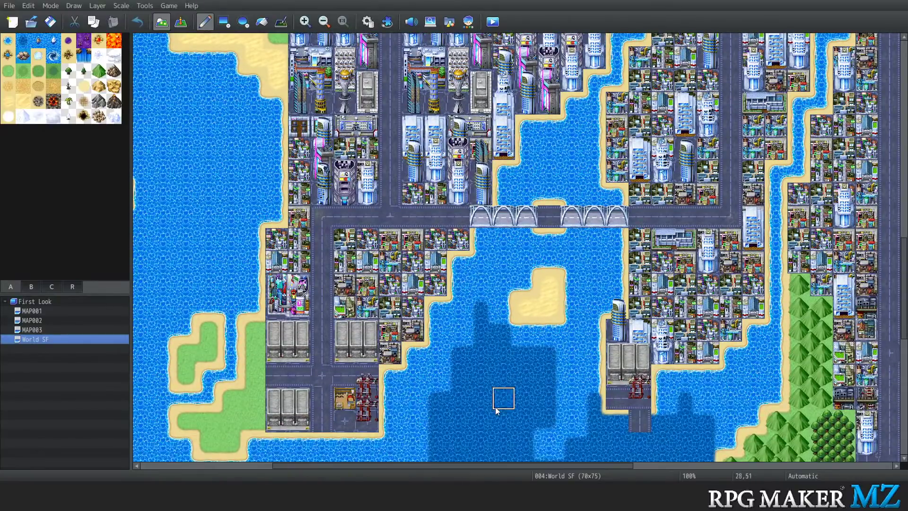
left_click_drag(617, 464, 820, 464)
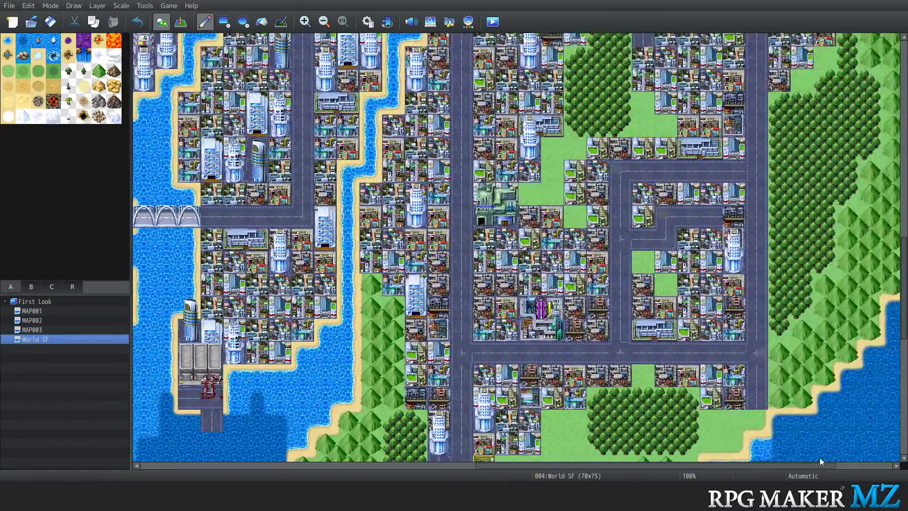
scroll(652, 248, "up", 12)
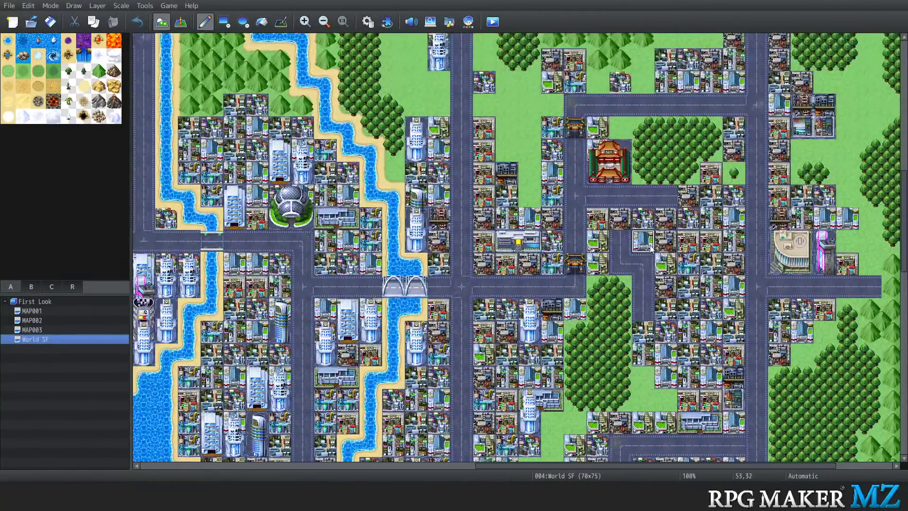
scroll(652, 249, "up", 12)
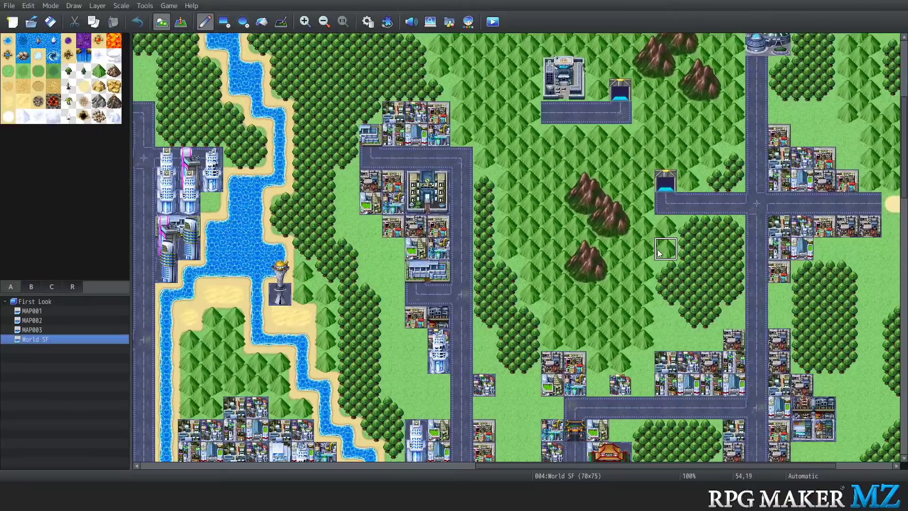
Survey the rest of the World SF map: mountain bases and tunnels, the western bay, southern islands and docks, and downtown grid
scroll(657, 252, "up", 5)
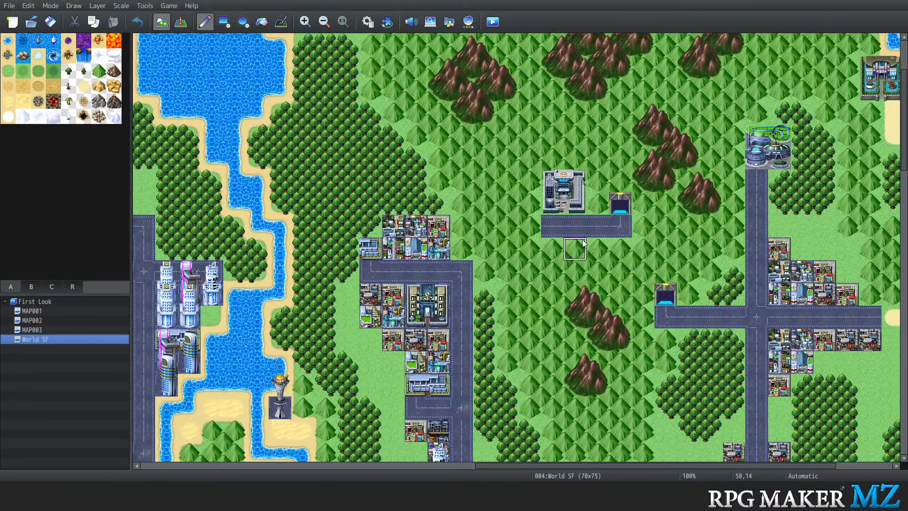
scroll(583, 242, "down", 13)
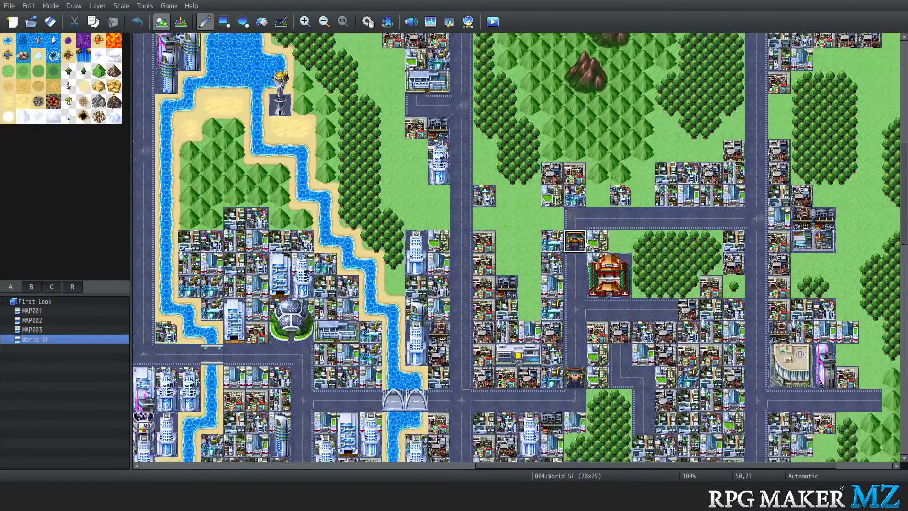
scroll(585, 243, "down", 7)
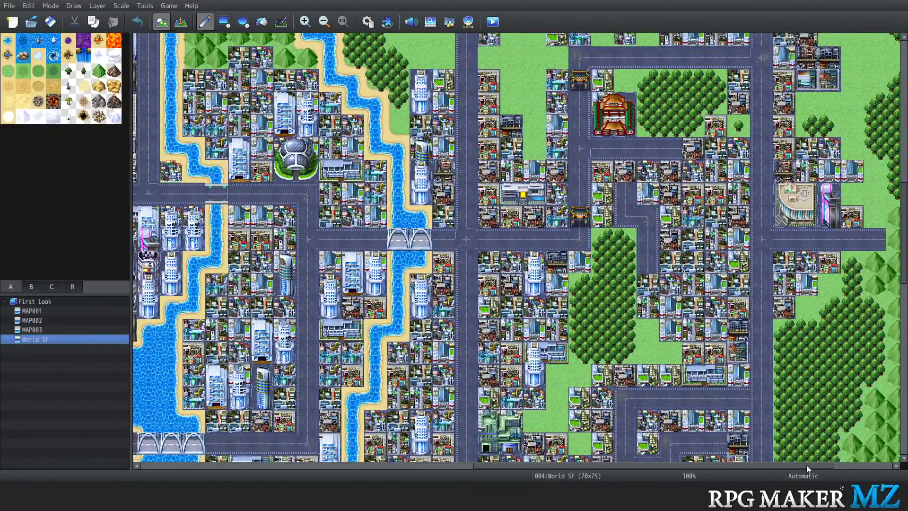
left_click_drag(807, 465, 376, 461)
scroll(517, 293, "down", 13)
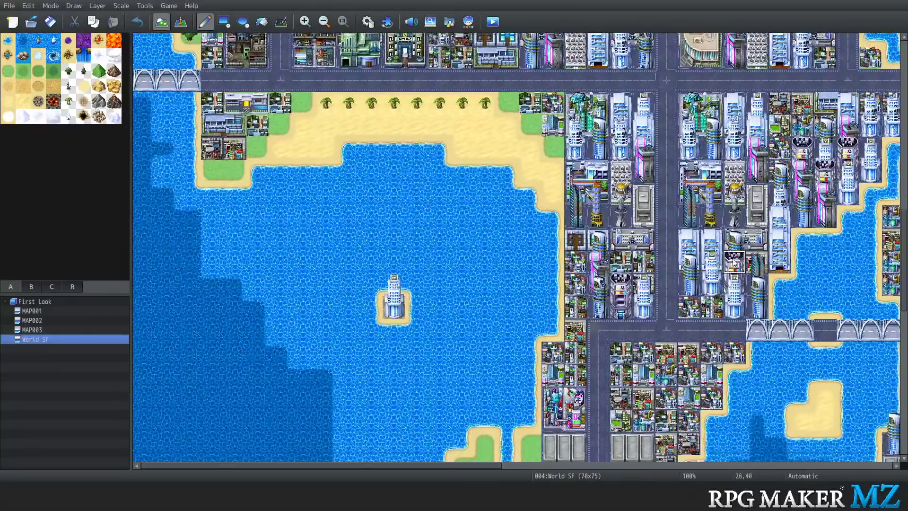
scroll(518, 293, "down", 3)
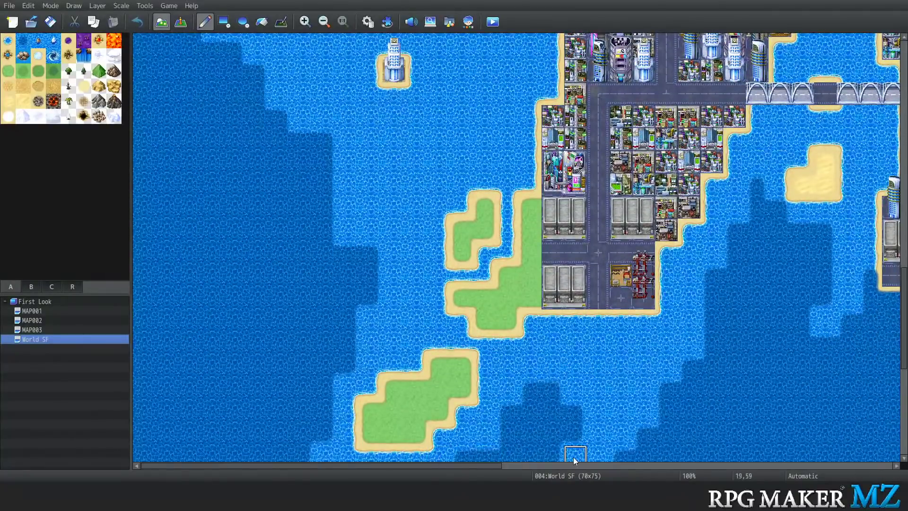
left_click_drag(494, 467, 653, 453)
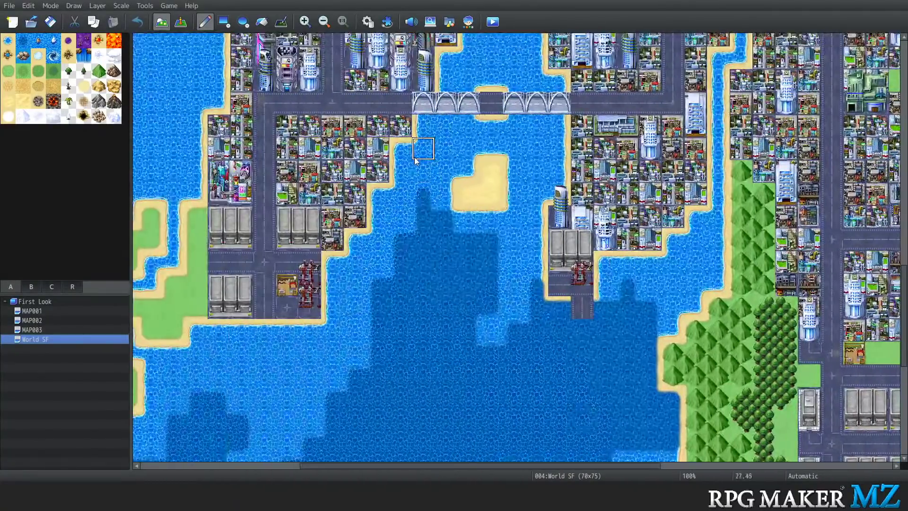
scroll(430, 293, "up", 4)
scroll(429, 291, "up", 12)
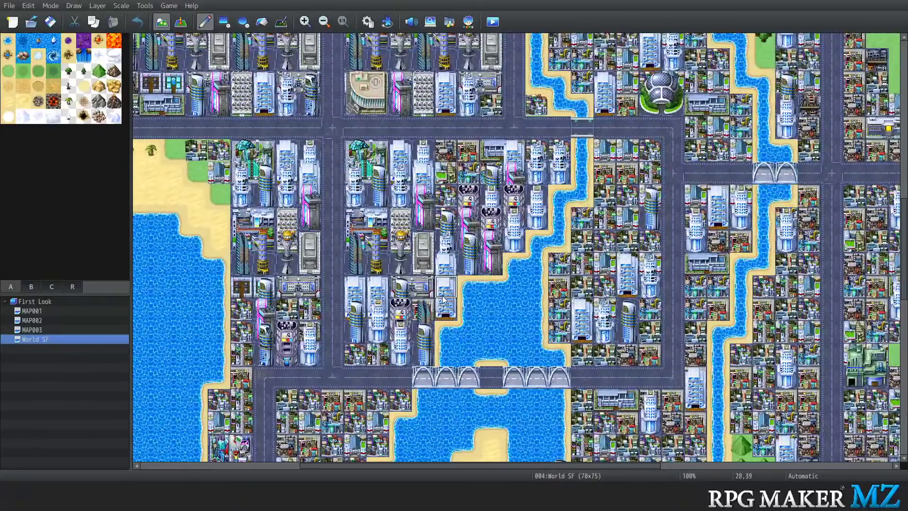
scroll(397, 256, "up", 9)
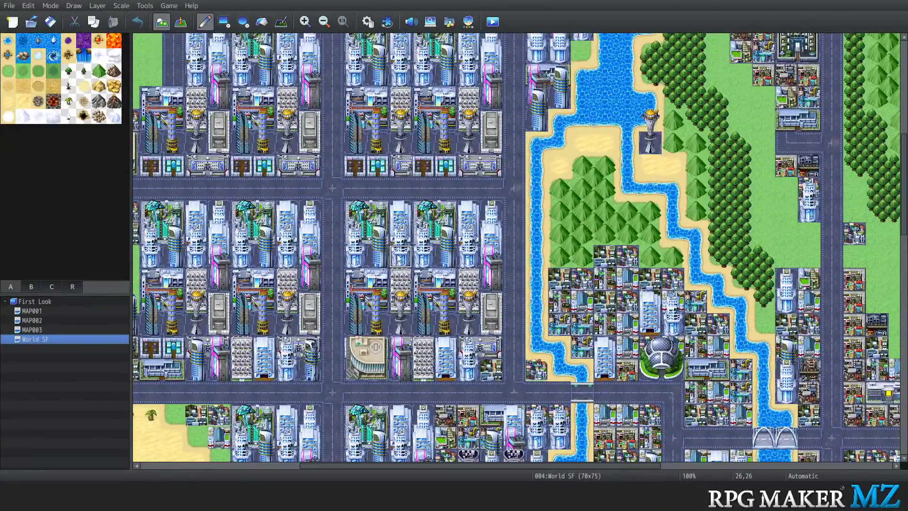
scroll(401, 265, "up", 3)
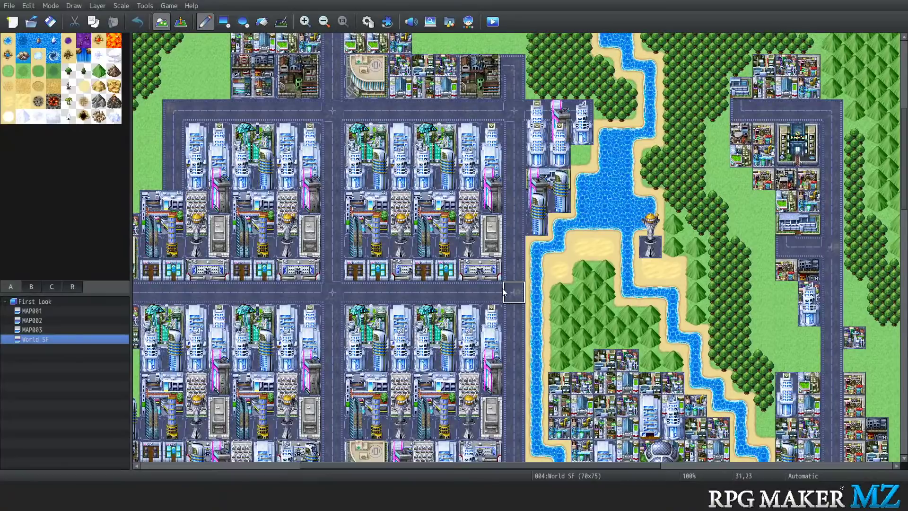
Load the Big City sample map into the First Look project
left_click(42, 301)
right_click(42, 301)
left_click(78, 330)
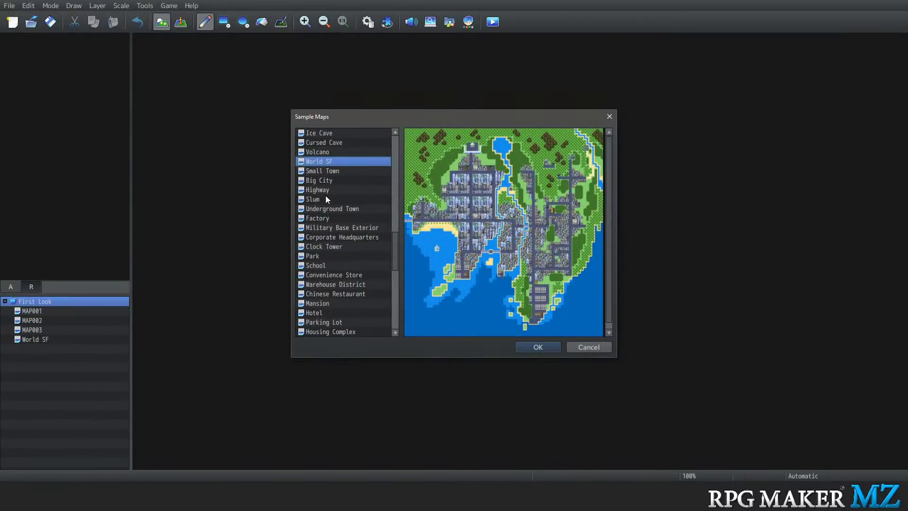
left_click(323, 183)
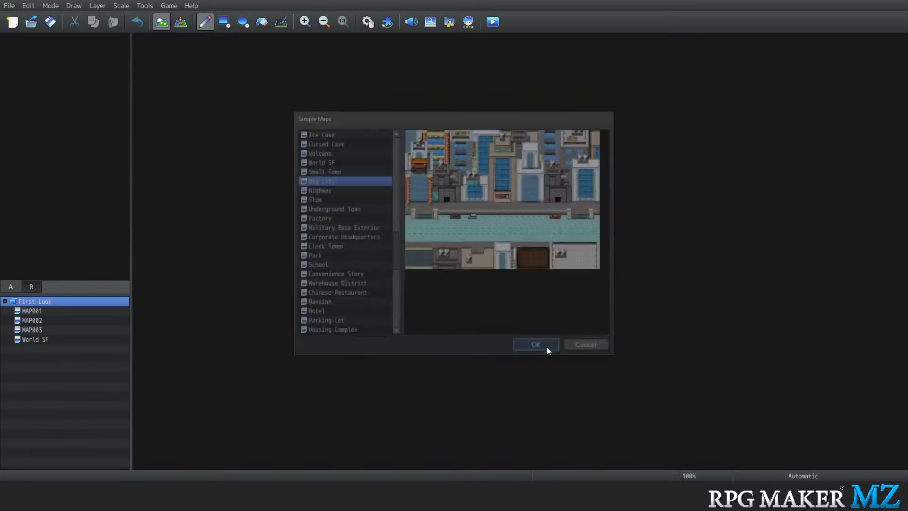
left_click(546, 347)
Examine the Big City map's high-rise facades, storefronts, railings, parked cars, road surface and rooftops
scroll(512, 382, "down", 2)
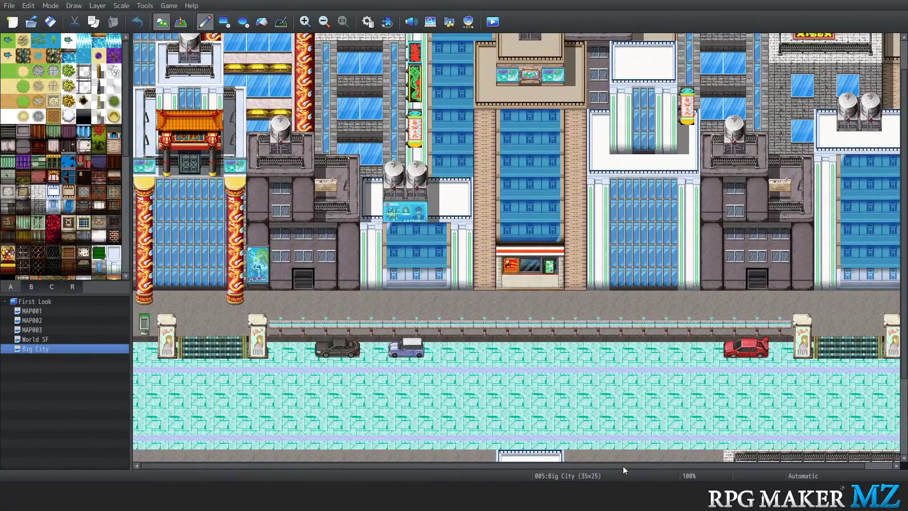
left_click_drag(623, 467, 751, 469)
scroll(677, 289, "down", 1)
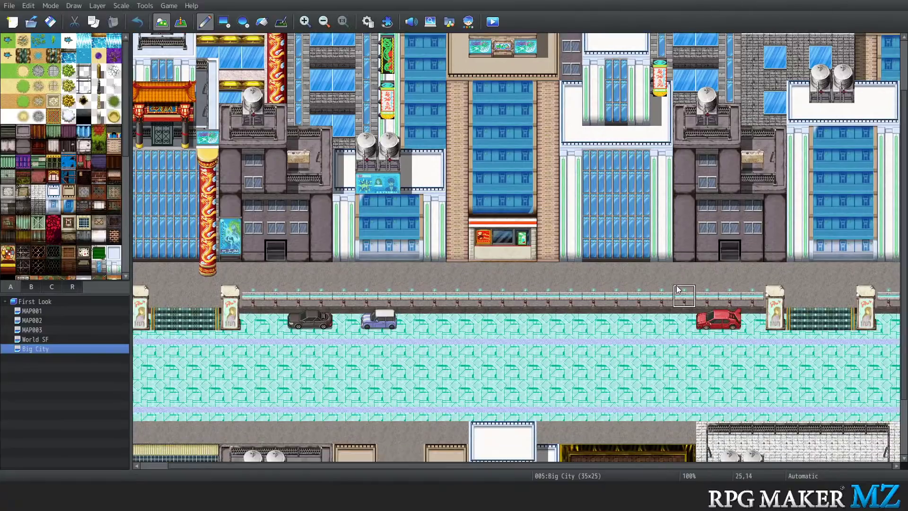
scroll(677, 289, "down", 4)
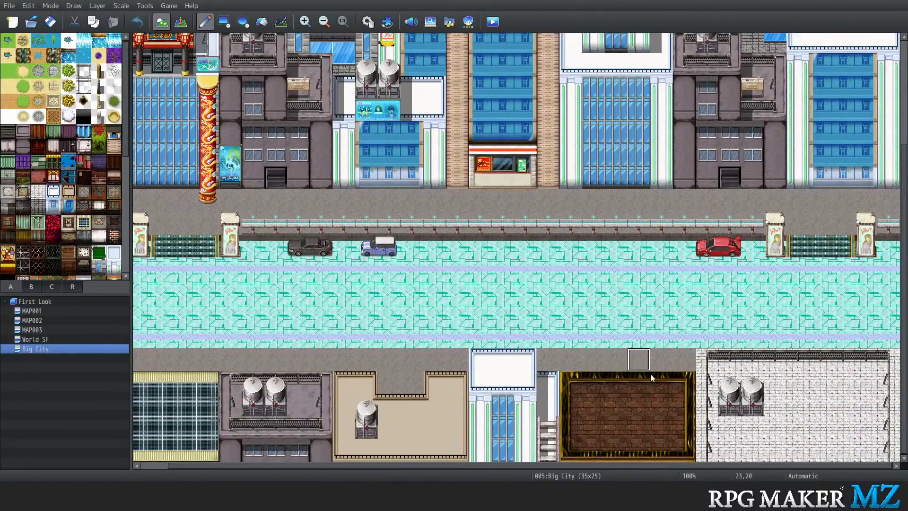
scroll(649, 363, "up", 1)
scroll(649, 363, "up", 5)
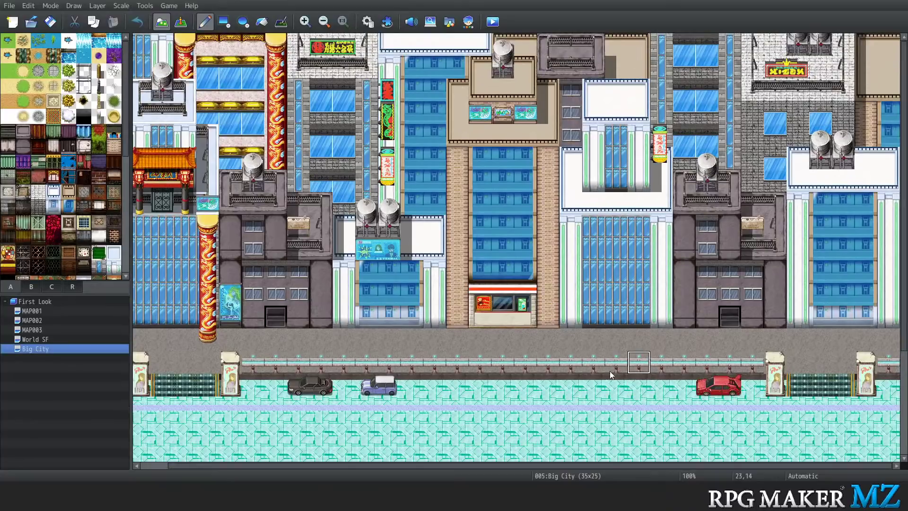
scroll(712, 466, "left", 1)
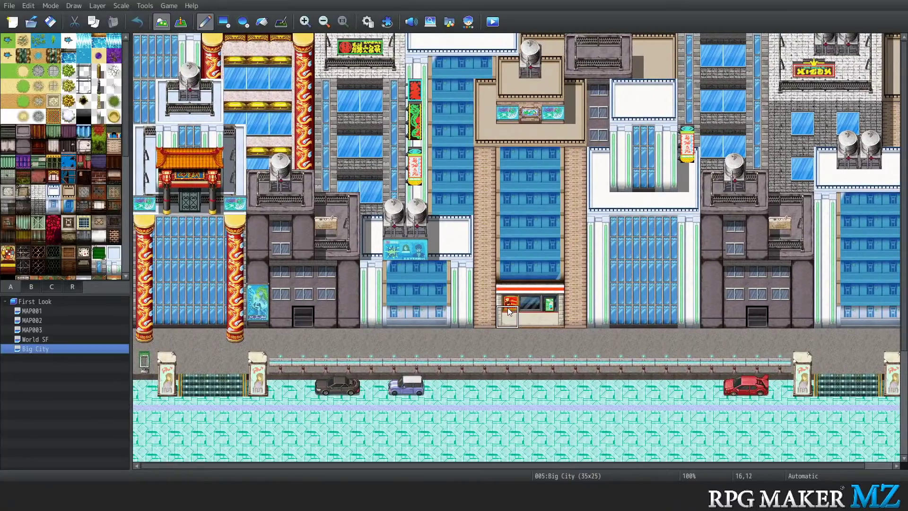
scroll(211, 274, "down", 1)
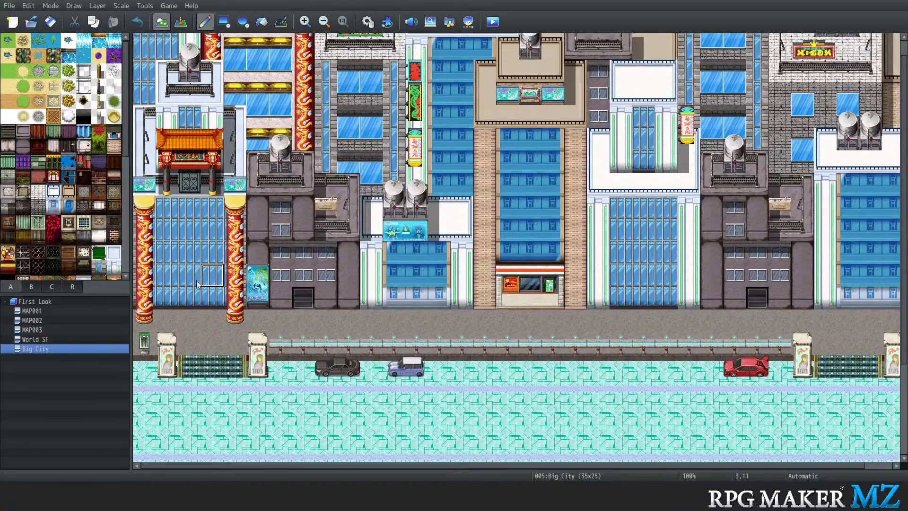
Load the Military Base Exterior sample map into the First Look project
left_click(39, 300)
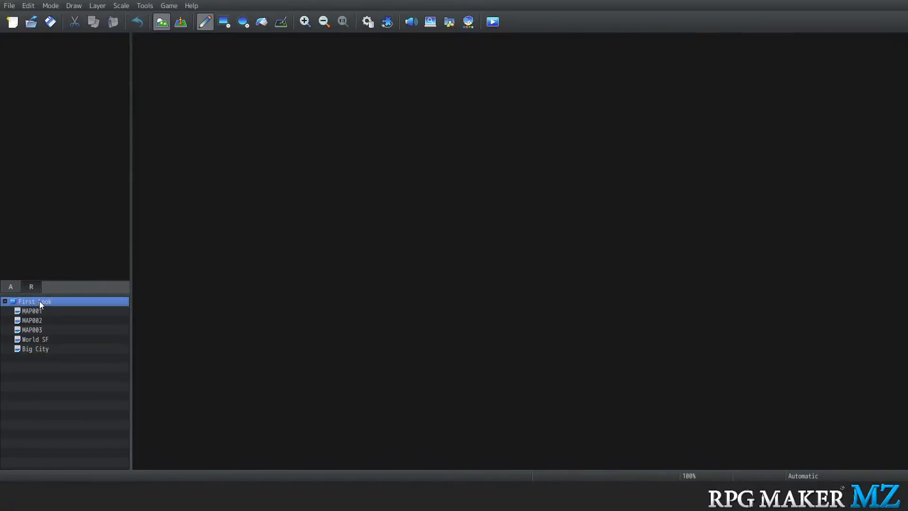
right_click(39, 301)
left_click(75, 335)
scroll(347, 232, "down", 1)
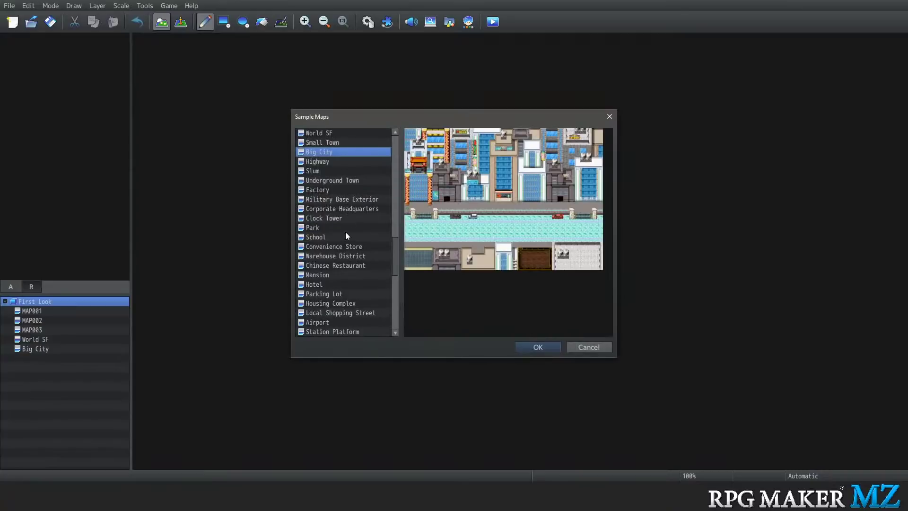
left_click(313, 202)
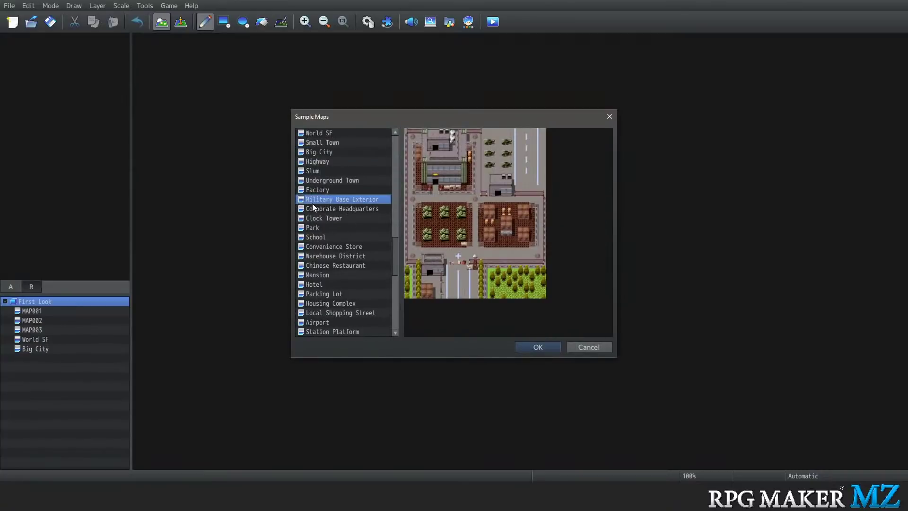
left_click(539, 346)
Look over the Military Base Exterior map's tank yard, crate storage, helicopters, main building and entrance gate
scroll(518, 286, "down", 3)
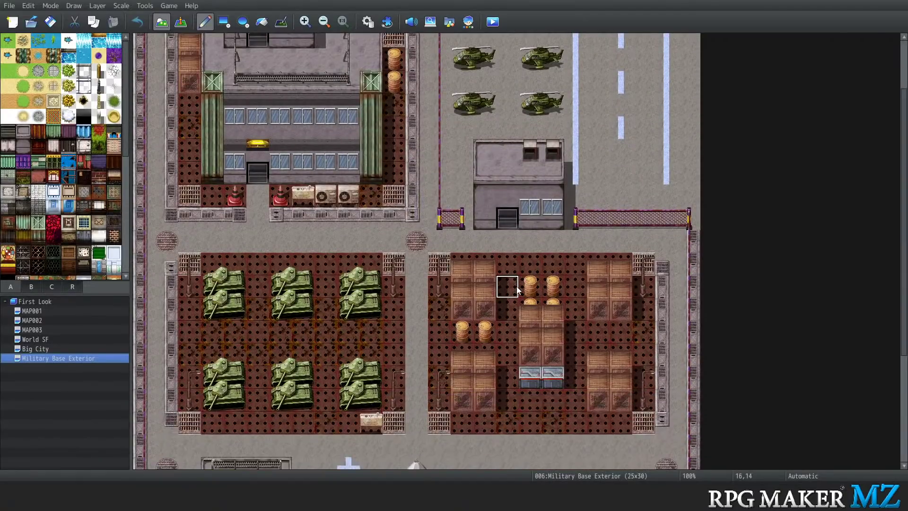
scroll(518, 289, "down", 7)
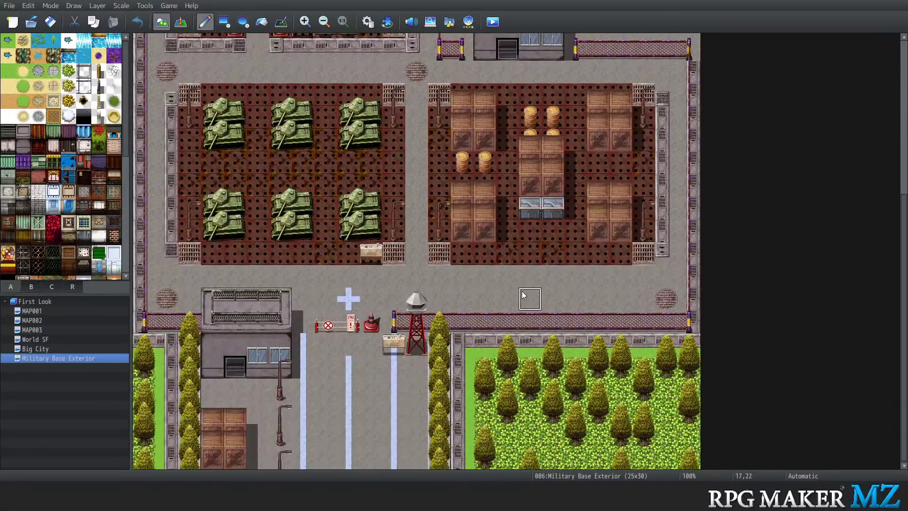
scroll(522, 294, "up", 9)
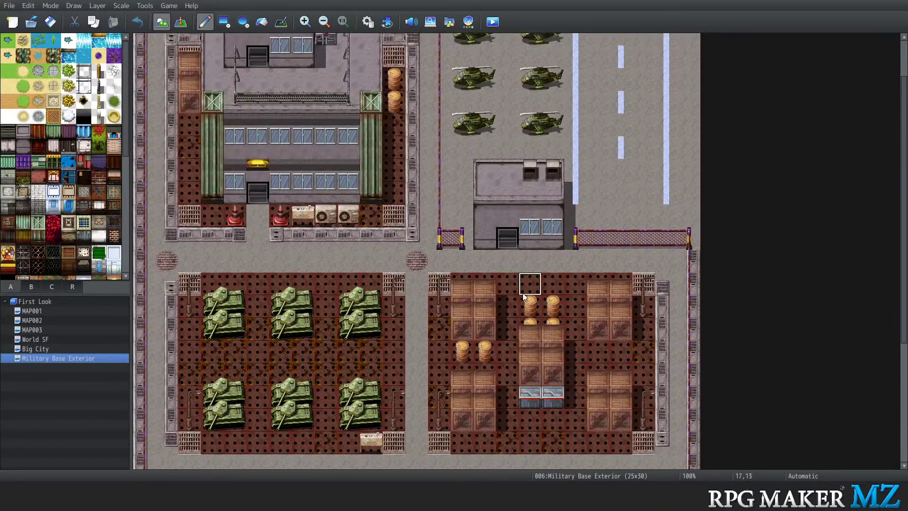
scroll(523, 293, "up", 3)
scroll(526, 296, "down", 2)
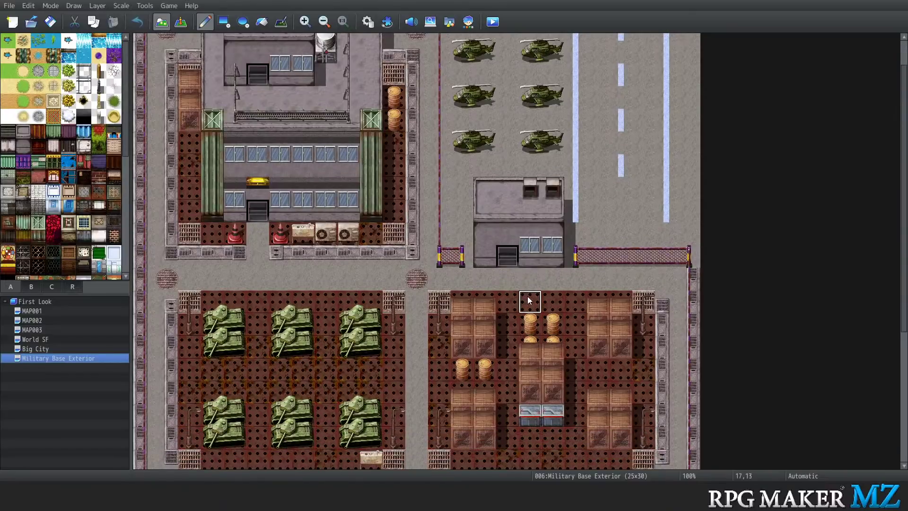
scroll(528, 300, "down", 1)
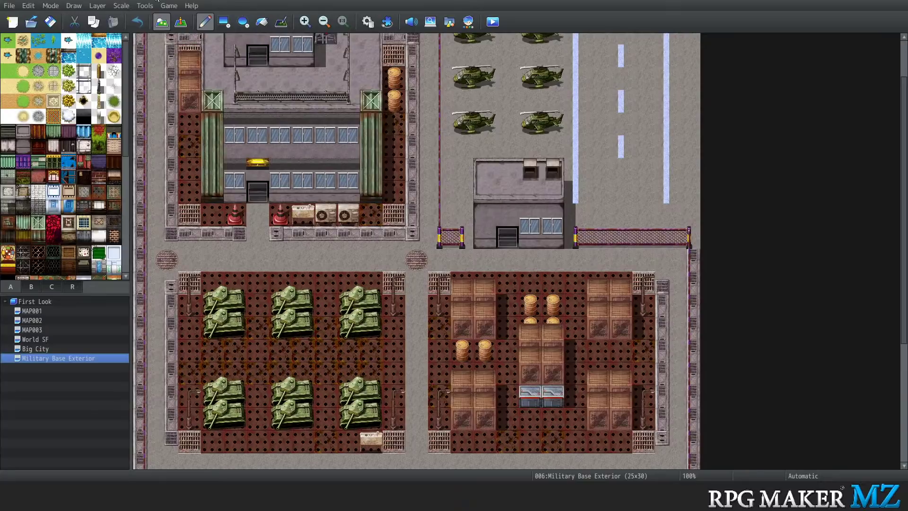
Open the database's Animations section
left_click(147, 6)
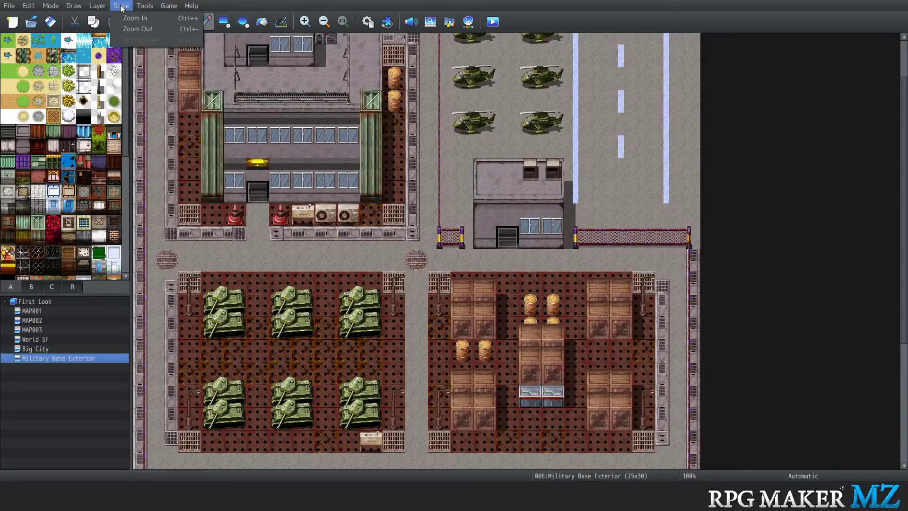
left_click(142, 7)
left_click(150, 5)
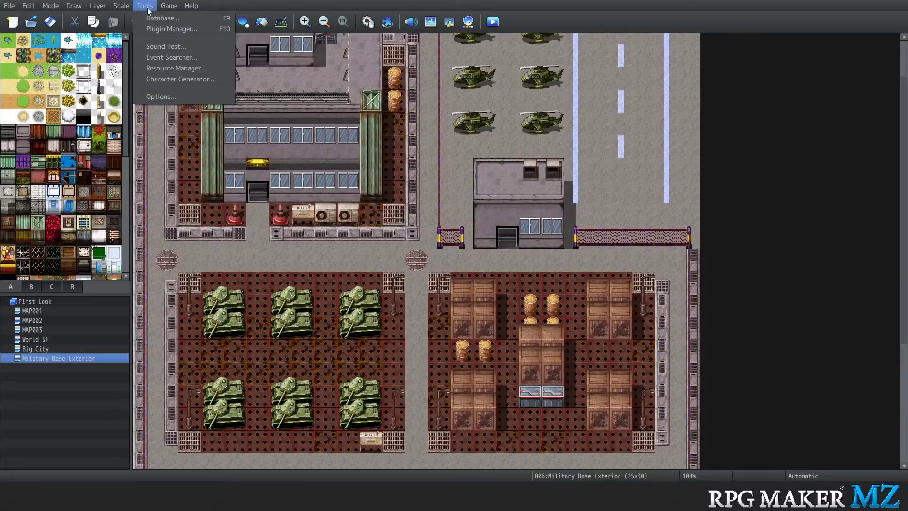
left_click(159, 17)
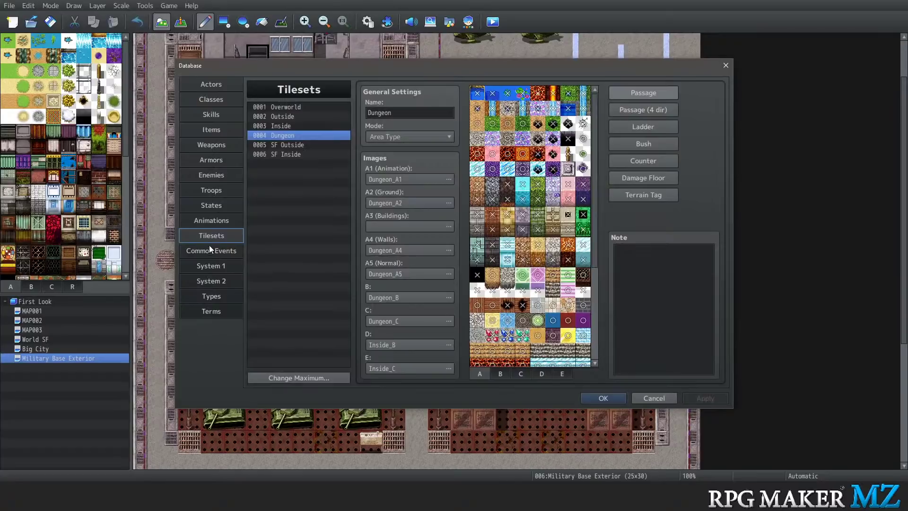
left_click(209, 219)
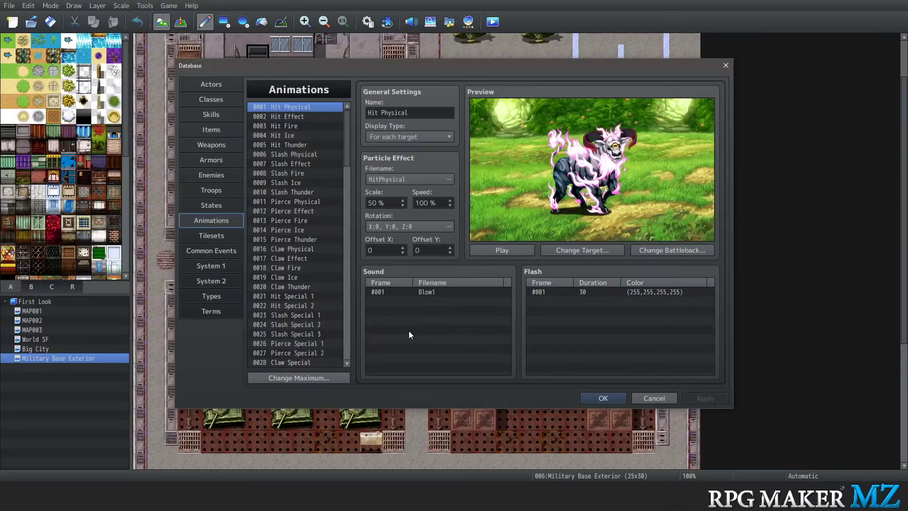
Preview several ice and light effects, including IceAll3, and set the Hit Physical animation's particle effect to LightPillar2
double_click(418, 179)
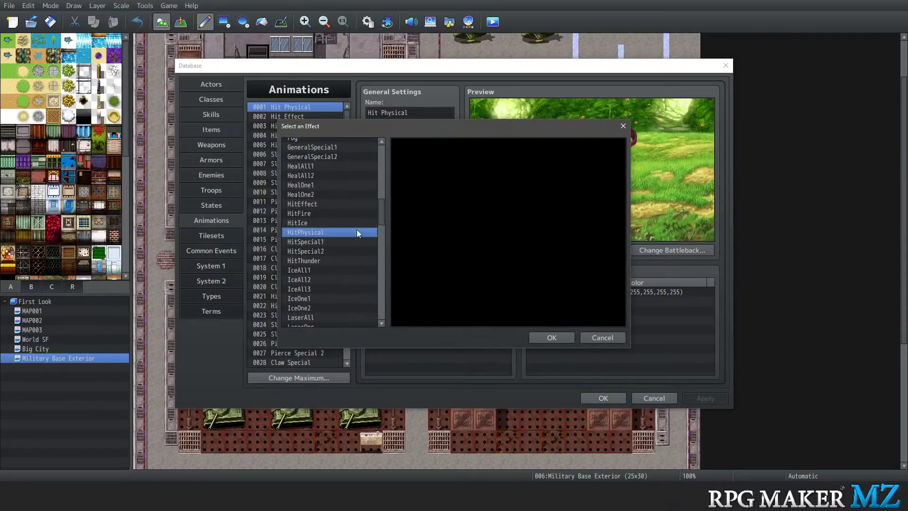
left_click(311, 225)
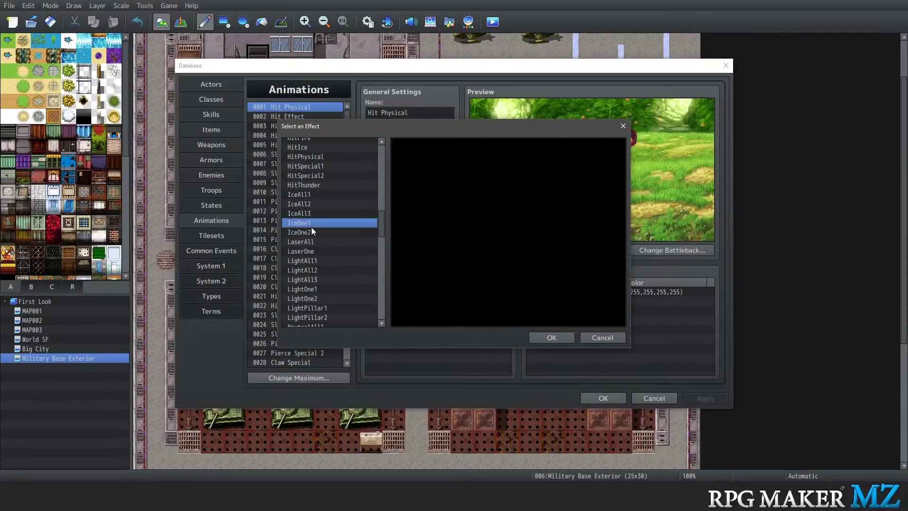
left_click(317, 269)
left_click(318, 211)
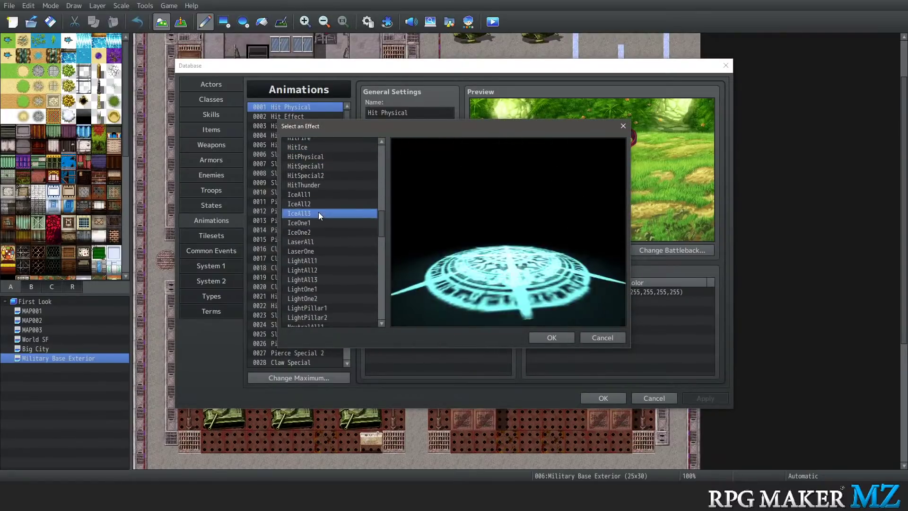
left_click(319, 195)
left_click(331, 317)
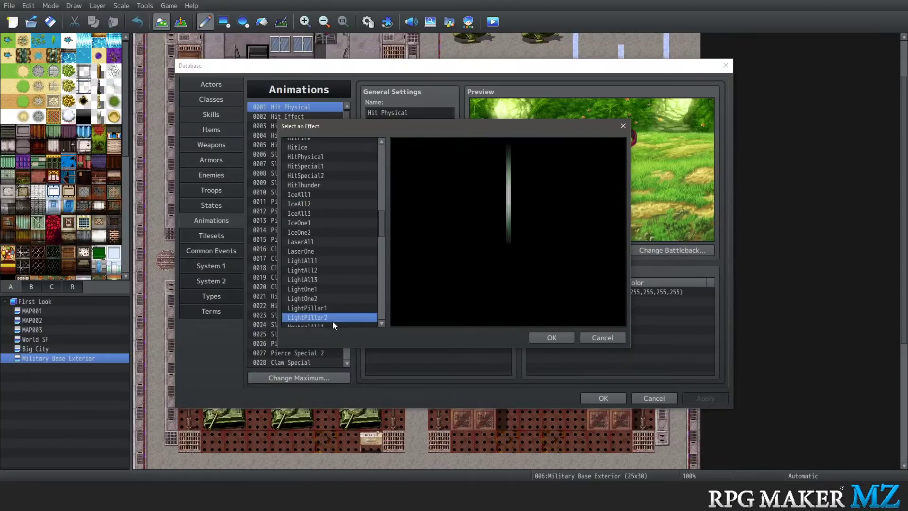
left_click(552, 338)
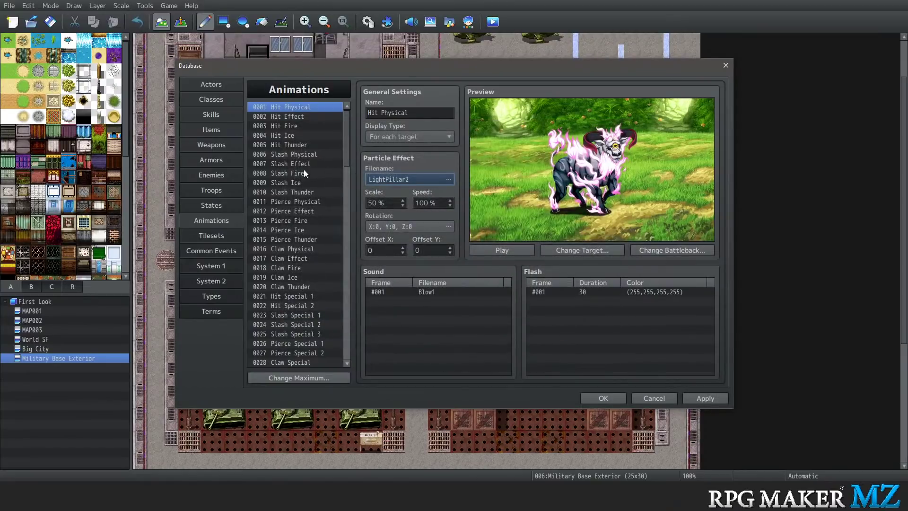
scroll(269, 246, "down", 3)
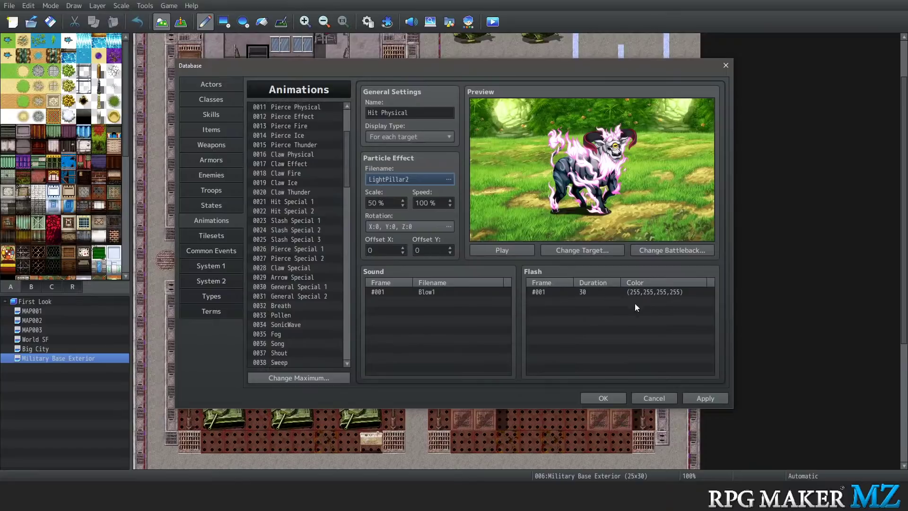
Inspect the sound and flash timing entries of the Hit Physical animation
left_click(423, 293)
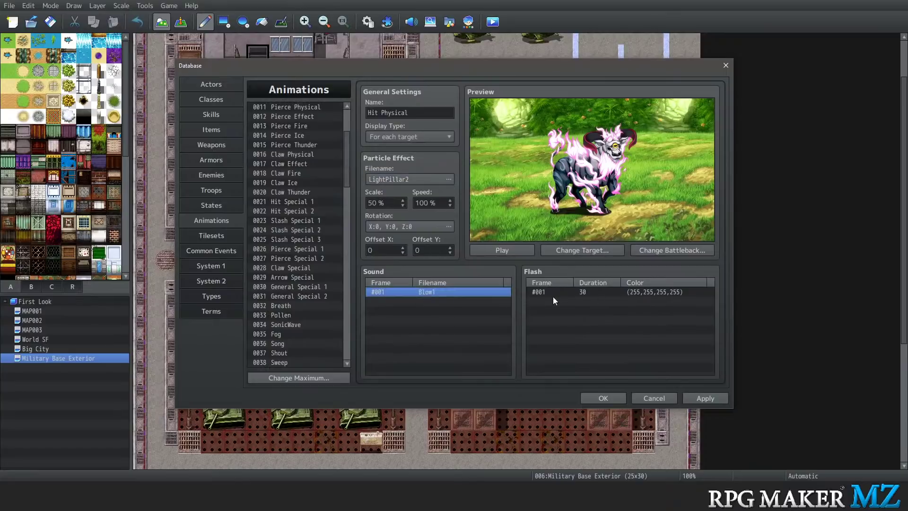
left_click(563, 293)
left_click(572, 302)
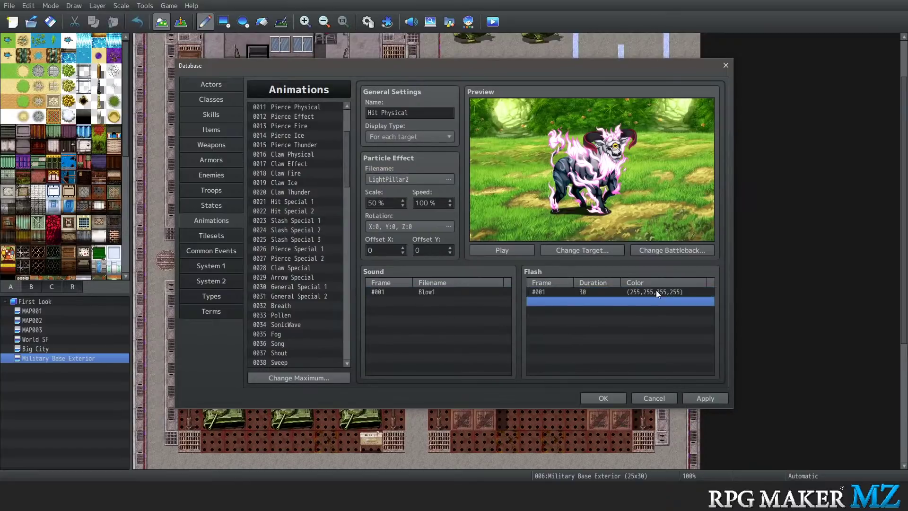
left_click(537, 295)
Find the thunder animations in the list and preview Thunder All 1 and Thunder All 2
scroll(293, 282, "down", 7)
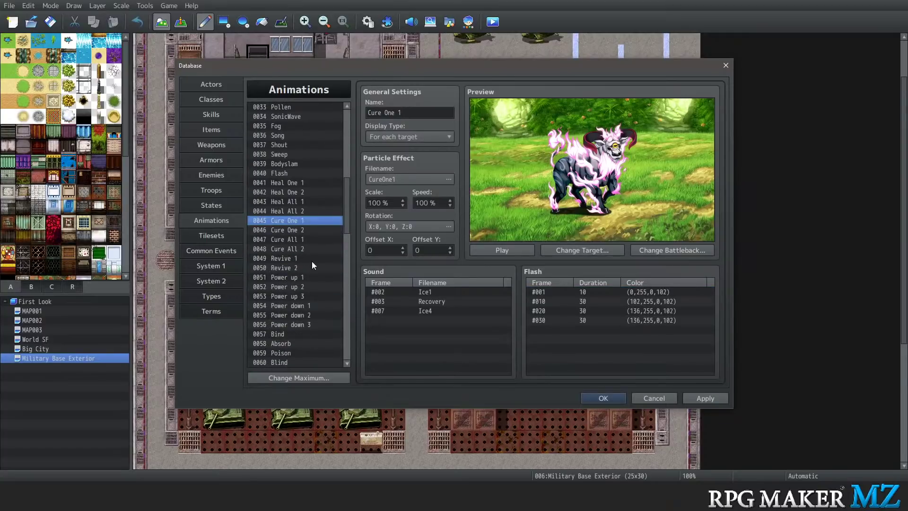
scroll(296, 277, "down", 7)
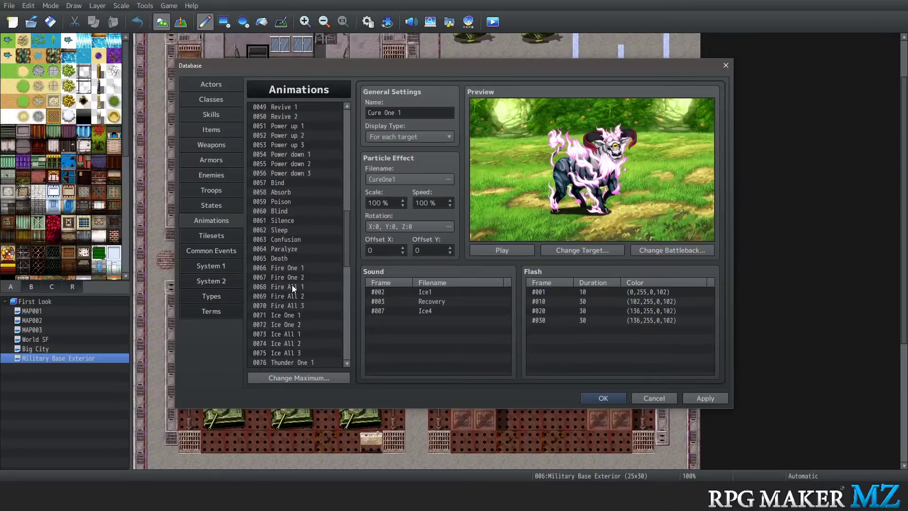
scroll(290, 285, "down", 3)
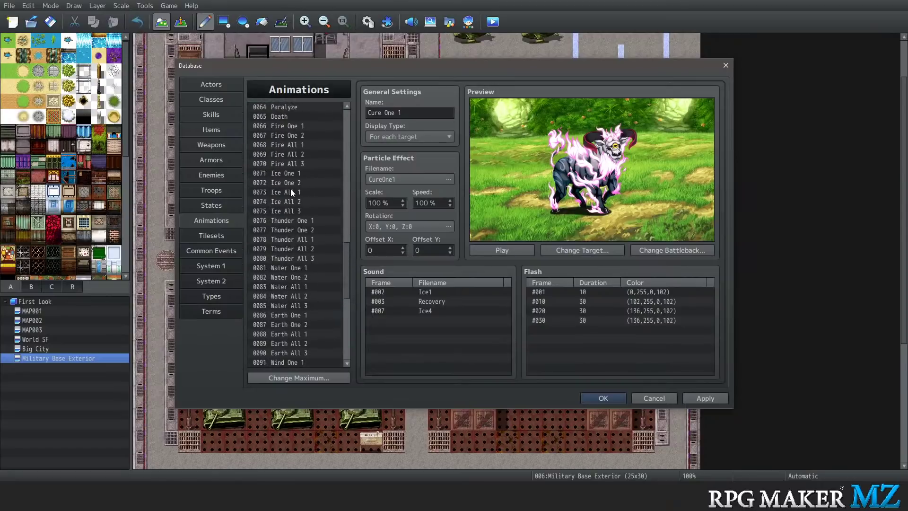
left_click(288, 239)
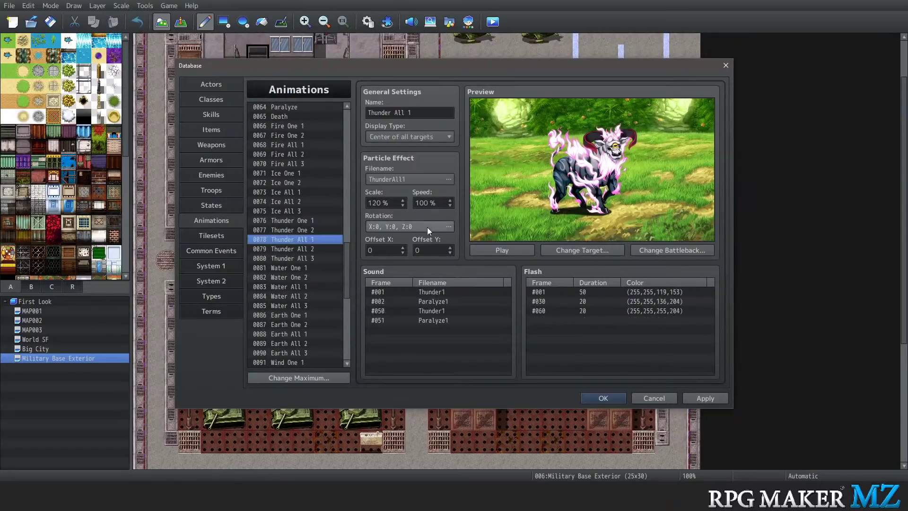
left_click(517, 251)
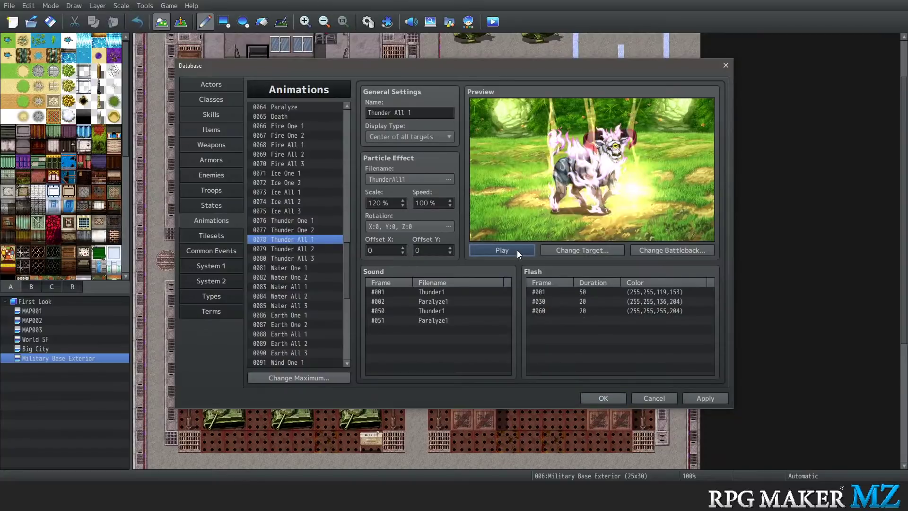
left_click(507, 251)
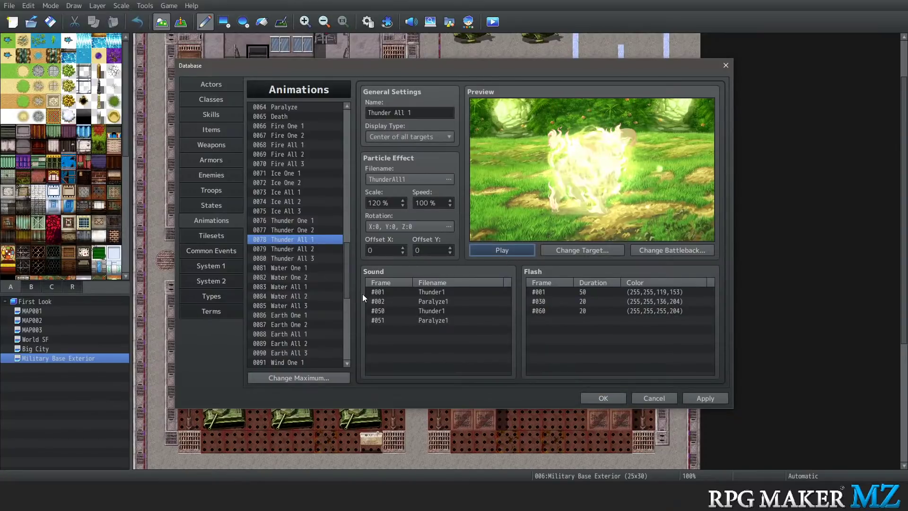
left_click(284, 249)
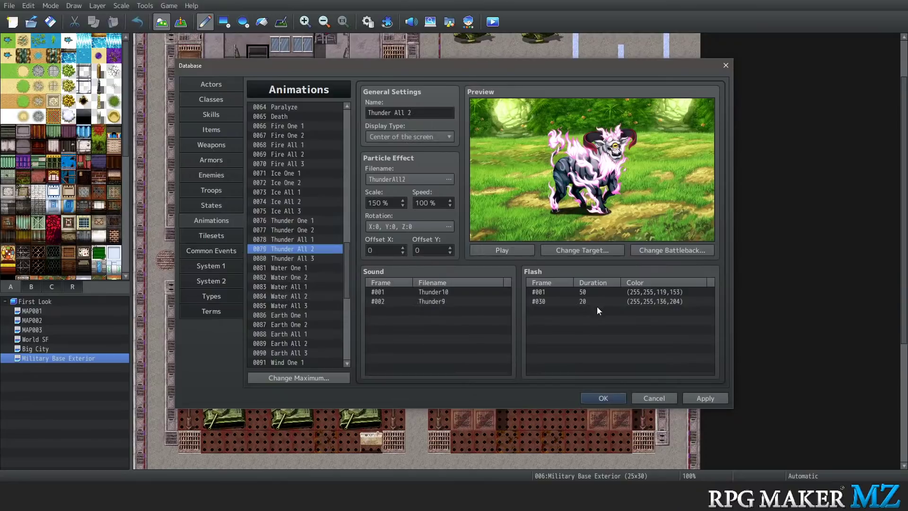
left_click(512, 253)
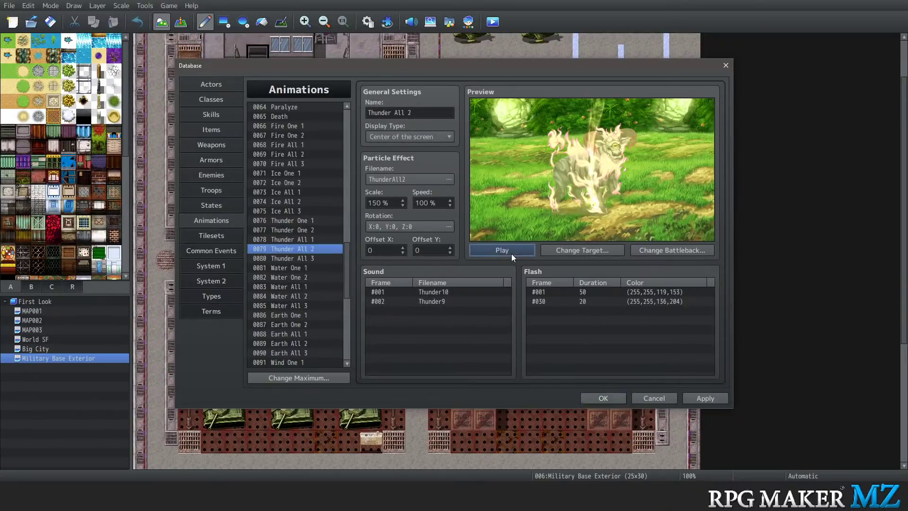
Preview the Earth All 2 animation
scroll(283, 288, "down", 3)
left_click(284, 275)
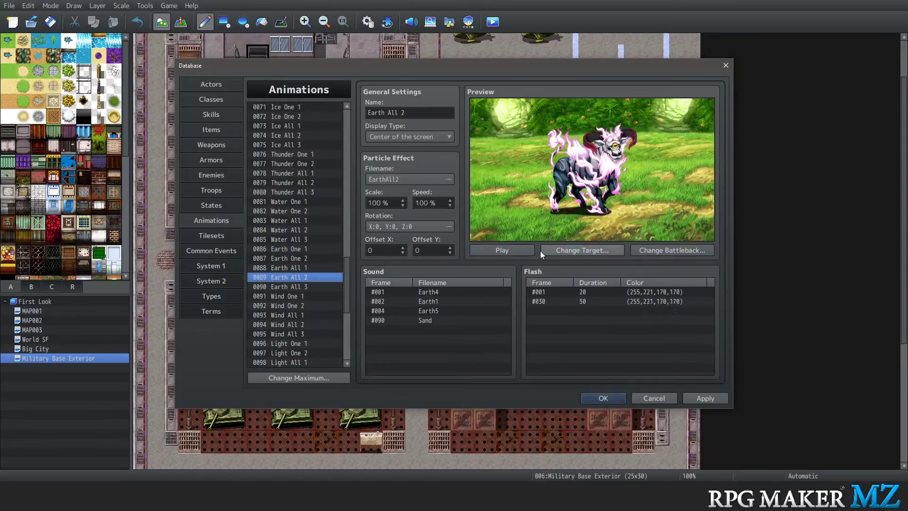
left_click(511, 249)
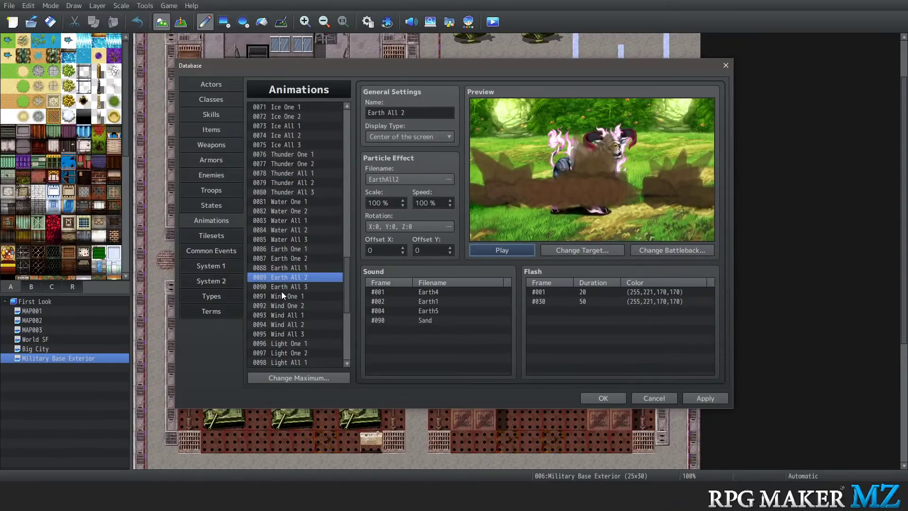
Preview the Laser All and Laser One animations
scroll(289, 317, "down", 2)
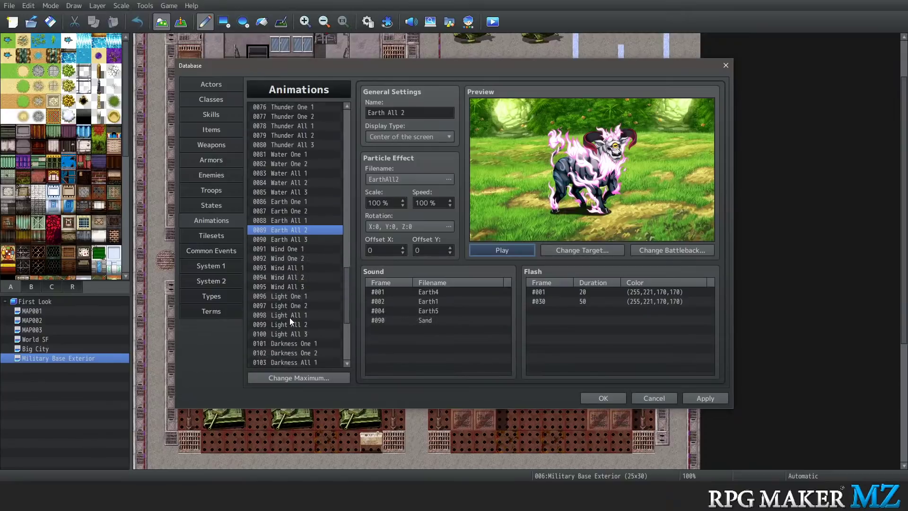
scroll(290, 317, "down", 6)
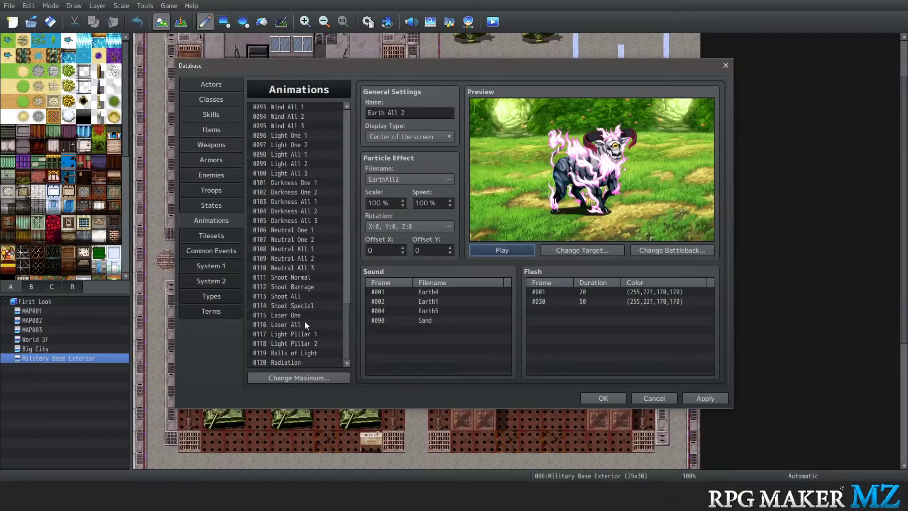
left_click(305, 324)
left_click(514, 250)
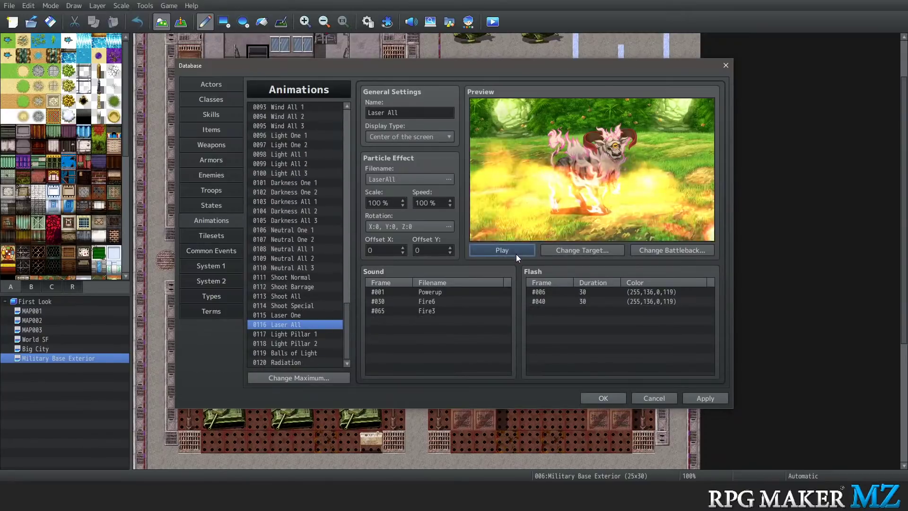
left_click(321, 315)
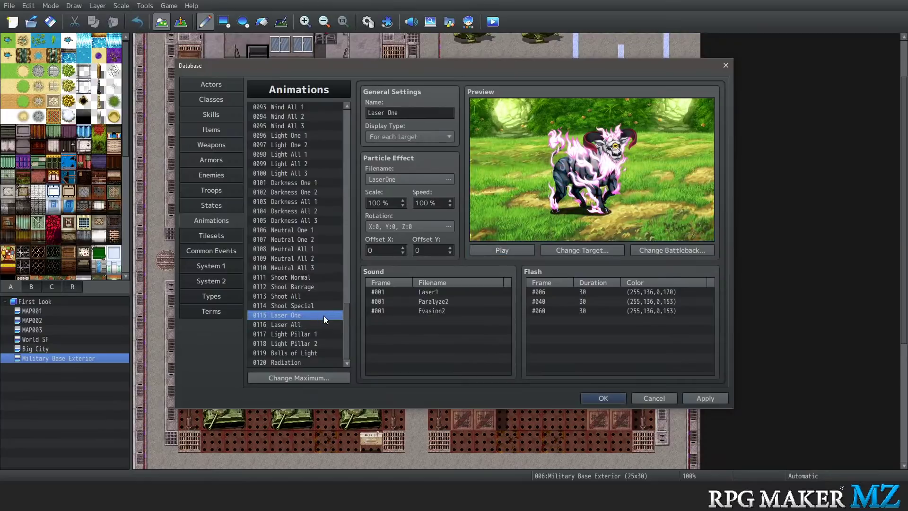
left_click(509, 254)
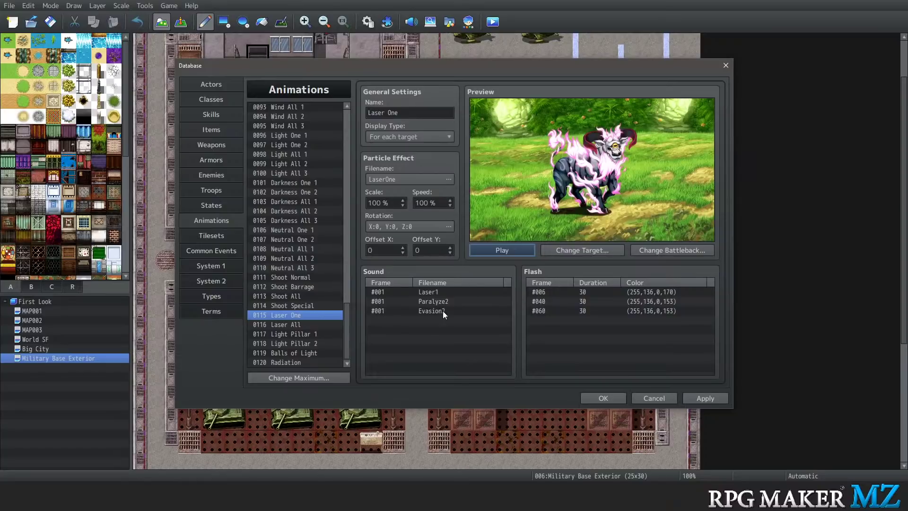
Preview the Light Pillar 1 and Balls of Light animations
left_click(288, 334)
left_click(510, 252)
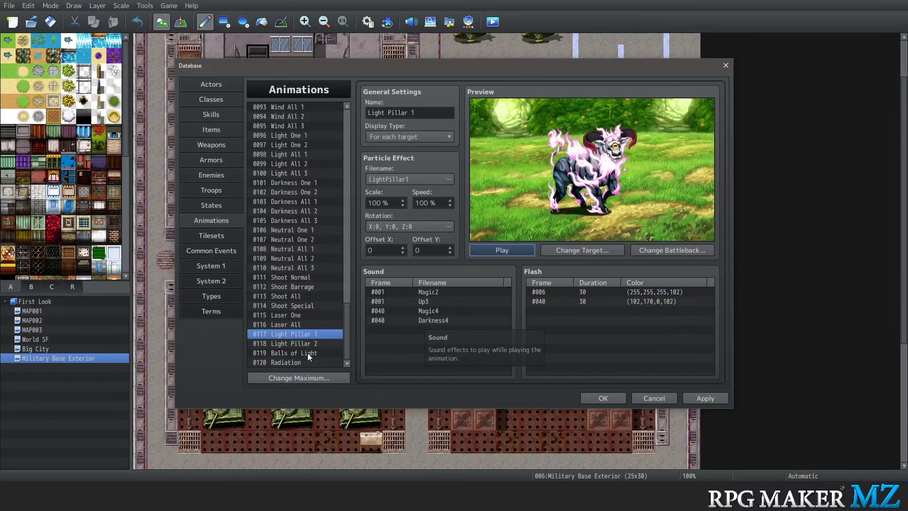
left_click(287, 353)
left_click(501, 251)
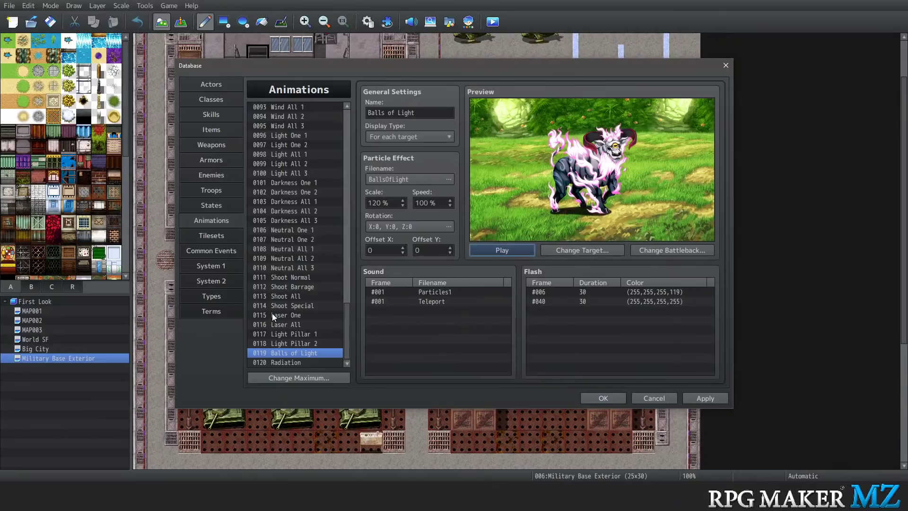
Browse the full animation list from Hit Physical to the end and preview Radiation
scroll(303, 311, "up", 2)
scroll(303, 302, "up", 13)
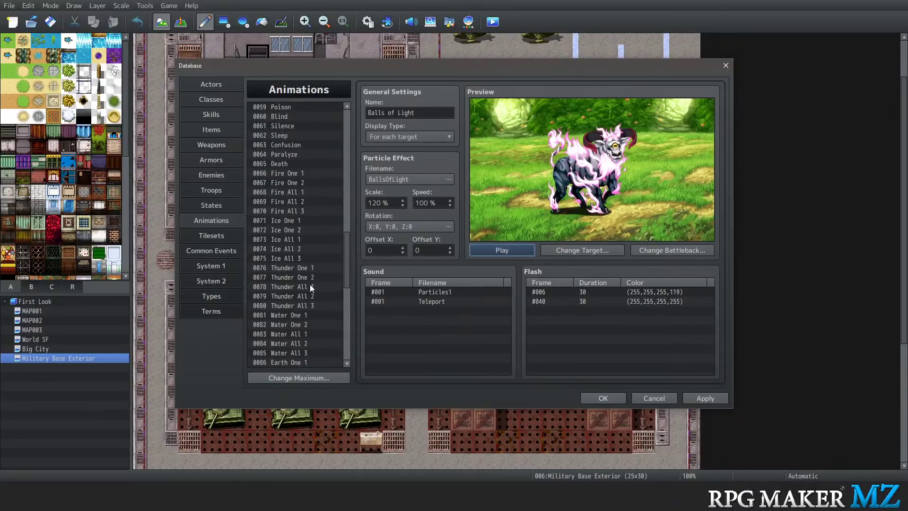
left_click_drag(350, 234, 348, 108)
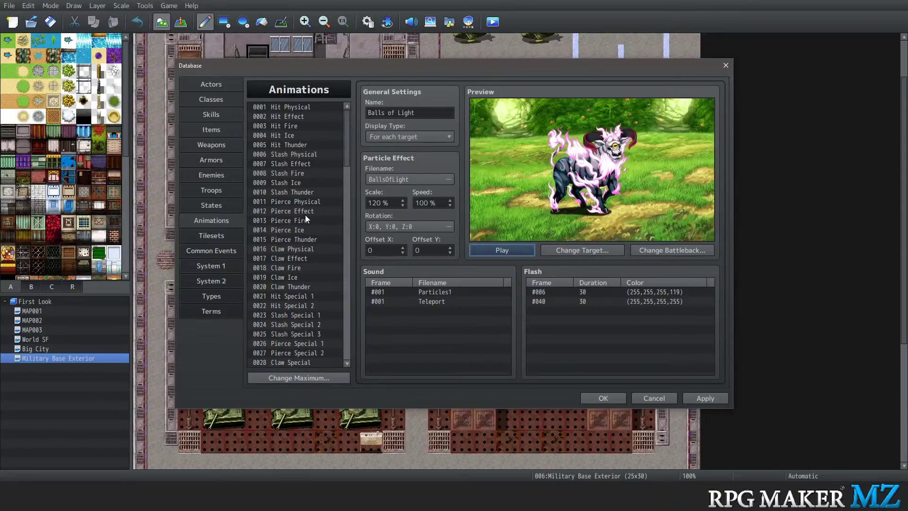
scroll(307, 215, "down", 20)
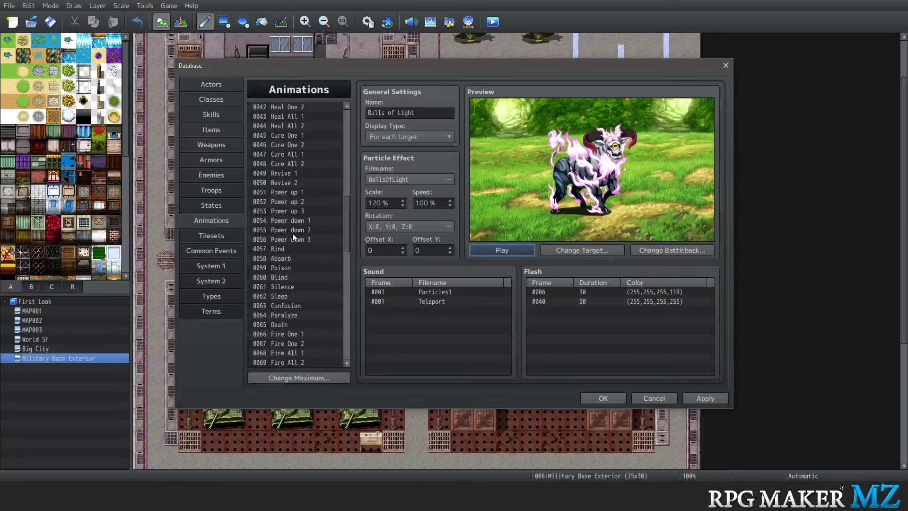
scroll(280, 232, "down", 9)
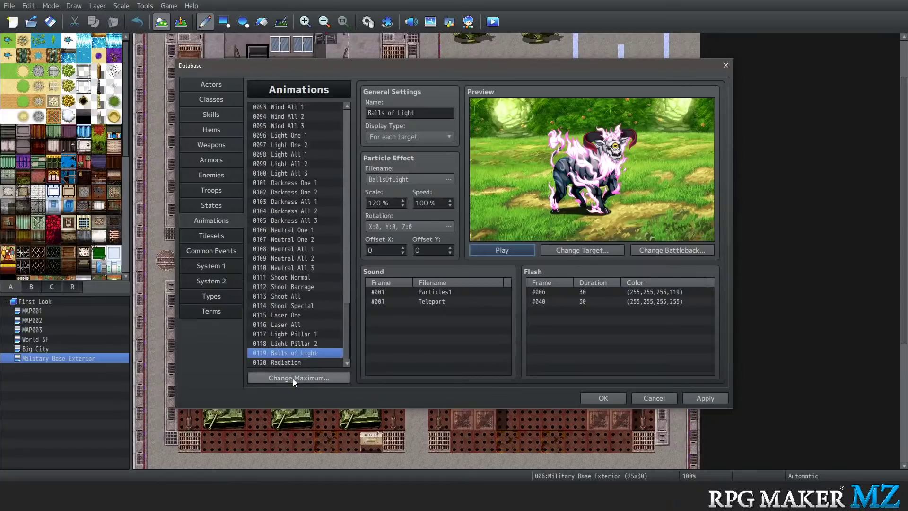
left_click(288, 362)
left_click(503, 252)
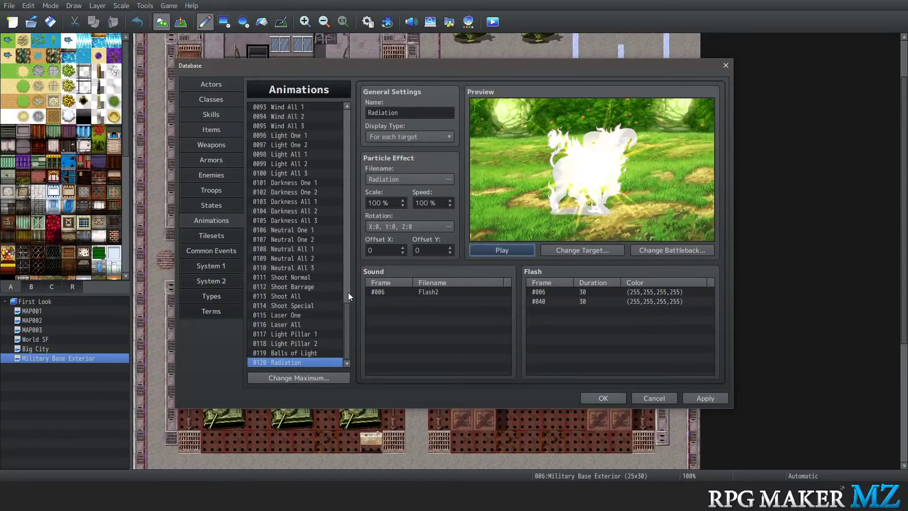
Preview the Darkness One 1 animation
scroll(301, 259, "up", 1)
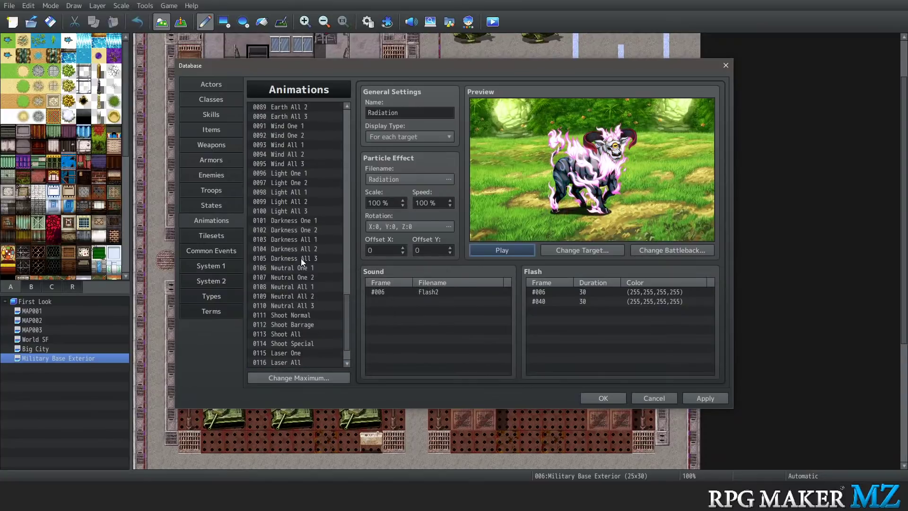
left_click(300, 219)
left_click(498, 248)
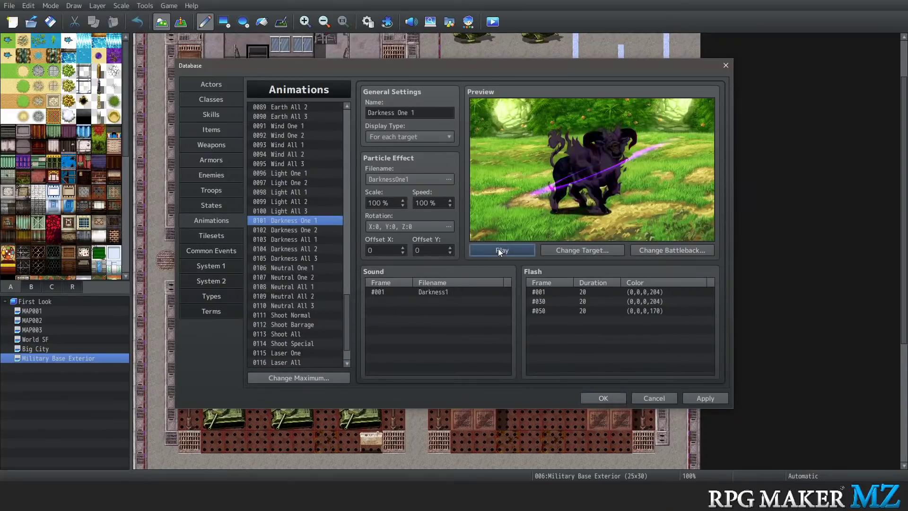
Preview the Neutral One 1 animation, then close the database while keeping its changes
scroll(280, 279, "down", 1)
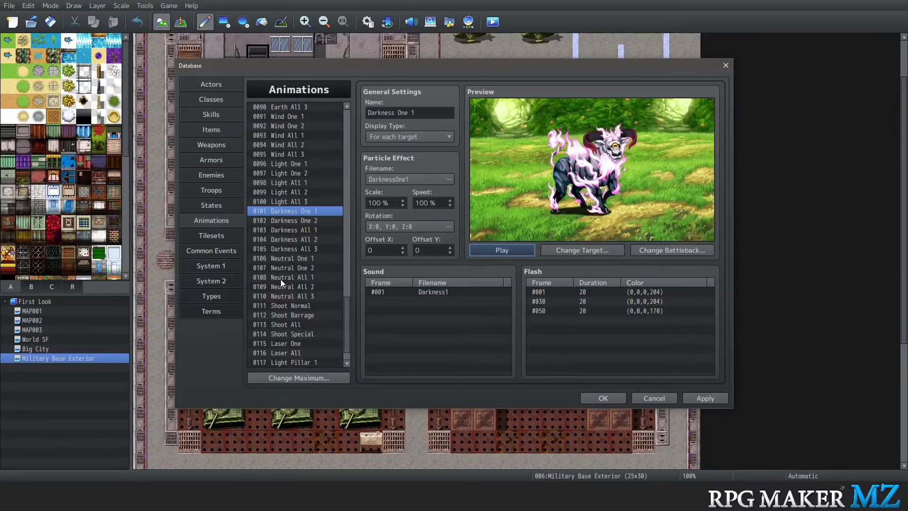
left_click(293, 238)
left_click(499, 248)
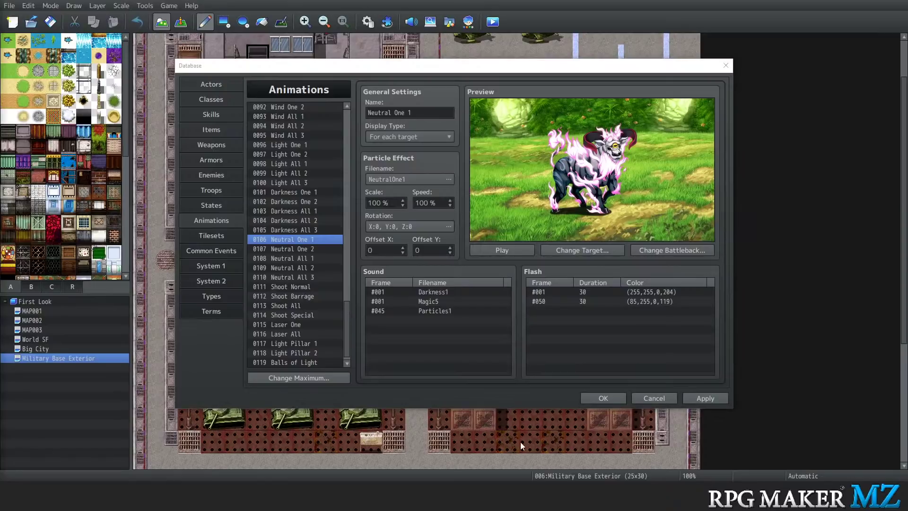
left_click(500, 254)
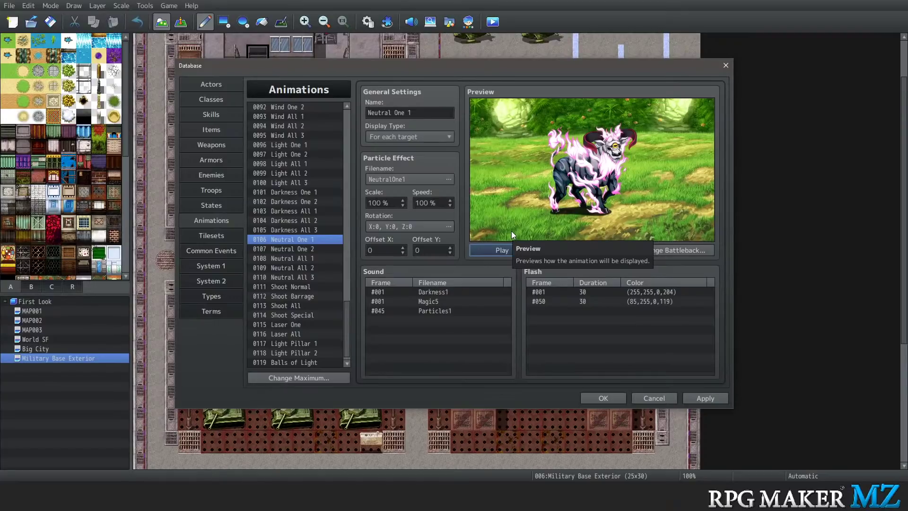
left_click(589, 401)
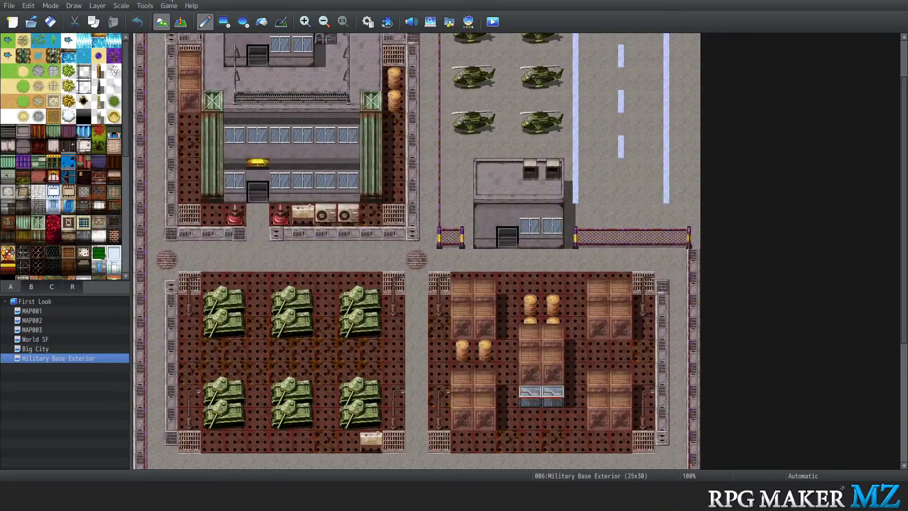
Playtest the First Look game, saving the project changes, and close the game window at its title screen
left_click(146, 6)
mouse_move(168, 7)
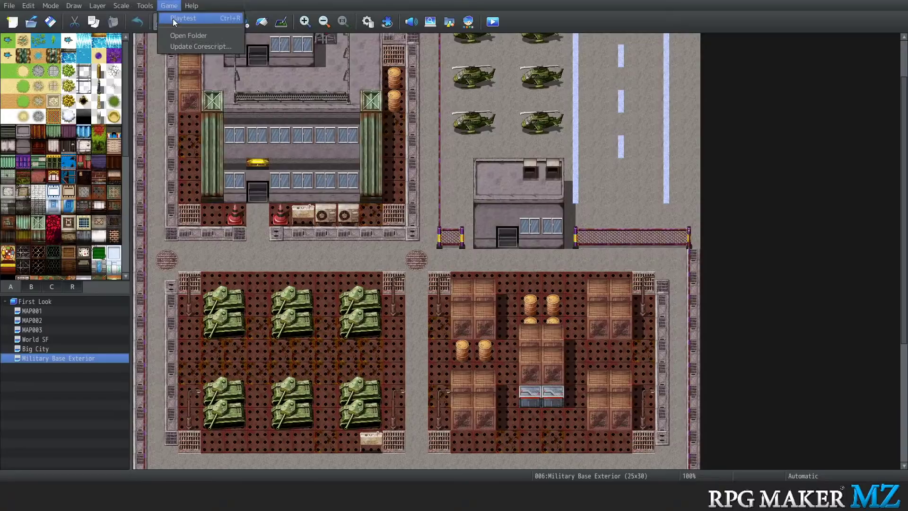
left_click(177, 19)
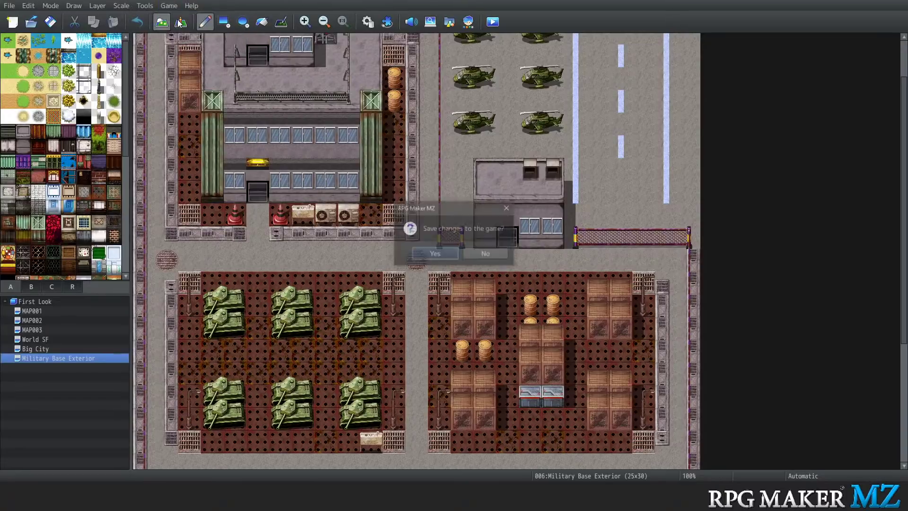
left_click(428, 252)
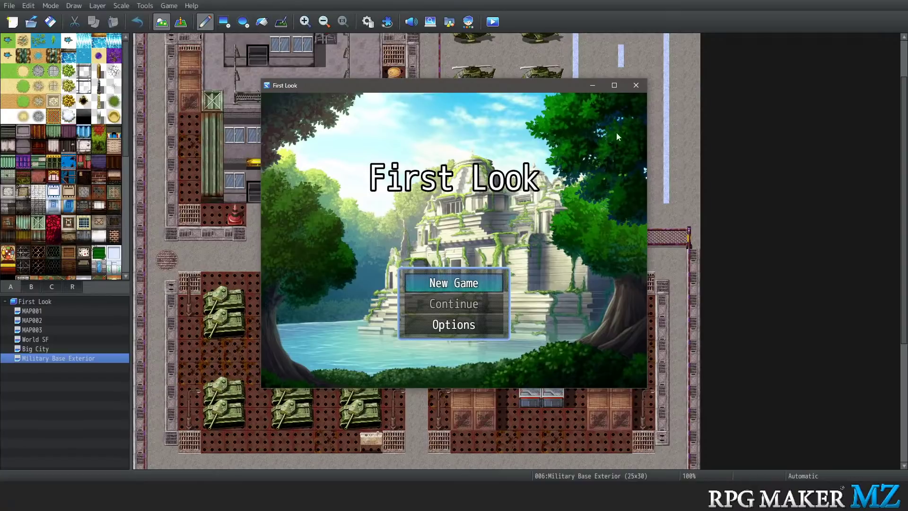
left_click(636, 86)
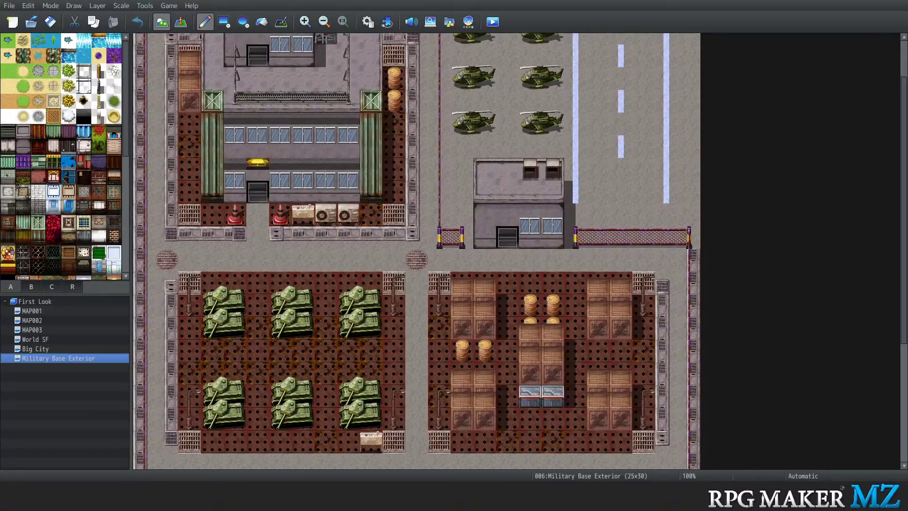
Open the sound test and play the Battle7 background music
left_click(142, 6)
left_click(141, 6)
left_click(139, 7)
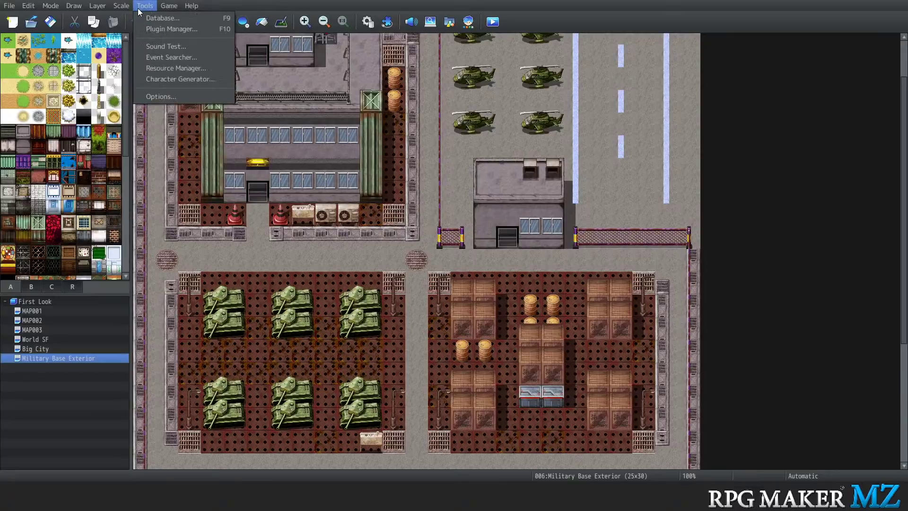
left_click(172, 47)
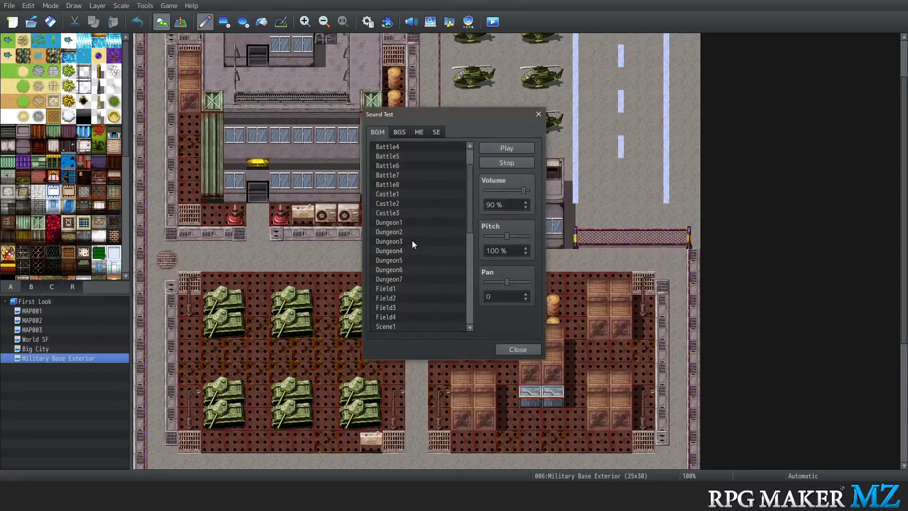
scroll(412, 244, "up", 2)
left_click(413, 213)
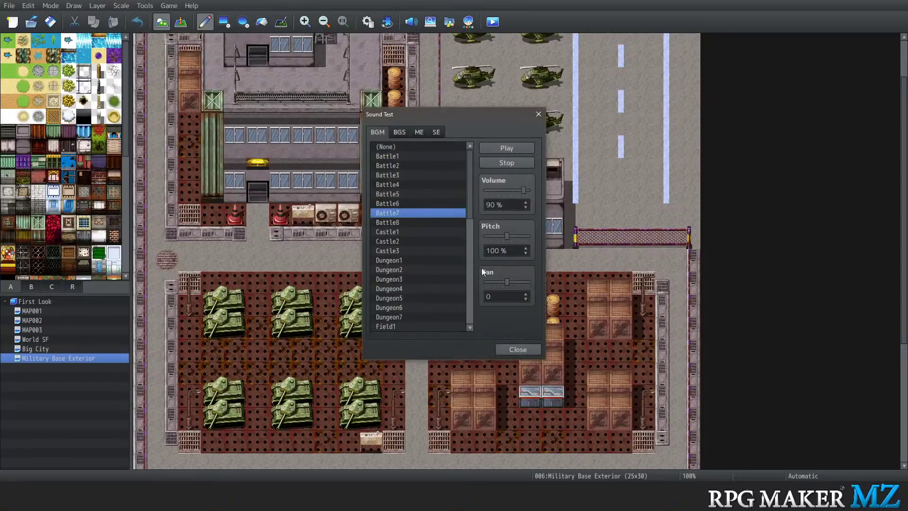
left_click(501, 145)
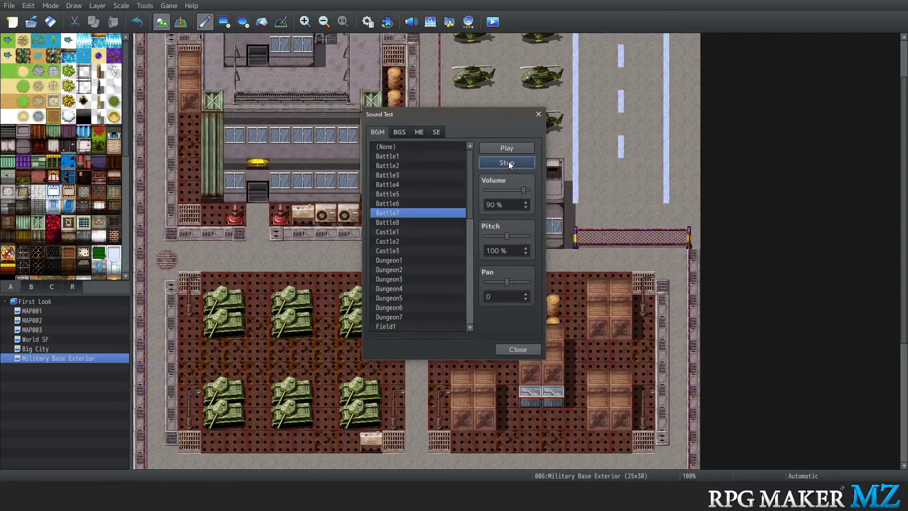
Audition the Laugh sound effect, including at 150% pitch, reset the pitch to 100% and close the sound test
left_click(437, 131)
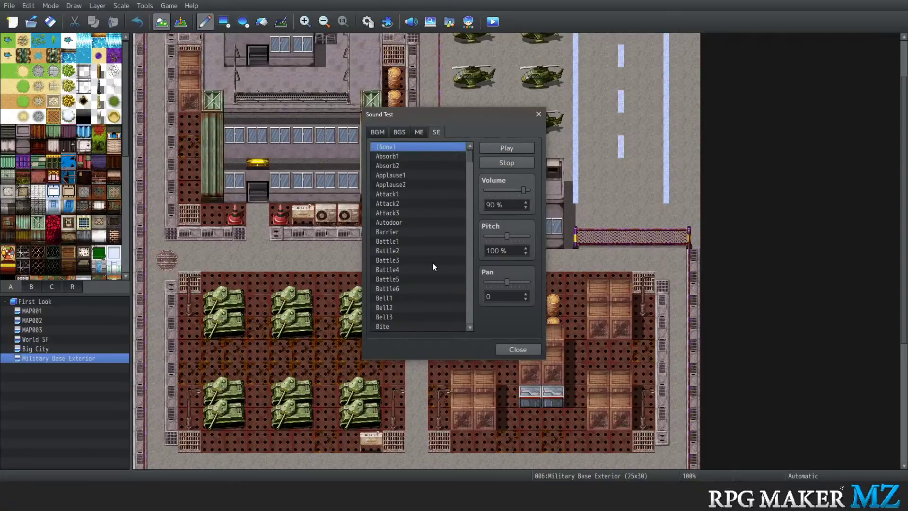
scroll(432, 263, "down", 15)
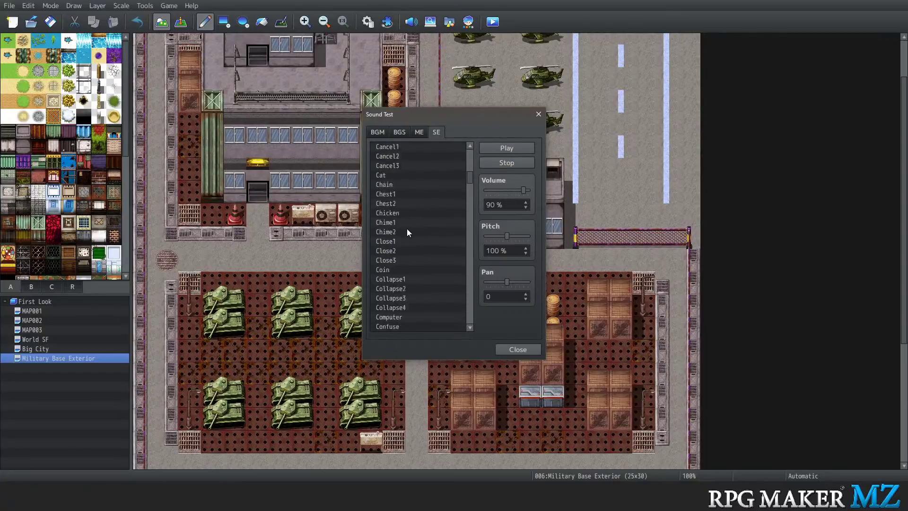
scroll(407, 231, "down", 15)
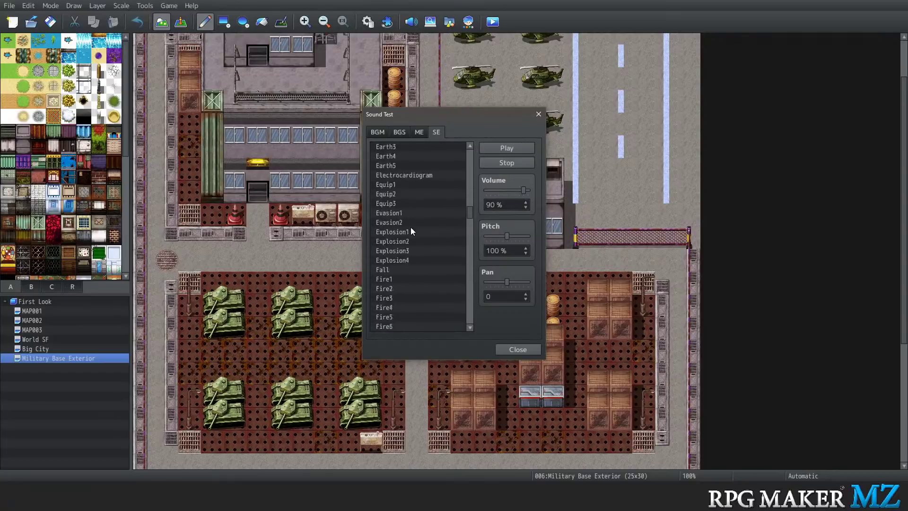
scroll(416, 232, "down", 14)
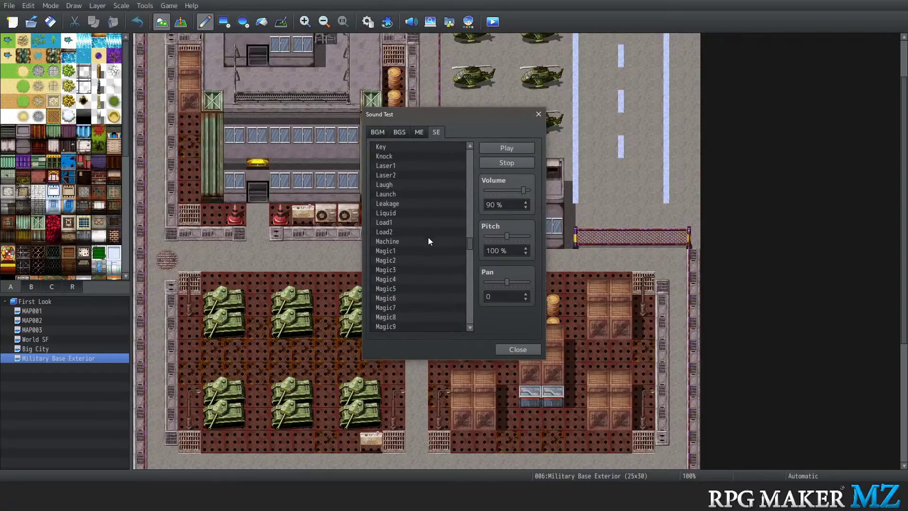
left_click(409, 185)
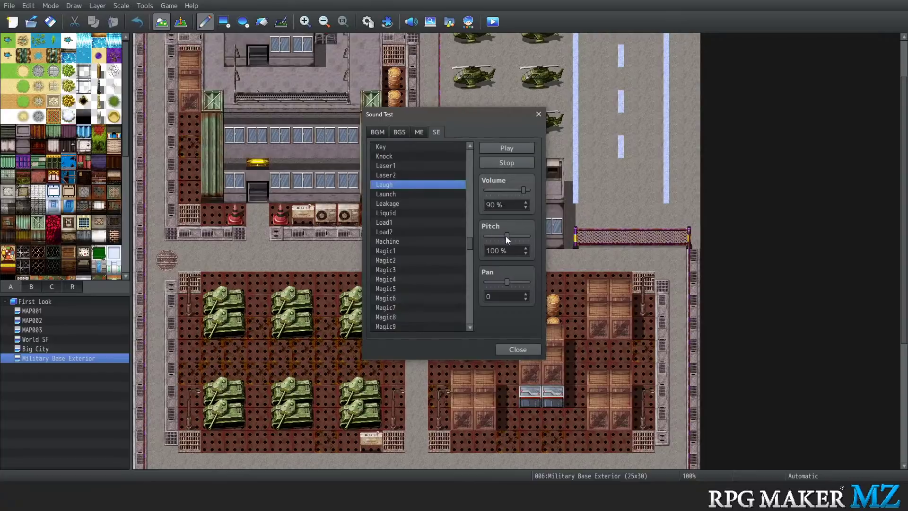
left_click(495, 146)
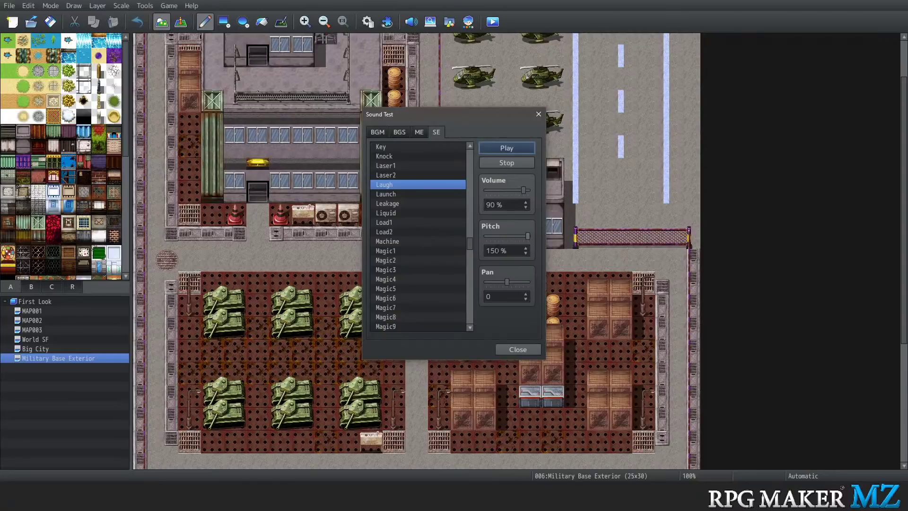
left_click_drag(530, 238, 512, 238)
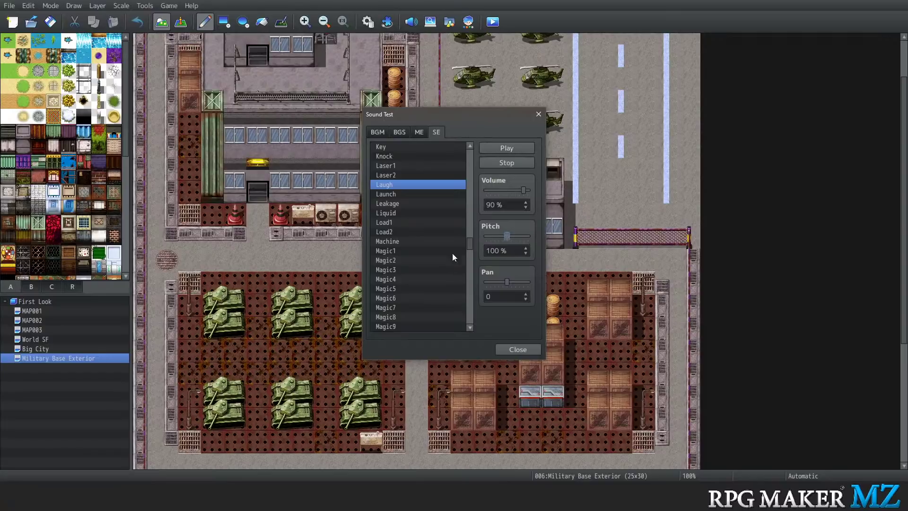
left_click(517, 349)
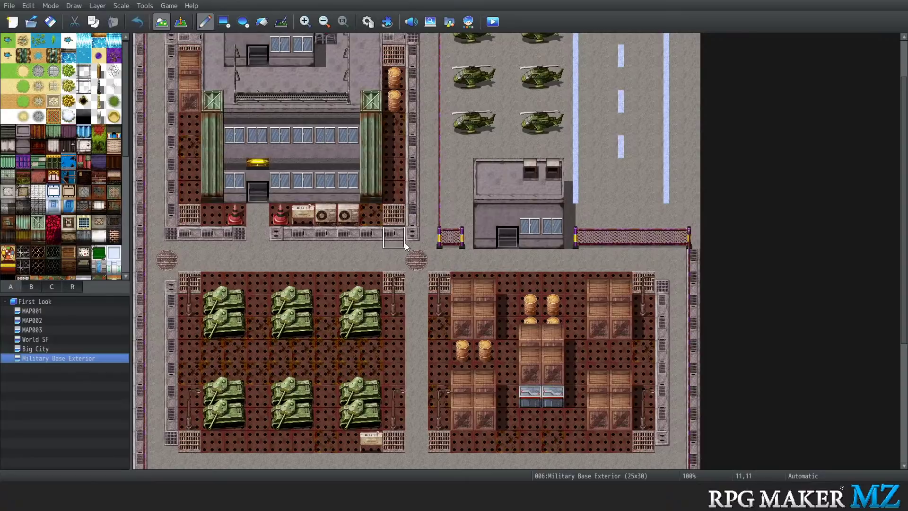
Open the database to look at its animation settings, and close it without making changes
left_click(151, 9)
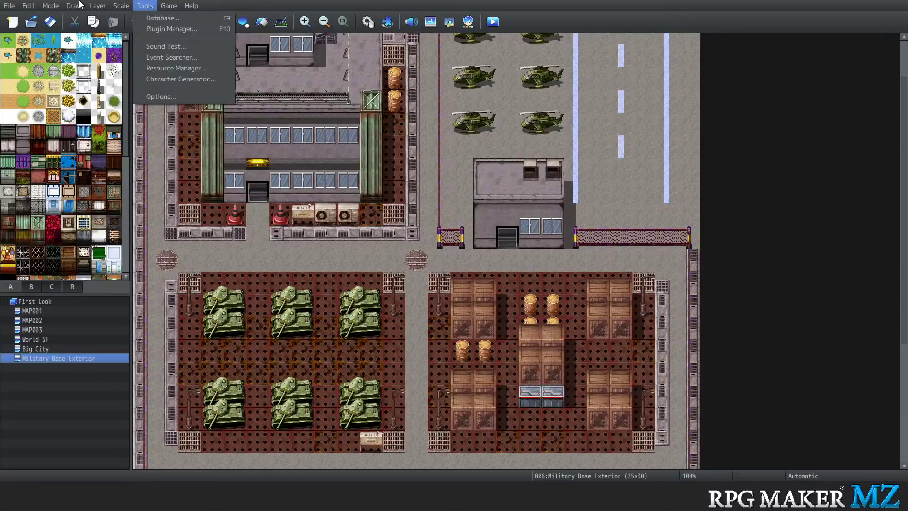
left_click(152, 19)
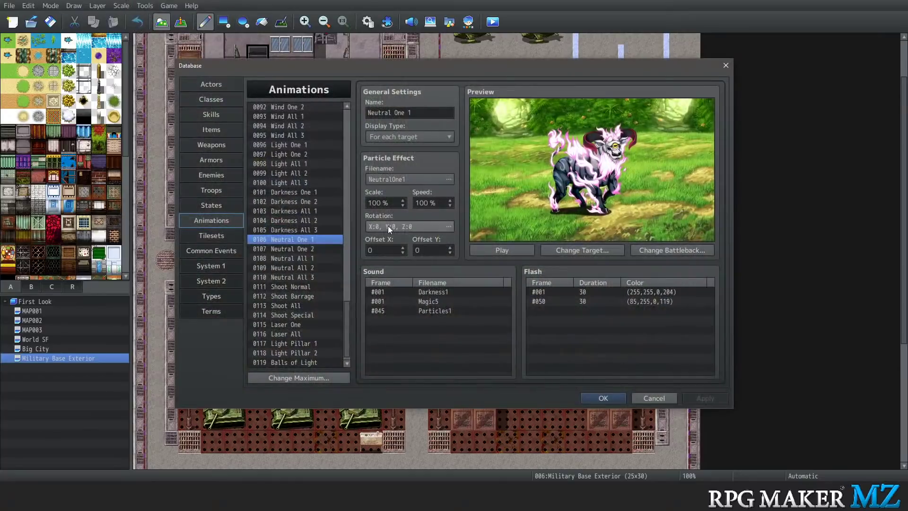
left_click(727, 63)
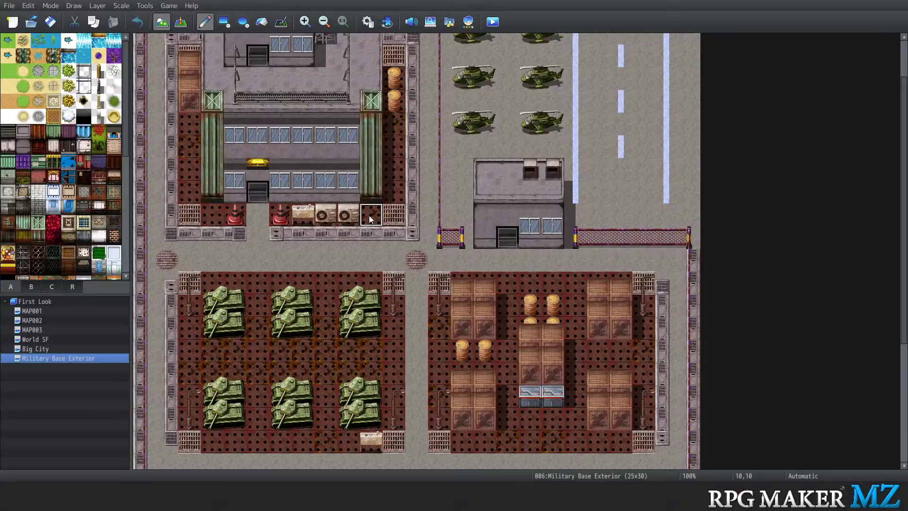
Switch to event editing, start a new event at map tile 12,8 and open its event command list
left_click(180, 21)
right_click(408, 168)
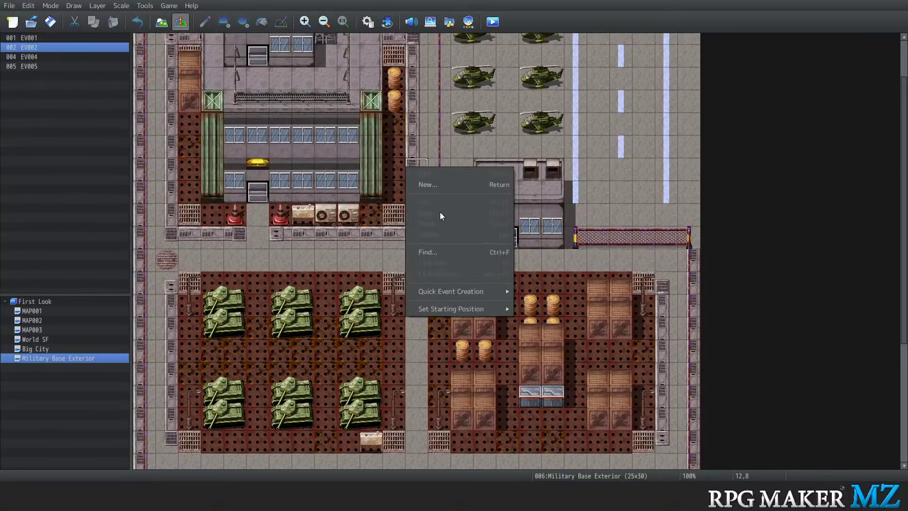
left_click(431, 184)
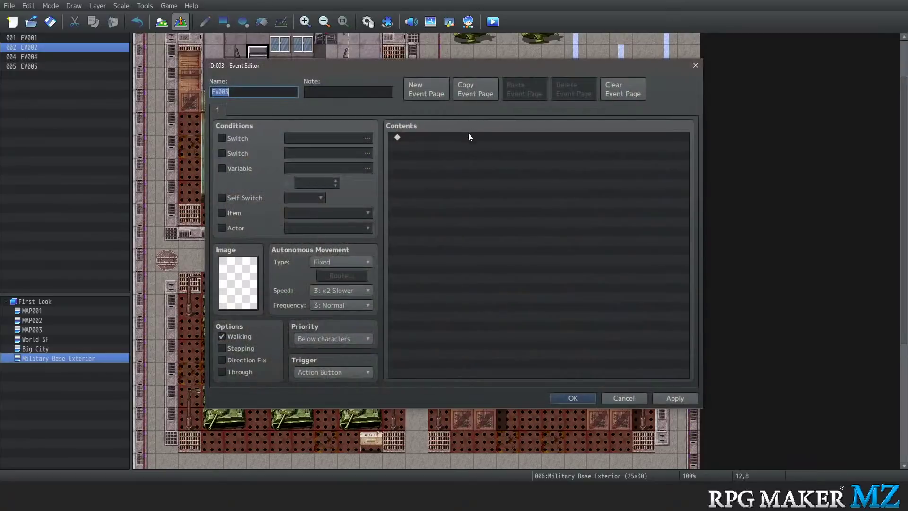
double_click(468, 136)
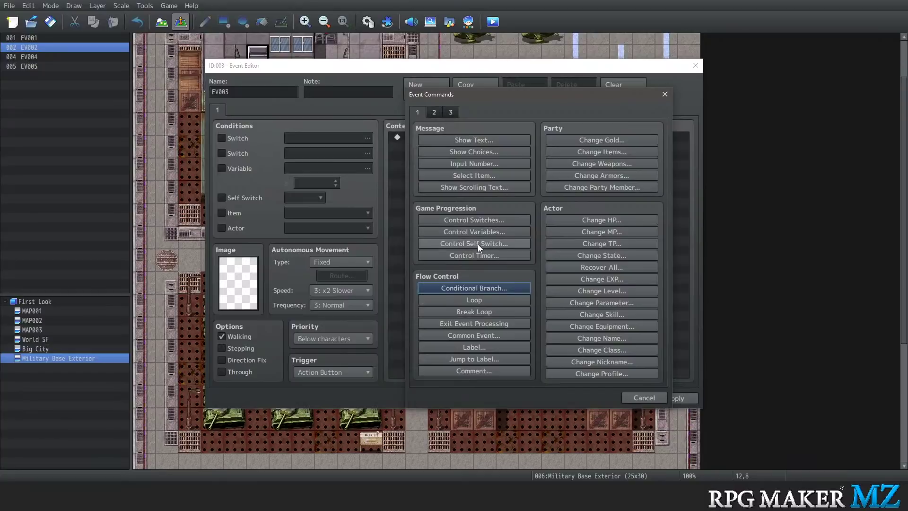
Examine the character choices for designating a location in the Get Location Info command, and cancel the command
left_click(451, 113)
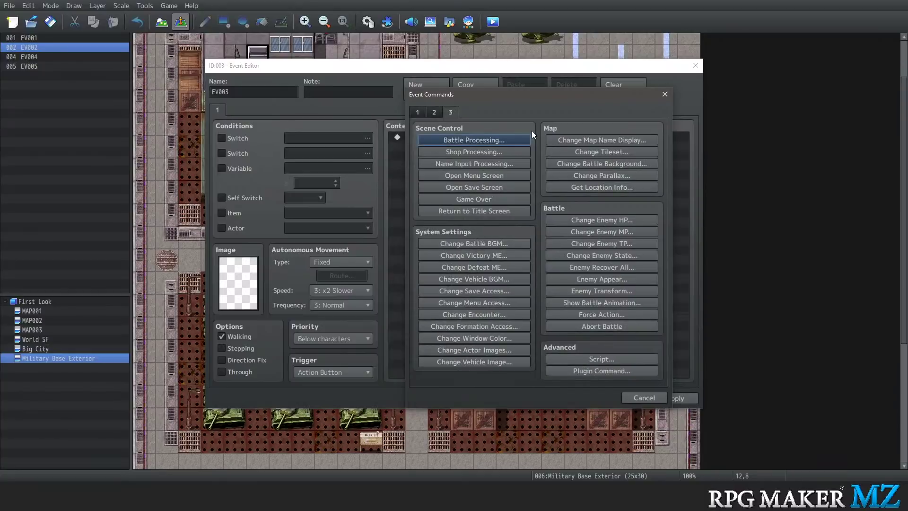
left_click(601, 186)
left_click(483, 305)
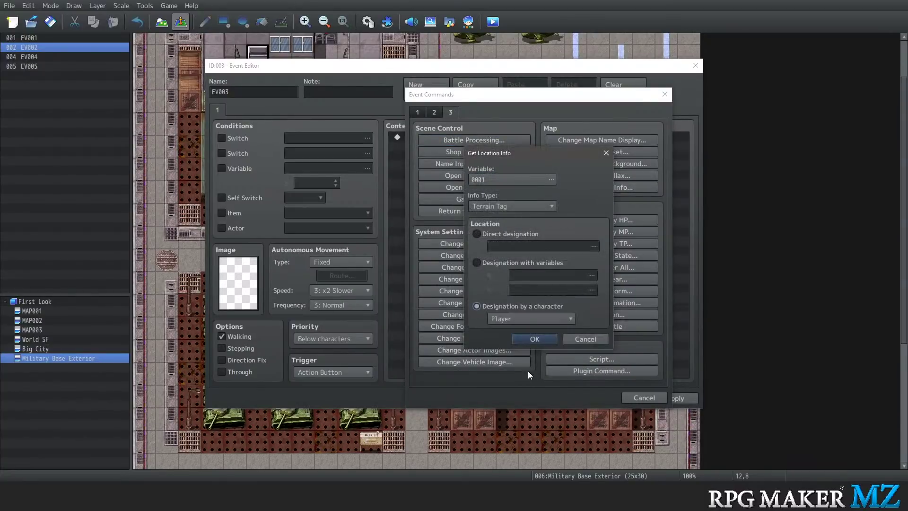
left_click(529, 320)
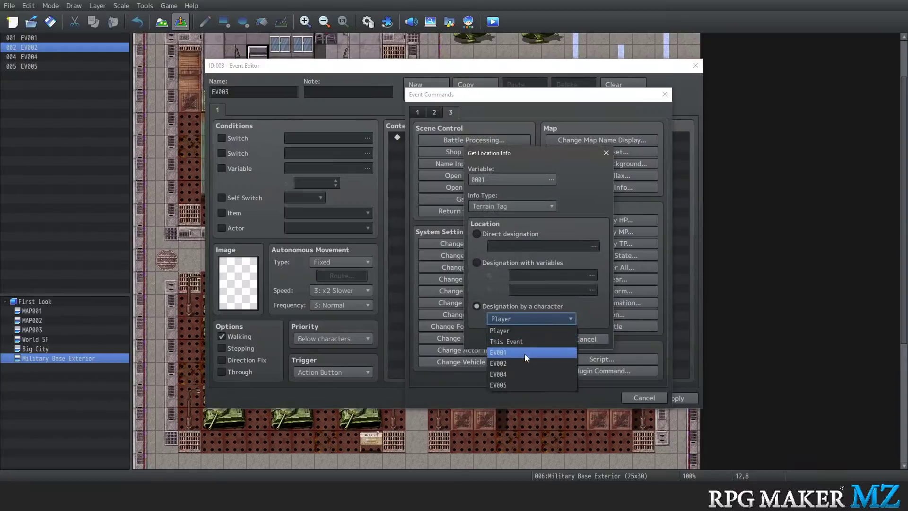
left_click(520, 320)
left_click(520, 320)
left_click(519, 320)
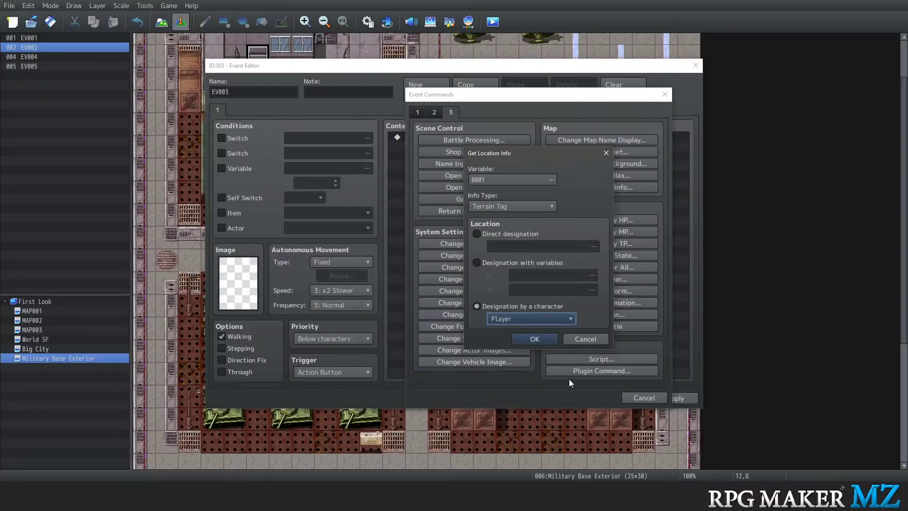
left_click(583, 339)
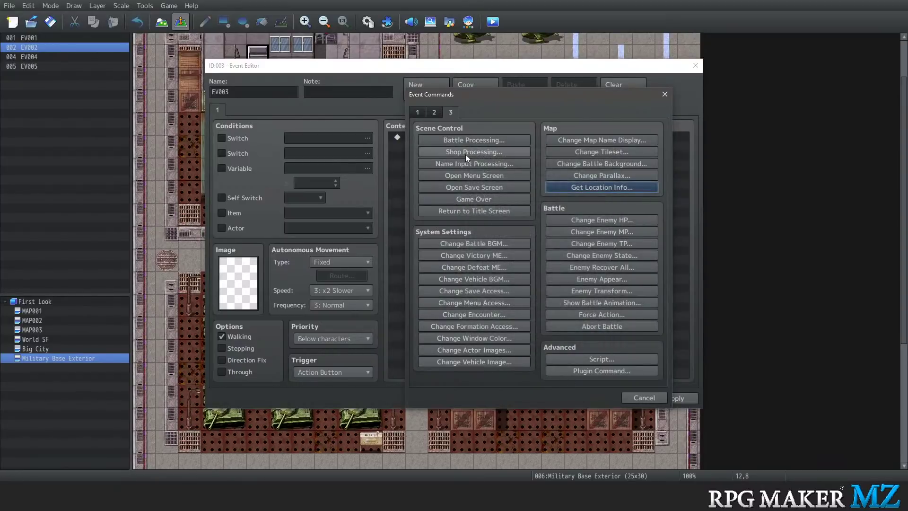
Inspect the Show Text command's Name field, and cancel the command
left_click(418, 112)
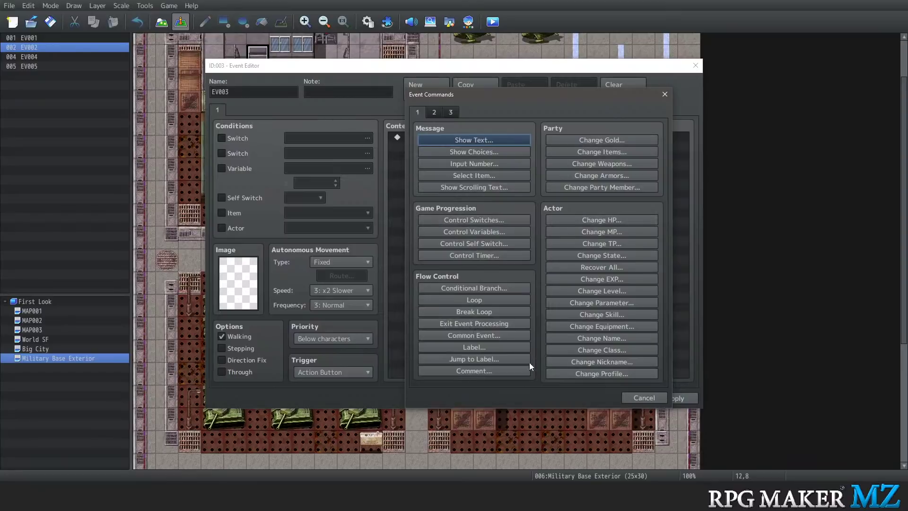
left_click(450, 141)
left_click(419, 277)
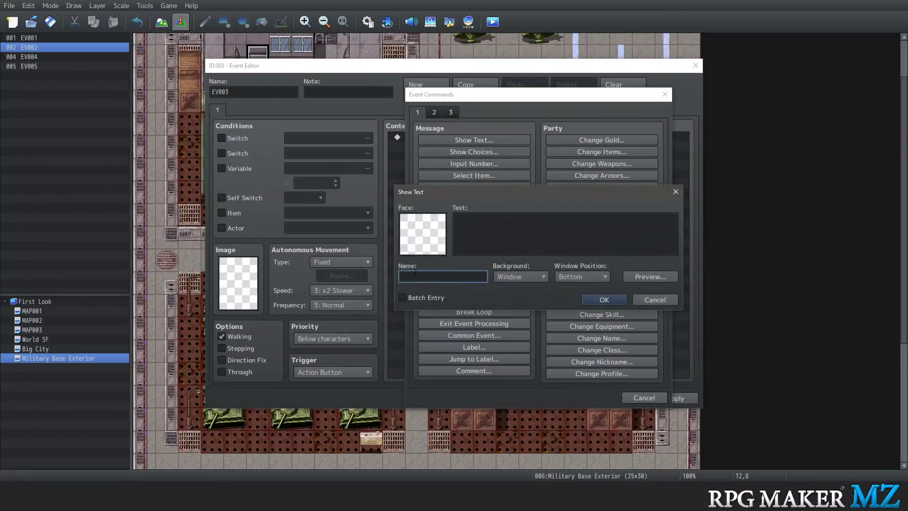
left_click(669, 299)
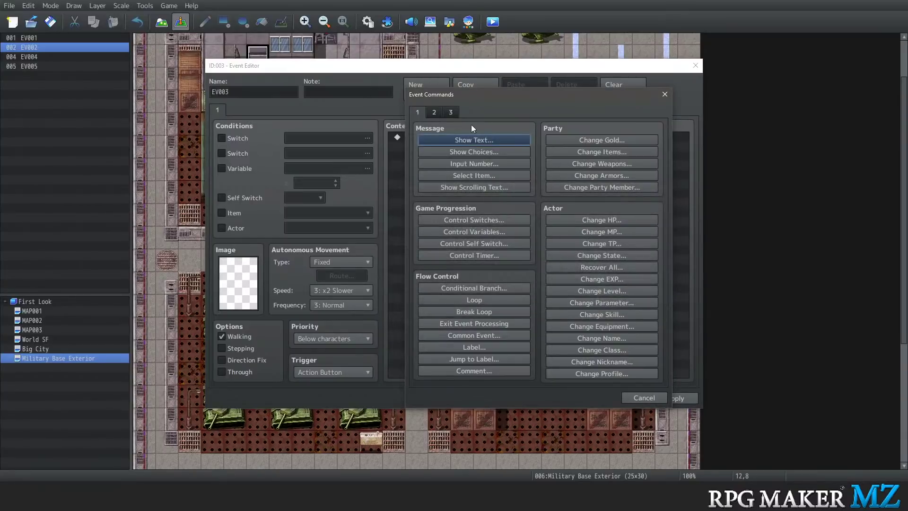
Examine the Plugin Command's plugin selection and arguments list, and cancel out of the new event
left_click(448, 114)
left_click(600, 371)
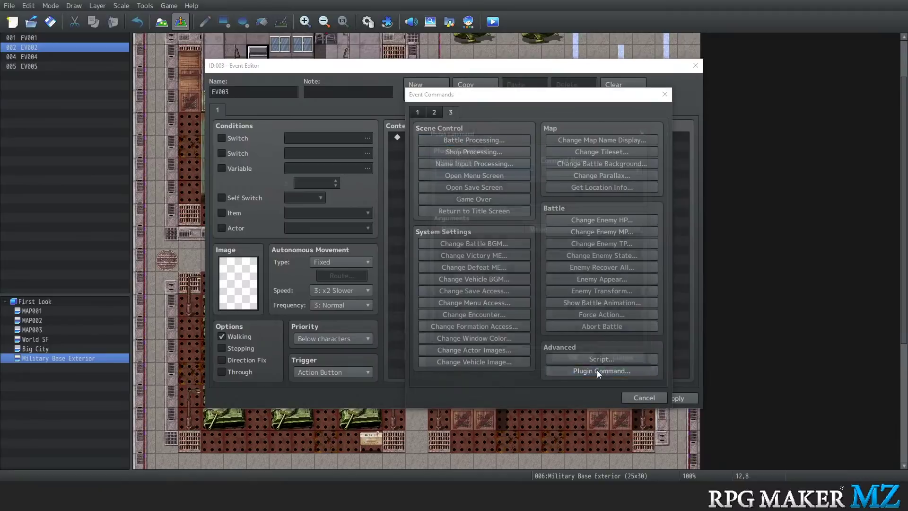
left_click(509, 171)
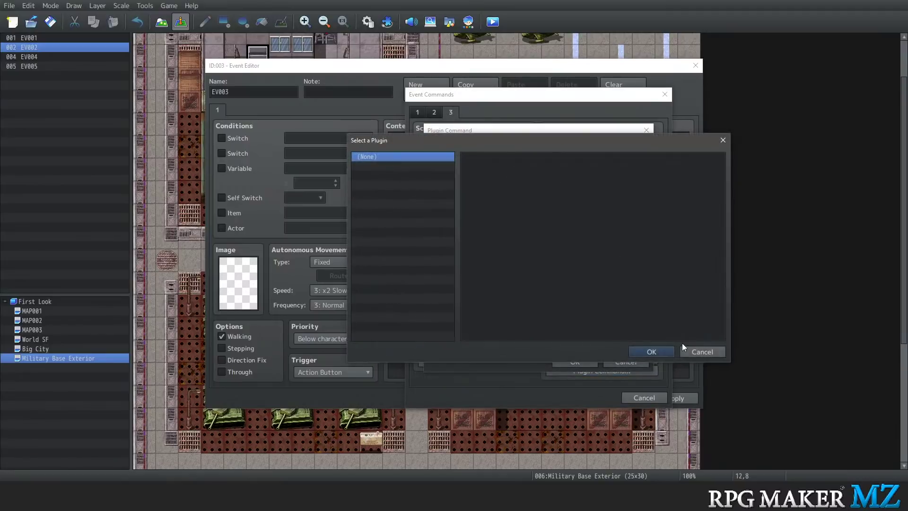
left_click(697, 350)
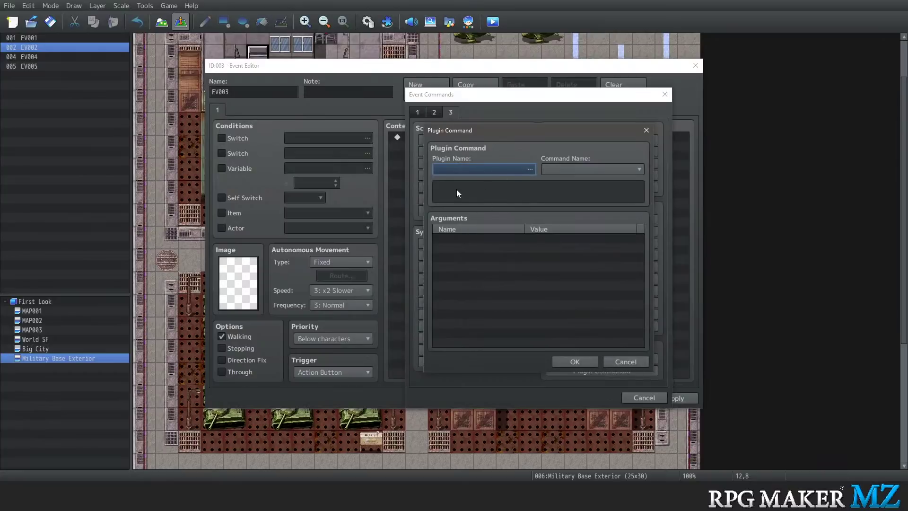
left_click(459, 247)
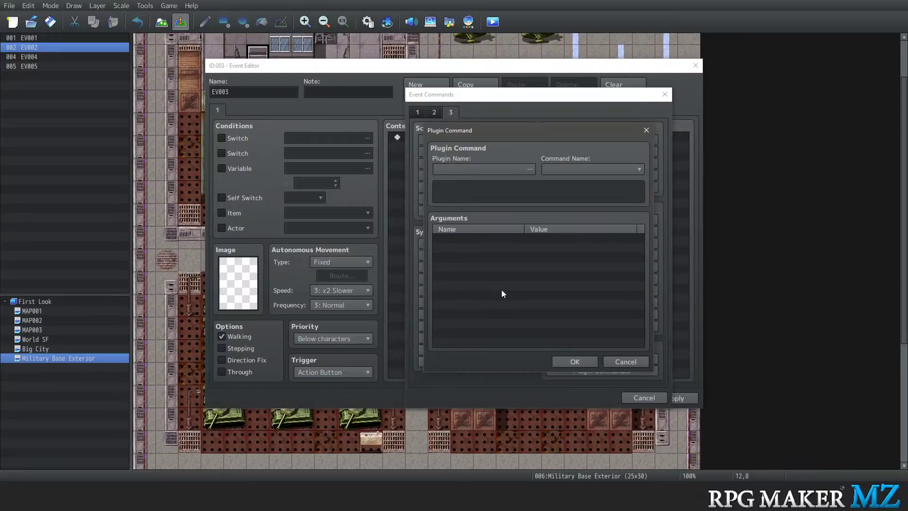
left_click(623, 361)
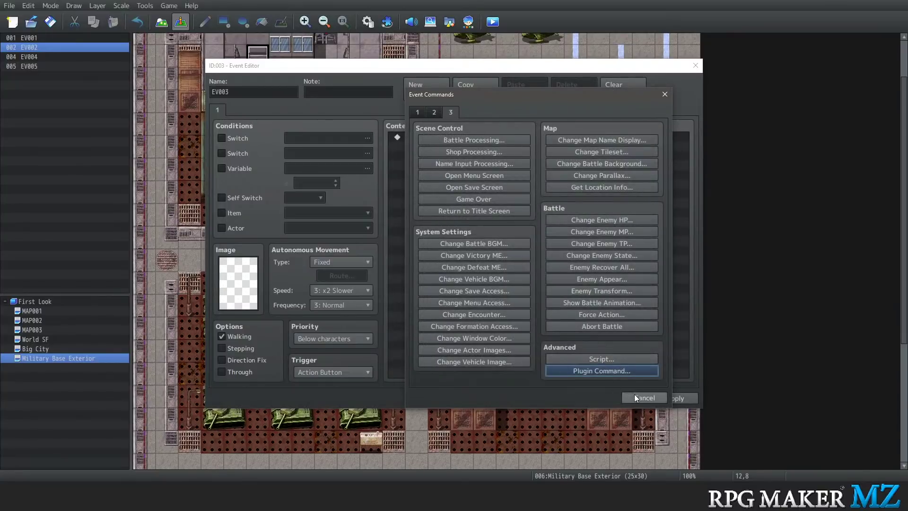
left_click(634, 396)
left_click(615, 397)
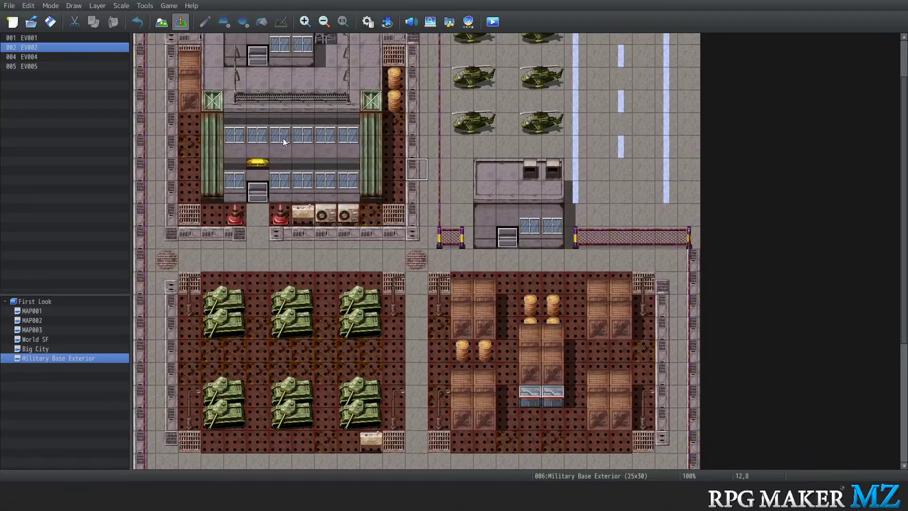
Reopen the database and browse the animation list back up to Hit Physical
left_click(144, 5)
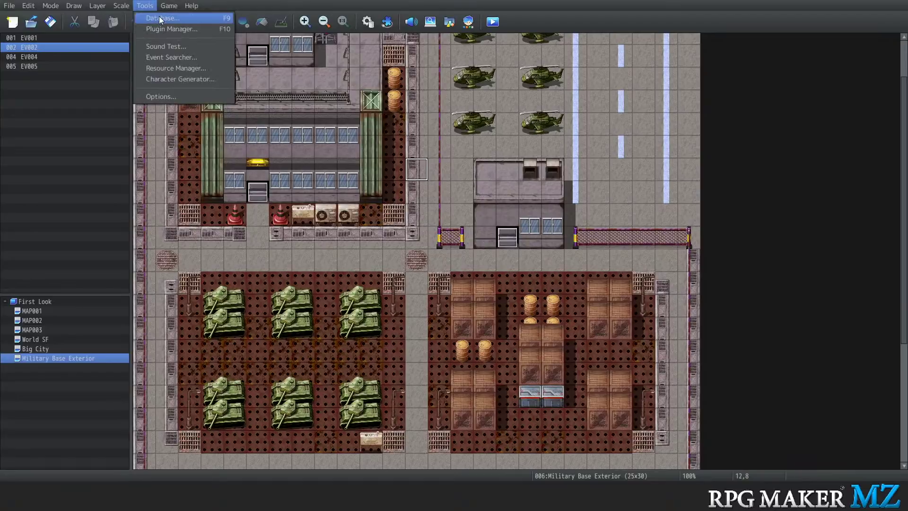
left_click(159, 16)
scroll(286, 205, "up", 3)
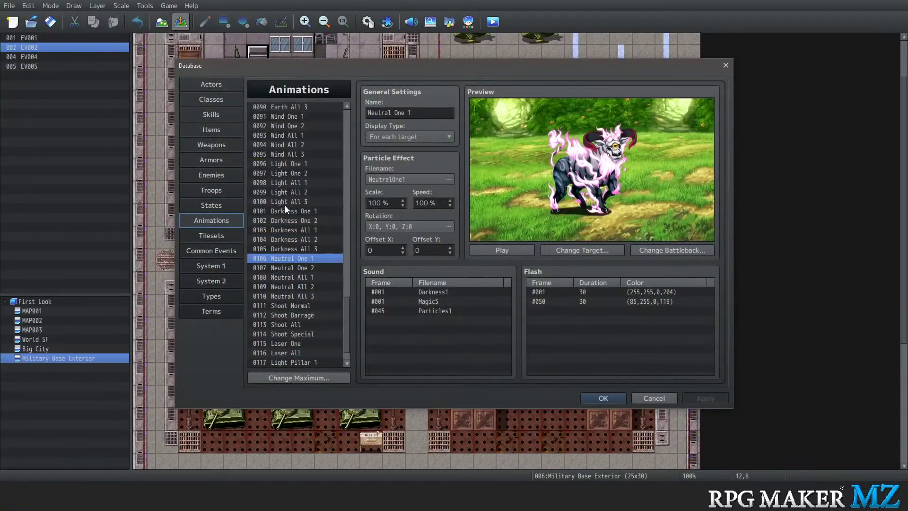
scroll(289, 203, "up", 20)
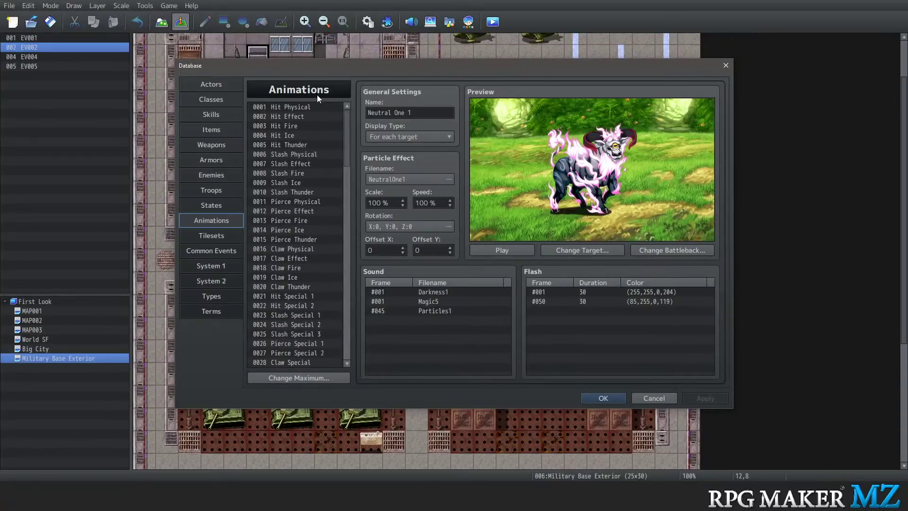
Look through the database's States, Troops, Enemies and Items pages
left_click(206, 205)
left_click(213, 190)
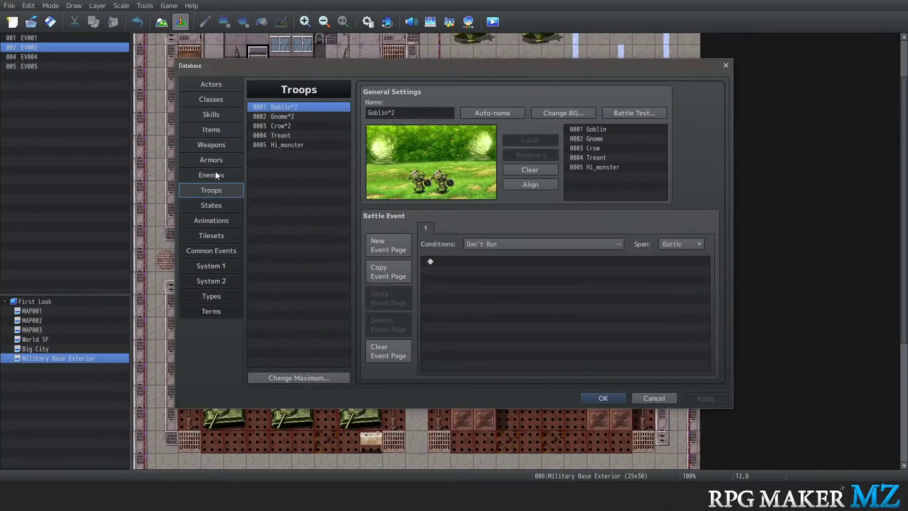
left_click(215, 173)
left_click(216, 131)
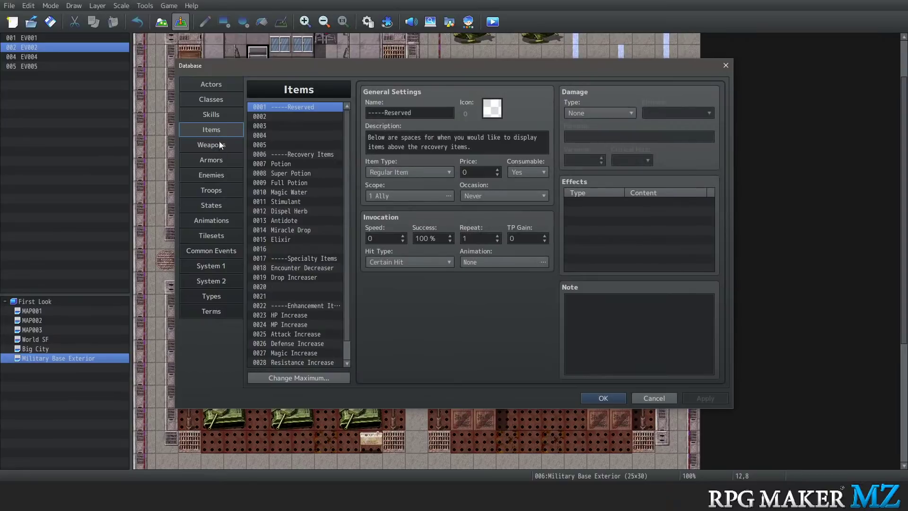
Review each predefined actor in the database through to the last entry, and close the database without applying changes
left_click(212, 84)
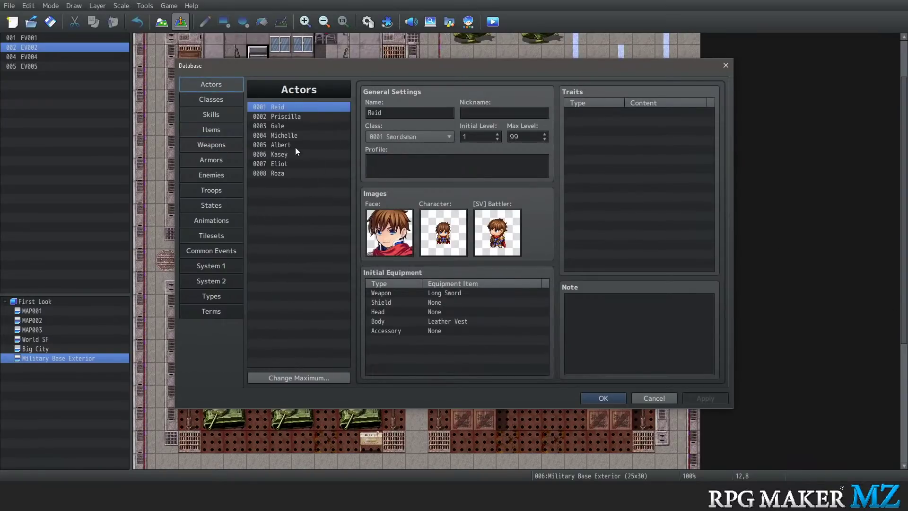
left_click(280, 116)
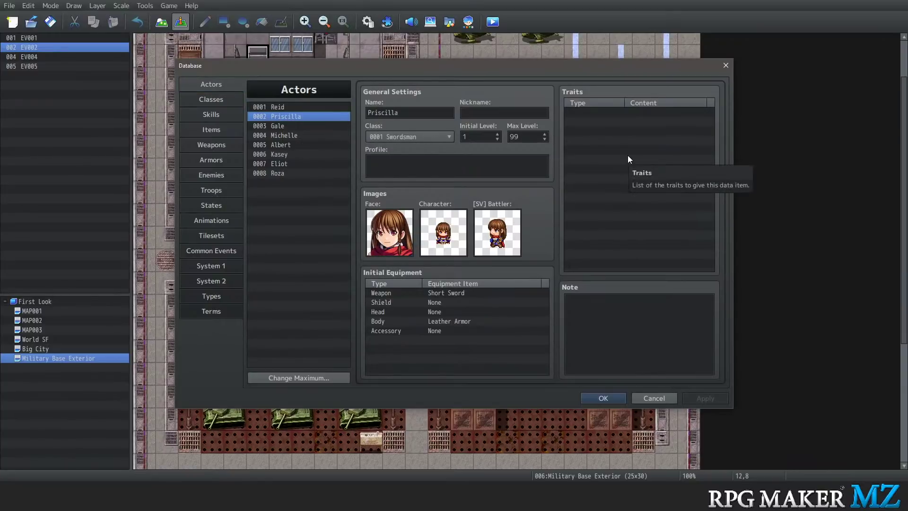
key("Down")
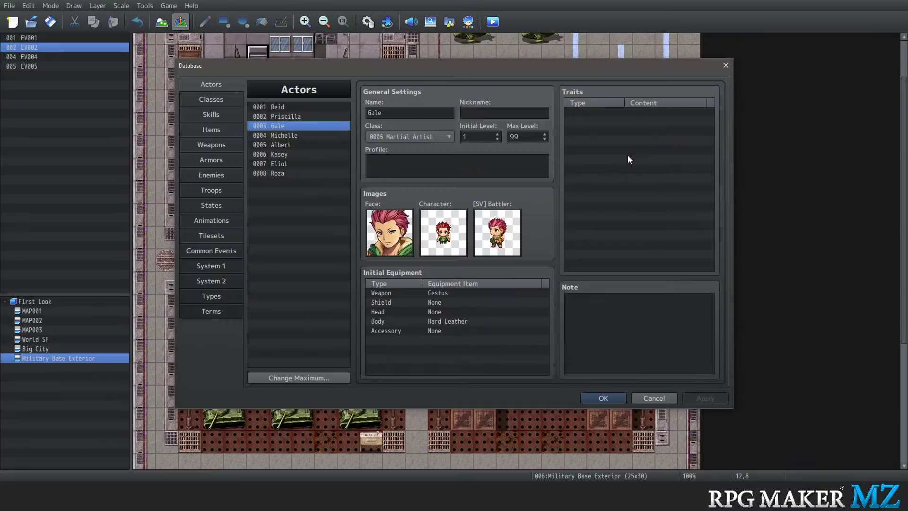
key("Down")
key("Down")
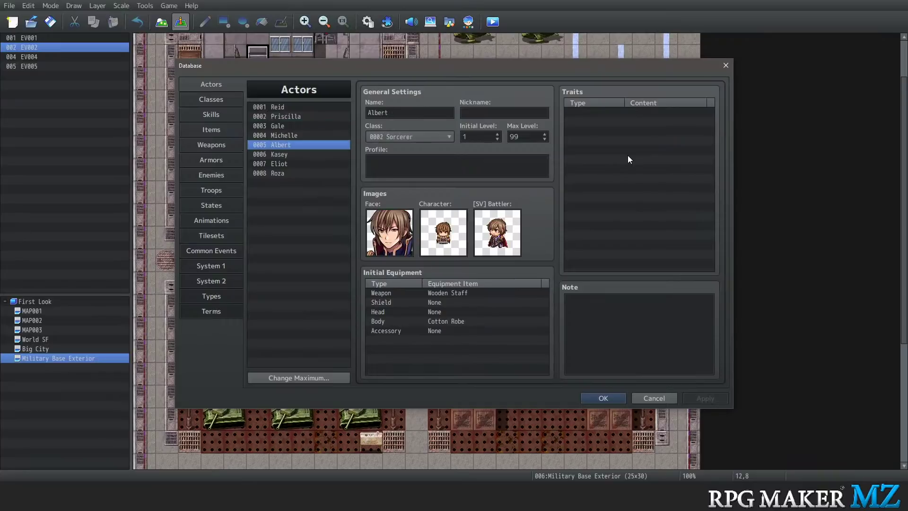
key("Down")
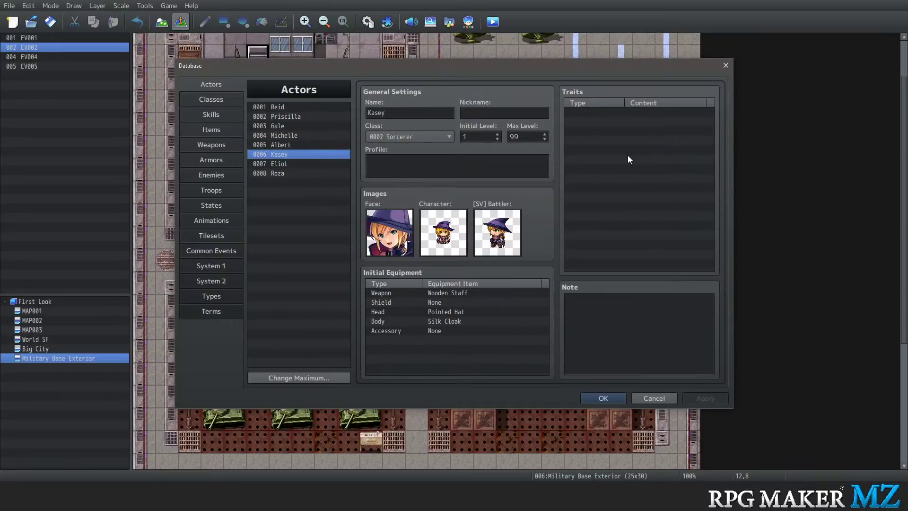
key("Down")
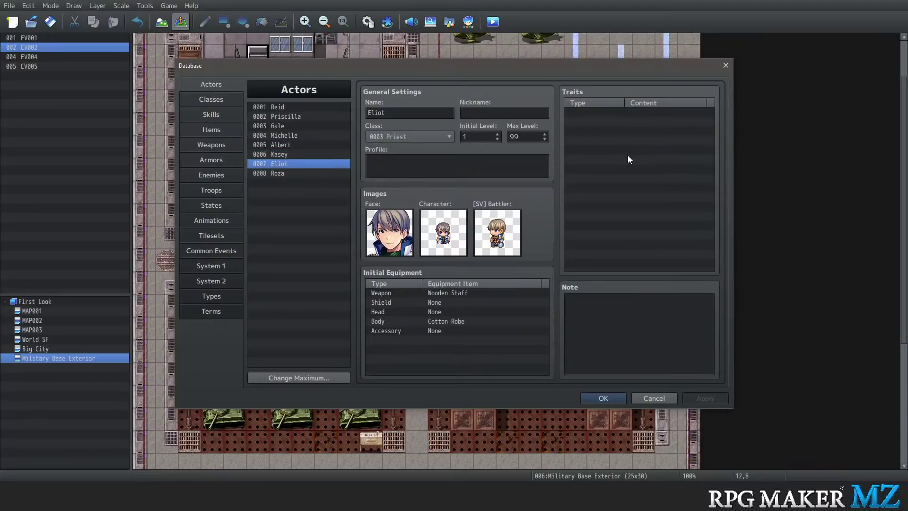
key("Down")
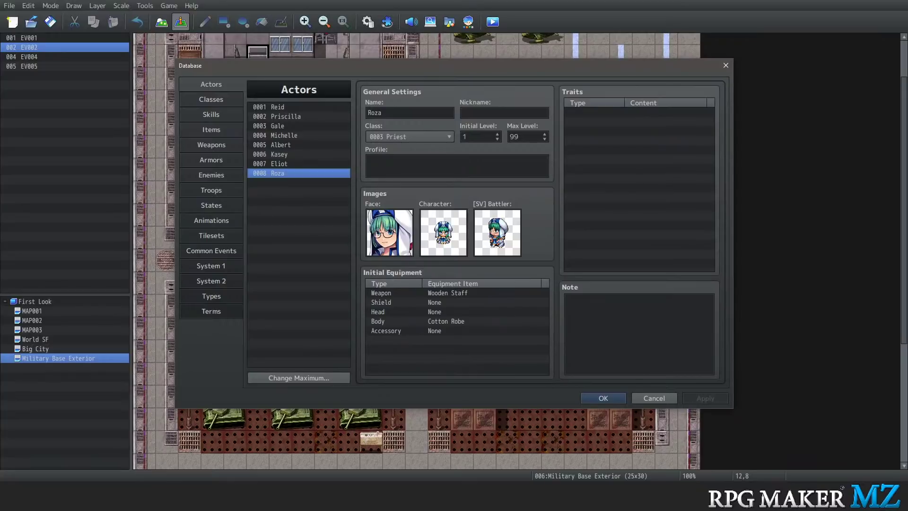
left_click(657, 399)
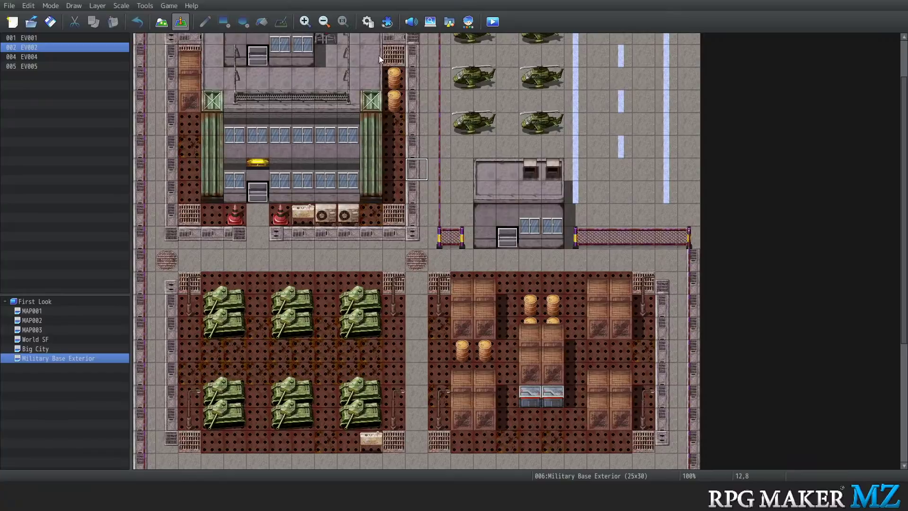
Reopen the database and examine the full icon set available for the Attack skill, keeping its existing icon
left_click(147, 10)
left_click(157, 20)
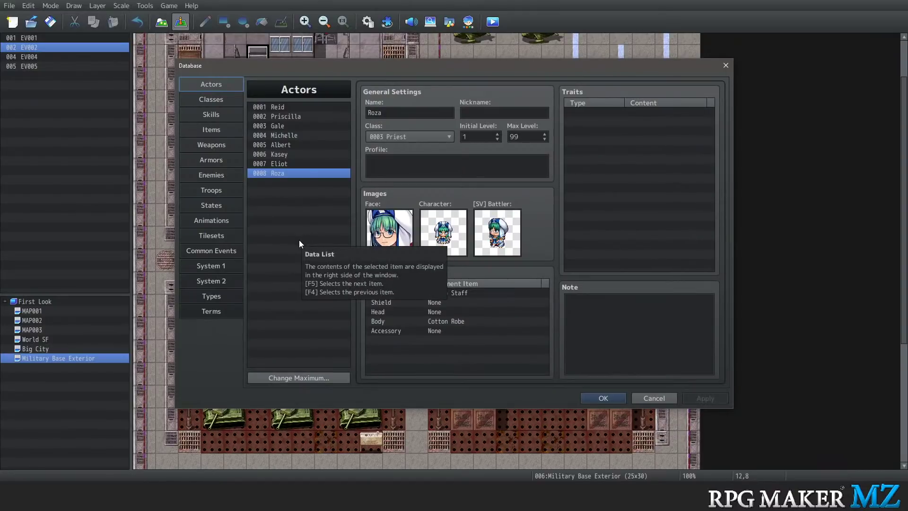
left_click(211, 114)
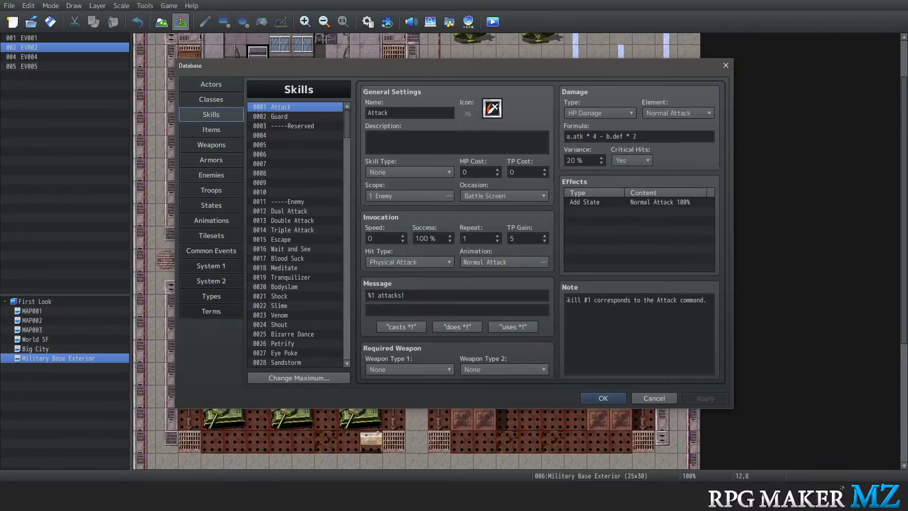
left_click(492, 115)
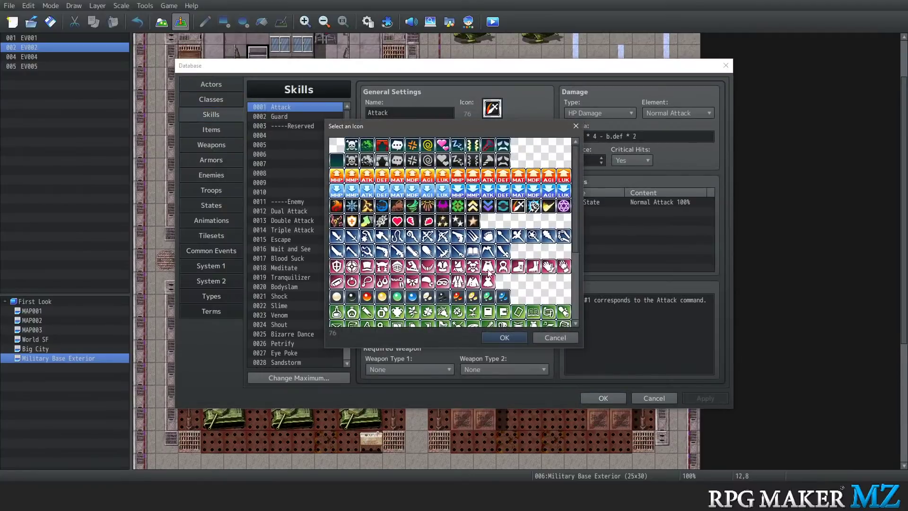
scroll(575, 188, "down", 4)
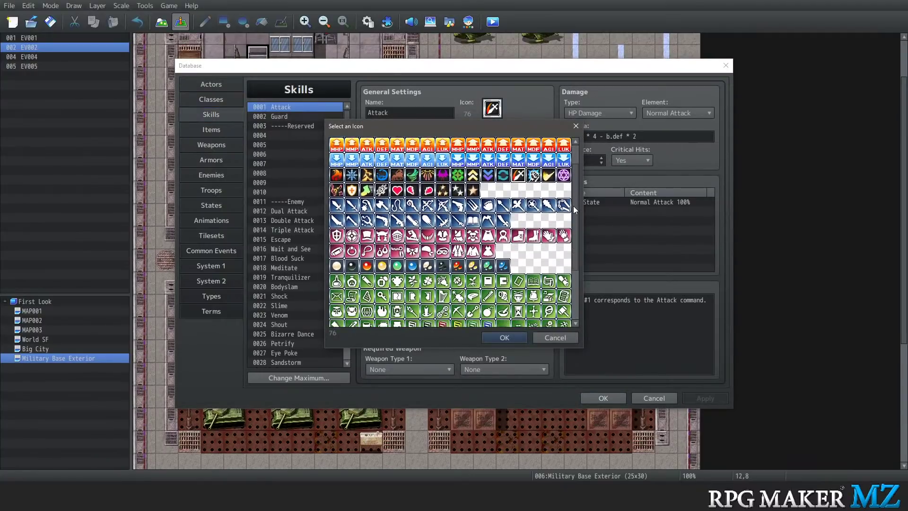
scroll(569, 223, "down", 3)
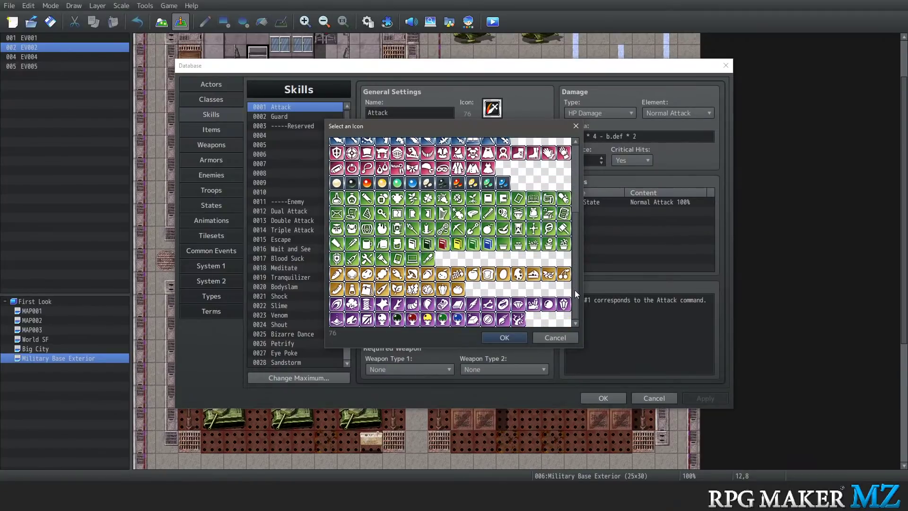
scroll(574, 291, "up", 7)
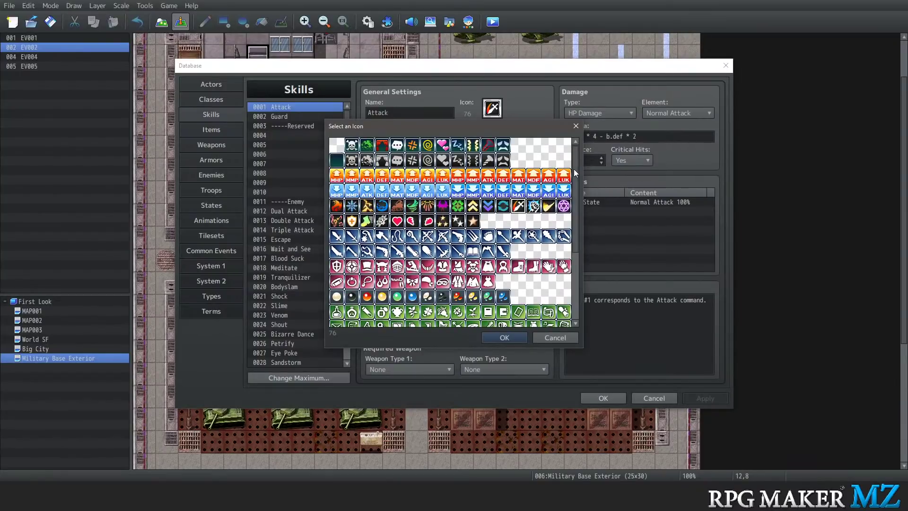
scroll(570, 254, "down", 7)
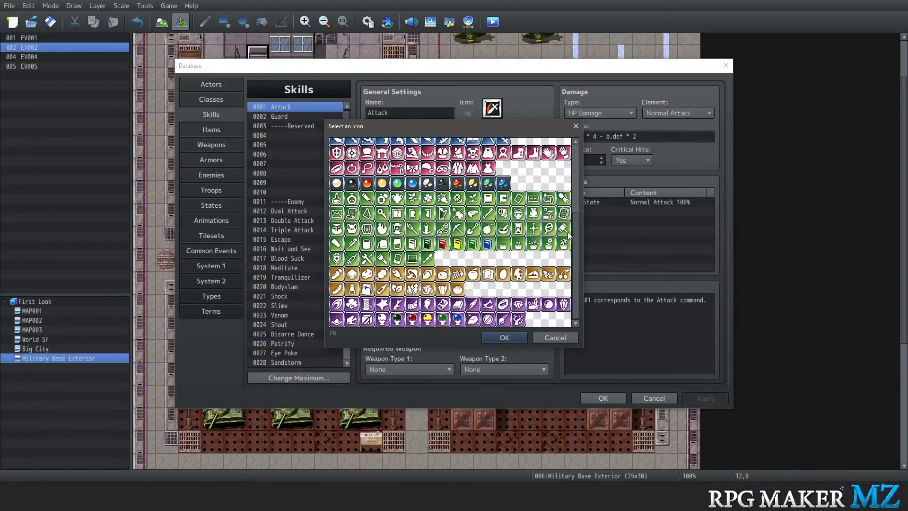
left_click_drag(570, 236, 577, 291)
scroll(575, 233, "up", 5)
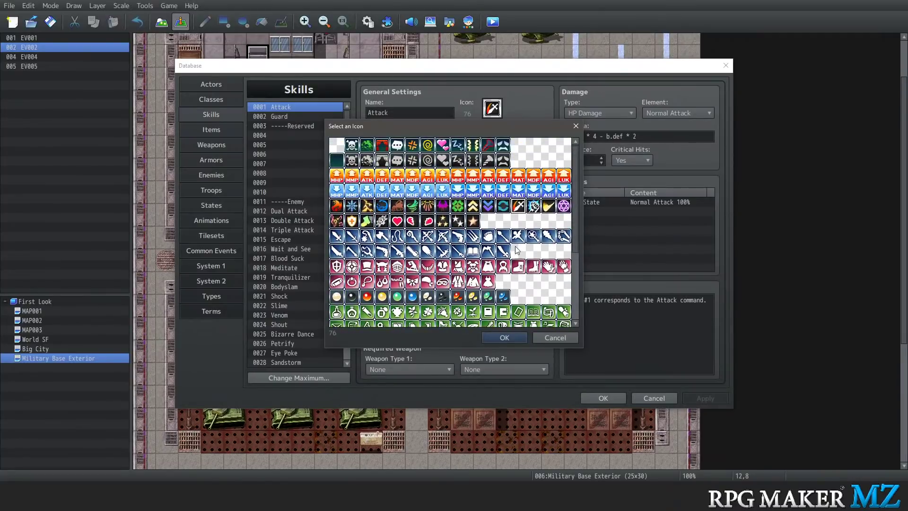
left_click_drag(575, 171, 575, 268)
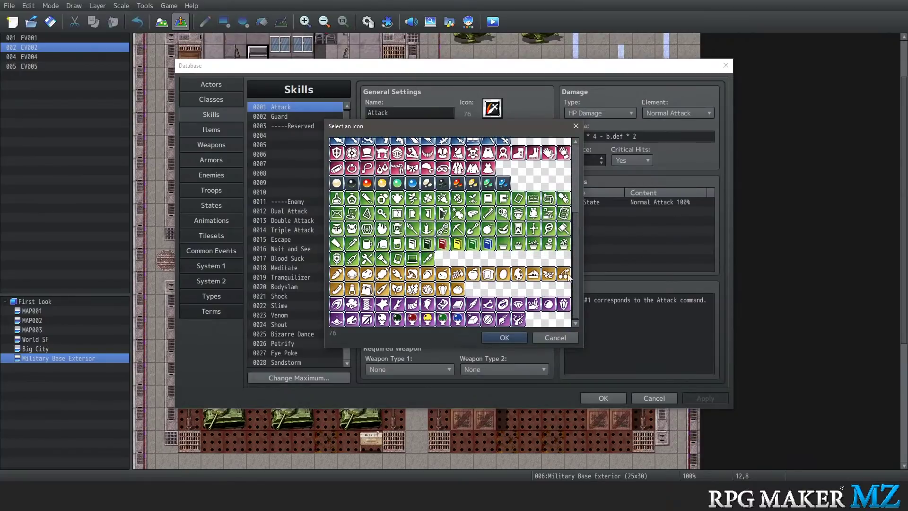
left_click(495, 335)
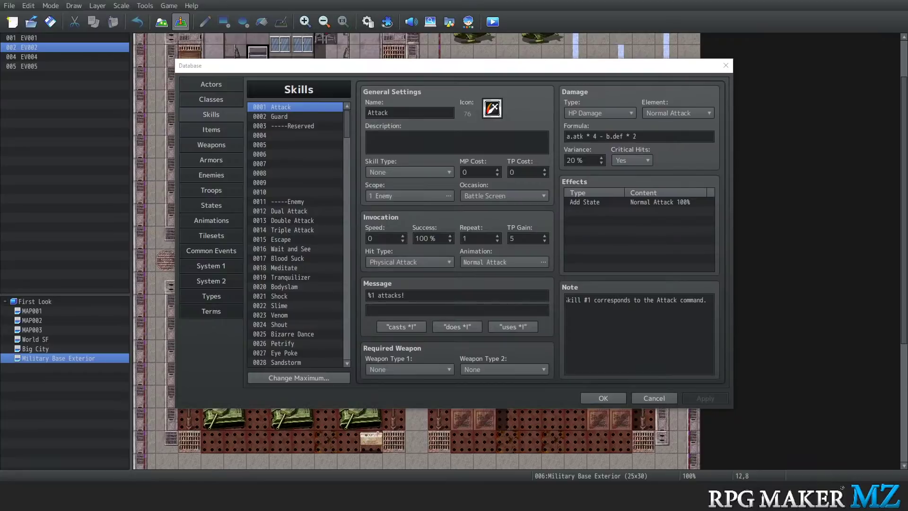
Check the Attack skill's type choices and compare the None, Enemy, Ally and Enemy & Ally sides in its scope settings
left_click(400, 171)
left_click(400, 171)
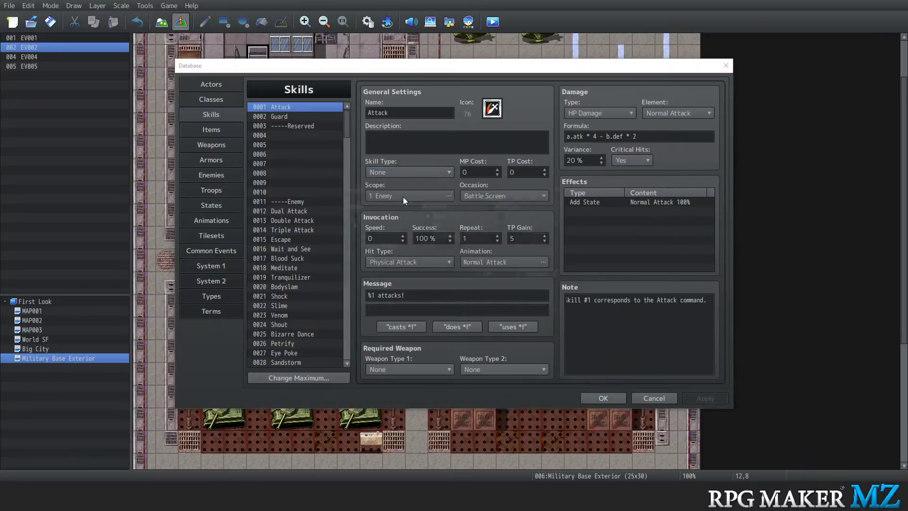
left_click(403, 196)
left_click(358, 246)
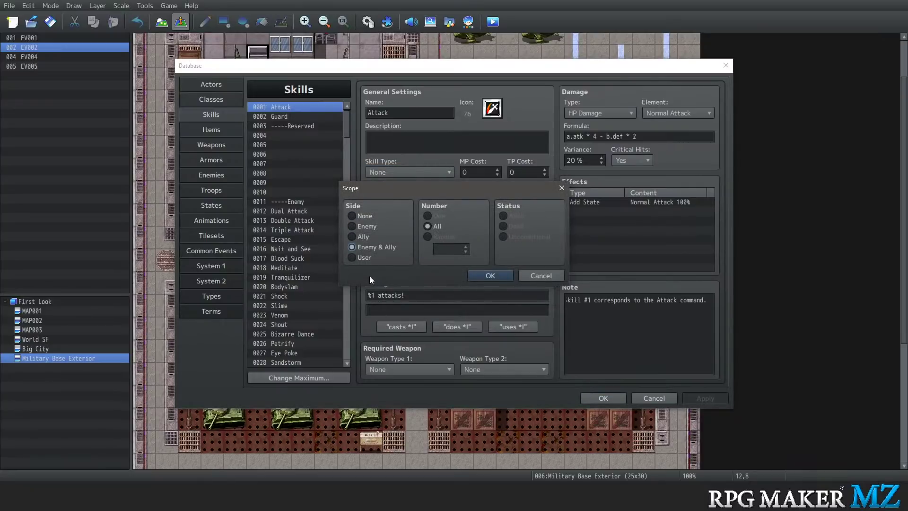
left_click(359, 217)
left_click(360, 230)
left_click(358, 240)
left_click(362, 228)
left_click(362, 237)
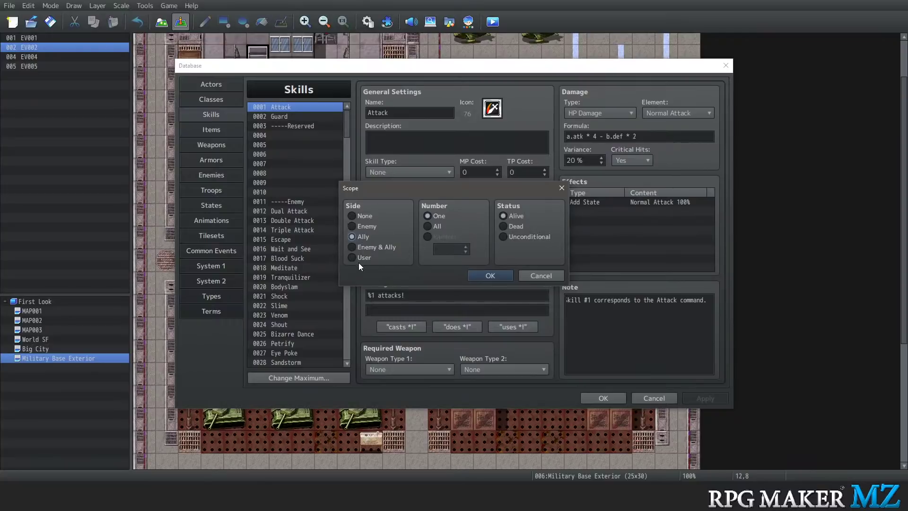
Set the Attack skill's scope to Enemy & Ally, and confirm the database changes
left_click(360, 250)
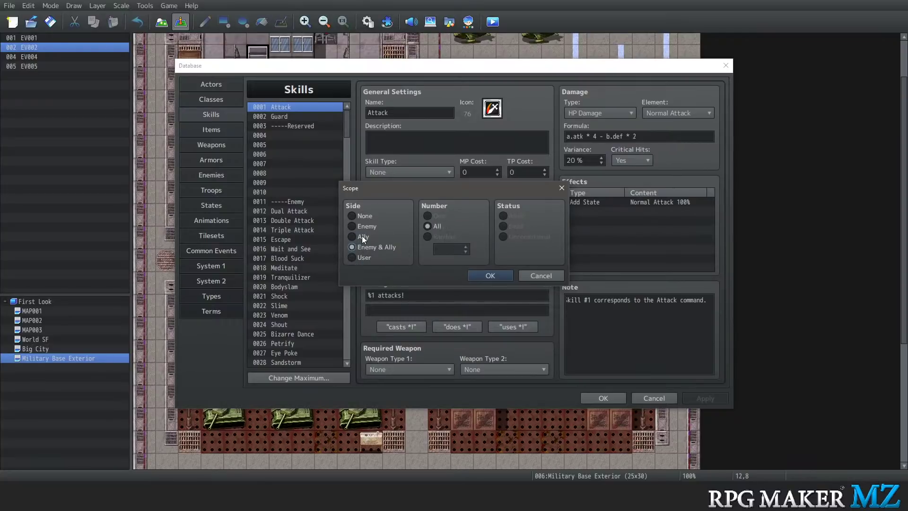
left_click(363, 238)
left_click(362, 248)
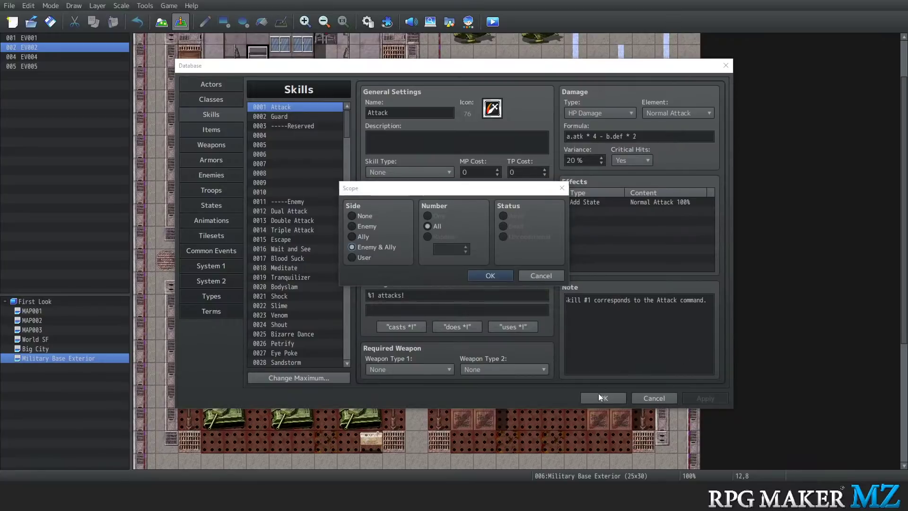
left_click(489, 277)
left_click(612, 398)
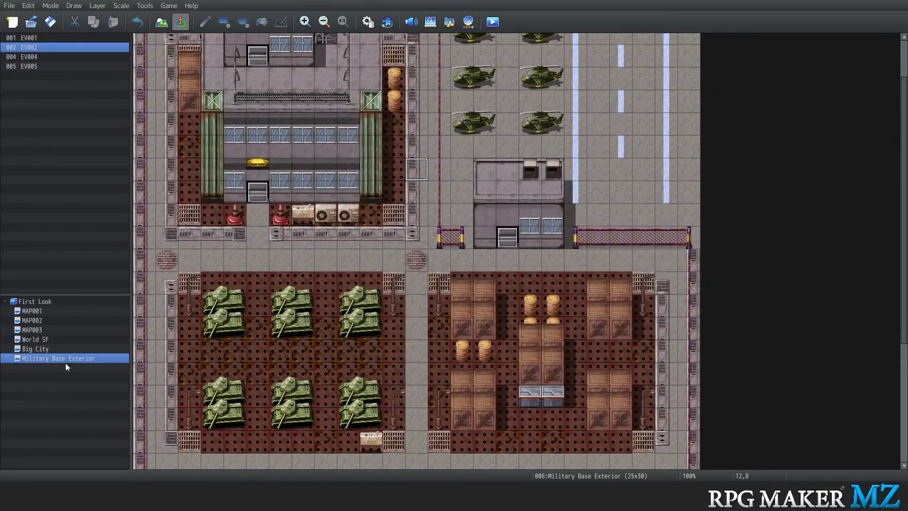
Open MAP001 and switch from event editing to map editing
left_click(49, 303)
left_click(46, 310)
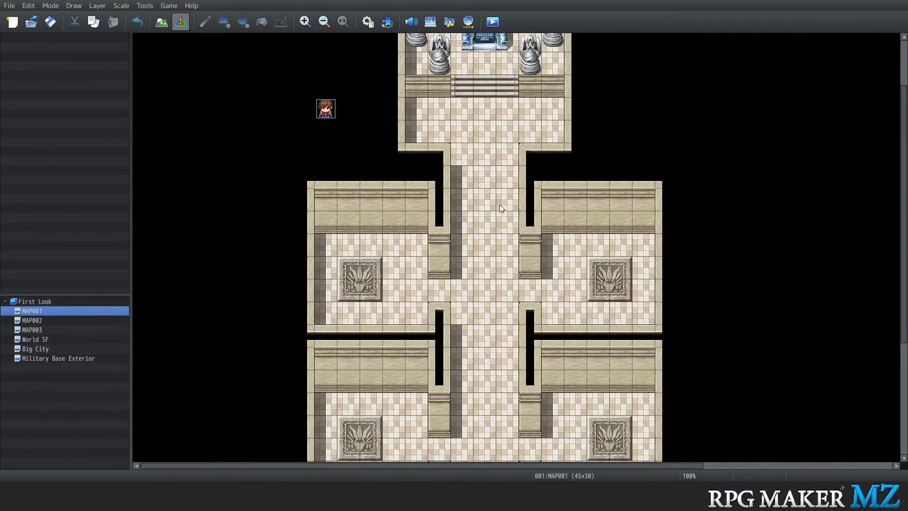
scroll(498, 206, "up", 3)
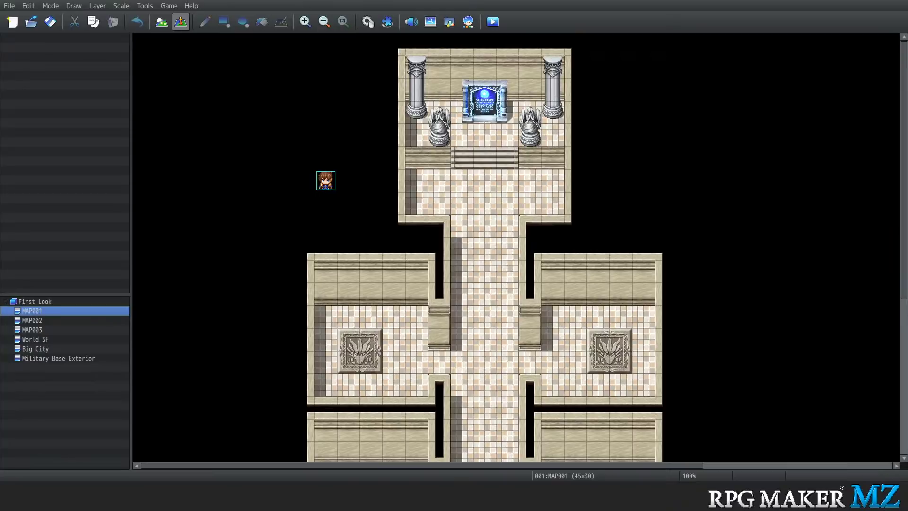
left_click(162, 21)
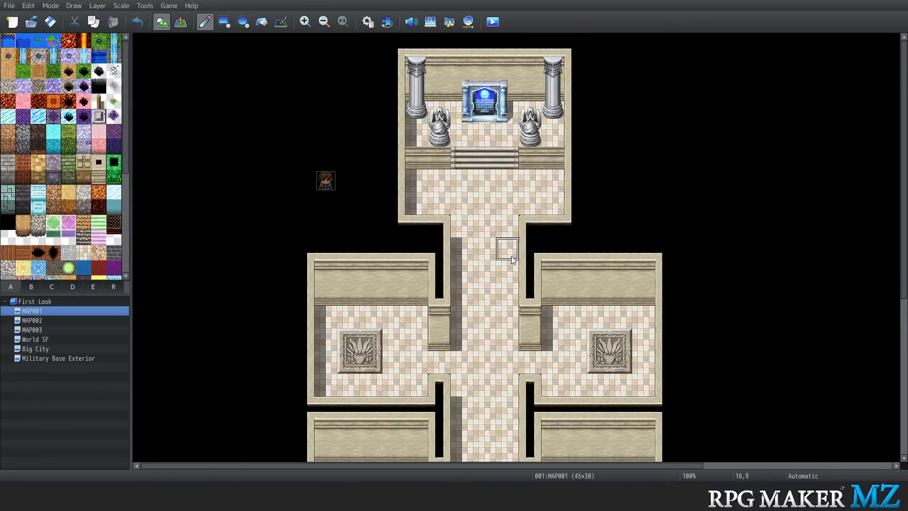
Compare the tiles on layers 2, 3 and 4 of MAP001, and return to automatic layer selection
key("ctrl+2")
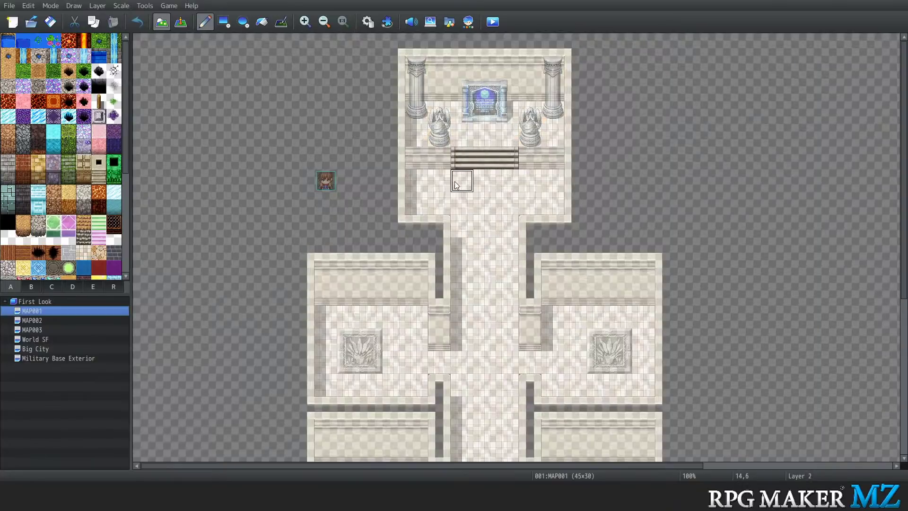
key("ctrl+3")
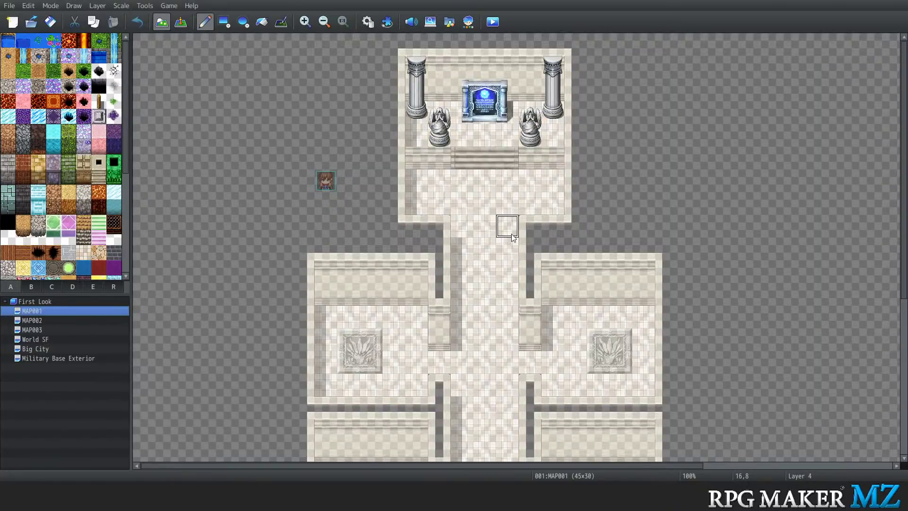
key("ctrl+5")
key("ctrl+4")
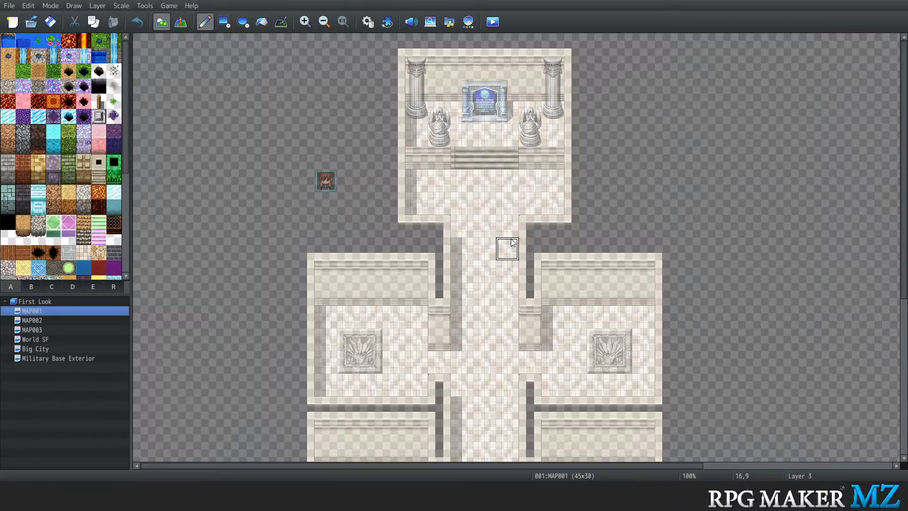
key("ctrl+5")
key("ctrl+2")
key("ctrl+5")
key("ctrl+2")
key("ctrl+3")
key("ctrl+4")
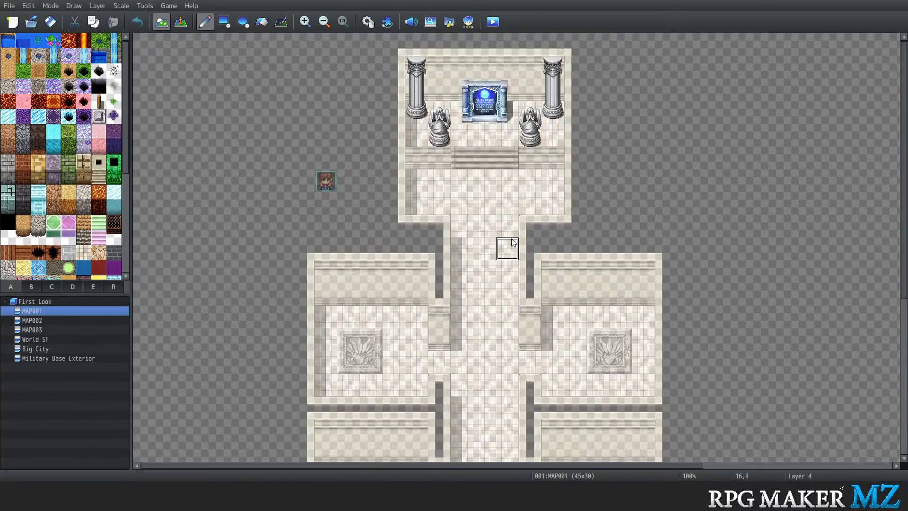
key("ctrl+5")
Look over MAP001, and review the database's Animations page and the message list on its Terms page
scroll(531, 271, "down", 1)
scroll(482, 268, "down", 4)
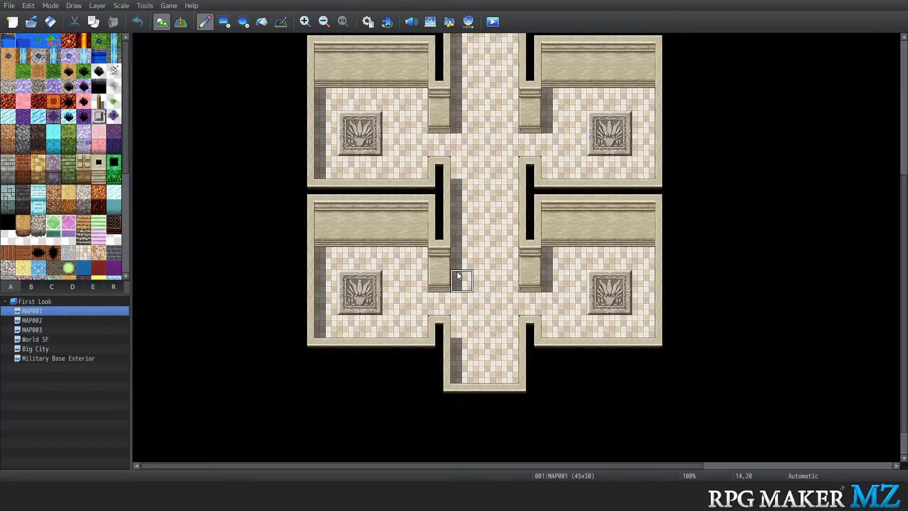
left_click(142, 6)
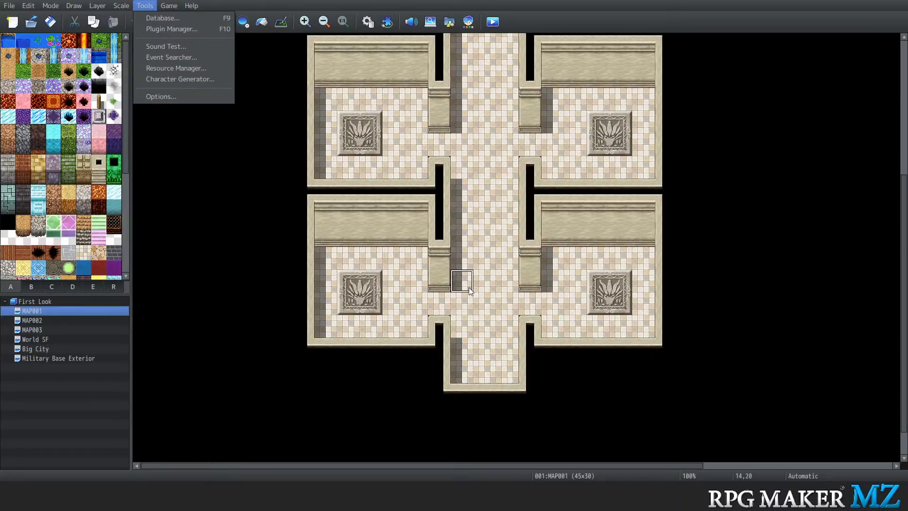
scroll(466, 289, "up", 5)
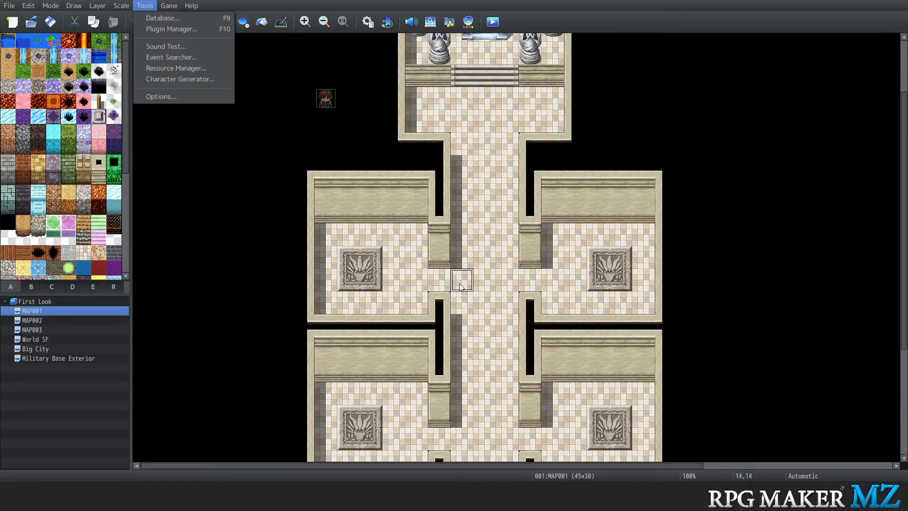
left_click(189, 18)
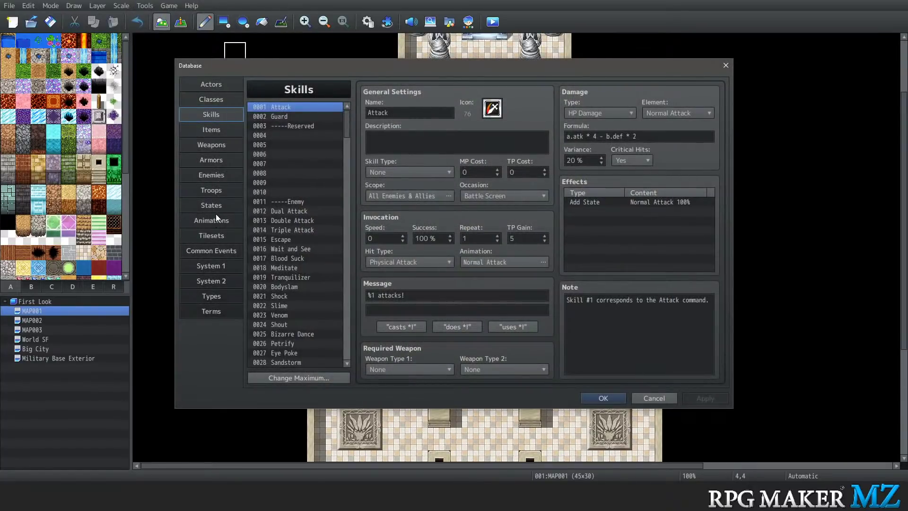
left_click(215, 219)
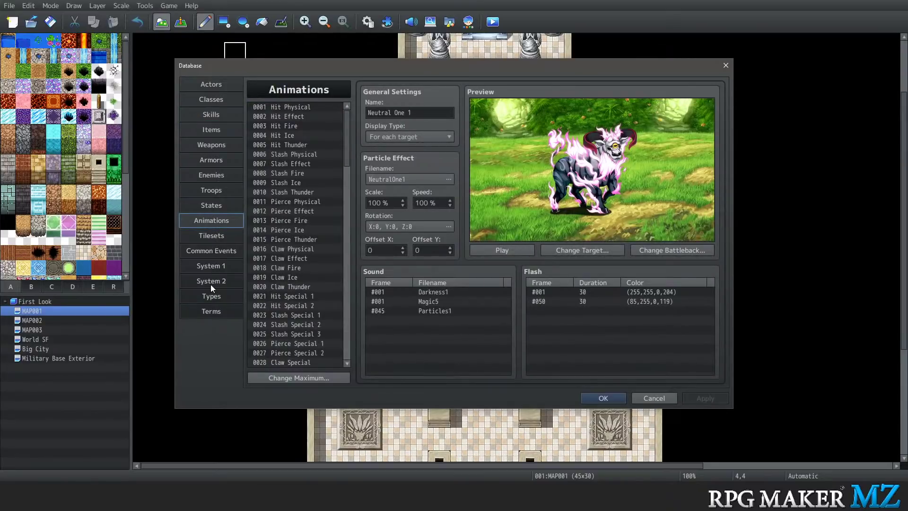
left_click(212, 313)
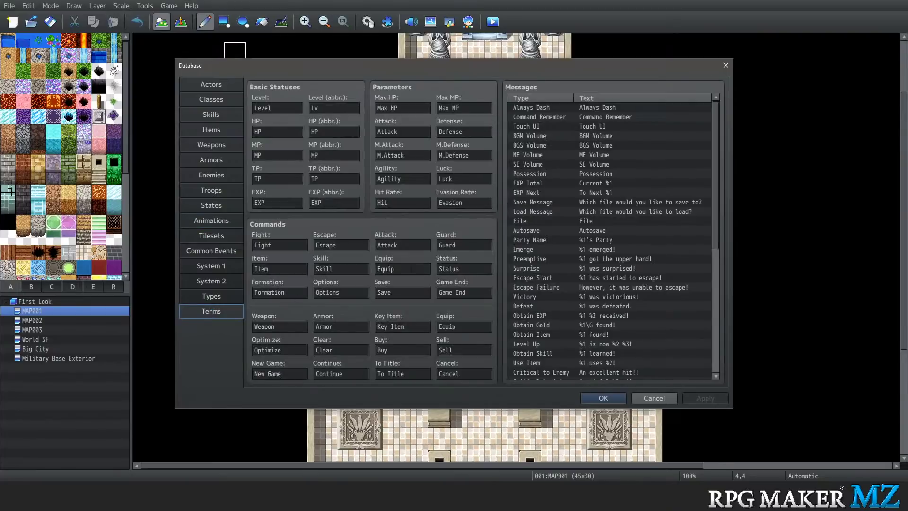
scroll(619, 261, "down", 6)
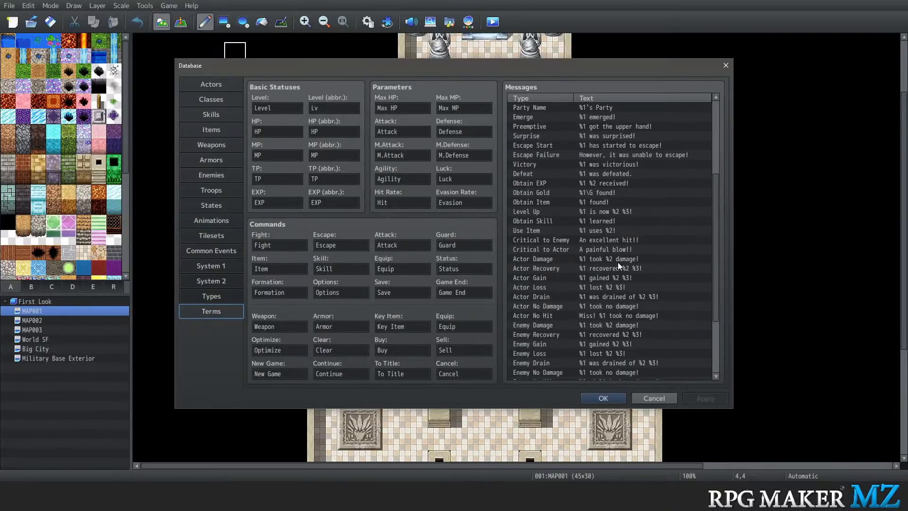
scroll(617, 262, "up", 3)
scroll(617, 262, "up", 4)
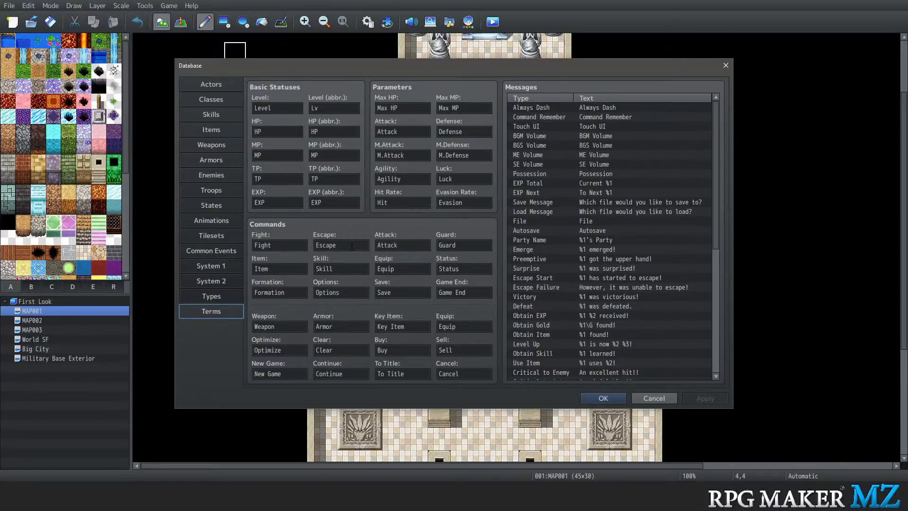
Browse the full list of skills in the database from beginning to end
left_click(215, 127)
left_click(211, 114)
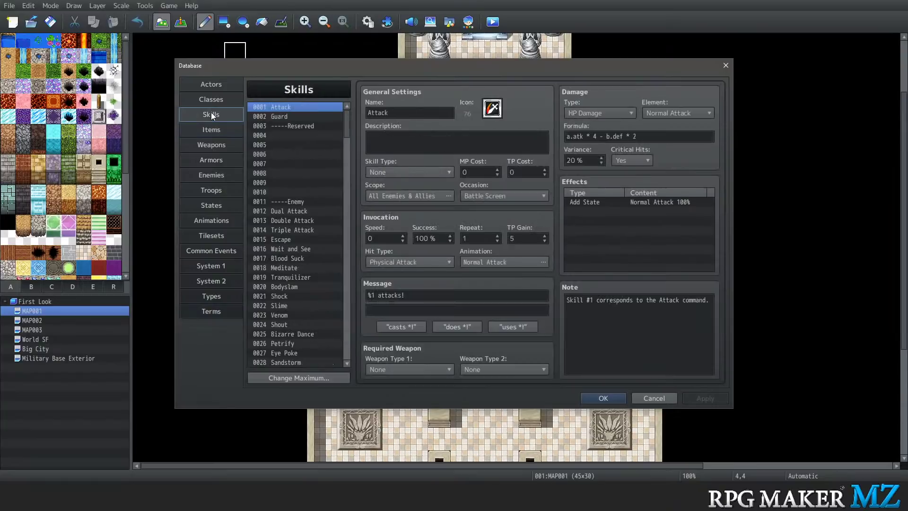
left_click(208, 96)
left_click(205, 116)
scroll(296, 165, "down", 7)
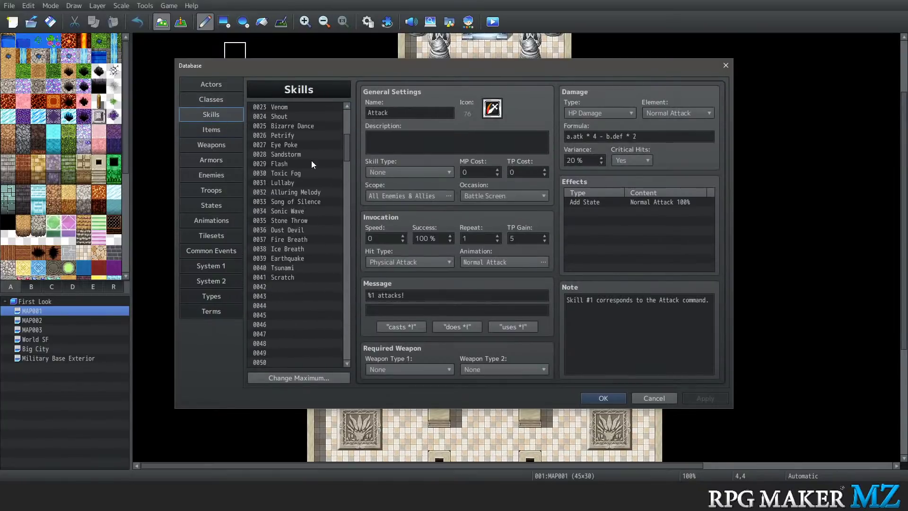
left_click_drag(346, 142, 345, 345)
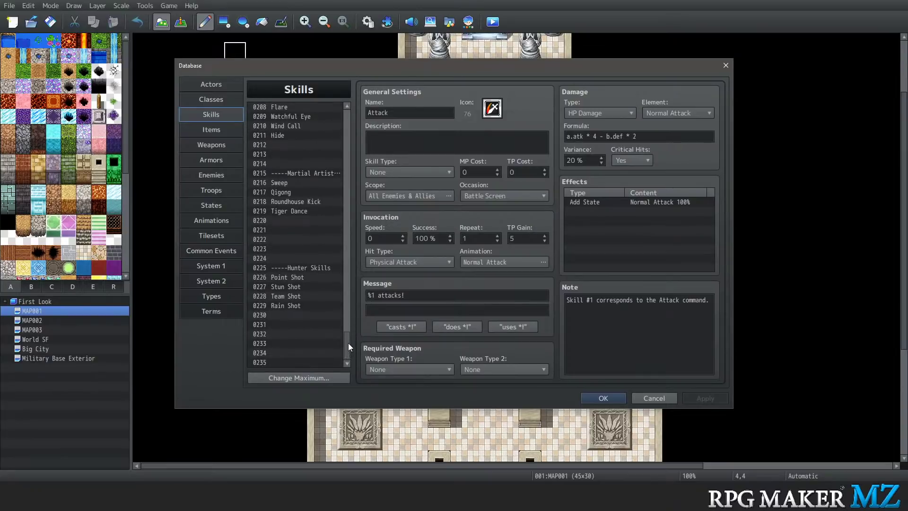
left_click_drag(348, 342, 330, 92)
View the settings of the Dual Attack and Escape skills, and examine the Attack skill's damage formula
left_click(272, 230)
left_click(287, 211)
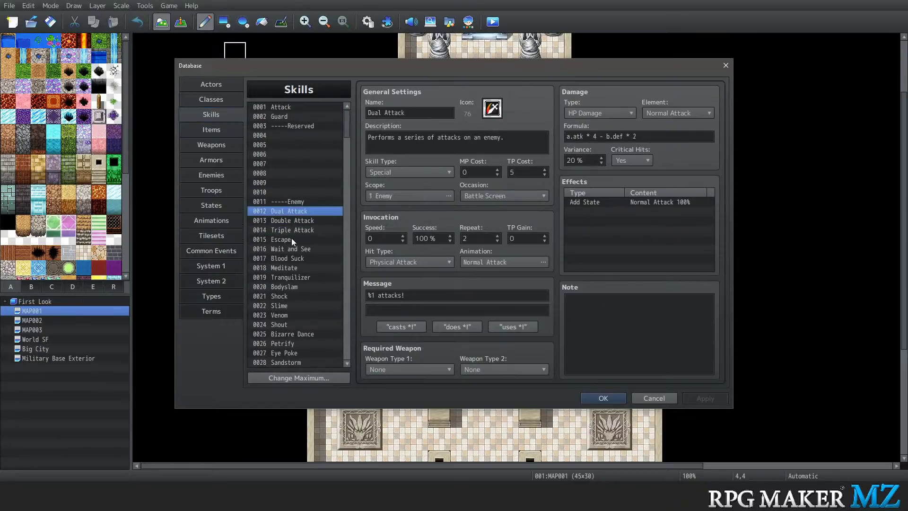
left_click(291, 238)
left_click(290, 108)
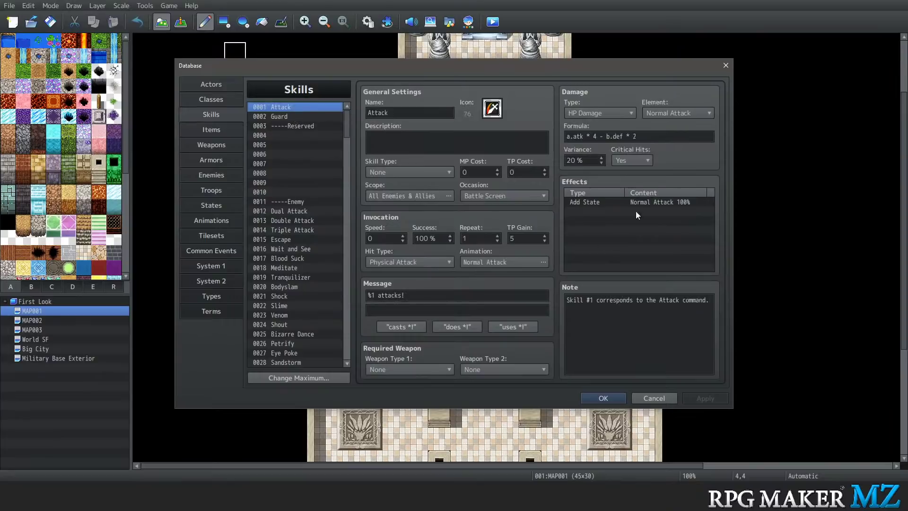
left_click(636, 136)
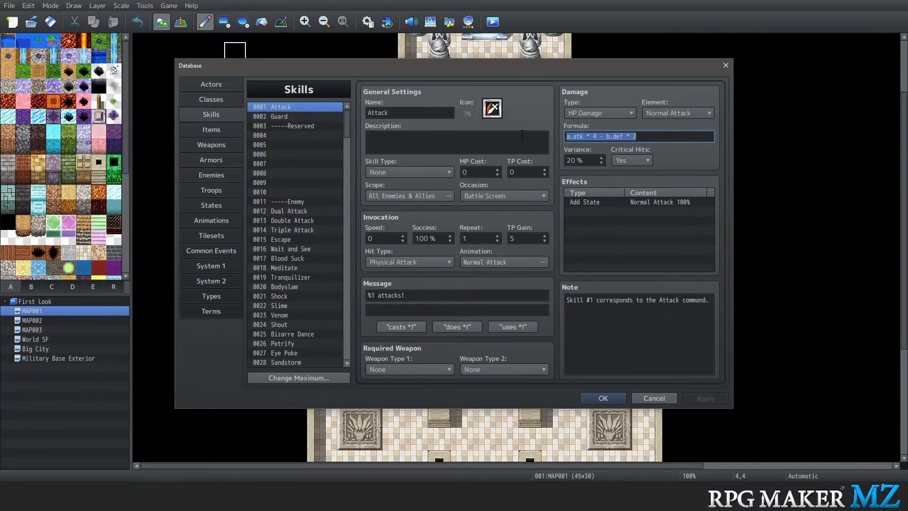
left_click_drag(646, 136, 558, 137)
left_click(639, 136)
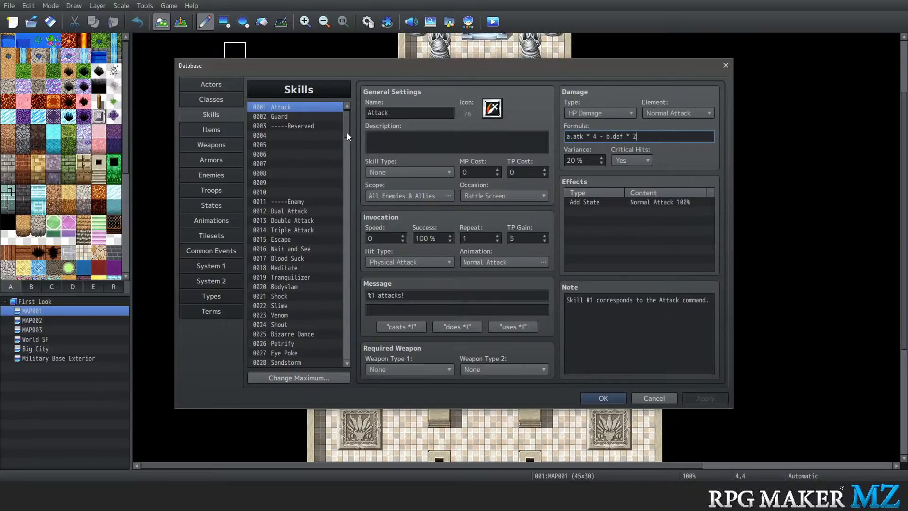
Set the Attack skill's scope to None, and confirm the database changes
left_click(429, 197)
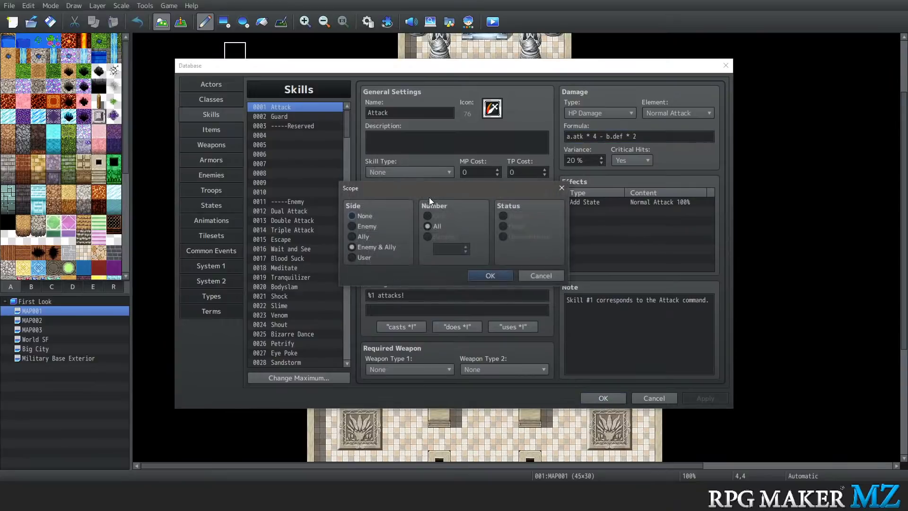
left_click(353, 215)
left_click(501, 275)
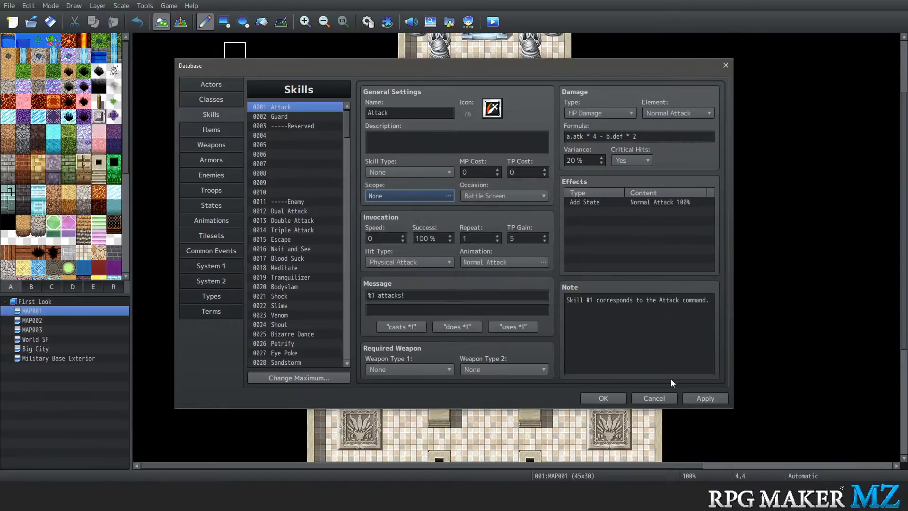
left_click(617, 398)
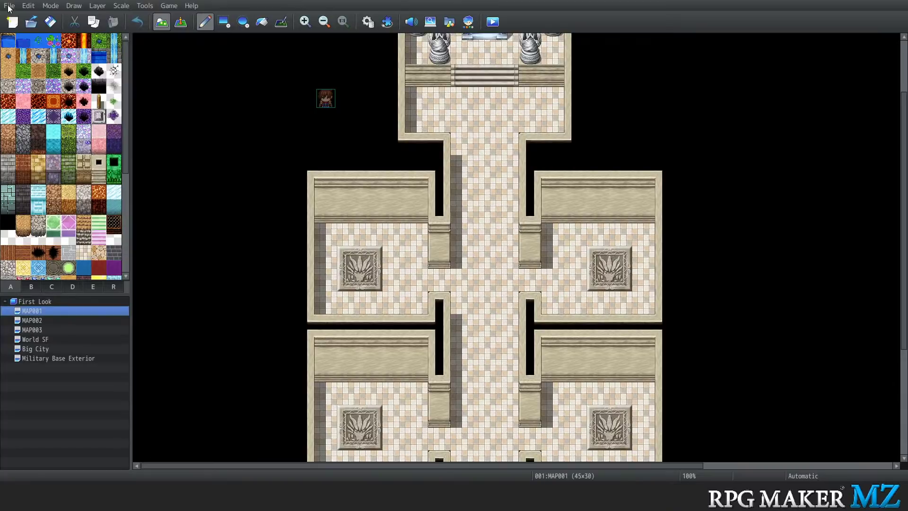
Open the database's Weapons page and browse the list of weapons
left_click(142, 6)
left_click(146, 19)
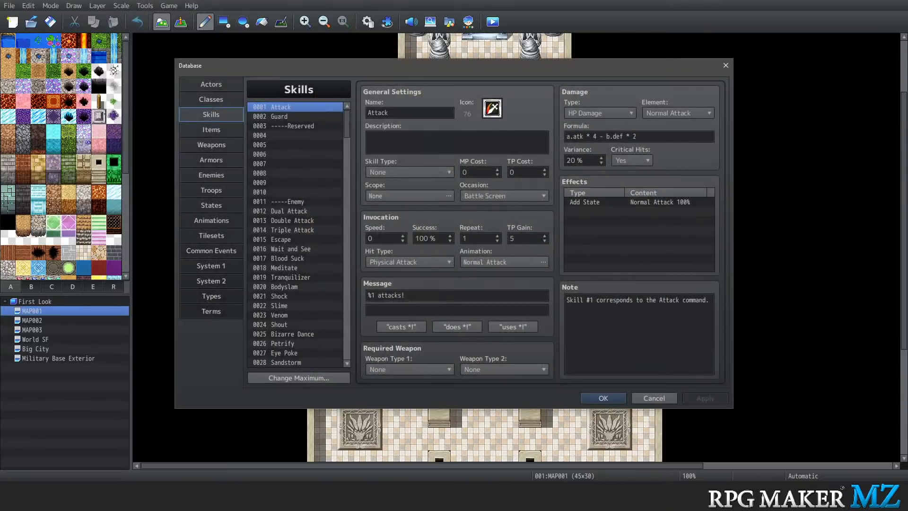
left_click(215, 148)
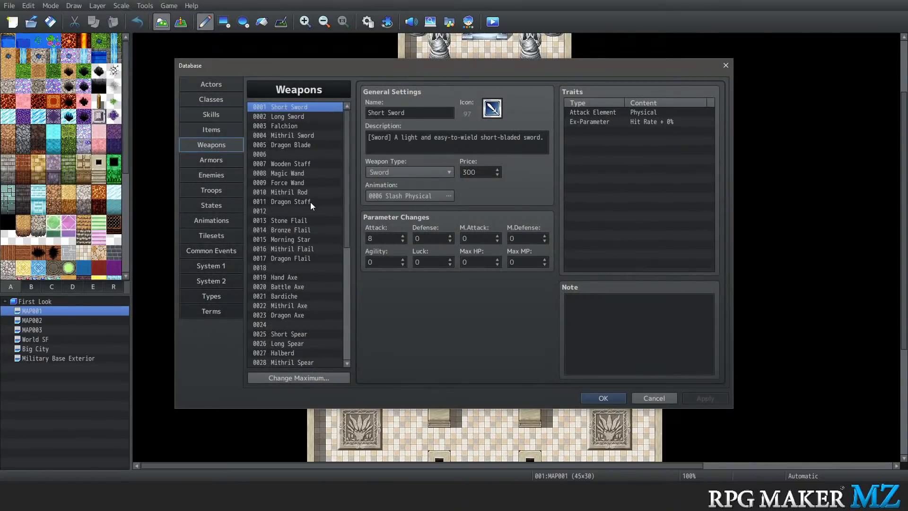
scroll(310, 202, "down", 5)
scroll(305, 200, "up", 5)
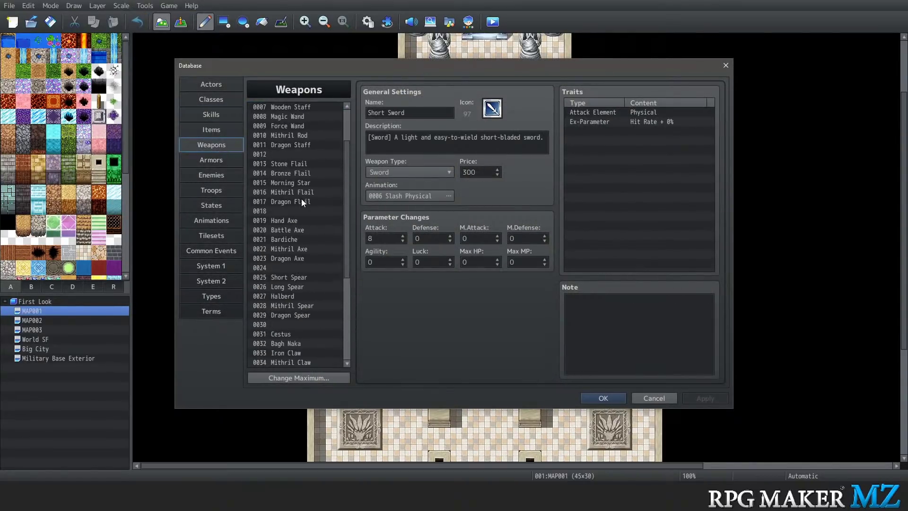
Examine the Rates, Param, Attack, Skill, Equip and Other trait options for the Short Sword, and close the database without adding a trait
double_click(604, 133)
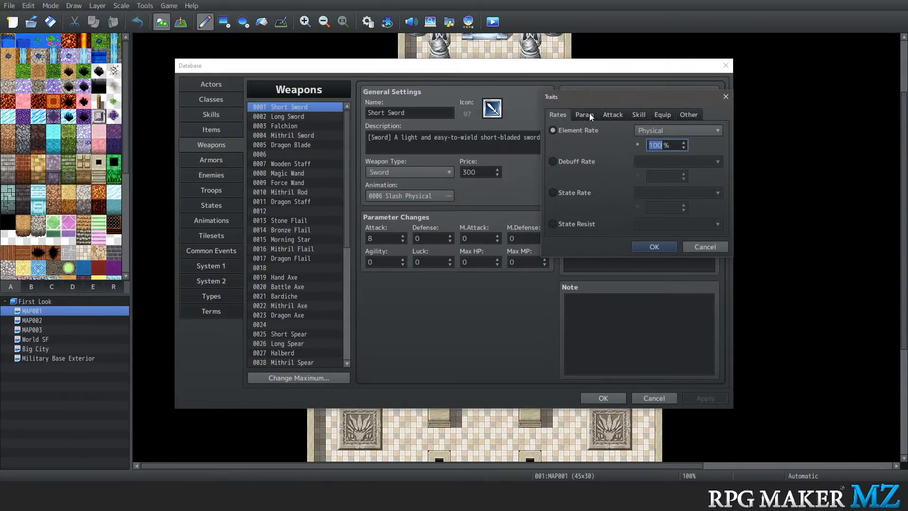
left_click(589, 113)
left_click(612, 112)
left_click(637, 114)
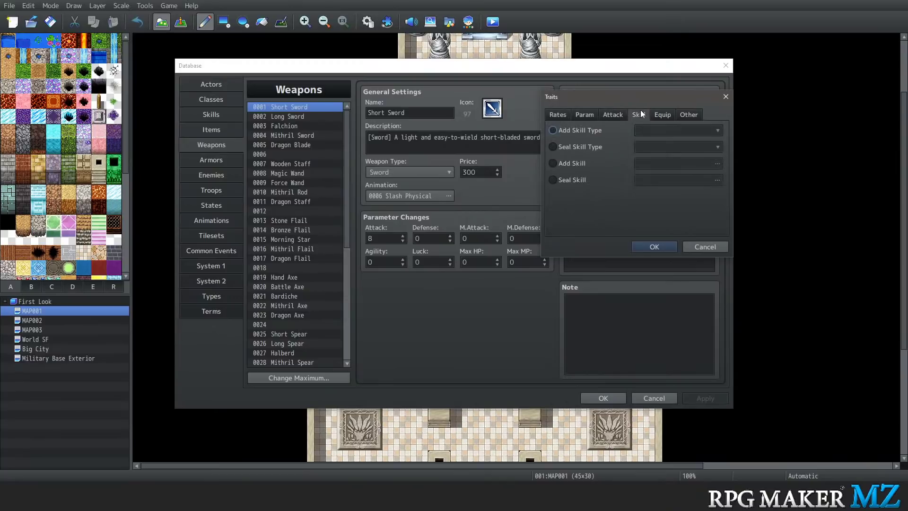
left_click(666, 114)
left_click(680, 114)
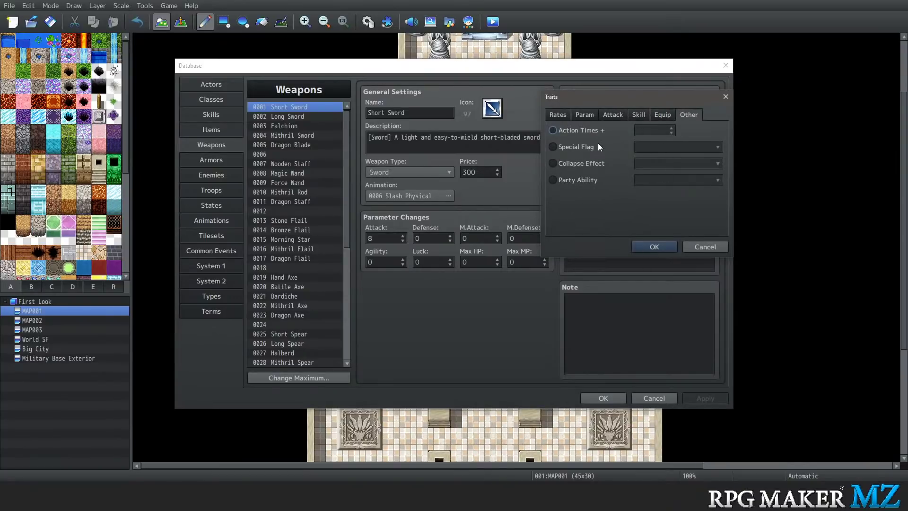
left_click(696, 247)
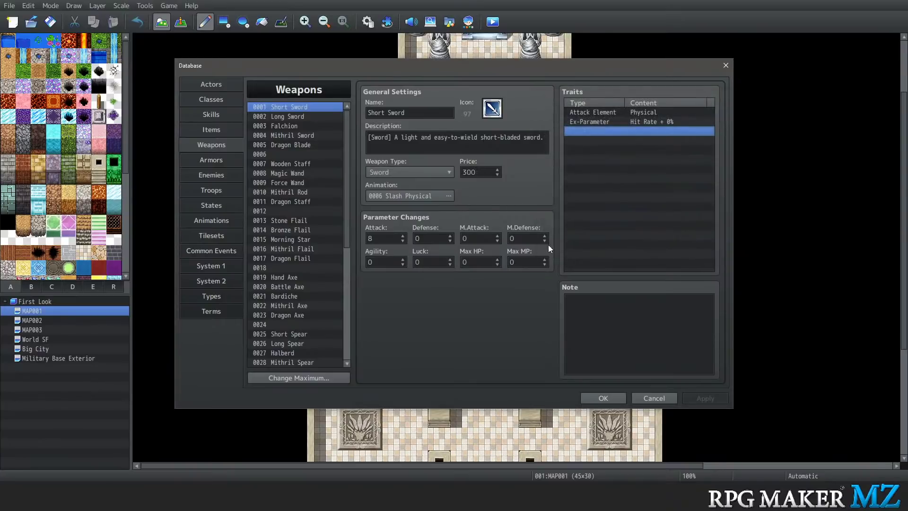
left_click(725, 66)
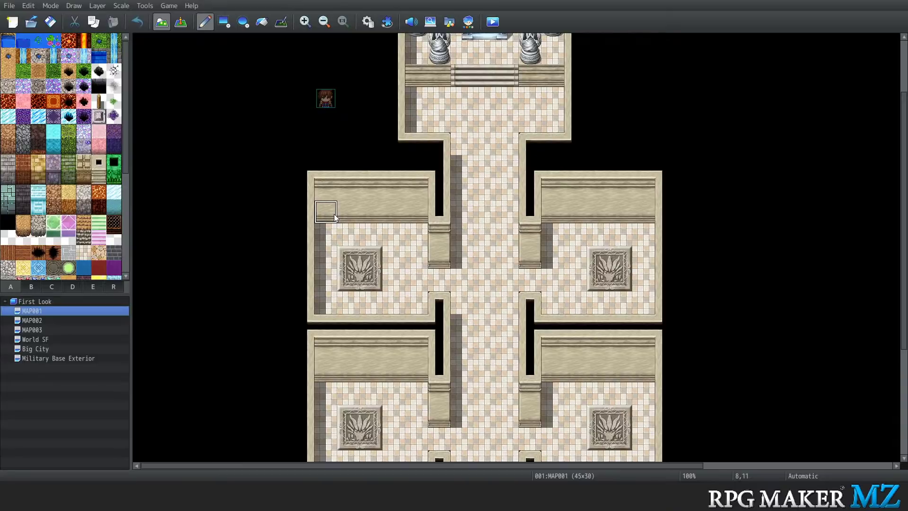
Reopen the database and look through its Tilesets, Animations and States pages
left_click(143, 6)
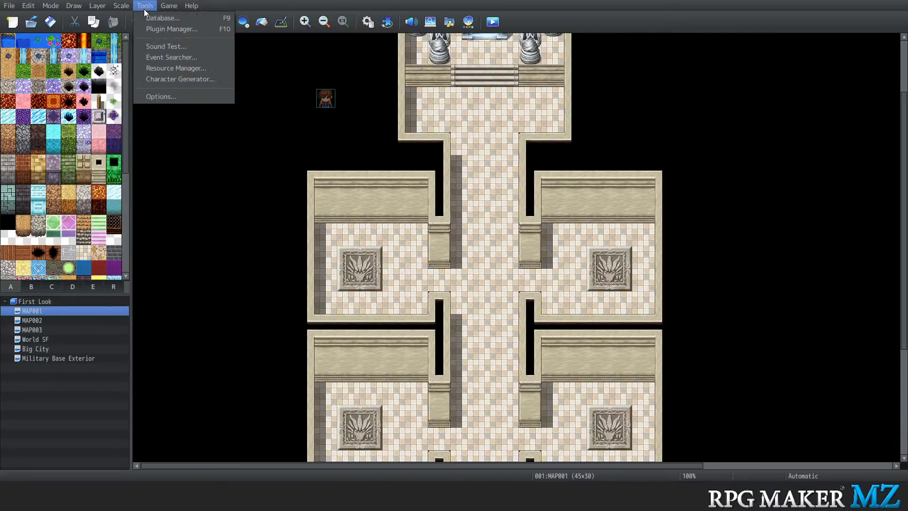
left_click(160, 19)
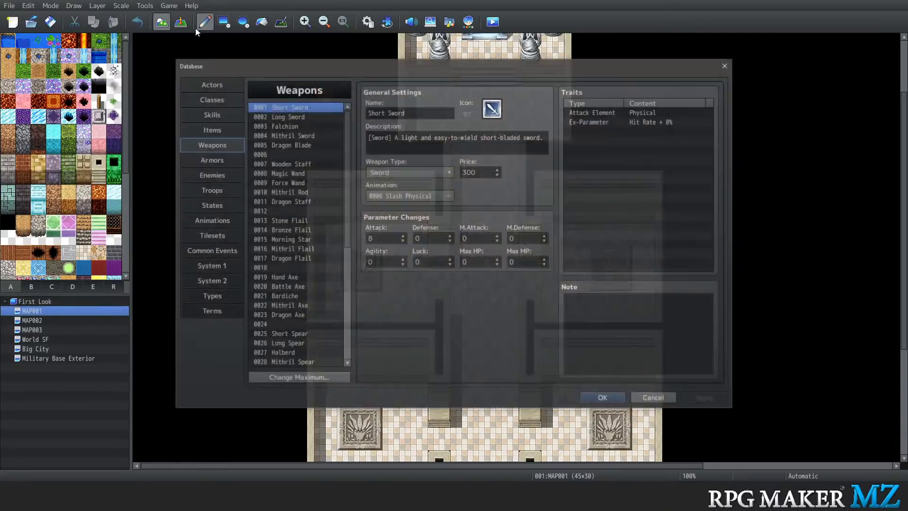
left_click(220, 234)
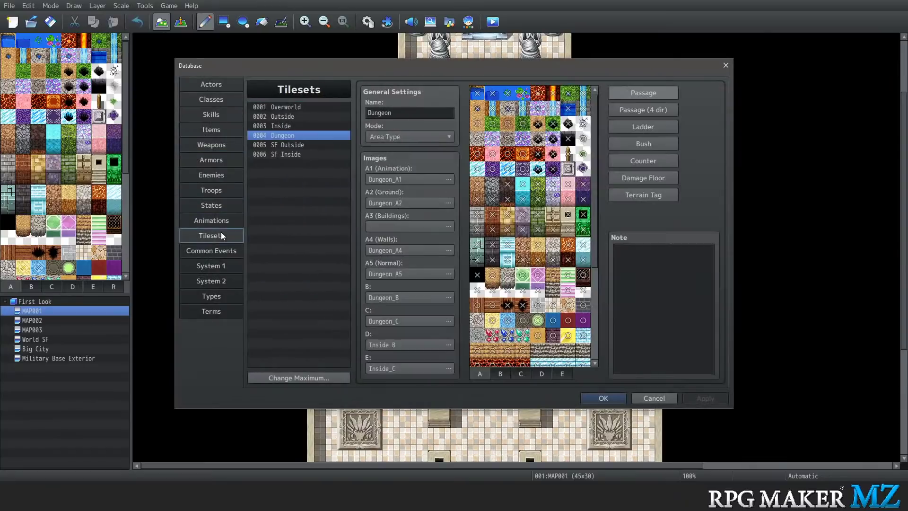
left_click(213, 220)
left_click(215, 204)
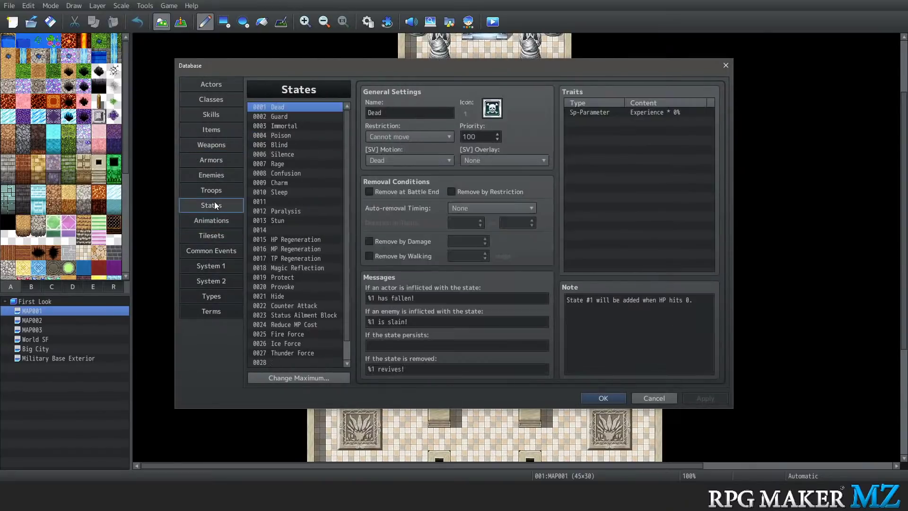
Set the game's battle system to Time Progress (Active) and its battle screen to Side-view
left_click(220, 270)
left_click(442, 231)
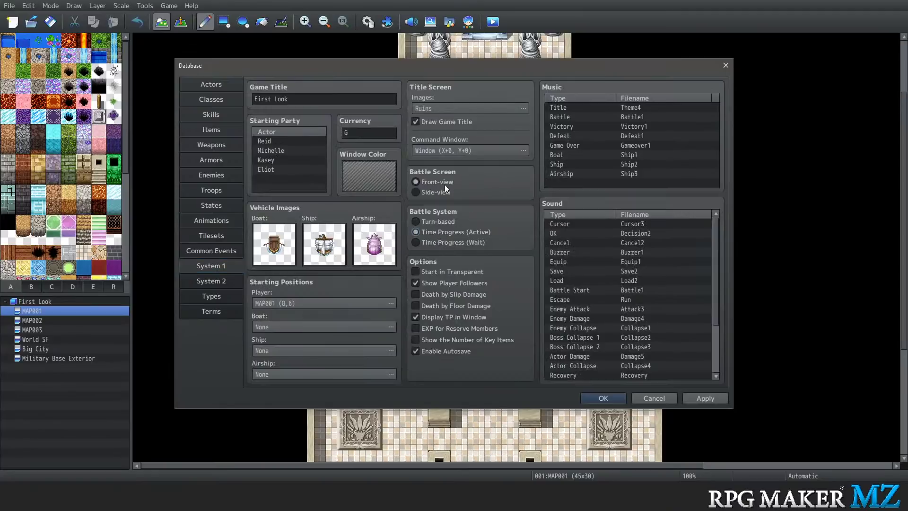
left_click(427, 192)
Check the images and settings of the first two actors in the database
left_click(197, 86)
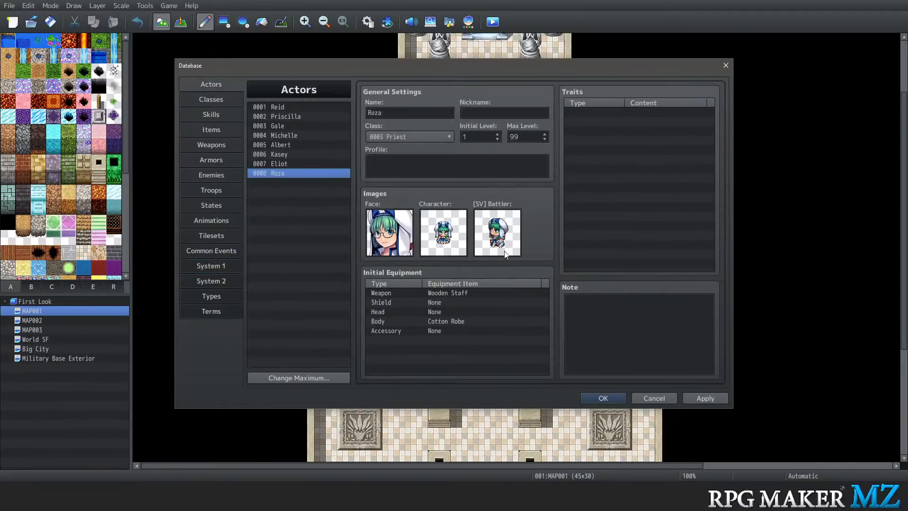
left_click(277, 114)
left_click(279, 107)
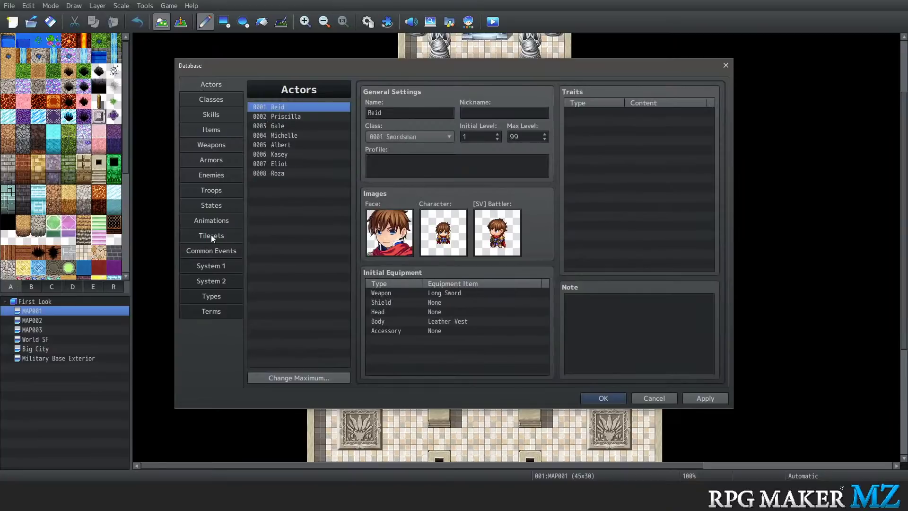
Look at the States page, and display the Goblin*2 troop on the database's Troops page
left_click(209, 190)
left_click(216, 203)
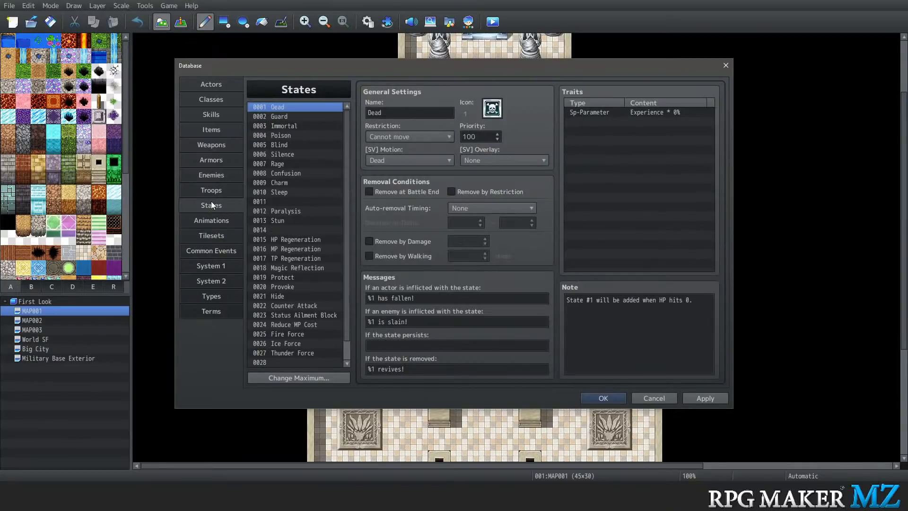
left_click(212, 191)
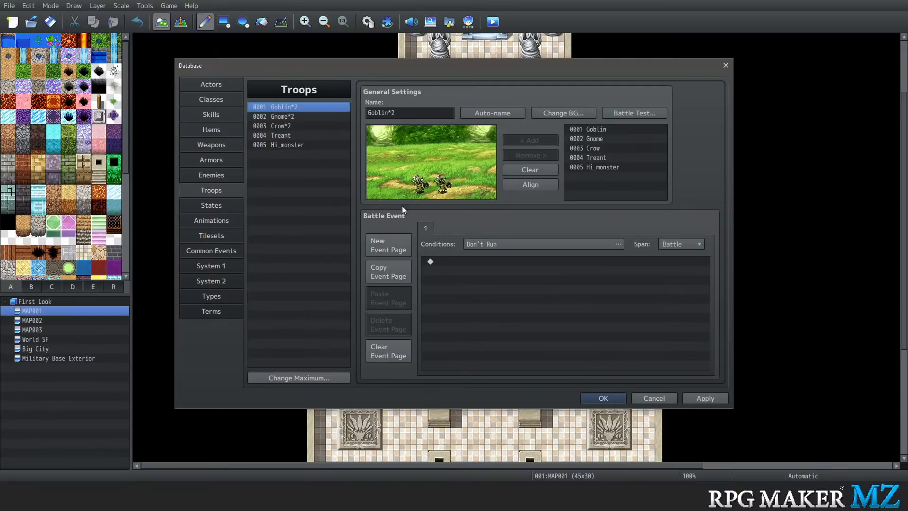
Place the troop's two goblins one above the other on the battlefield's left side, and start a battle test with the default party
left_click(412, 191)
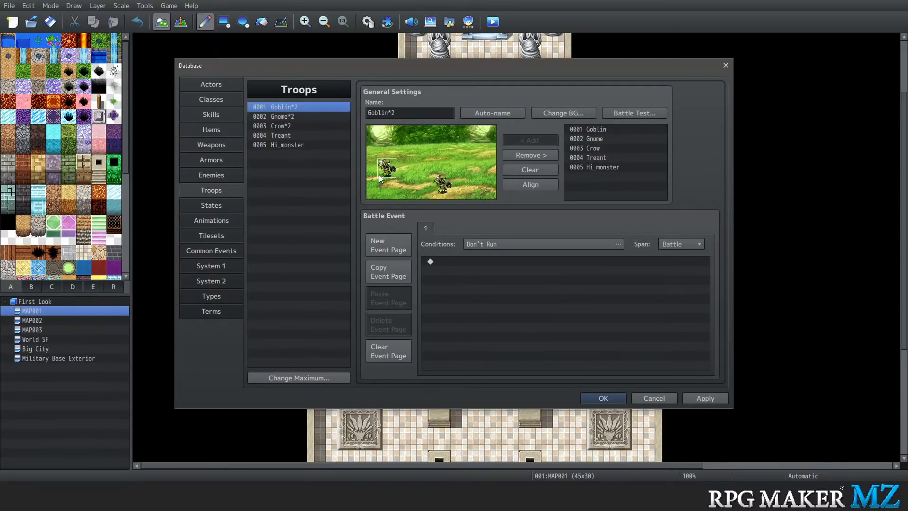
left_click_drag(433, 190, 392, 154)
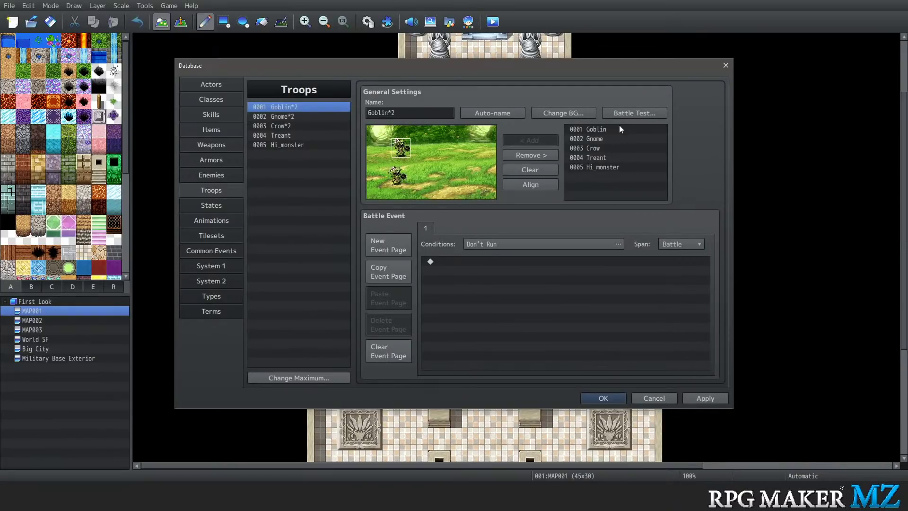
left_click(622, 113)
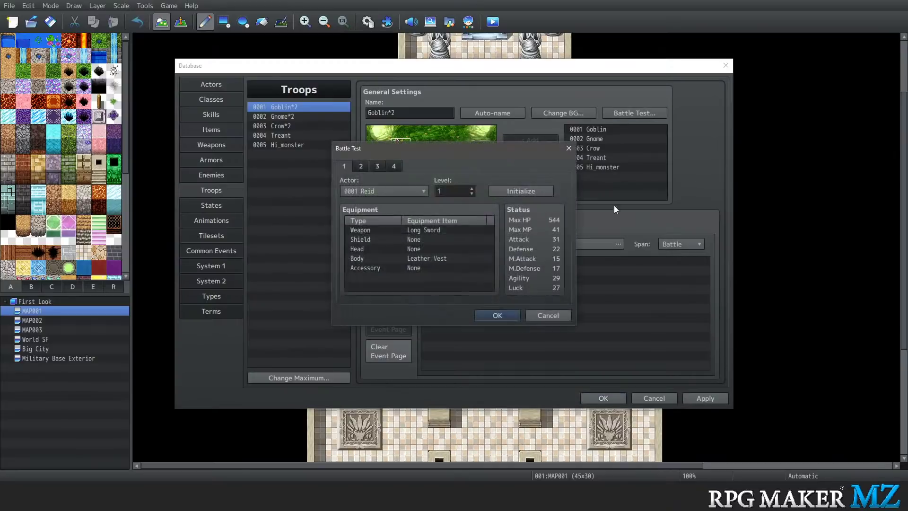
left_click(488, 314)
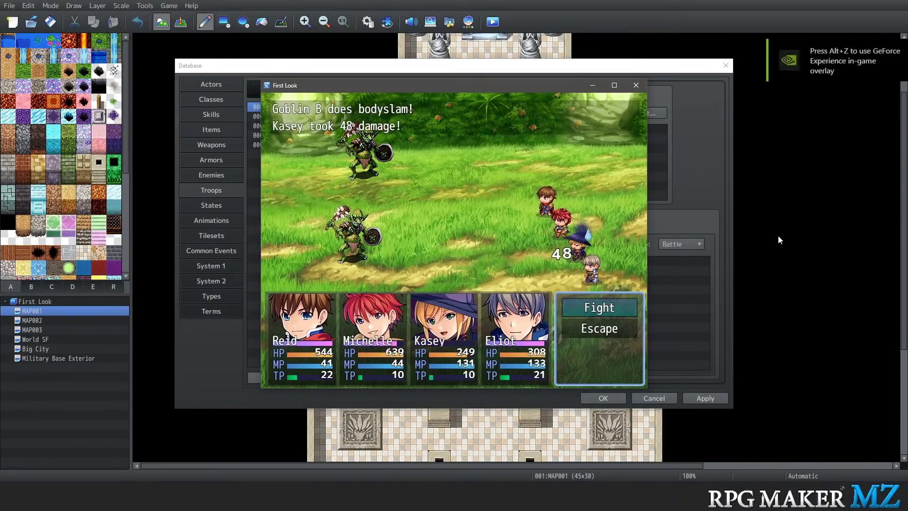
Choose Fight and try an Attack with Reid in the active-time battle test, and close the test game
key("Return")
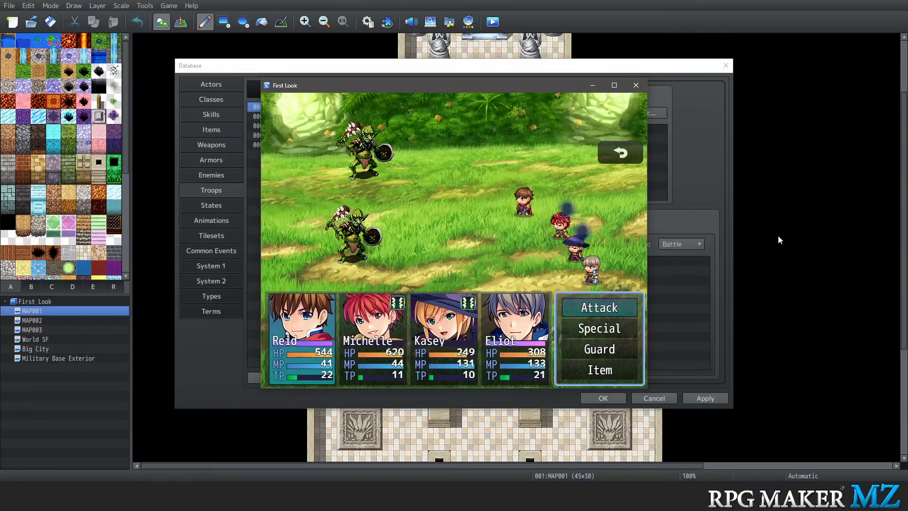
key("Return")
key("Return")
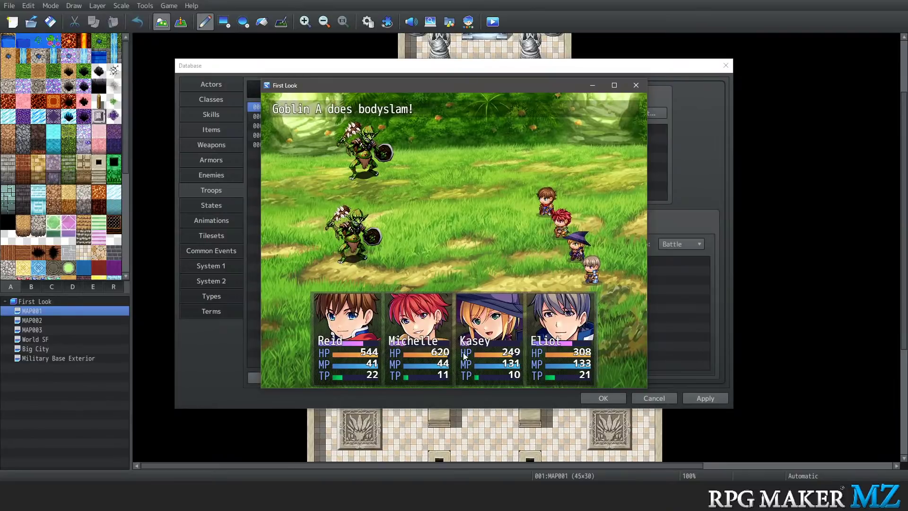
left_click(635, 86)
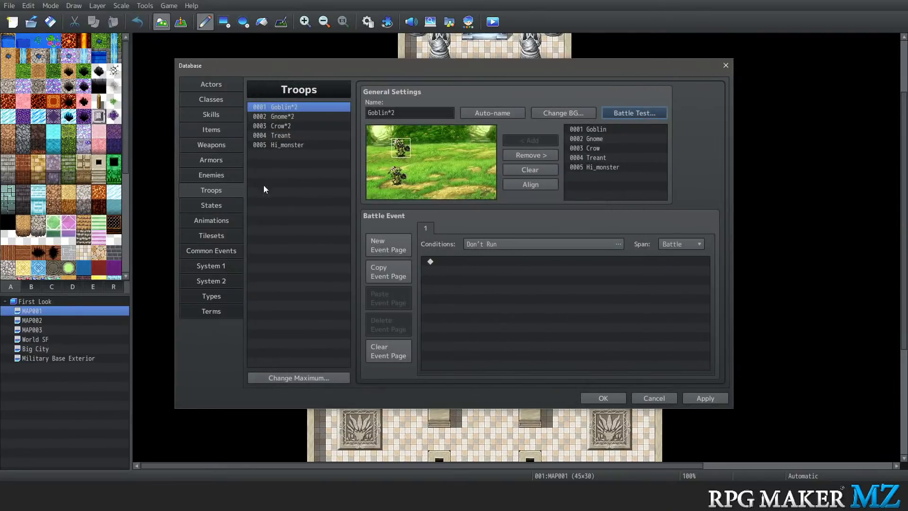
Set the game's battle system to Time Progress (Wait) in the database
left_click(215, 236)
left_click(215, 251)
left_click(216, 266)
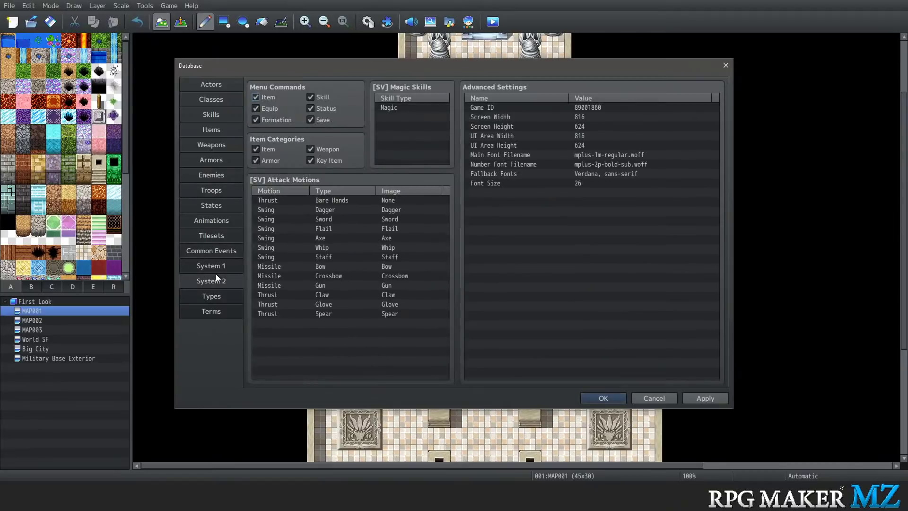
left_click(214, 265)
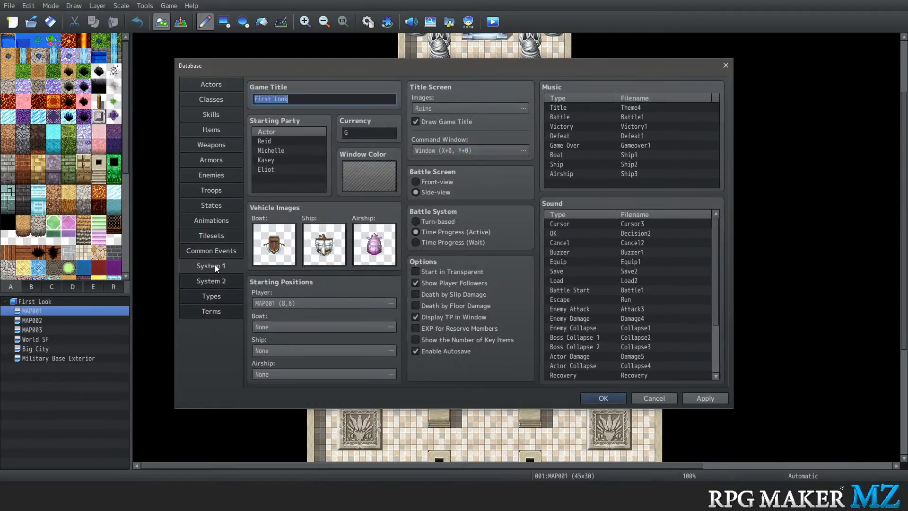
left_click(463, 242)
Return to the Goblin*2 troop and start a battle test with the default party
left_click(221, 189)
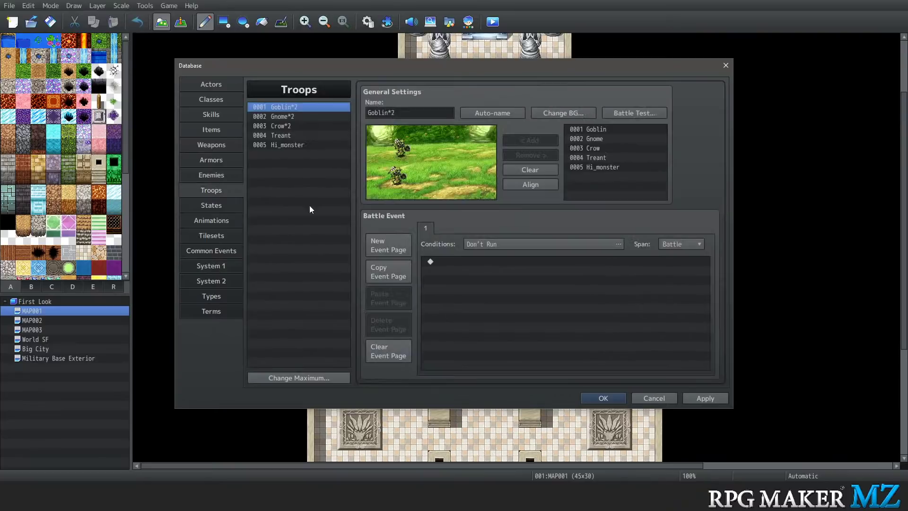
left_click(631, 114)
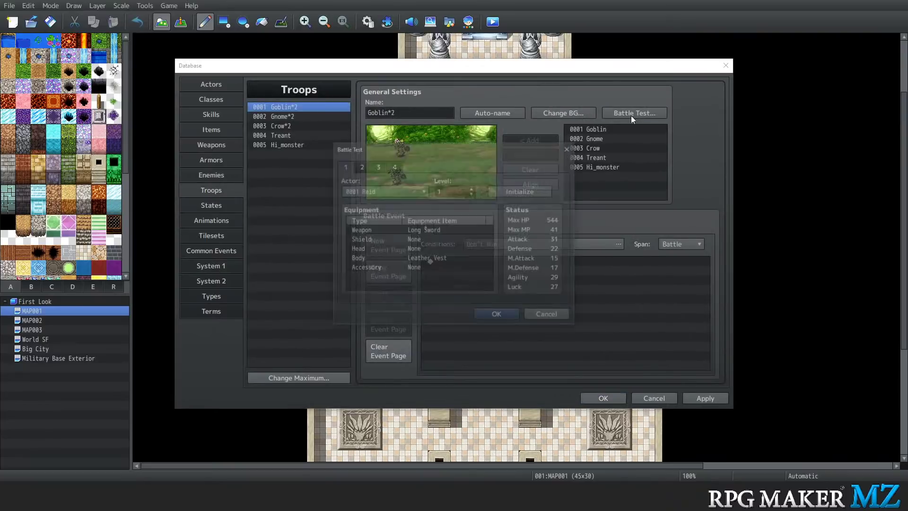
left_click(496, 315)
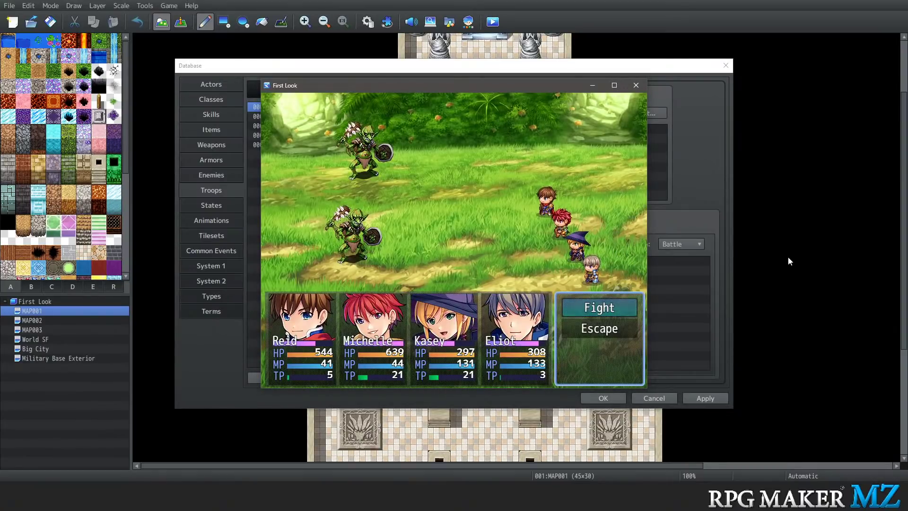
Choose Fight, browse Michelle's battle commands, attack the goblins with the party members, and close the test game
key("Return")
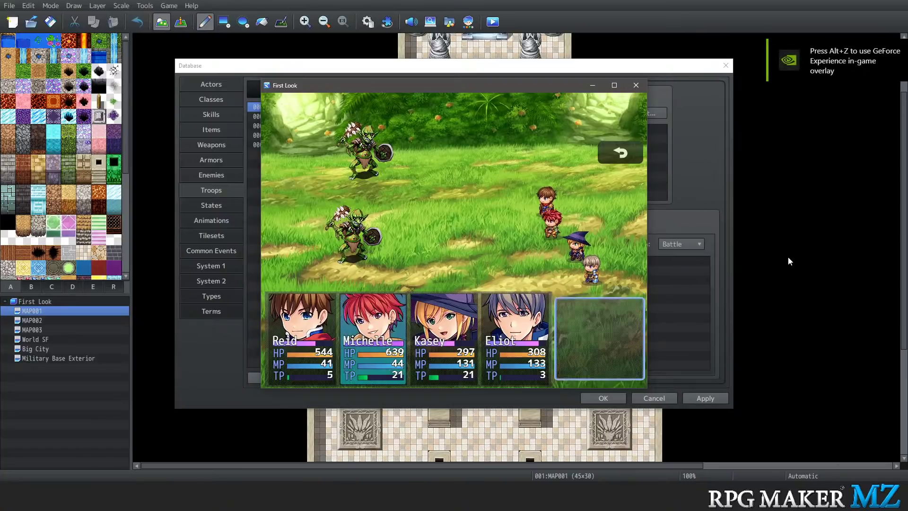
key("Down")
key("Down")
key("Down")
key("Up")
key("Up")
key("Up")
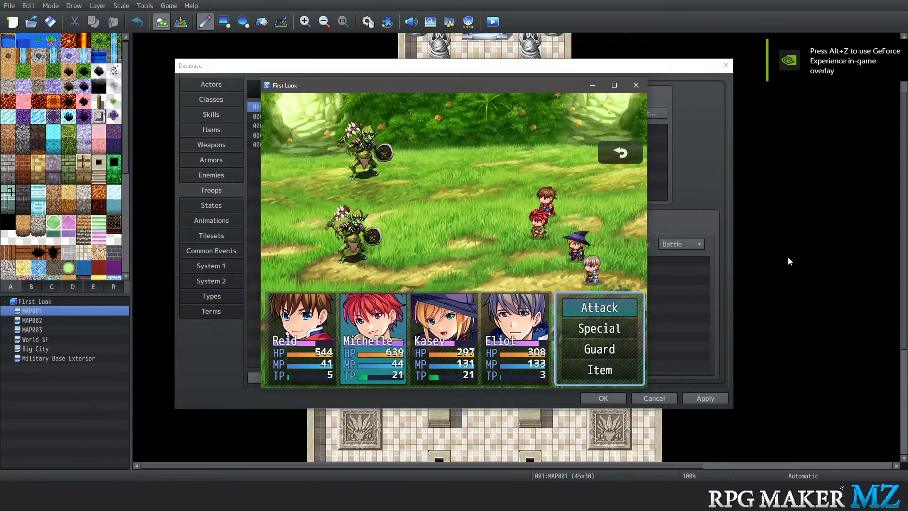
key("Return")
key("Return")
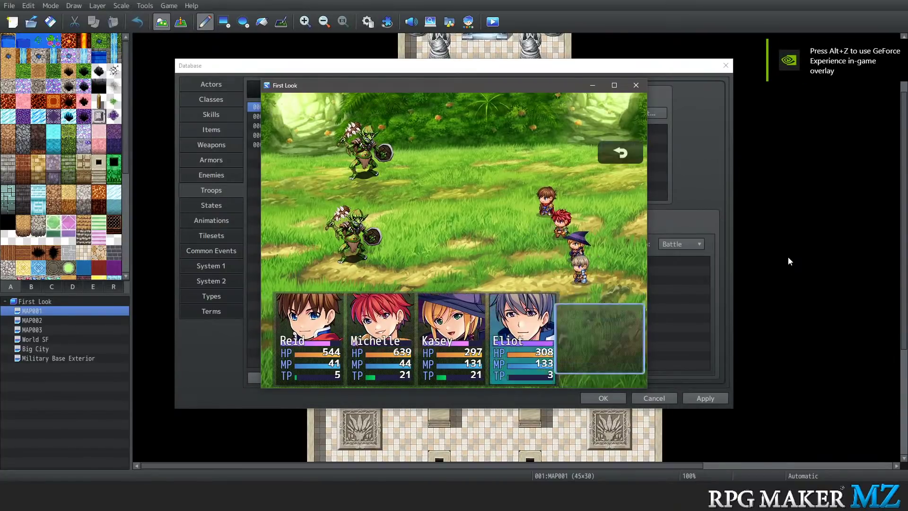
key("Return")
key("Return")
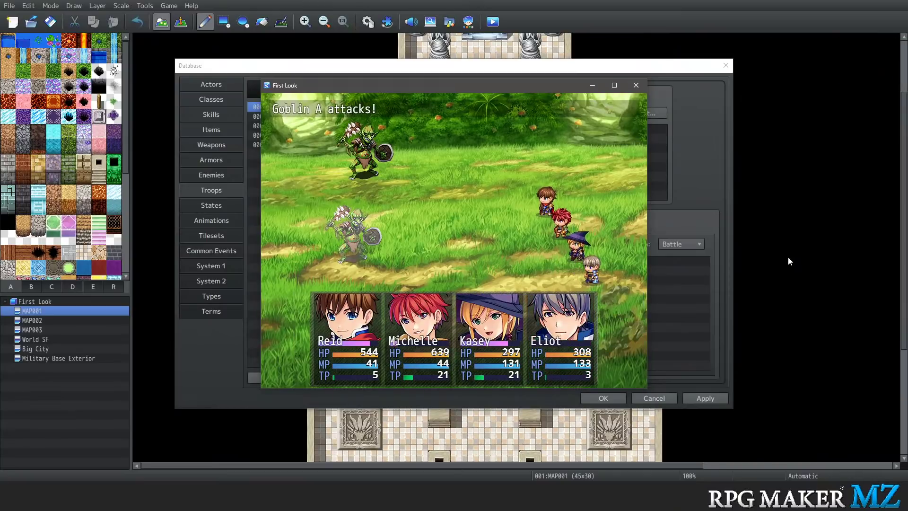
left_click(631, 87)
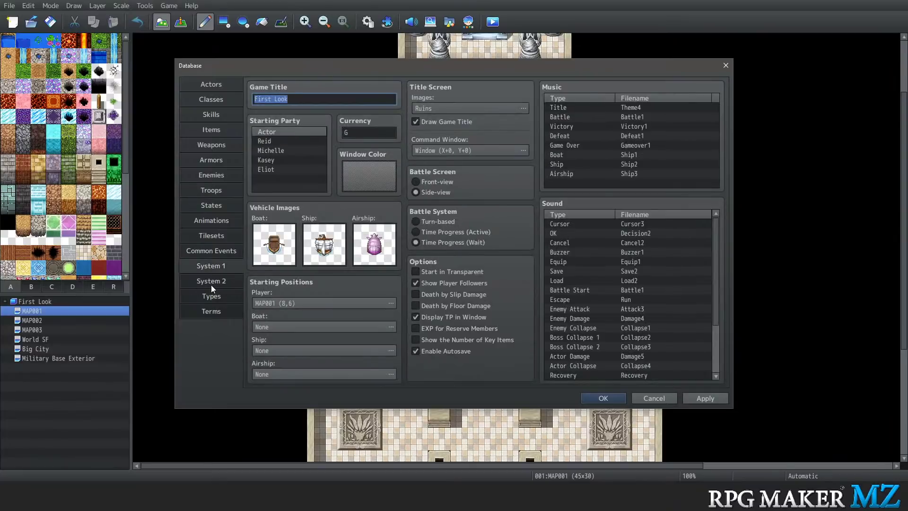
Compare the database's System 1 and System 2 pages, and save the database changes
left_click(210, 285)
left_click(212, 268)
left_click(217, 282)
left_click(216, 269)
left_click(200, 282)
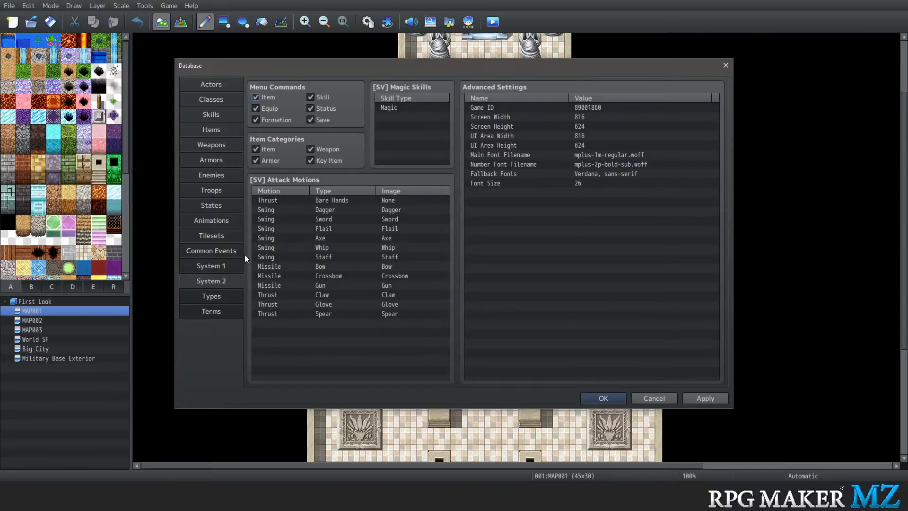
left_click(603, 397)
Examine the whole layout of MAP001 and the tiles available in its A tile palette
scroll(485, 263, "down", 3)
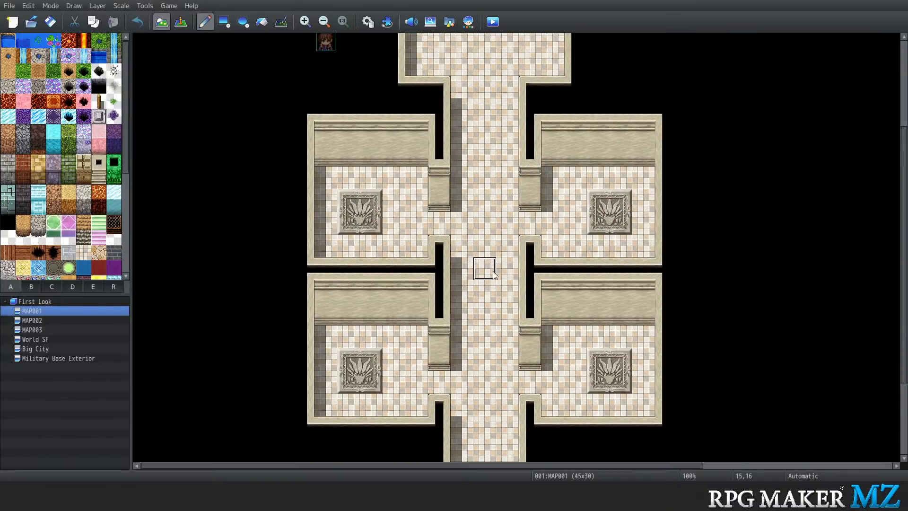
scroll(494, 279, "up", 6)
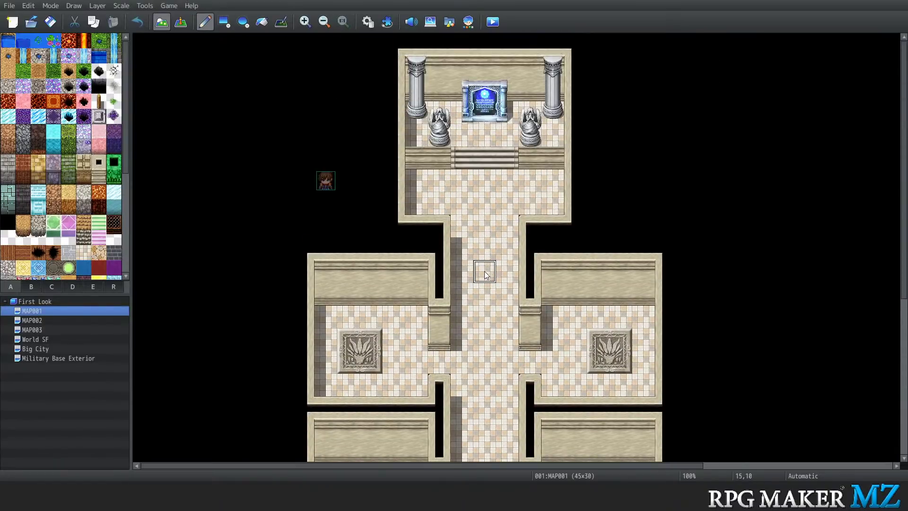
scroll(485, 274, "down", 9)
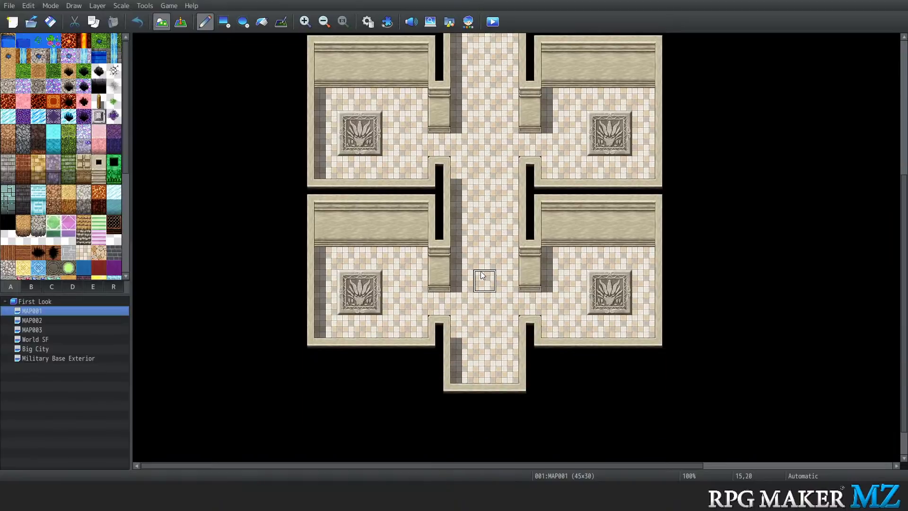
scroll(481, 274, "up", 3)
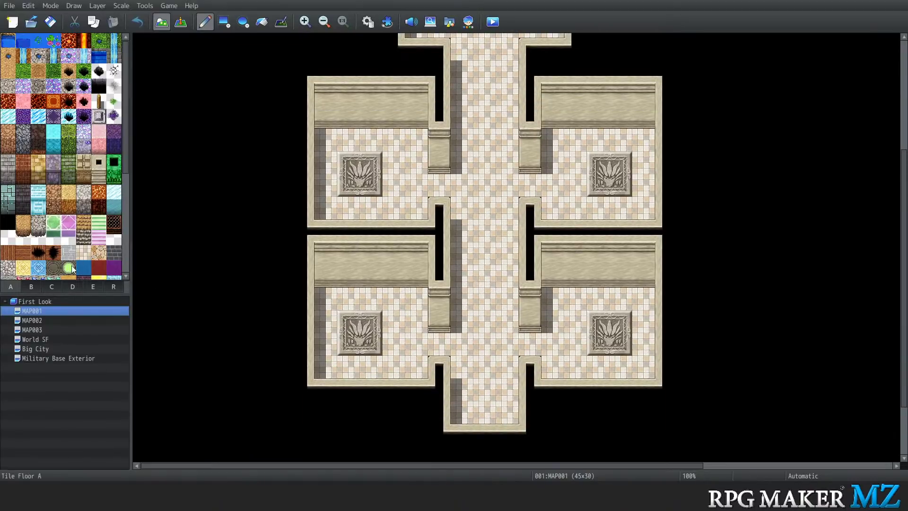
scroll(55, 227, "down", 5)
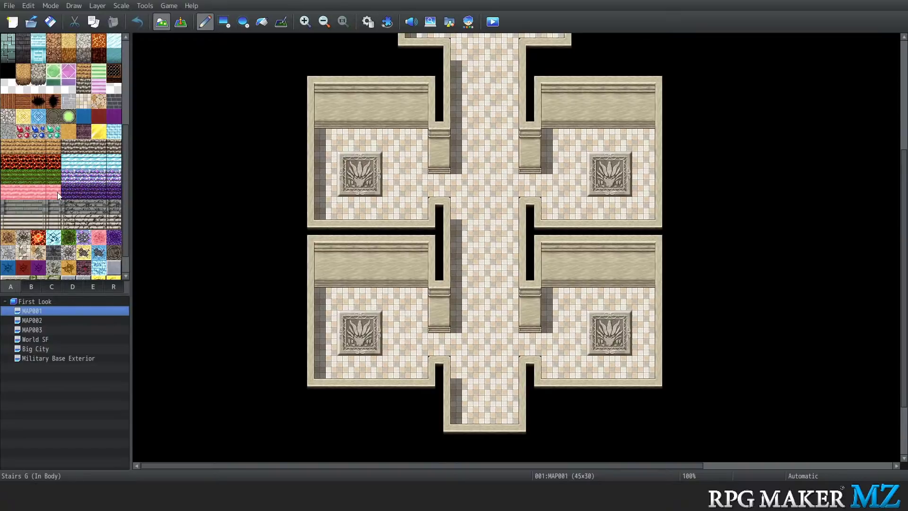
scroll(58, 192, "down", 2)
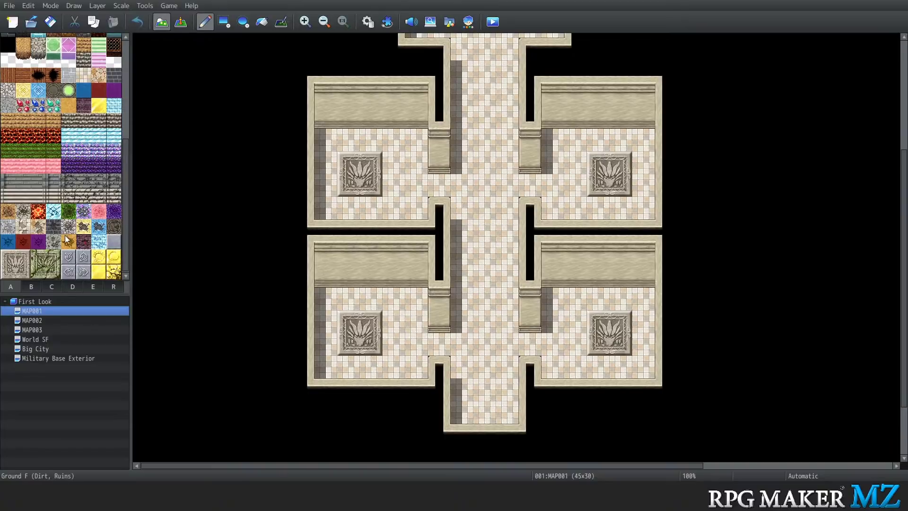
scroll(81, 196, "up", 6)
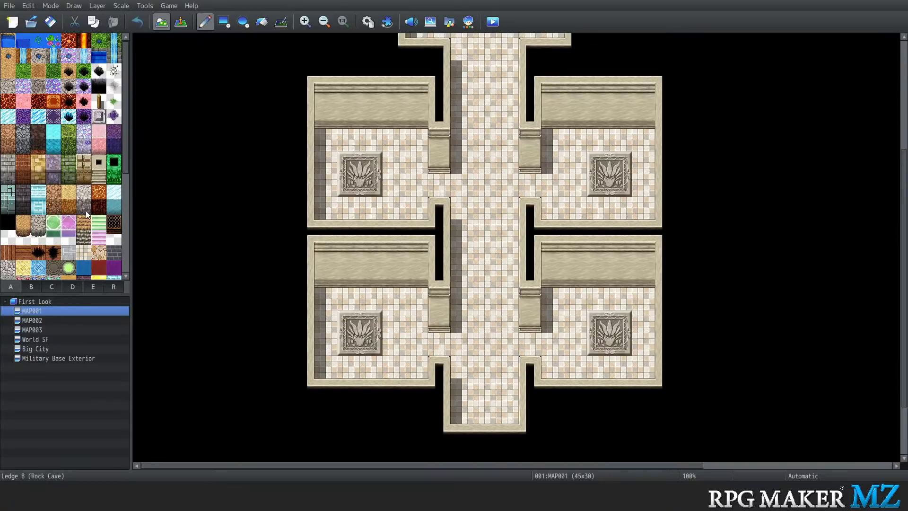
scroll(88, 216, "down", 2)
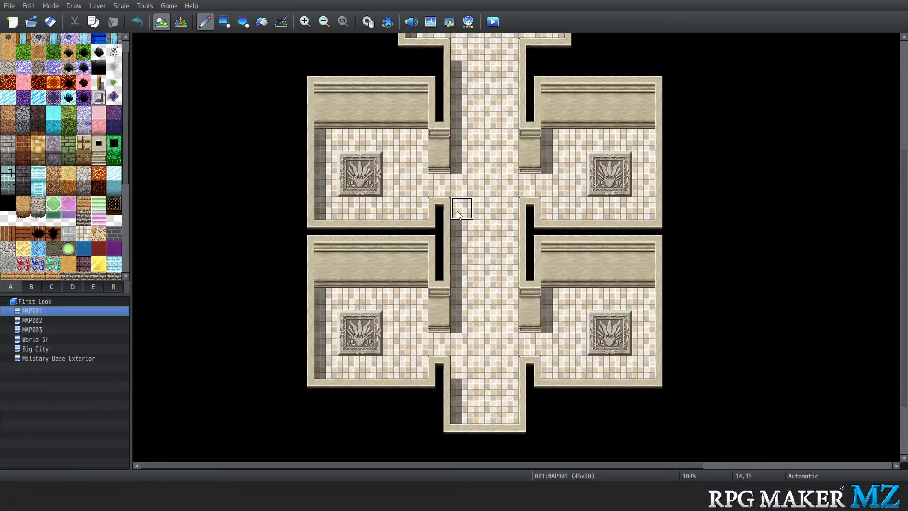
scroll(449, 213, "down", 1)
scroll(448, 213, "up", 3)
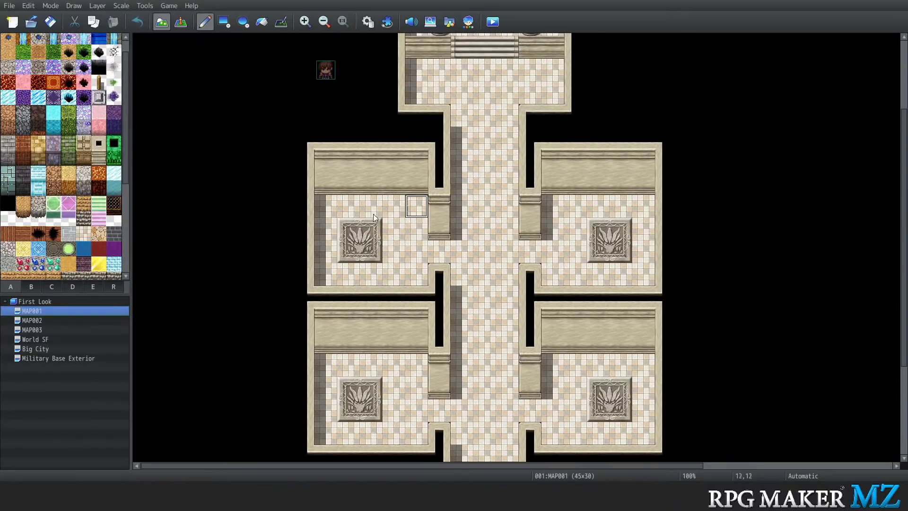
scroll(49, 155, "up", 2)
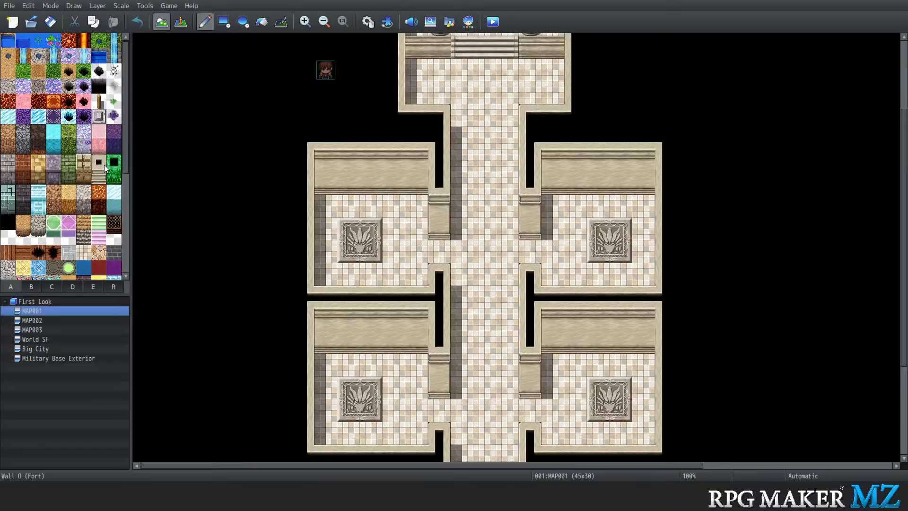
scroll(469, 184, "up", 4)
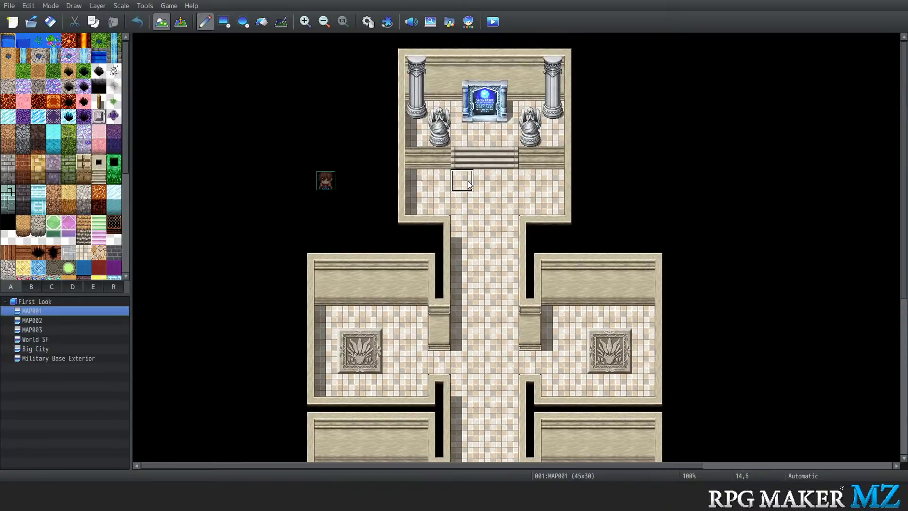
Set the player's starting position at tile 16,10 in the central corridor of MAP001
left_click(182, 22)
right_click(497, 262)
mouse_move(583, 402)
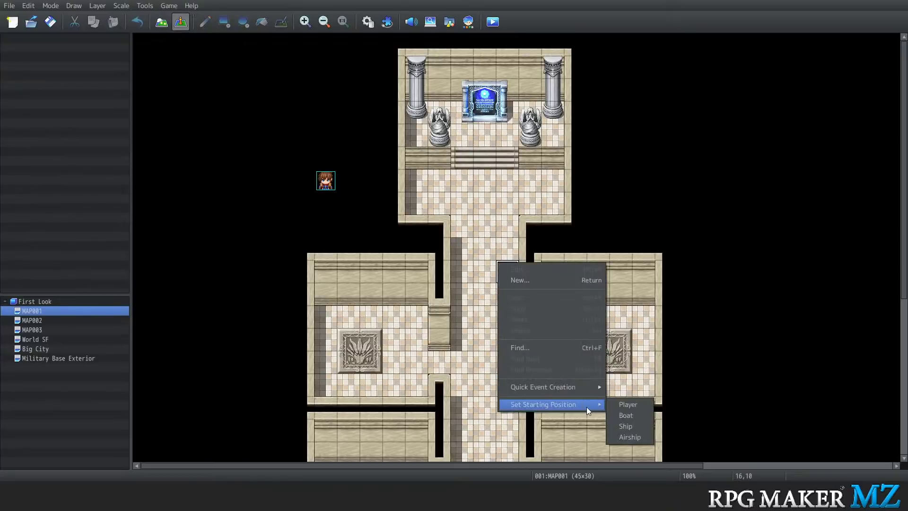
left_click(616, 405)
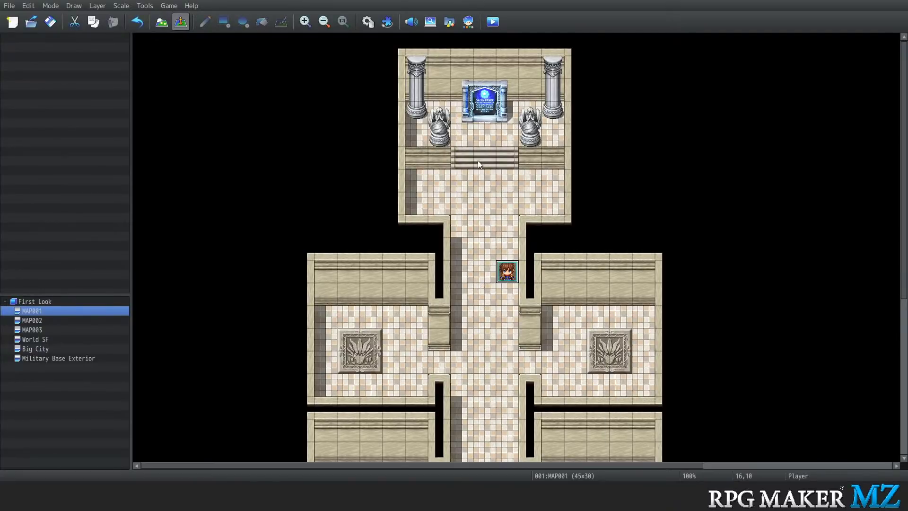
Look at the Event Editor for a new event at tile 15,7 below the stairs, and discard the event
scroll(478, 163, "down", 5)
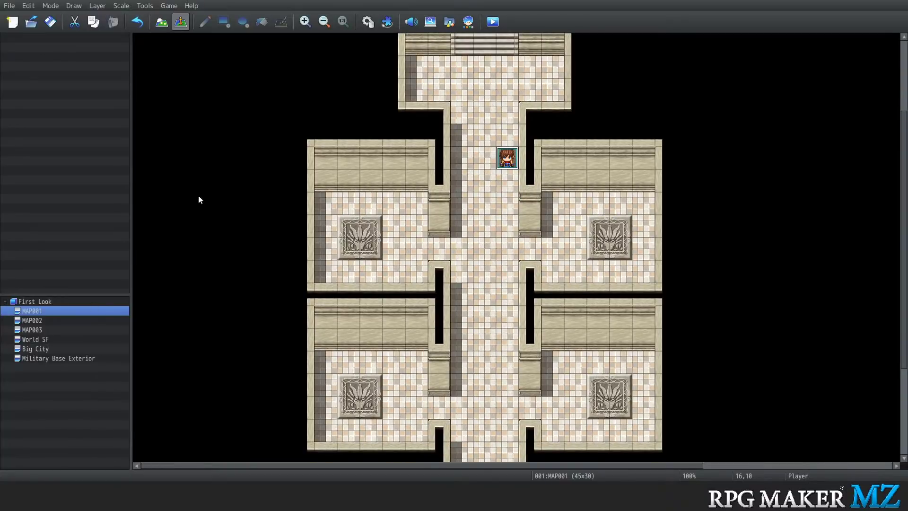
scroll(444, 165, "up", 3)
right_click(477, 170)
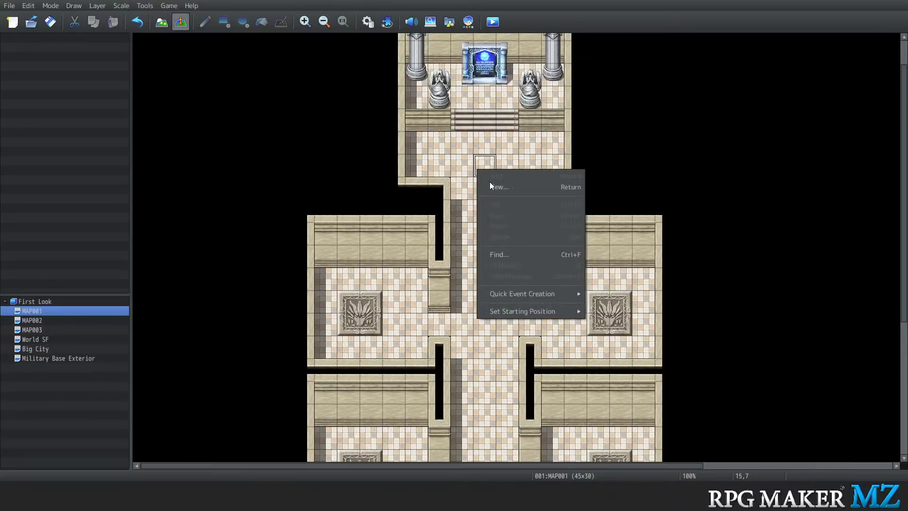
left_click(501, 187)
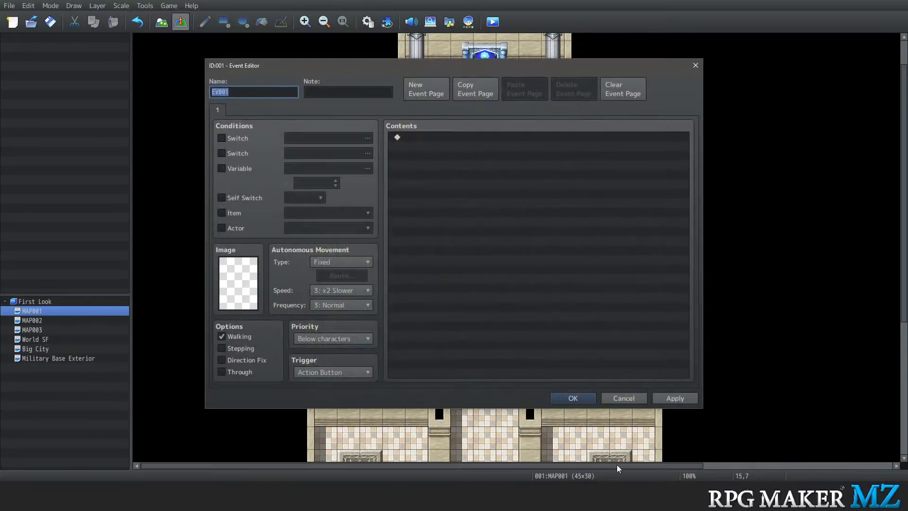
left_click(623, 396)
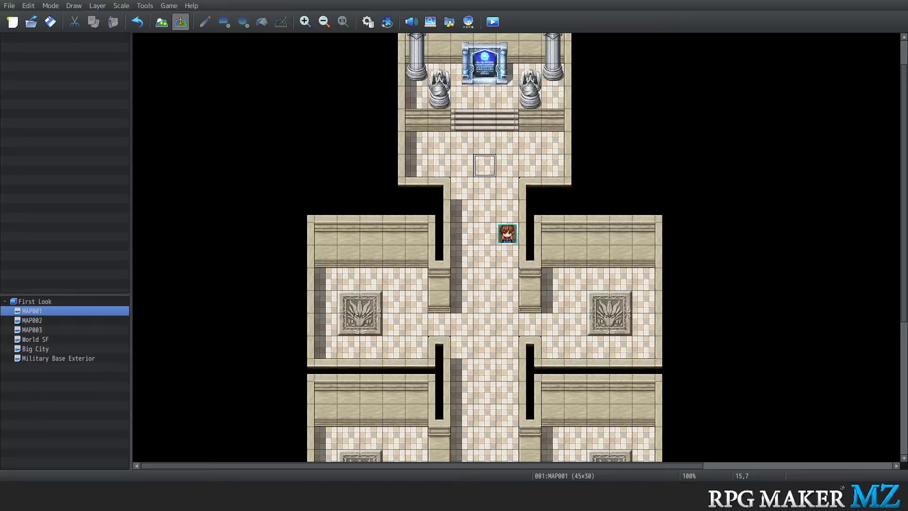
left_click(163, 6)
mouse_move(148, 8)
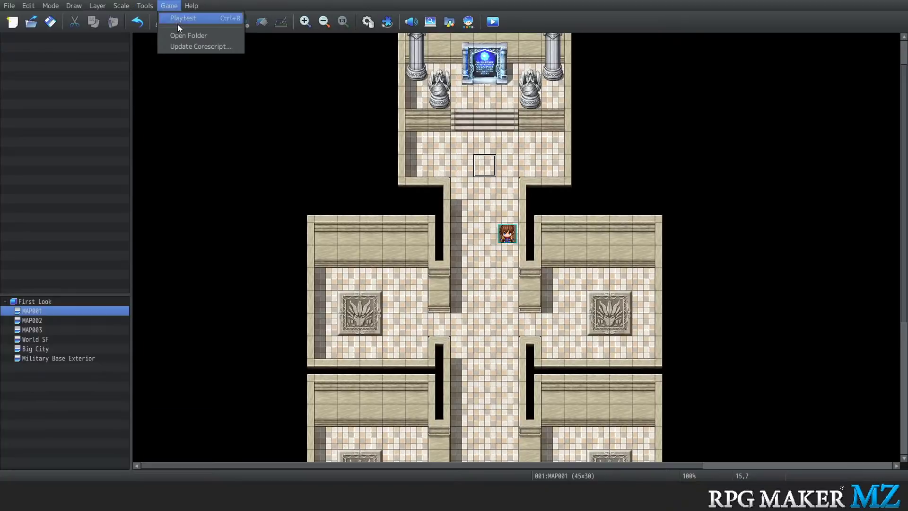
left_click(178, 35)
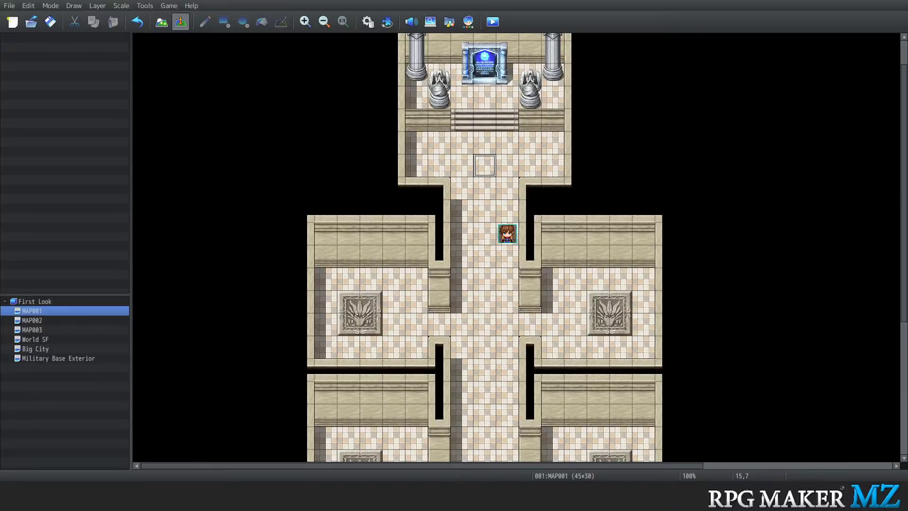
left_click(146, 6)
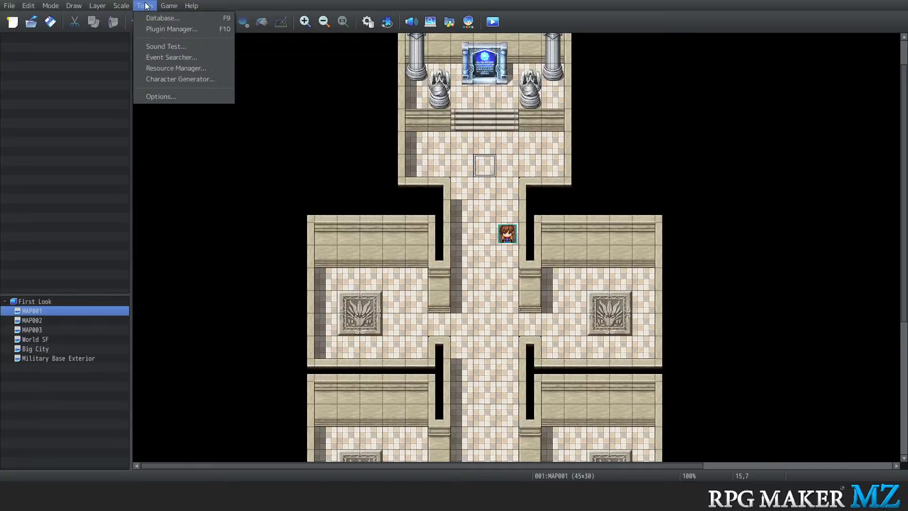
left_click(461, 235)
Create a new event at tile 14,9 in the corridor and look through the first two pages of event commands
right_click(462, 216)
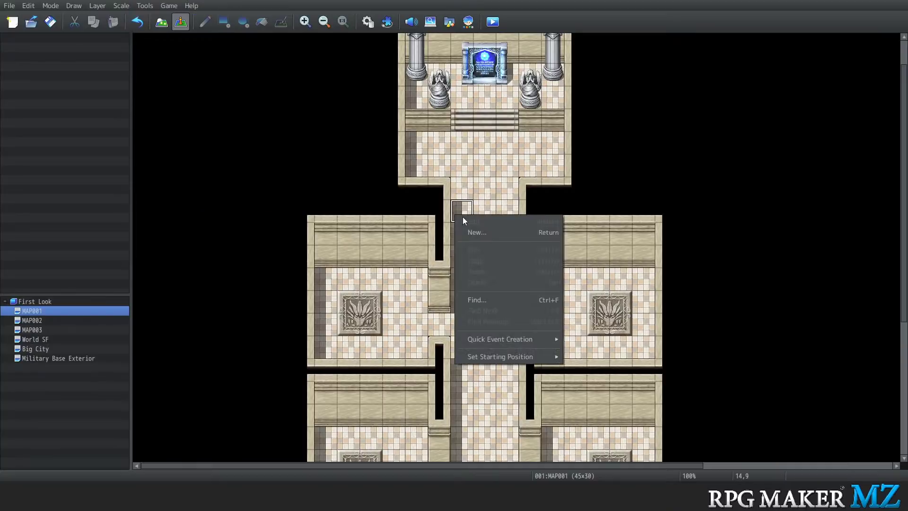
left_click(484, 237)
double_click(404, 138)
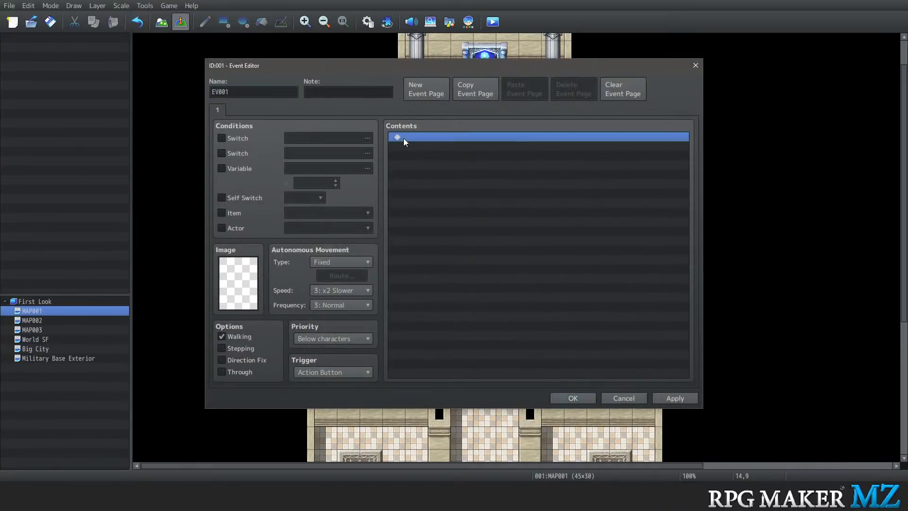
left_click(433, 112)
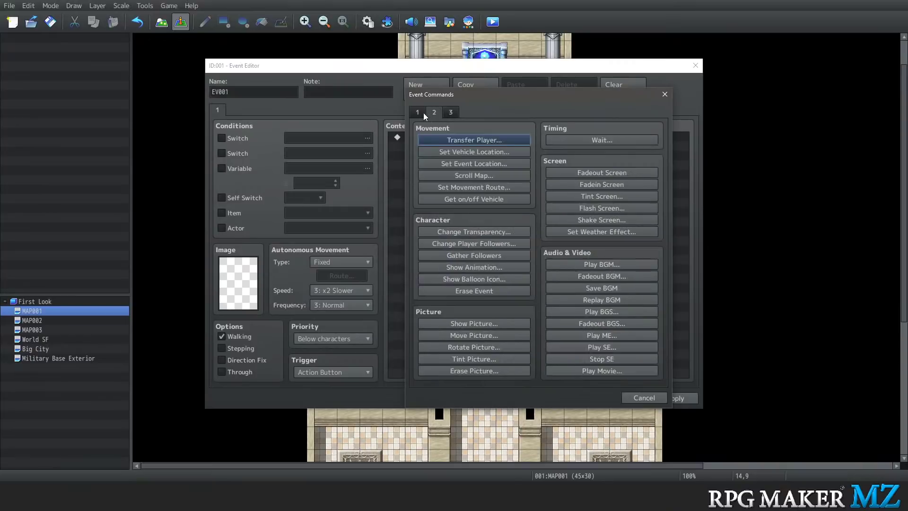
left_click(423, 112)
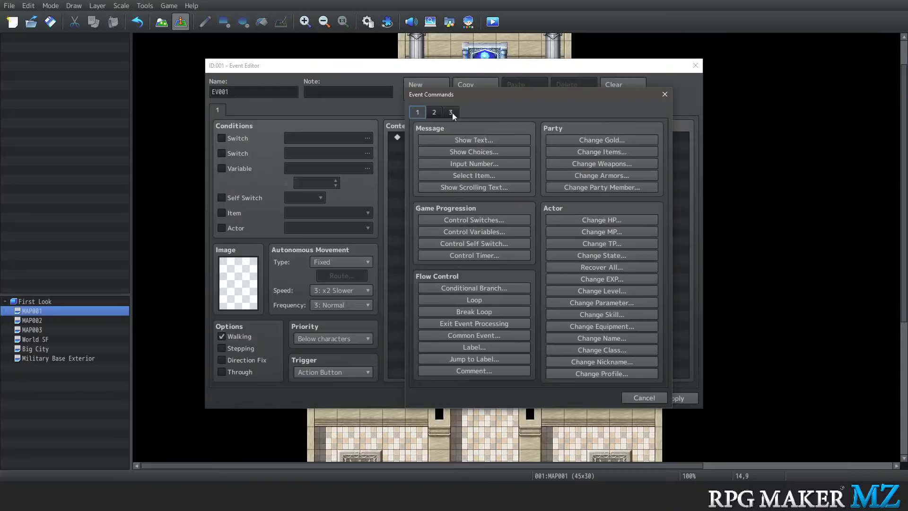
left_click(434, 112)
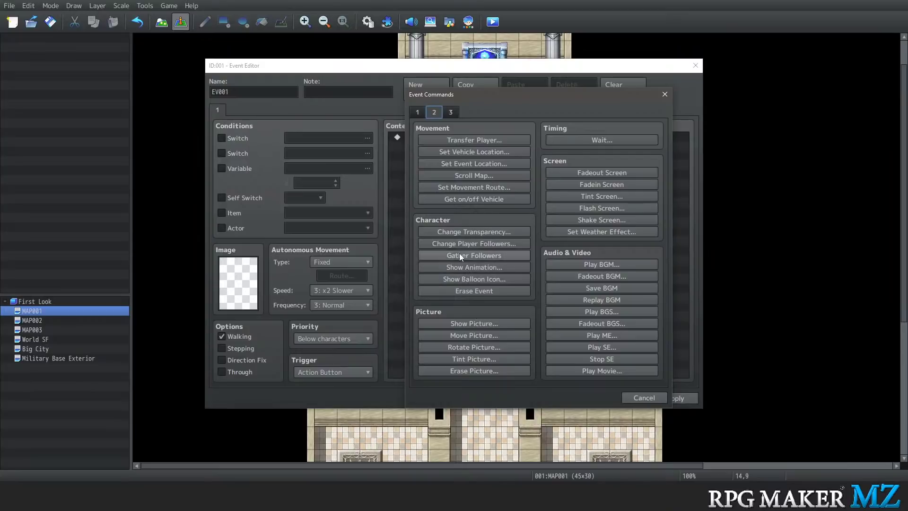
Add a Show Picture command to the event that displays the image Actor1_1 as picture 1
left_click(458, 323)
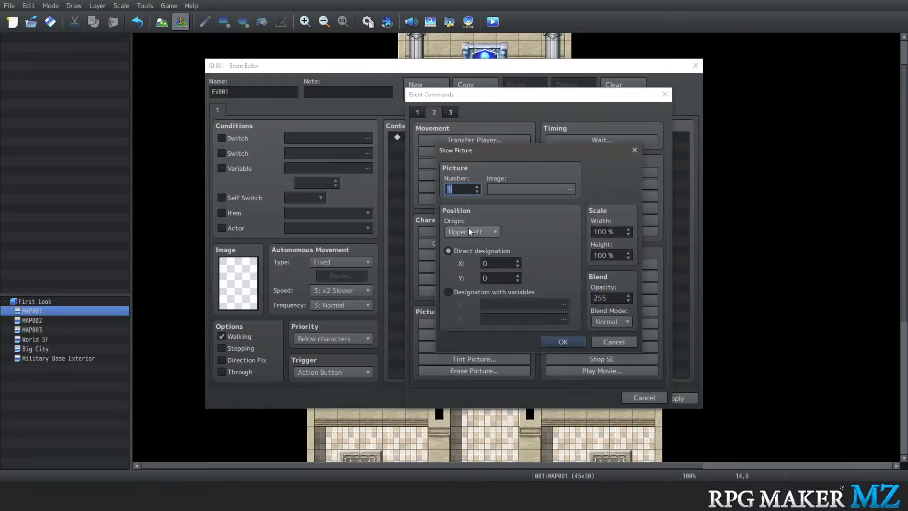
left_click(512, 188)
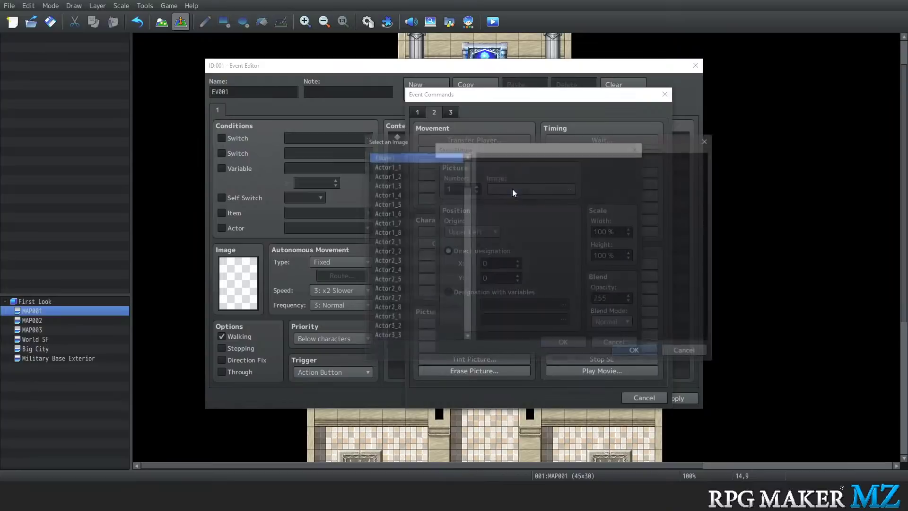
left_click(412, 165)
left_click(641, 351)
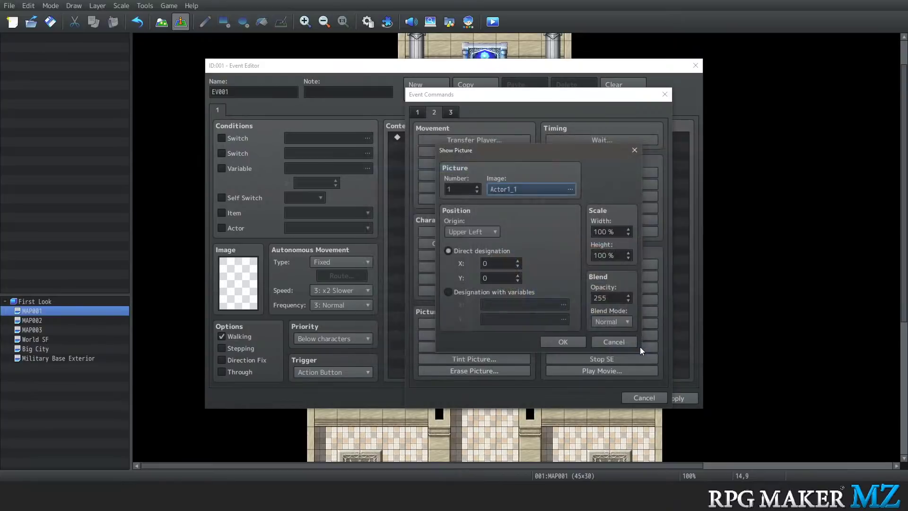
left_click(558, 341)
Start a Move Picture command for picture 1 with Slow start and end easing, and compare the origin options, keeping Upper Left
double_click(432, 147)
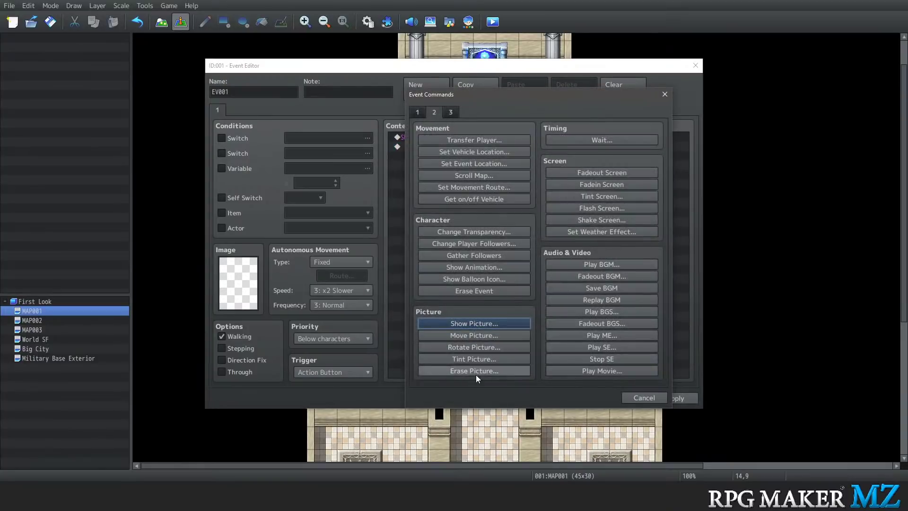
left_click(468, 334)
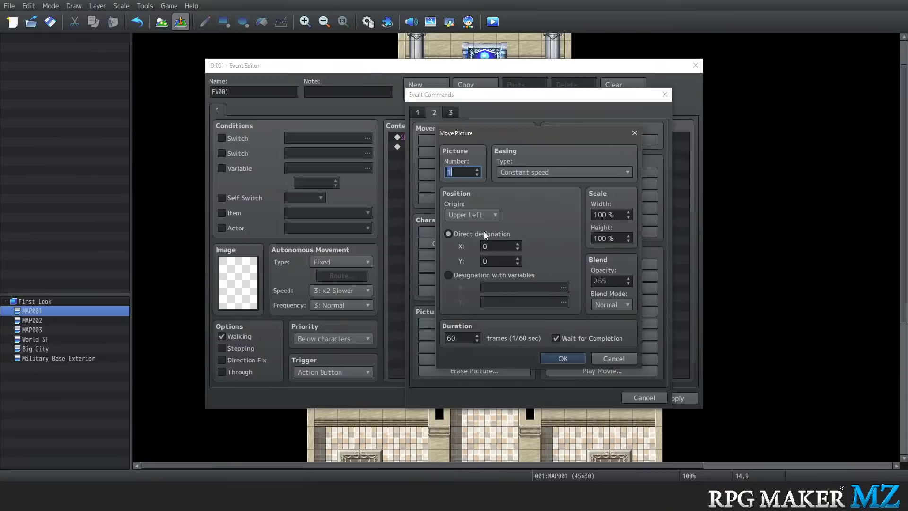
left_click(521, 175)
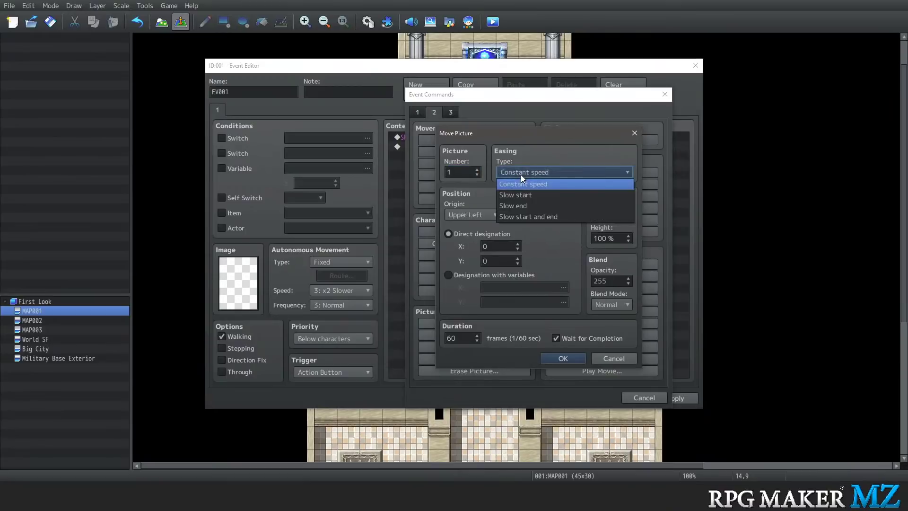
left_click(532, 218)
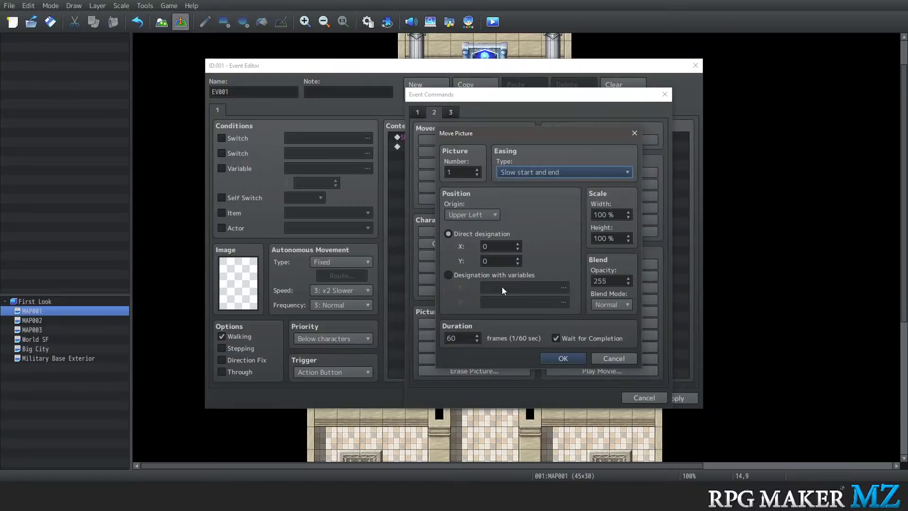
left_click(483, 214)
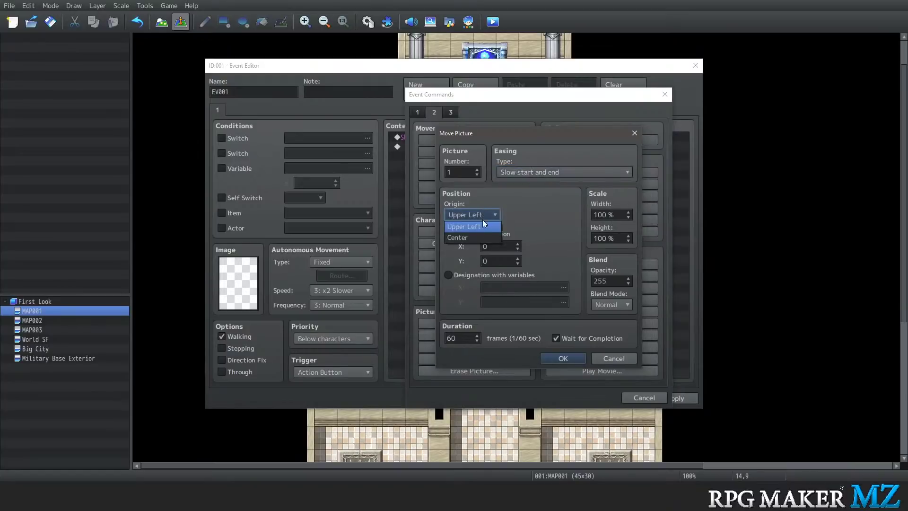
left_click(475, 237)
left_click(467, 216)
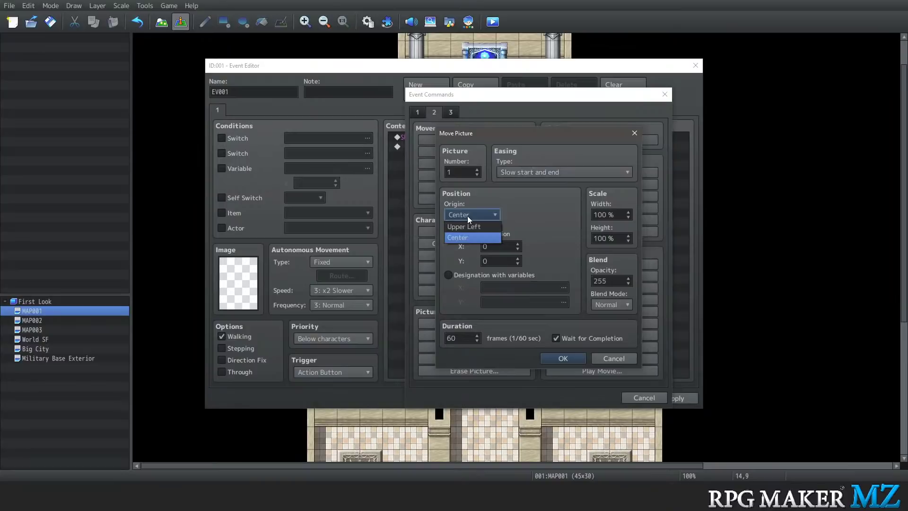
left_click(467, 226)
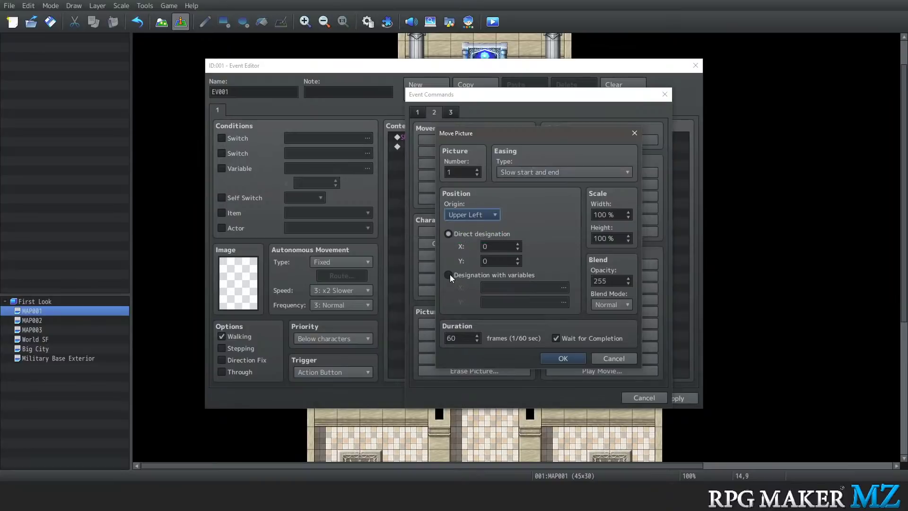
Set the picture's target position to X 100, Y 100 with a duration of 120 frames and add the Move Picture command
double_click(498, 247)
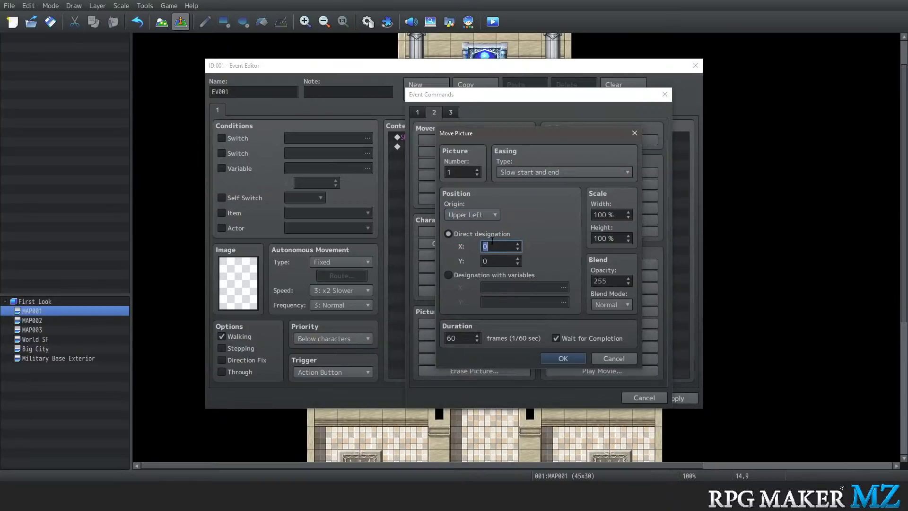
type("100")
double_click(503, 260)
type("100")
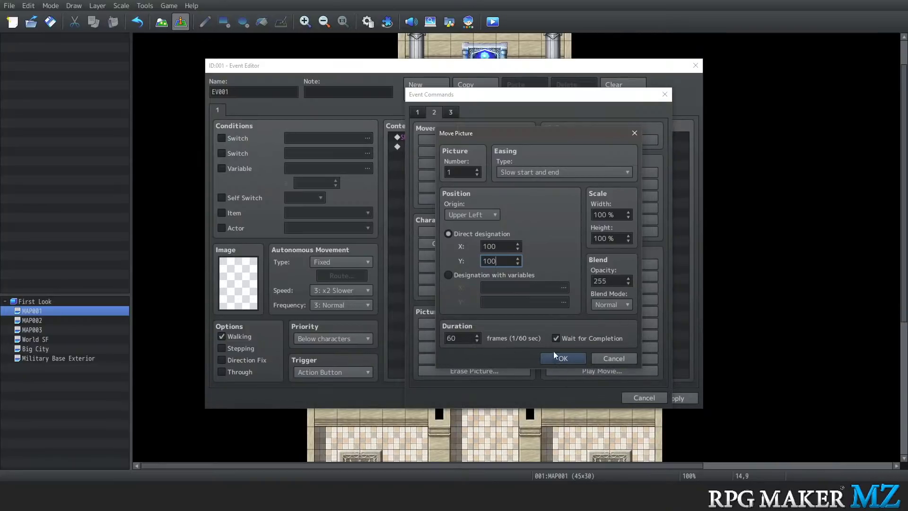
double_click(465, 337)
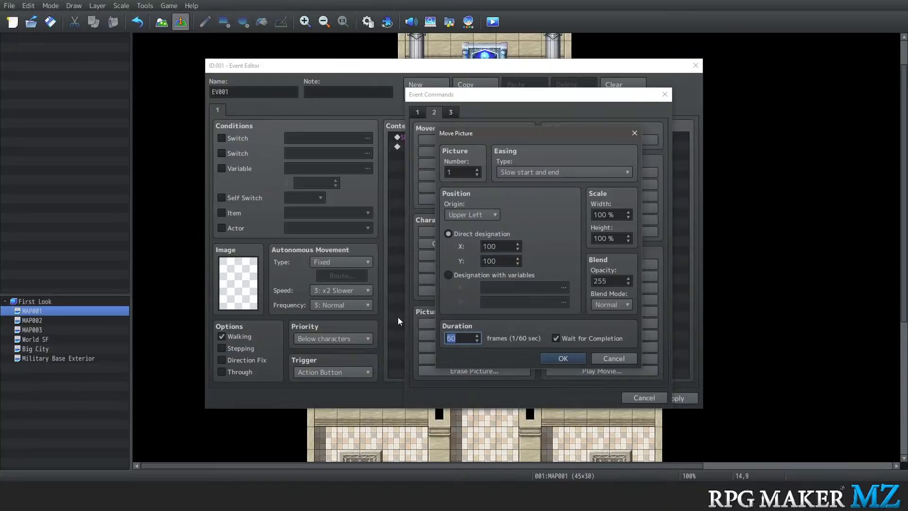
type("120")
left_click(569, 359)
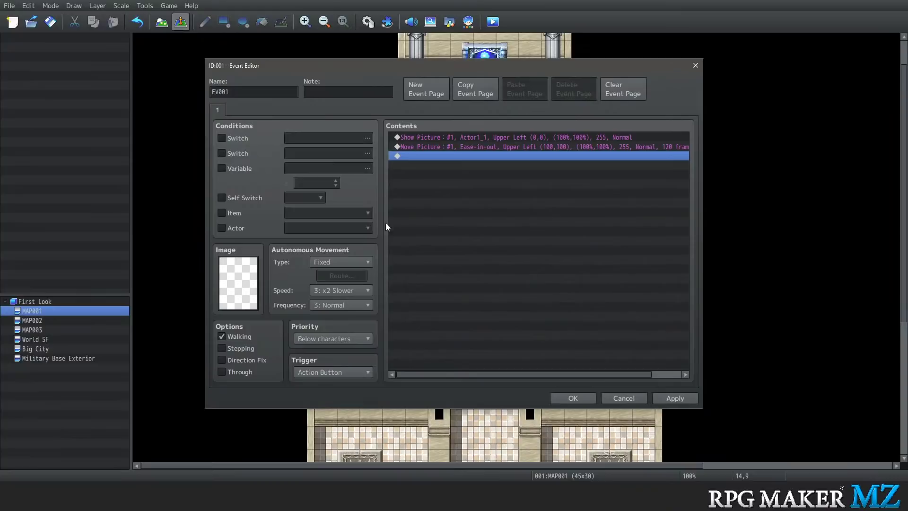
Give the event the pink-haired character image from the People1 sheet and save the event
double_click(235, 285)
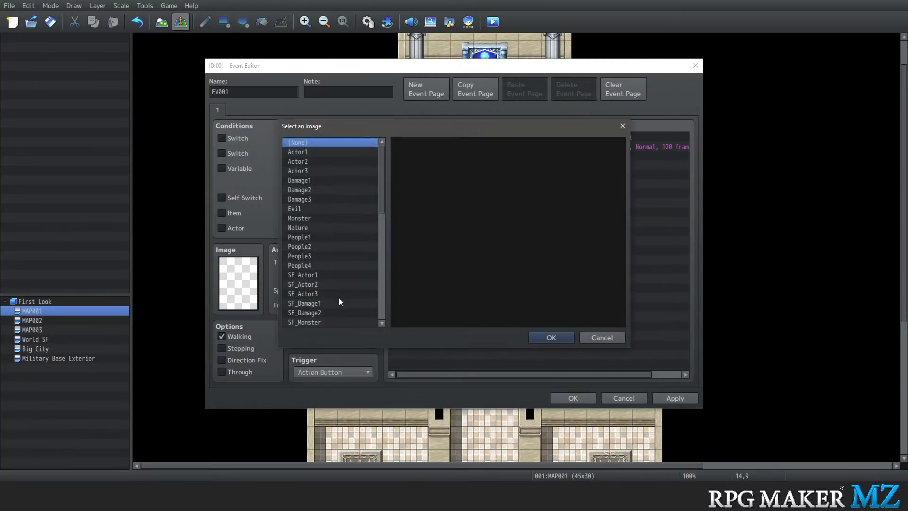
left_click(320, 237)
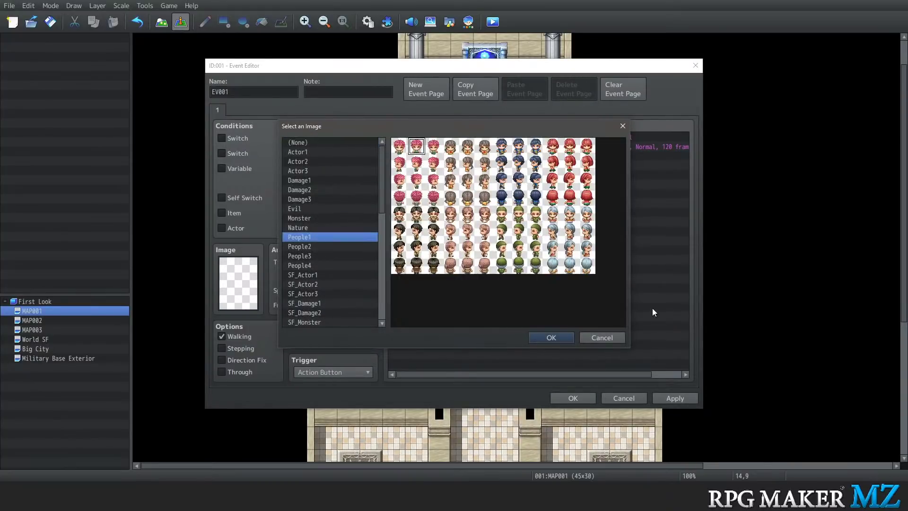
left_click(554, 337)
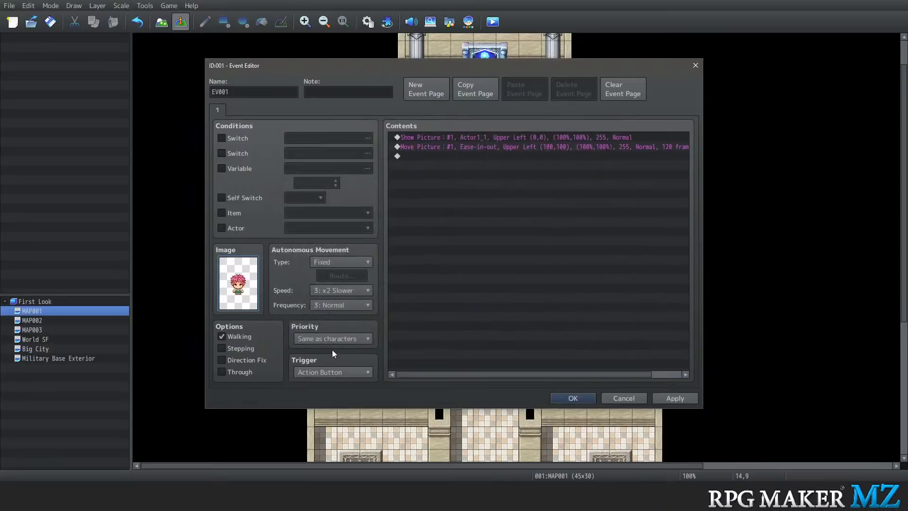
left_click(566, 395)
Playtest a new game, trigger the pink-haired character's picture event, and end the playtest
left_click(170, 5)
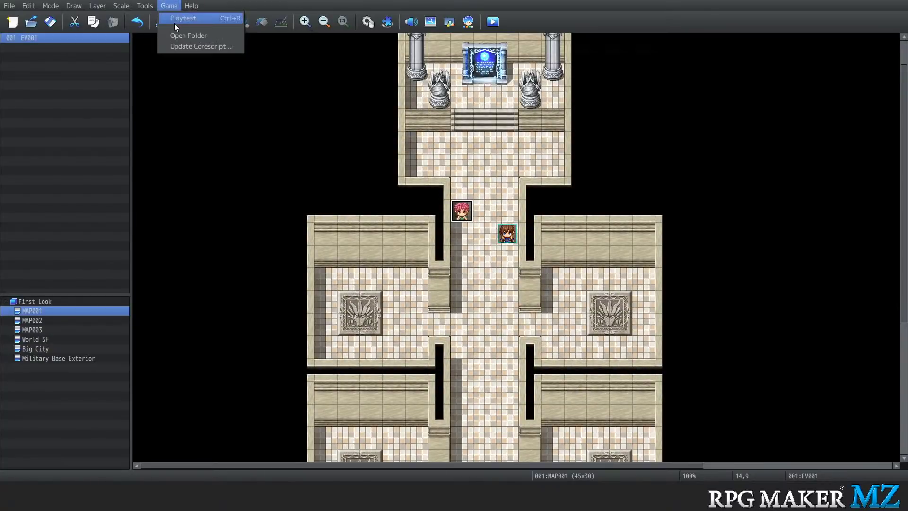
left_click(174, 23)
left_click(440, 254)
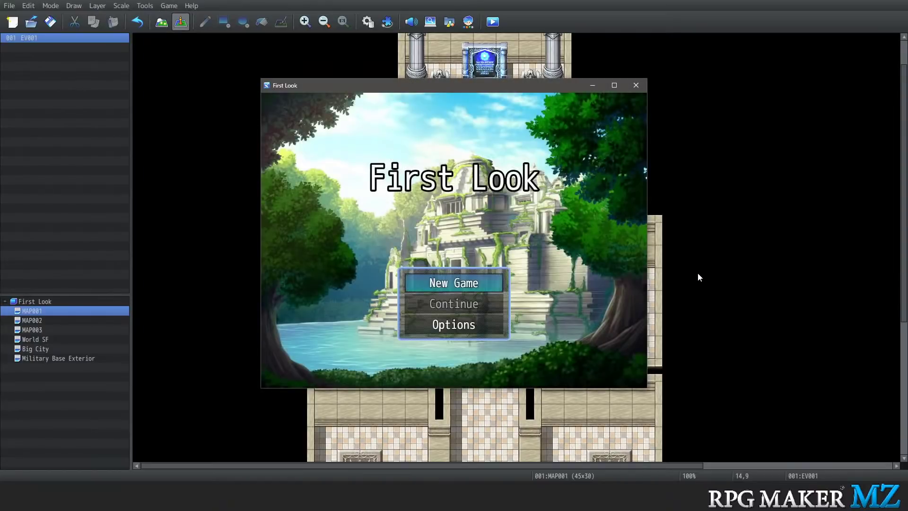
key("Return")
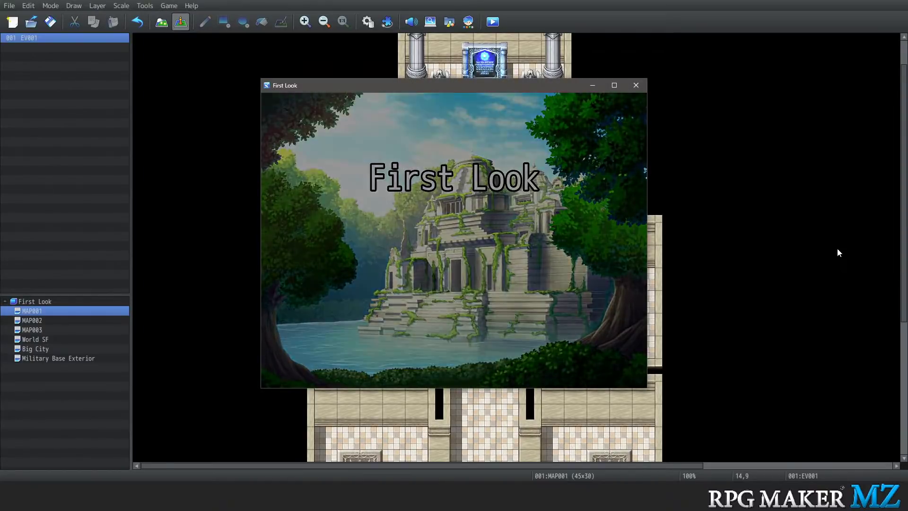
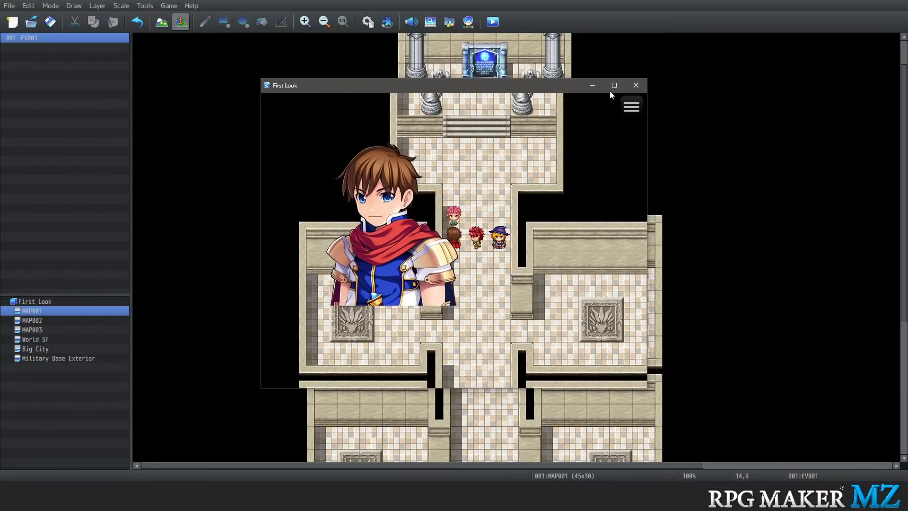
left_click(635, 85)
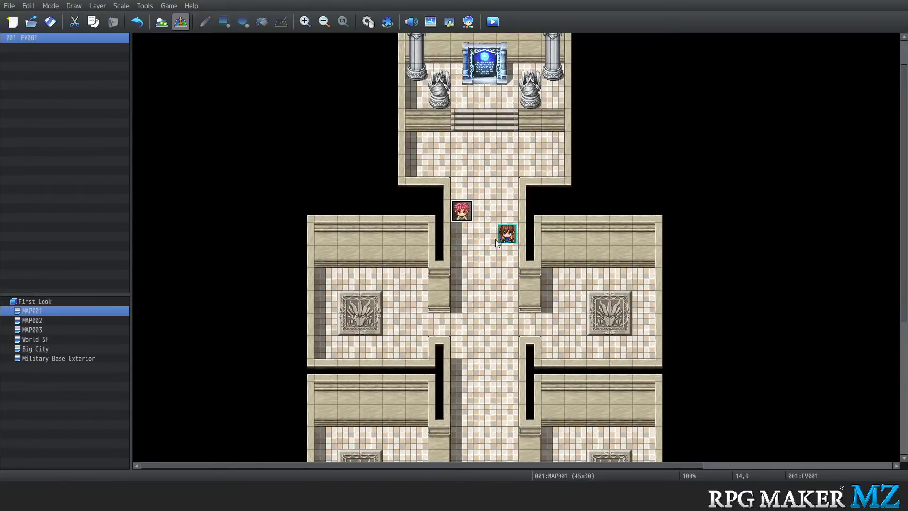
key("Down")
key("Down")
key("Right")
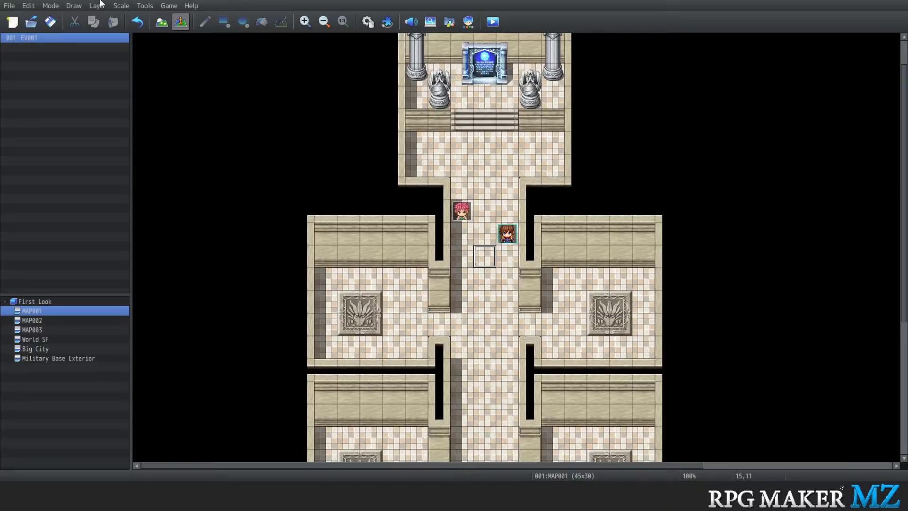
Playtest the game again and view the status pages of the first two party members from the in-game menu
left_click(170, 7)
left_click(172, 16)
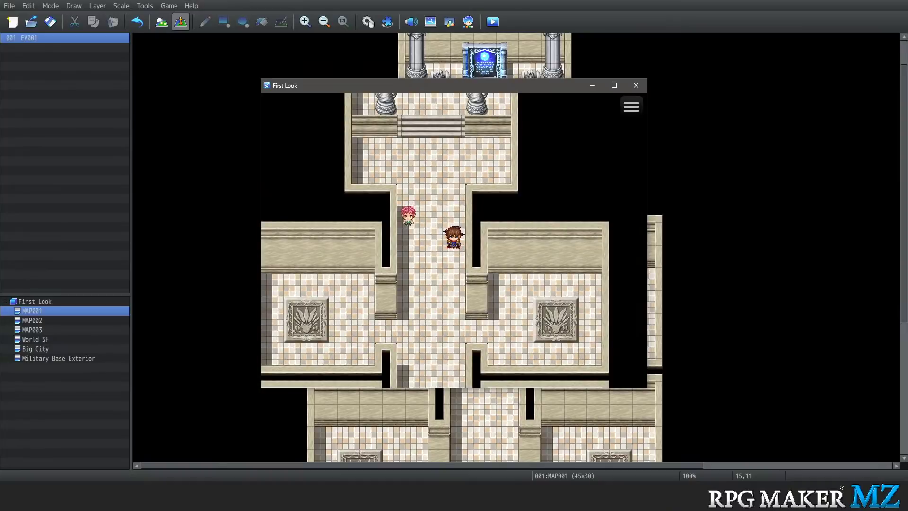
left_click(639, 106)
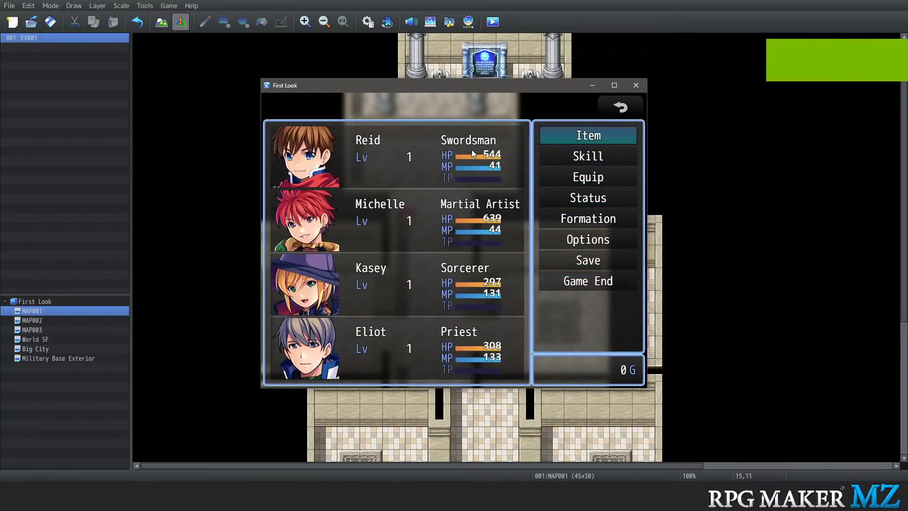
left_click(583, 202)
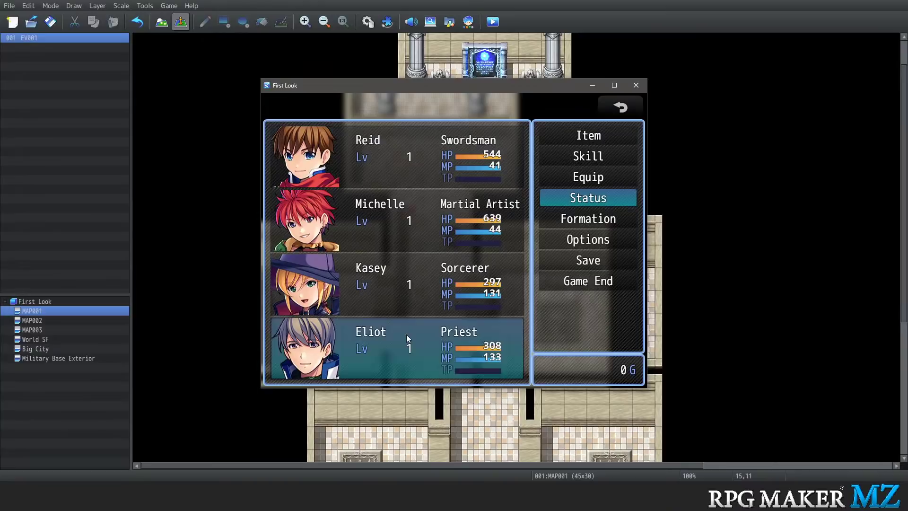
left_click(418, 182)
left_click(297, 107)
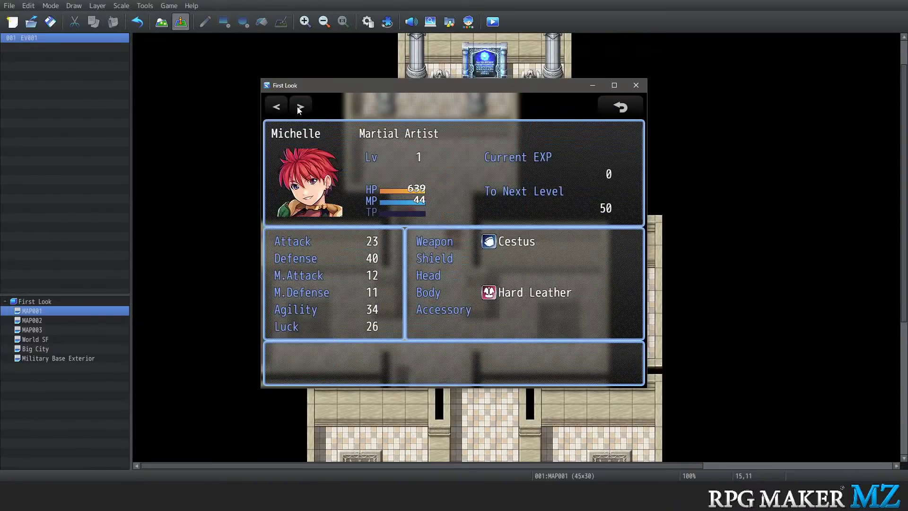
Review the status screens of the party members in the playtest and return to the map
left_click(297, 106)
left_click(297, 106)
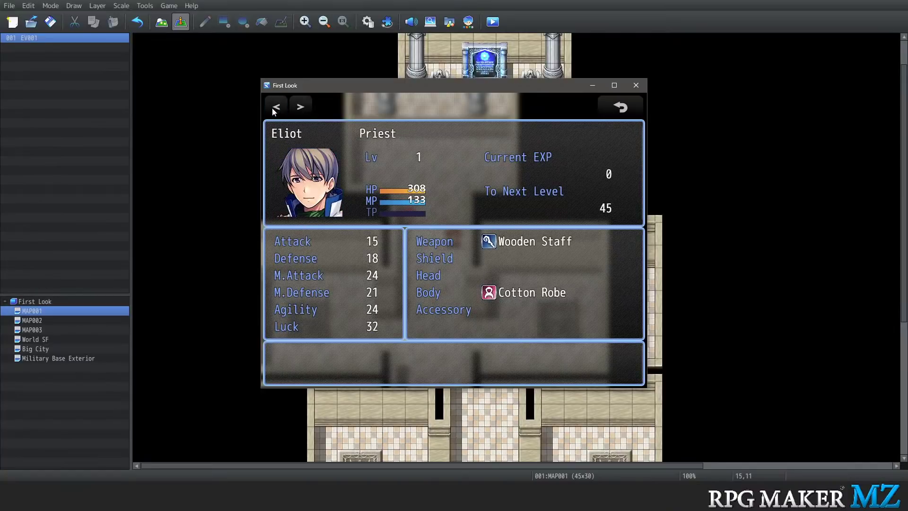
left_click(304, 106)
left_click(620, 105)
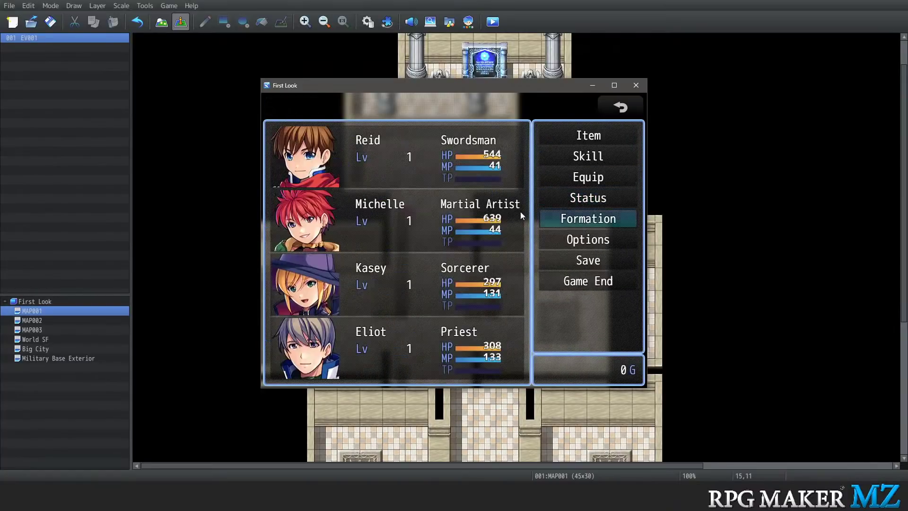
left_click(620, 105)
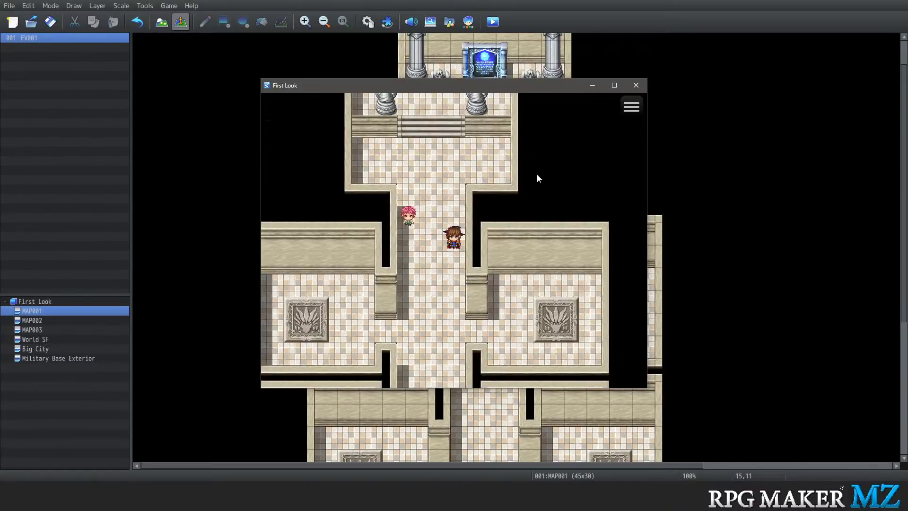
Walk the party back and forth between the central corridor and the altar room to test the followers' movement
left_click(430, 248)
left_click(466, 331)
left_click(430, 124)
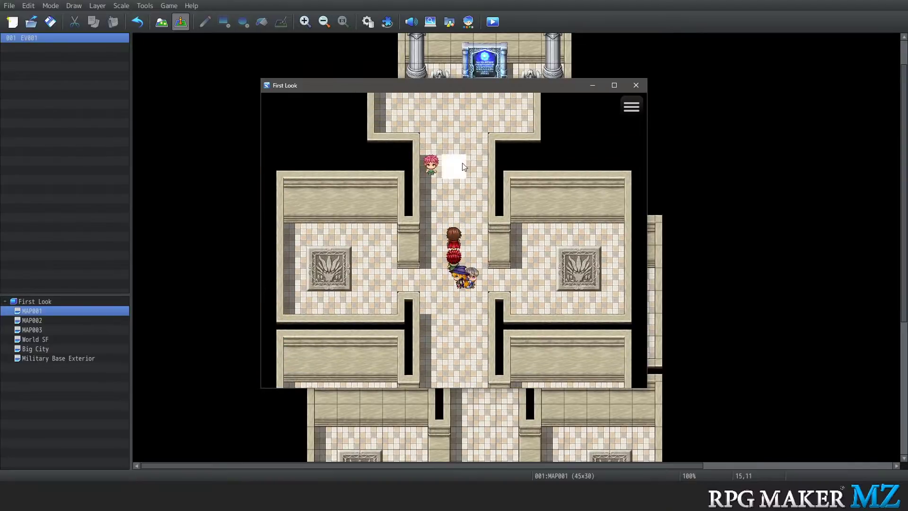
left_click(464, 158)
left_click(526, 280)
left_click(456, 321)
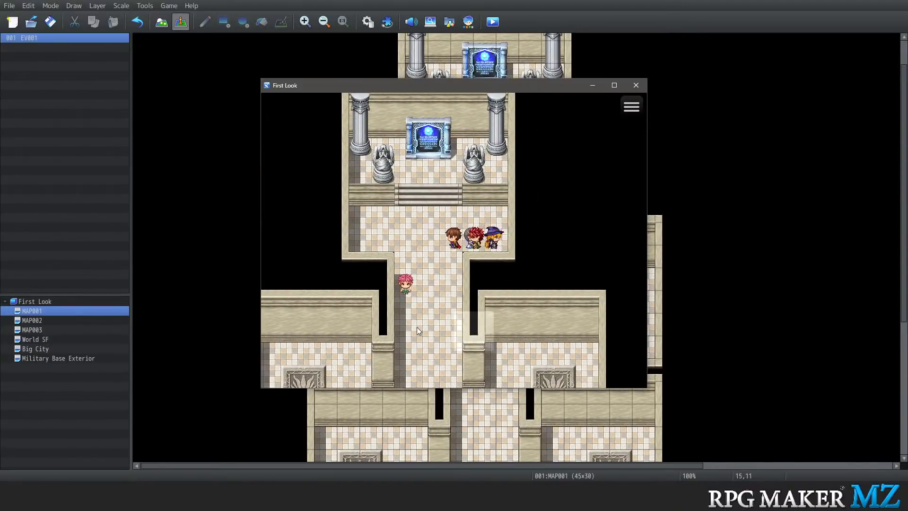
left_click(418, 329)
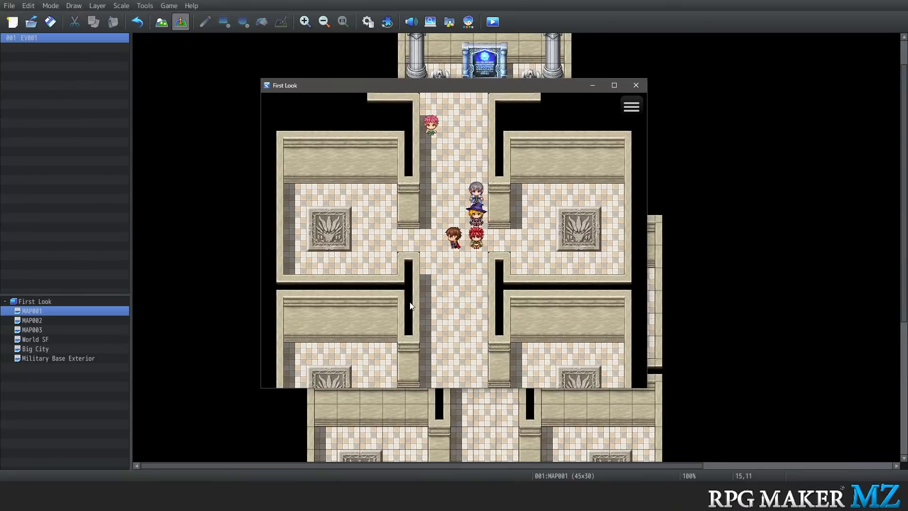
left_click(397, 243)
left_click(528, 158)
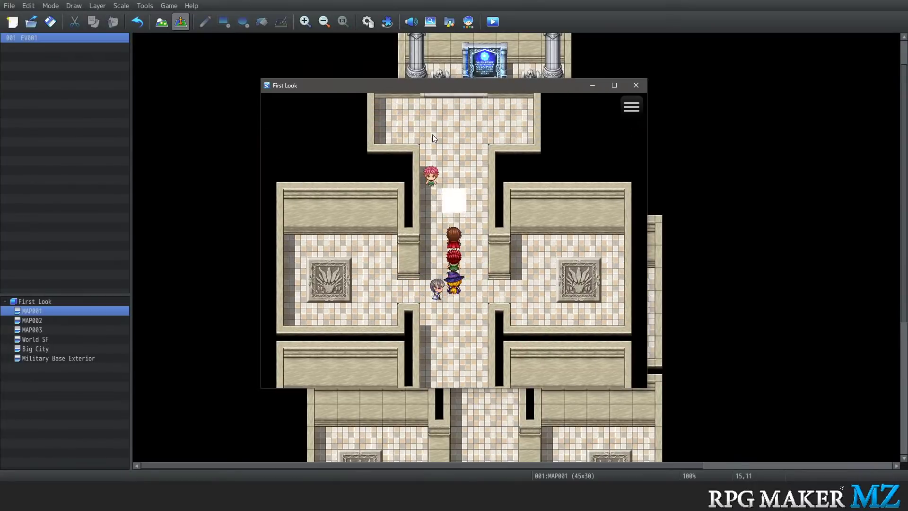
left_click(467, 132)
left_click(414, 185)
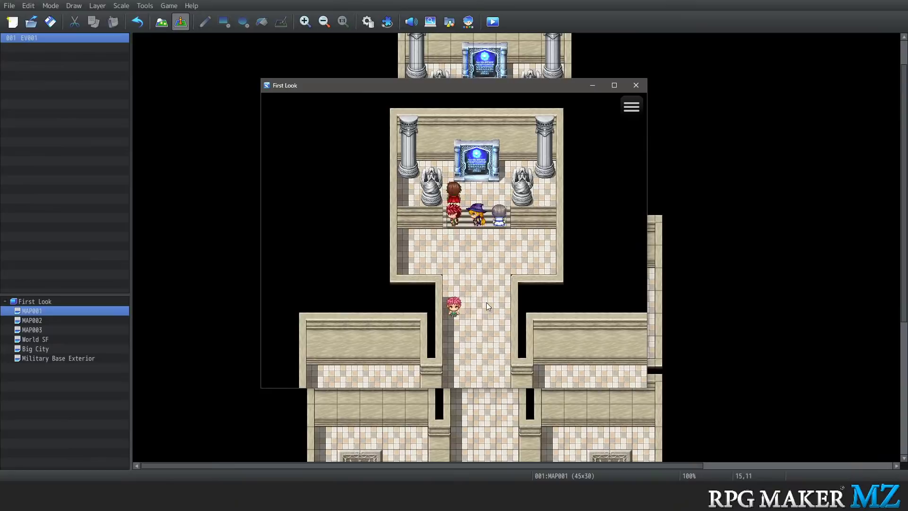
left_click(486, 302)
left_click(494, 270)
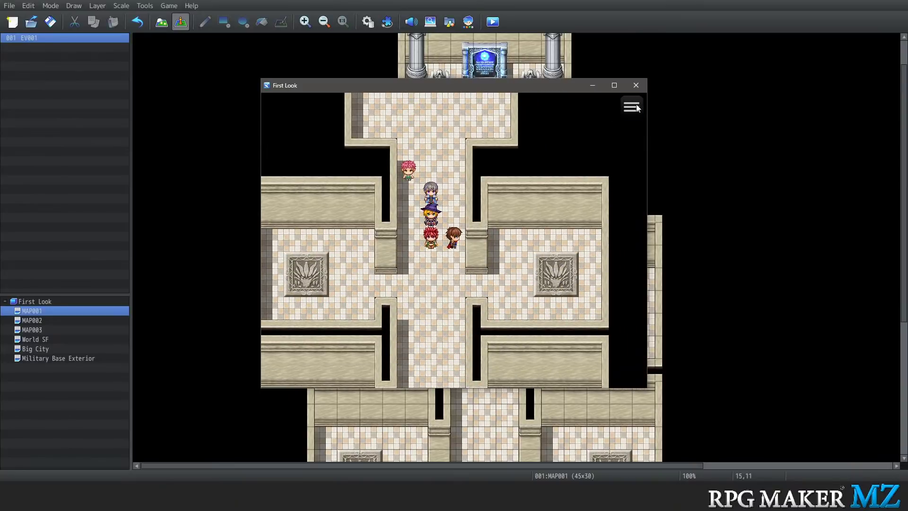
End the game to the title screen and close the playtest
left_click(636, 107)
left_click(589, 280)
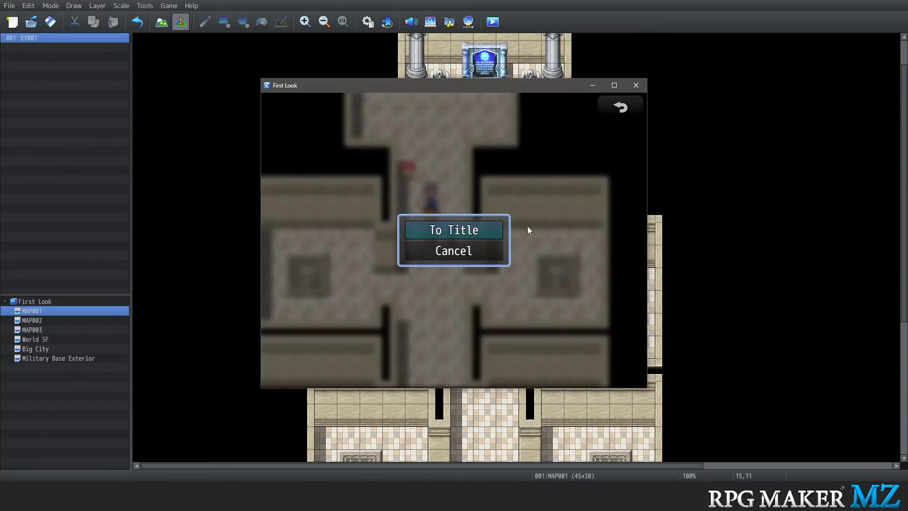
left_click(458, 231)
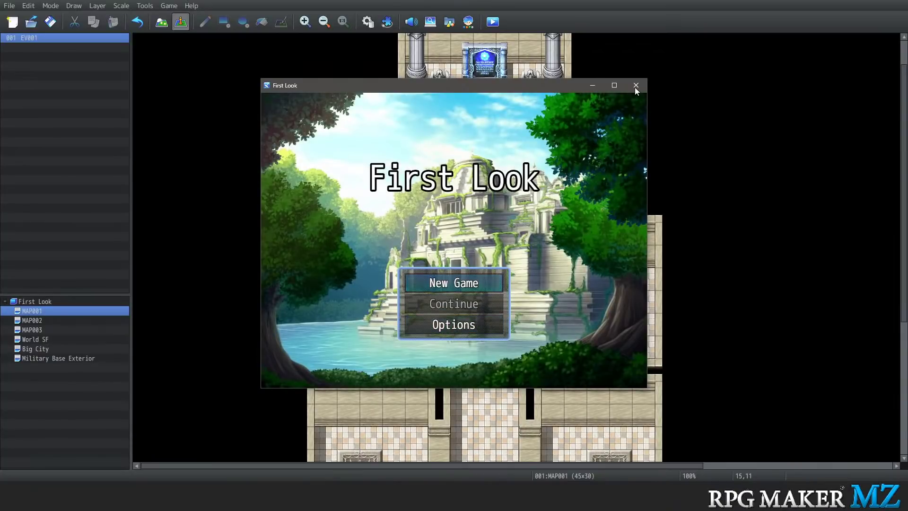
left_click(635, 86)
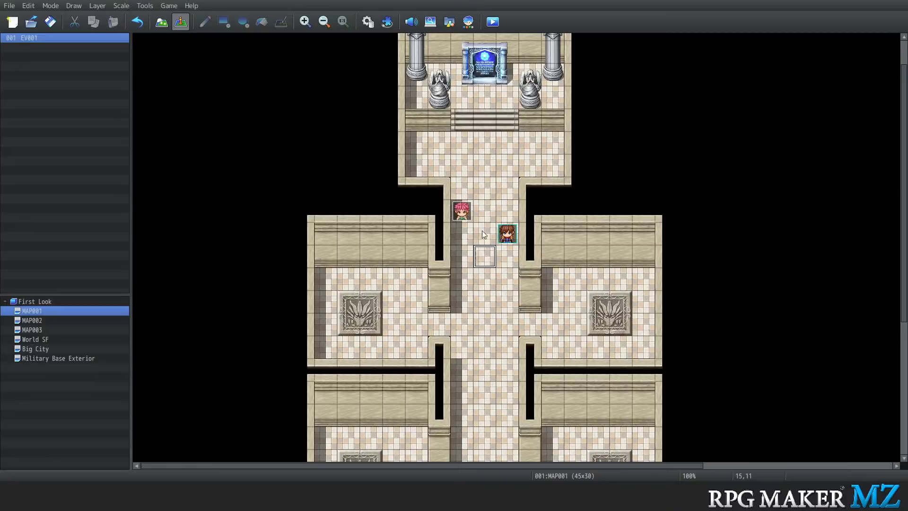
left_click(484, 210)
left_click(145, 6)
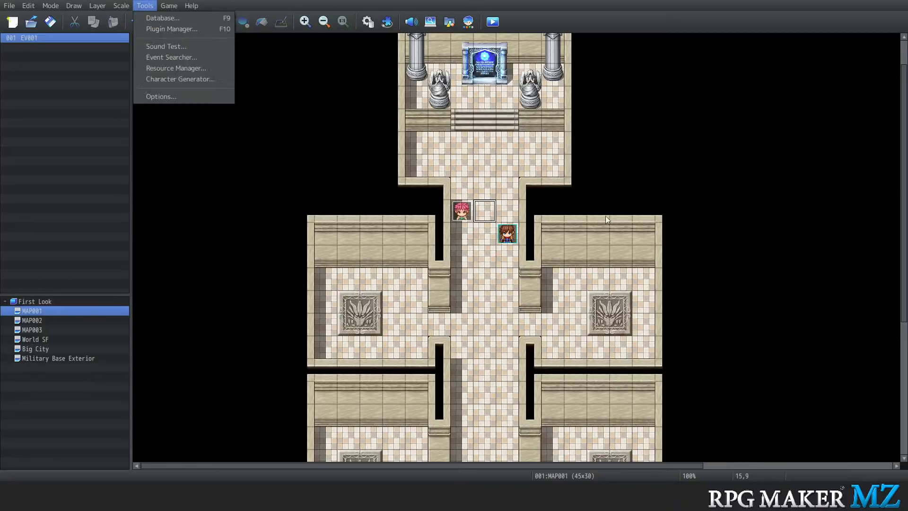
left_click(479, 219)
left_click(479, 237)
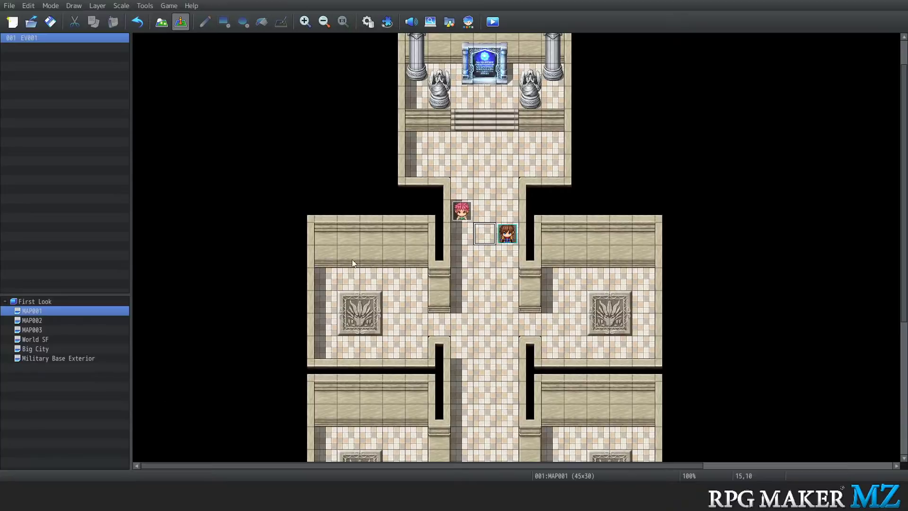
Turn on the Enable Autosave option in the database's System 1 settings
left_click(149, 9)
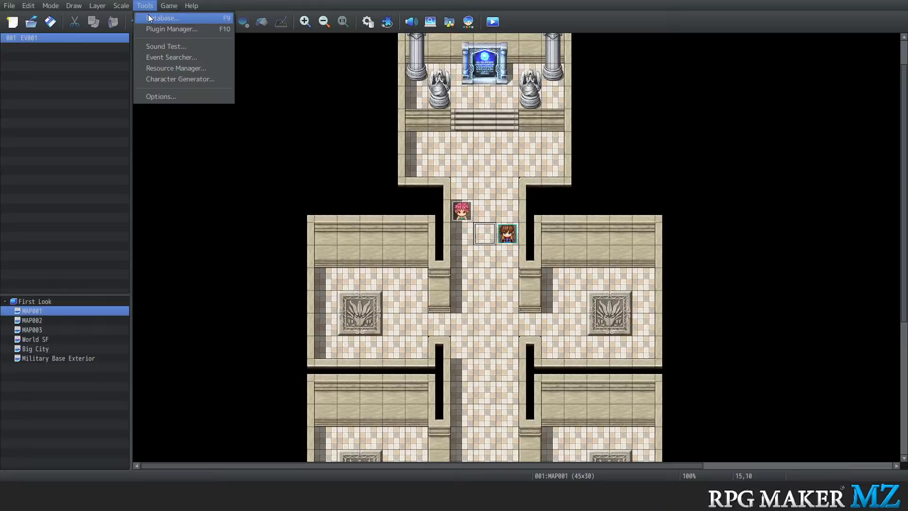
left_click(148, 17)
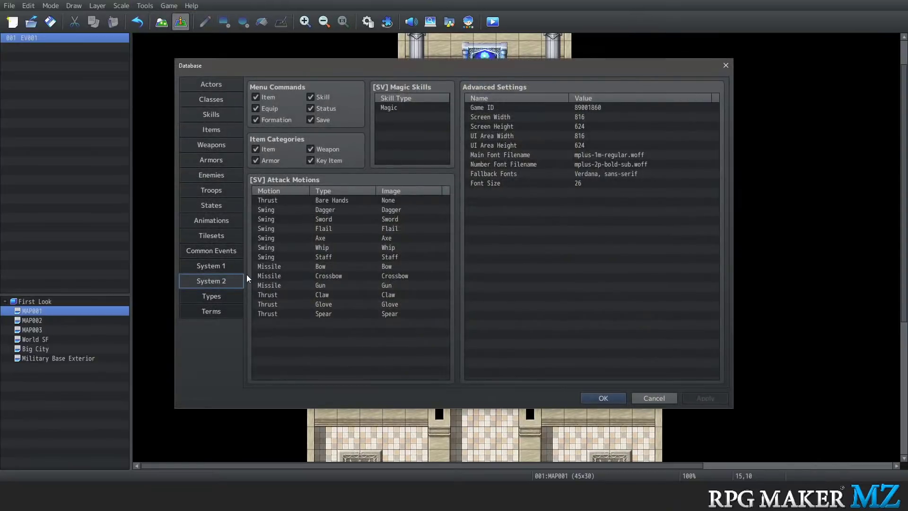
left_click(223, 270)
left_click(415, 351)
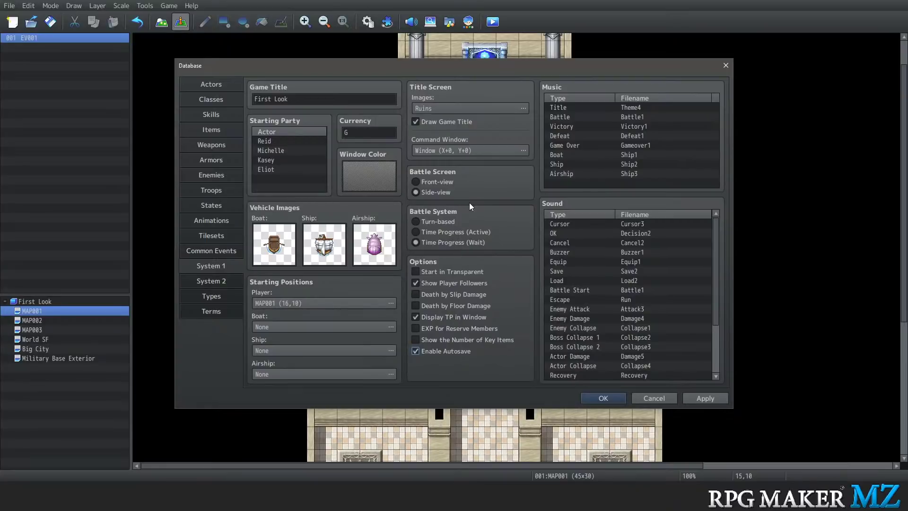
Look through the database's Common Events, Skills, Armors, Troops and Tilesets categories, including the Dungeon tileset's tiles
left_click(219, 236)
left_click(223, 255)
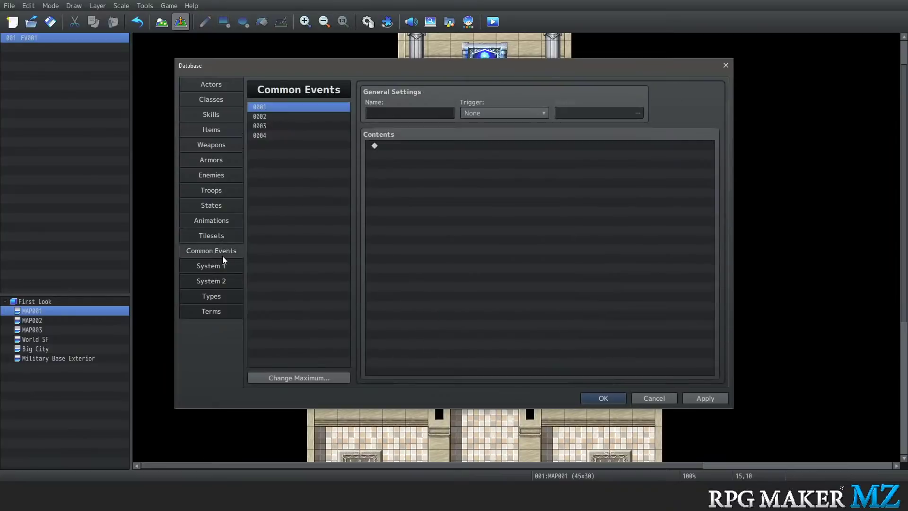
left_click(215, 114)
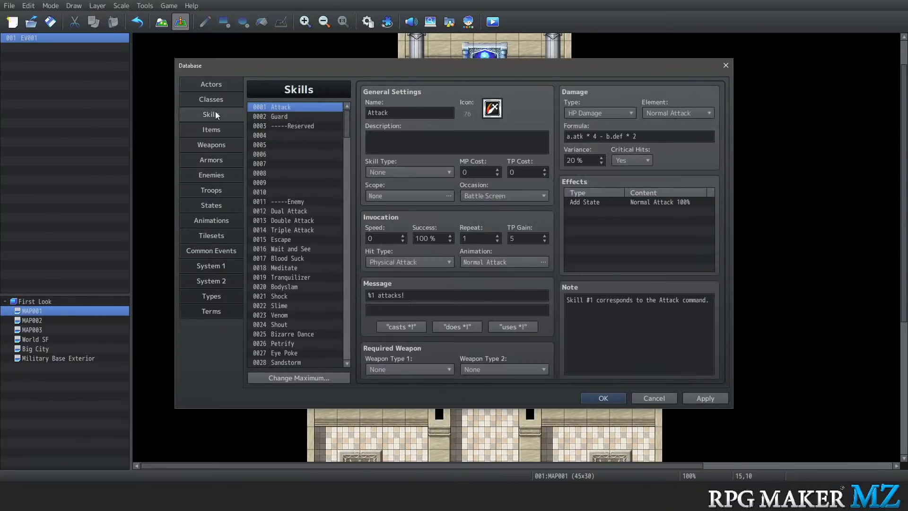
left_click(223, 161)
left_click(221, 190)
left_click(220, 235)
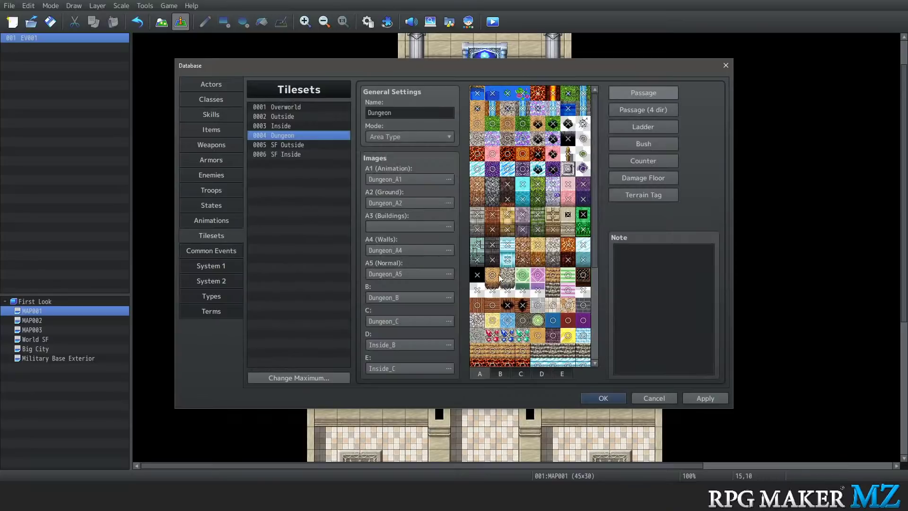
scroll(536, 254, "down", 3)
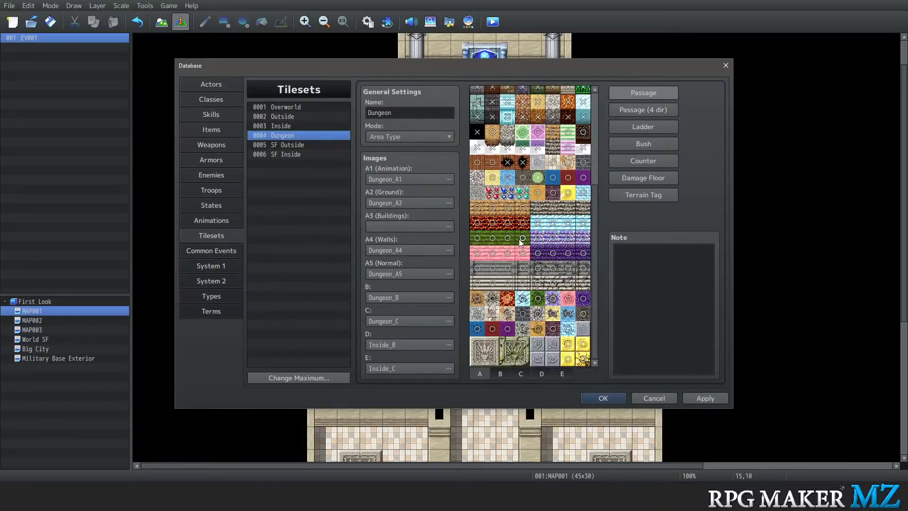
Decline to discard the database changes and save them while closing the database
left_click(662, 399)
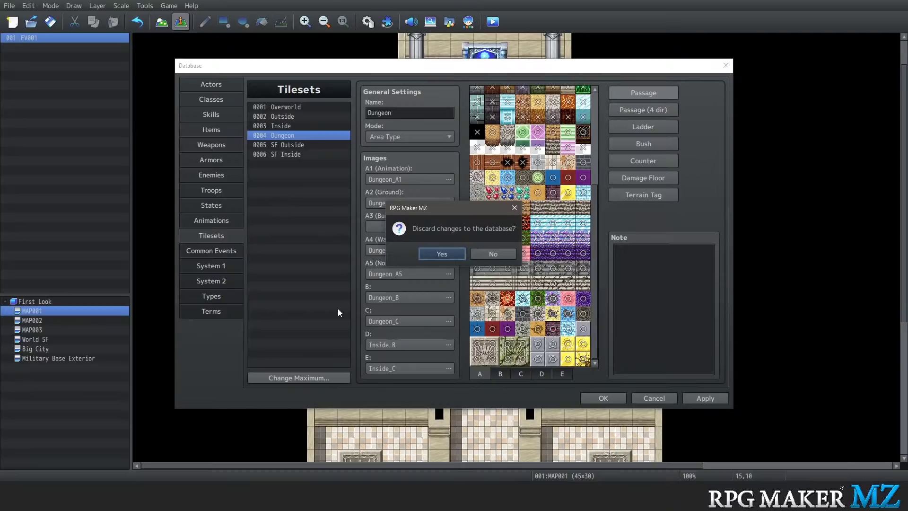
left_click(493, 254)
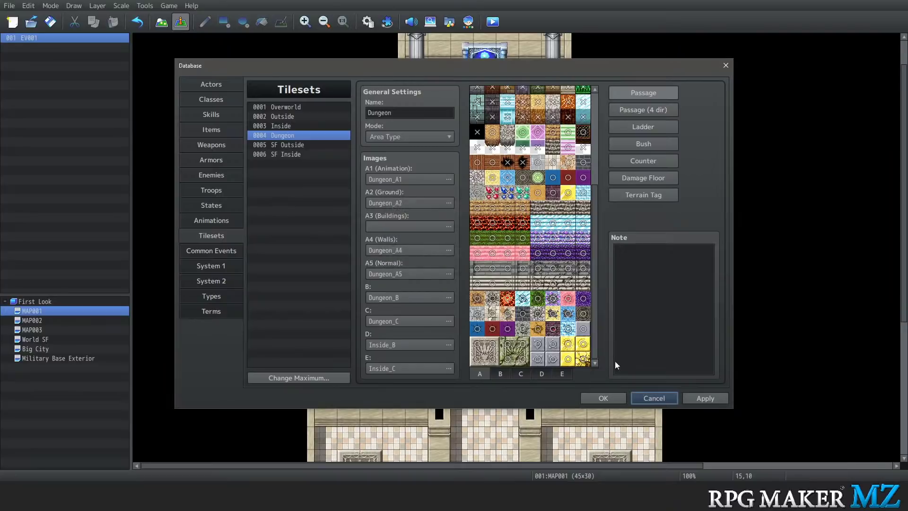
left_click(603, 398)
Start a new entry in the Plugin Manager and open the list of available plugins
left_click(147, 6)
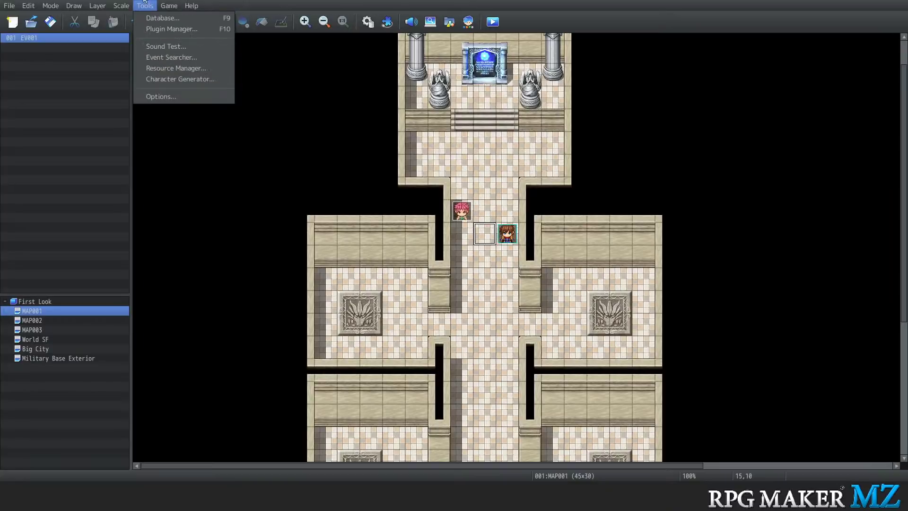
left_click(154, 28)
double_click(337, 119)
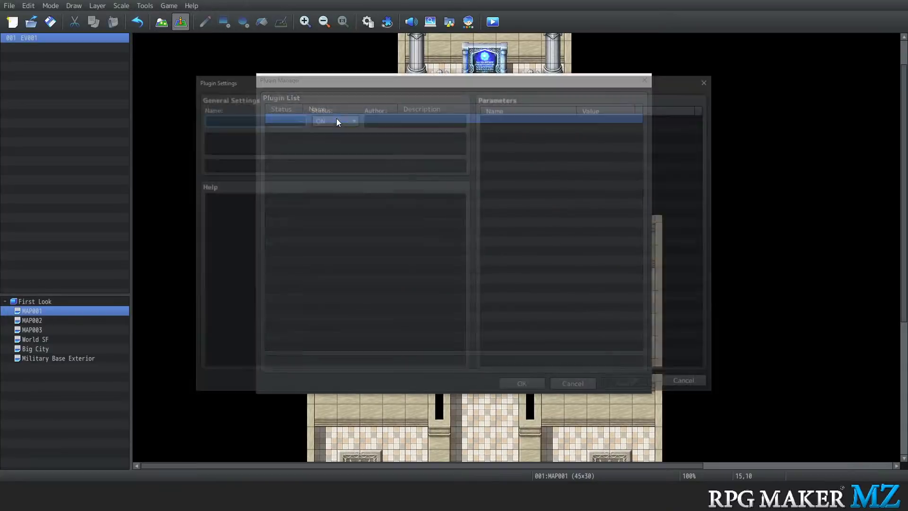
left_click(263, 118)
Read the descriptions of the AltSaveScreen, AltMenuScreen and TextPicture plugins
left_click(301, 161)
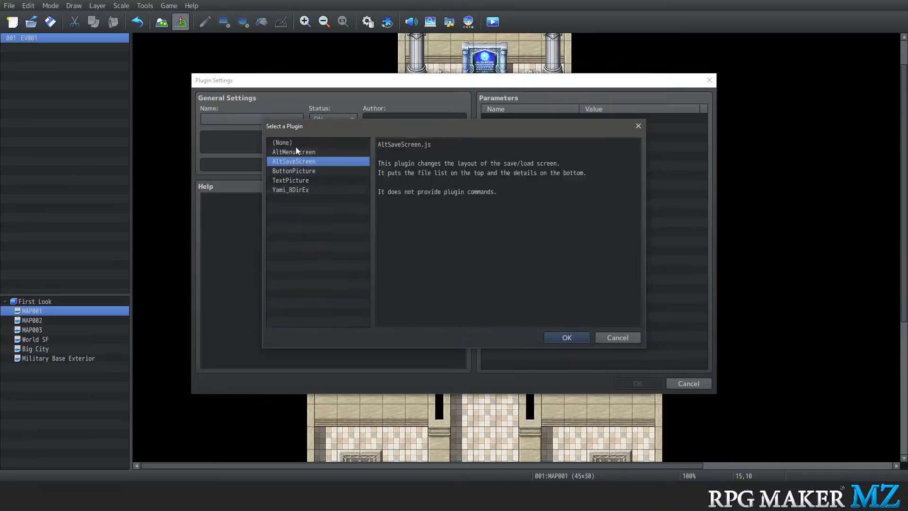
left_click(296, 144)
left_click(294, 150)
left_click(300, 162)
left_click(300, 152)
left_click(302, 178)
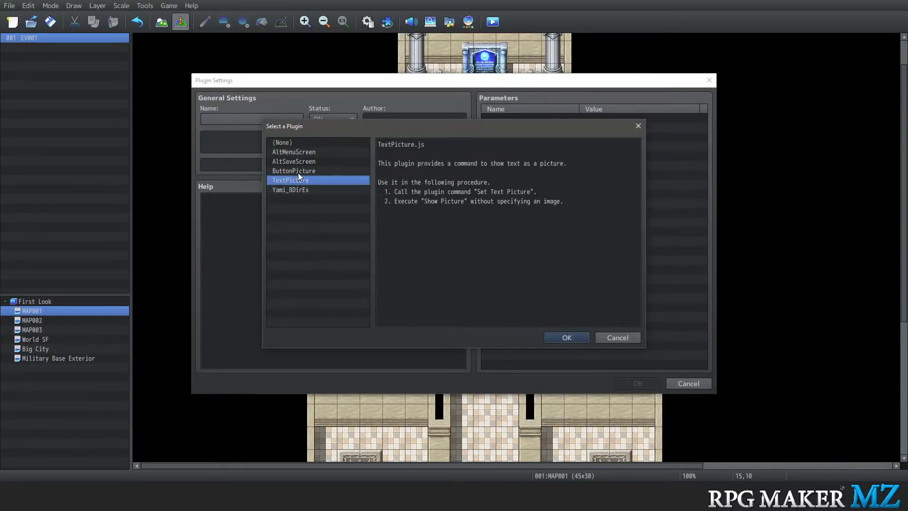
Add the ButtonPicture plugin with status ON and save the plugin list
left_click(297, 172)
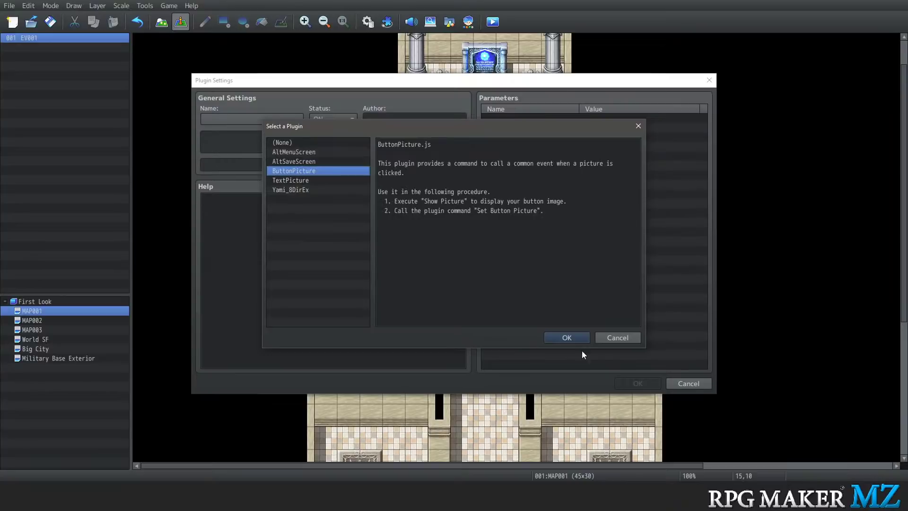
left_click(578, 338)
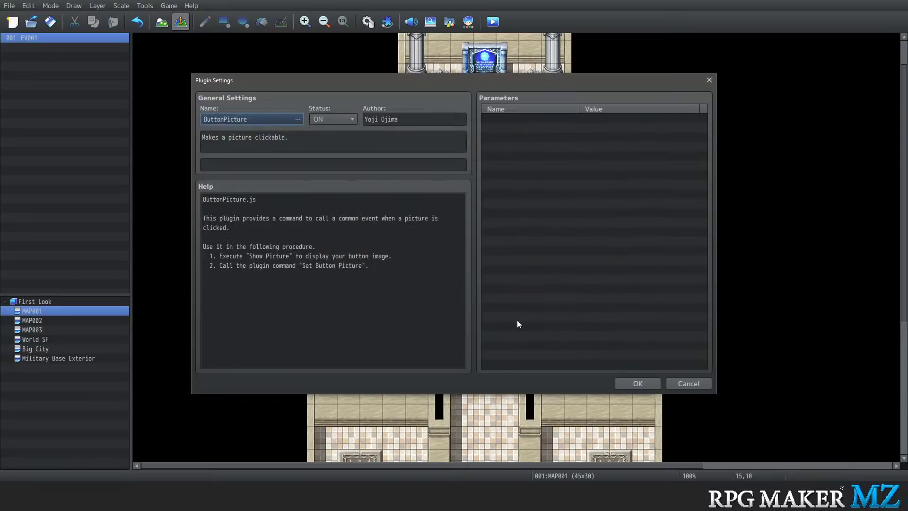
left_click(636, 384)
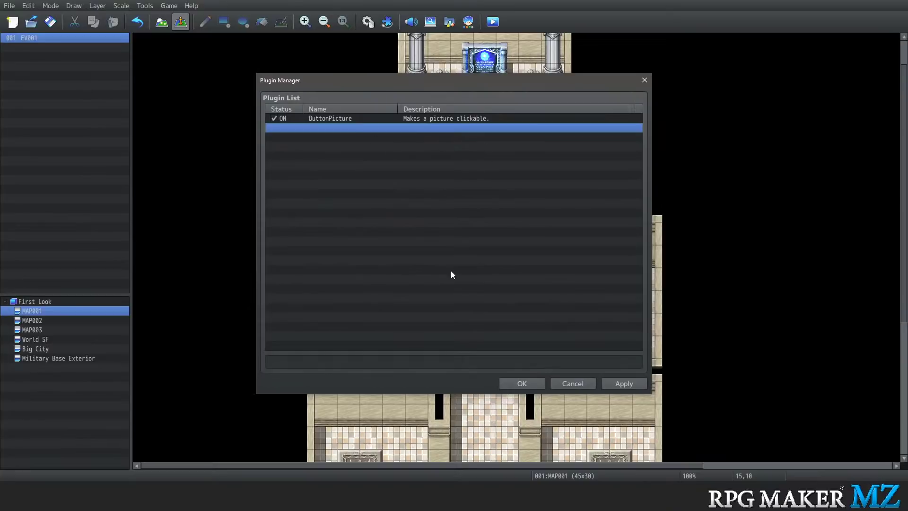
left_click(520, 383)
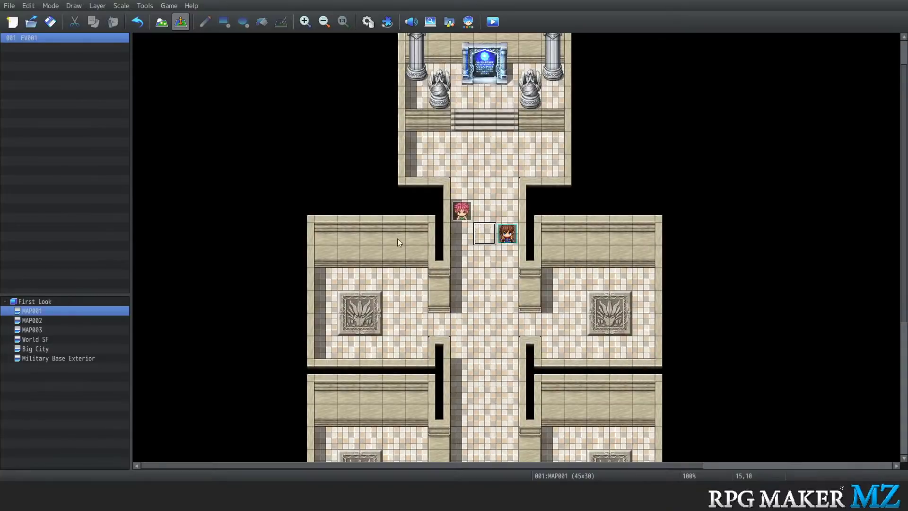
left_click(144, 5)
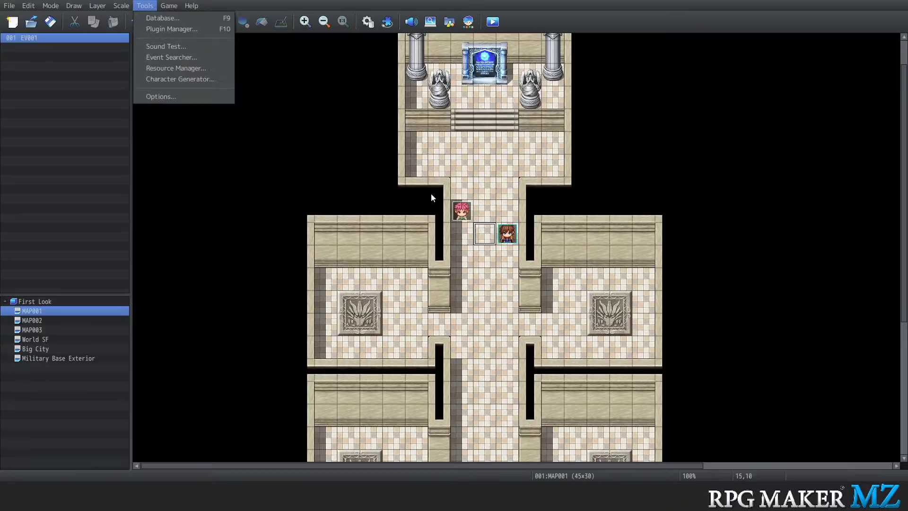
left_click(439, 210)
Create a new event on the MAP001 corridor tile 15,8 and start adding a Plugin Command to its contents
right_click(479, 197)
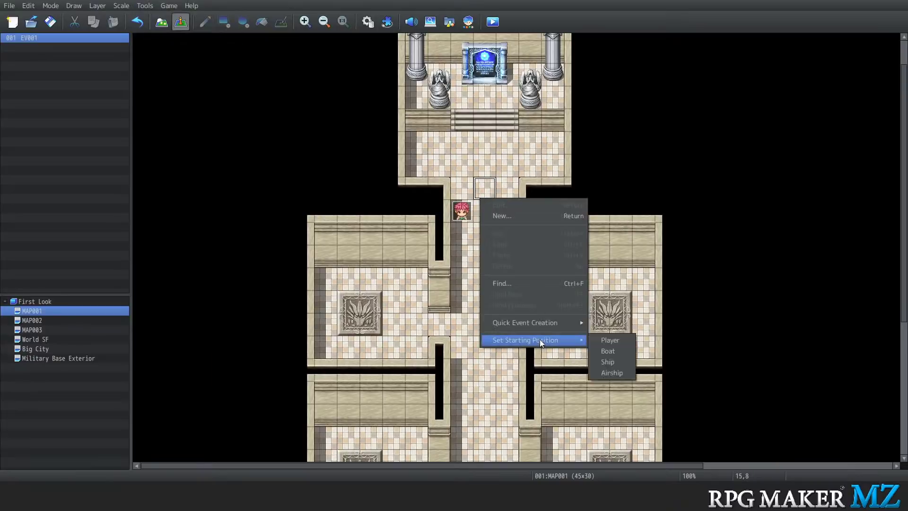
left_click(514, 218)
double_click(419, 142)
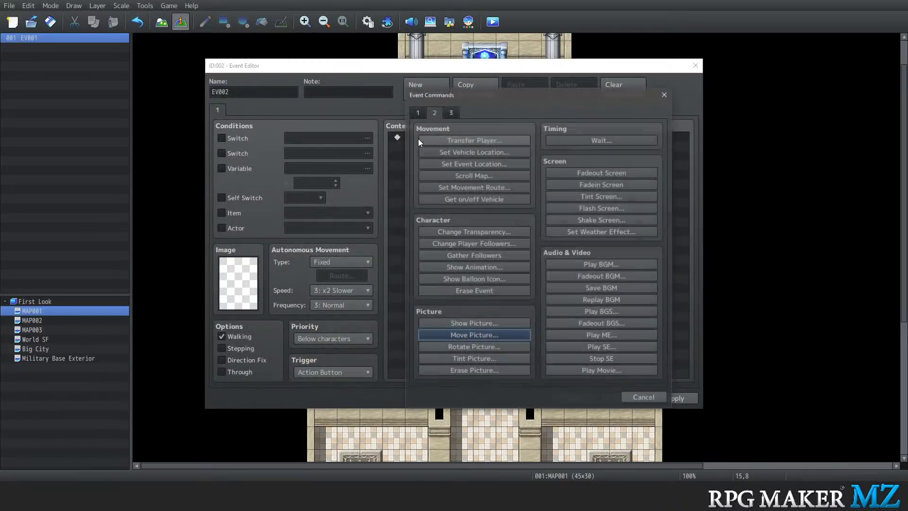
left_click(450, 112)
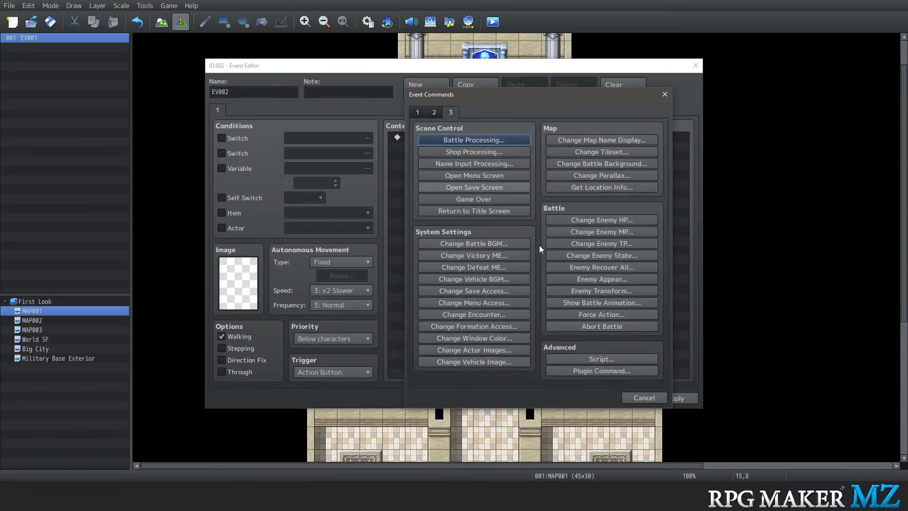
left_click(602, 372)
Choose the ButtonPicture plugin and its Set Button Picture command for the plugin command
double_click(473, 169)
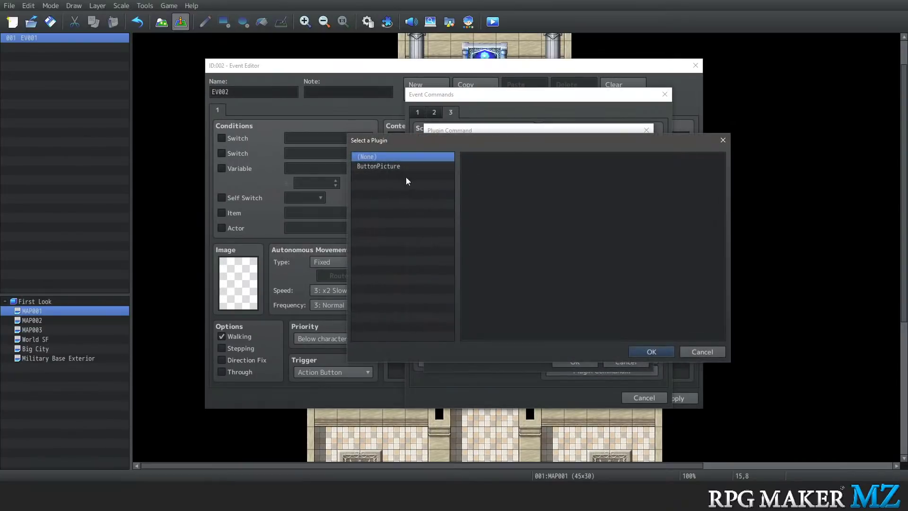
left_click(393, 167)
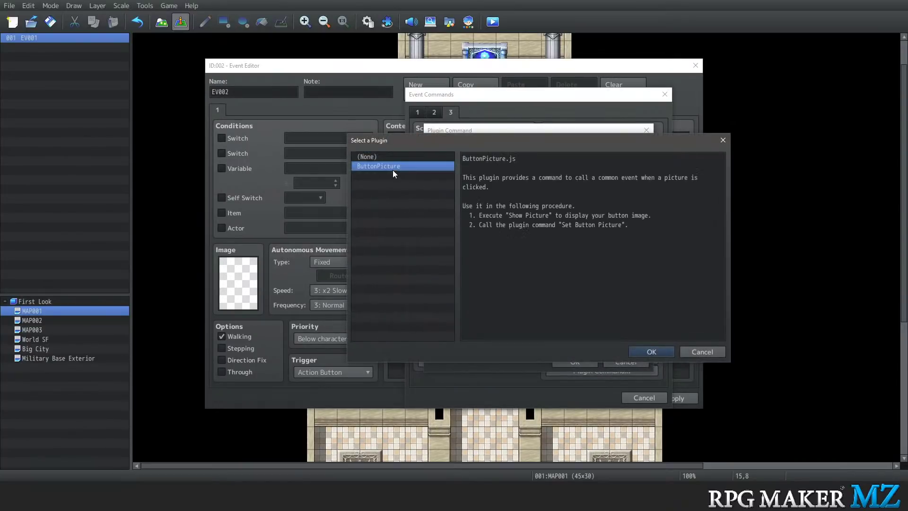
left_click(650, 350)
left_click(583, 169)
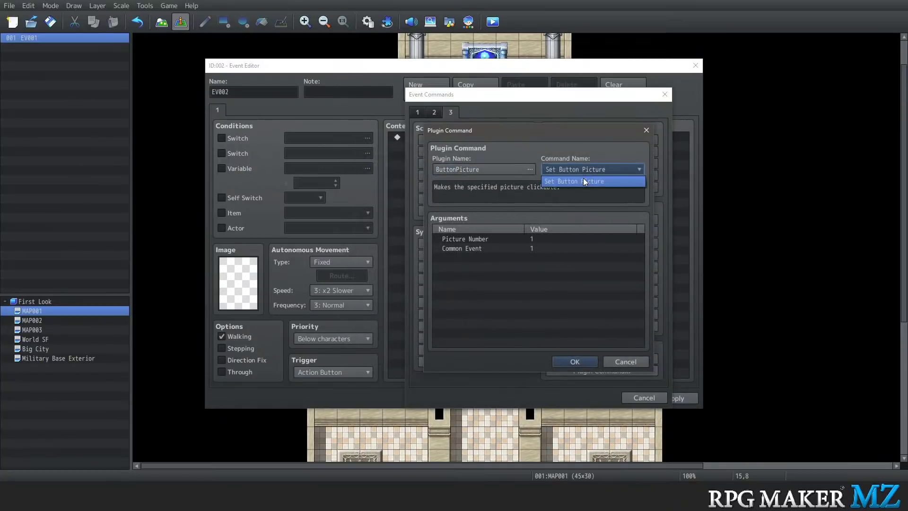
left_click(583, 178)
Inspect the Common Event argument and its list of selectable common events without changing it
left_click(475, 239)
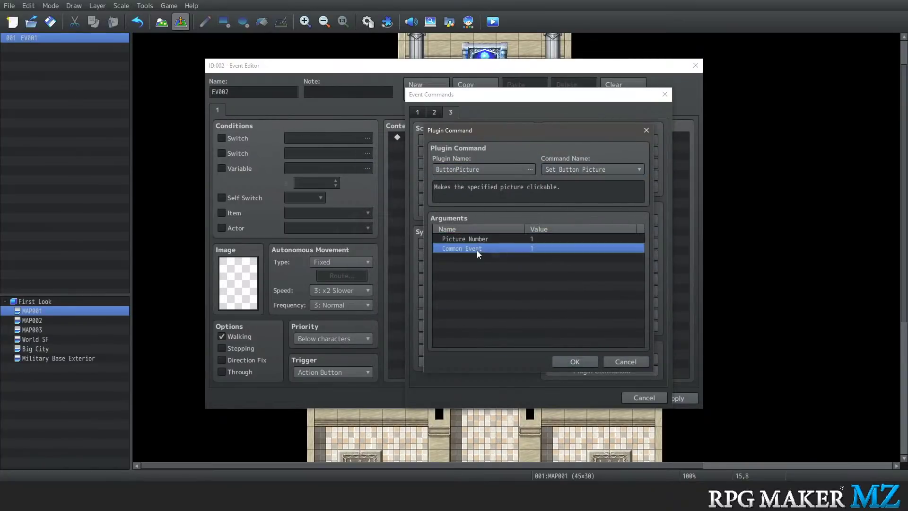
double_click(481, 250)
left_click(483, 243)
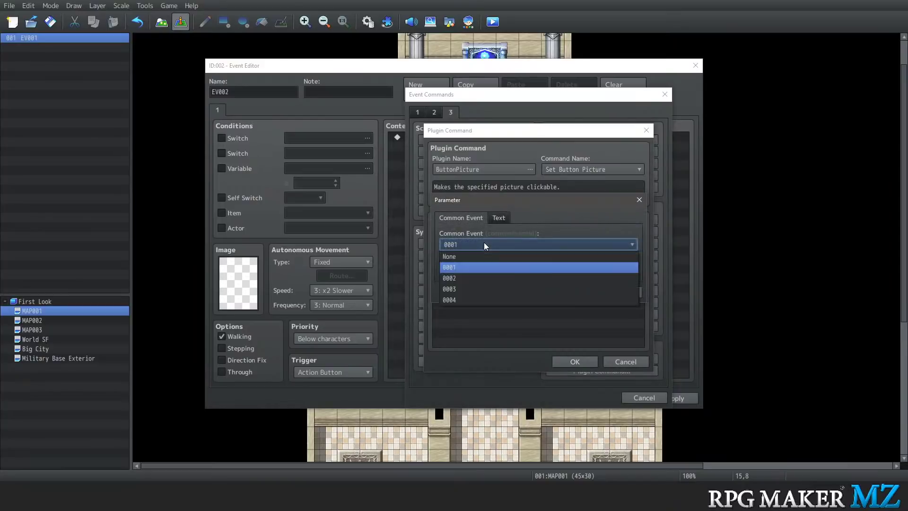
left_click(527, 230)
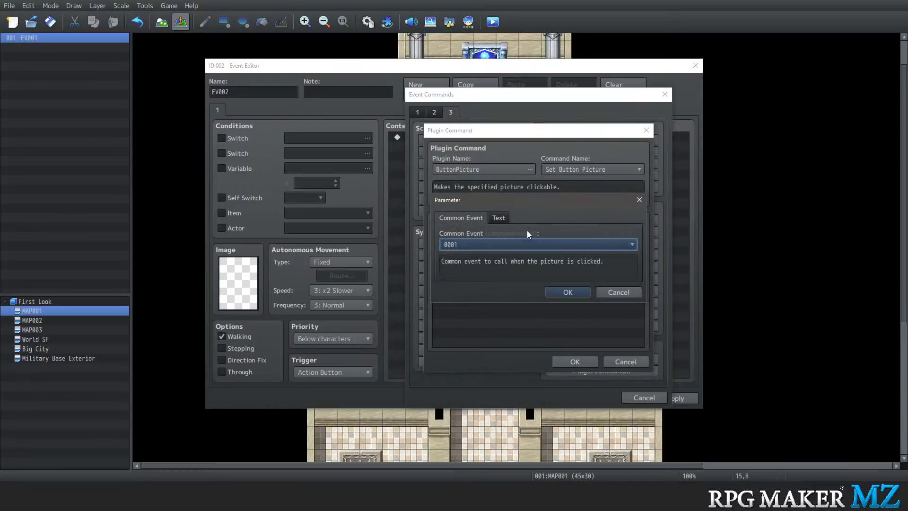
left_click(614, 291)
Confirm Common Event 1 and Picture Number 1 as arguments, insert the plugin command and save the event
double_click(490, 248)
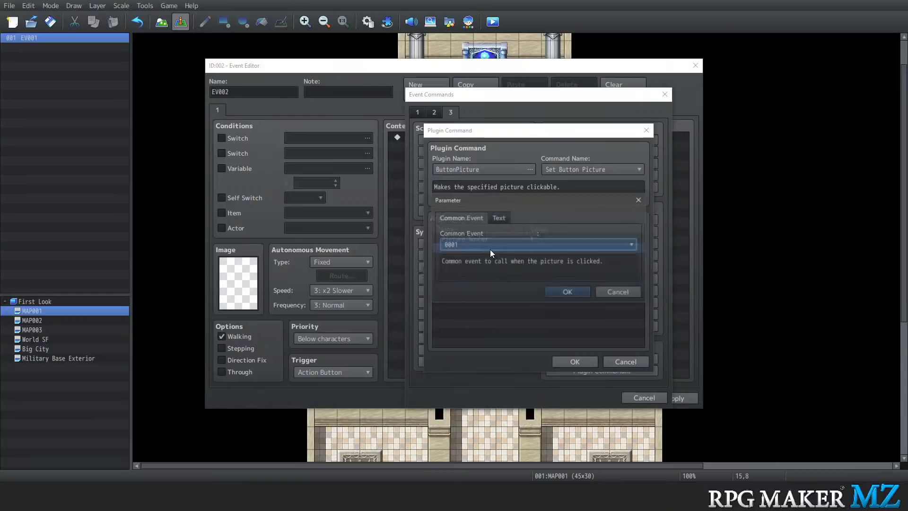
left_click(572, 290)
left_click(488, 240)
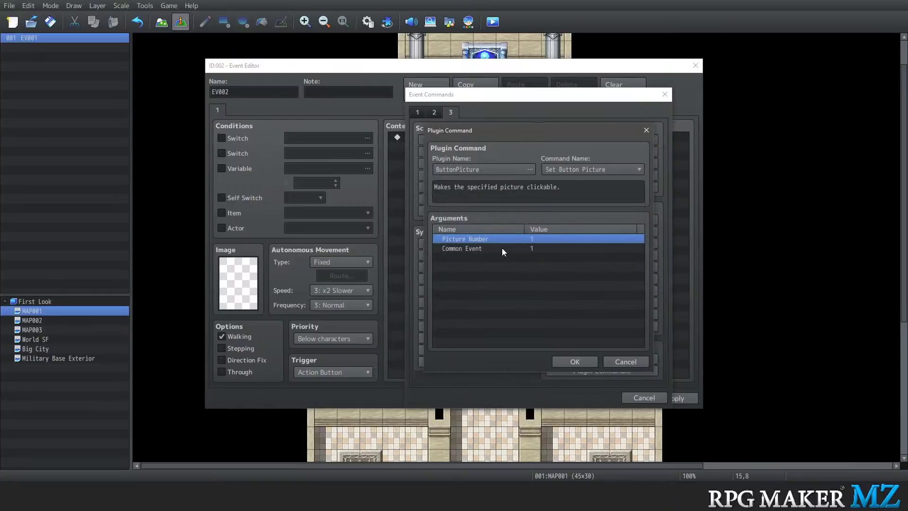
double_click(529, 241)
left_click(563, 292)
left_click(590, 361)
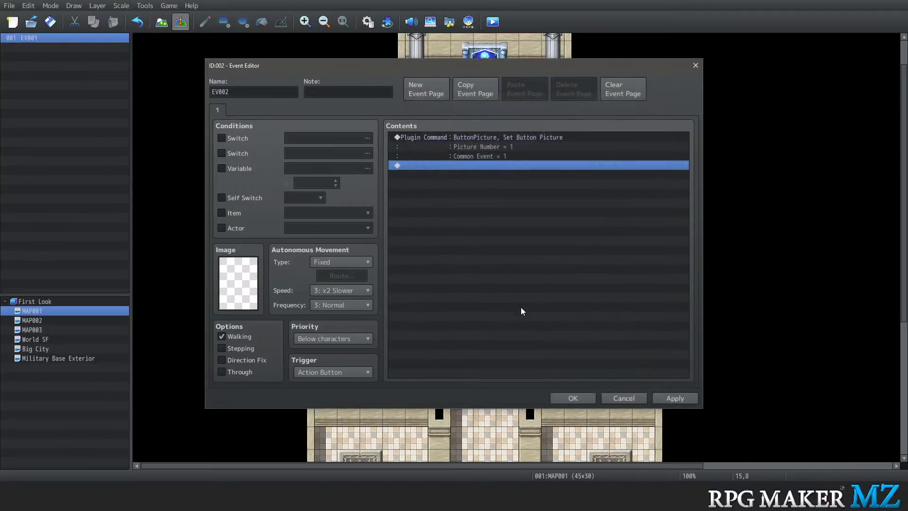
left_click(573, 396)
Add a Show Text command reading "Yay" to common event 0001 in the database and save it
left_click(144, 6)
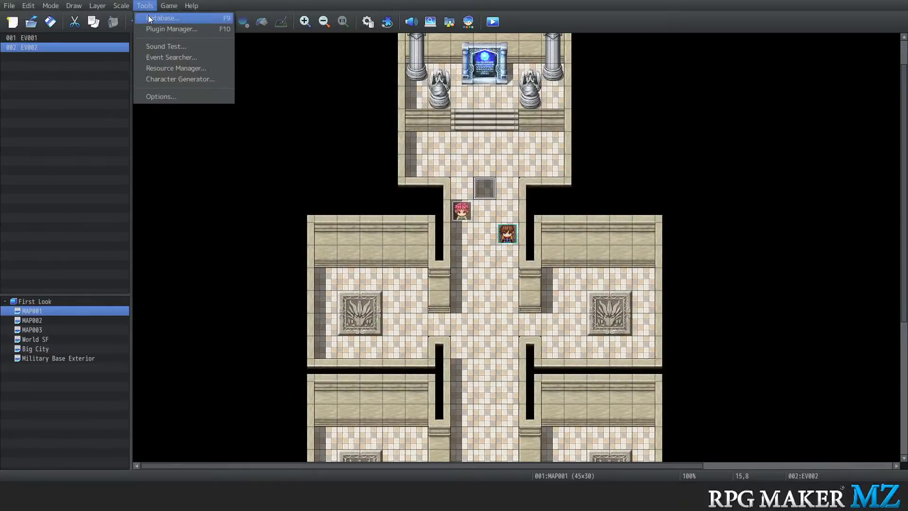
left_click(148, 15)
left_click(215, 255)
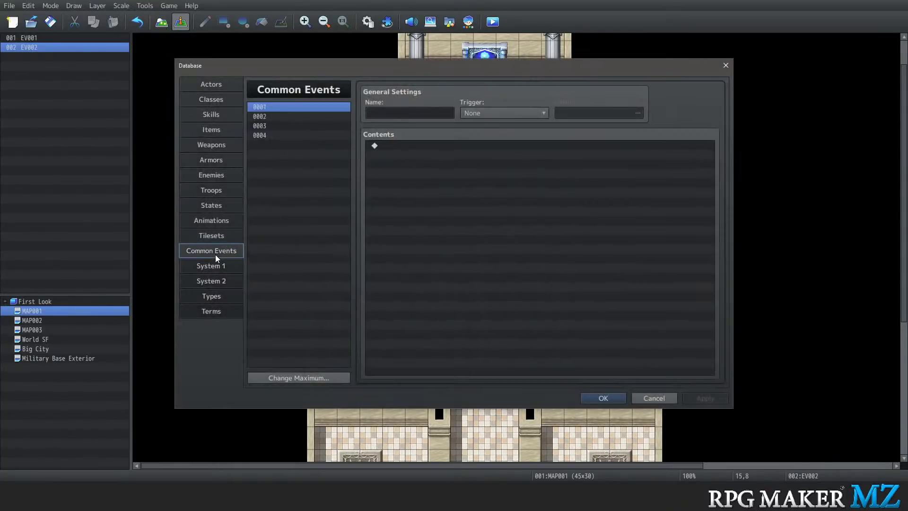
double_click(436, 145)
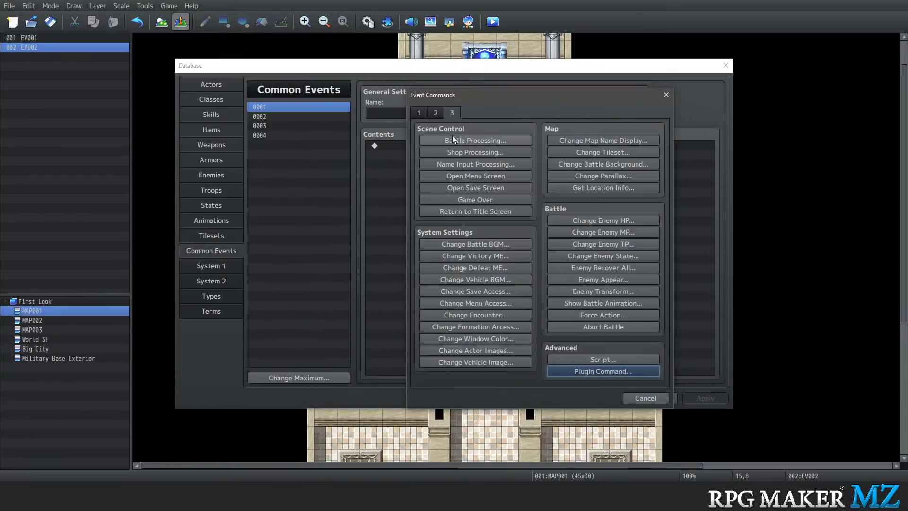
left_click(420, 113)
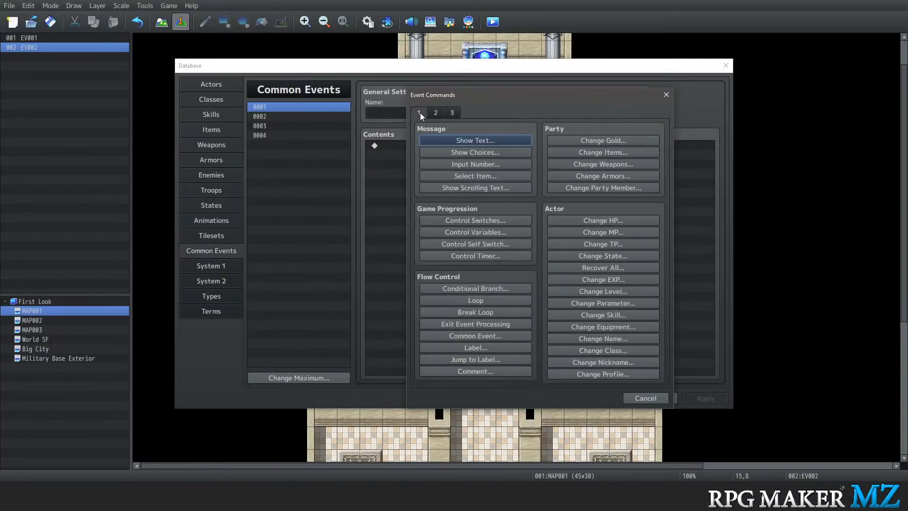
left_click(457, 140)
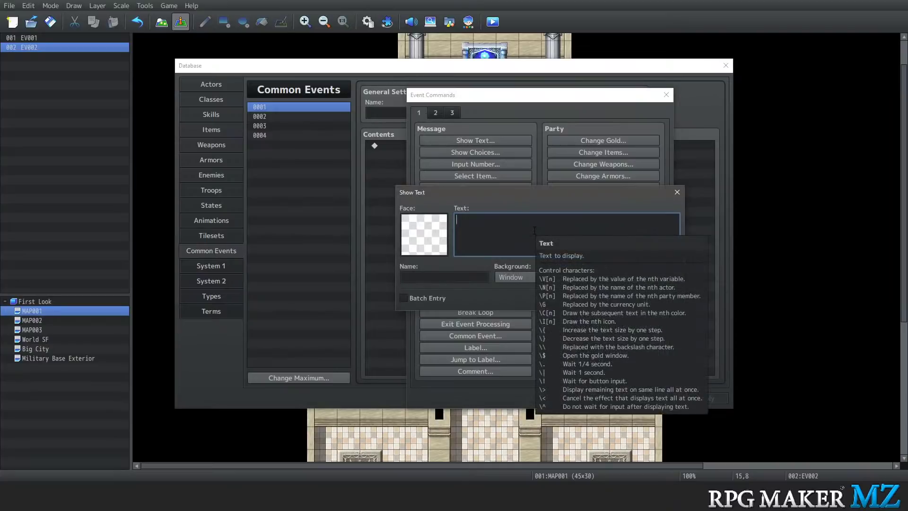
type("Yay")
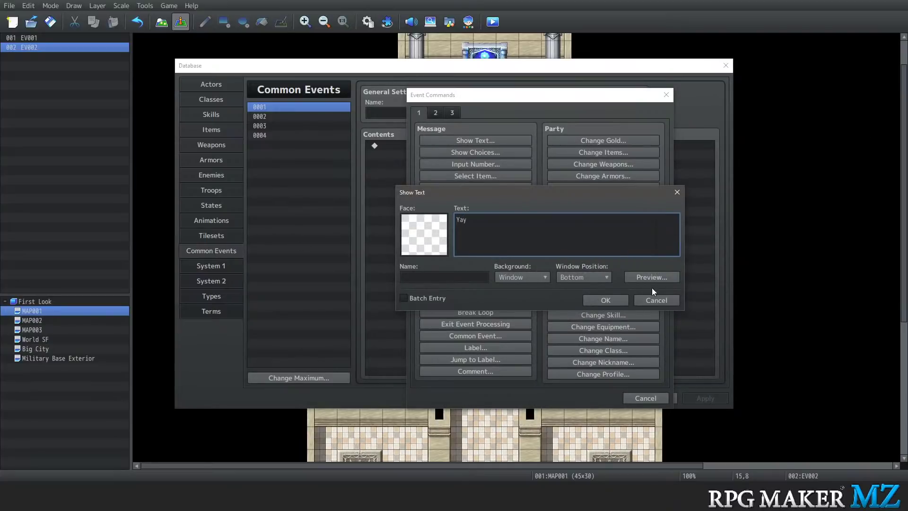
left_click(621, 298)
left_click(615, 398)
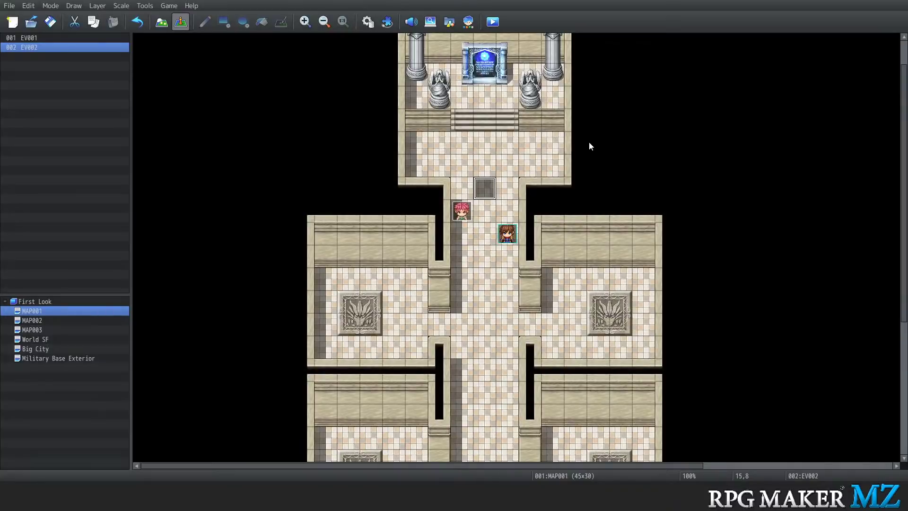
Playtest the project by starting a new game to try the clickable picture, and close the game window
left_click(169, 6)
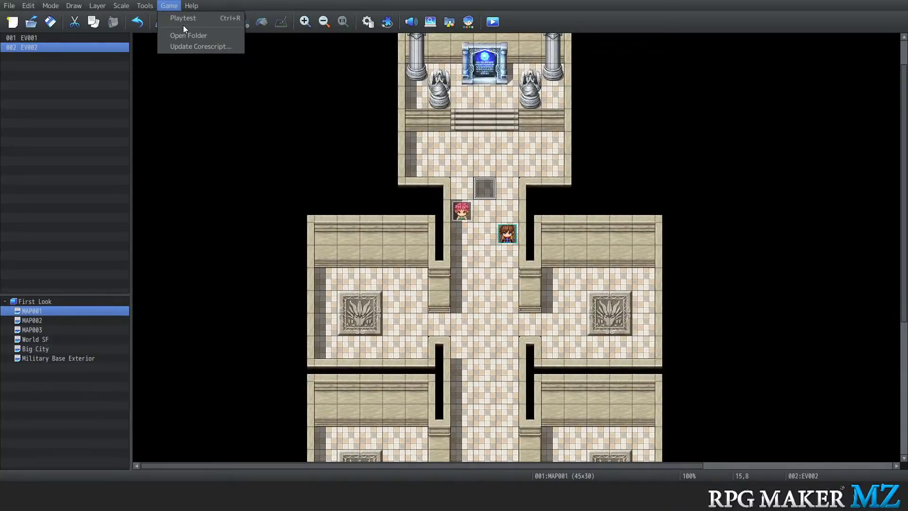
left_click(183, 26)
left_click(454, 252)
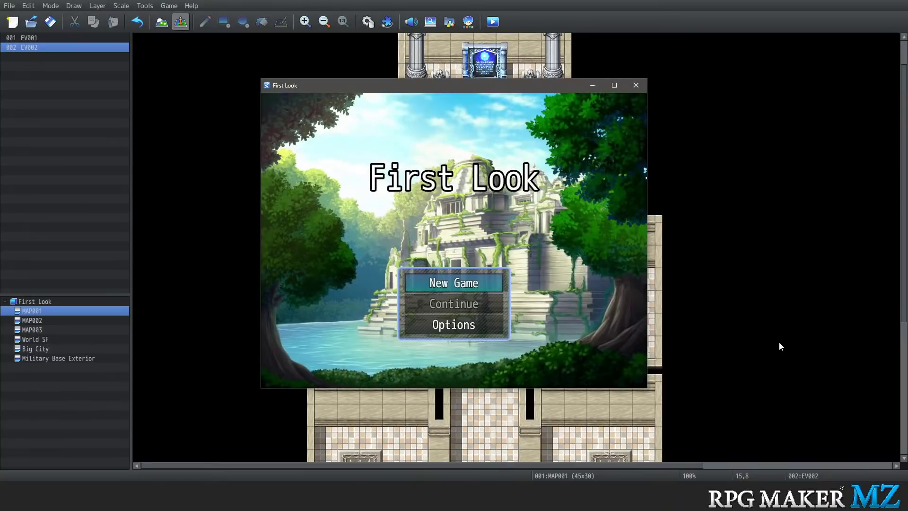
key("Return")
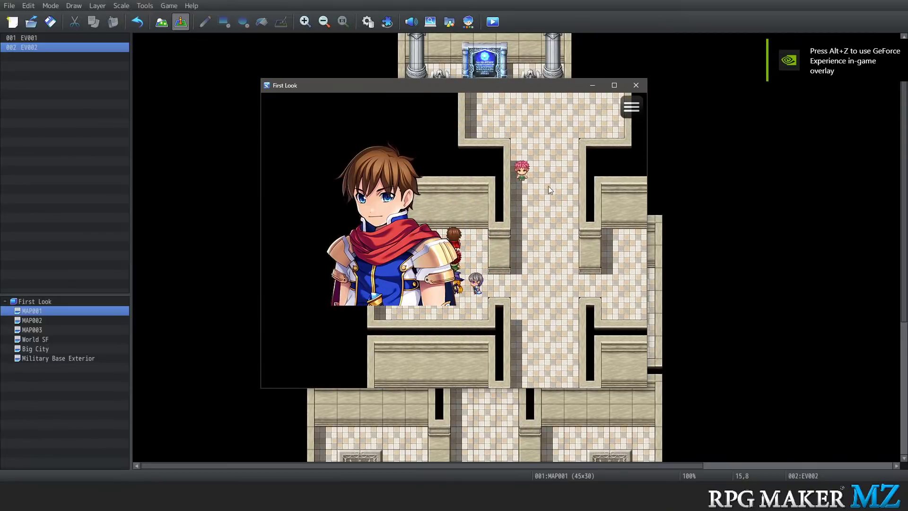
left_click(636, 85)
Review the contents and trigger setting of common event 0001 in the database and close it
left_click(145, 6)
left_click(149, 18)
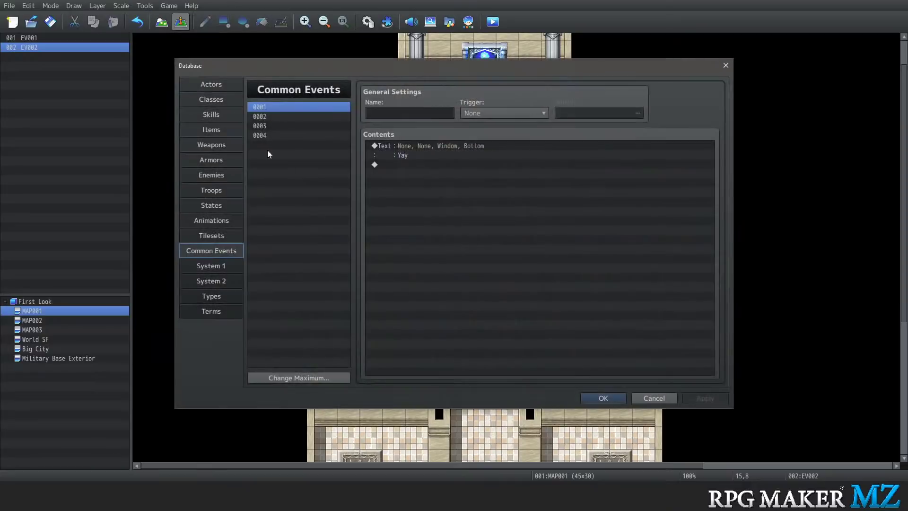
left_click(407, 150)
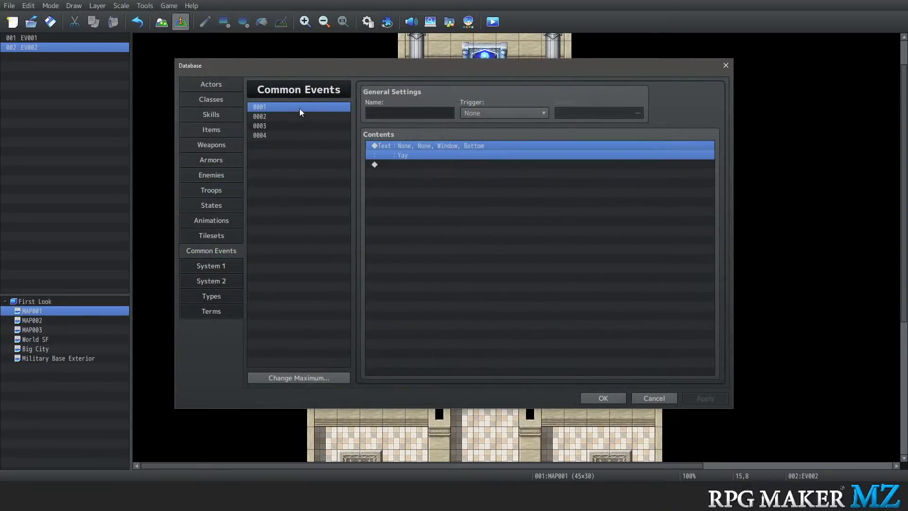
left_click(503, 112)
left_click(474, 112)
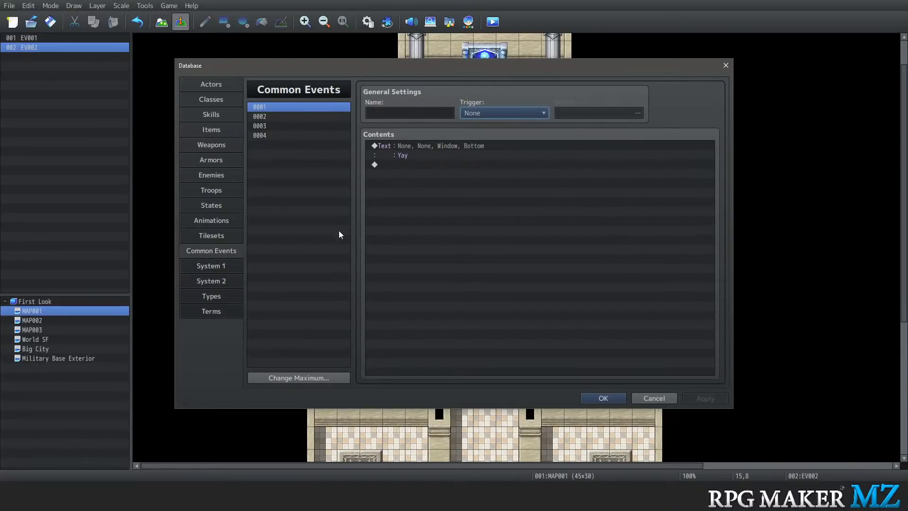
left_click(201, 266)
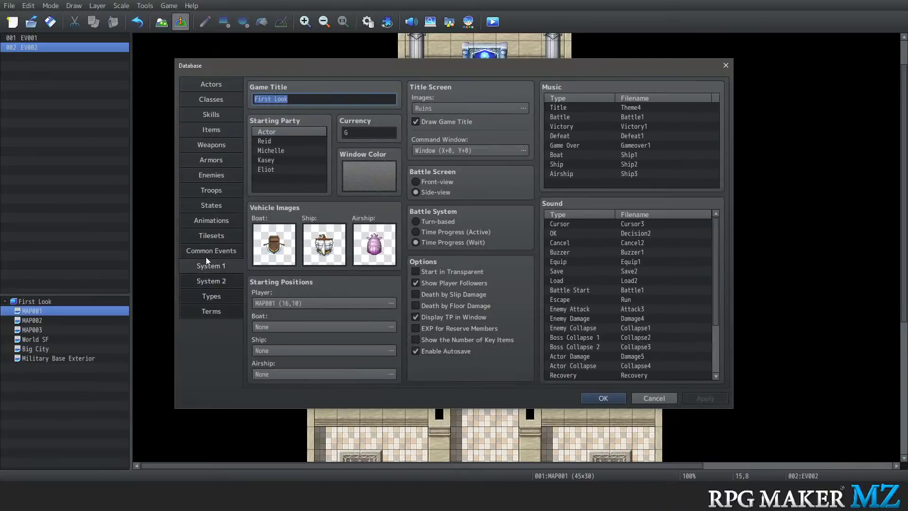
left_click(206, 254)
left_click(603, 398)
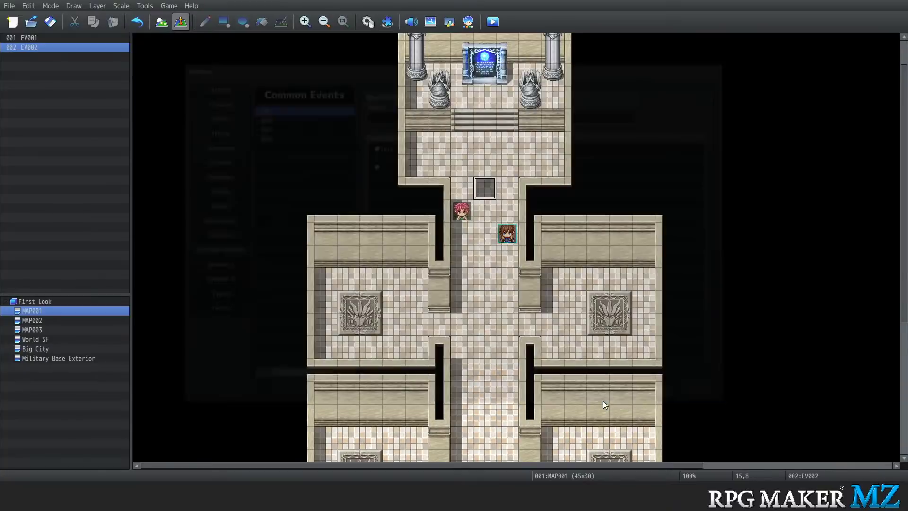
Review the Show Picture and Move Picture commands in event EV001 and close its editor
right_click(466, 212)
left_click(489, 218)
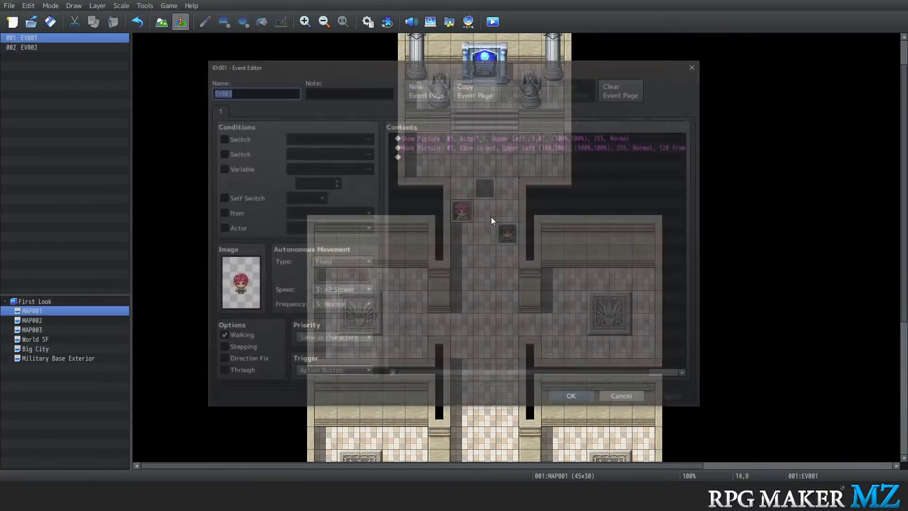
left_click(473, 135)
left_click(463, 149)
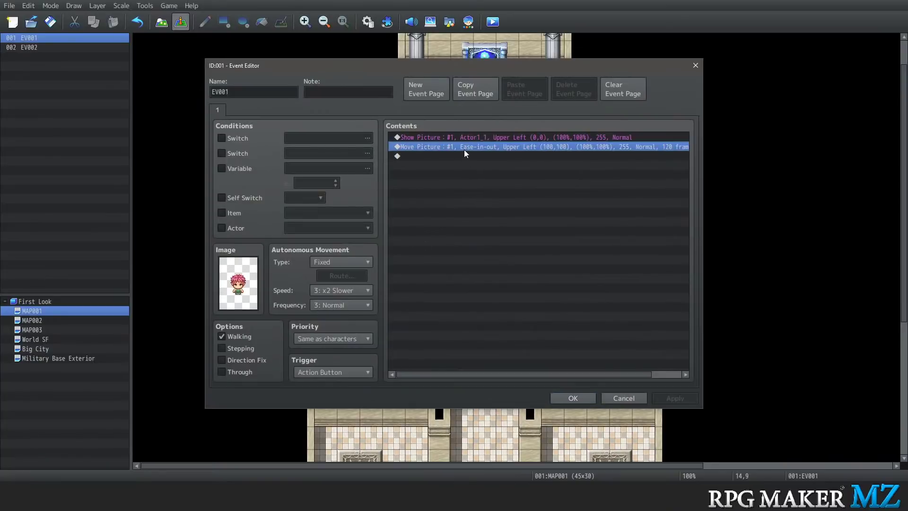
left_click(580, 399)
Reread the ButtonPicture plugin's settings and usage help in the Plugin Manager, and close it
left_click(149, 5)
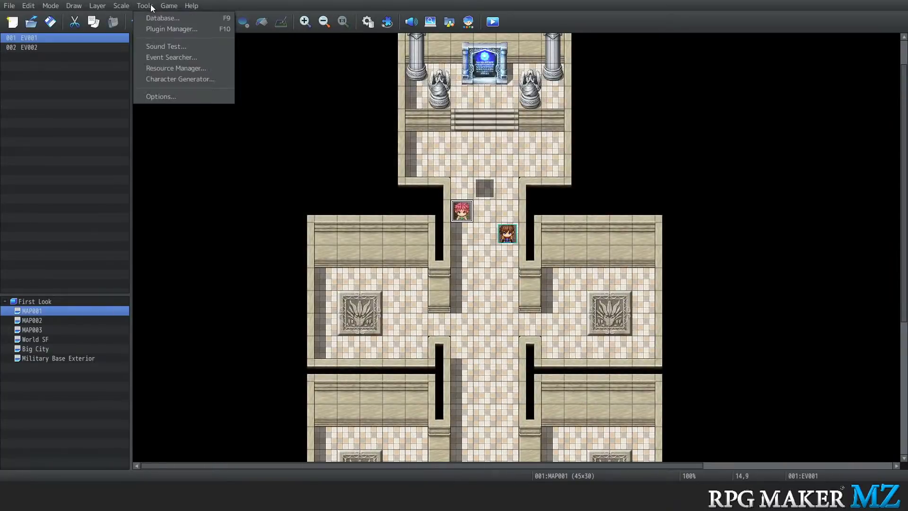
left_click(170, 30)
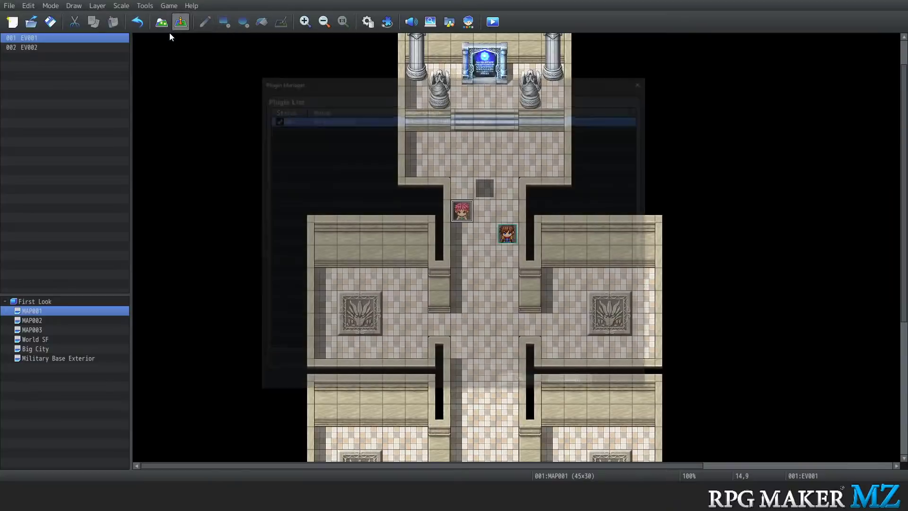
right_click(340, 121)
left_click(372, 131)
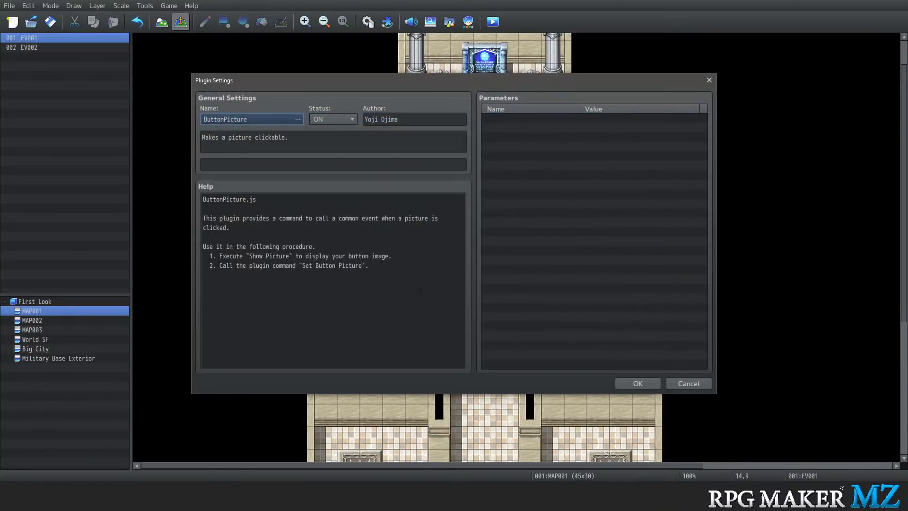
left_click(623, 380)
left_click(518, 383)
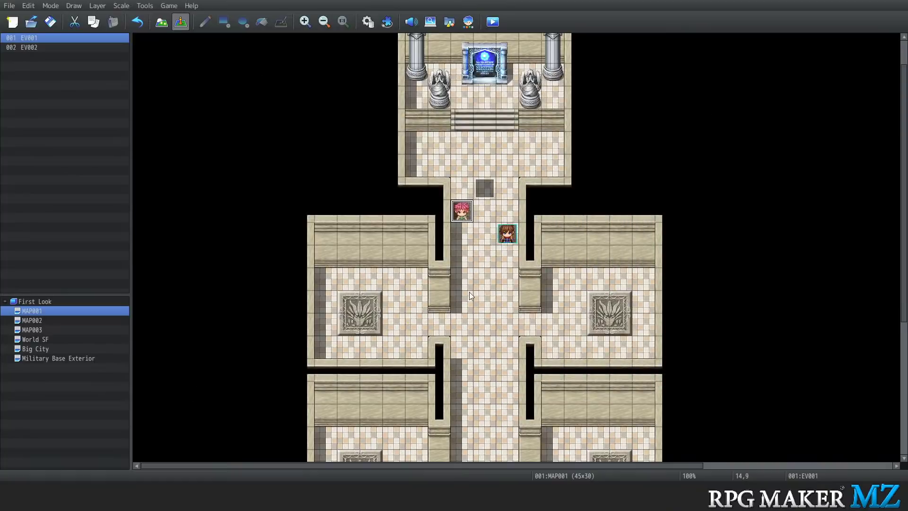
Set event EV002's trigger to Parallel, keeping its priority below characters, and apply the event
left_click(482, 190)
right_click(483, 189)
left_click(494, 196)
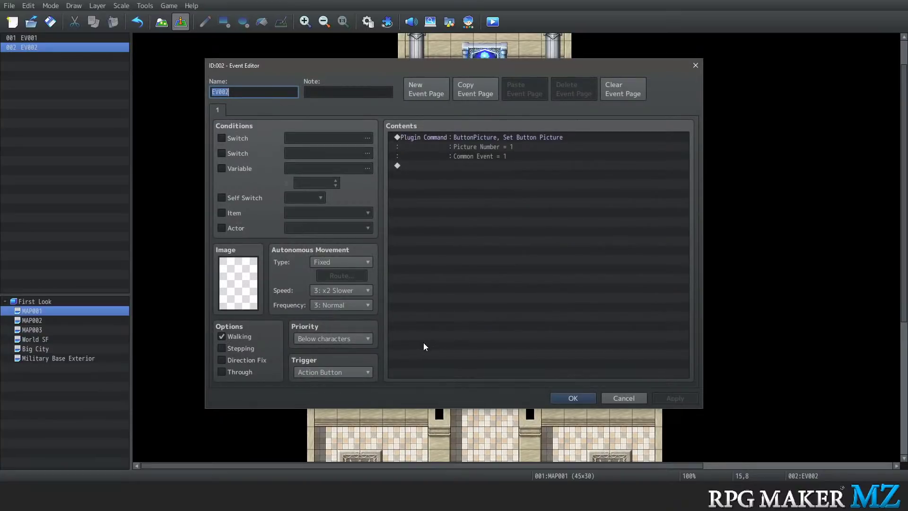
left_click(345, 338)
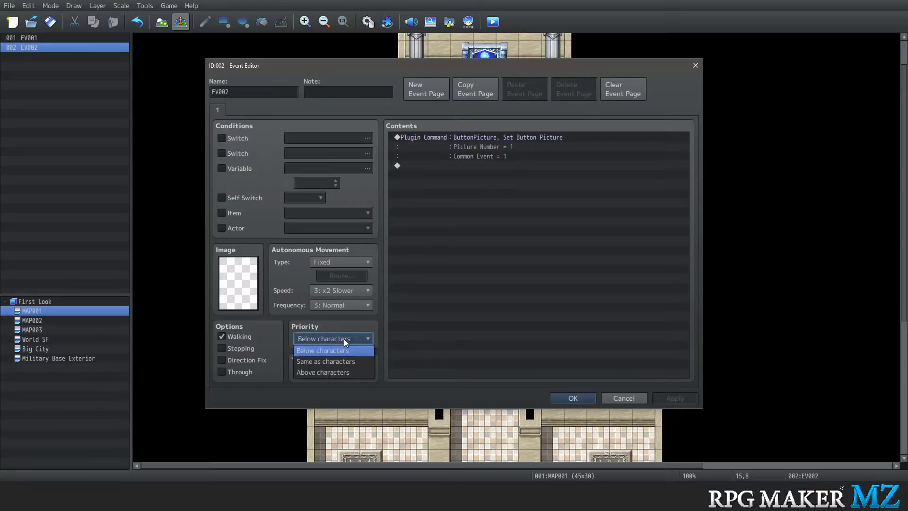
left_click(344, 339)
left_click(331, 376)
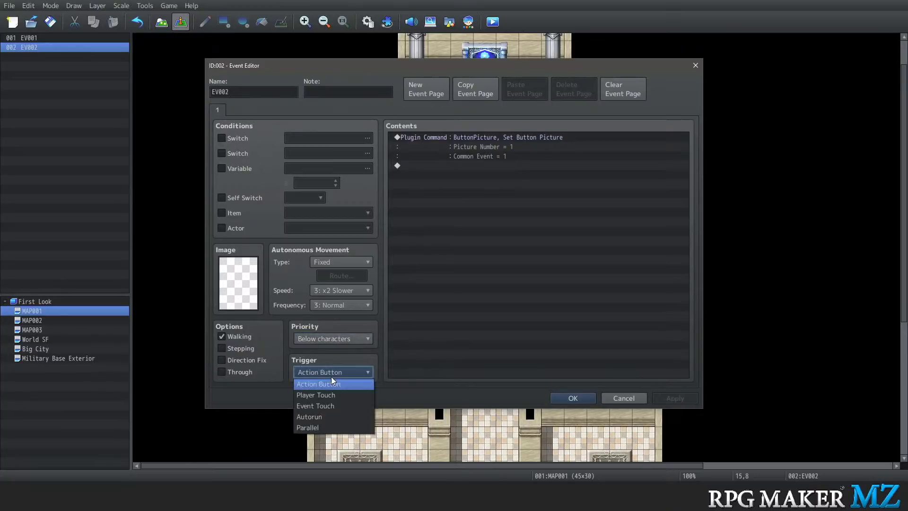
left_click(339, 426)
left_click(574, 398)
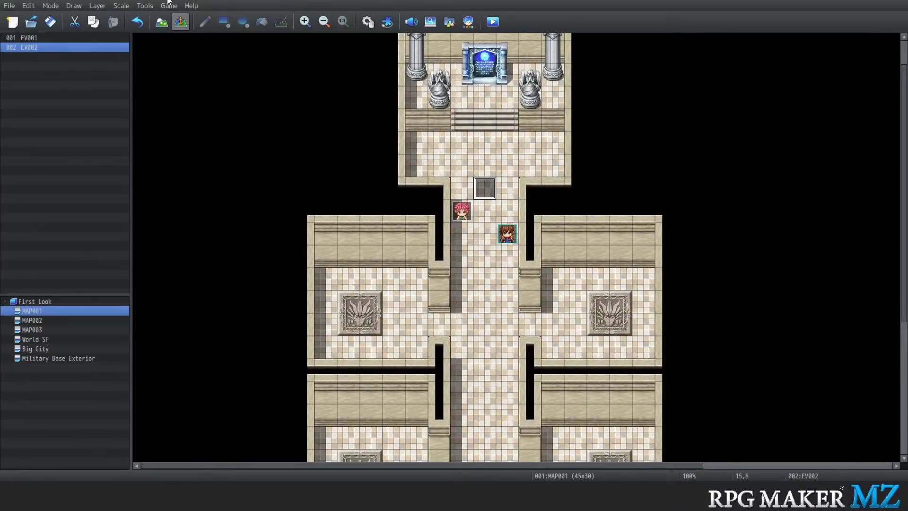
Launch a playtest of the project and start a new game
left_click(168, 5)
left_click(183, 17)
left_click(440, 257)
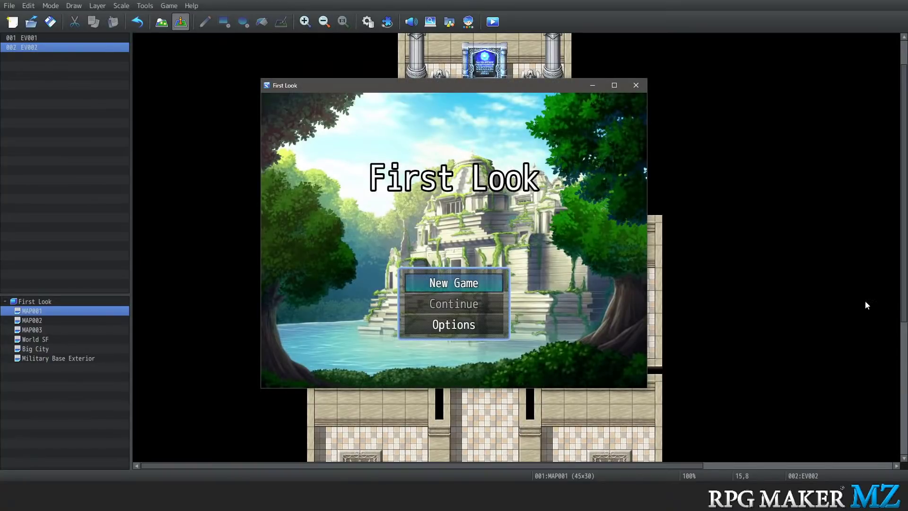
key("Return")
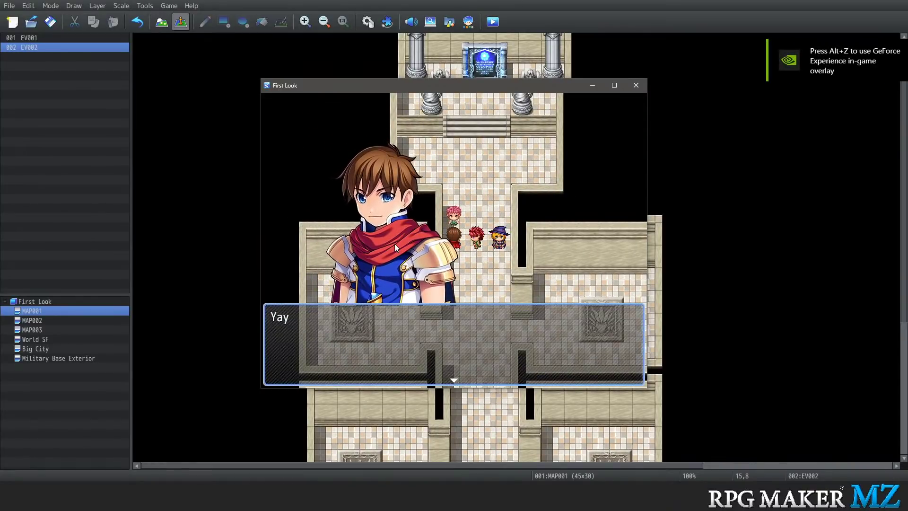
Repeatedly trigger and dismiss the message attached to the clickable character picture in the playtest
key("Return")
key("Return")
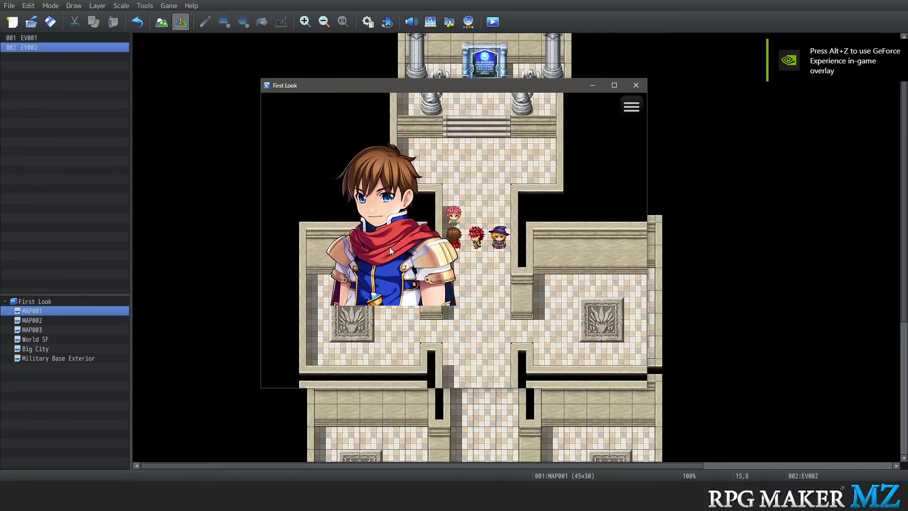
key("Return")
key("Return")
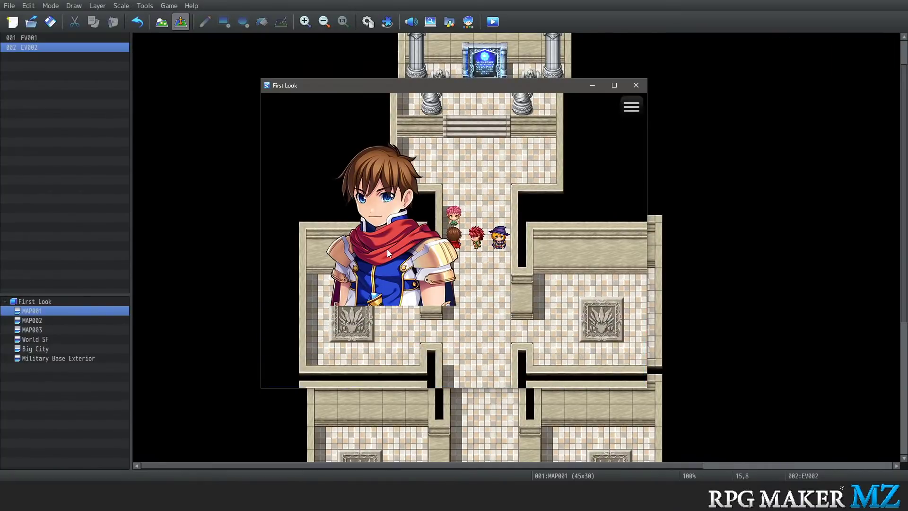
key("Return")
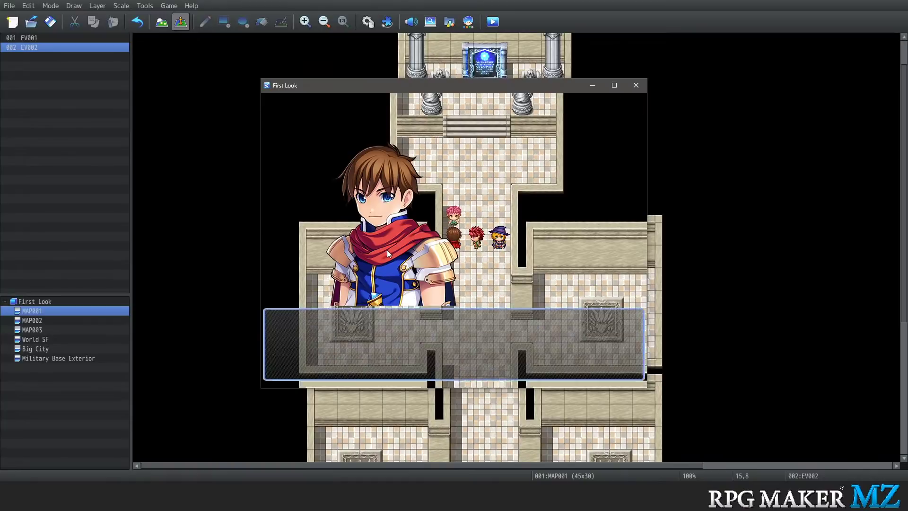
key("Return")
key("Return")
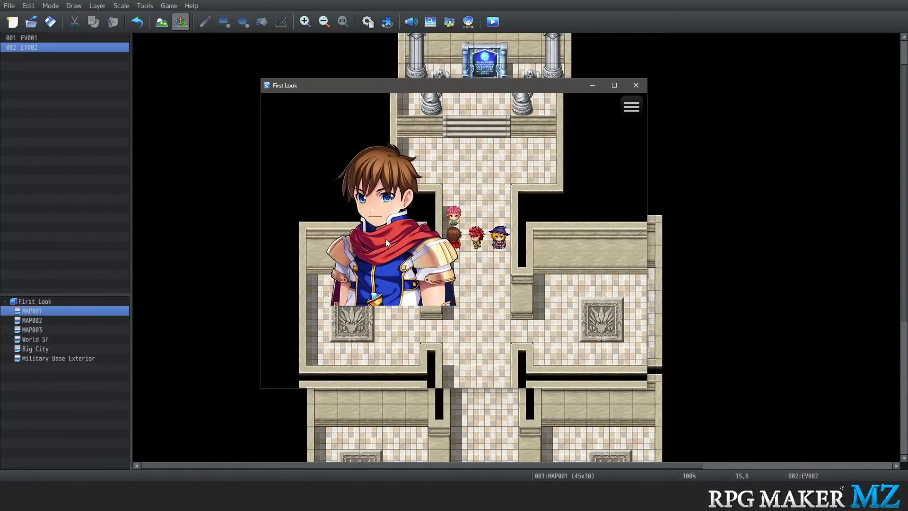
key("Return")
key("Return")
key("Return")
key("Return")
key("Return")
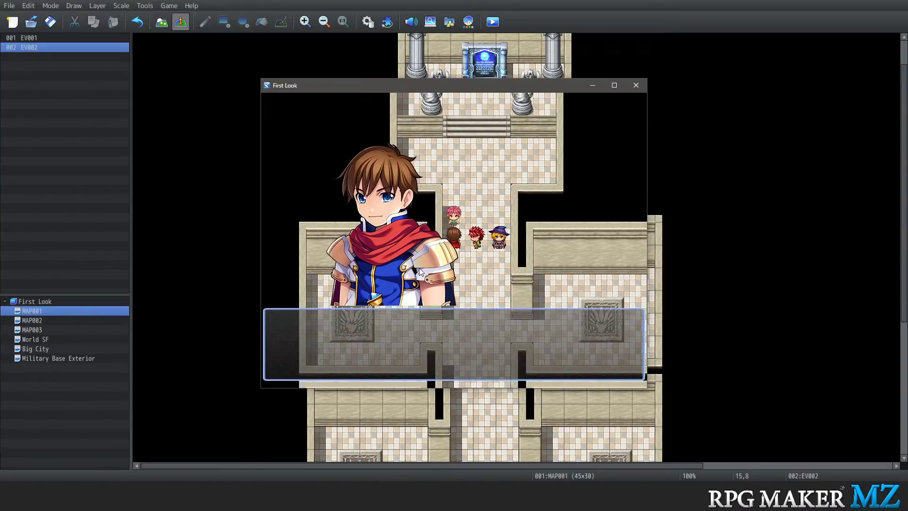
key("Return")
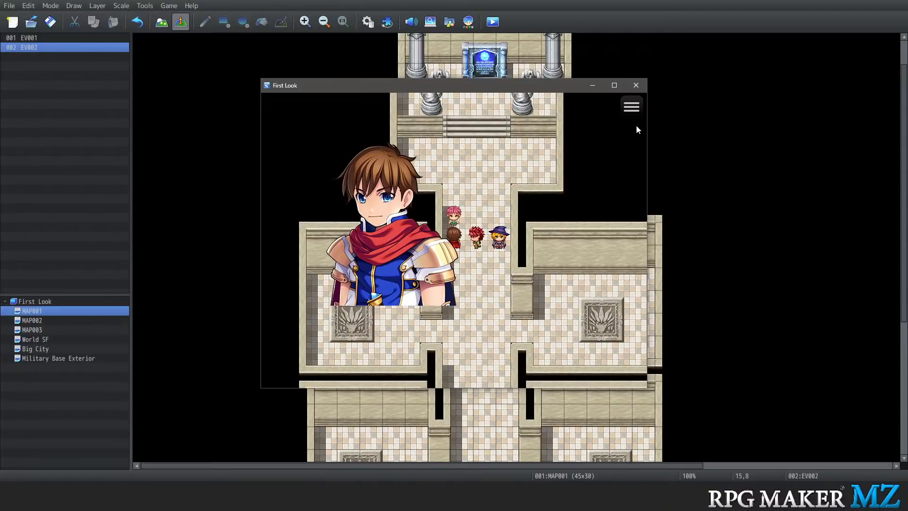
Try the in-game menu button on the map and close the game window
left_click(632, 111)
left_click(622, 113)
left_click(632, 109)
left_click(614, 108)
left_click(636, 86)
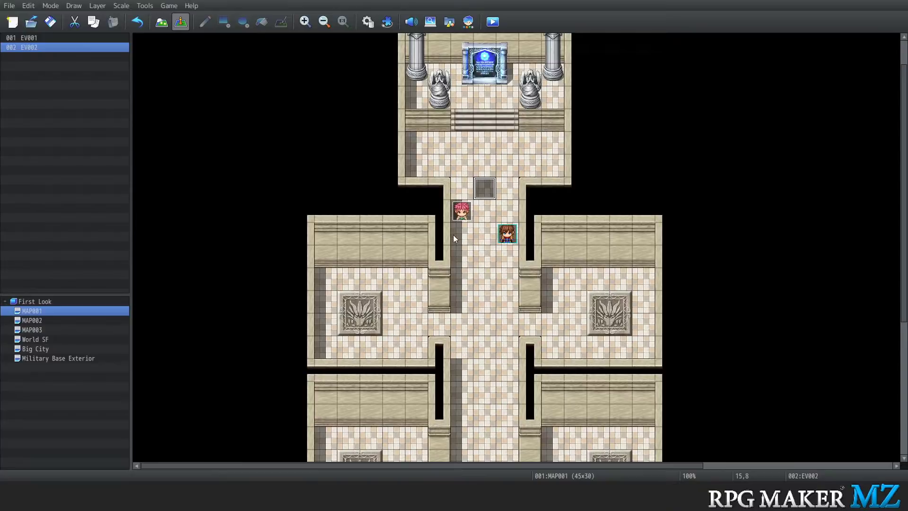
Playtest the project again with a new game and test the character picture's message
left_click(170, 7)
left_click(182, 18)
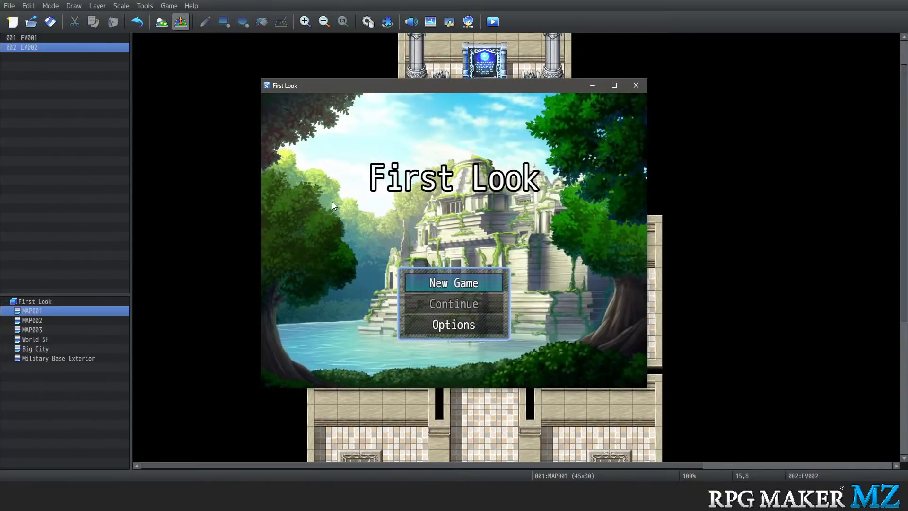
key("Return")
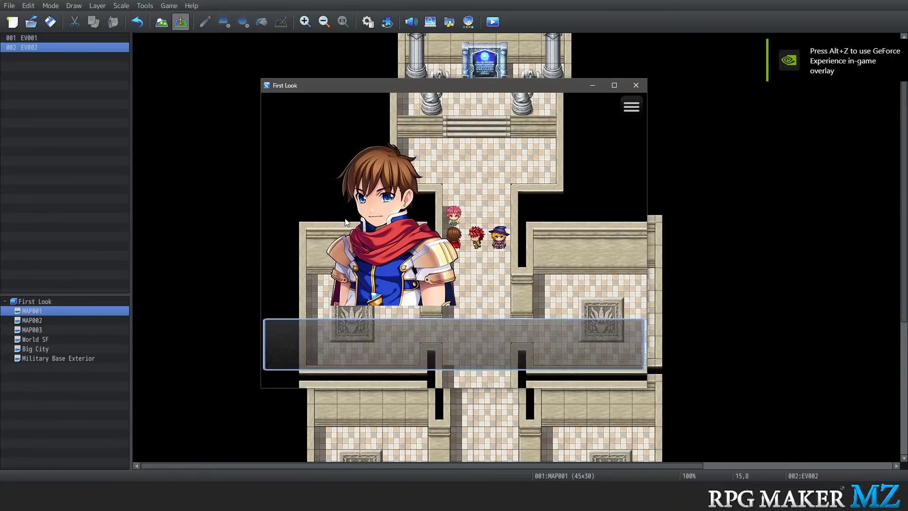
key("Return")
key("Return")
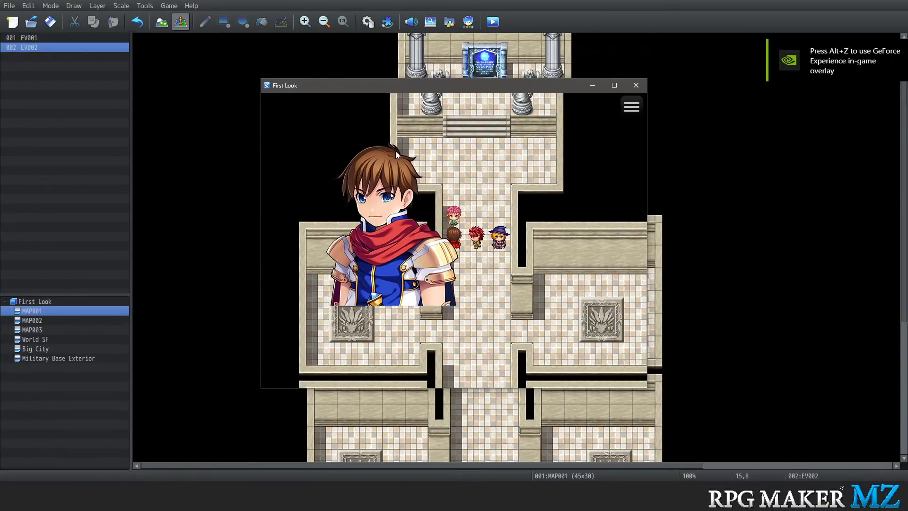
key("Return")
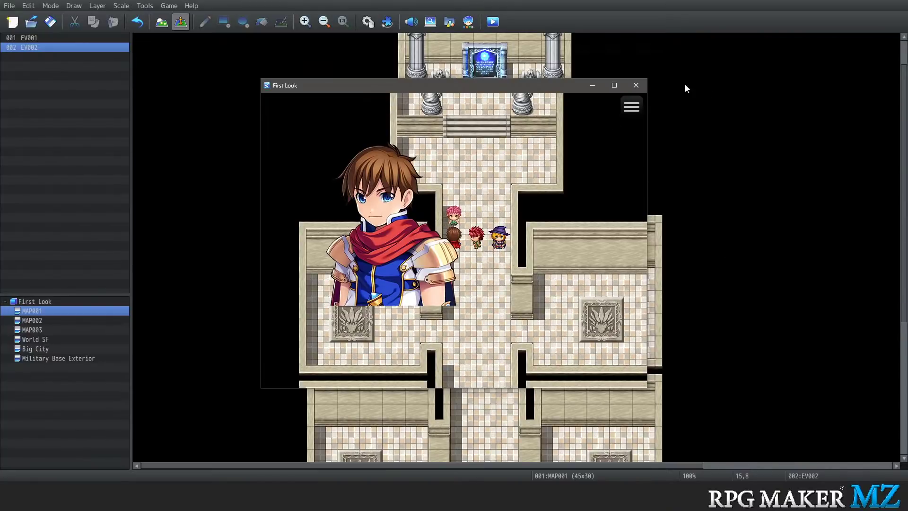
Open the in-game party menu, return to the map, and close the game window
left_click(636, 110)
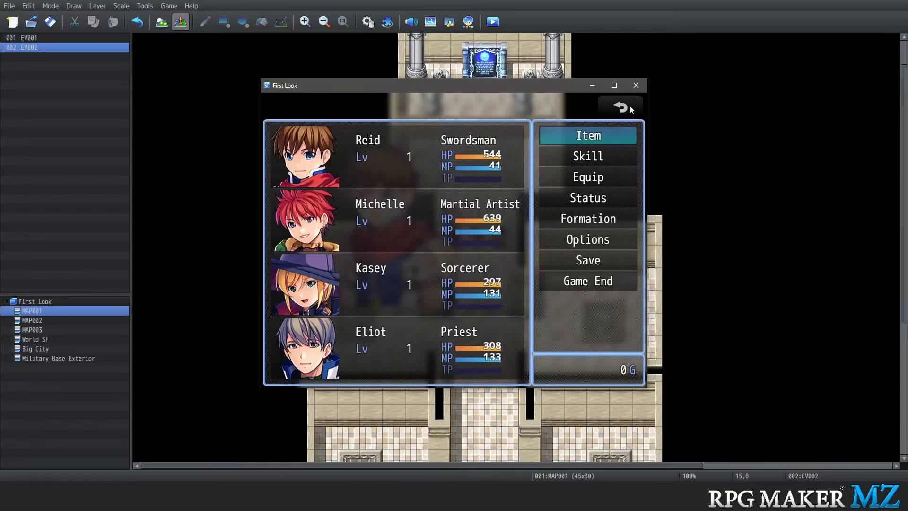
left_click(630, 107)
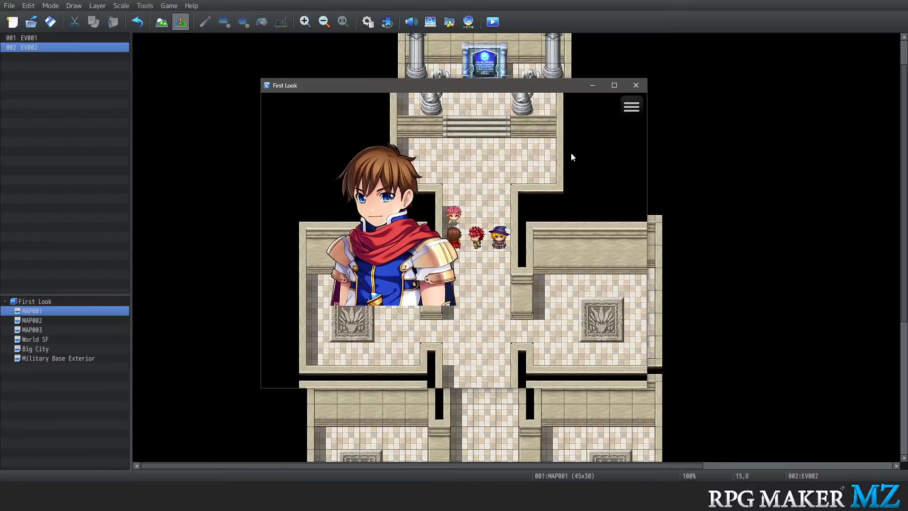
left_click(637, 86)
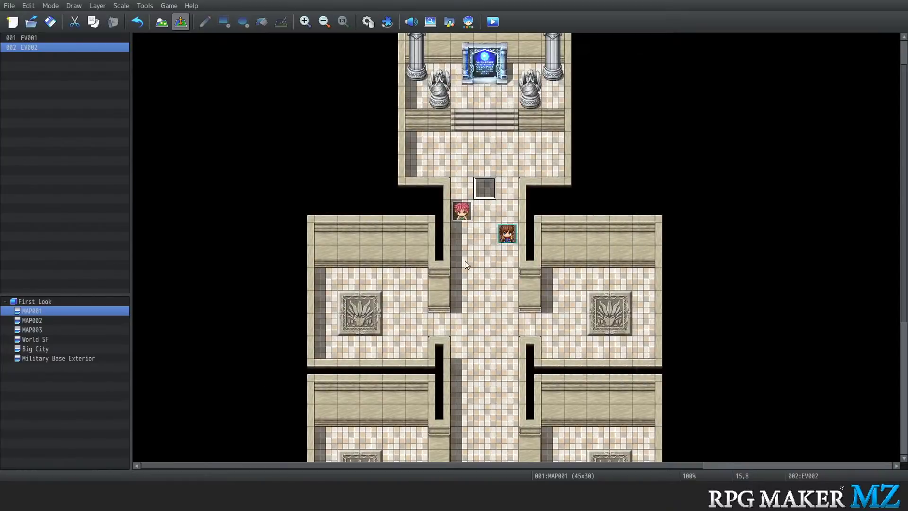
scroll(469, 277, "down", 1)
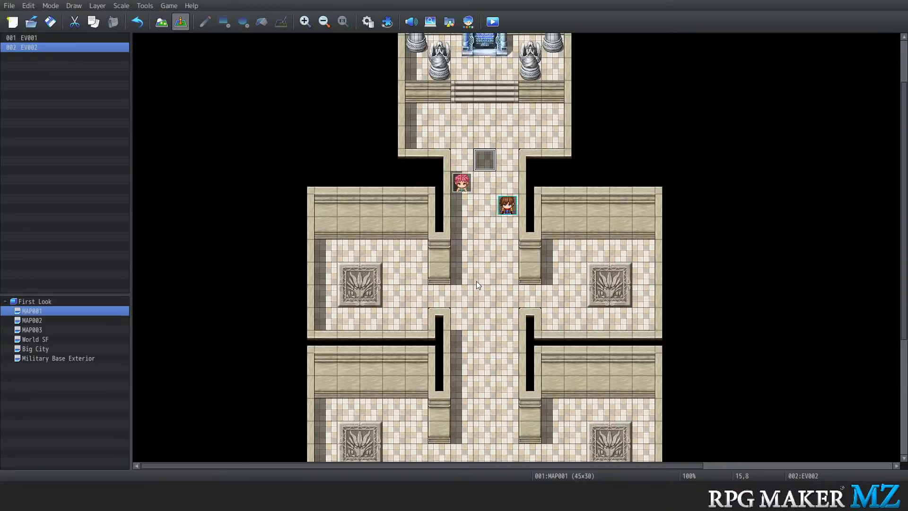
scroll(478, 284, "down", 2)
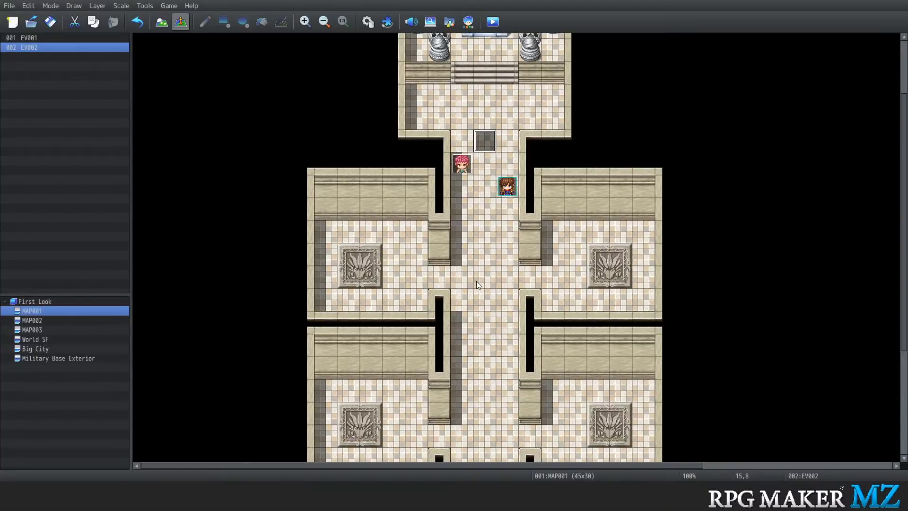
scroll(477, 284, "up", 1)
scroll(477, 284, "up", 1)
scroll(481, 285, "down", 1)
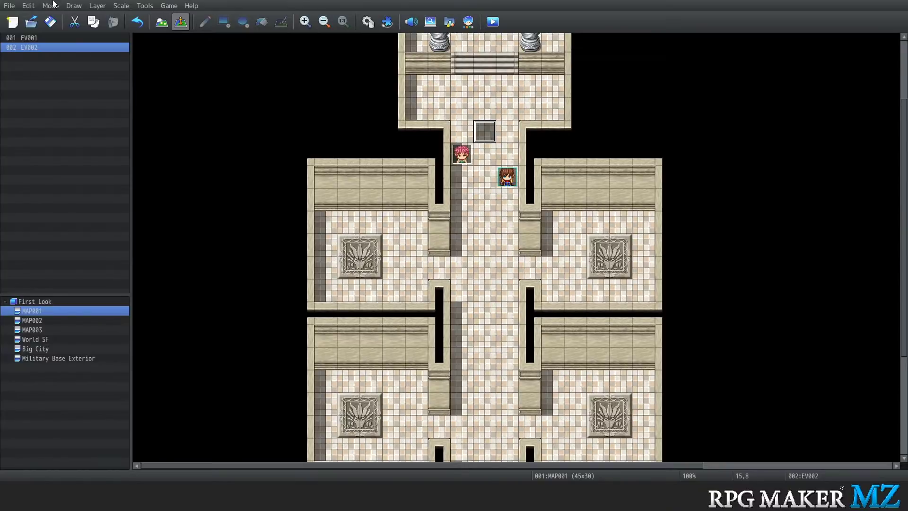
Review the project's deployment options, including the Web browsers platform, and cancel without deploying
left_click(13, 6)
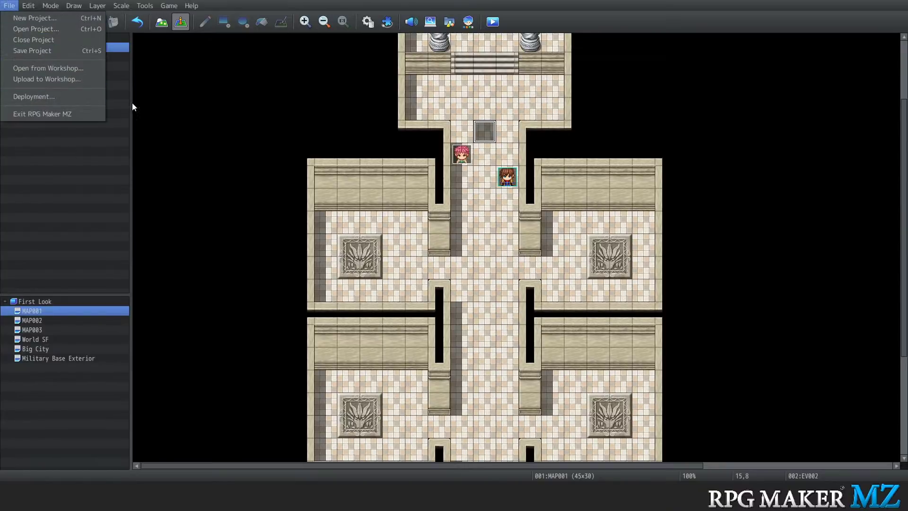
left_click(56, 98)
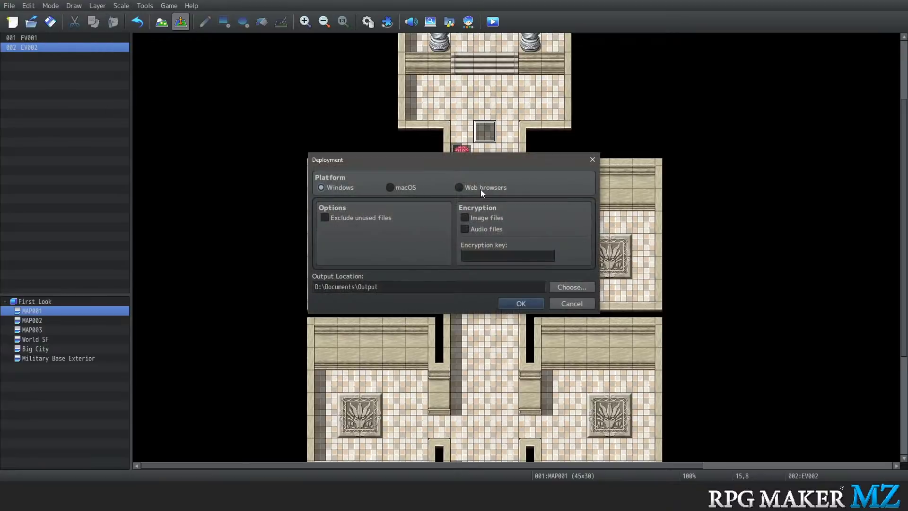
left_click(479, 189)
left_click(577, 304)
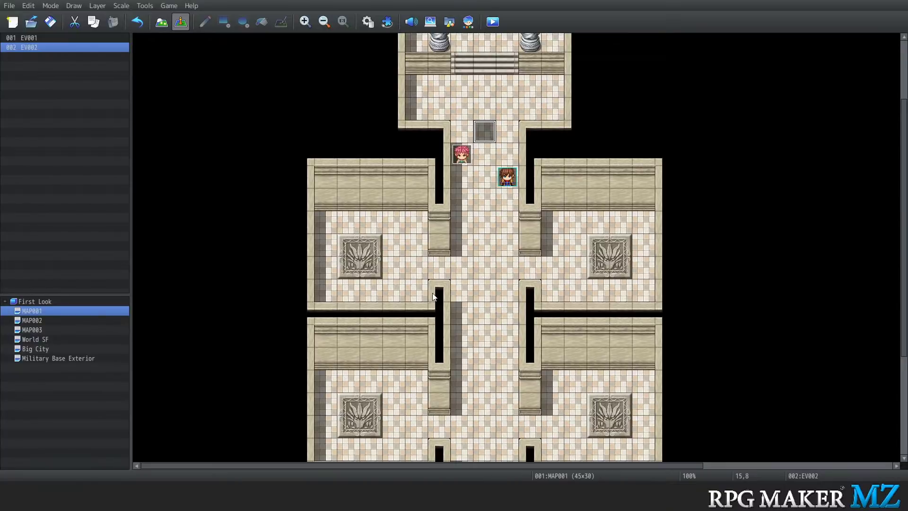
scroll(414, 243, "down", 2)
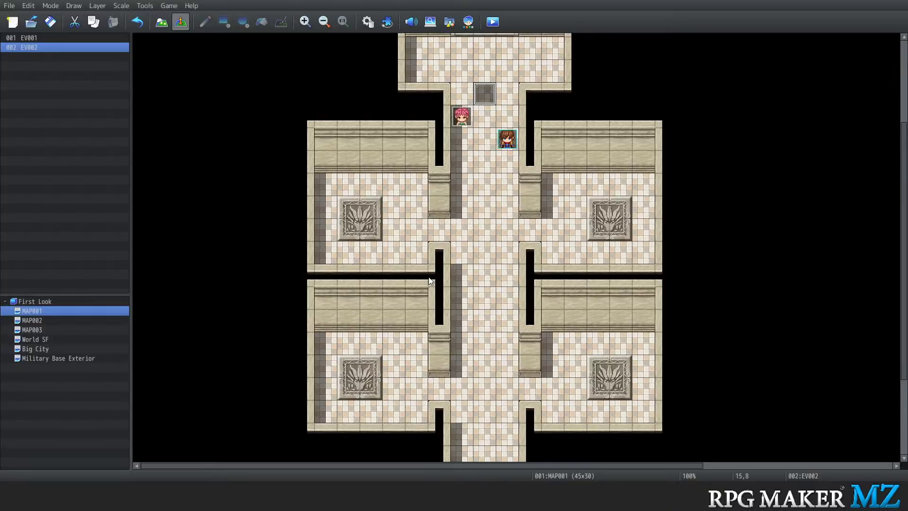
scroll(429, 277, "down", 4)
scroll(429, 280, "down", 2)
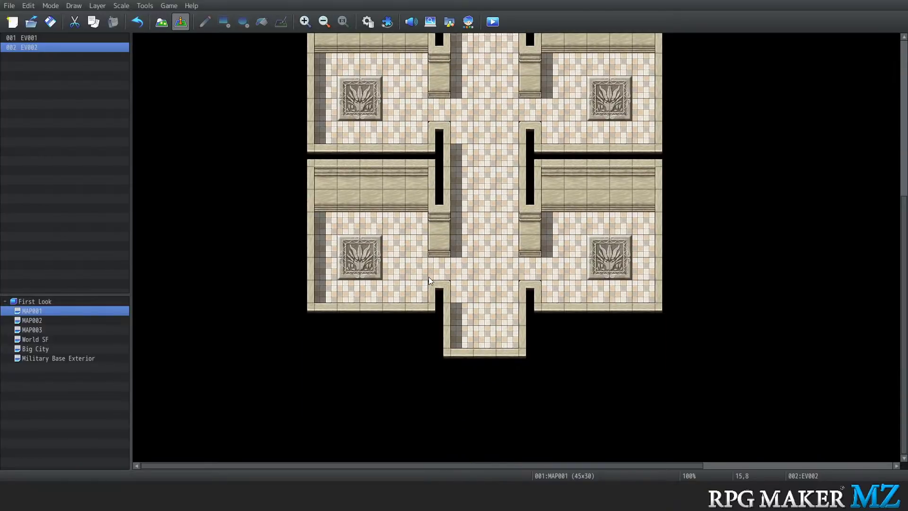
scroll(428, 278, "up", 12)
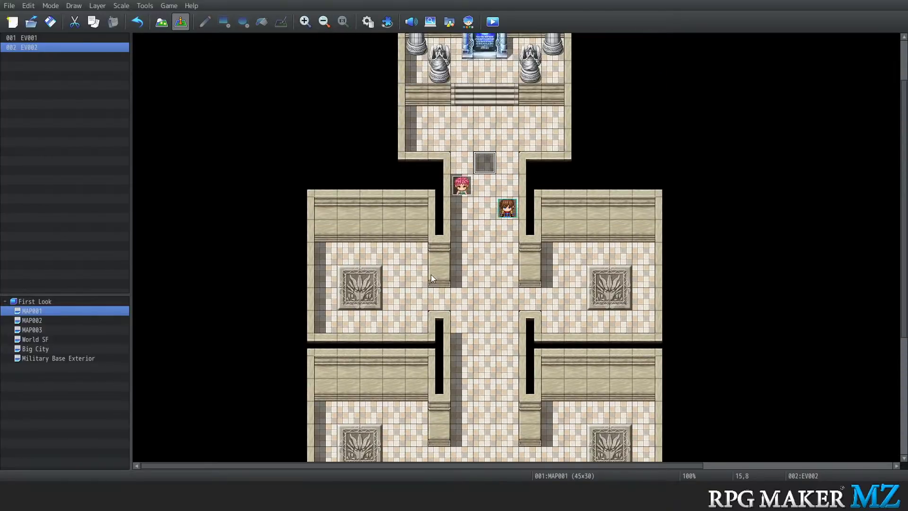
scroll(434, 277, "up", 1)
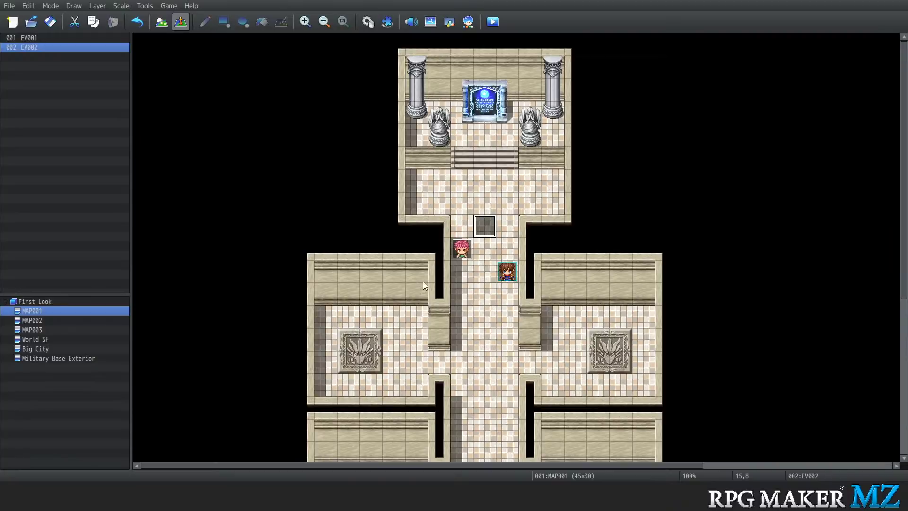
left_click(461, 254)
left_click(503, 269)
Playtest the project with a new game, walk the party around the hall, and close the game window
left_click(169, 6)
left_click(182, 21)
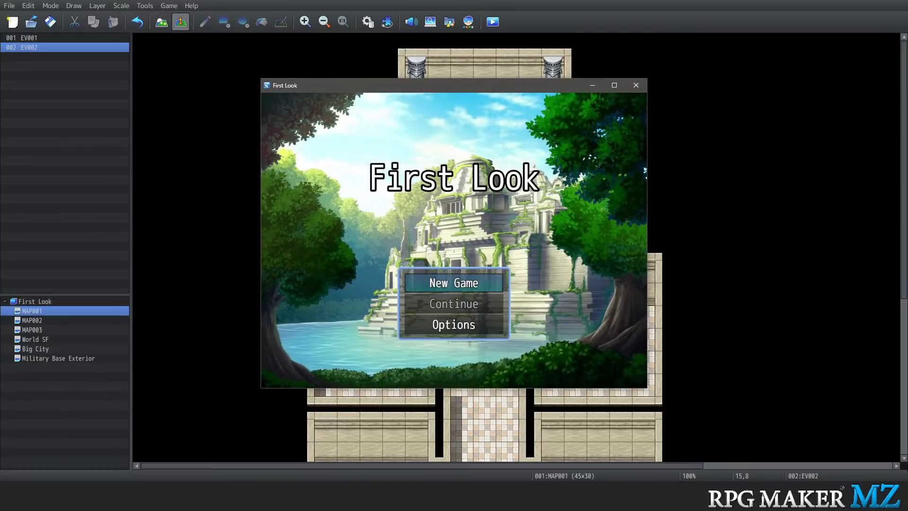
key("Return")
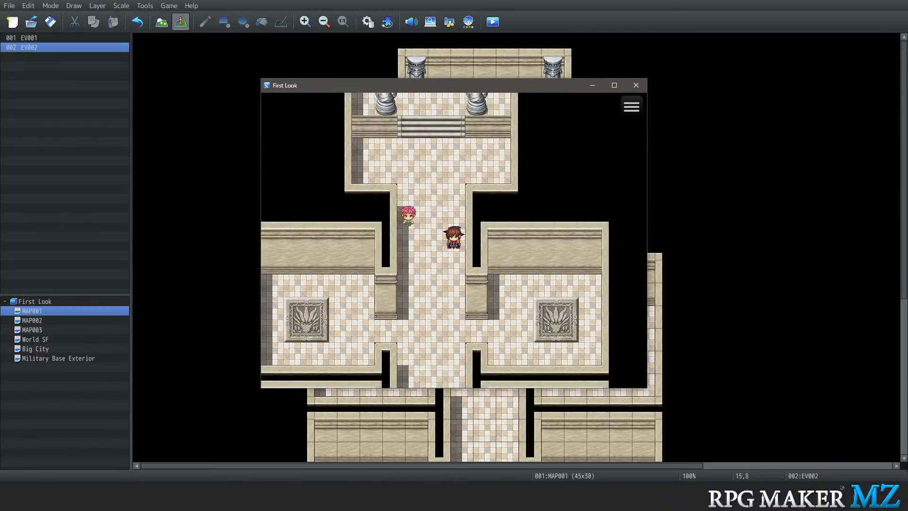
key("Down")
key("Down")
key("Left")
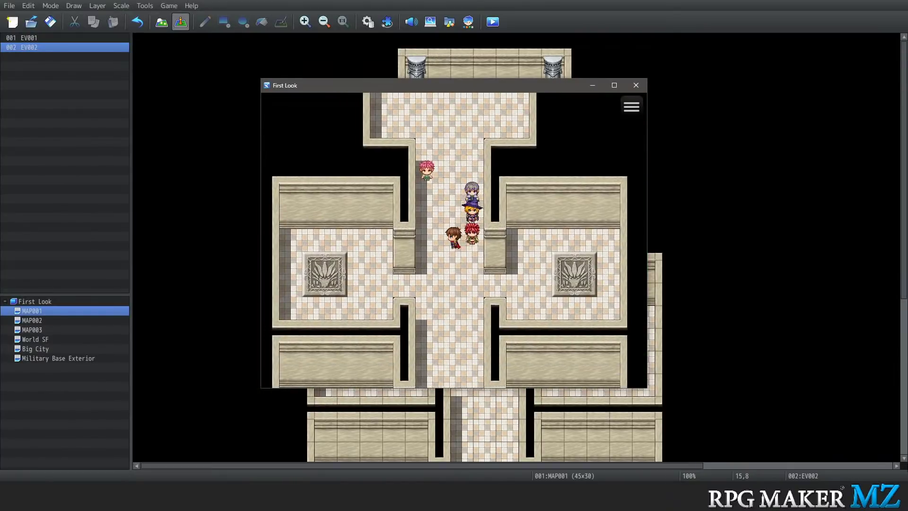
key("Right")
key("Left")
key("Left")
key("Up")
key("Right")
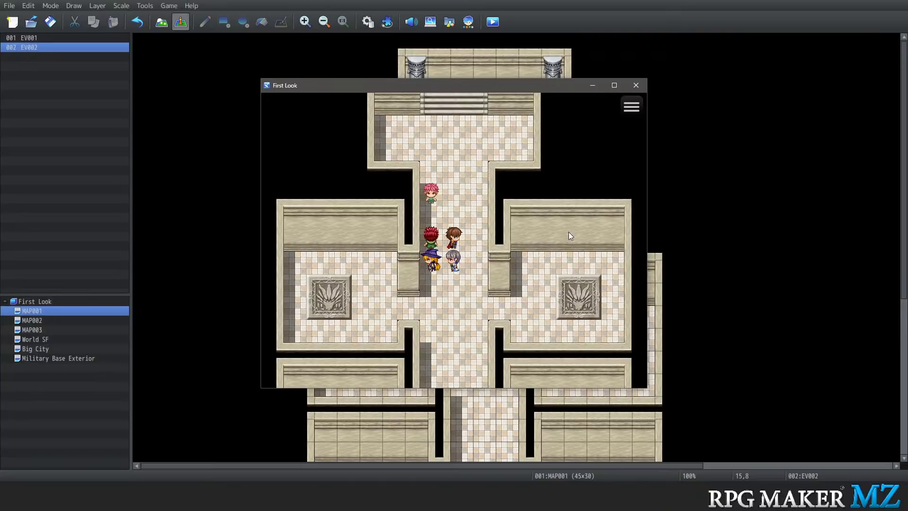
left_click(635, 85)
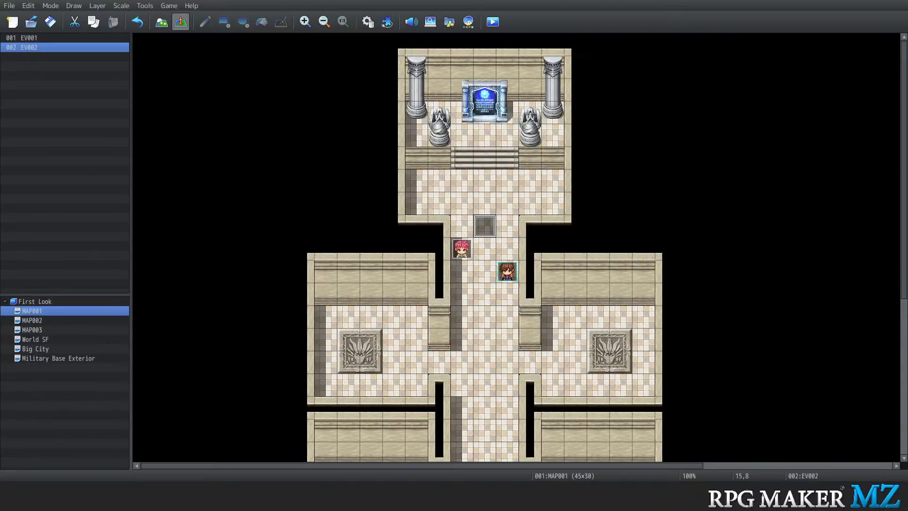
Add the Yami_8DirEx plugin to the project's plugin list with status ON and accept the list
left_click(147, 7)
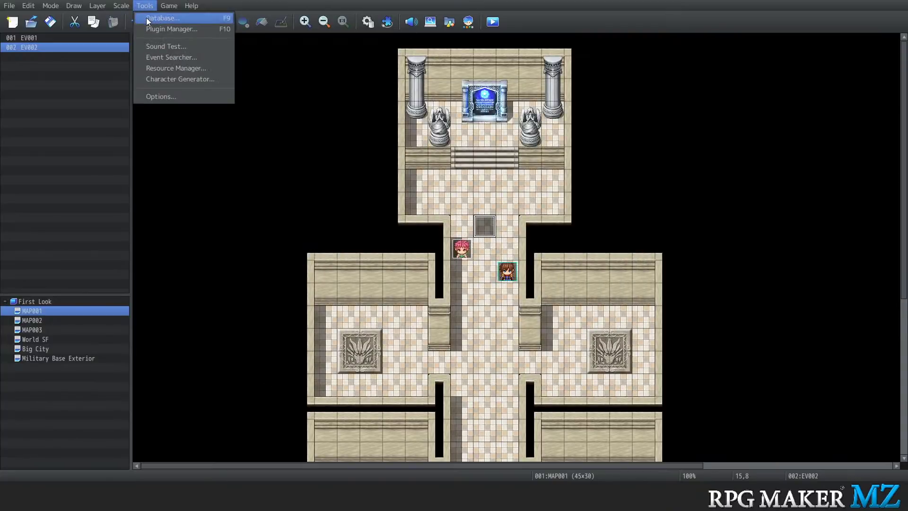
left_click(159, 30)
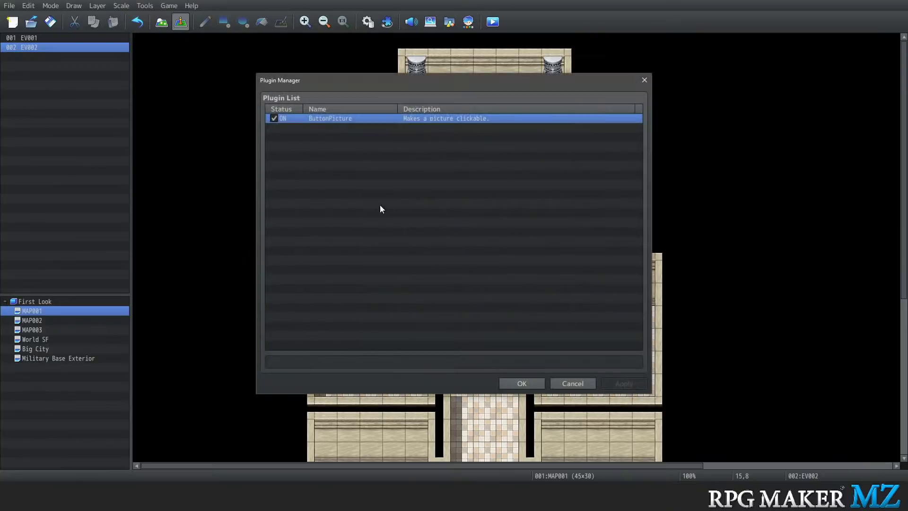
double_click(313, 129)
left_click(264, 118)
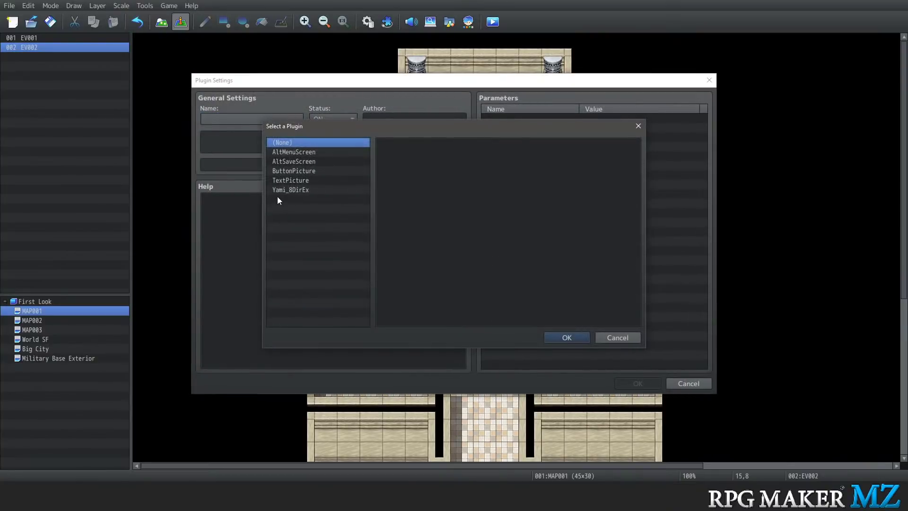
left_click(283, 190)
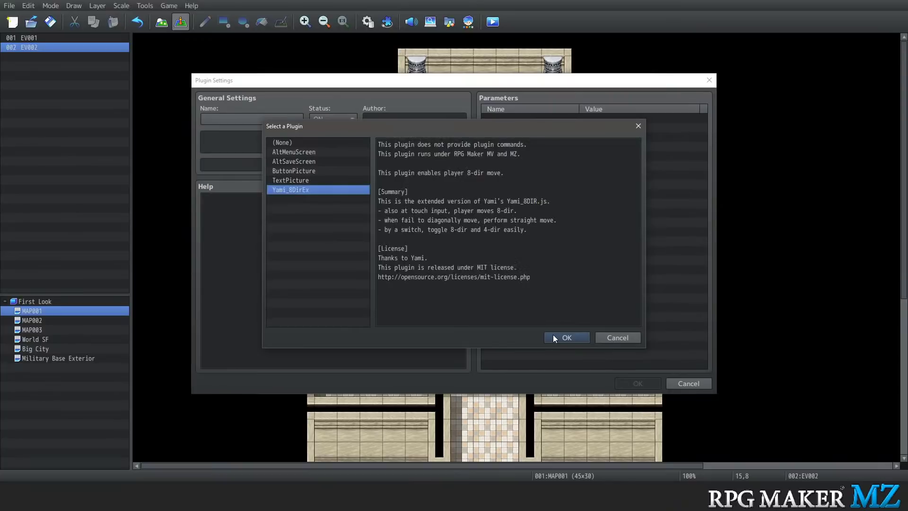
left_click_drag(388, 210, 513, 210)
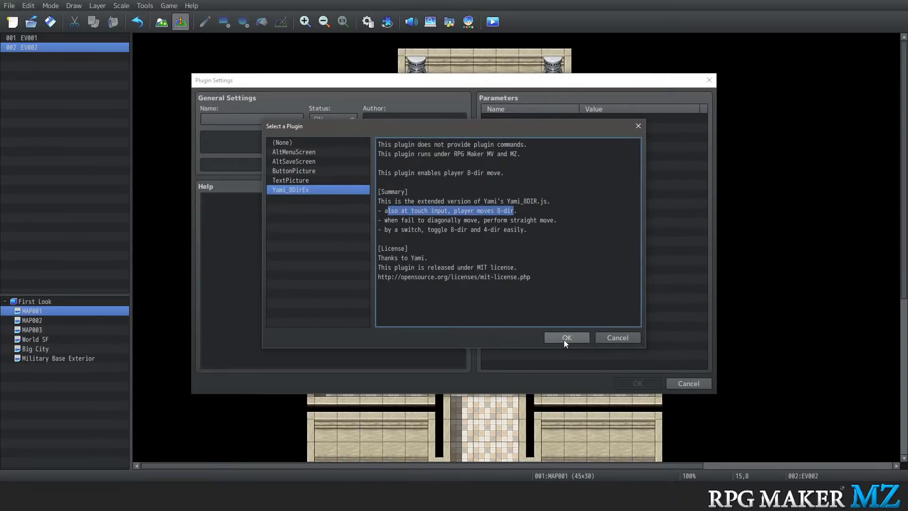
left_click(563, 339)
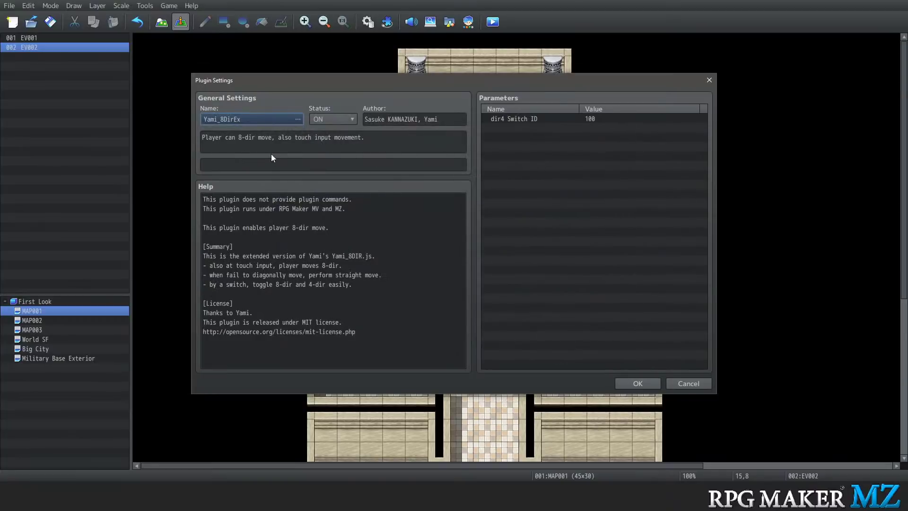
left_click(639, 383)
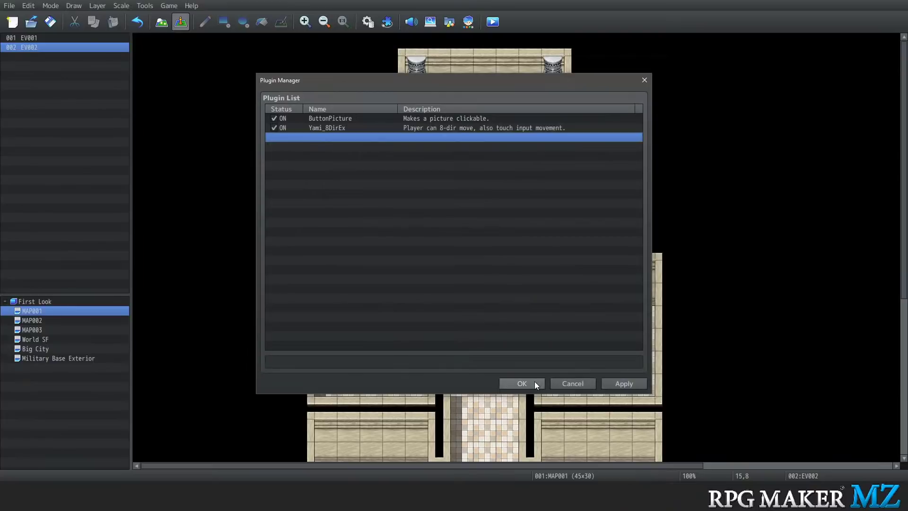
left_click(534, 381)
Save the changes and playtest the project with a new game
left_click(169, 7)
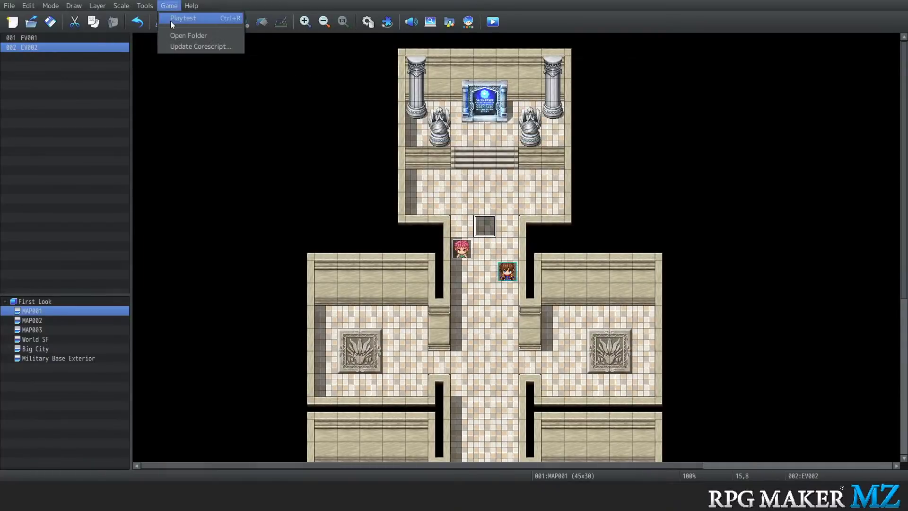
left_click(179, 19)
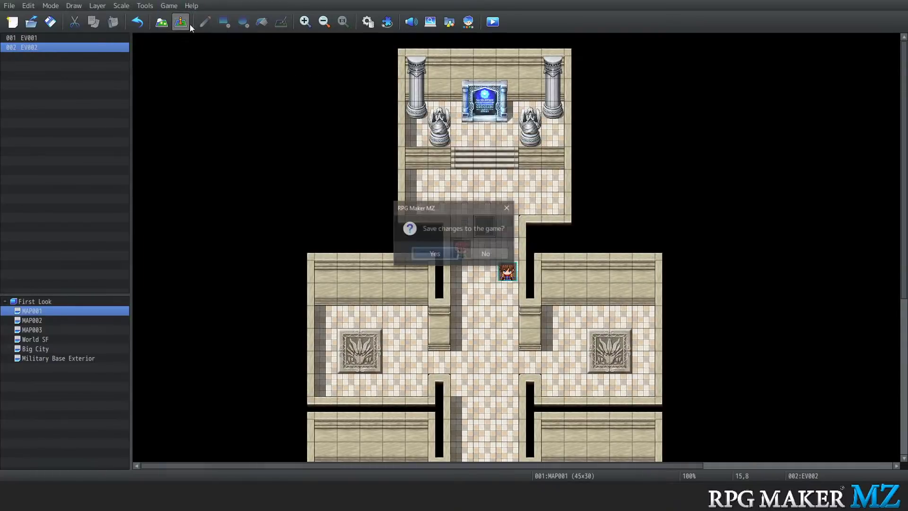
left_click(456, 257)
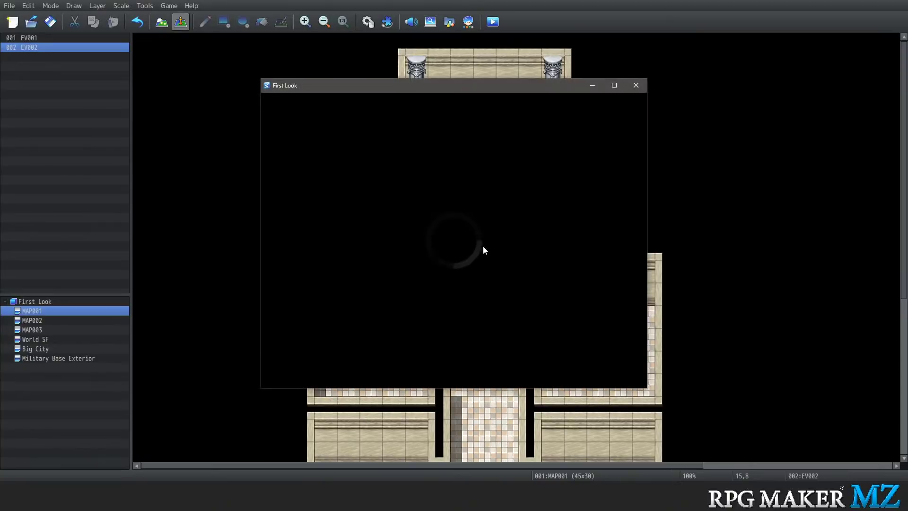
left_click(456, 276)
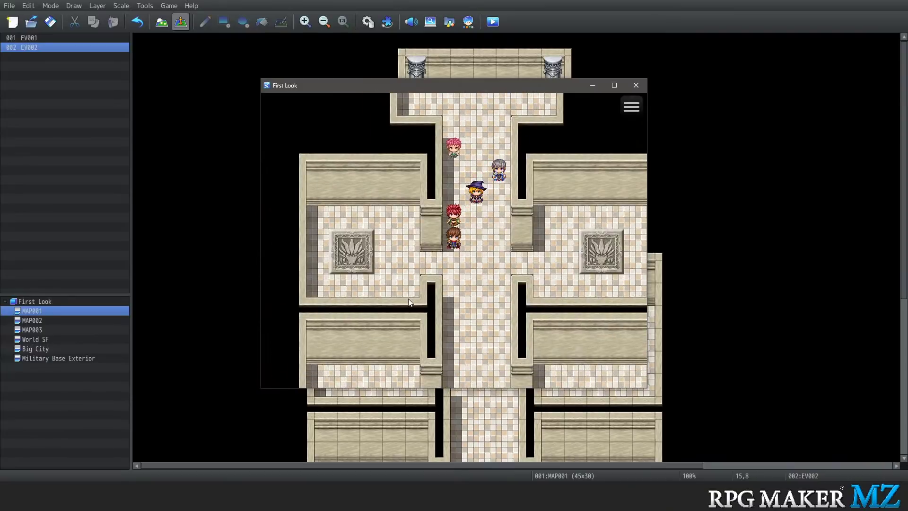
Walk the party diagonally through the hall's side rooms and up to the altar room, and close the game window
left_click(533, 198)
left_click(487, 282)
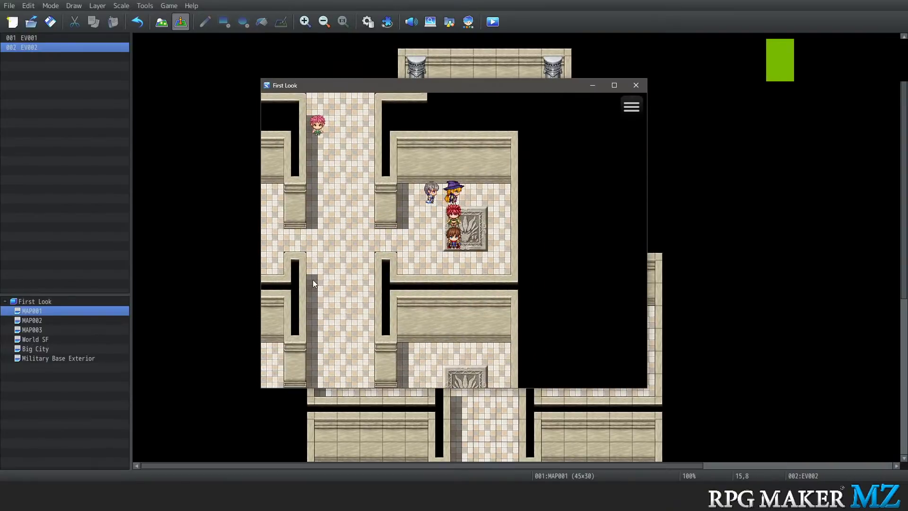
left_click(314, 280)
left_click(501, 314)
left_click(523, 286)
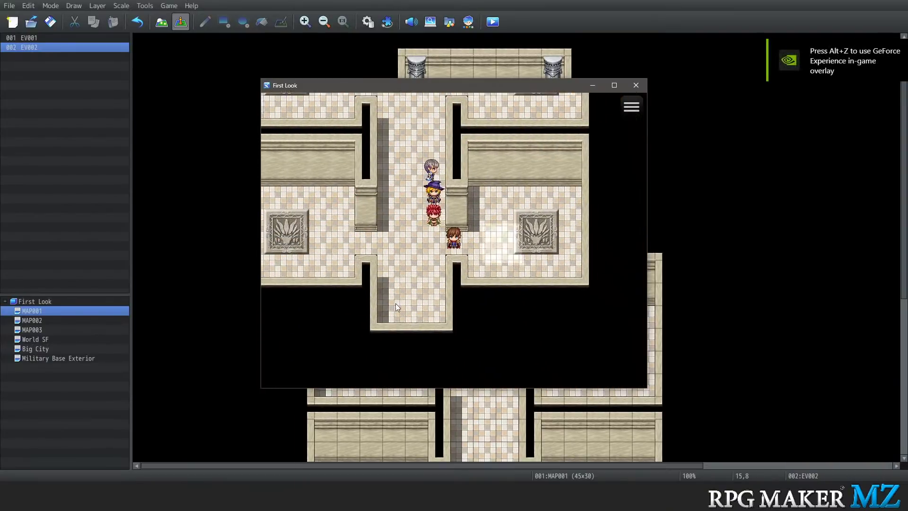
left_click(324, 258)
left_click(399, 182)
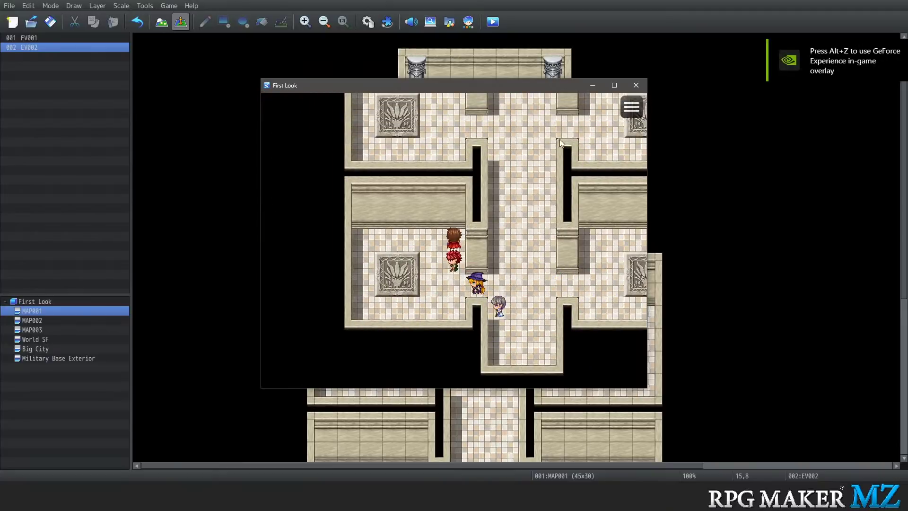
left_click(558, 137)
left_click(517, 197)
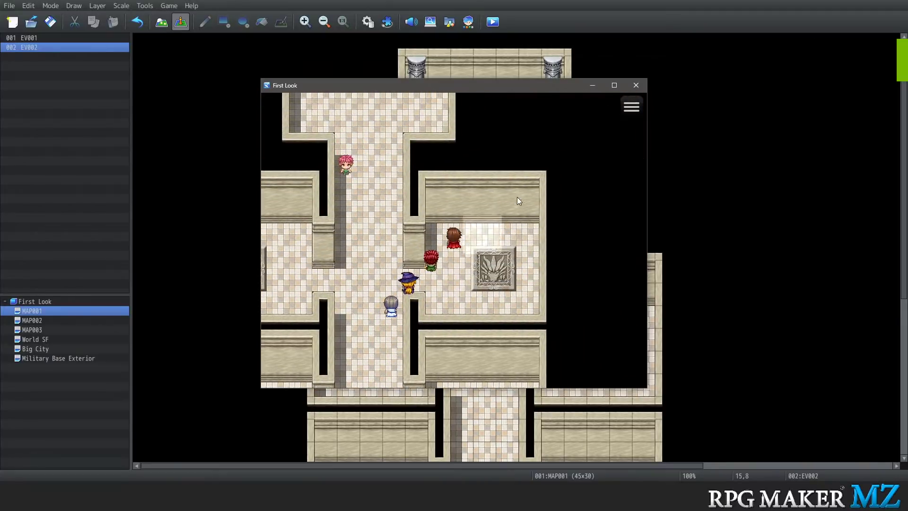
left_click(340, 103)
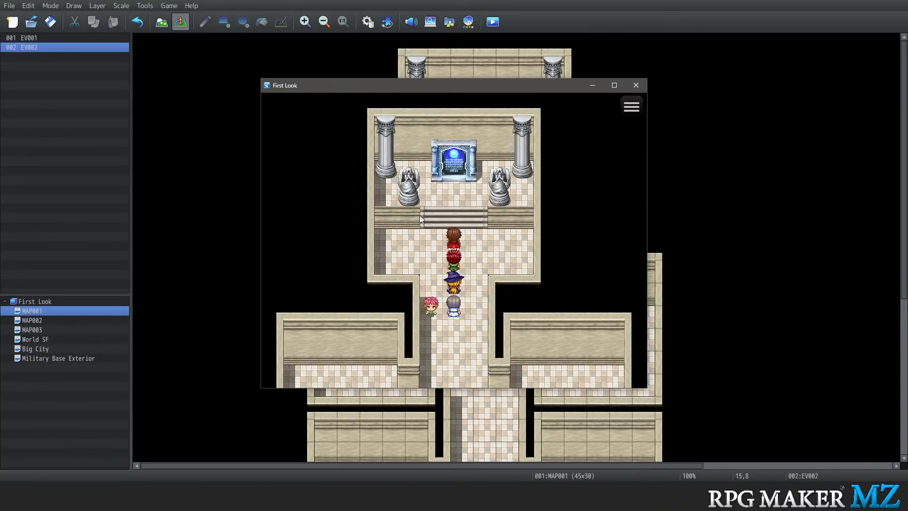
left_click(153, 6)
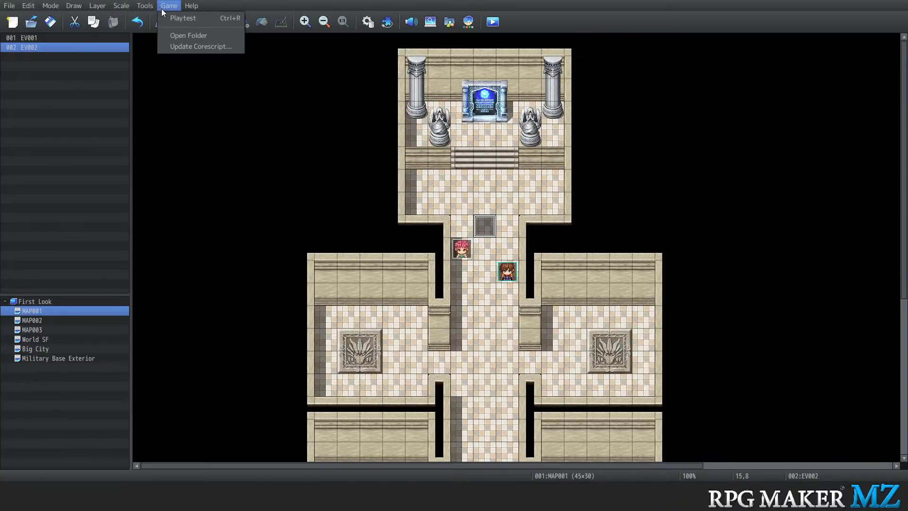
key("alt+Tab")
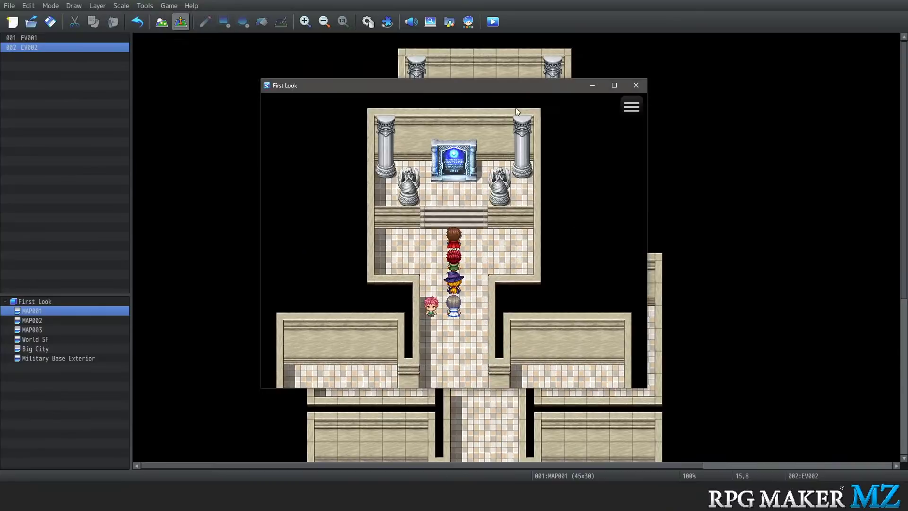
left_click(634, 83)
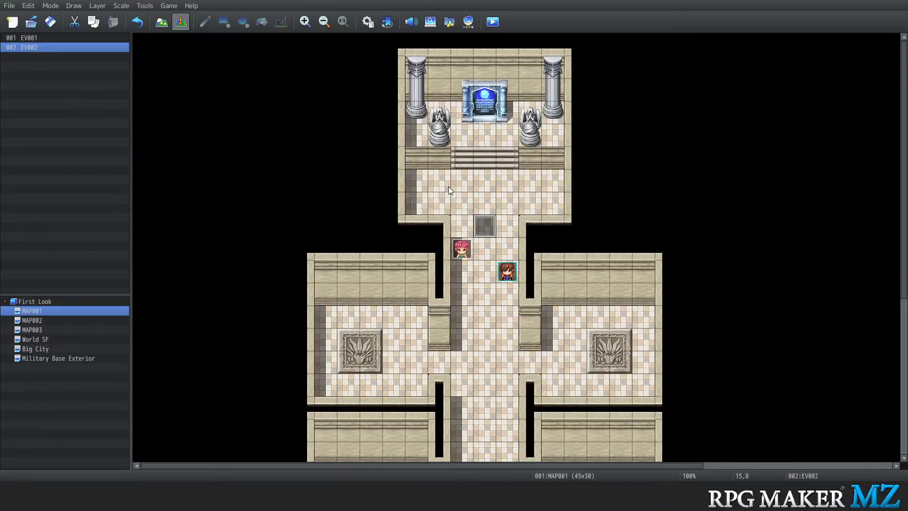
left_click(144, 7)
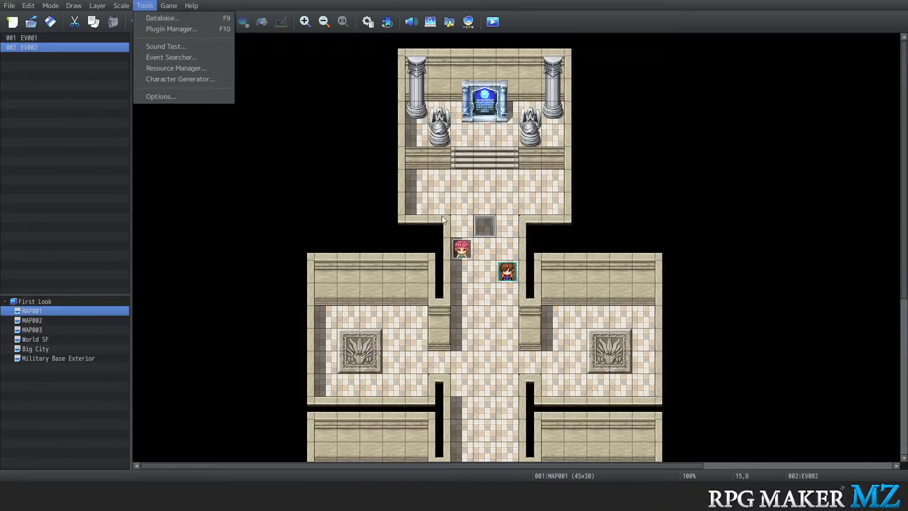
left_click(458, 222)
left_click(145, 6)
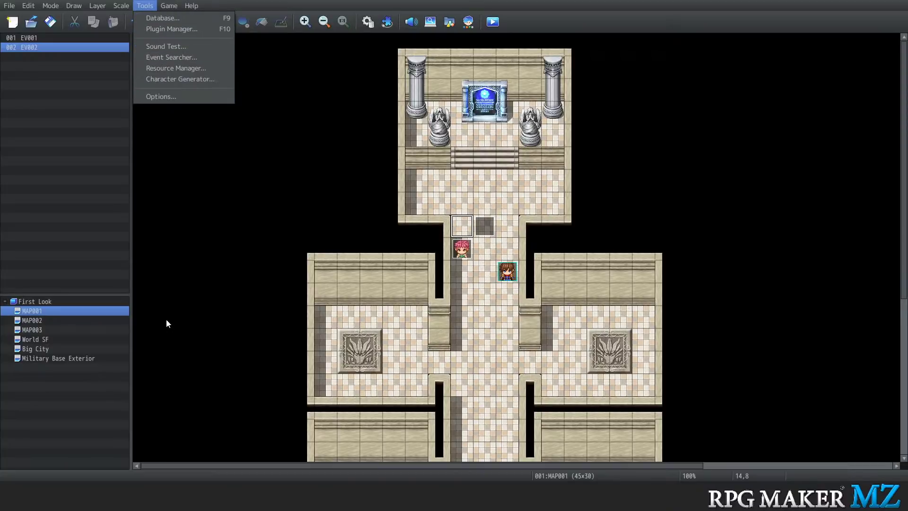
left_click(189, 294)
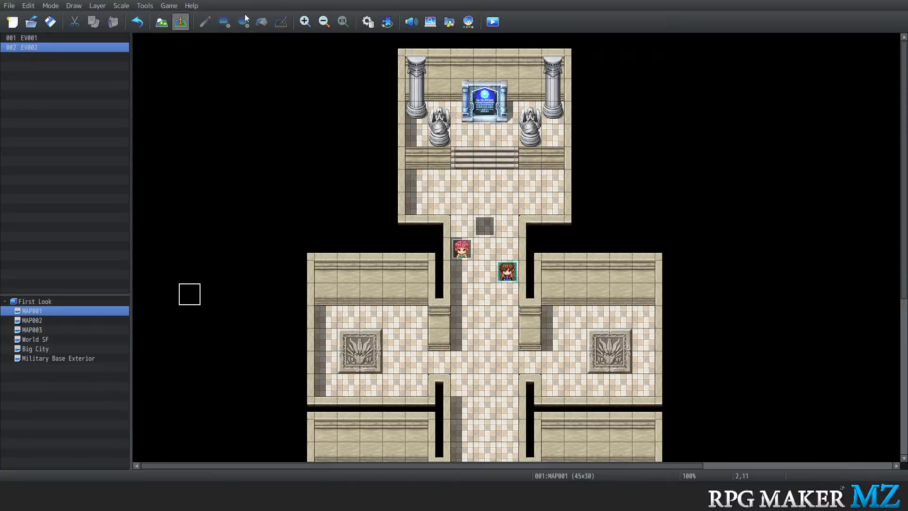
Switch to map editing and paint a floor room about 7 by 8 tiles west of the altar room on MAP001
left_click(161, 21)
scroll(333, 265, "down", 2)
scroll(335, 262, "down", 3)
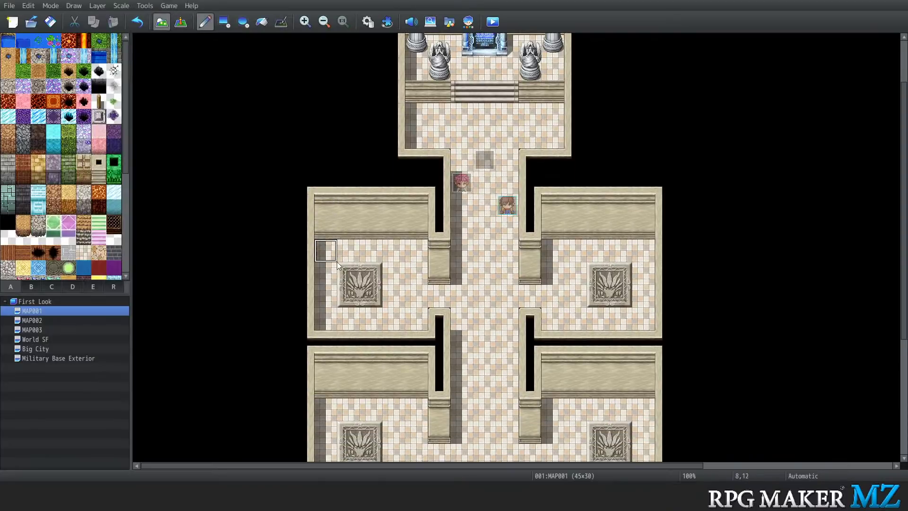
scroll(308, 201, "up", 3)
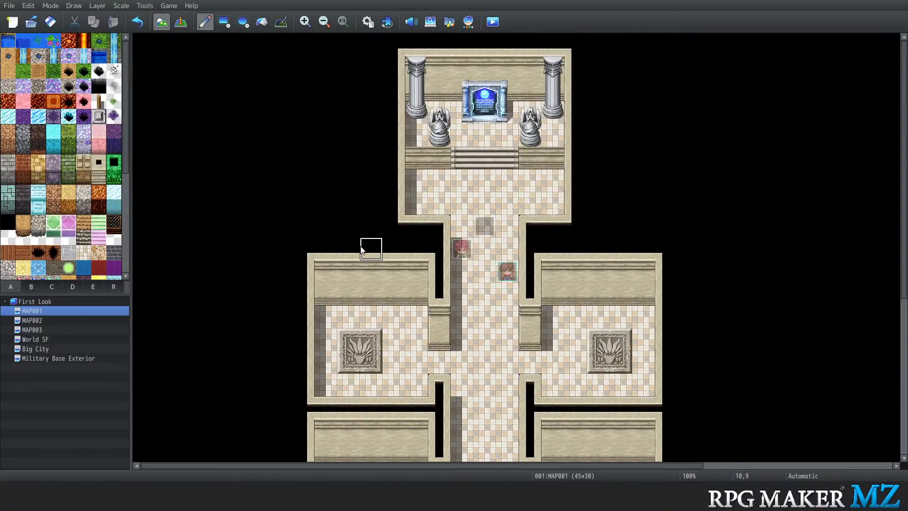
left_click(98, 162)
mouse_move(371, 226)
left_mouse_down()
mouse_move(272, 226)
mouse_move(236, 137)
mouse_move(257, 76)
mouse_move(331, 66)
mouse_move(361, 99)
mouse_move(376, 170)
mouse_move(336, 202)
mouse_move(265, 179)
mouse_move(279, 113)
mouse_move(331, 109)
mouse_move(284, 156)
mouse_move(307, 192)
mouse_move(349, 111)
mouse_move(291, 101)
left_mouse_up()
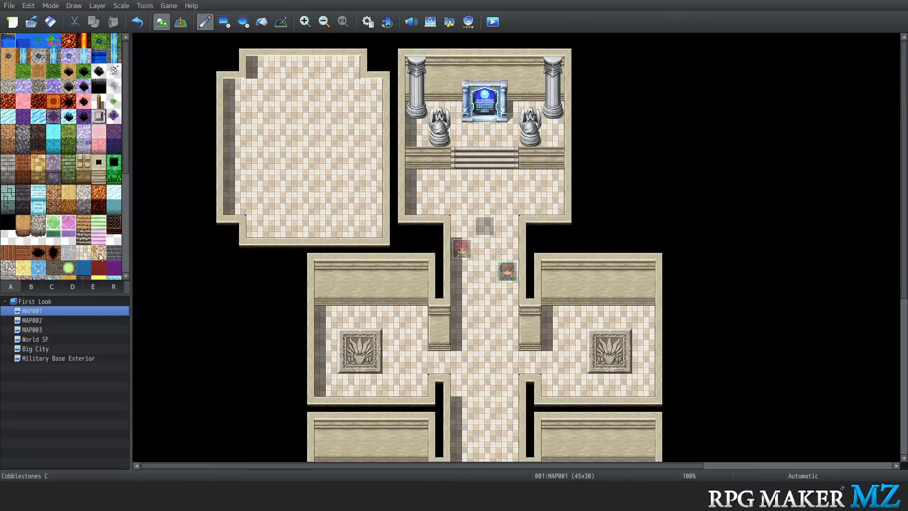
Connect the new room to the room below with a one-tile-wide floor passage and paint walls along its north edge
left_click(67, 243)
left_click(348, 250)
left_click_drag(348, 272, 348, 293)
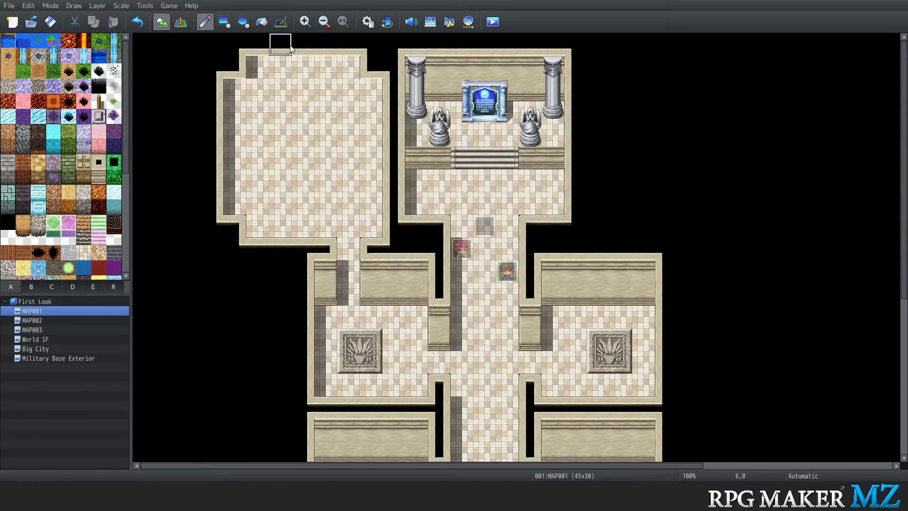
mouse_move(254, 60)
left_mouse_down()
mouse_move(260, 89)
mouse_move(237, 111)
left_mouse_up()
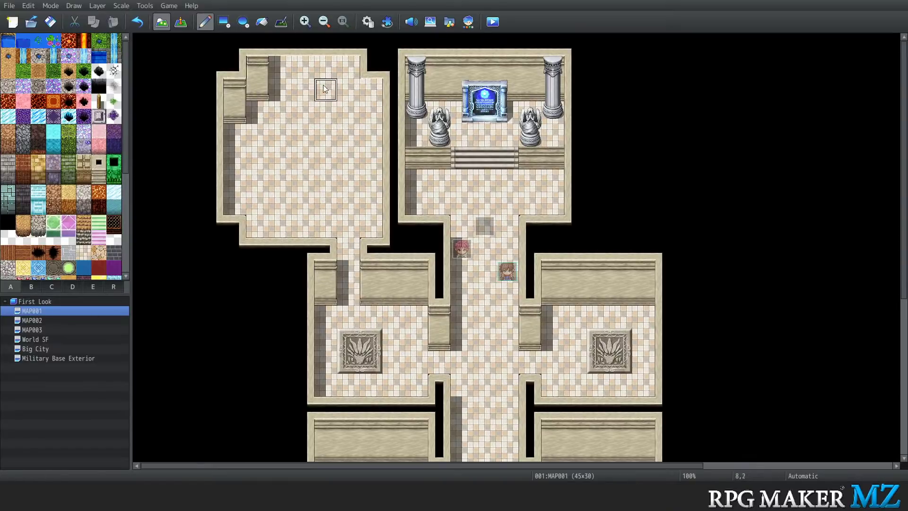
mouse_move(281, 68)
left_mouse_down()
mouse_move(304, 87)
mouse_move(346, 86)
mouse_move(324, 68)
mouse_move(306, 70)
left_mouse_up()
left_click_drag(371, 98, 374, 108)
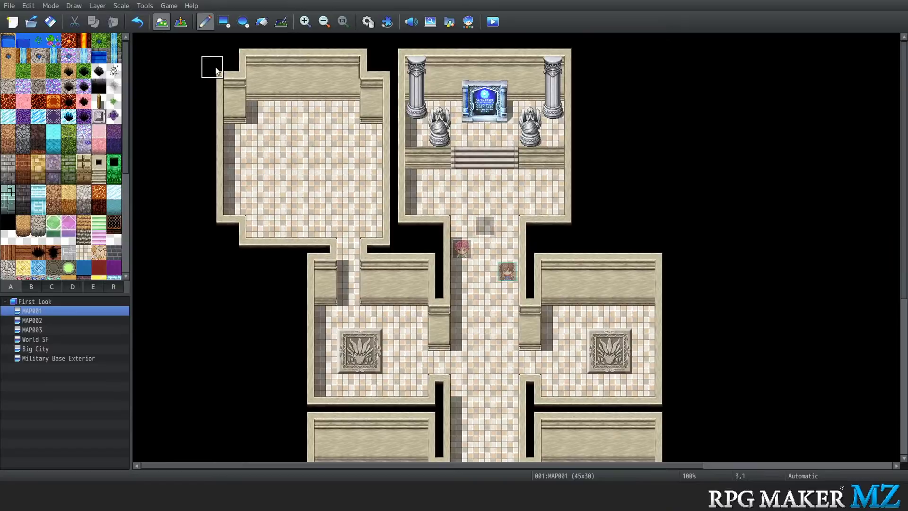
Copy the finished west room and paste it on the east side of the altar room
right_click_drag(213, 45, 389, 249)
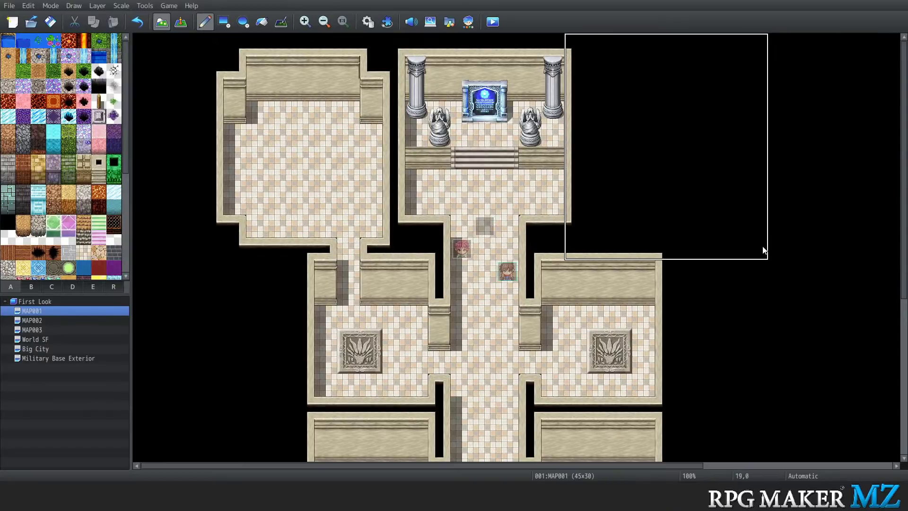
left_click(747, 250)
right_click(709, 292)
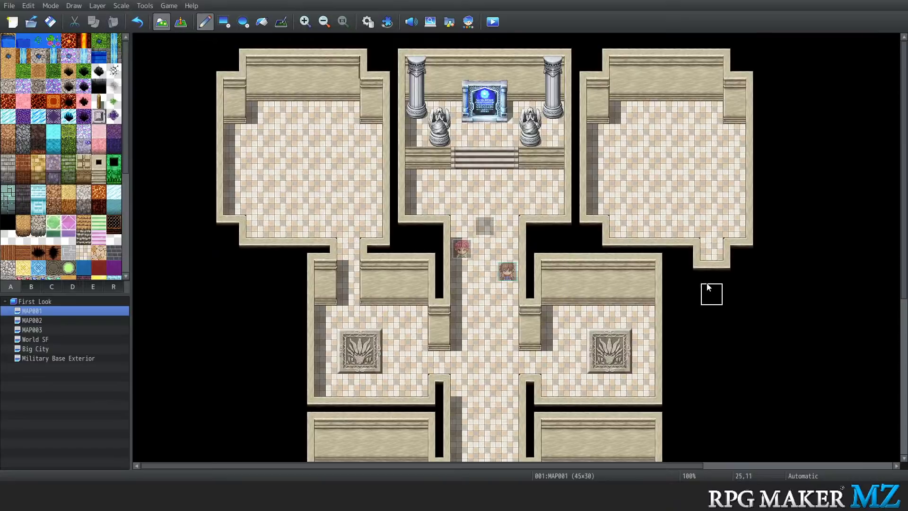
Remove the east room's leftover passage stub and mirror its two lower corners to match the west room
left_click(710, 254)
left_click(735, 233)
left_click(600, 233)
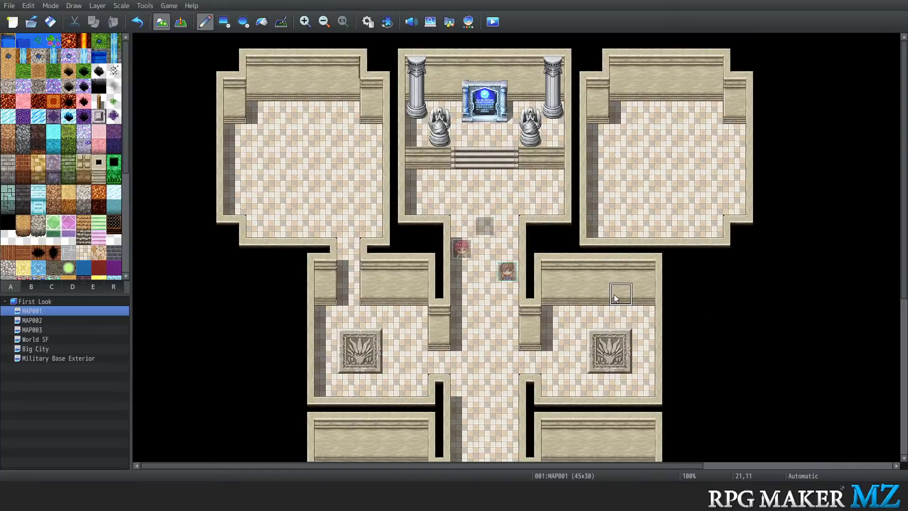
Open a floor passage from the east room down to the room below, and widen the altar room's lower end by one tile per side
left_click_drag(617, 247, 622, 314)
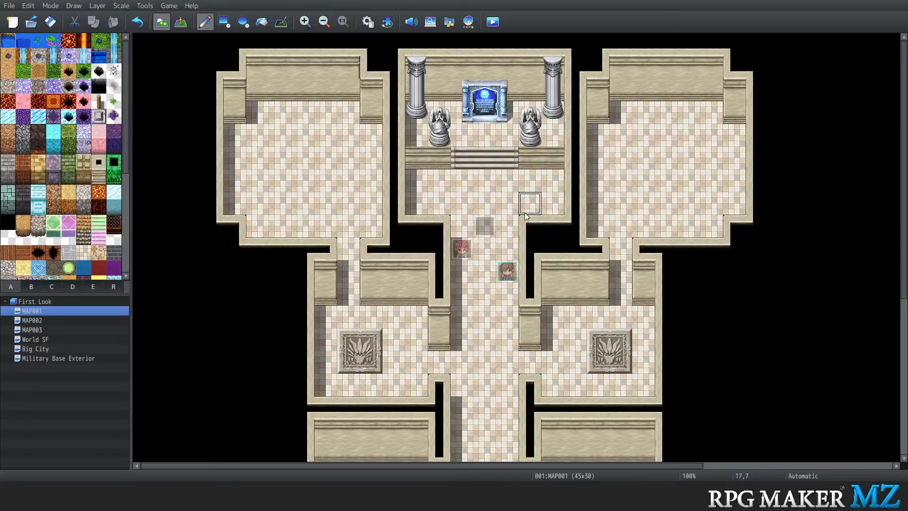
left_click(431, 228)
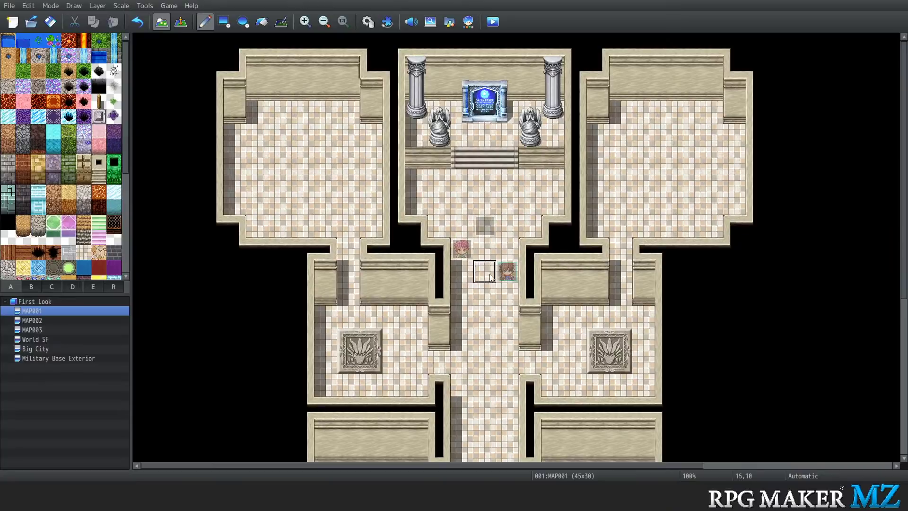
Set the title screen's command window offset to X 30 and Y 50 in the database's System 1 settings
scroll(487, 269, "down", 3)
scroll(490, 267, "up", 3)
left_click(150, 7)
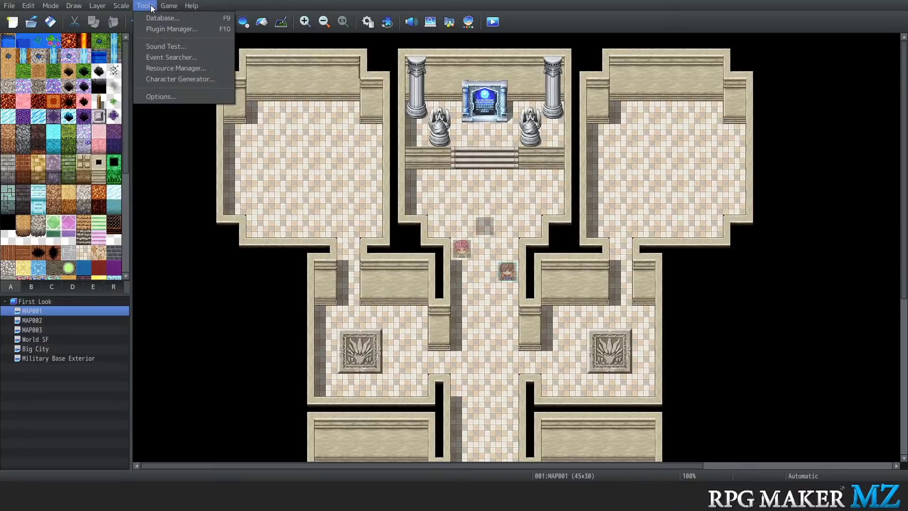
left_click(155, 21)
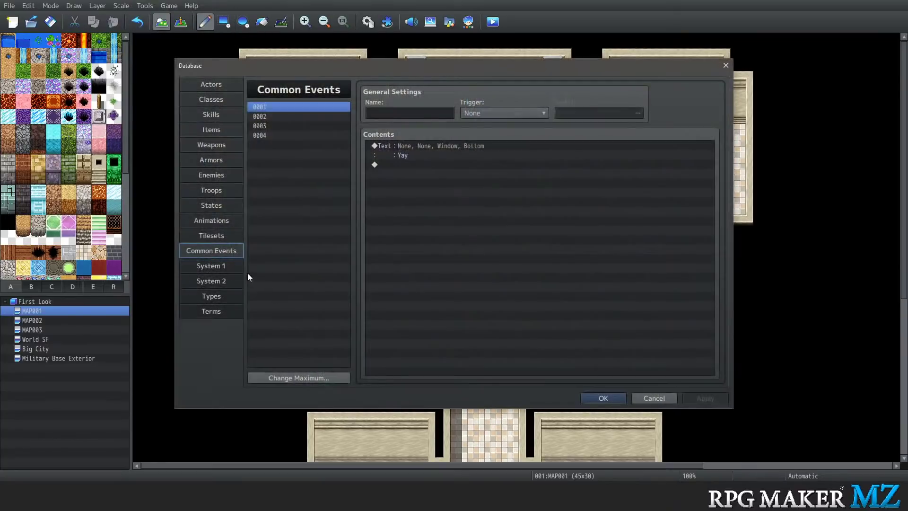
left_click(222, 266)
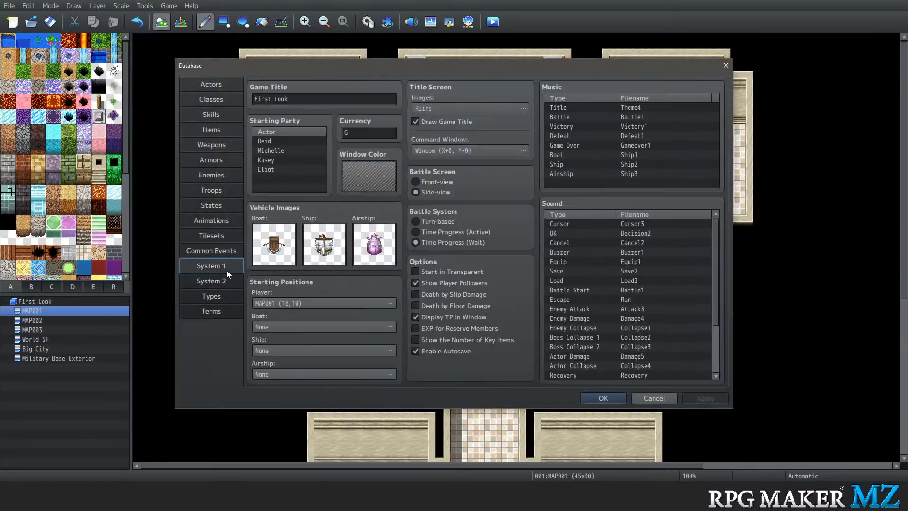
left_click(476, 151)
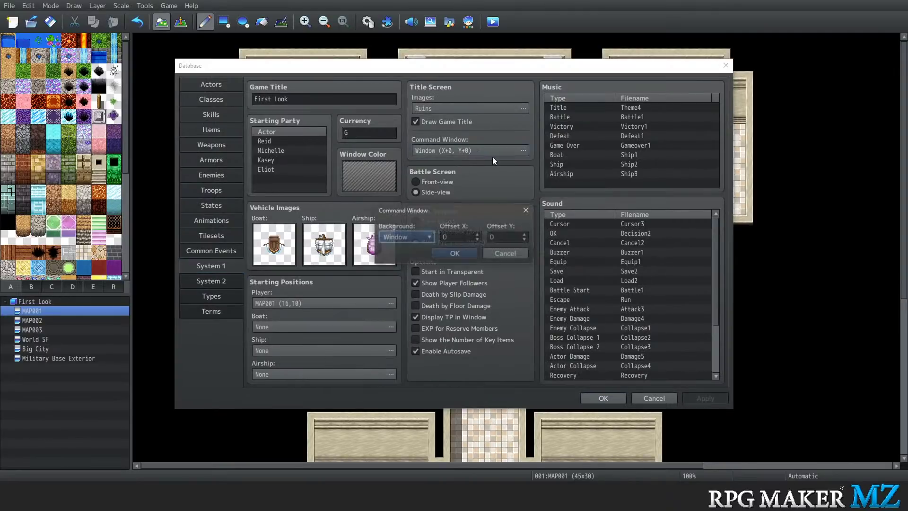
key("Tab")
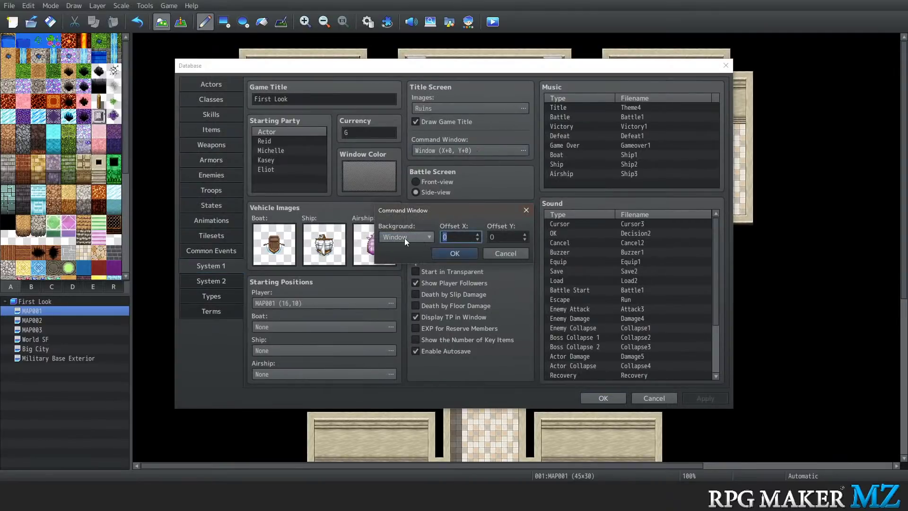
type("30")
key("Tab")
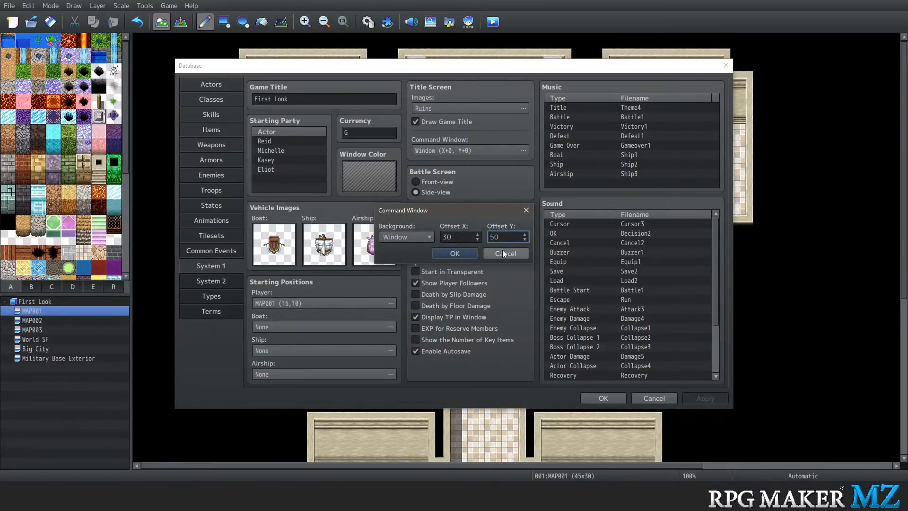
left_click(441, 253)
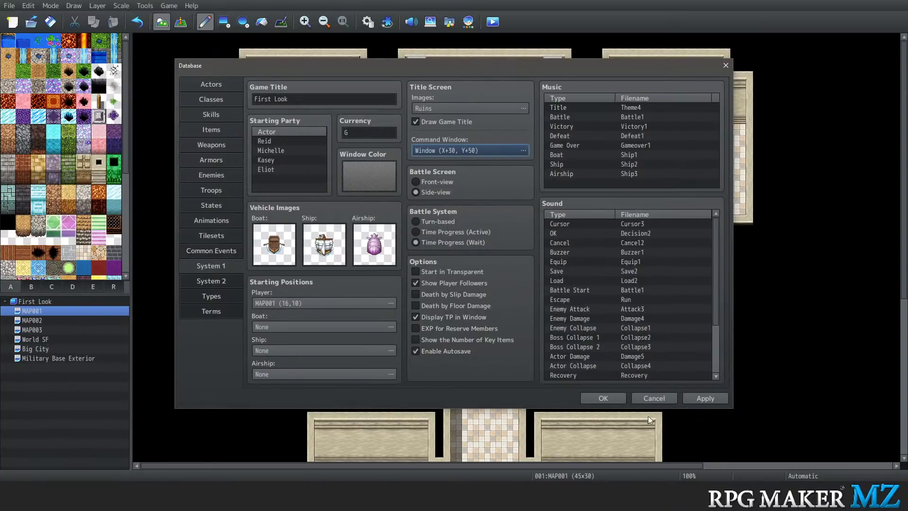
left_click(601, 398)
Playtest the game to check the command window's position on the title screen, and close the playtest
left_click(169, 7)
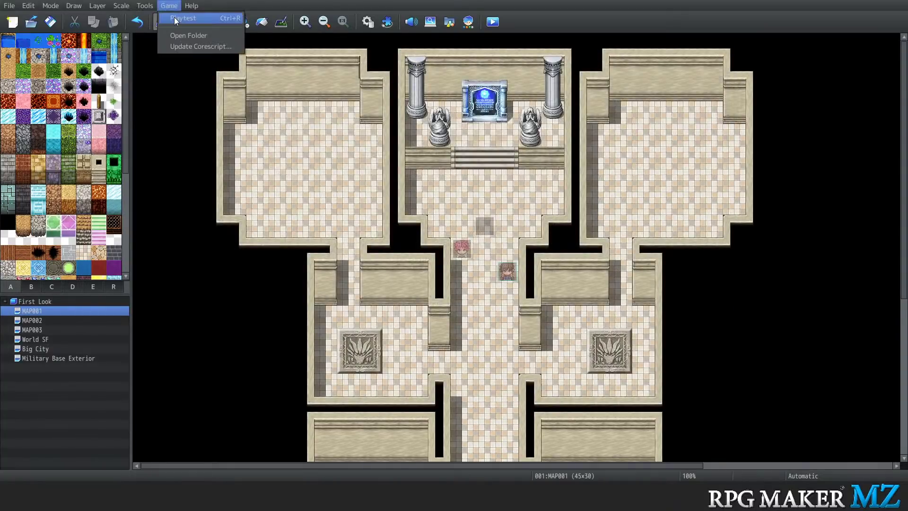
left_click(174, 19)
left_click(437, 255)
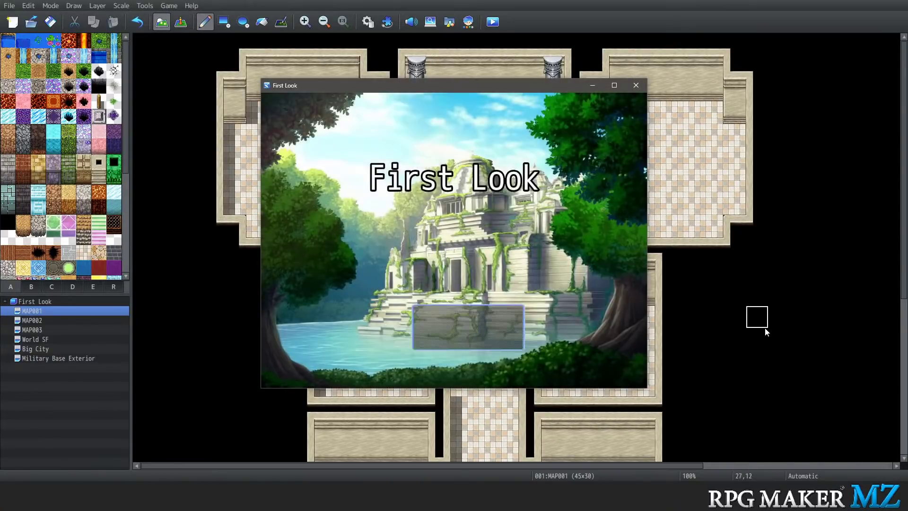
key("Down")
key("Down")
key("Down")
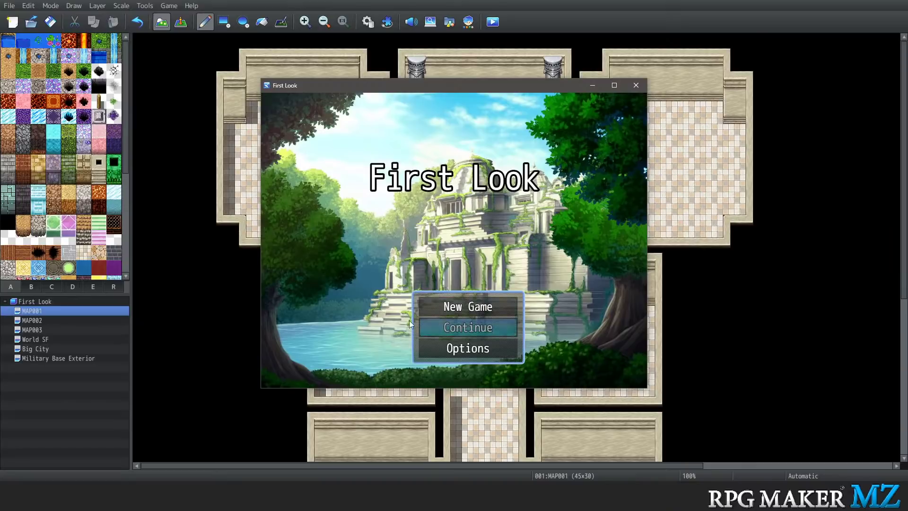
left_click(638, 86)
Preview the available title screen background images from Beach through Wasteland in the database's System 1 settings
left_click(139, 6)
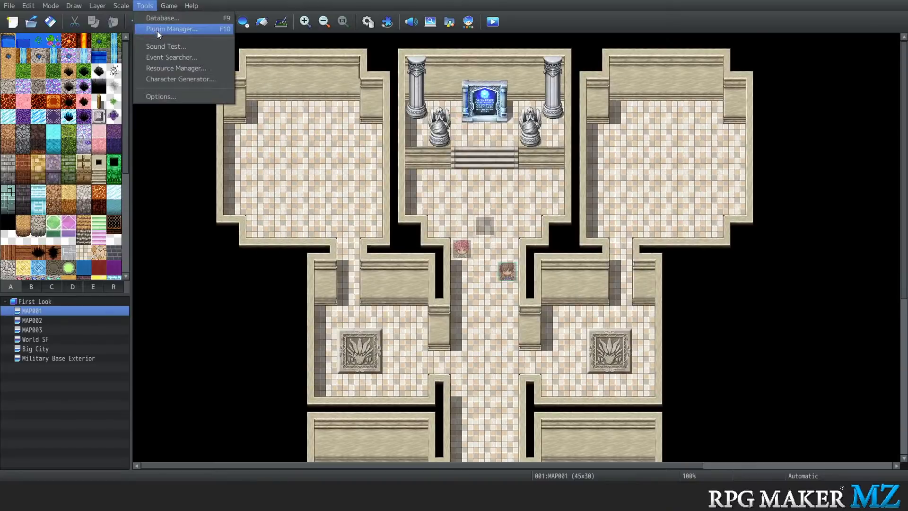
left_click(166, 18)
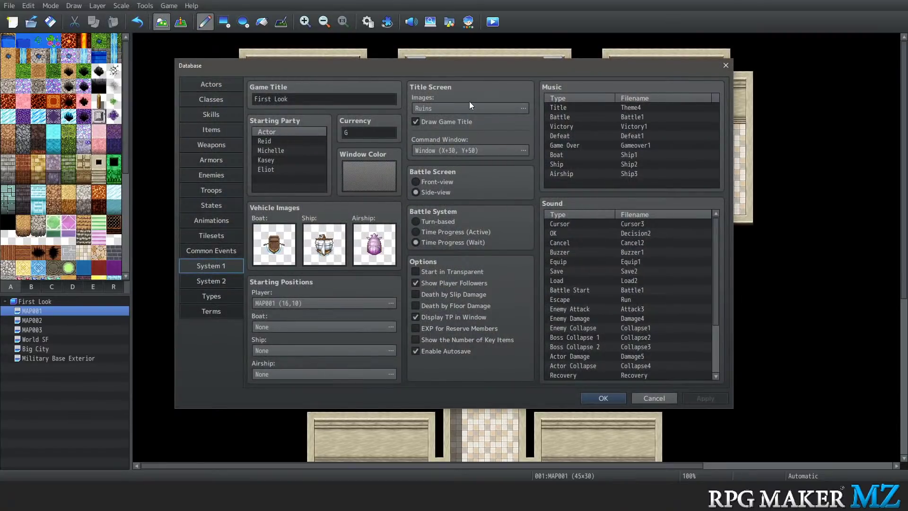
left_click(469, 106)
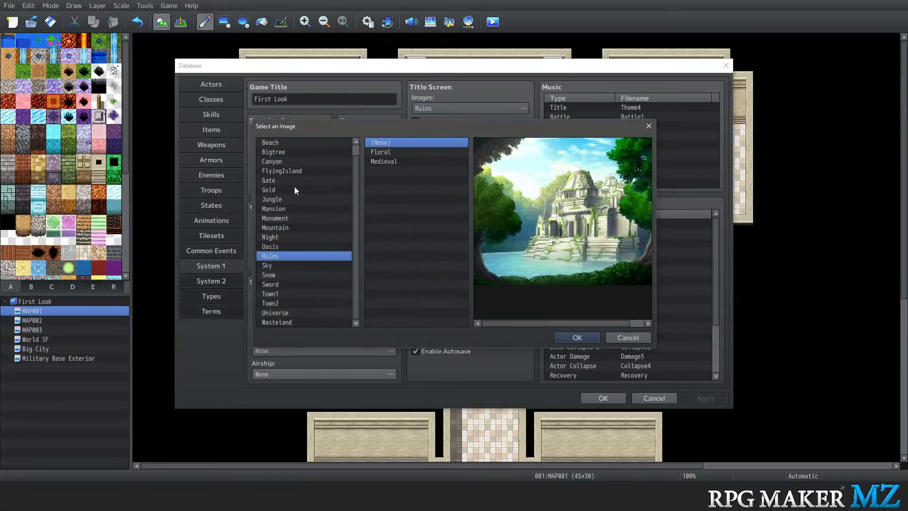
scroll(294, 190, "up", 1)
left_click(289, 151)
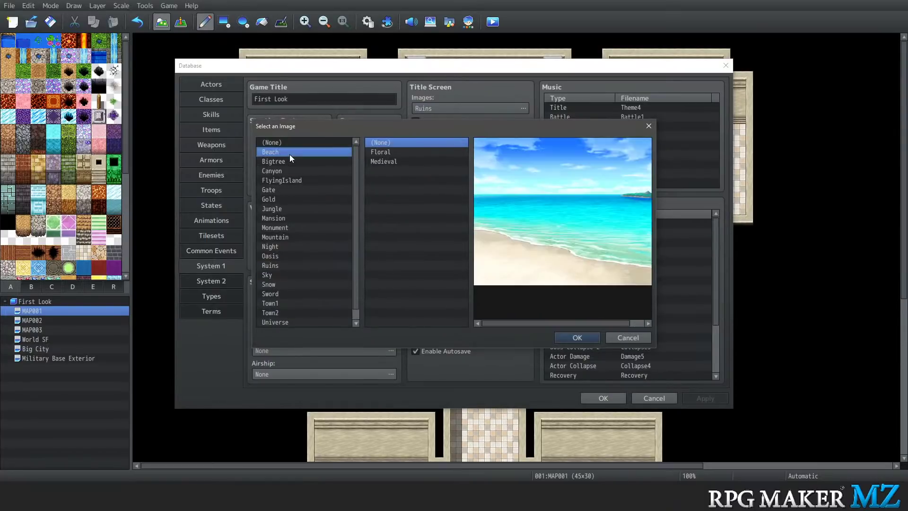
key("Down")
key("Down")
key("Down")
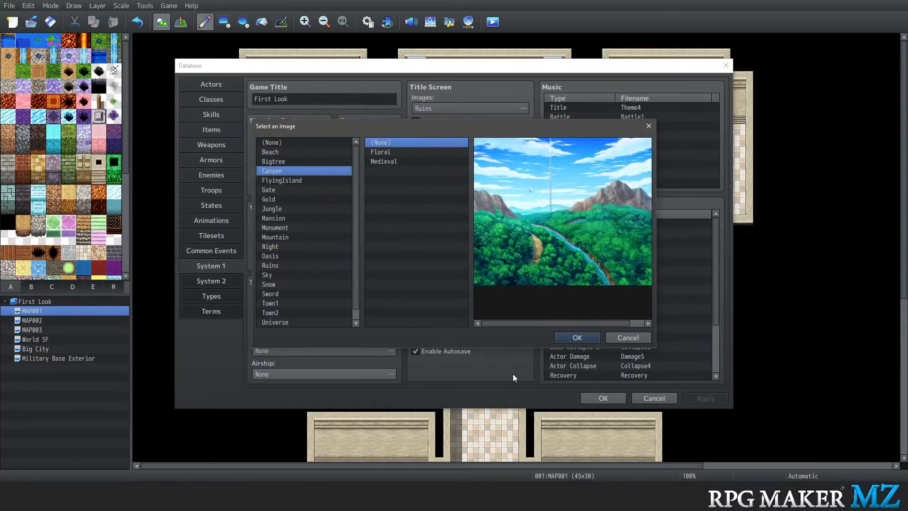
key("Down")
key("Down")
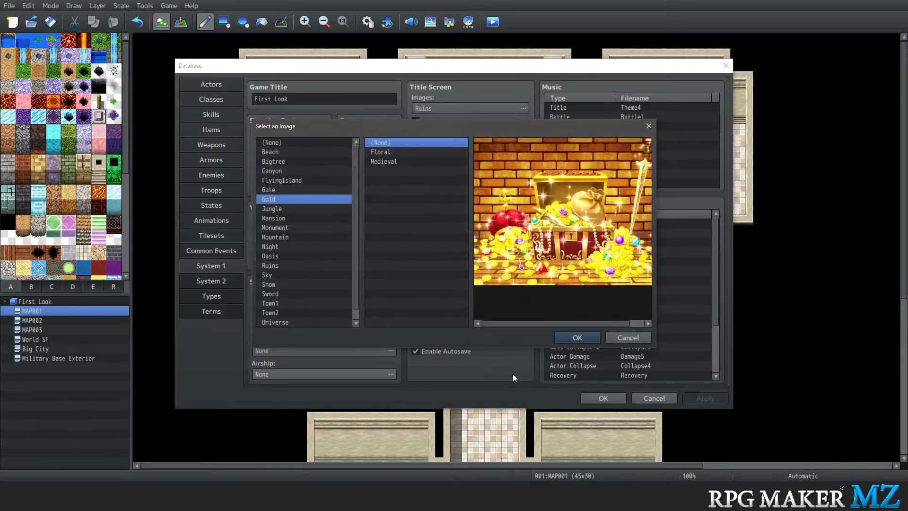
key("Down")
key("Down")
key("Down")
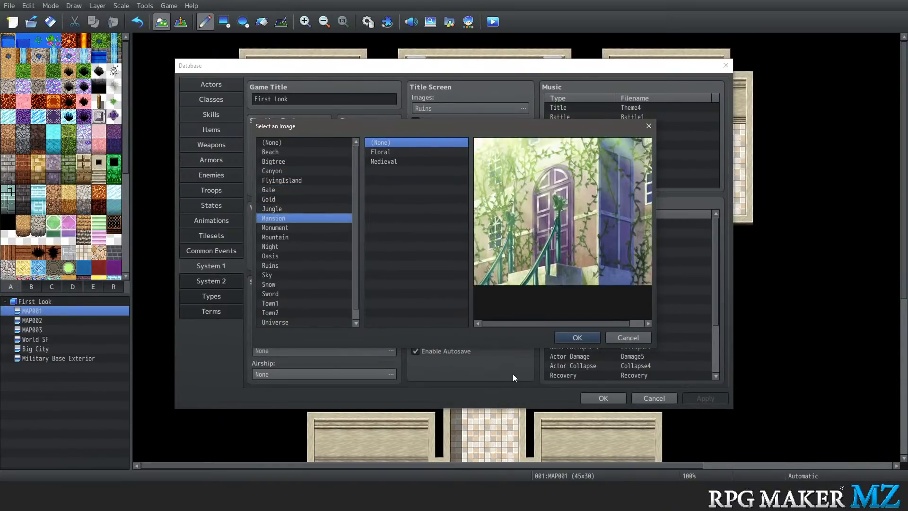
key("Down")
key("Down")
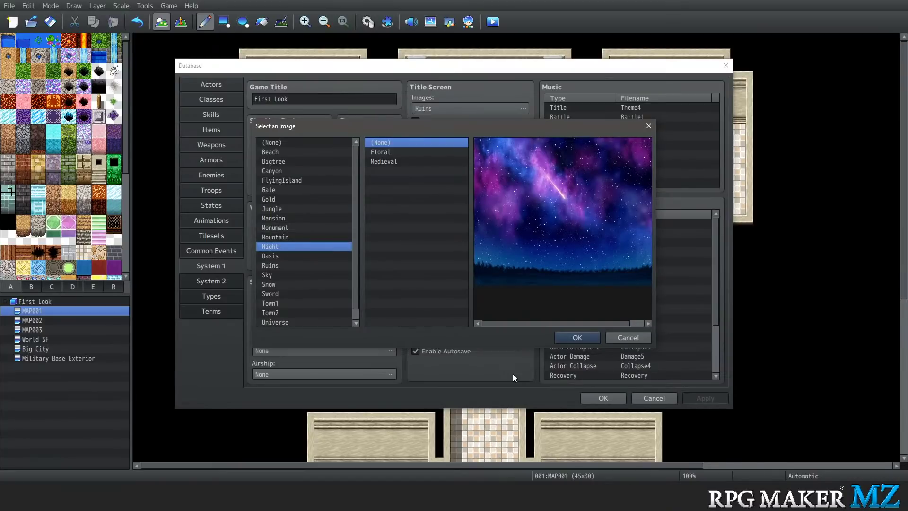
key("Down")
key("Up")
key("Down")
key("Down")
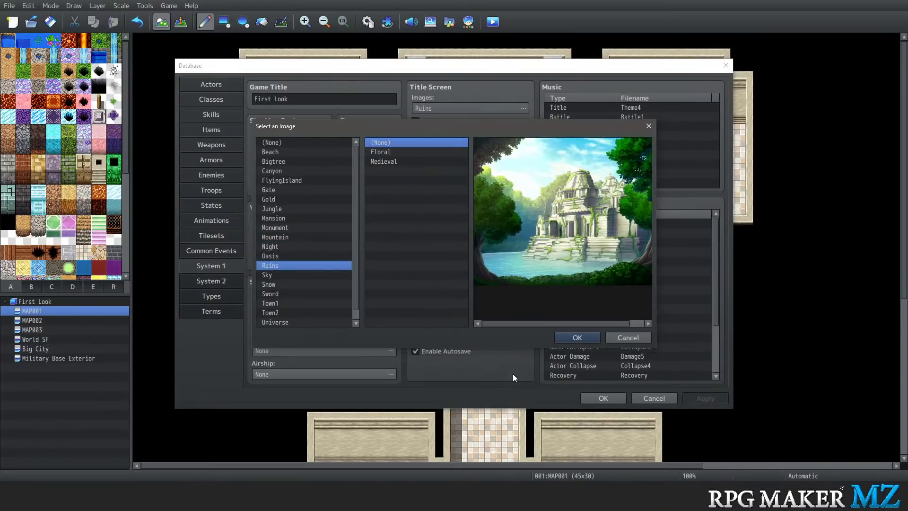
key("Down")
key("Down")
key("Up")
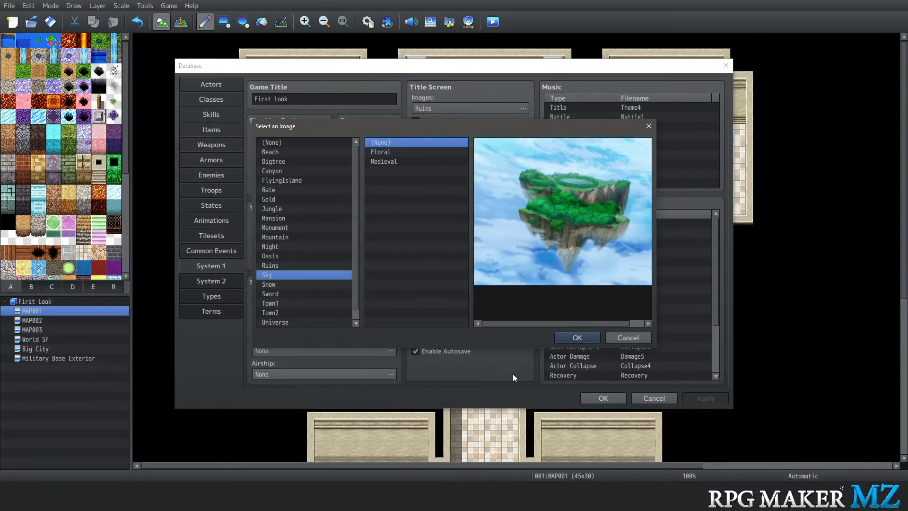
key("Down")
key("Down")
key("Down")
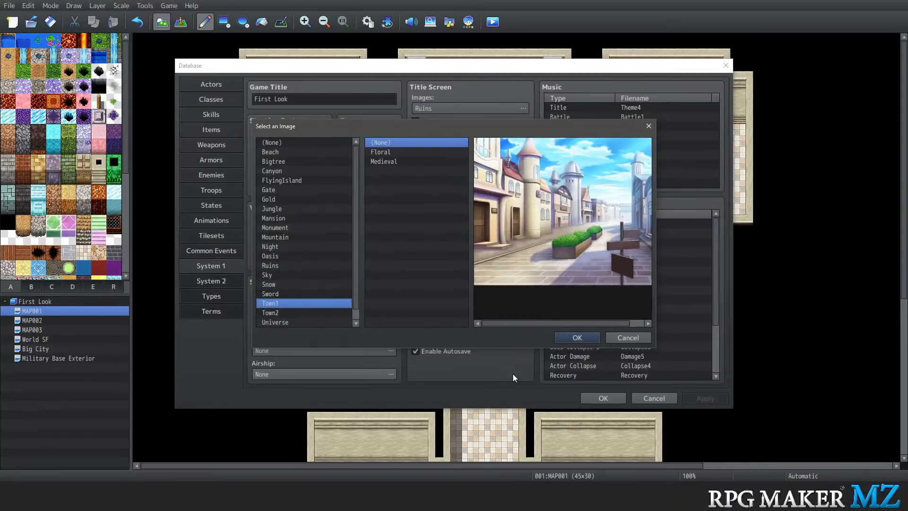
key("Down")
key("Down")
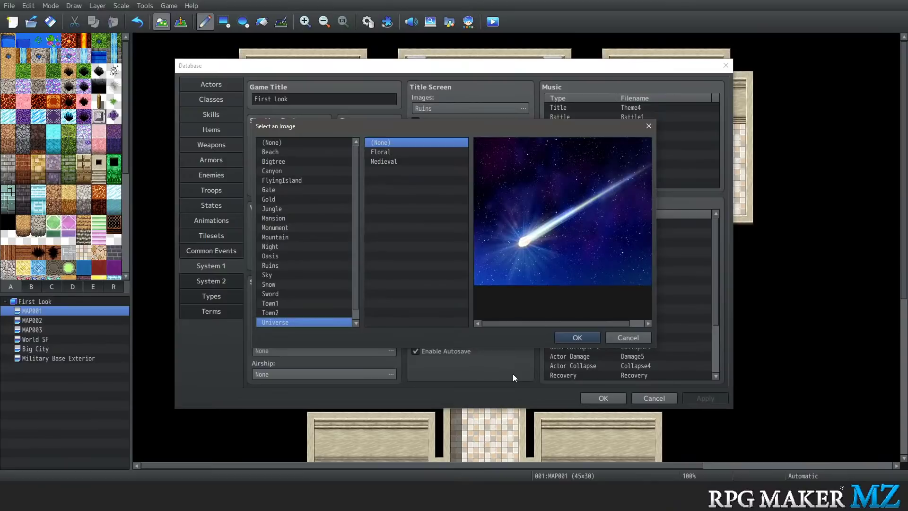
key("Down")
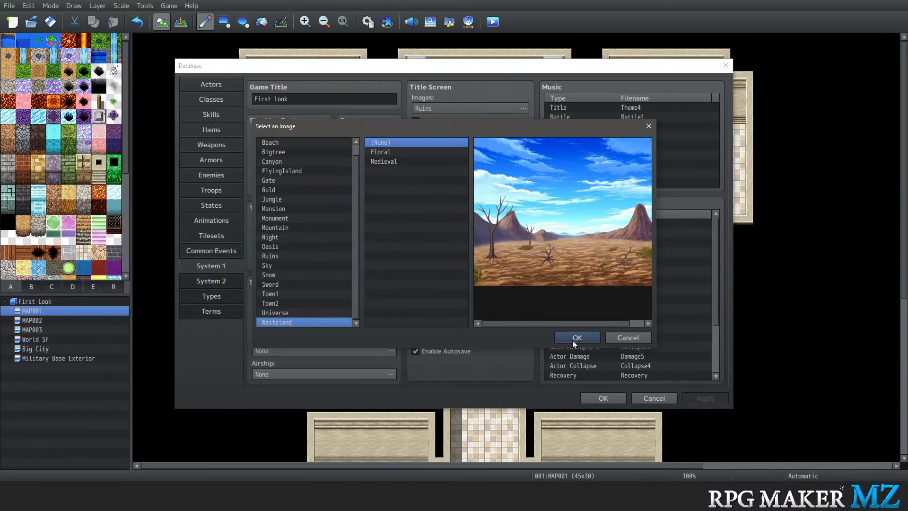
Compare several title backgrounds again and set the title screen image to Sky with no frame
scroll(303, 251, "up", 1)
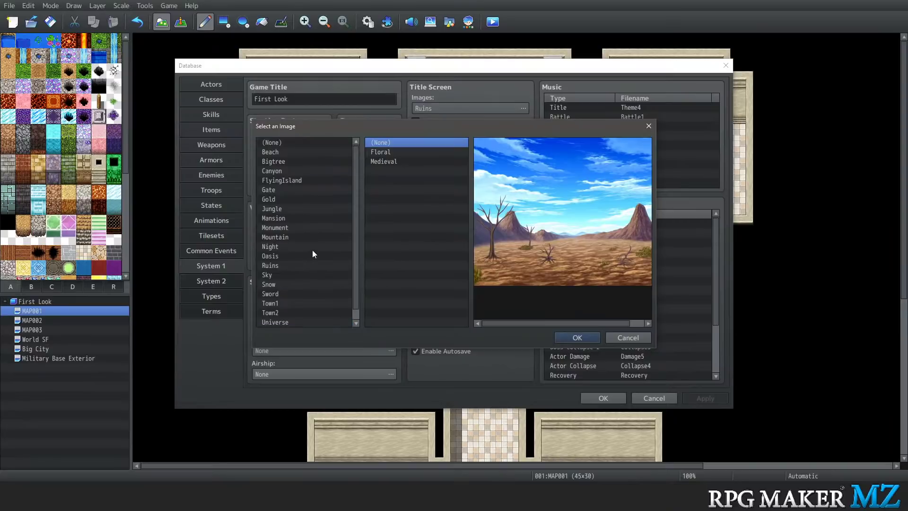
left_click(295, 268)
left_click(291, 275)
left_click(288, 266)
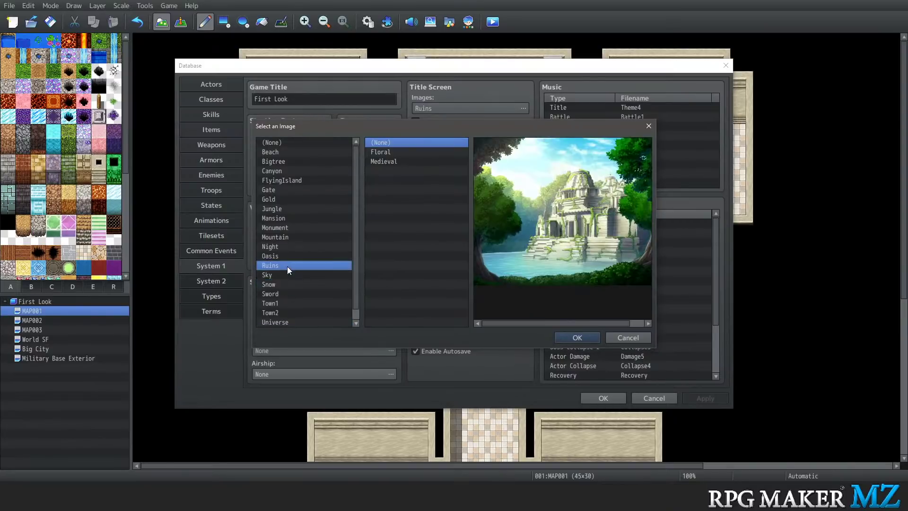
left_click(287, 255)
left_click(287, 246)
left_click(289, 237)
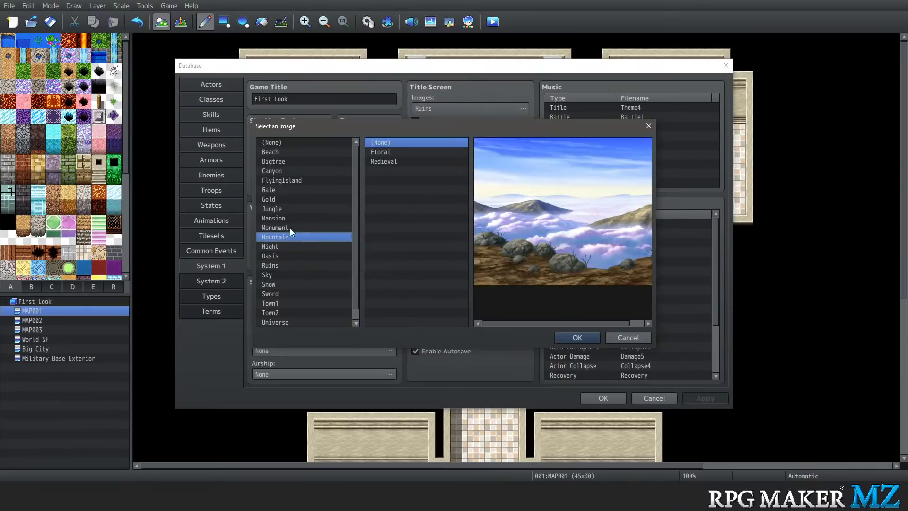
left_click(291, 227)
left_click(296, 286)
left_click(297, 293)
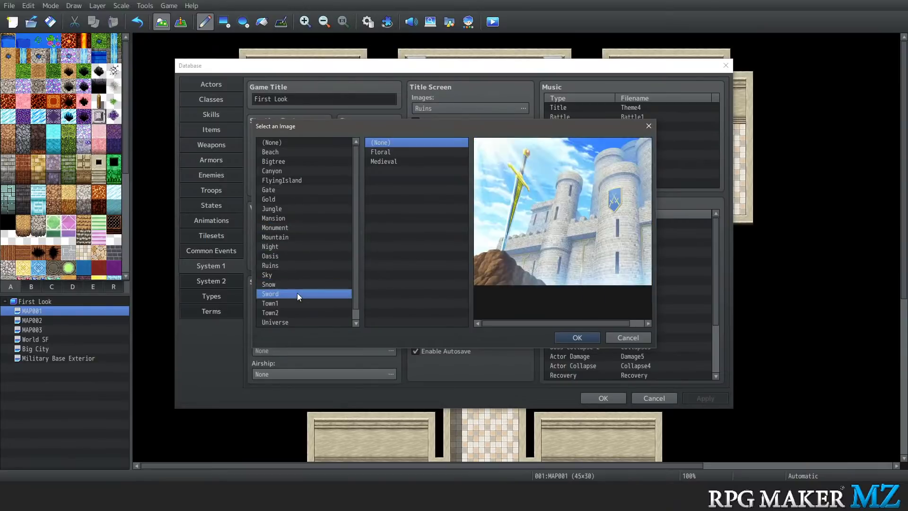
left_click(289, 275)
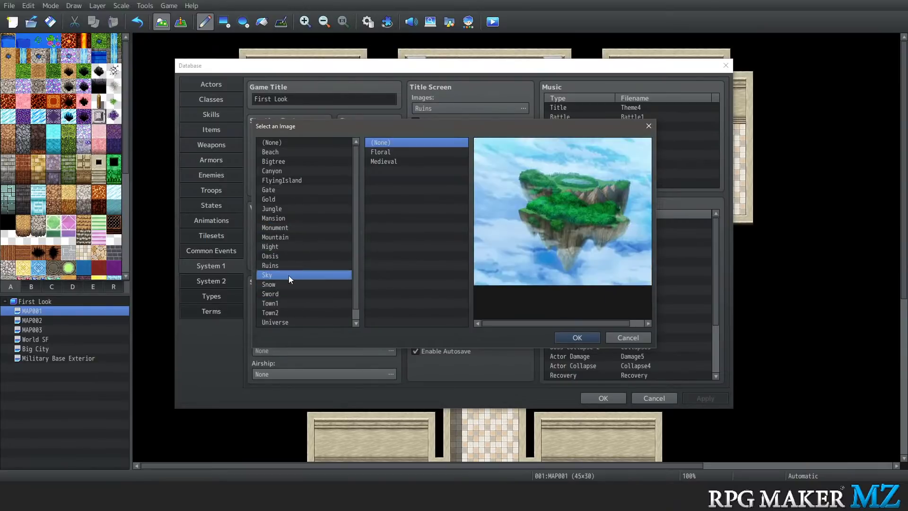
left_click(570, 336)
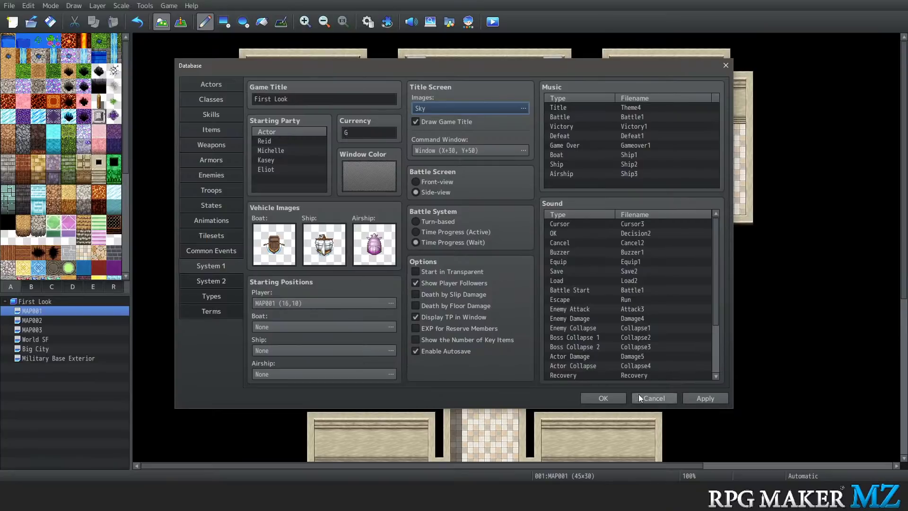
left_click(612, 397)
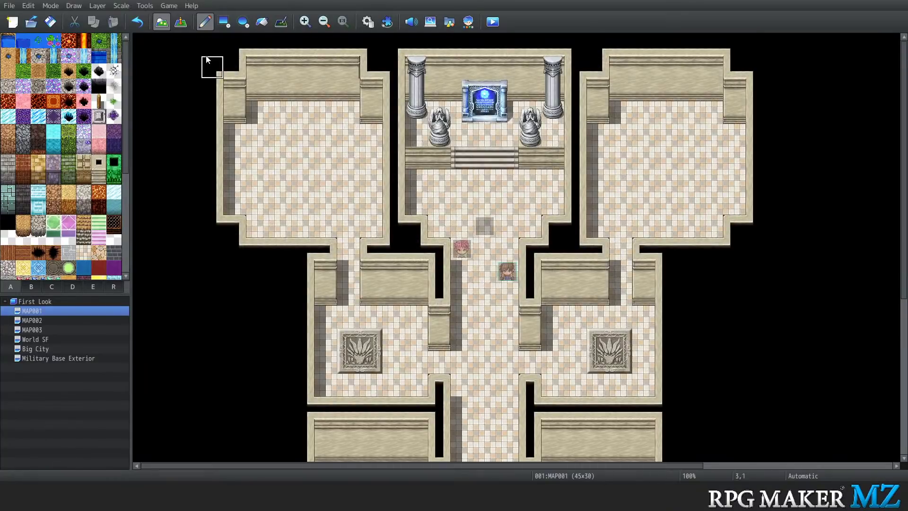
Open event EV002 on MAP001 and start a new Conditional Branch command below its plugin command
left_click(181, 22)
right_click(485, 224)
left_click(501, 229)
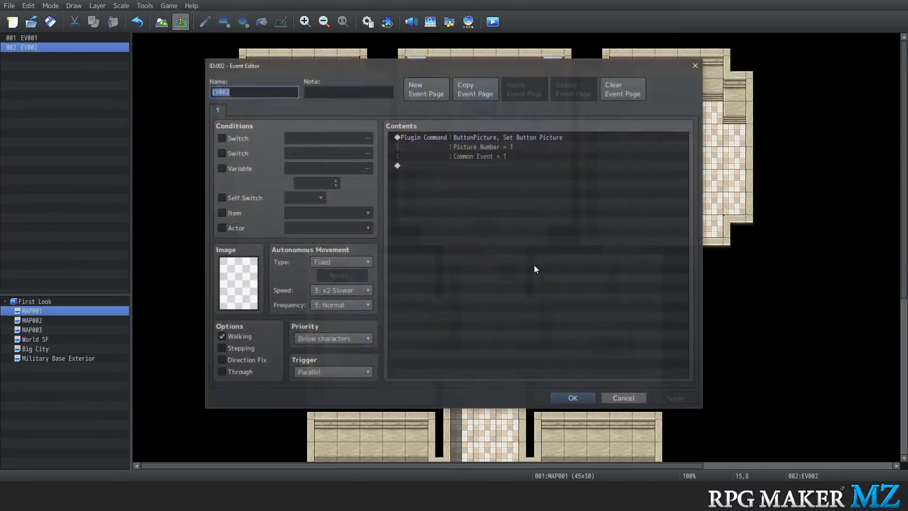
left_click(442, 169)
right_click(445, 170)
left_click(463, 177)
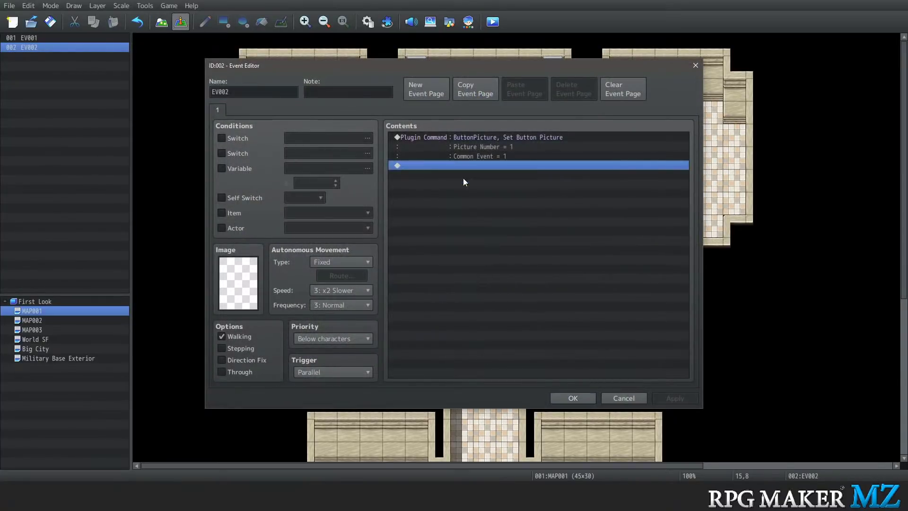
left_click(475, 286)
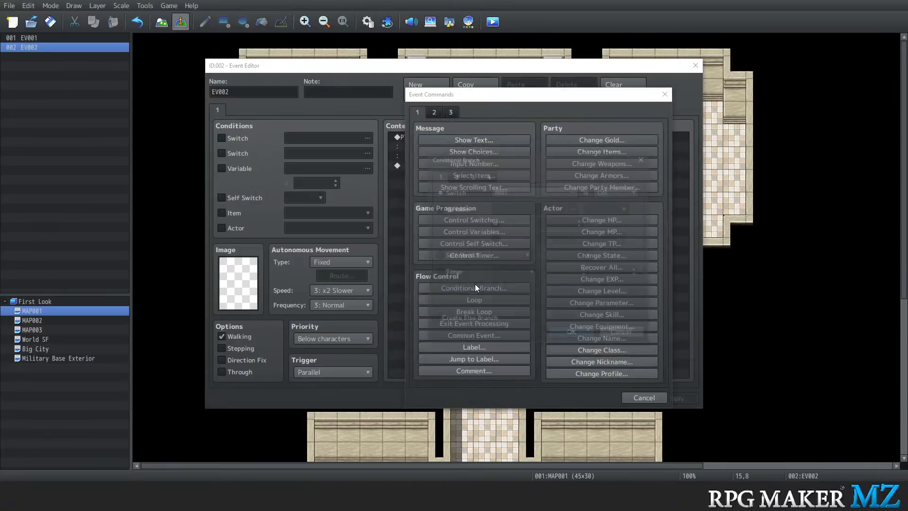
Examine the condition types offered for the Conditional Branch, from switches, actors and enemies to gold, items, buttons and scripts
left_click(453, 177)
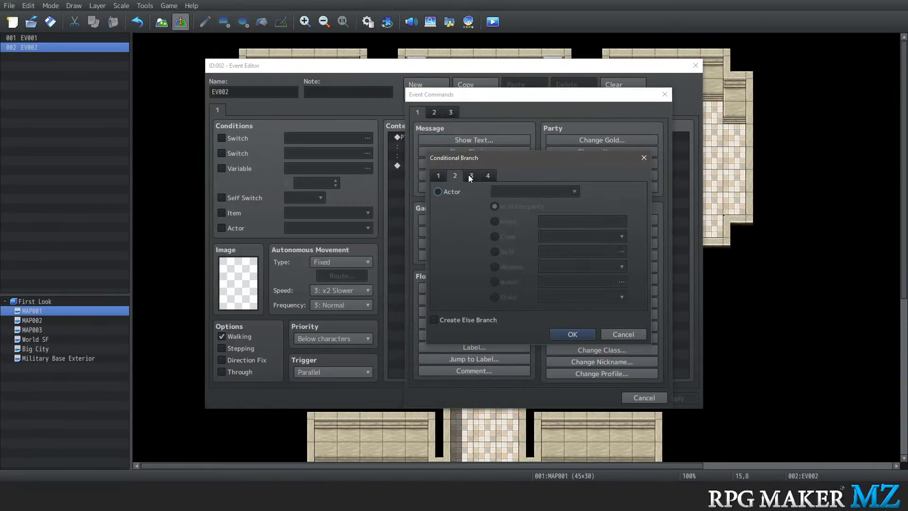
left_click(469, 175)
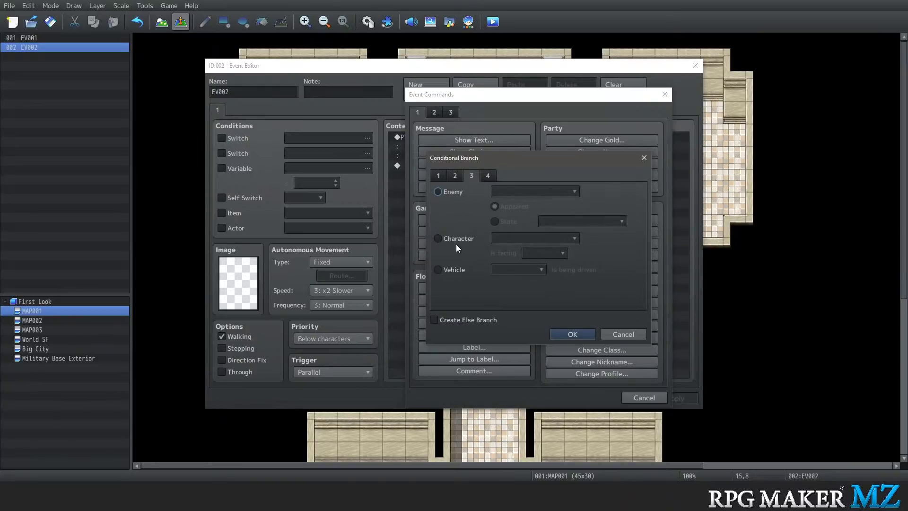
left_click(487, 177)
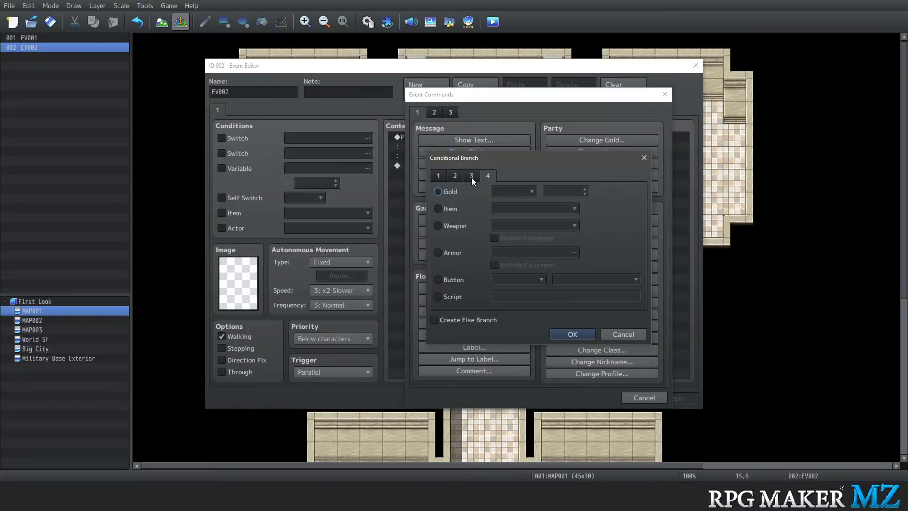
left_click(472, 177)
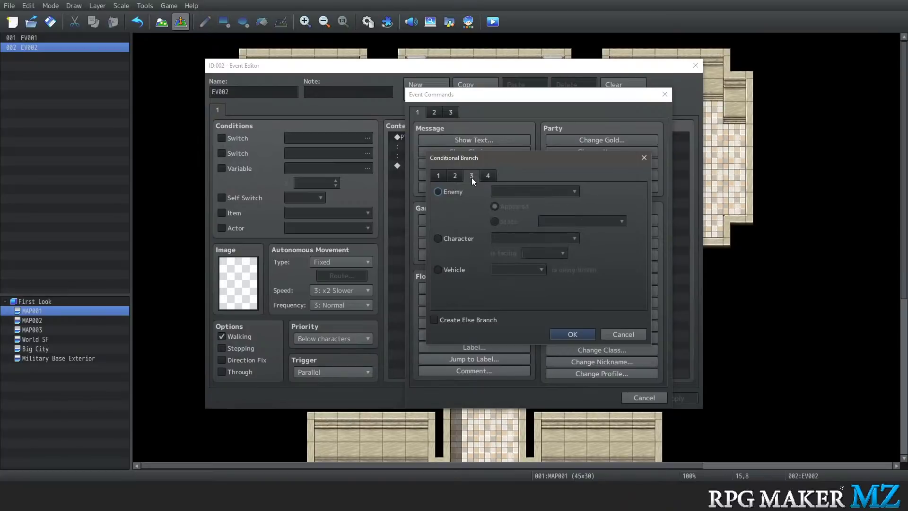
left_click(481, 178)
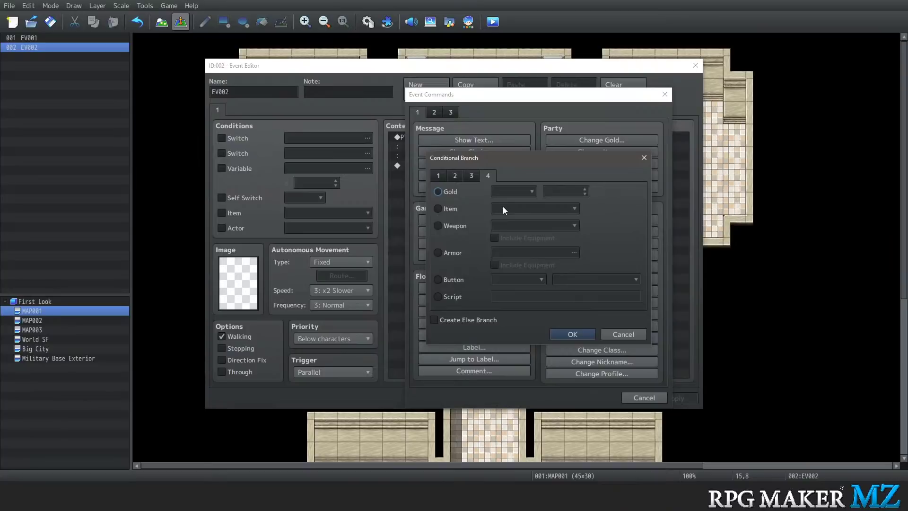
left_click(471, 176)
left_click(459, 176)
left_click(439, 175)
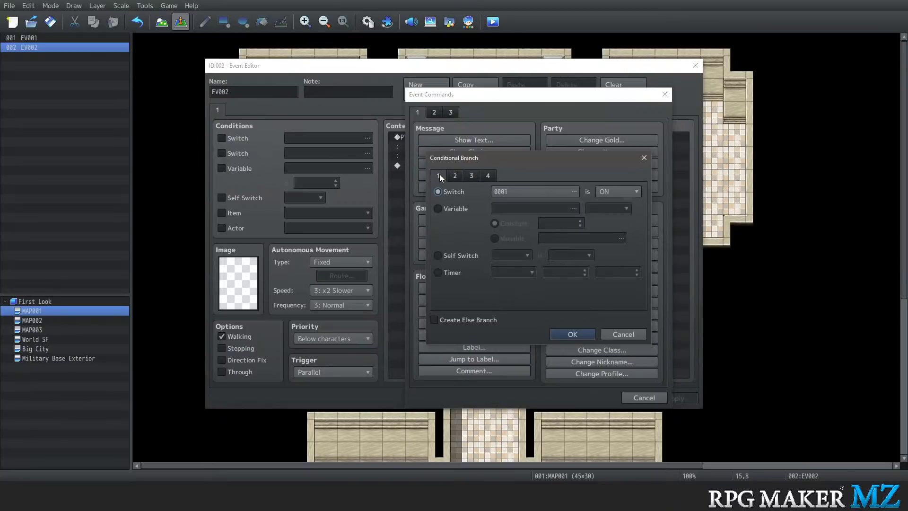
left_click(468, 176)
left_click(484, 177)
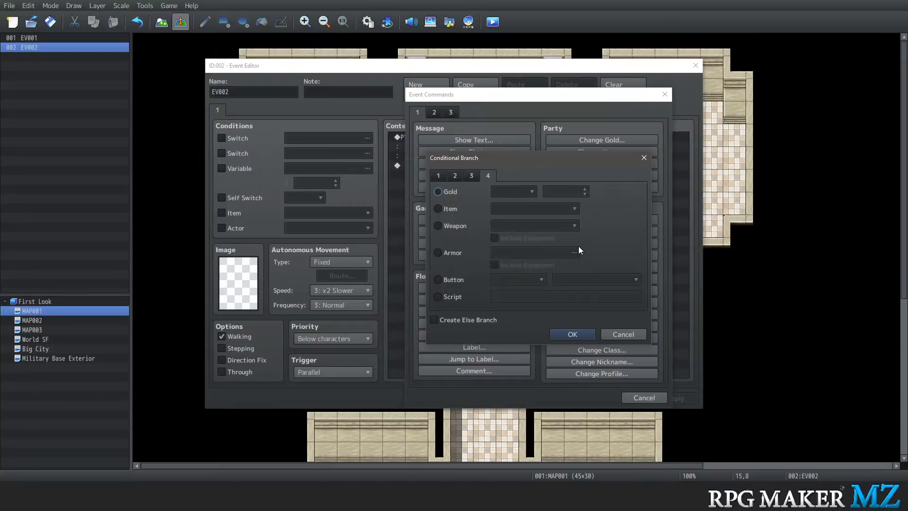
Add a conditional branch for switch 0001 being ON to EV002, save the event and return to map editing
left_click(470, 180)
left_click(453, 176)
left_click(441, 175)
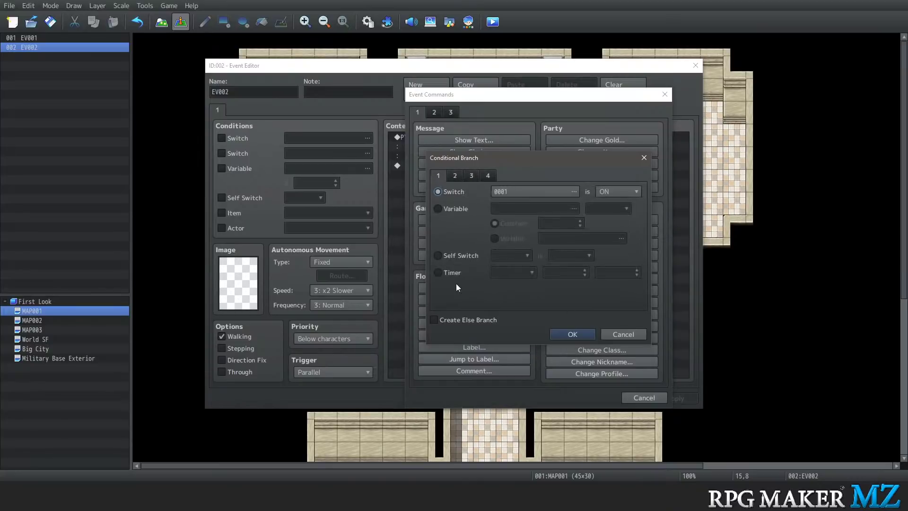
left_click(567, 334)
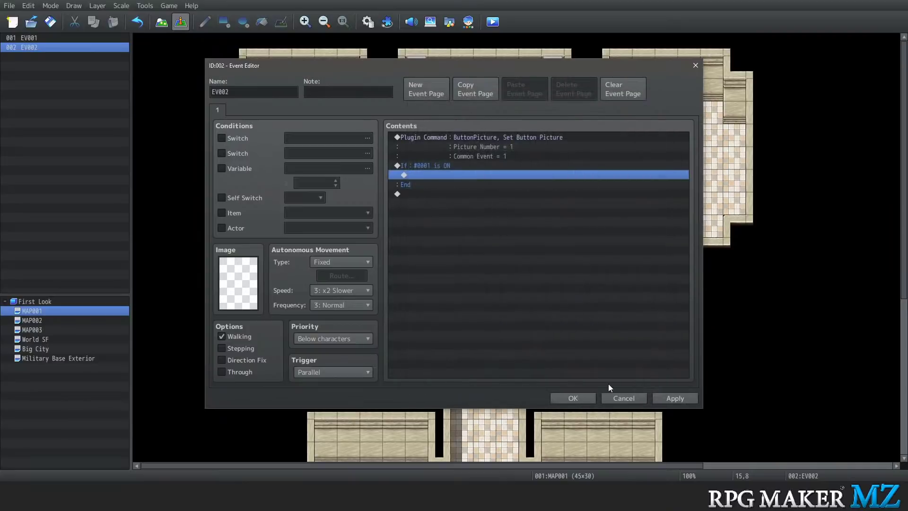
left_click(567, 398)
left_click(161, 22)
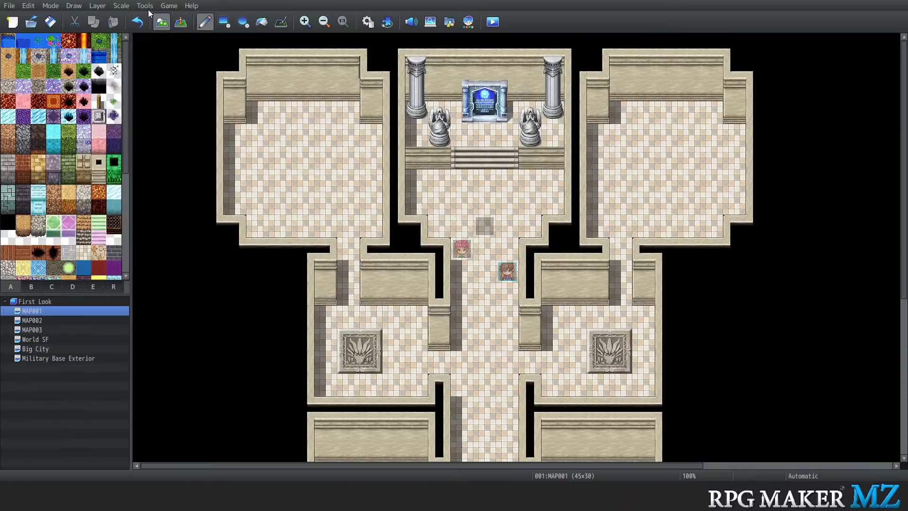
Open the battle background selection for the Goblin*2 troop in the database
left_click(147, 8)
left_click(151, 14)
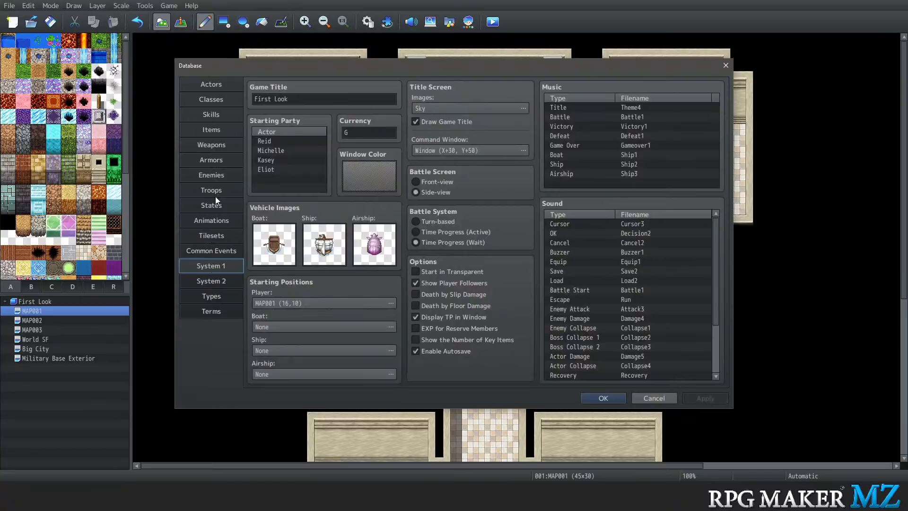
left_click(231, 189)
left_click(565, 111)
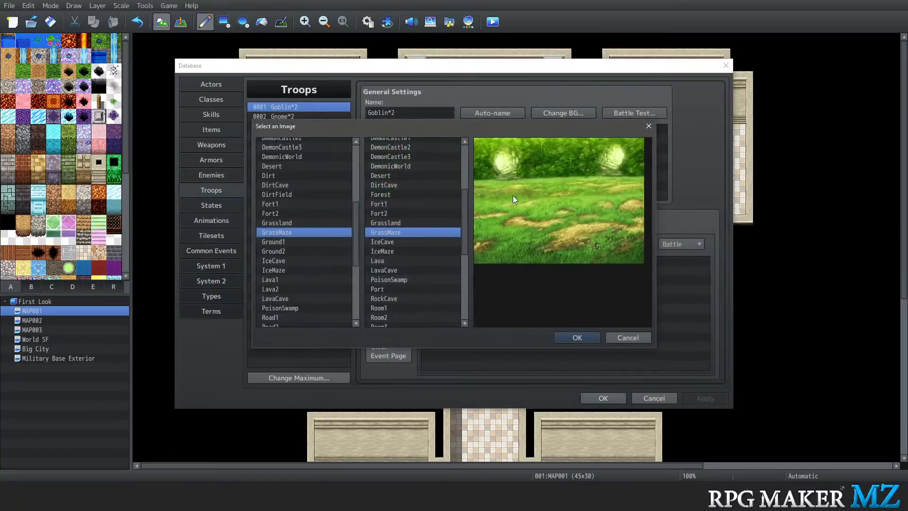
Preview the battle floor backgrounds from Castle1 through Cyberspace against the GrassMaze backdrop
scroll(278, 181, "up", 6)
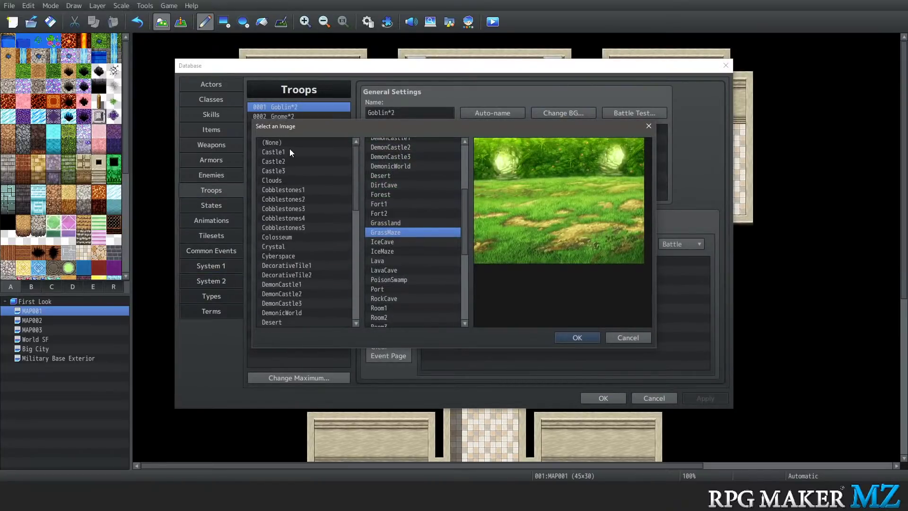
left_click(289, 150)
key("Down")
key("Down")
key("Down")
key("Down")
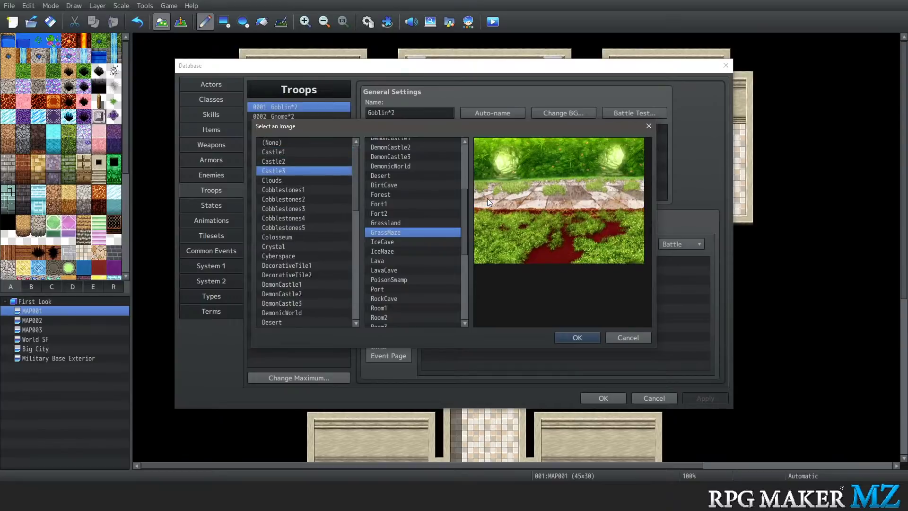
key("Down")
key("Down")
key("Down")
key("Down")
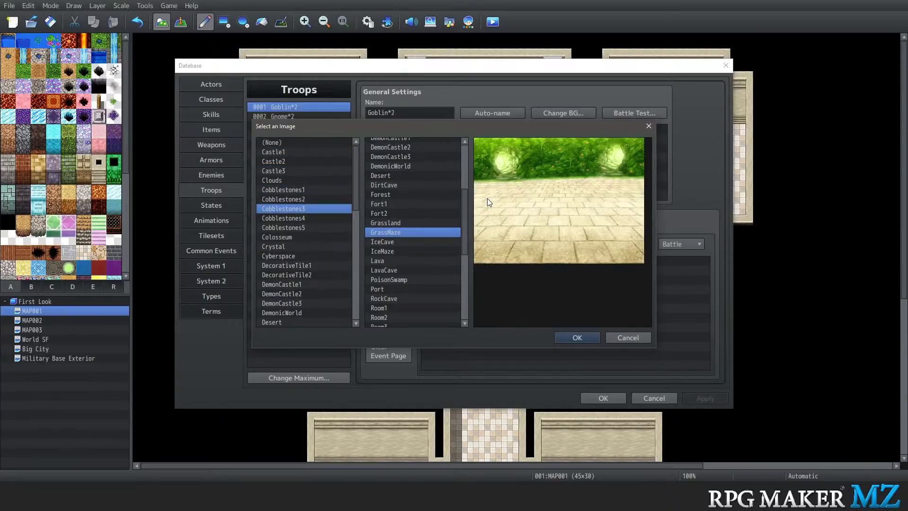
key("Down")
key("Down")
key("Down")
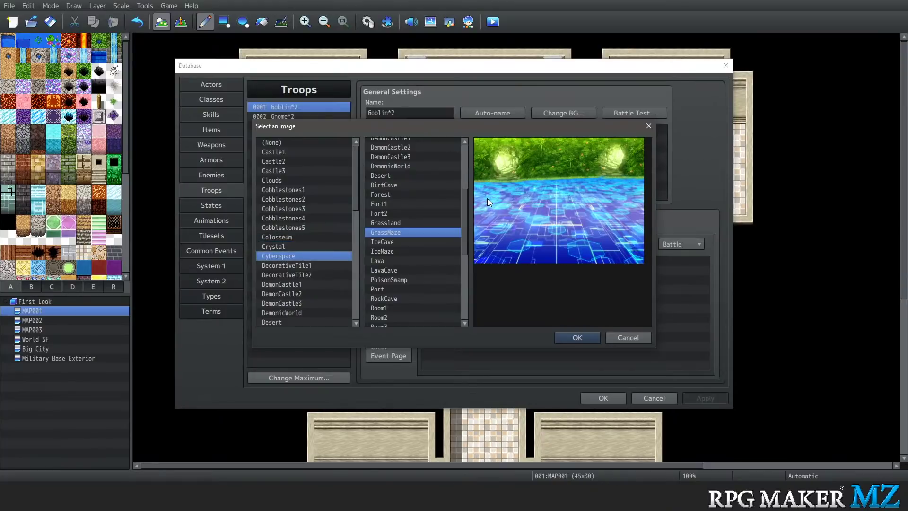
Compare the Cyberspace and DarkSpace backdrops in combination with the Cyberspace floor
scroll(409, 191, "up", 3)
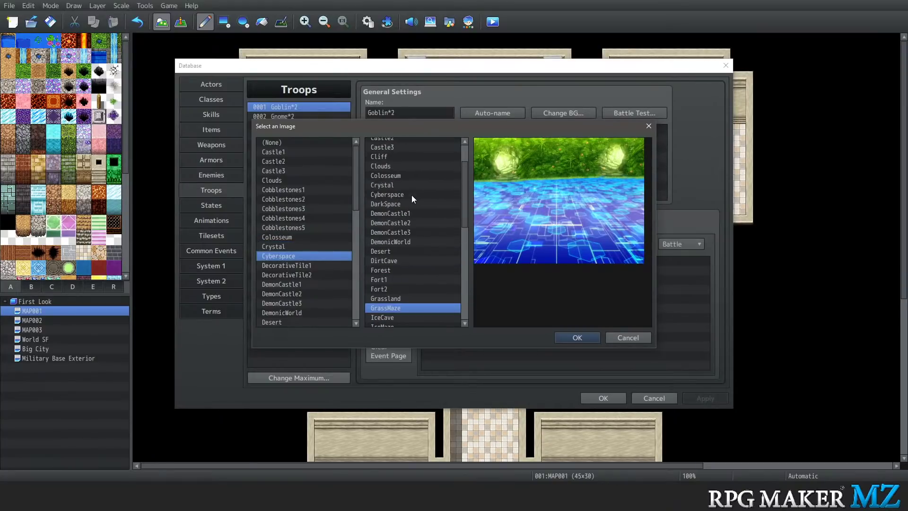
left_click(402, 194)
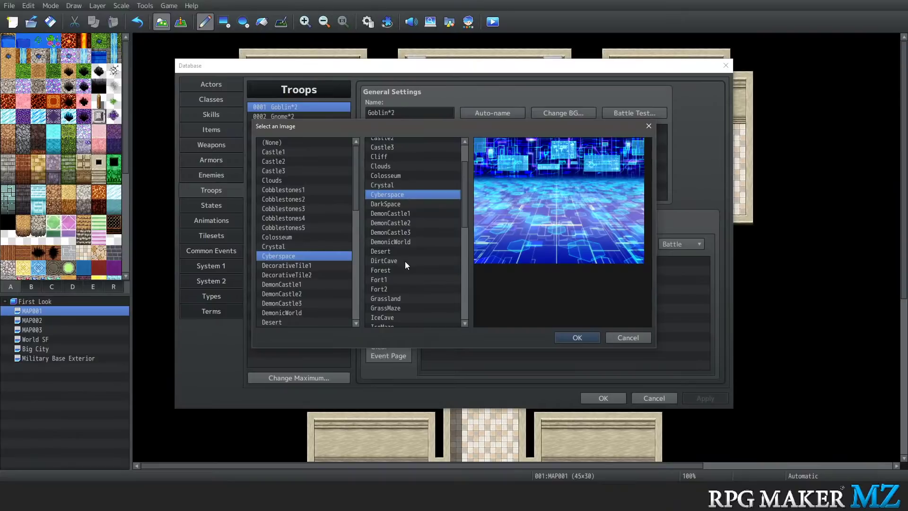
left_click(379, 205)
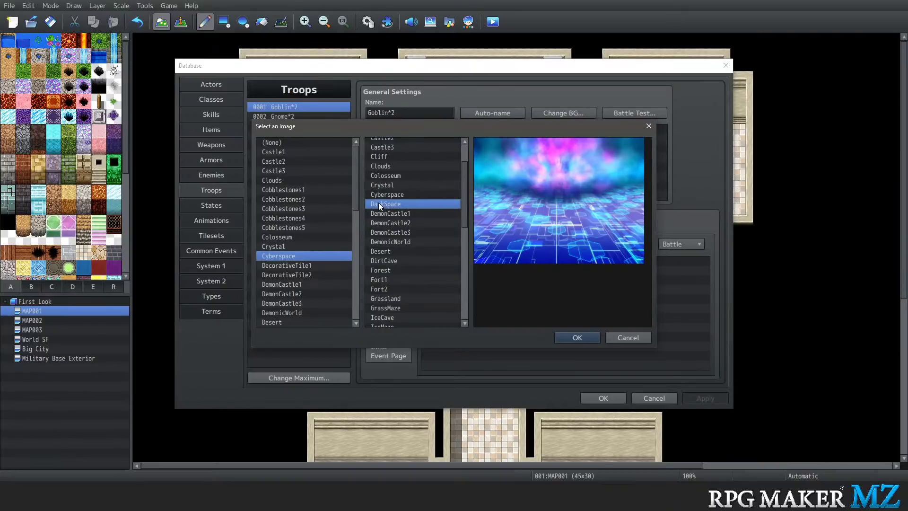
left_click(391, 197)
left_click(390, 200)
left_click(390, 195)
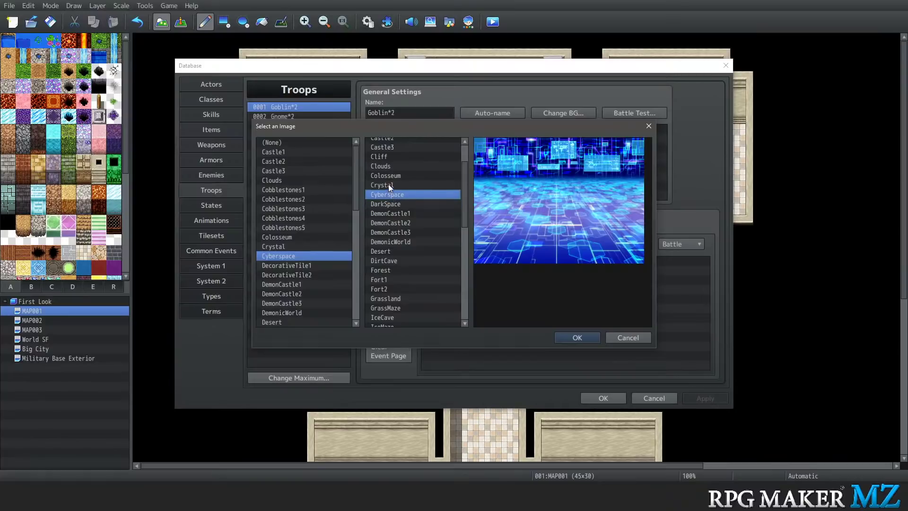
Preview the Crystal, Colosseum, Desert, Fort1 and DemonCastle3 backdrops behind the Cyberspace floor
left_click(387, 183)
left_click(388, 177)
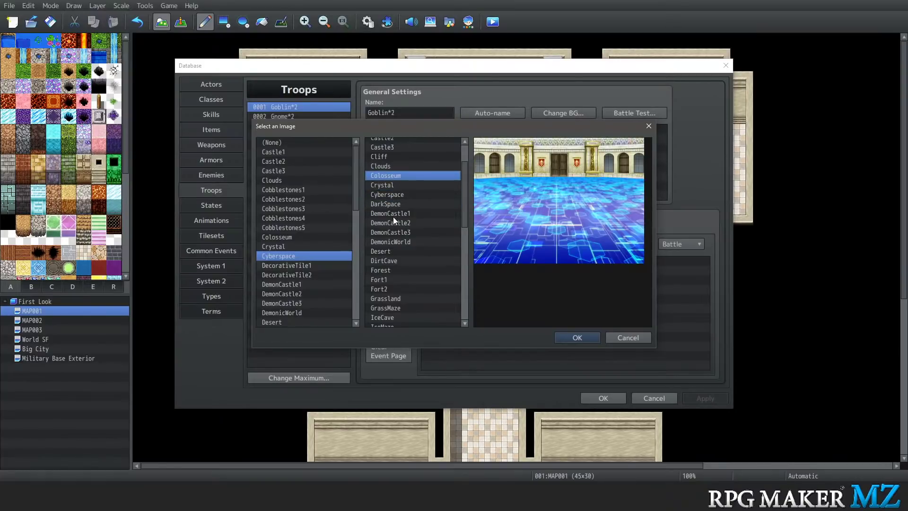
left_click(390, 203)
left_click(389, 186)
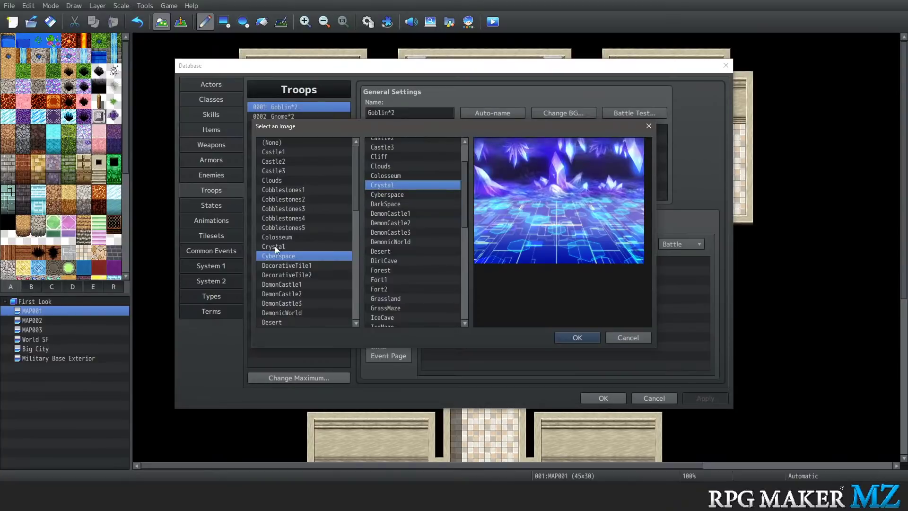
left_click(396, 251)
left_click(393, 279)
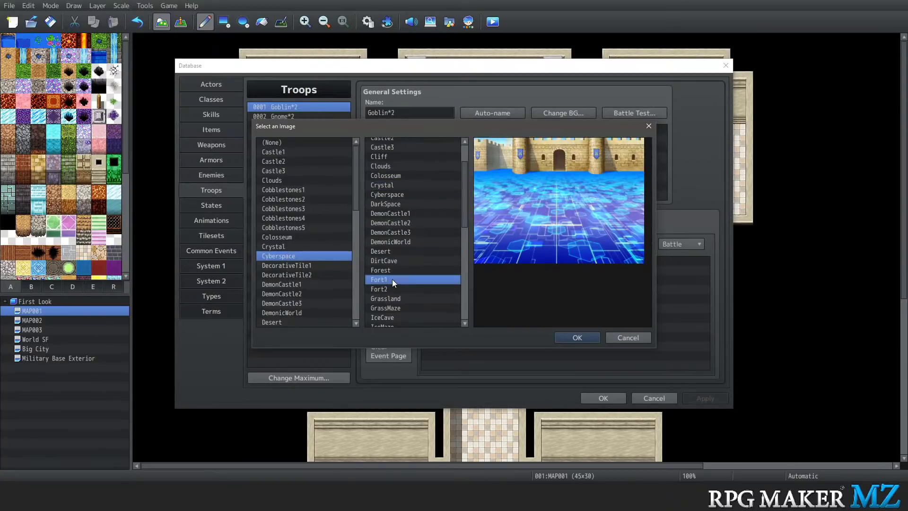
left_click(396, 233)
Preview the backdrops between Bridge and Crystal over the Cyberspace floor, ending on Castle2
scroll(396, 231, "up", 2)
left_click(393, 210)
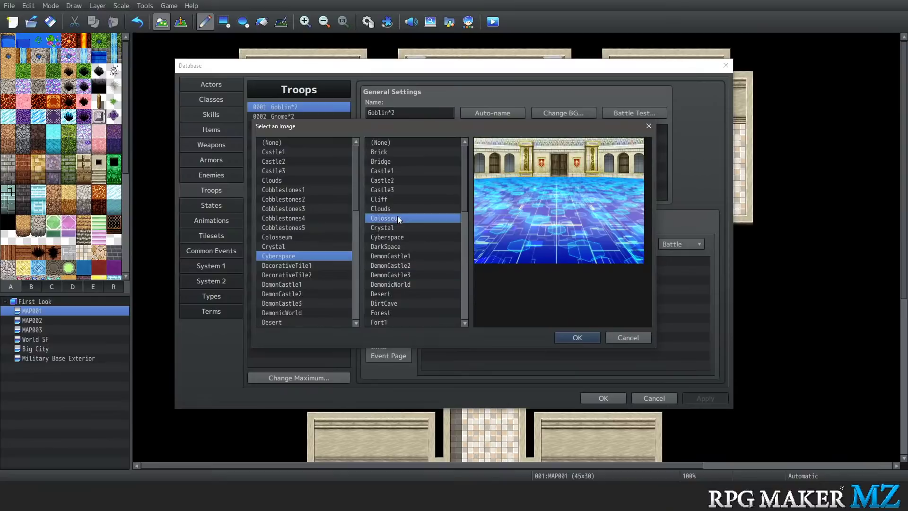
left_click(393, 200)
left_click(390, 215)
left_click(396, 226)
left_click(392, 209)
left_click(392, 199)
left_click(390, 190)
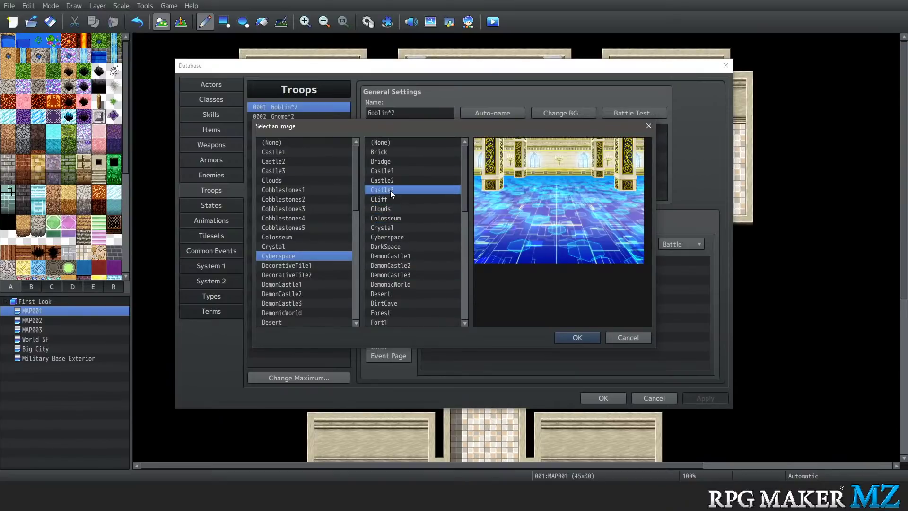
left_click(388, 180)
left_click(387, 170)
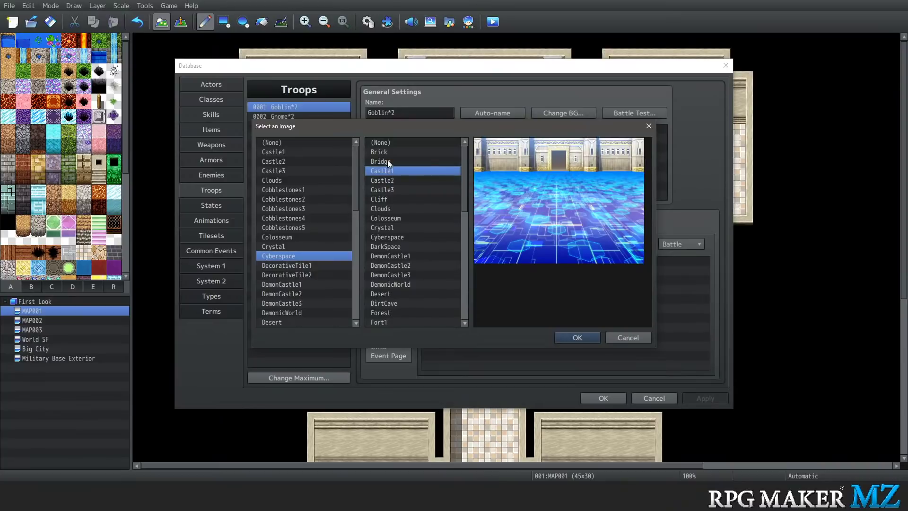
left_click(388, 161)
left_click(395, 169)
left_click(396, 177)
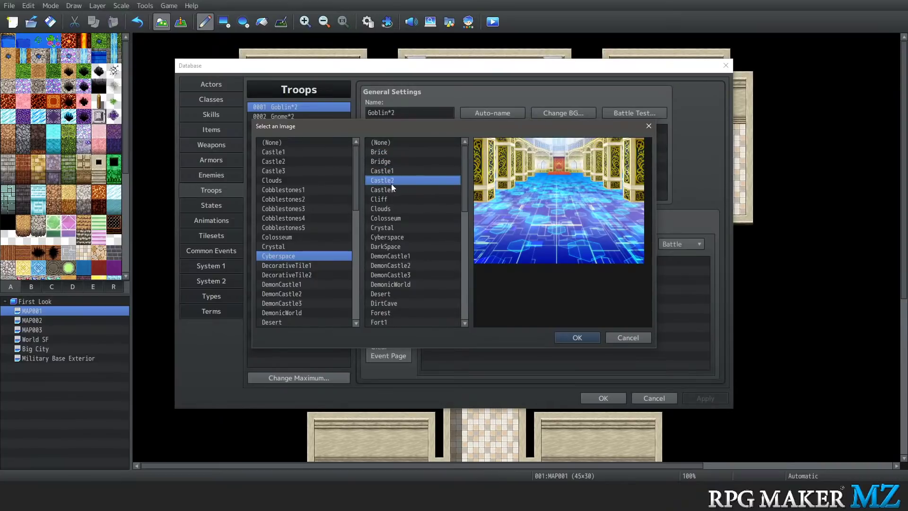
Preview the battle floors from DecorativeTile1 through Wood2 in front of the Castle2 backdrop
left_click(307, 265)
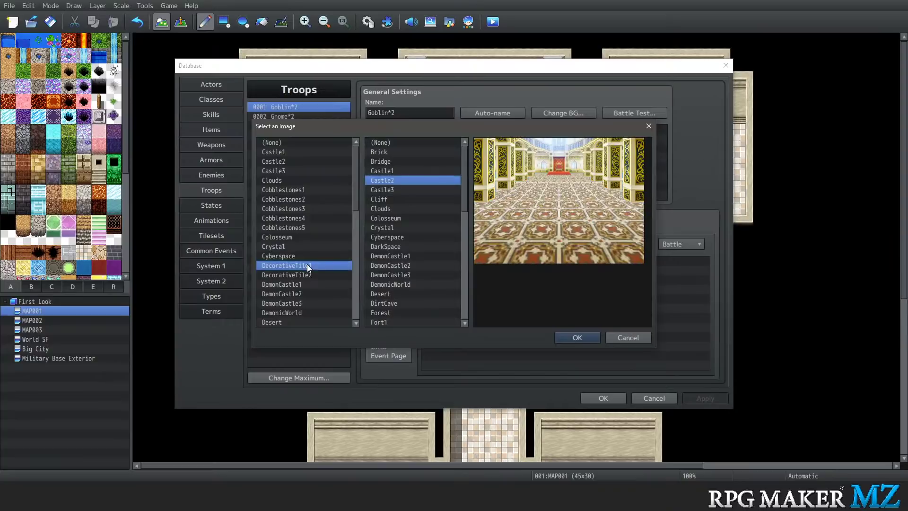
key("Down")
key("Down")
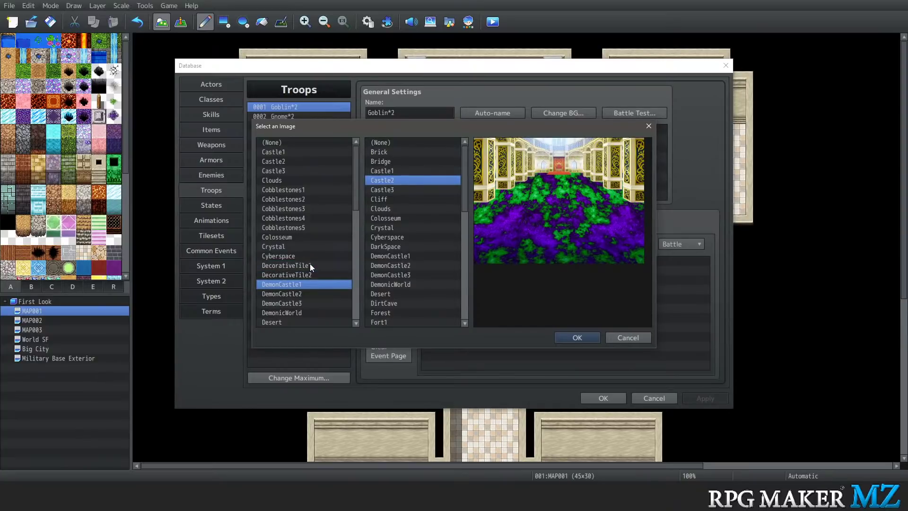
key("Down")
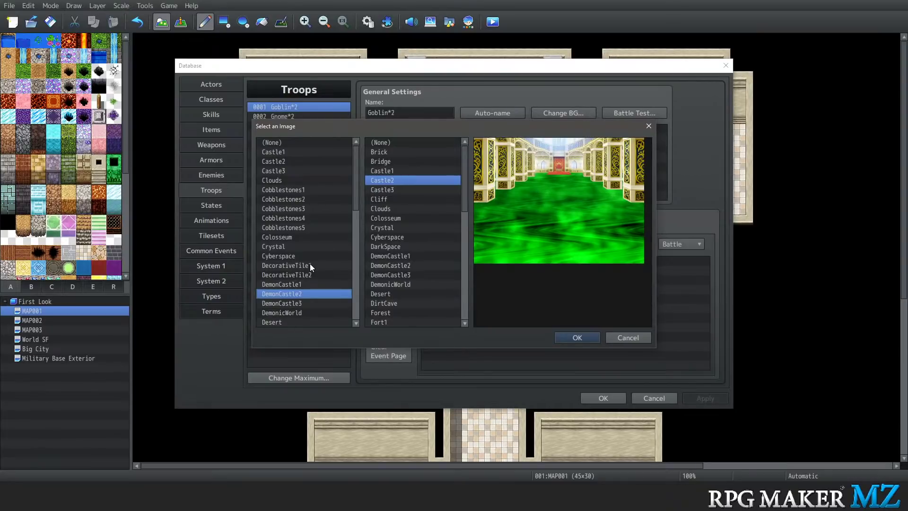
key("Down")
key("Down")
key("Down")
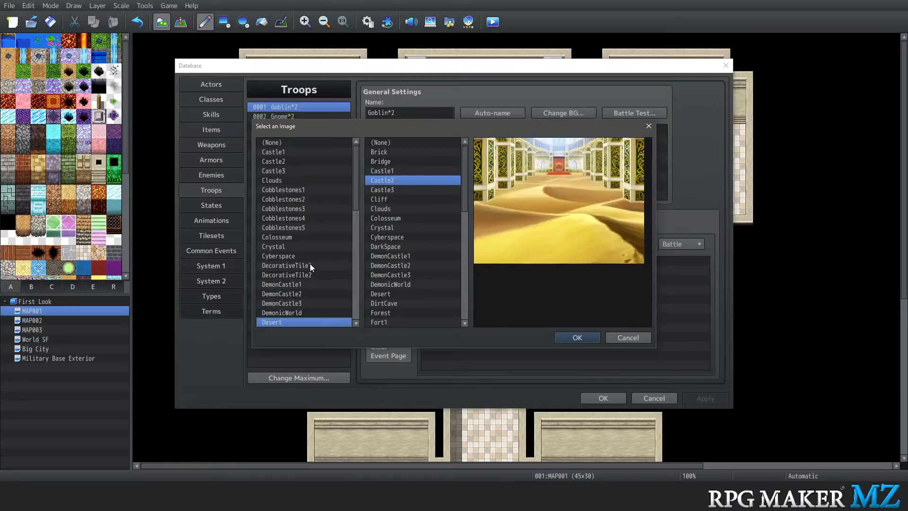
key("Down")
key("Down")
key("Down")
key("Down")
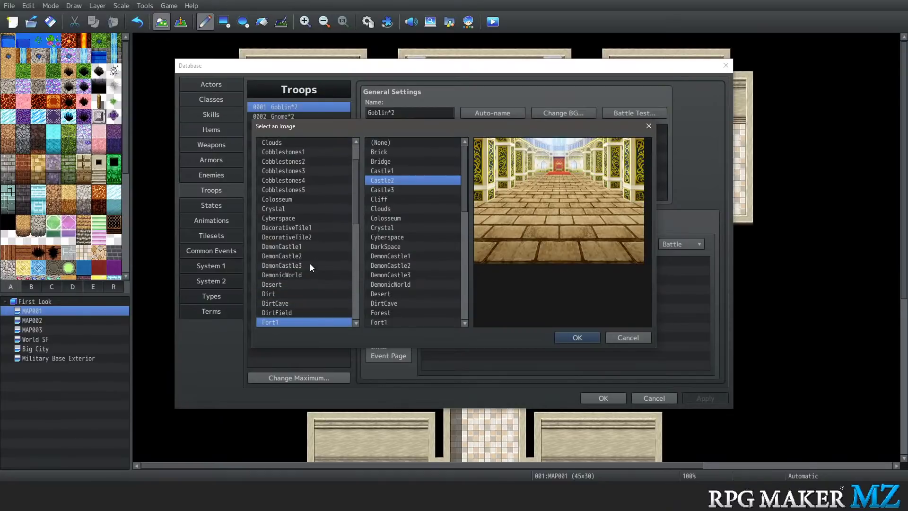
key("Down")
key("Down")
key("Down")
key("Down")
key("Down")
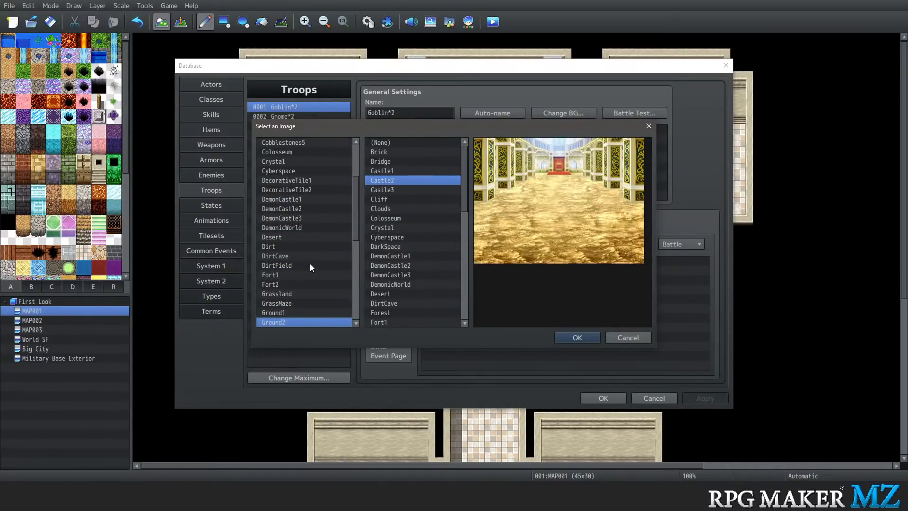
key("Down")
key("Down")
key("Down")
key("Down")
key("Down")
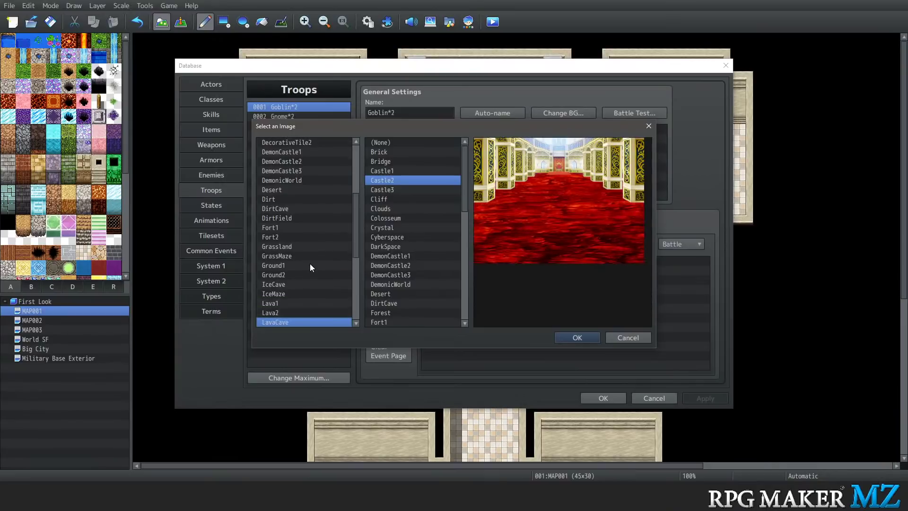
key("Down")
key("Down")
key("Down")
key("Down")
key("Down")
key("Down")
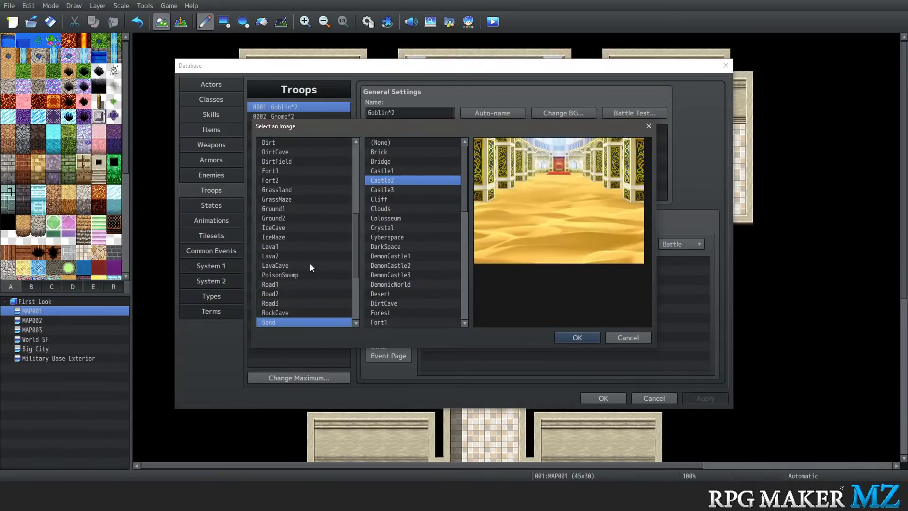
key("Down")
key("Down")
key("Down")
key("Down")
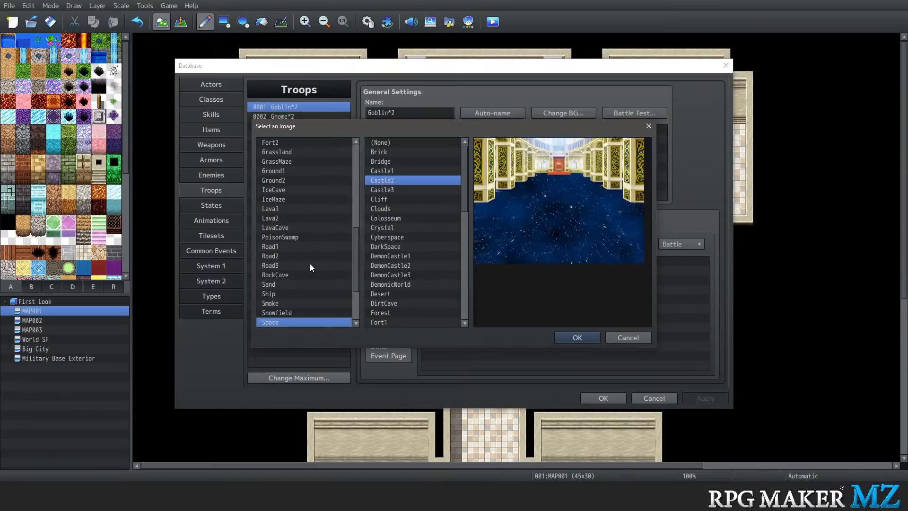
key("Down")
key("Down")
key("Down")
key("Down")
key("Down")
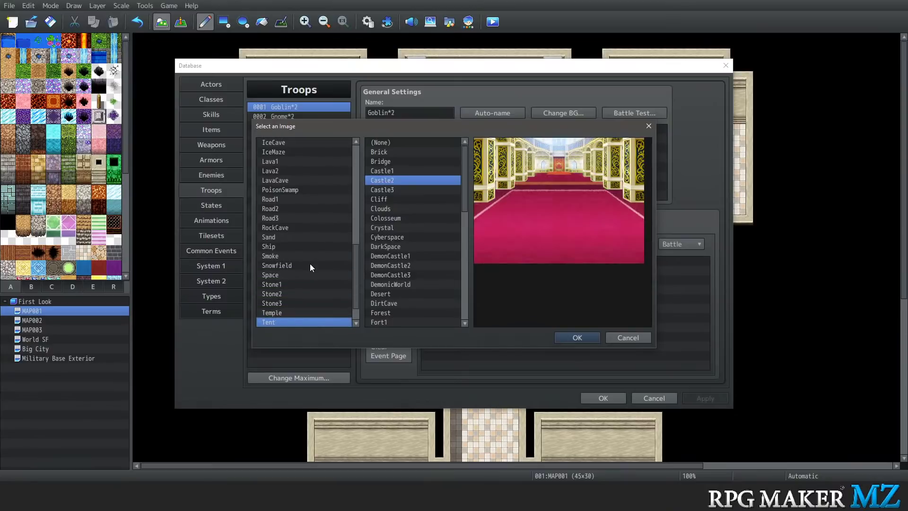
key("Down")
key("Down")
key("Down")
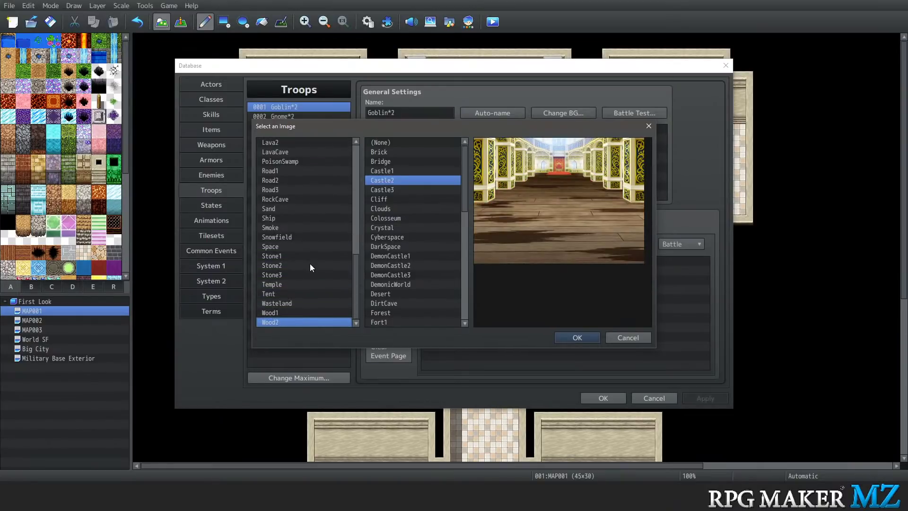
Preview the backdrops from Castle3 through DemonCastle3 over the Wood2 floor
key("Down")
key("Down")
key("Down")
key("Down")
key("Down")
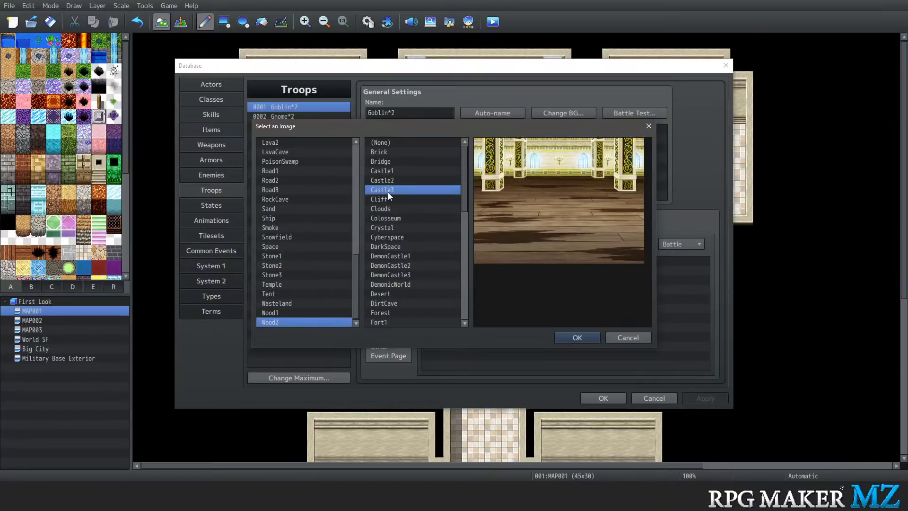
key("Down")
key("Down")
key("Down")
key("Down")
key("Down")
key("Down")
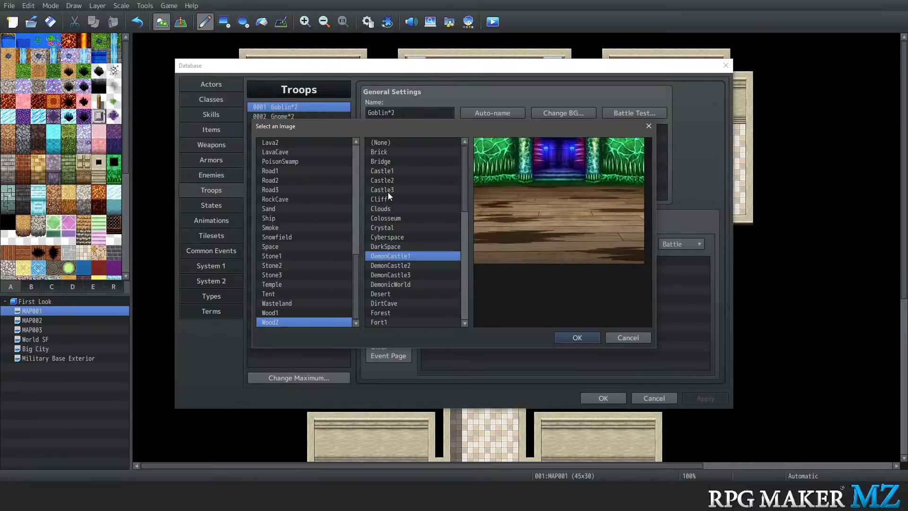
key("Up")
key("Up")
key("Up")
key("Down")
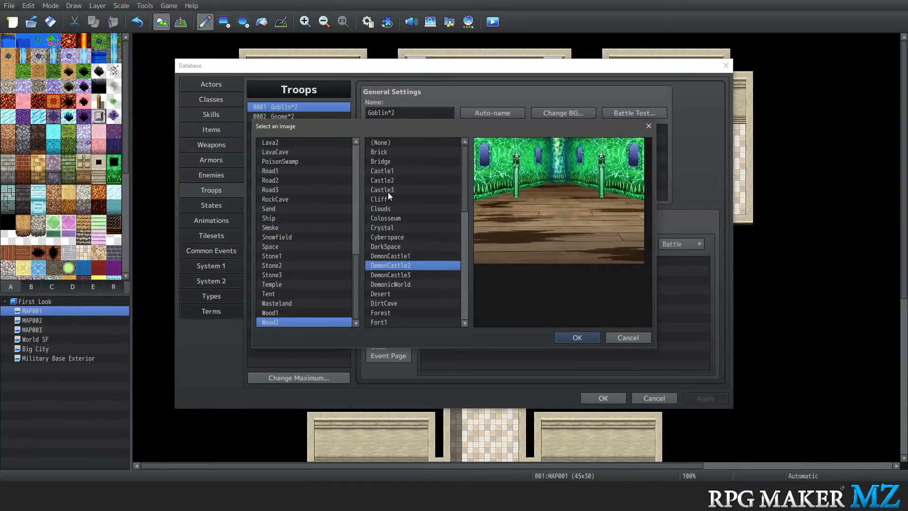
key("Down")
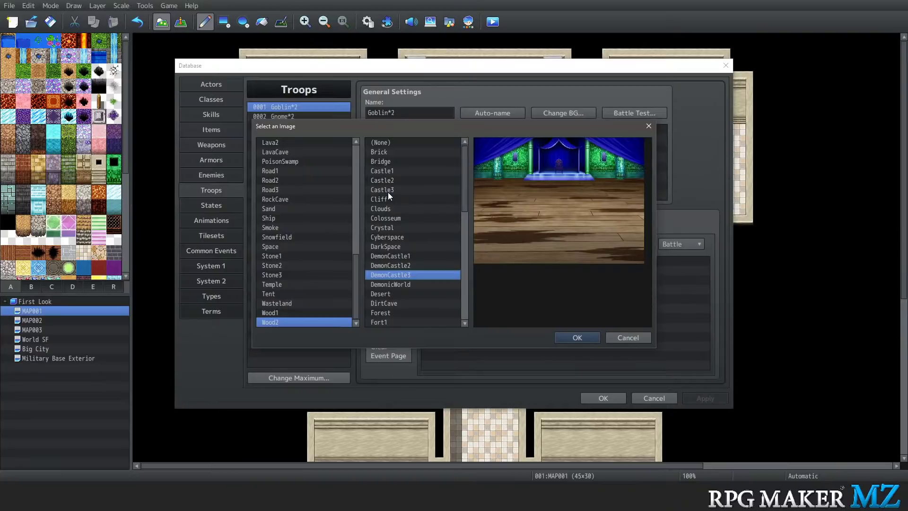
Preview the remaining backdrops from DemonicWorld through Wasteland over the Wood2 floor, and leave the database without applying a background
key("Down")
key("Down")
key("Down")
key("Down")
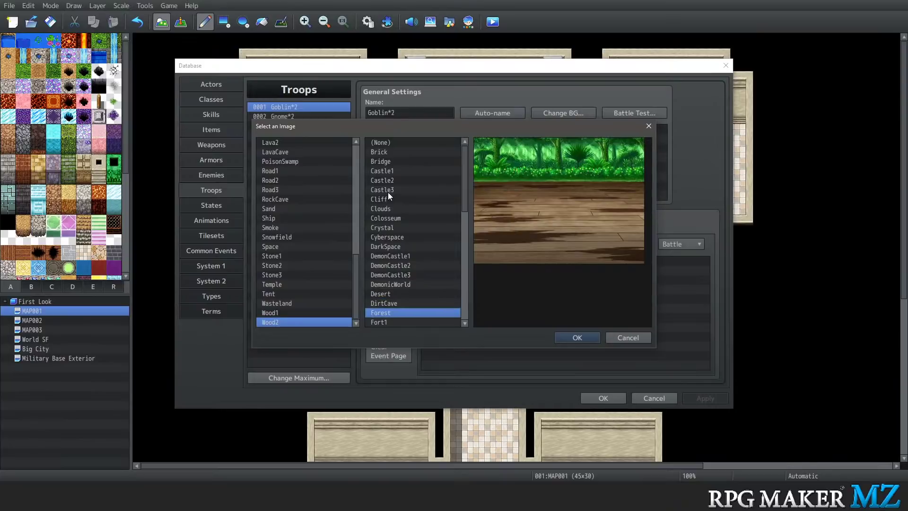
key("Down")
key("Down")
key("Down")
key("Down")
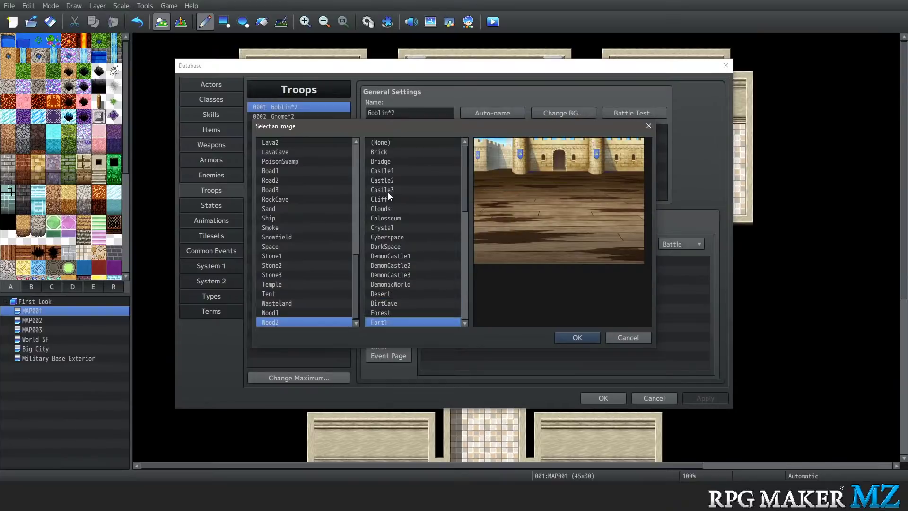
key("Down")
key("Down")
key("Down")
key("Down")
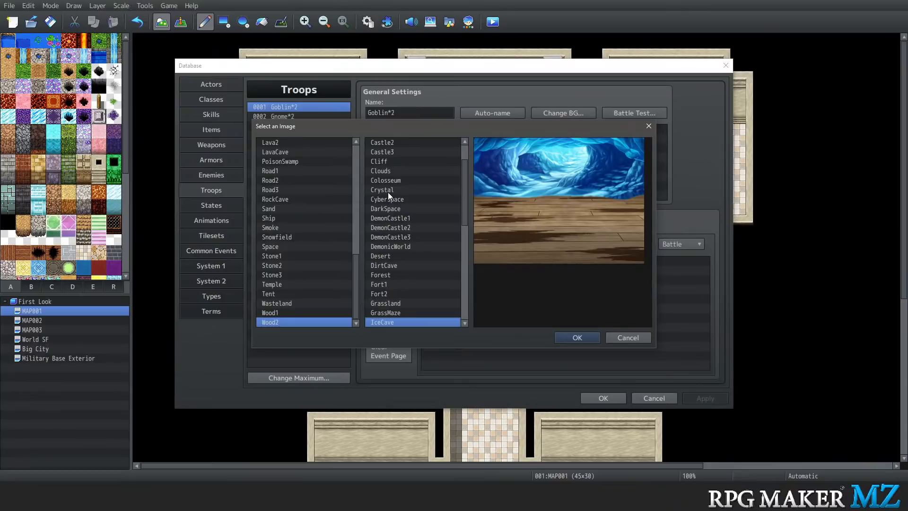
key("Down")
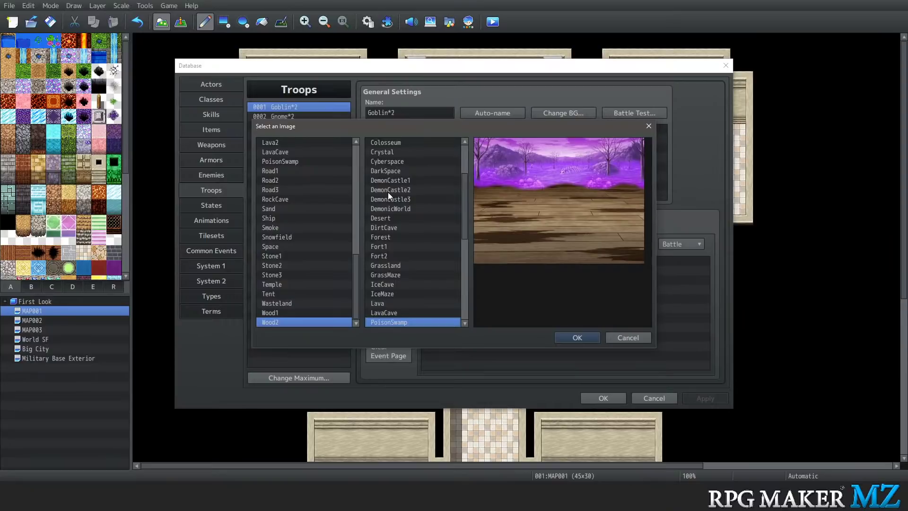
key("Down")
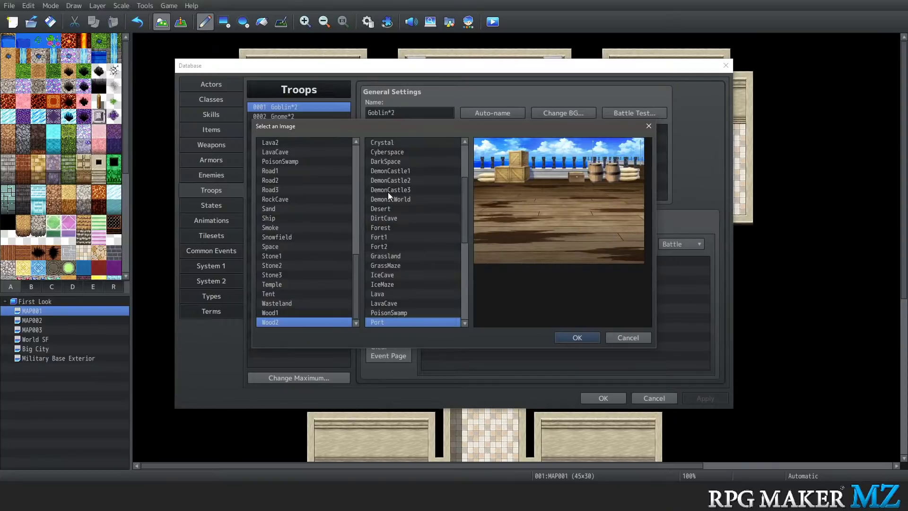
key("Down")
key("Down")
key("Down")
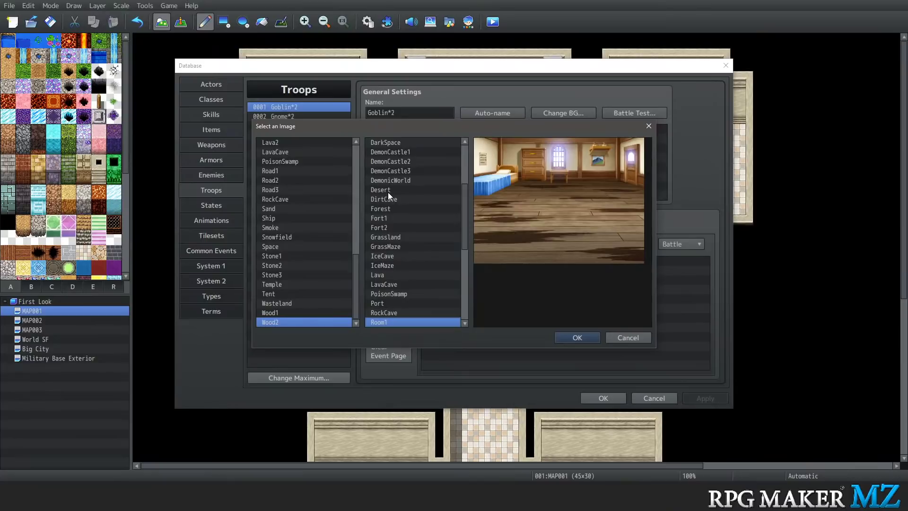
key("Down")
key("Down")
key("Down")
key("Down")
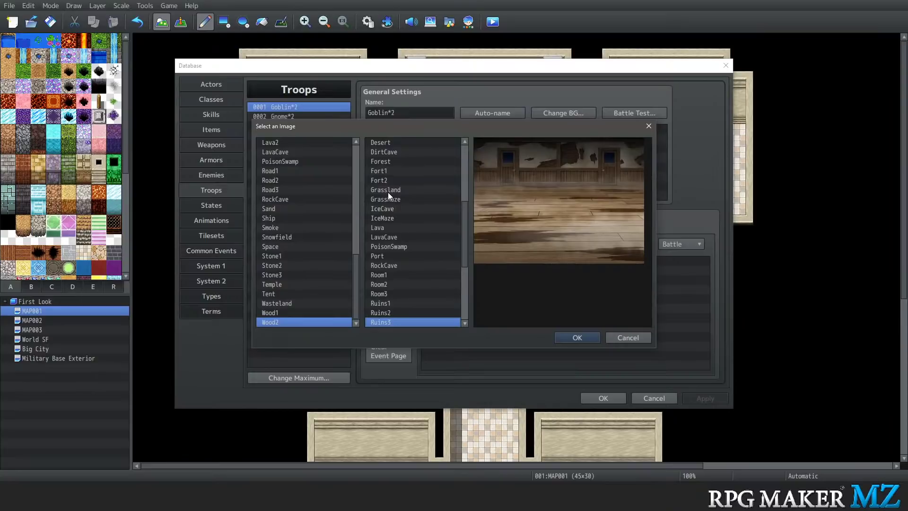
key("Down")
key("Down")
key("Down")
key("Down")
key("Down")
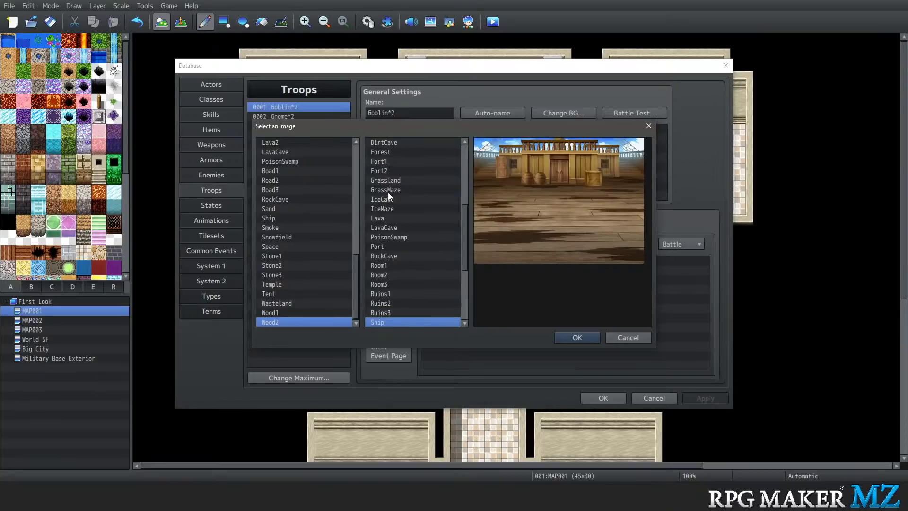
key("Down")
key("Down")
key("Down")
key("Down")
key("Down")
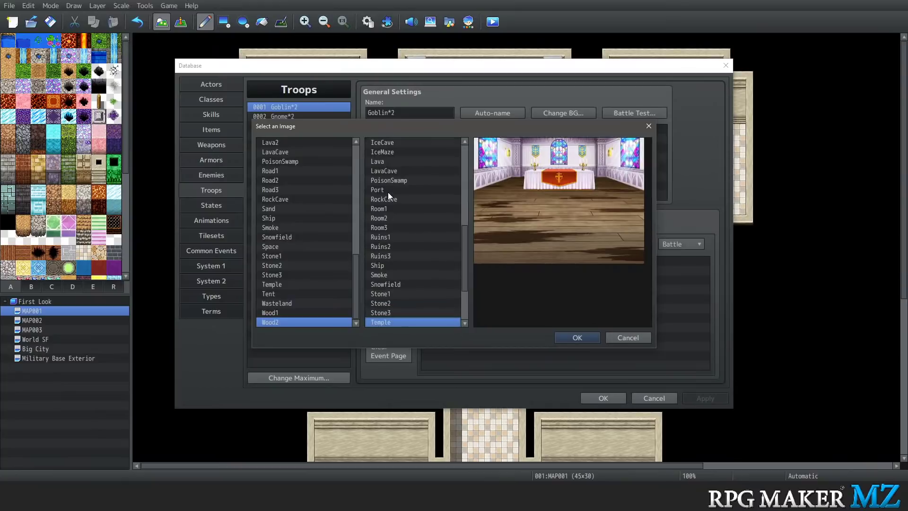
key("Down")
key("Down")
key("Down")
key("Down")
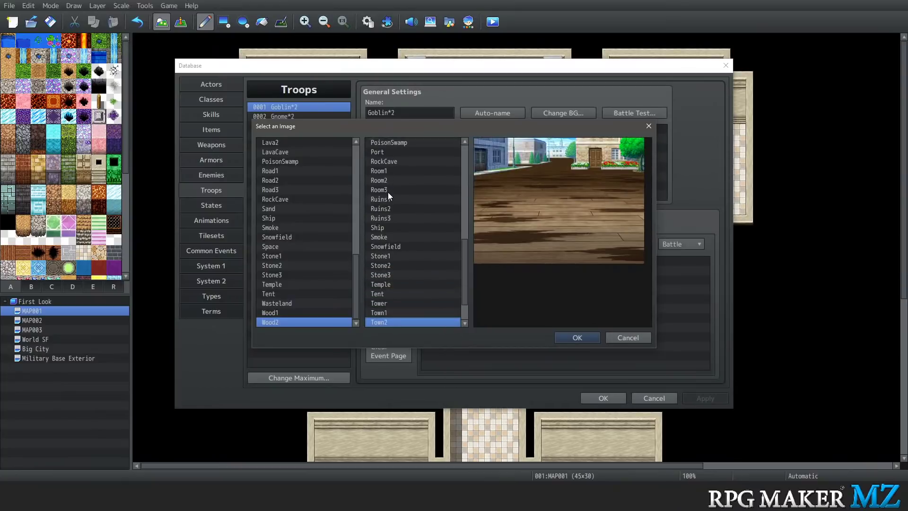
key("Down")
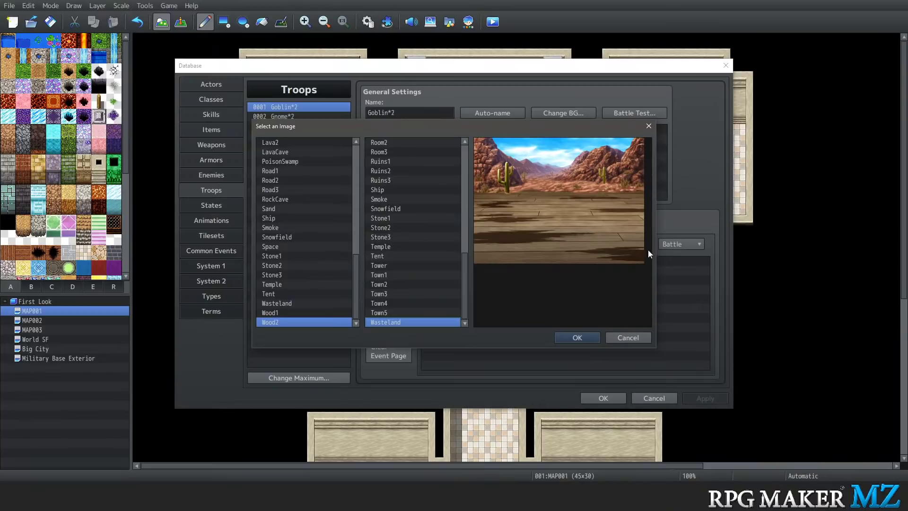
left_click(632, 340)
left_click(645, 399)
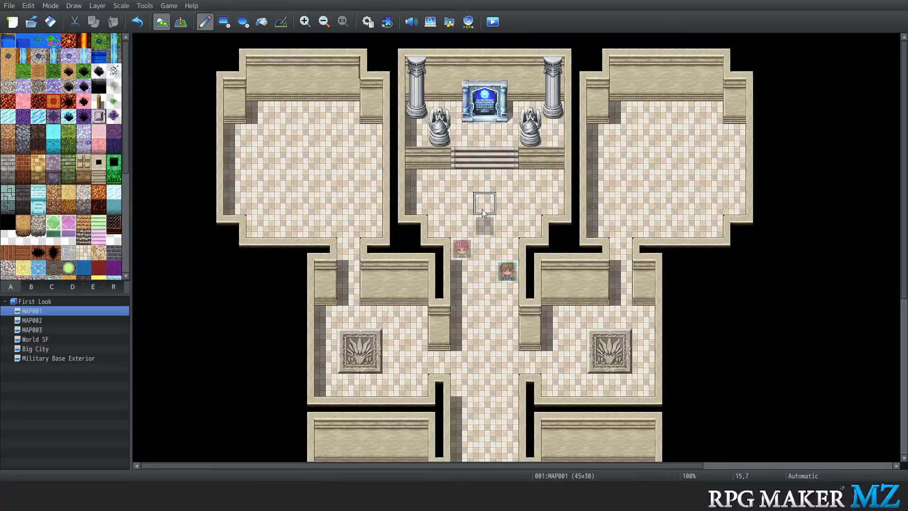
Switch to event editing mode and load the Demon Castle 1F sample map into the First Look project
left_click(185, 26)
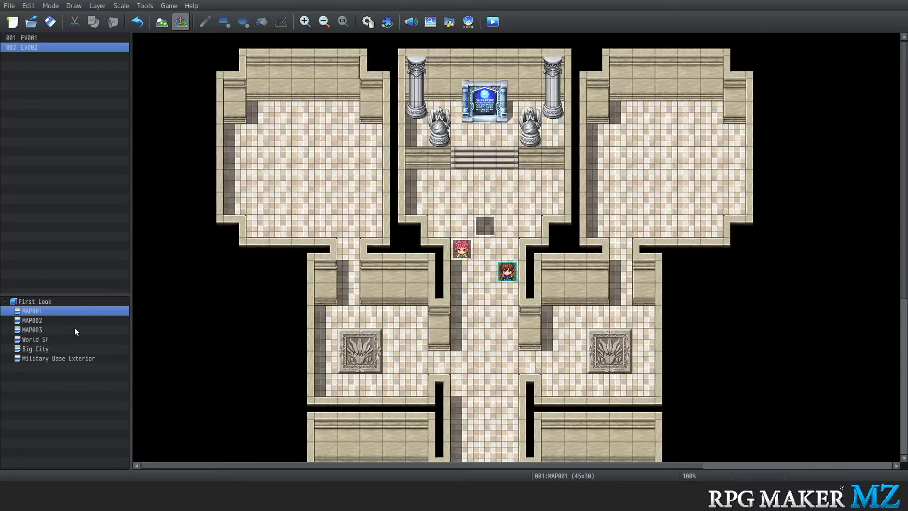
left_click(44, 340)
left_click(44, 301)
right_click(44, 302)
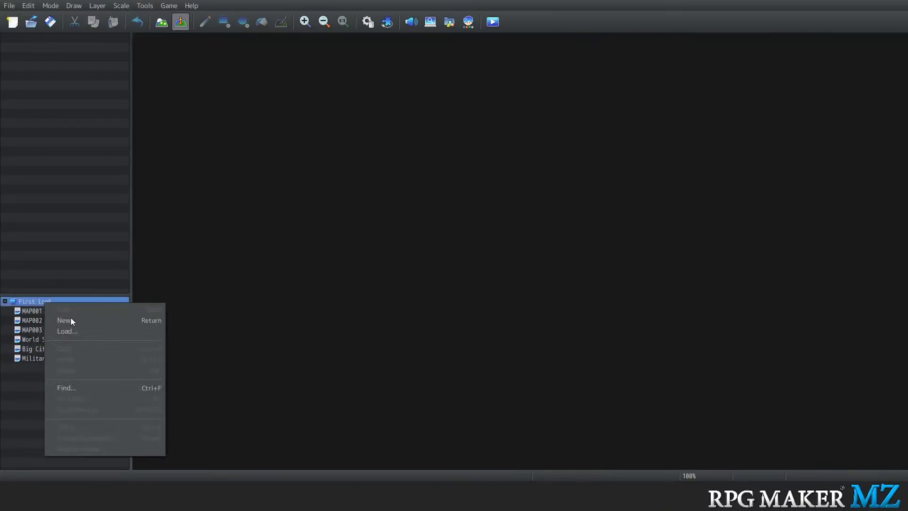
left_click(75, 330)
scroll(350, 254, "down", 5)
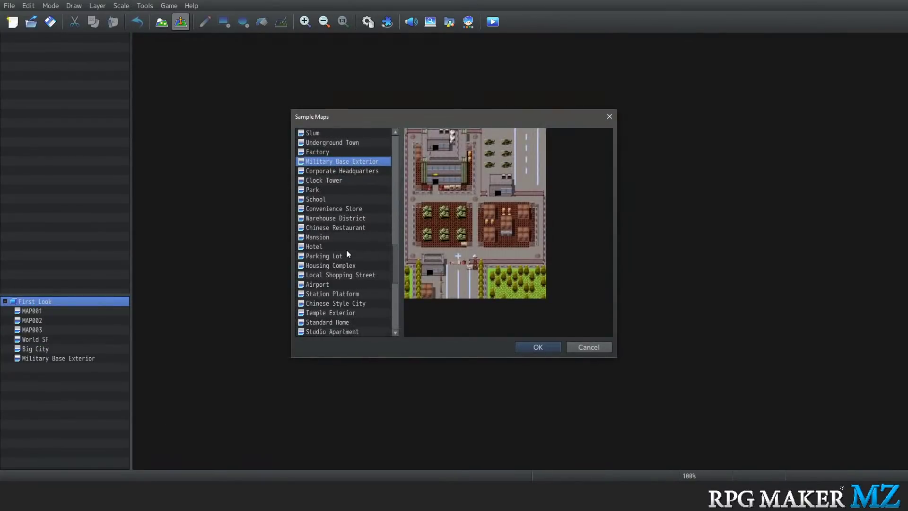
scroll(346, 251, "down", 3)
scroll(346, 251, "up", 7)
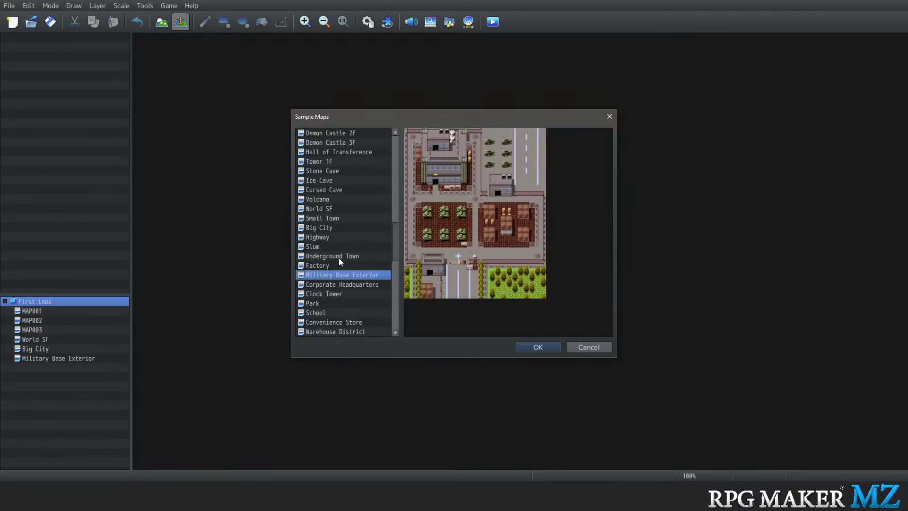
scroll(338, 261, "up", 1)
left_click(328, 163)
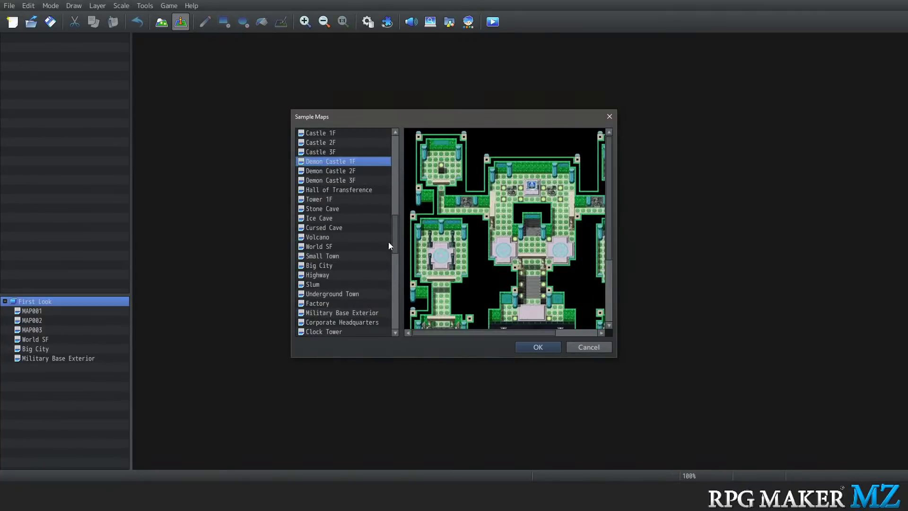
left_click(533, 346)
Look over the Demon Castle 1F map from the upper hall down to its southern entrance
scroll(532, 315, "down", 3)
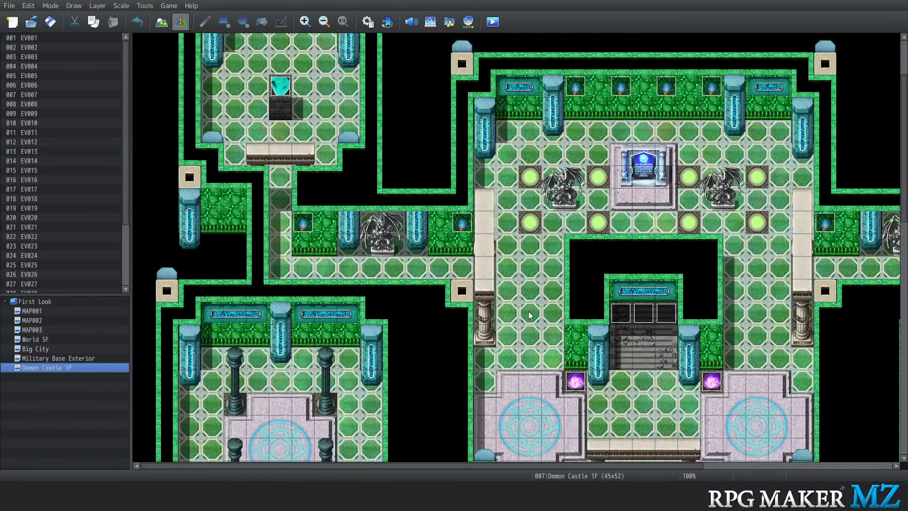
scroll(528, 305, "down", 10)
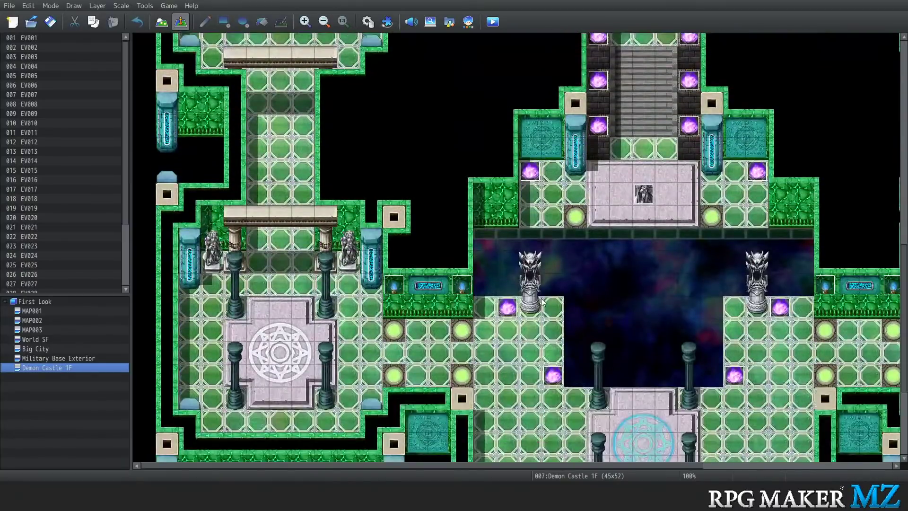
scroll(542, 300, "down", 5)
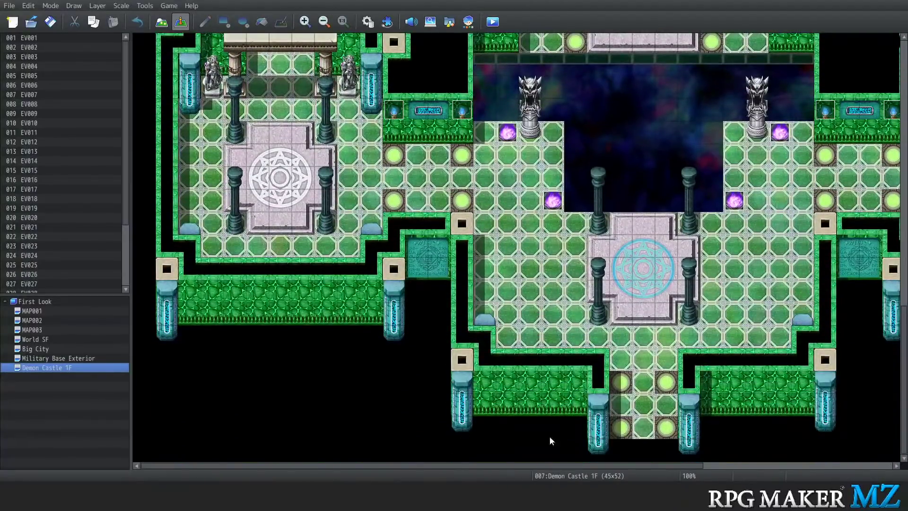
Examine the central path of the Demon Castle 1F map between the southern entrance and the upper hall
left_click_drag(694, 463, 809, 464)
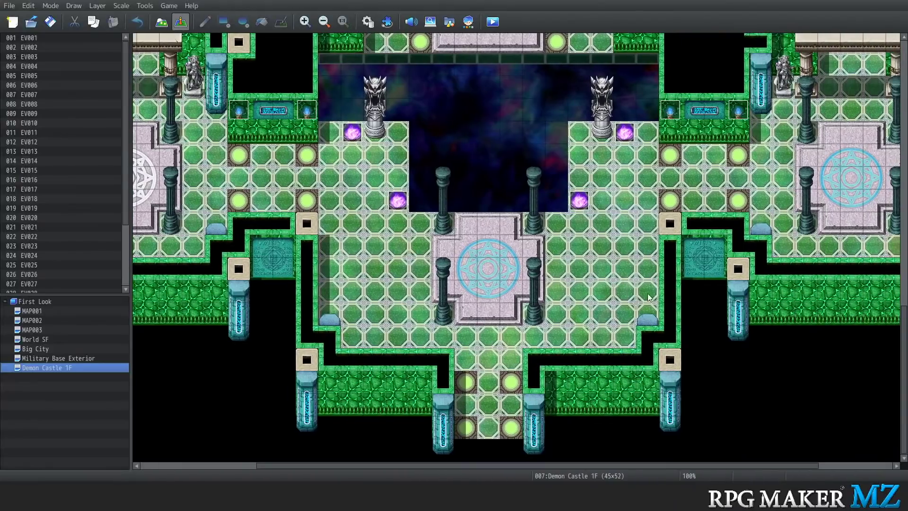
scroll(458, 279, "up", 2)
scroll(458, 275, "up", 9)
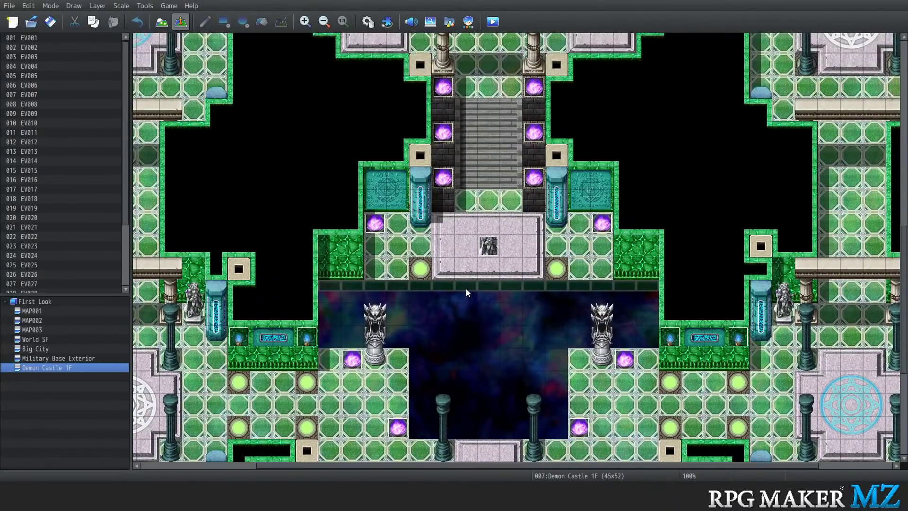
scroll(473, 292, "up", 10)
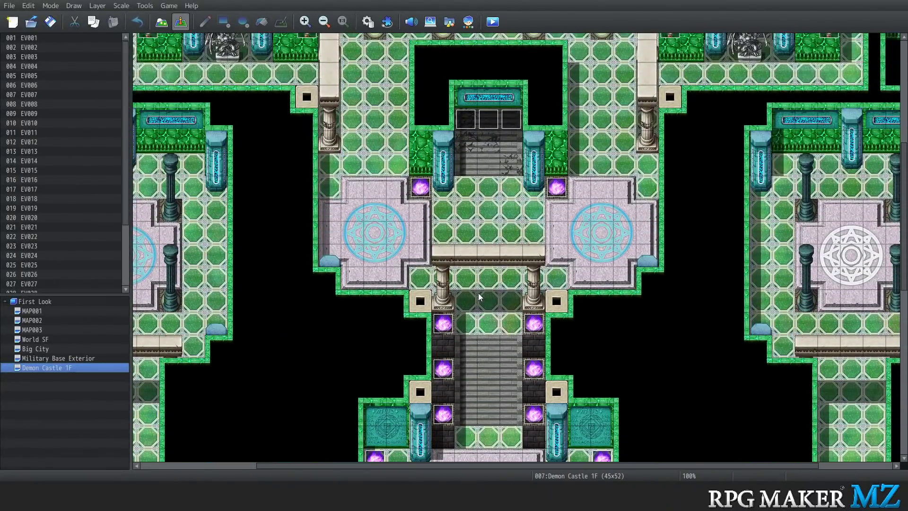
scroll(481, 292, "up", 8)
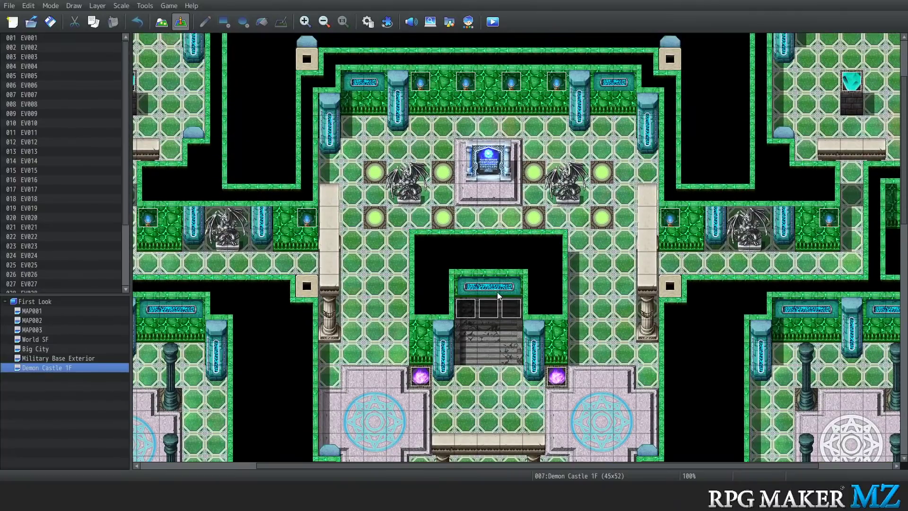
scroll(497, 291, "up", 2)
scroll(494, 288, "down", 7)
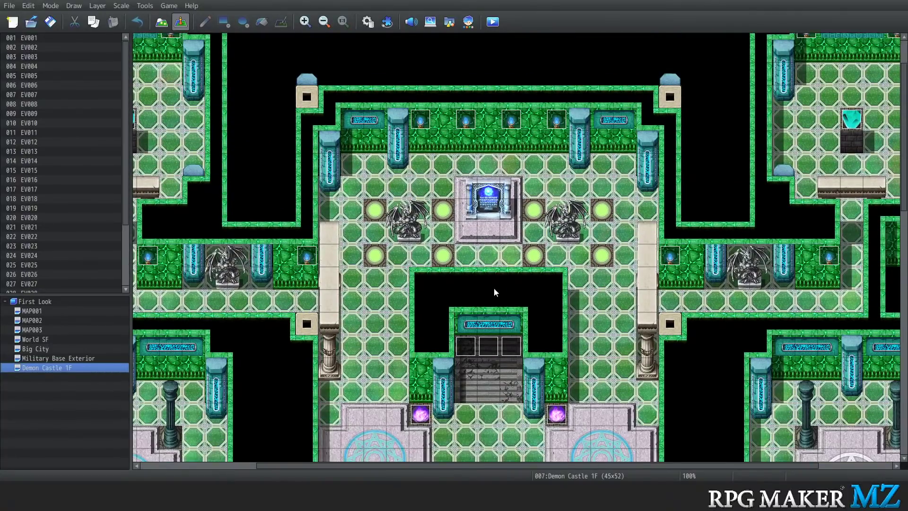
scroll(489, 282, "down", 12)
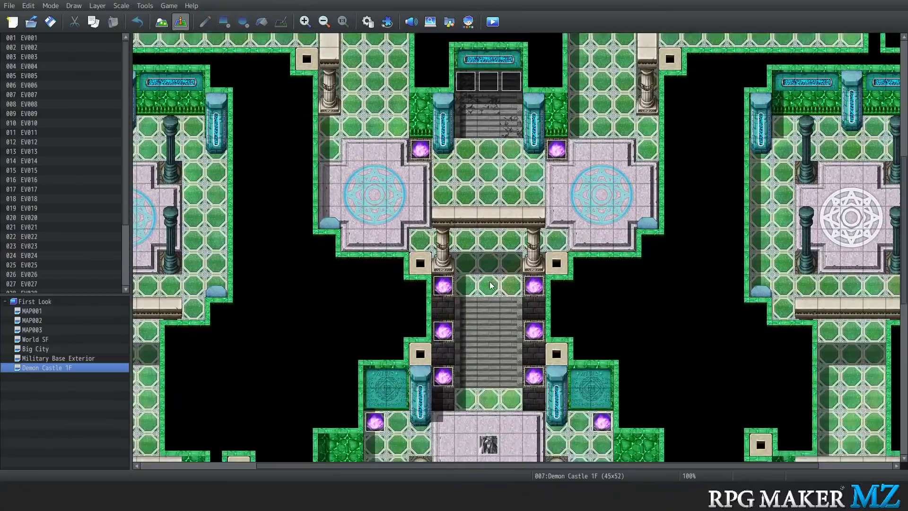
scroll(483, 281, "down", 10)
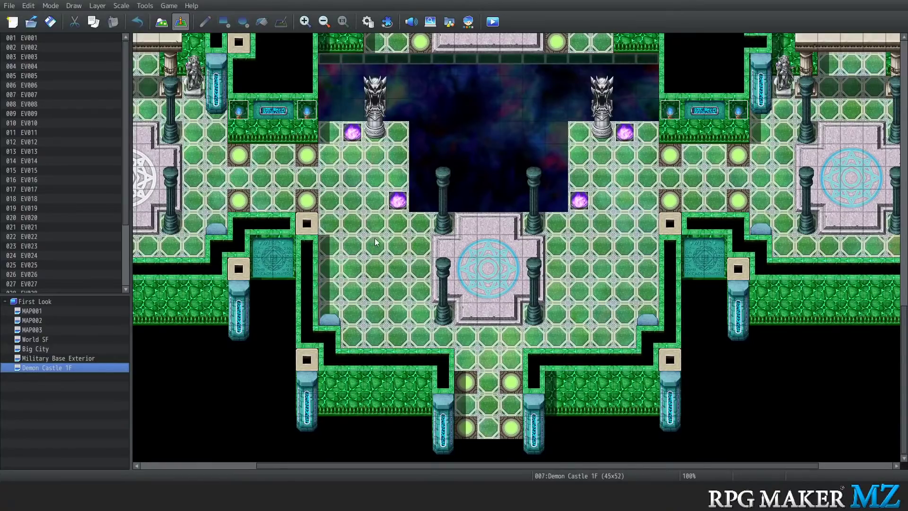
scroll(373, 236, "up", 7)
scroll(374, 240, "up", 8)
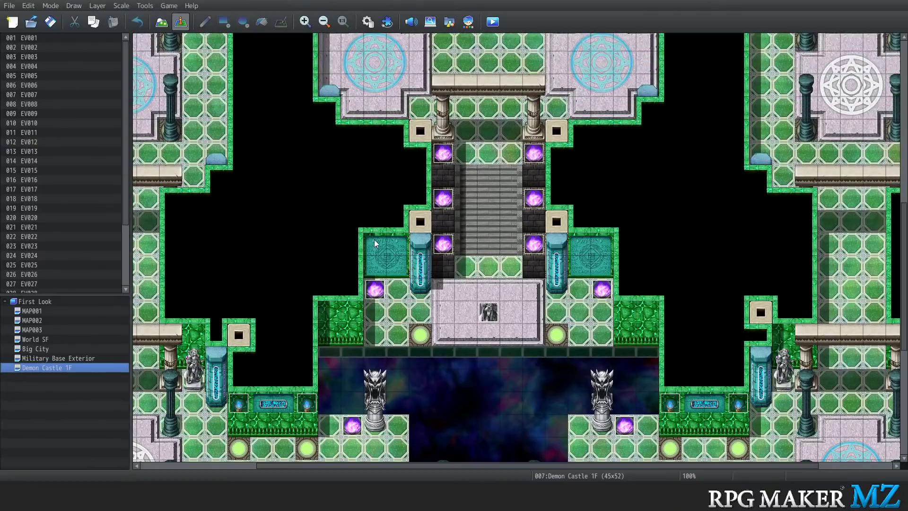
scroll(375, 243, "up", 6)
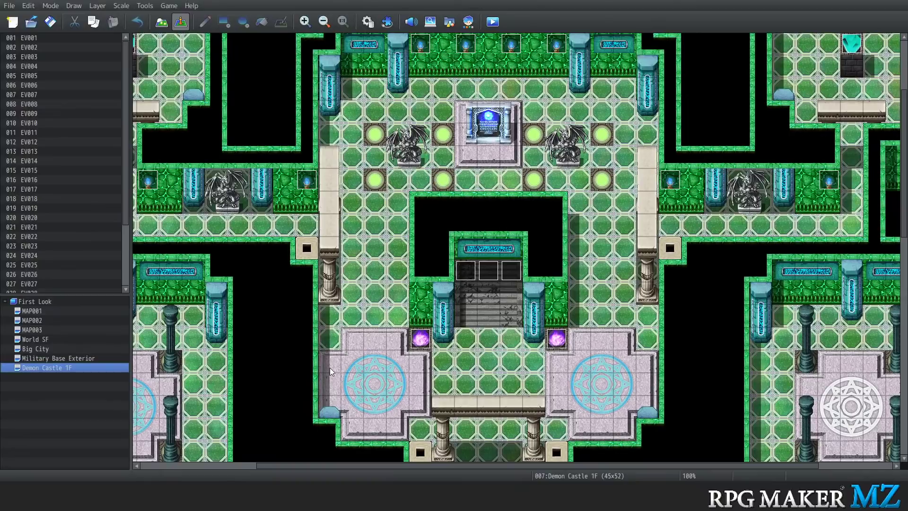
scroll(330, 367, "up", 4)
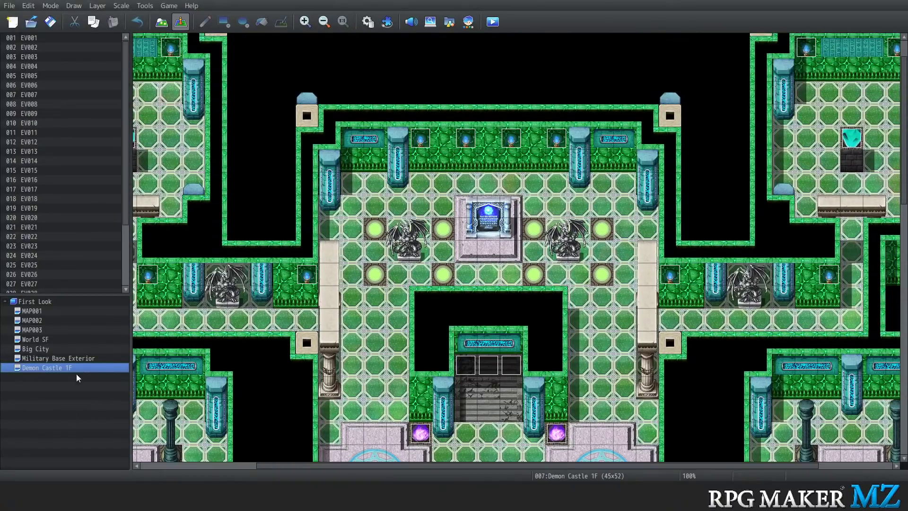
scroll(381, 293, "down", 7)
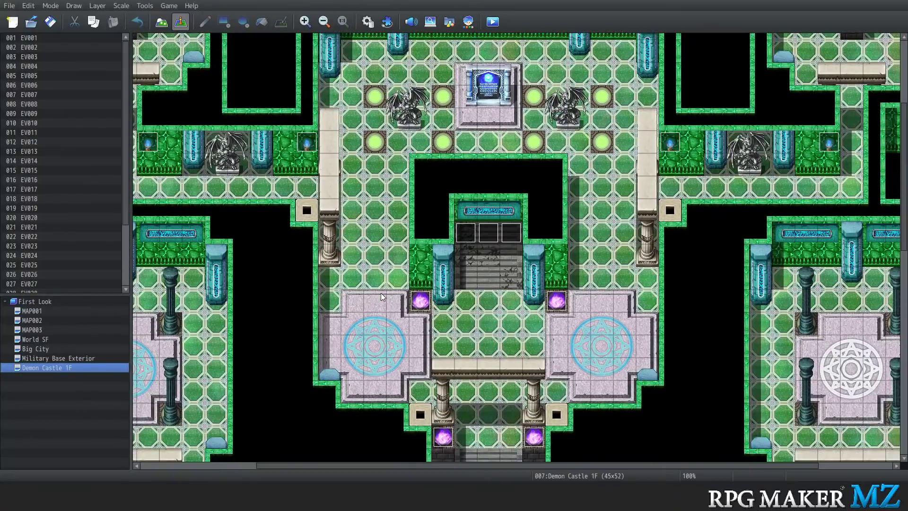
scroll(381, 294, "down", 10)
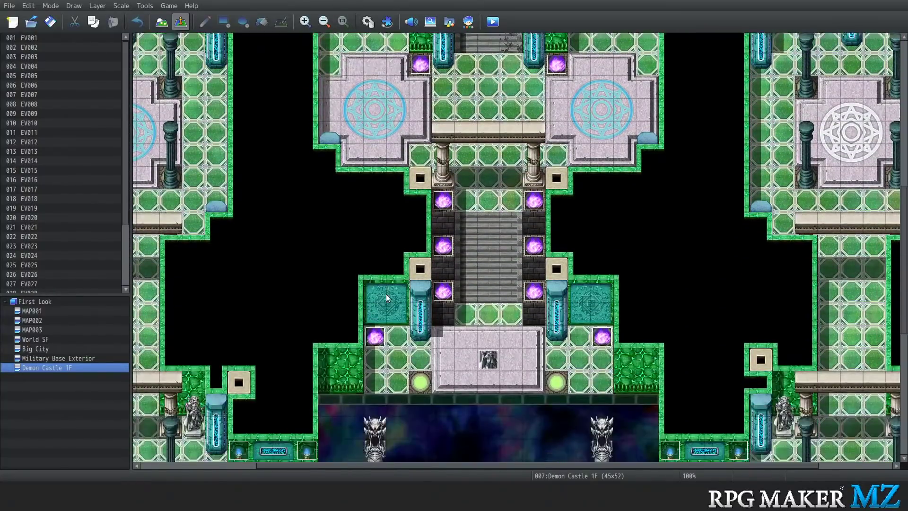
scroll(386, 293, "down", 10)
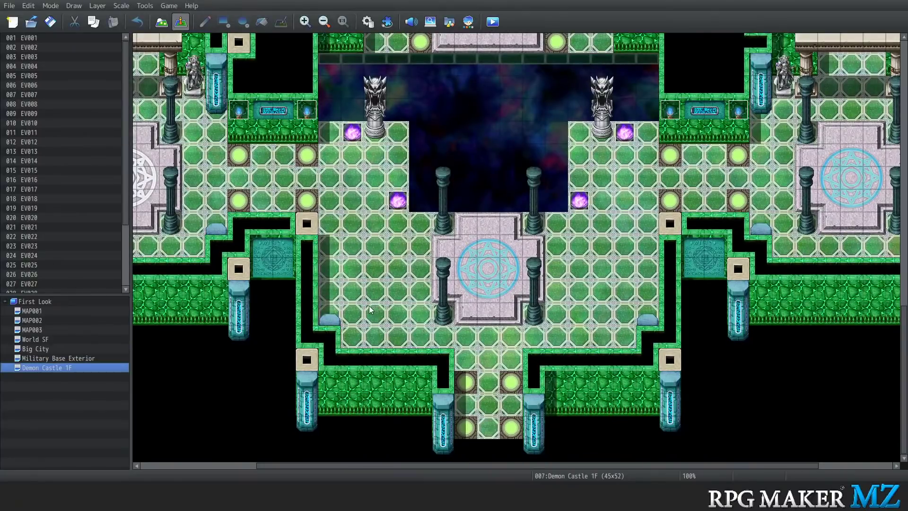
Switch to map editing mode and look over the southern hall of the Demon Castle 1F map
scroll(336, 314, "up", 6)
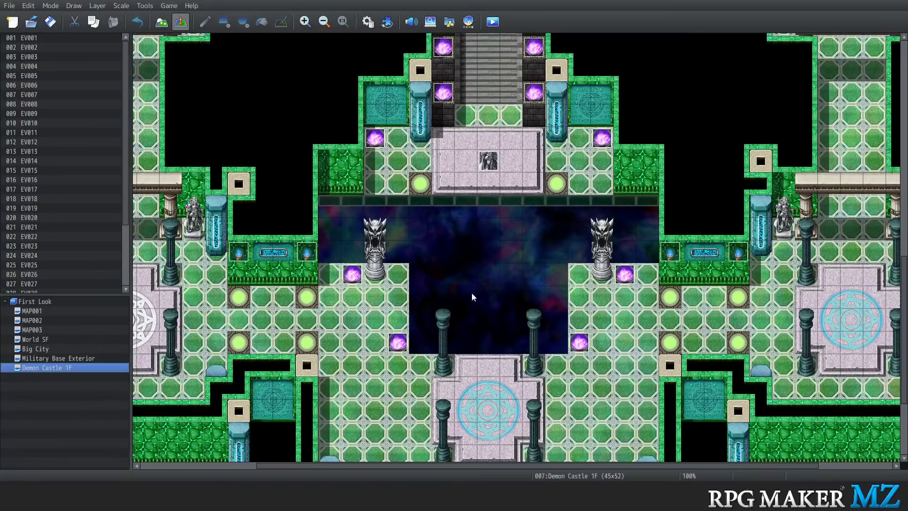
left_click(162, 21)
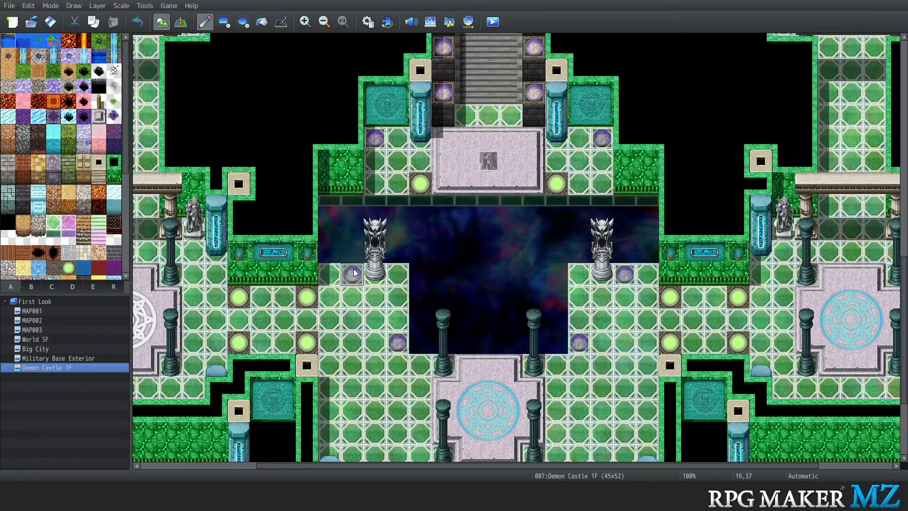
scroll(189, 350, "down", 6)
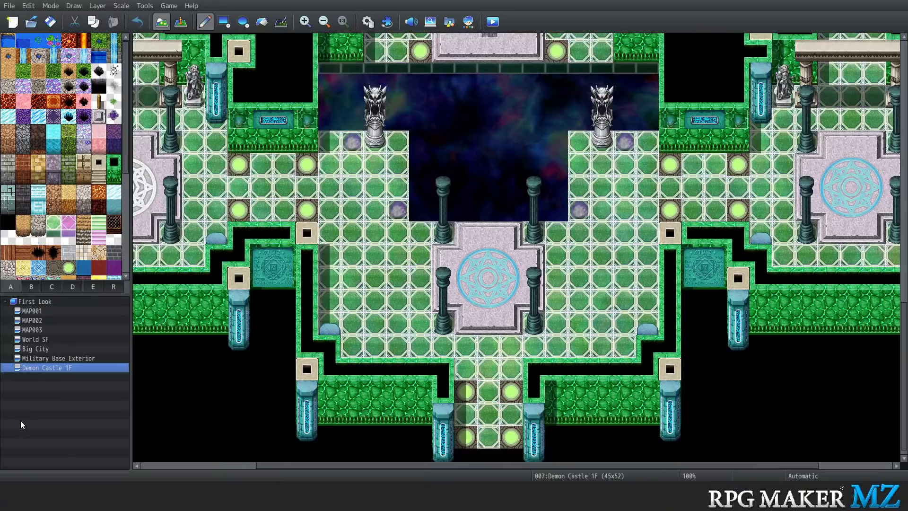
left_click(38, 320)
left_click(43, 302)
right_click(42, 301)
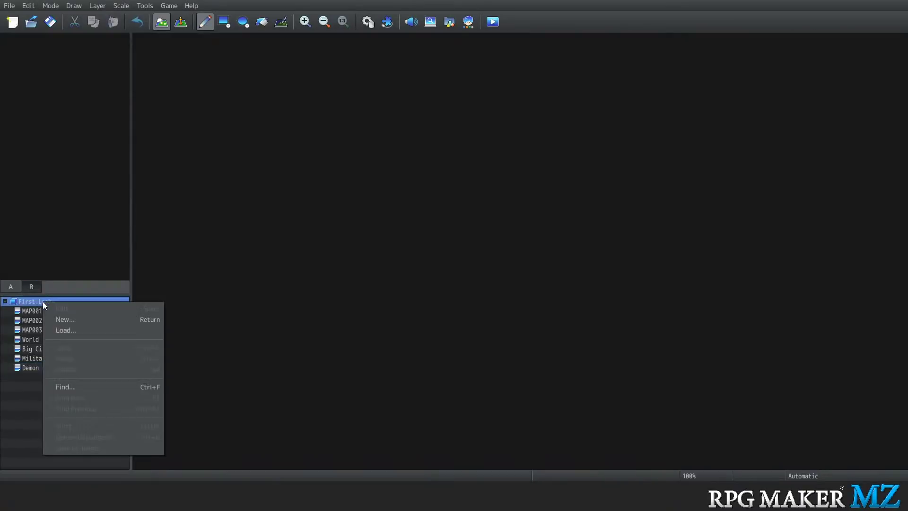
left_click(392, 246)
Set the screen width to 1315 and the screen height to 632 in the database's System 2 advanced settings, and accept the changes
left_click(145, 5)
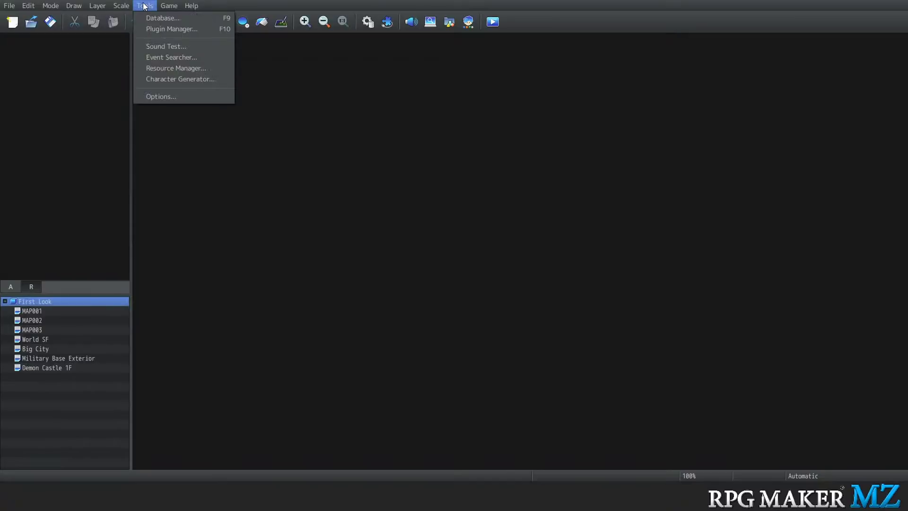
left_click(152, 19)
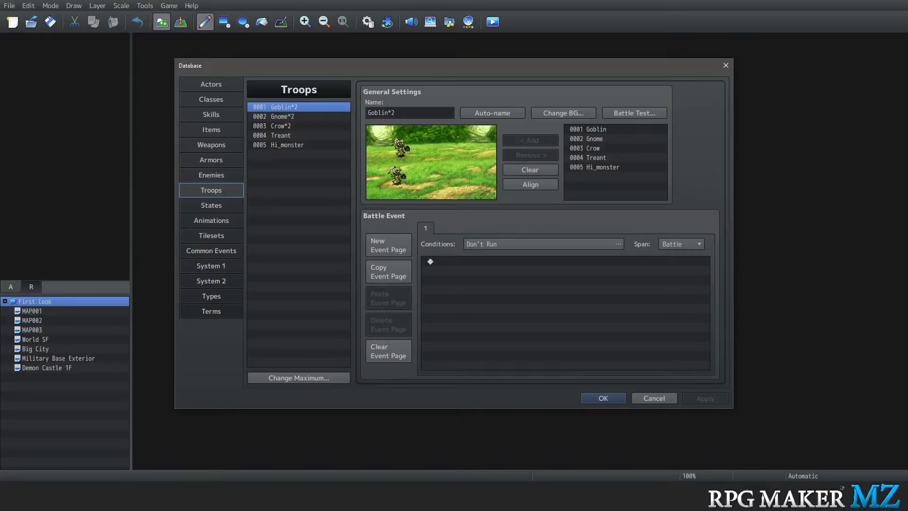
left_click(216, 264)
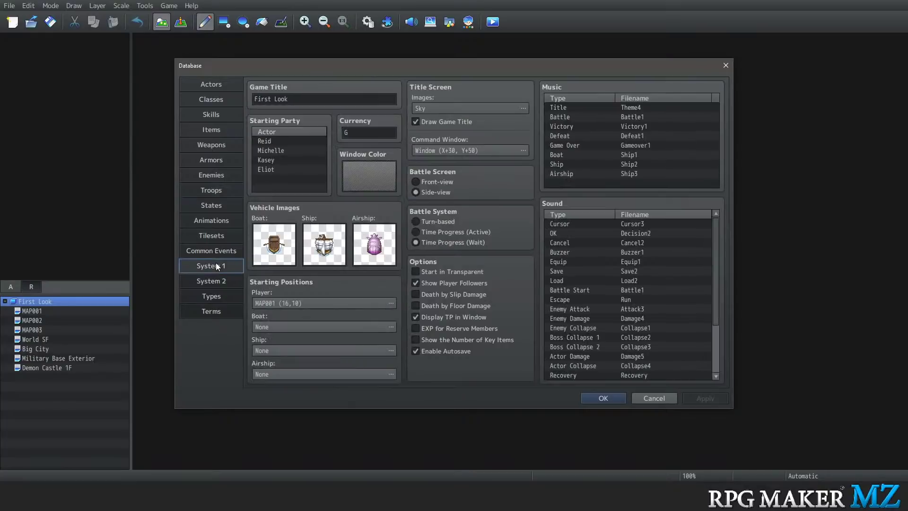
left_click(212, 282)
double_click(597, 116)
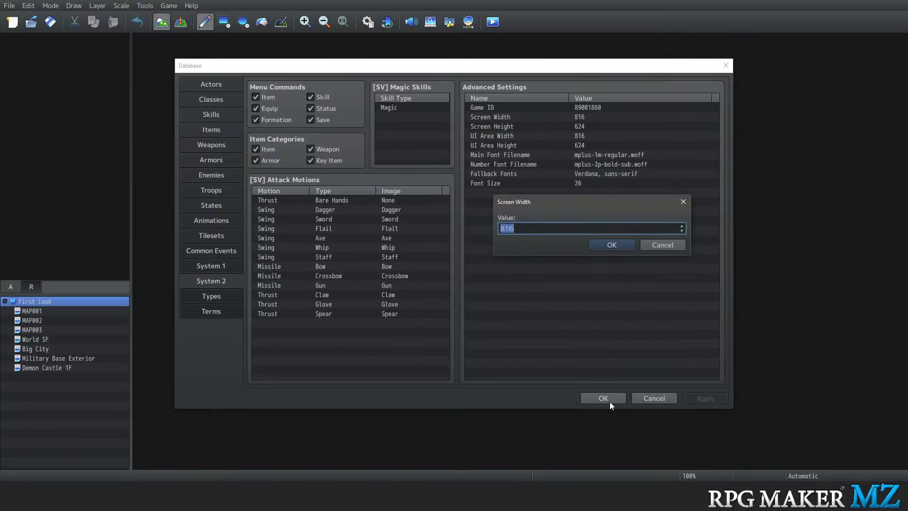
type("1315")
left_click(606, 241)
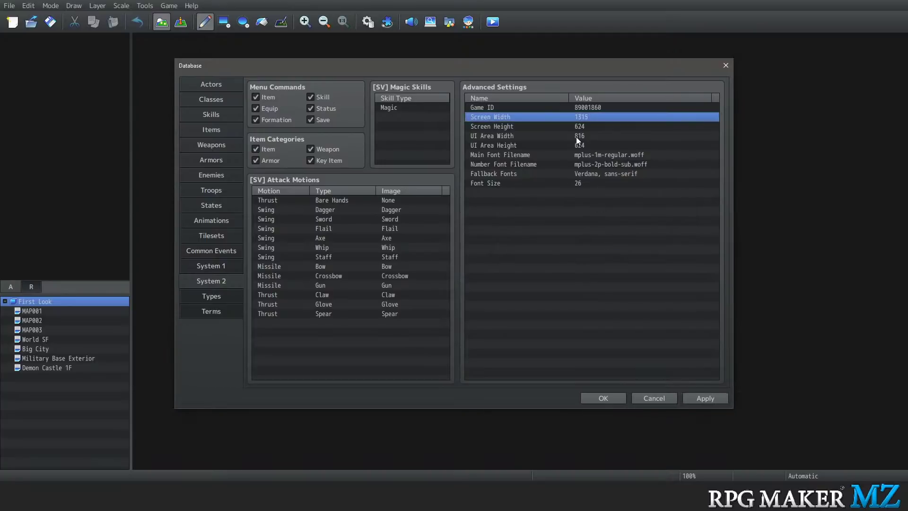
double_click(583, 126)
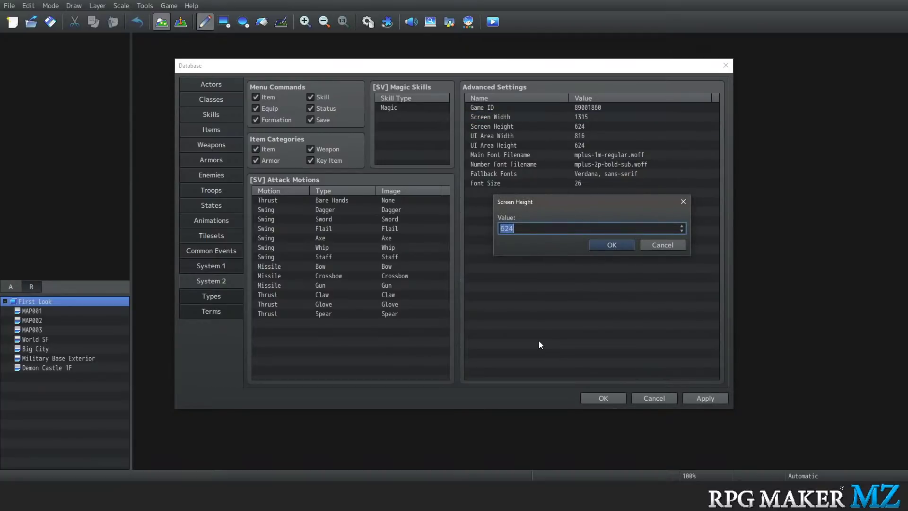
type("632")
left_click(594, 245)
left_click(586, 396)
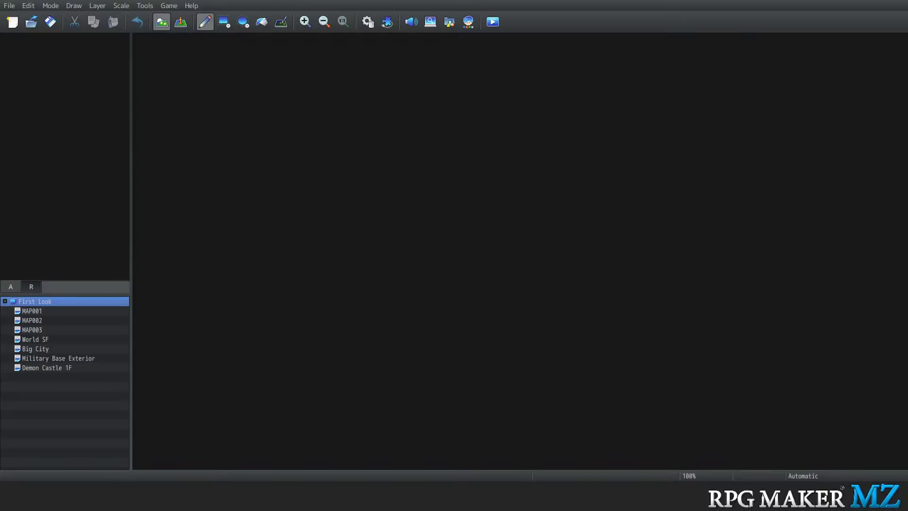
Save the changes and playtest a new game to check the screen size, and close the test window
left_click(168, 6)
left_click(179, 21)
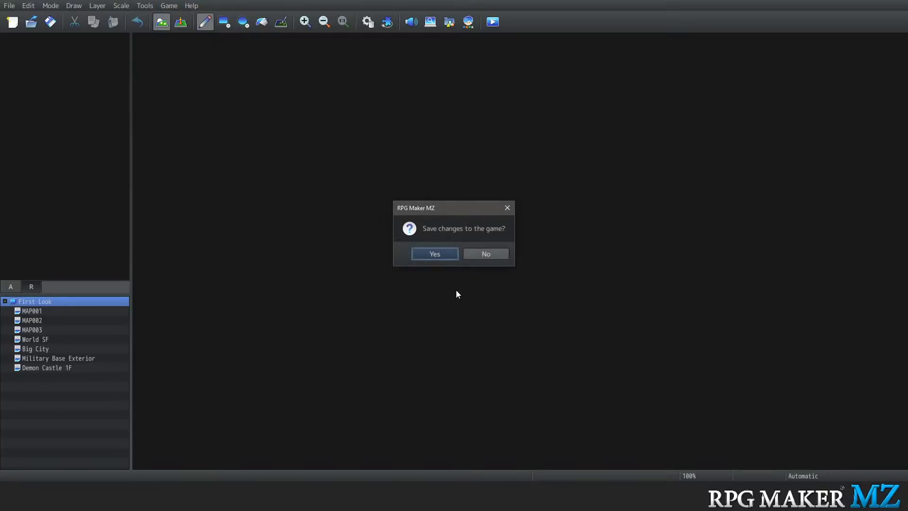
left_click(440, 259)
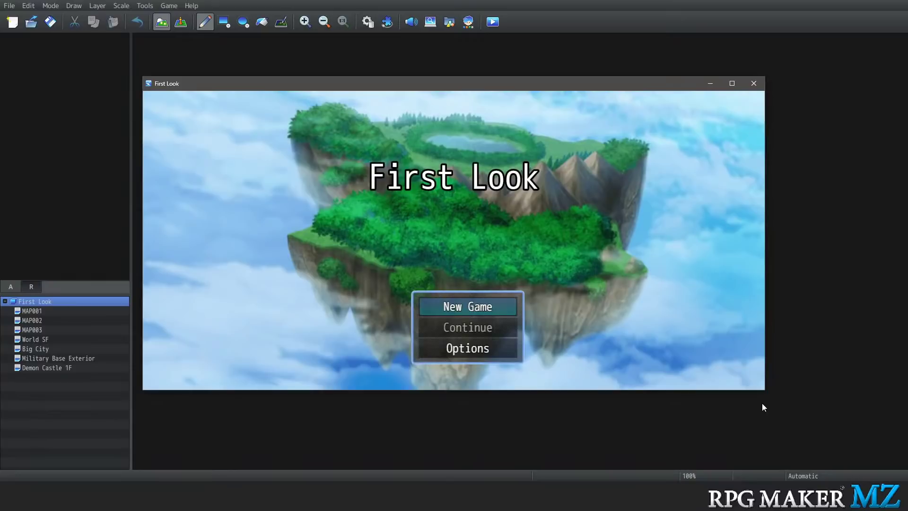
key("Return")
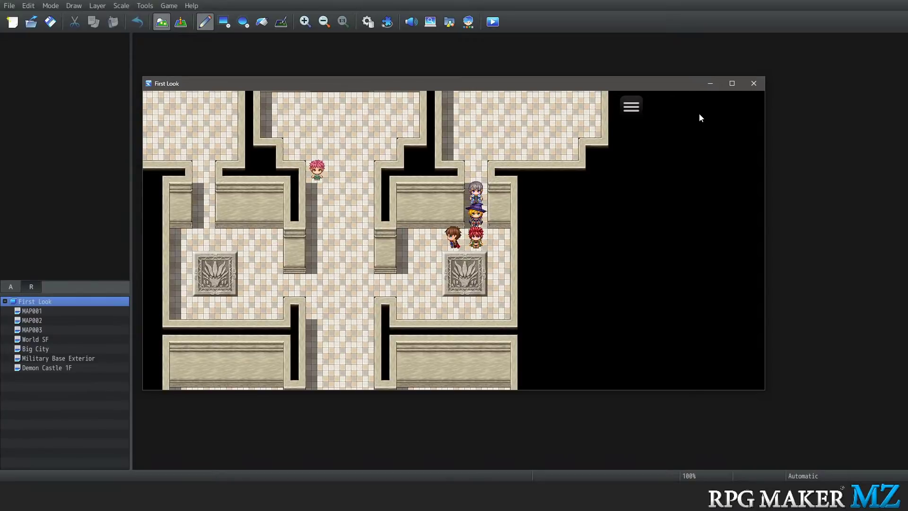
left_click(753, 84)
Set the screen height to 240 and the screen width to 320 in the database's System 2 advanced settings
left_click(139, 6)
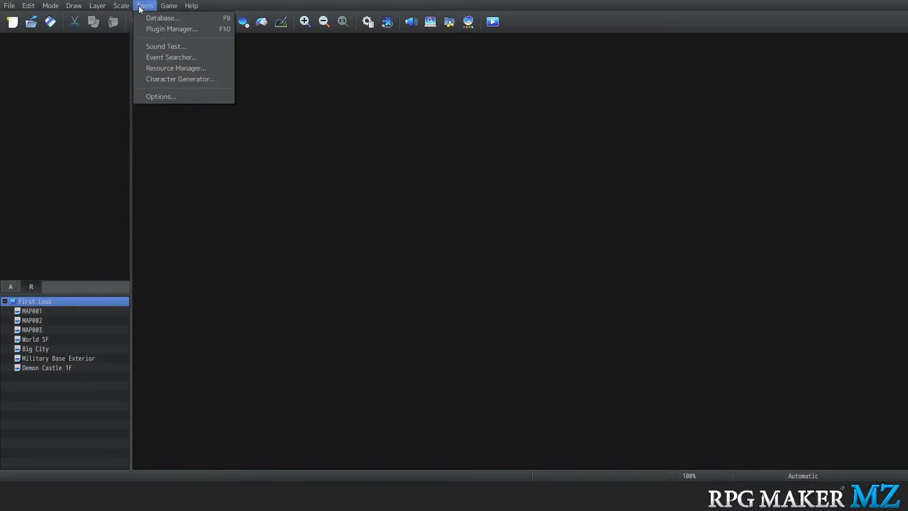
left_click(155, 13)
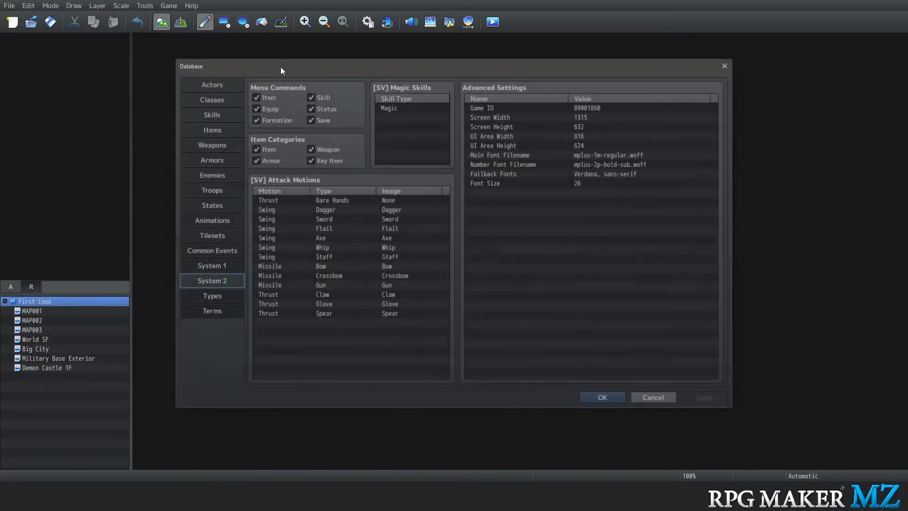
double_click(593, 126)
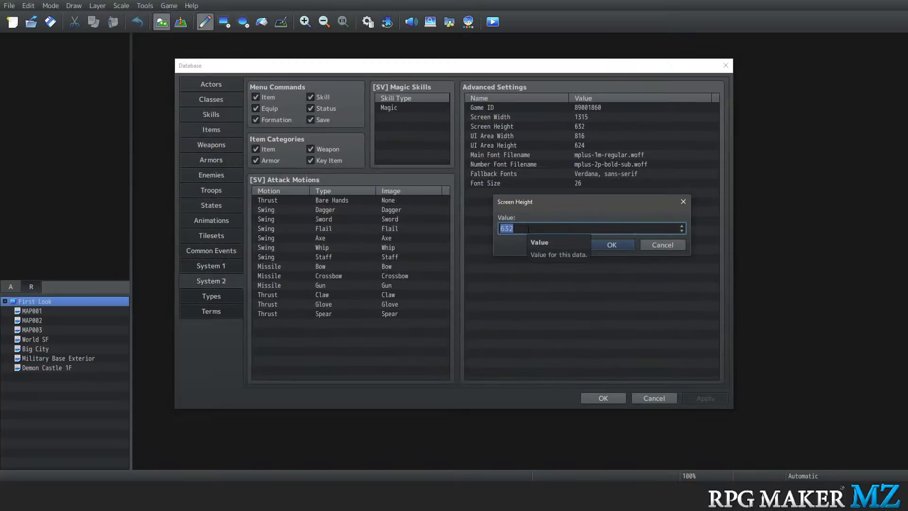
type("240")
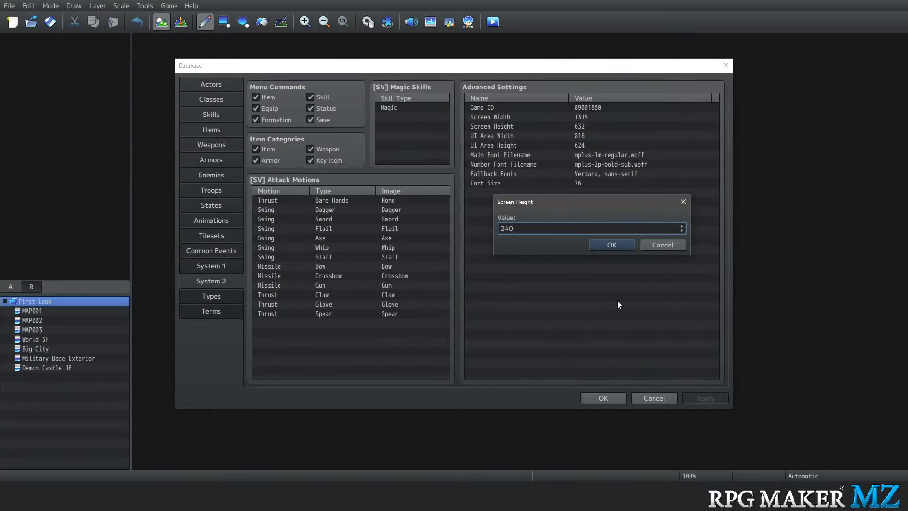
left_click(620, 246)
double_click(565, 117)
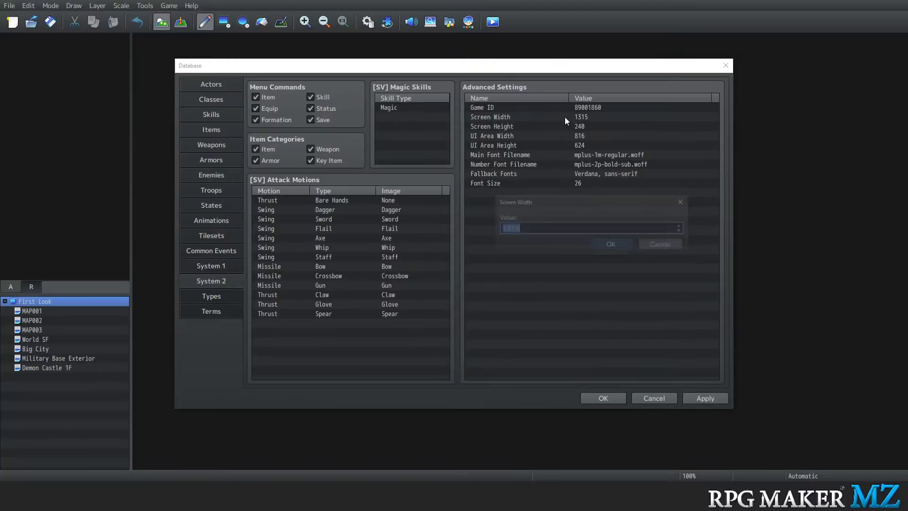
type("320")
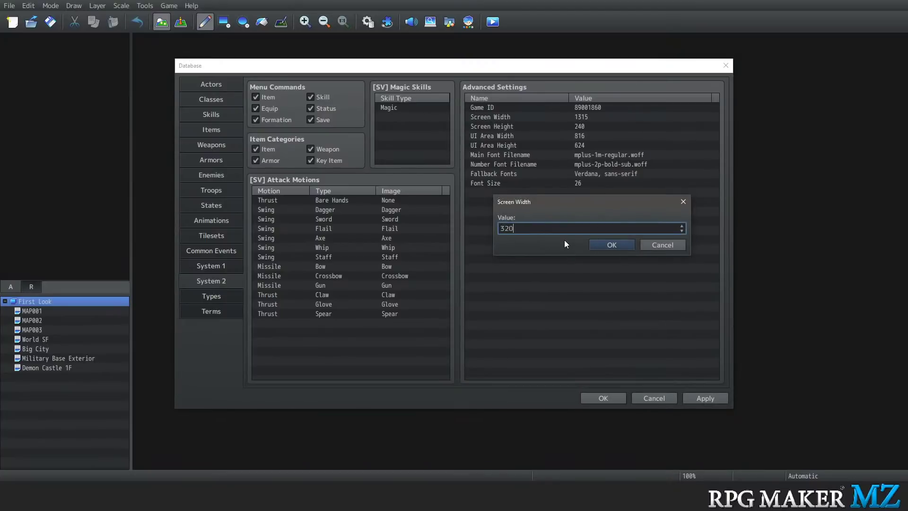
left_click(615, 246)
Set the UI area width to 320 and the UI area height to 240, and accept the database changes
double_click(577, 136)
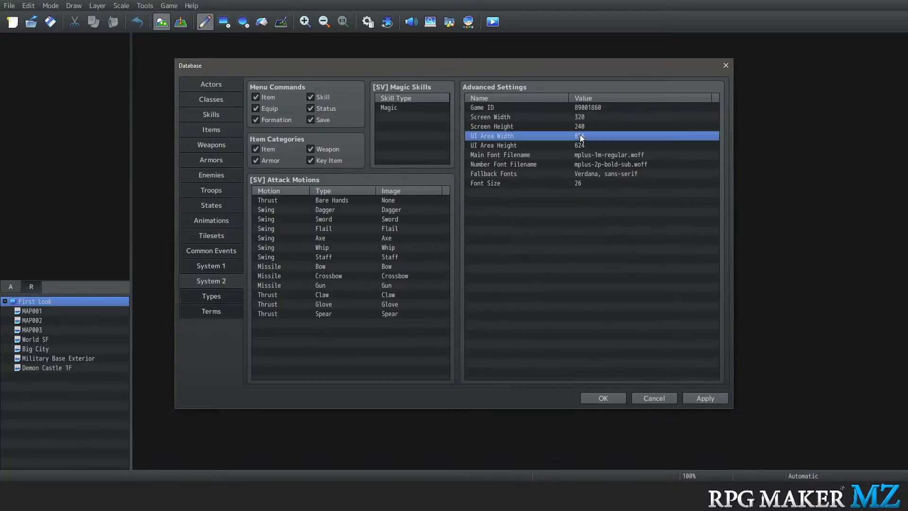
type("320")
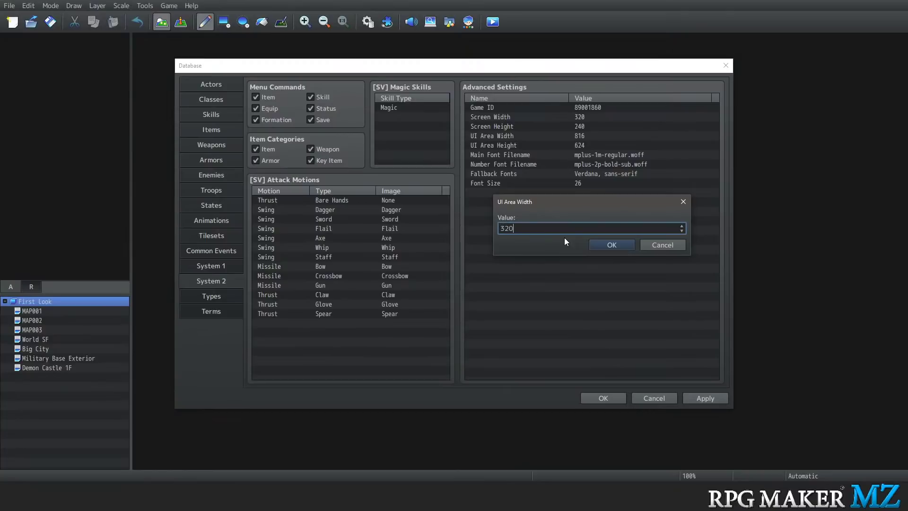
left_click(621, 245)
double_click(594, 142)
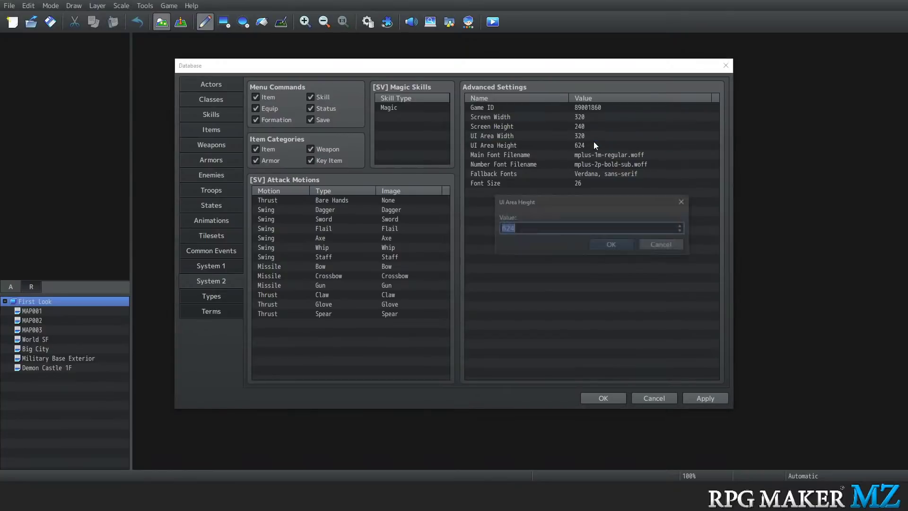
key("Return")
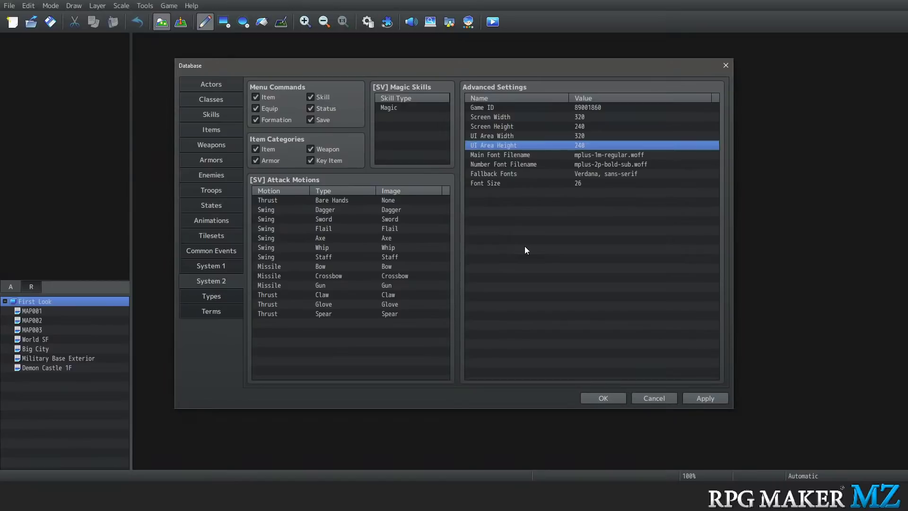
left_click(606, 395)
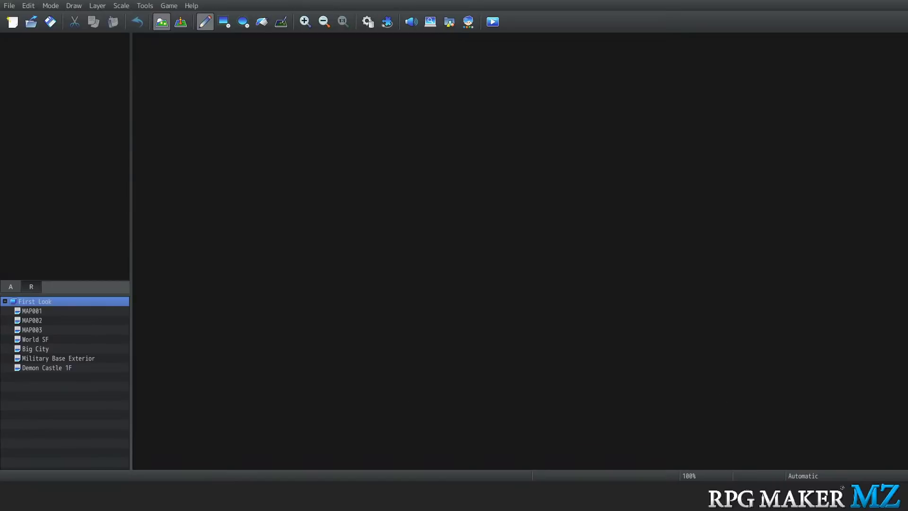
Playtest a new game at the 320 by 240 size, try to enlarge the game window, and close it
left_click(166, 7)
left_click(172, 18)
left_click(434, 254)
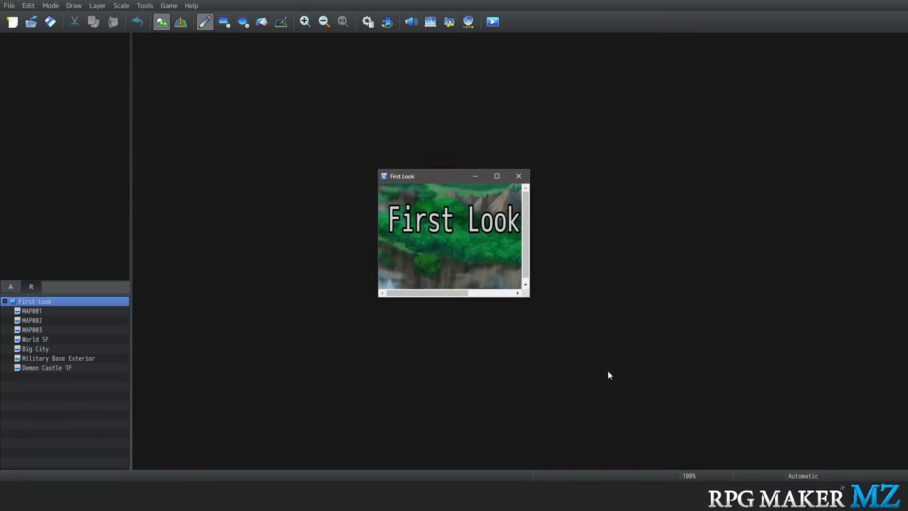
key("Down")
key("Down")
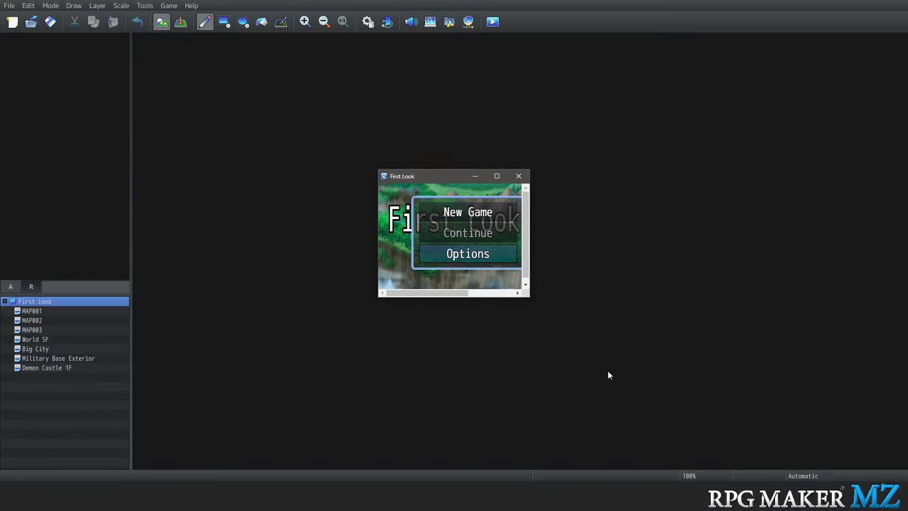
left_click(468, 204)
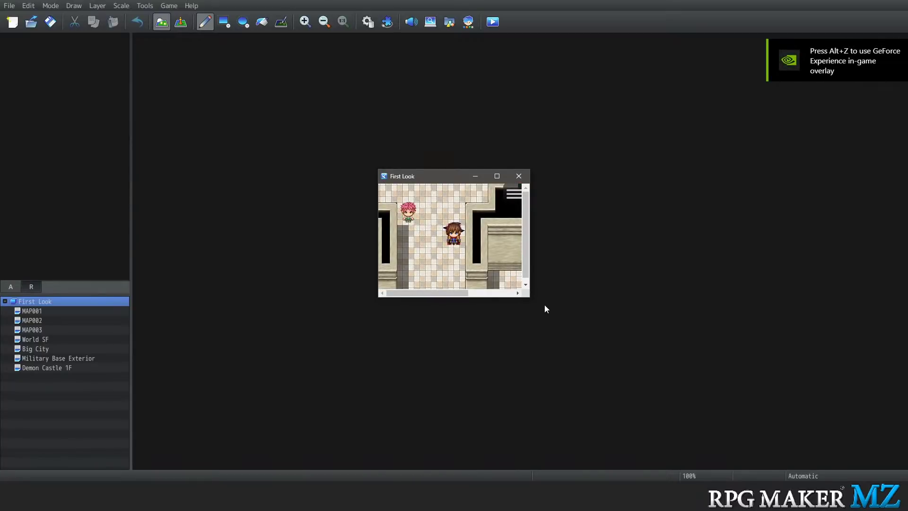
mouse_move(529, 299)
left_mouse_down()
mouse_move(709, 395)
mouse_move(758, 405)
mouse_move(545, 304)
left_mouse_up()
left_click_drag(475, 304, 557, 279)
left_click(533, 176)
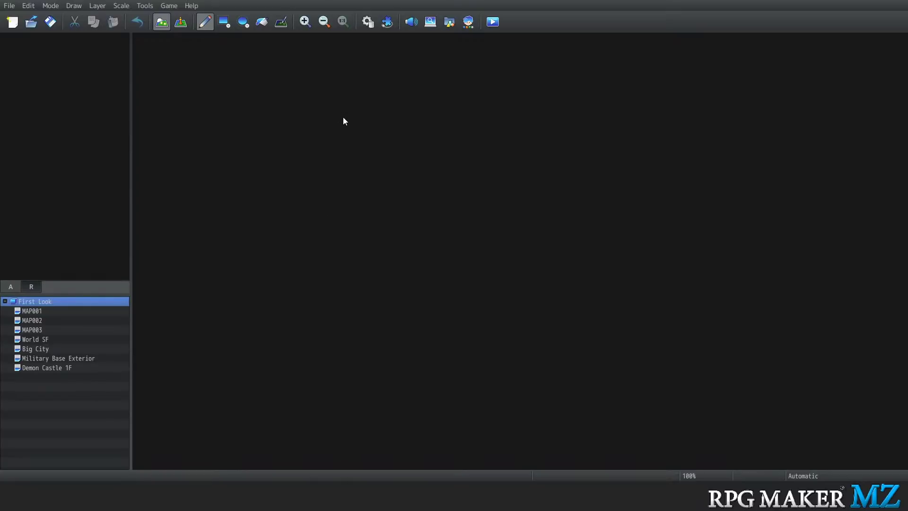
Set the screen width to 1280 and the screen height to 720 in the database's System 2 advanced settings
left_click(170, 6)
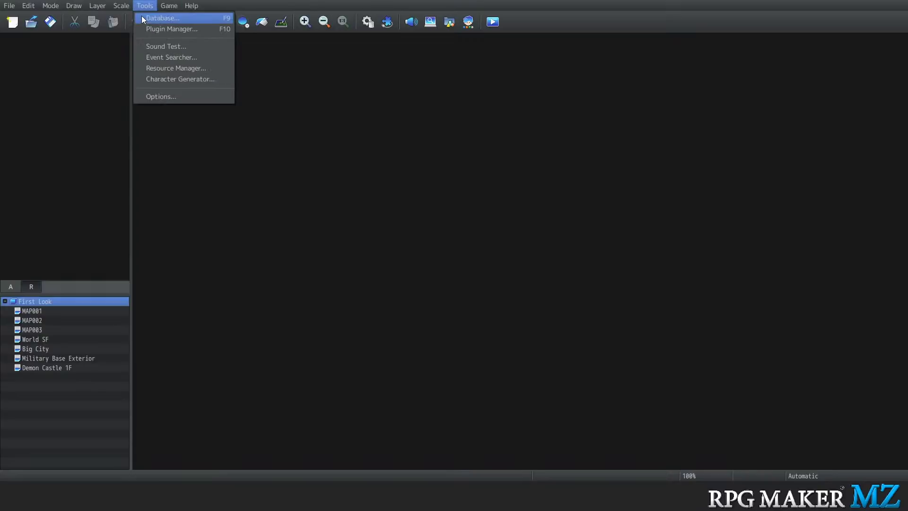
left_click(141, 18)
double_click(584, 118)
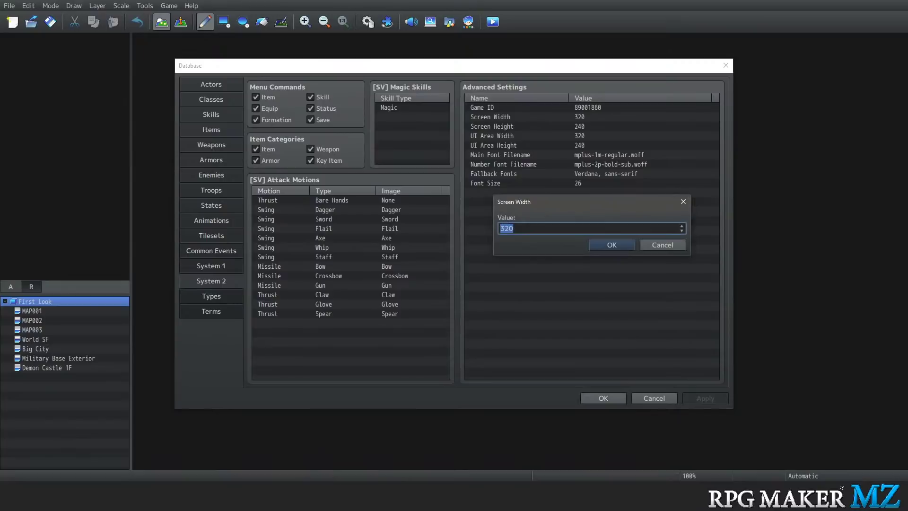
mouse_move(359, 510)
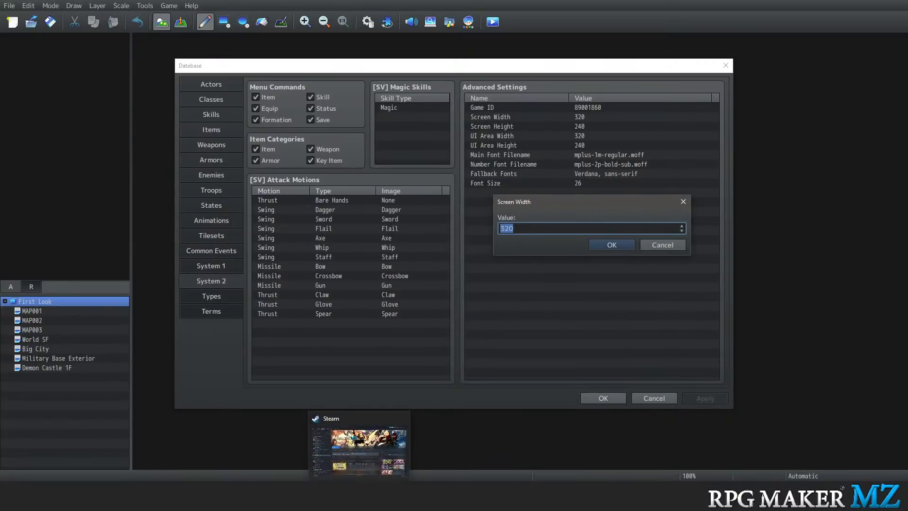
type("1280")
key("BackSpace")
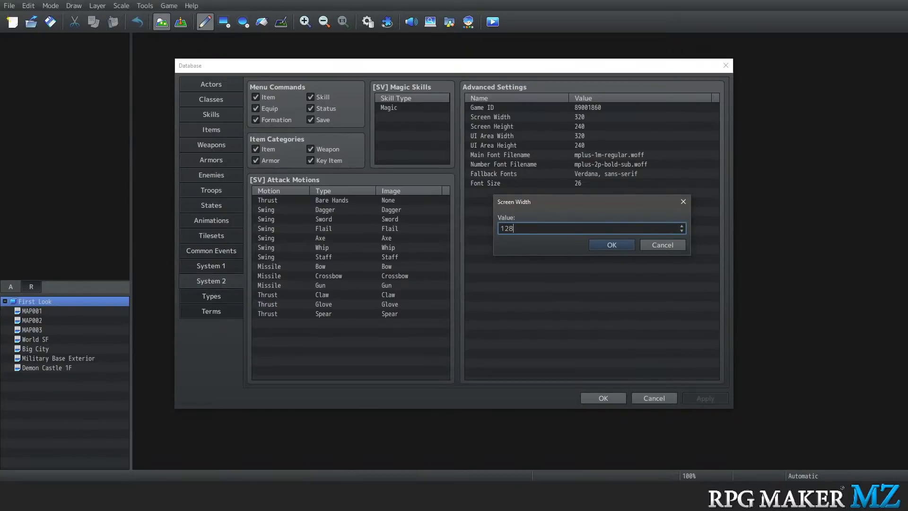
type("0")
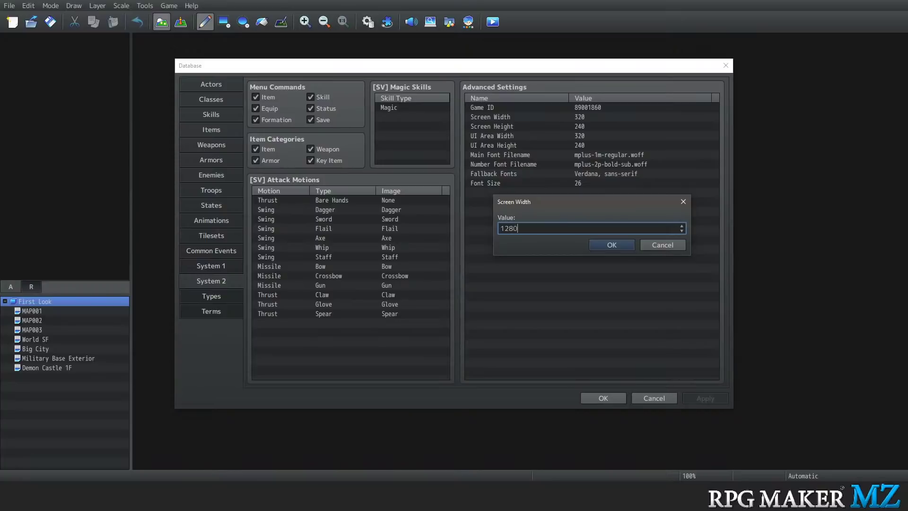
left_click(610, 242)
double_click(539, 126)
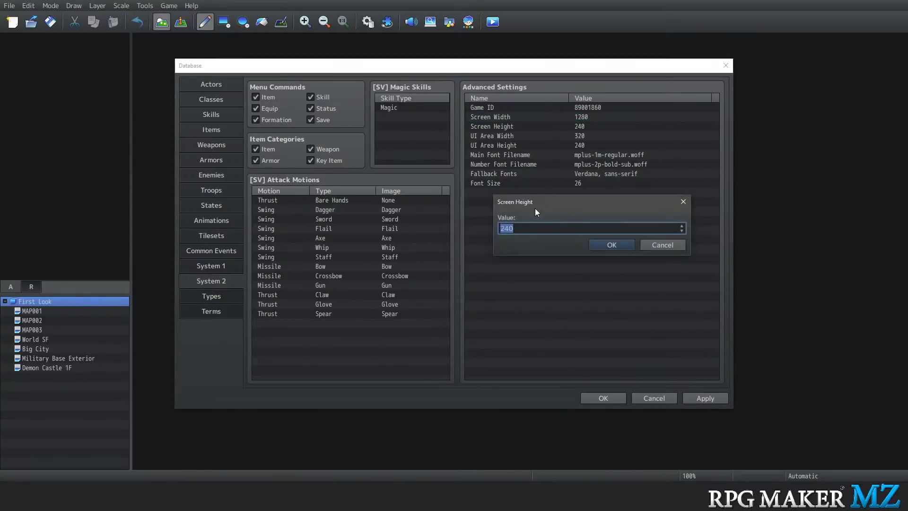
type("720")
left_click(612, 245)
Set the UI area width to 1280 and the UI area height to 720, and accept the database changes
double_click(582, 136)
type("1280")
left_click(608, 245)
double_click(557, 144)
type("720")
key("Return")
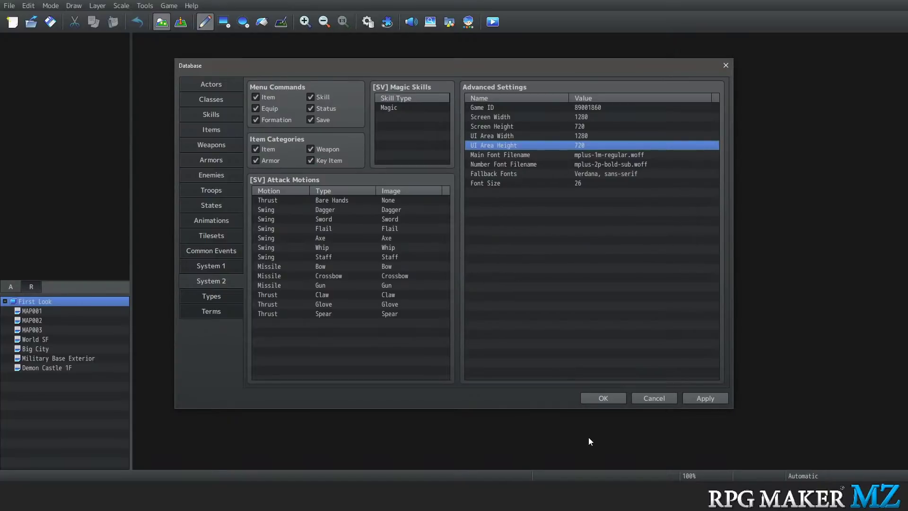
left_click(596, 396)
Playtest the project and start a new game to check the 1280 by 720 screen
left_click(170, 5)
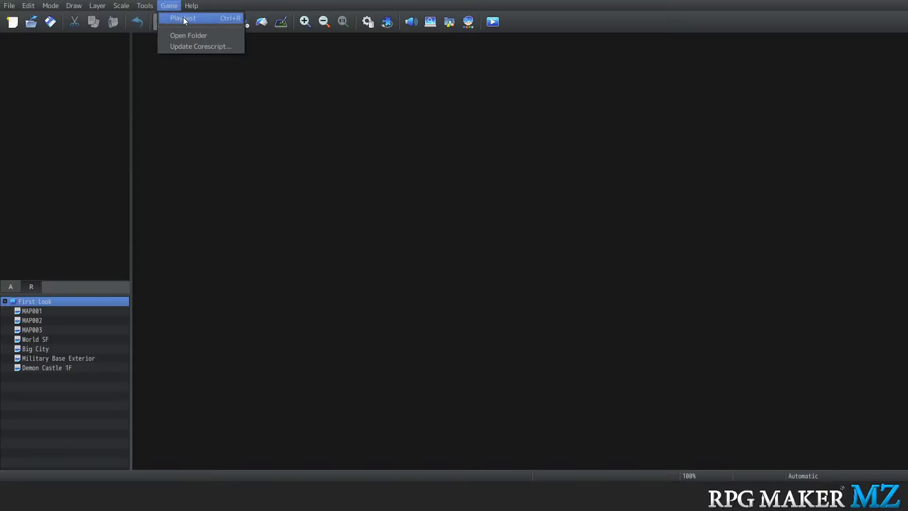
left_click(182, 18)
left_click(435, 253)
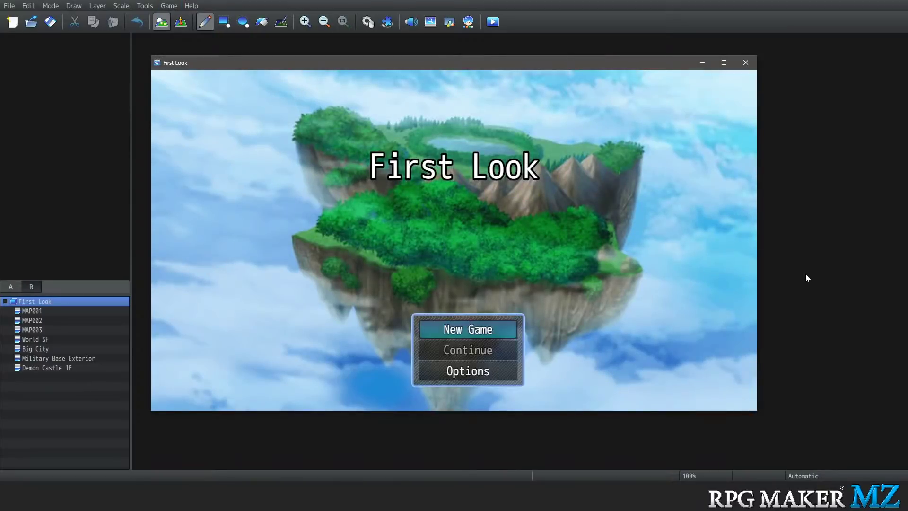
key("Return")
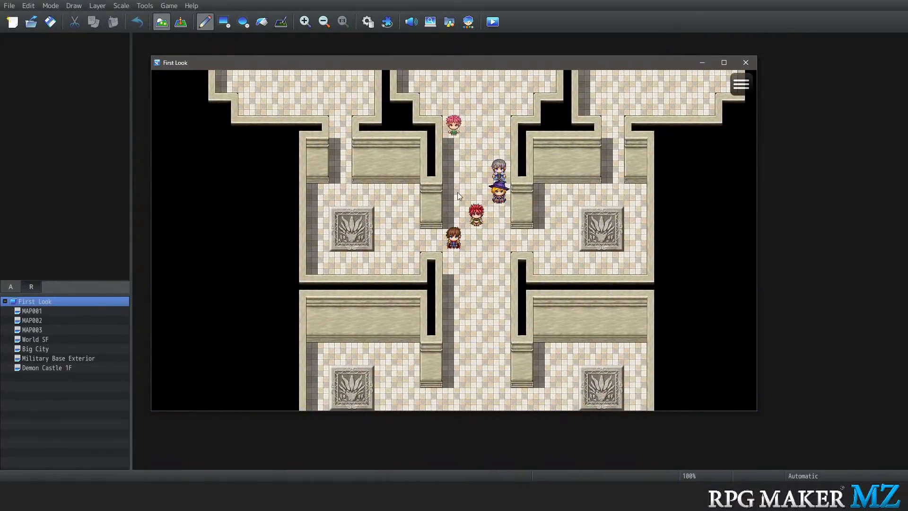
Check the layout of the in-game party menu and the Swordsman's status screen, and close the test window
left_click(740, 85)
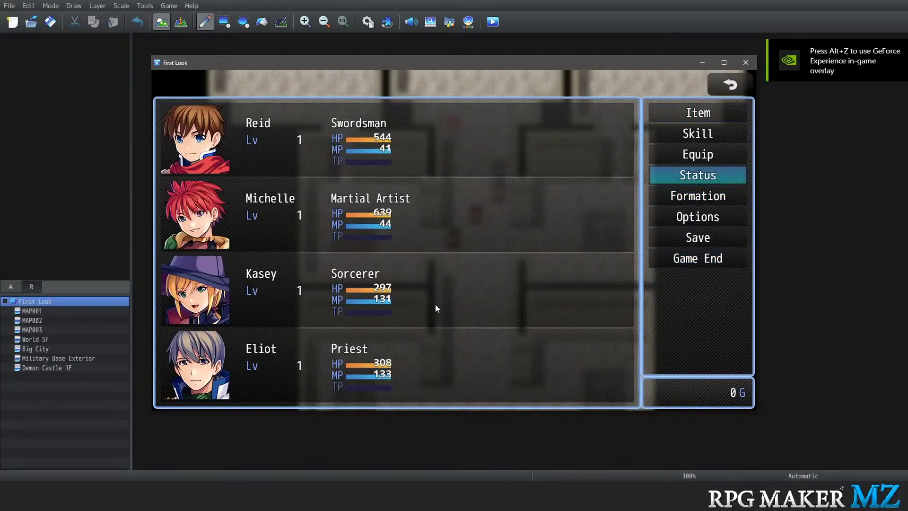
left_click(712, 175)
left_click(422, 148)
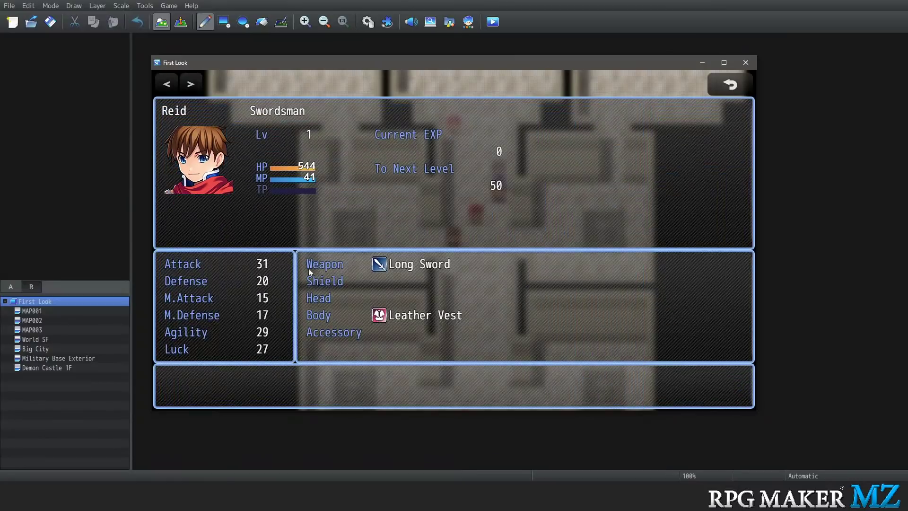
left_click(715, 86)
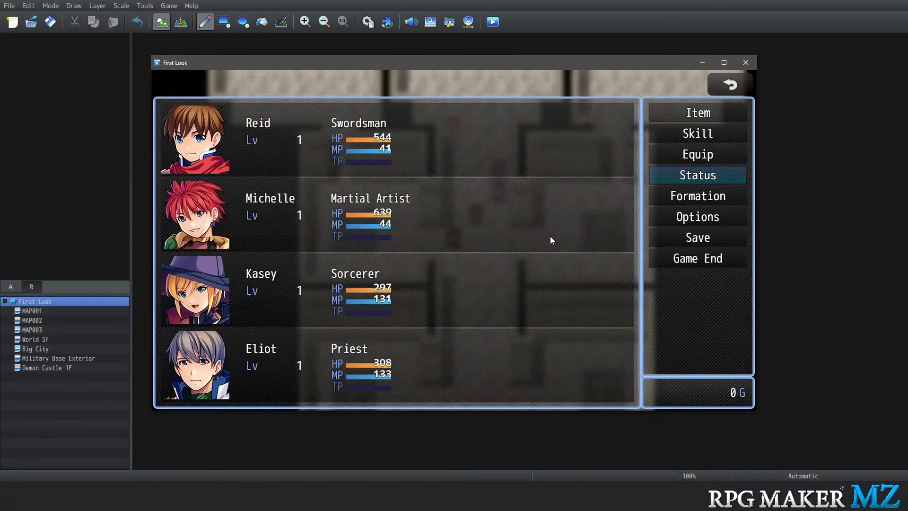
left_click(744, 84)
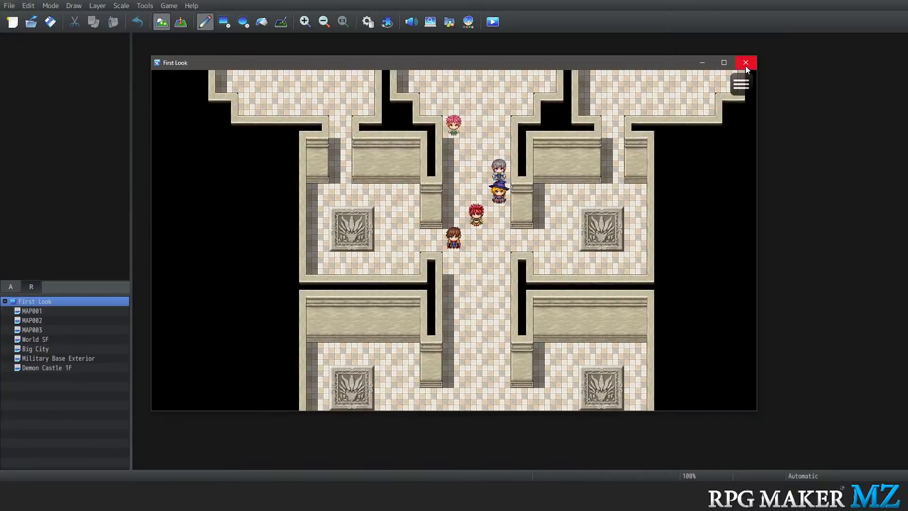
left_click(745, 66)
Set the UI area width to 800 in the database's System 2 advanced settings and accept the change
left_click(146, 6)
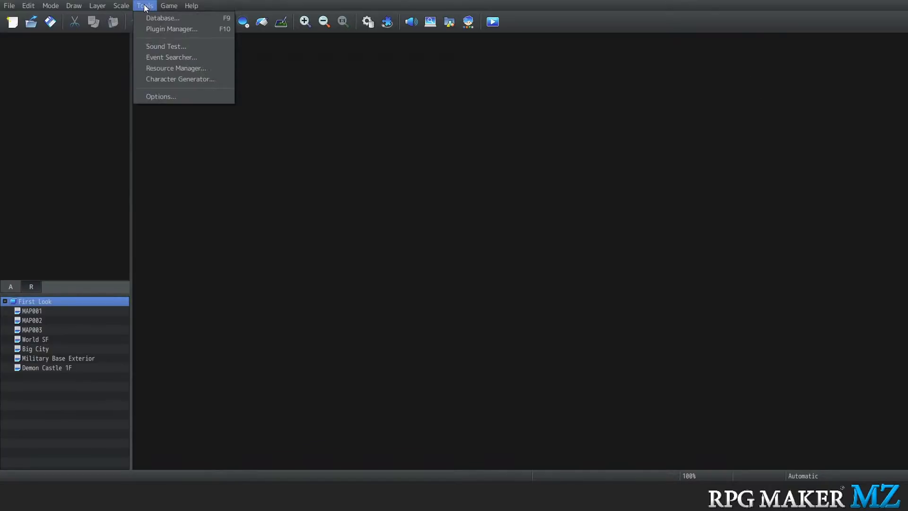
left_click(152, 17)
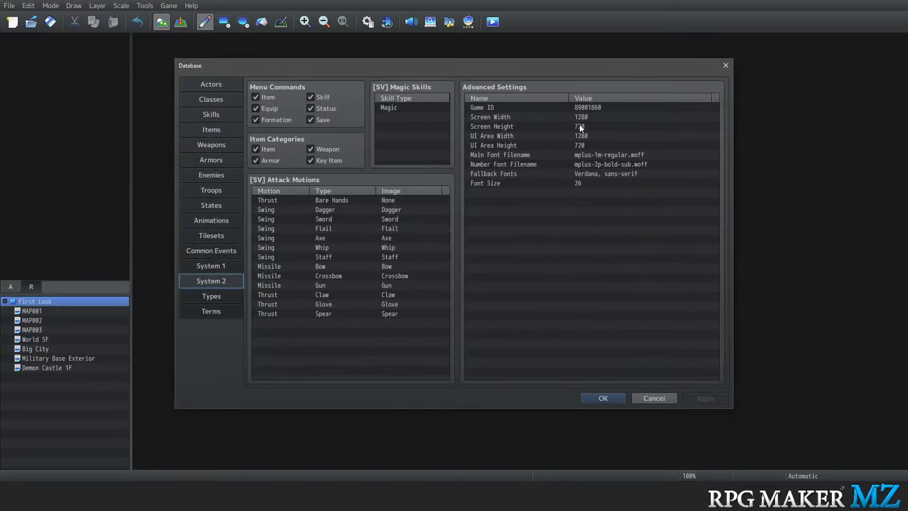
double_click(585, 136)
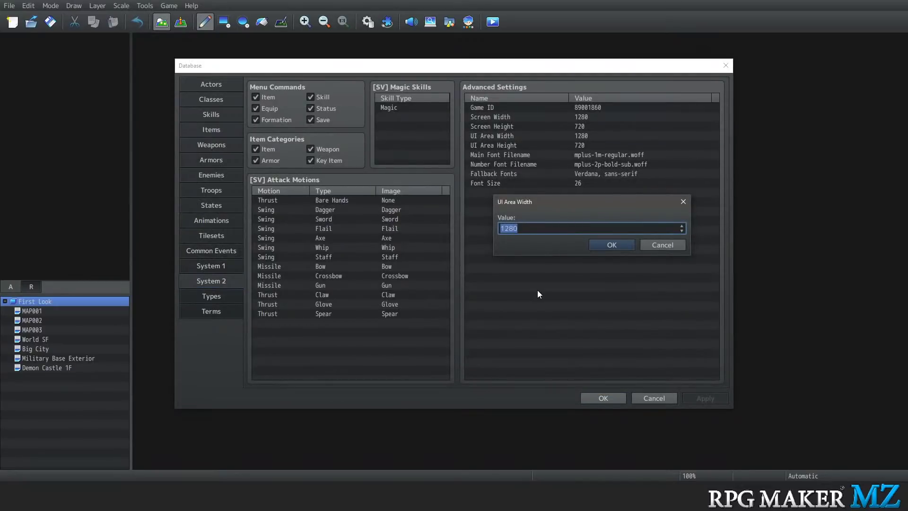
type("800")
left_click(627, 245)
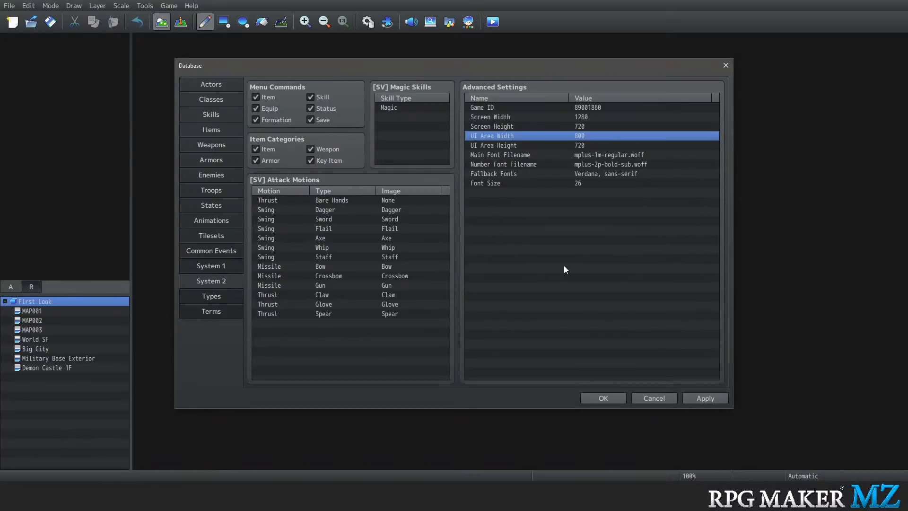
left_click(600, 401)
Playtest the project again and start a new game with the 800-wide UI area
left_click(169, 6)
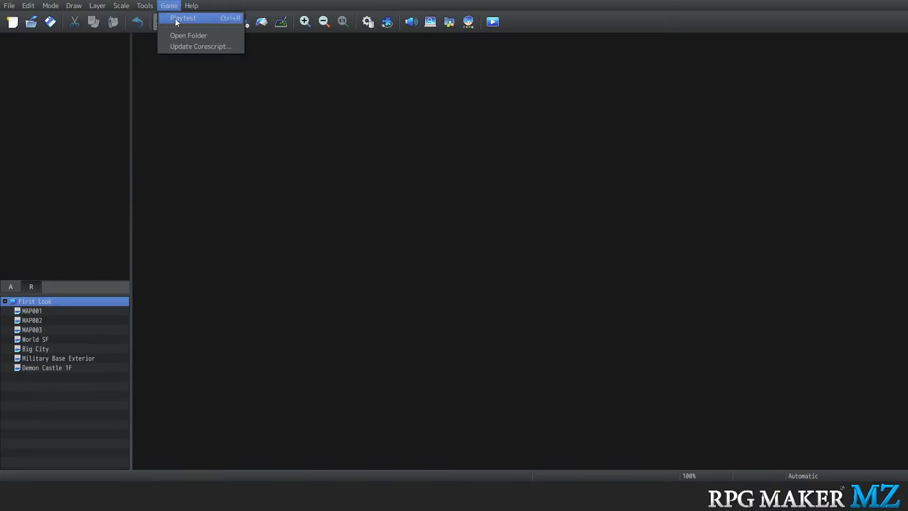
left_click(175, 18)
left_click(426, 254)
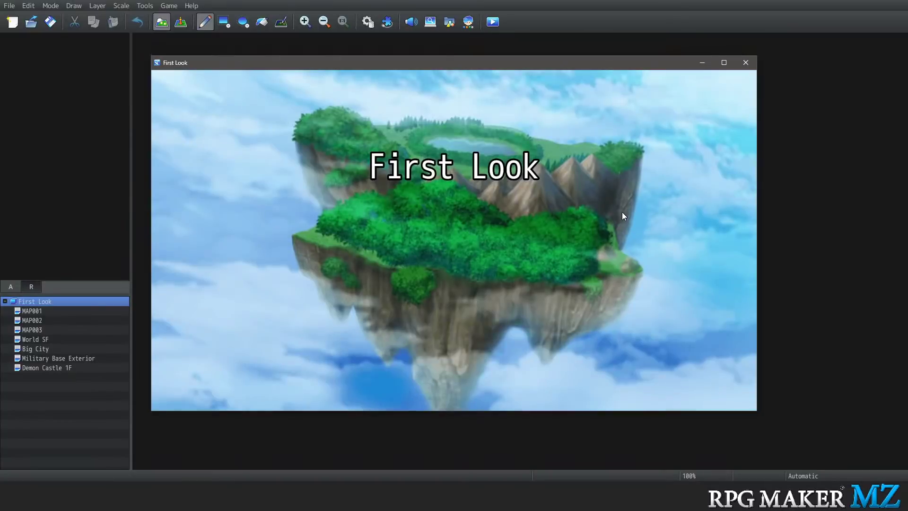
left_click(482, 317)
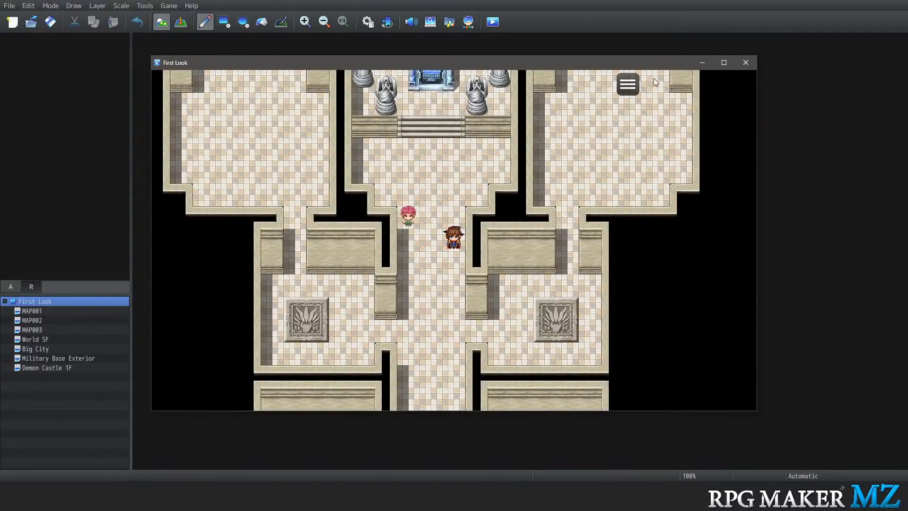
Open the in-game party menu, move through its commands to check the narrower layout, and close the test window
left_click(628, 85)
key("Down")
key("Down")
key("Down")
key("Down")
key("Down")
key("Down")
key("Down")
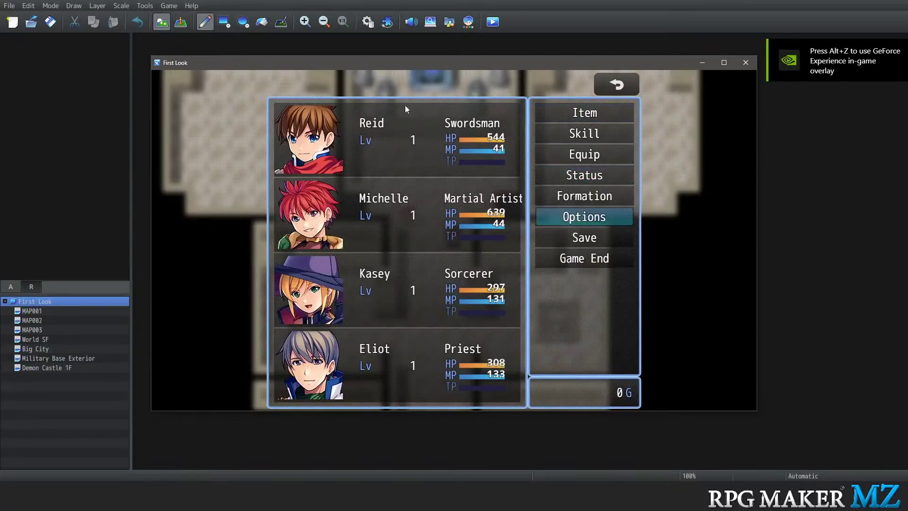
left_click(607, 85)
left_click(746, 63)
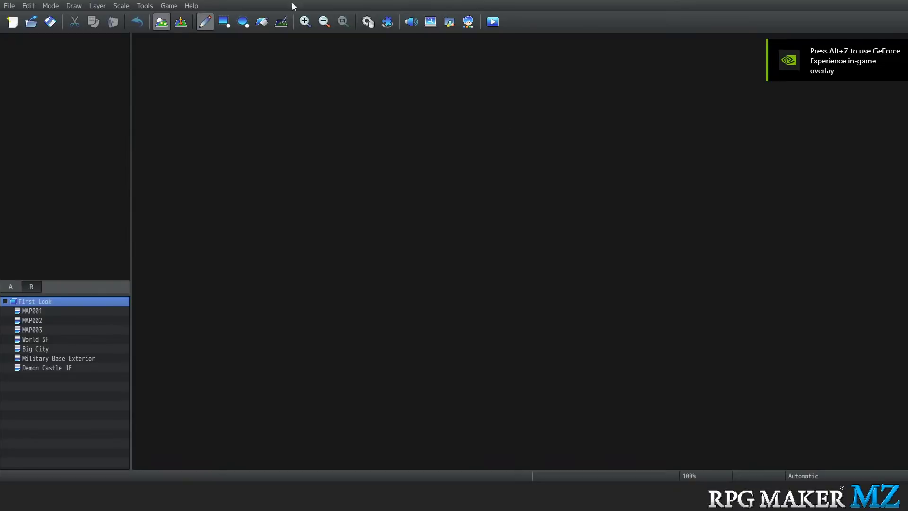
Open the Character Generator, switch to the male character, and randomize its appearance
left_click(151, 6)
left_click(167, 78)
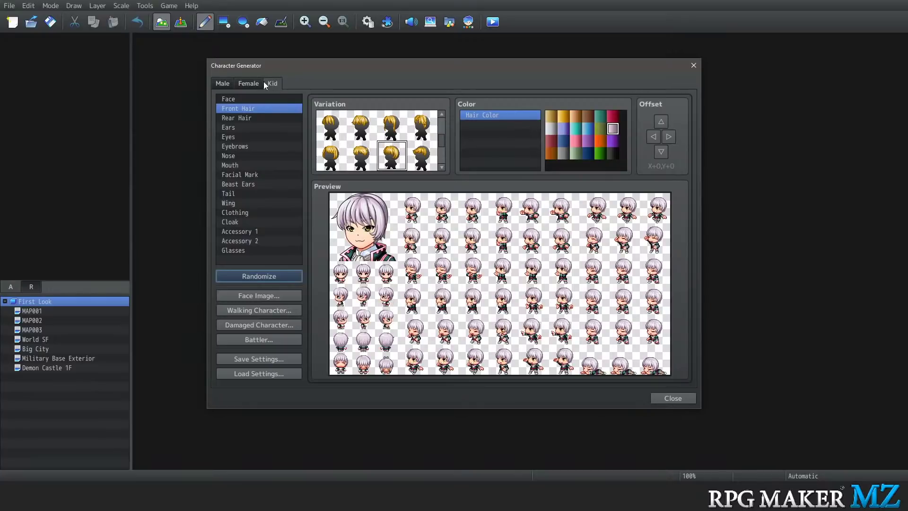
left_click(220, 84)
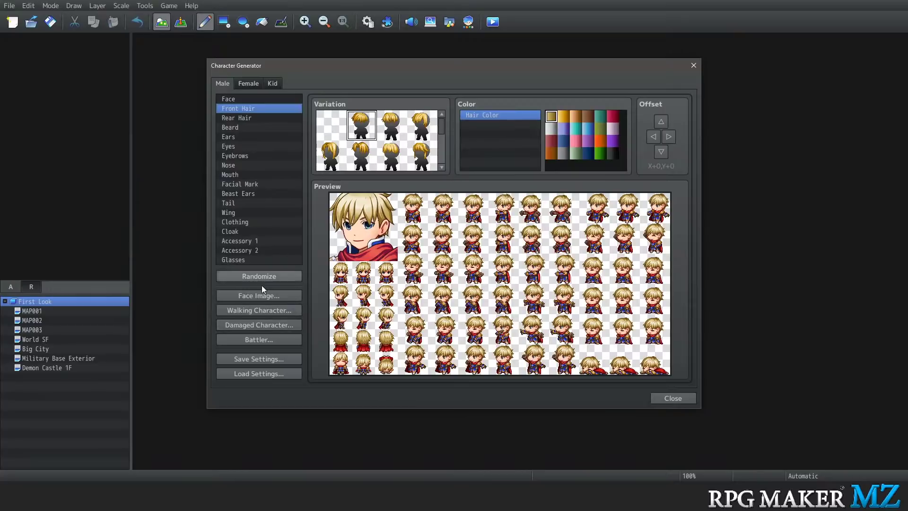
left_click(272, 276)
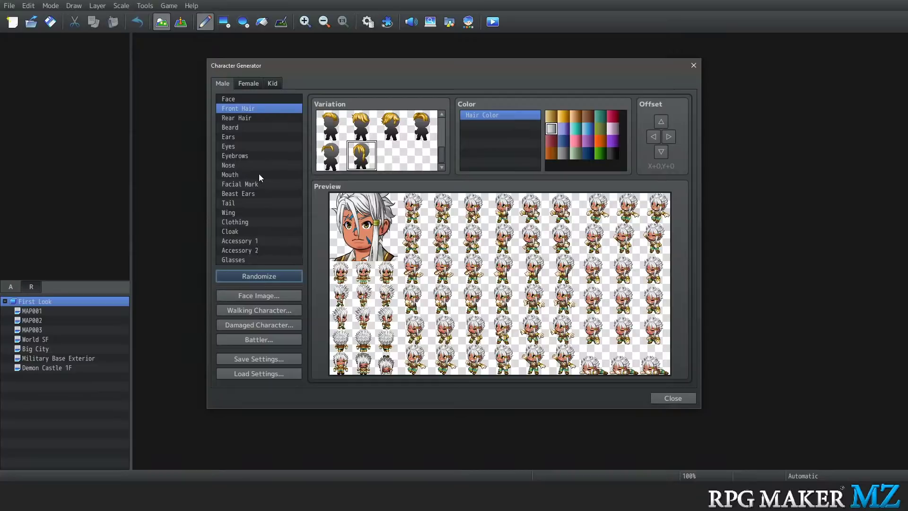
Select the male character's mouth and test its vertical offset, shifting it down to Y+5 and then upward past Y-2
left_click(246, 174)
left_click(662, 152)
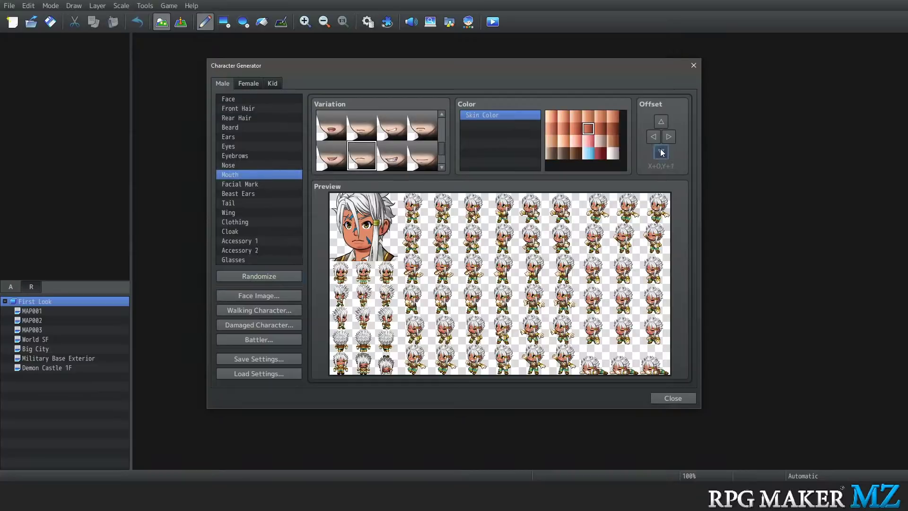
left_click(662, 152)
left_click(661, 153)
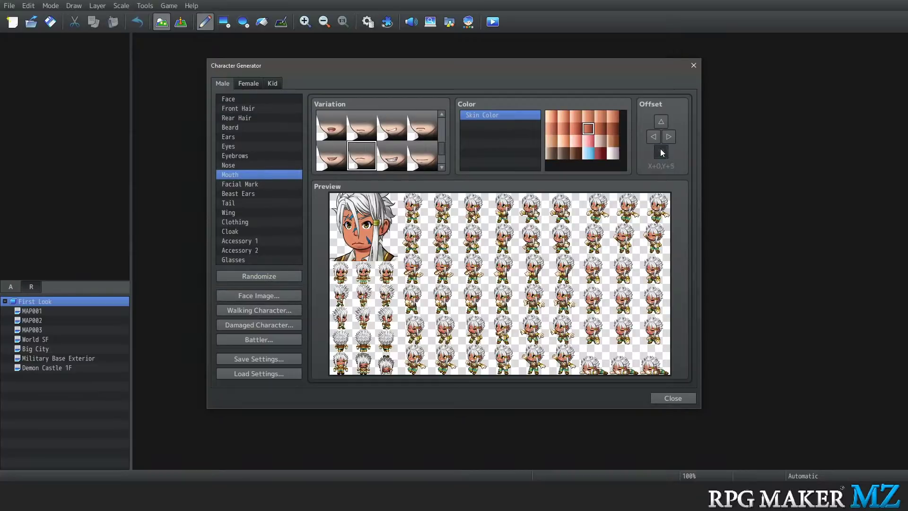
left_click(663, 119)
left_click(663, 118)
left_click(663, 118)
left_click(662, 118)
left_click(663, 118)
left_click(662, 118)
left_click(663, 118)
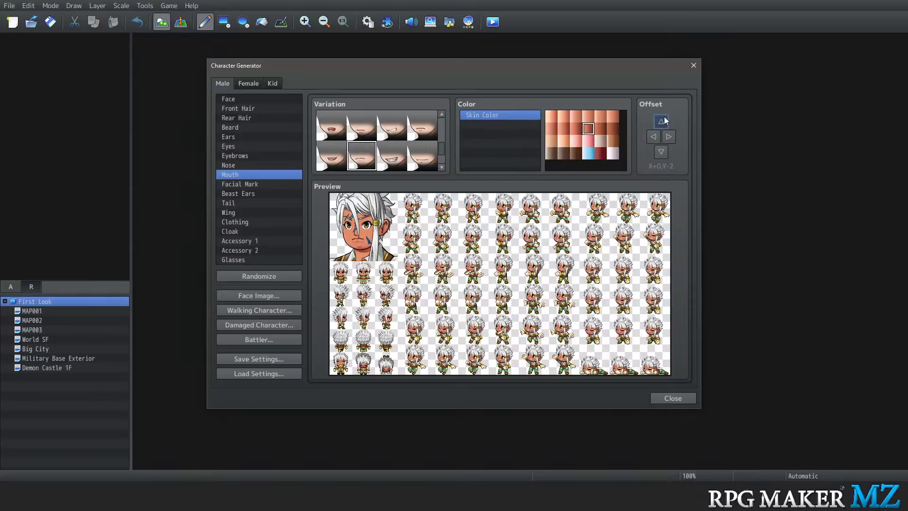
left_click(663, 120)
left_click(662, 120)
left_click(663, 120)
left_click(663, 120)
left_click(662, 120)
left_click(663, 120)
Shift the mouth back down and sideways to an offset of X+2, Y+1
left_click(662, 153)
left_click(662, 154)
left_click(663, 153)
left_click(662, 153)
left_click(663, 154)
left_click(662, 154)
left_click(663, 154)
left_click(662, 152)
left_click(653, 140)
left_click(654, 140)
left_click(653, 140)
left_click(653, 140)
left_click(674, 137)
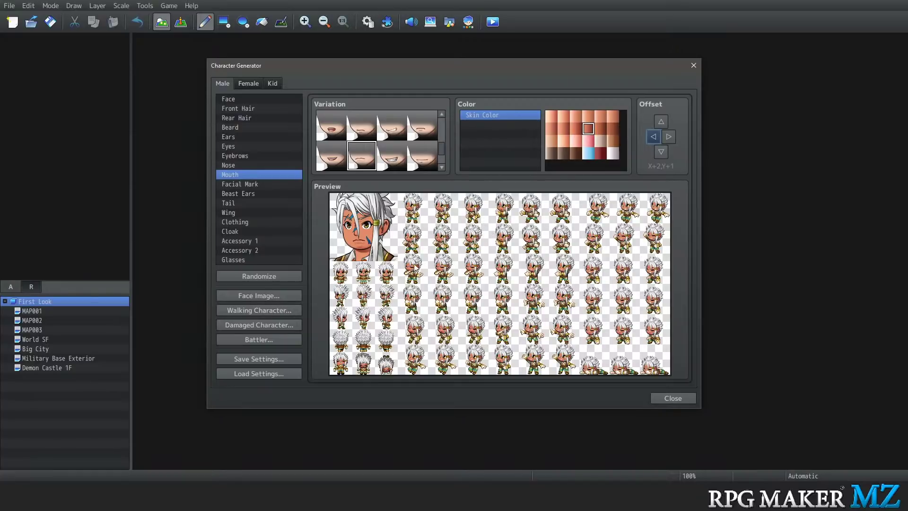
Select the male character's eyes and shift them down to an offset of Y+7
left_click(236, 146)
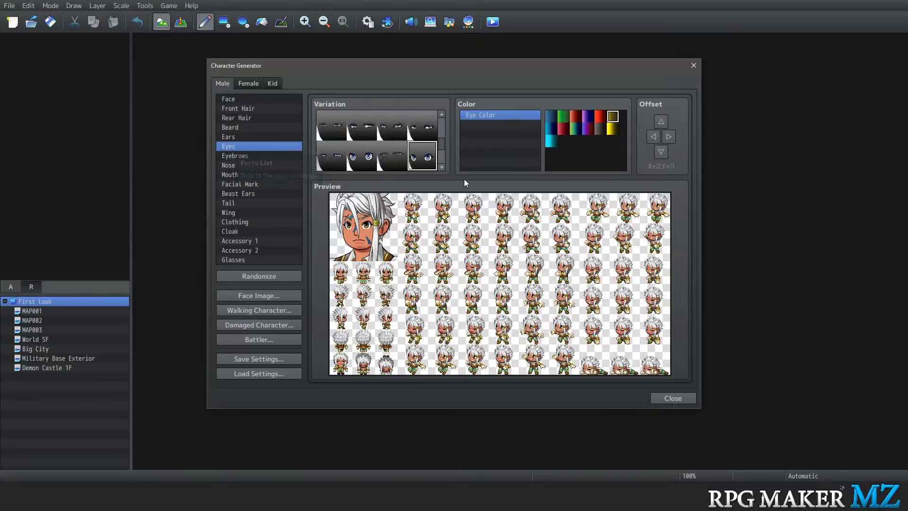
left_click(661, 152)
left_click(660, 152)
left_click(661, 151)
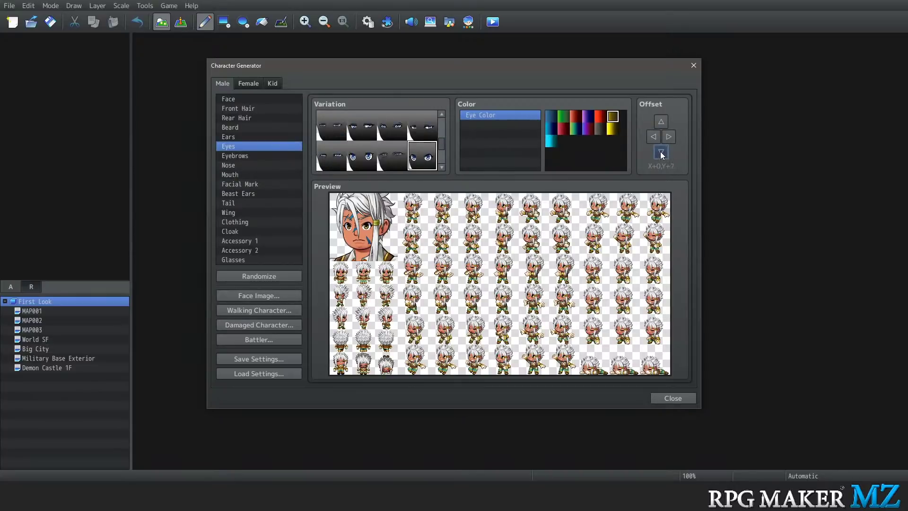
left_click(660, 151)
left_click(660, 151)
left_click(660, 151)
left_click(660, 151)
Test the eyes' horizontal offset in both directions, ending at X+8
left_click(657, 136)
left_click(657, 135)
left_click(657, 136)
left_click(674, 135)
left_click(673, 135)
left_click(673, 135)
left_click(673, 136)
left_click(673, 135)
left_click(674, 135)
left_click(673, 136)
left_click(674, 135)
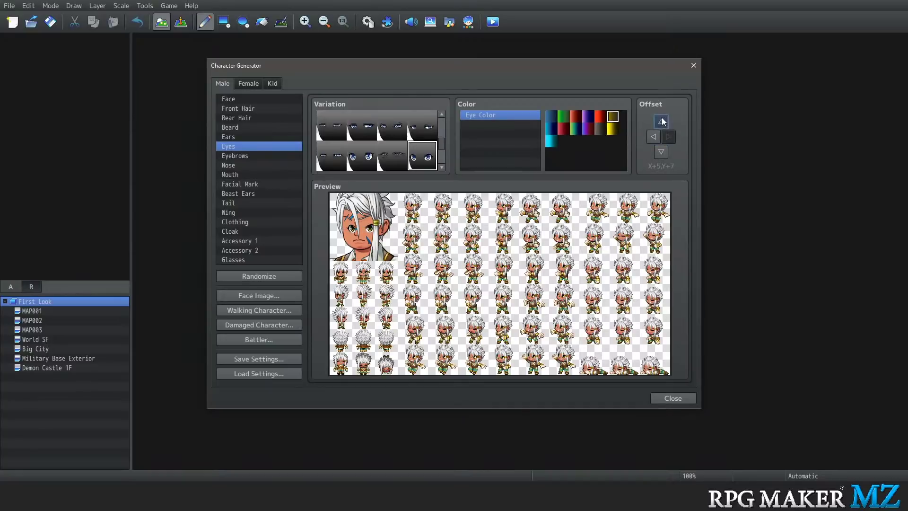
Shift the eyes up to an offset of Y-8 and close the Character Generator
left_click(662, 122)
left_click(662, 121)
left_click(662, 121)
left_click(661, 121)
left_click(661, 121)
left_click(661, 121)
left_click(661, 122)
left_click(662, 122)
left_click(661, 123)
left_click(661, 123)
left_click(661, 123)
left_click(661, 123)
left_click(661, 124)
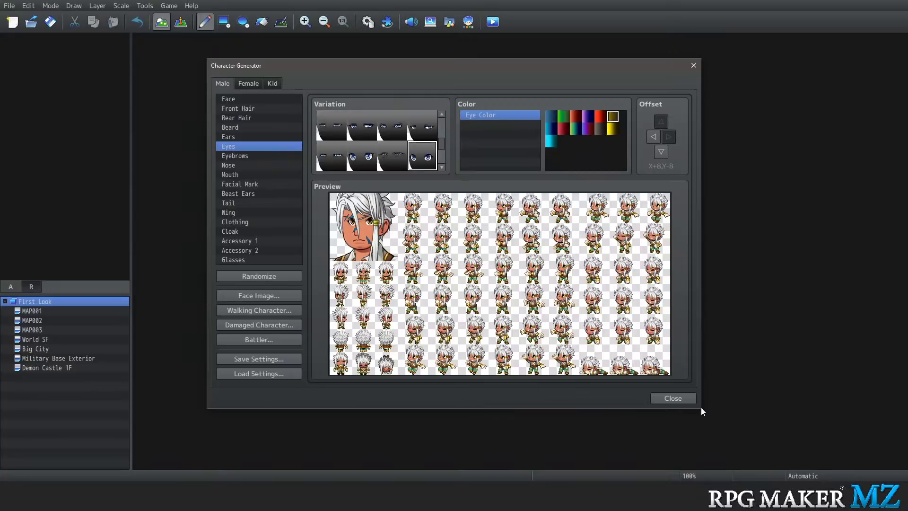
left_click(672, 399)
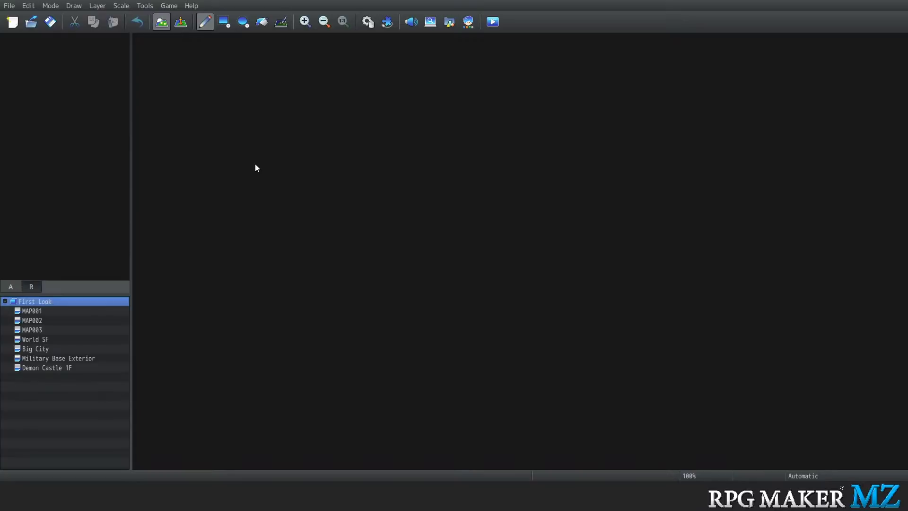
Open the database, review the System 1 settings, and cancel without changes
left_click(145, 6)
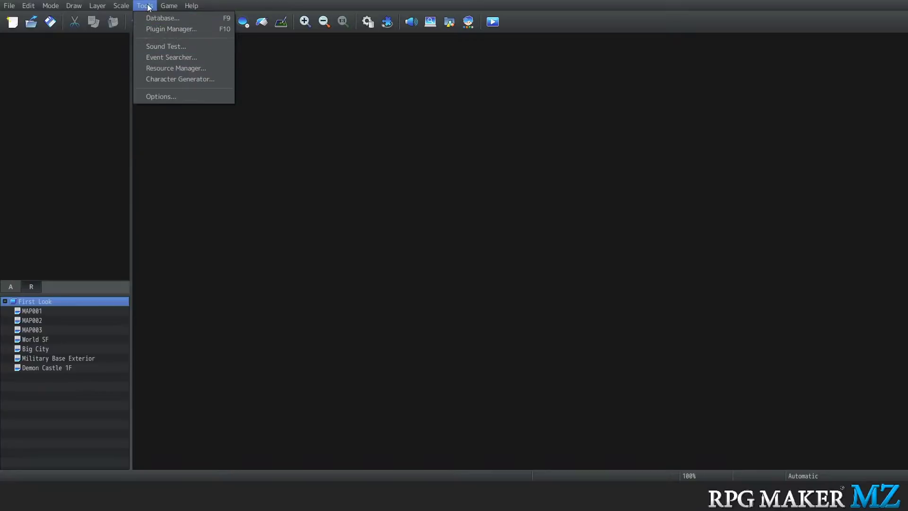
left_click(163, 18)
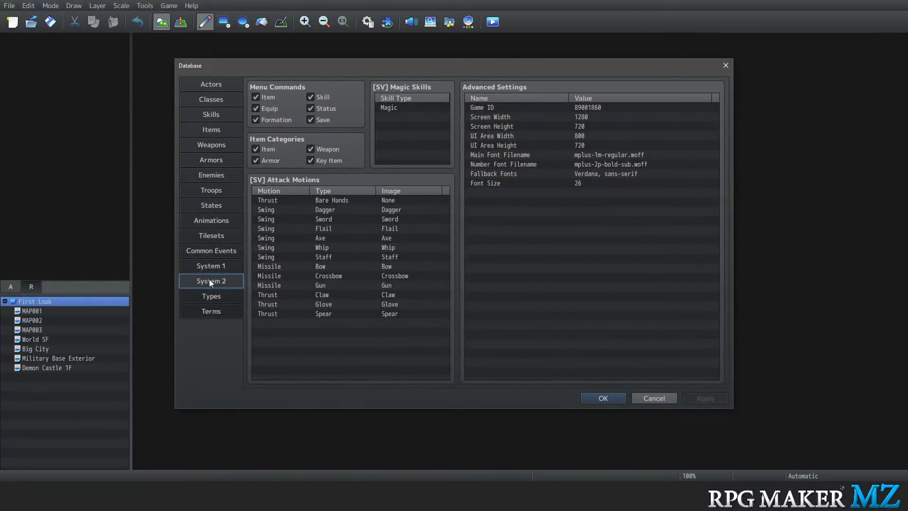
left_click(209, 268)
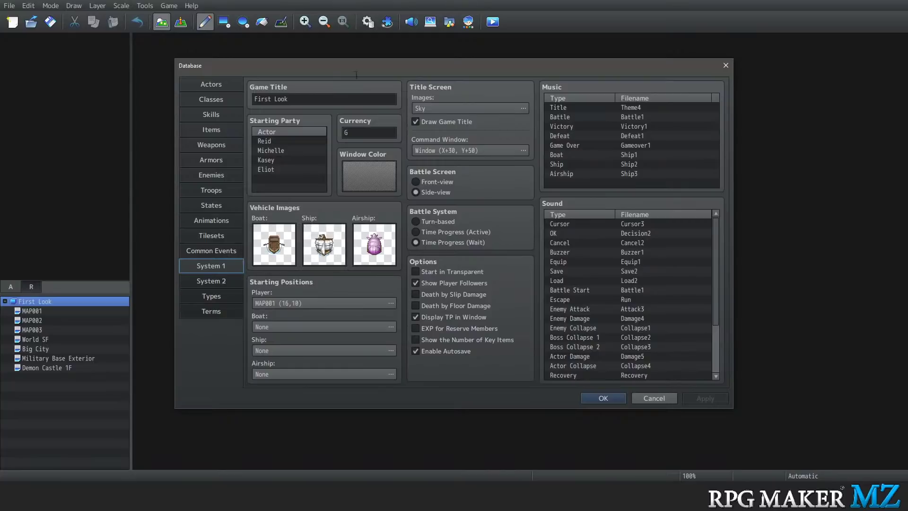
left_click(673, 398)
Reopen the Character Generator, select Accessory 1, and randomize the male character's parts six times
left_click(144, 5)
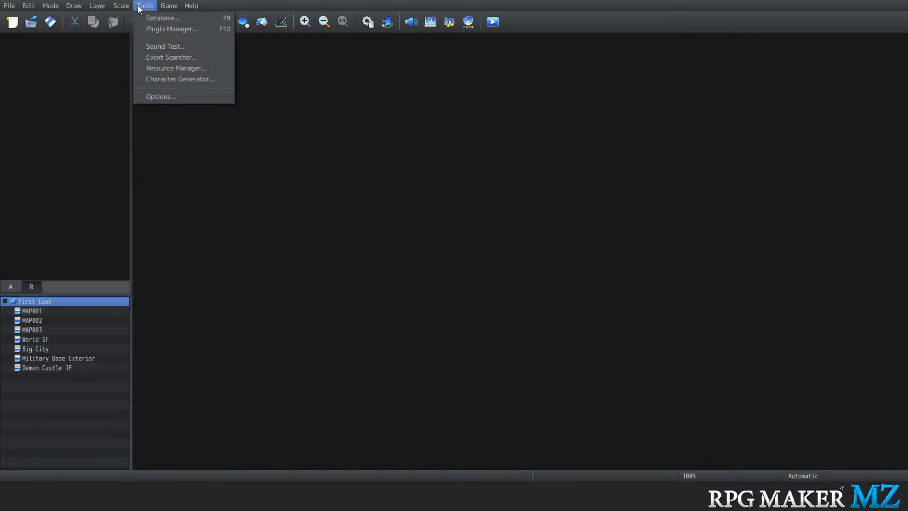
left_click(174, 80)
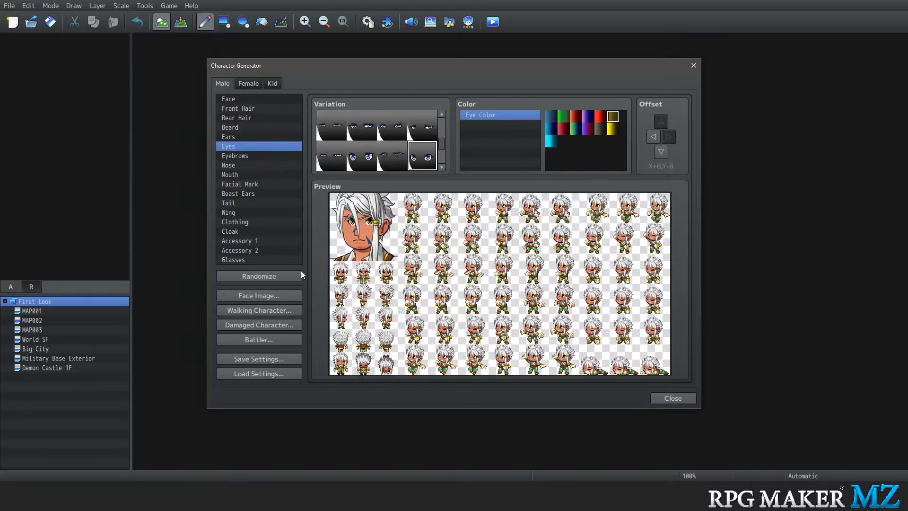
left_click(245, 238)
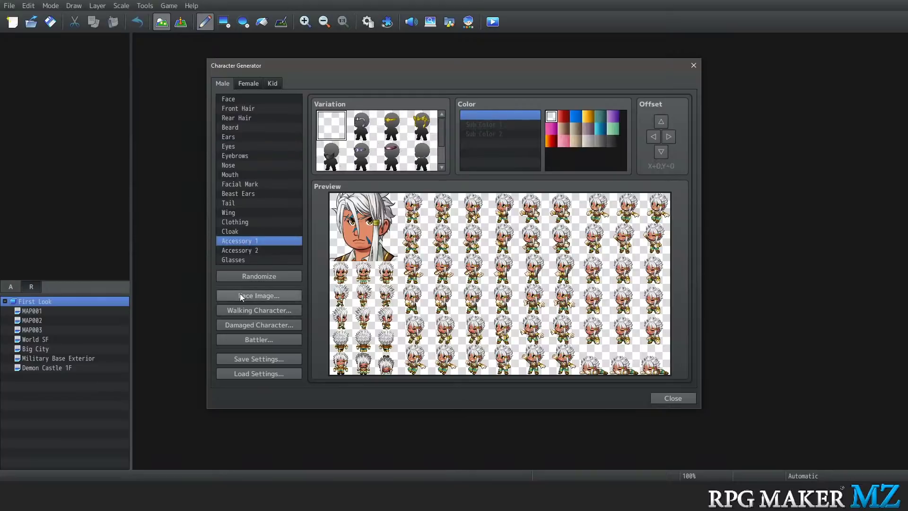
left_click(247, 276)
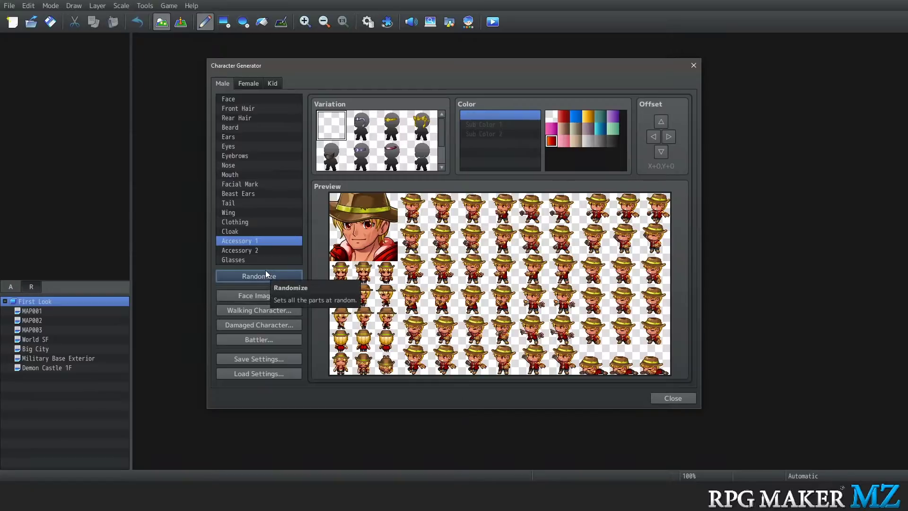
left_click(264, 276)
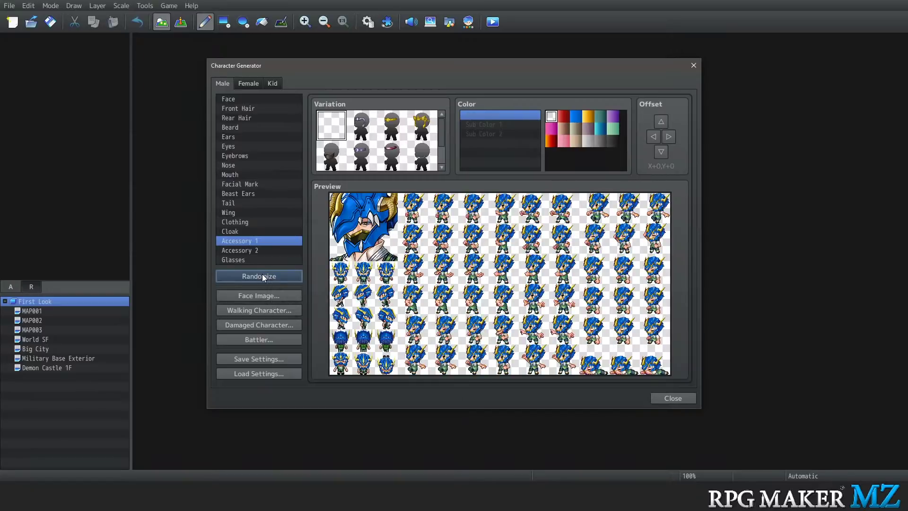
left_click(263, 278)
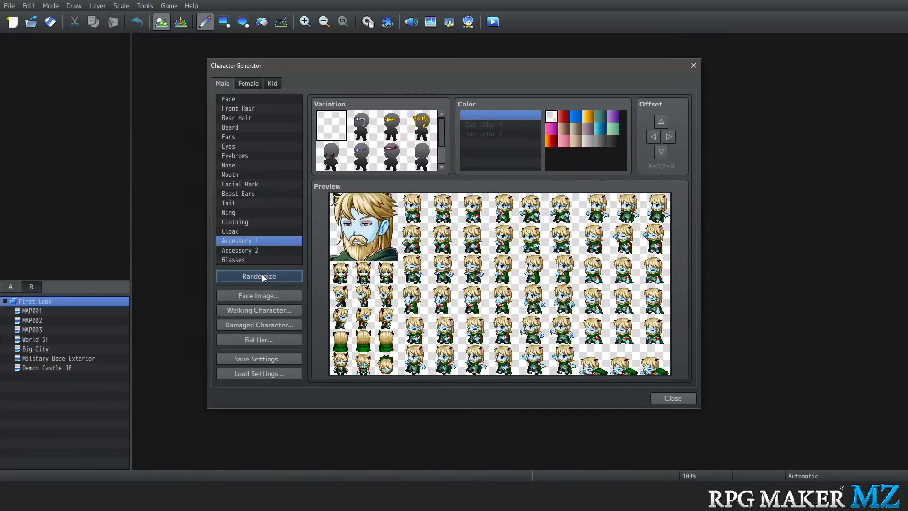
left_click(263, 277)
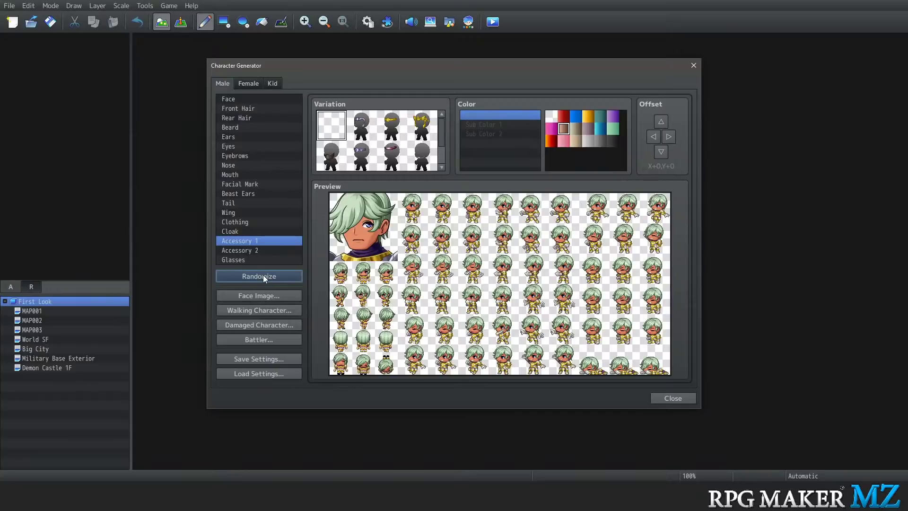
left_click(263, 276)
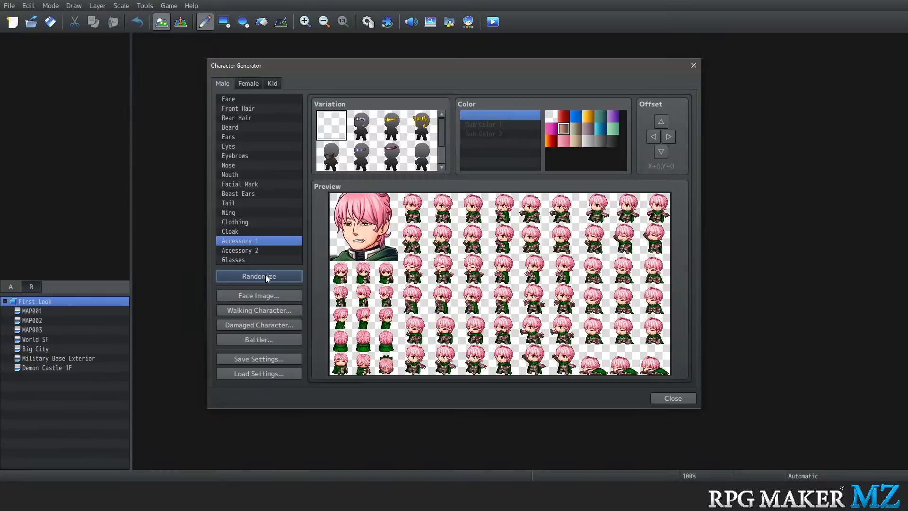
left_click(266, 276)
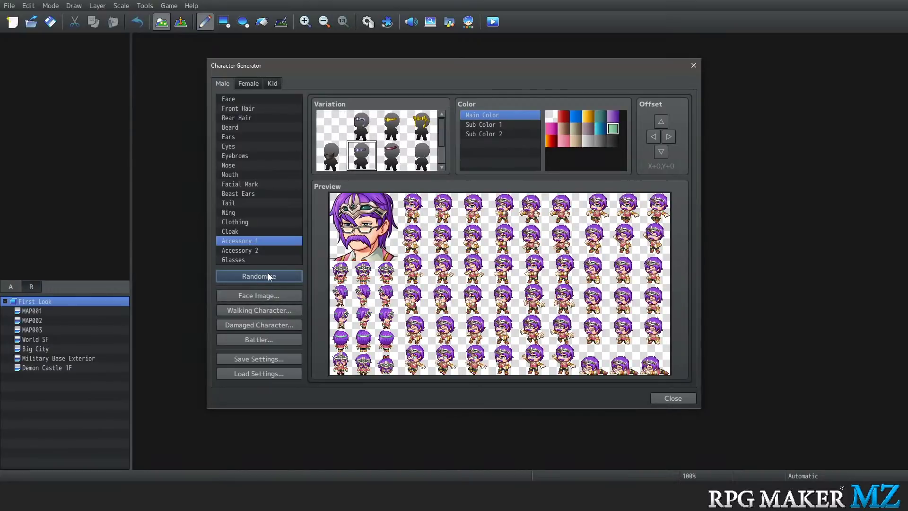
View the female character's default look and close the Character Generator
left_click(249, 83)
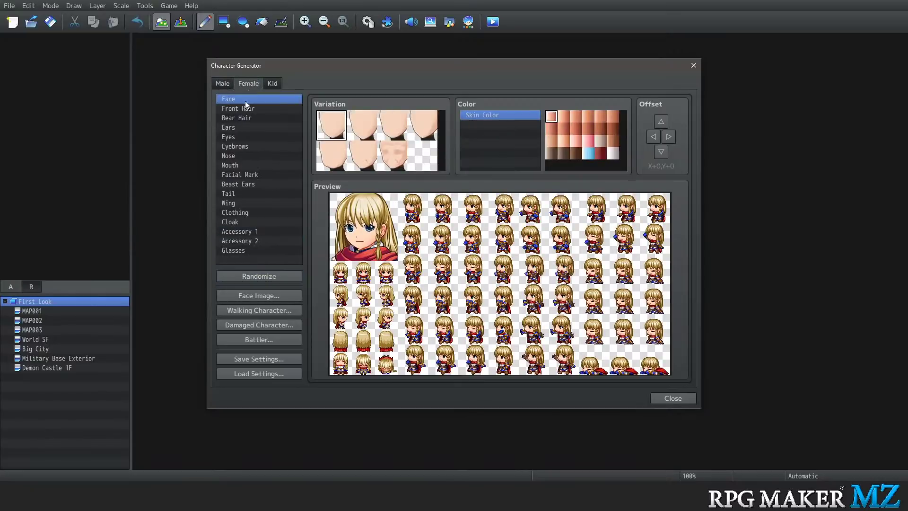
left_click(665, 398)
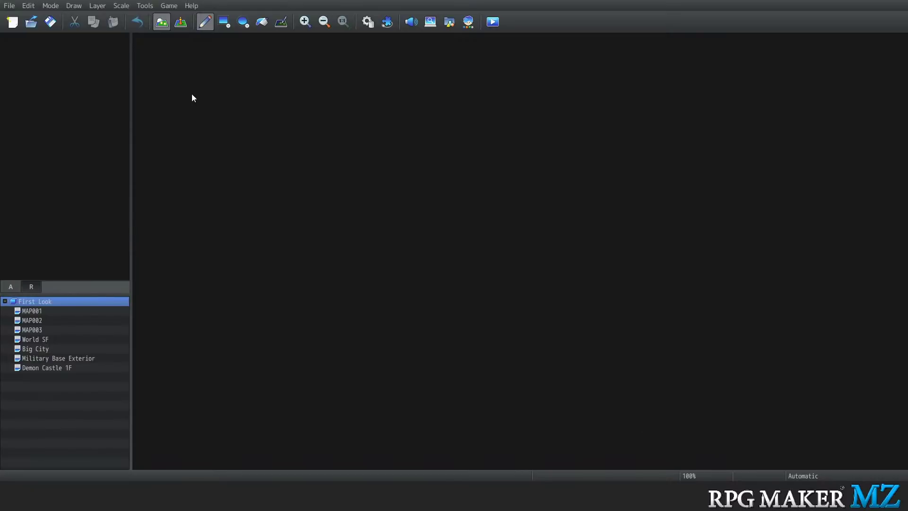
Review the database's System 1 options and Common Events, and cancel without changes
left_click(145, 5)
left_click(149, 19)
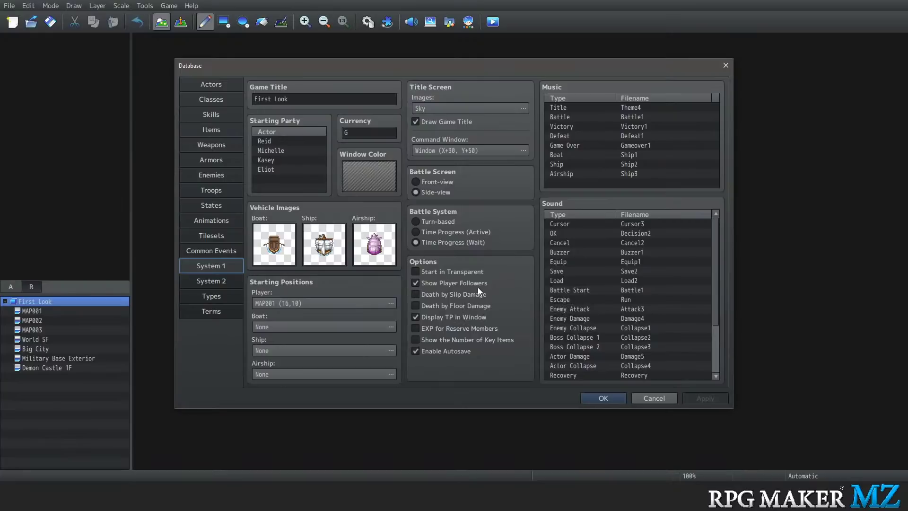
mouse_move(478, 287)
left_click(221, 254)
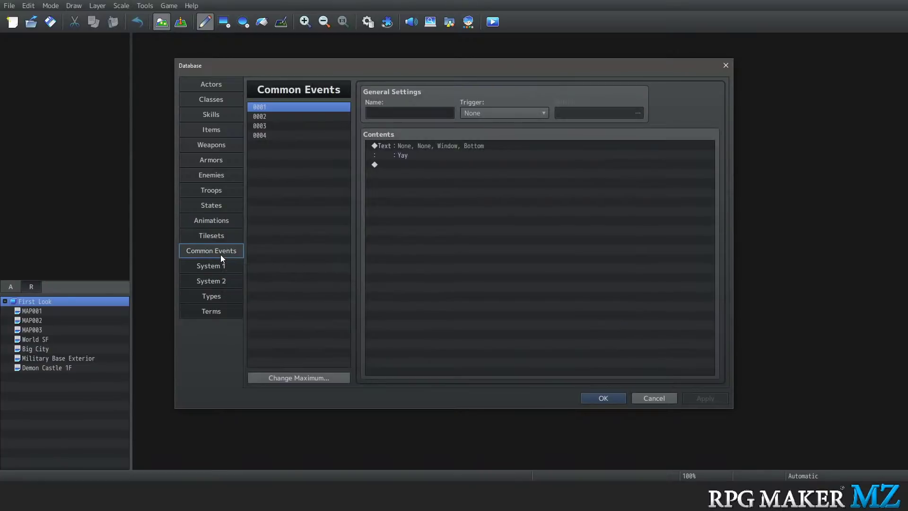
left_click(638, 398)
Open the Character Generator for the Kid type and randomize the character's appearance repeatedly
left_click(151, 6)
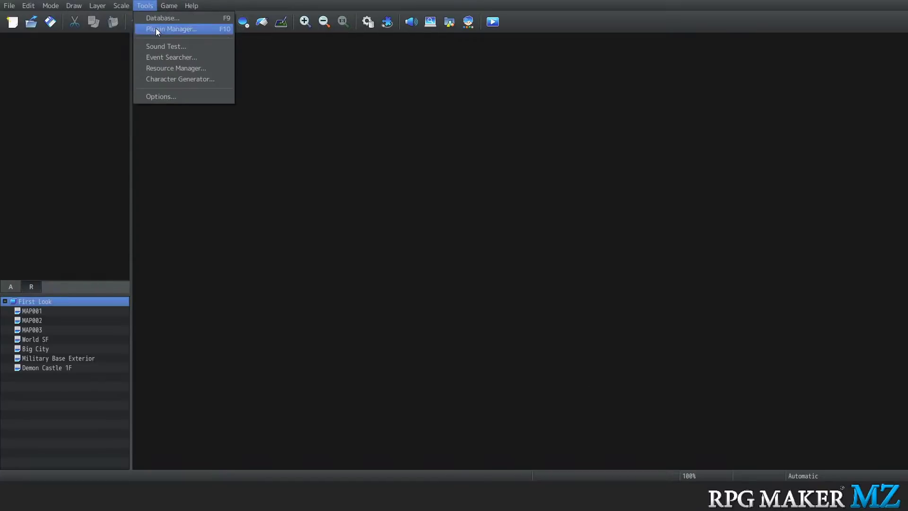
left_click(177, 83)
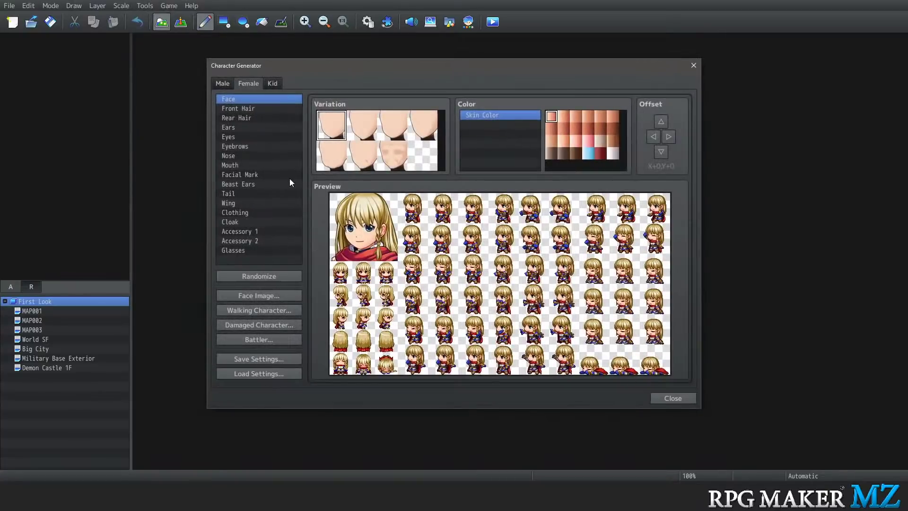
left_click(272, 83)
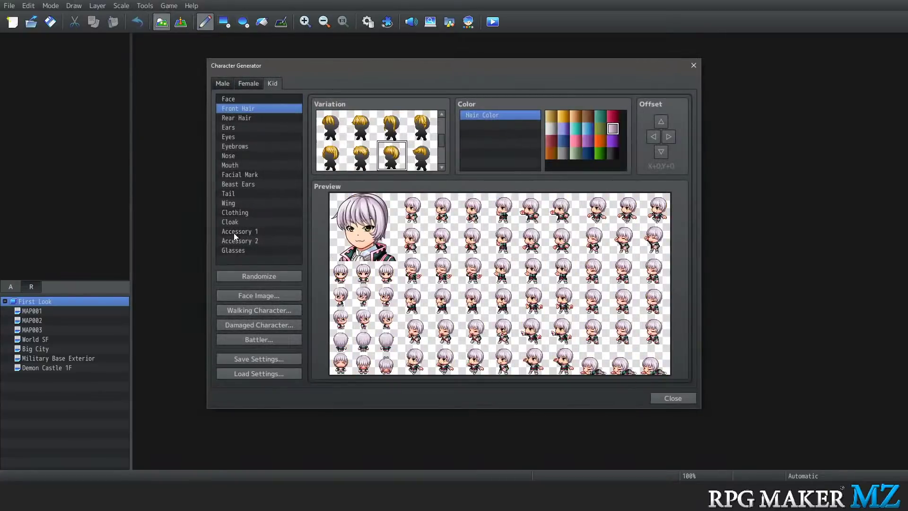
left_click(245, 279)
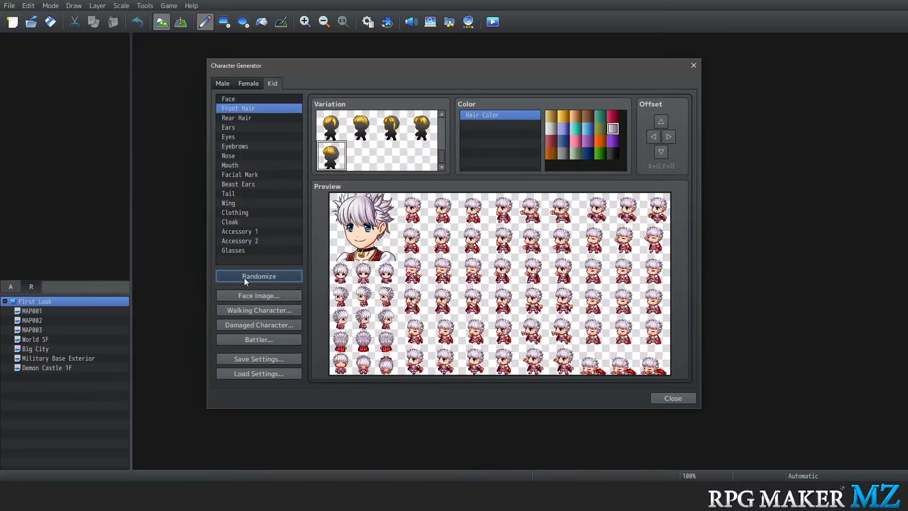
left_click(244, 277)
left_click(242, 279)
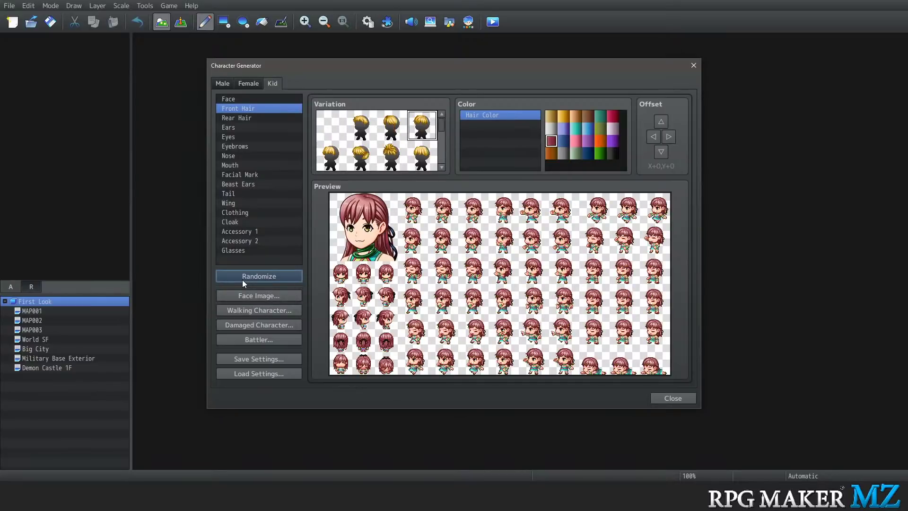
left_click(242, 279)
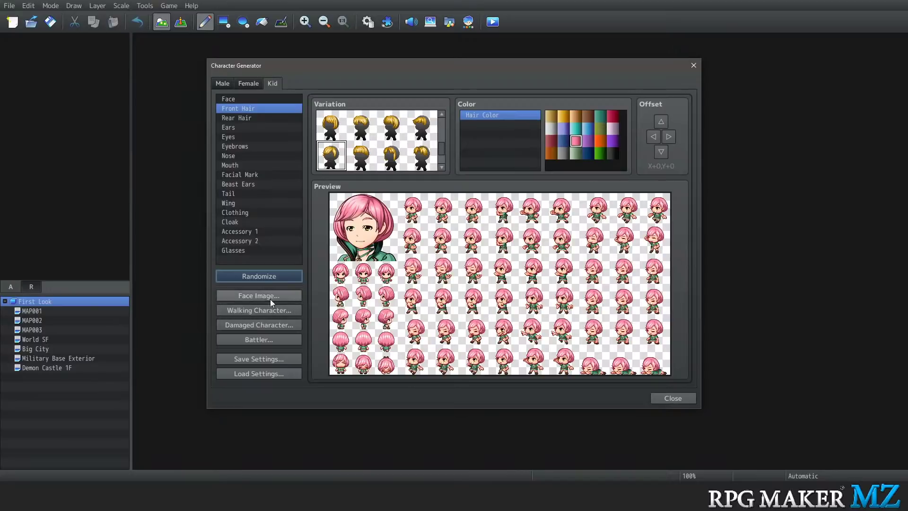
left_click(252, 275)
left_click(253, 276)
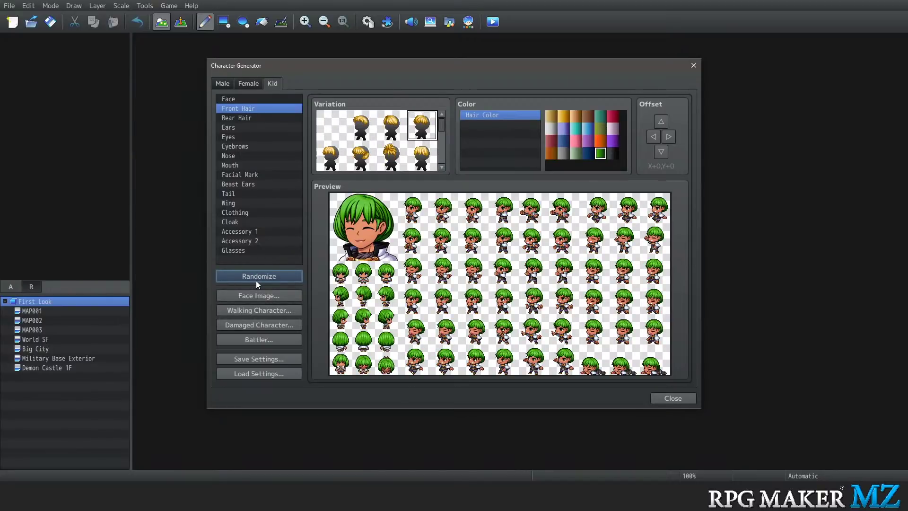
left_click(256, 279)
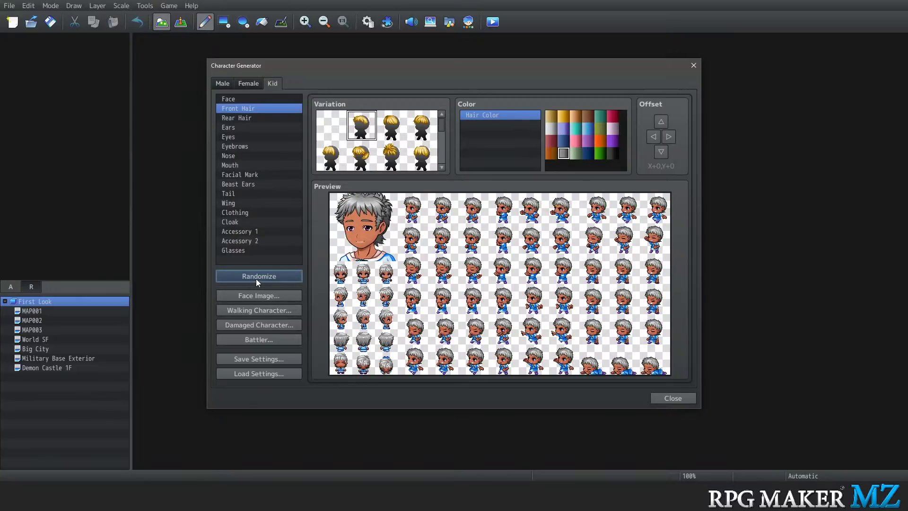
left_click(256, 279)
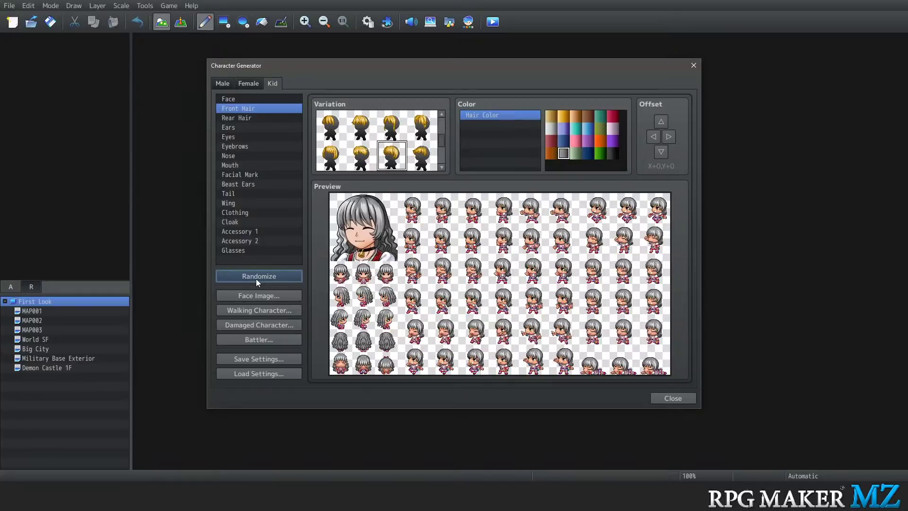
left_click(257, 279)
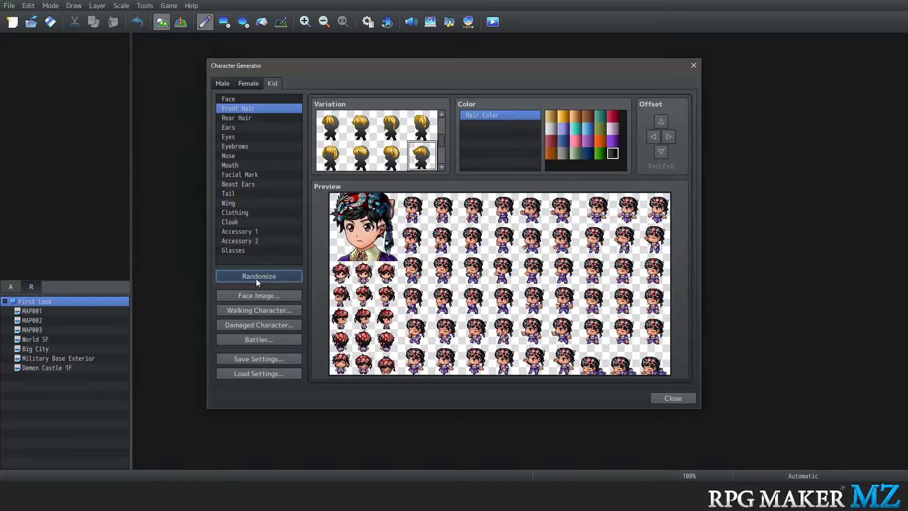
Randomize the kid character's appearance seven more times
left_click(256, 279)
left_click(256, 279)
left_click(256, 280)
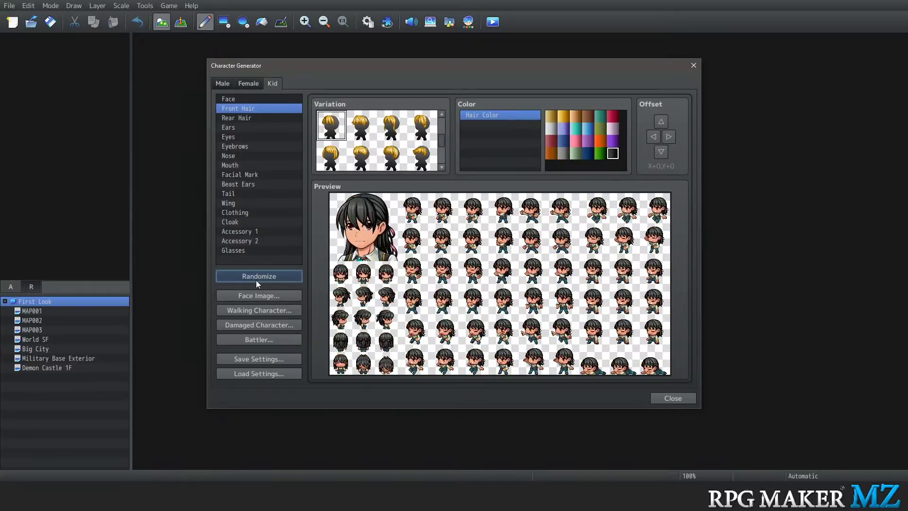
left_click(256, 280)
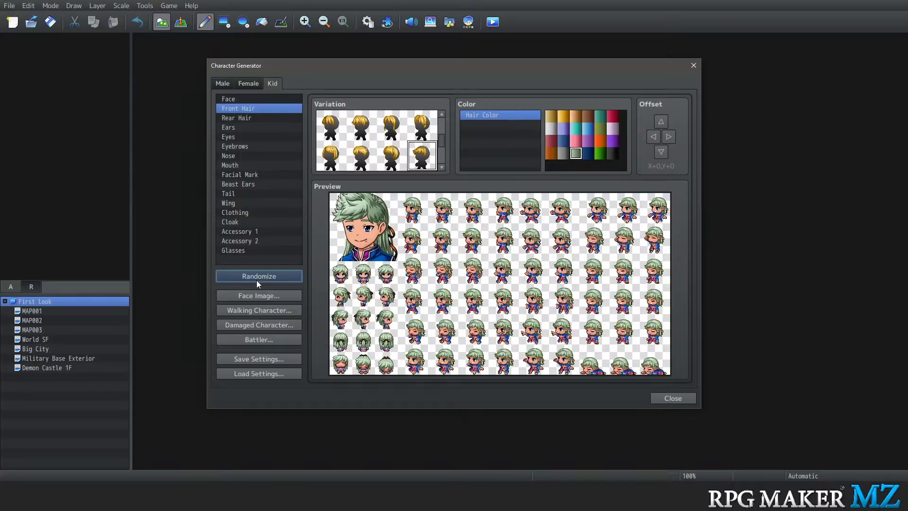
left_click(256, 280)
left_click(256, 280)
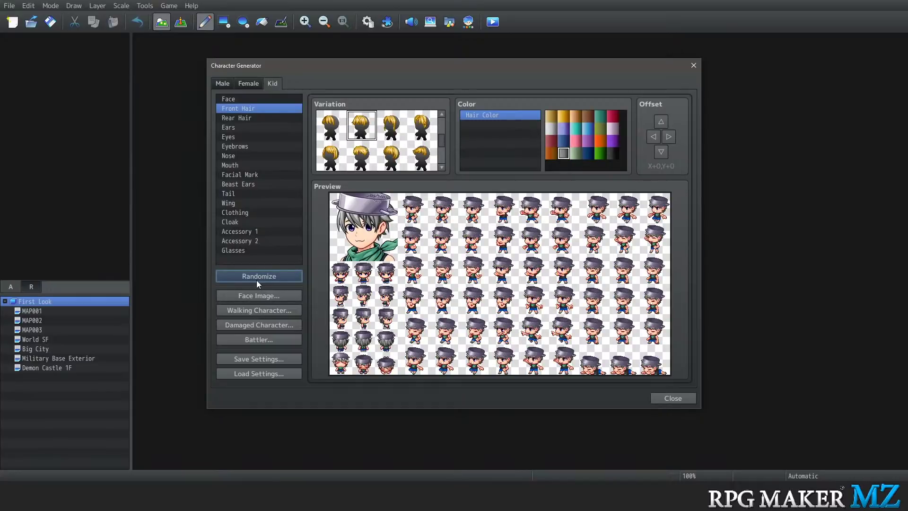
left_click(256, 280)
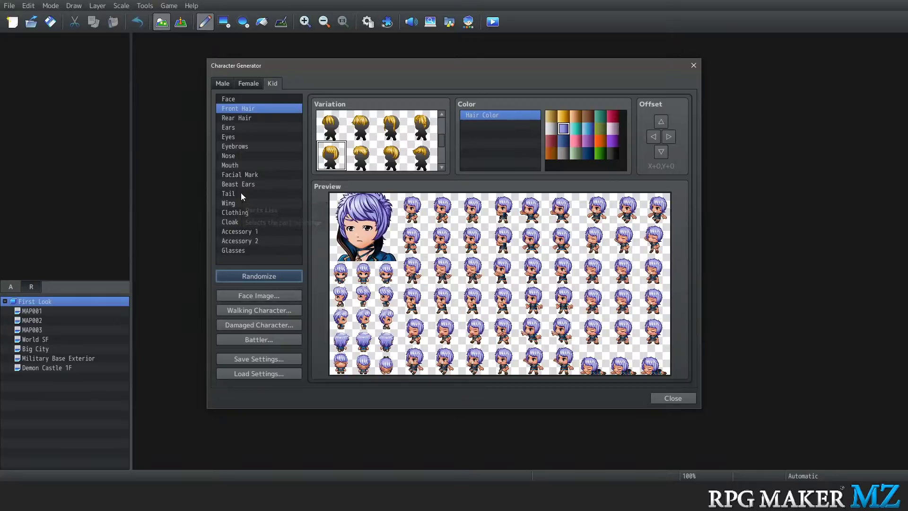
Preview the kid character's Clothing variations one after another, ending on the green vest with the light blue collar
left_click(247, 213)
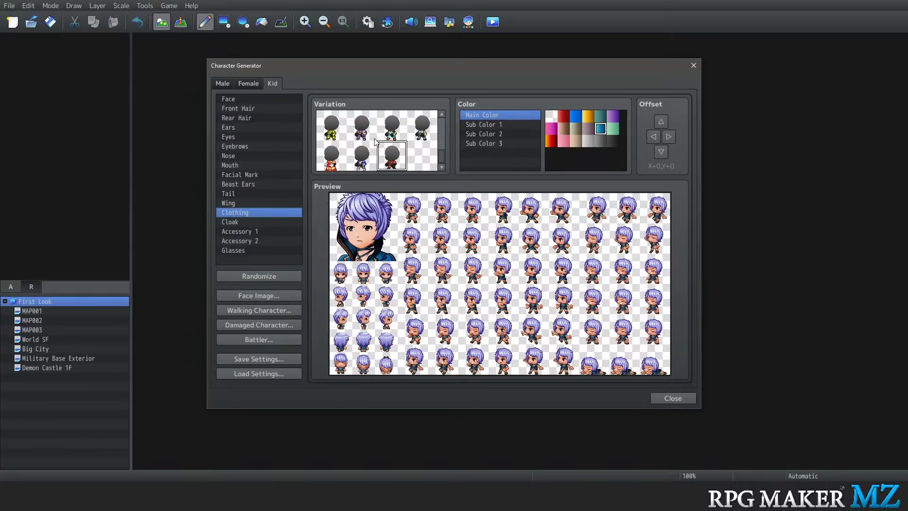
scroll(380, 144, "down", 1)
left_click(381, 138)
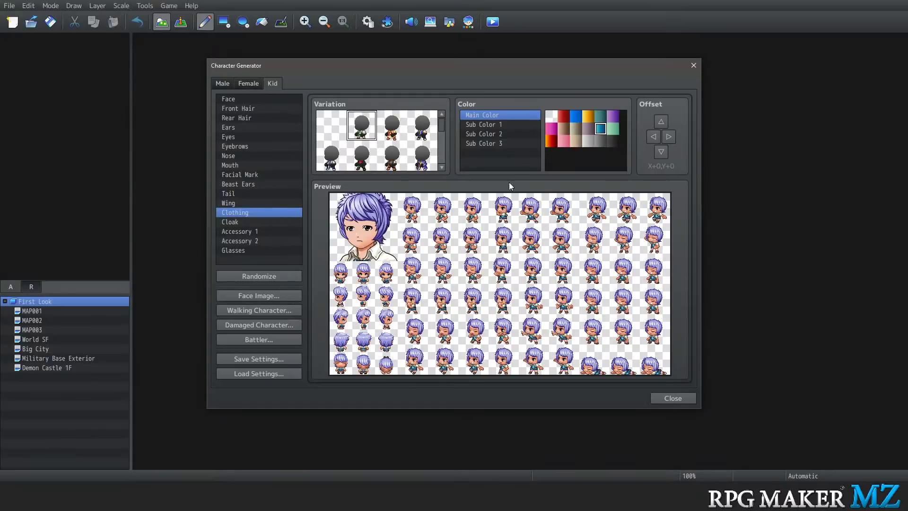
key("Down")
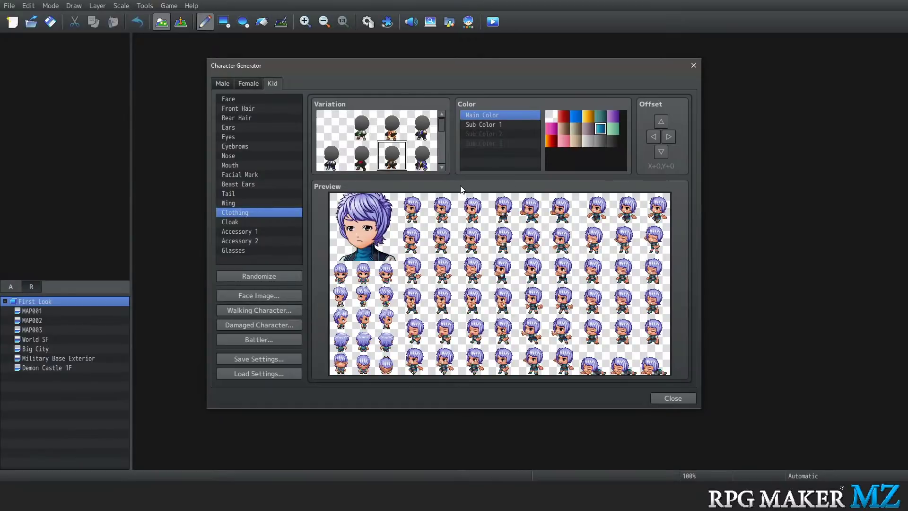
key("Right")
key("Up")
key("Down")
key("Down")
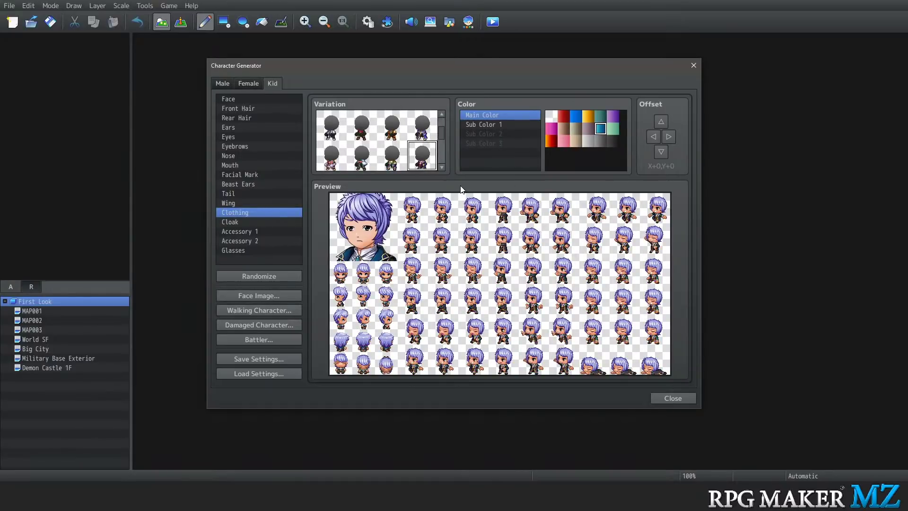
key("Left")
key("Left")
key("Left")
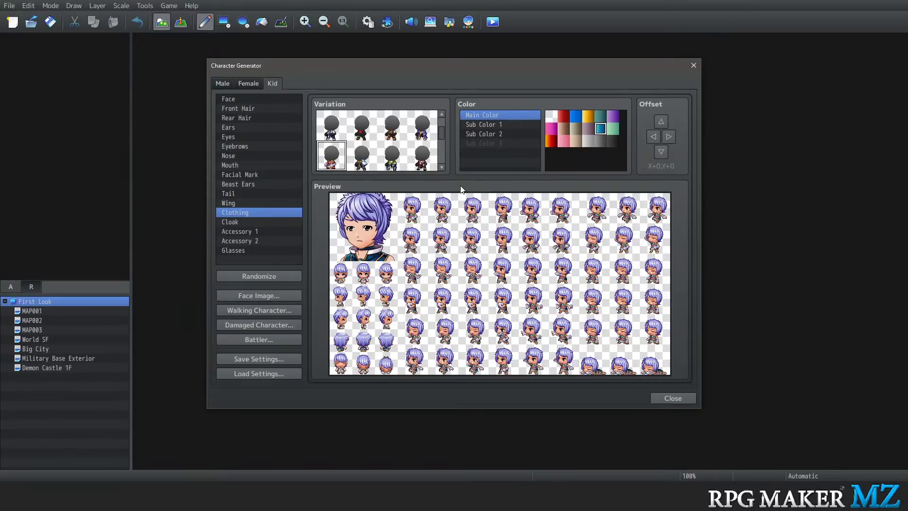
key("Down")
key("Right")
key("Right")
key("Right")
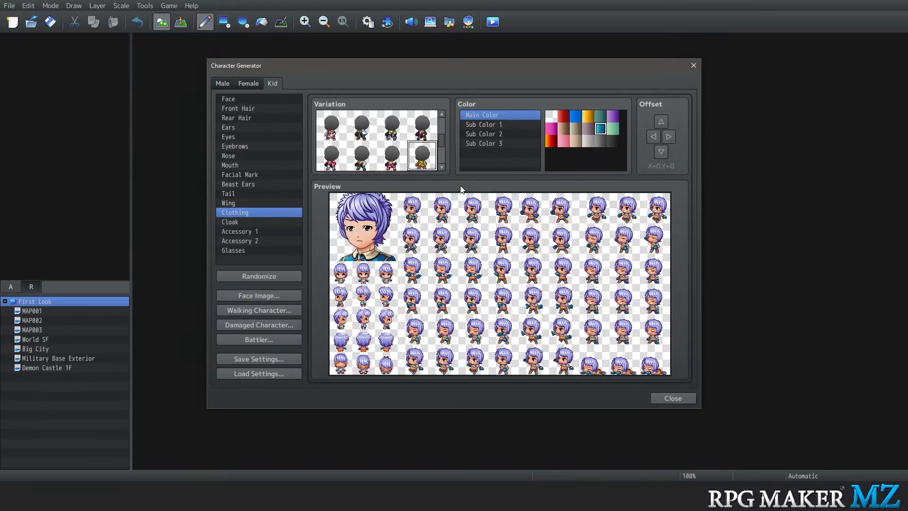
key("Down")
key("Left")
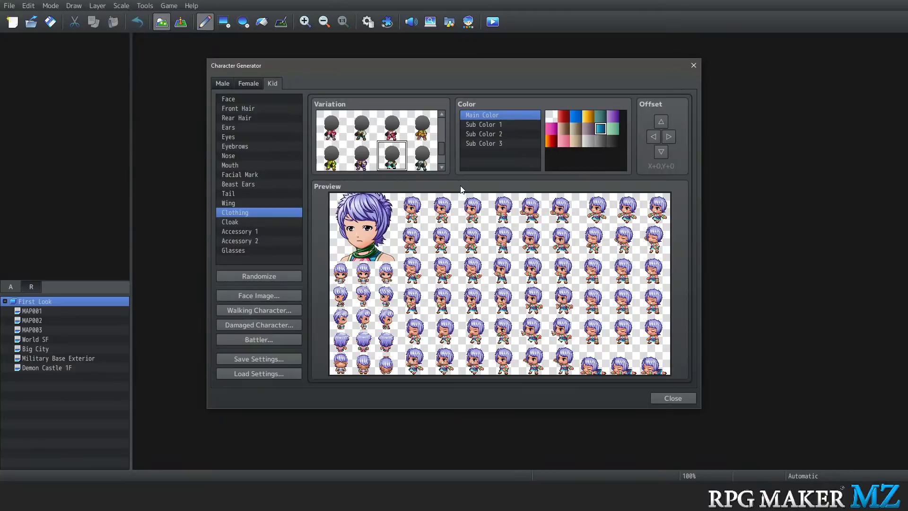
key("Left")
key("Left")
key("Down")
key("Right")
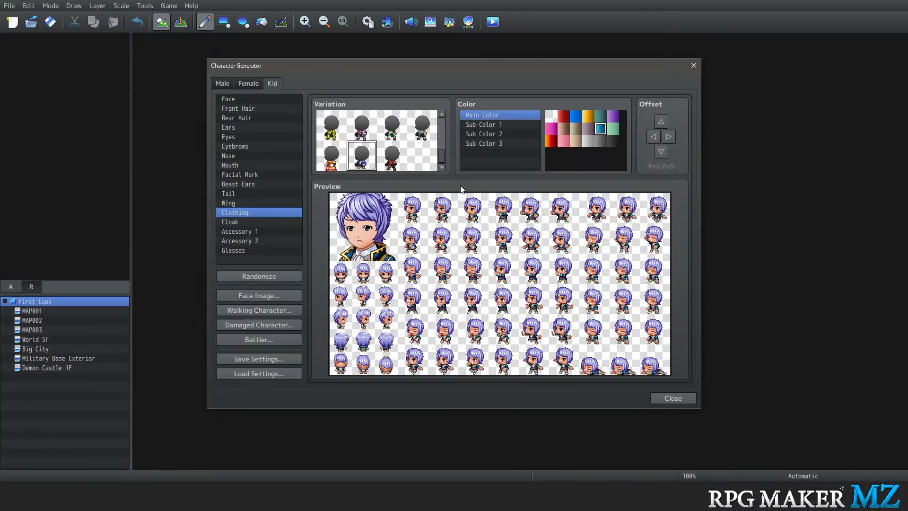
key("Right")
key("Left")
key("Left")
key("Up")
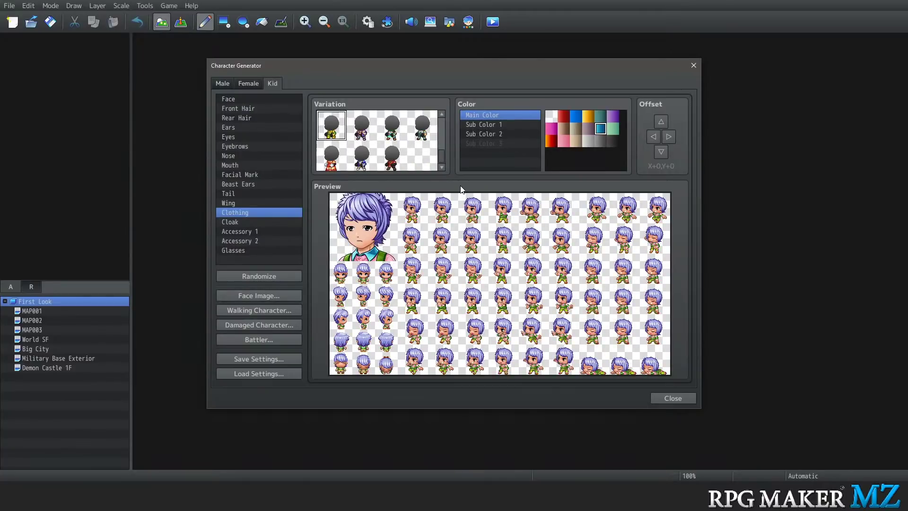
Preview the female character's Clothing variations one after another, ending on the navy jacket in the last row
left_click(247, 82)
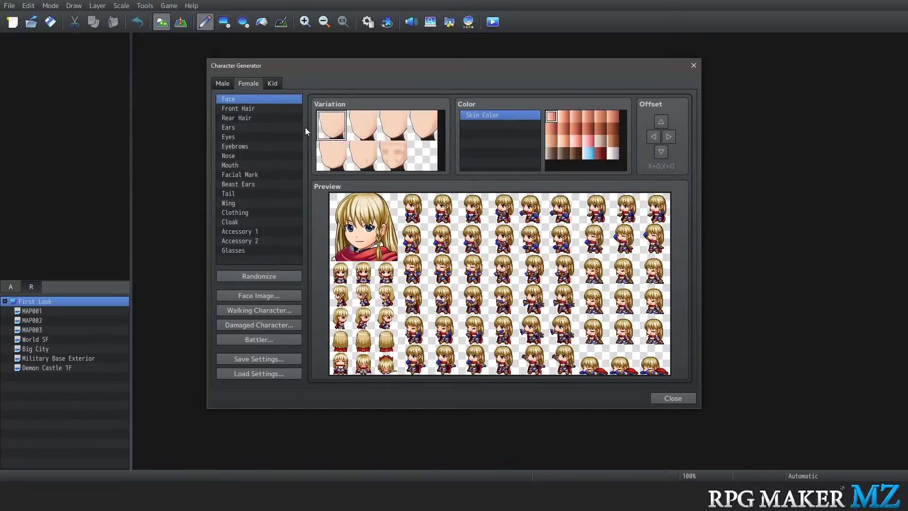
left_click(237, 213)
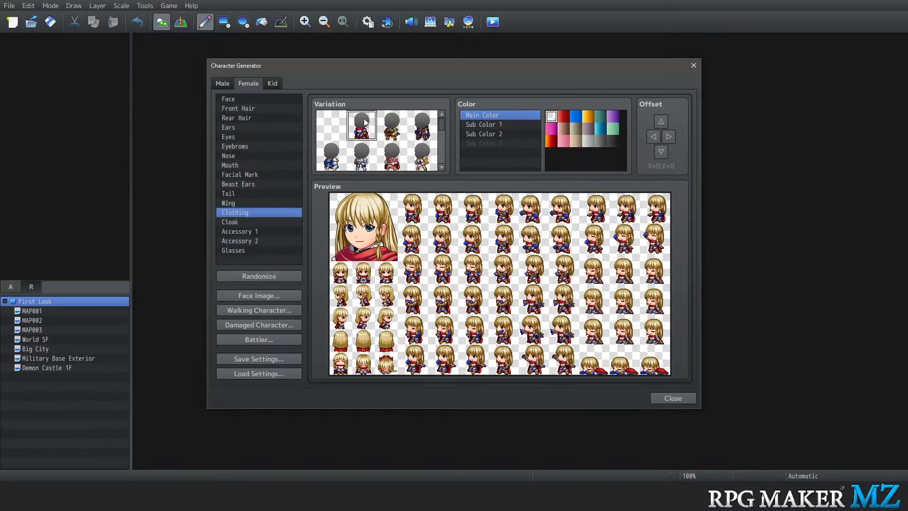
key("Right")
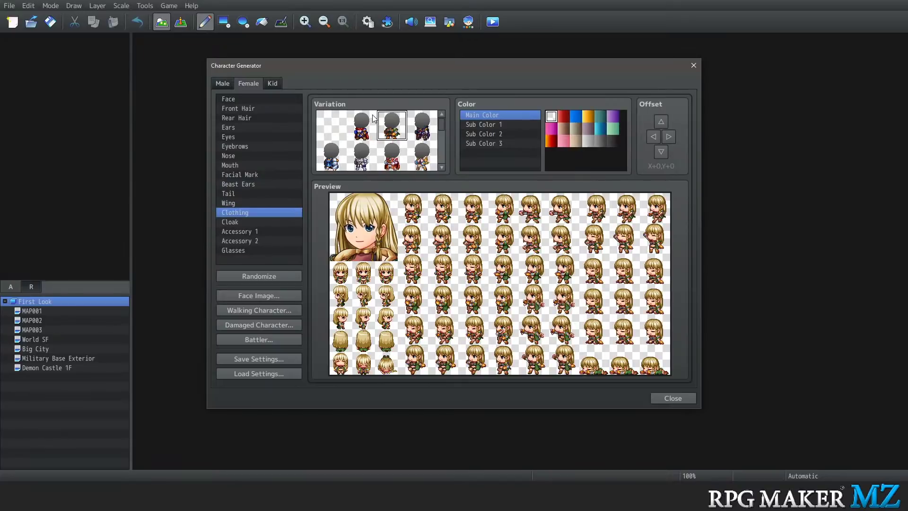
key("Right")
key("Down")
key("Left")
key("Left")
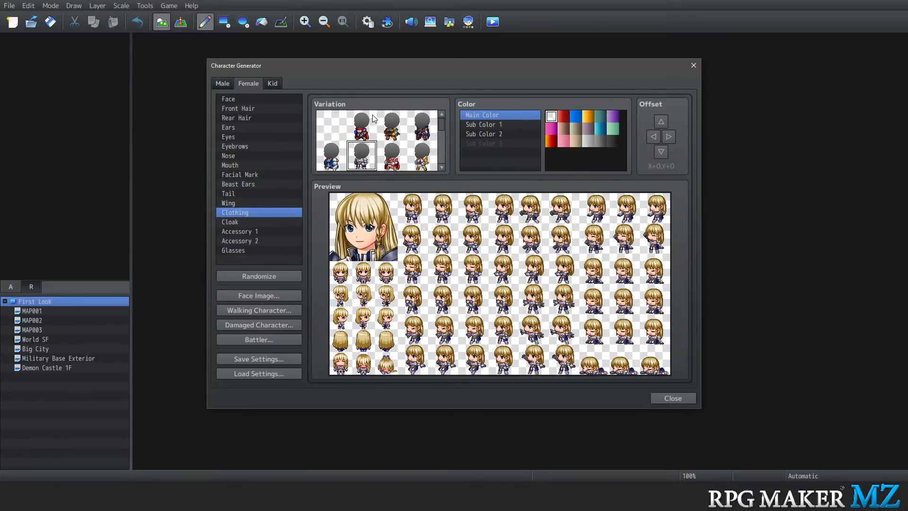
key("Down")
key("Right")
key("Right")
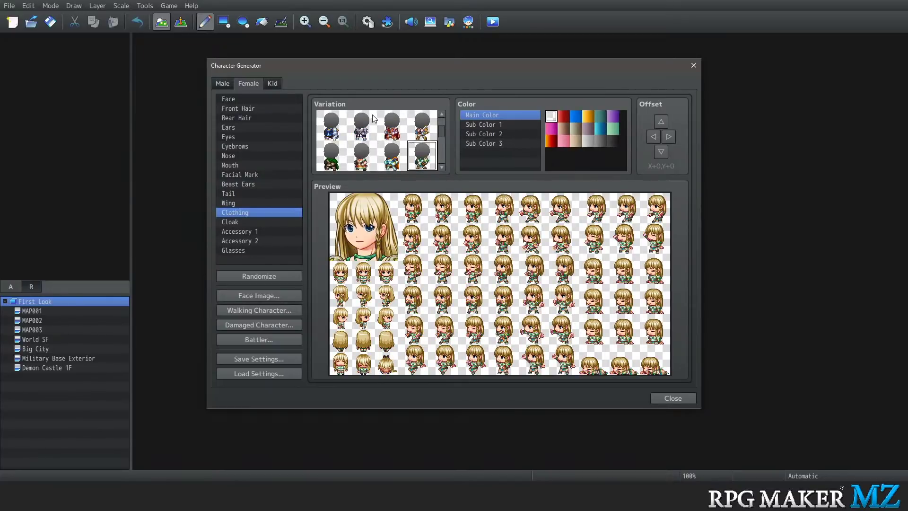
key("Down")
key("Left")
key("Left")
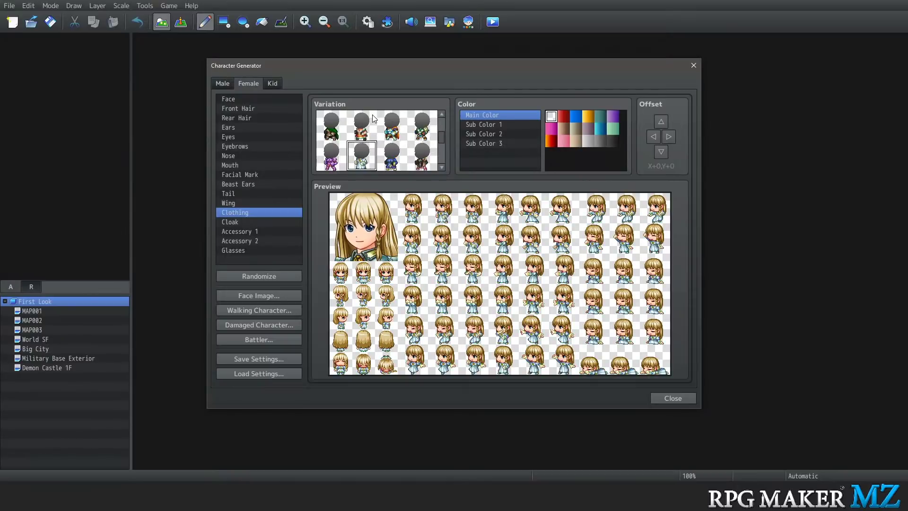
key("Left")
key("Down")
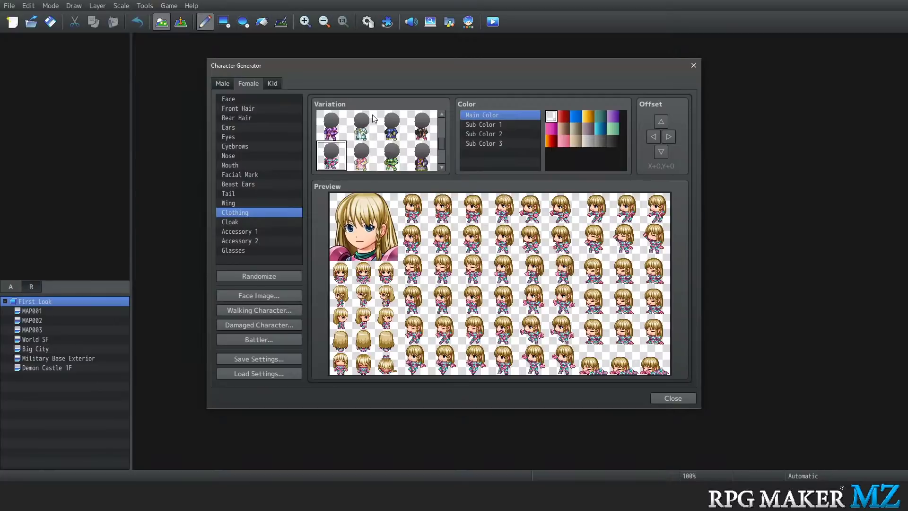
key("Right")
key("Right")
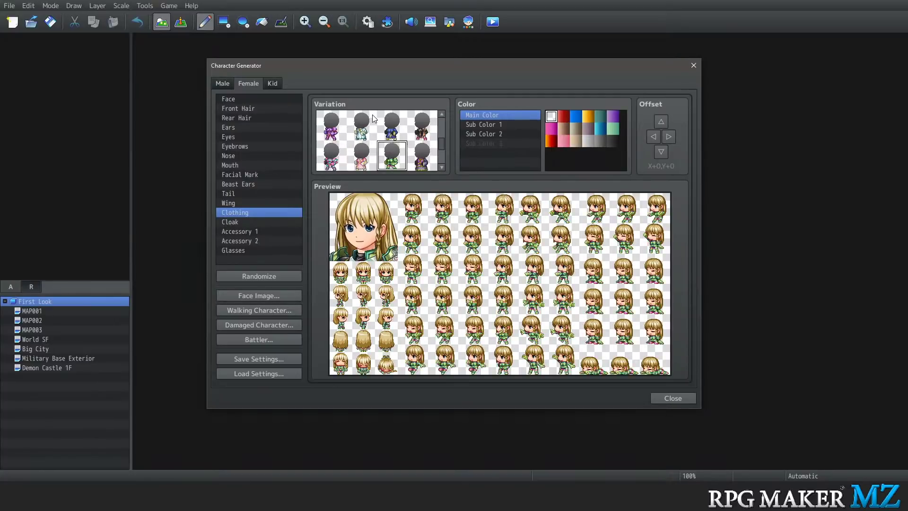
key("Right")
key("Down")
key("Left")
key("Left")
key("Left")
key("Left")
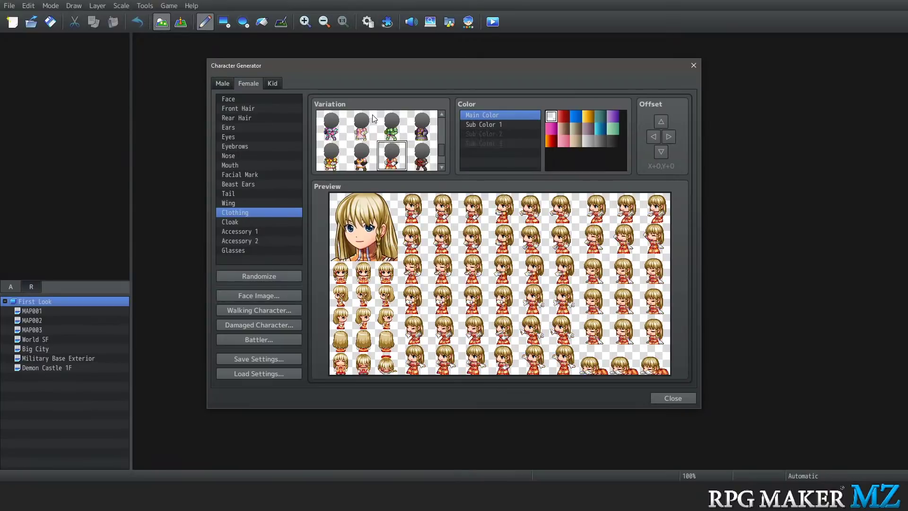
key("Left")
key("Left")
key("Left")
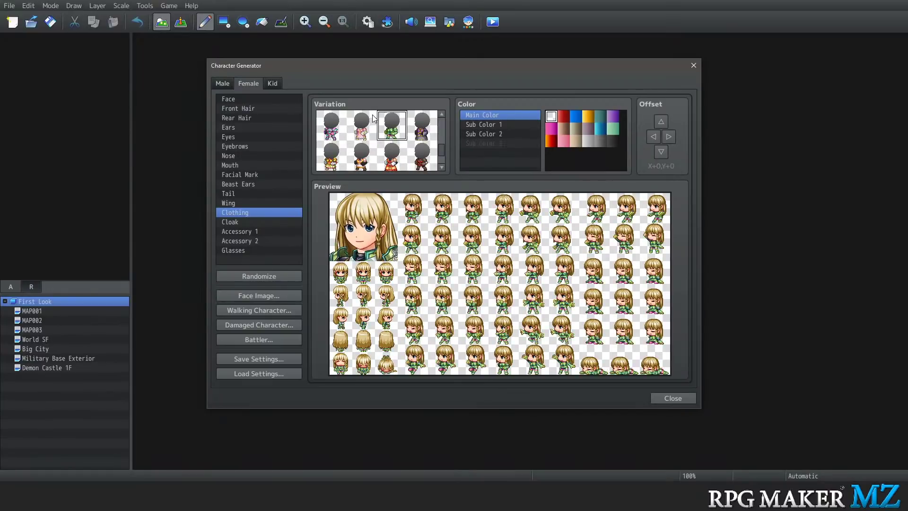
key("Down")
key("Right")
key("Right")
key("Right")
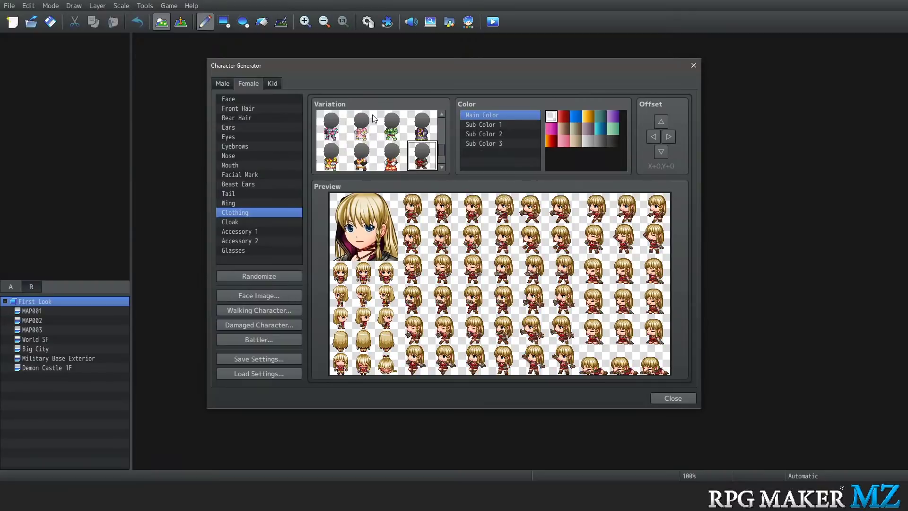
key("Down")
key("Left")
key("Left")
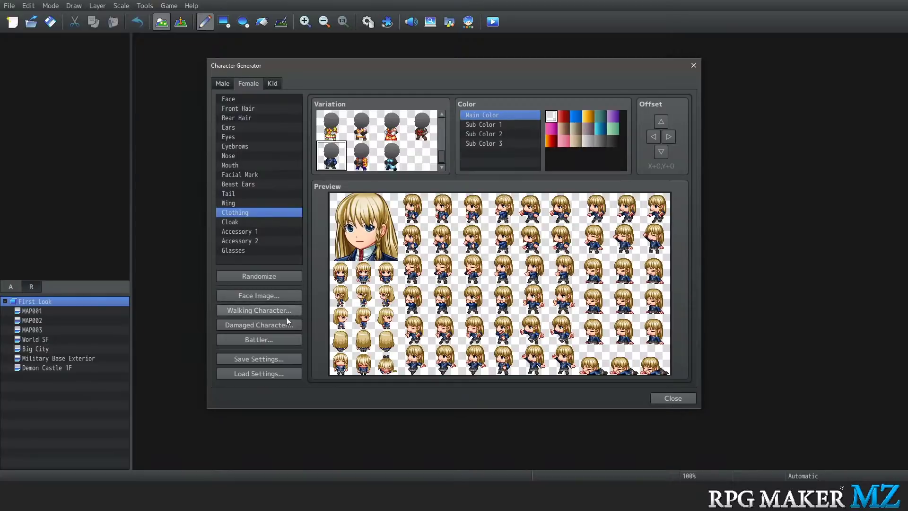
Randomize the female character's appearance twelve times and close the Character Generator
left_click(258, 273)
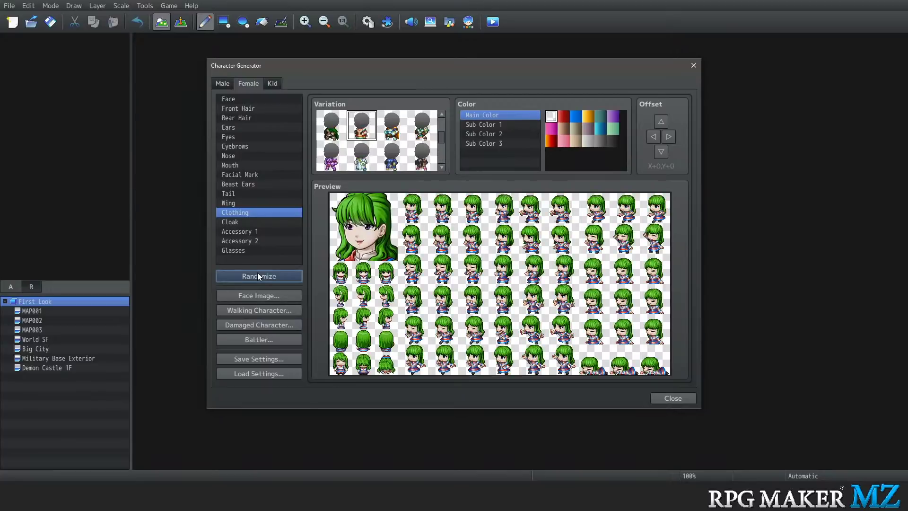
left_click(258, 274)
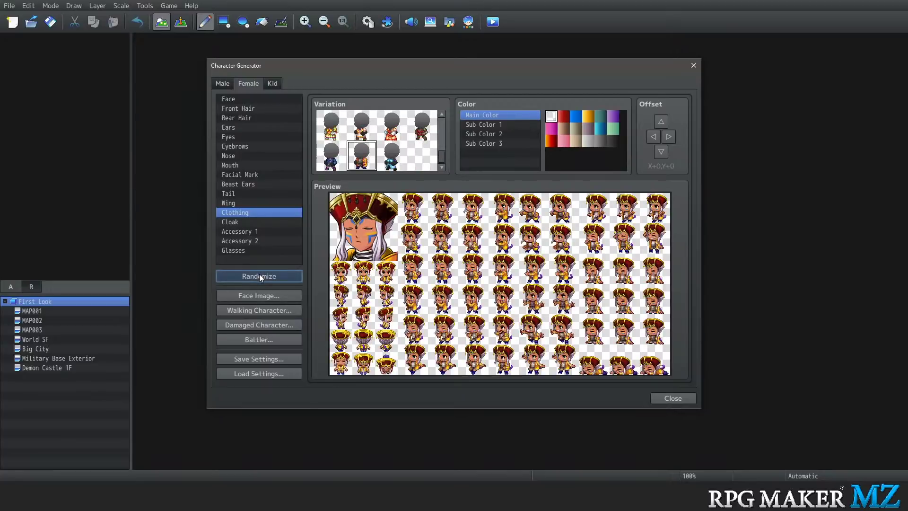
left_click(260, 275)
left_click(259, 274)
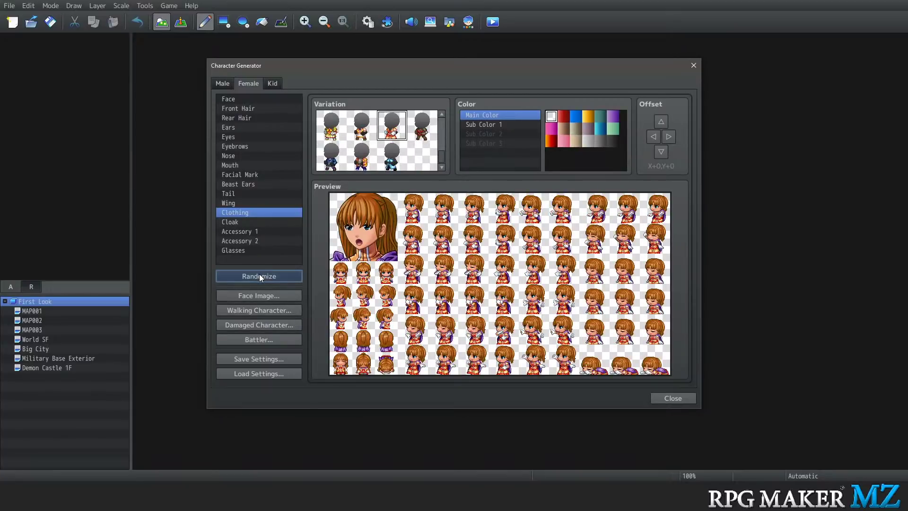
left_click(259, 274)
left_click(259, 274)
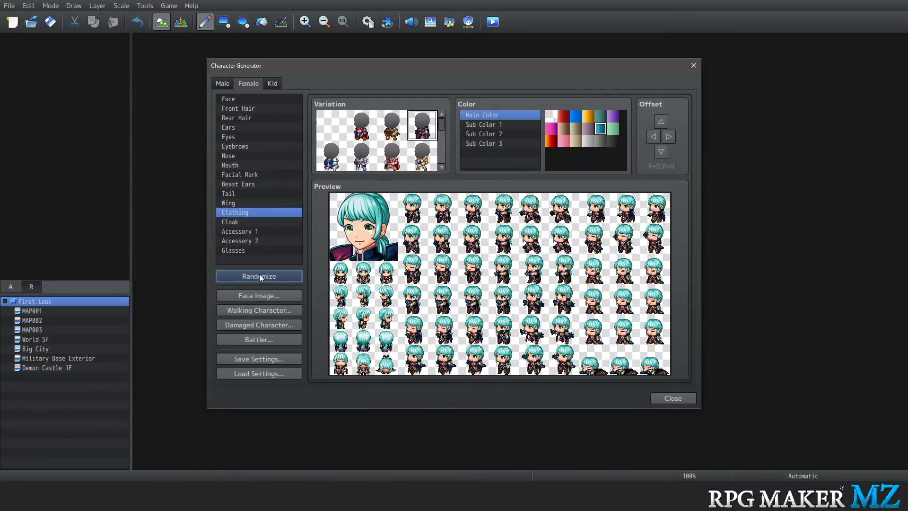
left_click(259, 274)
left_click(259, 274)
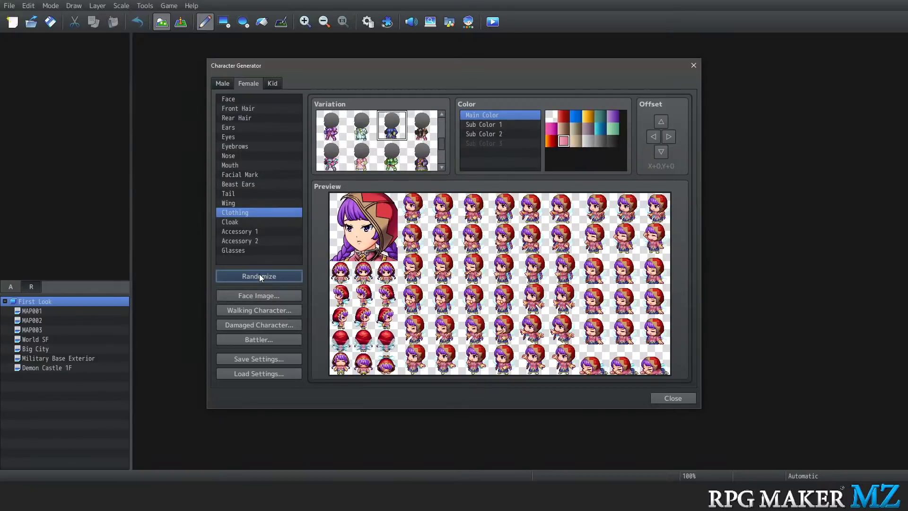
left_click(259, 274)
left_click(259, 273)
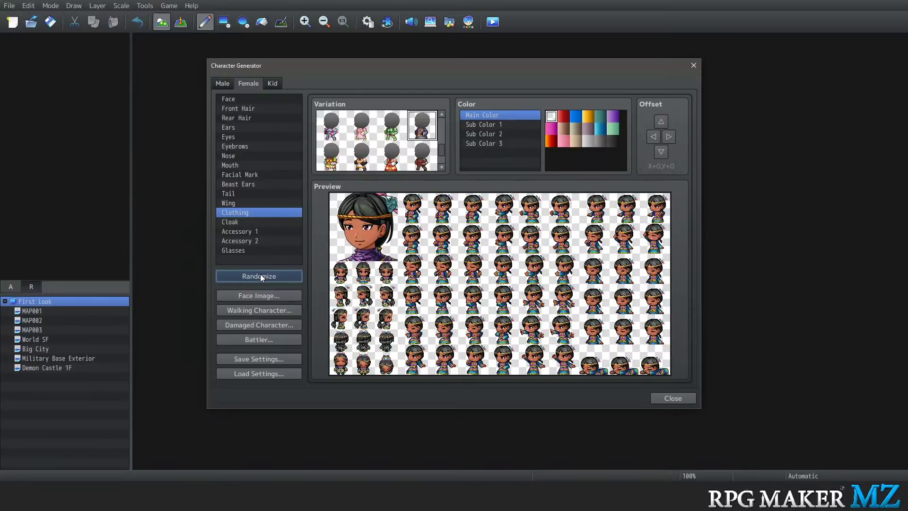
left_click(260, 274)
left_click(260, 274)
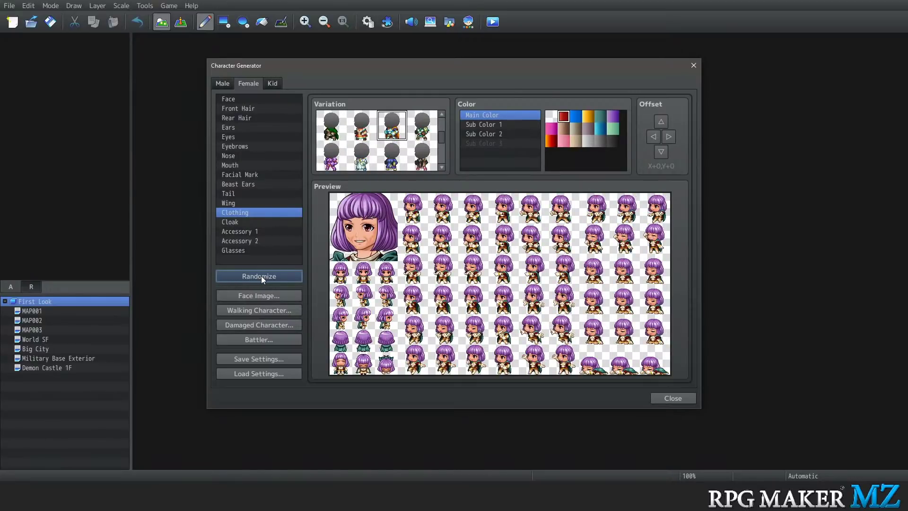
left_click(662, 398)
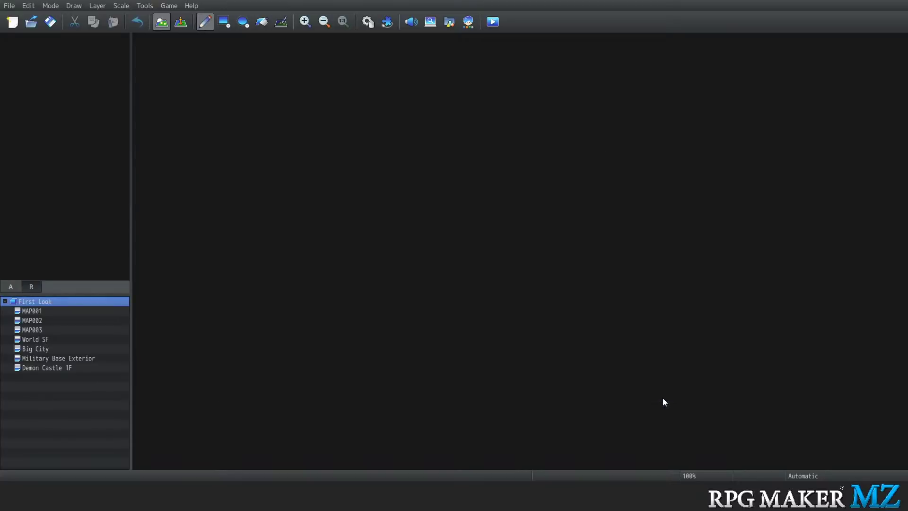
Open the database and view the System 1 settings
left_click(144, 6)
left_click(154, 18)
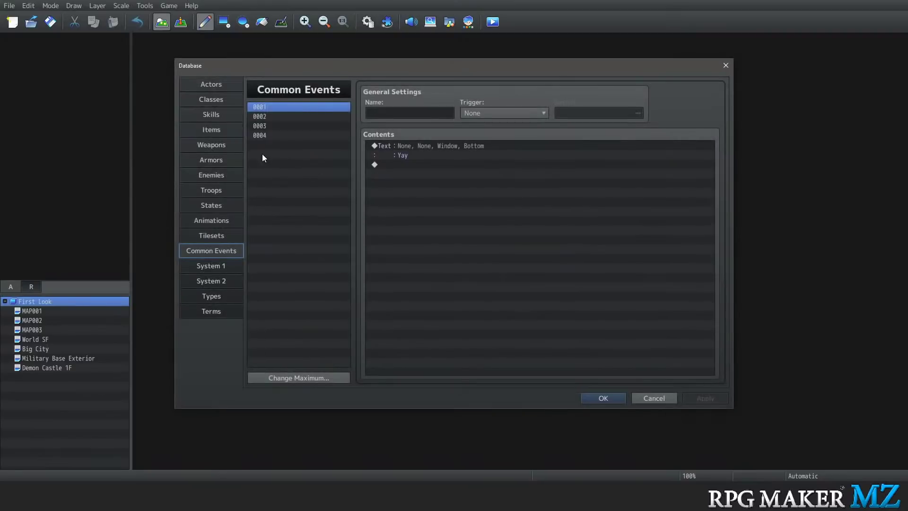
left_click(213, 266)
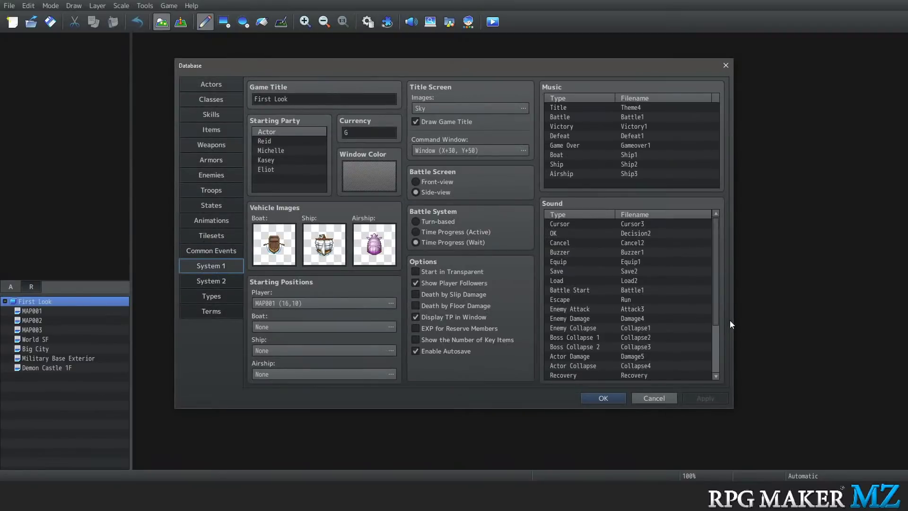
View the System 2 settings, open the Main Font Filename value without changing it, and close the database
left_click(217, 280)
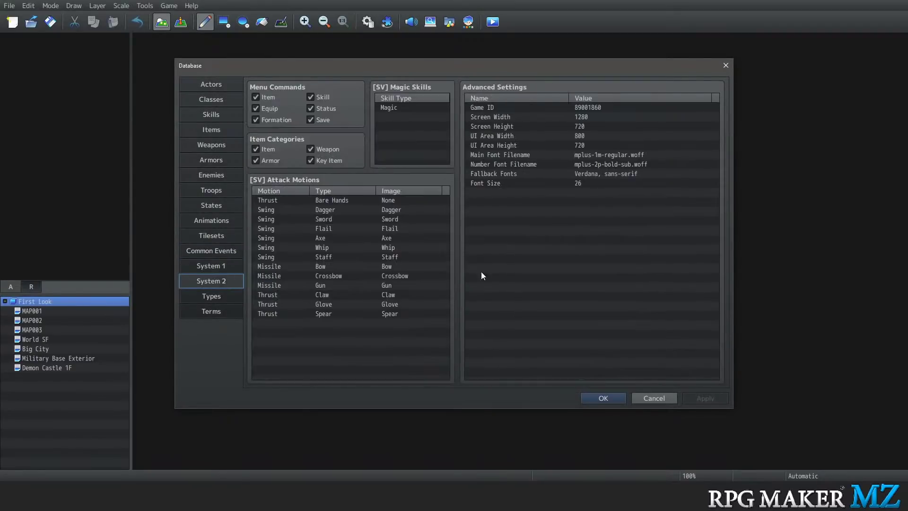
double_click(502, 154)
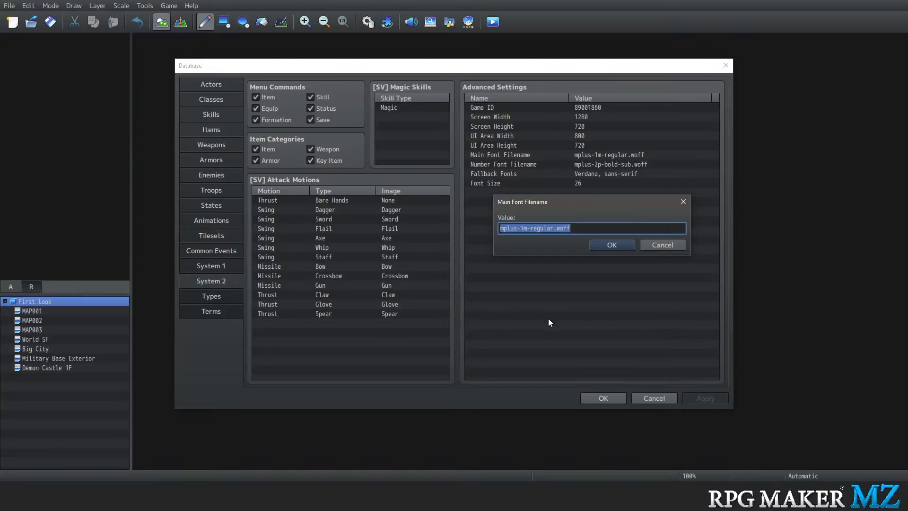
left_click(609, 244)
left_click(544, 164)
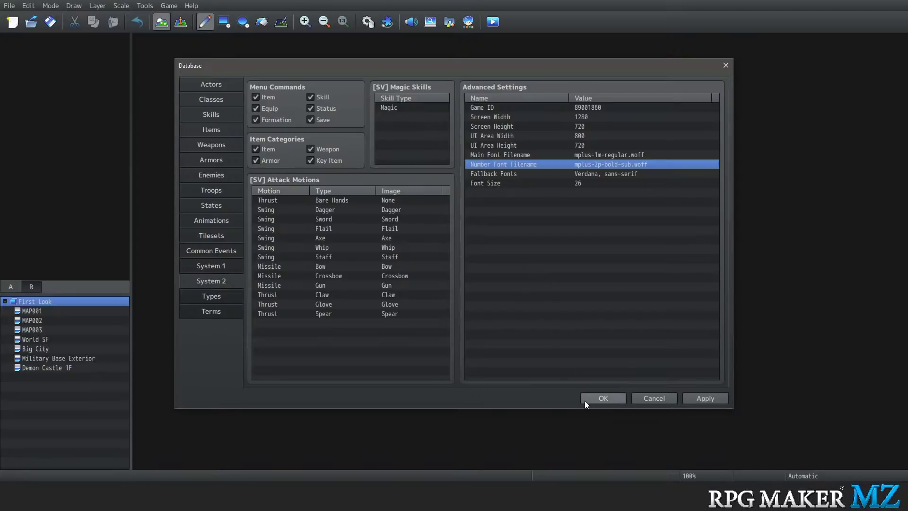
left_click(600, 399)
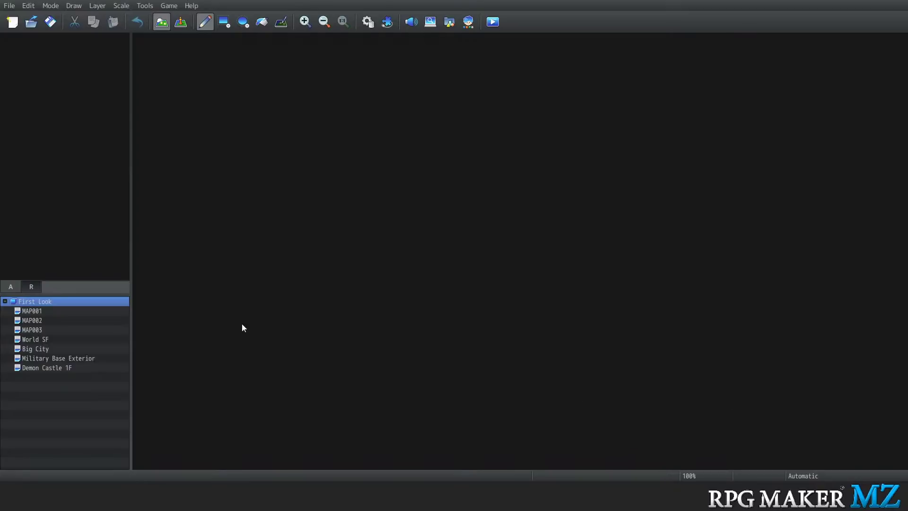
Reopen the database to examine the side-view attack motions in System 2, and close it without changes
left_click(152, 6)
left_click(125, 5)
left_click(145, 6)
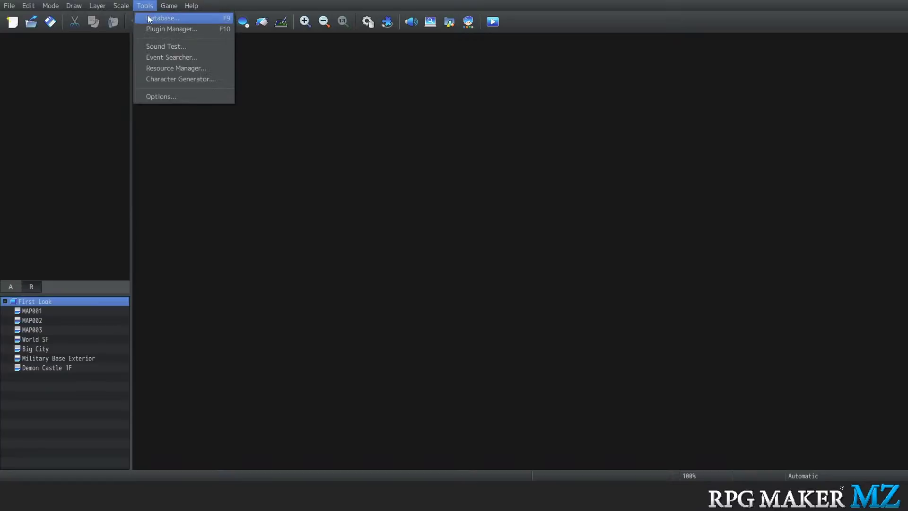
left_click(148, 18)
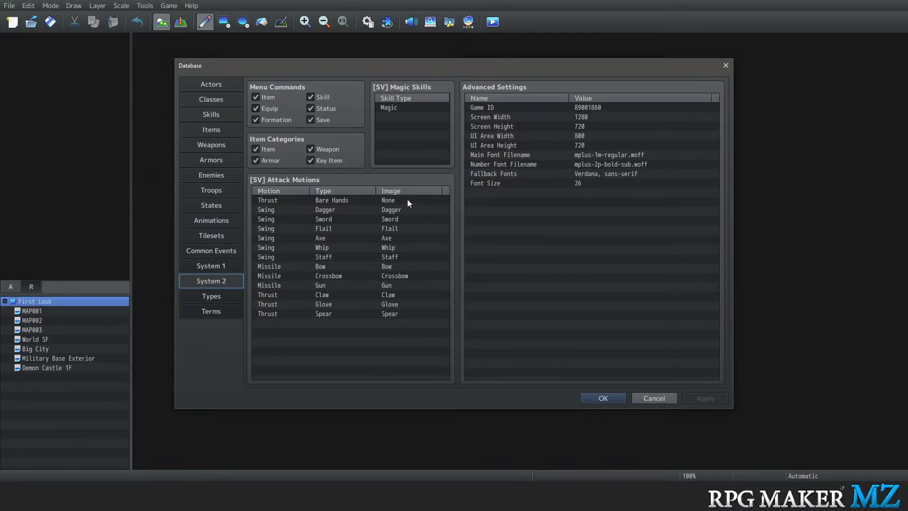
mouse_move(409, 200)
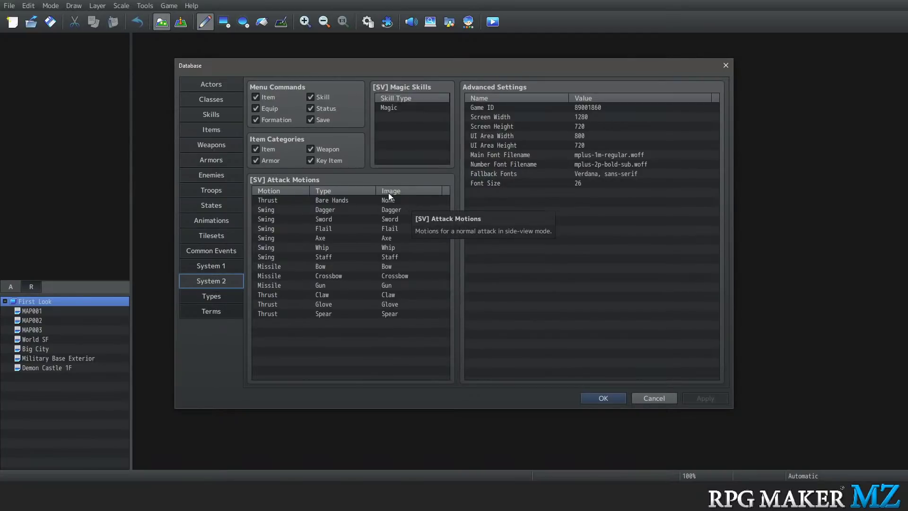
left_click(654, 398)
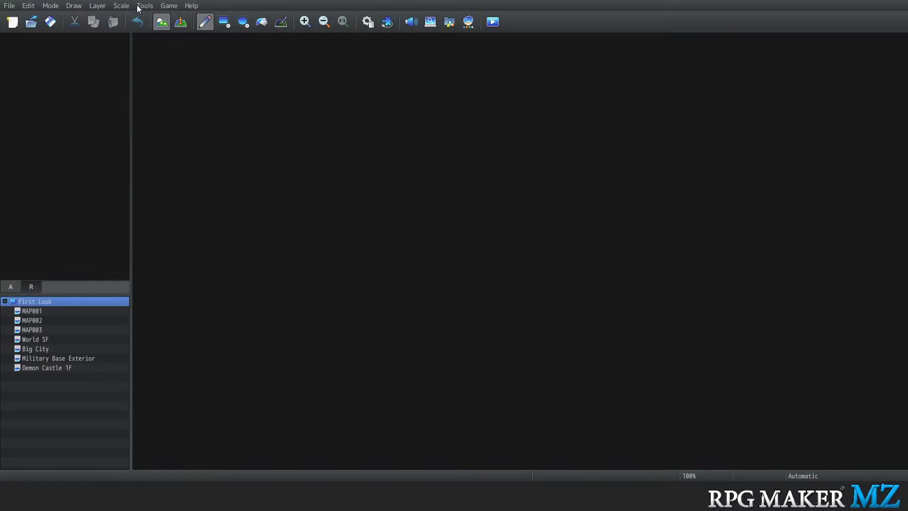
Open the Character Generator and view the kid character's Accessory 1, Accessory 2, Cloak and Facial Mark variations
left_click(145, 5)
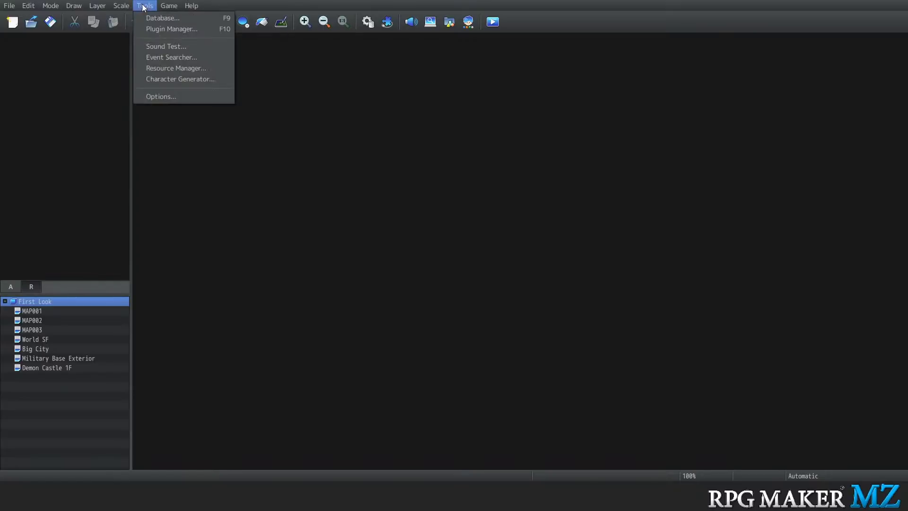
left_click(159, 79)
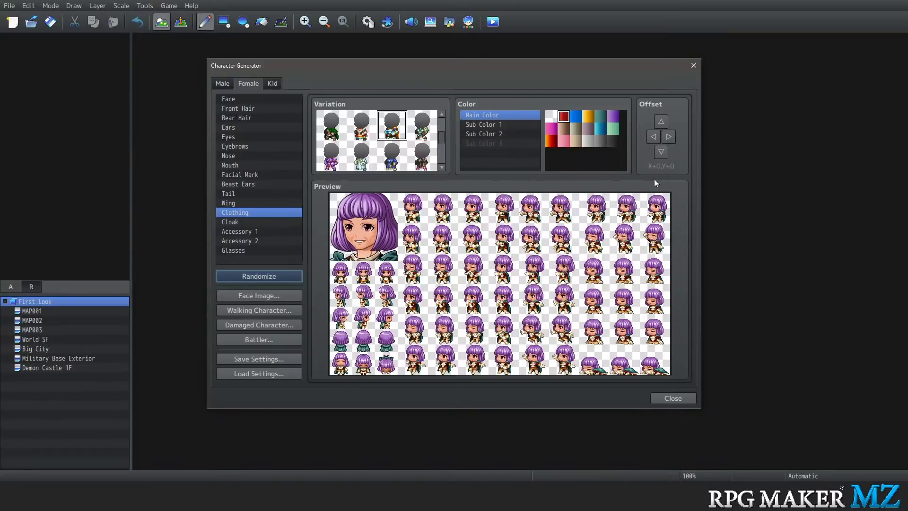
left_click(271, 83)
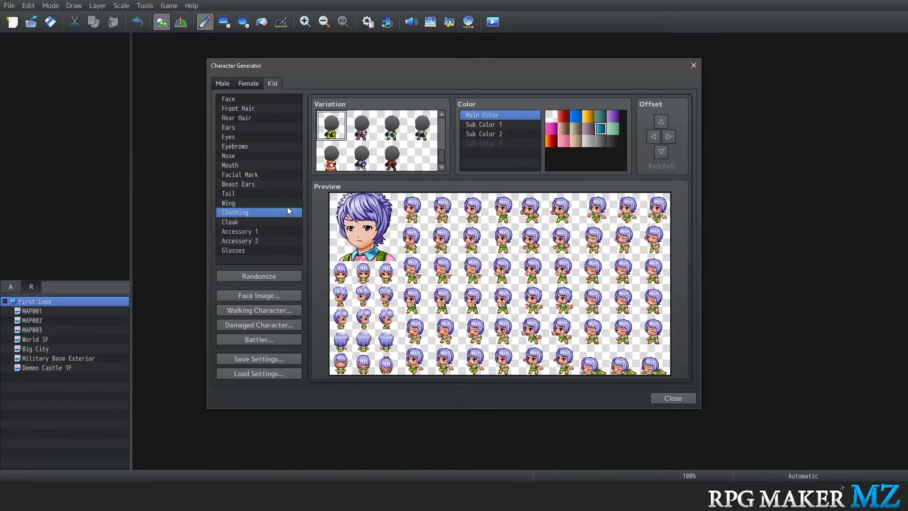
left_click(253, 232)
left_click(255, 242)
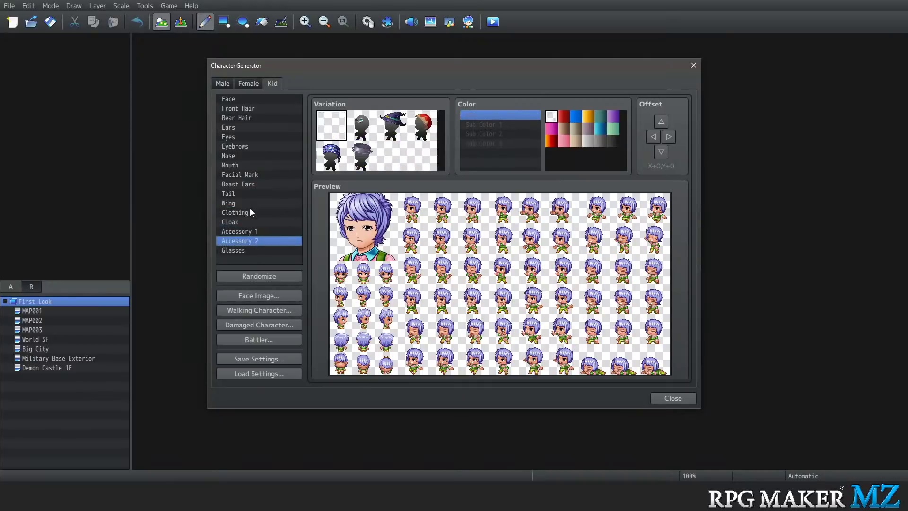
left_click(244, 222)
left_click(246, 174)
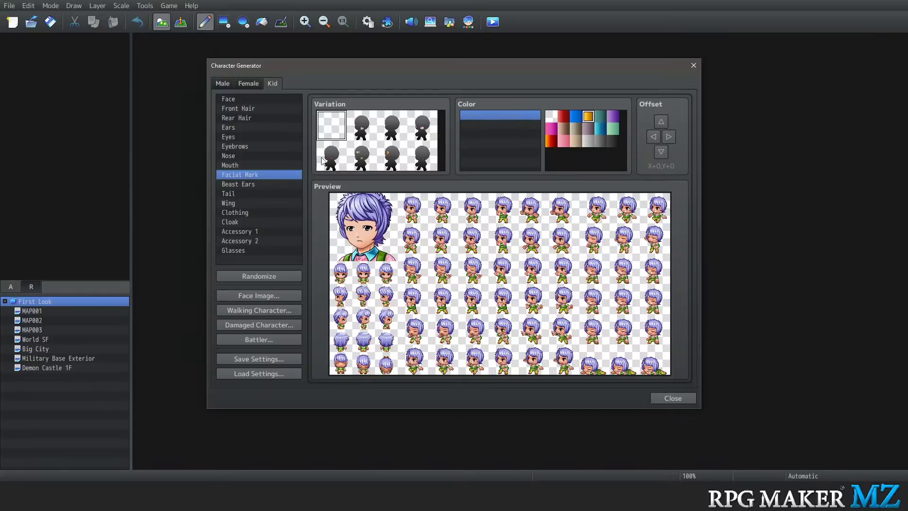
Browse the facial mark variations for the kid character in the preview and close the Character Generator
left_click(368, 129)
key("Right")
key("Right")
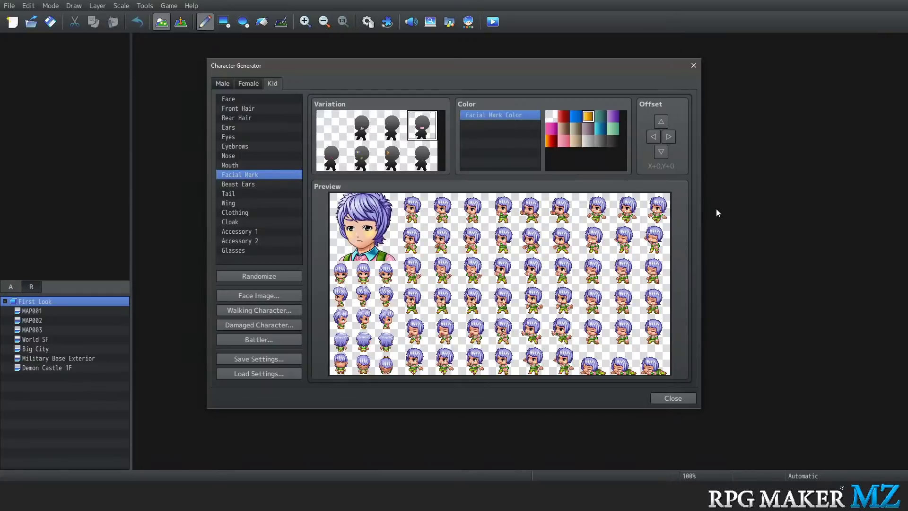
key("Down")
key("Left")
key("Left")
key("Left")
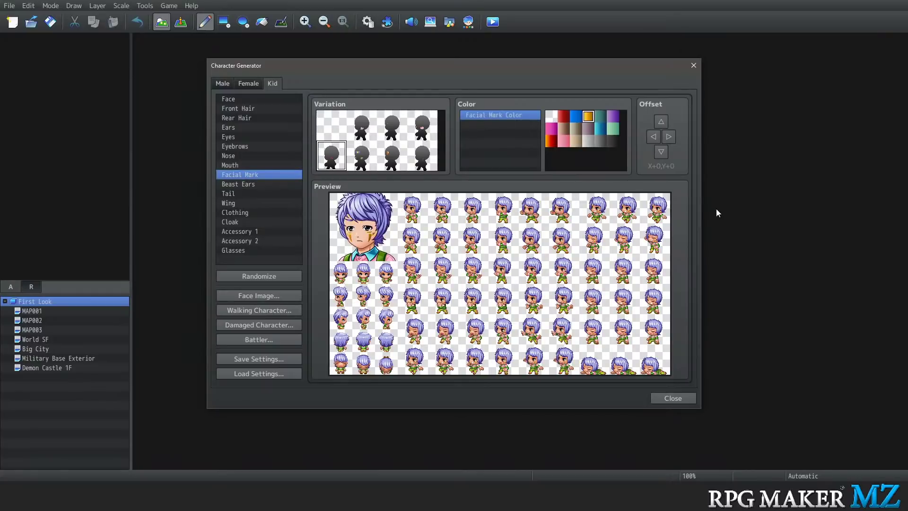
key("Right")
key("Right")
key("Right")
key("Up")
key("Left")
key("Left")
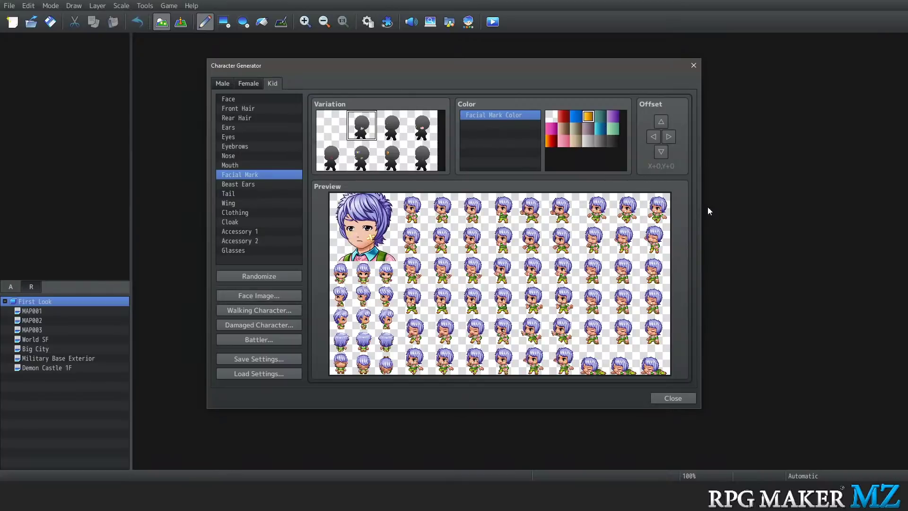
left_click(679, 396)
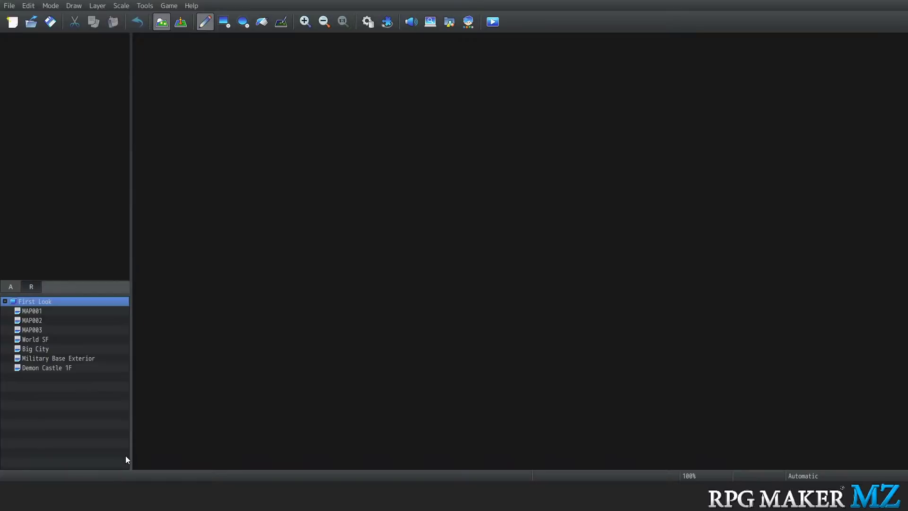
Open MAP001 and look over its layout
left_click(153, 7)
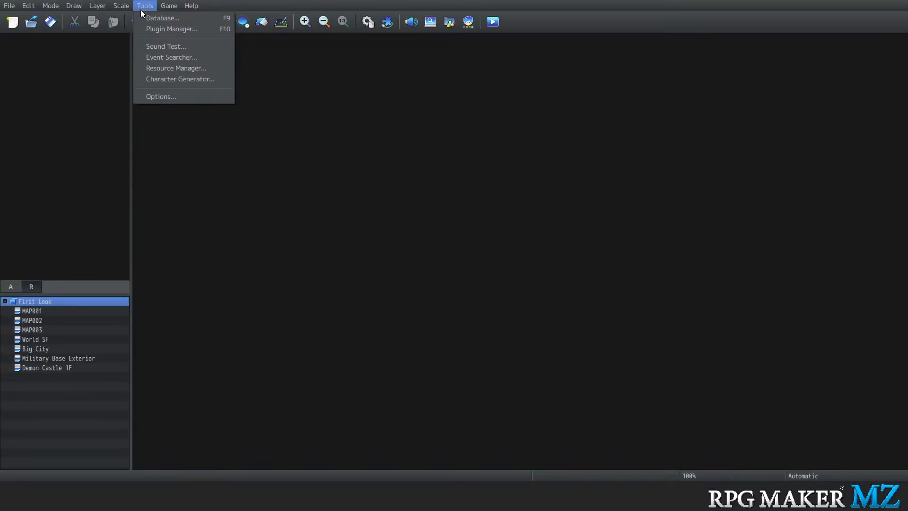
left_click(191, 123)
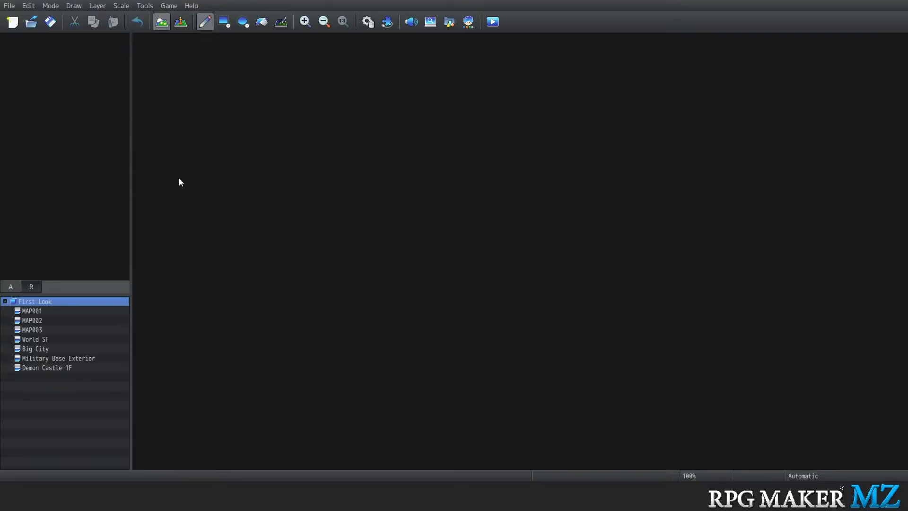
left_click(44, 309)
scroll(492, 280, "down", 3)
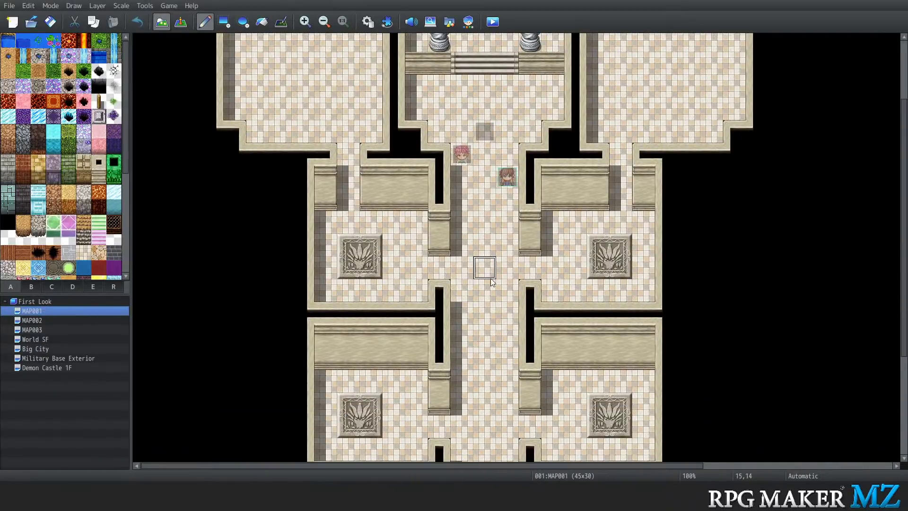
scroll(491, 279, "down", 2)
scroll(490, 283, "up", 6)
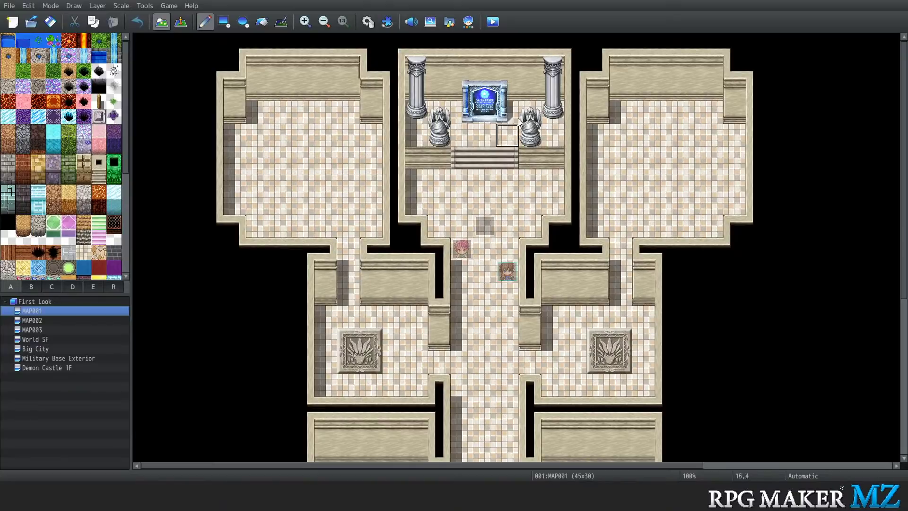
Open the database and look through its Actors, Classes, Skills and Items sections
left_click(142, 5)
left_click(147, 22)
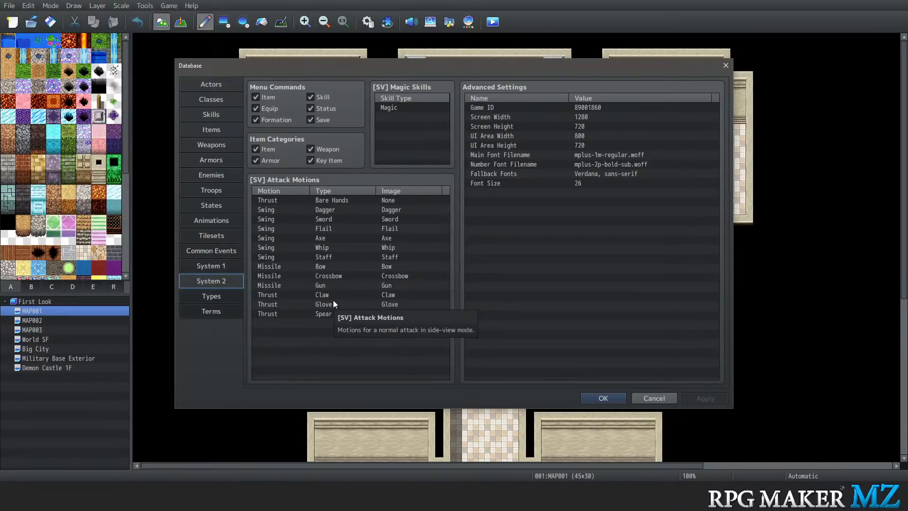
left_click(220, 100)
left_click(217, 83)
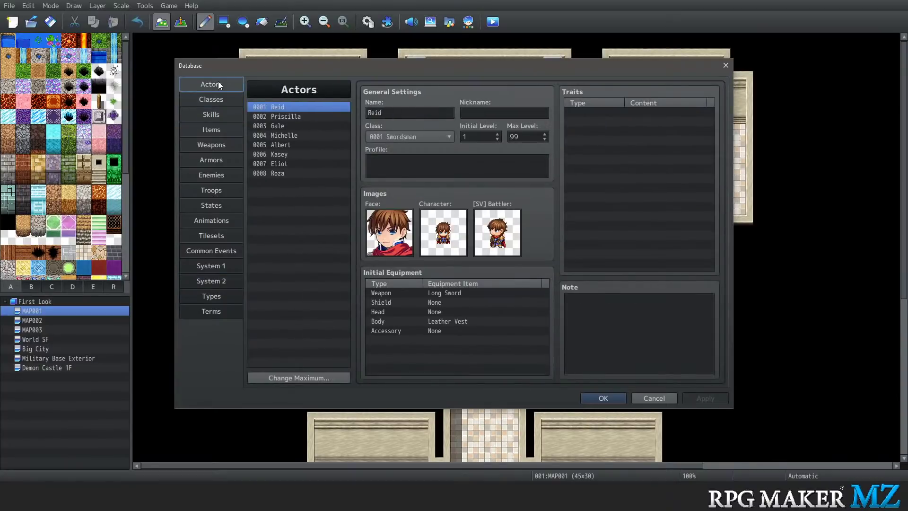
left_click(211, 113)
left_click(204, 129)
left_click(211, 116)
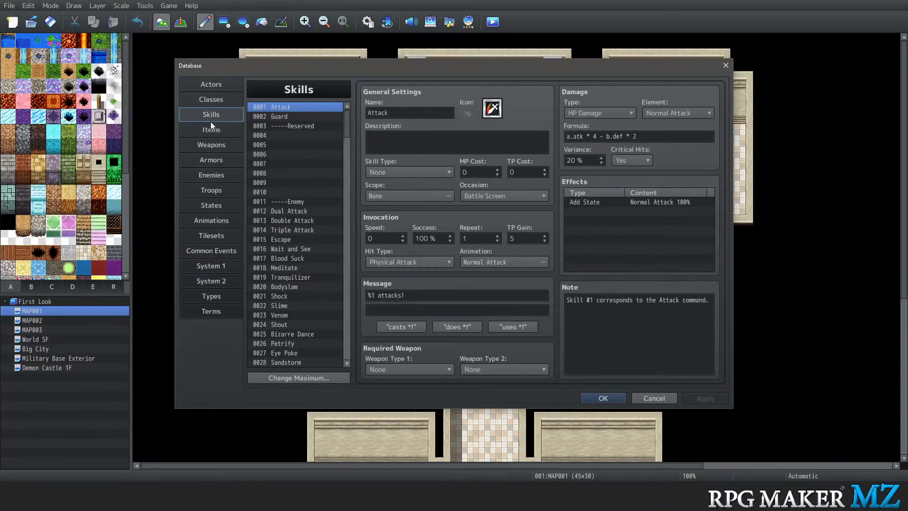
Set the maximum number of skills in the database to 9999
left_click(312, 382)
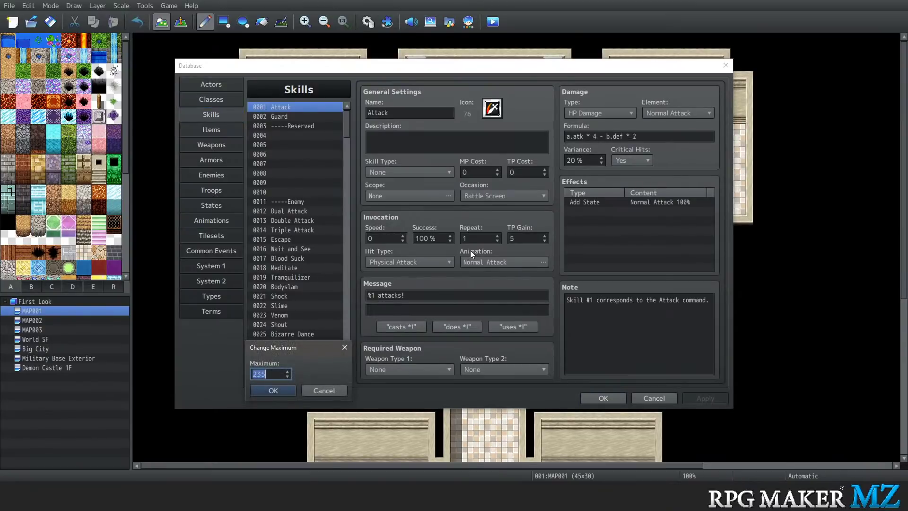
type("5000")
key("BackSpace")
key("BackSpace")
key("BackSpace")
key("BackSpace")
type("9999")
left_click(285, 394)
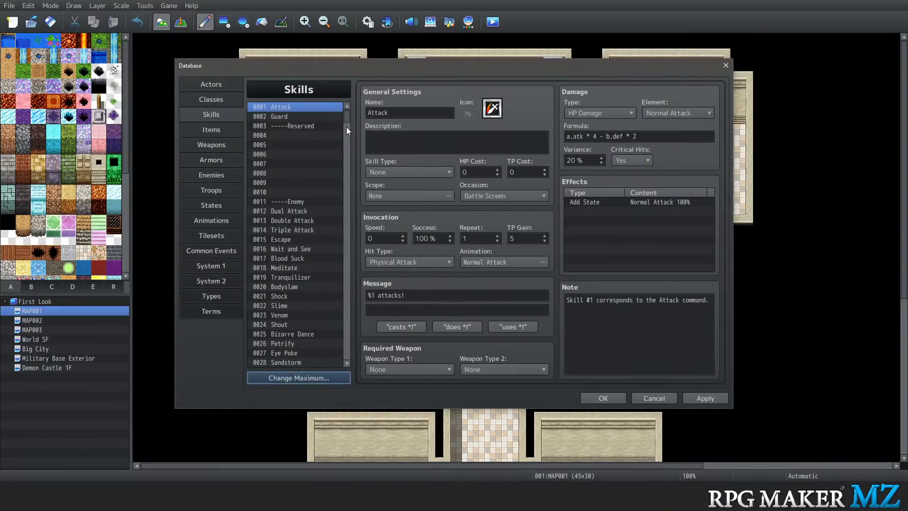
left_click_drag(346, 126, 357, 83)
Look through the database sections from Actors and Classes to Armors, Enemies, Troops, Animations and Common Events
left_click(213, 96)
left_click(214, 82)
left_click(212, 97)
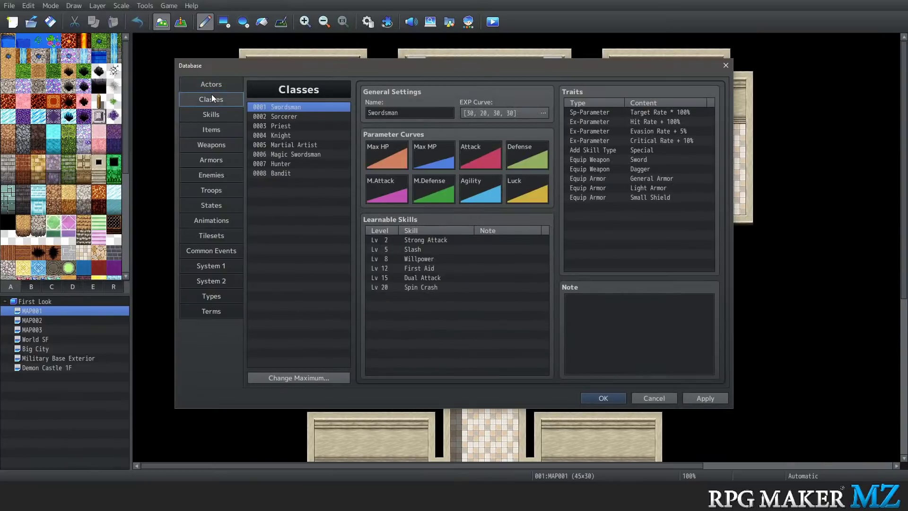
left_click(210, 115)
left_click(208, 133)
left_click(203, 160)
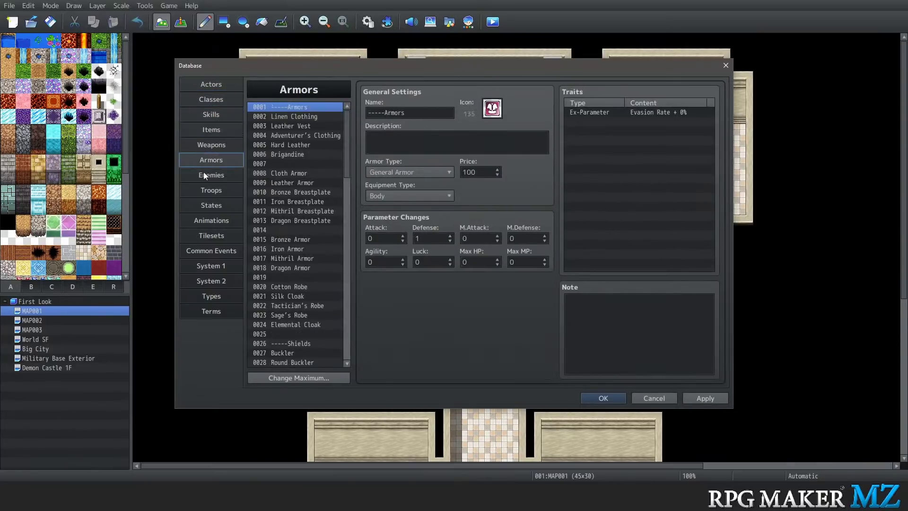
left_click(206, 175)
left_click(209, 195)
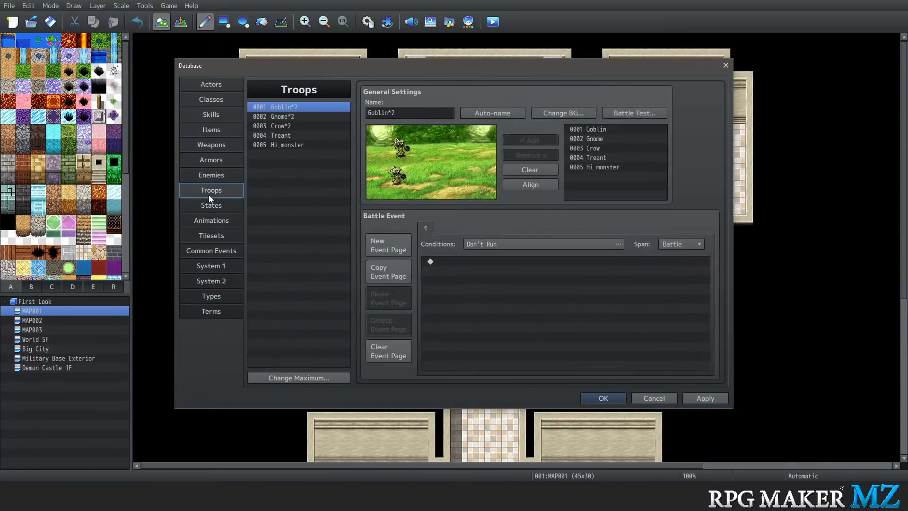
left_click(207, 219)
left_click(208, 250)
Examine the first two pages of event commands available for common event 0001, and save the database changes
double_click(422, 165)
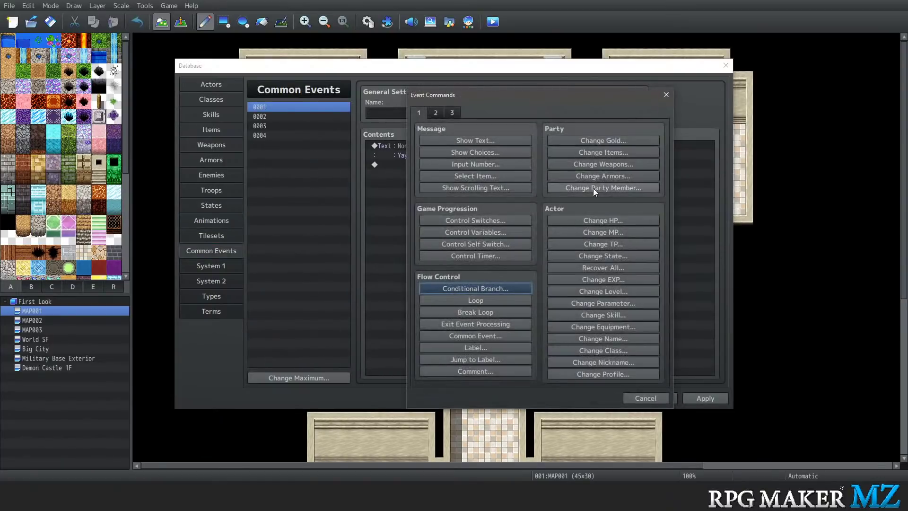
left_click(435, 112)
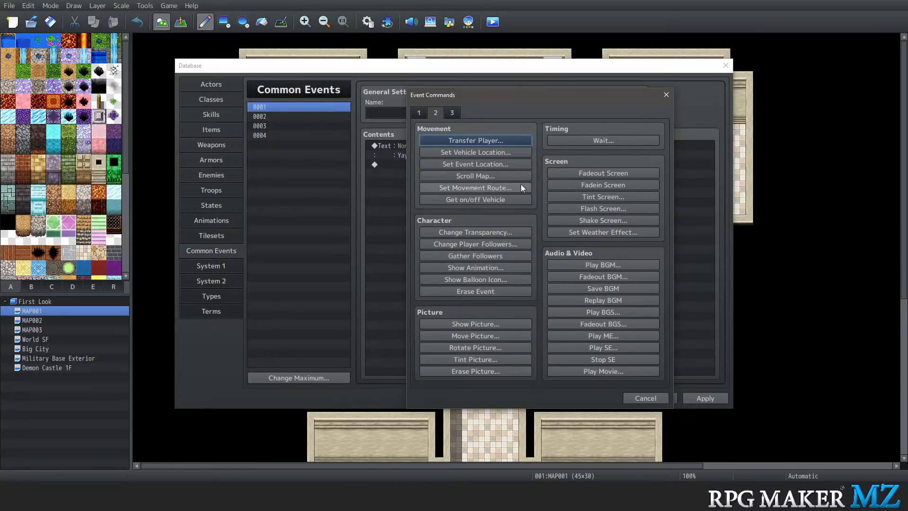
left_click(418, 112)
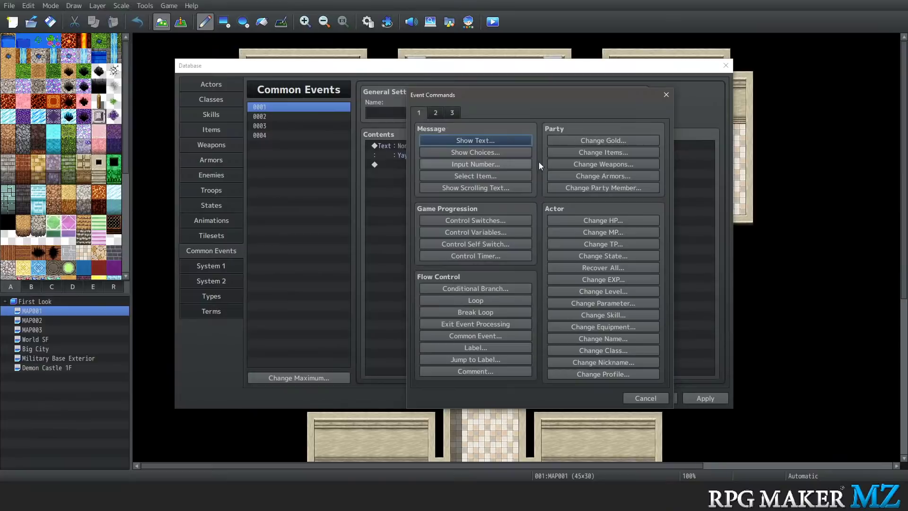
left_click(664, 96)
left_click(600, 398)
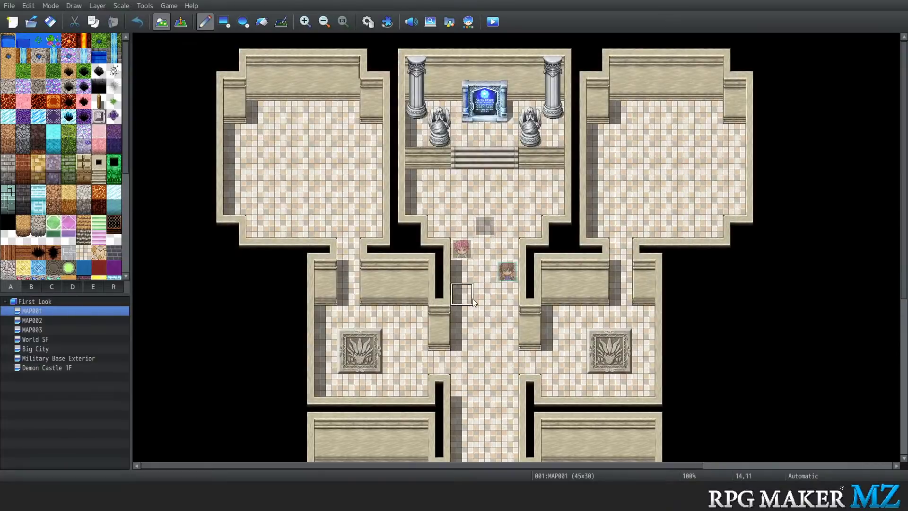
Switch to event editing, open EV001 on the map and start a Set Movement Route command for the player
left_click(181, 22)
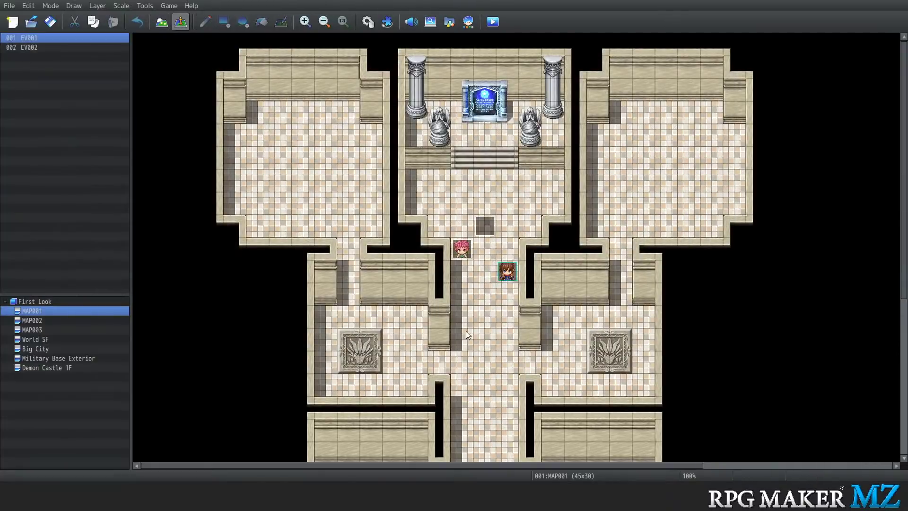
right_click(460, 252)
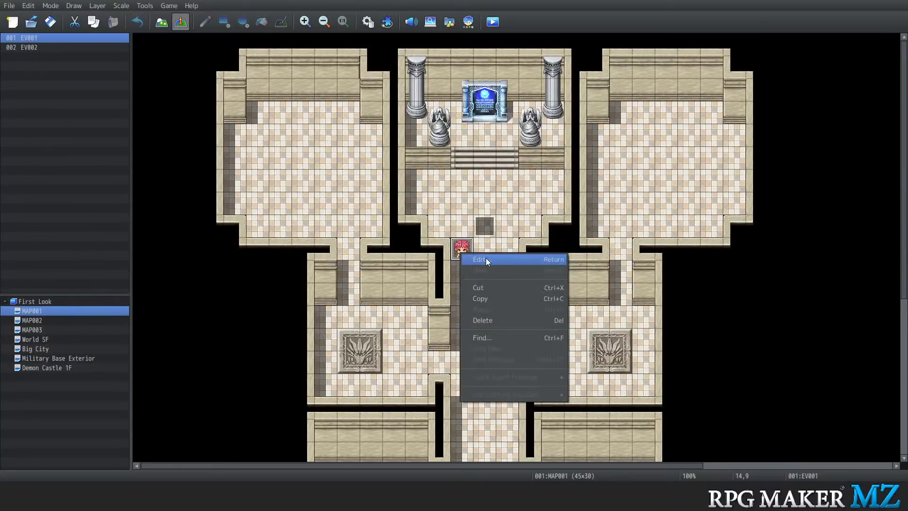
left_click(486, 259)
double_click(438, 156)
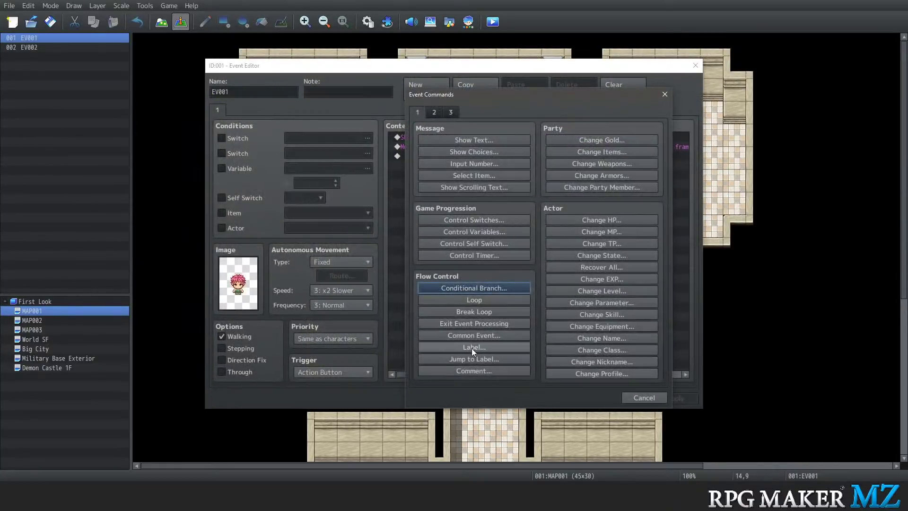
left_click(433, 112)
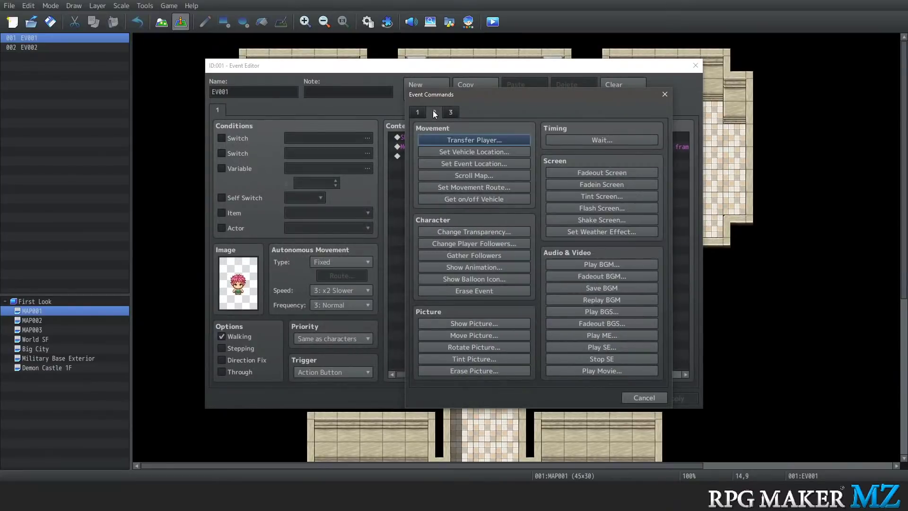
left_click(467, 187)
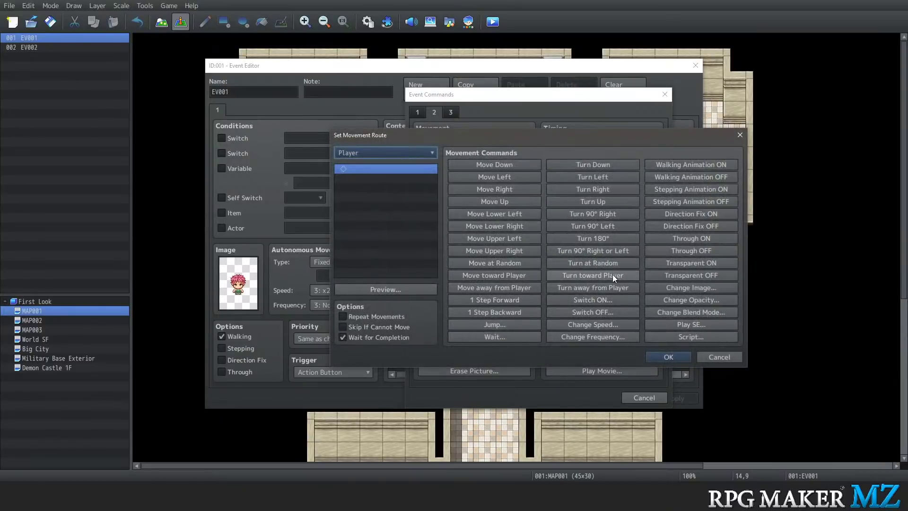
Build the player's route with one Move Down, three Move Up, three Move Left and one Move Right
left_click(512, 160)
left_click(504, 197)
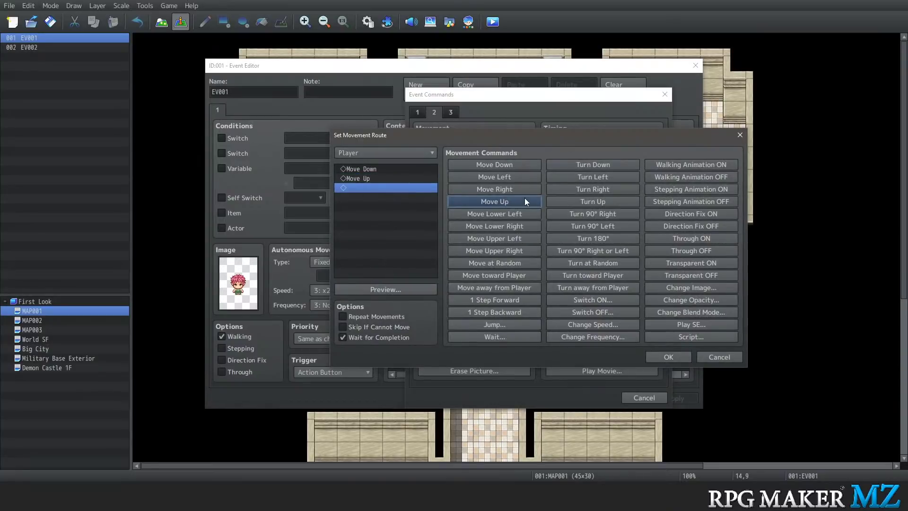
left_click(508, 199)
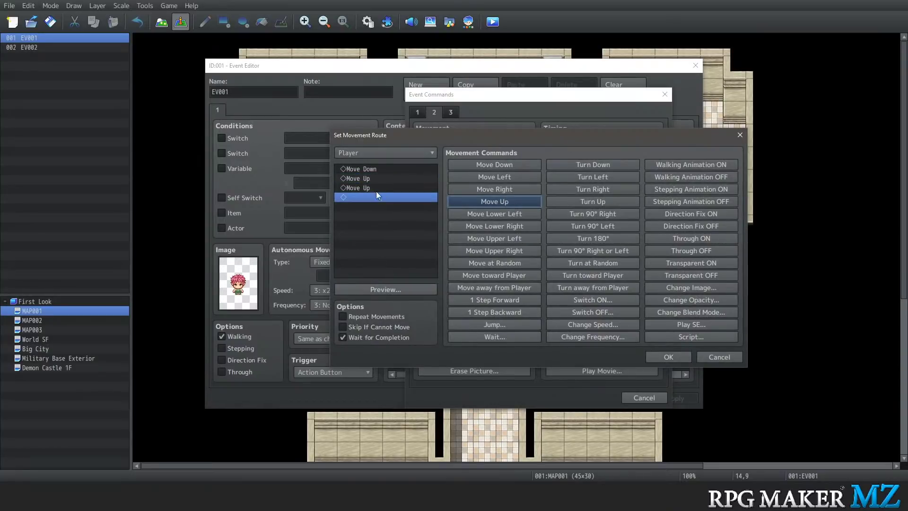
left_click(495, 199)
left_click(502, 177)
left_click(502, 177)
left_click(503, 177)
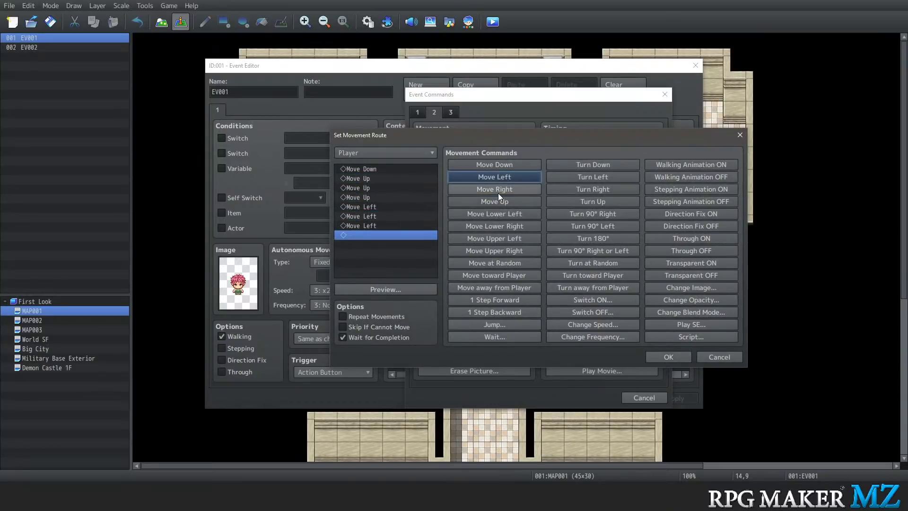
left_click(498, 193)
Delete the Move Right and Move Down commands from the player's route
left_click(364, 234)
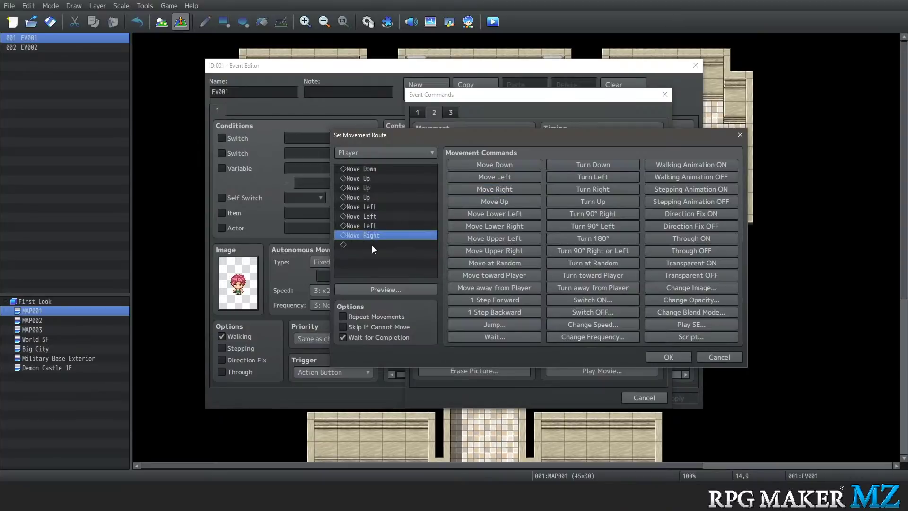
key("Delete")
left_click(371, 169)
key("Delete")
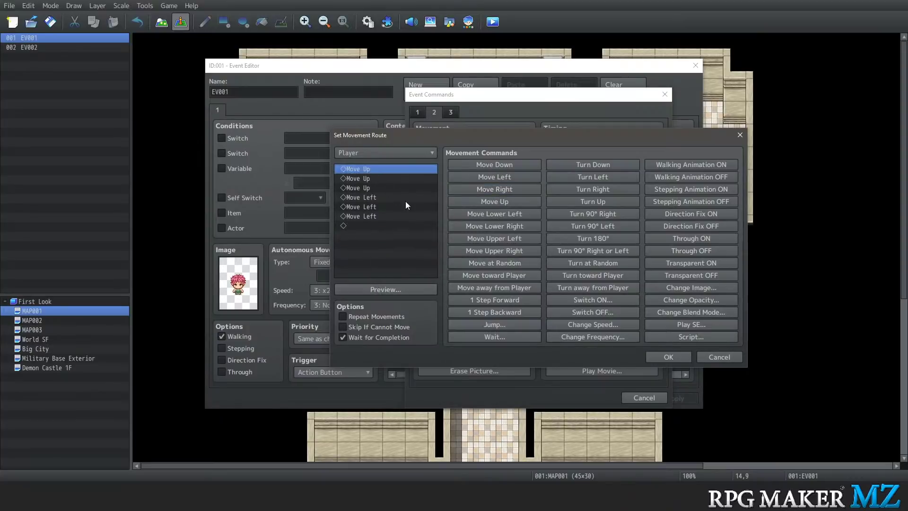
Insert Move Upper Right, Move Upper Left and two Move Down commands at the start of the route and confirm it
left_click(501, 247)
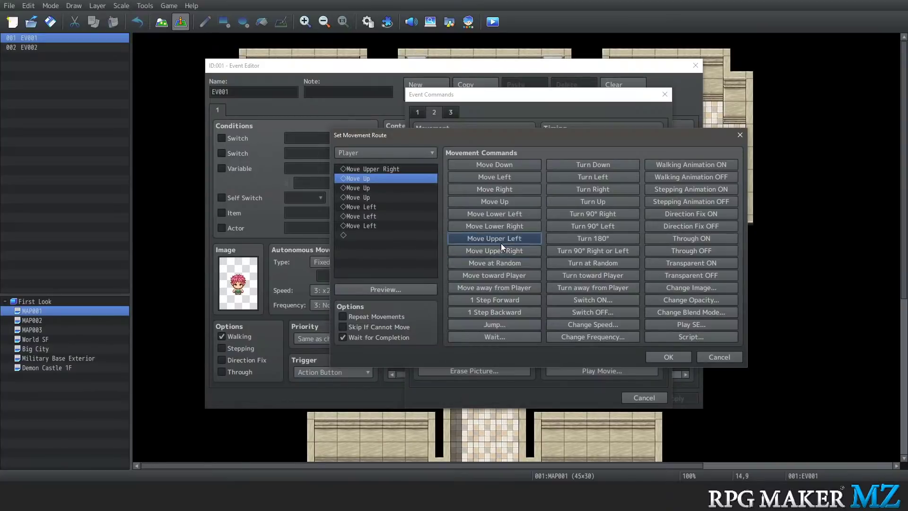
left_click(501, 243)
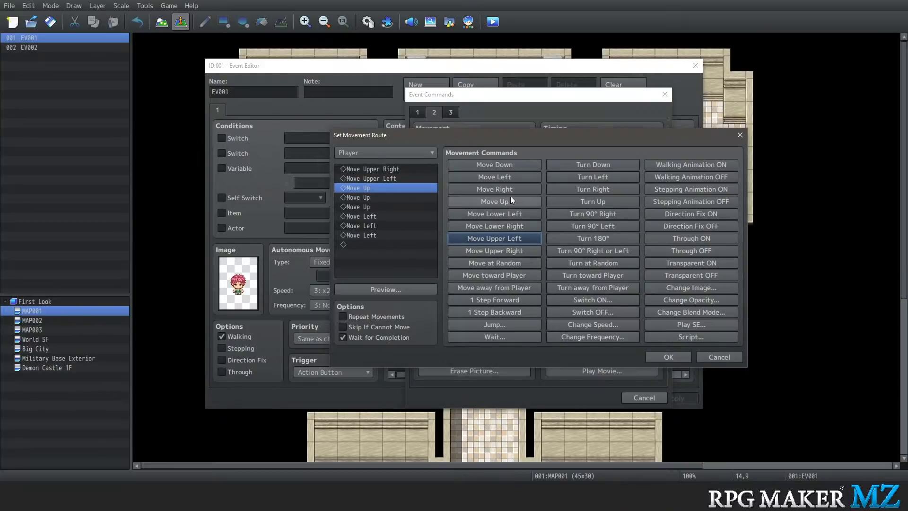
left_click(504, 166)
left_click(504, 167)
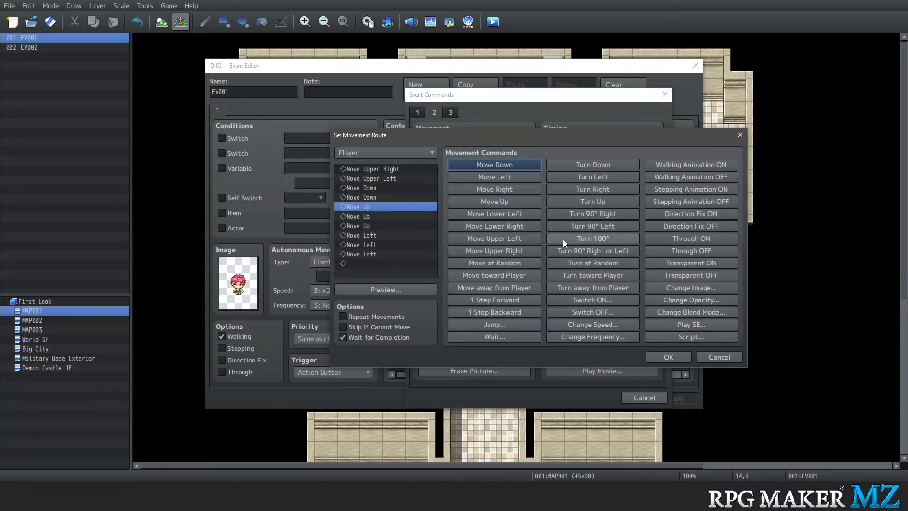
left_click(655, 359)
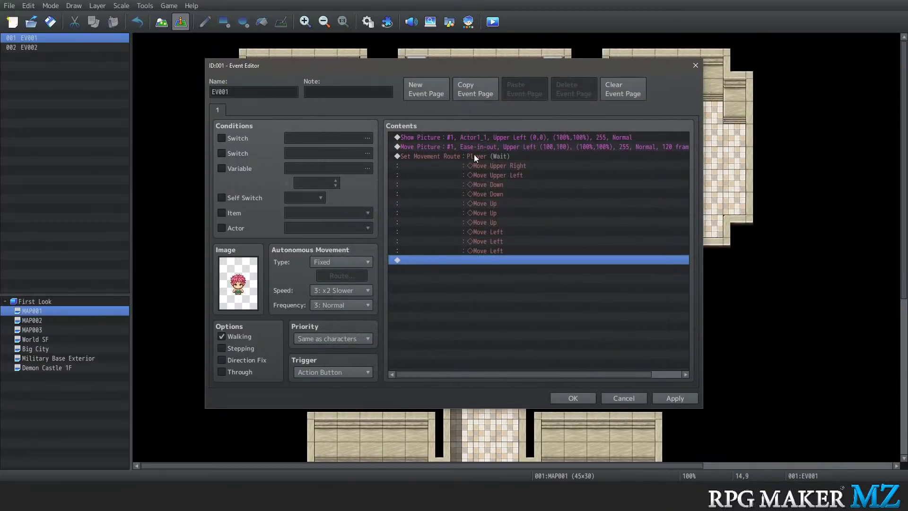
Reopen the player's movement route and preview its path, moving the starting tile to 23,6 in the upper-right room
right_click(473, 154)
left_click(490, 170)
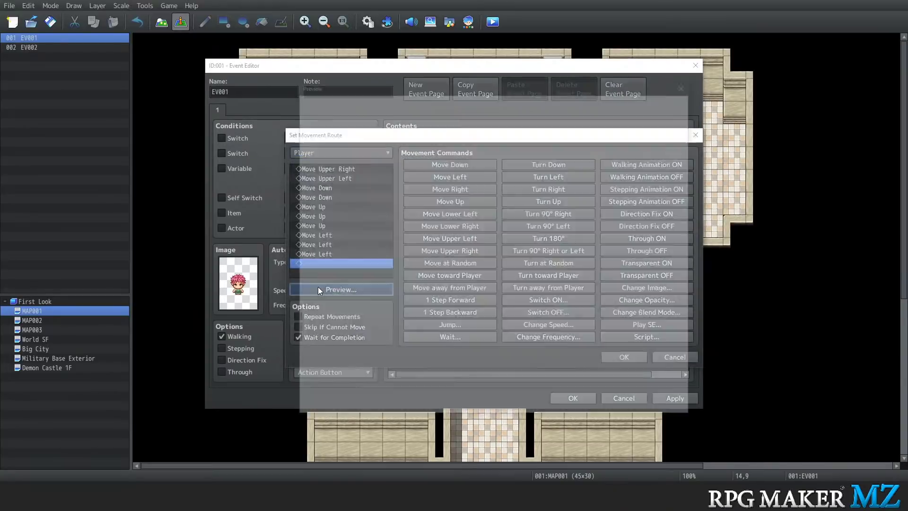
left_click(319, 289)
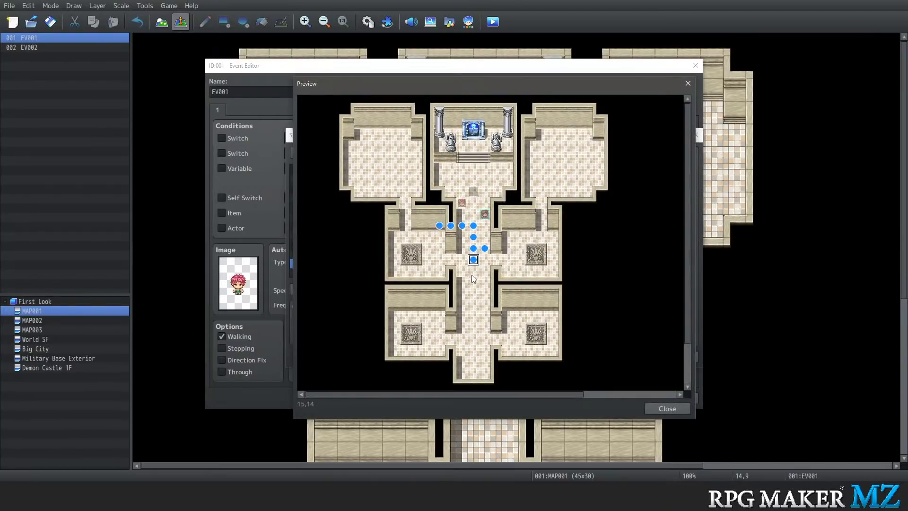
left_click(566, 173)
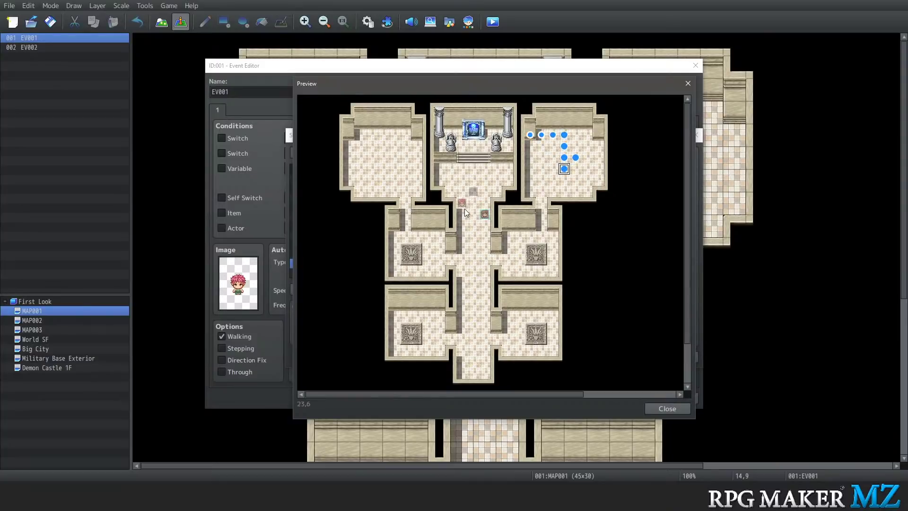
left_click(666, 408)
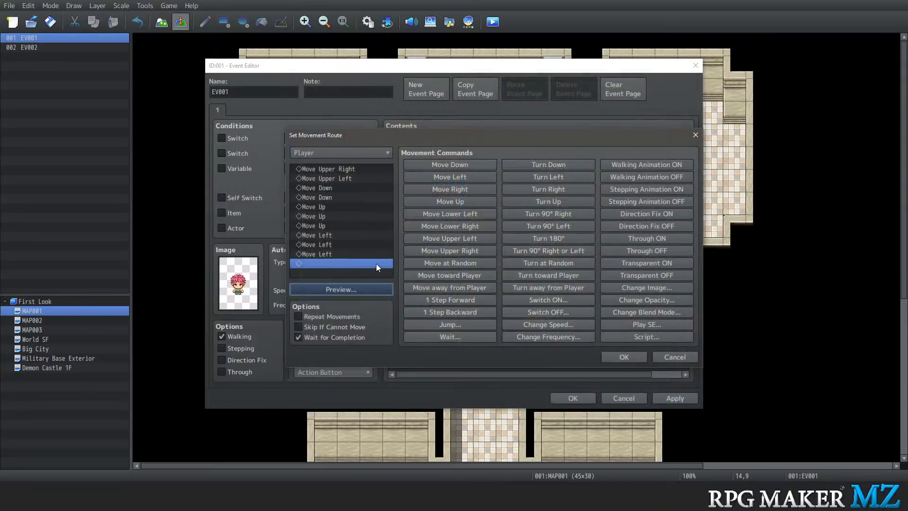
Delete all movement commands from the player's route
left_click(326, 169)
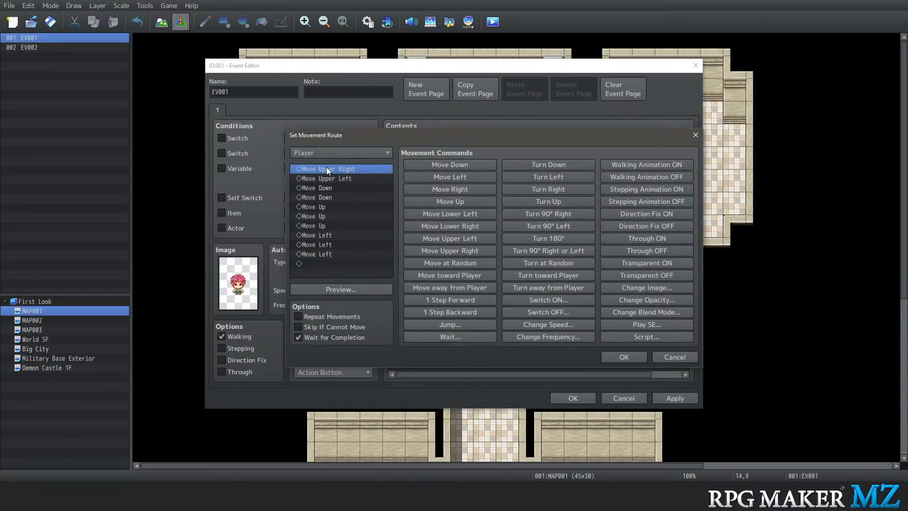
key("Delete")
key("Delete")
key("Delete")
key("Delete")
key("Delete")
key("Delete")
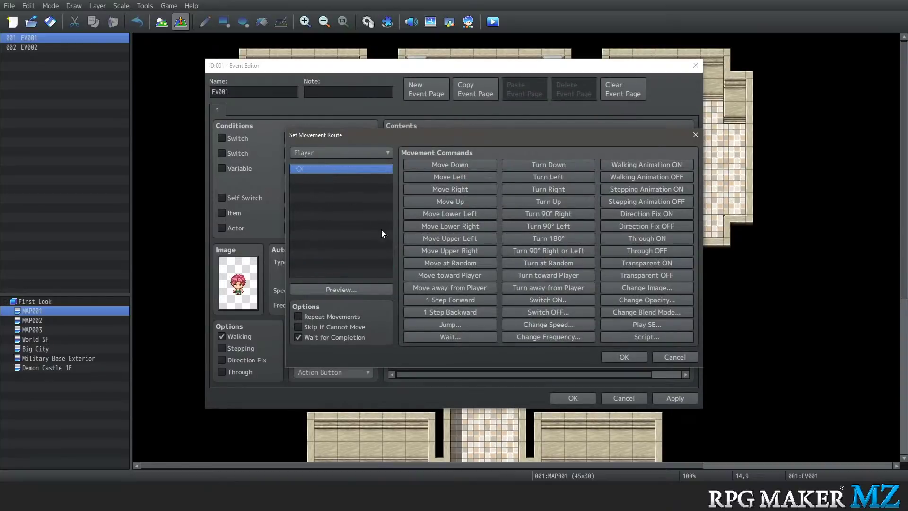
Add a Jump command with offset X +2, Y +2 to the player's route and confirm the route
left_click(445, 325)
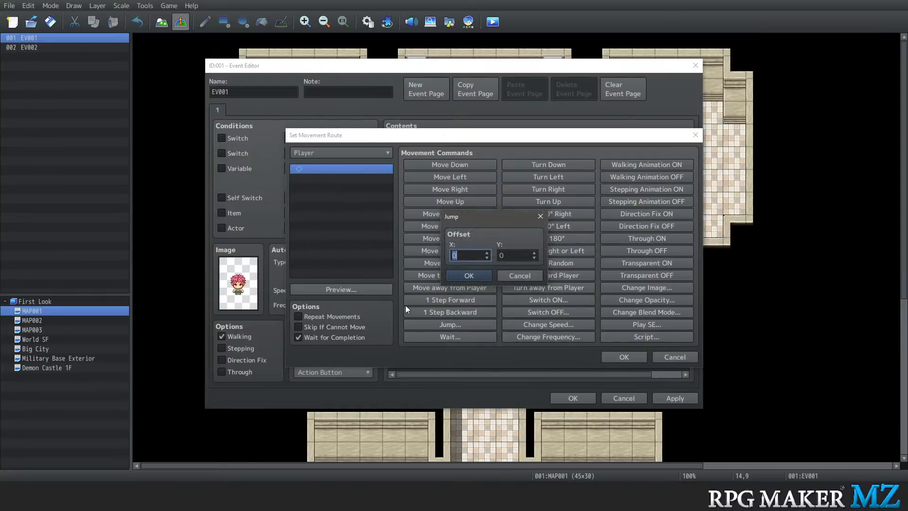
double_click(487, 253)
double_click(534, 252)
left_click(469, 275)
left_click(608, 357)
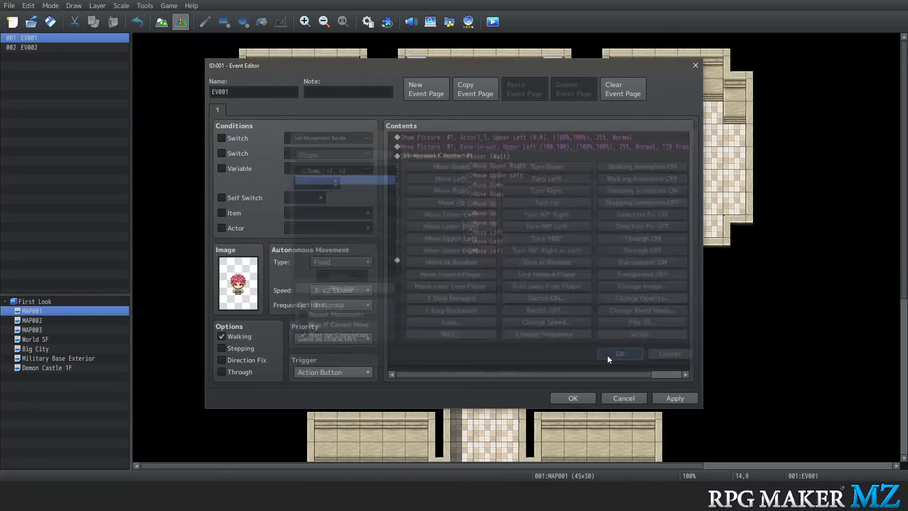
Reopen the player's route and preview the jump on the map
right_click(464, 161)
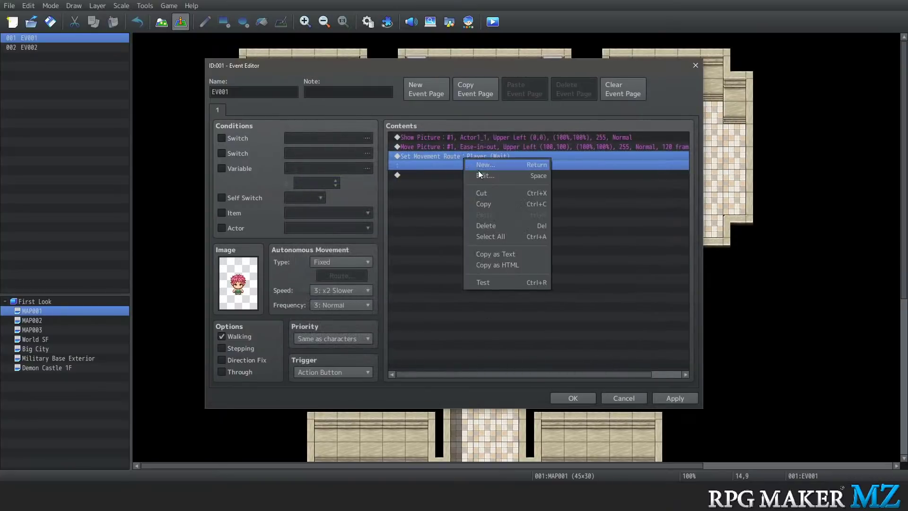
left_click(520, 165)
left_click(336, 289)
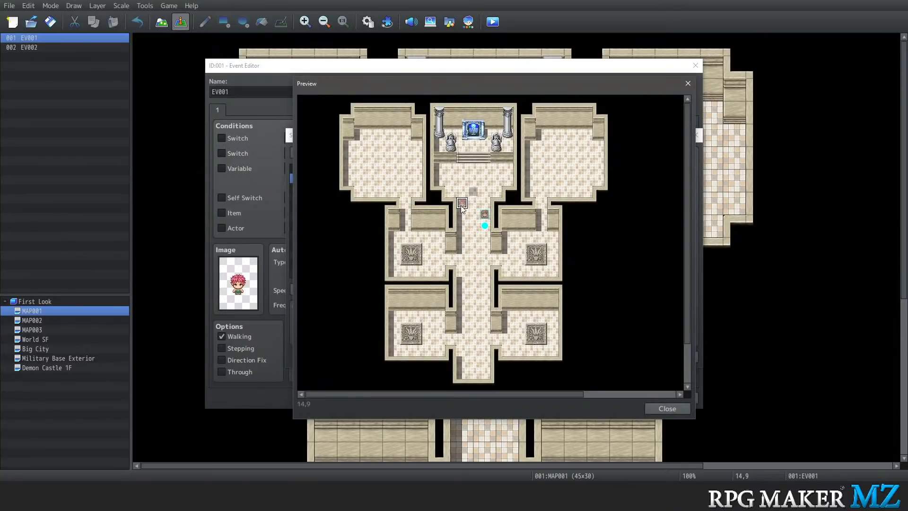
left_click(666, 409)
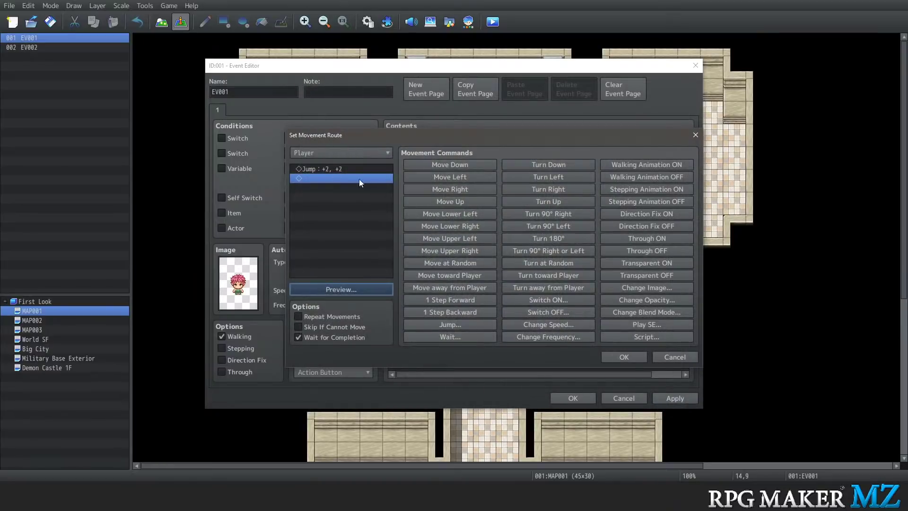
Insert two Move Down commands before the jump and two Move Right commands after it, and confirm the route
left_click(346, 168)
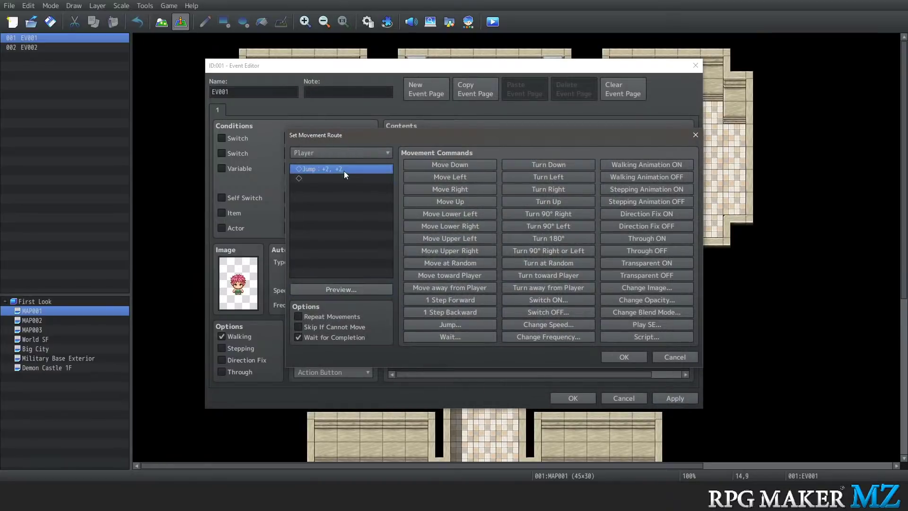
left_click(457, 164)
left_click(458, 164)
left_click(331, 197)
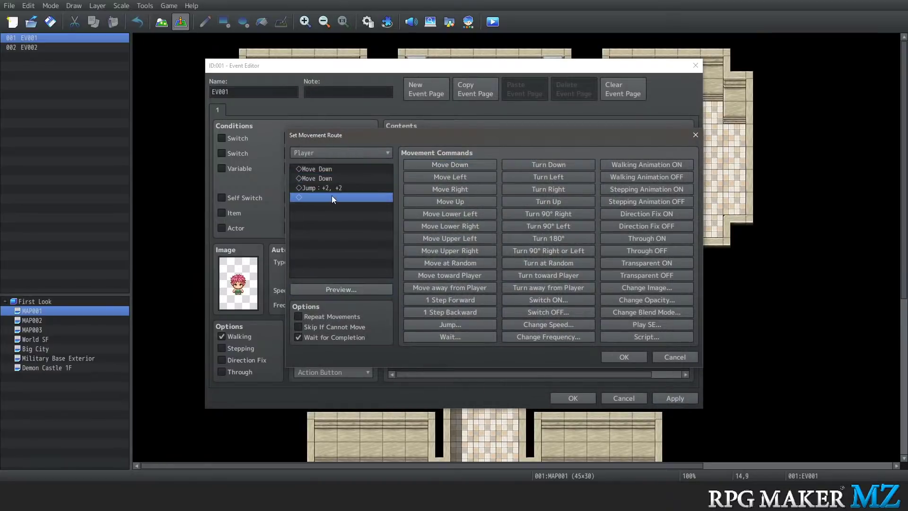
left_click(466, 189)
left_click(465, 188)
left_click(622, 356)
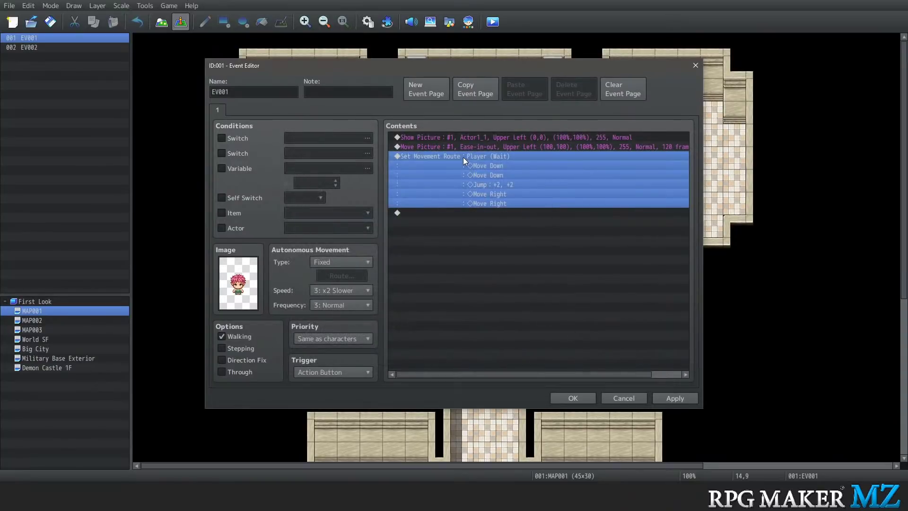
Reopen the route and preview its path from several starting tiles, including 14,14, 20,4, 10,12 and 6,4
double_click(474, 172)
left_click(349, 290)
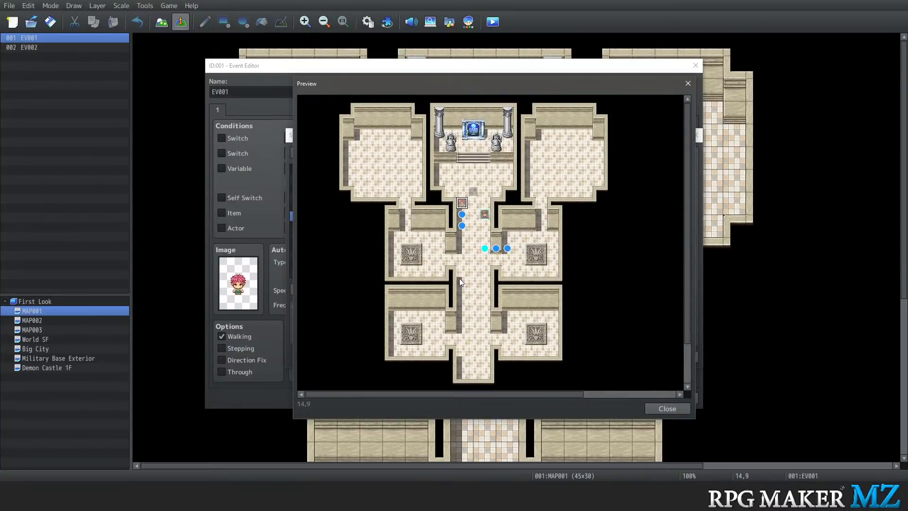
left_click(463, 259)
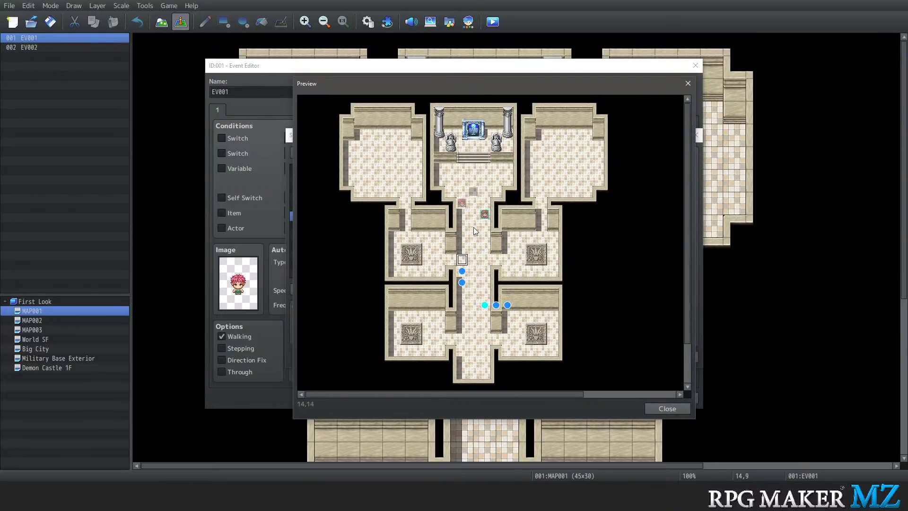
left_click(464, 204)
left_click(530, 146)
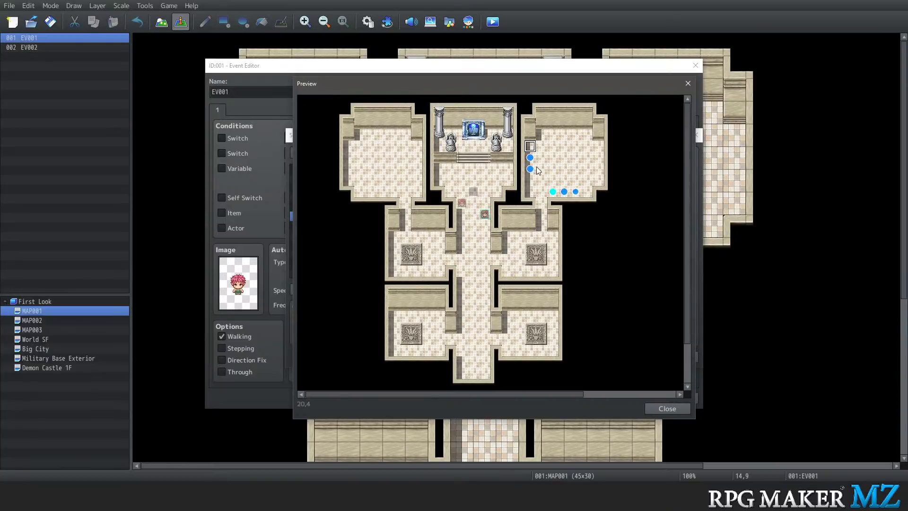
left_click(461, 248)
left_click(414, 239)
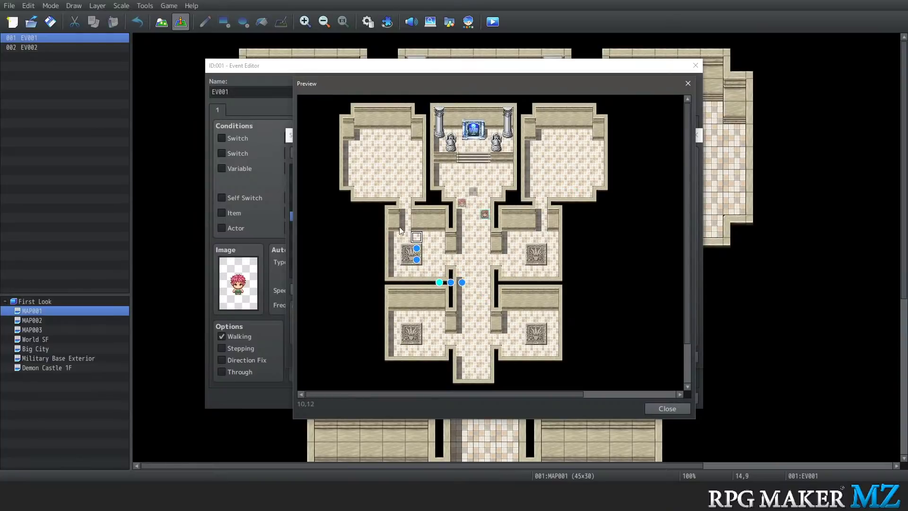
left_click(371, 146)
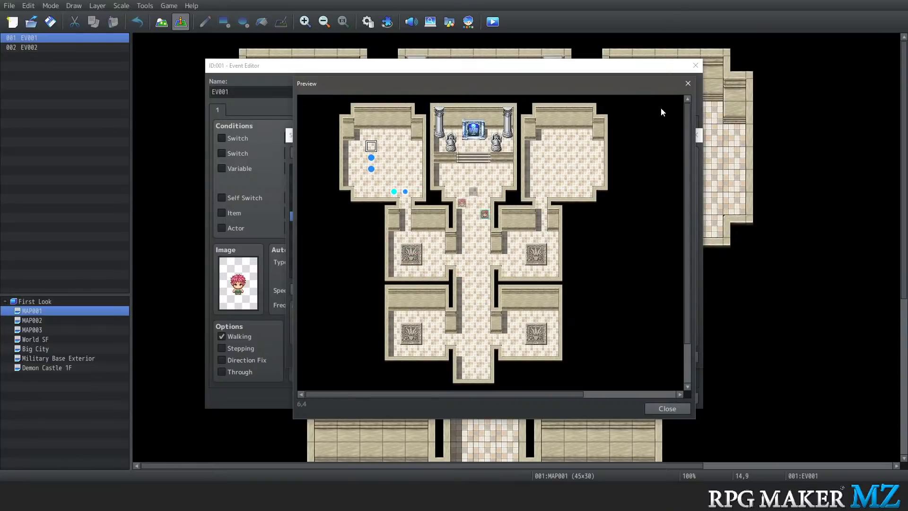
left_click(688, 84)
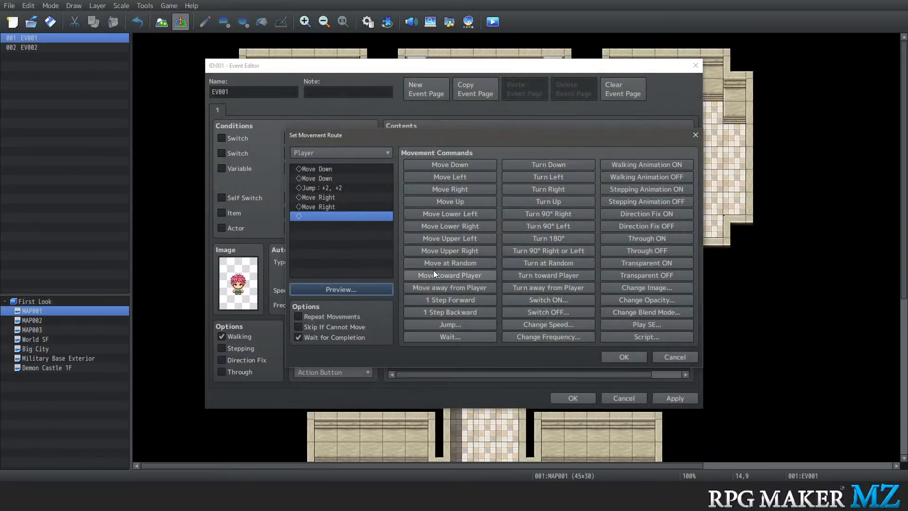
Append three Move at Random commands to the end of the route and preview the path
left_click(339, 197)
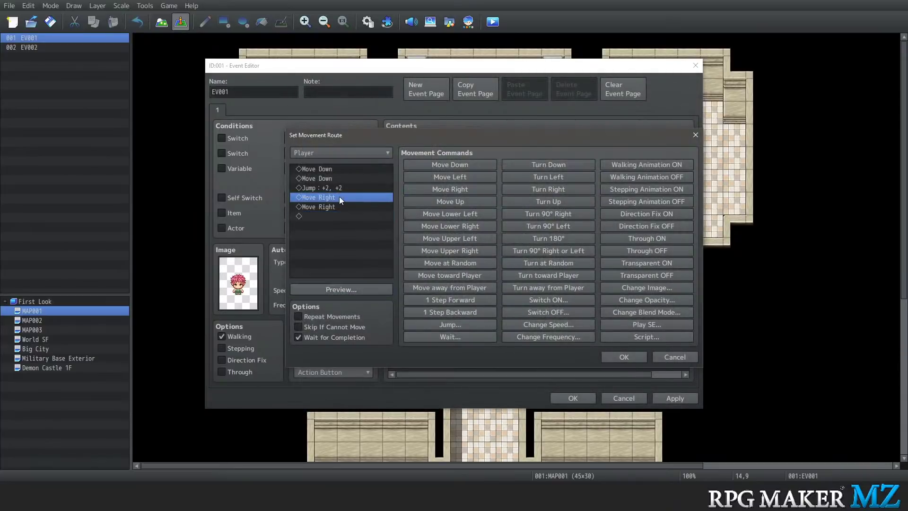
left_click(316, 218)
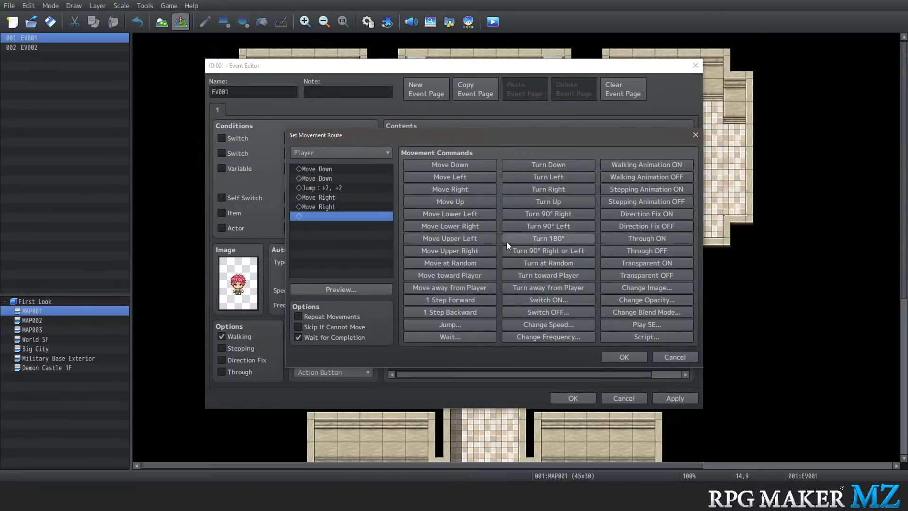
left_click(452, 263)
left_click(452, 263)
left_click(452, 263)
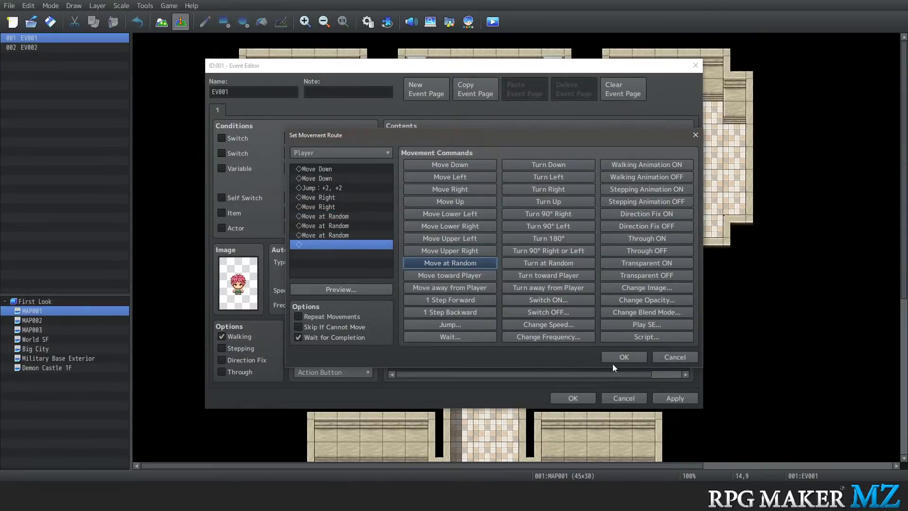
left_click(354, 287)
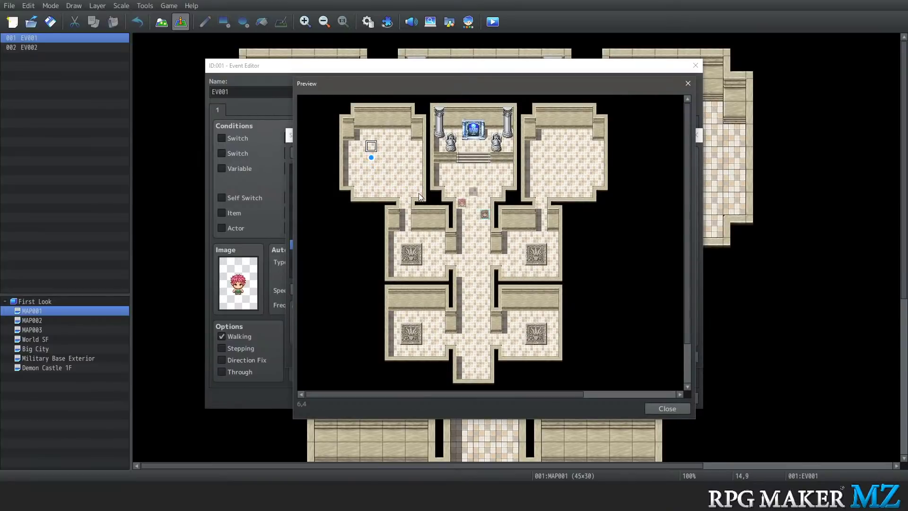
left_click(664, 407)
Insert two 1 Step Forward and two 1 Step Backward commands before the first Move at Random
left_click(333, 216)
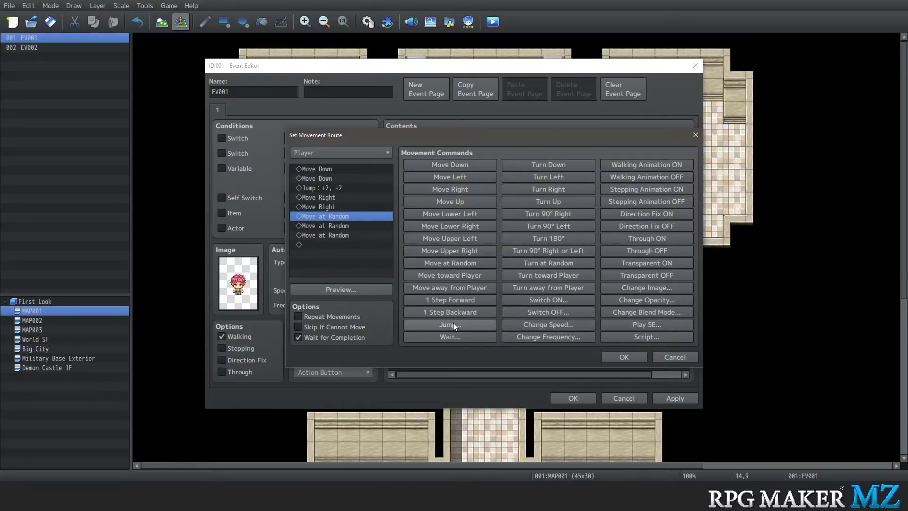
left_click(448, 300)
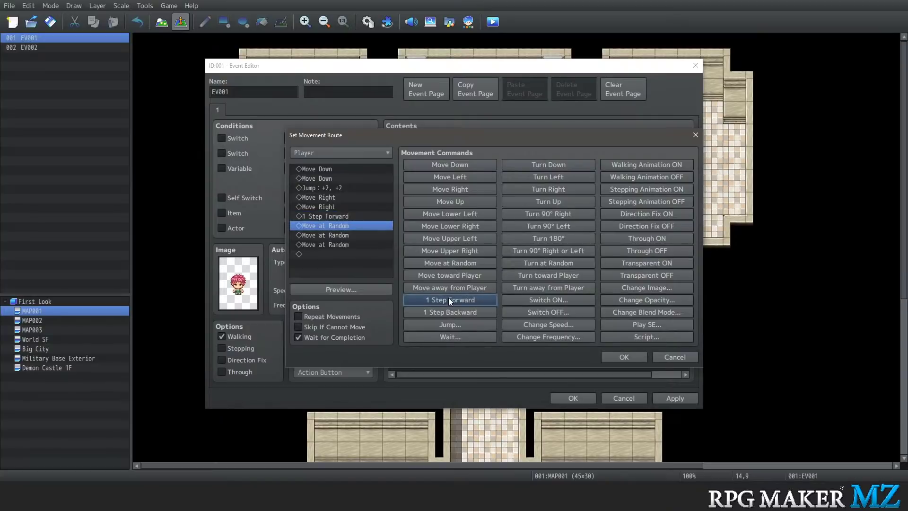
left_click(448, 299)
left_click(450, 313)
left_click(450, 313)
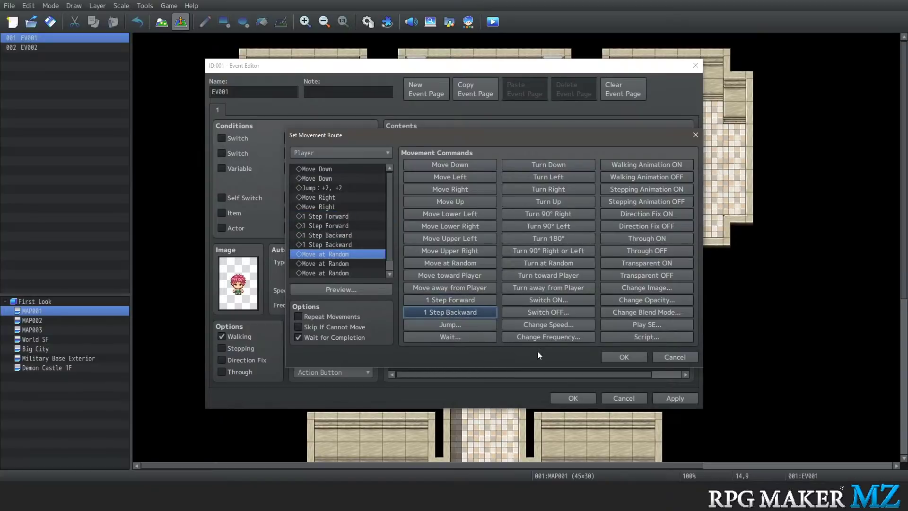
Preview the route with the forward and backward steps from different starting tiles around the left-hand rooms
left_click(331, 290)
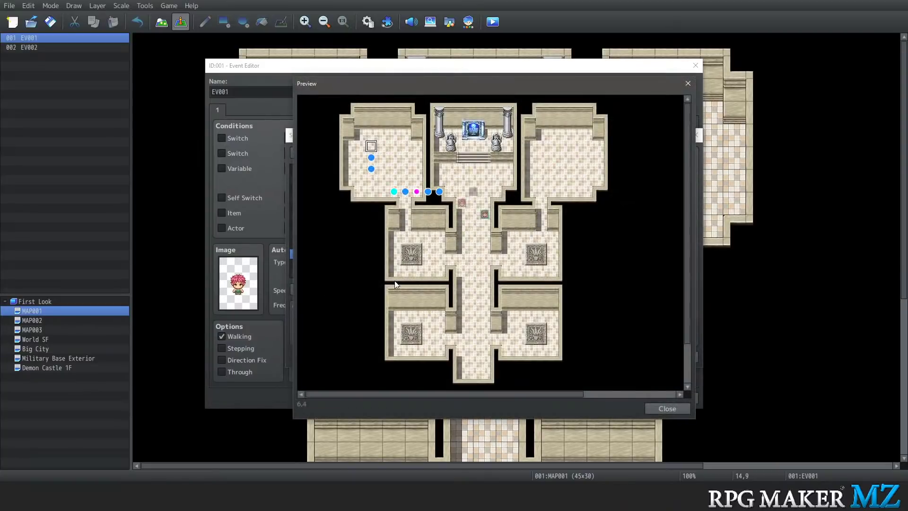
left_click(416, 260)
left_click(411, 207)
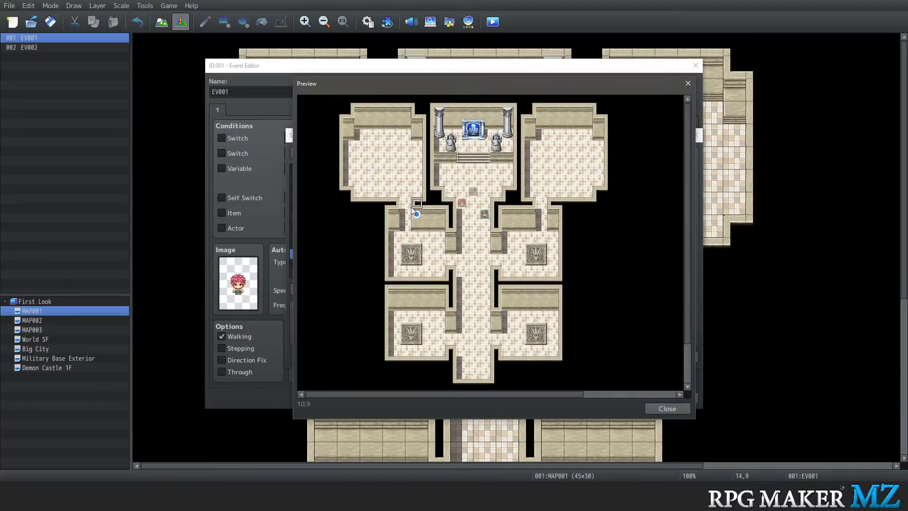
left_click(405, 214)
left_click(651, 408)
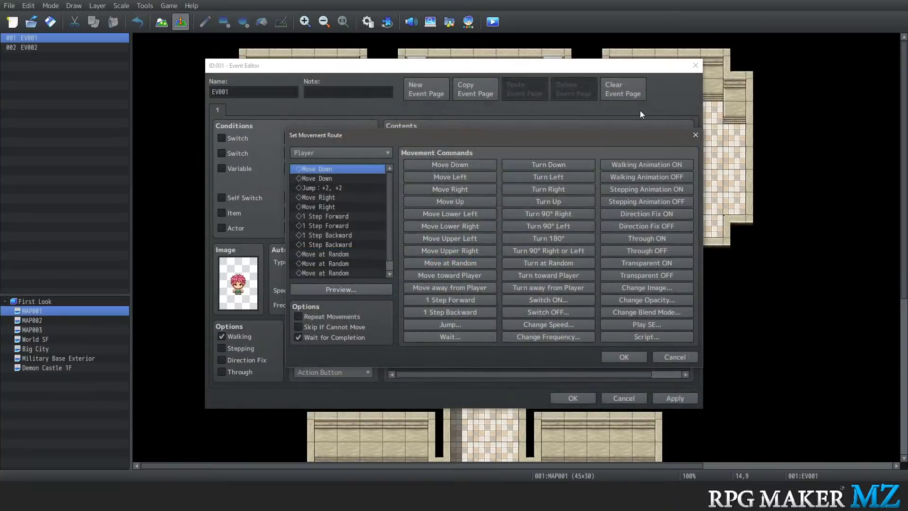
Clear the player's route of its Move, Jump, 1 Step Forward, 1 Step Backward and Move at Random commands
key("Delete")
key("Delete")
key("Delete")
key("Delete")
key("Delete")
key("Delete")
key("Delete")
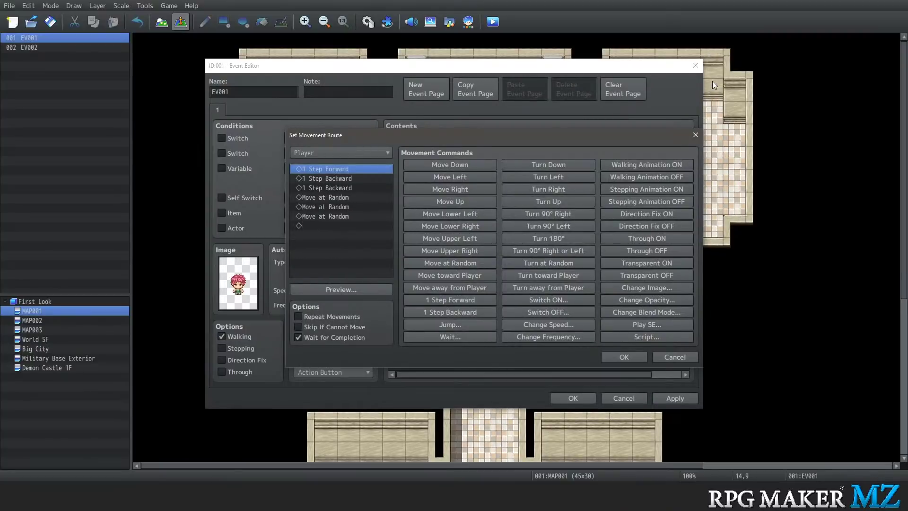
key("Delete")
key("Delete")
key("Delete")
key("Delete")
key("Delete")
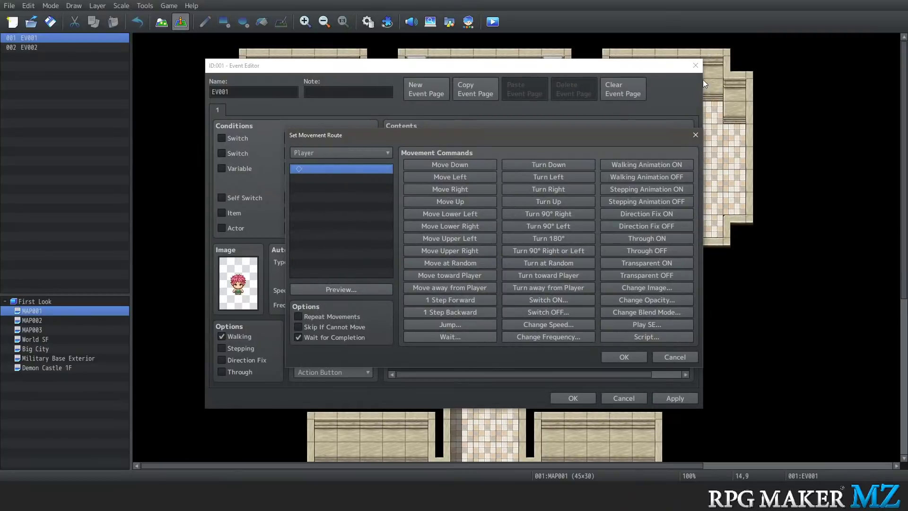
Add three 1 Step Forward commands to the player's route and preview the path from tile 23,4
left_click(439, 302)
left_click(439, 301)
left_click(439, 302)
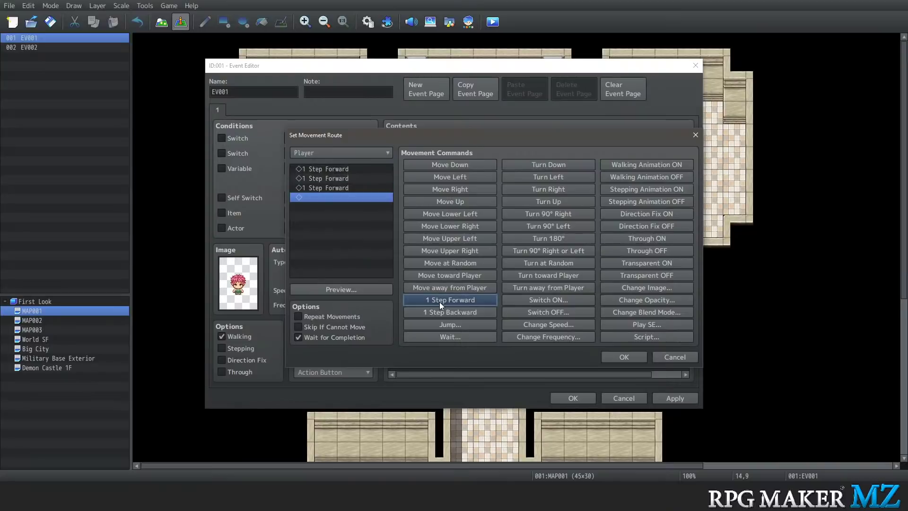
left_click(352, 290)
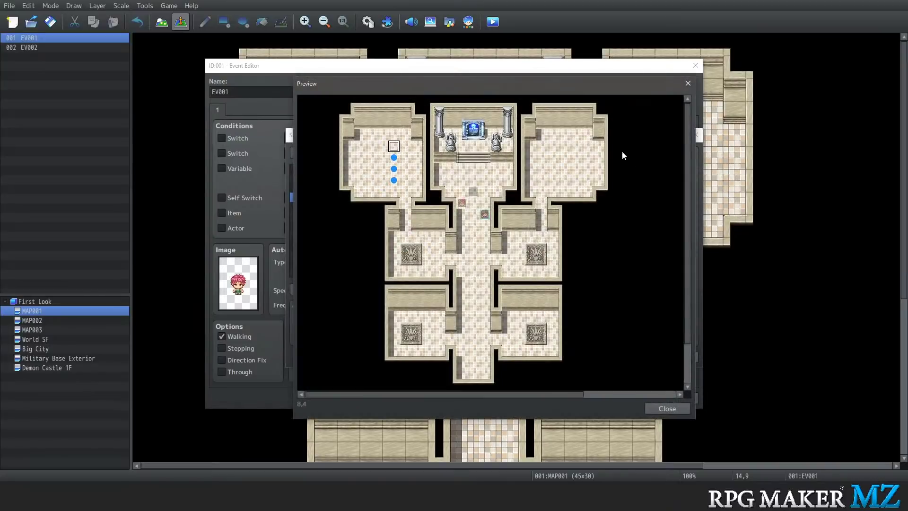
left_click(563, 146)
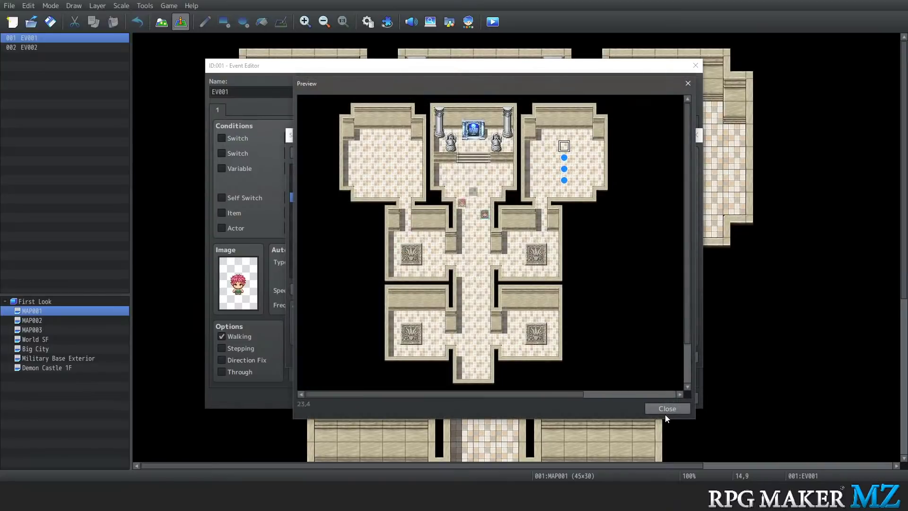
Try adding a Change Blend Mode command set to Normal to the player's route, and discard the route edits
left_click(688, 83)
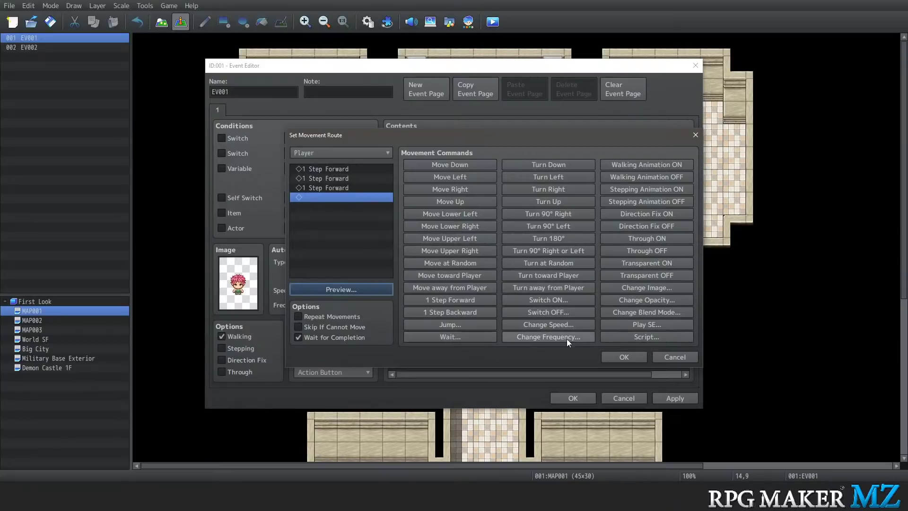
left_click(645, 311)
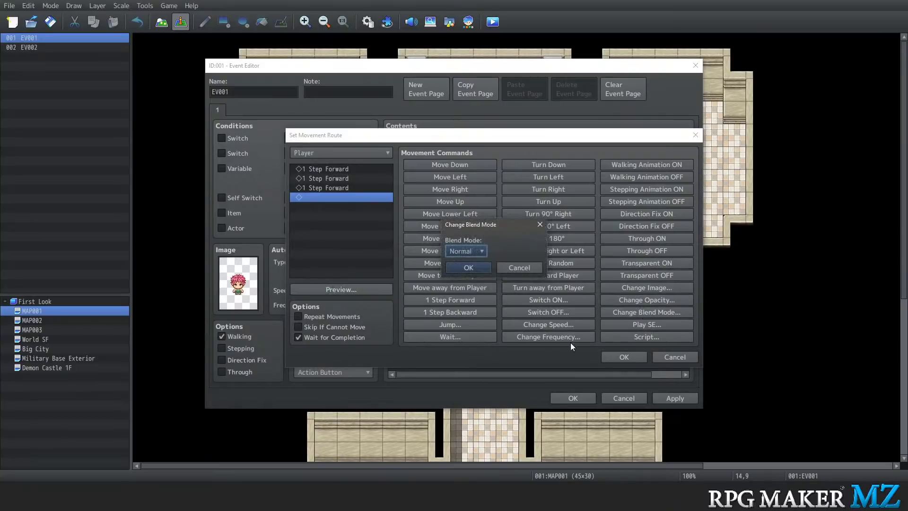
left_click(478, 249)
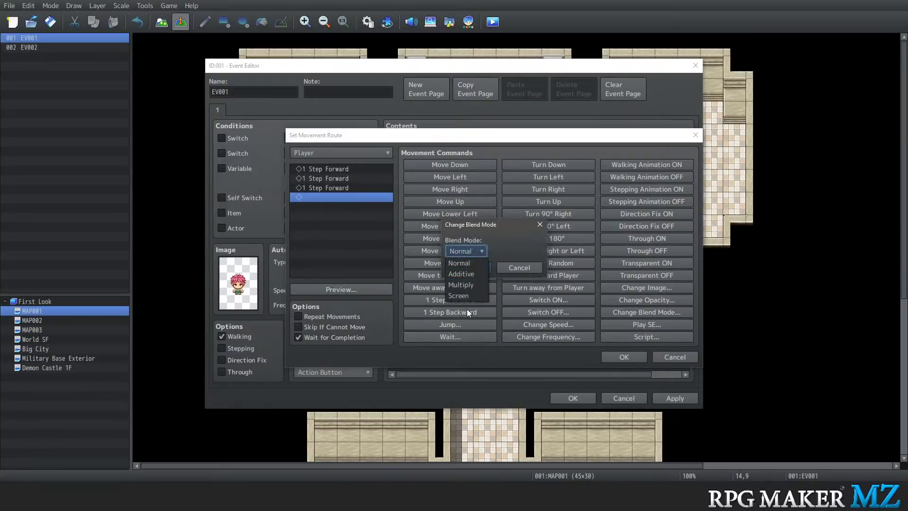
left_click(470, 262)
left_click(476, 270)
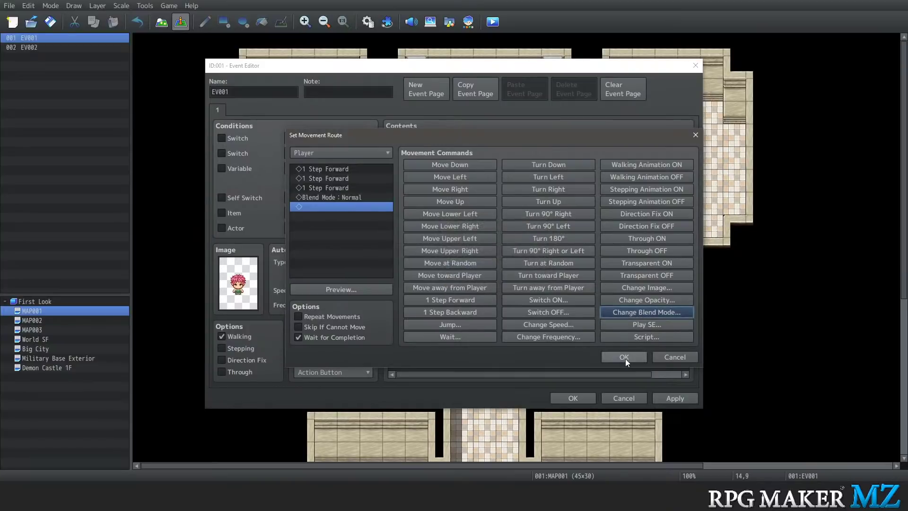
left_click(674, 355)
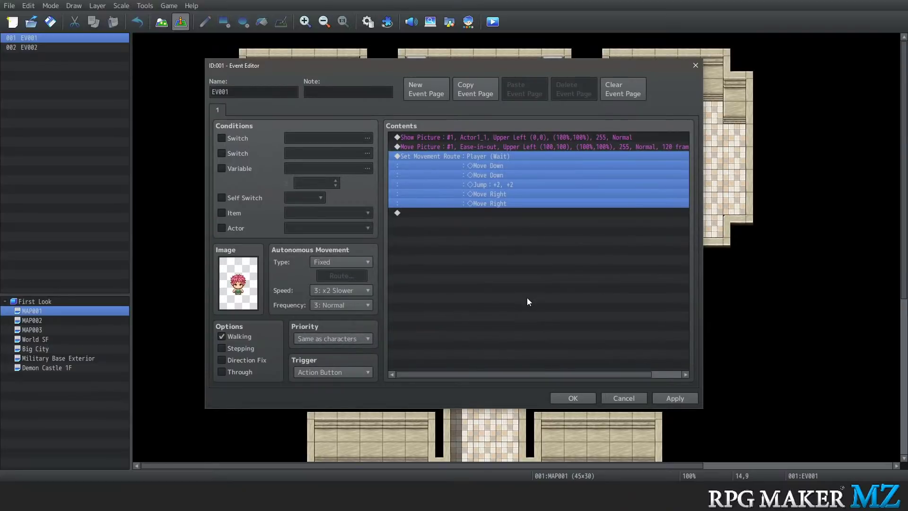
Delete the Set Movement Route command from EV001's contents and save the event
left_click(518, 226)
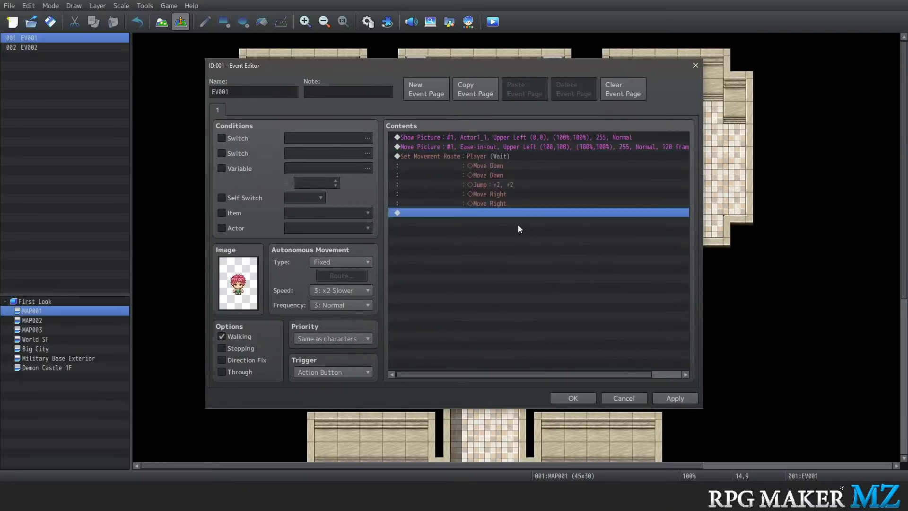
left_click(506, 156)
key("Delete")
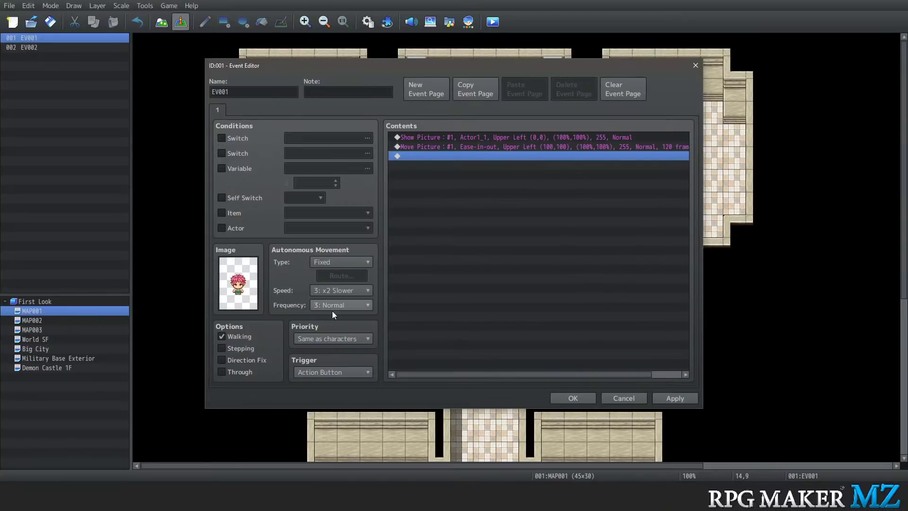
left_click(584, 398)
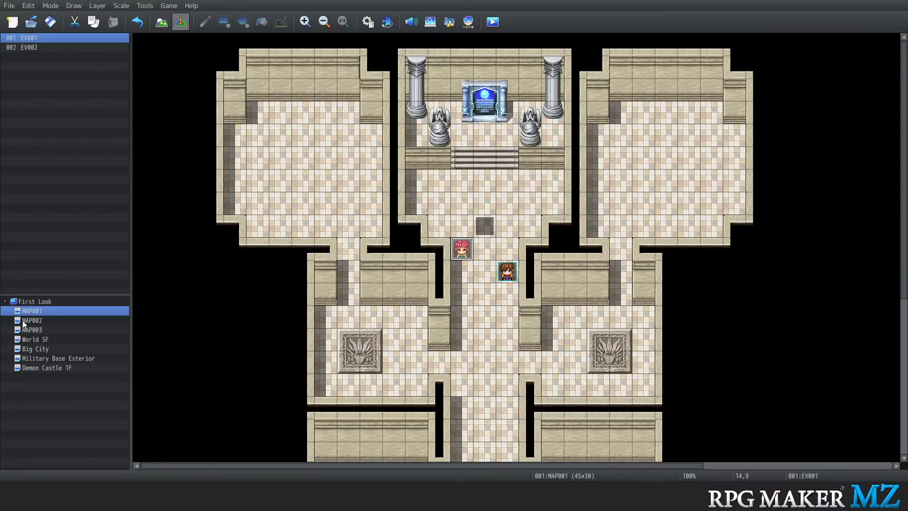
Look over the map properties of MAP001 without changing them
right_click(51, 313)
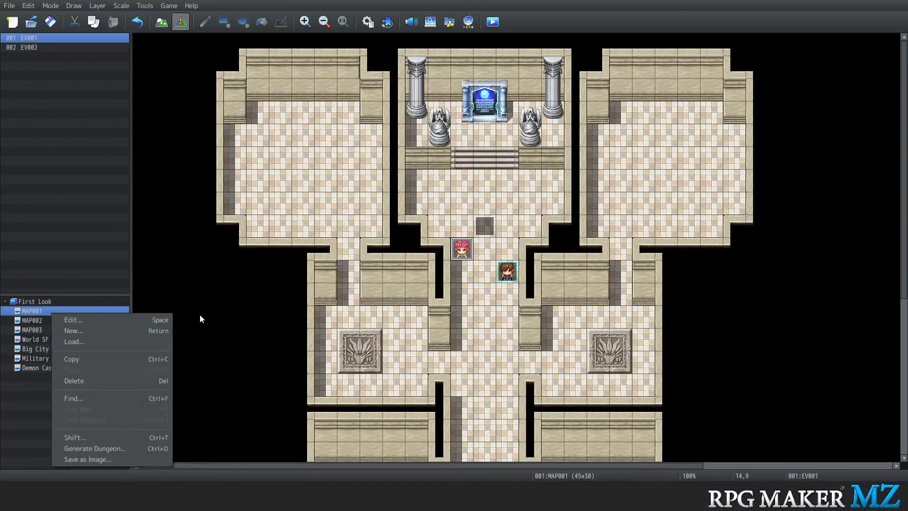
left_click(110, 321)
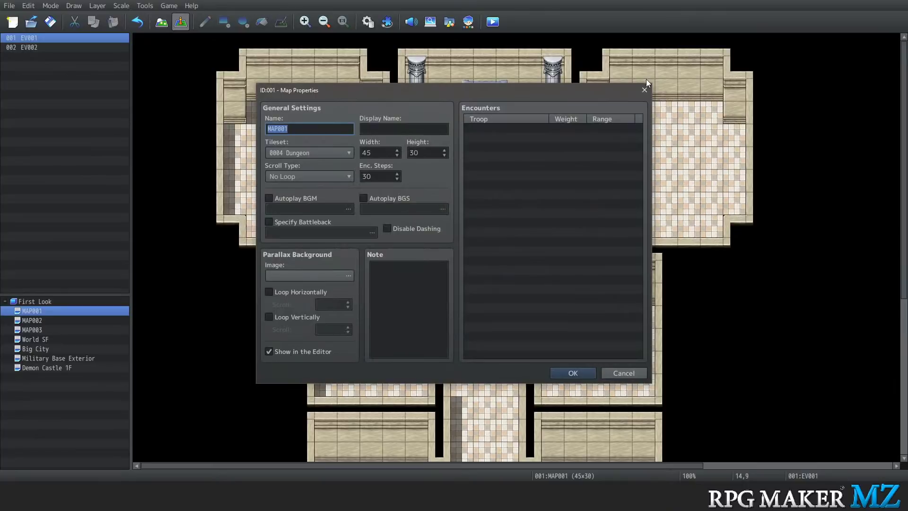
left_click(644, 88)
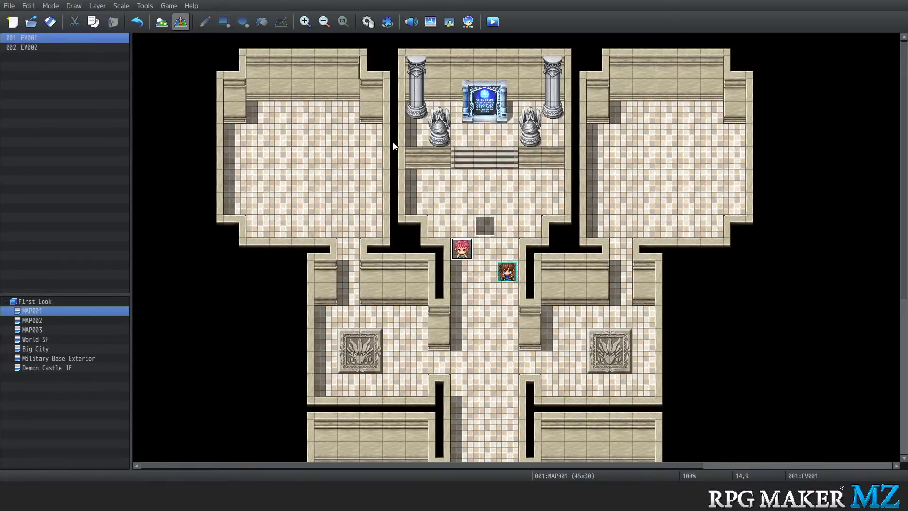
Alternate between EV001 and EV002 in the event list, and inspect EV001's commands and settings
left_click(33, 46)
left_click(46, 39)
left_click(42, 45)
left_click(44, 38)
left_click(53, 47)
left_click(48, 39)
left_click(48, 47)
double_click(55, 39)
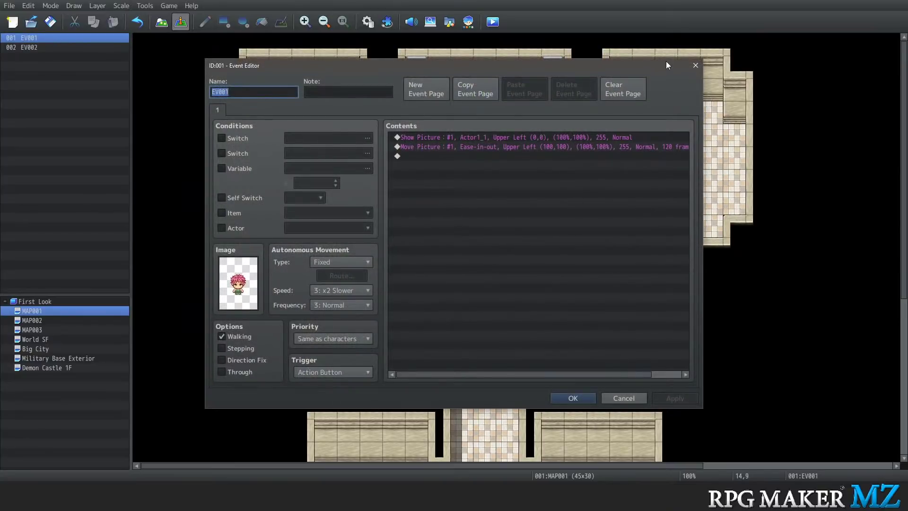
left_click(695, 65)
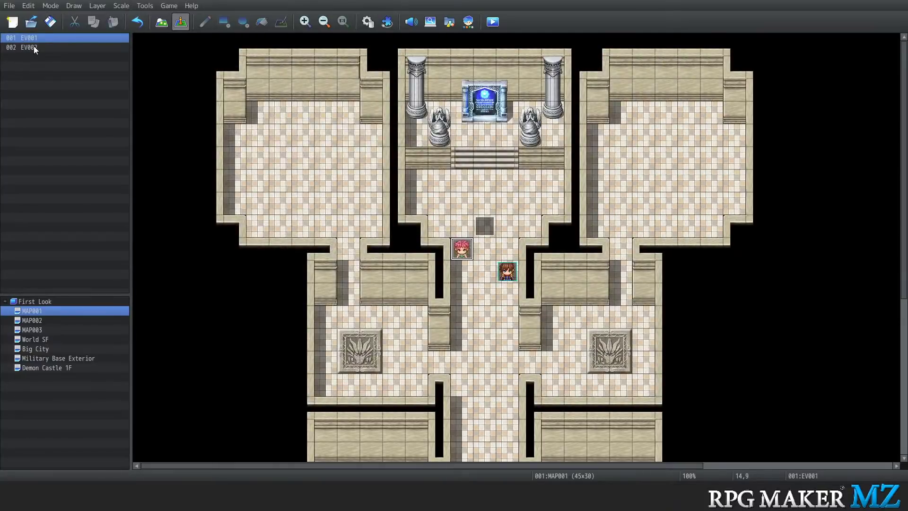
Compare the map locations of EV001 and EV002 through the event list, and inspect EV002's commands
left_click(34, 47)
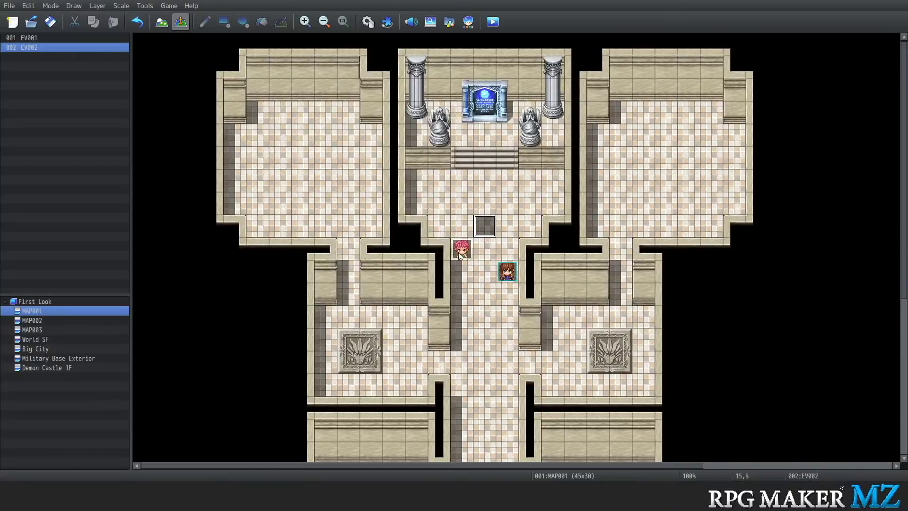
left_click(38, 38)
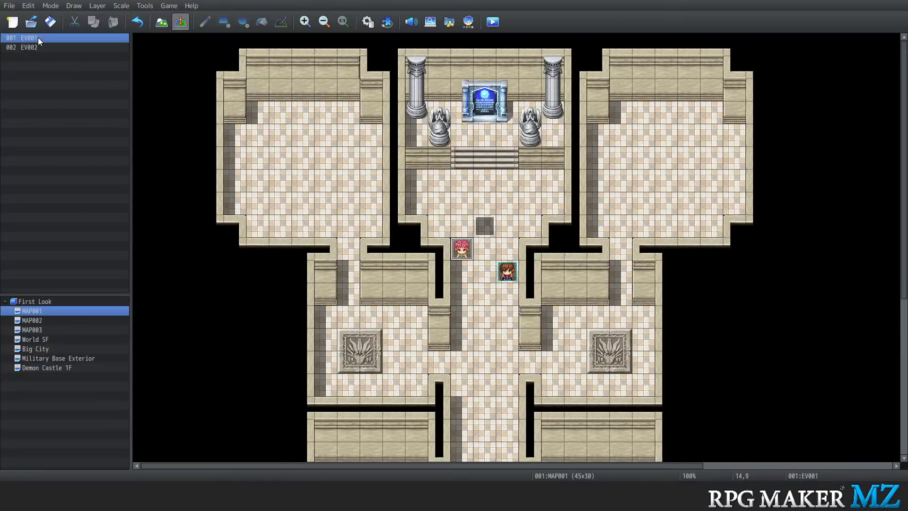
left_click(44, 45)
left_click(45, 37)
left_click(46, 48)
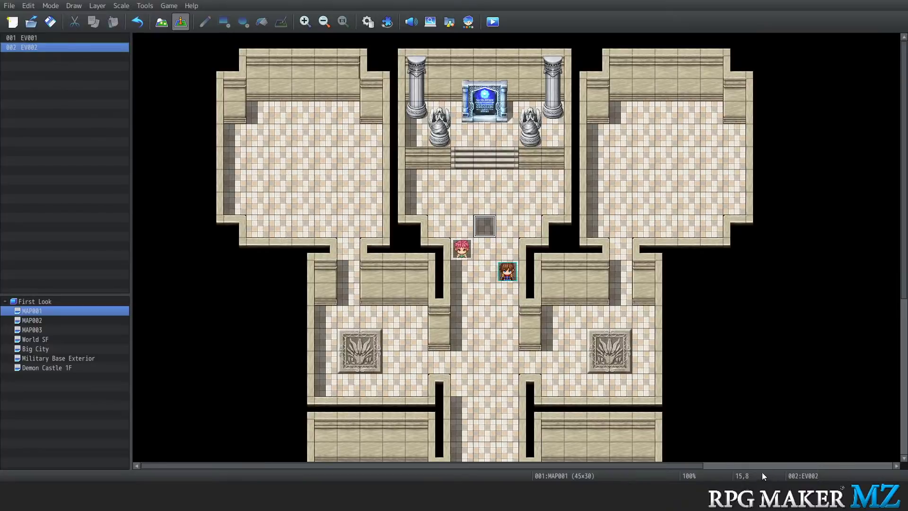
left_click(53, 38)
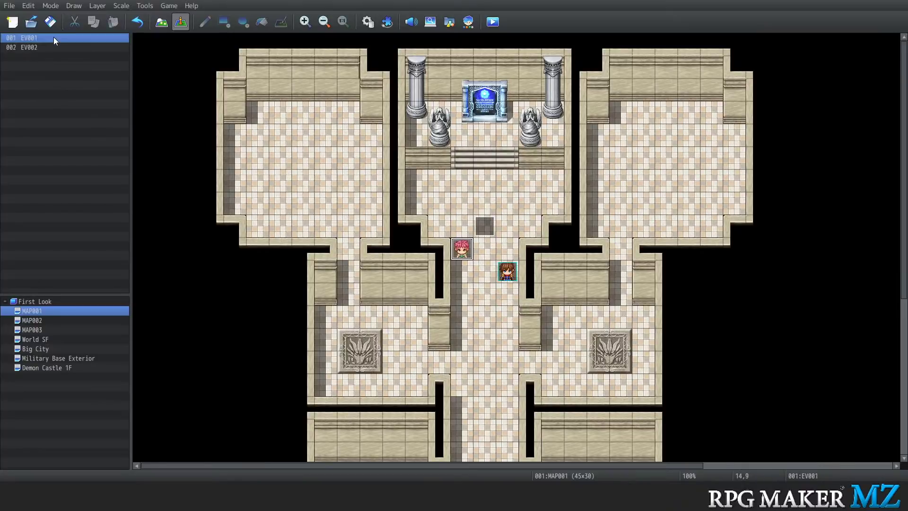
left_click(49, 47)
left_click(49, 38)
left_click(42, 48)
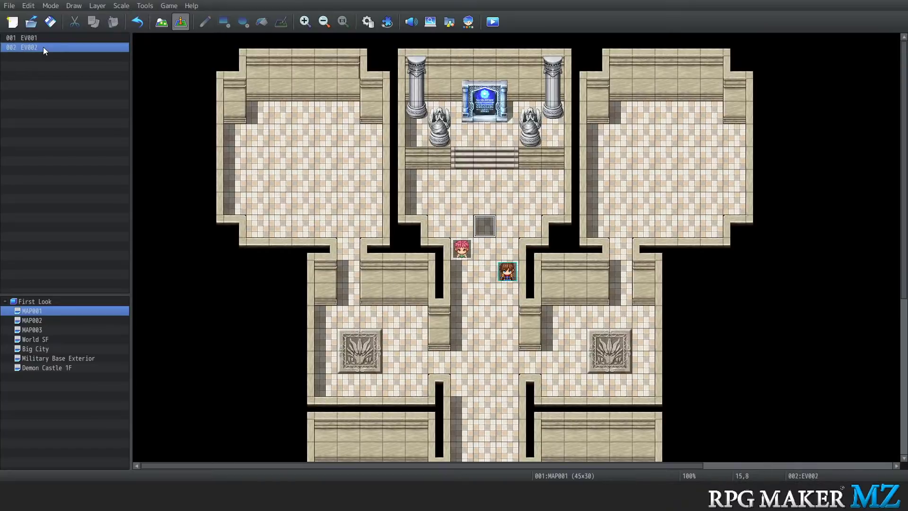
double_click(44, 47)
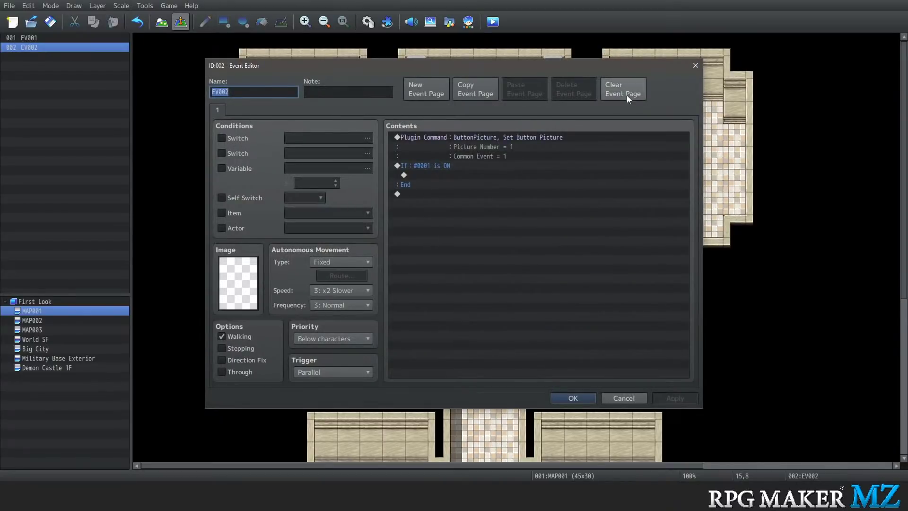
left_click(696, 65)
Switch to map editing and paint a patch of blank white tiles in the black area west of the upper-left room
left_click(161, 21)
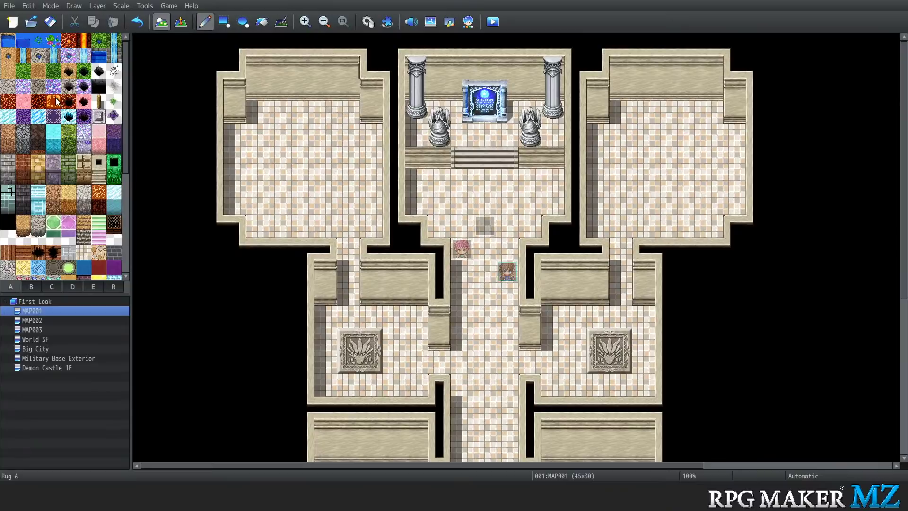
scroll(51, 97, "down", 3)
scroll(51, 97, "down", 3)
scroll(40, 88, "up", 2)
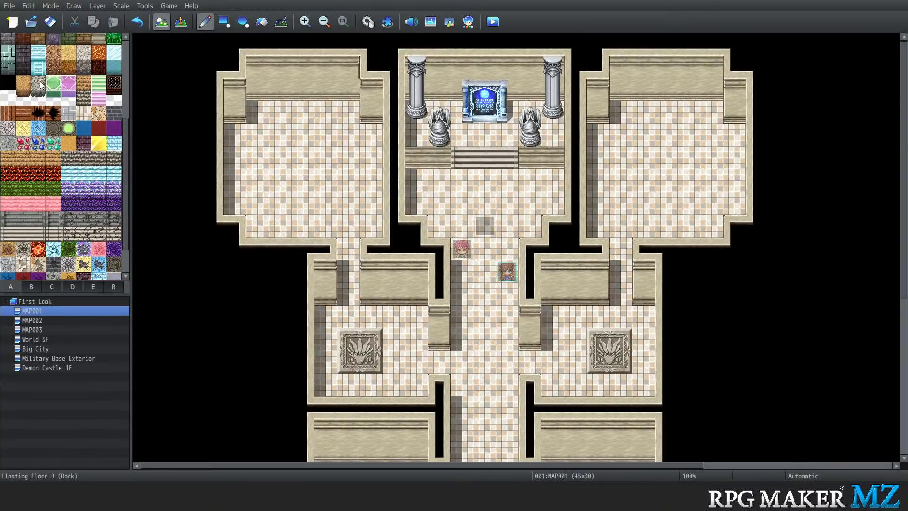
left_click(8, 164)
mouse_move(190, 42)
left_mouse_down()
mouse_move(171, 303)
mouse_move(165, 141)
mouse_move(147, 52)
mouse_move(158, 111)
left_mouse_up()
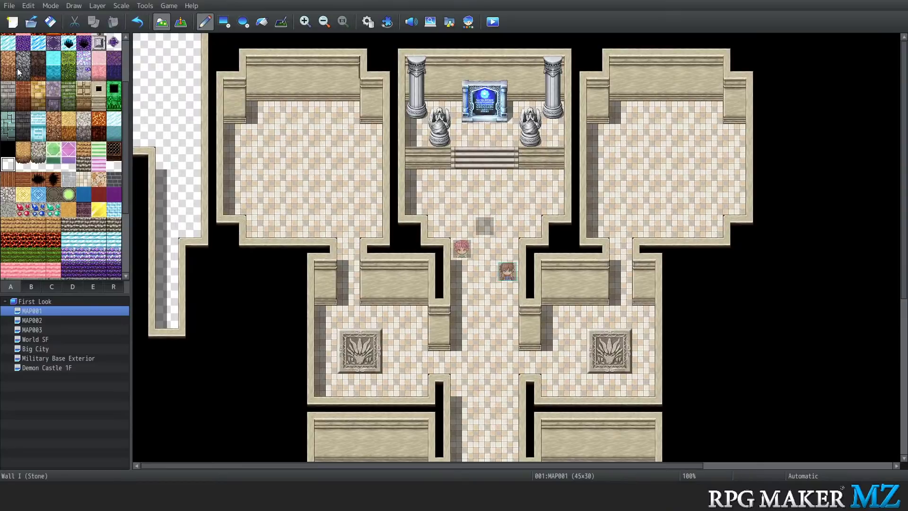
Examine the Script command available for EV002 among the advanced event commands, leaving the event unchanged
left_click(180, 21)
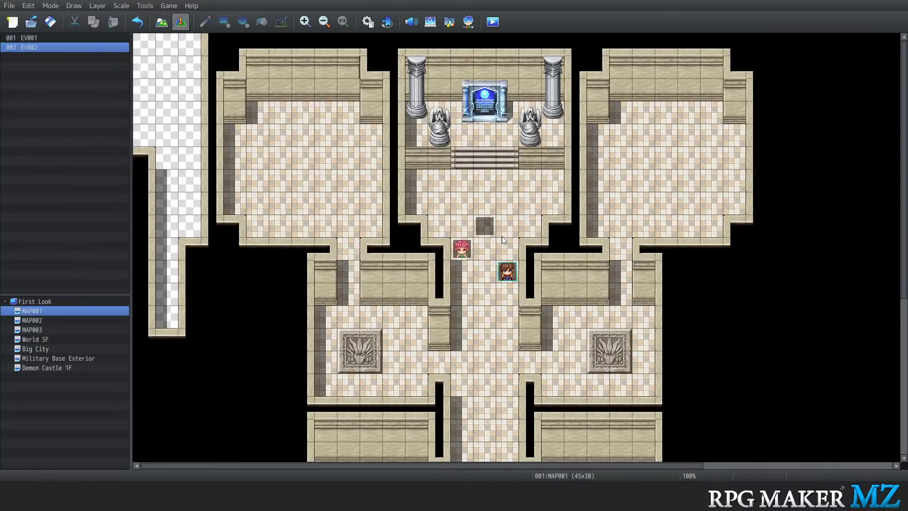
right_click(484, 221)
left_click(506, 231)
left_click(415, 194)
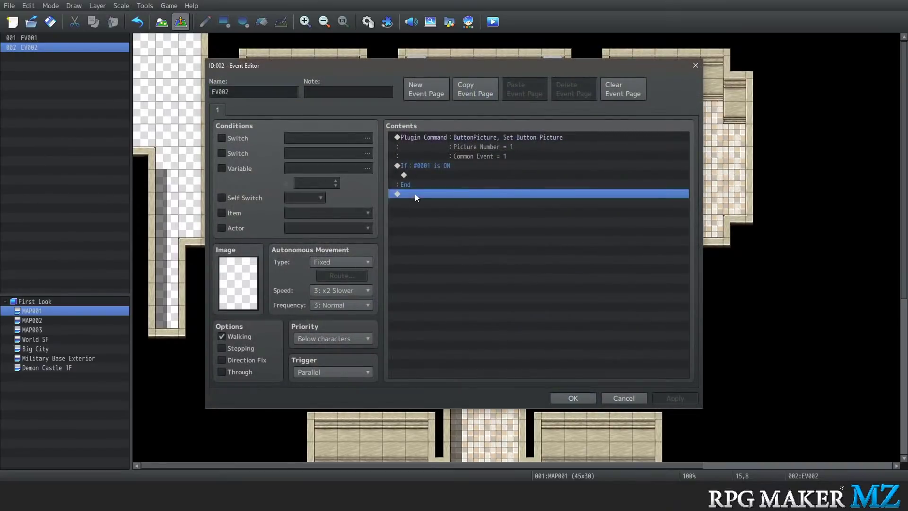
double_click(415, 194)
left_click(450, 112)
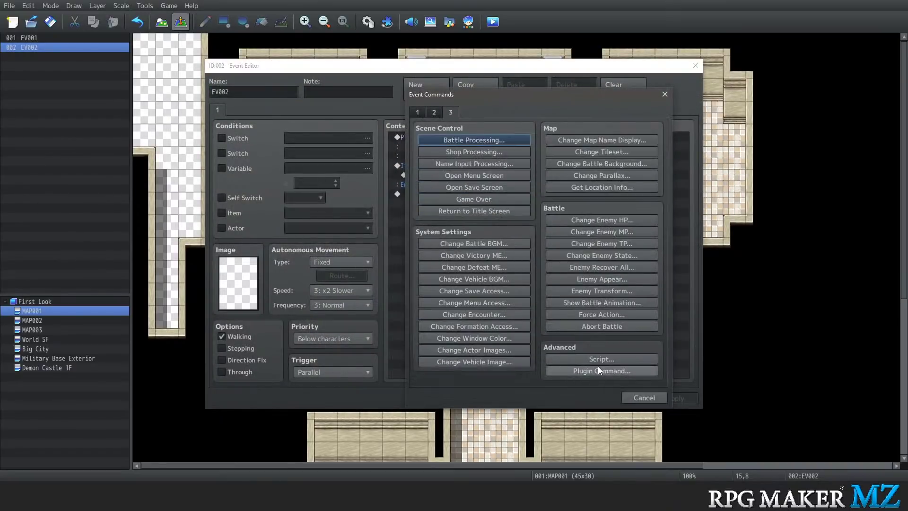
left_click(606, 355)
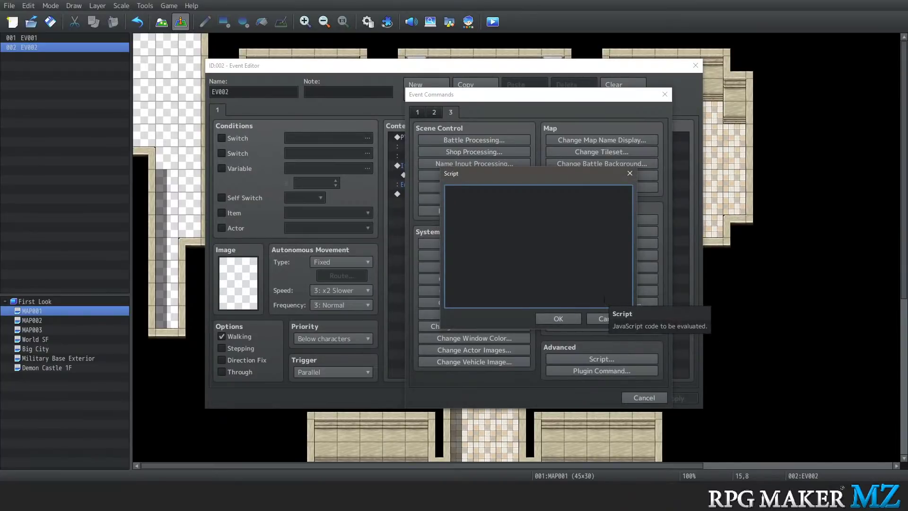
left_click(607, 320)
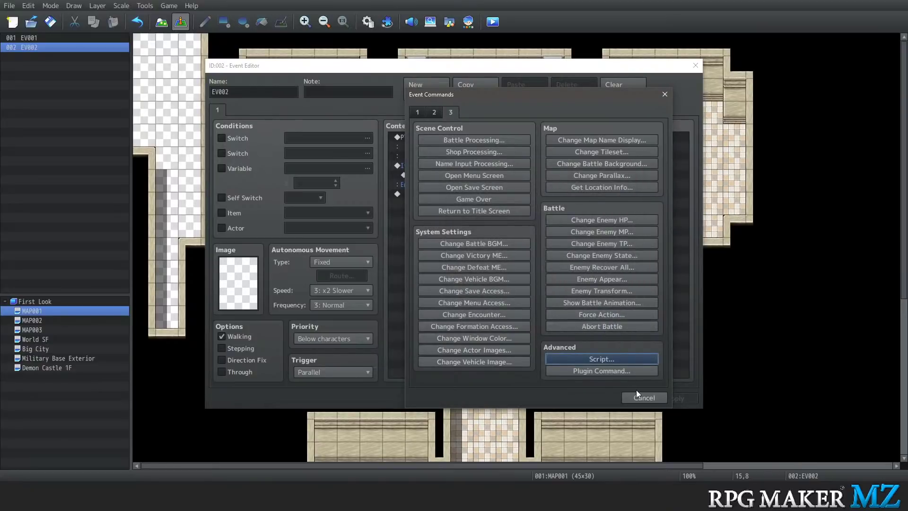
left_click(665, 94)
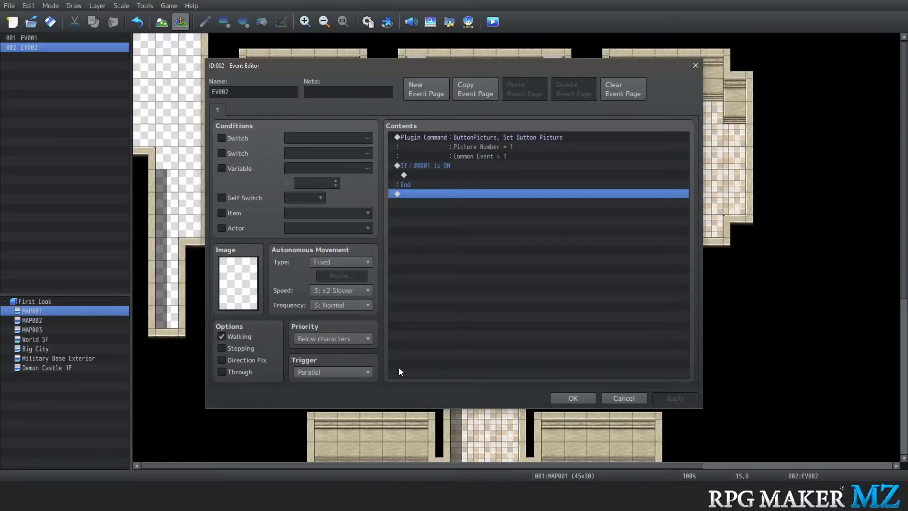
left_click(562, 398)
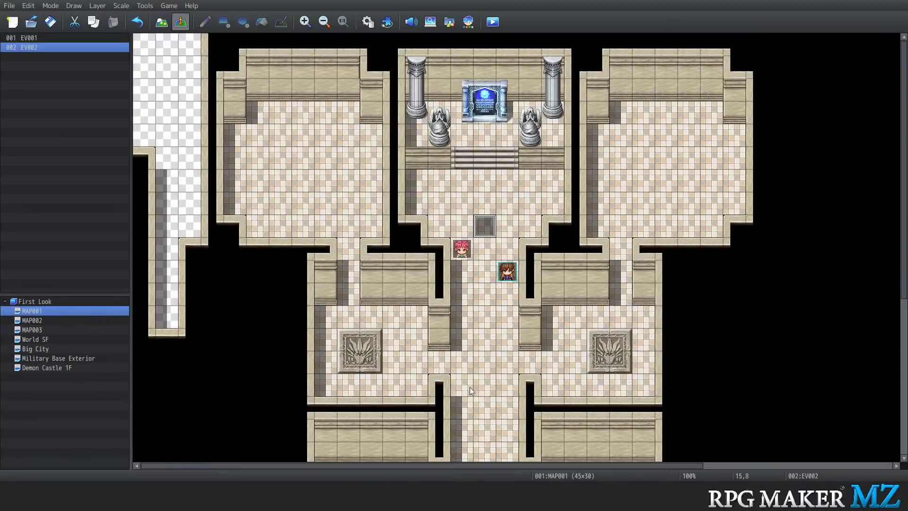
Switch to map editing and paint blank tiles through the black area west of the lower rooms and around the building's south end
left_click(162, 22)
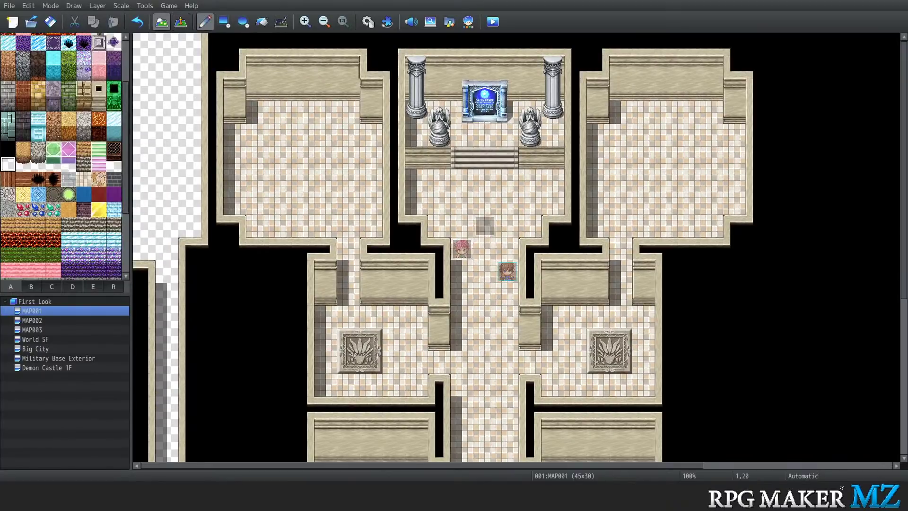
mouse_move(144, 449)
left_mouse_down()
mouse_move(141, 270)
mouse_move(144, 451)
mouse_move(189, 381)
mouse_move(182, 268)
mouse_move(209, 269)
mouse_move(209, 248)
mouse_move(229, 282)
mouse_move(279, 272)
mouse_move(270, 405)
mouse_move(210, 440)
mouse_move(227, 348)
mouse_move(213, 384)
mouse_move(255, 339)
mouse_move(258, 352)
left_mouse_up()
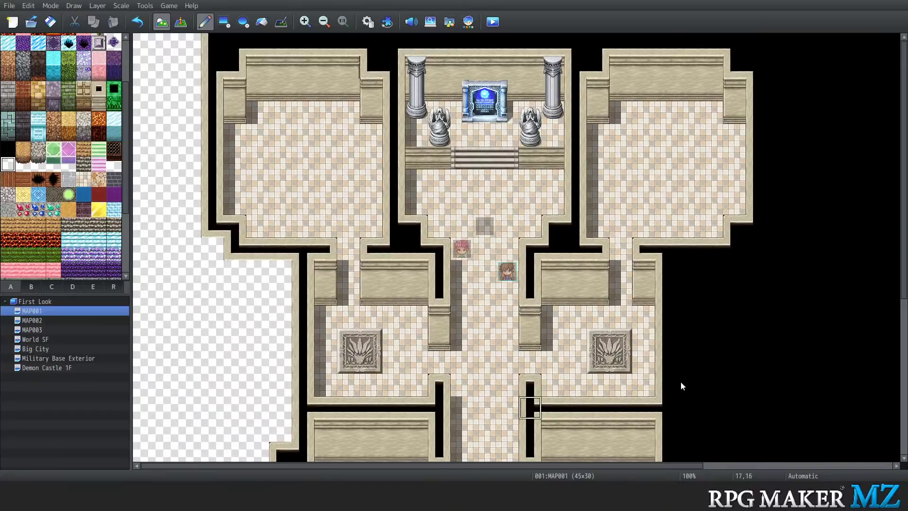
left_click_drag(904, 203, 903, 400)
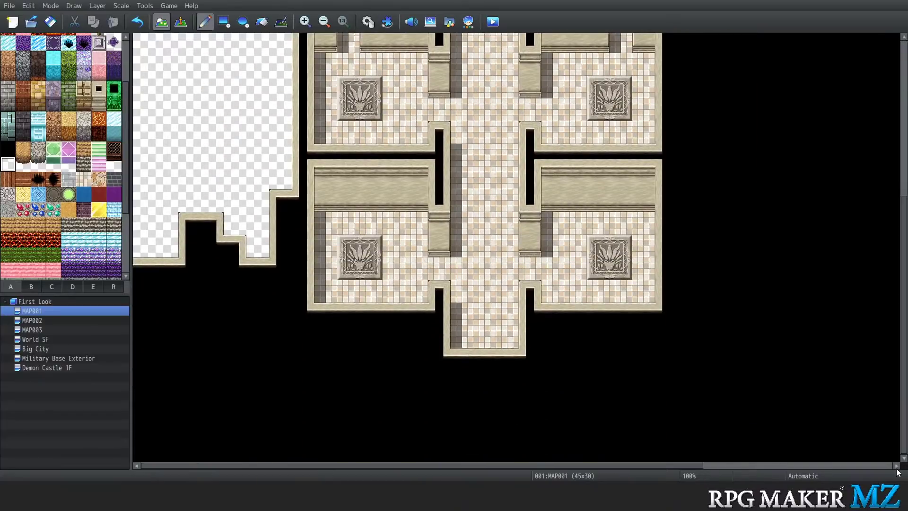
mouse_move(279, 199)
left_mouse_down()
mouse_move(278, 336)
mouse_move(373, 362)
mouse_move(353, 339)
mouse_move(383, 342)
mouse_move(482, 404)
mouse_move(531, 405)
mouse_move(461, 379)
mouse_move(554, 391)
mouse_move(551, 353)
mouse_move(574, 331)
mouse_move(629, 360)
mouse_move(598, 382)
left_mouse_up()
mouse_move(676, 374)
left_mouse_down()
mouse_move(690, 336)
mouse_move(688, 288)
mouse_move(671, 376)
left_mouse_up()
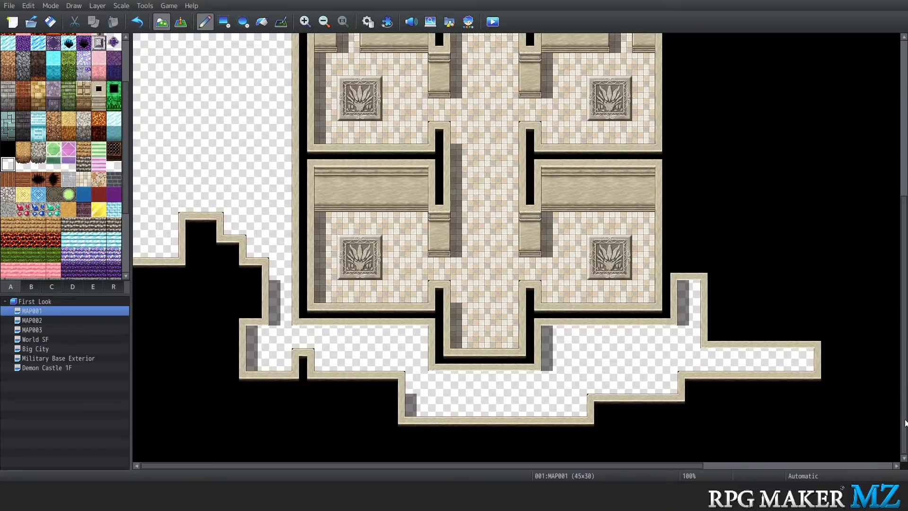
Paint a vertical strip of blank tiles just east of the two lower-right rooms, undoing the stroke that cuts into their walls
scroll(905, 422, "up", 3)
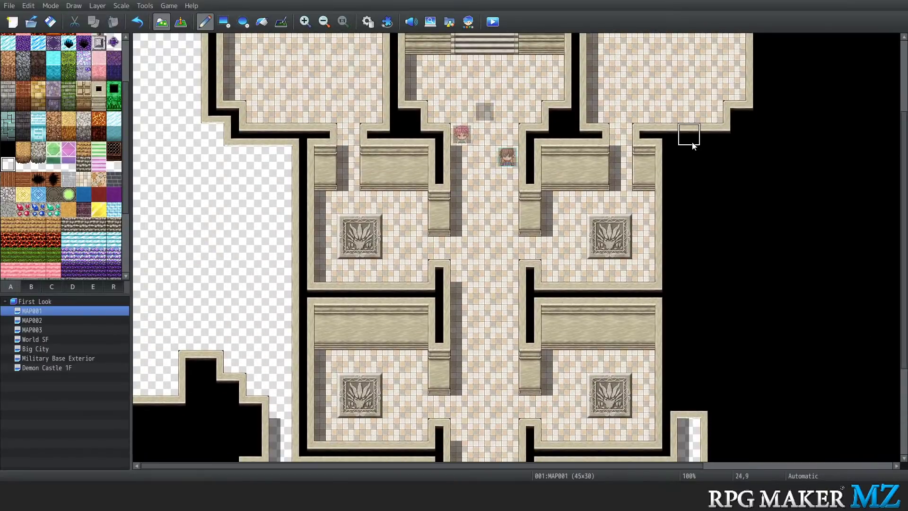
mouse_move(689, 138)
left_mouse_down()
mouse_move(666, 291)
mouse_move(689, 271)
mouse_move(690, 293)
left_mouse_up()
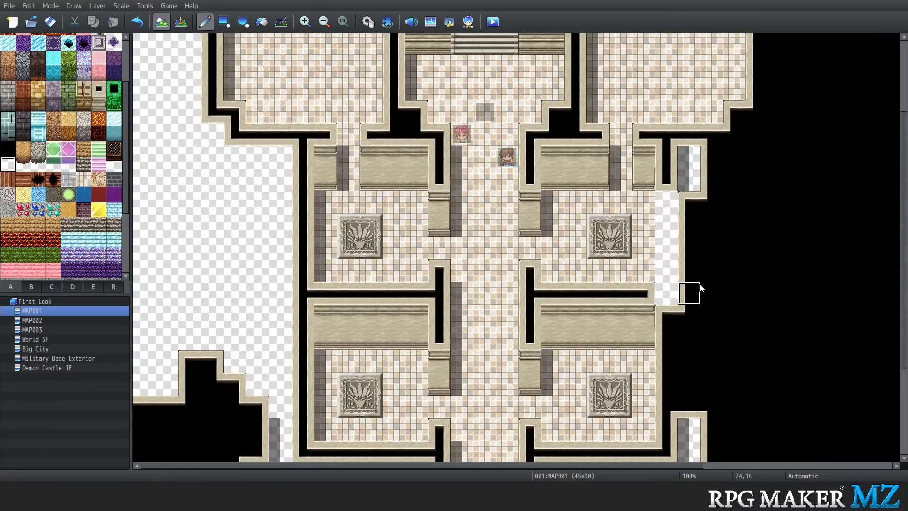
key("ctrl+z")
mouse_move(699, 158)
left_mouse_down()
mouse_move(702, 375)
mouse_move(685, 425)
mouse_move(688, 362)
left_mouse_up()
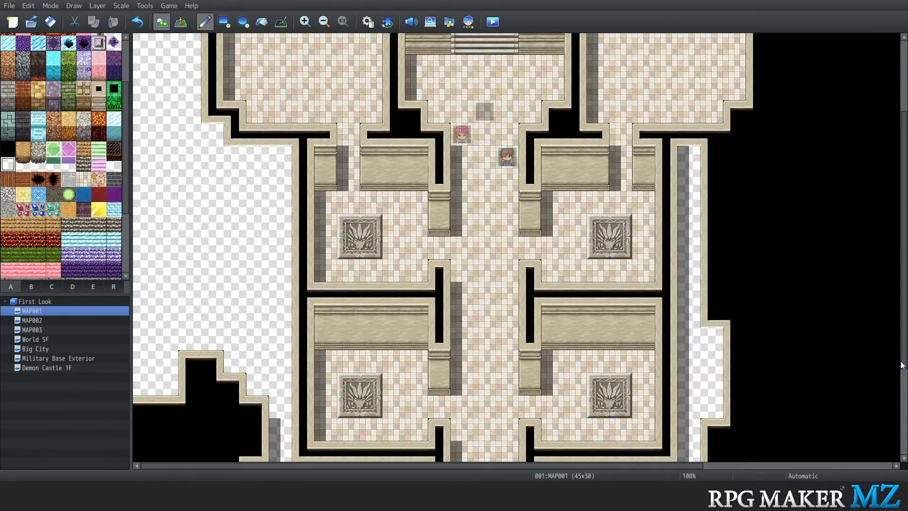
Extend the blank strip up around the upper-right room and add single blank tiles above the outer corners of both upper rooms
left_click_drag(903, 365, 891, 247)
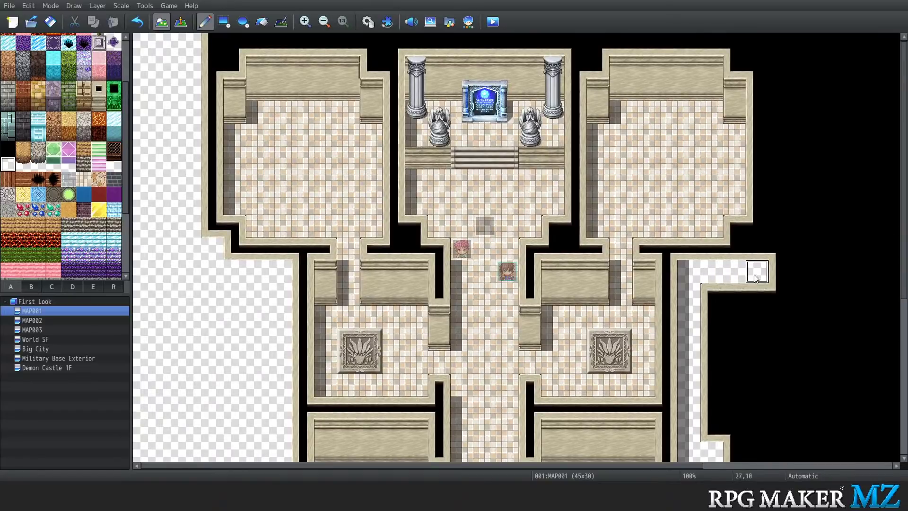
mouse_move(755, 278)
left_mouse_down()
mouse_move(780, 247)
mouse_move(799, 59)
mouse_move(783, 49)
mouse_move(773, 112)
left_mouse_up()
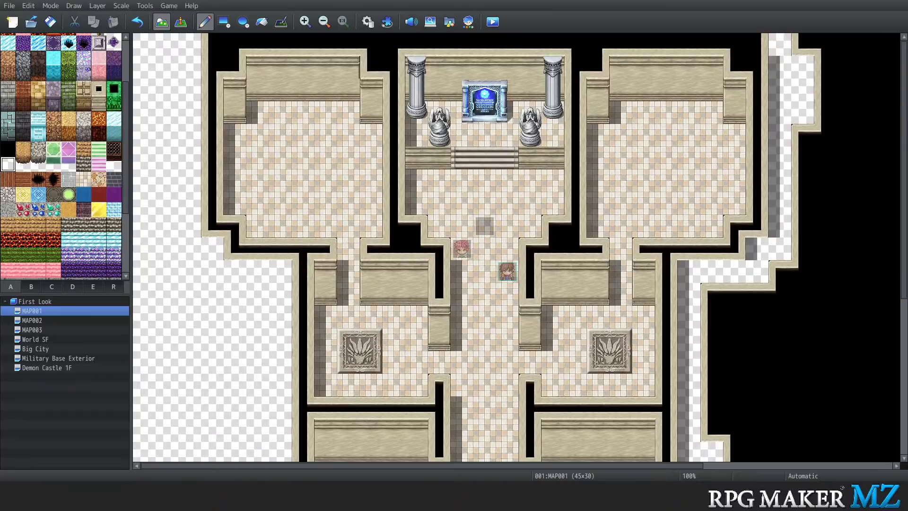
left_click(211, 44)
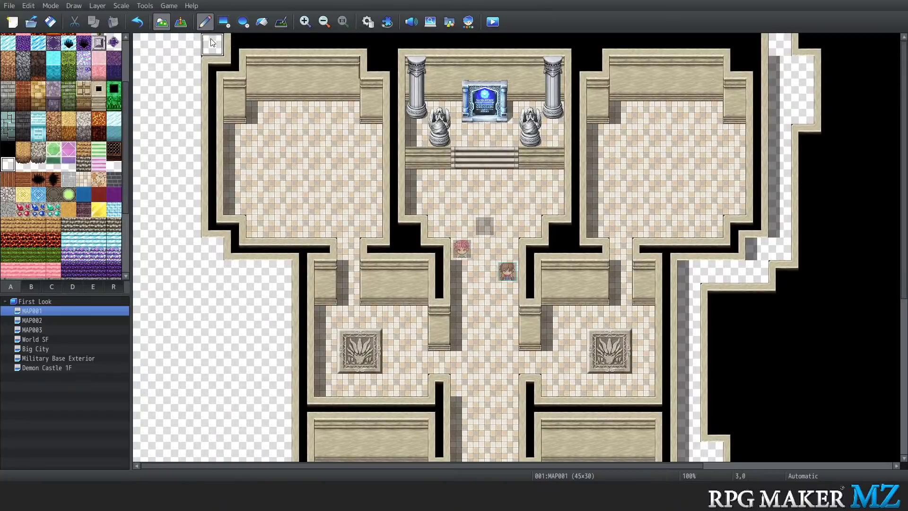
left_click(762, 43)
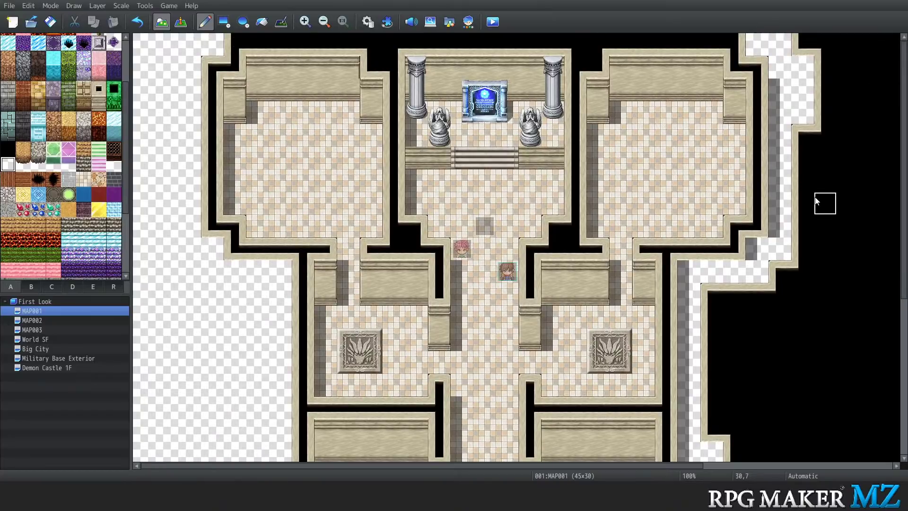
Flood fill the remaining black area east of the building with blank tiles, and return to the pencil
left_click(262, 21)
left_click(879, 178)
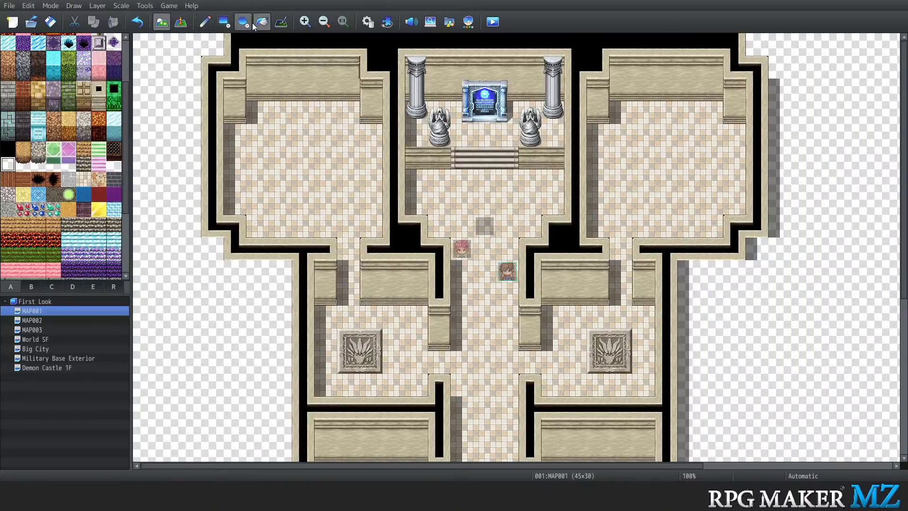
left_click(205, 22)
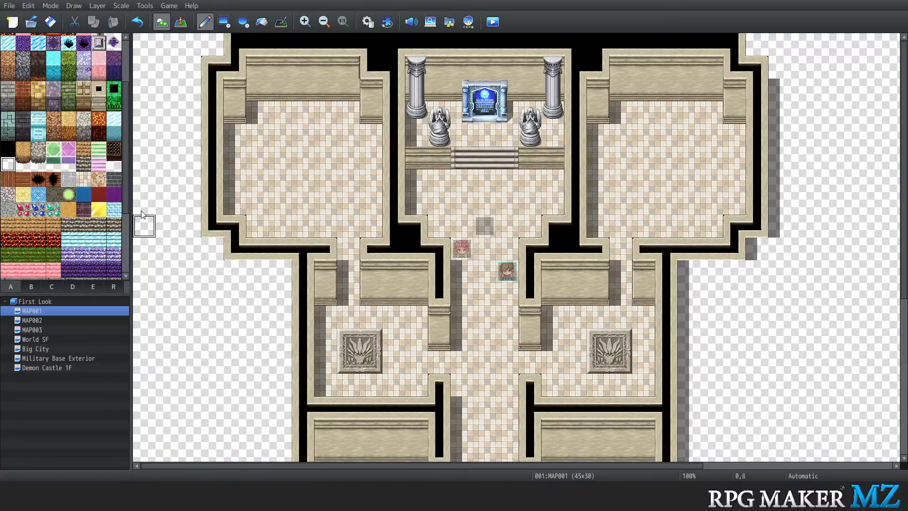
Open MAP001's properties and preview DarkClouds, BlueSky and Clouds as parallax background images
right_click(47, 311)
left_click(39, 308)
right_click(38, 308)
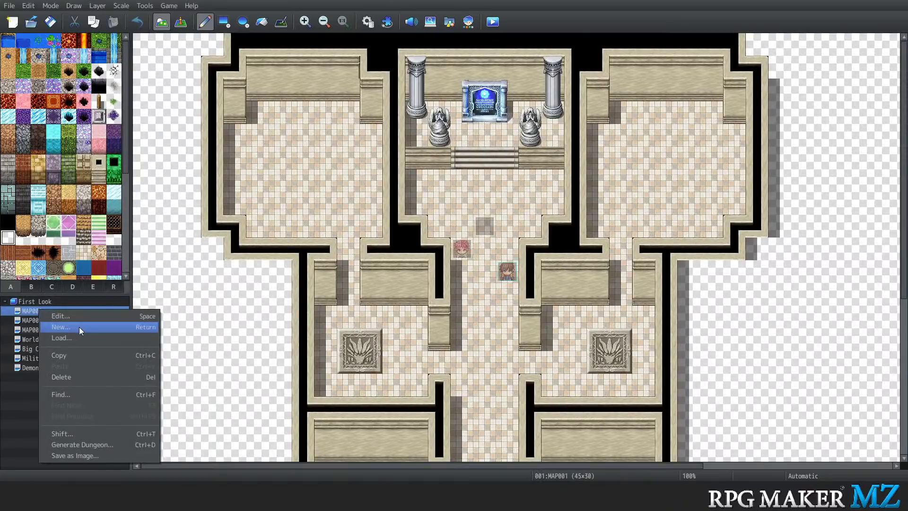
left_click(76, 315)
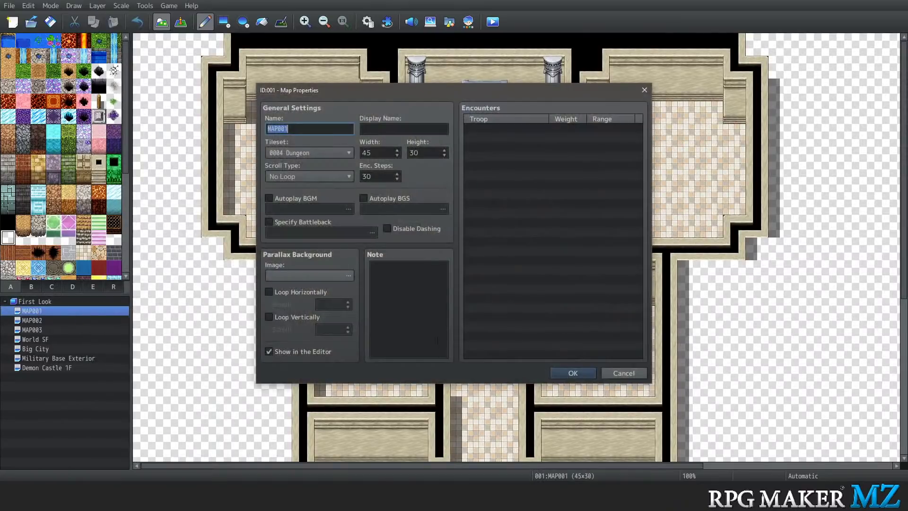
left_click(319, 277)
left_click(340, 171)
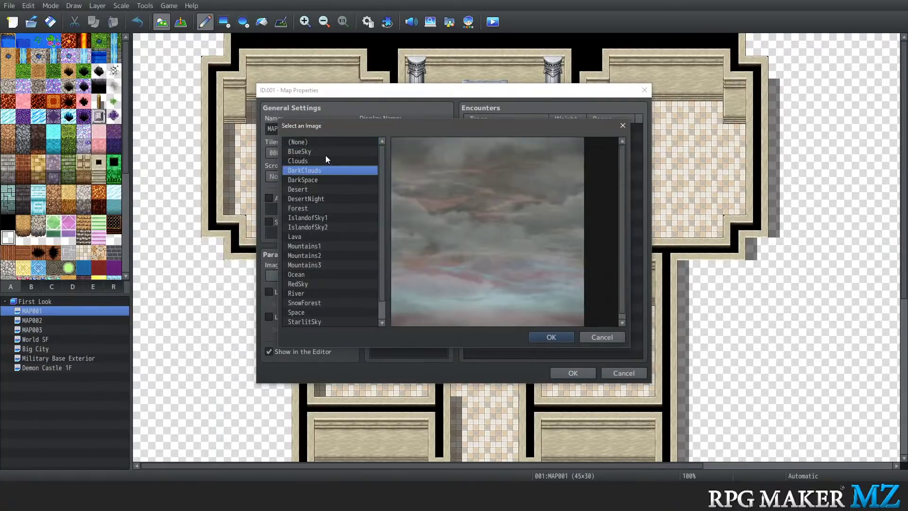
left_click(325, 151)
left_click(323, 162)
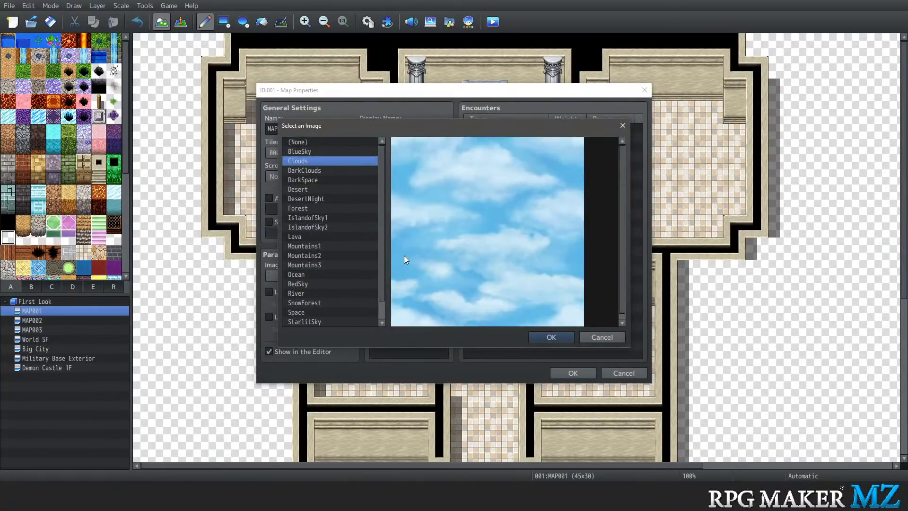
Preview the other parallax images down the list, from DarkClouds through Desert, the islands, mountains and SnowForest to Universe
key("Down")
key("Down")
key("Down")
key("Up")
key("Down")
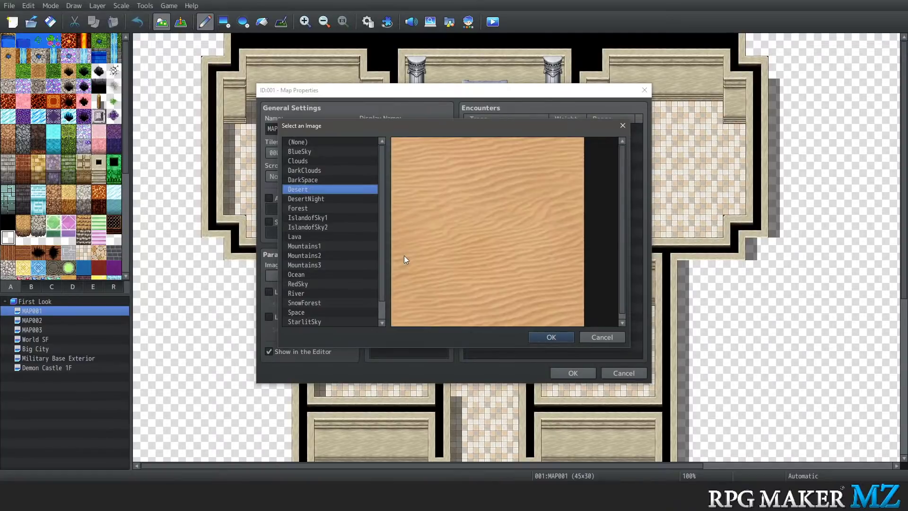
key("Up")
key("Up")
key("Down")
key("Down")
key("Down")
key("Down")
key("Down")
key("Down")
key("Down")
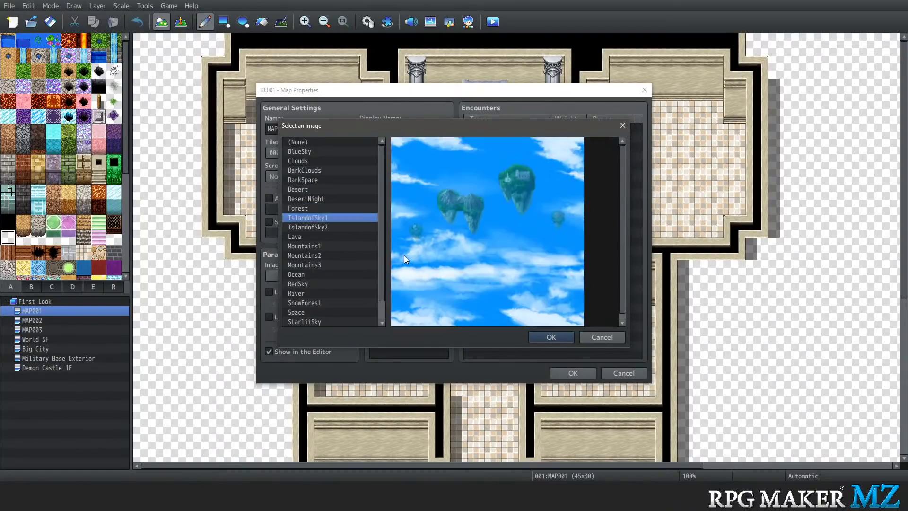
key("Up")
key("Up")
key("Down")
key("Down")
key("Down")
key("Down")
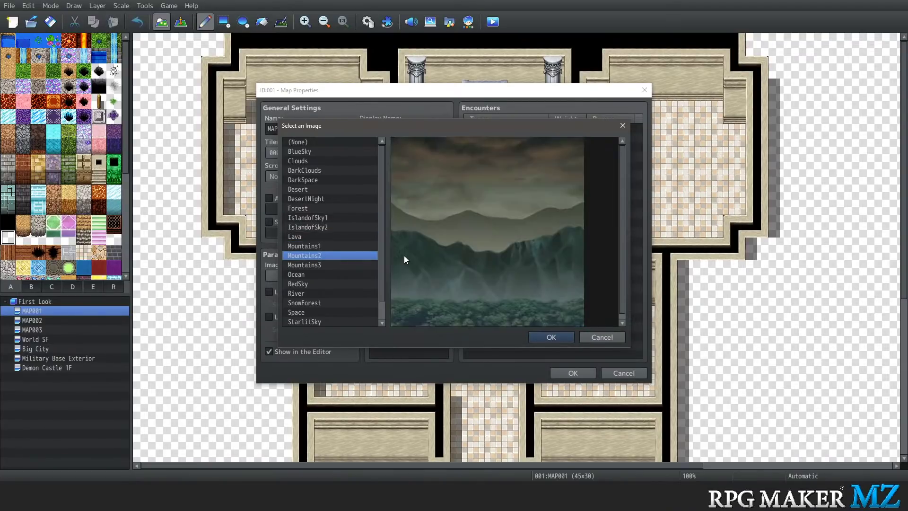
key("Down")
key("Down")
key("Down")
key("Down")
key("Down")
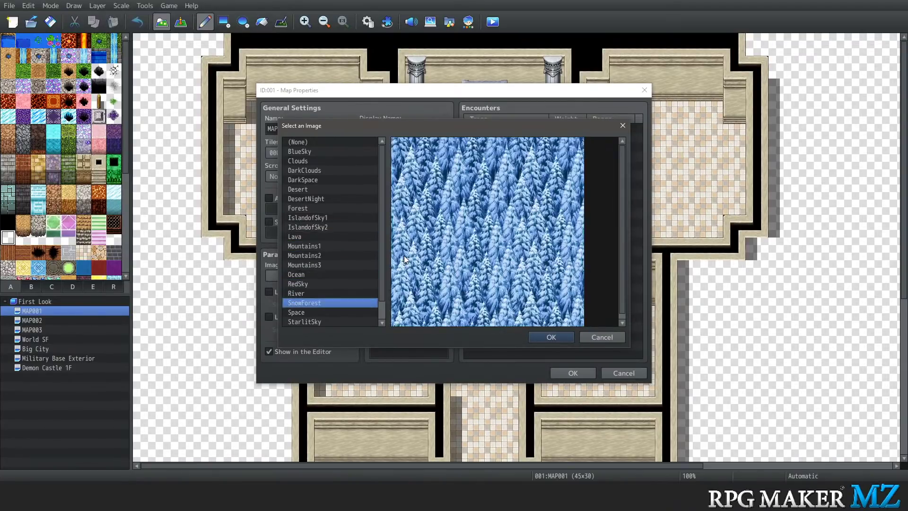
key("Down")
key("Down")
key("Down")
key("Down")
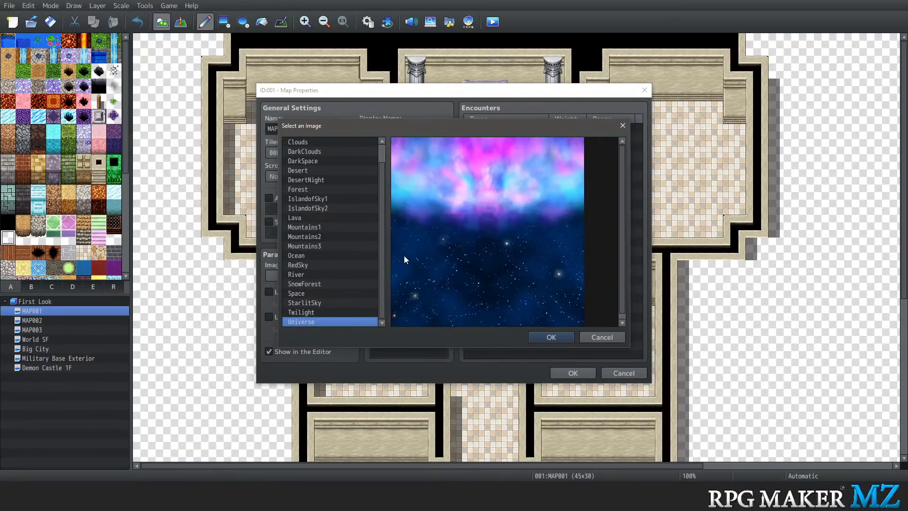
Go back up the image list and set DarkSpace as MAP001's parallax background
key("Up")
key("Up")
key("Up")
key("Up")
key("Up")
key("Up")
key("Up")
key("Up")
key("Up")
key("Up")
key("Up")
key("Up")
key("Up")
key("Up")
key("Up")
key("Up")
key("Up")
key("Up")
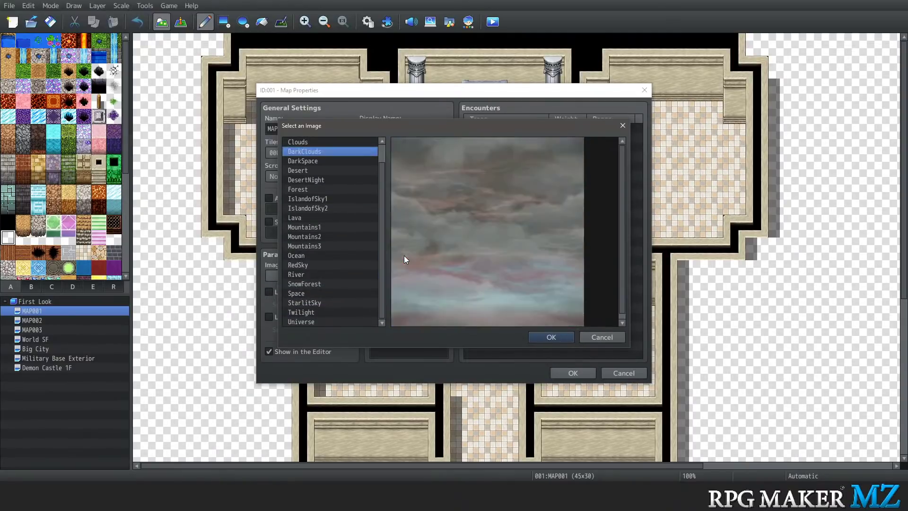
key("Down")
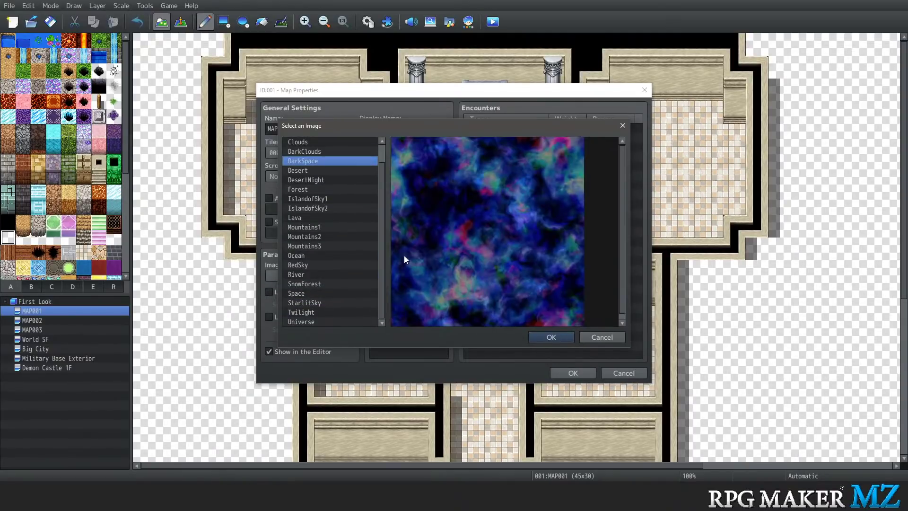
left_click(534, 337)
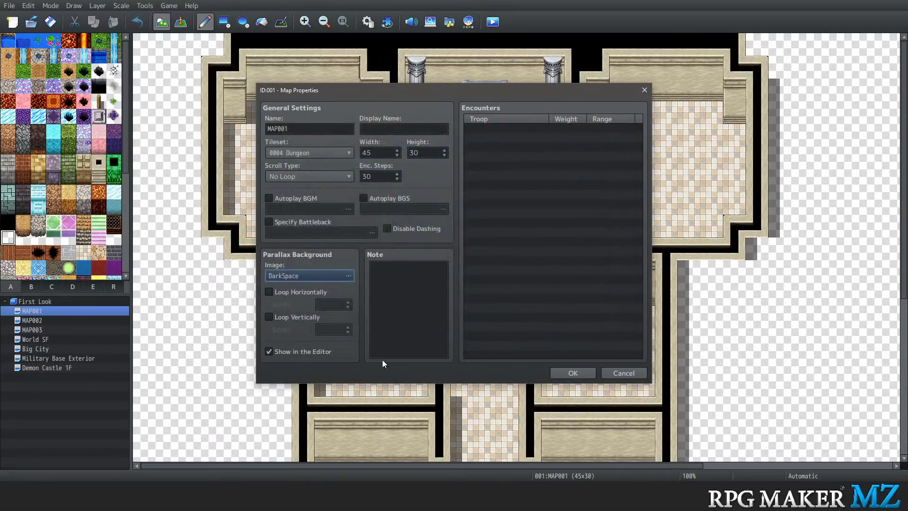
left_click(268, 293)
left_click(269, 315)
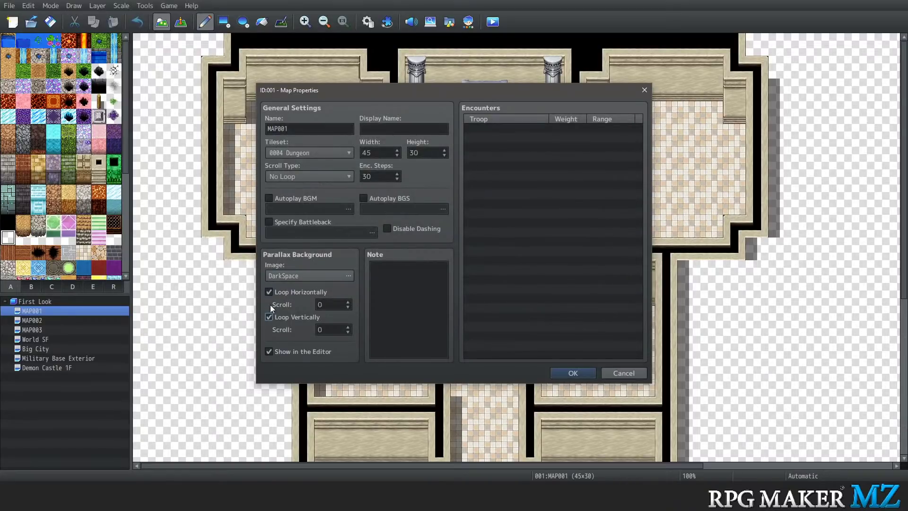
left_click(268, 293)
left_click(268, 314)
Loop the parallax horizontally with scroll 2 and vertically with scroll 1, and apply the map properties
left_click(269, 292)
left_click(348, 302)
left_click(348, 302)
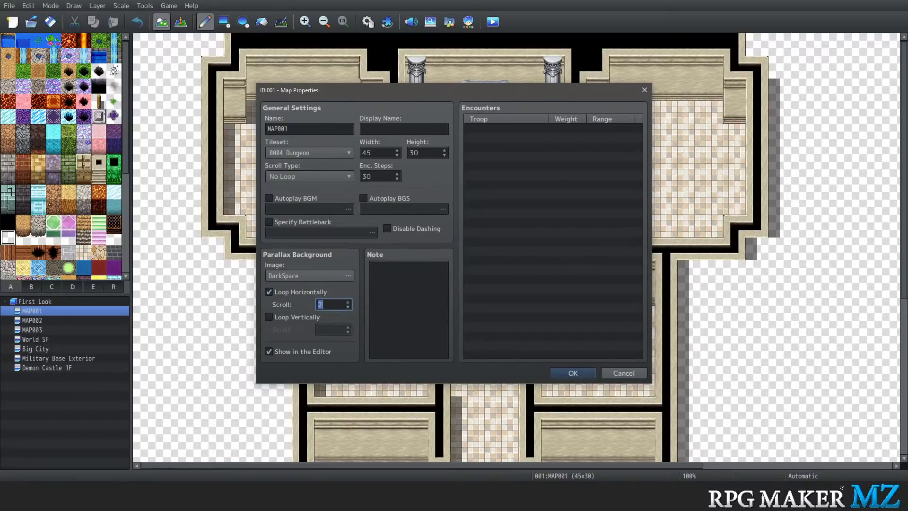
left_click(279, 319)
left_click(348, 327)
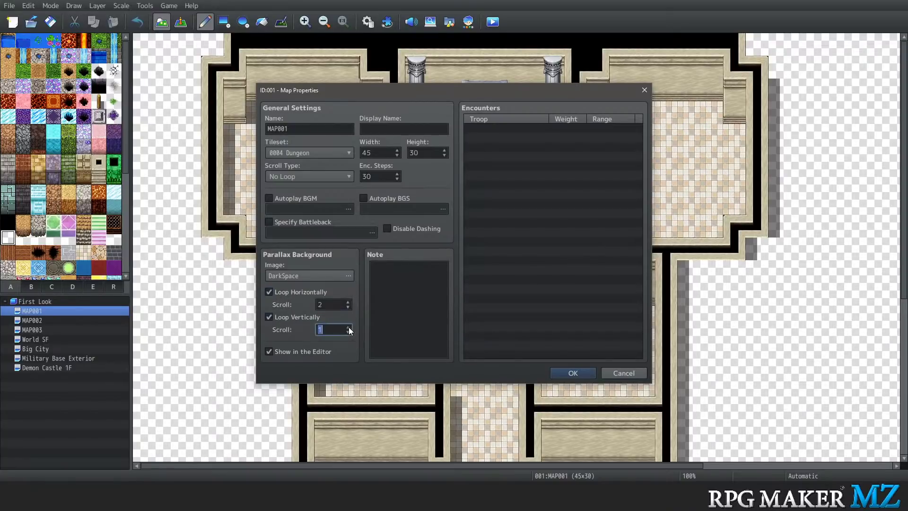
left_click(563, 373)
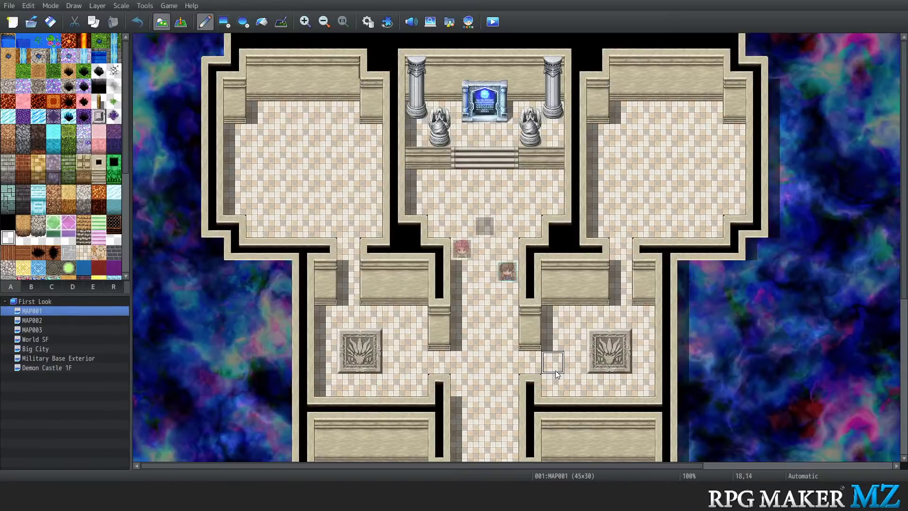
Start a playtest of the game, saving the changes
left_click(189, 6)
left_click(176, 21)
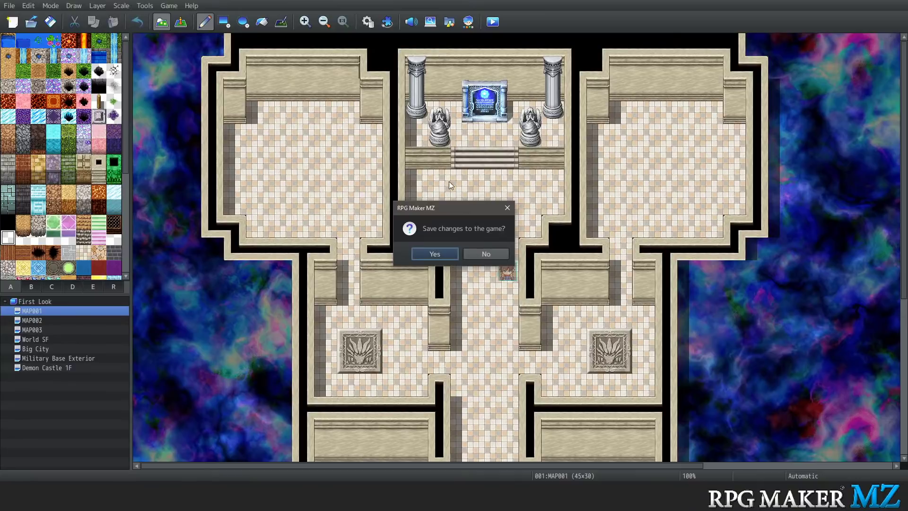
left_click(443, 255)
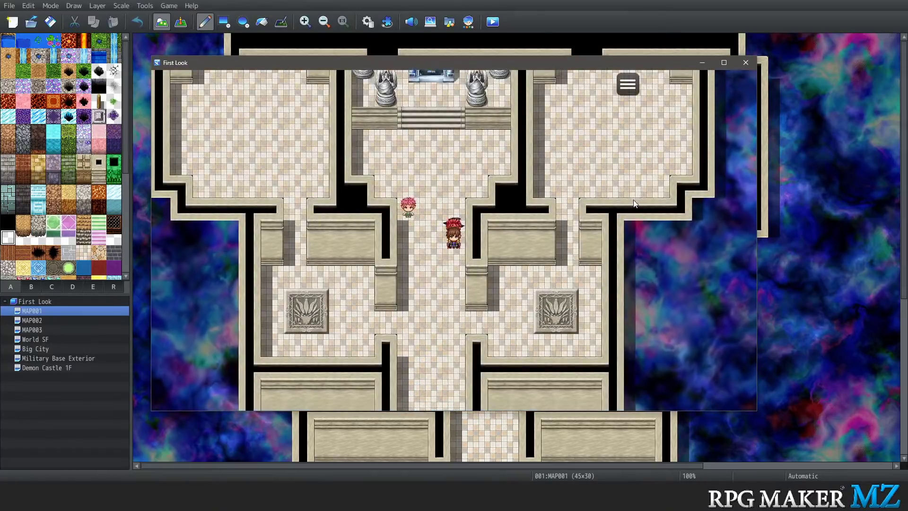
Walk the party down the central corridor, west and up into the upper-left room to watch the parallax background in motion
key("Down")
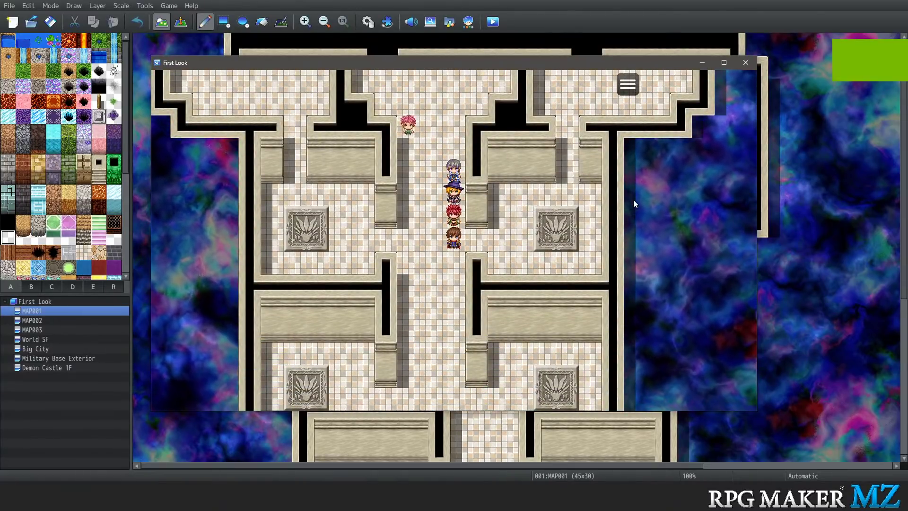
key("Left")
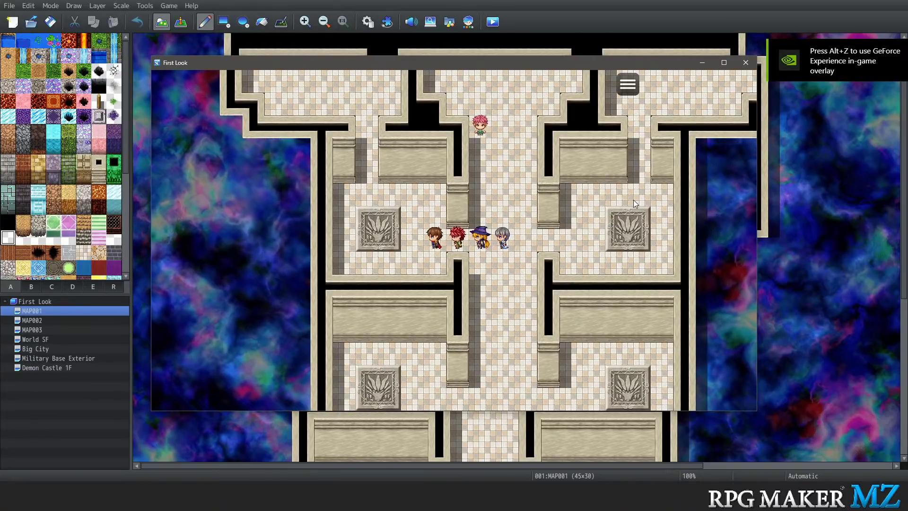
key("Up")
key("Left")
key("Up")
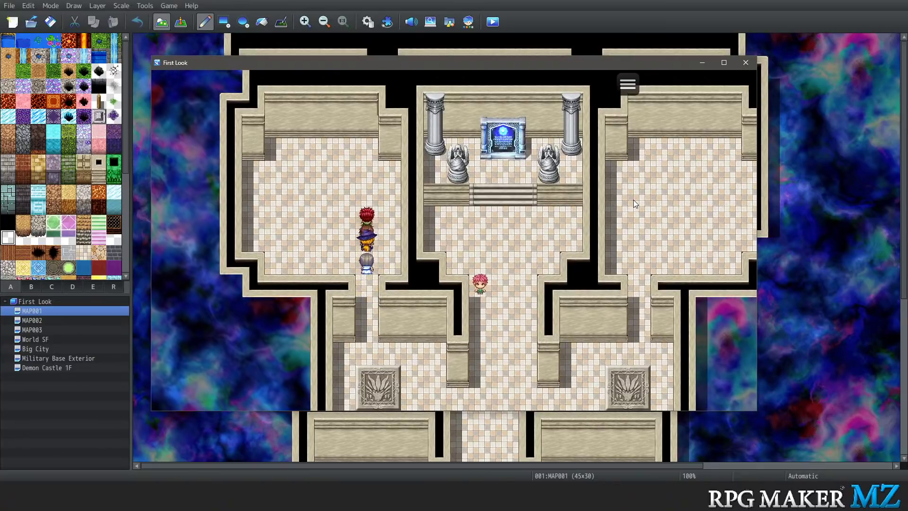
key("Down")
key("Down")
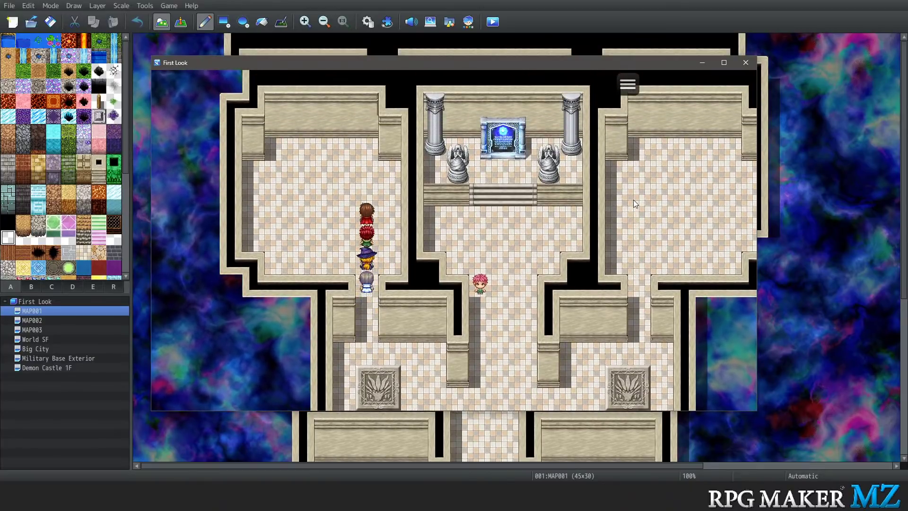
Walk the party down from the upper-left room through the central corridor and back up, and end the playtest
key("Down")
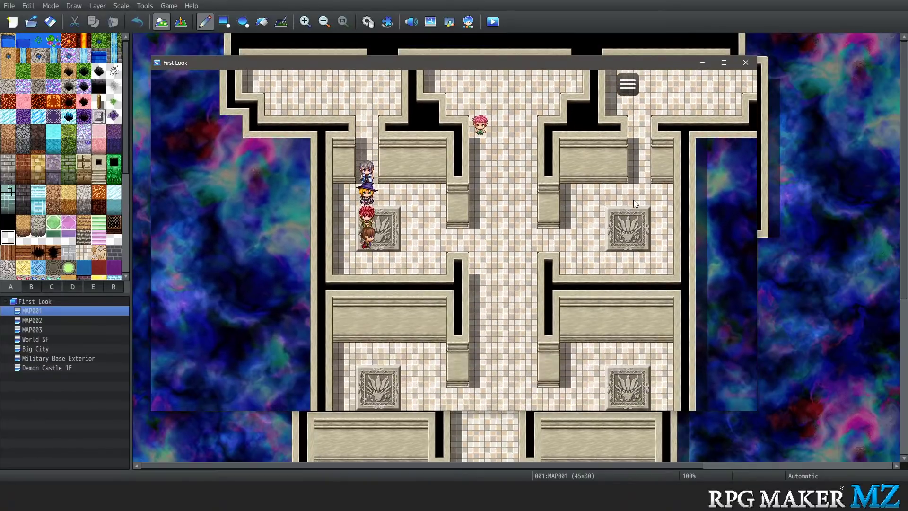
key("Right")
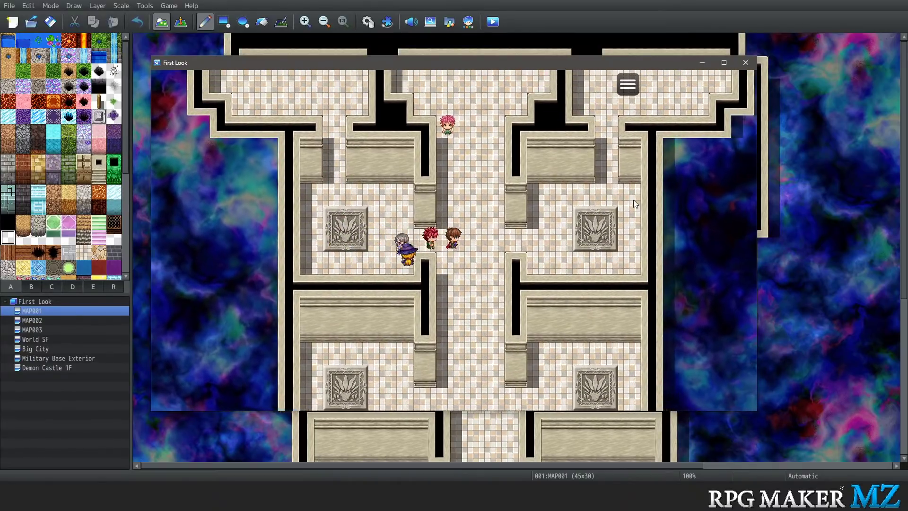
key("Down")
key("Down")
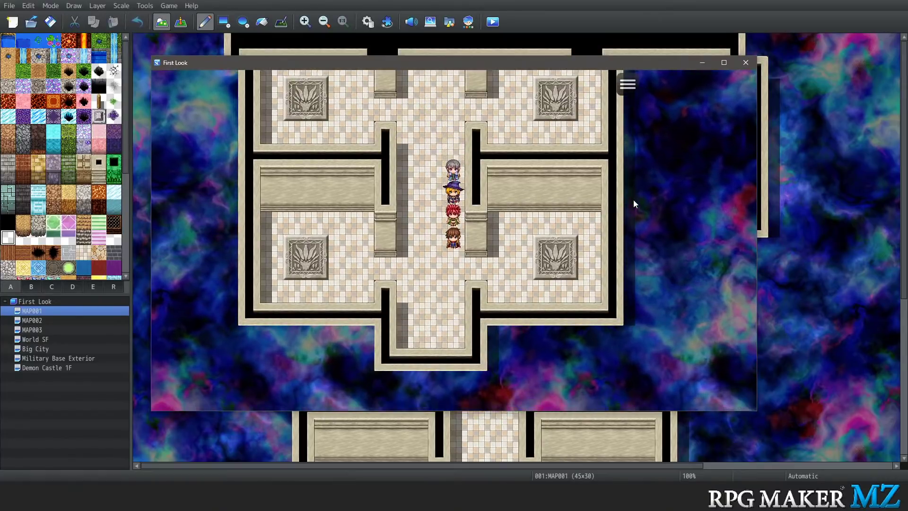
key("Right")
key("Up")
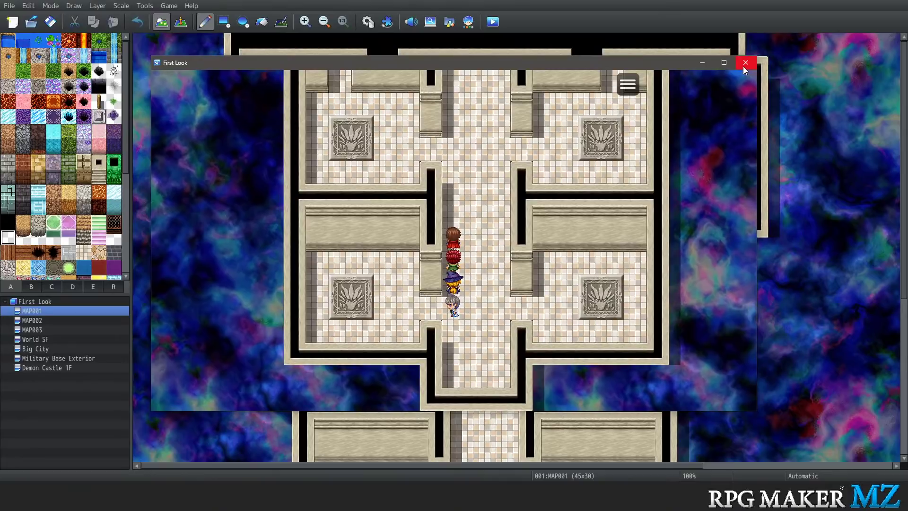
left_click(745, 65)
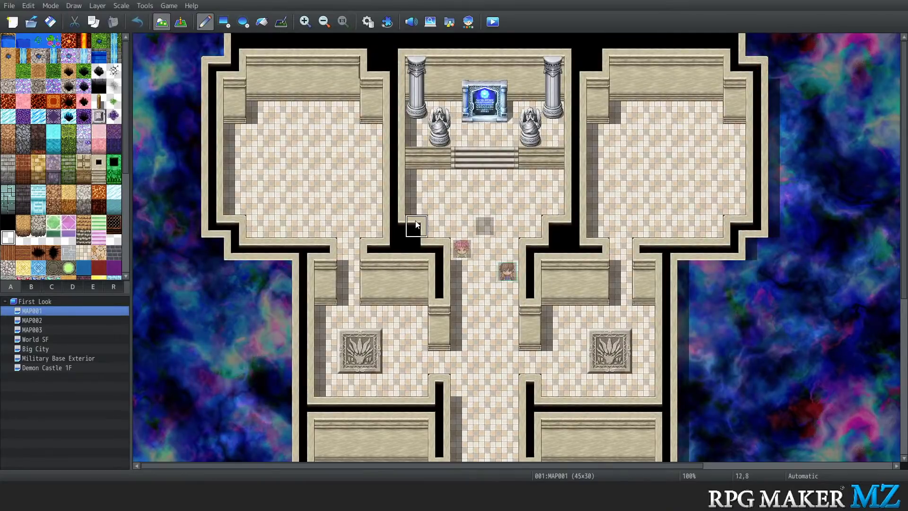
Examine the UI area width and height among the database's System 2 advanced settings, and close the database
left_click_drag(415, 220, 393, 234)
scroll(454, 275, "down", 3)
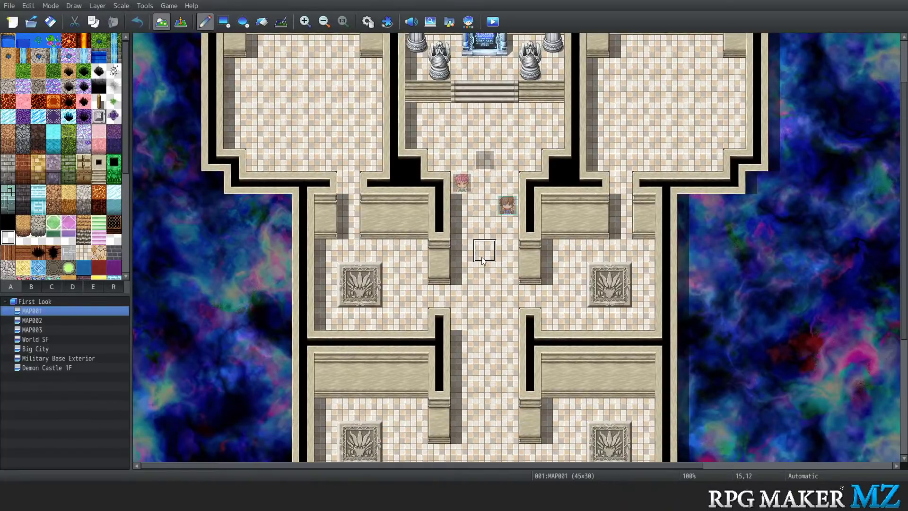
left_click(145, 9)
left_click(157, 22)
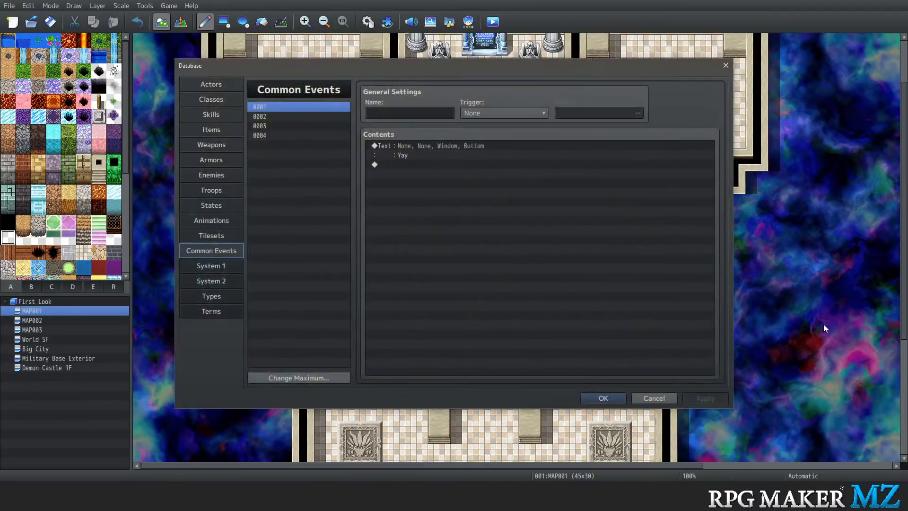
left_click(207, 280)
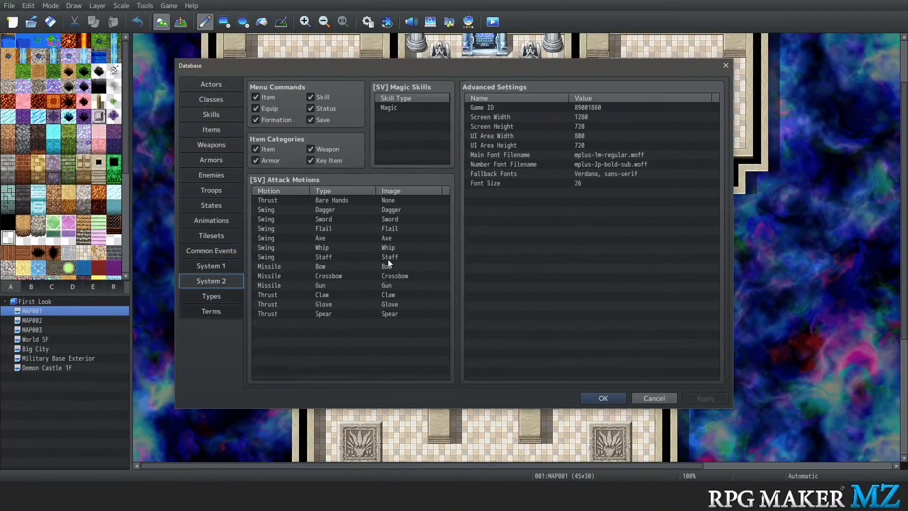
left_click_drag(578, 115, 536, 129)
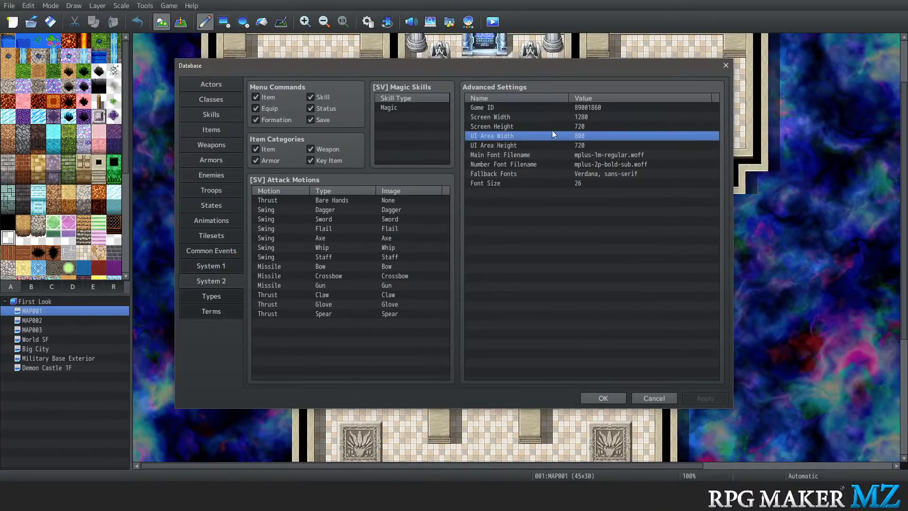
mouse_move(600, 144)
left_mouse_down()
mouse_move(603, 132)
mouse_move(598, 146)
left_mouse_up()
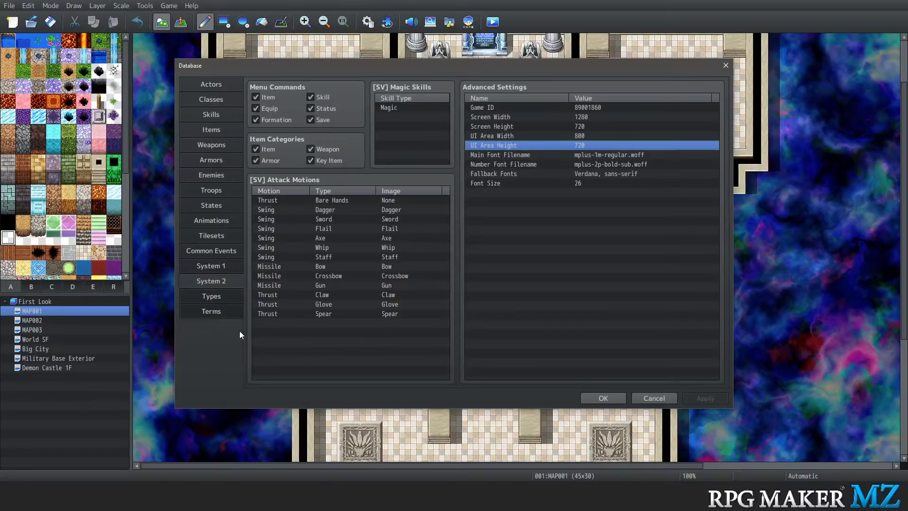
left_click(603, 398)
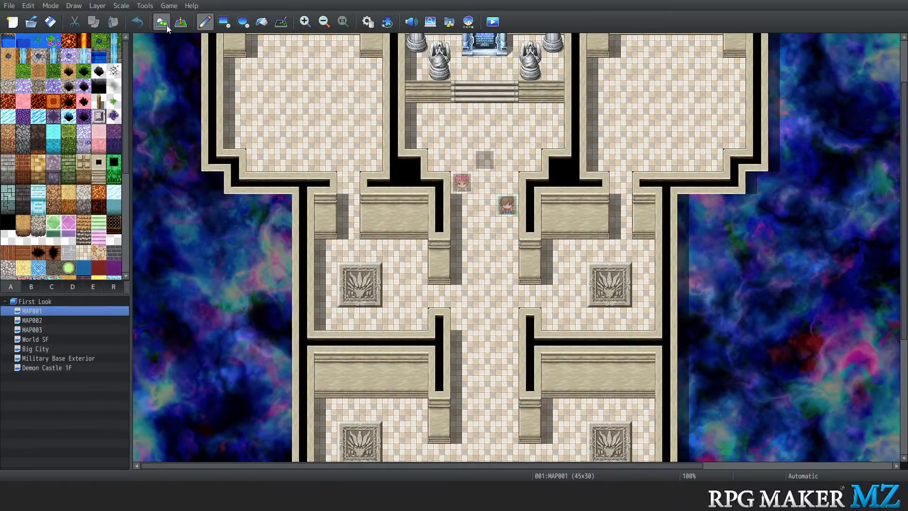
left_click(139, 7)
left_click(140, 7)
scroll(460, 258, "up", 3)
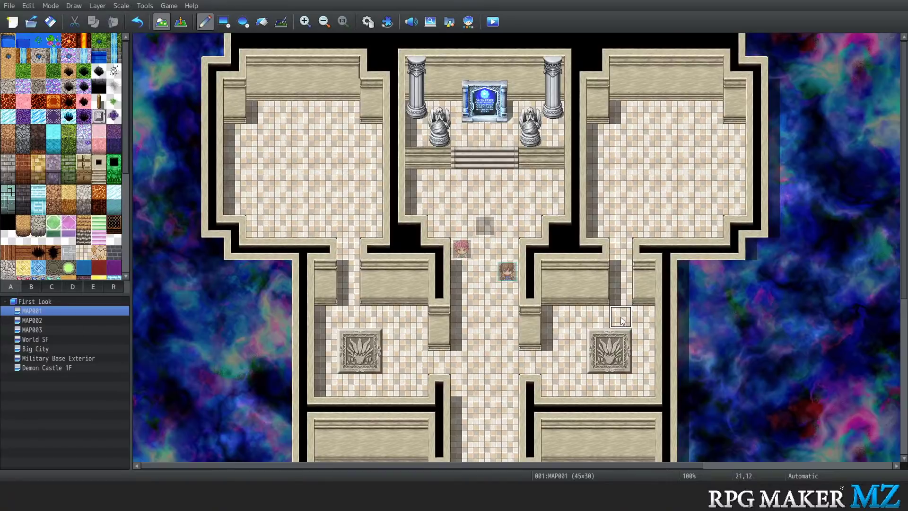
scroll(483, 305, "down", 4)
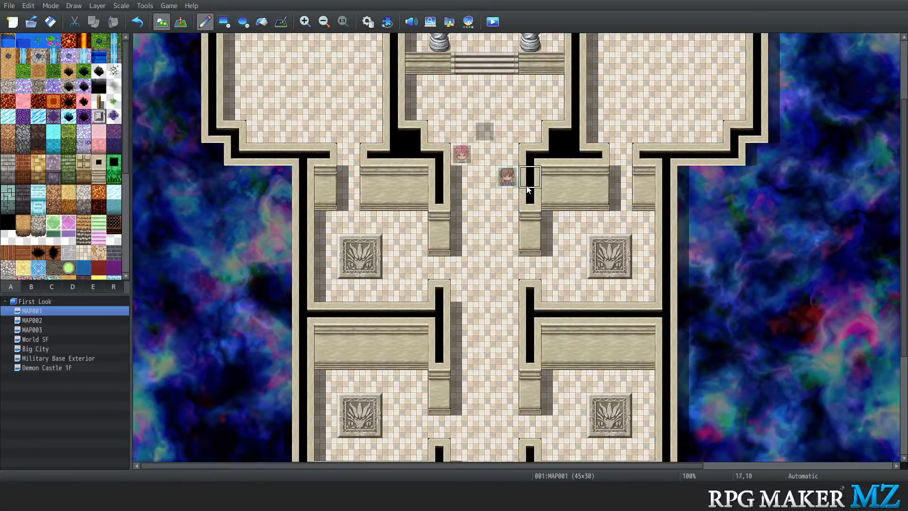
Switch to event editing, look at the quick event creation options for an empty corridor tile and dismiss them
left_click(180, 21)
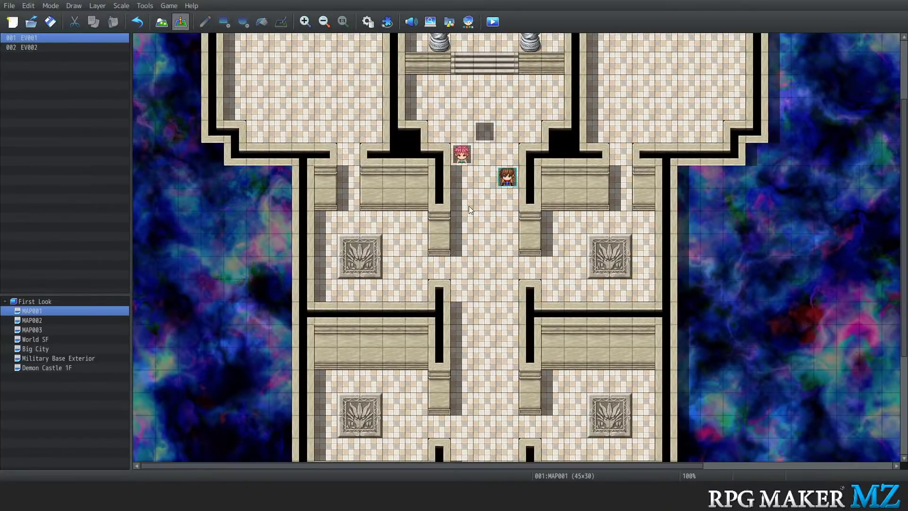
right_click(469, 206)
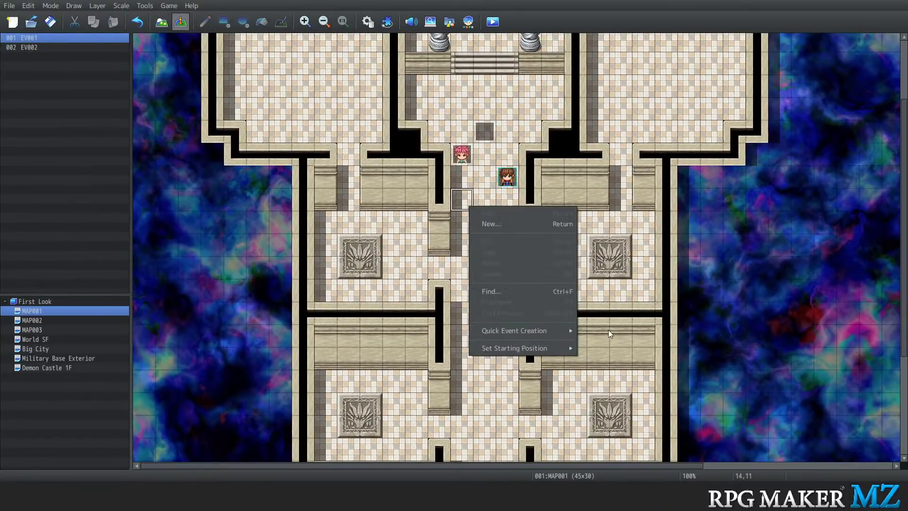
mouse_move(557, 332)
left_click(411, 316)
left_click(482, 264)
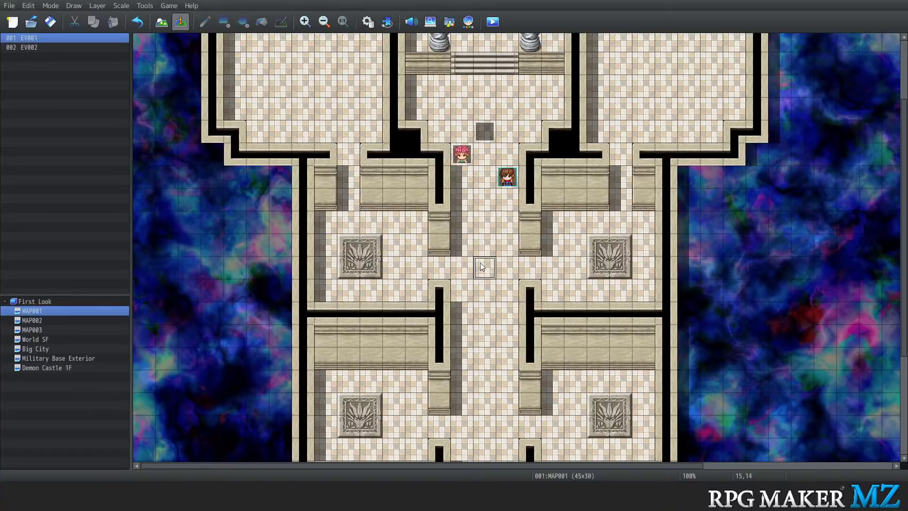
scroll(458, 308, "up", 1)
scroll(458, 307, "up", 3)
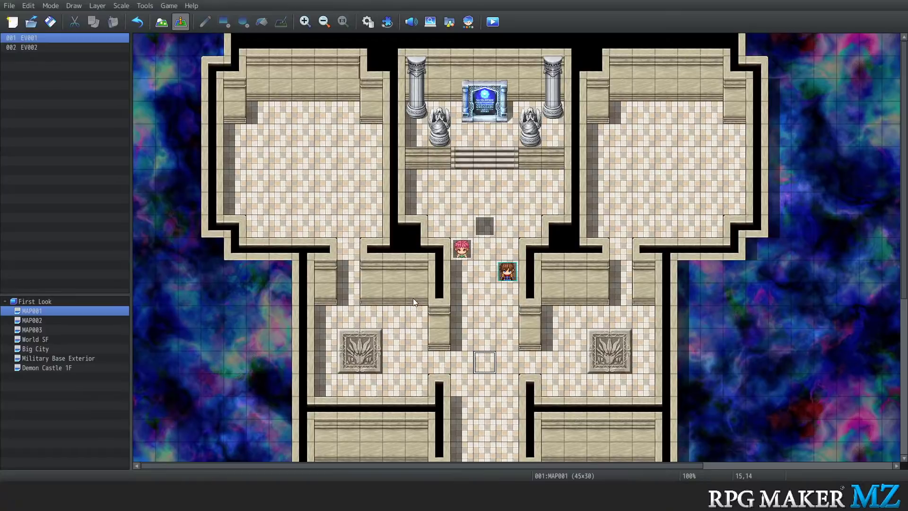
Start another playtest, saving the changes, and begin a new game
left_click(168, 5)
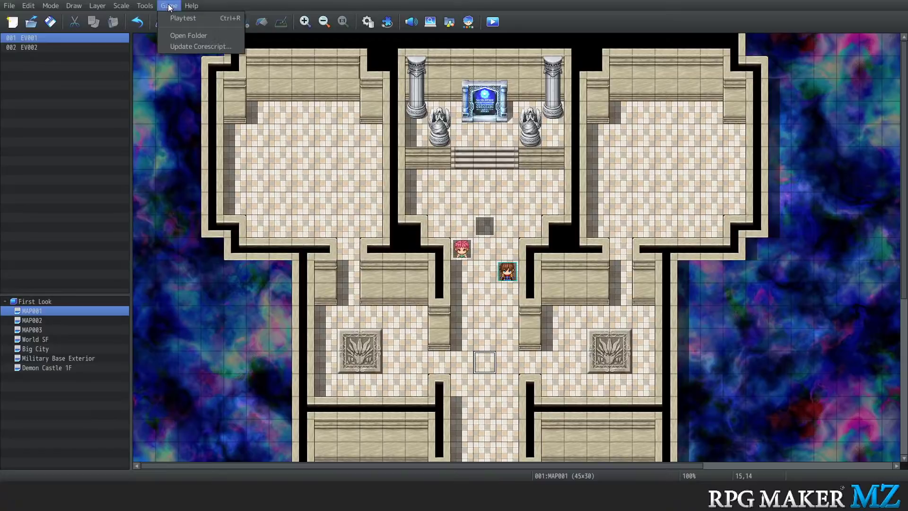
left_click(180, 18)
left_click(450, 256)
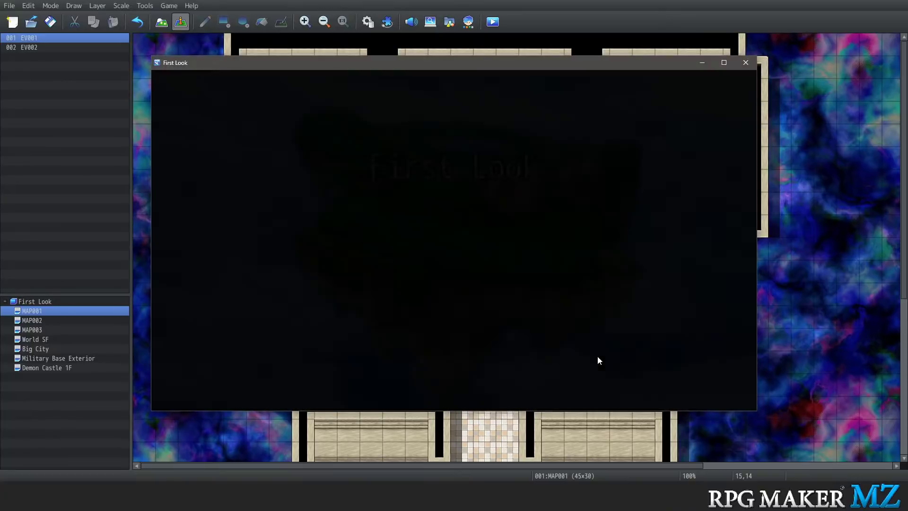
key("Return")
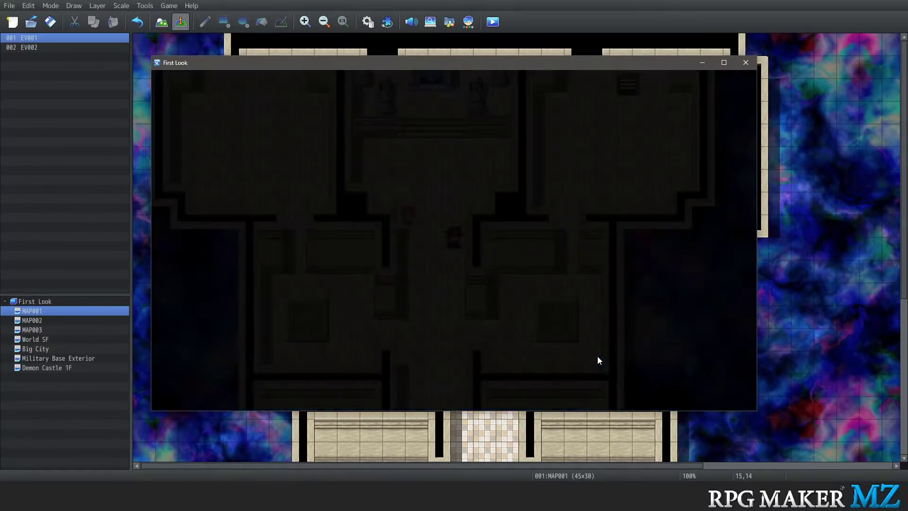
Walk the party through the walls into the upper-right room, down past the outer wall and into the lower-right room
key("Right")
key("Up")
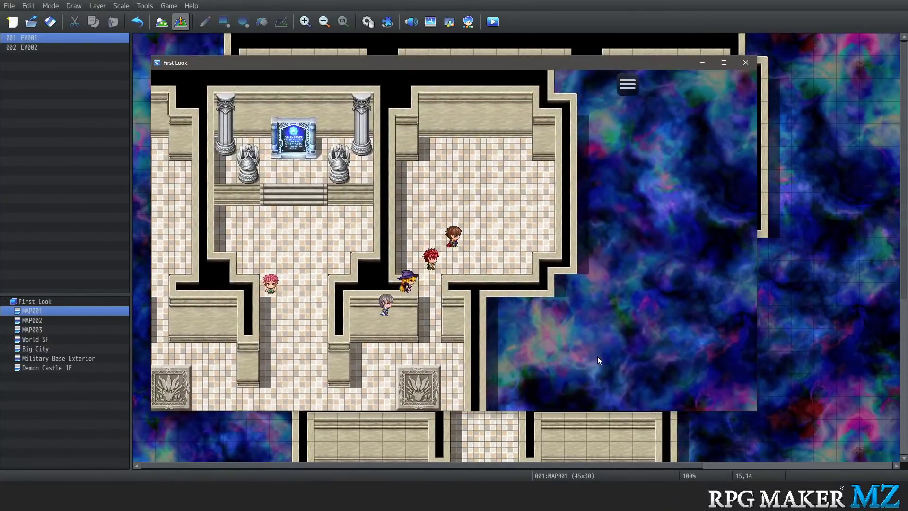
key("Up")
key("Right")
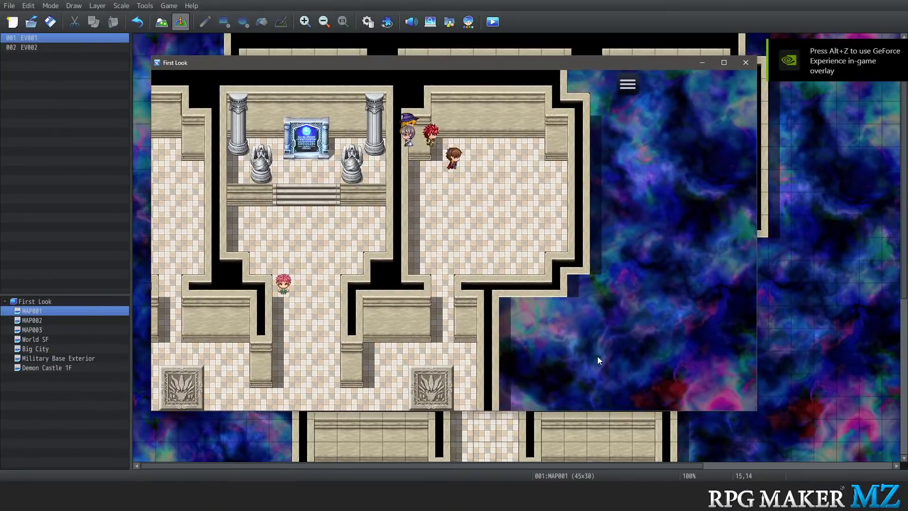
key("Down")
key("Left")
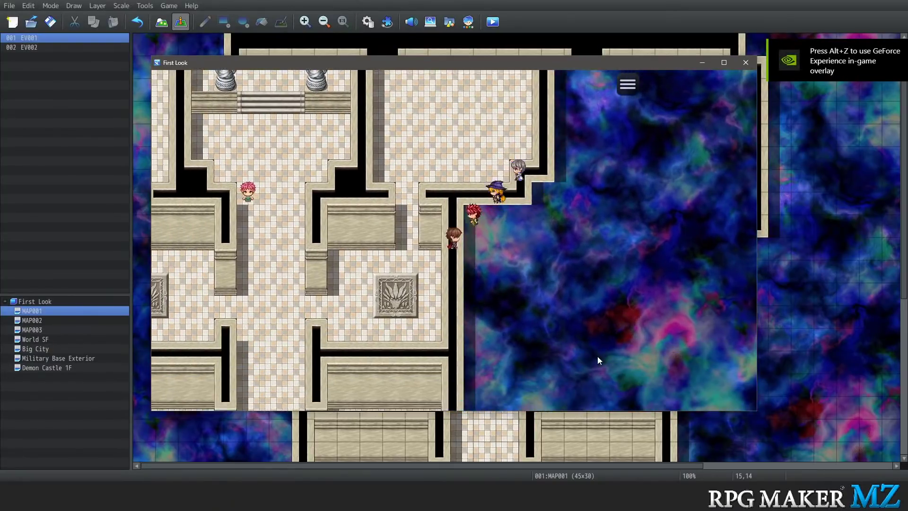
key("Right")
key("Down")
key("Left")
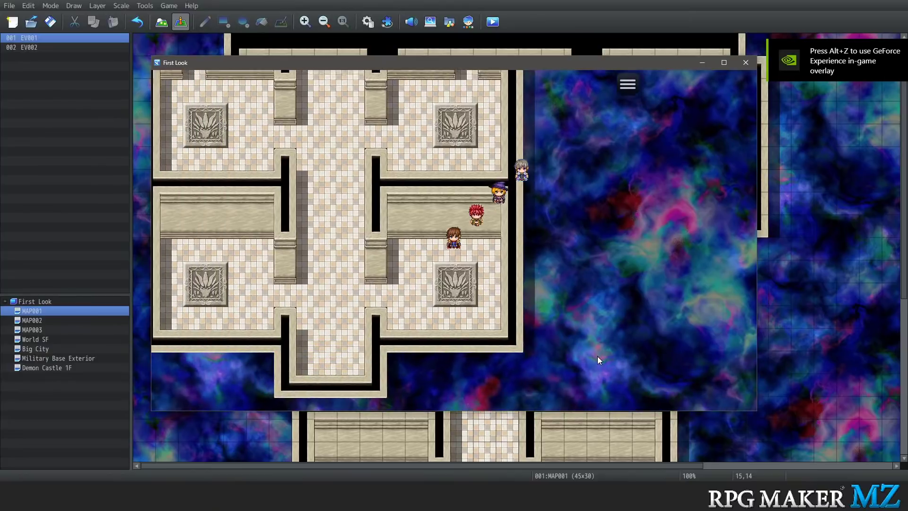
Walk the party through the walls up into the upper-left room and end the playtest
key("Up")
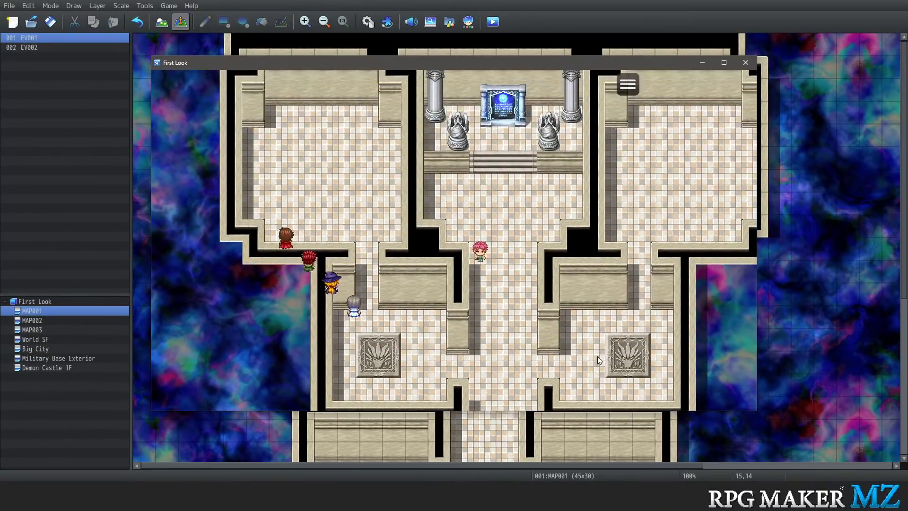
key("Right")
key("Up")
key("Left")
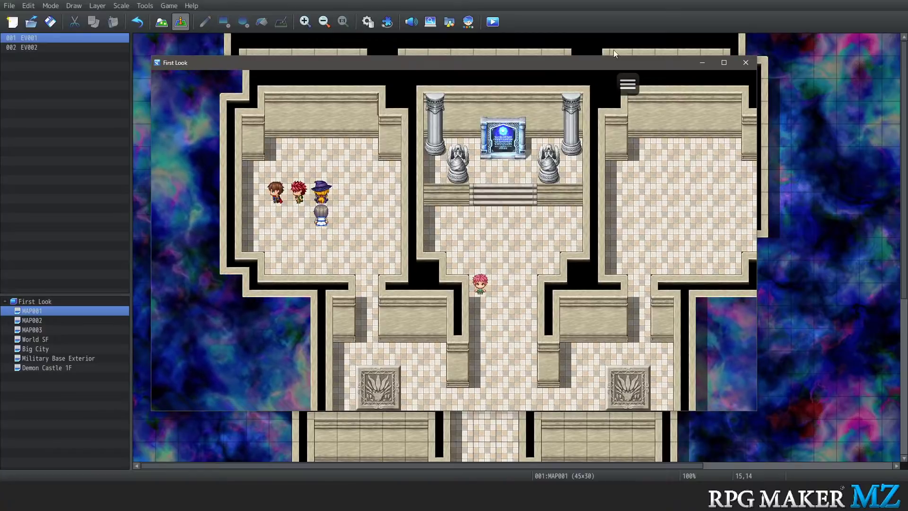
left_click(745, 62)
Return to map editing and paint two-tile-high stone wall faces beneath the stepped outer edge of the upper-left room
scroll(300, 286, "down", 3)
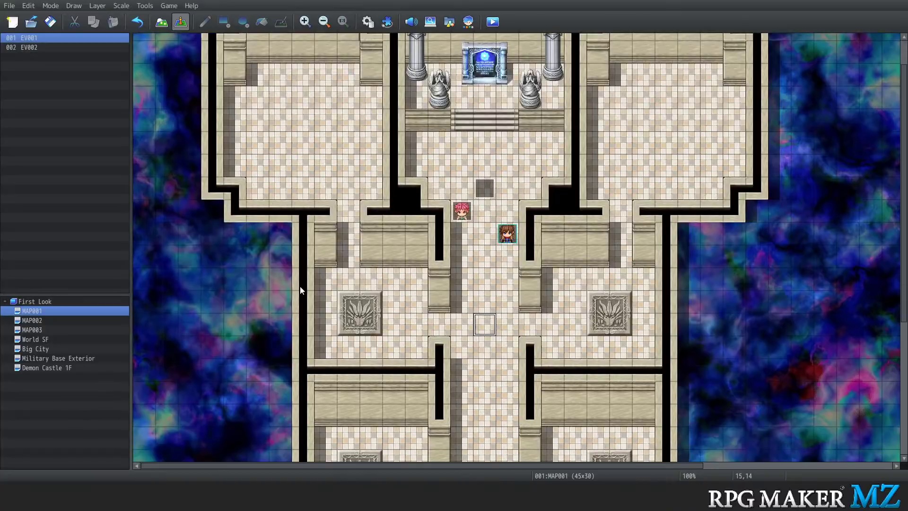
left_click(332, 212)
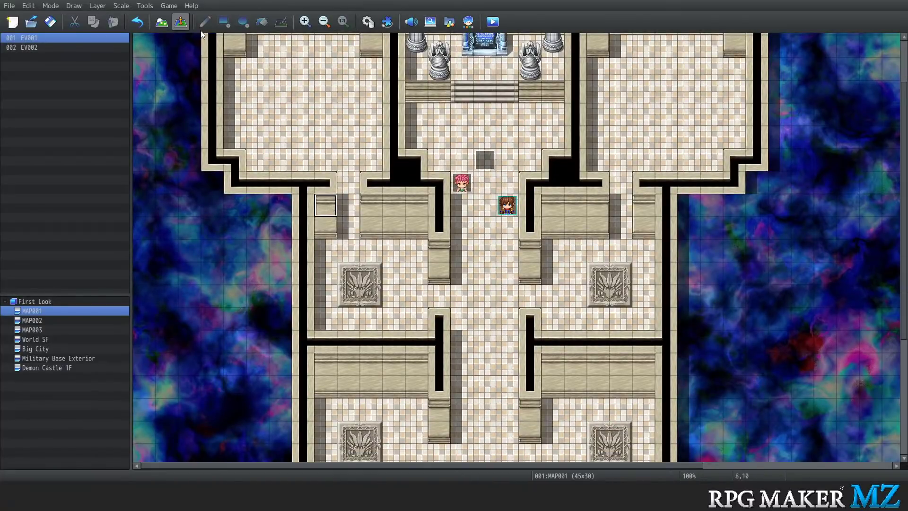
key("F5")
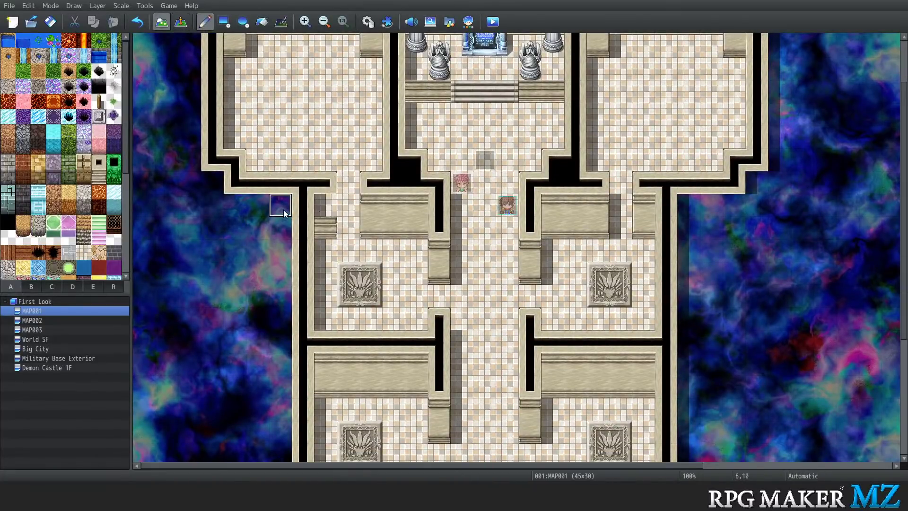
left_click(294, 217)
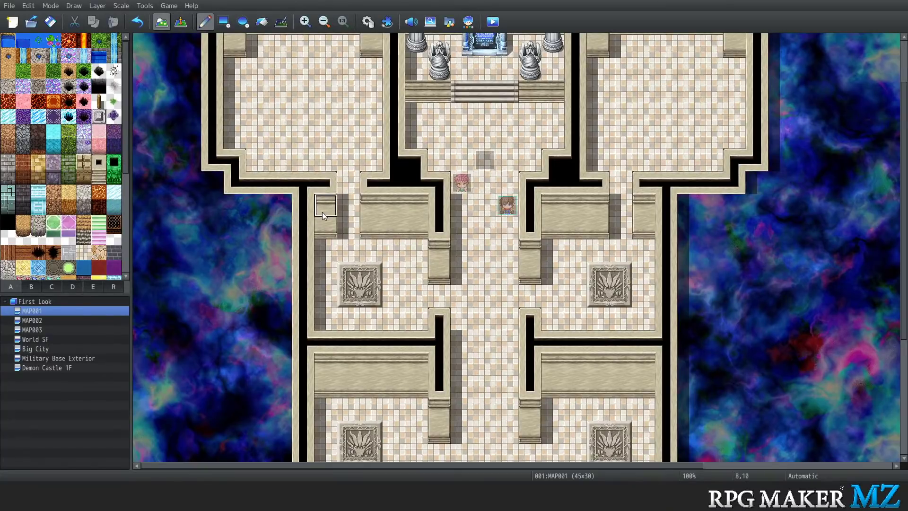
left_click(281, 204)
left_click(235, 204)
left_click(259, 205)
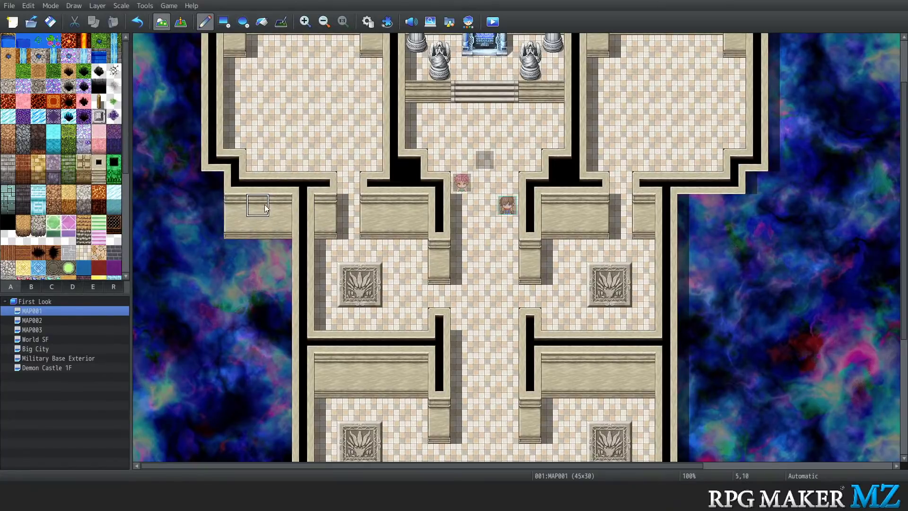
left_click(212, 183)
Paint matching two-tile-high stone wall faces beneath the stepped outer edge of the upper-right room
left_click(733, 204)
left_click(711, 204)
left_click(688, 205)
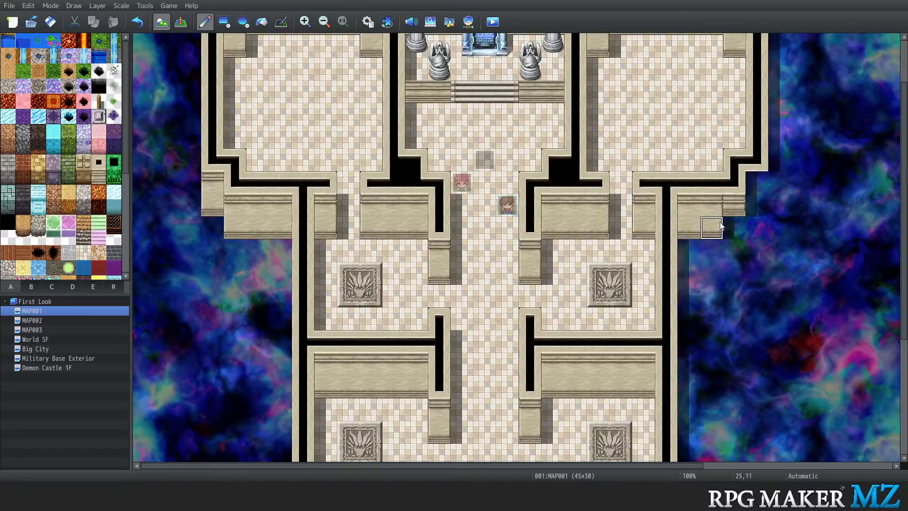
left_click(756, 183)
left_click(757, 205)
Fill a stone wall face six tiles wide and two tiles high beneath the lower-right room, beside the corridor's end
scroll(824, 214, "down", 2)
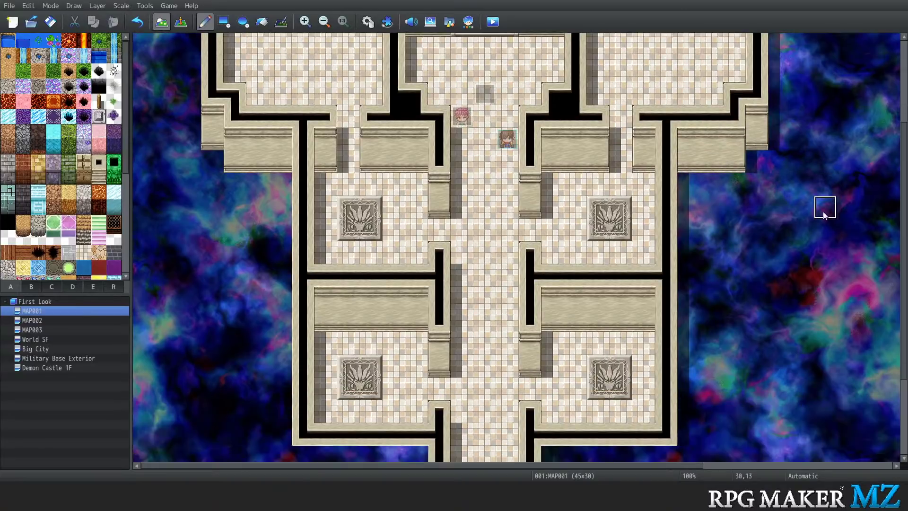
scroll(824, 215, "down", 3)
left_click(552, 337)
left_click(575, 360)
left_click(597, 359)
left_click(598, 337)
left_click(620, 337)
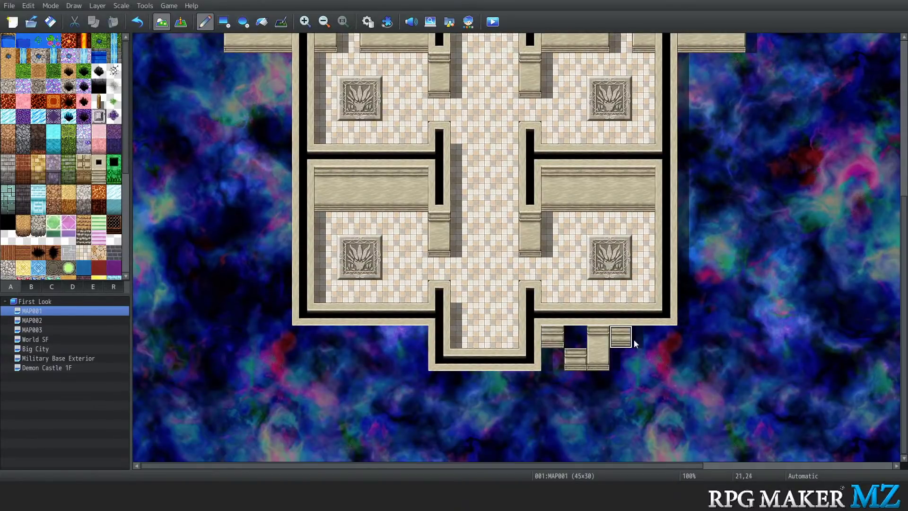
left_click(643, 359)
left_click(666, 359)
left_click(666, 336)
left_click(643, 337)
left_click(620, 359)
left_click(575, 337)
left_click(552, 359)
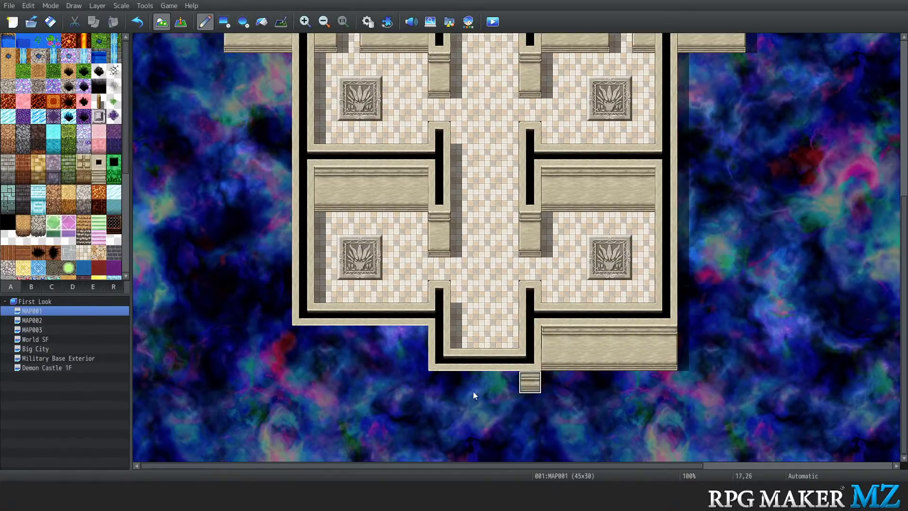
Paint two-tile-high stone wall faces beneath the corridor's lower end and beneath the lower-left room
mouse_move(530, 382)
left_mouse_down()
mouse_move(448, 389)
mouse_move(523, 399)
mouse_move(445, 408)
left_mouse_up()
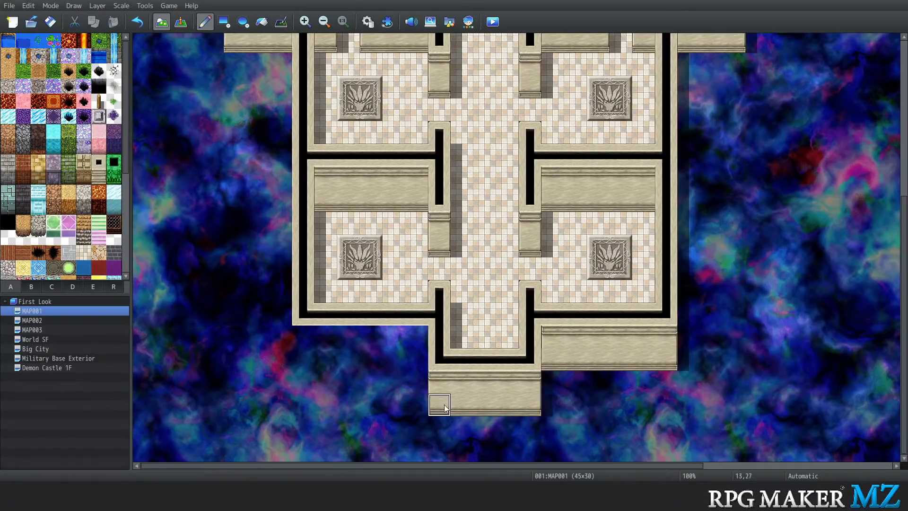
mouse_move(417, 336)
left_mouse_down()
mouse_move(322, 342)
mouse_move(407, 364)
left_mouse_up()
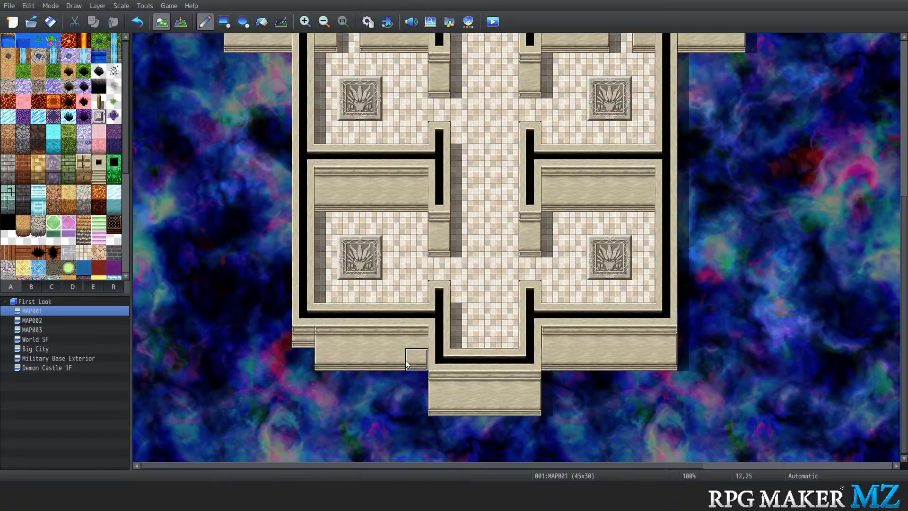
scroll(524, 281, "up", 4)
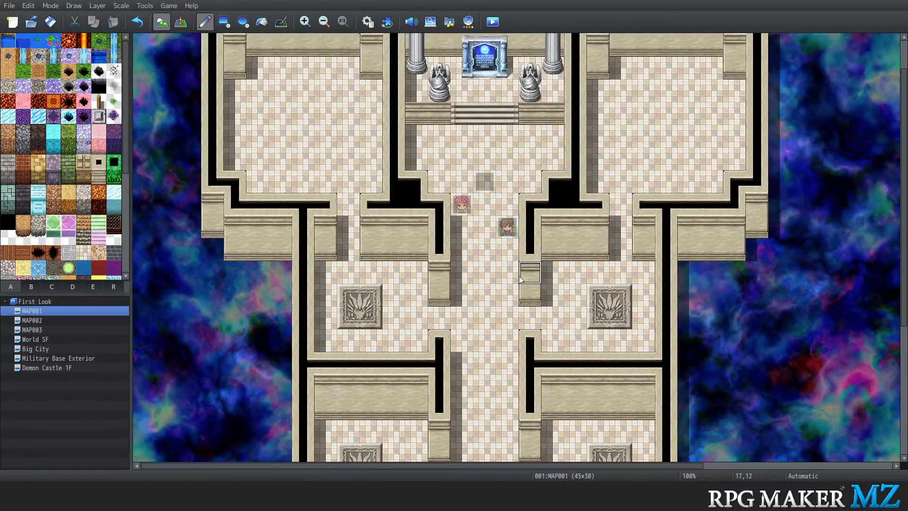
scroll(521, 279, "up", 2)
Open the Sound Test and look through the available sound effect and background music lists
left_click(145, 5)
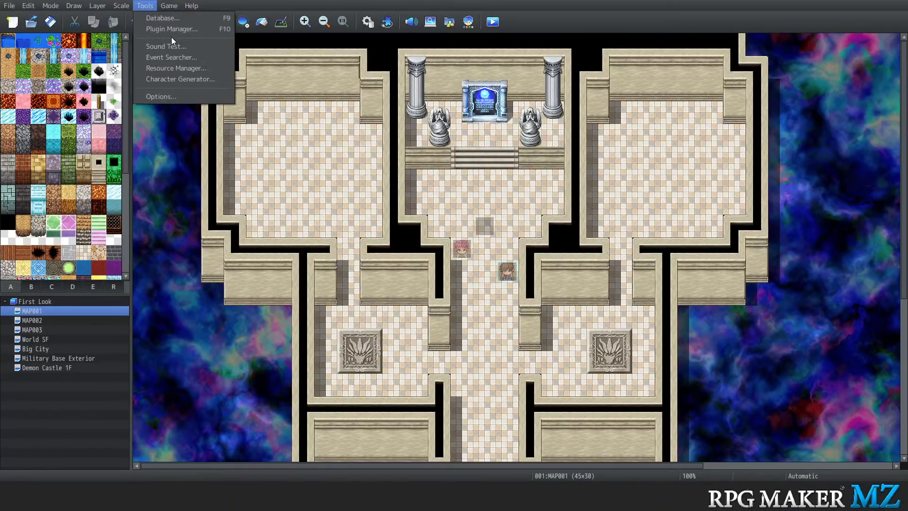
left_click(179, 48)
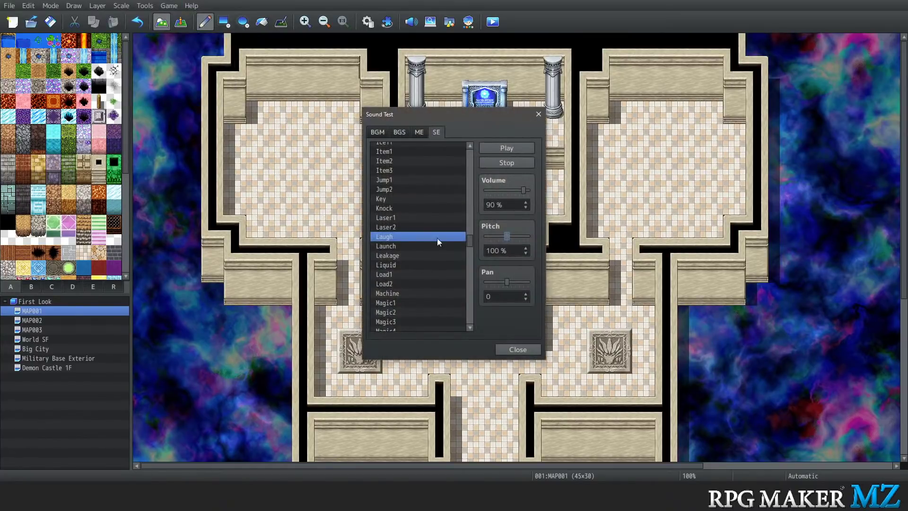
scroll(406, 265, "down", 2)
scroll(402, 266, "up", 3)
left_click(377, 132)
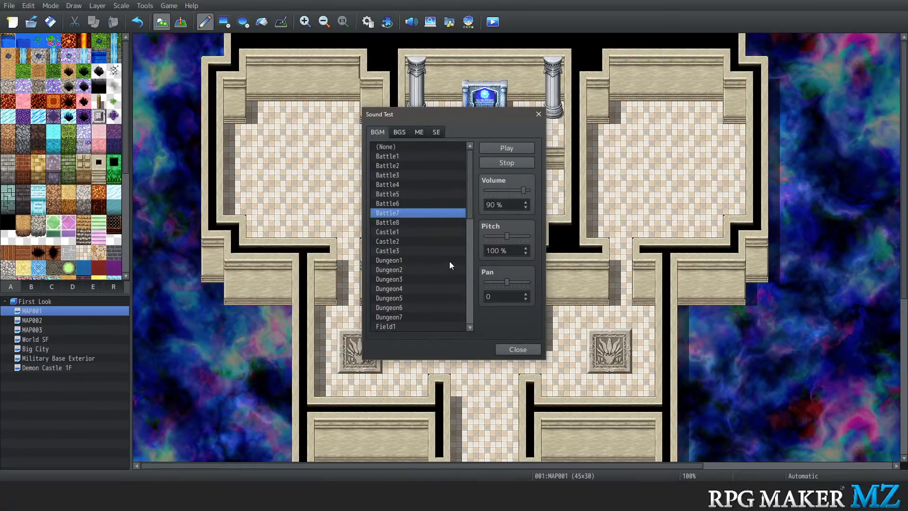
scroll(450, 261, "down", 10)
scroll(441, 251, "down", 1)
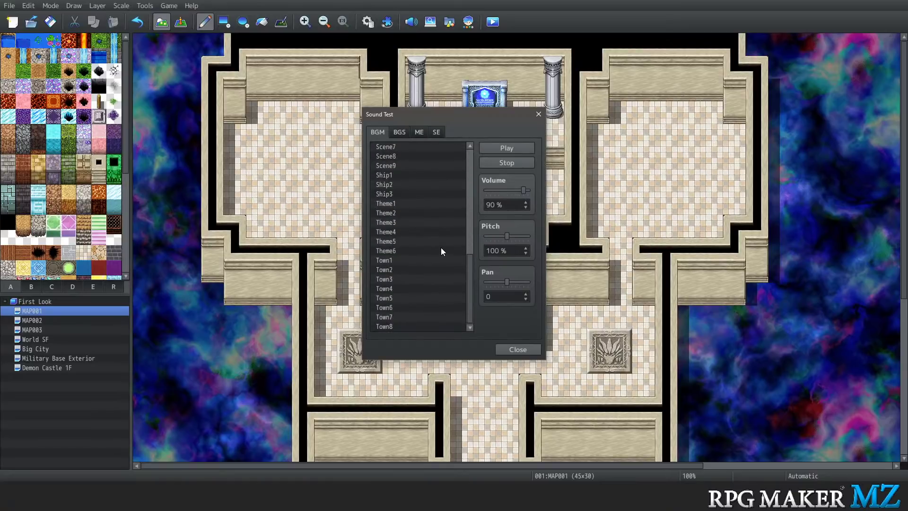
scroll(440, 245, "up", 5)
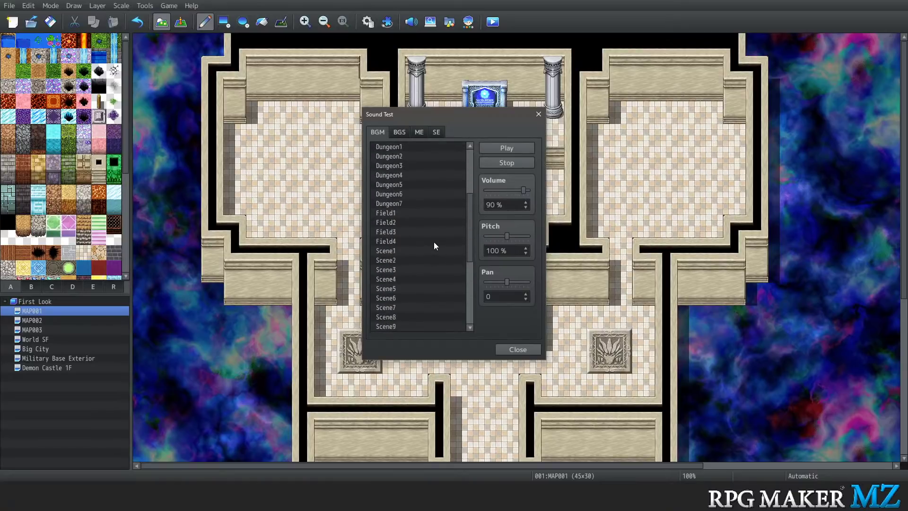
scroll(433, 240, "up", 3)
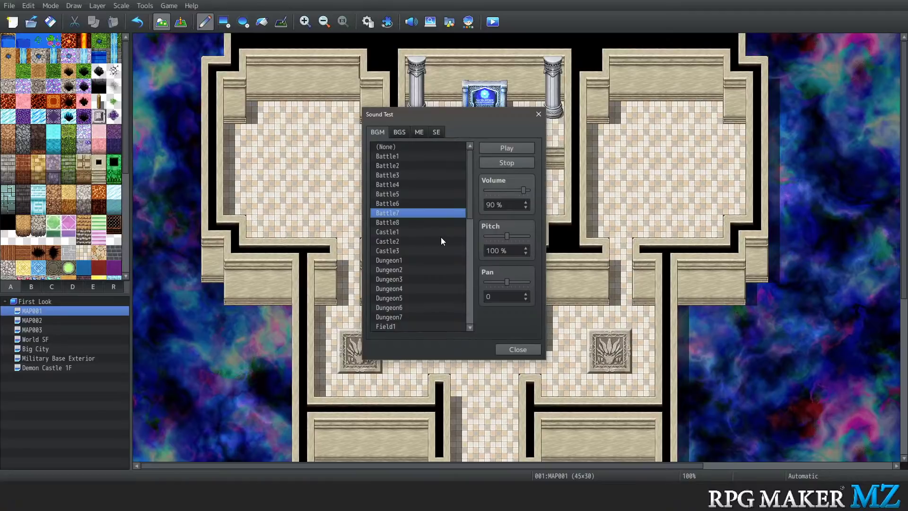
Find the Dungeon5 background music track and preview it
scroll(440, 237, "down", 5)
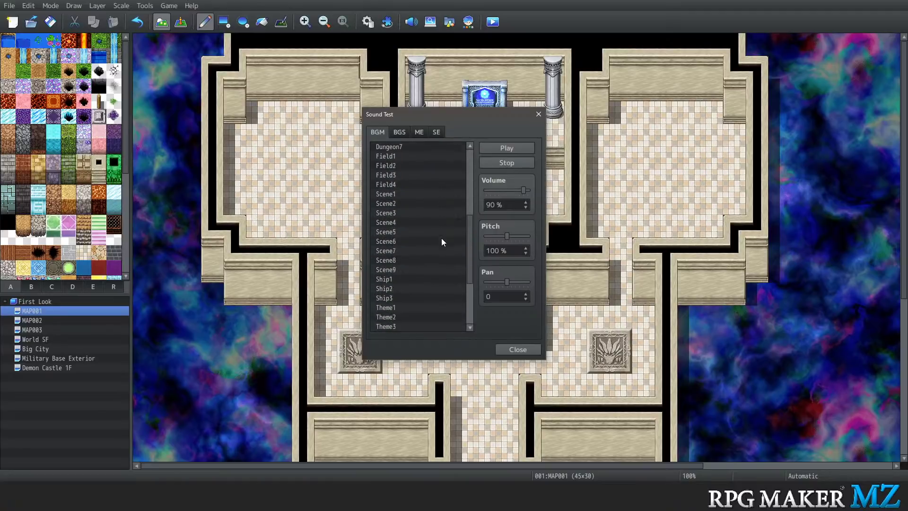
scroll(440, 238, "up", 1)
scroll(436, 241, "up", 1)
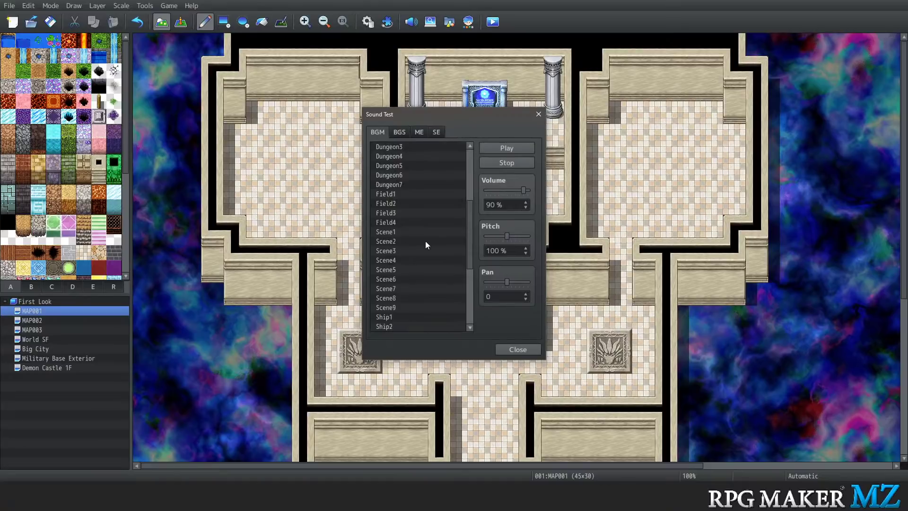
scroll(420, 246, "up", 2)
left_click(398, 222)
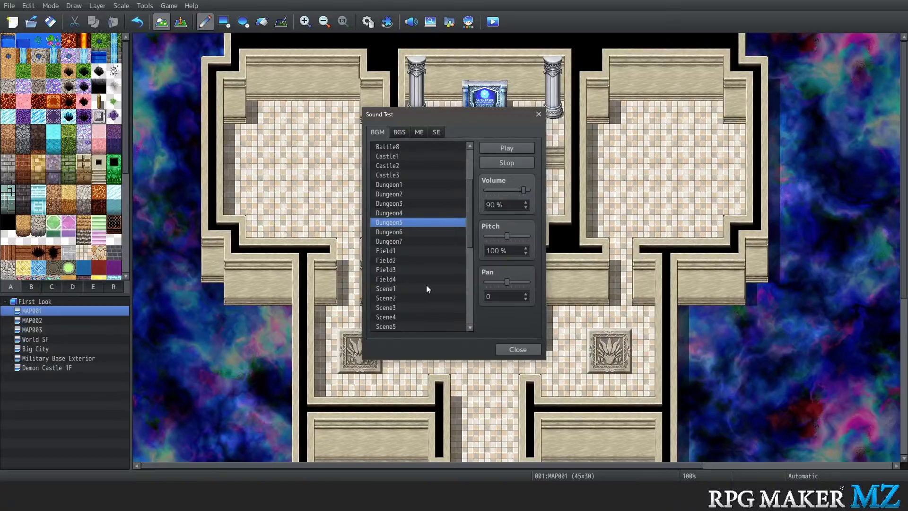
Preview the Castle3 background music track and try it at a lowered pitch
scroll(427, 284, "down", 5)
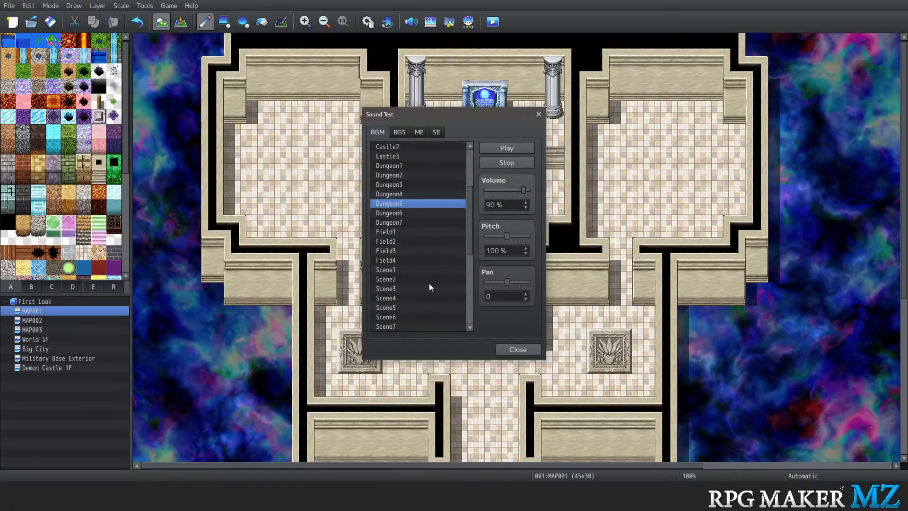
scroll(413, 275, "up", 4)
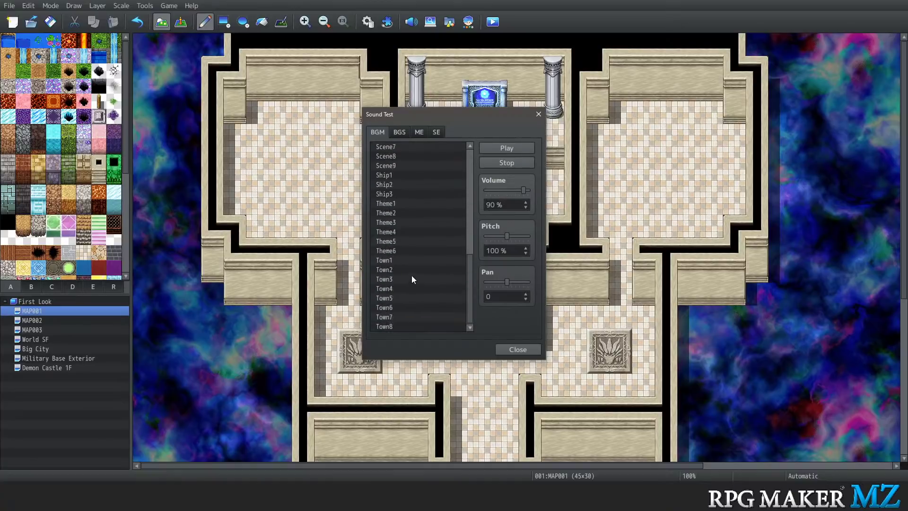
scroll(418, 269, "up", 2)
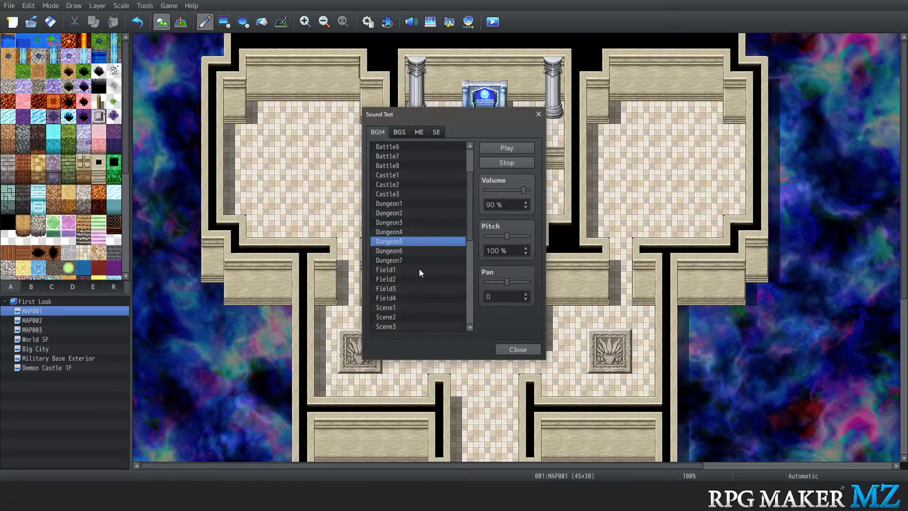
left_click(398, 192)
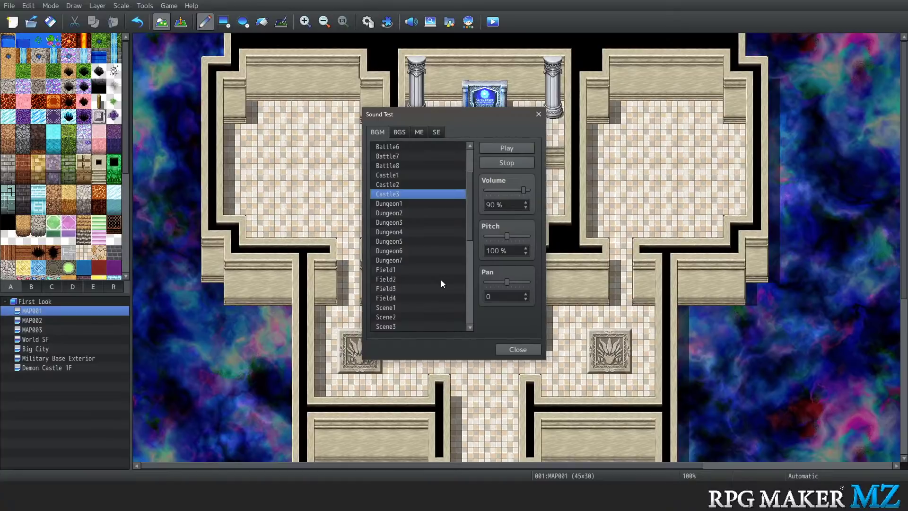
left_click_drag(507, 236, 497, 236)
Preview the Scene9 and Scene7 background music tracks
scroll(419, 231, "down", 6)
scroll(418, 234, "up", 2)
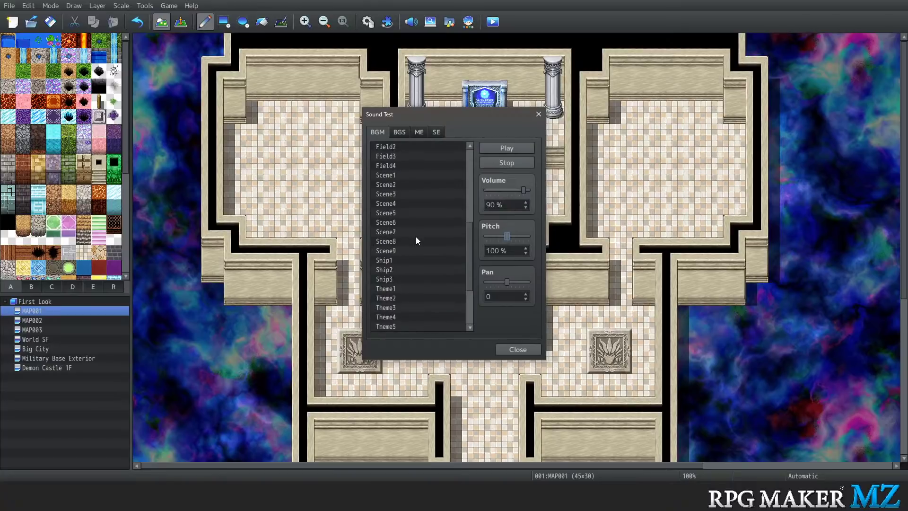
left_click(405, 260)
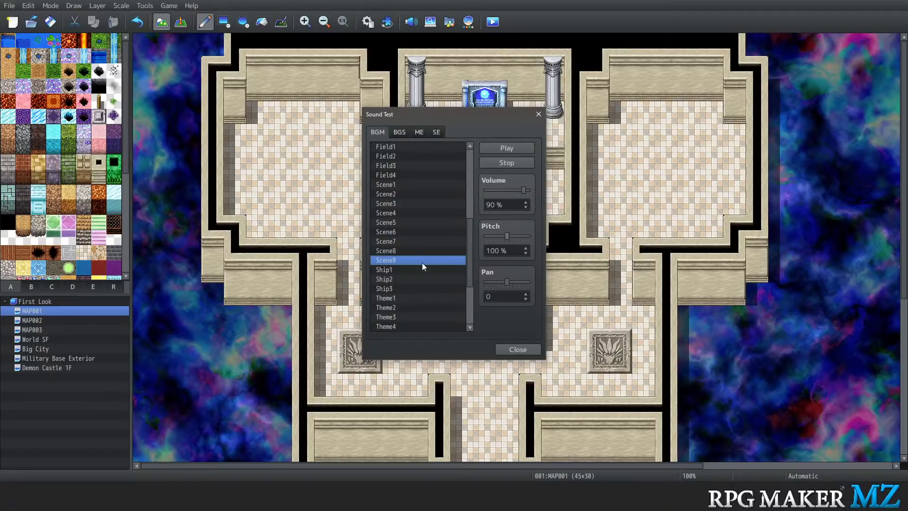
left_click(402, 241)
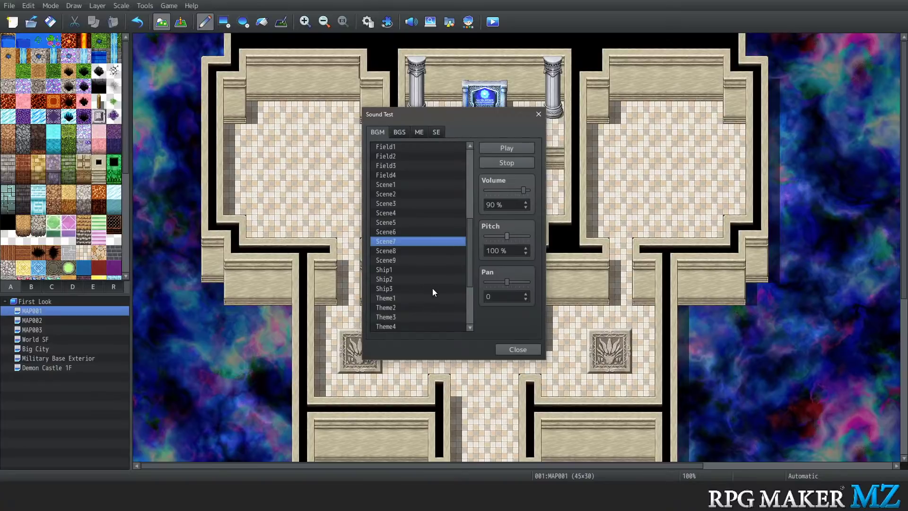
Preview the Town7, Town8 and Town6 background music tracks
scroll(432, 288, "down", 4)
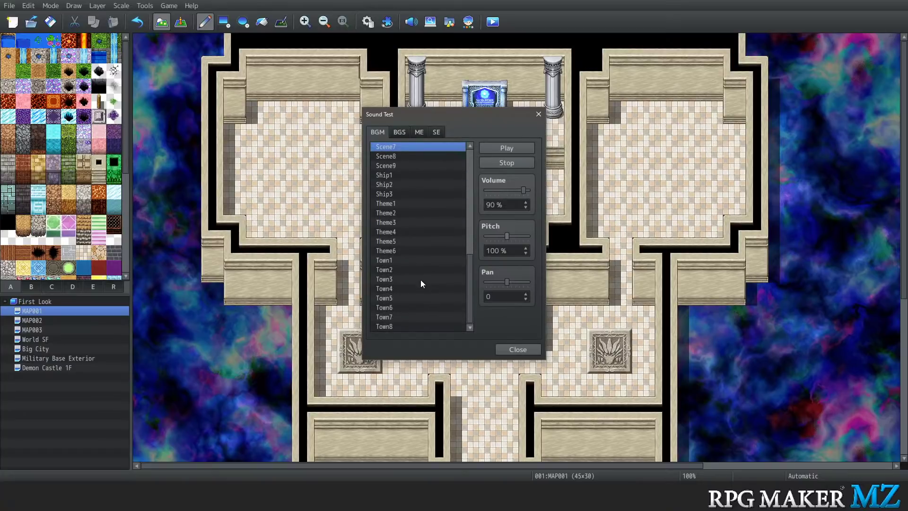
left_click(402, 320)
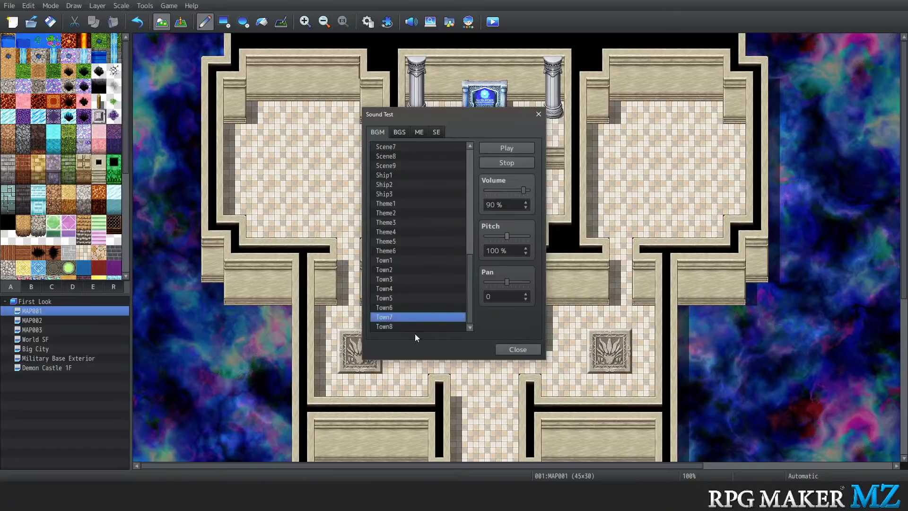
left_click(405, 327)
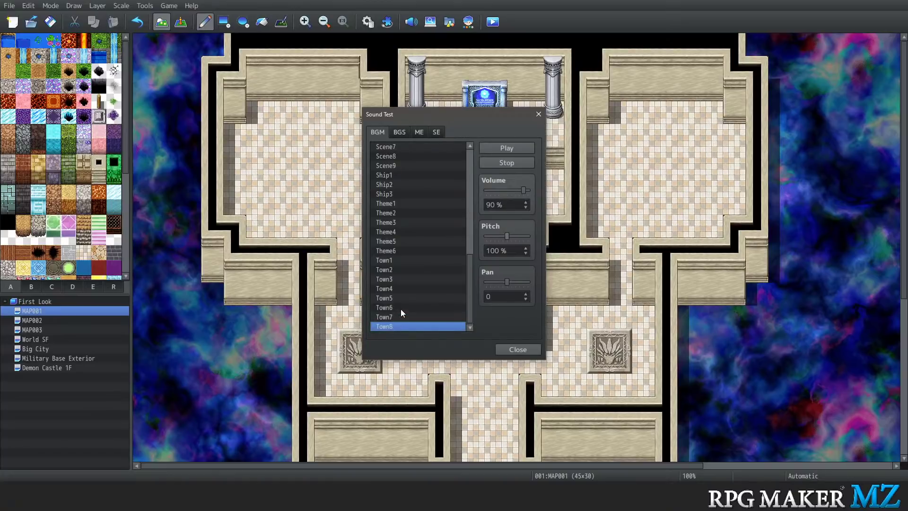
left_click(401, 308)
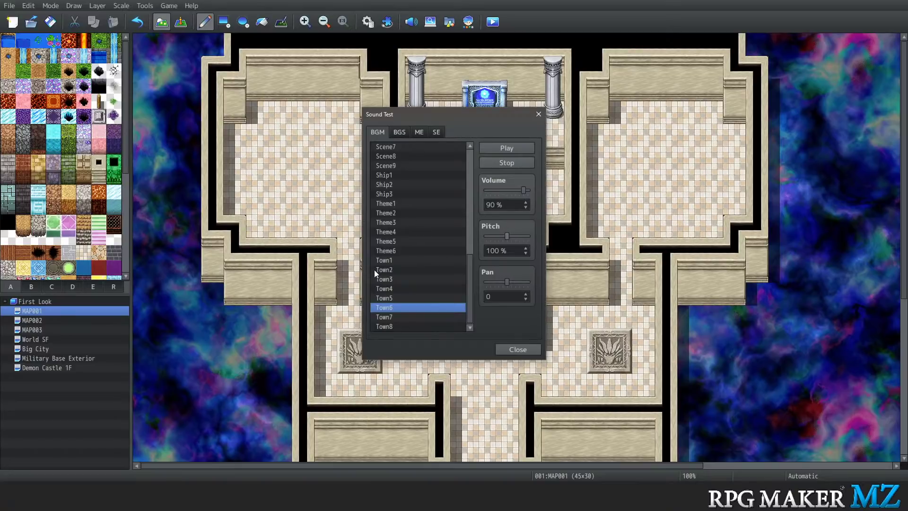
Preview the Scene7 background music track with the pitch set to 70 %
scroll(393, 252, "up", 3)
left_click(397, 214)
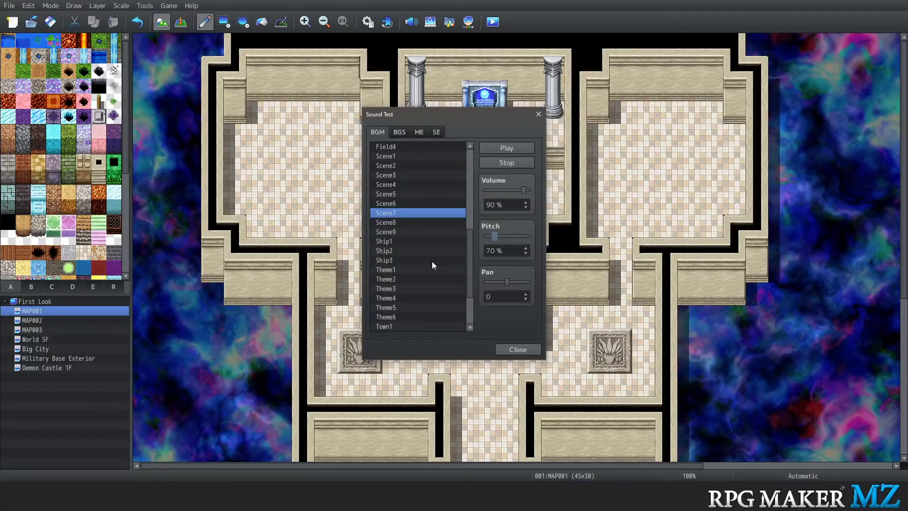
scroll(432, 263, "up", 4)
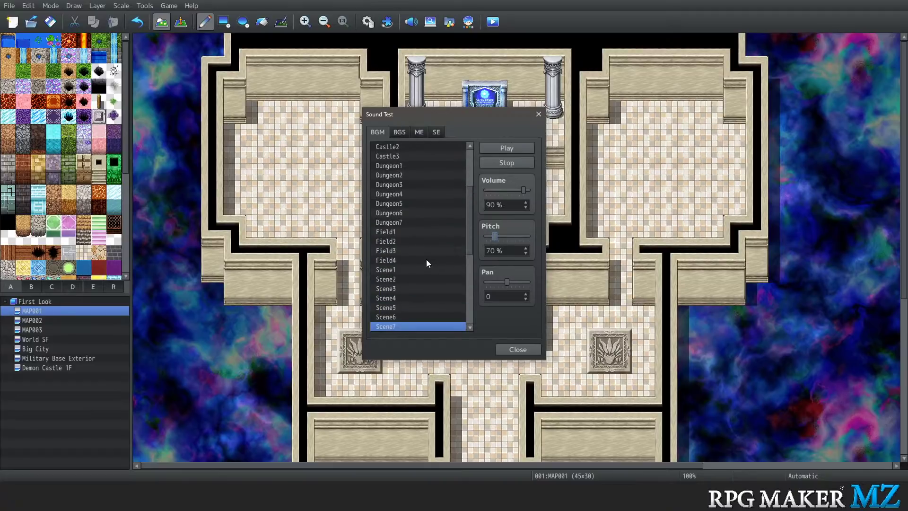
scroll(427, 264, "down", 1)
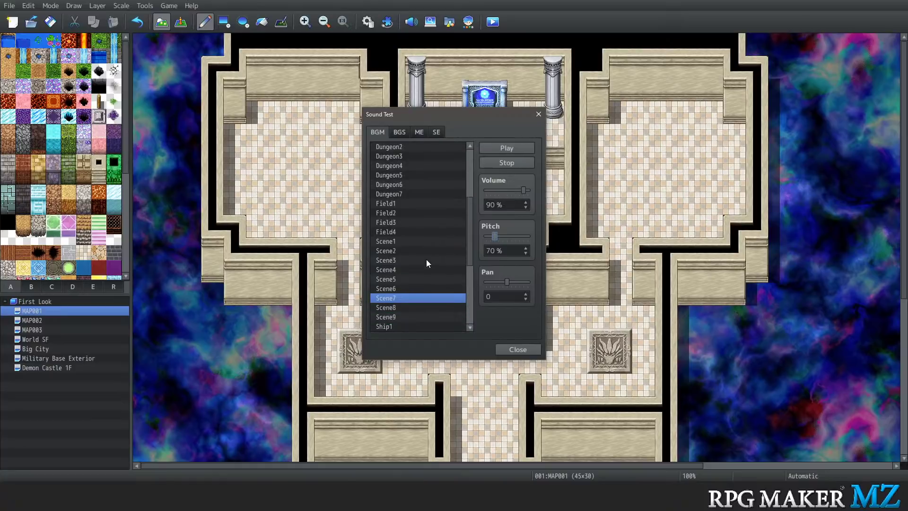
Preview the Battle3 background music track at 100 % pitch and stop the playback
scroll(427, 259, "up", 5)
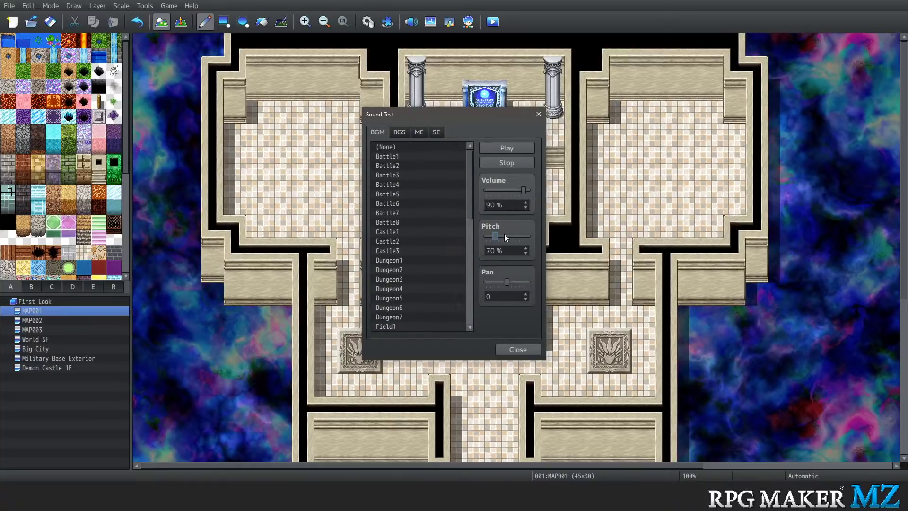
left_click(415, 178)
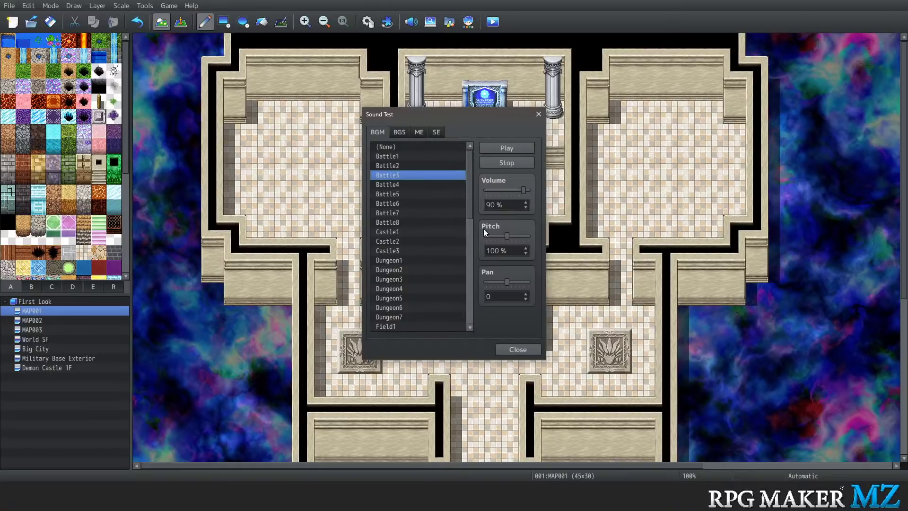
left_click(505, 164)
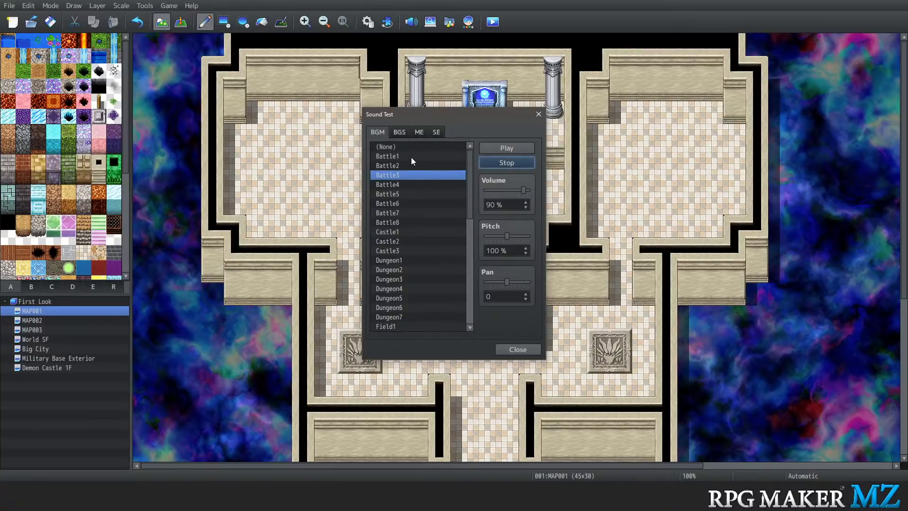
Switch to the musical effects (ME) and preview Horror and Inn1
left_click(417, 133)
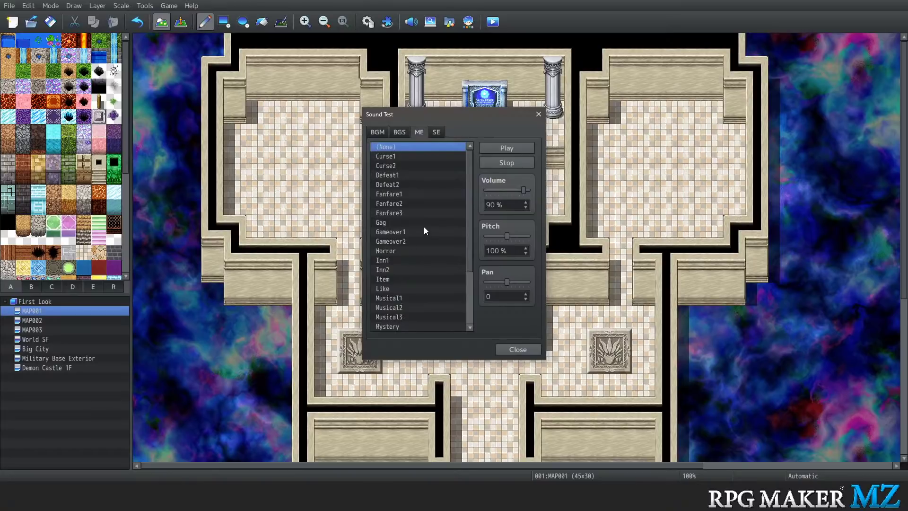
scroll(424, 226, "down", 1)
left_click(410, 233)
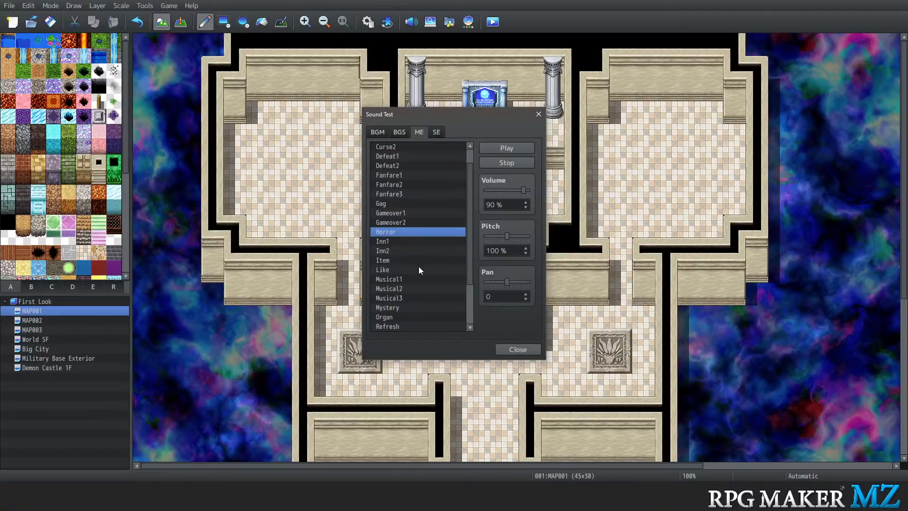
left_click(404, 242)
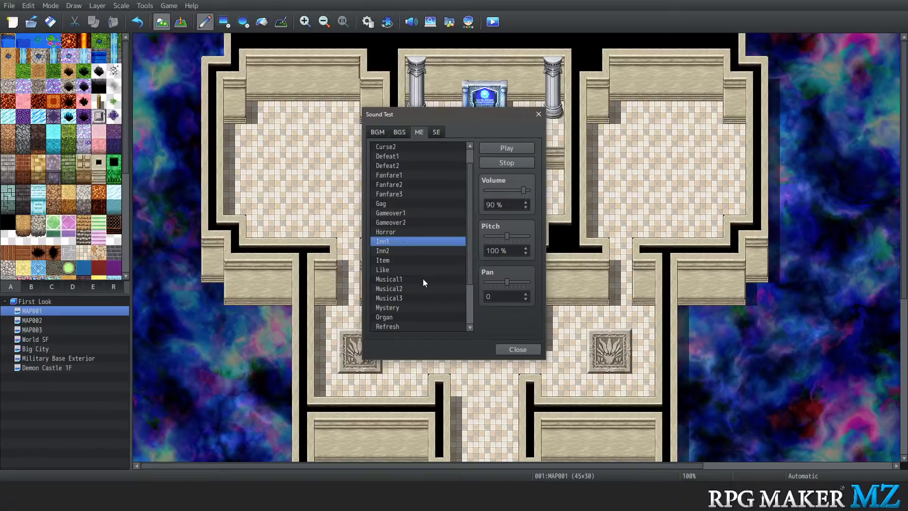
Preview the Victory3 and Victory1 musical effects
scroll(422, 278, "down", 2)
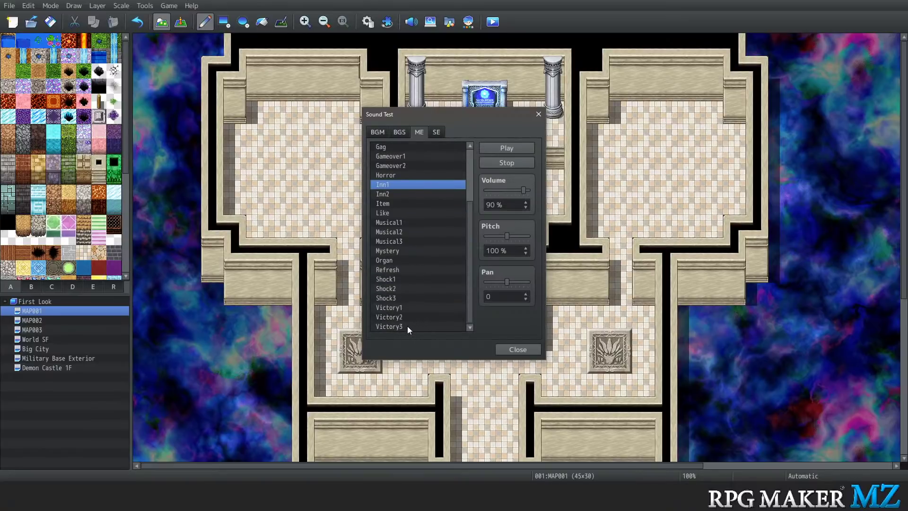
left_click(408, 326)
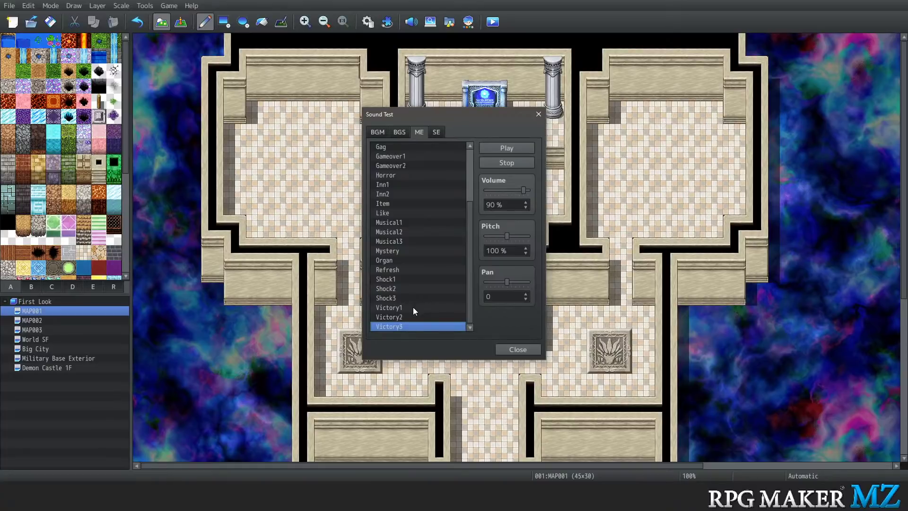
left_click(416, 307)
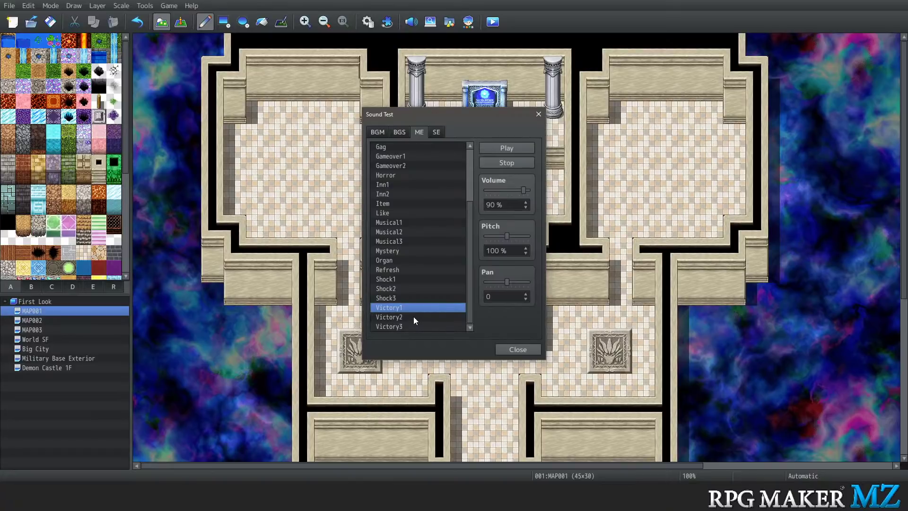
Preview the Victory2 and Musical1 musical effects and close Sound Test
left_click(414, 320)
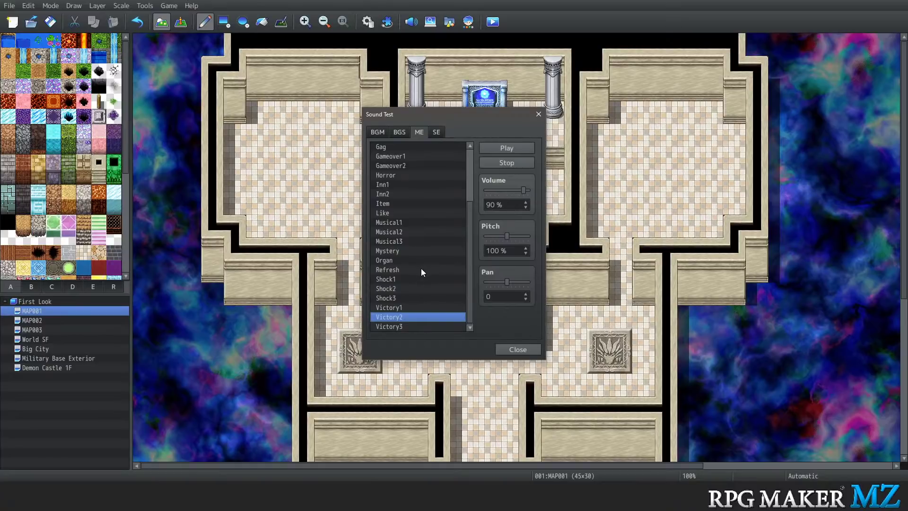
scroll(421, 269, "up", 5)
left_click(406, 271)
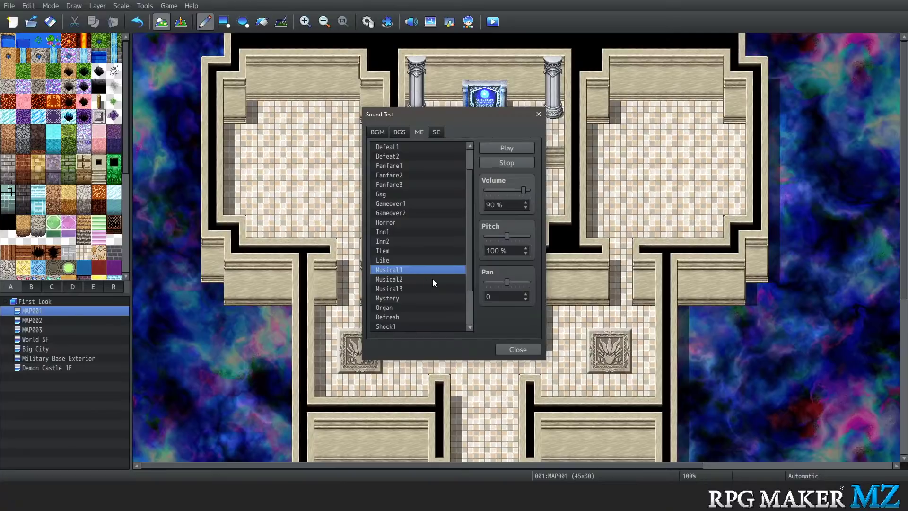
left_click(518, 349)
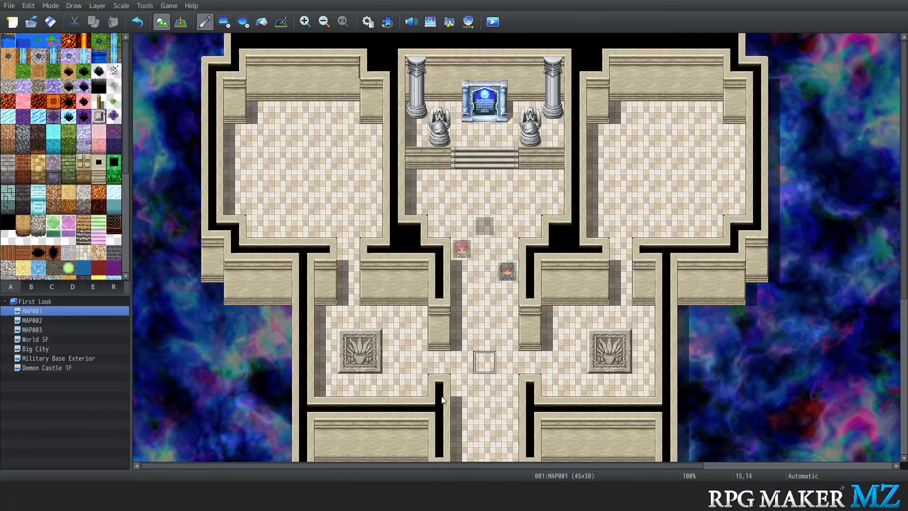
Open the World SF map and look over its city blocks, rivers and coastline
left_click(39, 338)
scroll(469, 289, "down", 8)
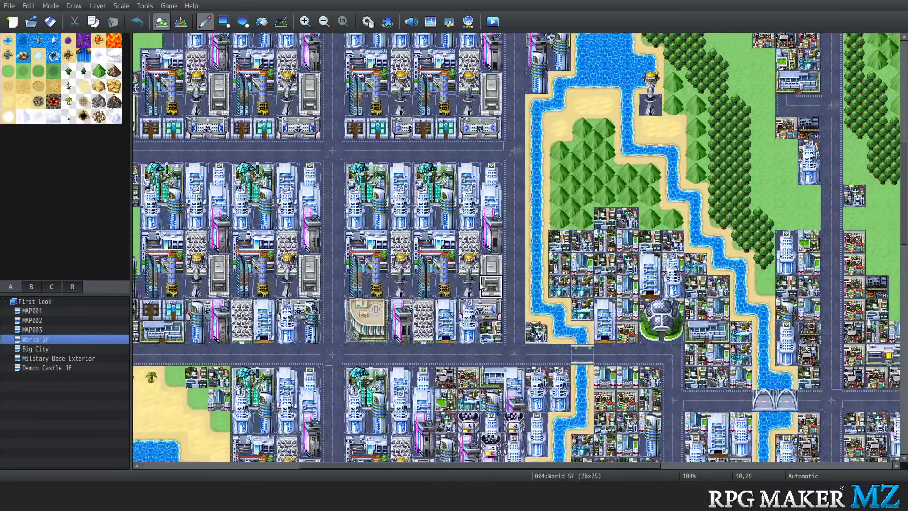
scroll(468, 289, "down", 4)
scroll(468, 290, "down", 1)
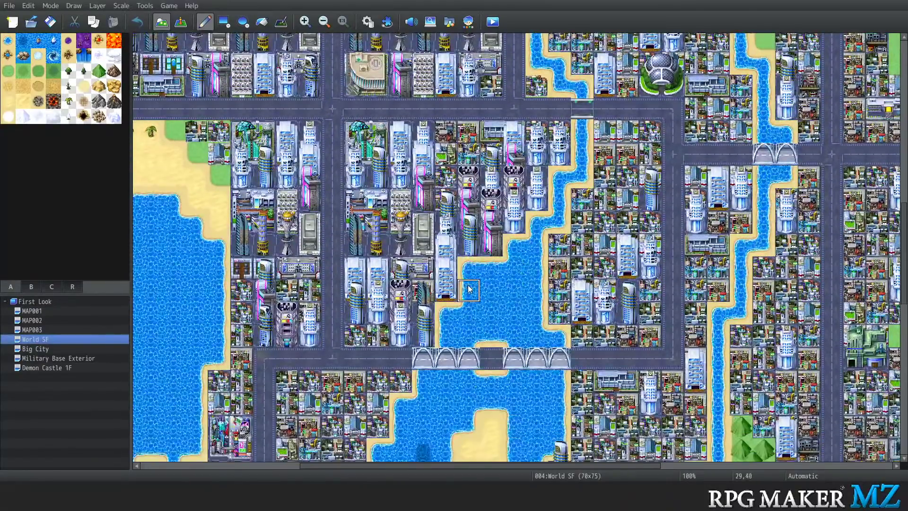
scroll(468, 289, "up", 8)
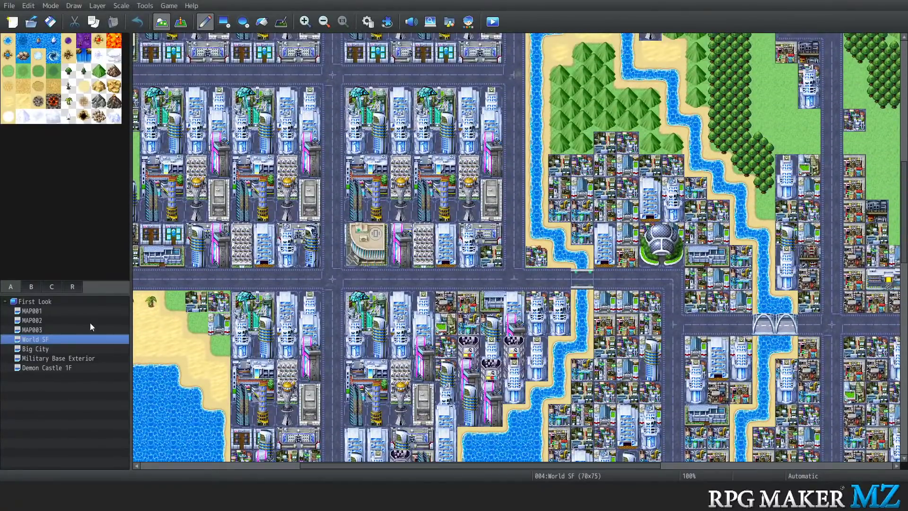
View the Big City map and the Military Base Exterior map
left_click(38, 348)
scroll(479, 261, "up", 1)
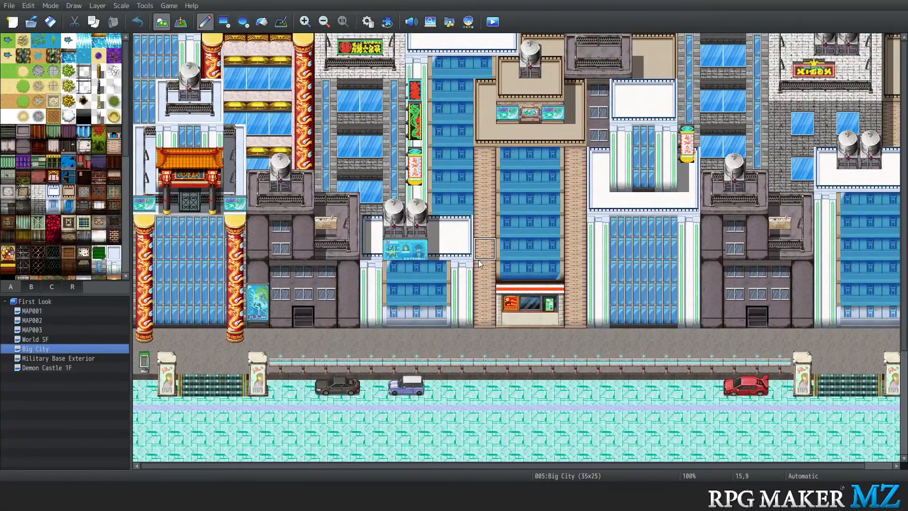
scroll(479, 261, "down", 1)
left_click(75, 358)
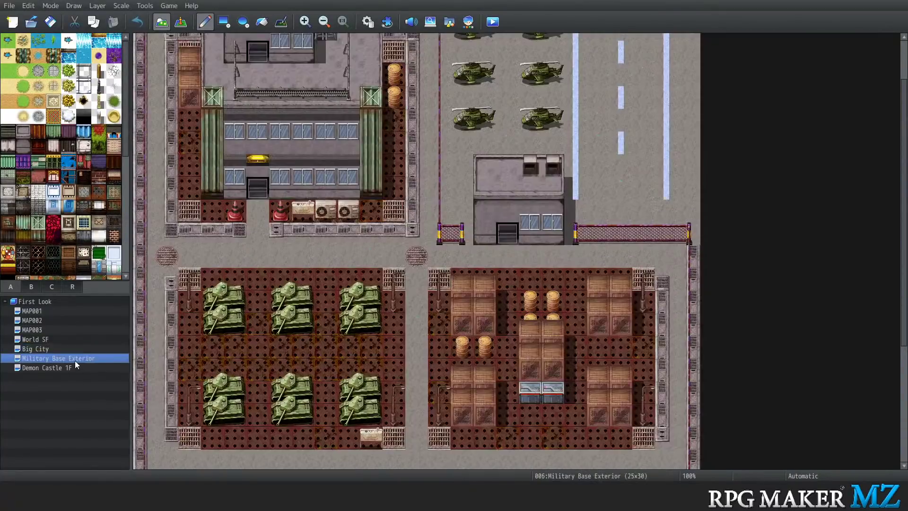
scroll(428, 300, "up", 3)
Reopen Sound Test and preview the Defeat1 and Defeat2 musical effects
left_click(151, 7)
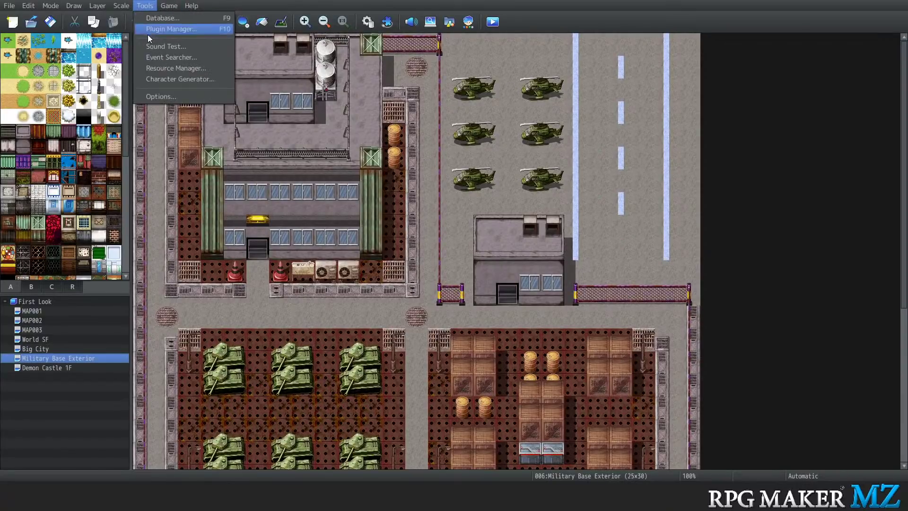
left_click(163, 50)
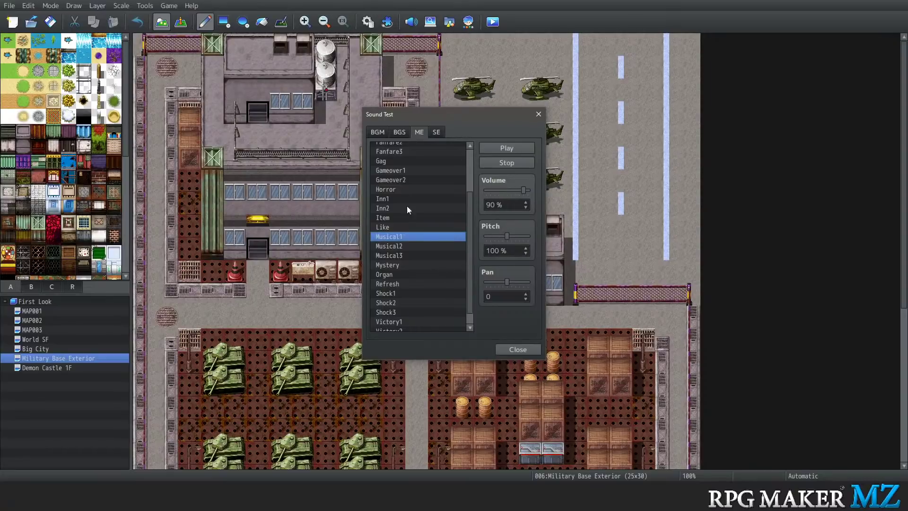
scroll(402, 263, "up", 3)
left_click(398, 174)
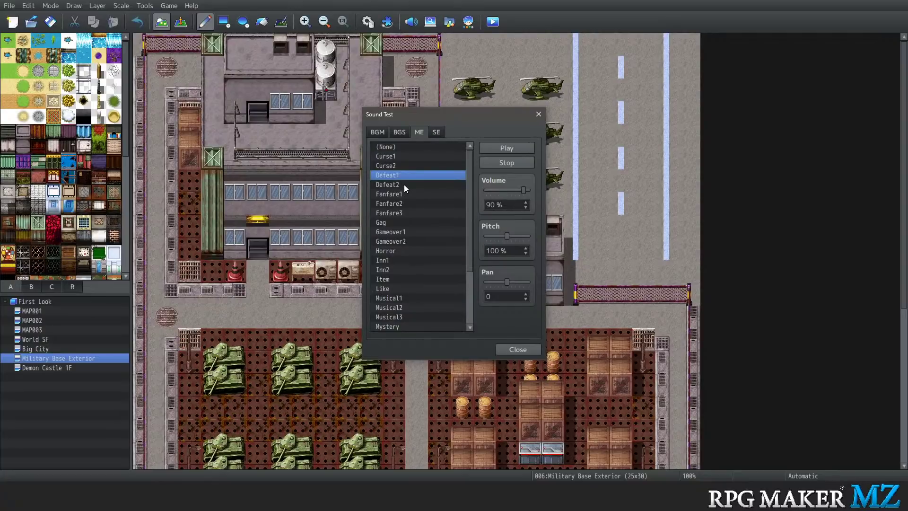
left_click(404, 184)
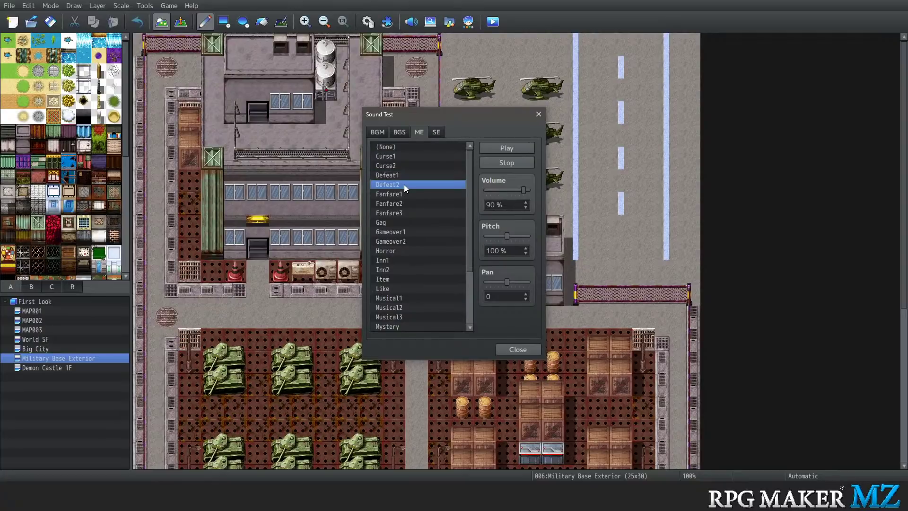
Preview the Gameover1, Gameover2 and Gag musical effects
left_click(410, 232)
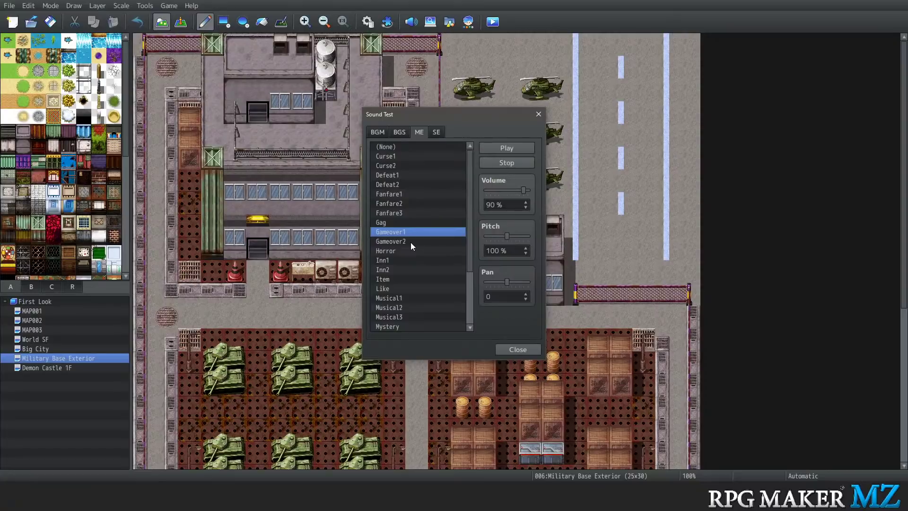
left_click(411, 242)
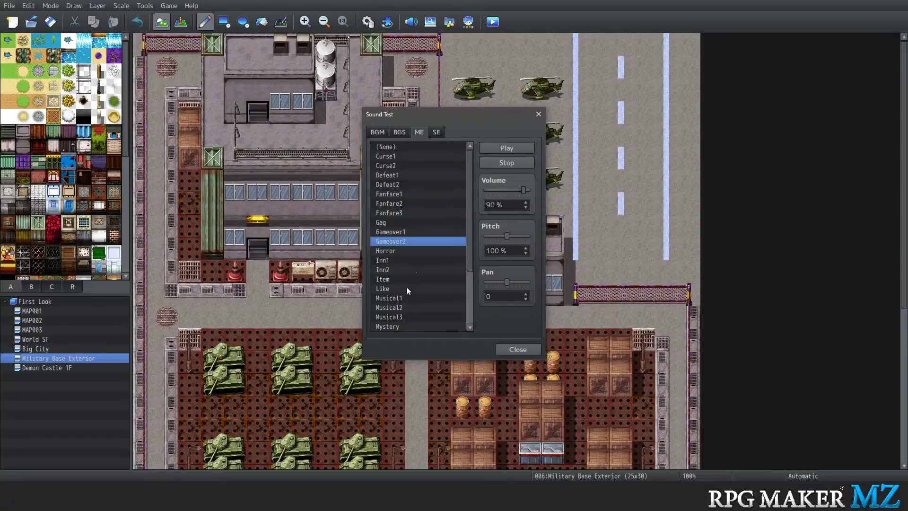
scroll(407, 288, "down", 2)
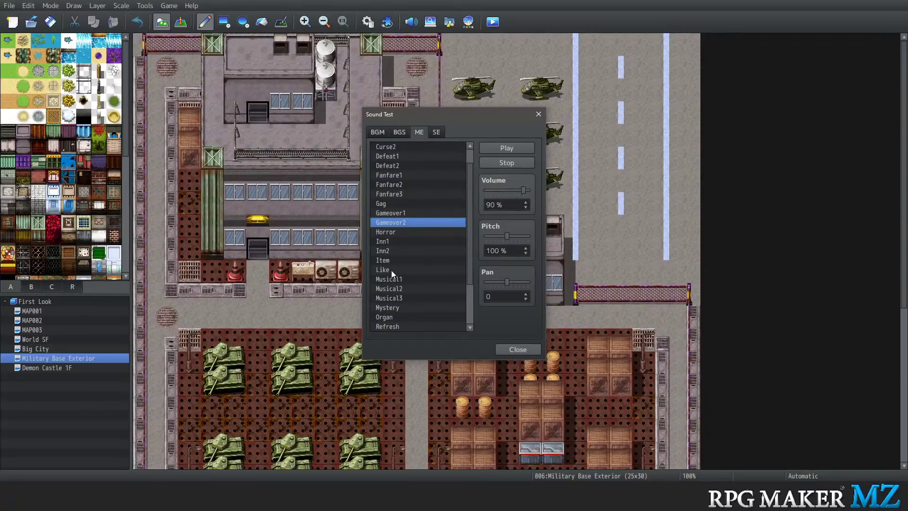
left_click(392, 206)
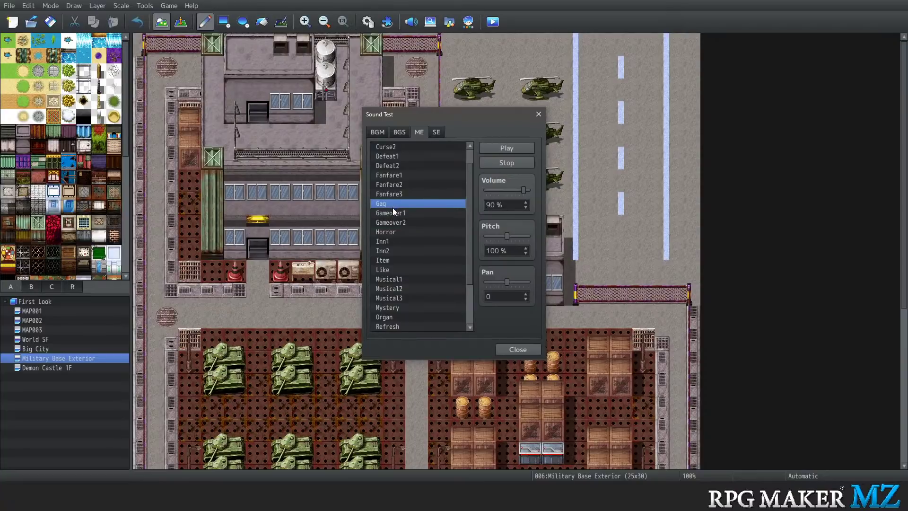
Preview the Like and Organ musical effects
scroll(399, 253, "up", 2)
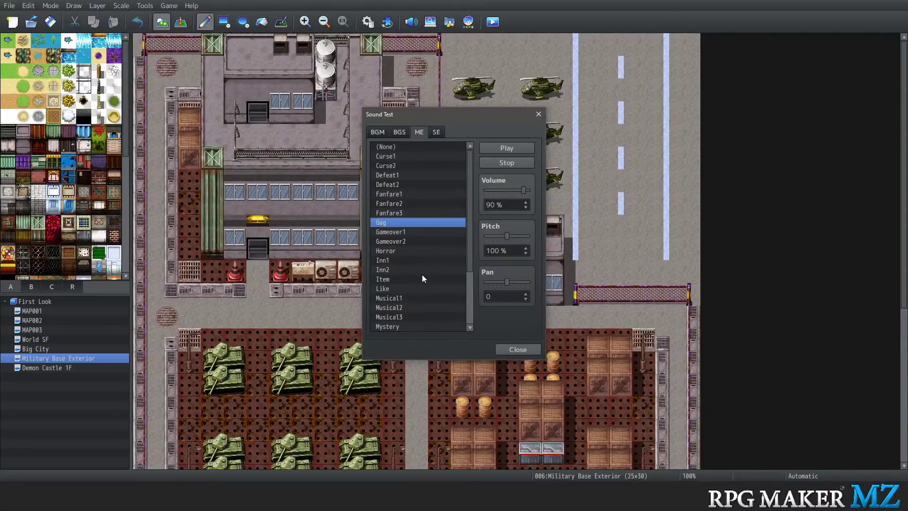
scroll(422, 276, "down", 3)
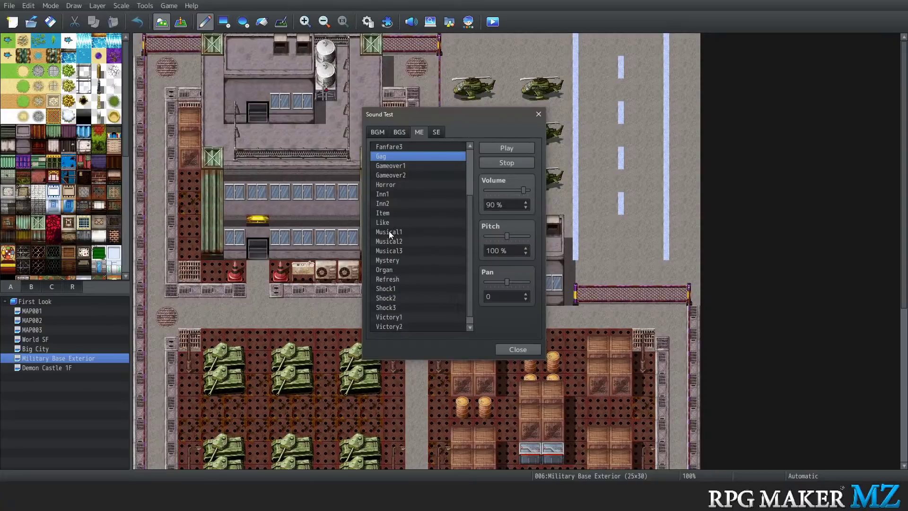
left_click(389, 225)
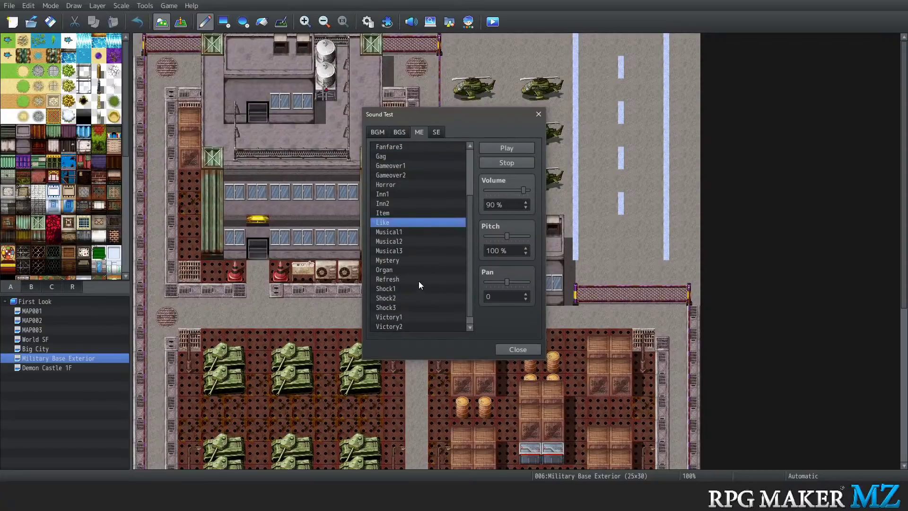
scroll(419, 281, "down", 1)
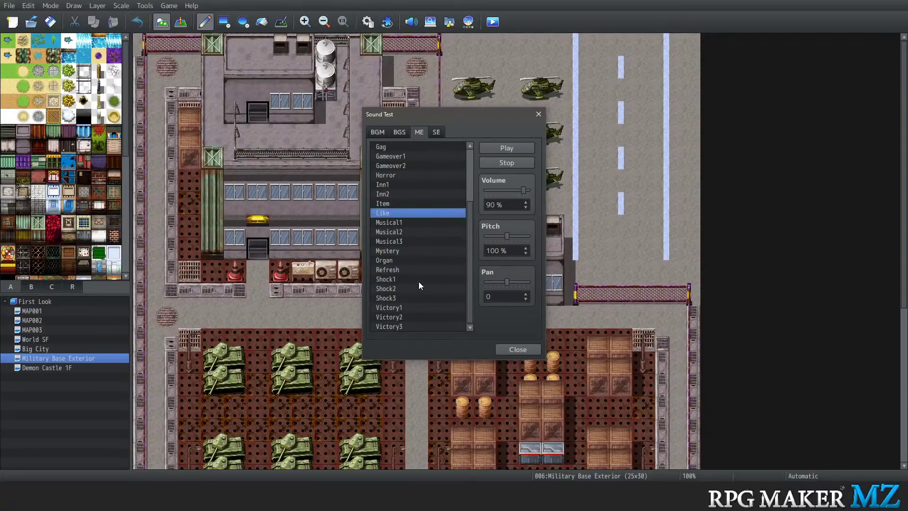
left_click(389, 260)
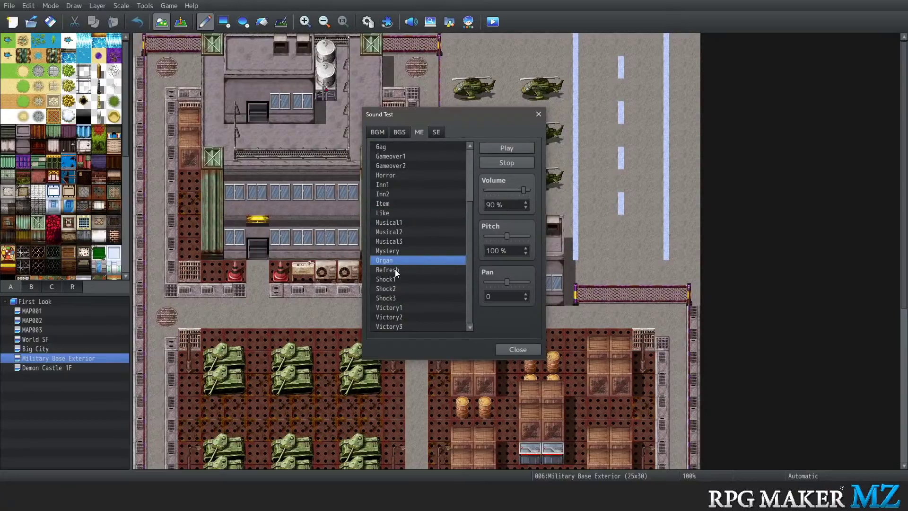
Switch to the sound effects (SE) and preview Leakage and Magic4
left_click(441, 135)
scroll(423, 288, "up", 6)
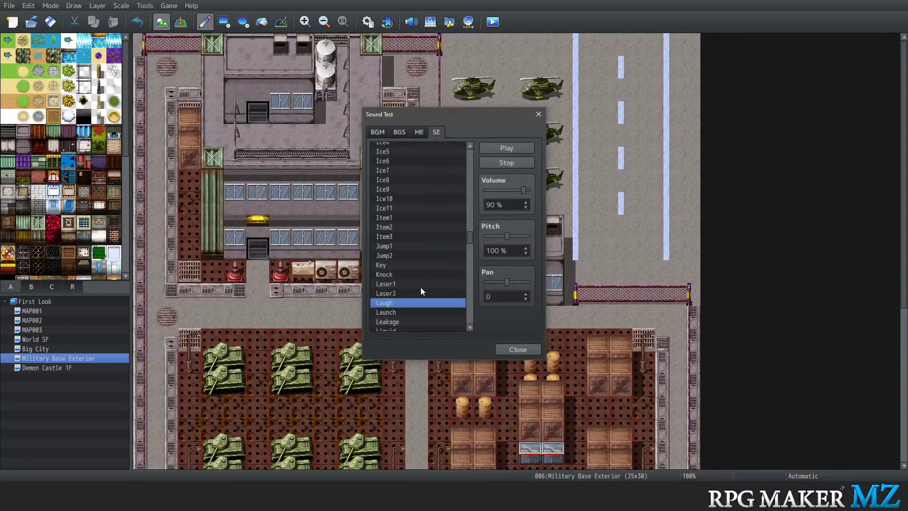
scroll(409, 277, "down", 5)
left_click(407, 265)
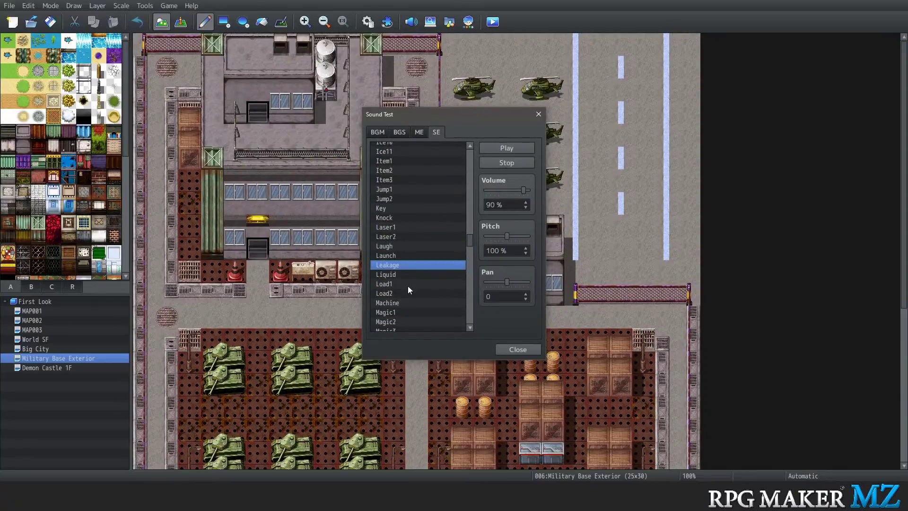
scroll(413, 287, "down", 4)
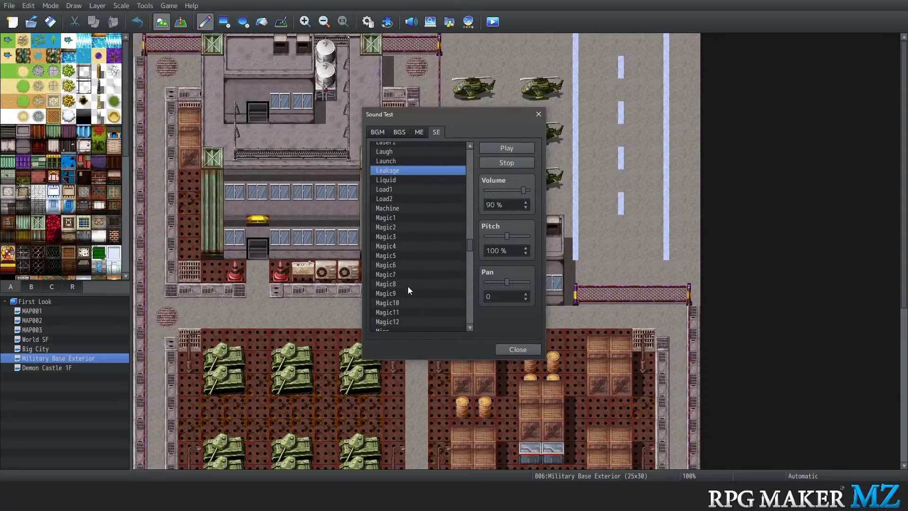
left_click(390, 238)
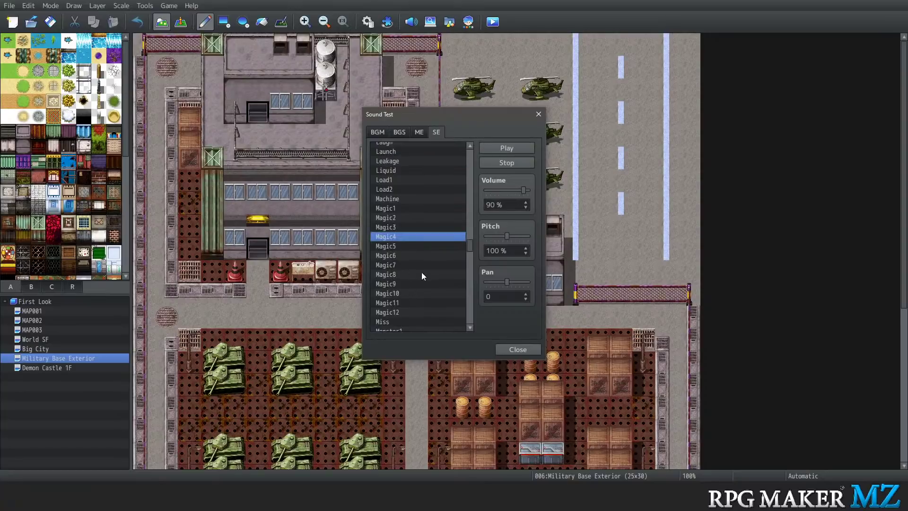
Preview the Monster2 and Monster7 sound effects
scroll(421, 272, "down", 2)
scroll(421, 272, "down", 3)
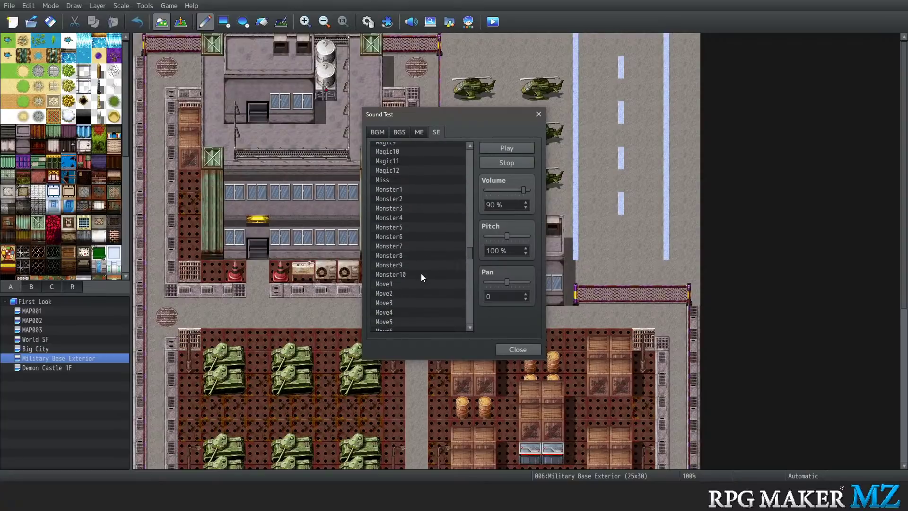
left_click(399, 199)
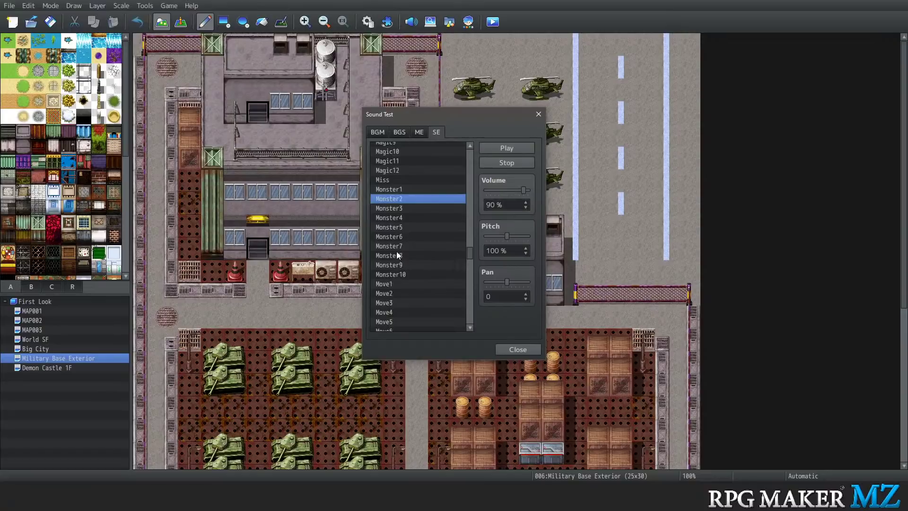
left_click(394, 245)
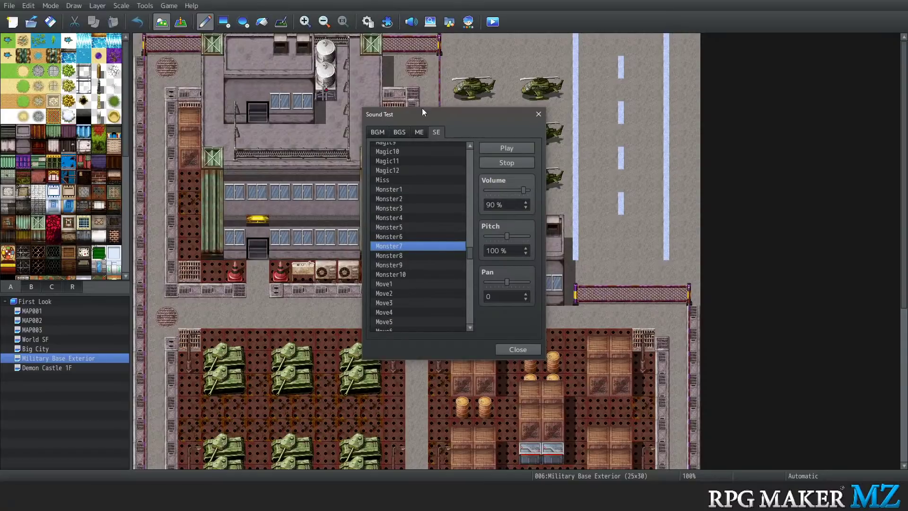
Return to the musical effects (ME) and preview Mystery, plus Gag with the pitch set to 130 %
left_click(421, 131)
left_click(405, 252)
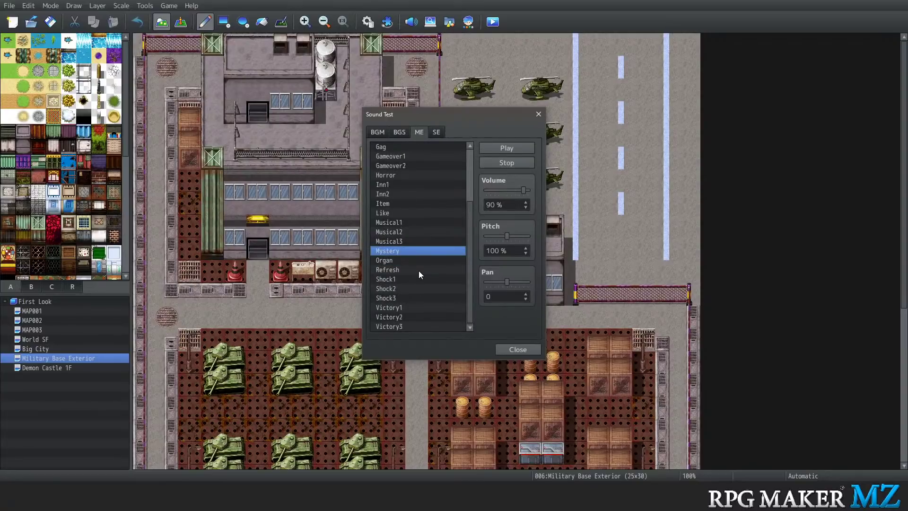
scroll(416, 268, "up", 3)
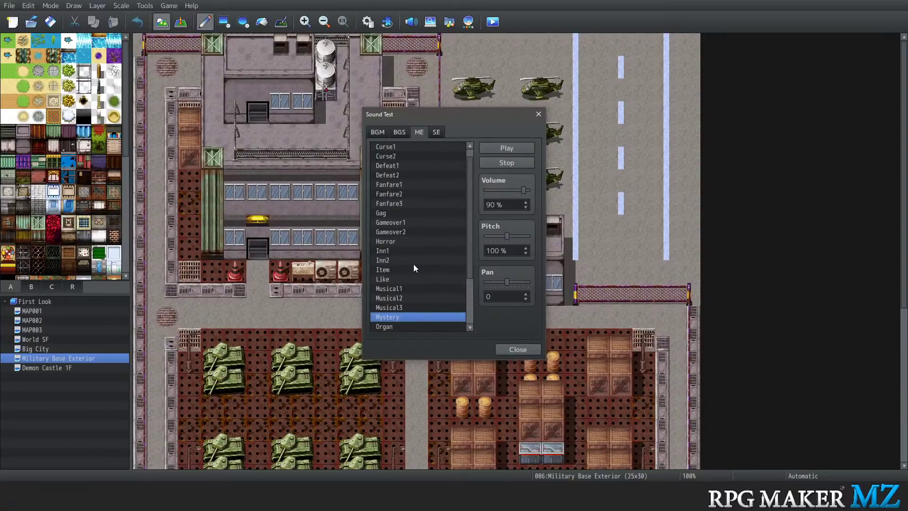
left_click(391, 223)
left_click(518, 237)
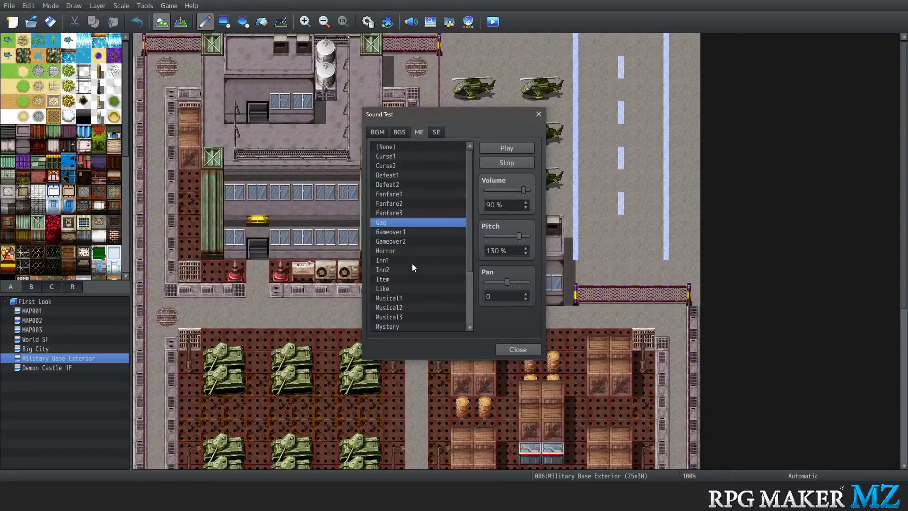
Try further pitch settings on the Gag musical effect
left_click_drag(520, 240, 538, 240)
key("Down")
key("Down")
key("Down")
key("Down")
key("Down")
key("Down")
key("Down")
key("Down")
key("Down")
key("Down")
key("Down")
key("Down")
key("Down")
key("Down")
key("Down")
key("Down")
key("Down")
key("Down")
key("Down")
key("Down")
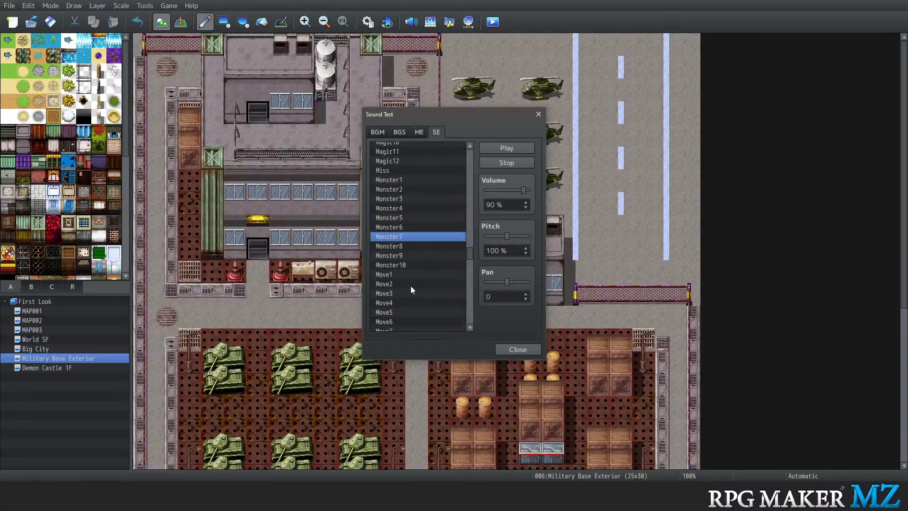
Preview the Noise and Neon sound effects from the SE list
scroll(409, 279, "down", 3)
scroll(406, 268, "up", 2)
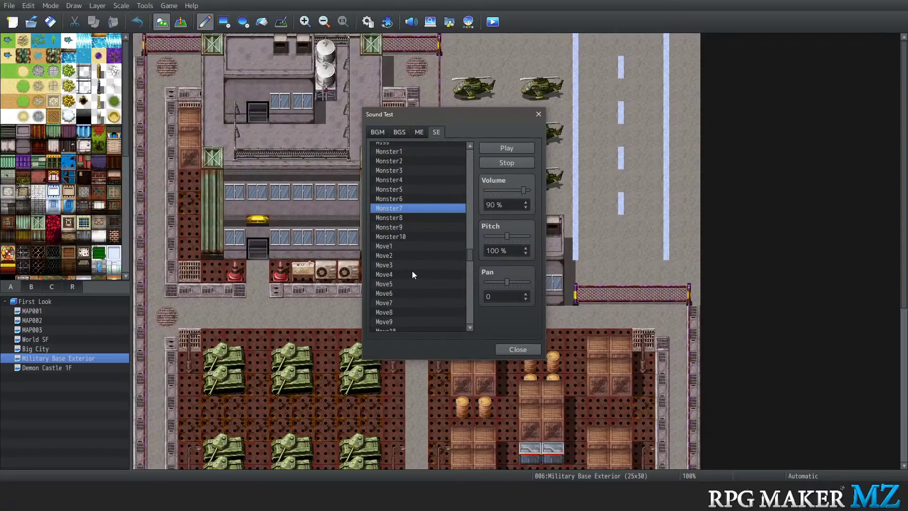
scroll(413, 256, "up", 1)
scroll(412, 275, "down", 5)
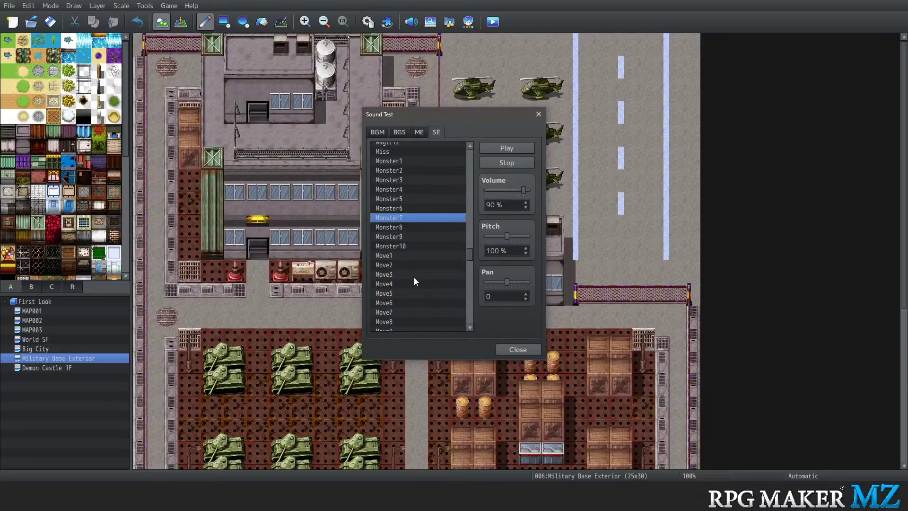
scroll(411, 277, "down", 1)
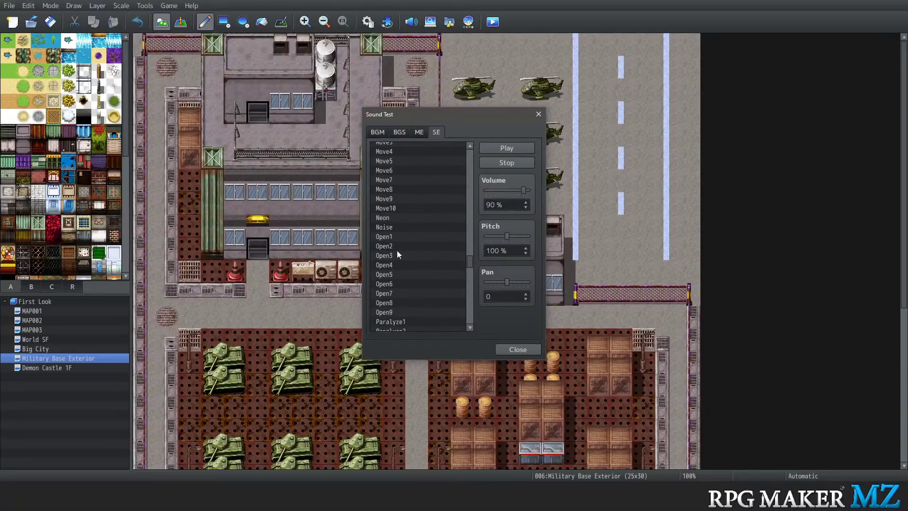
left_click(389, 228)
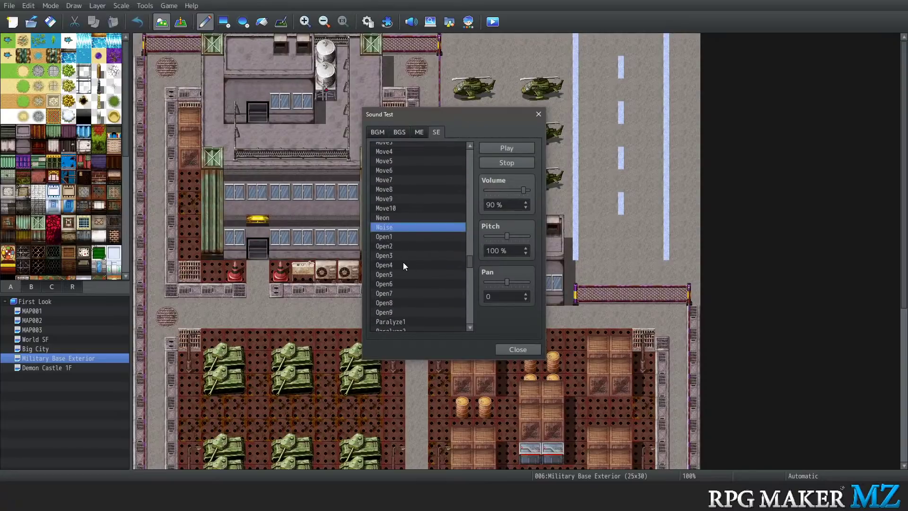
left_click(390, 218)
Preview the Particles2, Particles4 and Reflection sound effects
scroll(411, 274, "down", 5)
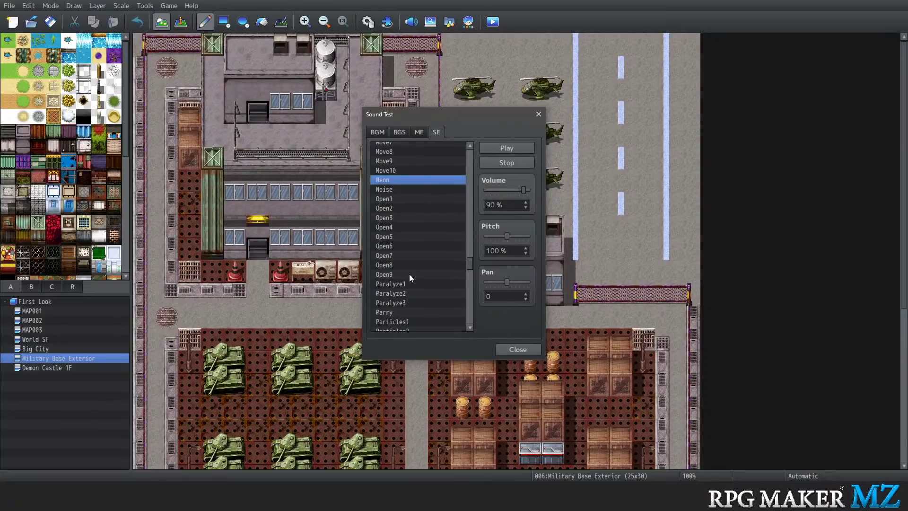
left_click(400, 216)
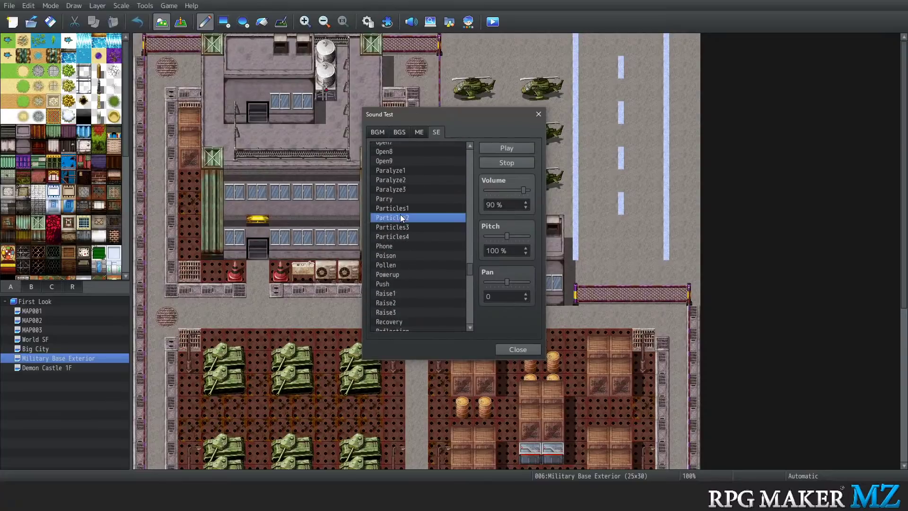
left_click(405, 237)
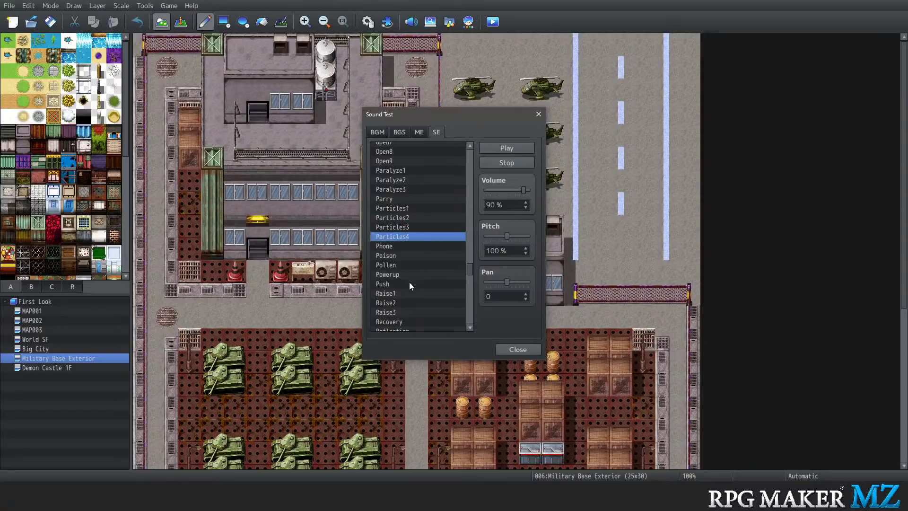
scroll(413, 283, "down", 2)
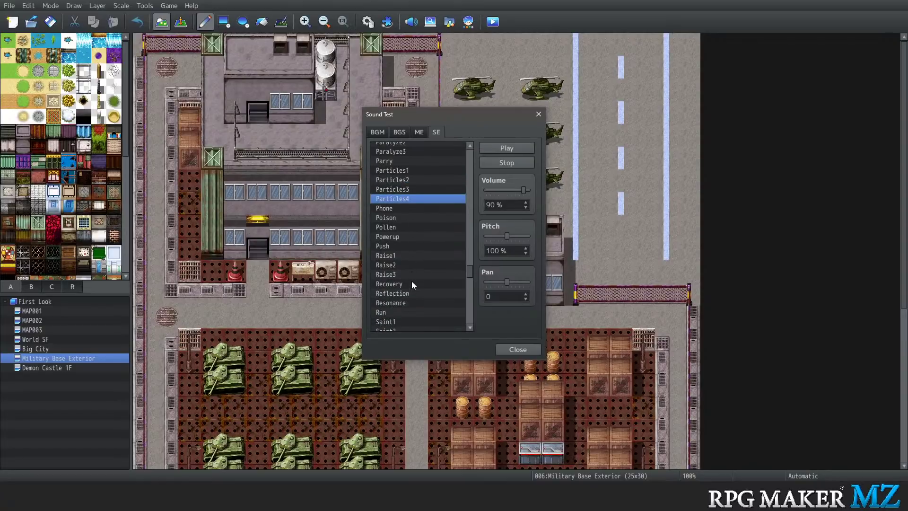
scroll(412, 280, "down", 1)
left_click(411, 273)
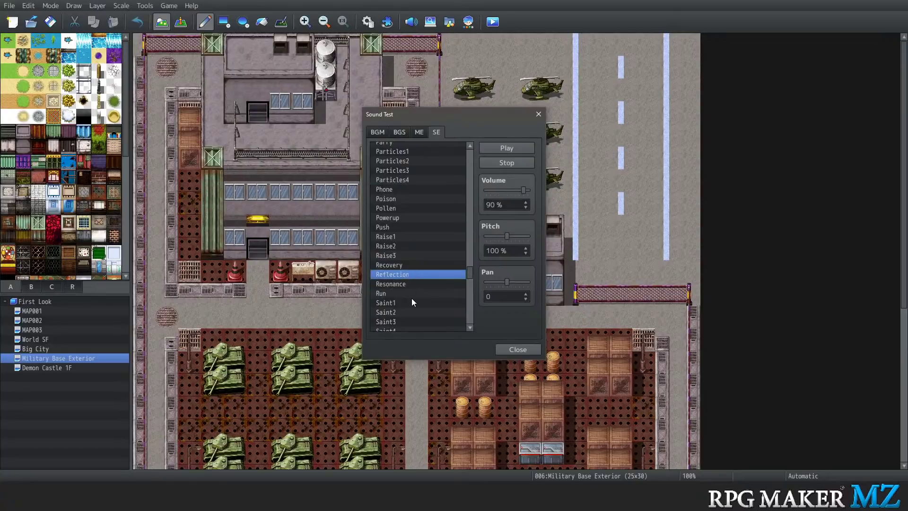
Preview the Save1, Save2 and Scream sound effects
scroll(411, 298, "down", 2)
scroll(407, 295, "down", 3)
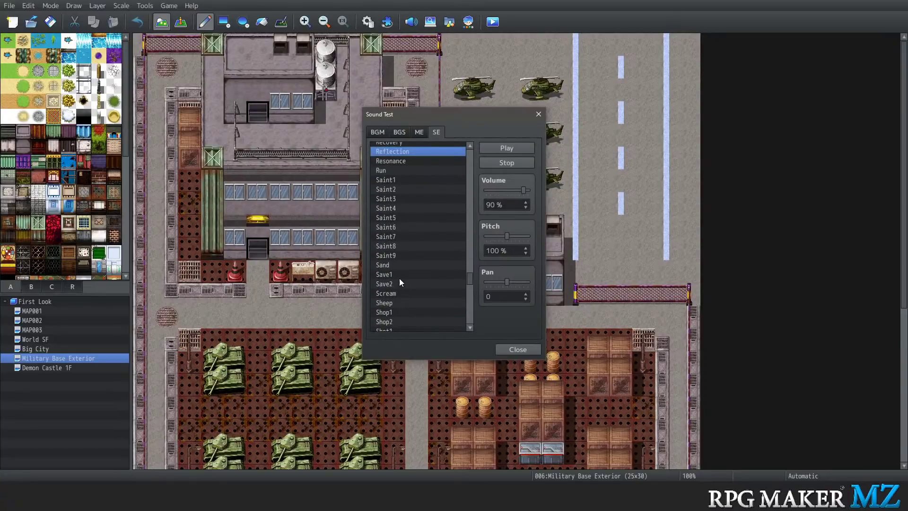
left_click(399, 277)
left_click(400, 285)
scroll(400, 289, "down", 3)
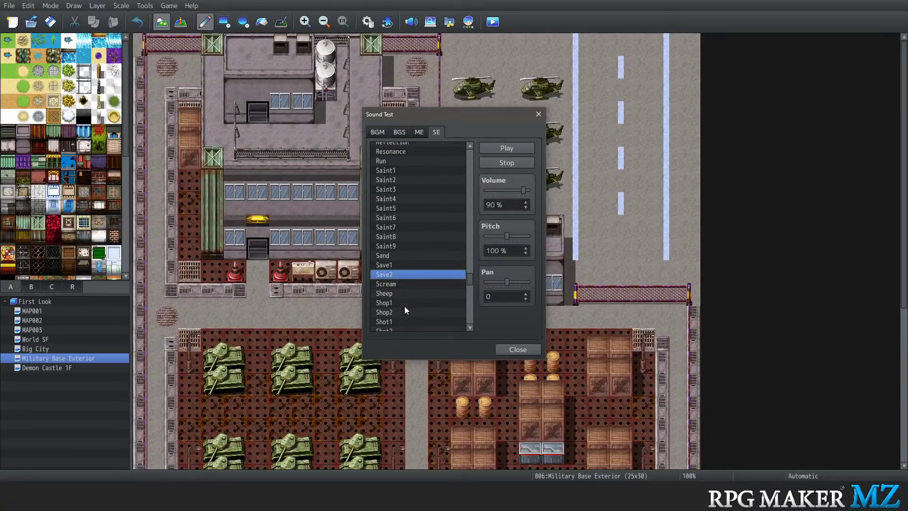
left_click(396, 218)
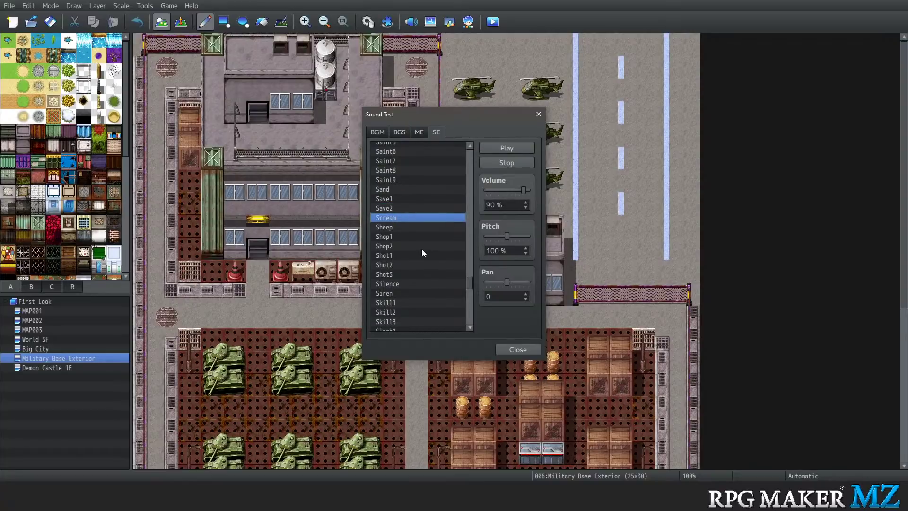
Preview the Stare sound effect, further down the SE list
scroll(421, 249, "down", 6)
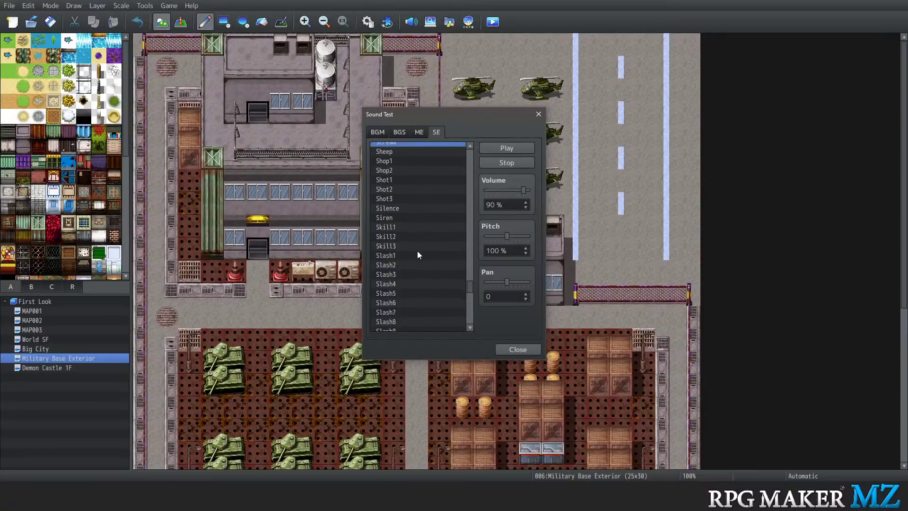
scroll(413, 255, "down", 2)
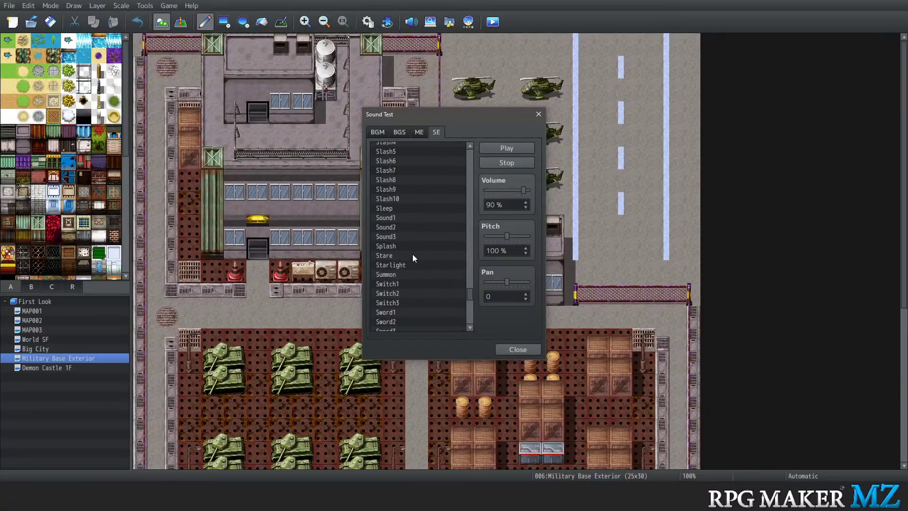
left_click(401, 255)
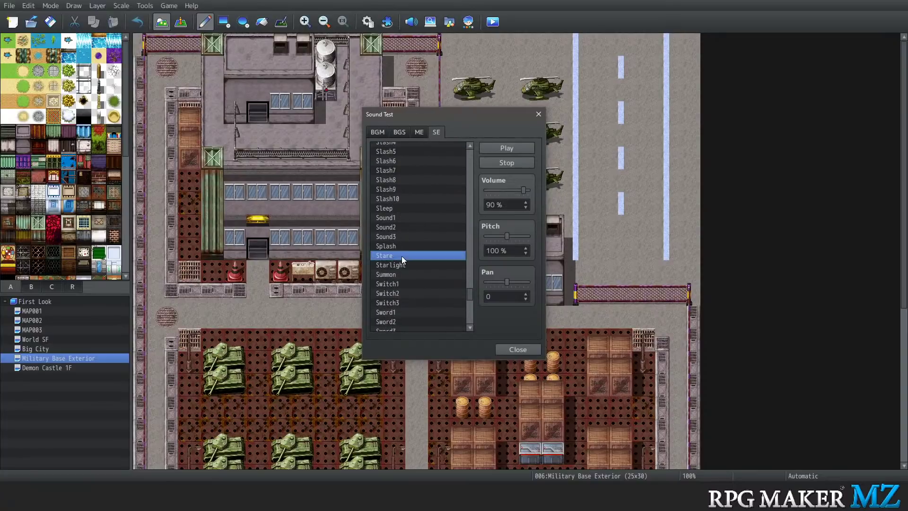
Switch to the background sounds (BGS), preview Waterfall1, Waterfall2 and Wave1, and stop the playback
left_click(404, 129)
scroll(411, 229, "down", 5)
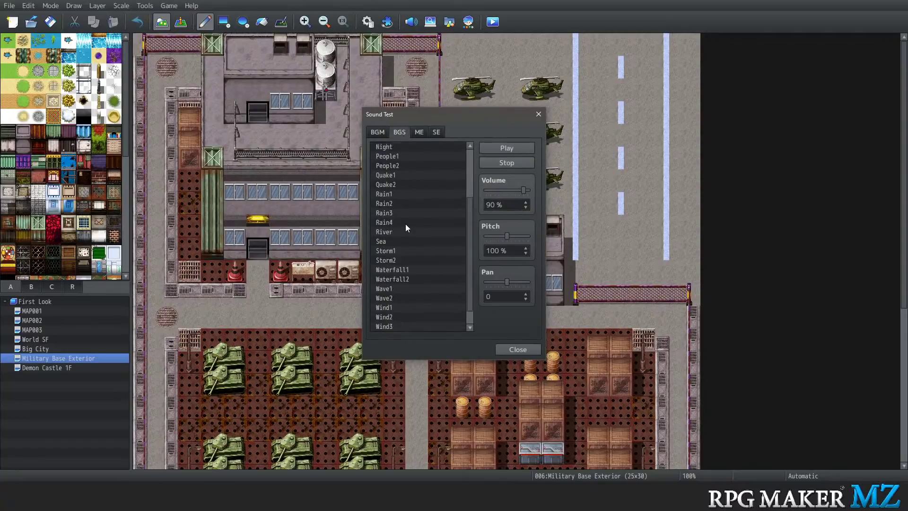
left_click(401, 260)
left_click(399, 251)
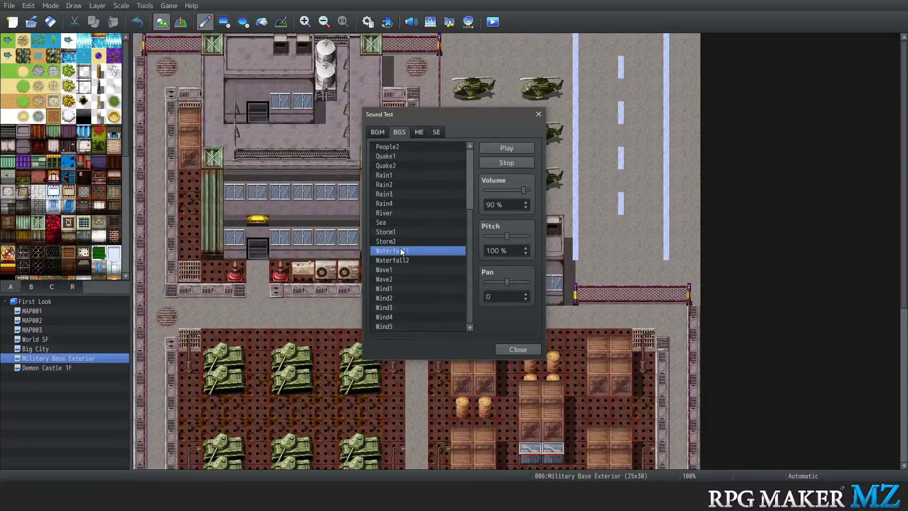
left_click(403, 262)
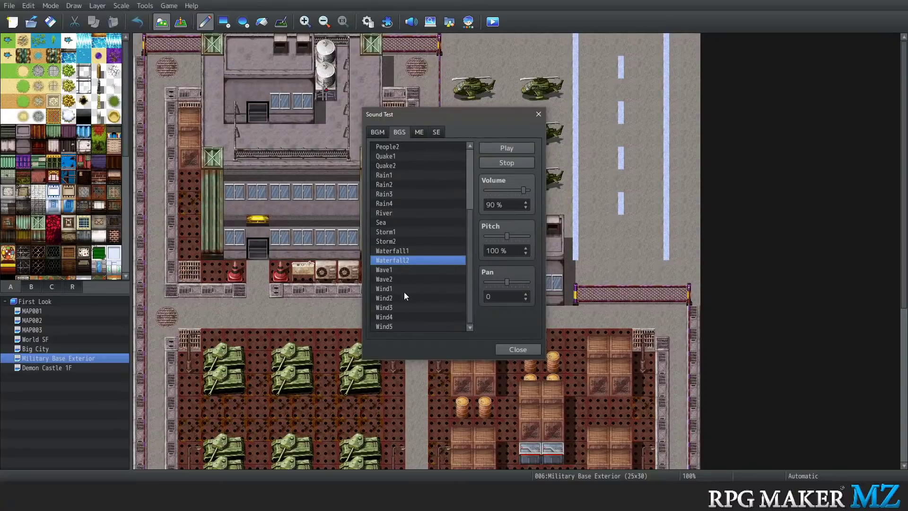
left_click(397, 271)
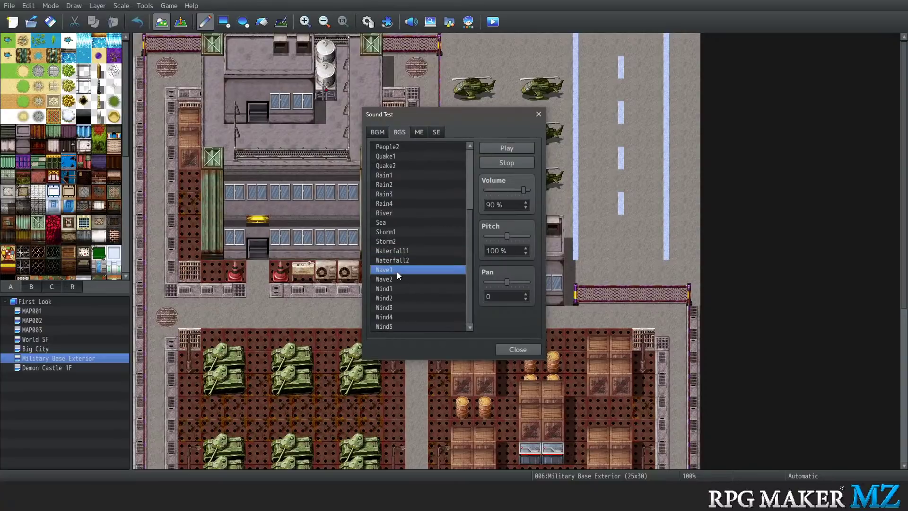
left_click(507, 162)
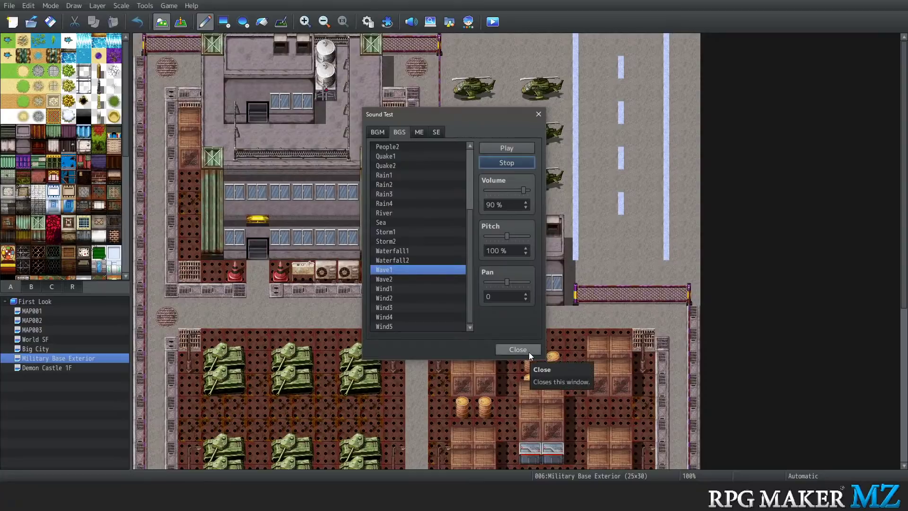
Return to the sound effects (SE) and preview Saint2 and Saint6
scroll(418, 246, "up", 4)
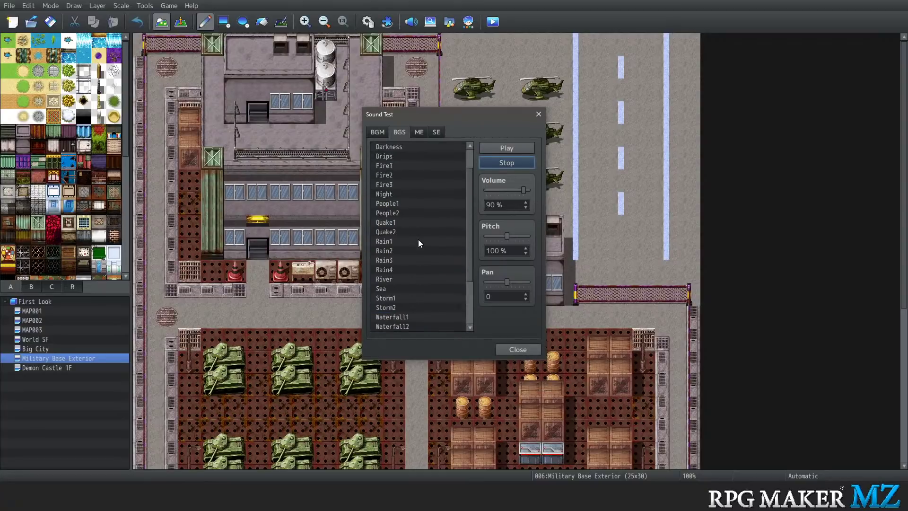
left_click(436, 132)
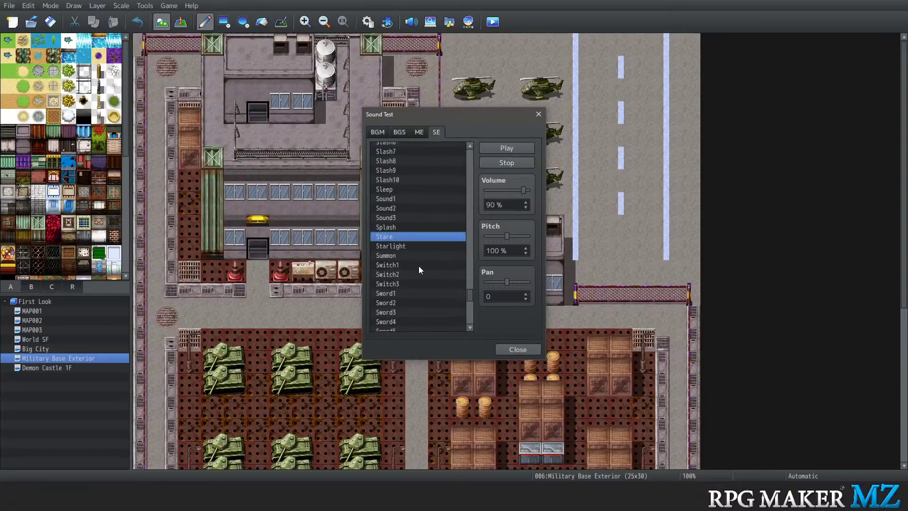
scroll(419, 266, "up", 3)
scroll(407, 267, "up", 10)
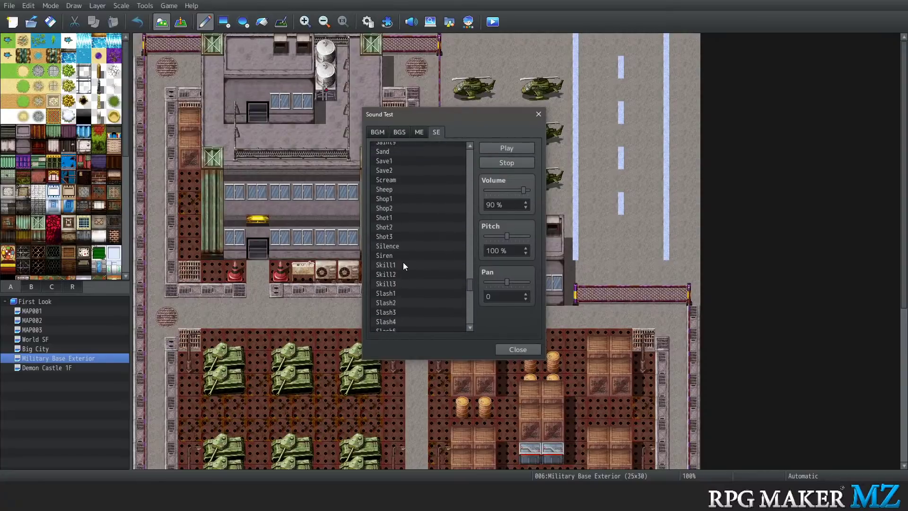
scroll(401, 263, "up", 7)
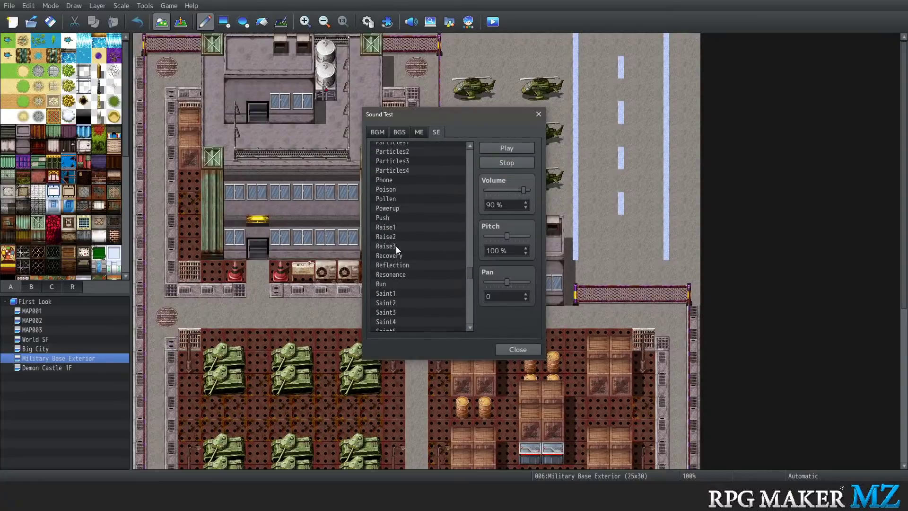
scroll(410, 256, "up", 3)
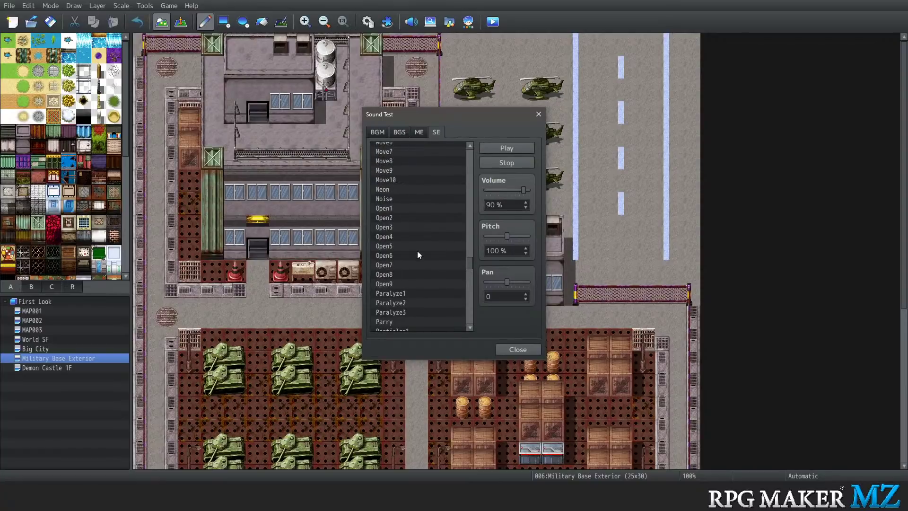
scroll(417, 250, "down", 8)
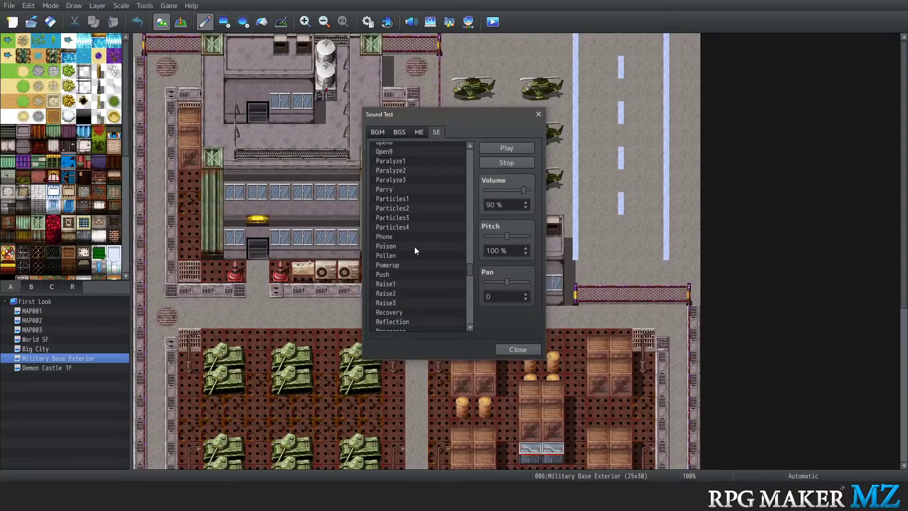
scroll(413, 246, "down", 3)
left_click(402, 170)
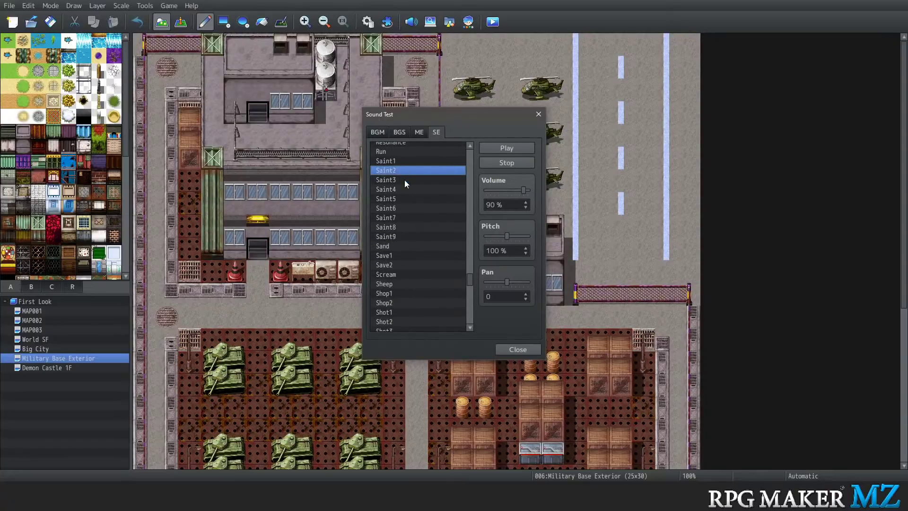
left_click(403, 208)
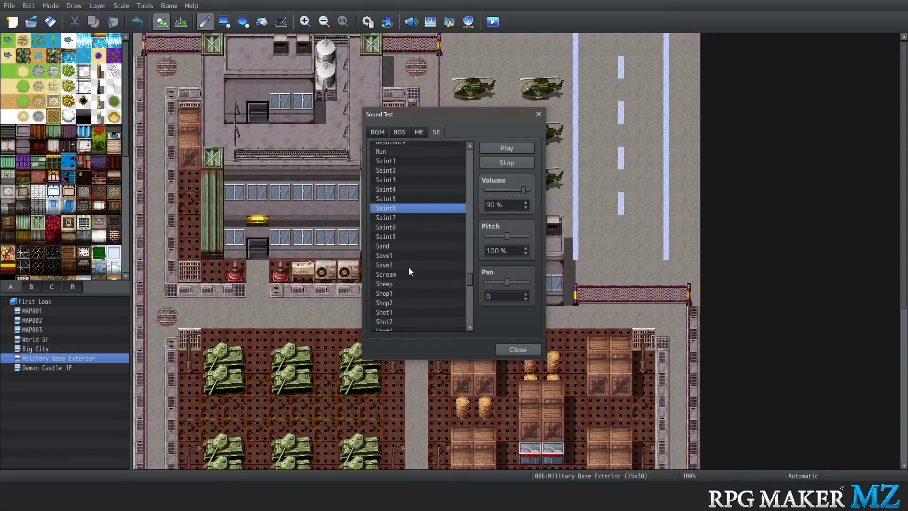
Preview the Shot1, Shot2 and Shot3 sound effects
scroll(402, 256, "down", 6)
scroll(401, 237, "up", 1)
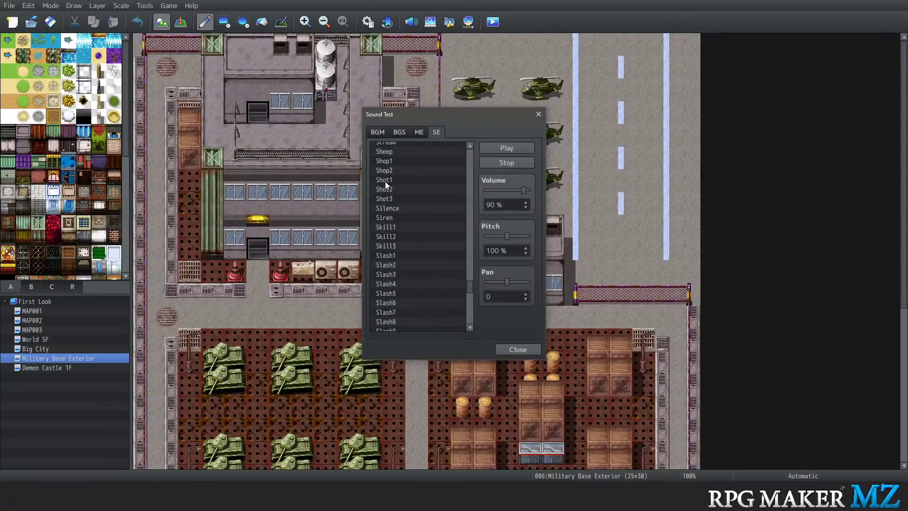
left_click(385, 180)
left_click(395, 189)
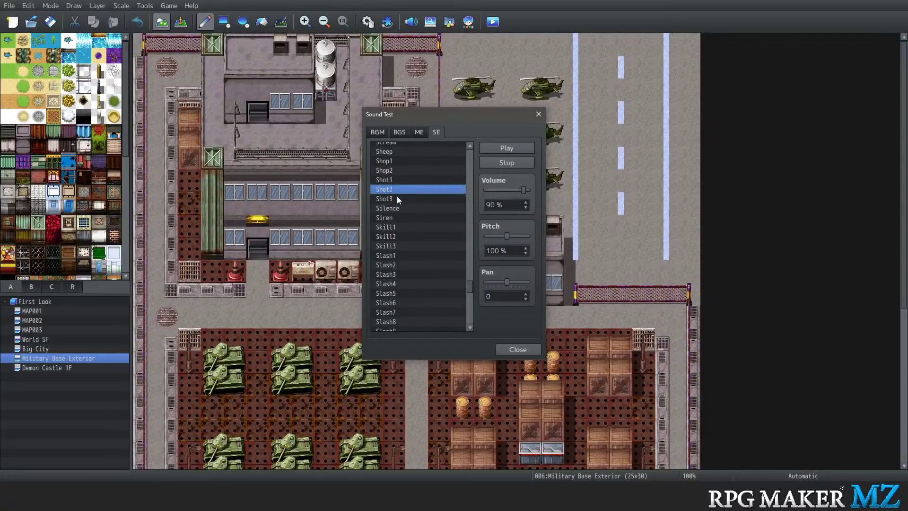
left_click(397, 200)
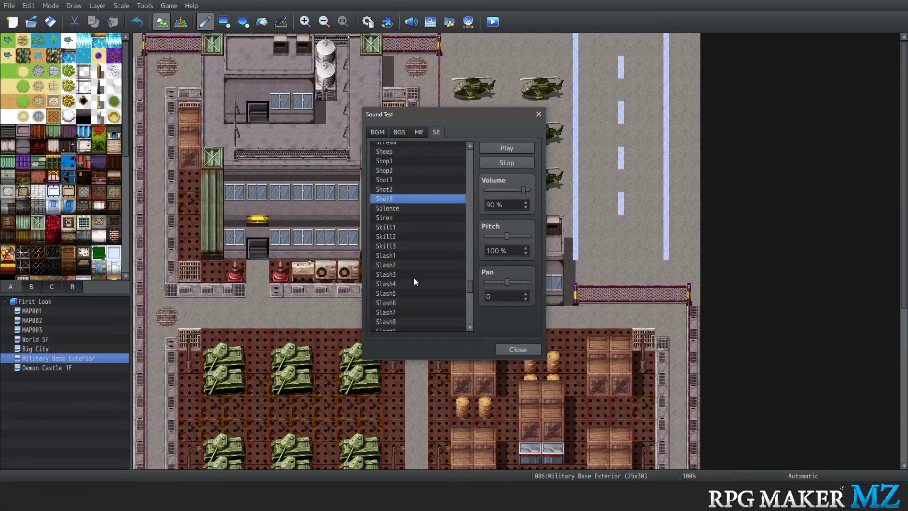
Preview the Shop2 and Shop1 sound effects
scroll(414, 277, "down", 5)
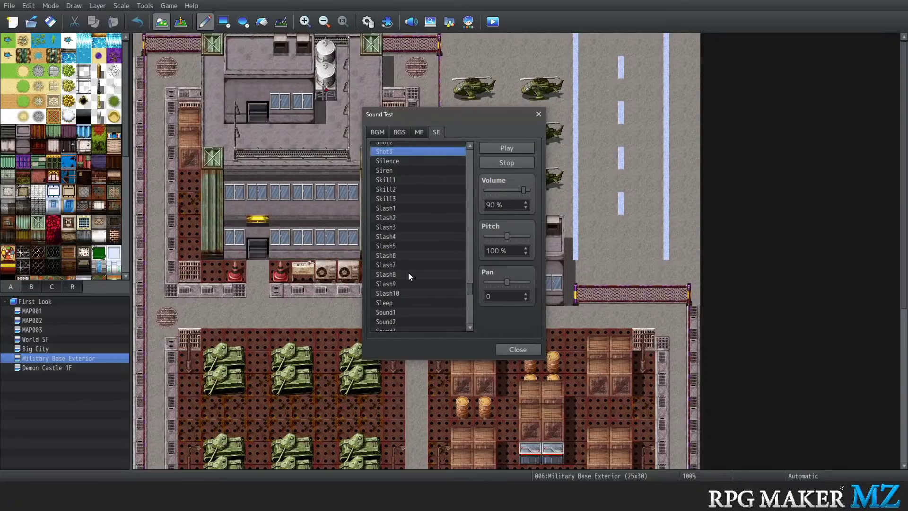
scroll(407, 273, "down", 2)
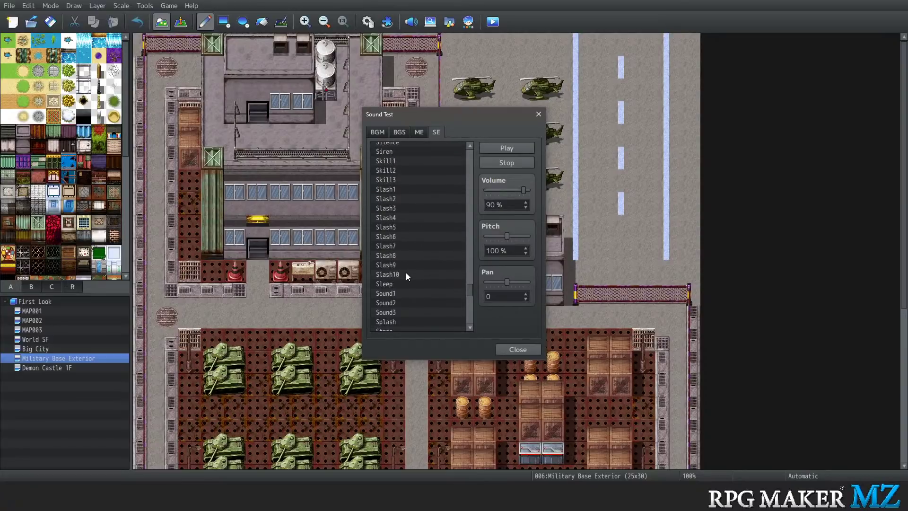
scroll(405, 272, "up", 11)
left_click(387, 208)
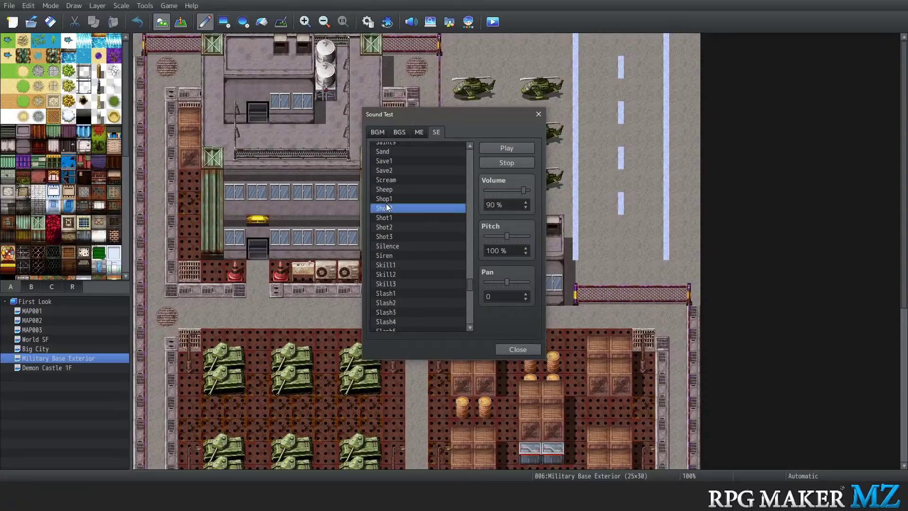
left_click(398, 199)
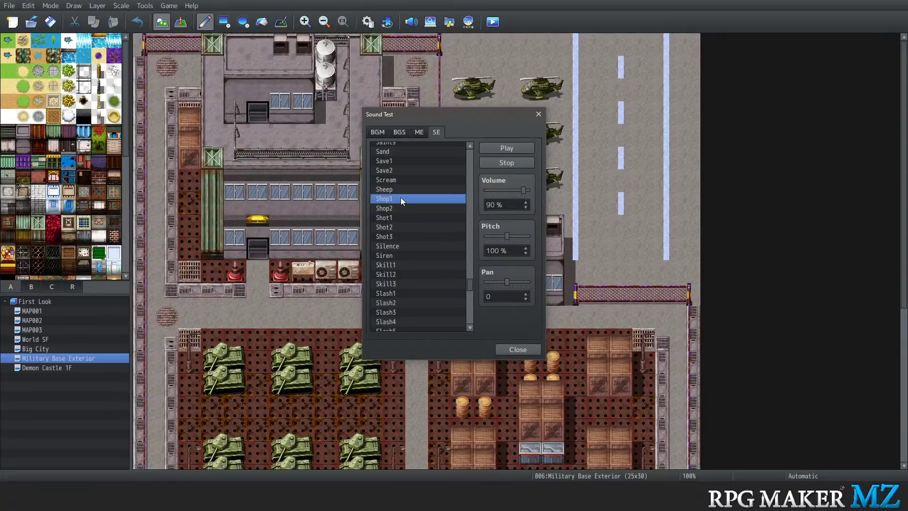
Preview the Sheep, Coin and Cat sound effects
left_click(400, 192)
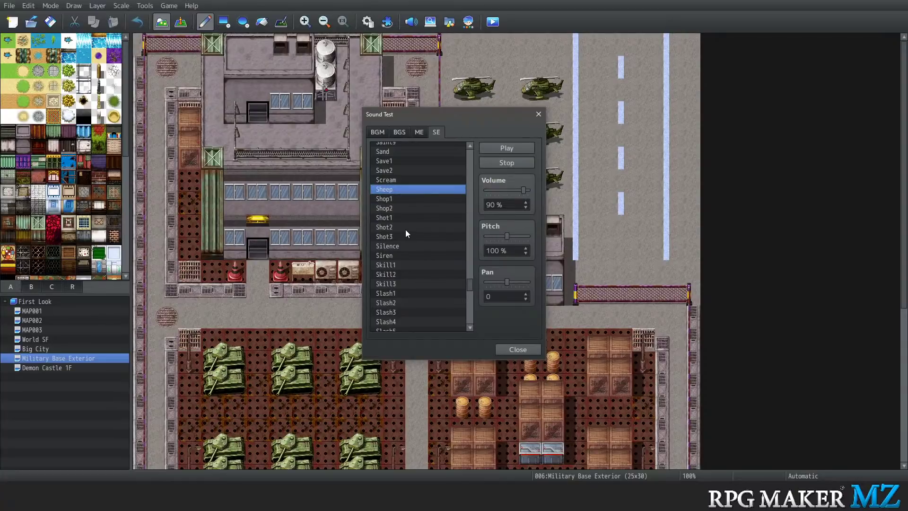
scroll(404, 229, "up", 5)
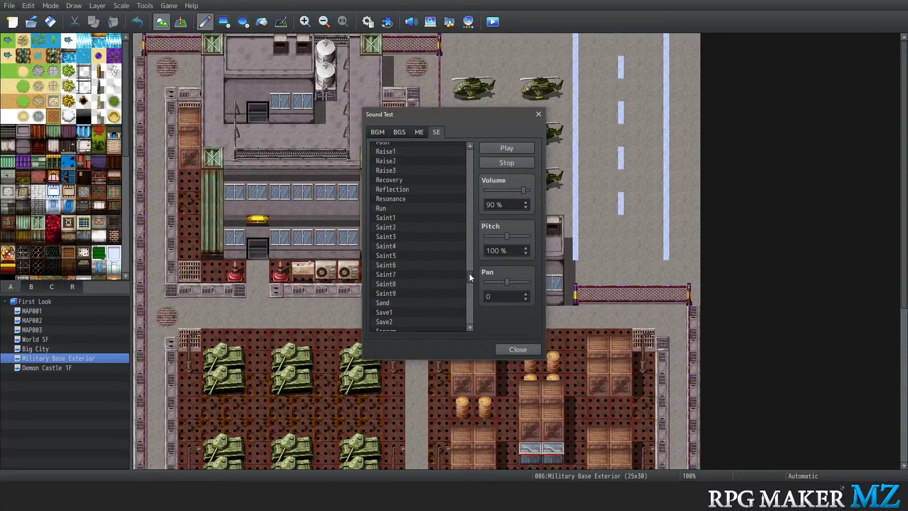
left_click_drag(470, 276, 469, 169)
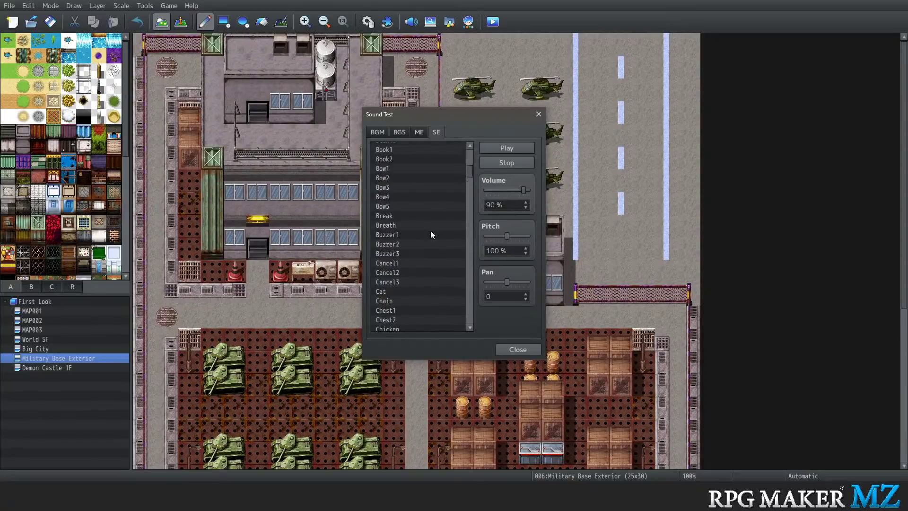
scroll(403, 305, "down", 4)
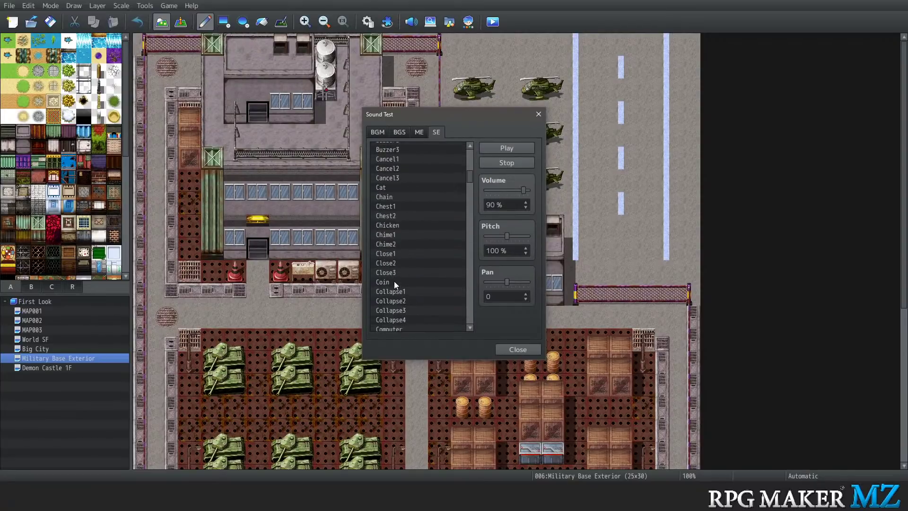
left_click(395, 282)
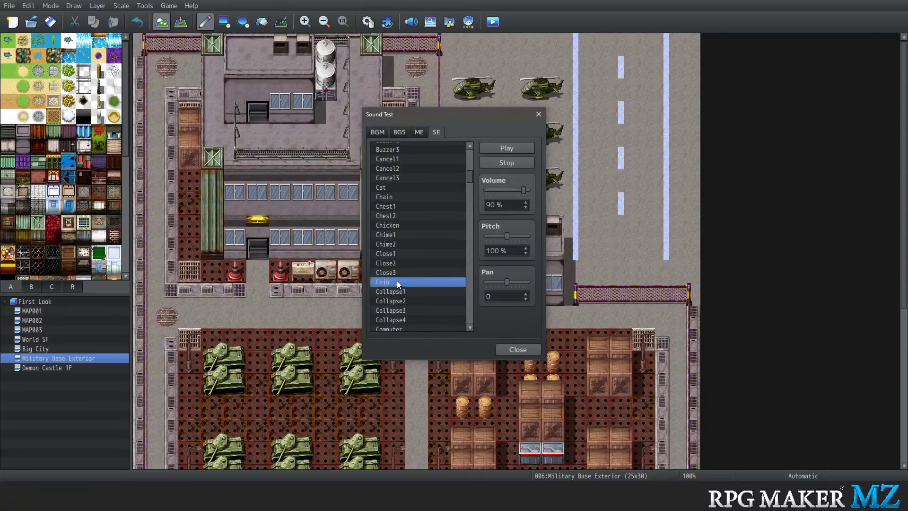
left_click(409, 188)
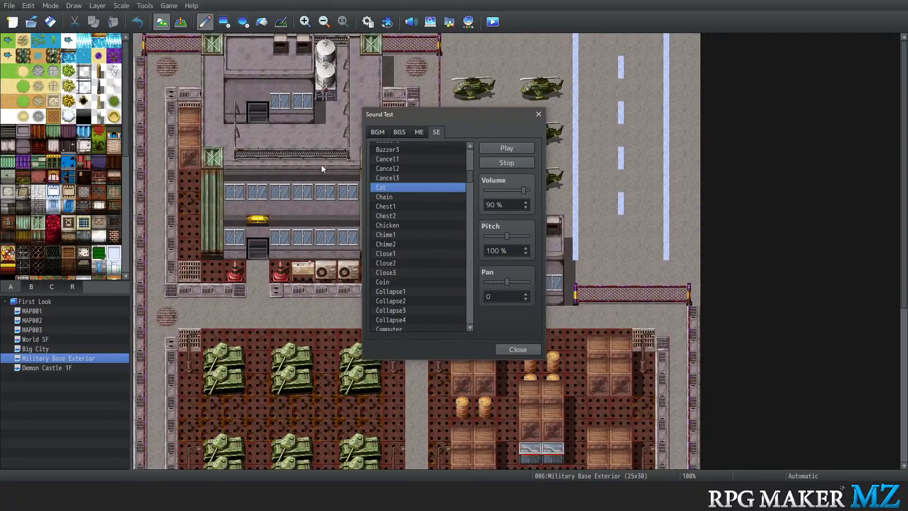
Look at the background music (BGM) list and return to the sound effects (SE)
left_click(377, 132)
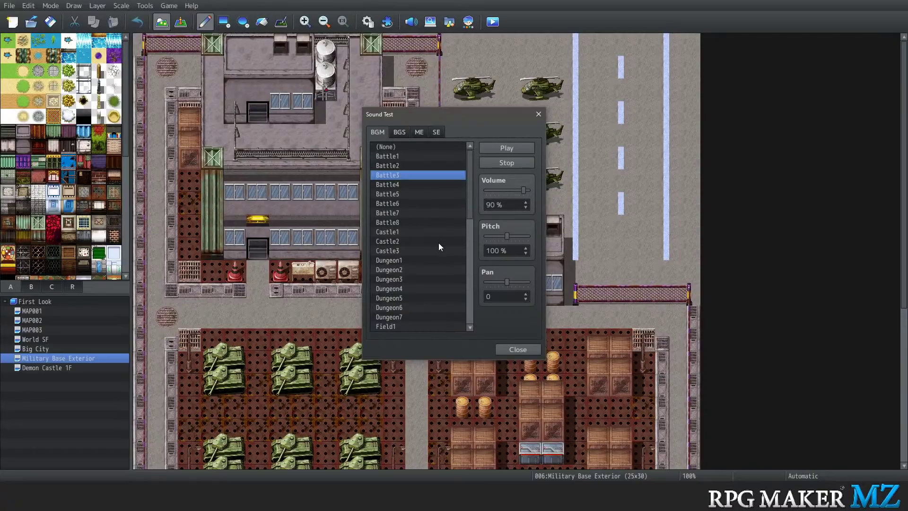
left_click(435, 132)
key("Down")
key("Down")
key("Down")
key("Down")
key("Down")
key("Down")
key("Down")
key("Down")
key("Down")
key("Down")
key("Down")
key("Down")
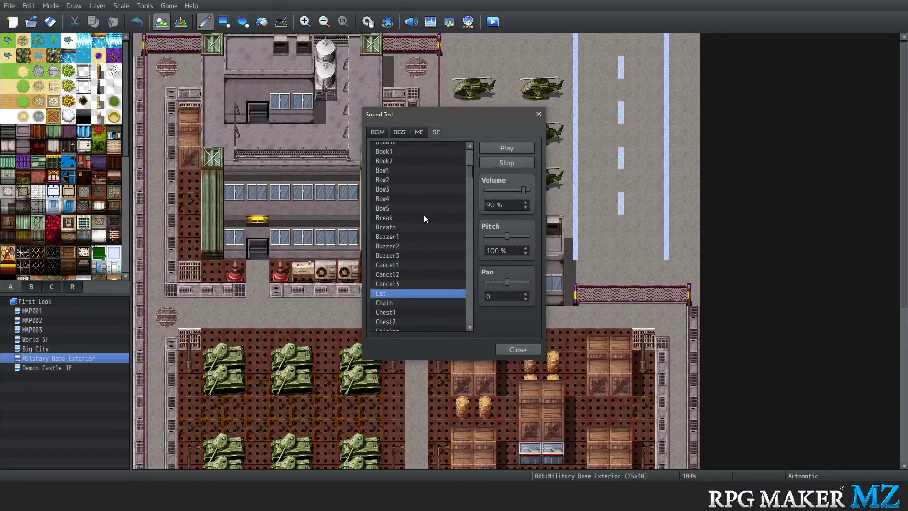
Browse the sound effects from the start of the list and preview Chain
scroll(421, 221, "up", 5)
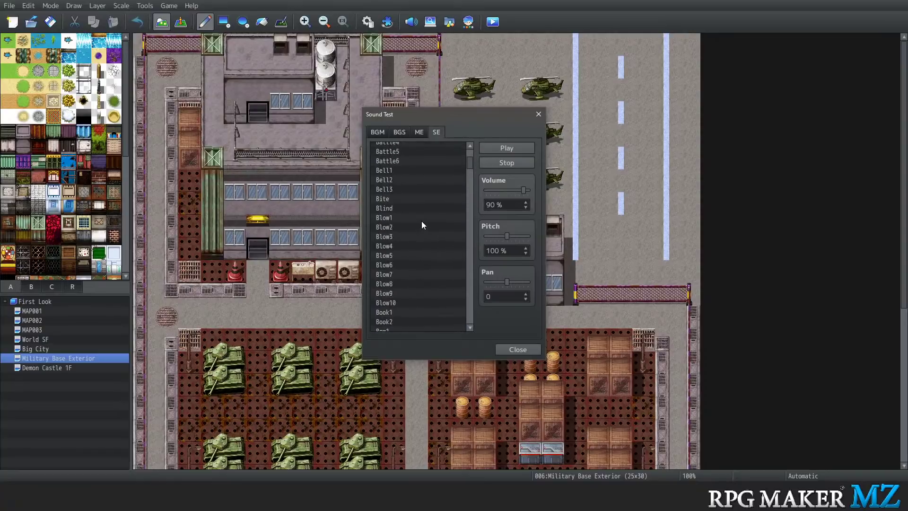
scroll(422, 225, "up", 1)
scroll(422, 221, "up", 4)
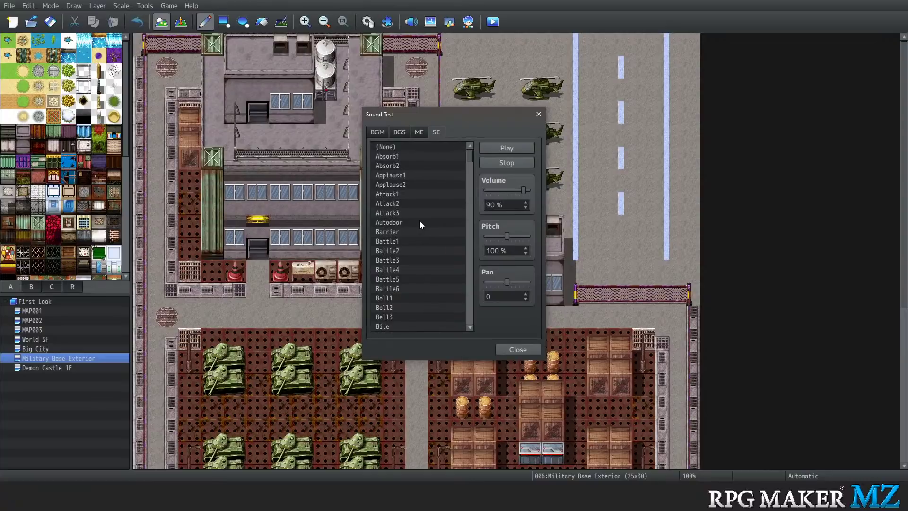
scroll(416, 222, "down", 8)
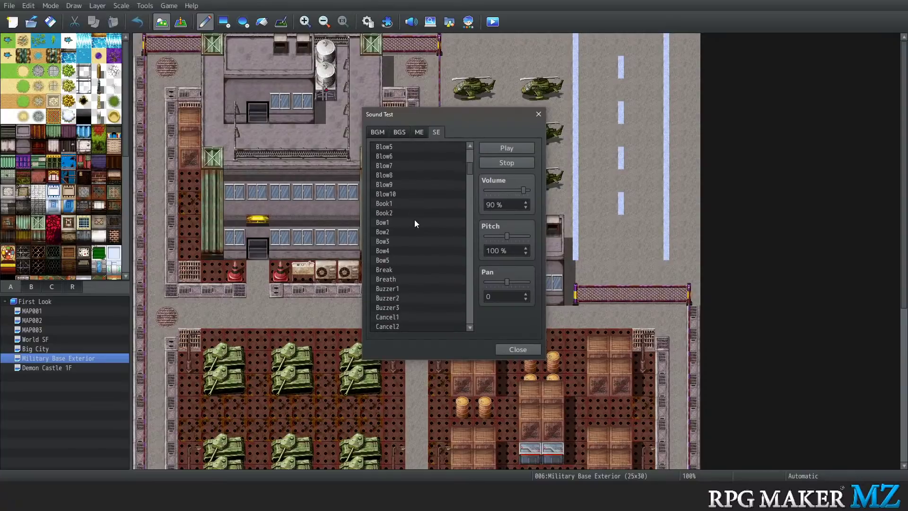
scroll(415, 222, "down", 6)
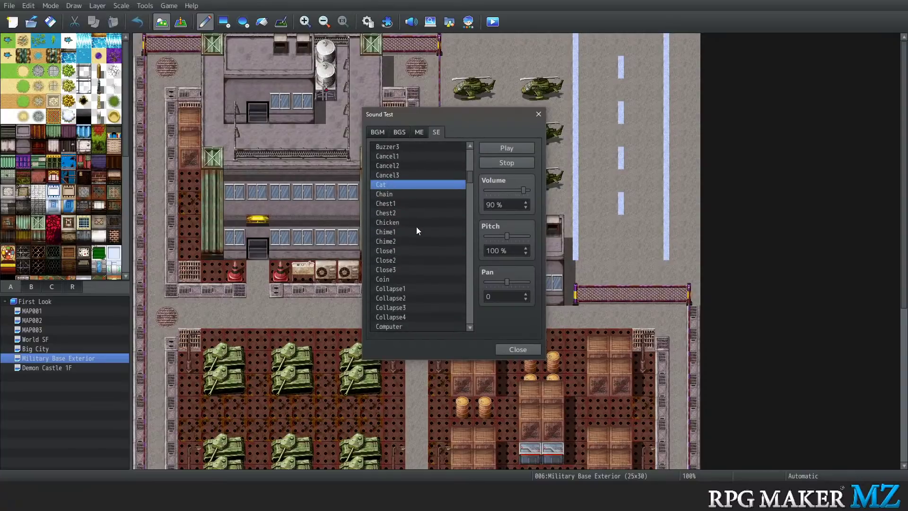
scroll(416, 231, "down", 1)
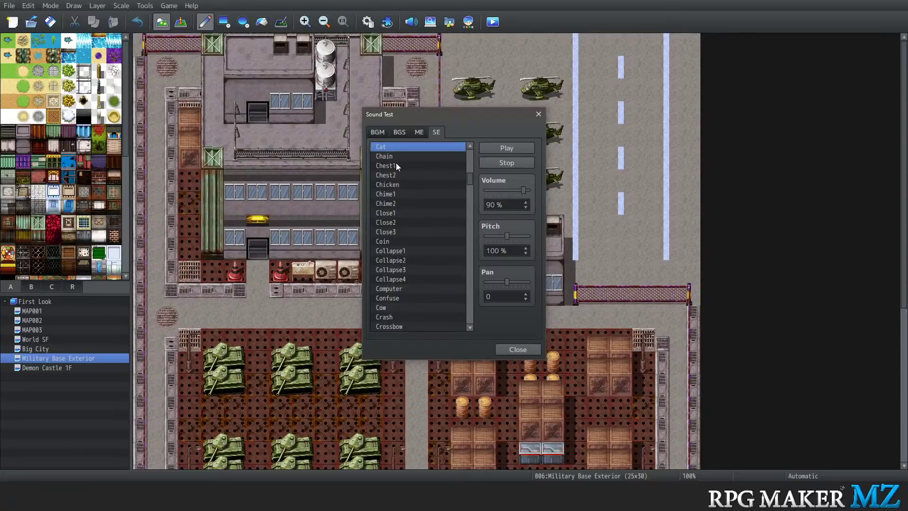
scroll(395, 168, "up", 1)
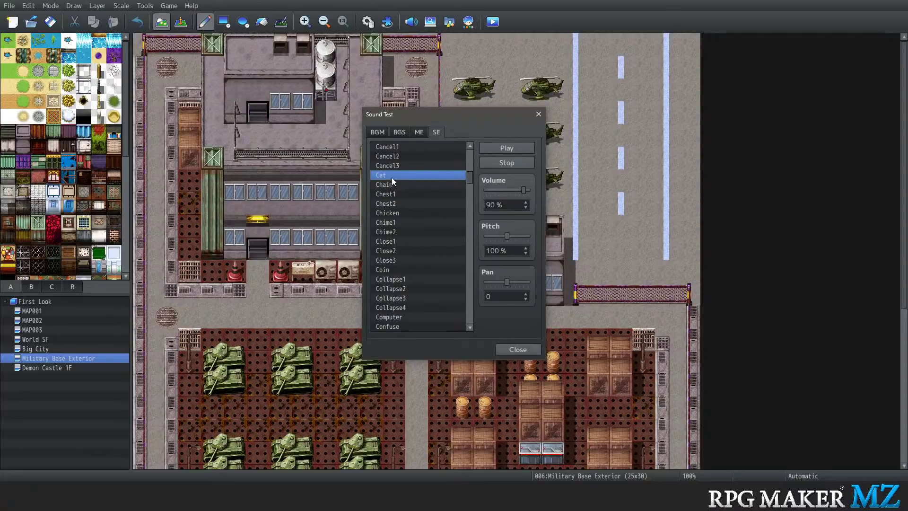
left_click(392, 185)
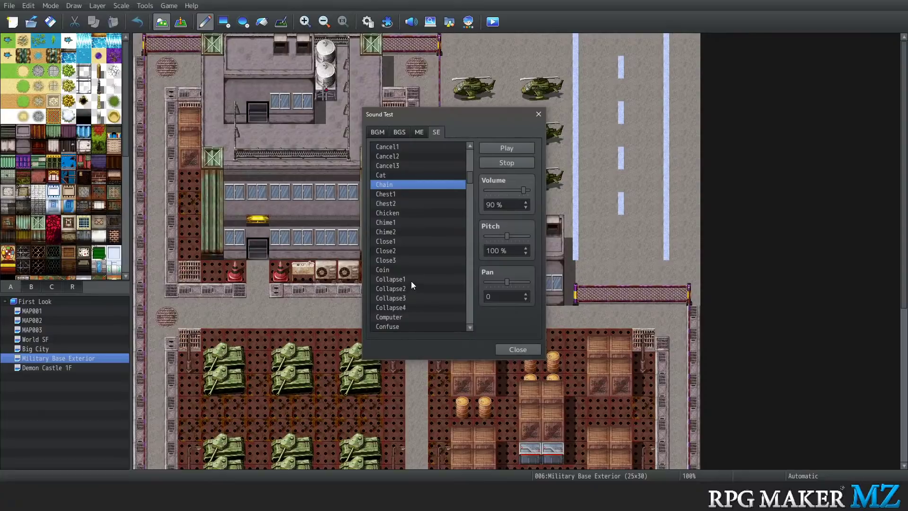
Preview the Cursor1, Cursor2, Cursor3 and Cursor4 sound effects, going through the set twice
scroll(410, 281, "down", 6)
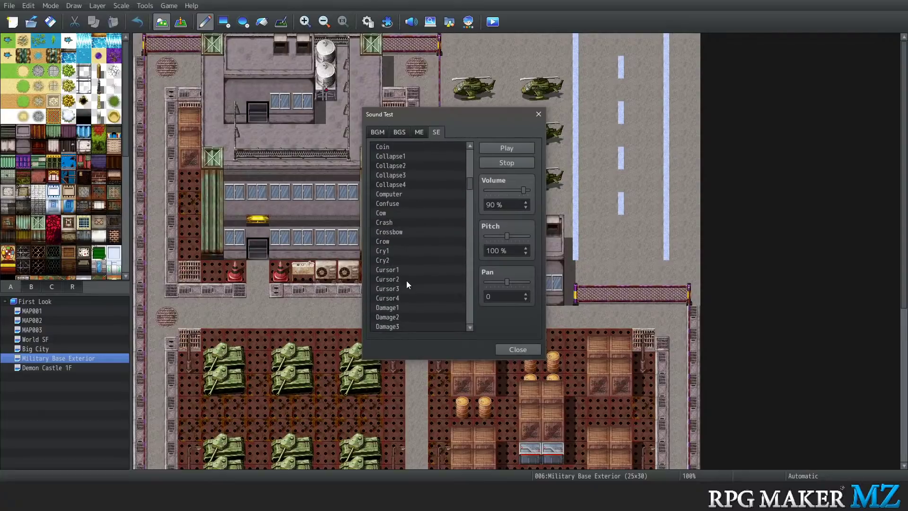
left_click(401, 221)
left_click(400, 232)
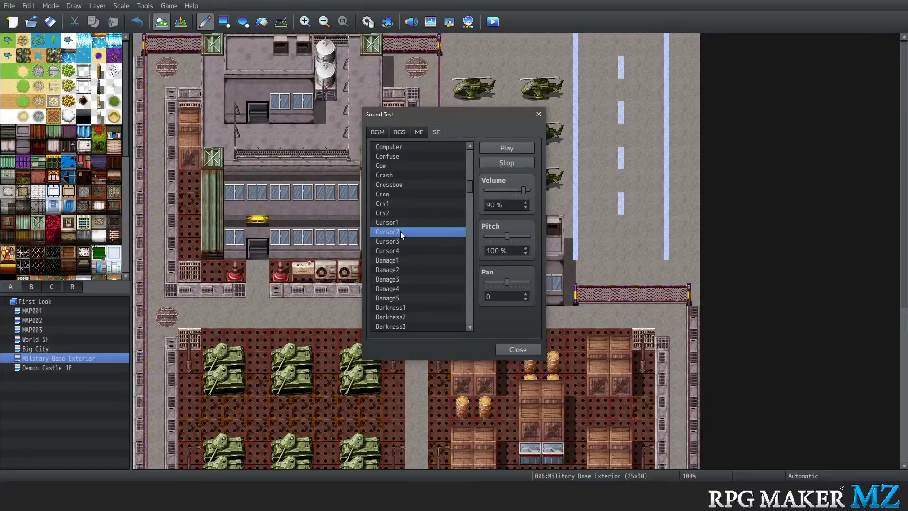
left_click(404, 242)
left_click(402, 253)
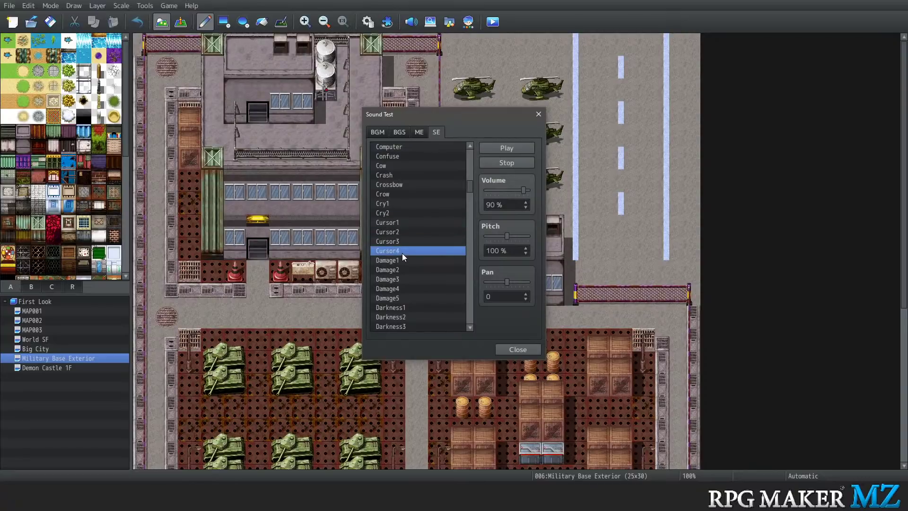
left_click(401, 225)
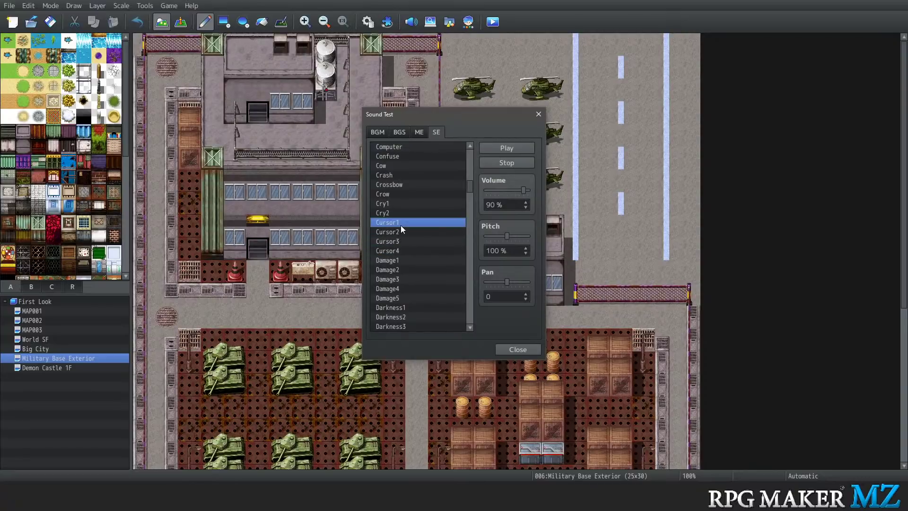
left_click(402, 232)
left_click(401, 240)
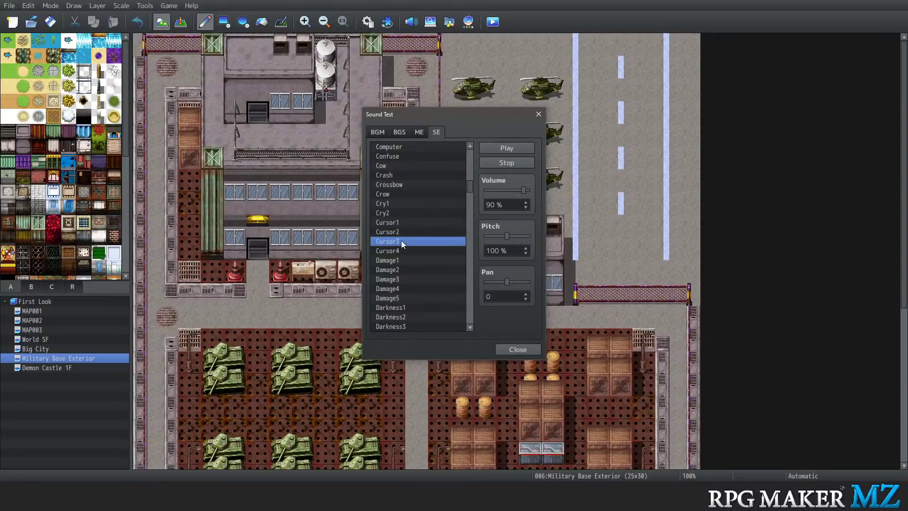
left_click(399, 257)
left_click(401, 251)
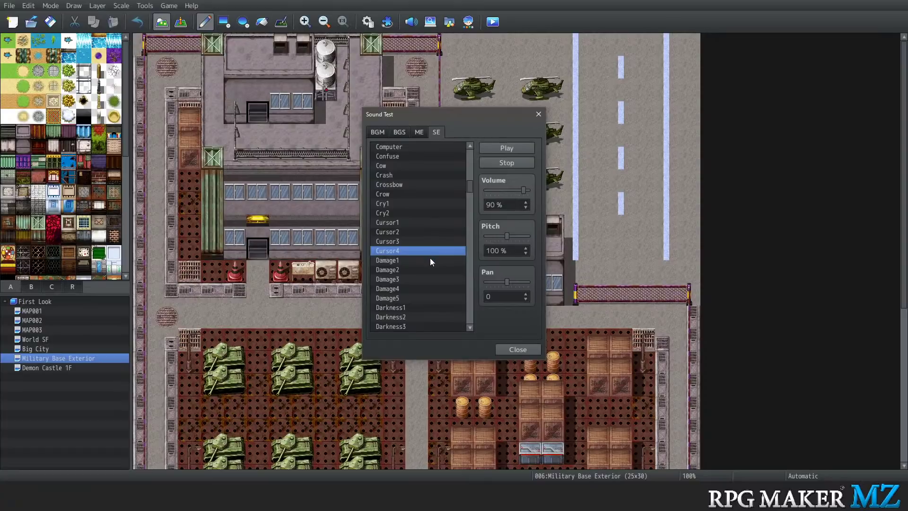
Preview the Decision1 through Decision5 sound effects, then replay Decision2 and Decision5 for comparison
scroll(428, 259, "down", 3)
scroll(425, 258, "down", 2)
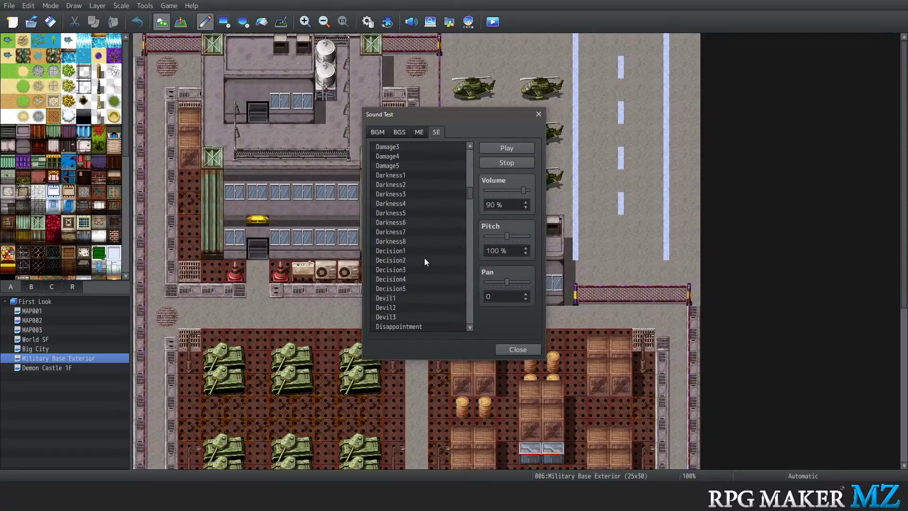
left_click(415, 223)
left_click(408, 231)
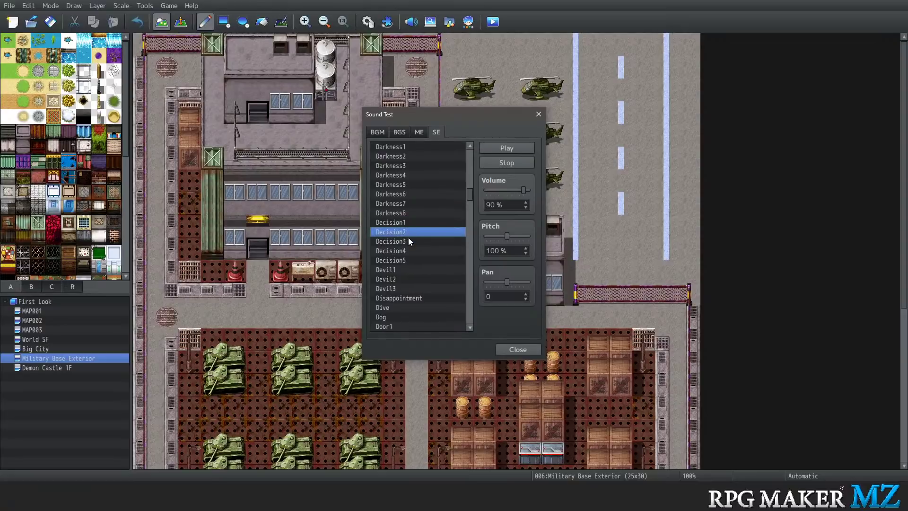
left_click(407, 240)
left_click(408, 251)
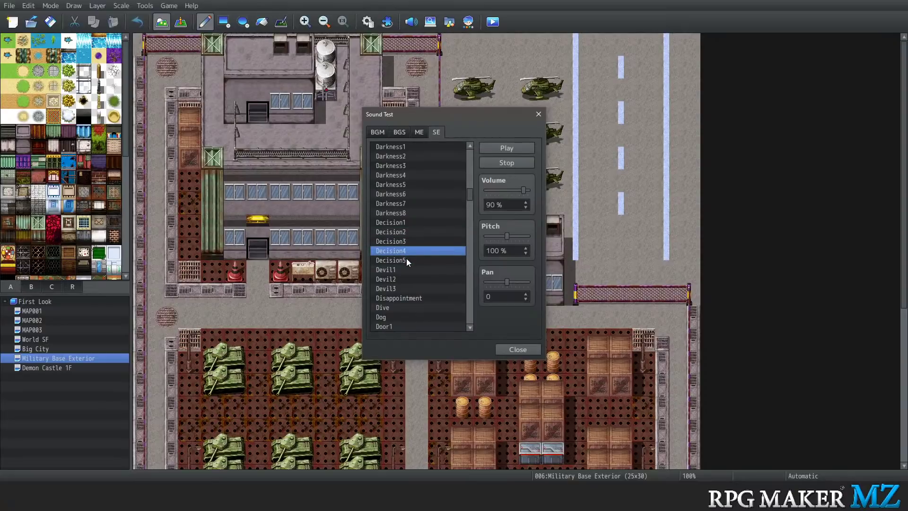
left_click(406, 259)
left_click(413, 232)
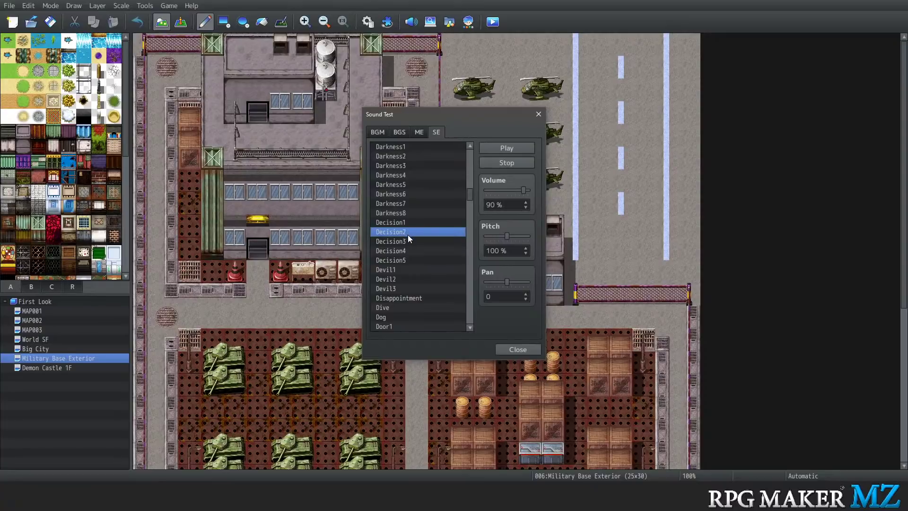
left_click(412, 260)
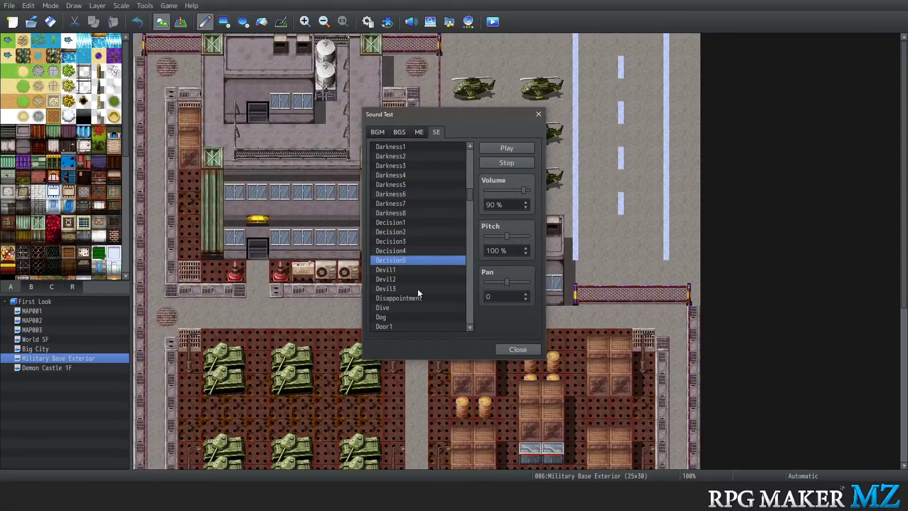
Preview the Load1, Load2, Save1 and Save2 sound effects
scroll(418, 288, "down", 8)
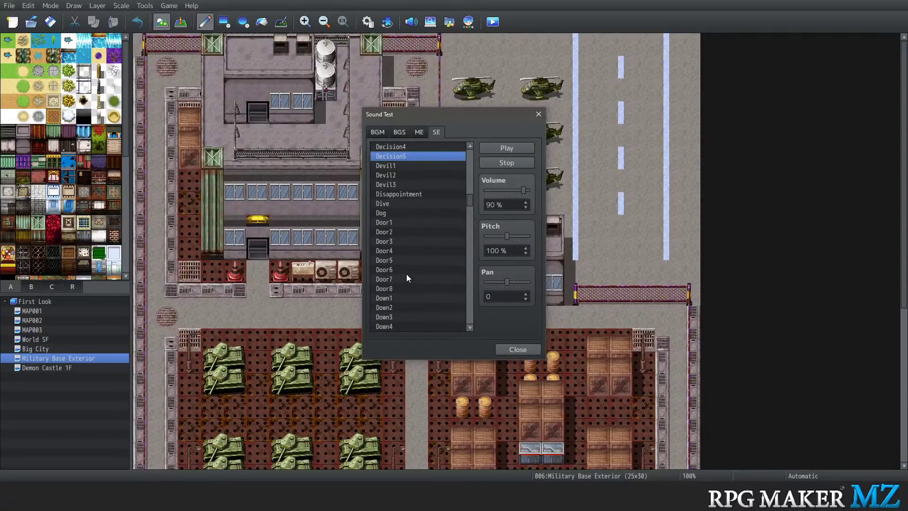
scroll(404, 273, "down", 15)
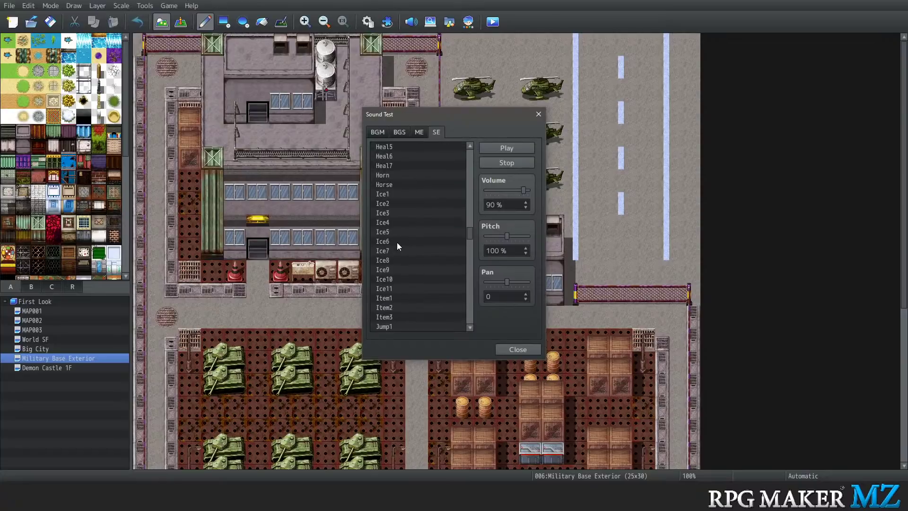
left_click(384, 269)
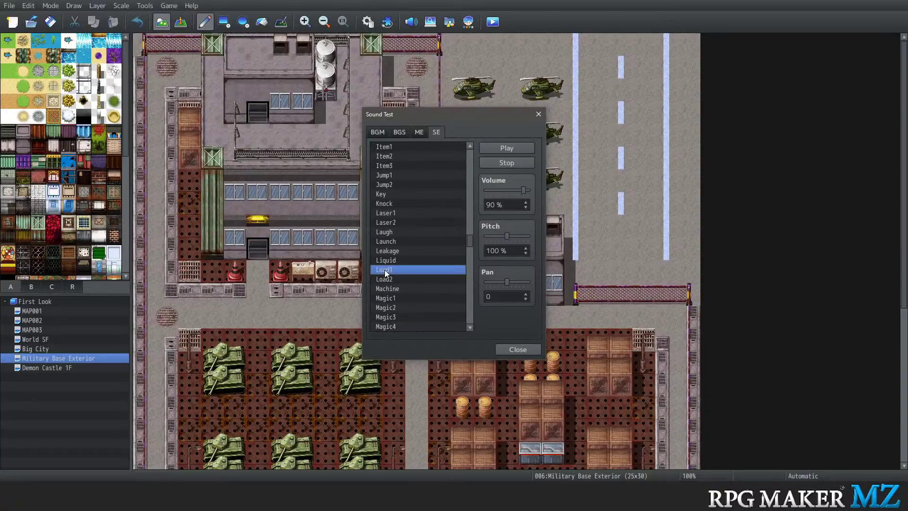
left_click(395, 278)
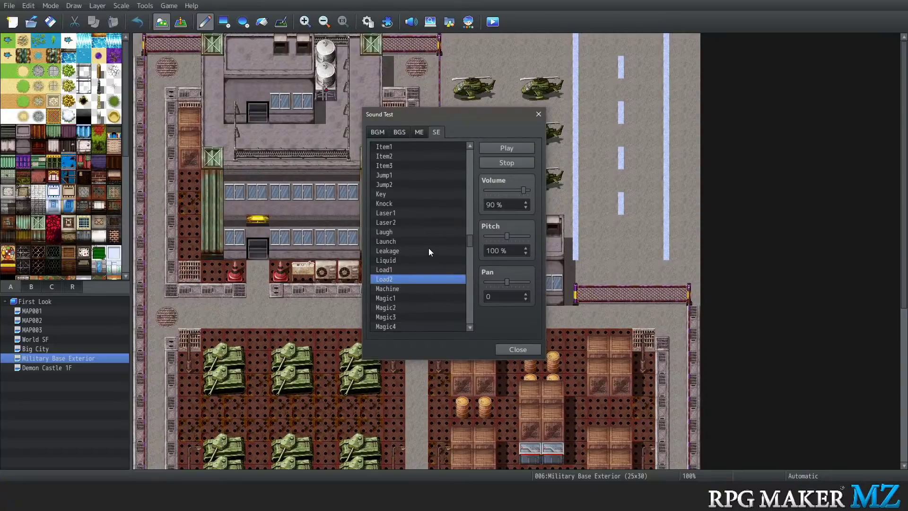
scroll(429, 248, "down", 15)
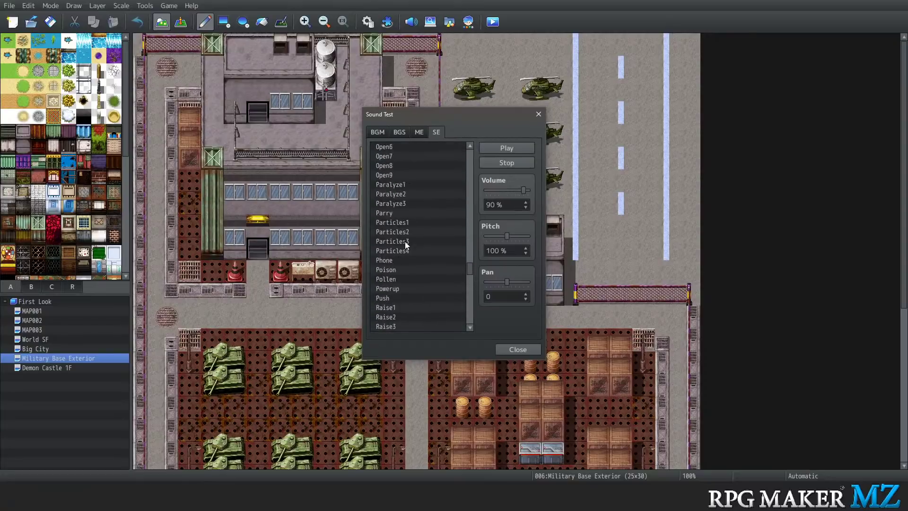
scroll(404, 241, "down", 7)
left_click(399, 251)
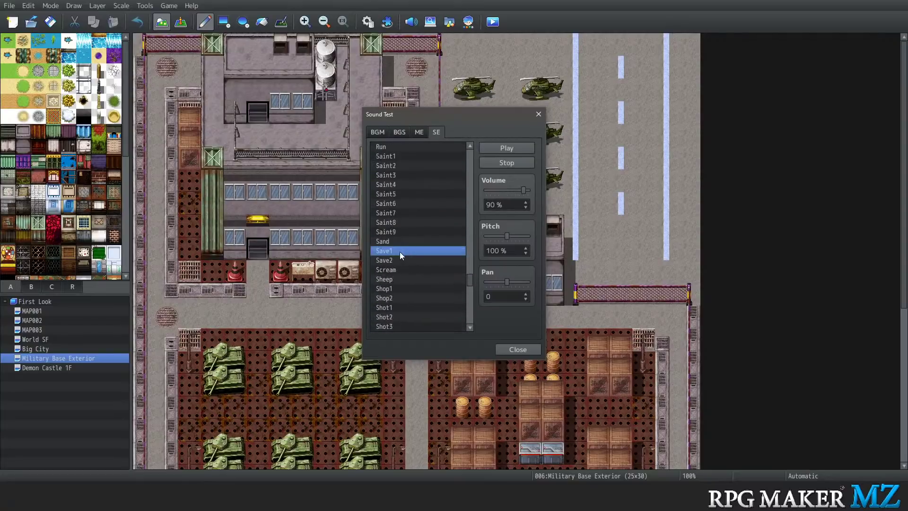
left_click(399, 260)
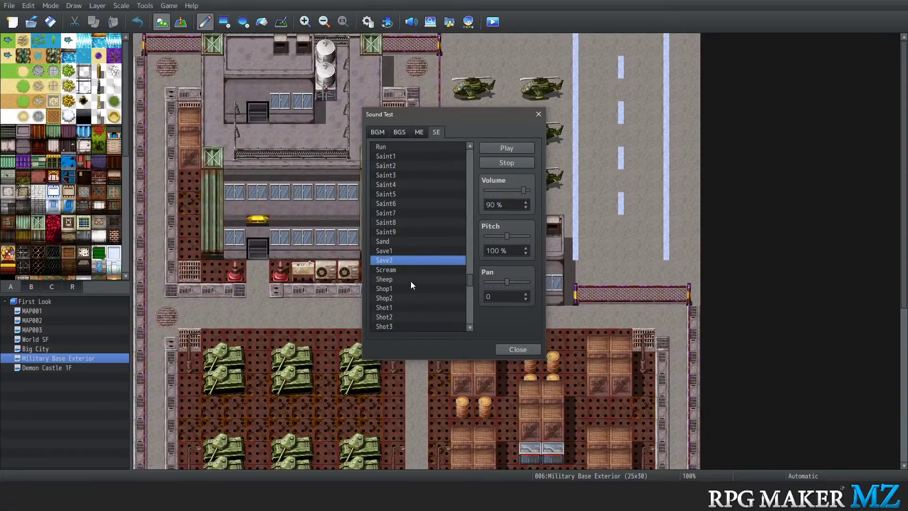
Close the Sound Test and open the project's Database
left_click(538, 114)
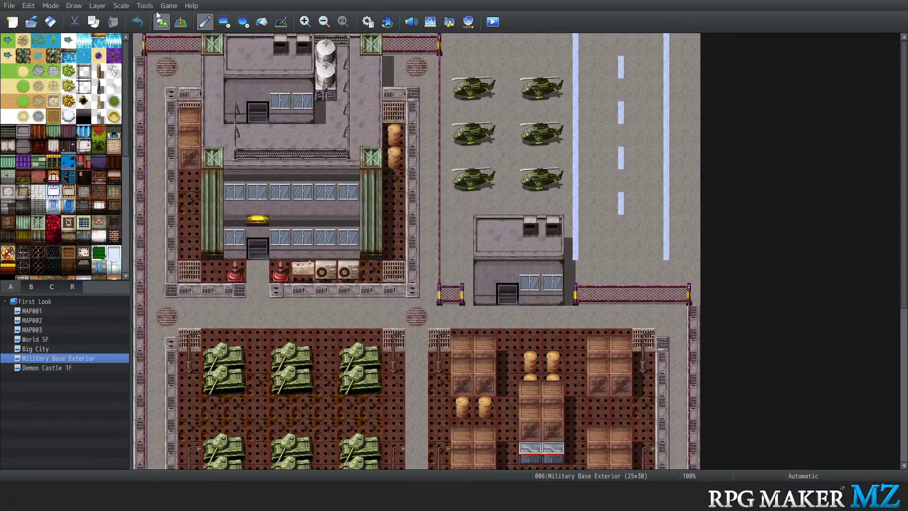
left_click(145, 5)
left_click(153, 18)
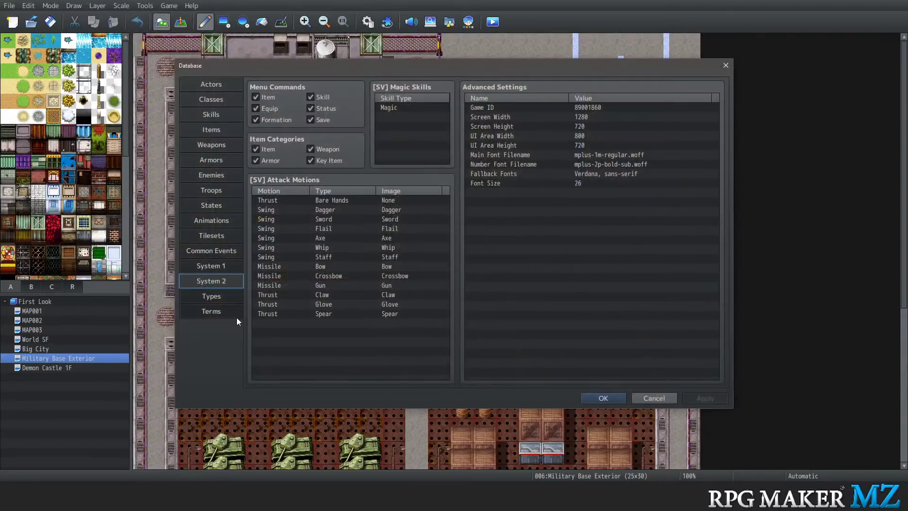
Show the database's Animations list and preview the Cure One 2 animation
left_click(213, 222)
scroll(311, 262, "down", 5)
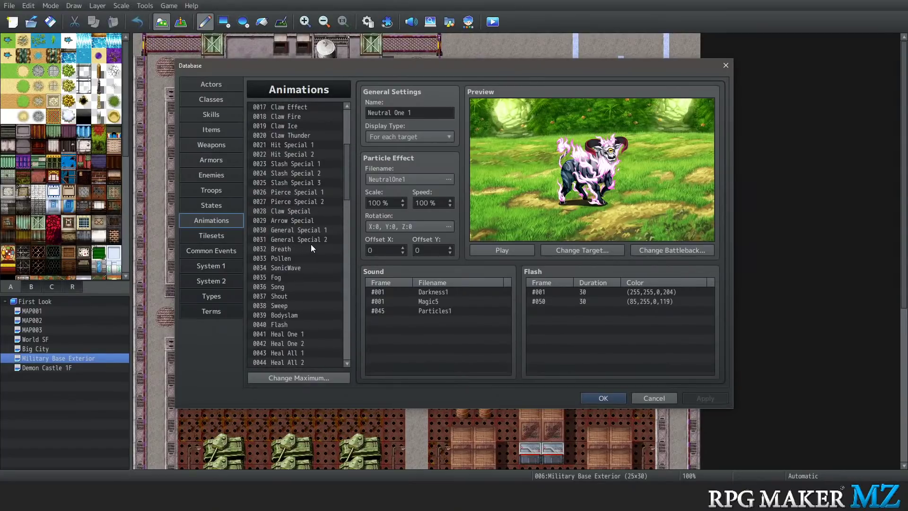
scroll(311, 243, "down", 5)
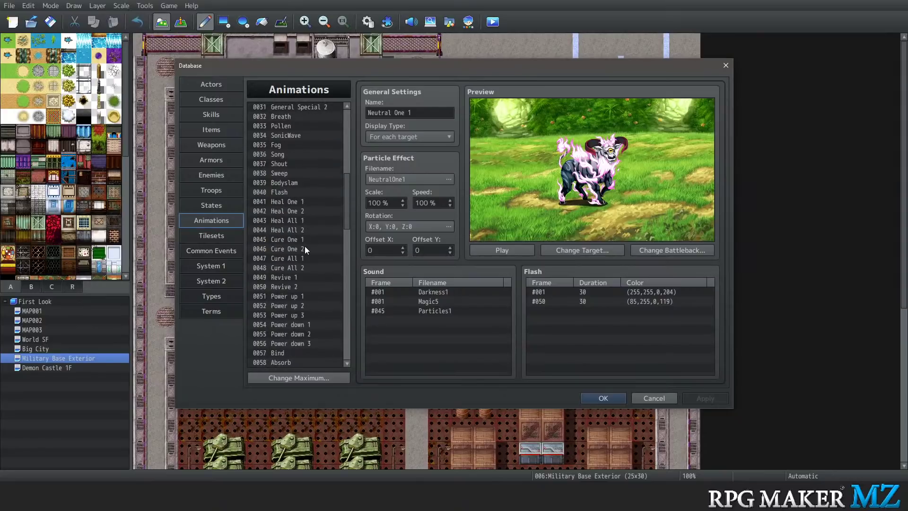
left_click(305, 246)
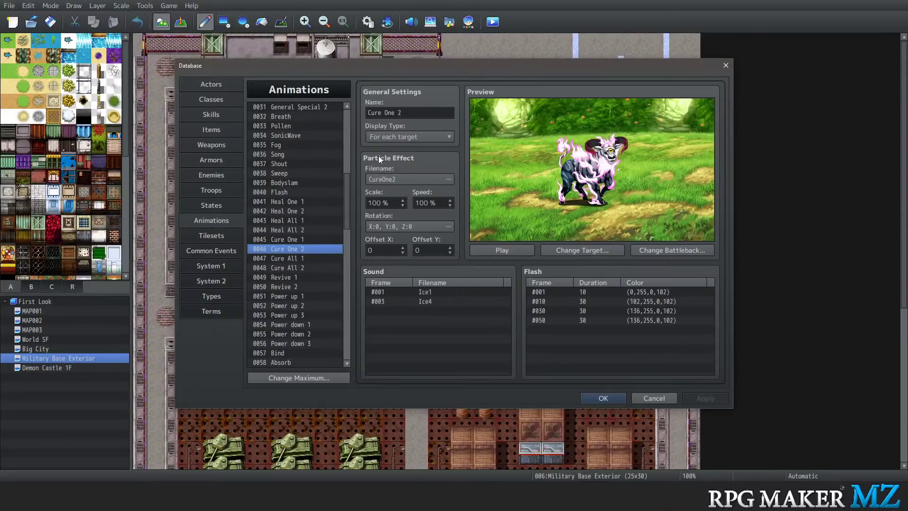
left_click(484, 249)
Preview the Power down 1 and Paralyze animations
scroll(307, 277, "down", 1)
scroll(307, 277, "down", 2)
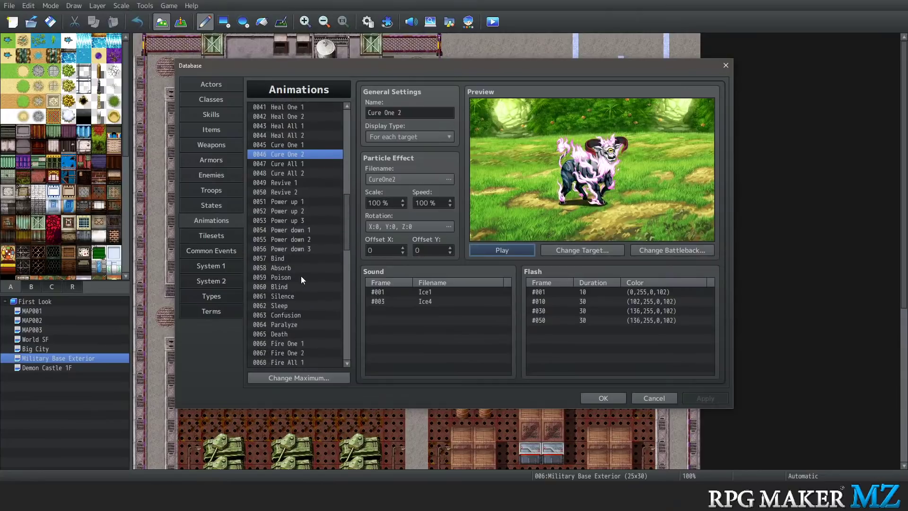
left_click(297, 229)
left_click(504, 249)
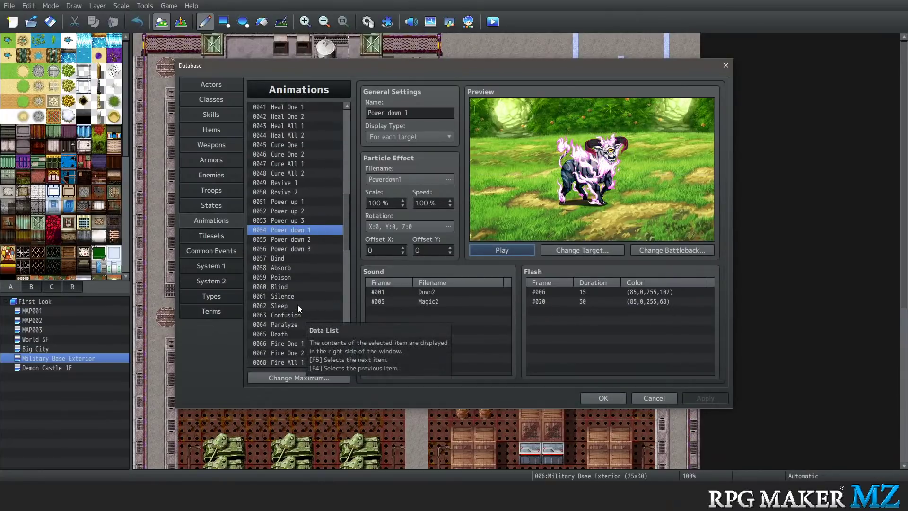
scroll(298, 306, "down", 1)
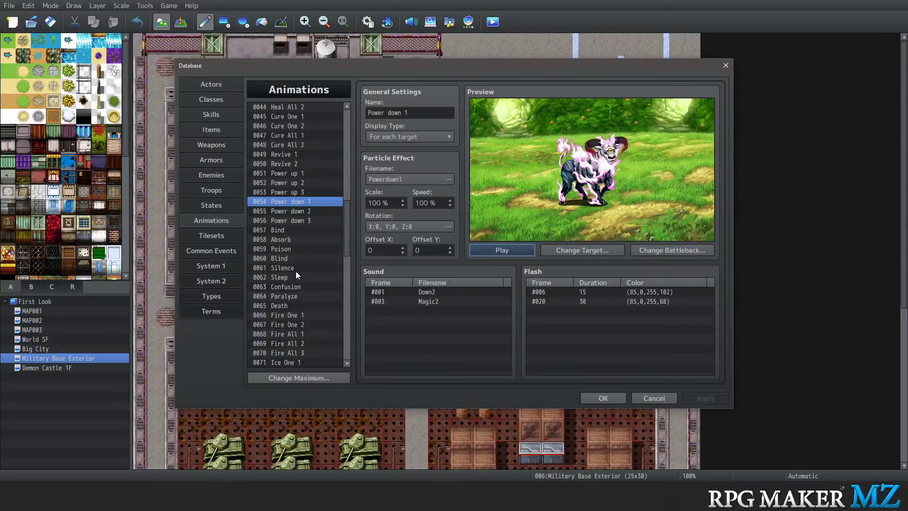
scroll(265, 267, "down", 1)
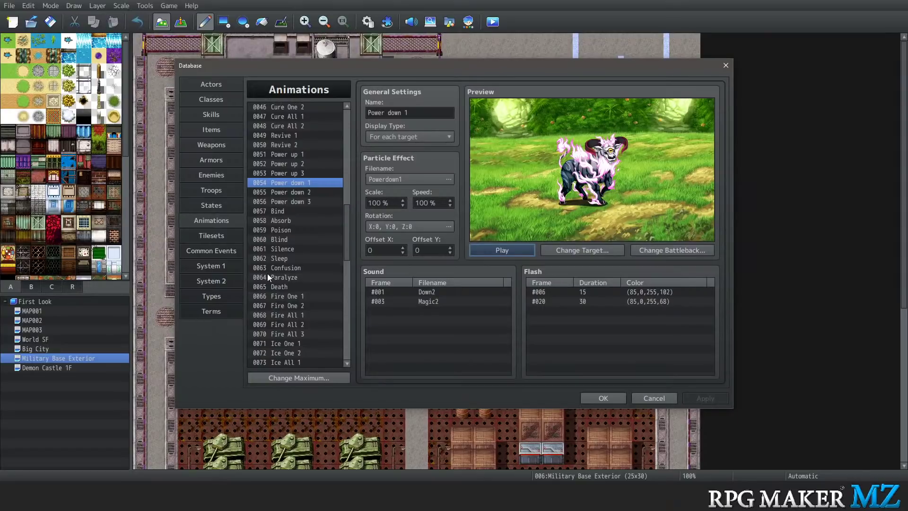
left_click(296, 278)
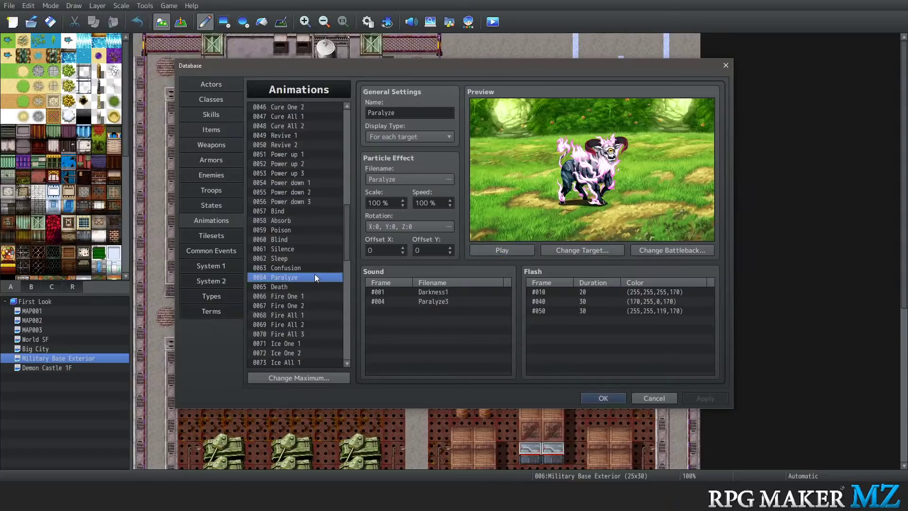
left_click(512, 249)
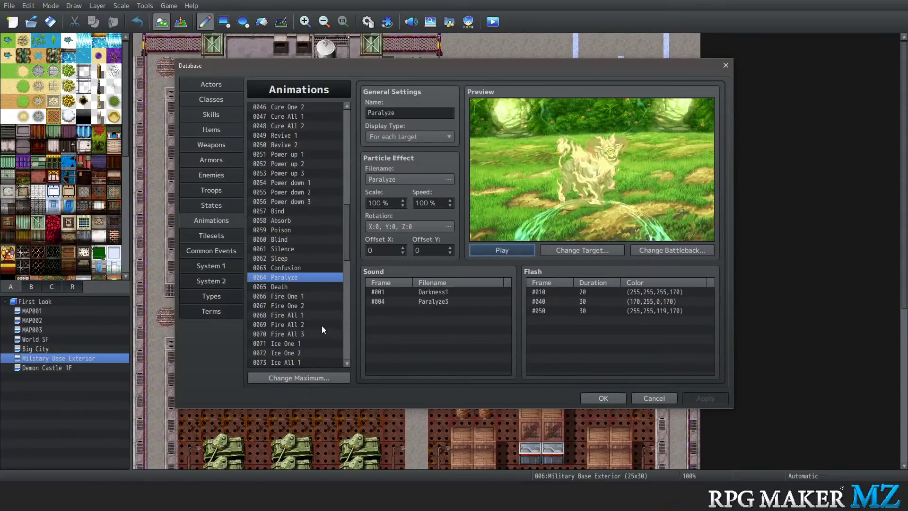
Preview the fire animations Fire One 1, Fire All 1 and Fire All 3
left_click(288, 297)
left_click(497, 250)
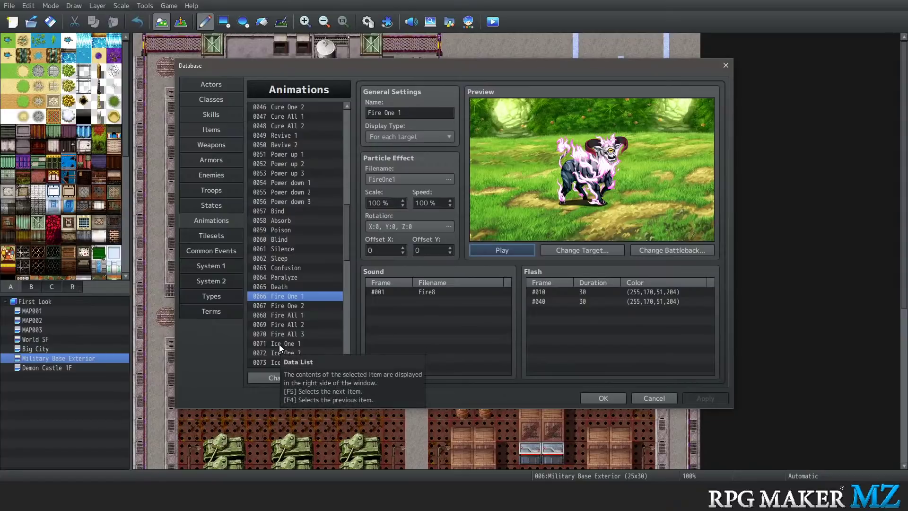
left_click(288, 318)
left_click(500, 251)
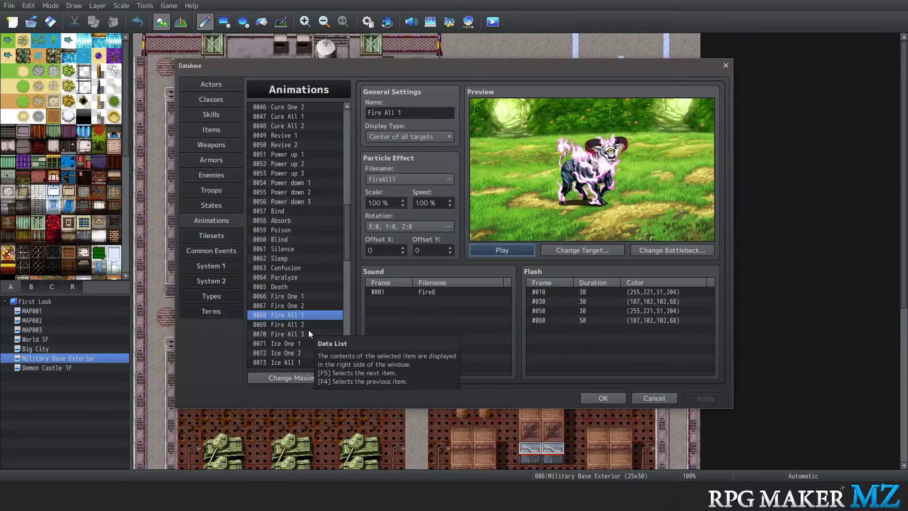
left_click(308, 332)
left_click(494, 251)
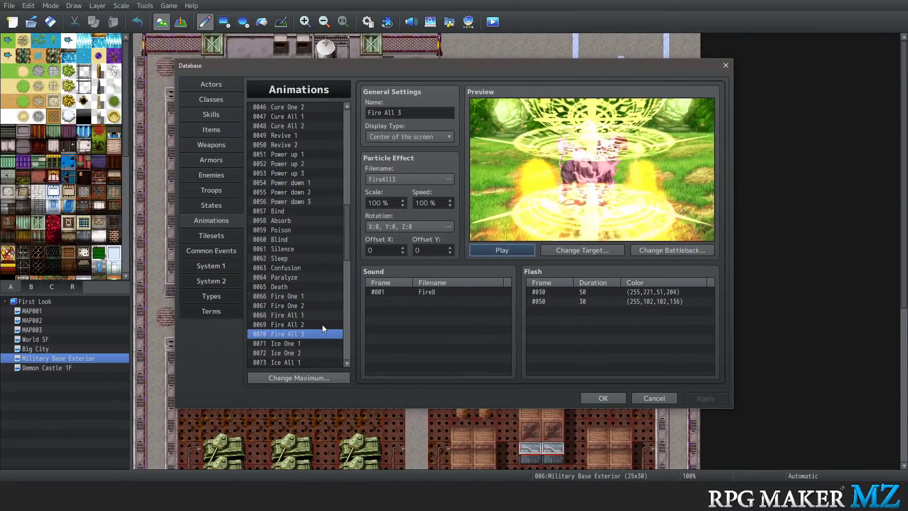
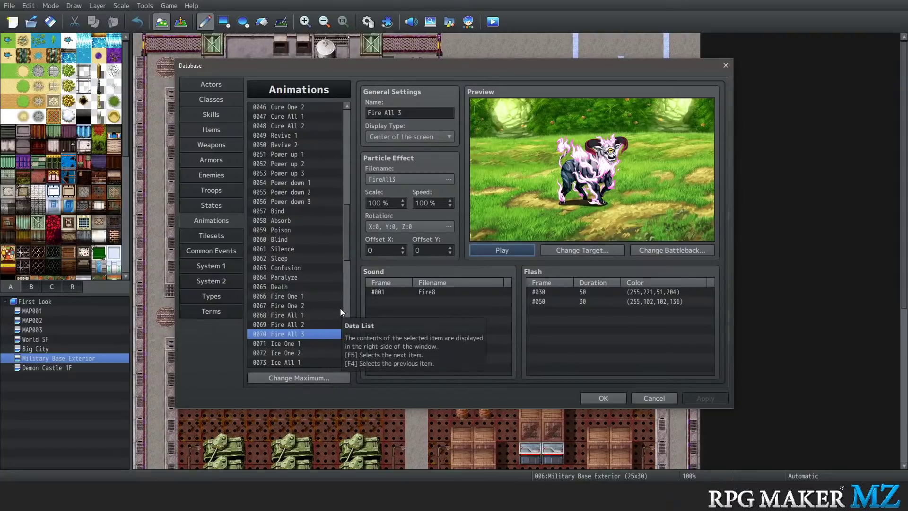
Look over the Ice and Thunder entries in the animation list and close the Database
scroll(341, 310, "down", 1)
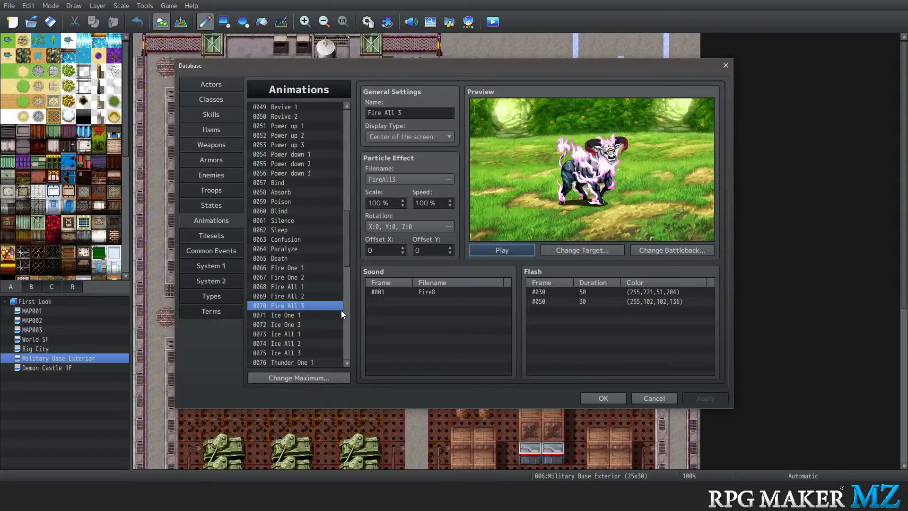
scroll(340, 310, "down", 1)
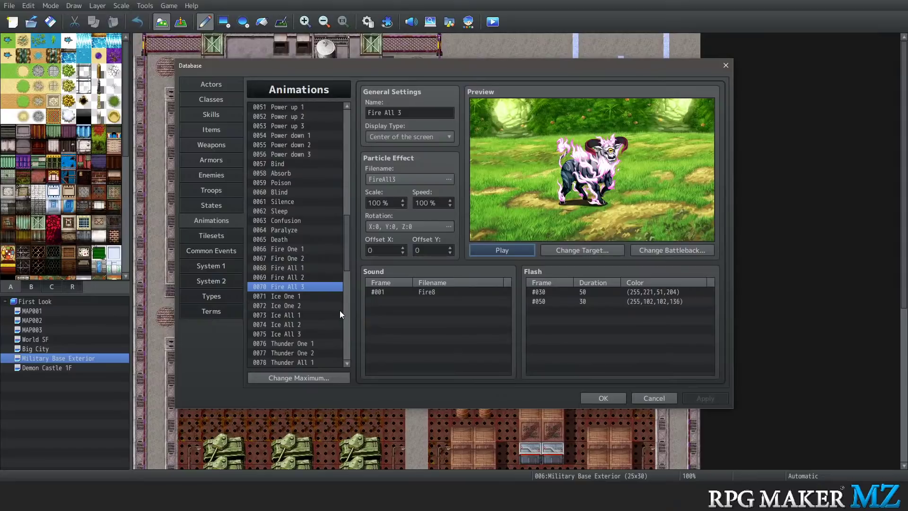
scroll(321, 322, "down", 1)
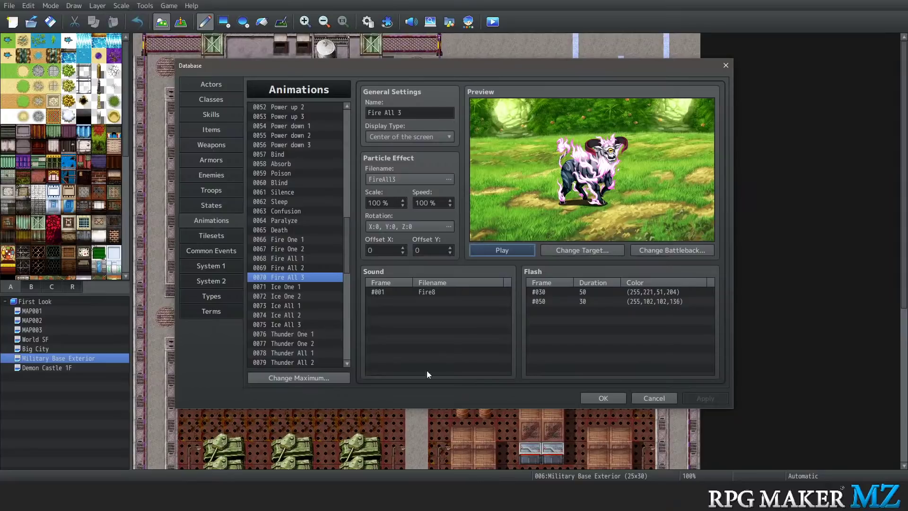
left_click(596, 398)
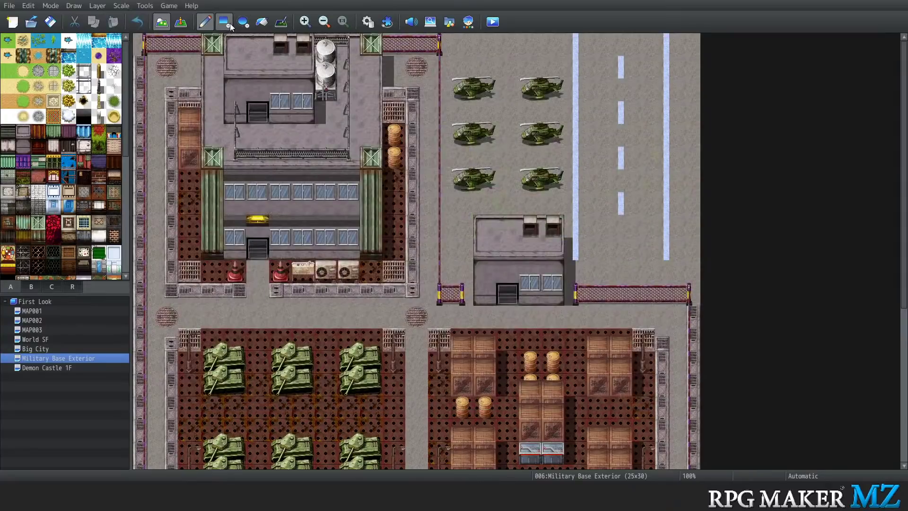
Switch to event editing, start a new event at tile 13,6 beside the lowest helicopters, and bring up its list of event commands
left_click(144, 5)
left_click(143, 18)
left_click(181, 22)
right_click(438, 182)
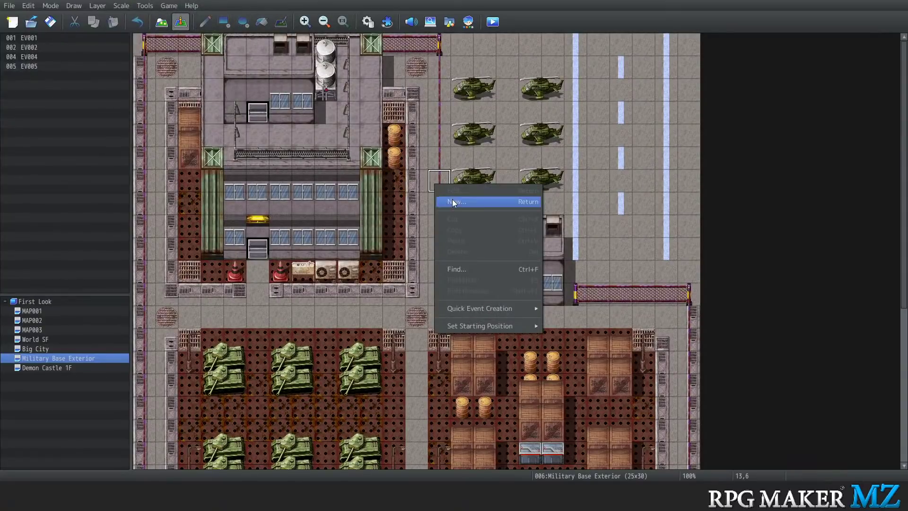
left_click(452, 202)
double_click(427, 138)
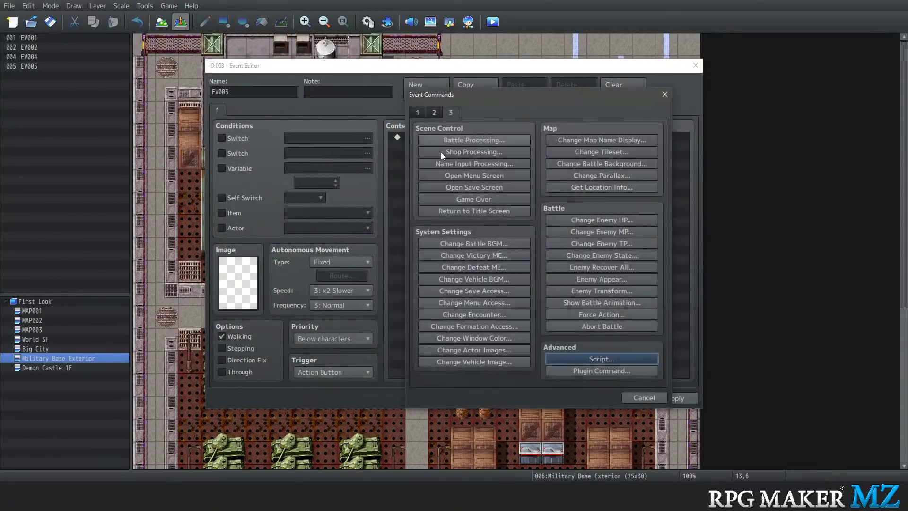
Examine the weather types offered by the Set Weather Effect command, and cancel without adding it
left_click(436, 113)
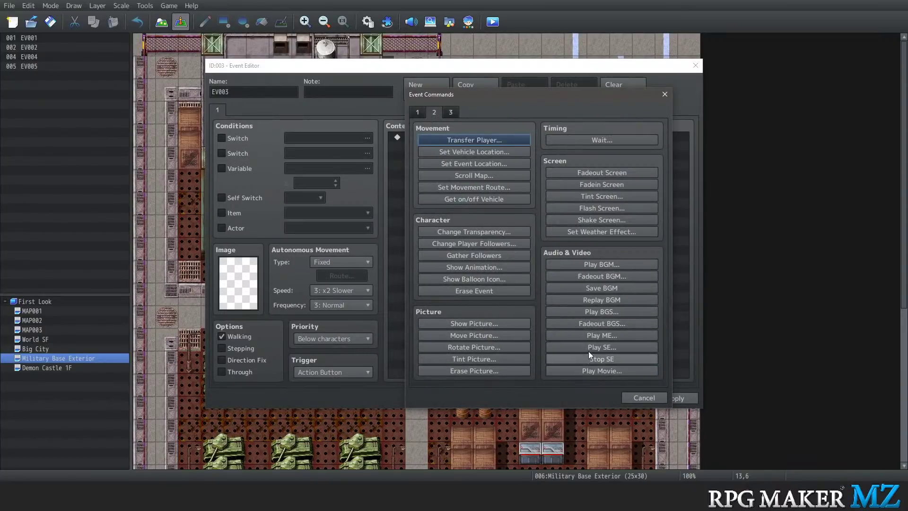
left_click(597, 230)
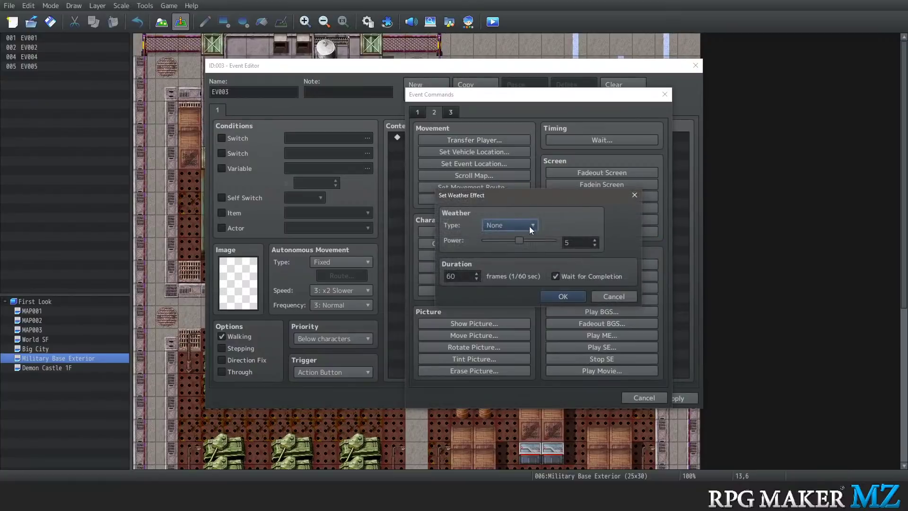
left_click(501, 222)
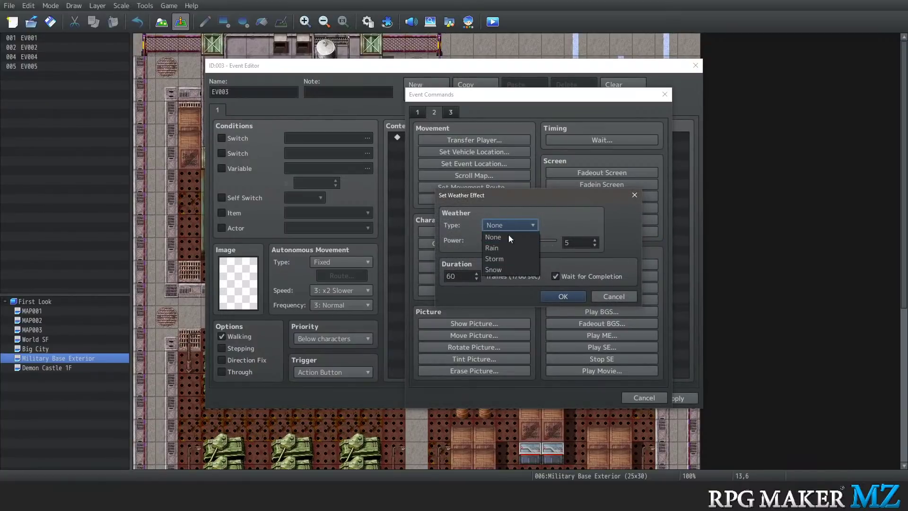
left_click(499, 222)
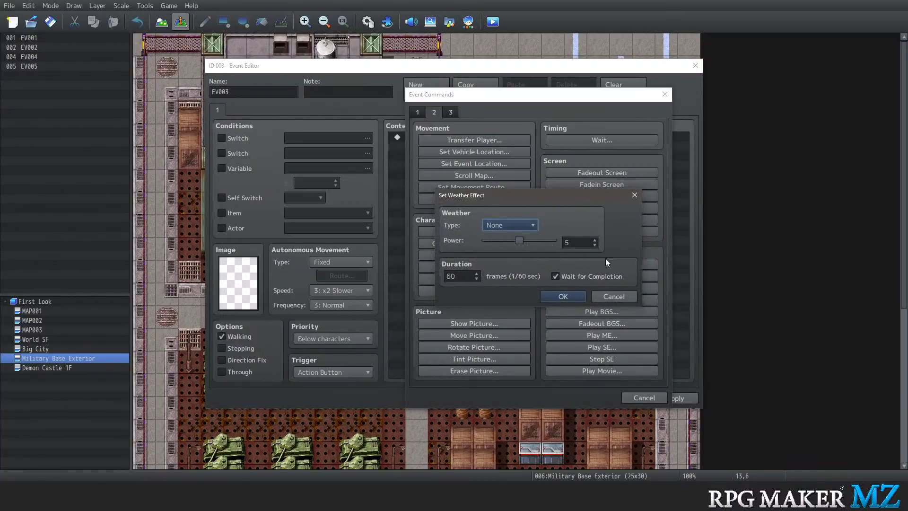
left_click(601, 296)
Inspect the Plugin Command settings, and close the Event Editor without keeping the new event
left_click(450, 111)
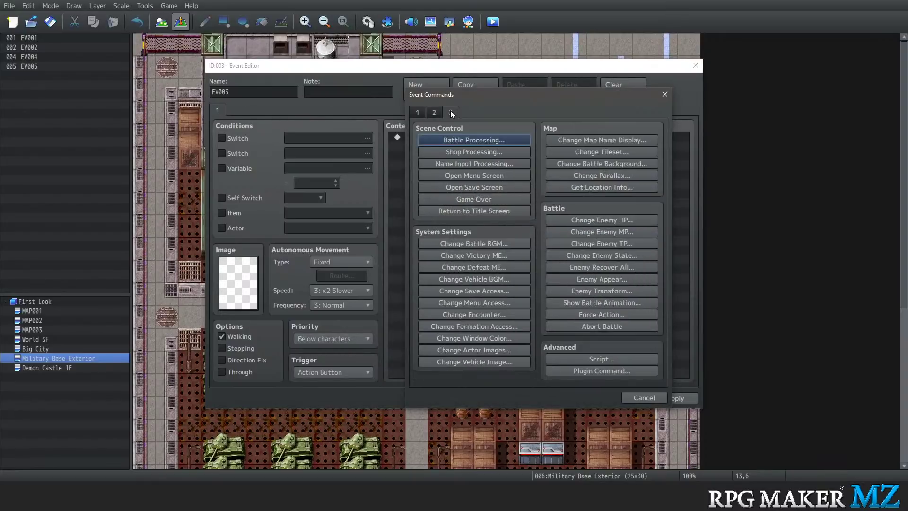
left_click(594, 370)
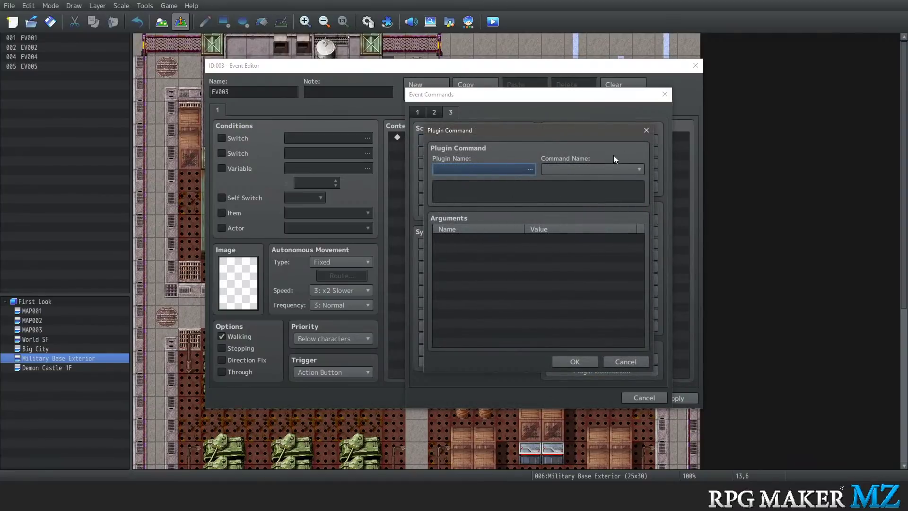
left_click(646, 132)
left_click(665, 95)
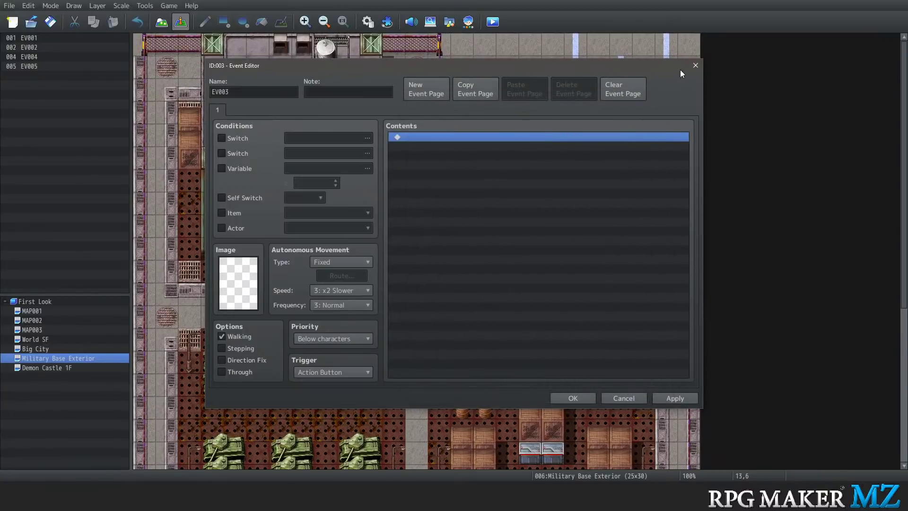
left_click(694, 66)
Reopen the Database and replay the Fire One 1 animation
left_click(177, 6)
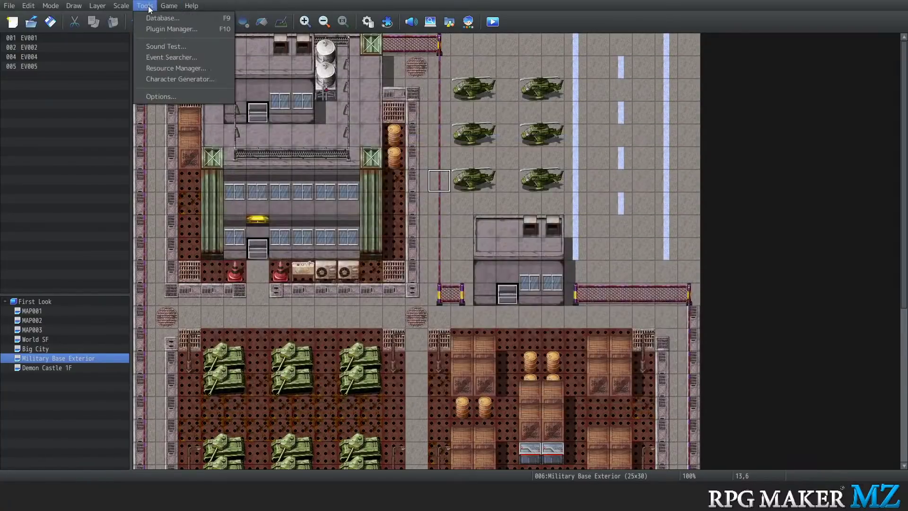
left_click(146, 16)
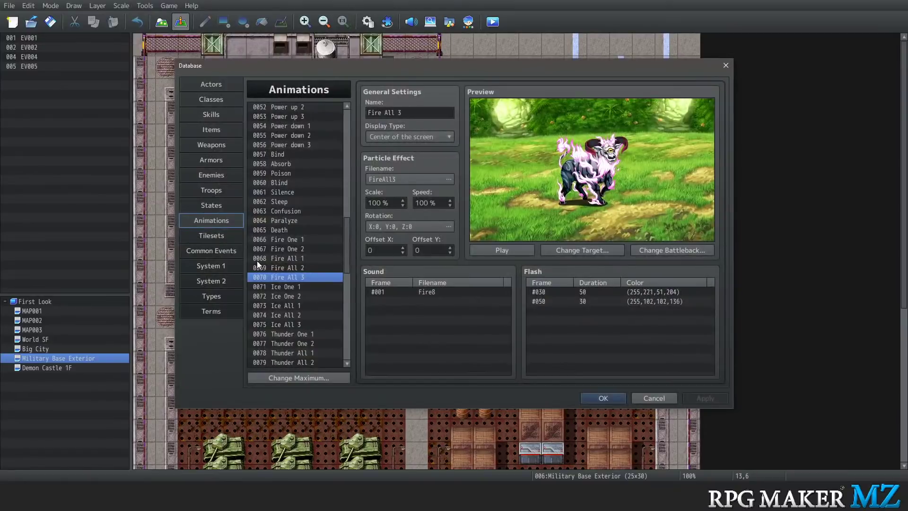
left_click(297, 240)
left_click(482, 249)
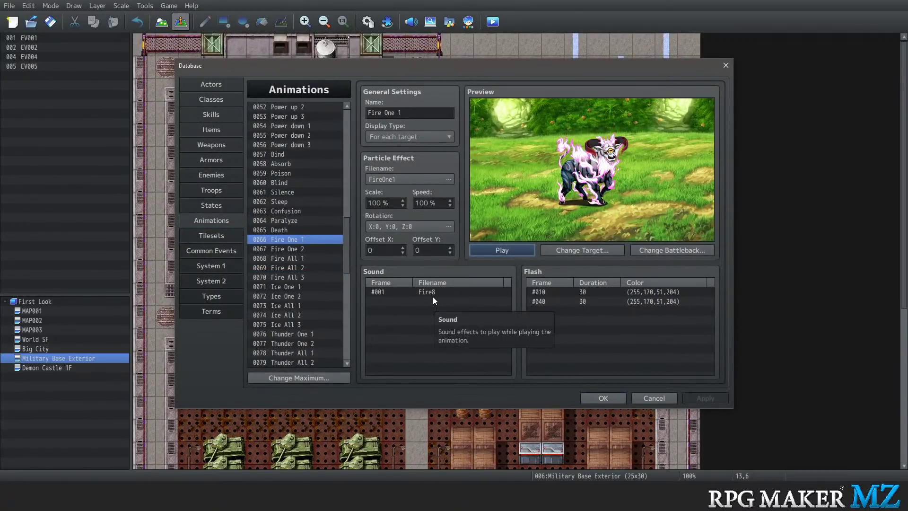
Preview the Ice All 1 and Thunder One 1 animations
left_click(300, 305)
left_click(506, 251)
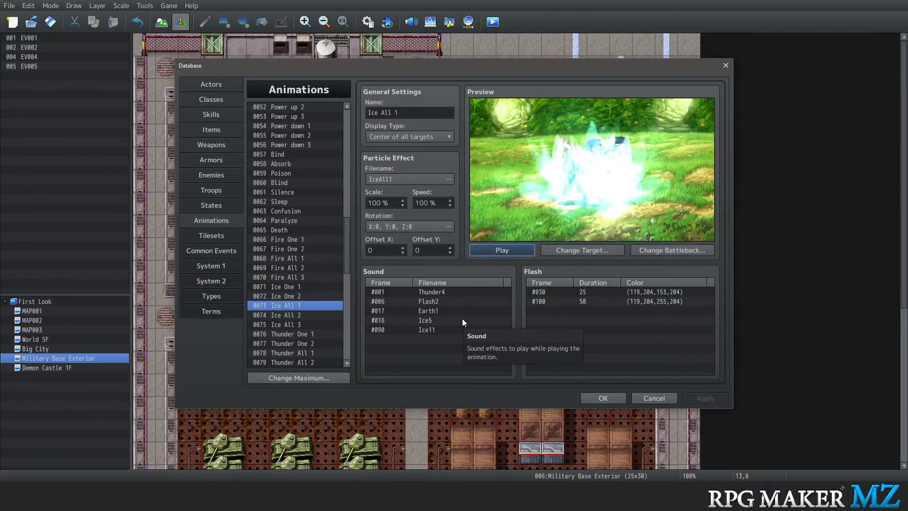
left_click(302, 334)
left_click(511, 250)
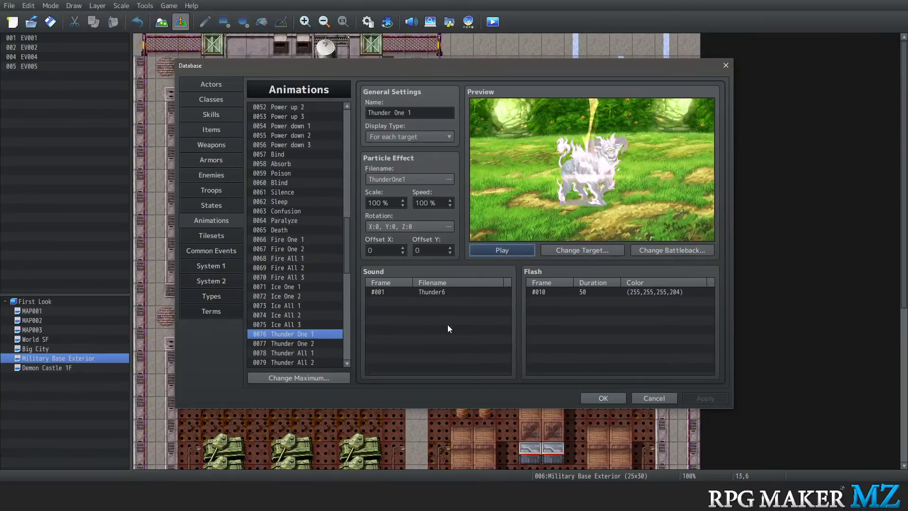
Preview the Earth One 2 animation
scroll(288, 272, "down", 6)
left_click(287, 268)
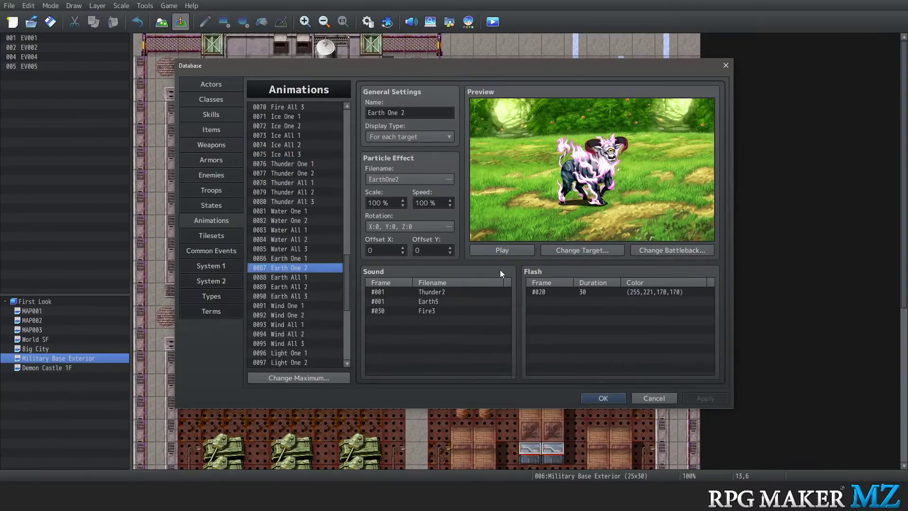
left_click(495, 251)
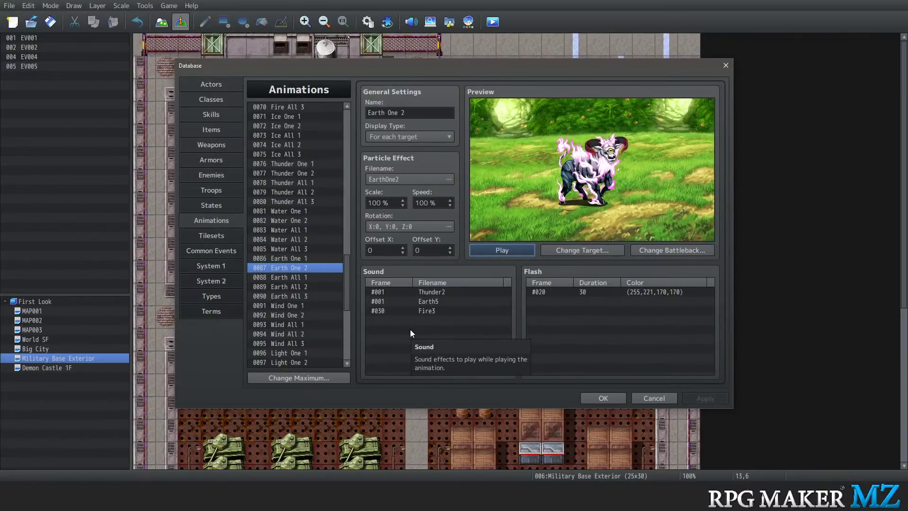
Preview the Wind All 1 and Wind All 3 animations
left_click(302, 324)
left_click(522, 252)
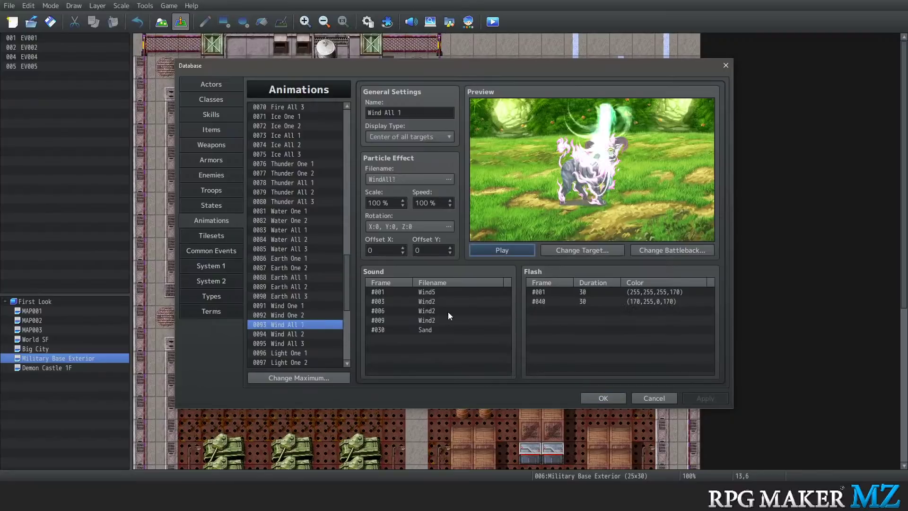
left_click(302, 342)
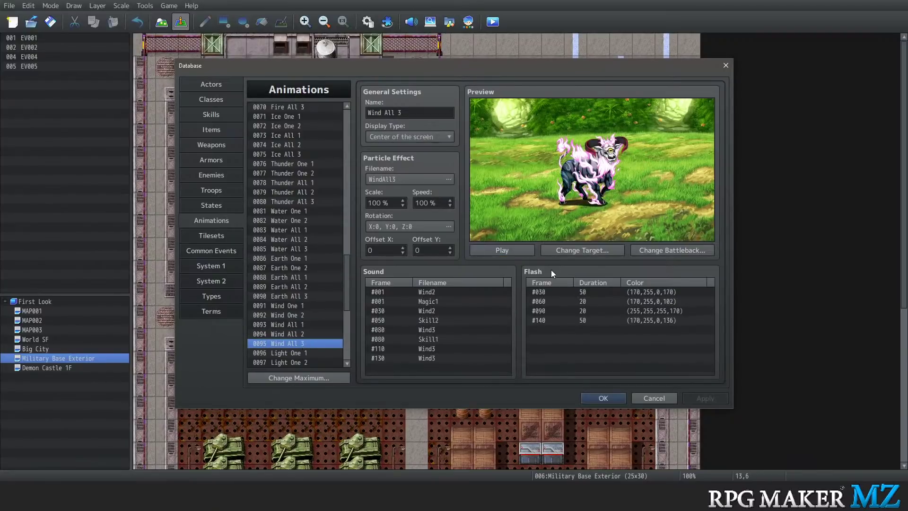
left_click(508, 256)
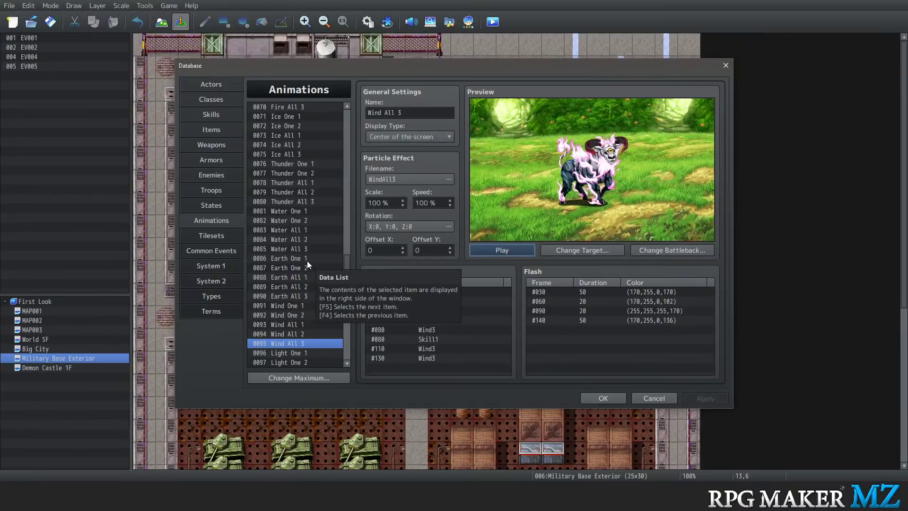
Preview the Neutral One 1 animation
scroll(304, 263, "down", 8)
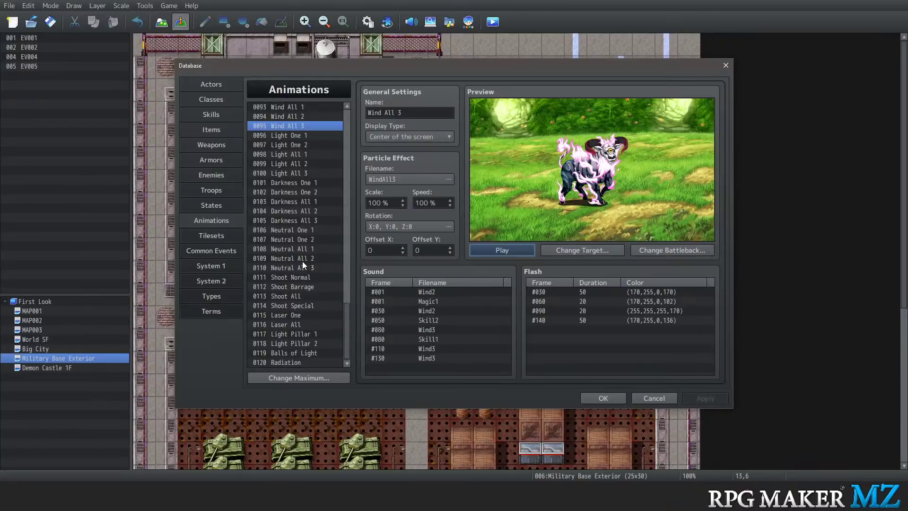
left_click(326, 249)
left_click(313, 230)
left_click(512, 250)
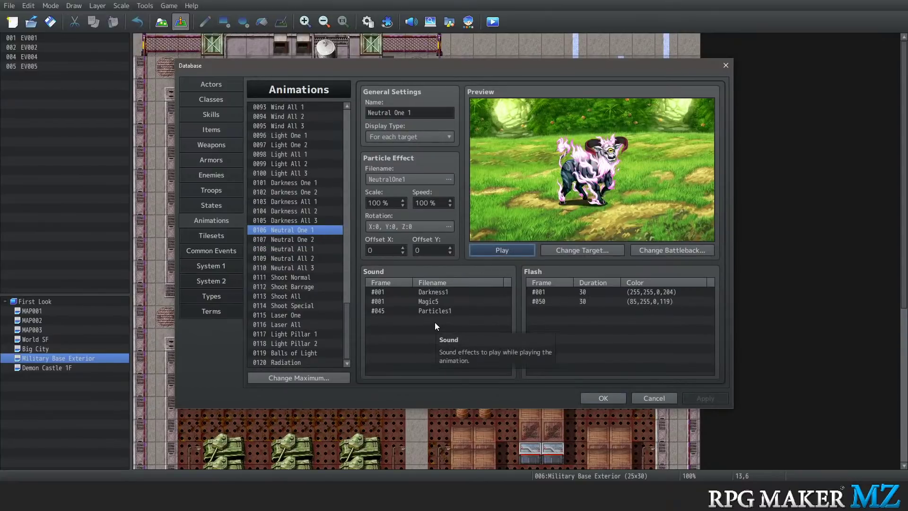
Play the Shoot Normal and Shoot Barrage animations
left_click(282, 277)
left_click(502, 253)
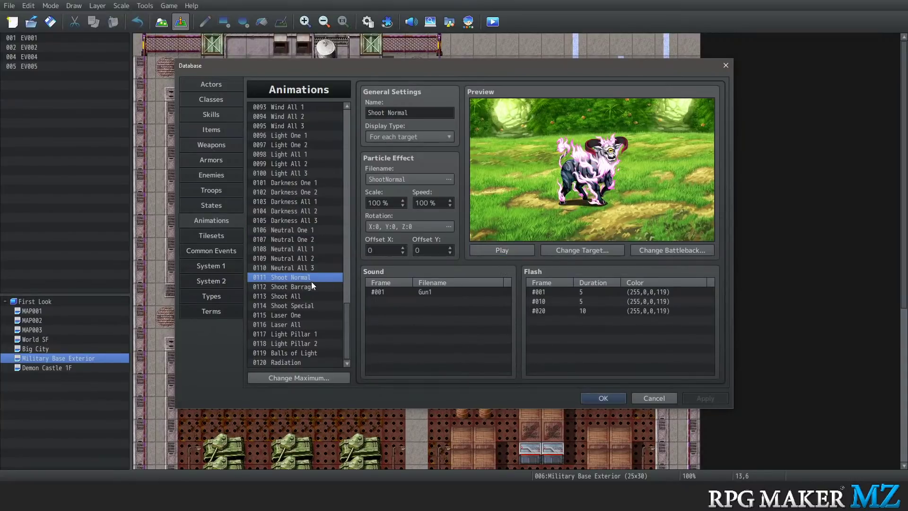
left_click(312, 287)
left_click(501, 250)
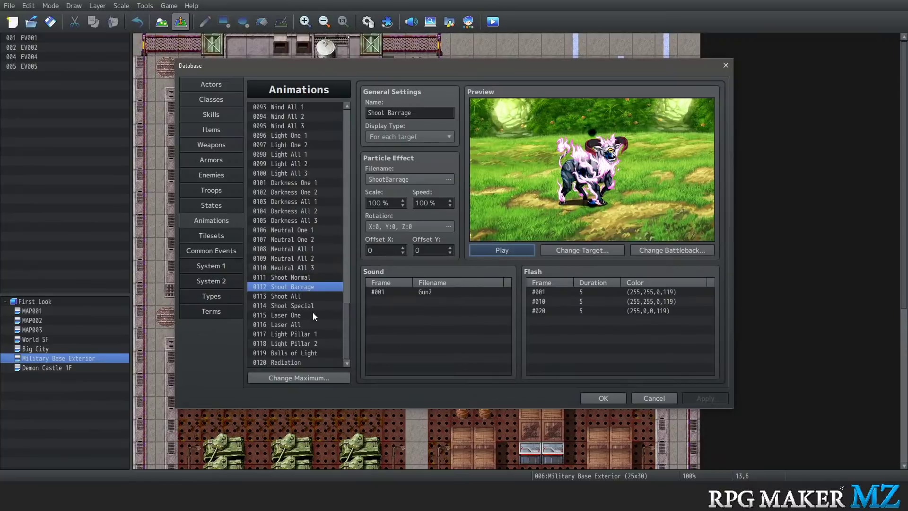
Play the Shoot All and Shoot Special animations
left_click(303, 295)
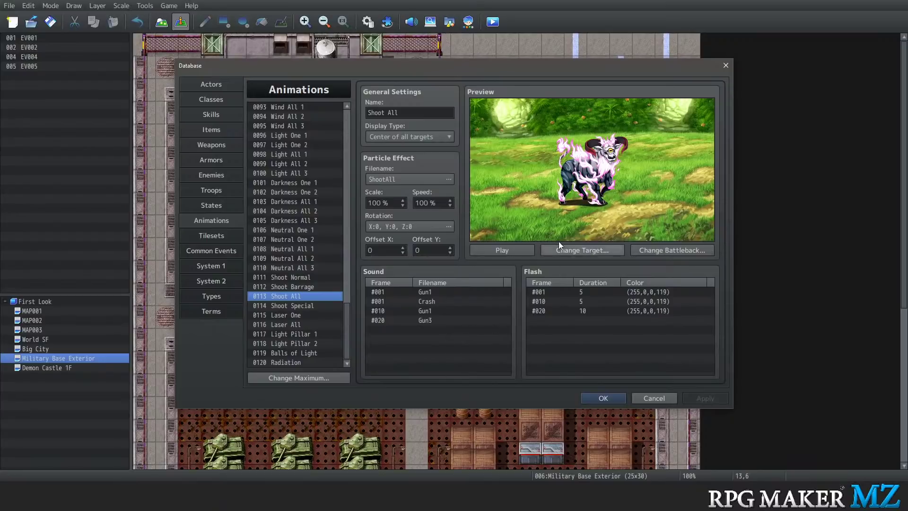
left_click(501, 250)
left_click(301, 306)
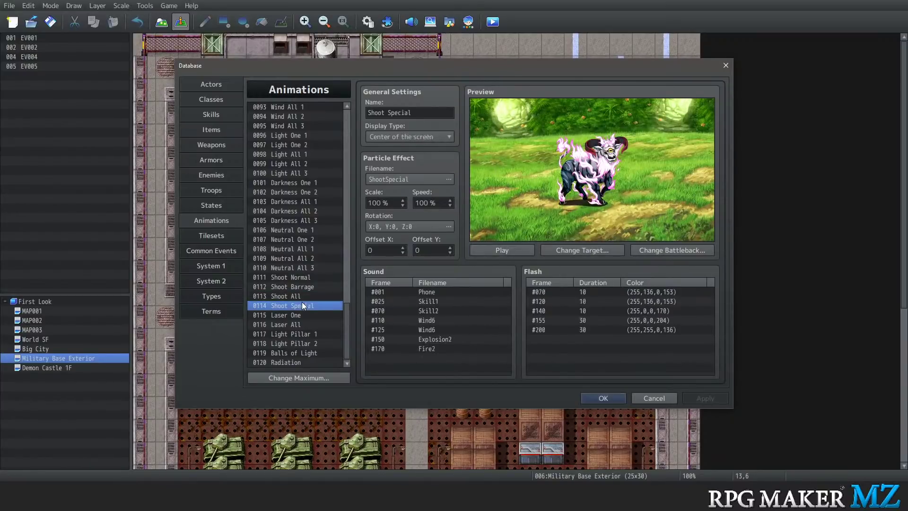
left_click(500, 251)
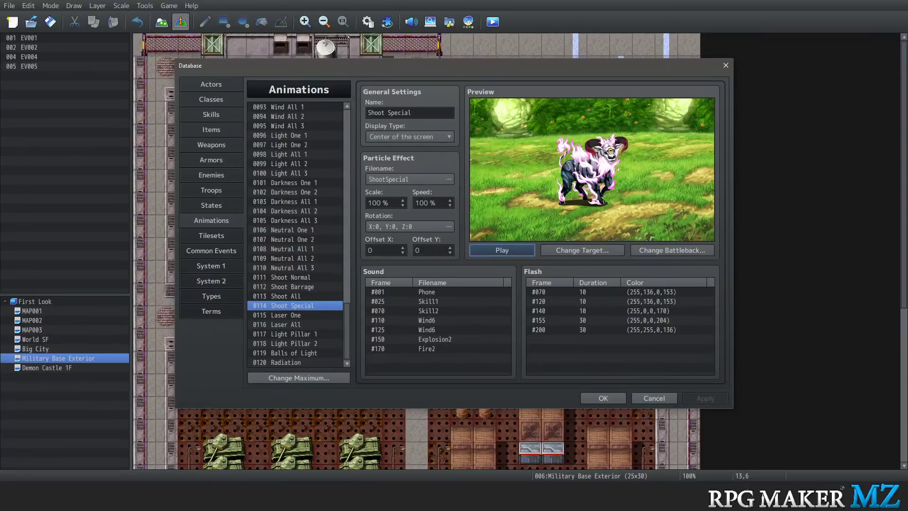
Look through the Laser and Light Pillar animations, and preview Balls of Light
left_click(284, 315)
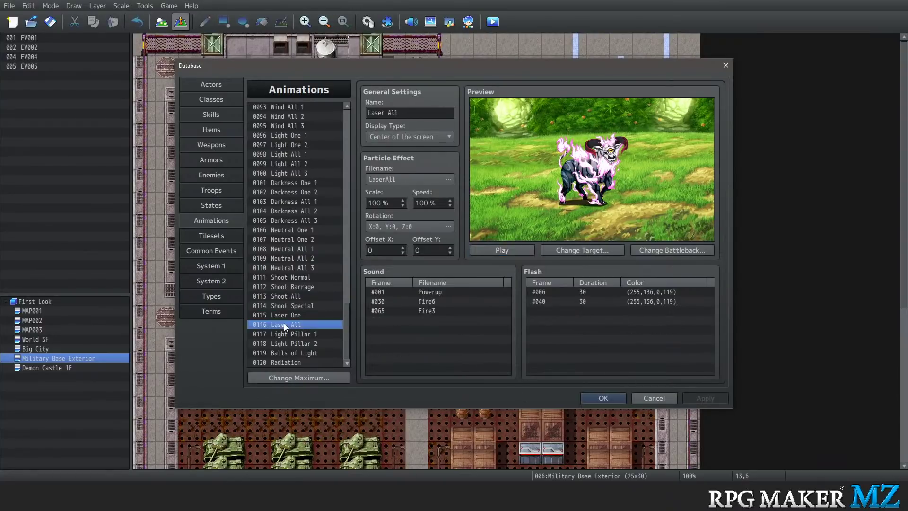
left_click(283, 334)
left_click(285, 353)
left_click(286, 334)
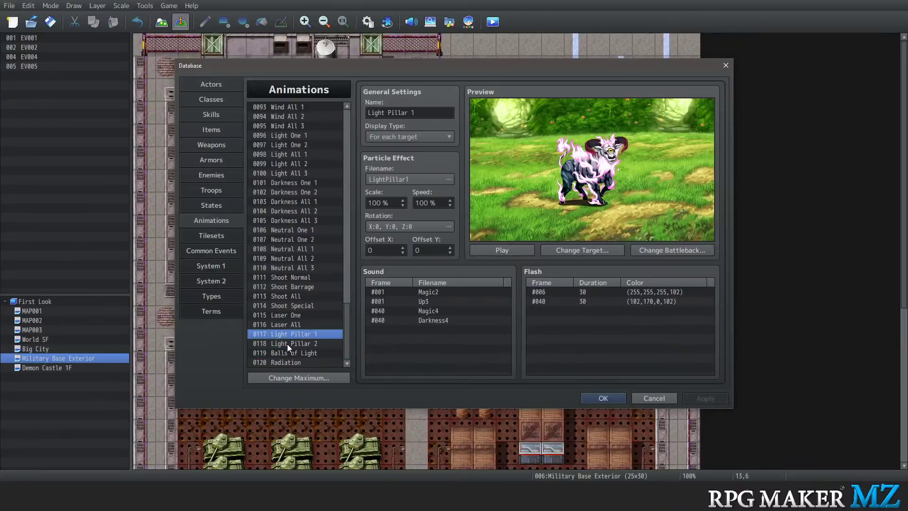
left_click(287, 343)
left_click(284, 353)
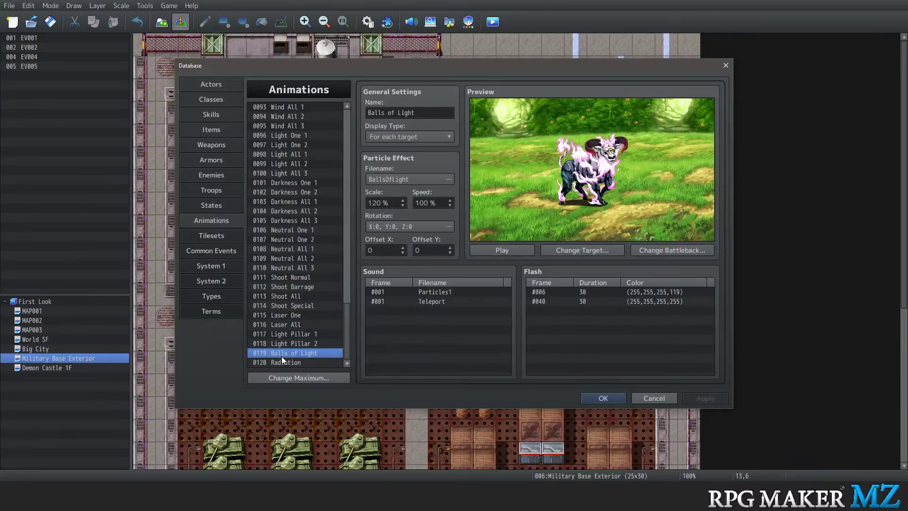
left_click(489, 251)
Preview the Wind All 2 animation
left_click(283, 116)
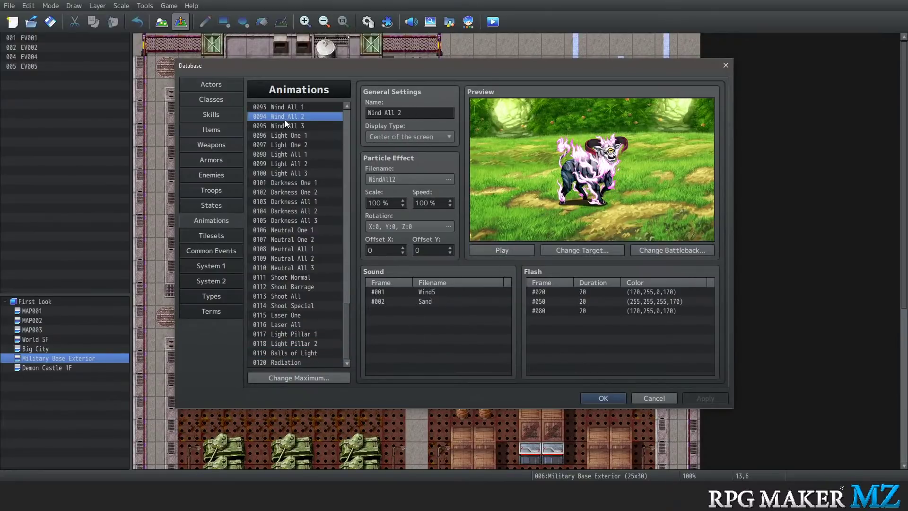
scroll(283, 213, "up", 4)
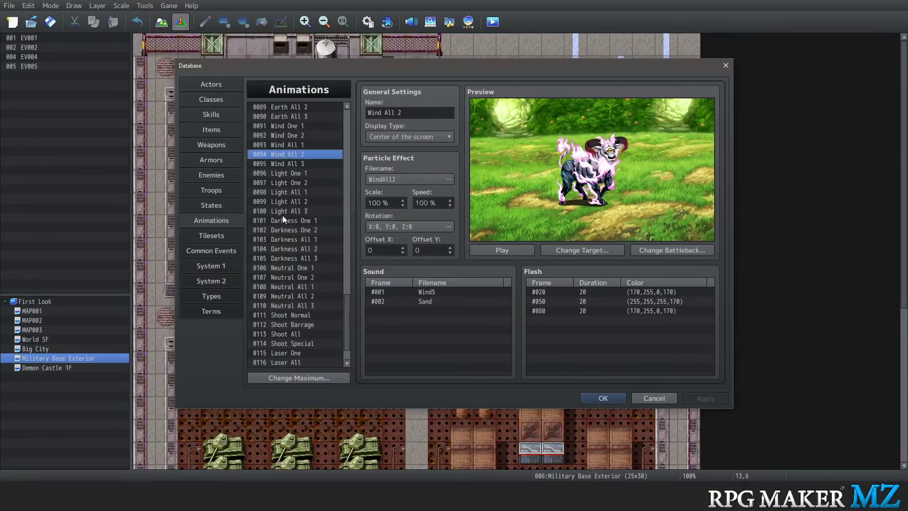
left_click(530, 249)
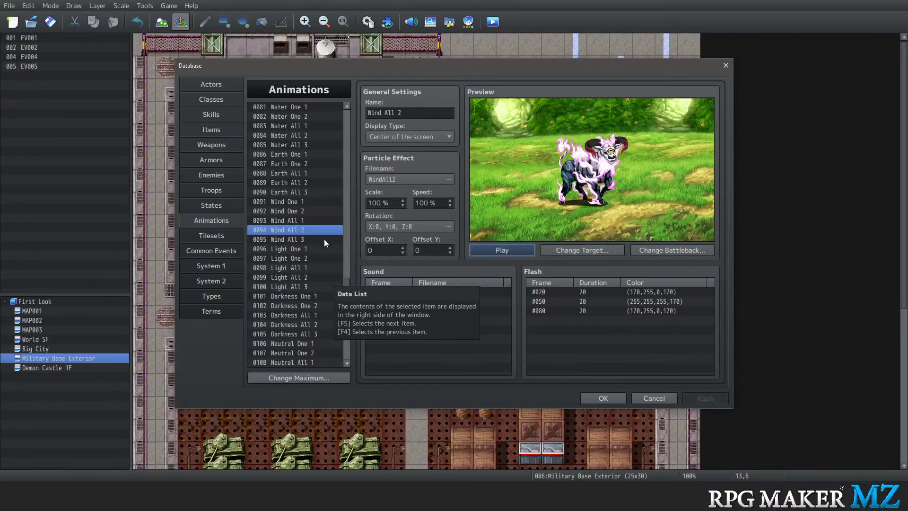
Browse back through the earlier animations and preview SonicWave
scroll(310, 225, "up", 6)
scroll(301, 234, "up", 2)
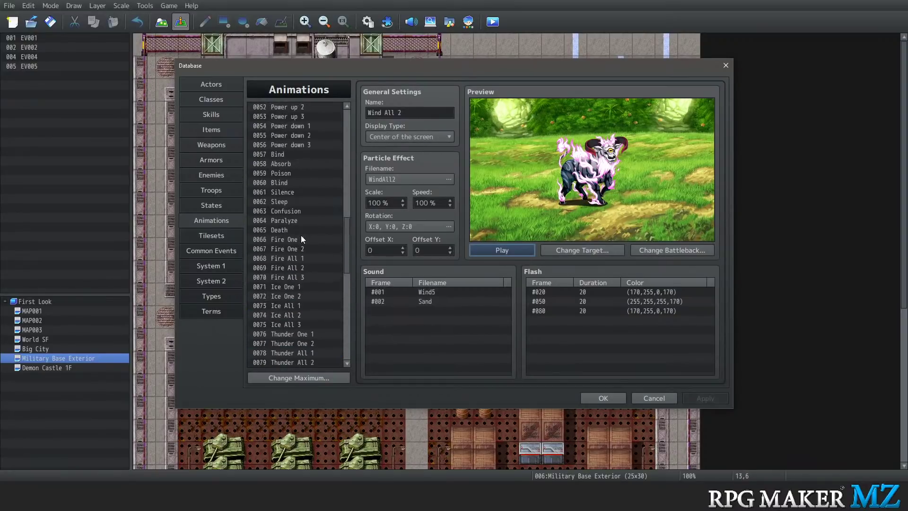
left_click(283, 203)
left_click(286, 220)
scroll(286, 231, "up", 3)
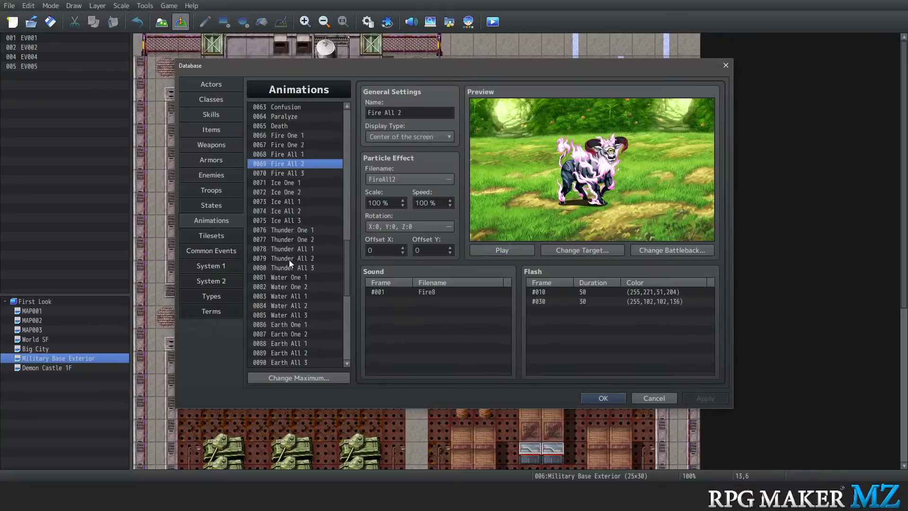
scroll(277, 240, "up", 6)
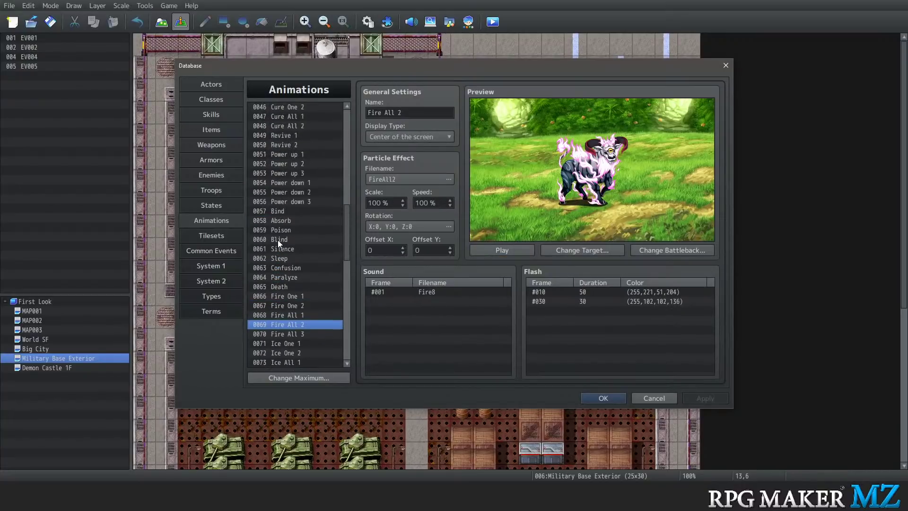
scroll(275, 231, "up", 4)
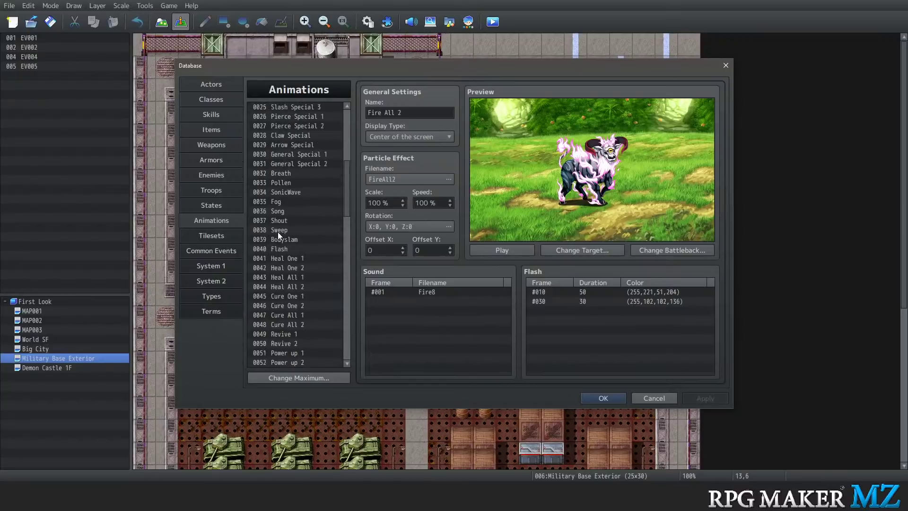
left_click(291, 231)
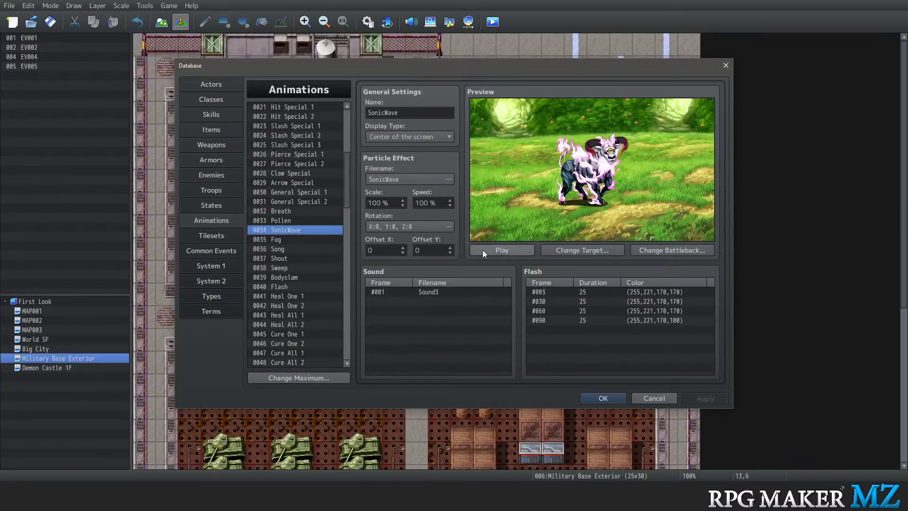
left_click(499, 250)
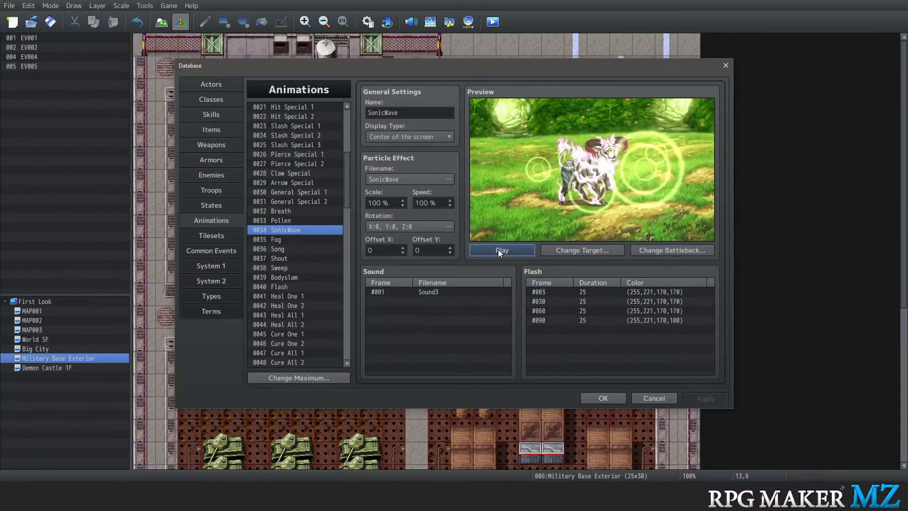
Set the SonicWave particle effect's X rotation to 70 and replay the animation
left_click(396, 225)
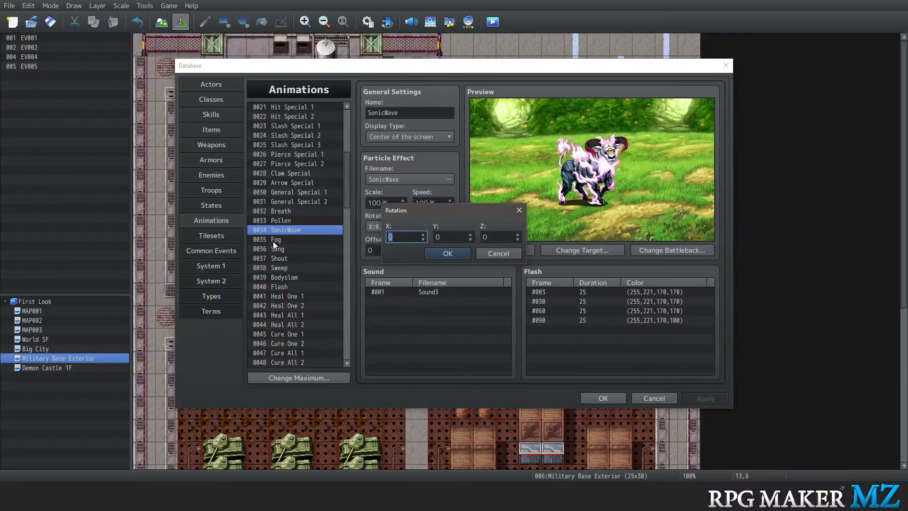
type("70")
left_click(464, 254)
left_click(499, 252)
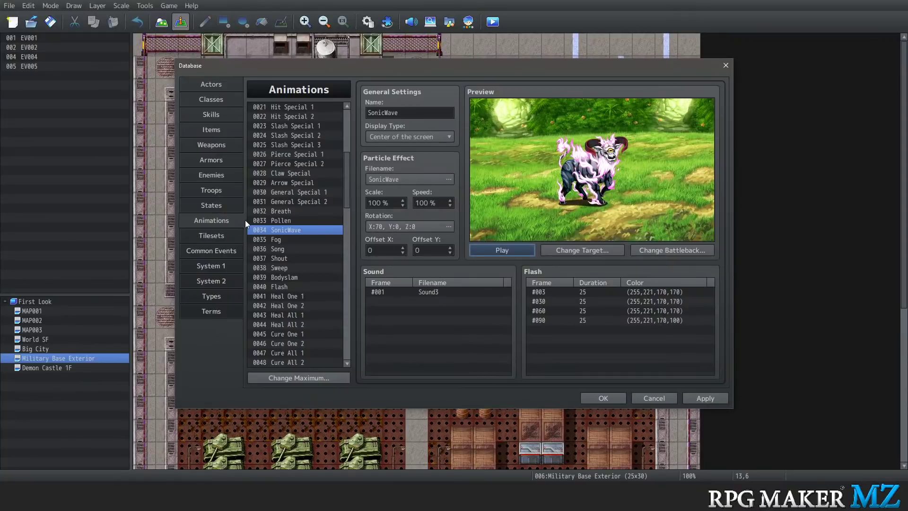
Preview the Breath animation, set its X rotation to 90, and replay it
left_click(275, 211)
left_click(504, 251)
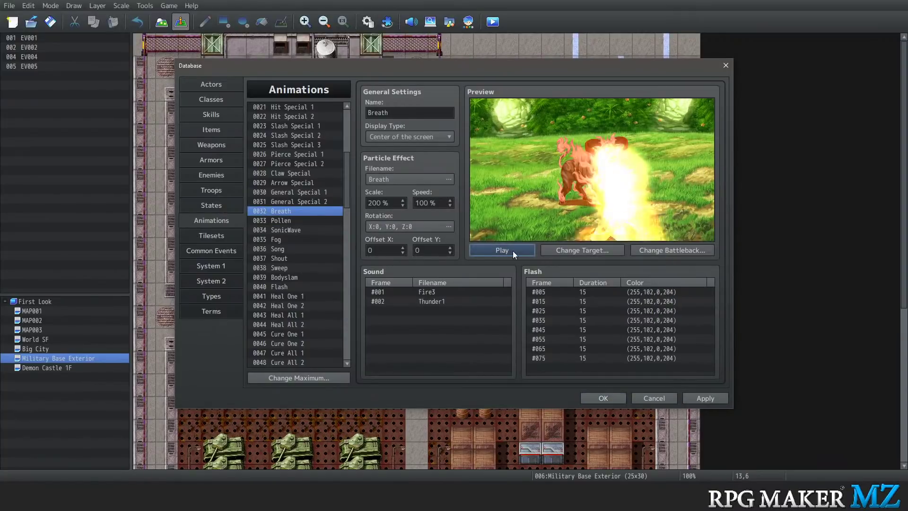
left_click(407, 227)
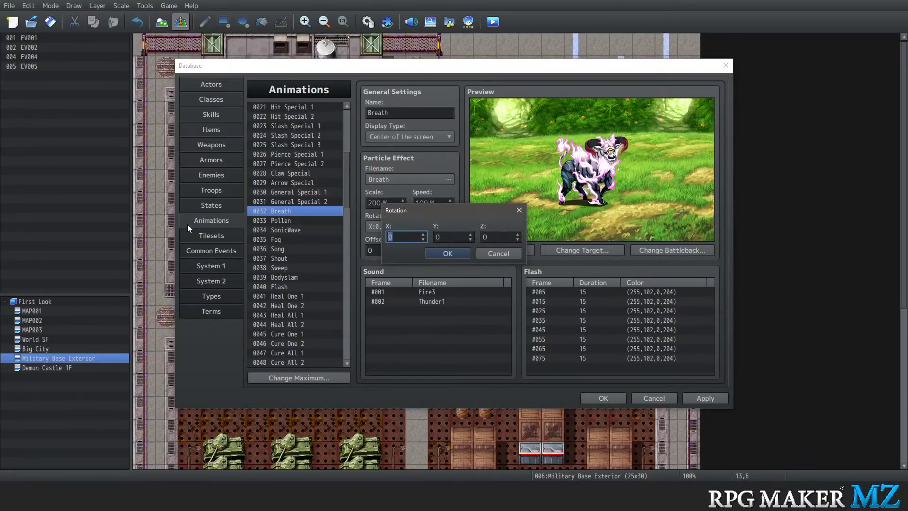
type("90")
left_click(453, 255)
left_click(502, 250)
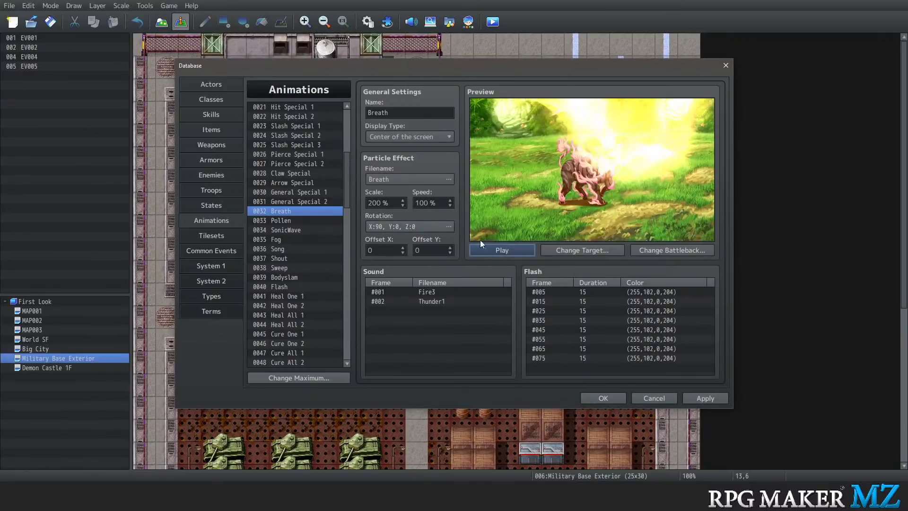
Set the Breath animation's Y rotation to 70 and replay it
left_click(408, 226)
key("Tab")
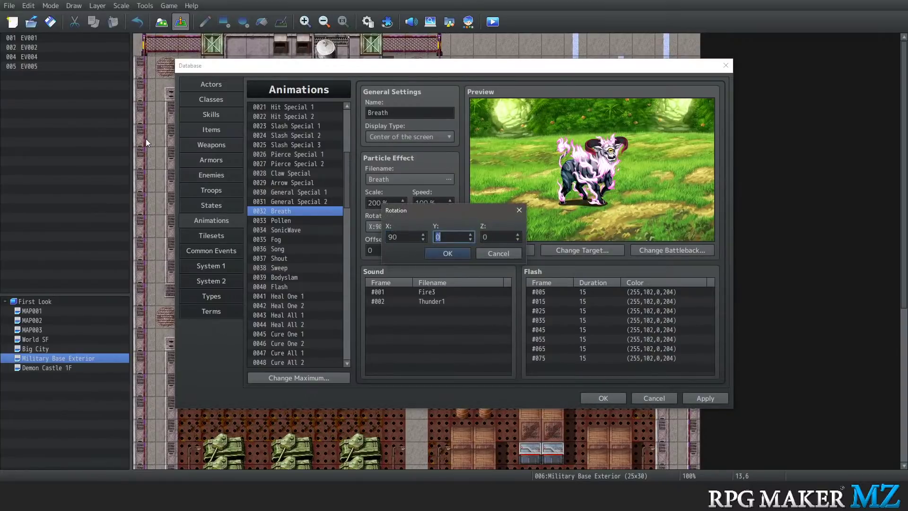
type("70")
left_click(444, 254)
left_click(514, 248)
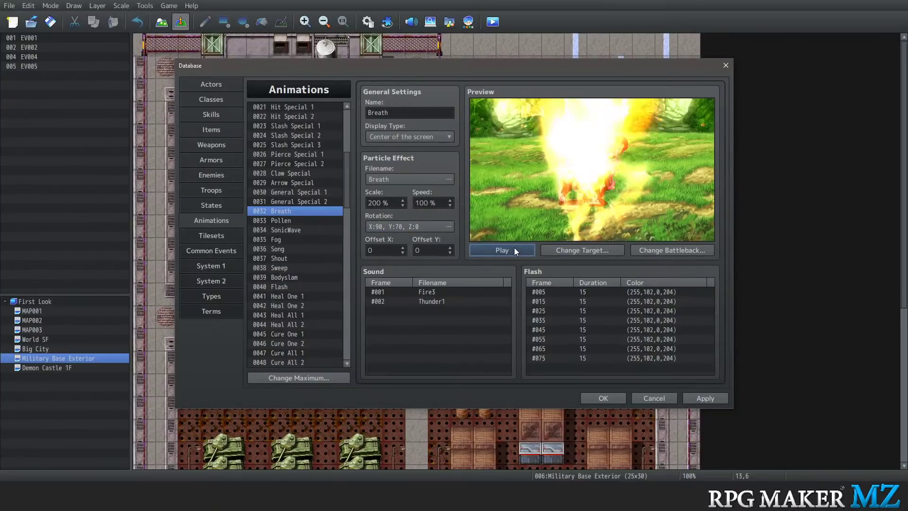
Set the Breath animation's Z rotation to 30 and replay it
left_click(410, 226)
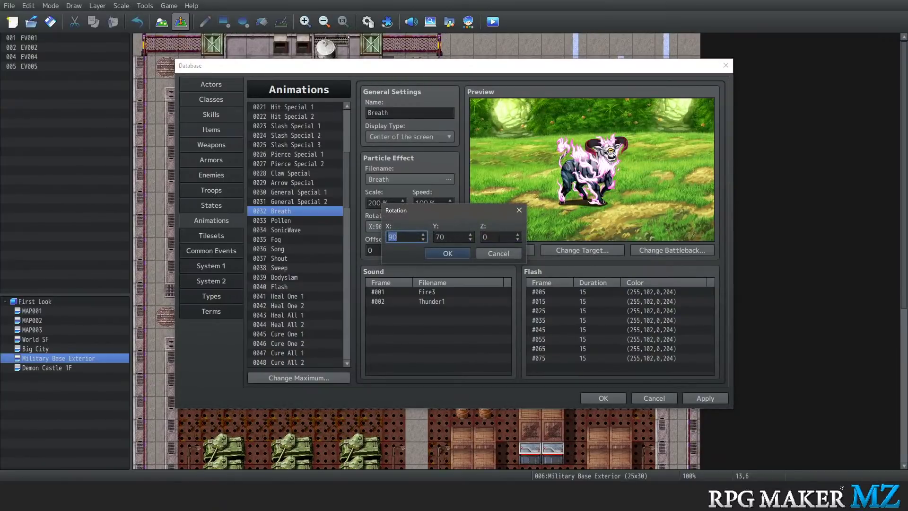
left_click(497, 237)
type("3")
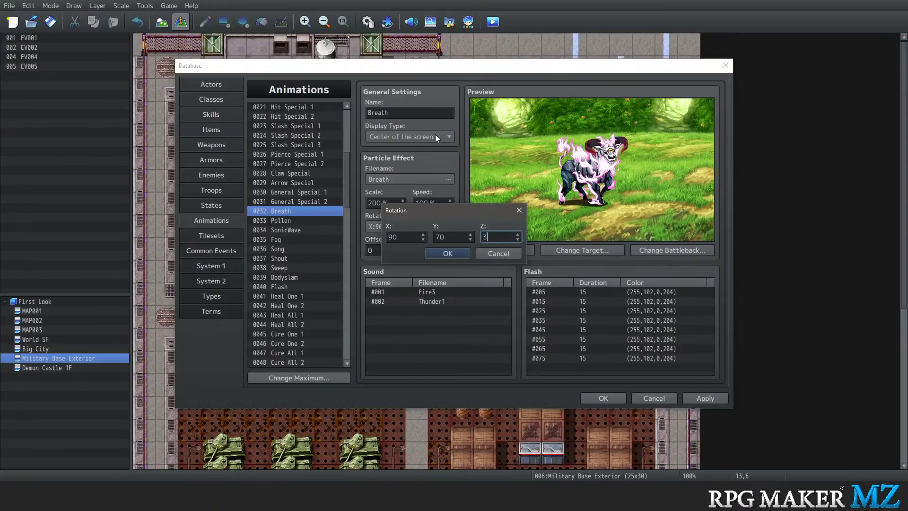
type("0")
left_click(443, 255)
left_click(503, 249)
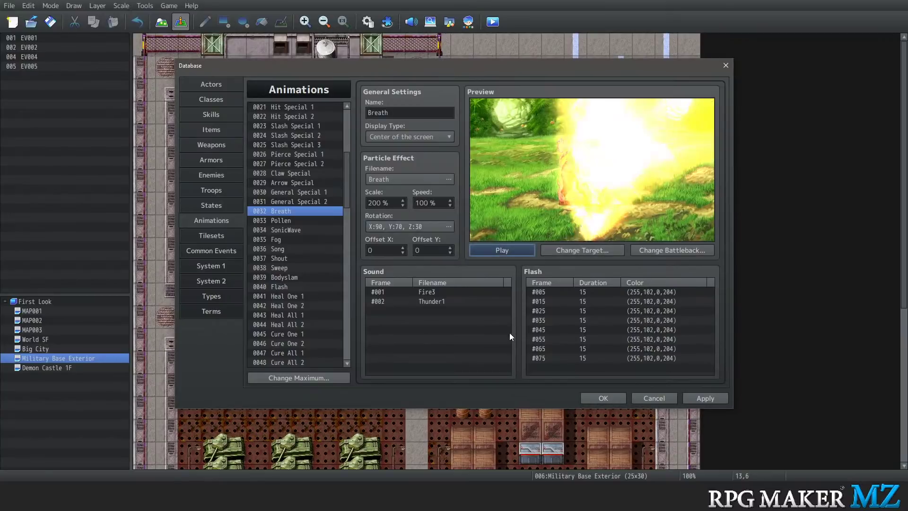
Set the Breath animation's scale to 10%, accept the database changes, and reopen the database
double_click(380, 204)
left_click(373, 203)
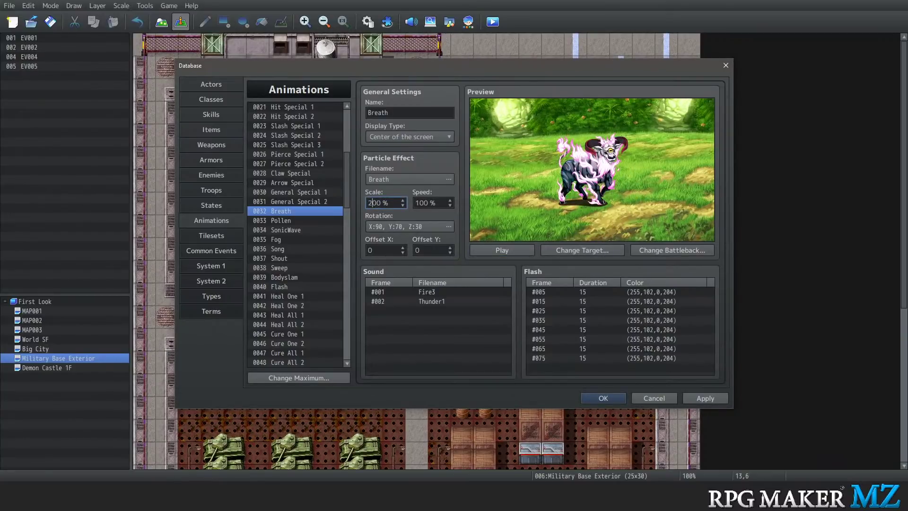
key("BackSpace")
type("1")
key("Return")
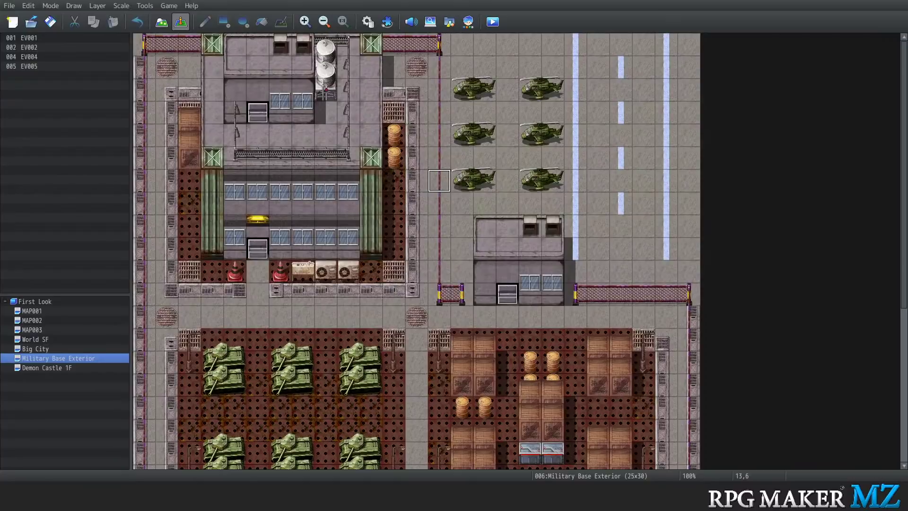
left_click(145, 5)
left_click(145, 18)
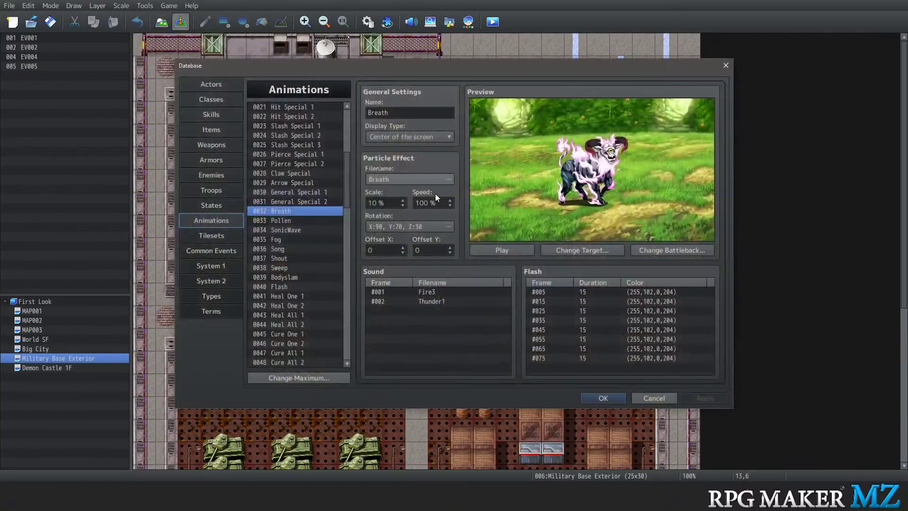
Set the Breath animation's particle effect scale to 100% and replay the animation
double_click(380, 203)
key("Left")
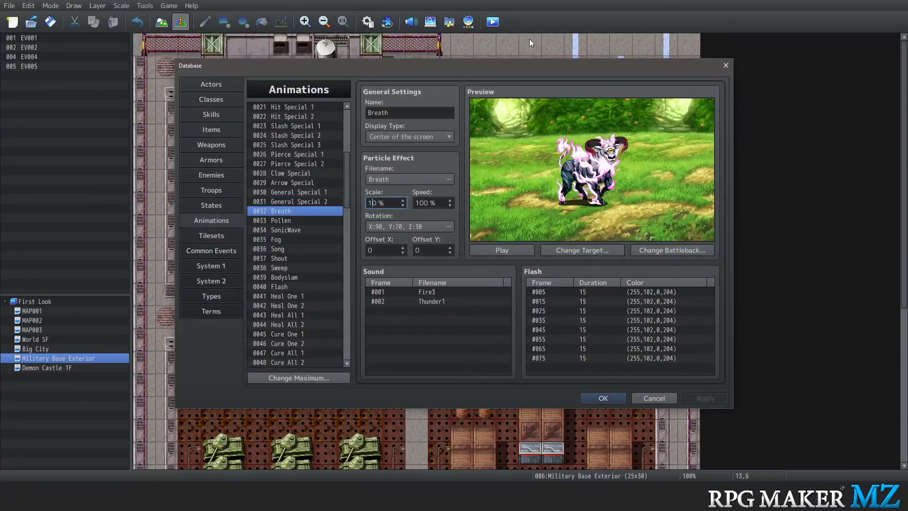
type("0")
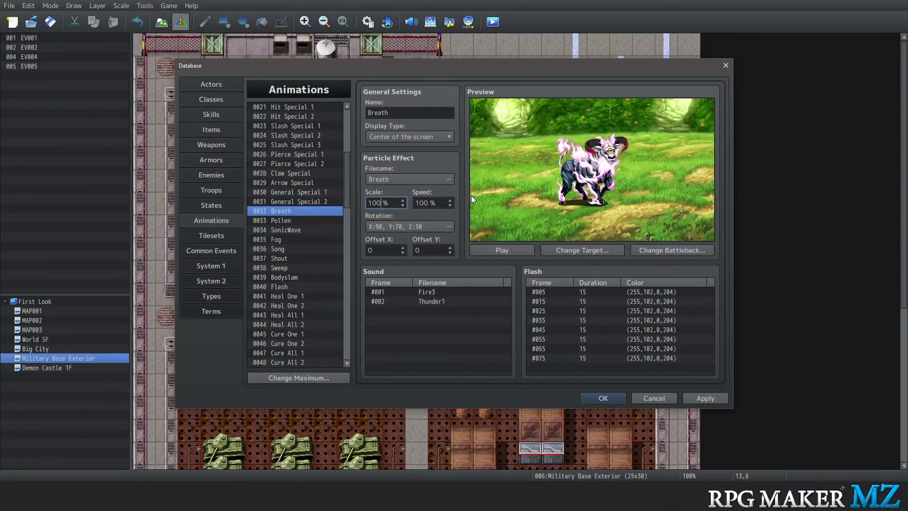
left_click(493, 248)
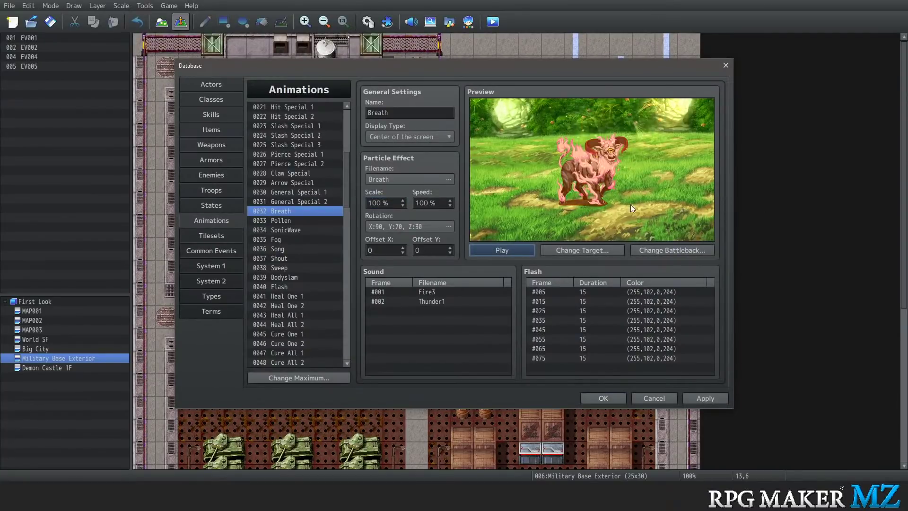
Set the Breath animation's X rotation to 0 and replay it
left_click(410, 227)
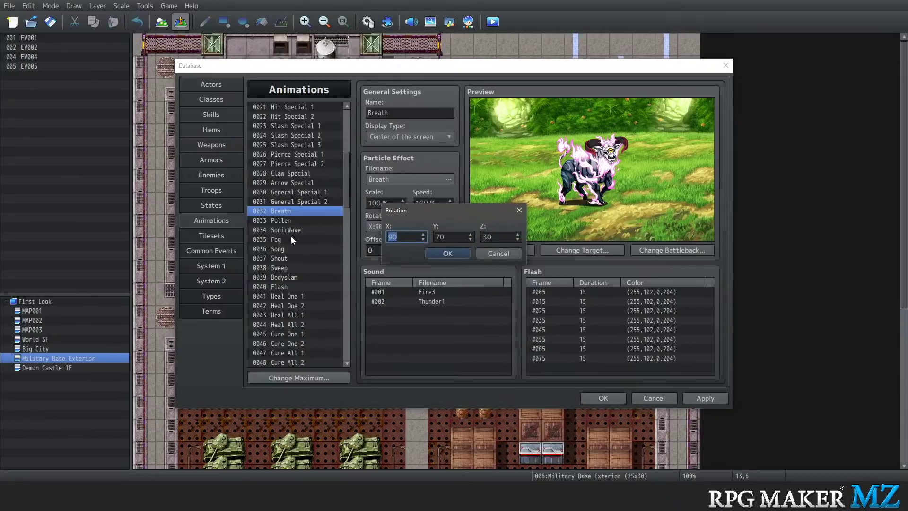
type("0")
left_click(445, 254)
left_click(493, 253)
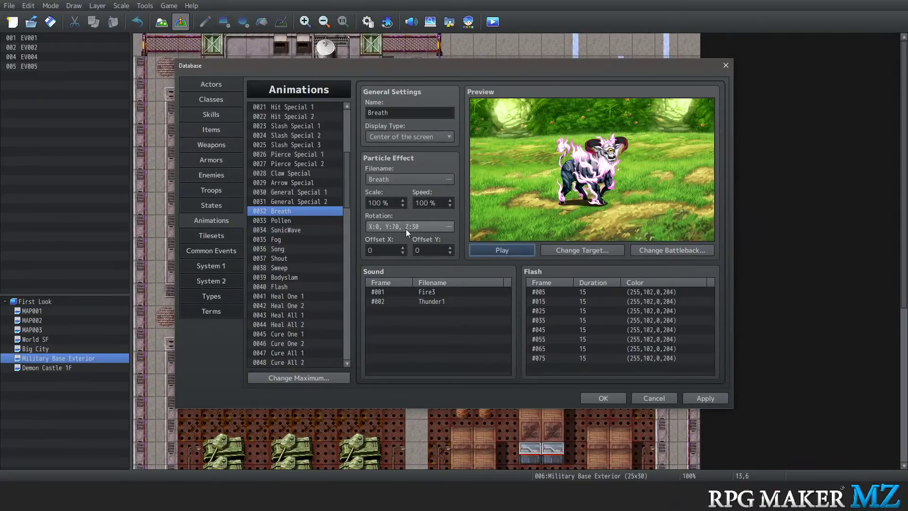
Set the Breath animation's X rotation to 180 and preview the animation
left_click(393, 225)
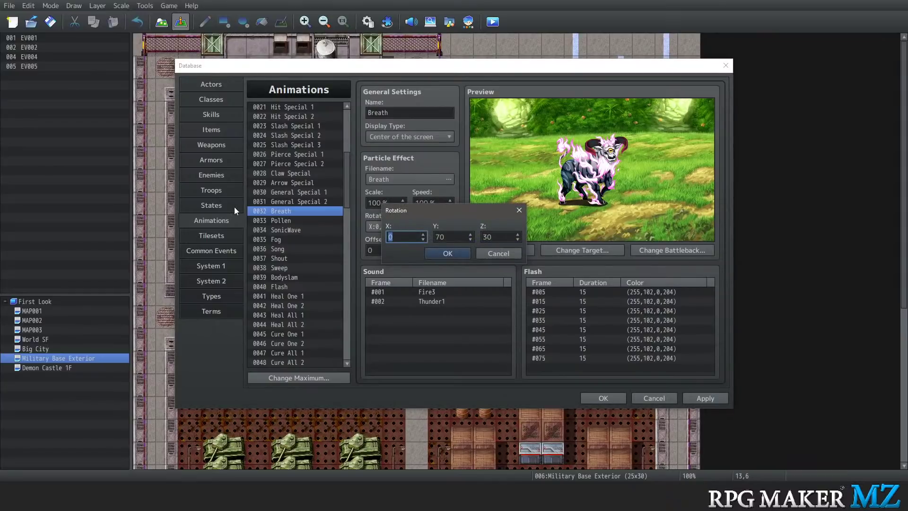
type("180")
left_click(445, 254)
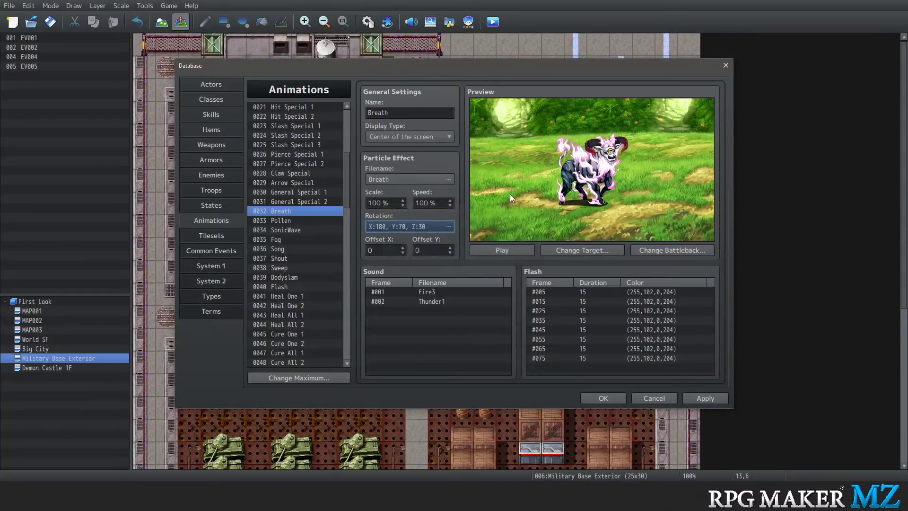
left_click(492, 248)
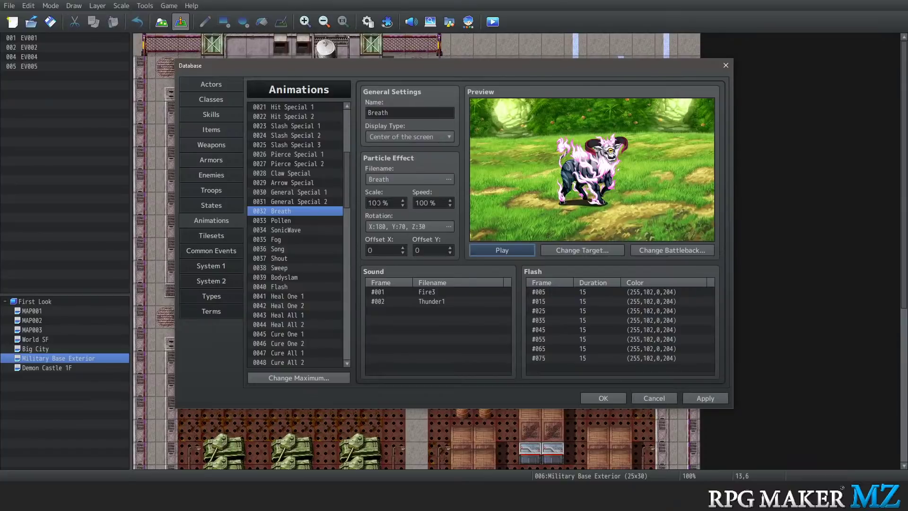
Preview the Breath animation at 50 % speed and close the database, discarding the changes
double_click(416, 203)
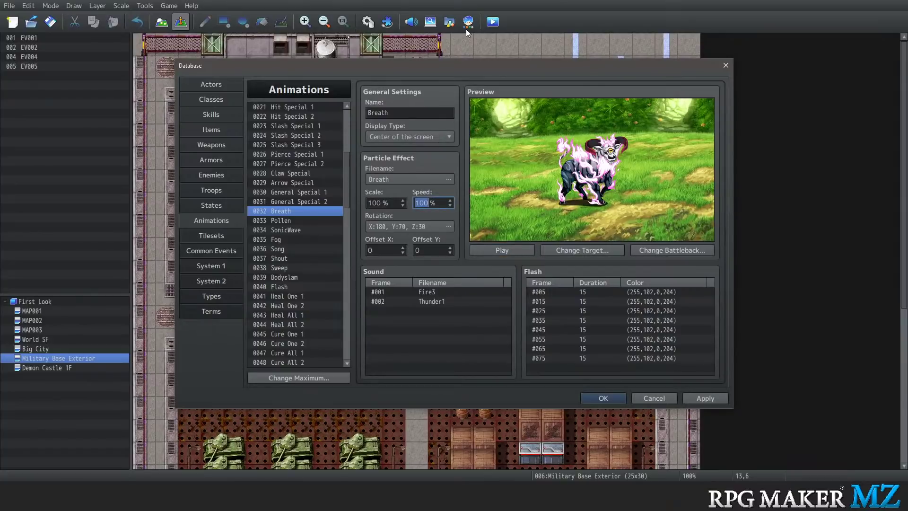
type("50")
left_click(462, 343)
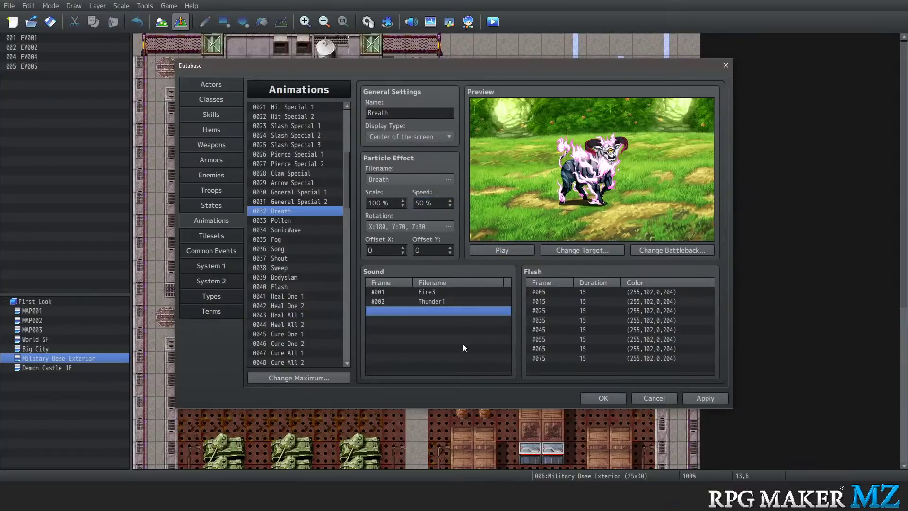
left_click(501, 254)
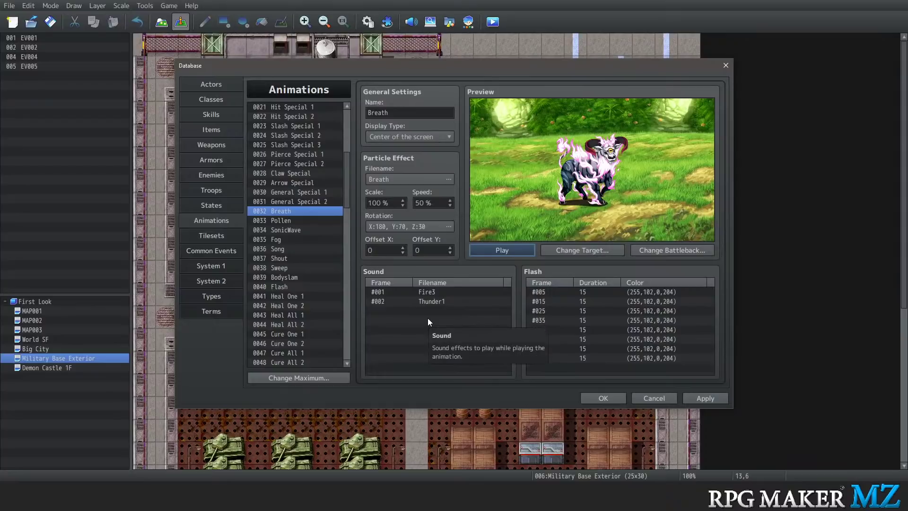
left_click(725, 66)
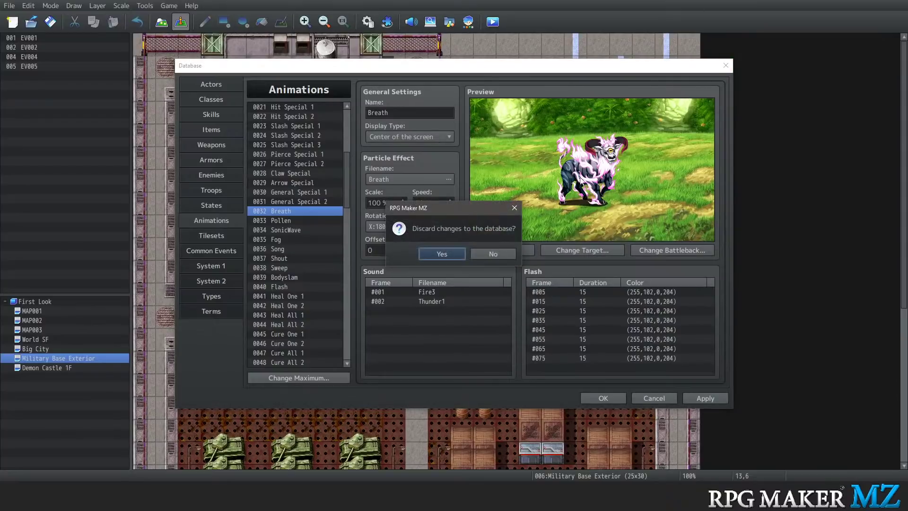
left_click(454, 253)
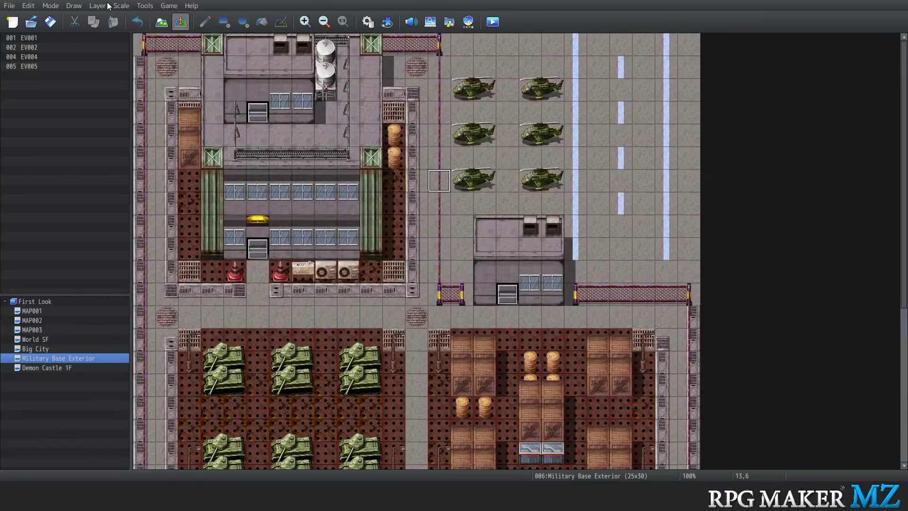
Examine the Overworld tileset's images and passage settings in the database
left_click(145, 5)
left_click(160, 16)
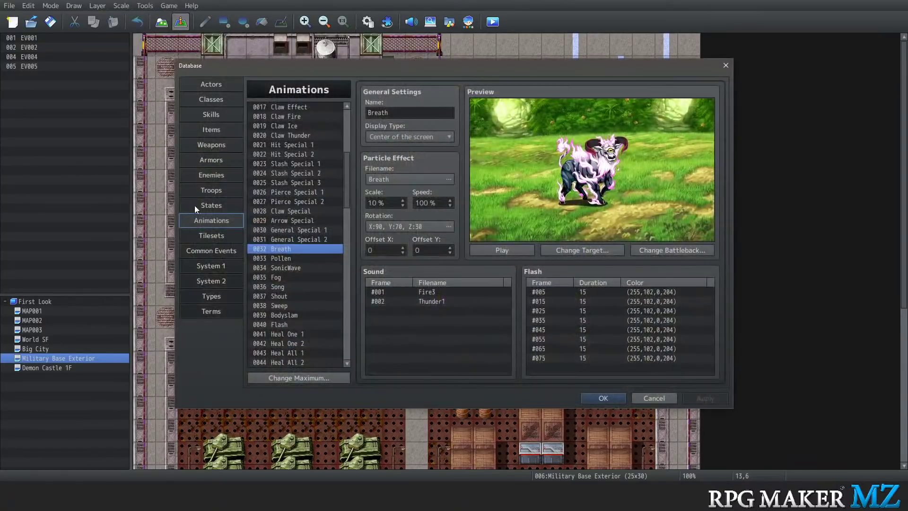
left_click(212, 236)
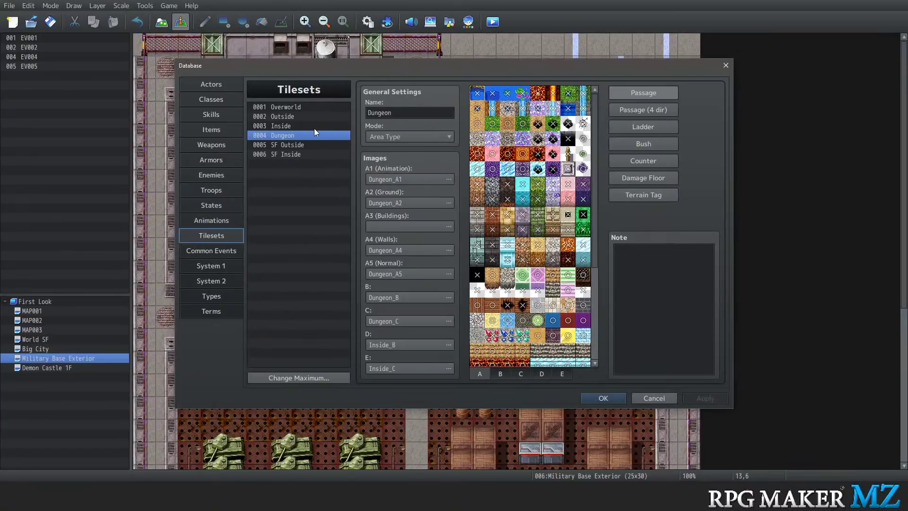
left_click(299, 108)
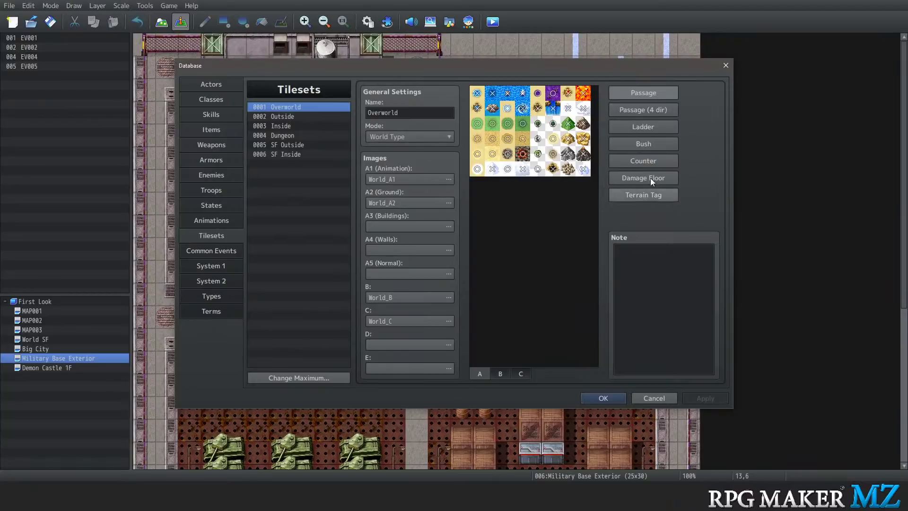
left_click(607, 397)
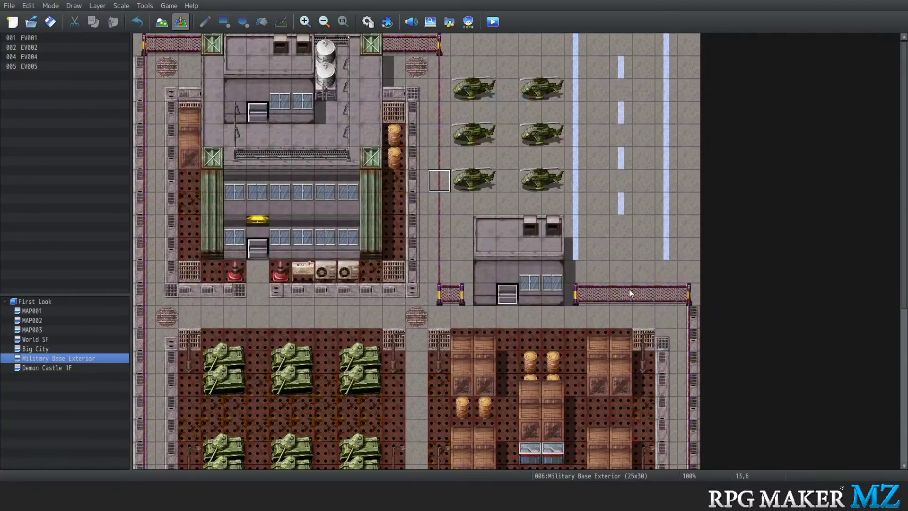
Open MAP001 and highlight its events EV001 and EV002 in the event list to locate them on the map
left_click(46, 311)
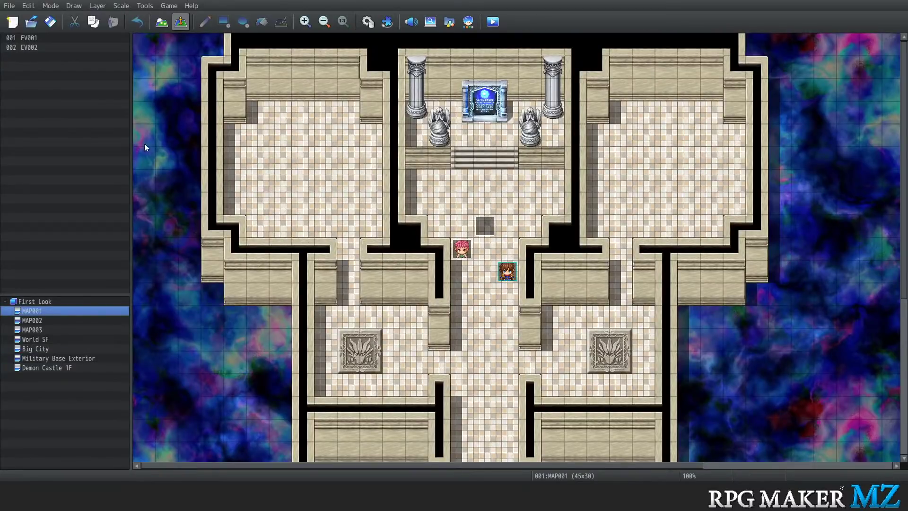
left_click(51, 47)
left_click(35, 37)
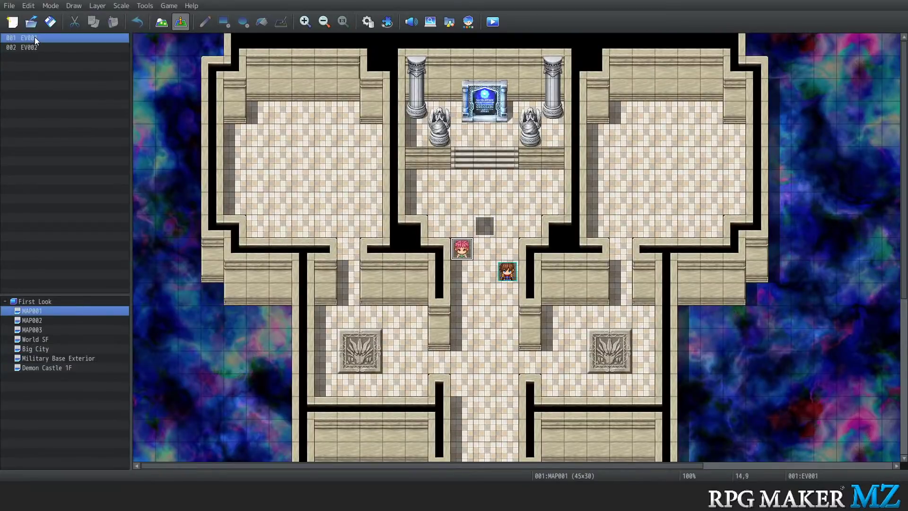
left_click(35, 48)
left_click(53, 42)
left_click(53, 47)
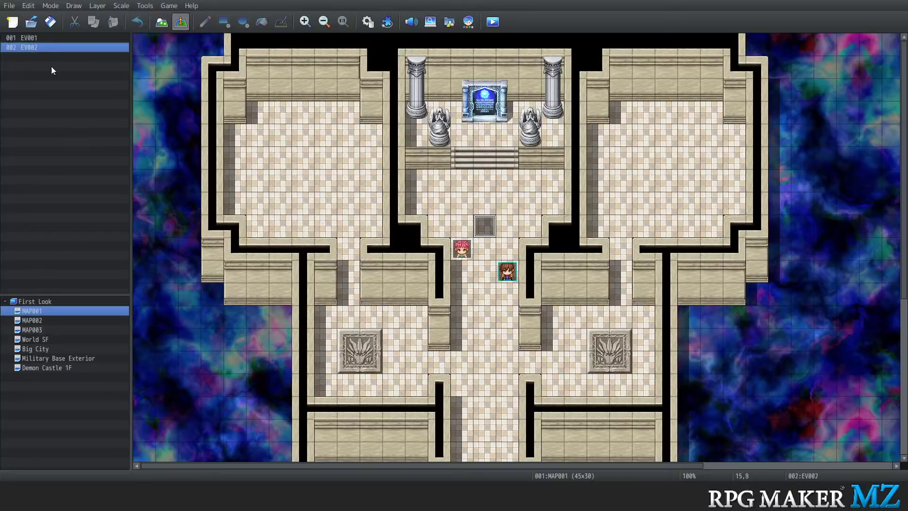
Switch to map editing and look through tile sets A, C, D and E of MAP001, ending on the decorative pillars in set C
left_click(162, 21)
scroll(71, 189, "down", 5)
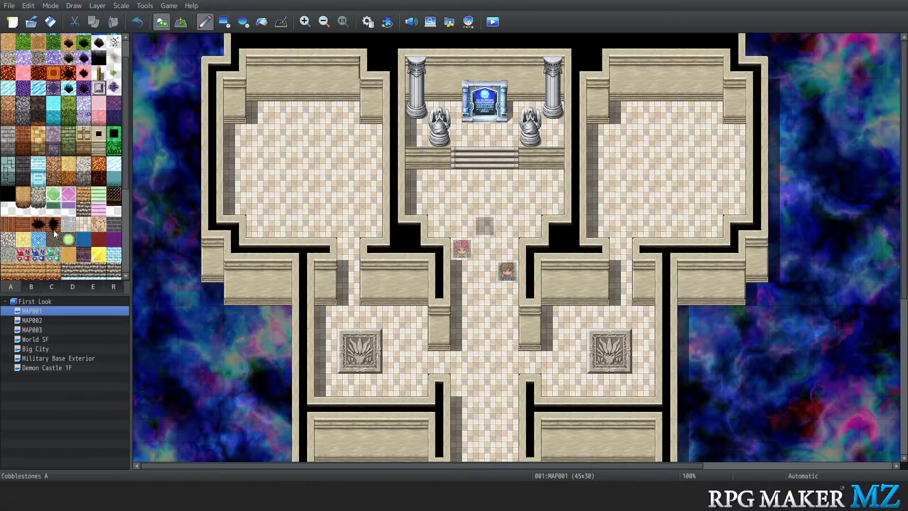
left_click(52, 287)
left_click(72, 286)
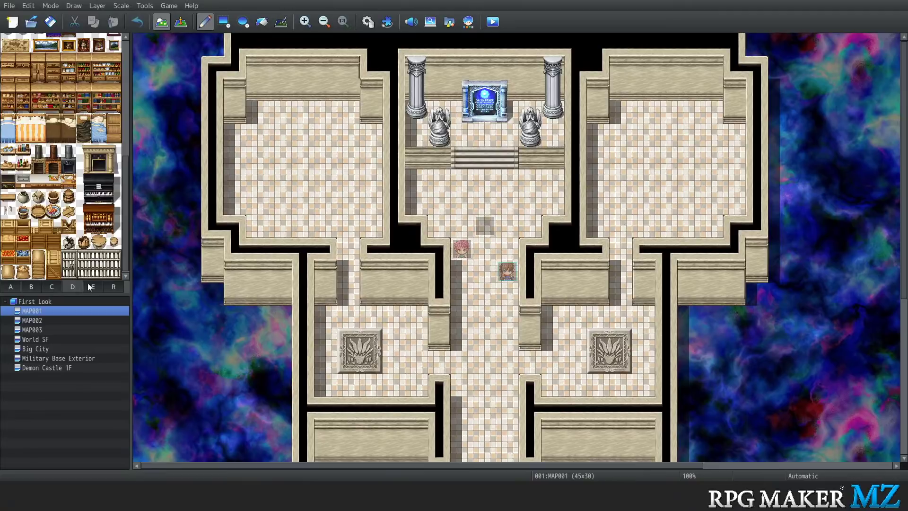
left_click(93, 286)
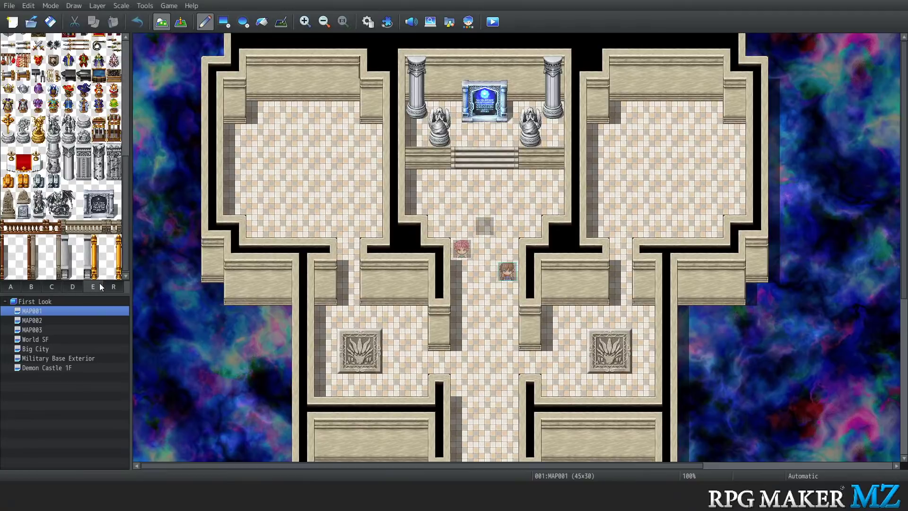
left_click(73, 287)
left_click(55, 287)
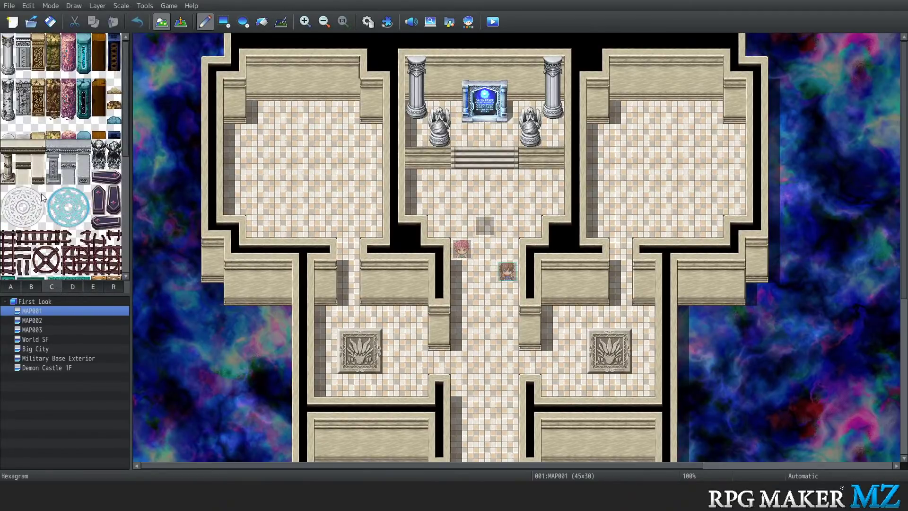
left_click(9, 39)
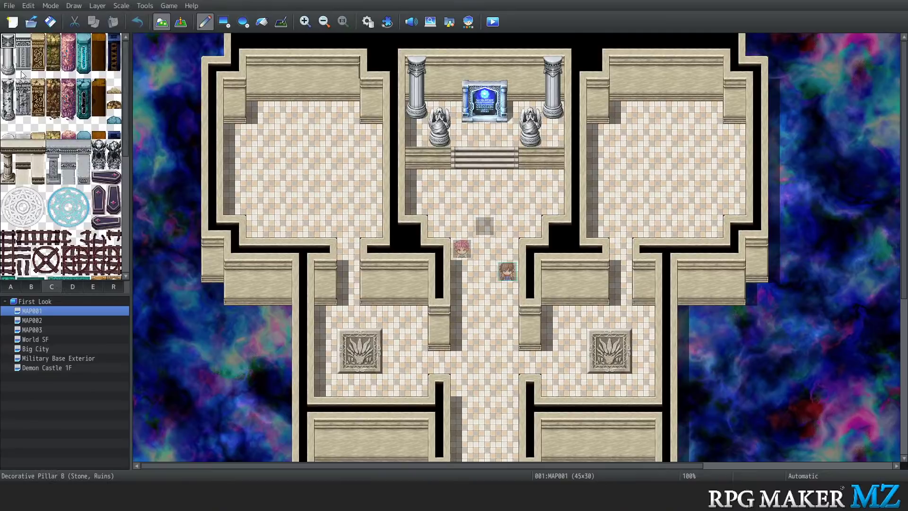
Examine the Dungeon tileset in the database, checking the passage marks on its B and C tile pages
left_click(144, 5)
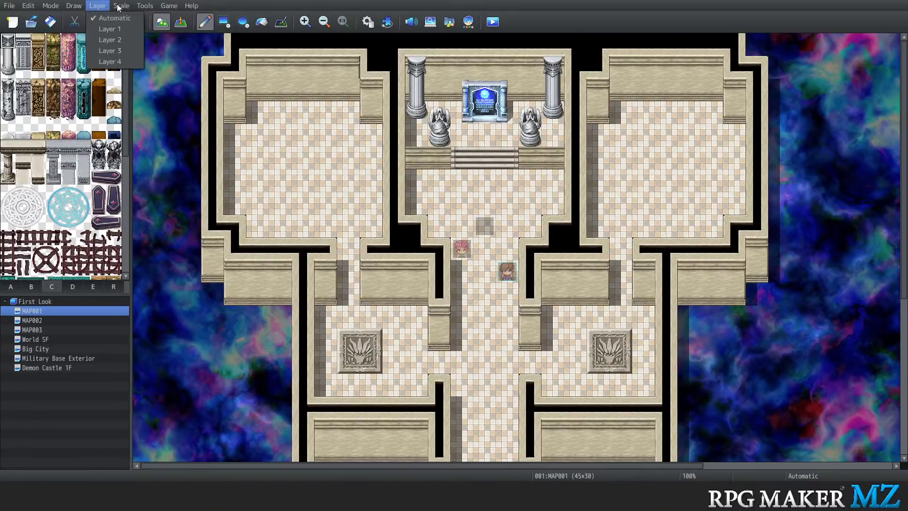
left_click(149, 21)
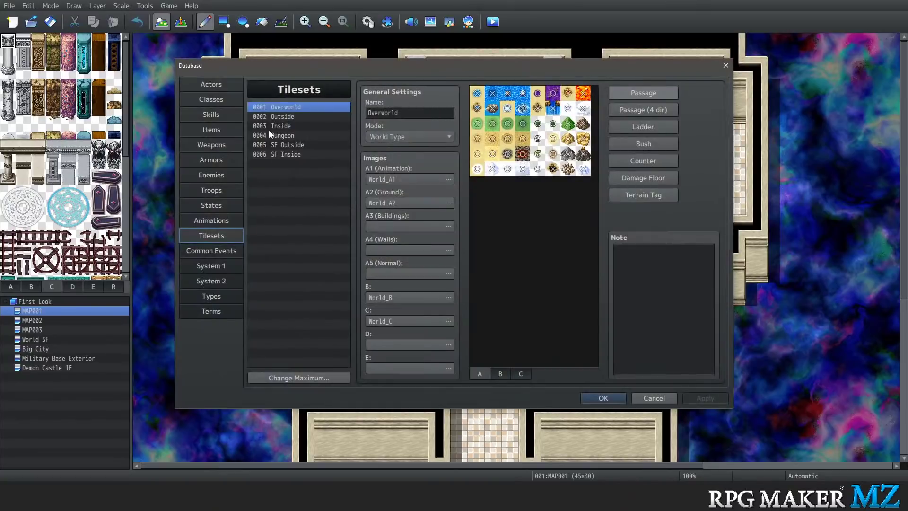
left_click(283, 136)
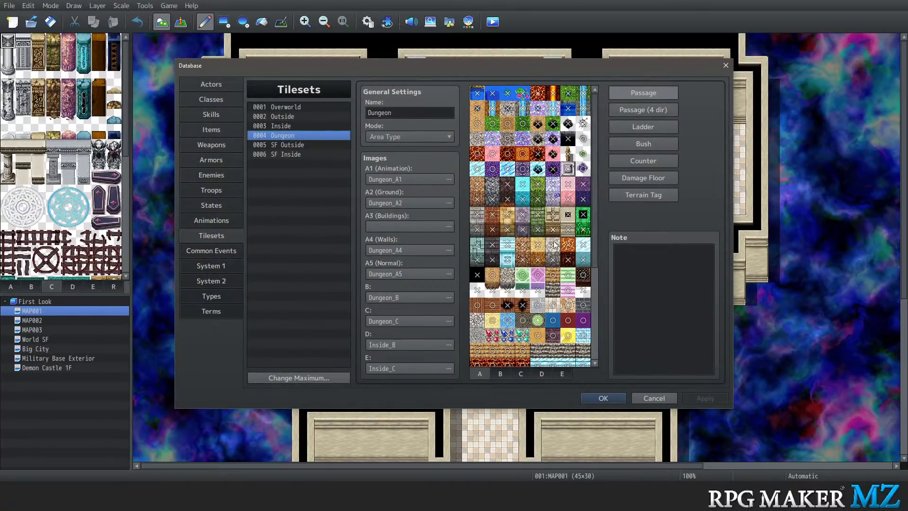
left_click(521, 374)
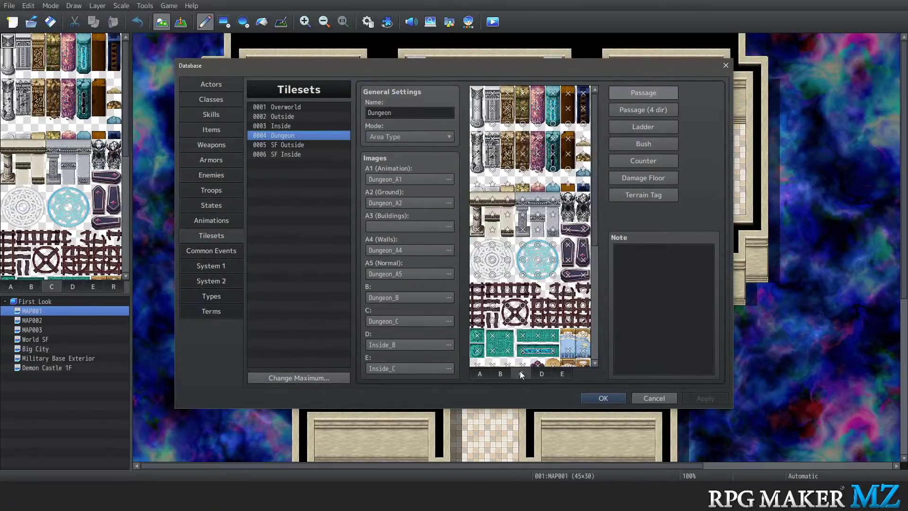
left_click(500, 373)
left_click(520, 373)
left_click(611, 398)
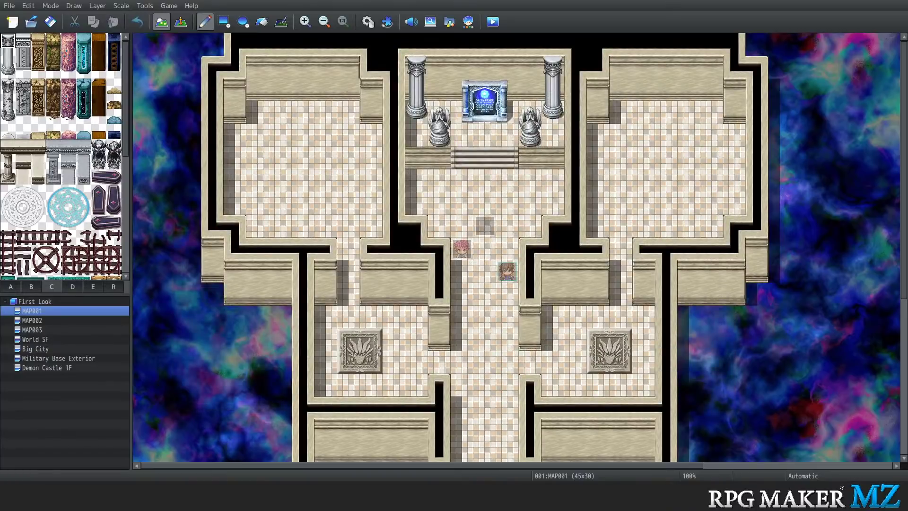
Place the three-tile stone lintel from set C on Layer 2 in MAP001's upper-left room, starting at cell 6,4
left_click_drag(8, 148, 38, 148)
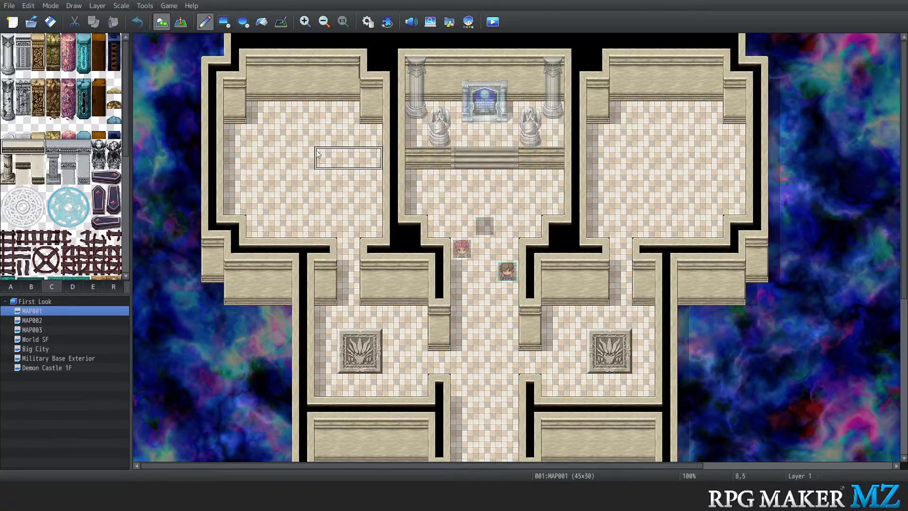
key("2")
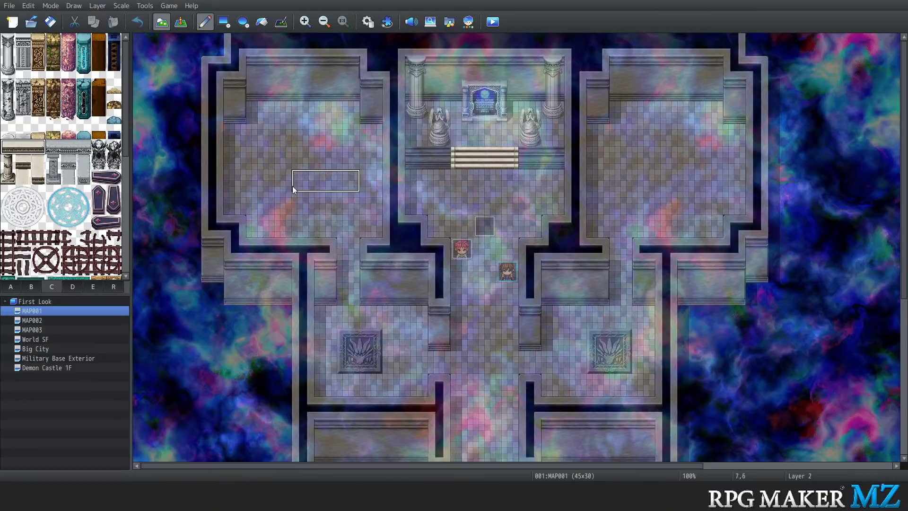
left_click(279, 131)
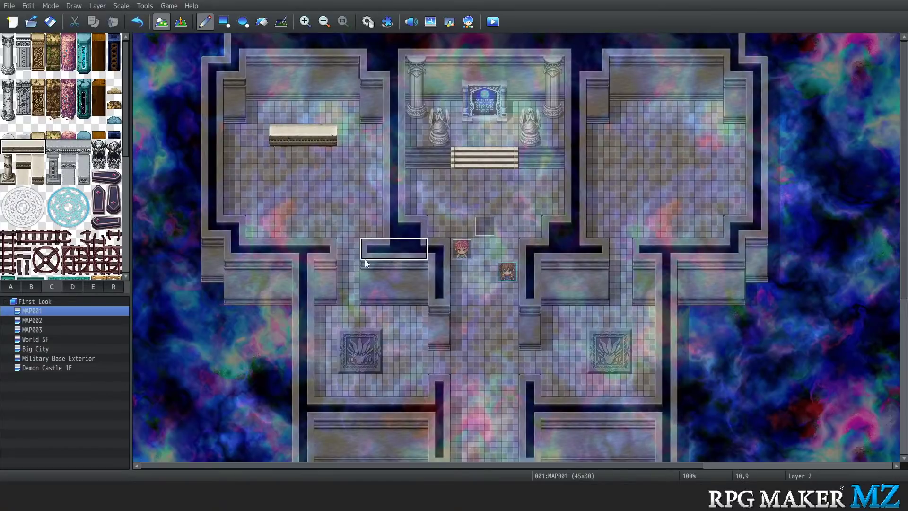
Place a wall tile from set A on Layer 3 over the first tile of the stone lintel, at cell 6,4
key("3")
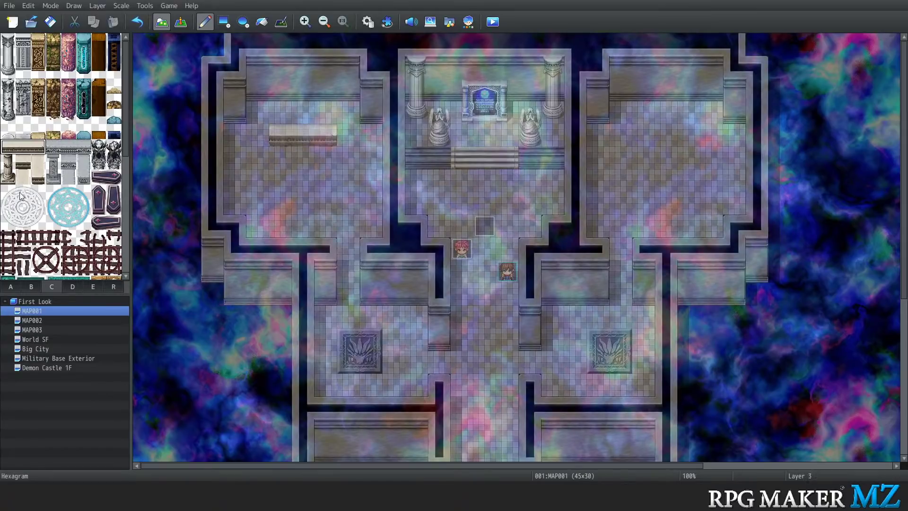
left_click(11, 286)
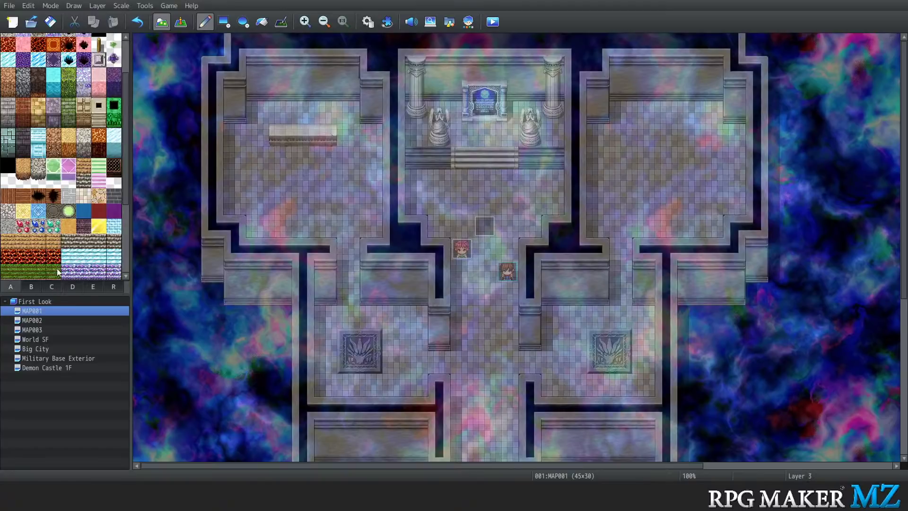
left_click(8, 136)
left_click(286, 136)
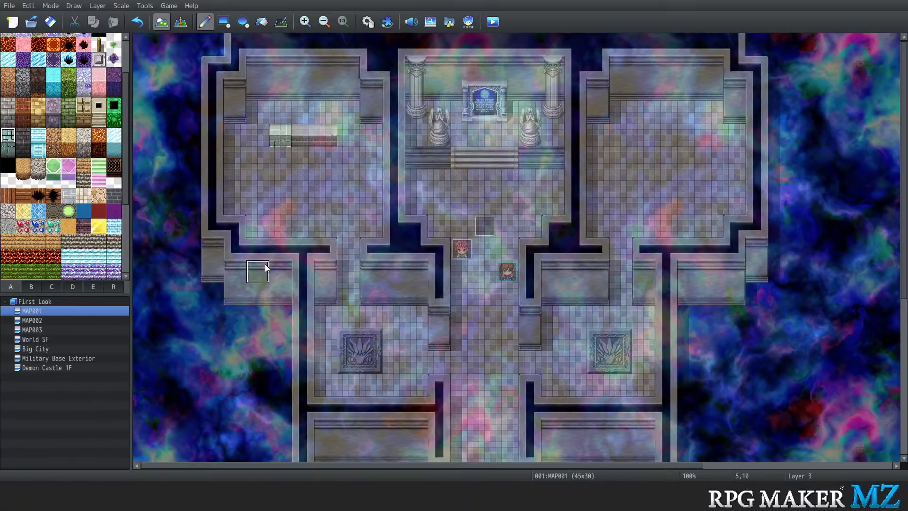
Return to automatic layering and replace the three lintel tiles in the upper-left room with the room's floor
key("0")
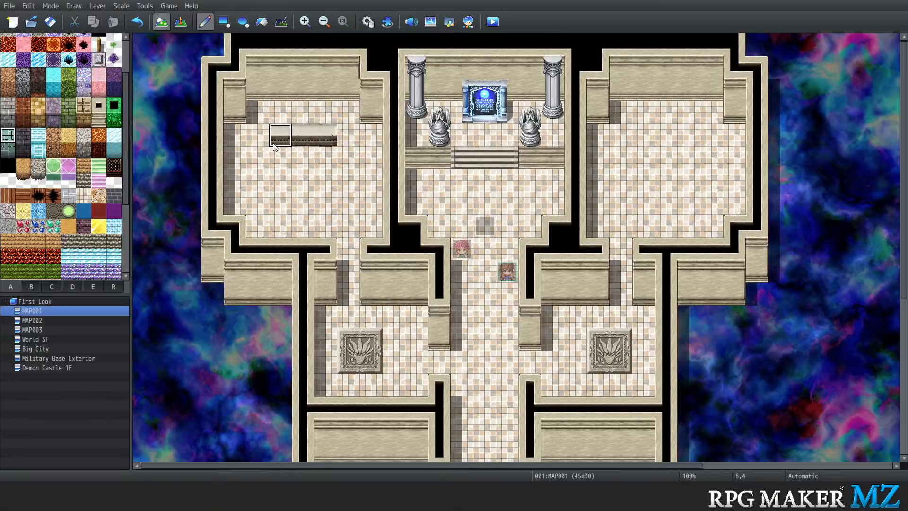
left_click(302, 136)
left_click_drag(283, 139, 324, 134)
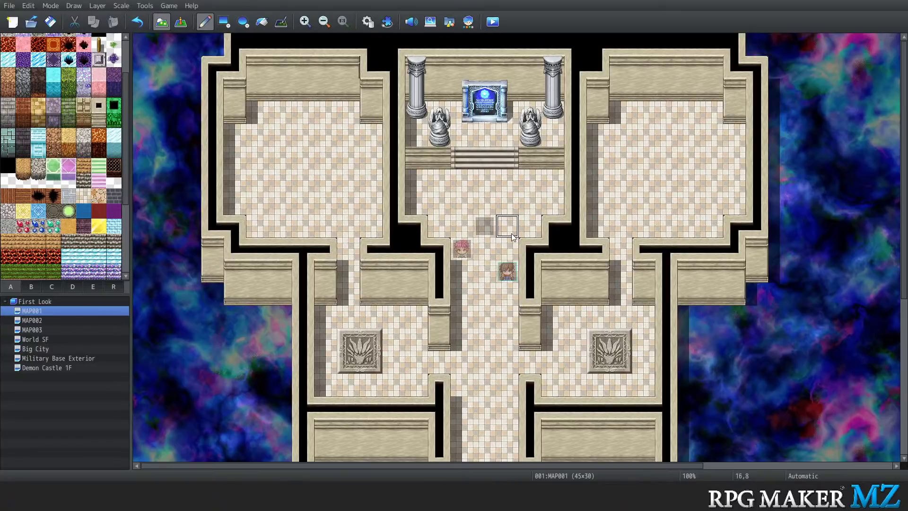
left_click(444, 249)
Look at the Big City and Military Base Exterior maps and return to MAP001
left_click(28, 348)
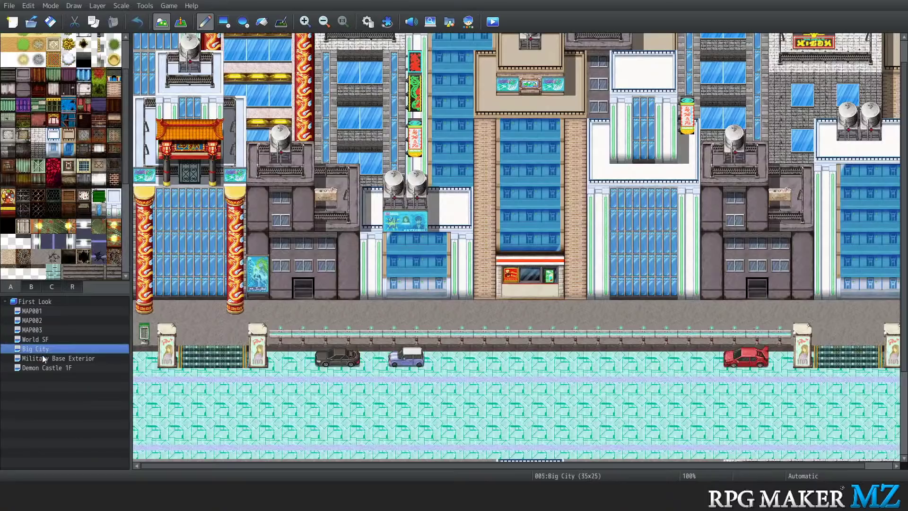
left_click(42, 358)
left_click(41, 349)
left_click(40, 311)
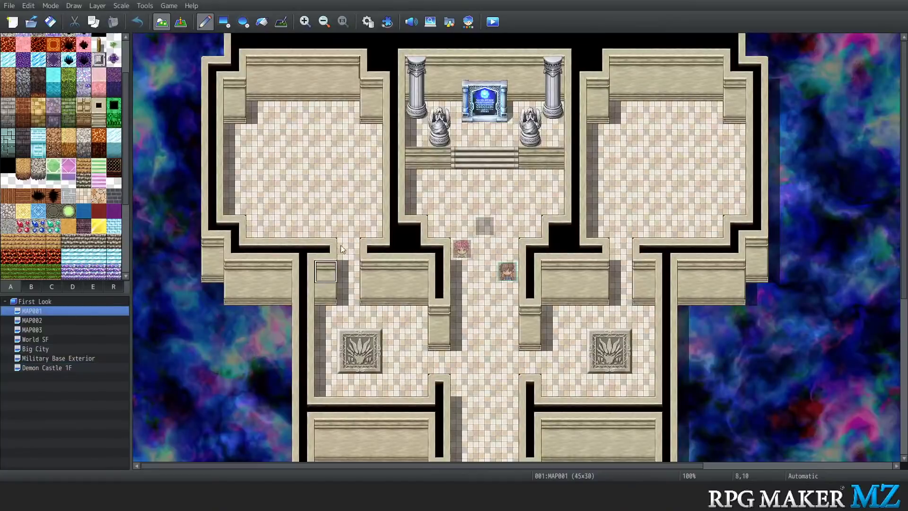
Check the Animations and Actors pages of the database and close it
left_click(150, 5)
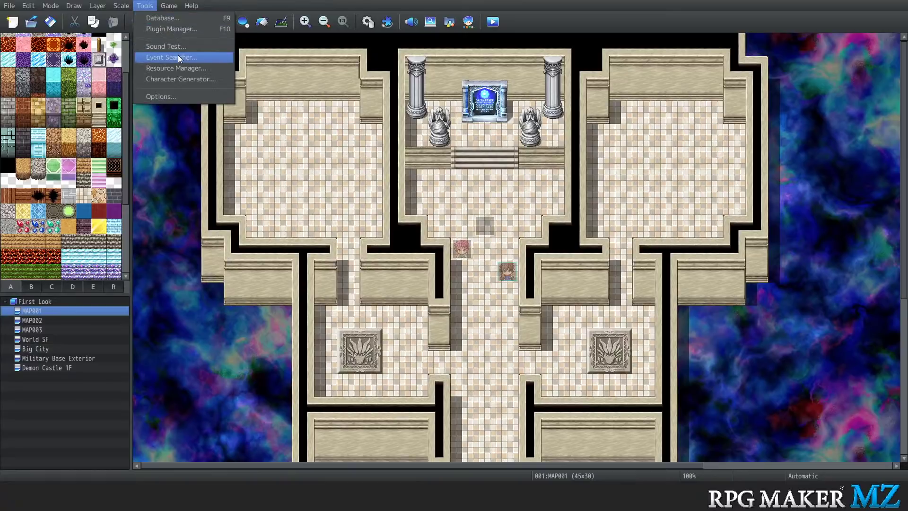
left_click(171, 16)
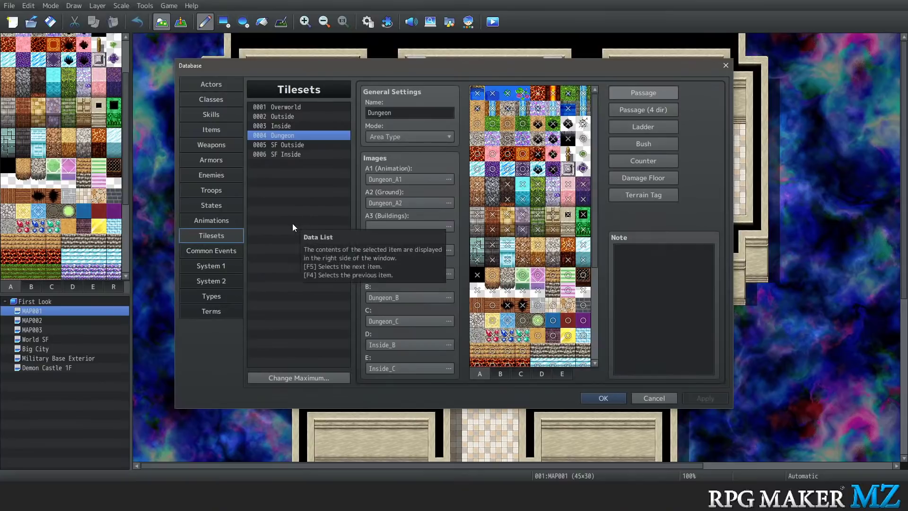
left_click(229, 221)
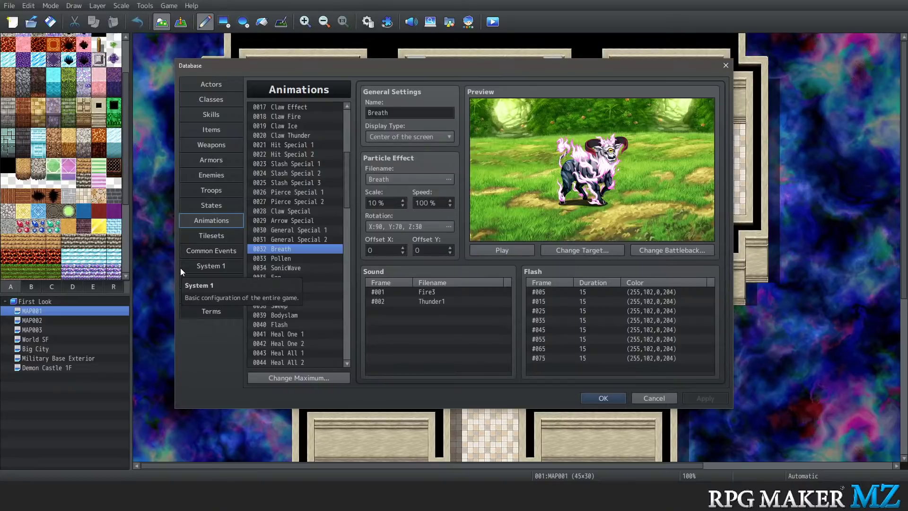
left_click(211, 85)
left_click(724, 66)
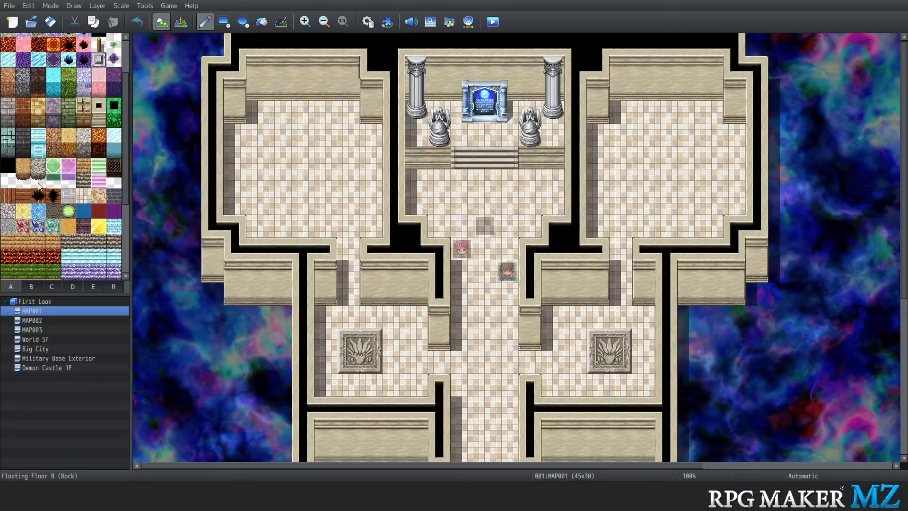
Paint a block of purple floor tiles from set A, three wide and two high, in each of MAP001's upper-left and upper-right rooms
left_click(69, 166)
mouse_move(281, 157)
left_mouse_down()
mouse_move(325, 158)
mouse_move(326, 178)
mouse_move(280, 178)
left_mouse_up()
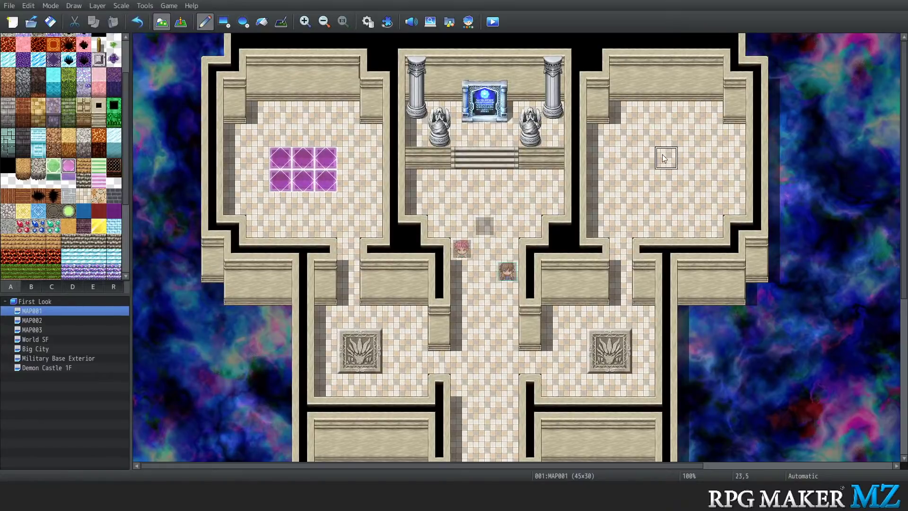
left_click(644, 158)
mouse_move(644, 158)
left_mouse_down()
mouse_move(689, 158)
mouse_move(659, 176)
mouse_move(686, 180)
left_mouse_up()
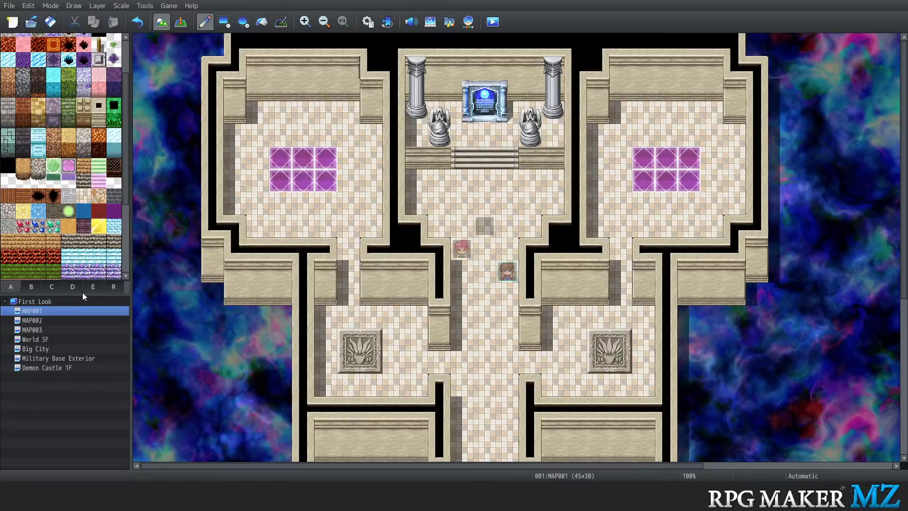
Load the School Classroom sample map into the First Look project
left_click(63, 298)
right_click(63, 298)
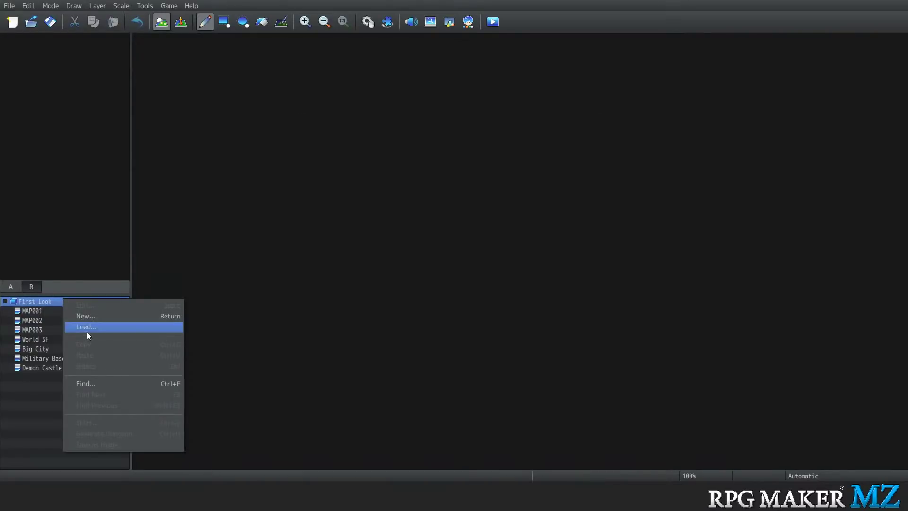
left_click(87, 331)
scroll(331, 238, "down", 4)
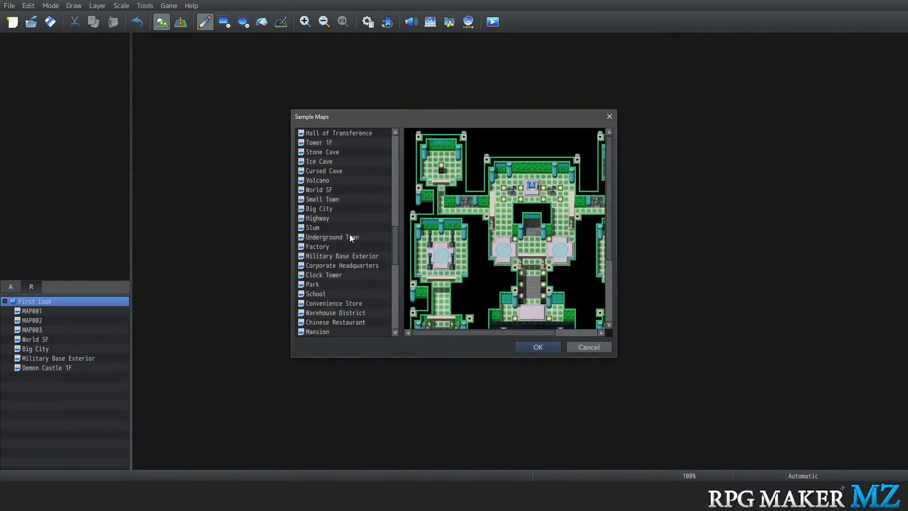
scroll(350, 236, "down", 6)
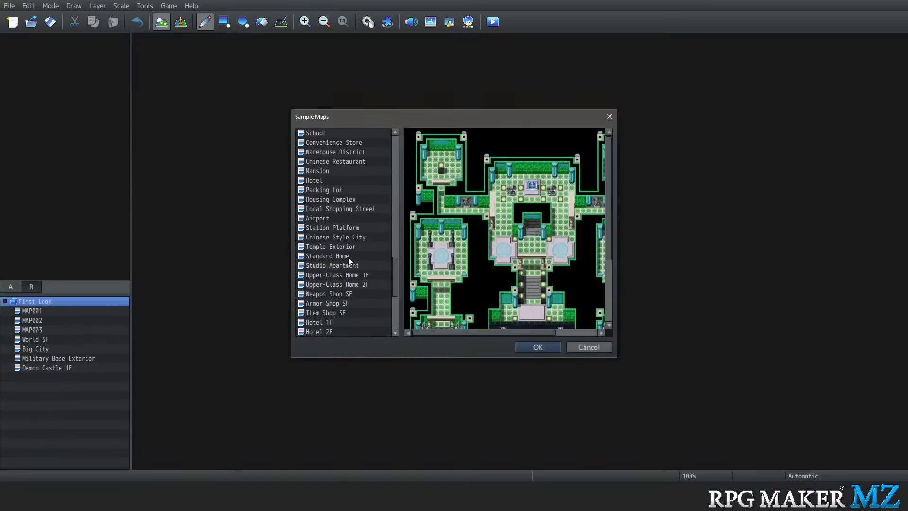
scroll(348, 257, "down", 2)
scroll(349, 257, "down", 2)
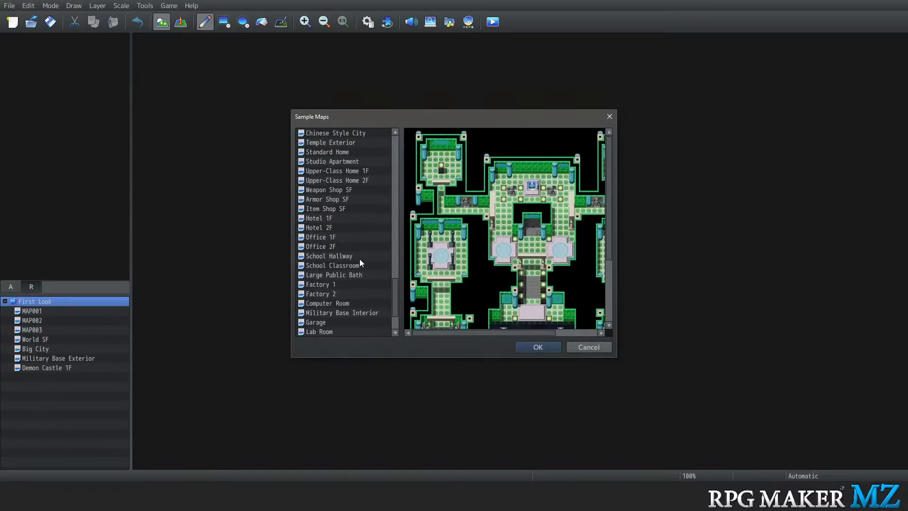
left_click(343, 257)
left_click(344, 267)
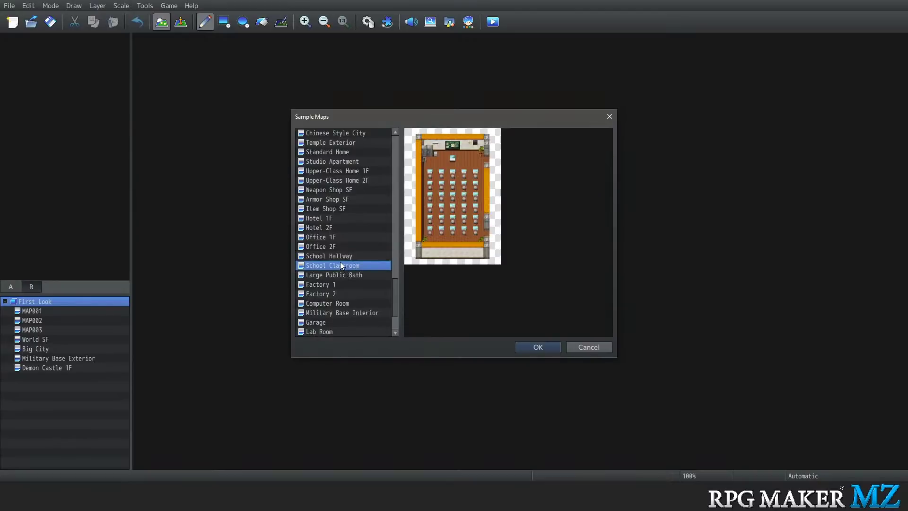
left_click(538, 347)
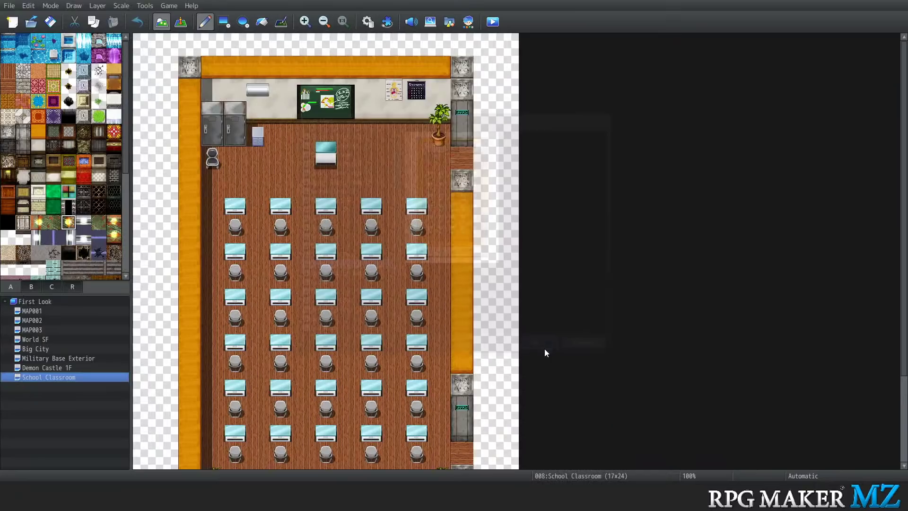
Look over the School Classroom map from the blackboard wall to the back row of desks
scroll(396, 286, "down", 2)
scroll(397, 287, "up", 2)
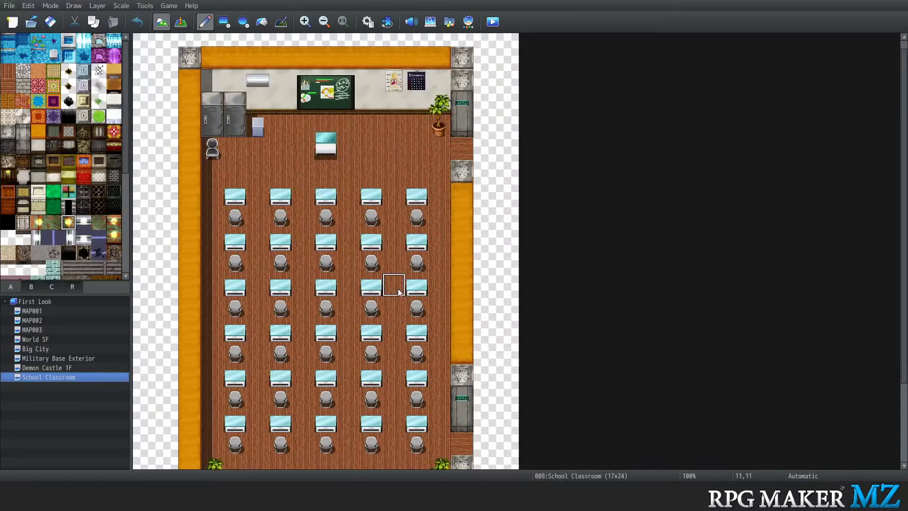
scroll(397, 292, "down", 5)
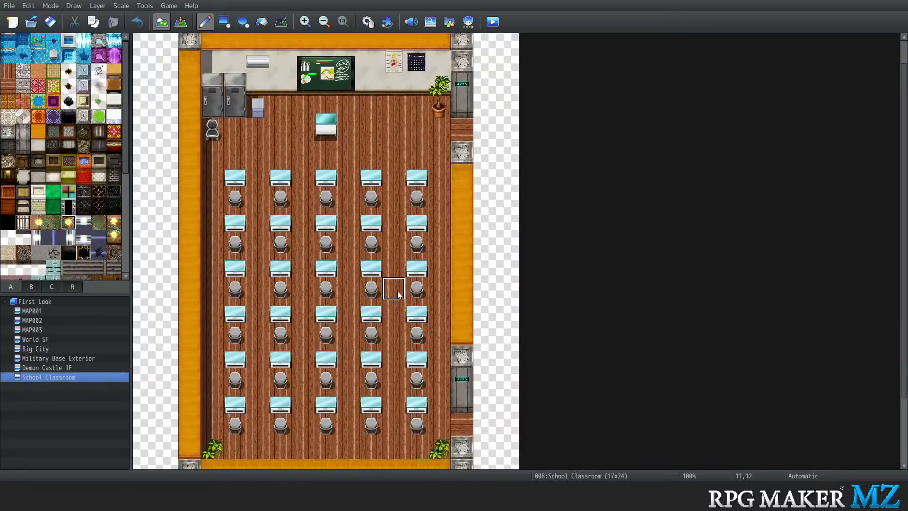
scroll(397, 293, "up", 2)
scroll(397, 293, "up", 1)
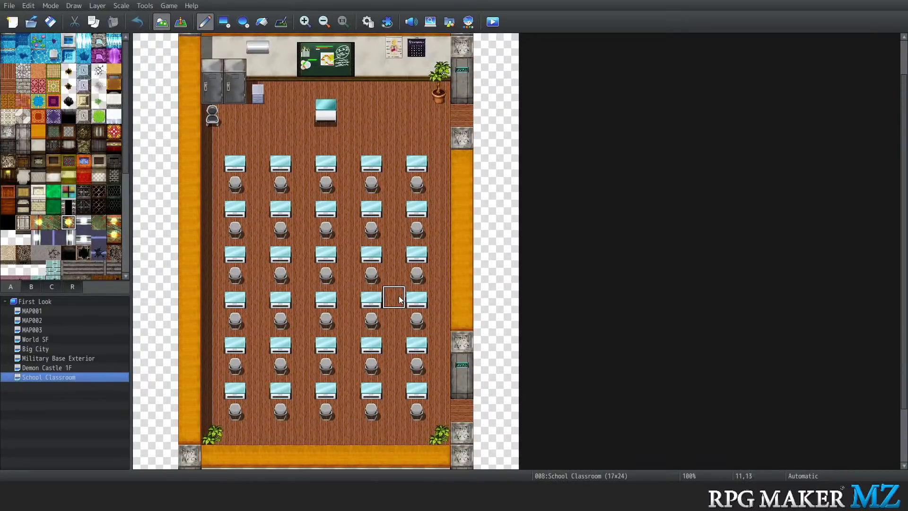
scroll(397, 293, "up", 1)
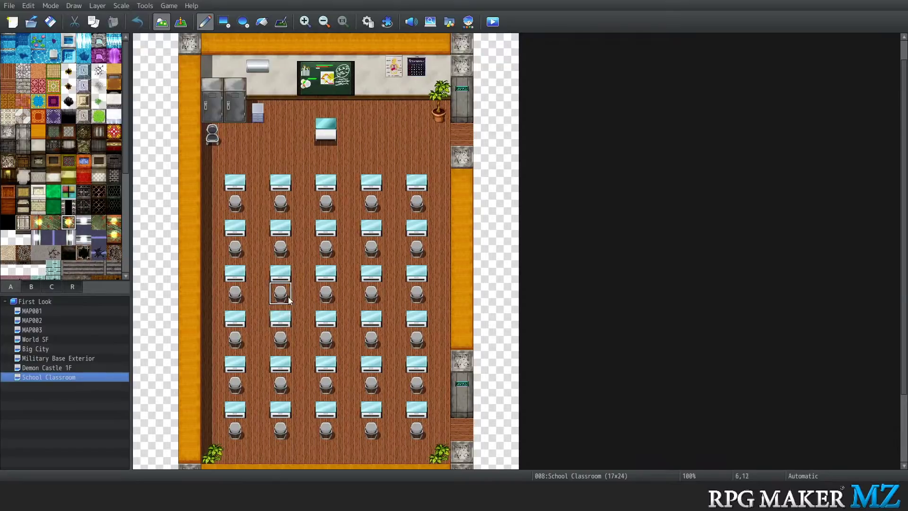
Load the School Hallway sample map into the First Look project
right_click(34, 303)
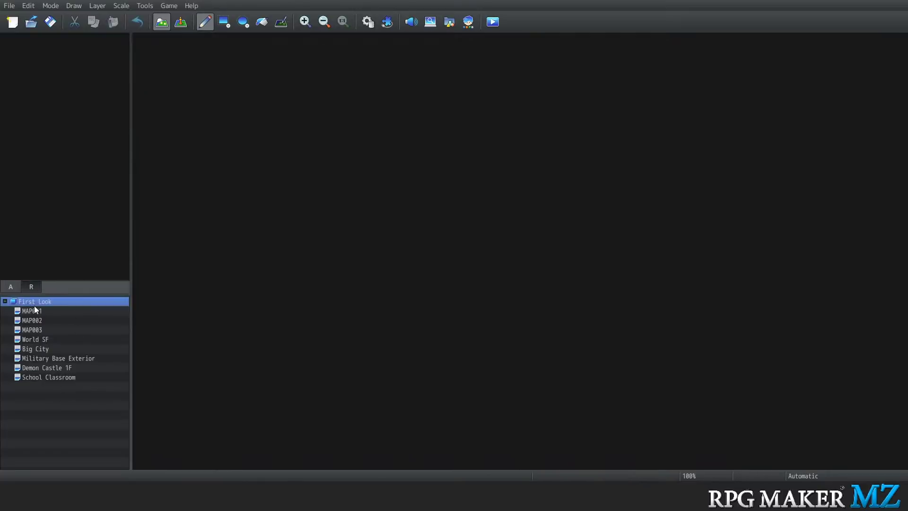
left_click(65, 335)
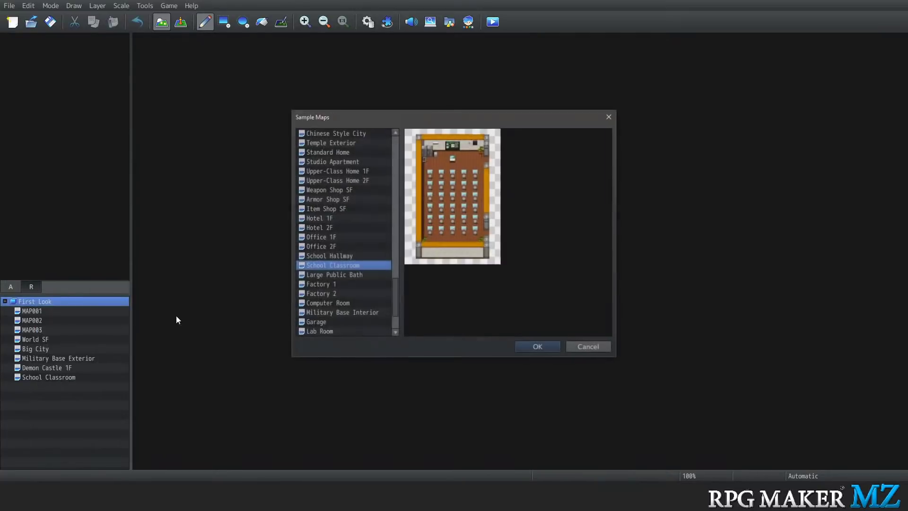
left_click(328, 255)
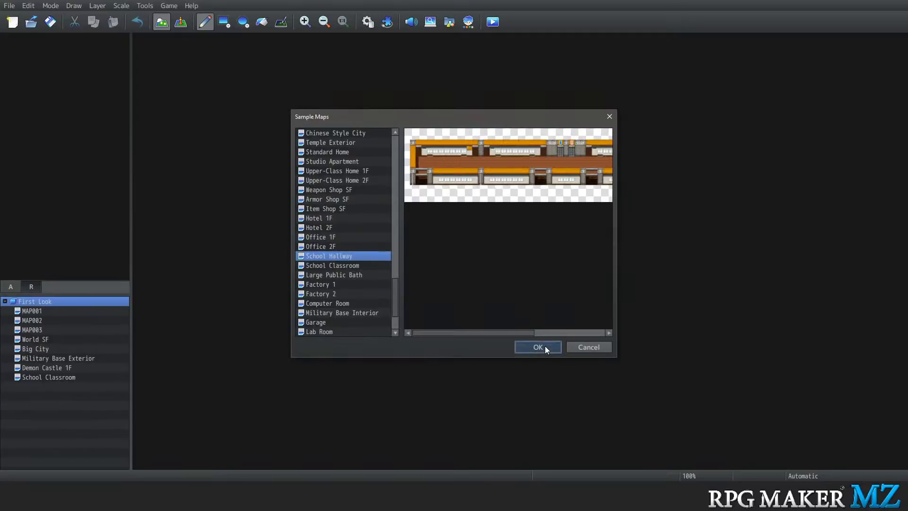
left_click(545, 345)
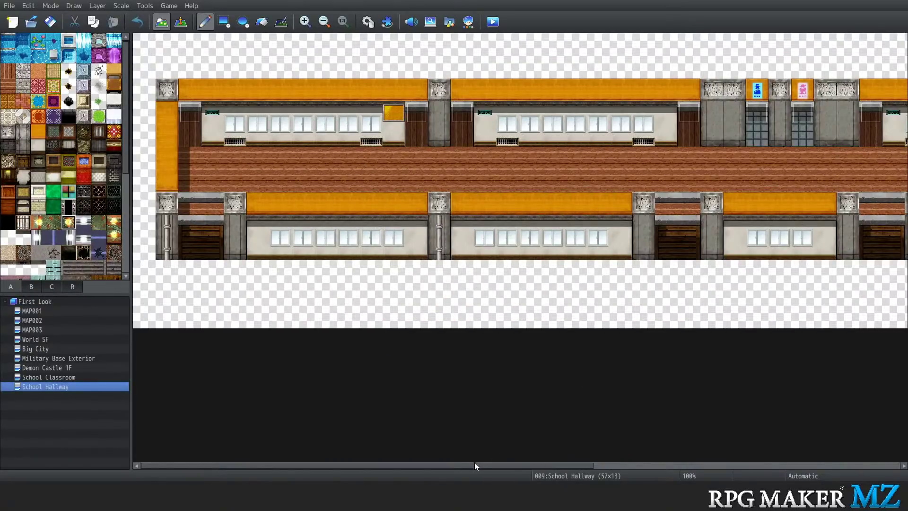
mouse_move(563, 464)
left_mouse_down()
mouse_move(869, 465)
mouse_move(563, 465)
left_mouse_up()
Open the database and look at the default skills and items
left_click(144, 6)
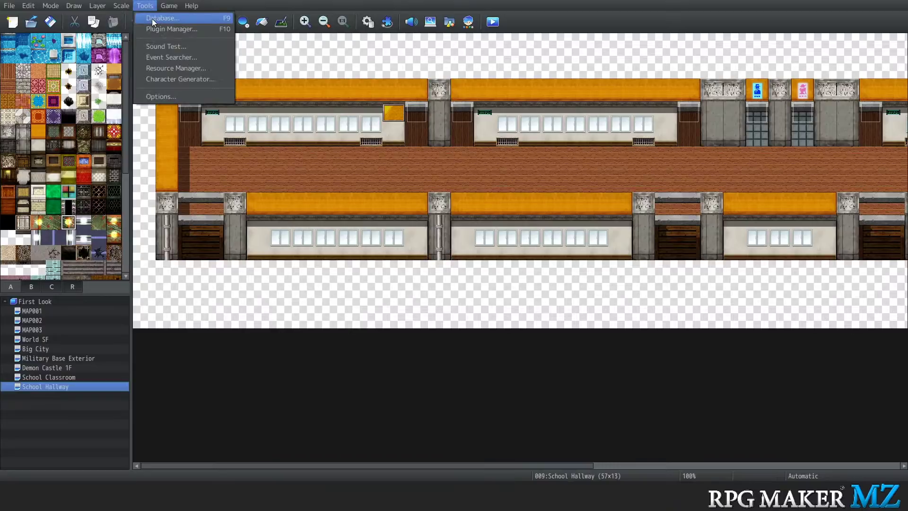
left_click(152, 18)
left_click(217, 115)
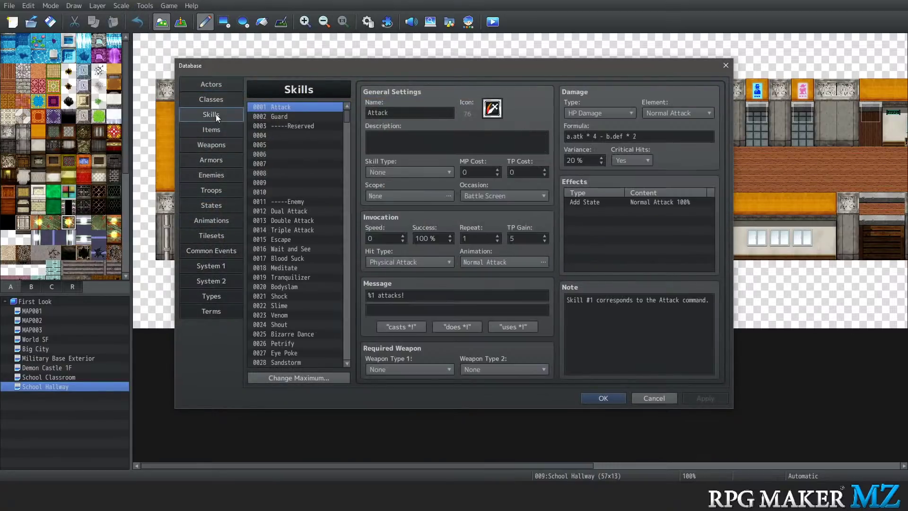
left_click(214, 129)
left_click(212, 116)
mouse_move(348, 115)
left_mouse_down()
mouse_move(356, 169)
mouse_move(346, 273)
mouse_move(328, 108)
mouse_move(350, 151)
mouse_move(356, 113)
left_mouse_up()
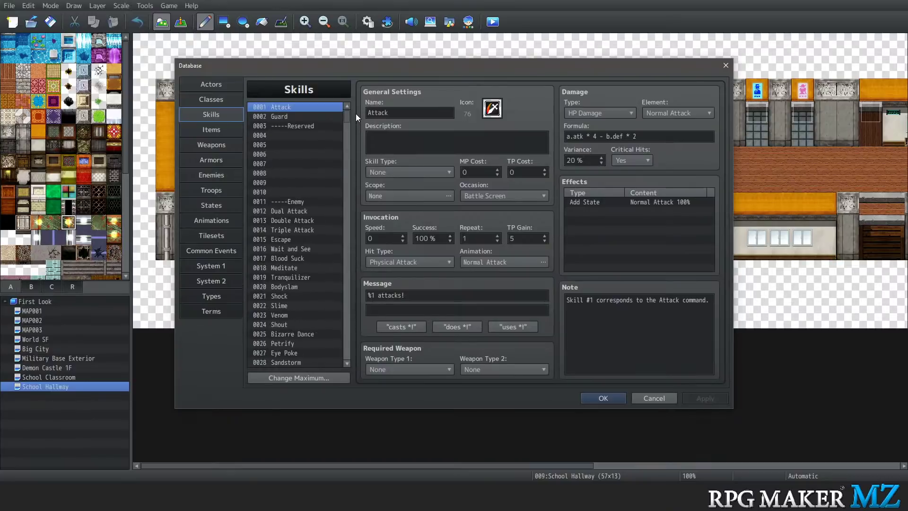
Browse the database's Classes, Items, Weapons and Armors pages and close the database
left_click(213, 99)
left_click(212, 131)
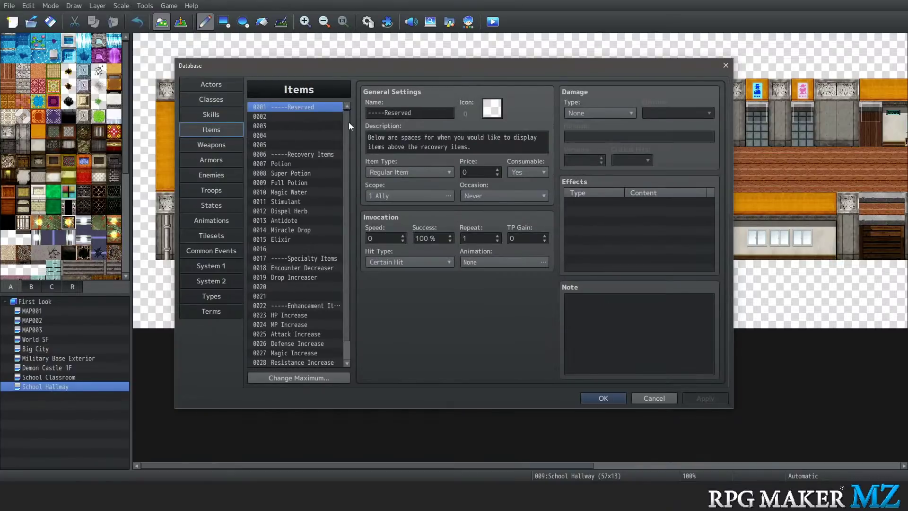
scroll(346, 123, "down", 1)
scroll(350, 251, "up", 1)
left_click(212, 145)
scroll(350, 126, "down", 1)
left_click_drag(348, 137, 348, 252)
left_click(211, 159)
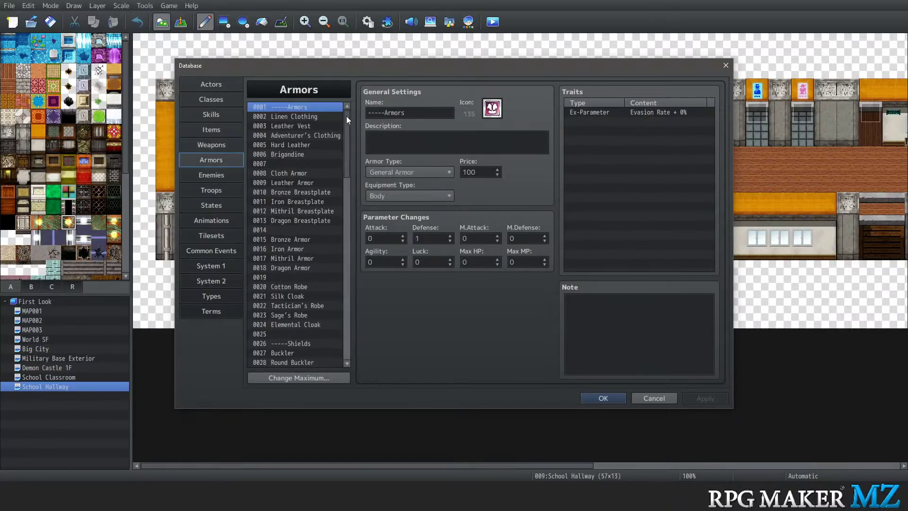
left_click_drag(346, 118, 350, 329)
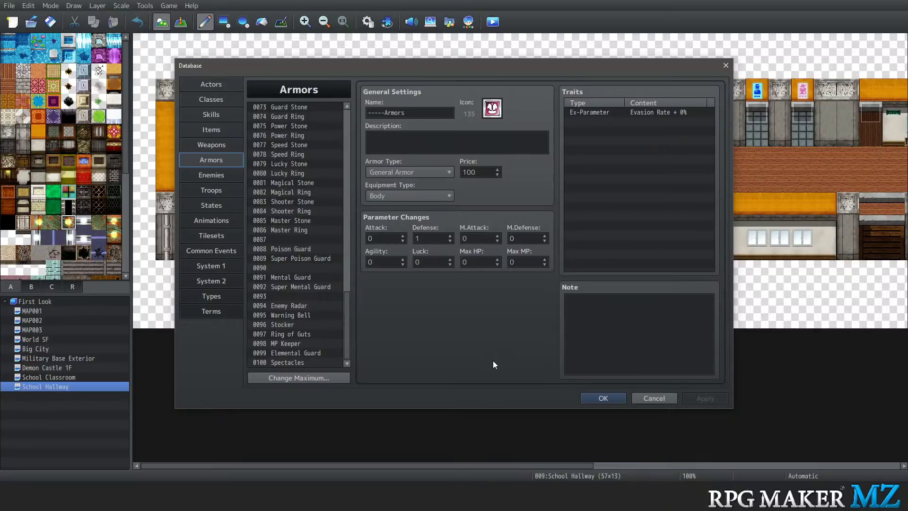
left_click(725, 66)
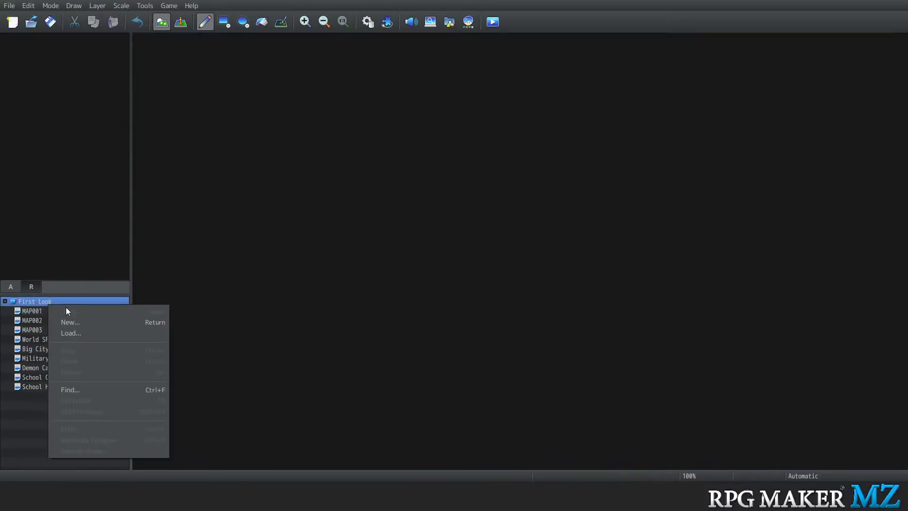
Load the School sample map into the First Look project
left_click(84, 334)
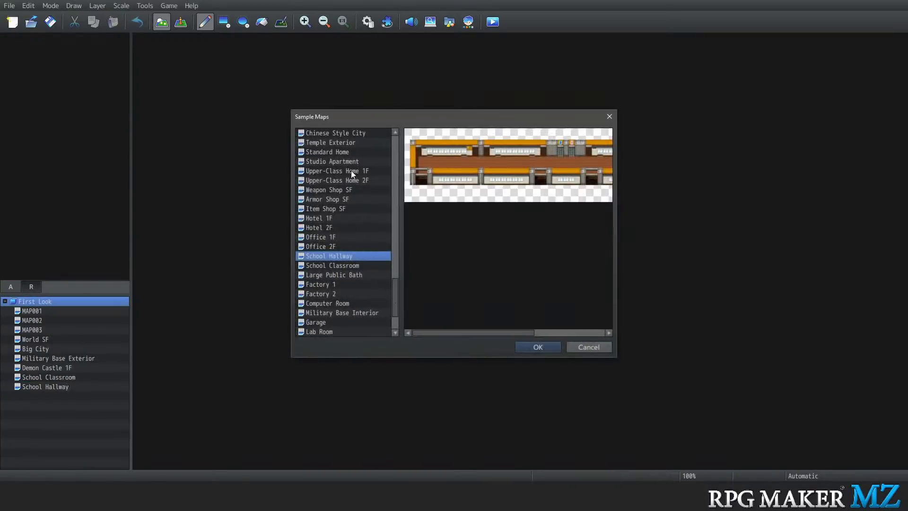
left_click_drag(393, 310, 385, 266)
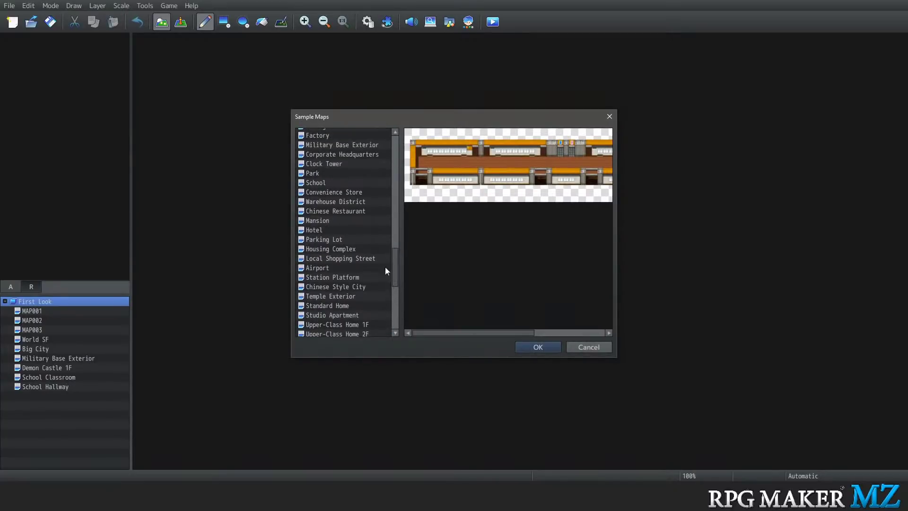
left_click(341, 184)
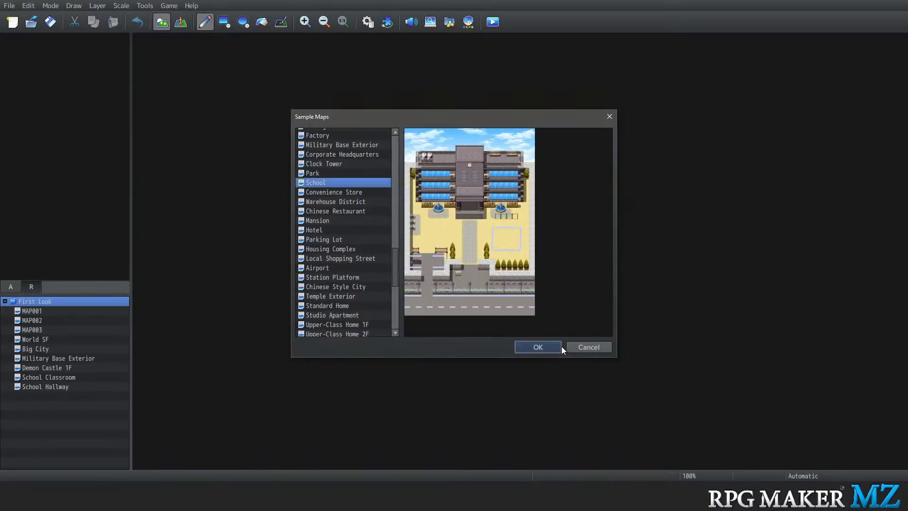
left_click(557, 347)
Examine the School map from the front gate and street up to the roof of the building
scroll(529, 256, "down", 5)
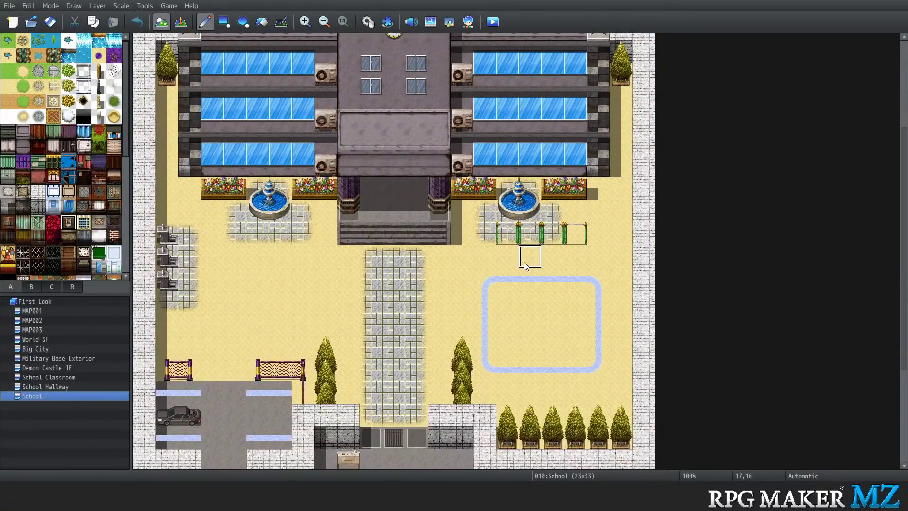
scroll(384, 314, "down", 2)
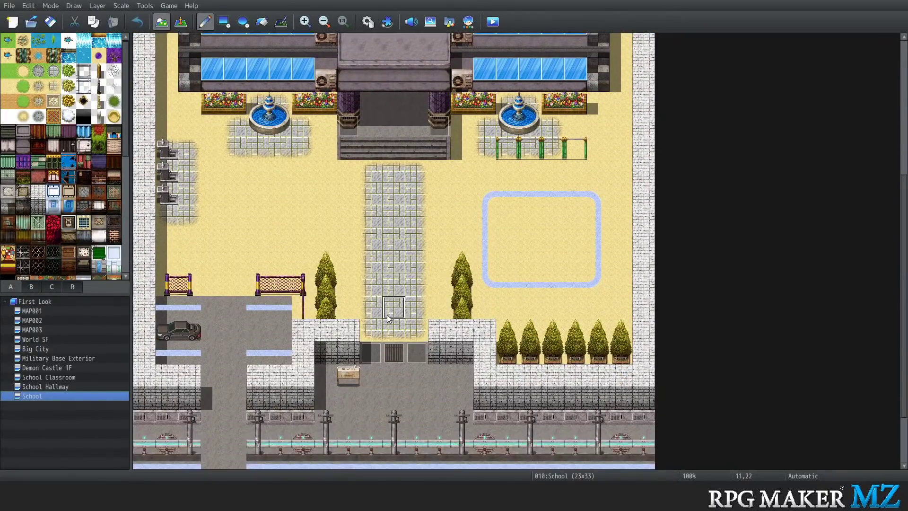
scroll(386, 318, "up", 1)
scroll(387, 318, "up", 4)
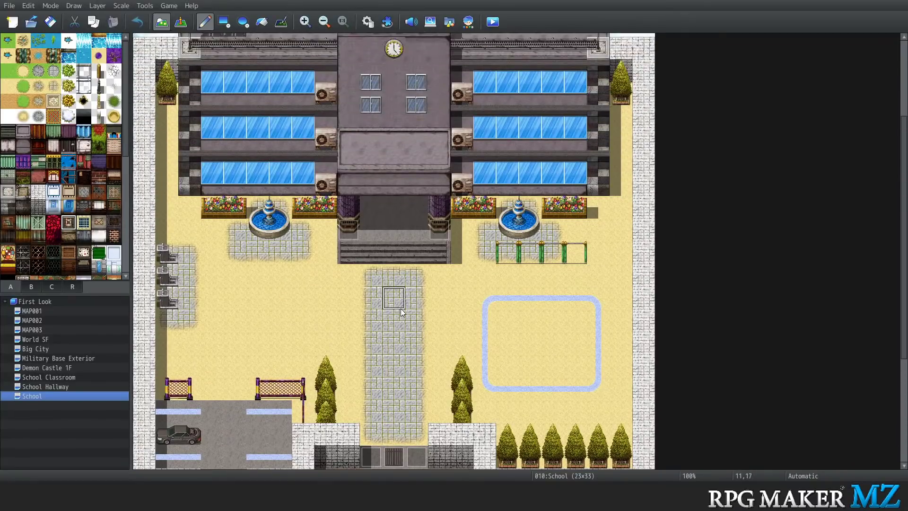
scroll(401, 309, "up", 1)
scroll(402, 310, "up", 4)
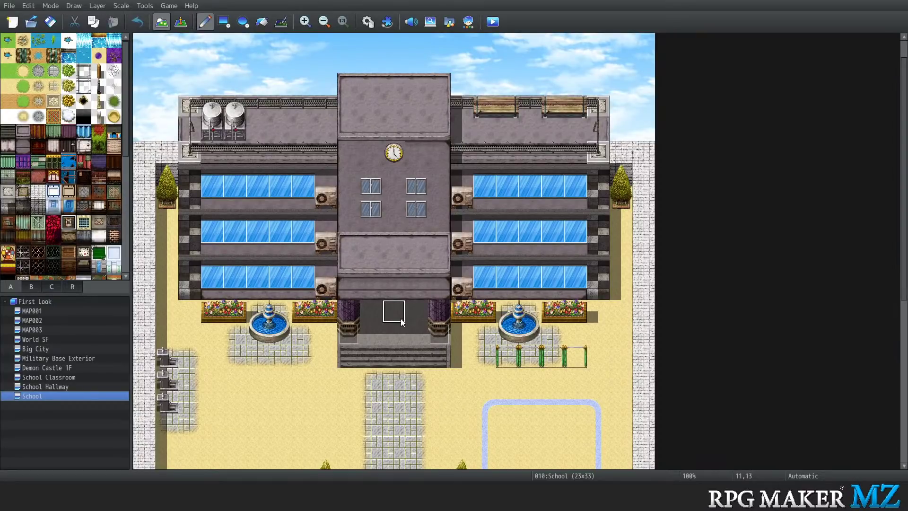
scroll(396, 326, "down", 3)
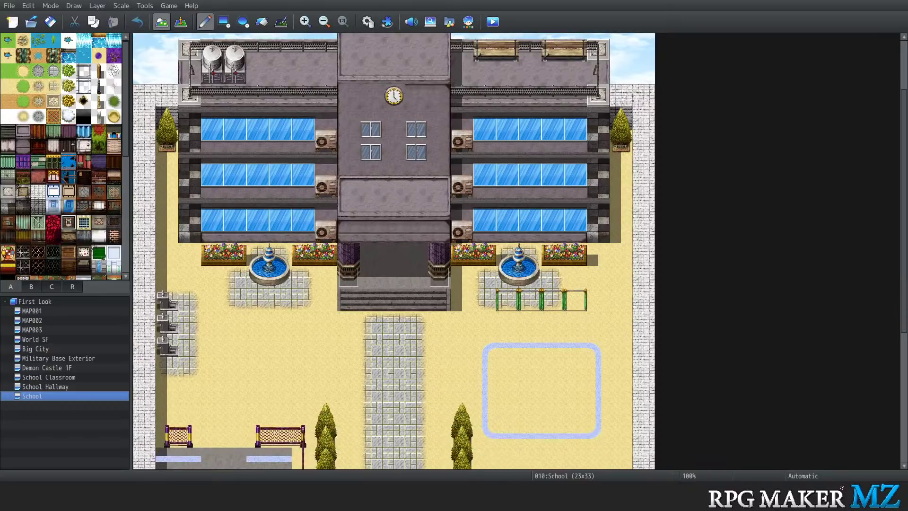
Look at the System 1 vehicle image choices in the database, including the SF_Vehicle sheet, without changing the image
left_click(139, 6)
left_click(144, 26)
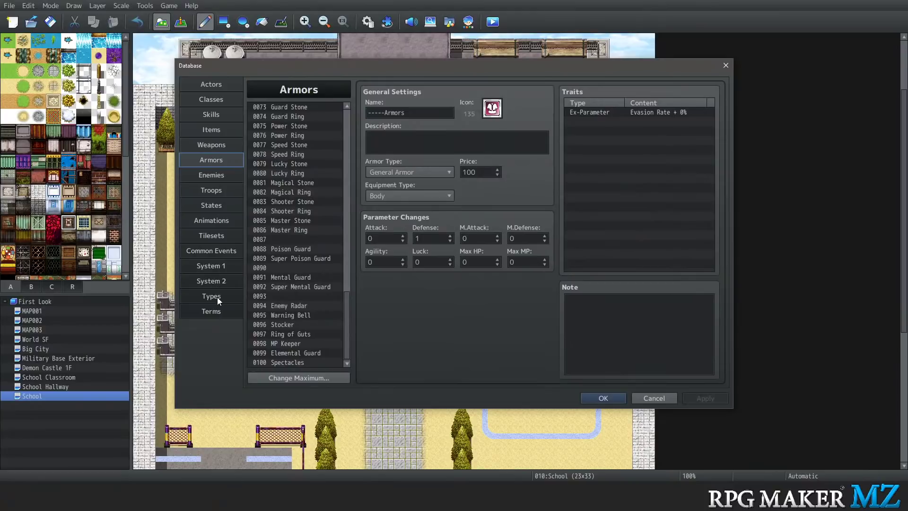
left_click(214, 267)
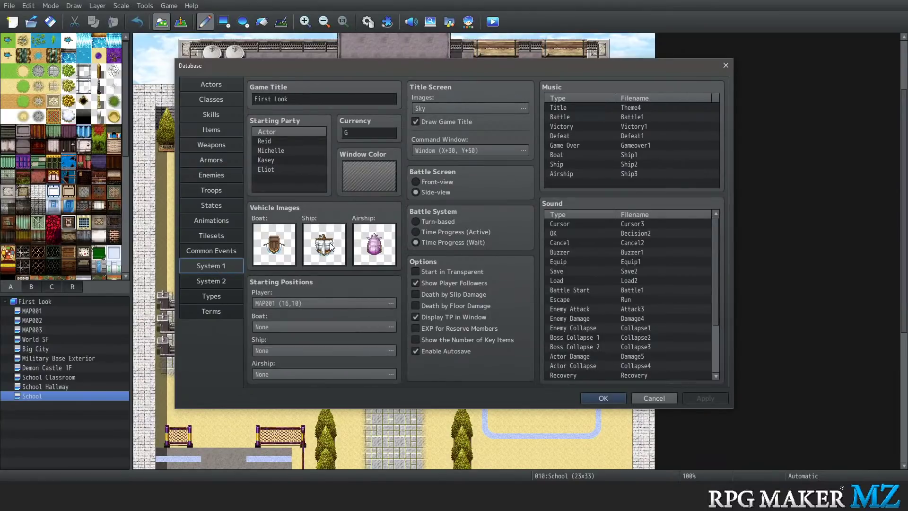
double_click(266, 243)
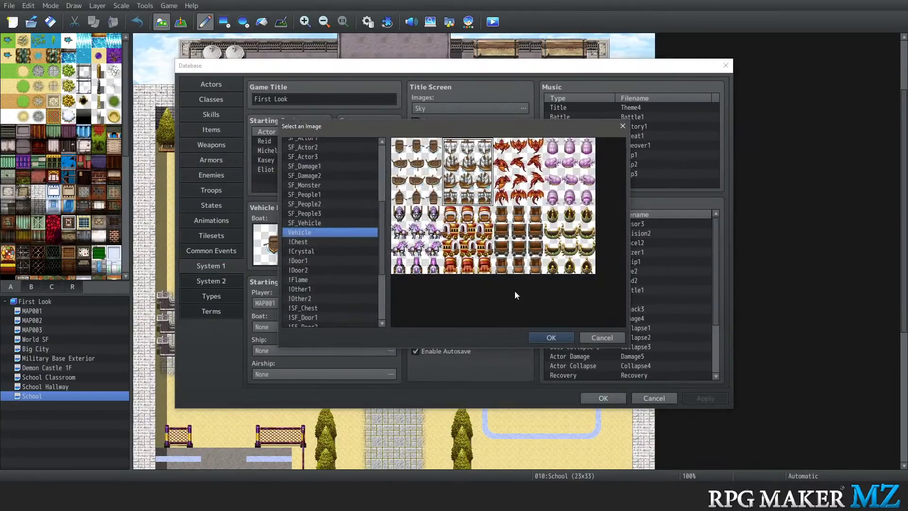
left_click(312, 223)
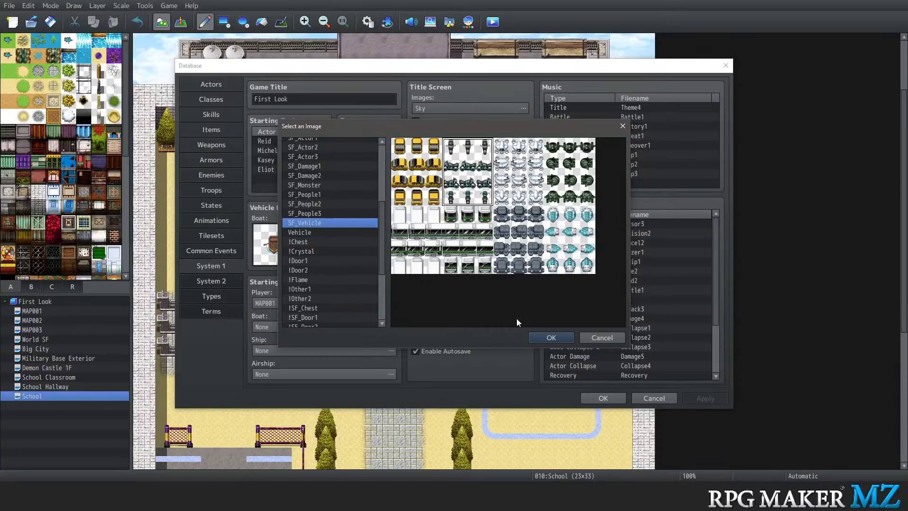
left_click(603, 340)
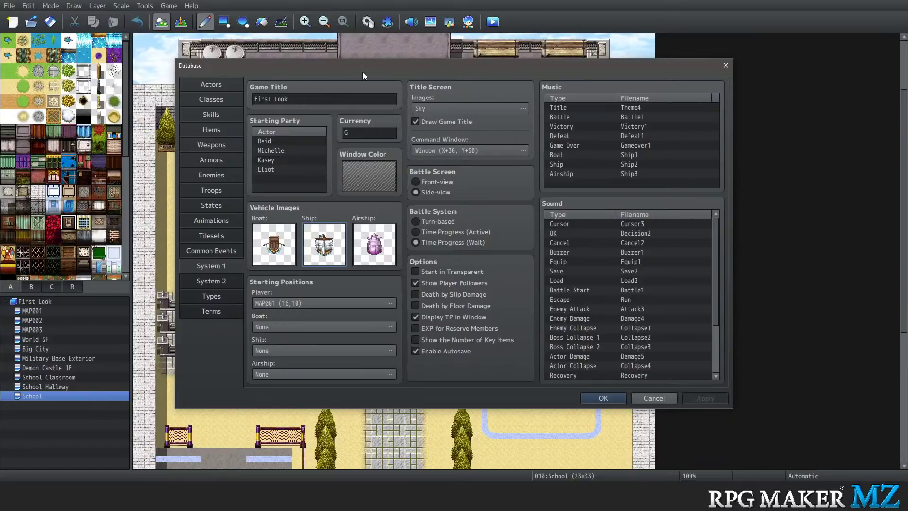
Examine the elements, skill types, weapon types and armor types on the database's Types page
left_click(205, 298)
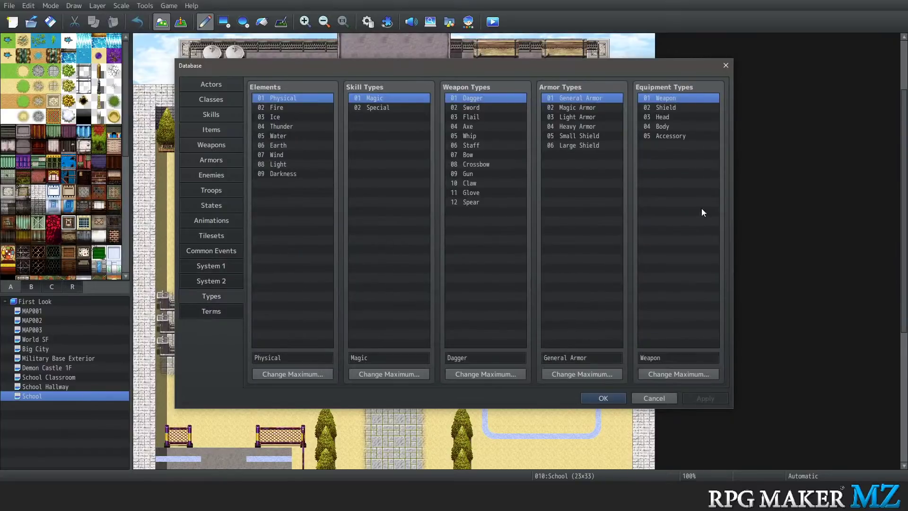
left_click(568, 145)
left_click(473, 145)
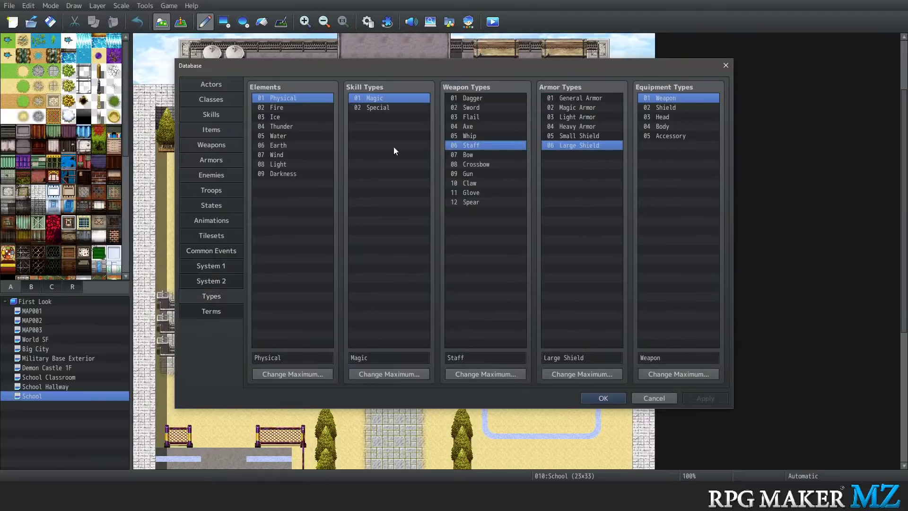
left_click(373, 108)
left_click(267, 116)
left_click(262, 145)
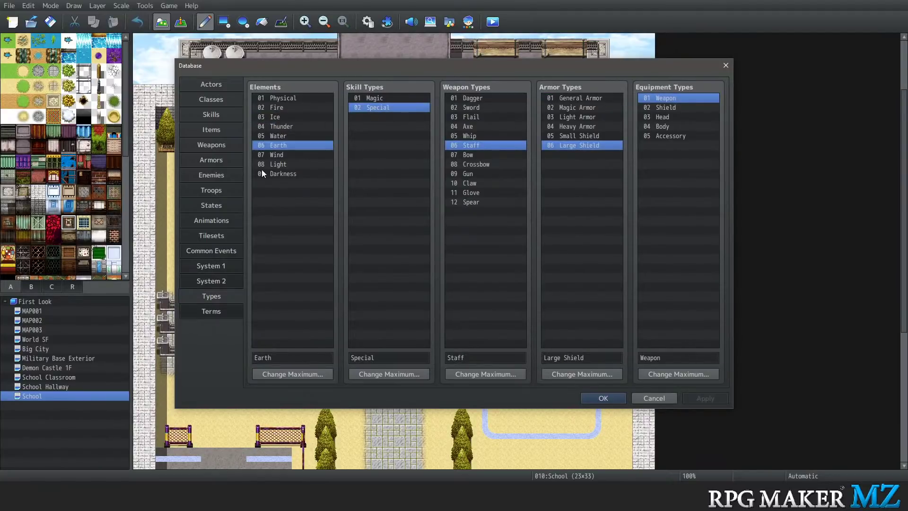
left_click(262, 173)
left_click(280, 155)
left_click(281, 126)
left_click(279, 98)
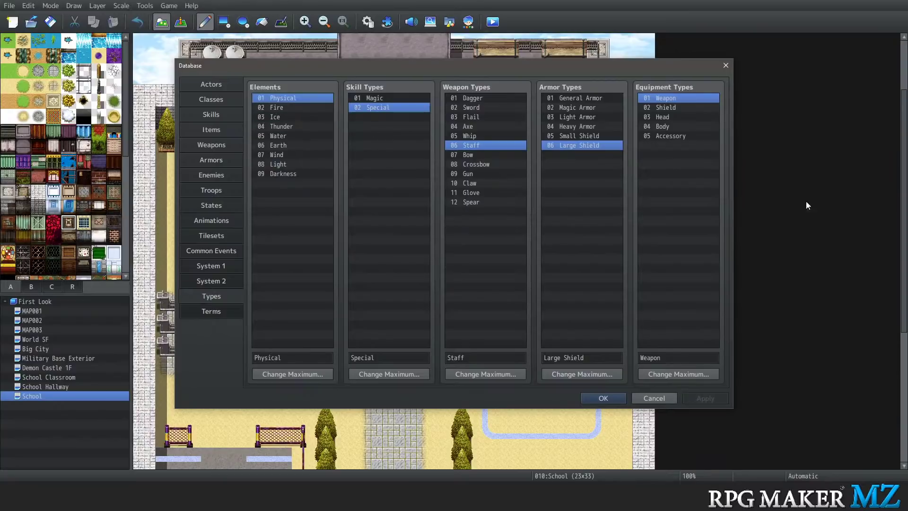
Look through the entries of the Equipment Types list, from Weapon to Accessory
left_click(658, 126)
left_click(663, 107)
left_click(664, 126)
left_click(664, 135)
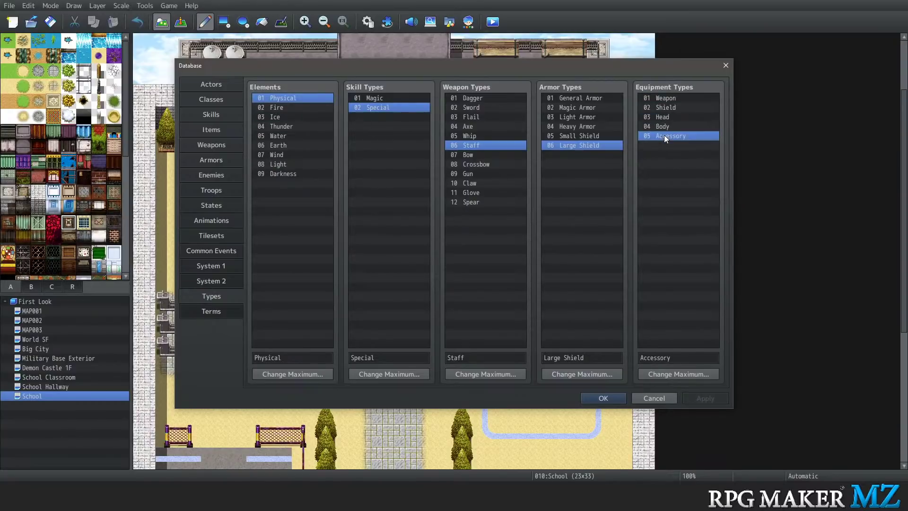
left_click(666, 116)
left_click(667, 108)
left_click(667, 98)
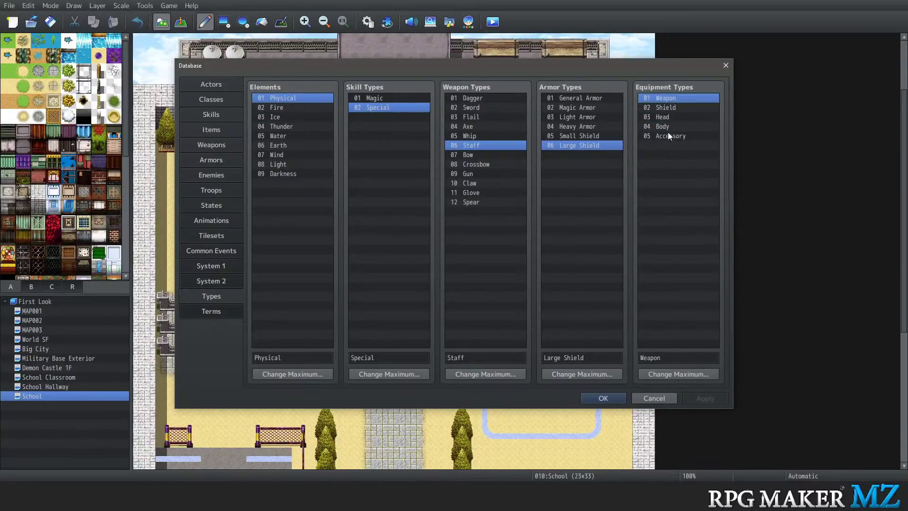
left_click(668, 135)
Rename equipment type 04 to Accessory
left_click(670, 126)
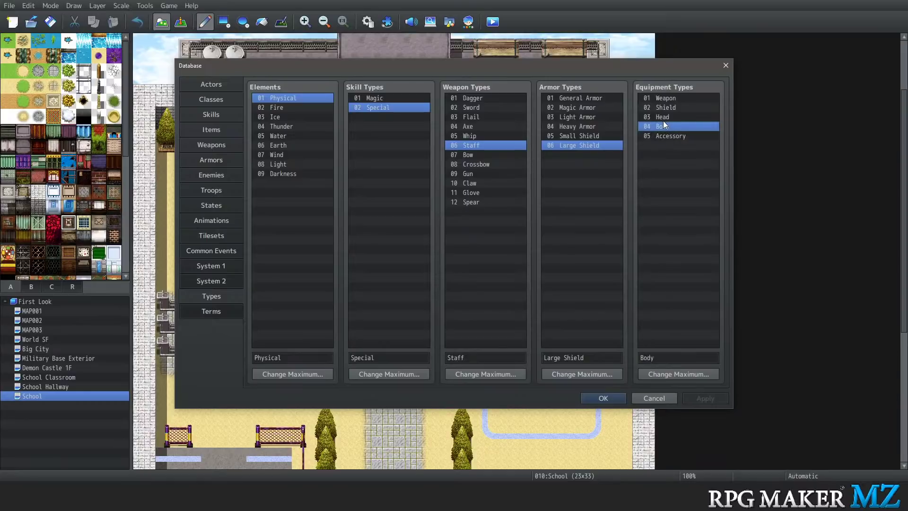
left_click(655, 359)
key("BackSpace")
key("BackSpace")
key("BackSpace")
key("BackSpace")
type("Access")
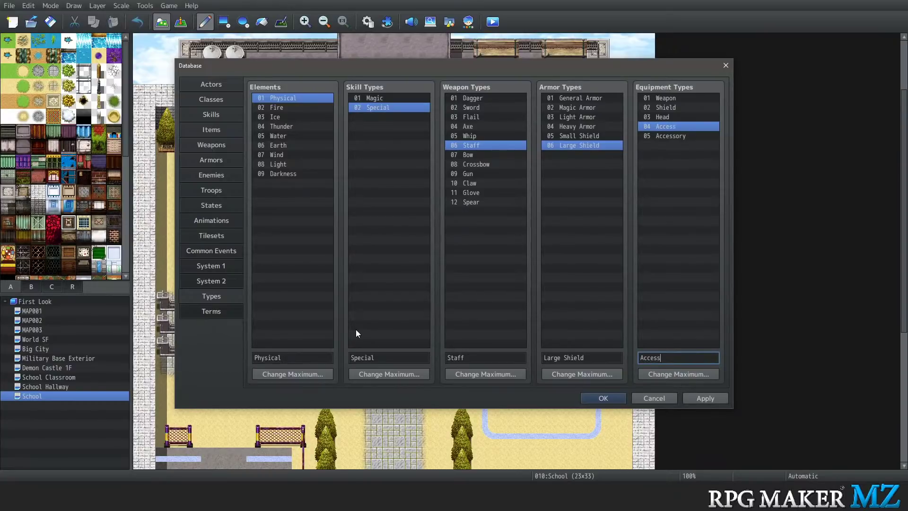
type("ory")
Compare equipment types 04 and 05, both named Accessory
left_click(662, 138)
left_click(654, 130)
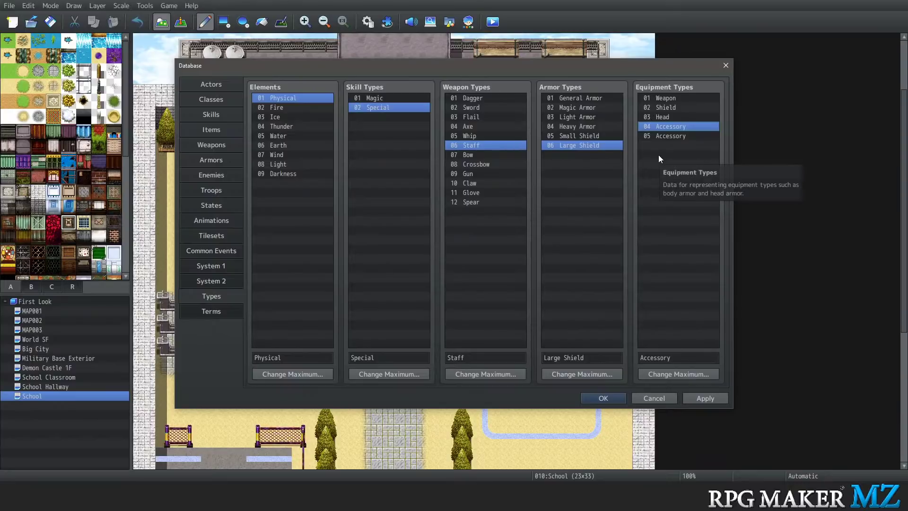
left_click(660, 137)
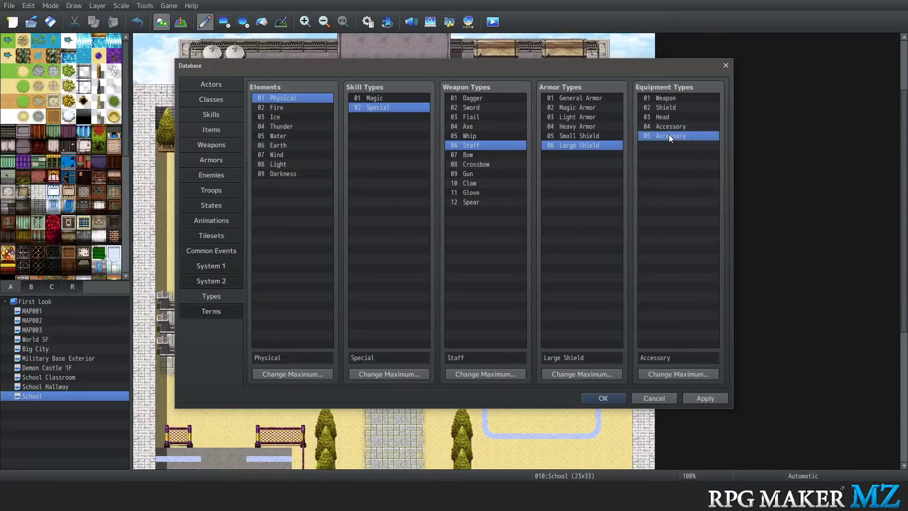
left_click(670, 127)
left_click(671, 135)
left_click(670, 129)
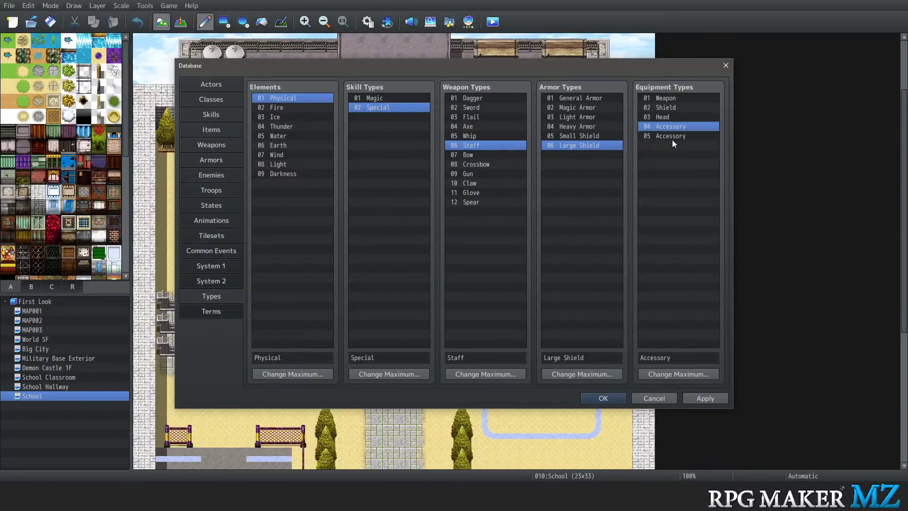
left_click(675, 138)
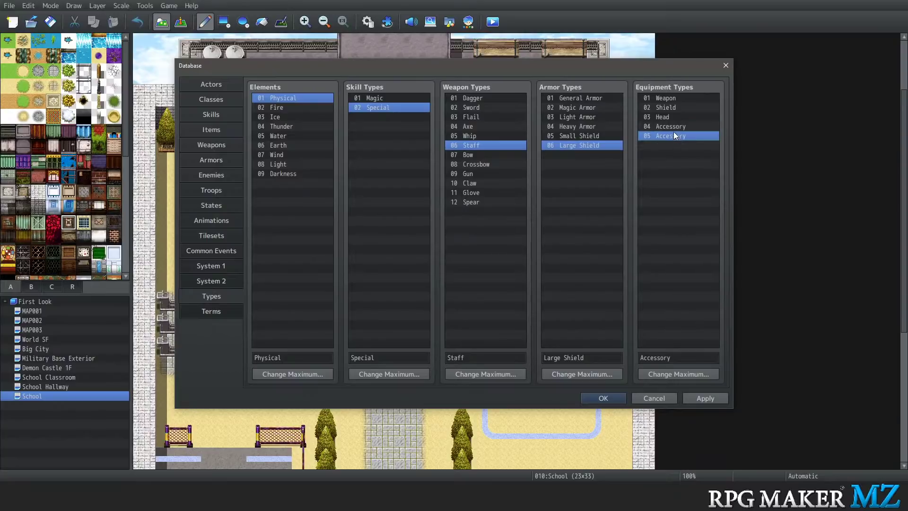
left_click(671, 129)
left_click(671, 138)
left_click(670, 130)
left_click(670, 135)
left_click(668, 125)
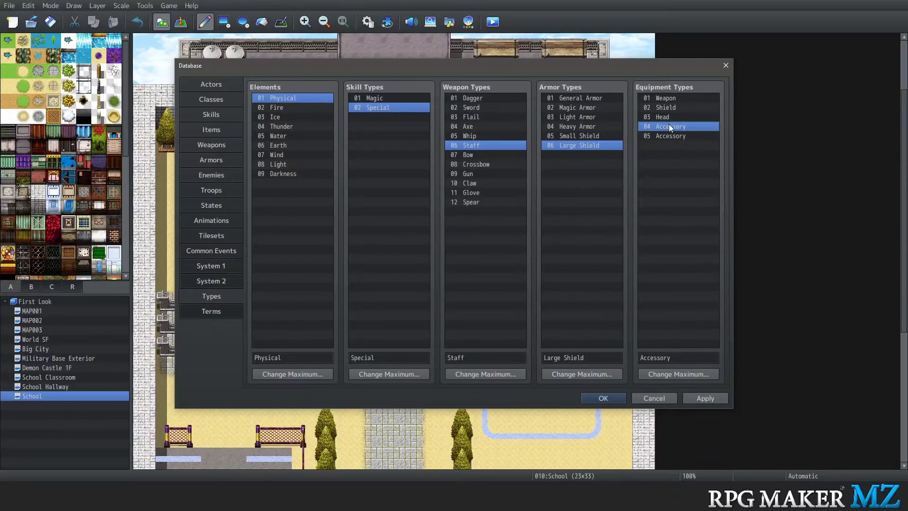
left_click(670, 137)
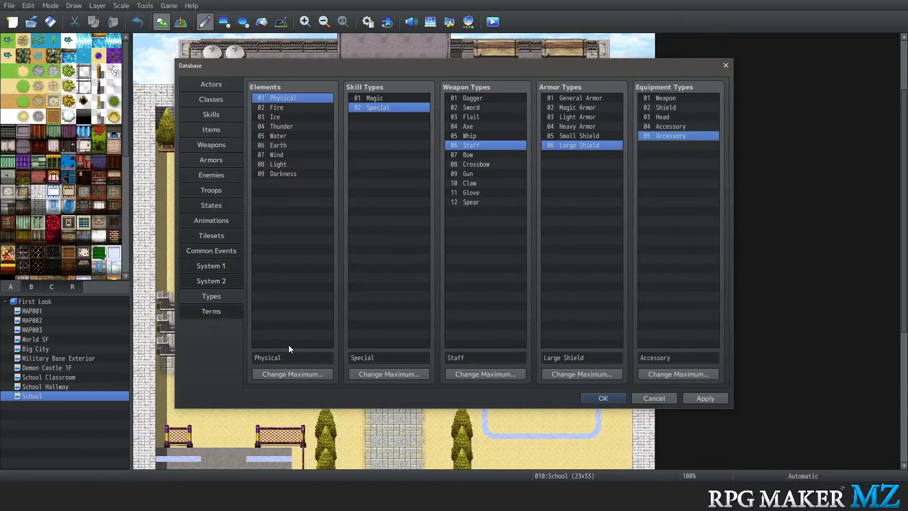
Set the airship image to the red dragon from the Vehicle sheet, and close the database discarding its changes
left_click(209, 283)
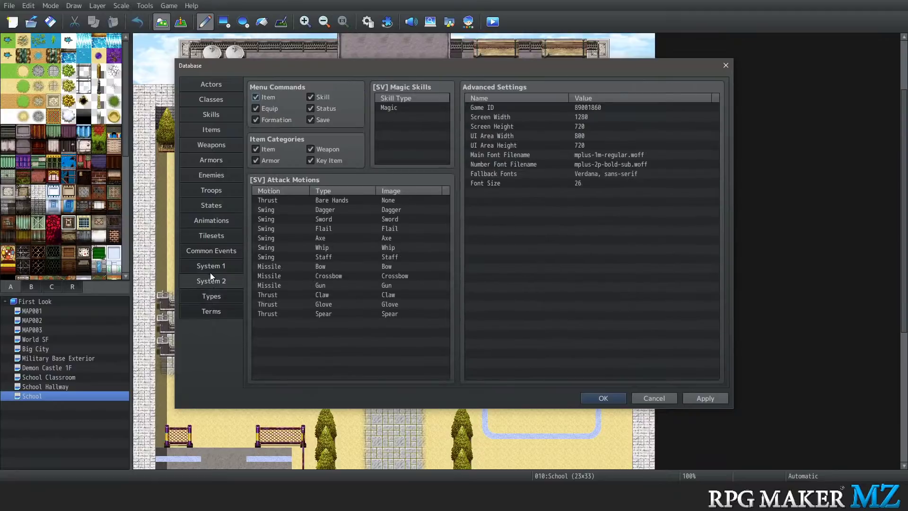
left_click(210, 272)
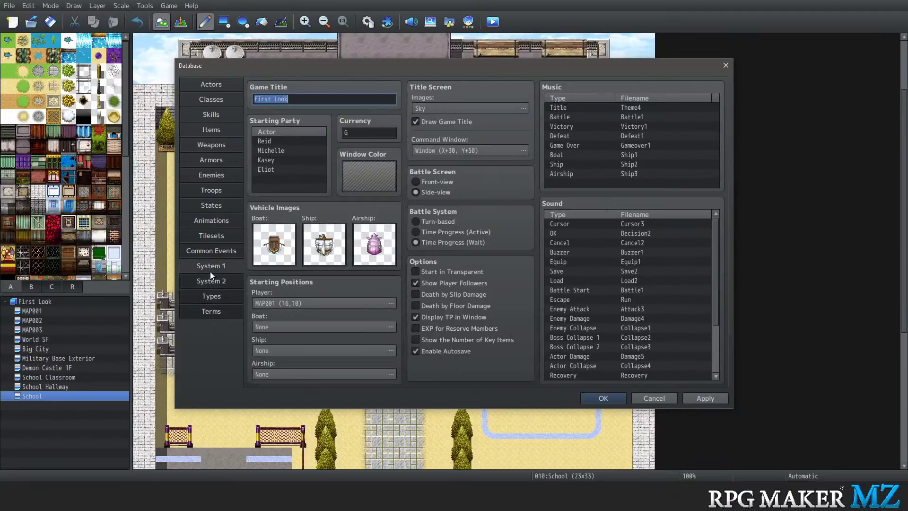
double_click(328, 244)
left_click(524, 177)
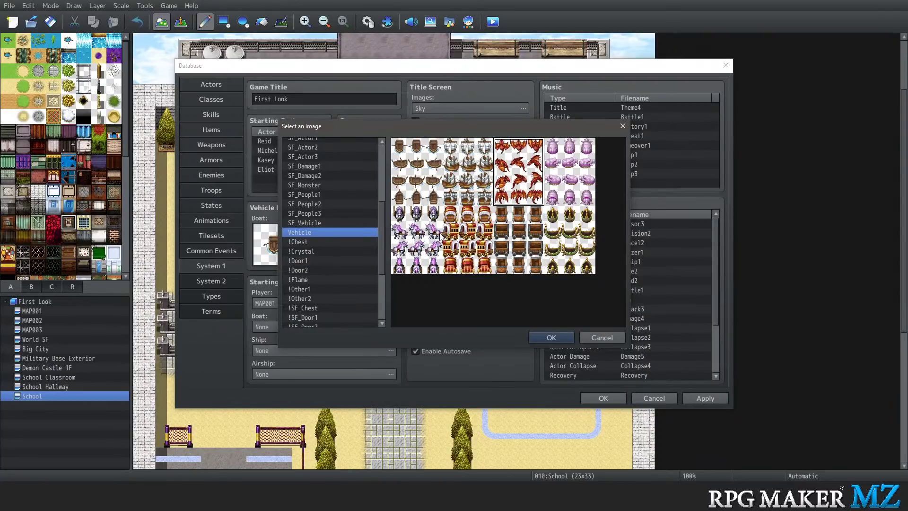
left_click(556, 336)
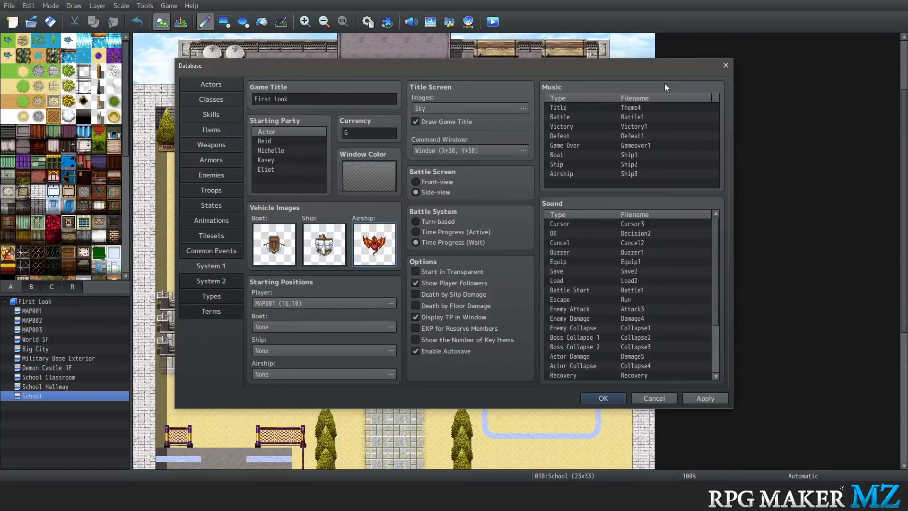
left_click(726, 65)
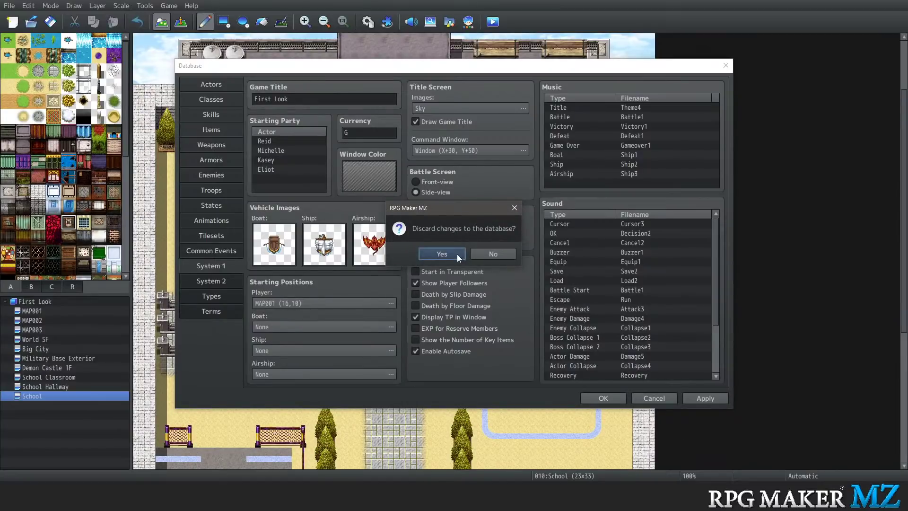
left_click(441, 254)
Open the project's Deployment settings, saving the changes to the game
left_click(11, 6)
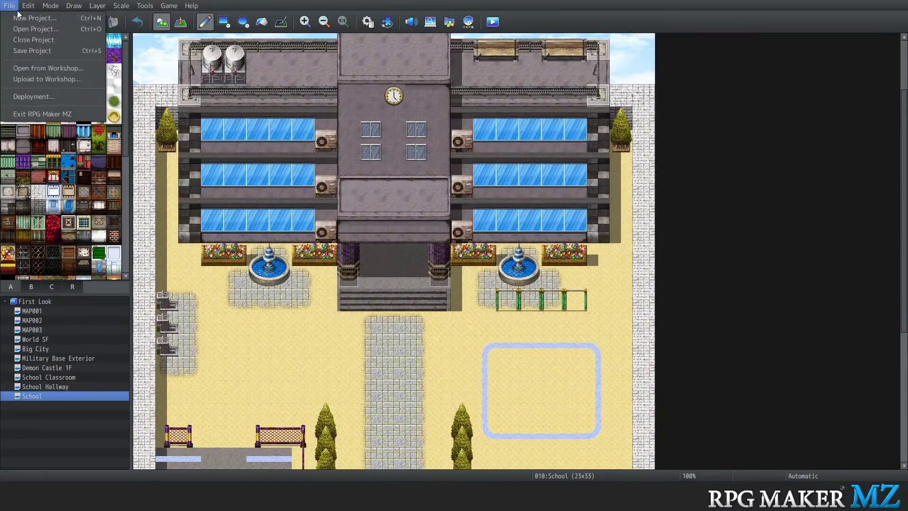
left_click(27, 96)
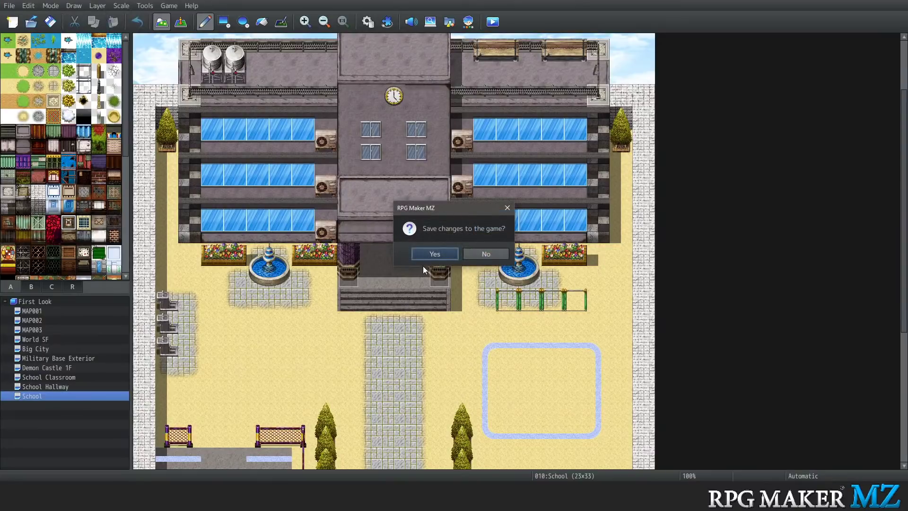
left_click(444, 259)
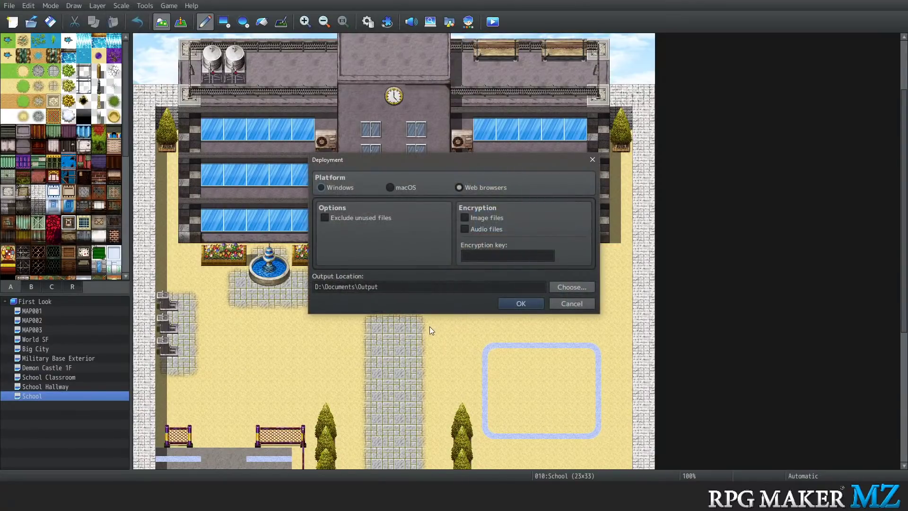
Set up deployment for web browsers with unused files excluded and image and audio files encrypted, and confirm the settings
left_click(364, 216)
left_click(325, 188)
left_click(391, 187)
left_click(466, 187)
left_click(488, 219)
left_click(479, 232)
left_click(521, 303)
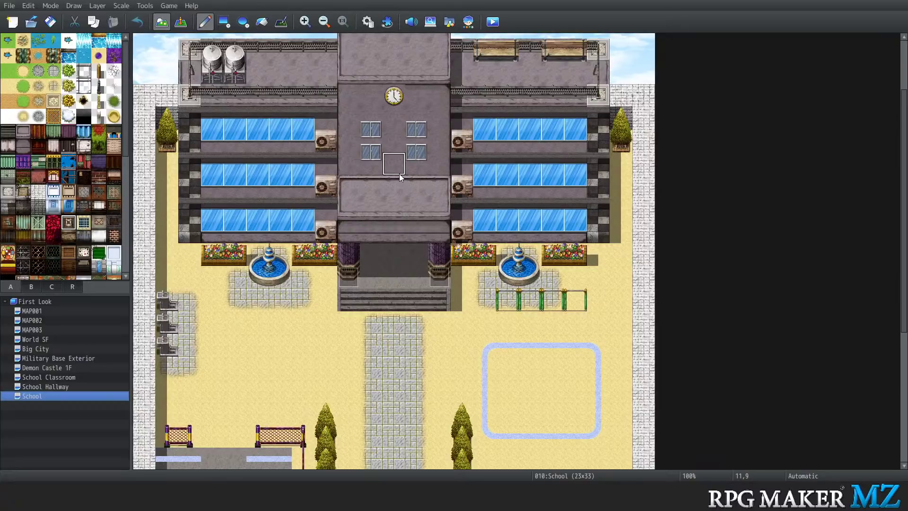
left_click(145, 6)
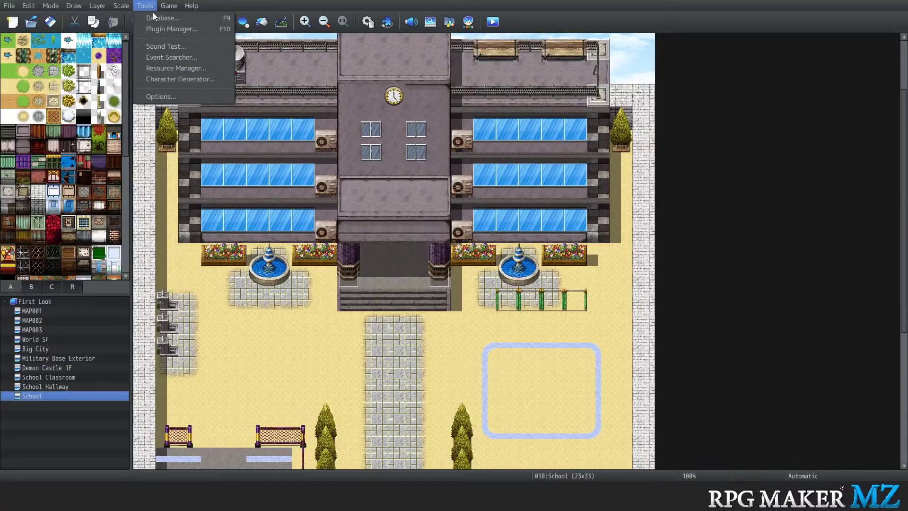
left_click(326, 186)
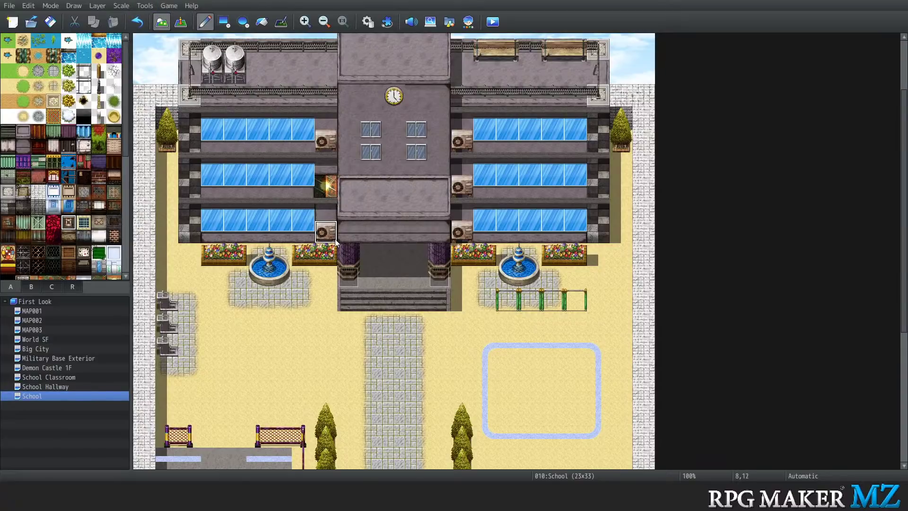
key("ctrl+z")
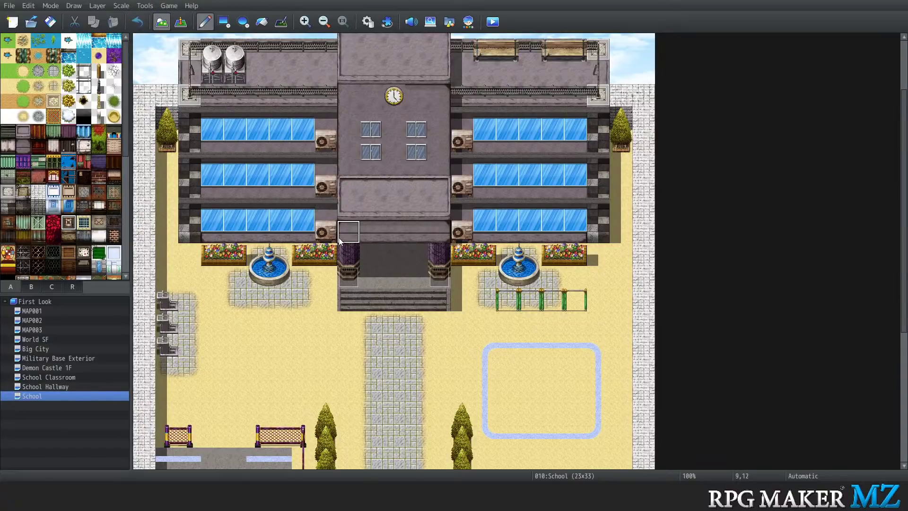
left_click(325, 188)
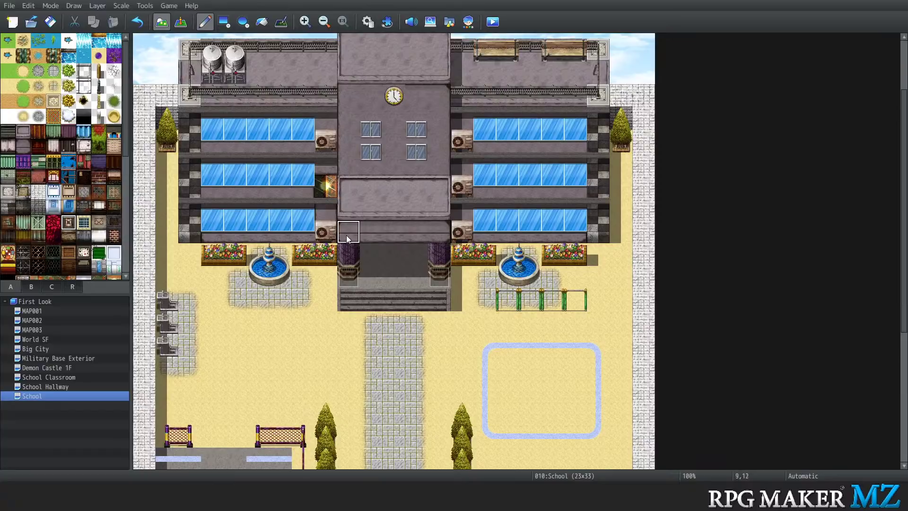
key("ctrl+z")
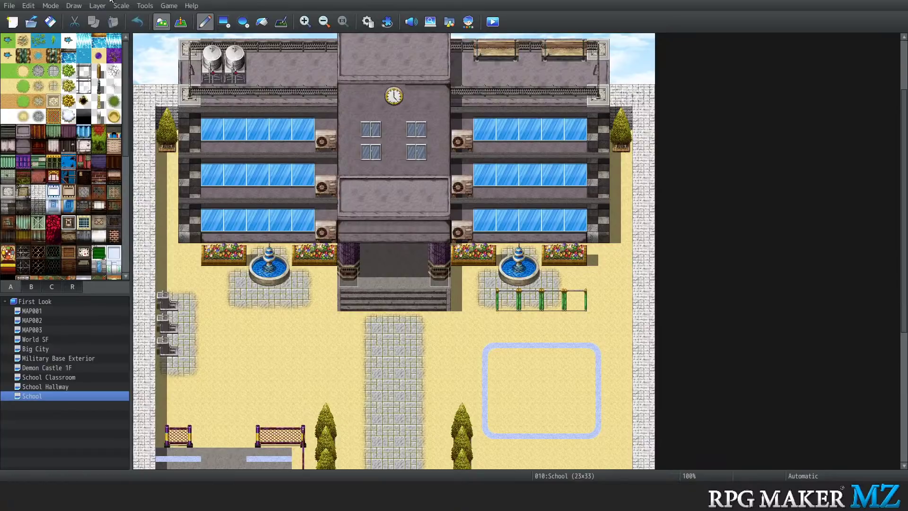
Open the database, look at its Animations and States data, and read through the messages defined in Terms
left_click(160, 7)
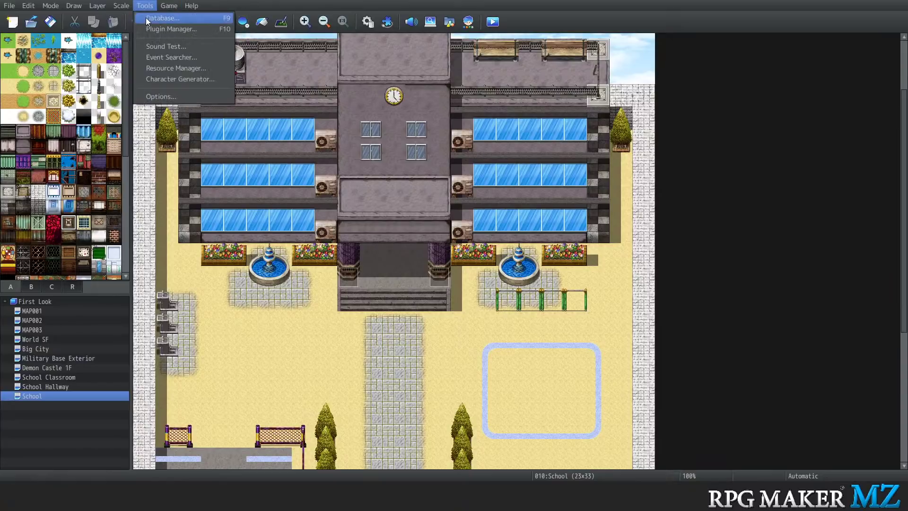
left_click(146, 18)
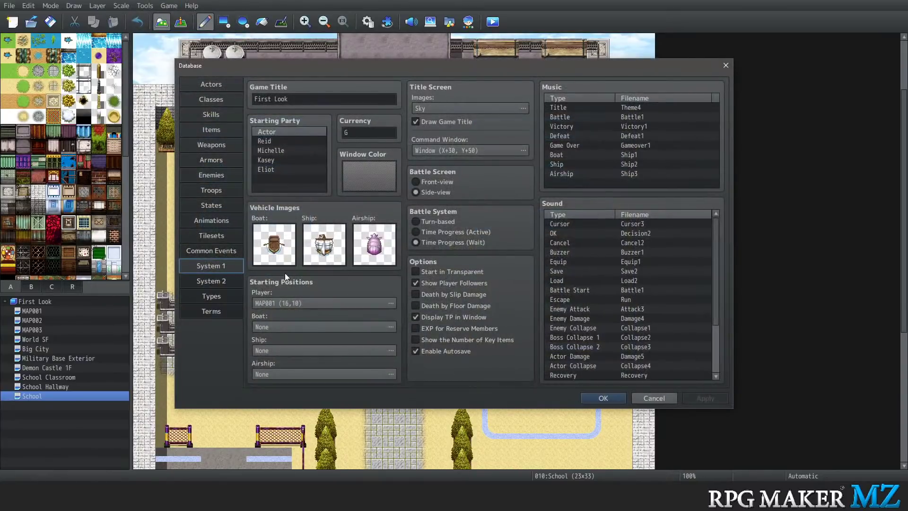
left_click(211, 222)
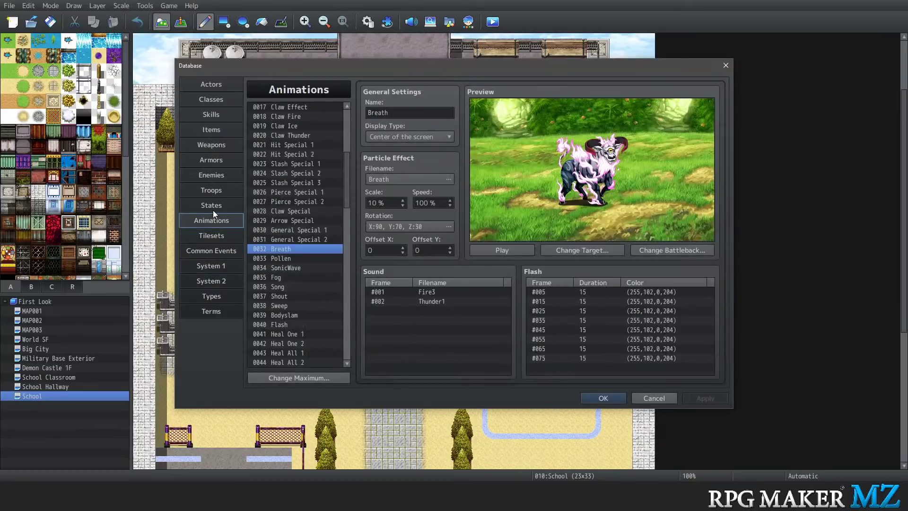
left_click(212, 210)
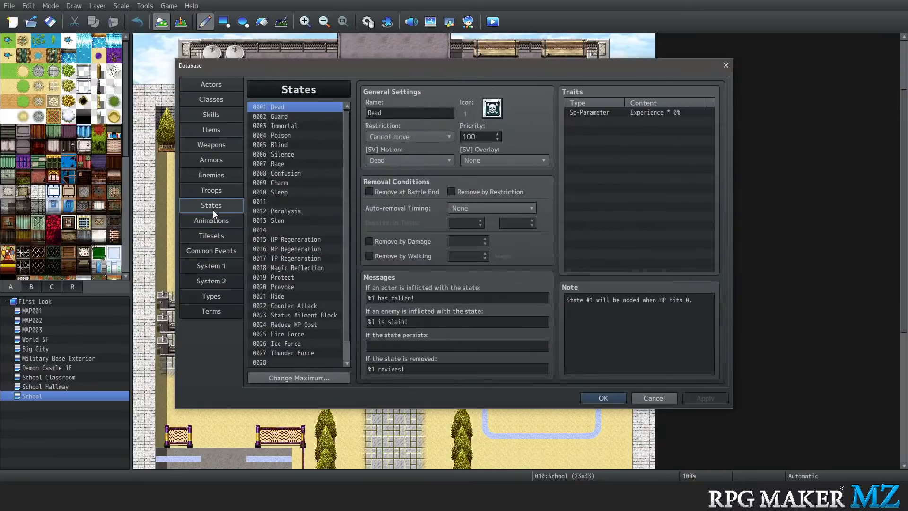
left_click(215, 313)
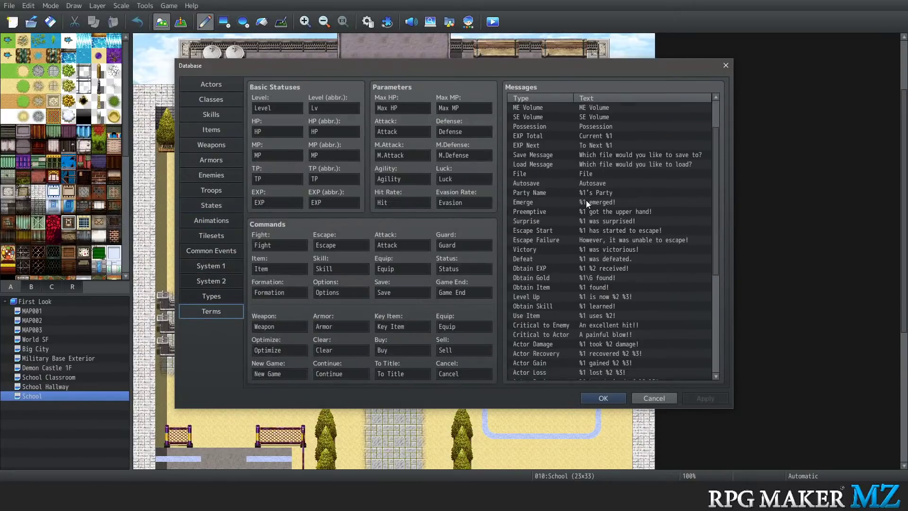
scroll(587, 201, "down", 6)
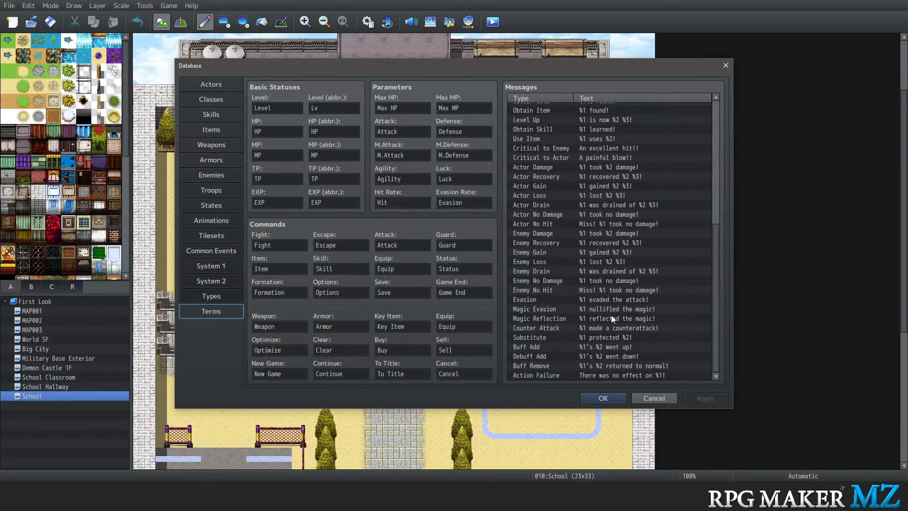
scroll(611, 315, "up", 7)
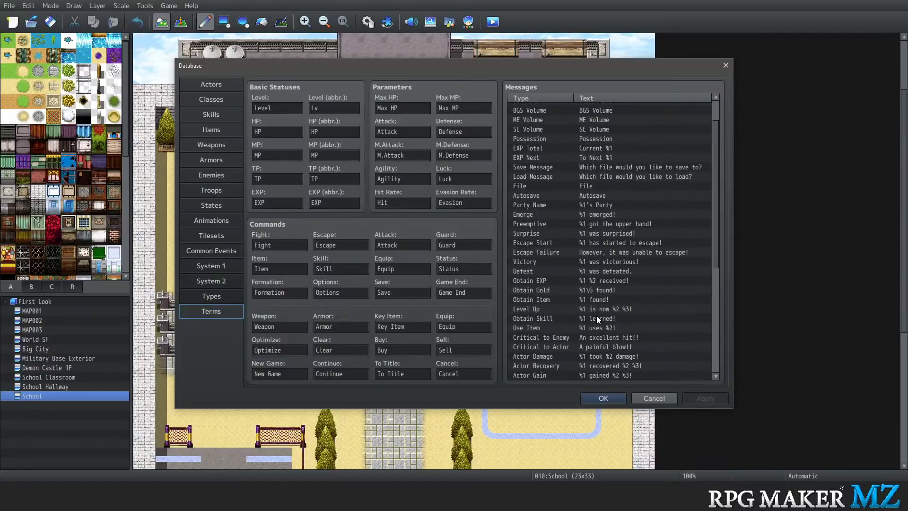
scroll(597, 316, "up", 2)
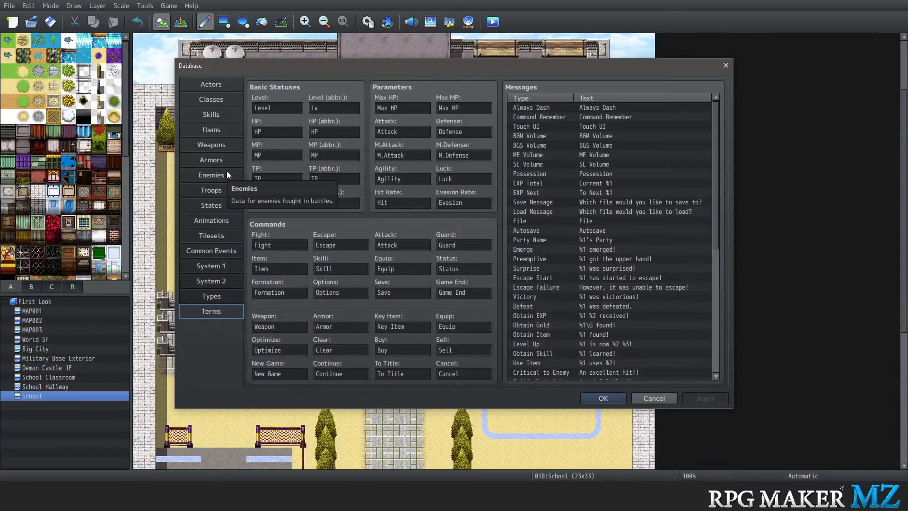
Review the database's Actors, Classes, Skills, Items, Weapons, Armors, Enemies and Troops, and close the database with OK
left_click(203, 115)
left_click(211, 99)
left_click(215, 84)
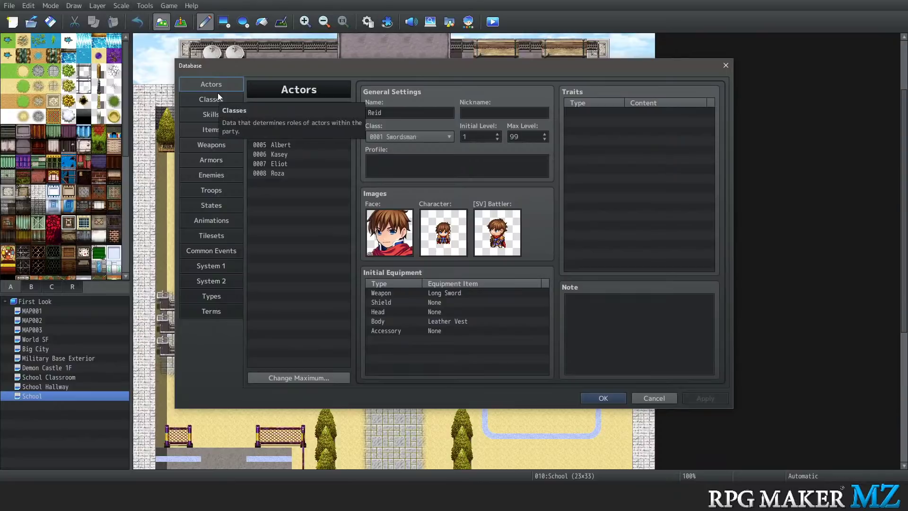
left_click(210, 101)
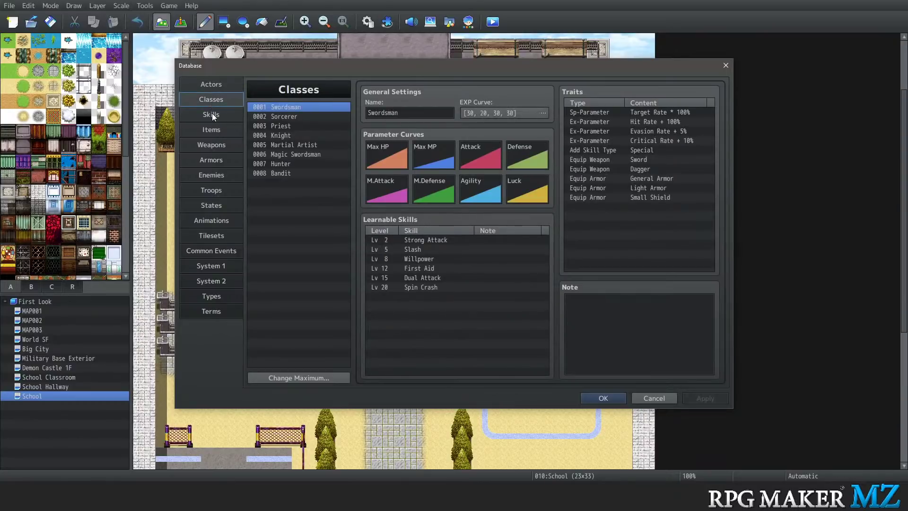
left_click(212, 114)
left_click(214, 129)
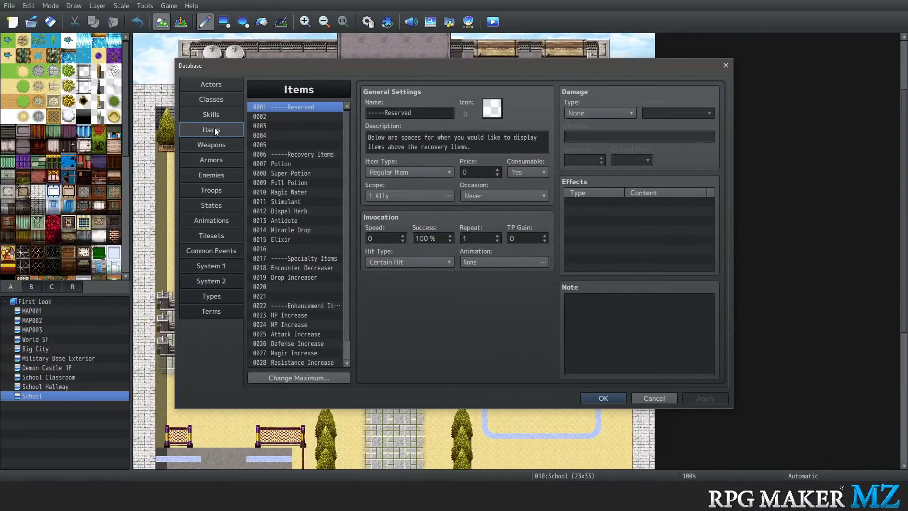
left_click(220, 141)
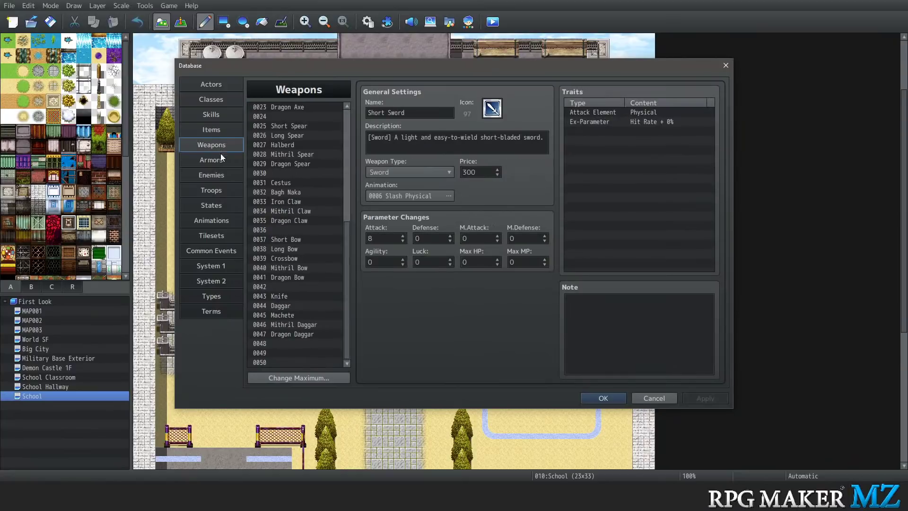
left_click(220, 159)
left_click(219, 176)
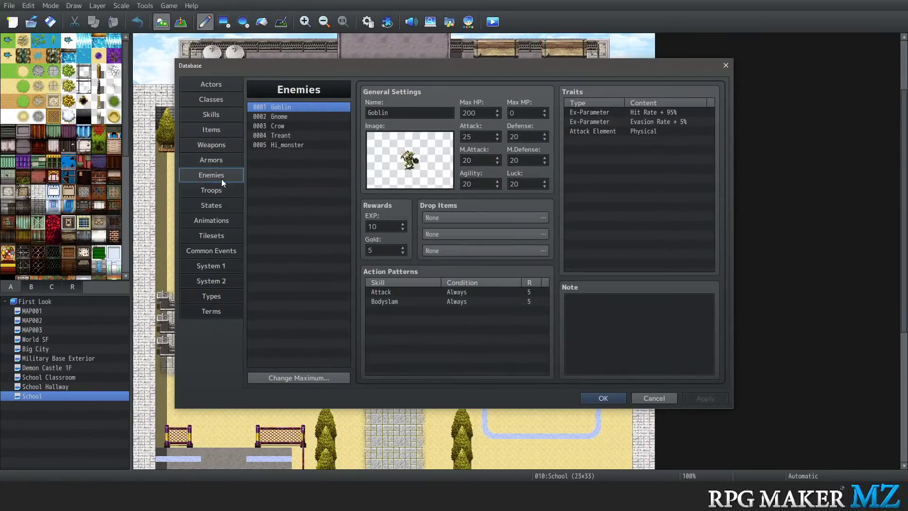
left_click(224, 190)
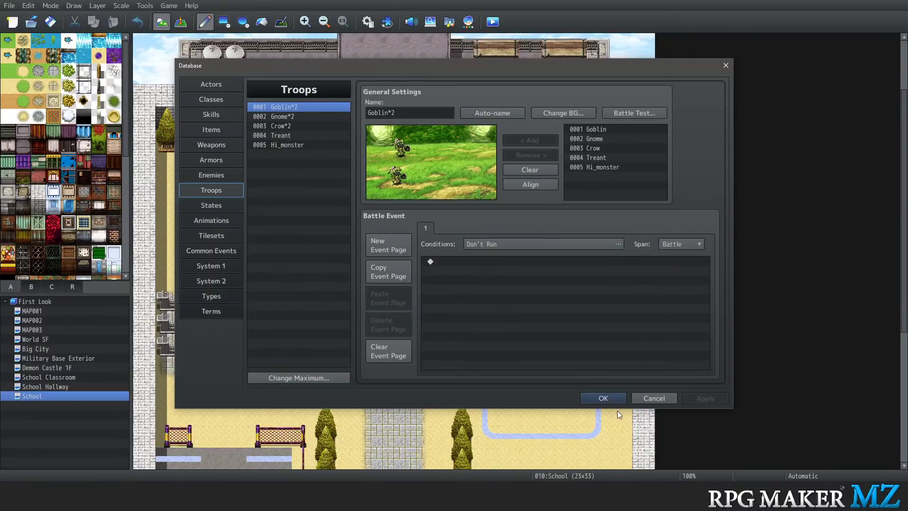
left_click(602, 398)
Open the map MAP001 and look over its layout and tile palette
scroll(402, 298, "down", 2)
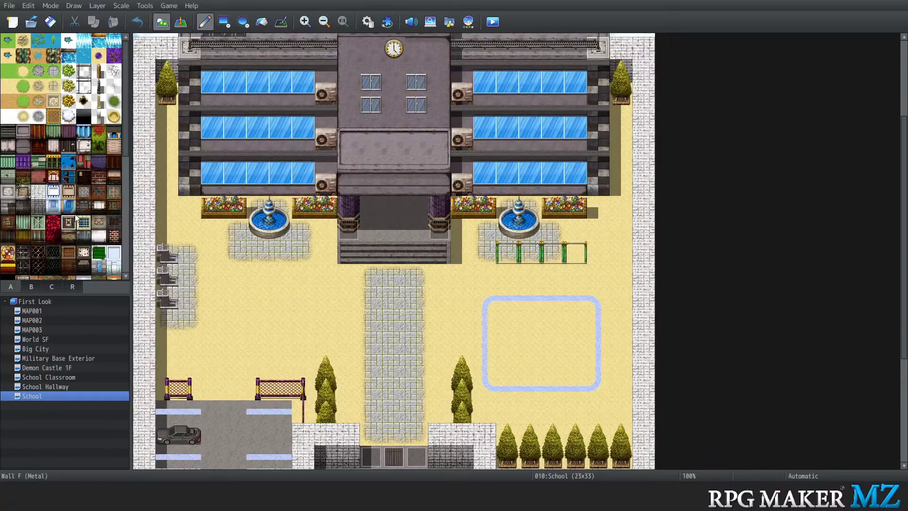
left_click(44, 311)
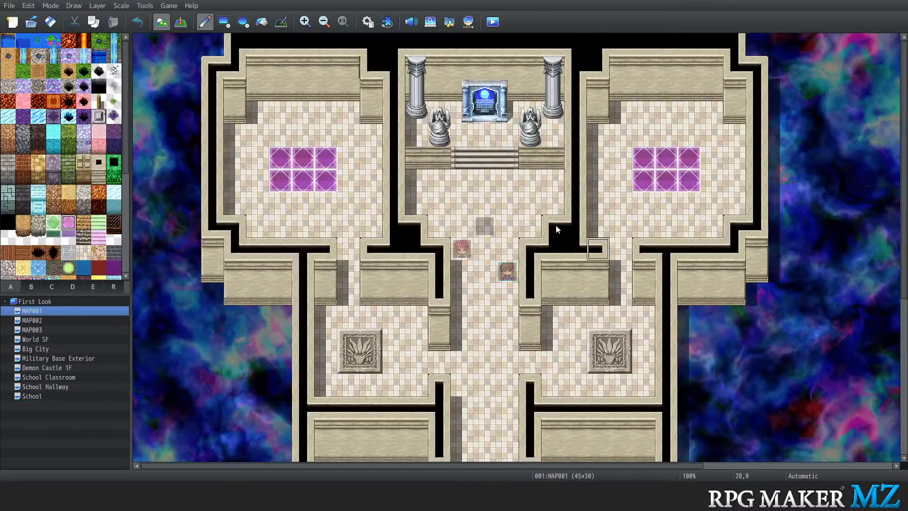
scroll(452, 243, "down", 2)
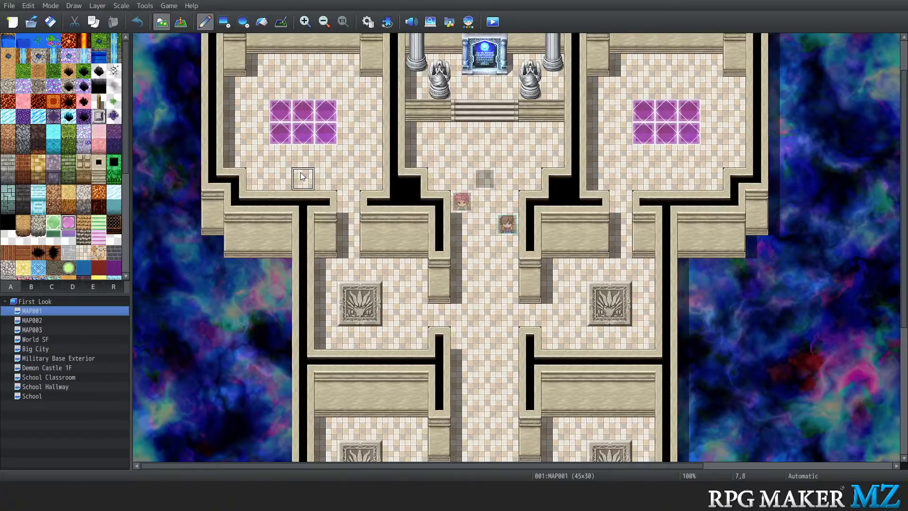
scroll(331, 181, "up", 2)
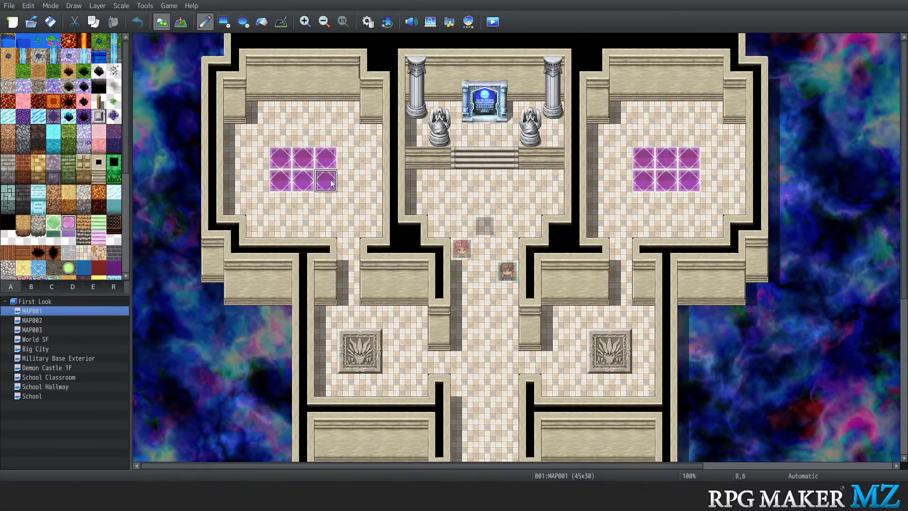
scroll(67, 189, "down", 2)
scroll(67, 189, "up", 2)
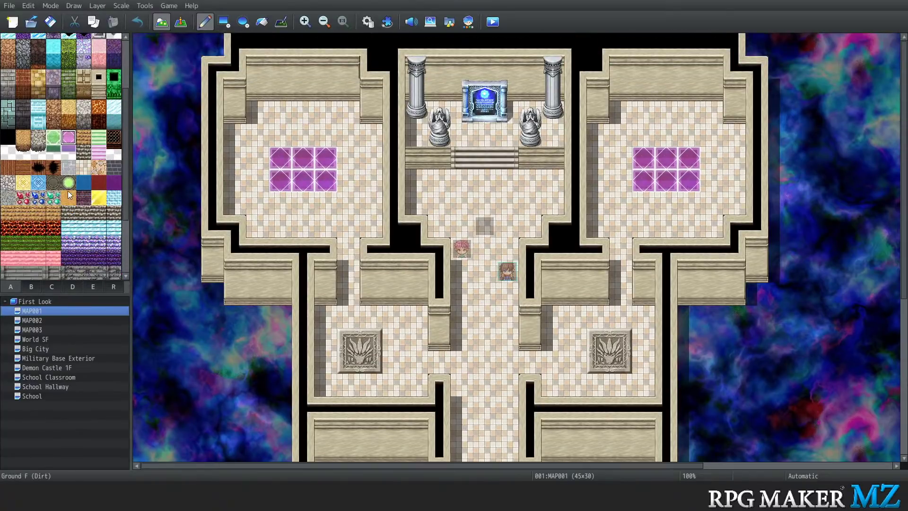
scroll(85, 161, "down", 2)
left_click(109, 132)
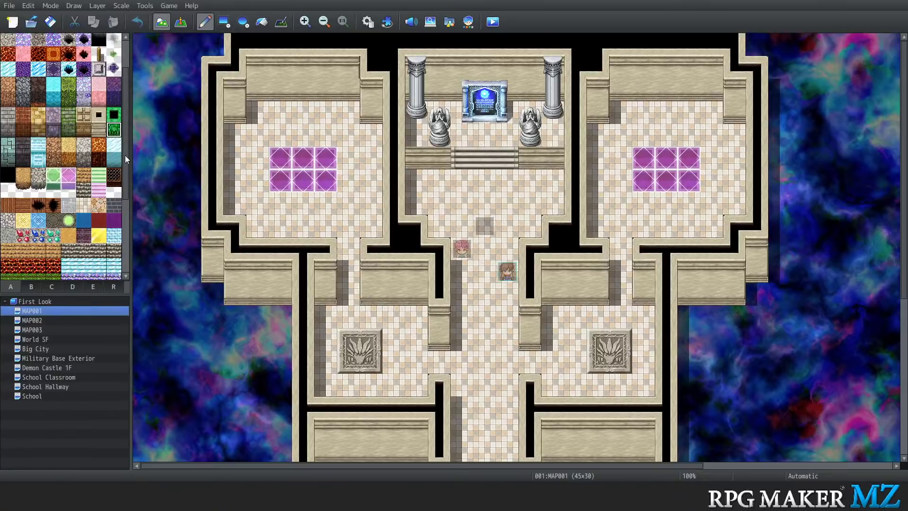
left_click(295, 96)
left_click_drag(293, 94, 303, 67)
right_click(274, 92)
scroll(97, 208, "up", 1)
scroll(97, 208, "up", 1)
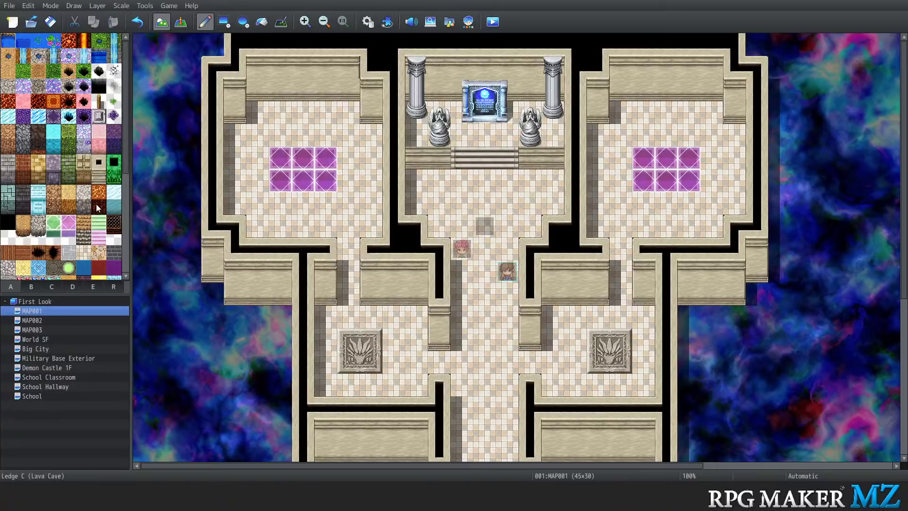
Paint a one-tile-wide ring of blue water around the purple tile blocks in MAP001's northwest and northeast rooms
scroll(431, 210, "down", 4)
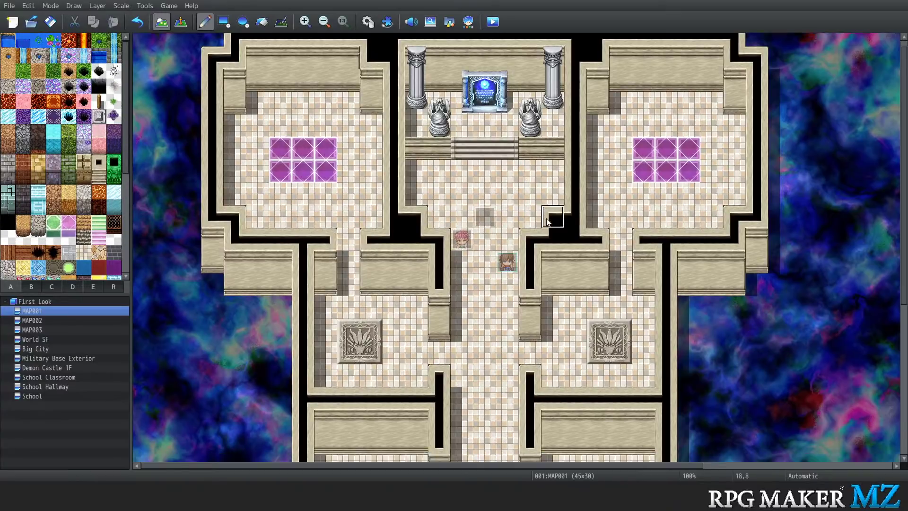
scroll(431, 209, "up", 4)
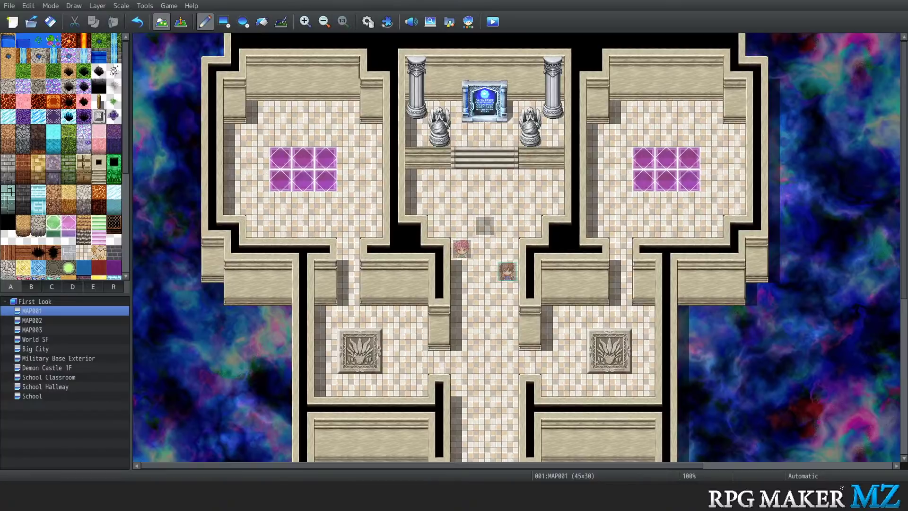
left_click(98, 56)
left_click_drag(256, 148, 259, 199)
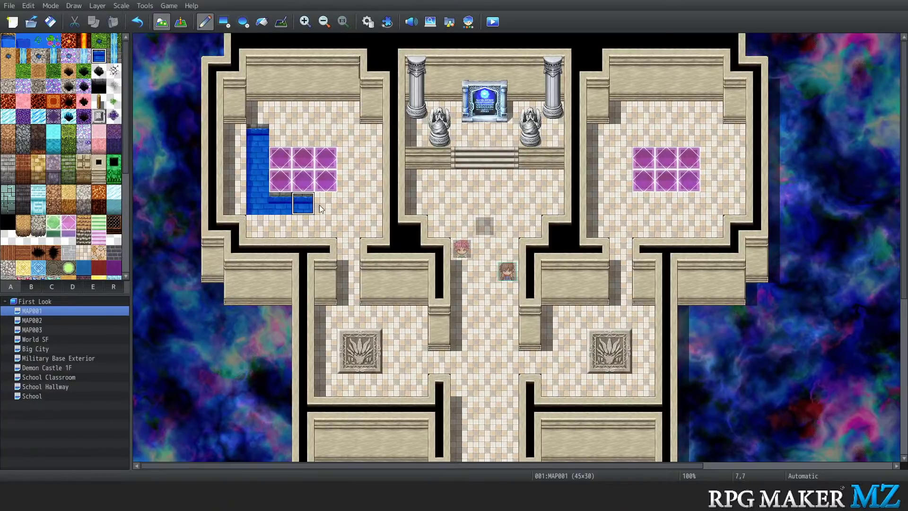
mouse_move(354, 206)
left_mouse_down()
mouse_move(342, 141)
mouse_move(284, 138)
left_mouse_up()
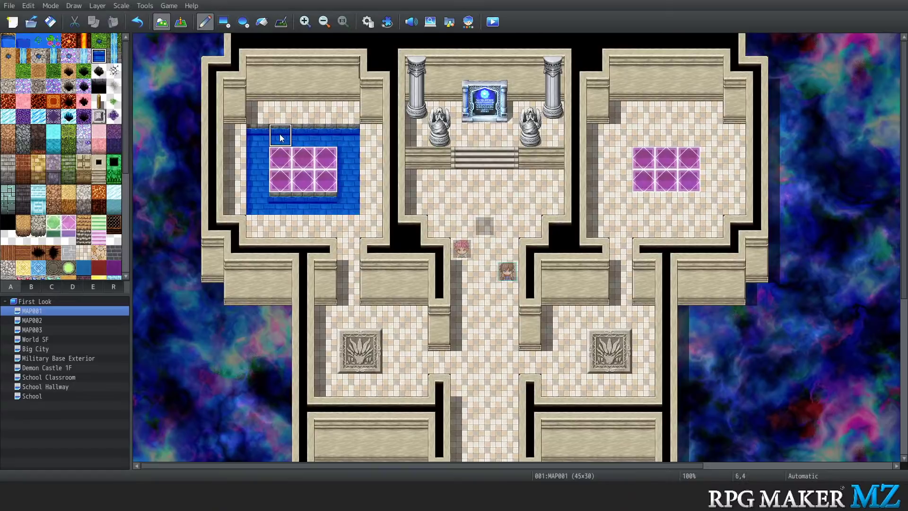
mouse_move(620, 135)
left_mouse_down()
mouse_move(620, 203)
mouse_move(671, 204)
mouse_move(706, 191)
mouse_move(711, 133)
mouse_move(681, 135)
left_mouse_up()
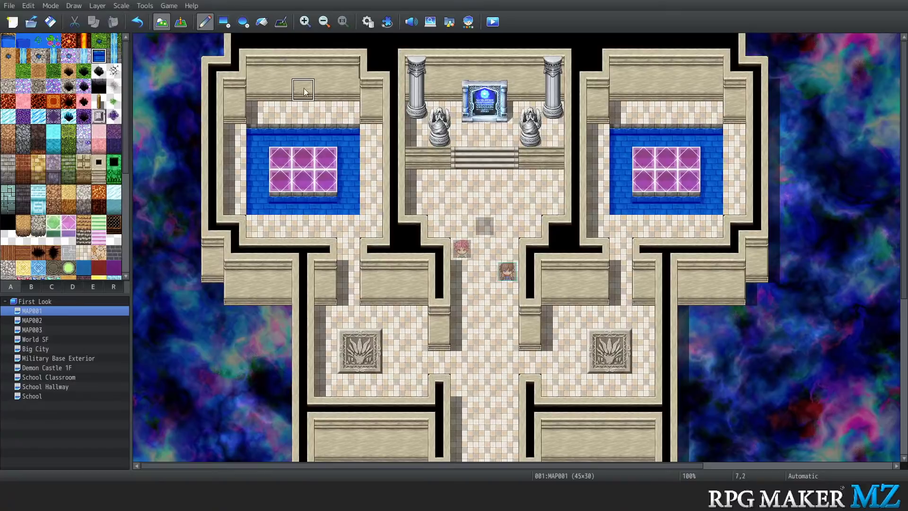
Widen the northwest room one tile westward by copying its outer wall section outward and filling the gap with floor and wall tiles
right_click_drag(250, 110, 188, 296)
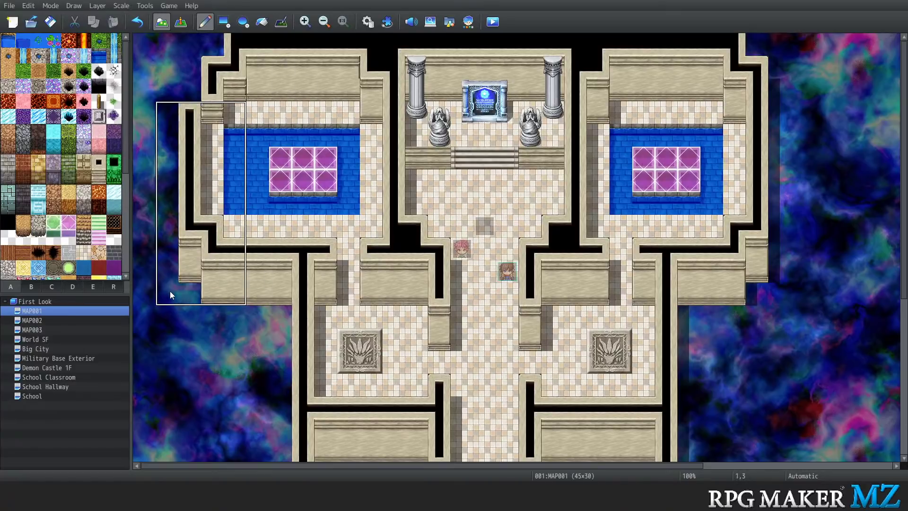
left_click(170, 283)
right_click(230, 216)
mouse_move(230, 217)
left_mouse_down()
mouse_move(226, 103)
mouse_move(191, 87)
mouse_move(213, 118)
left_mouse_up()
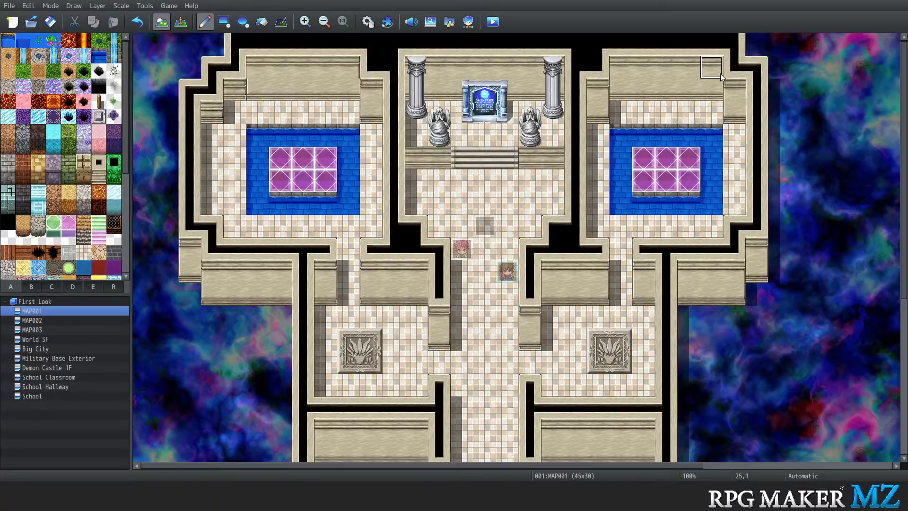
Widen the northeast room one tile eastward by copying its outer wall section outward and patching the gap in the upper wall
right_click_drag(711, 75, 756, 302)
left_click(772, 303)
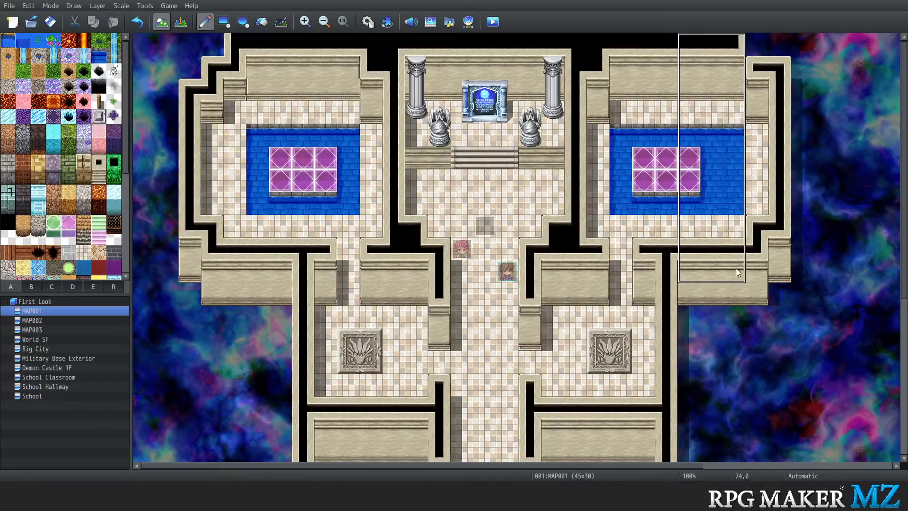
right_click(712, 226)
left_click_drag(724, 46, 733, 69)
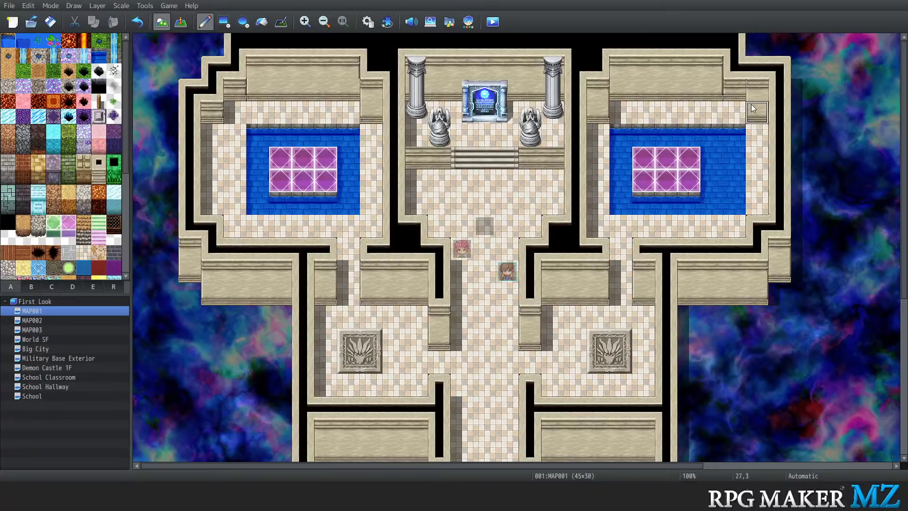
Extend the inner wall faces at the outer corners of both widened rooms and step the northeast room's outer corner inward
left_click(231, 115)
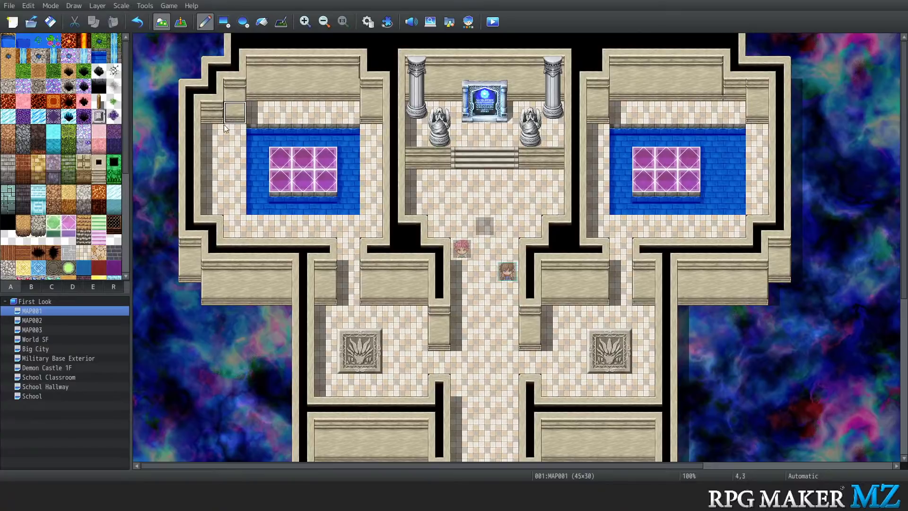
left_click(213, 134)
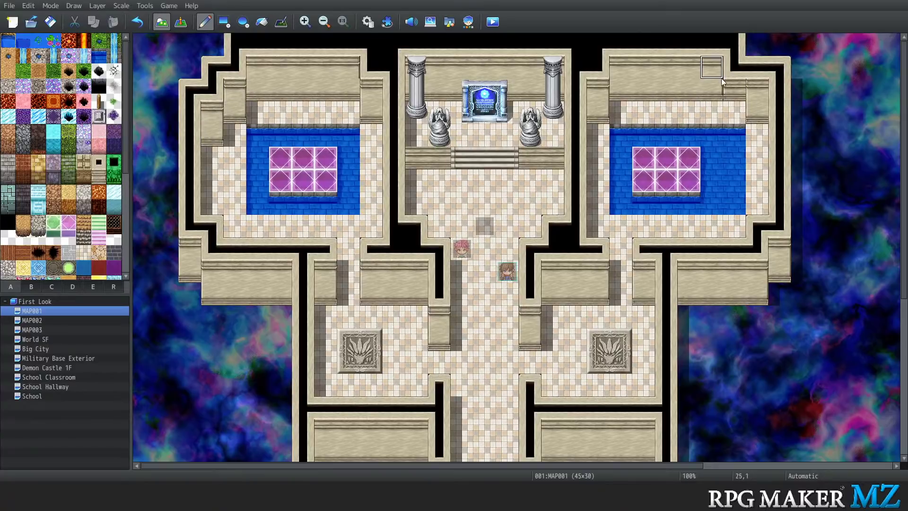
left_click(736, 112)
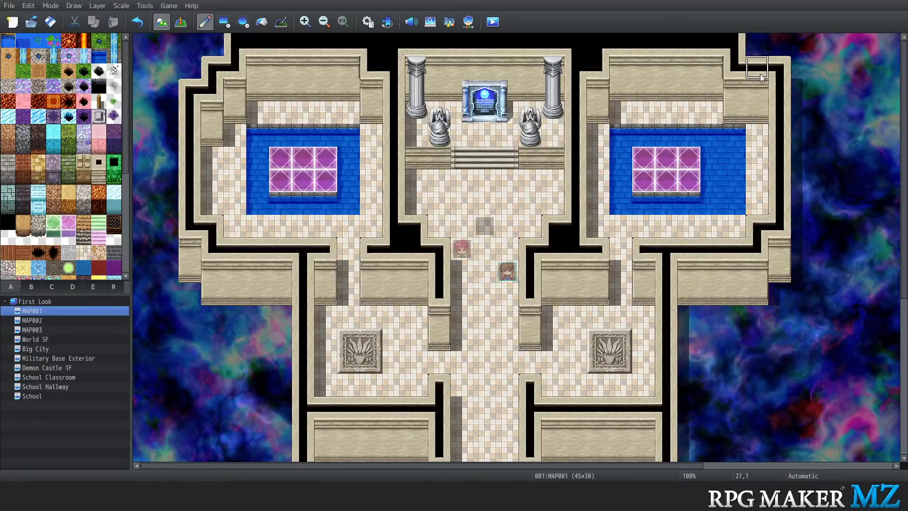
left_click(757, 112)
left_click(761, 136)
left_click(776, 72)
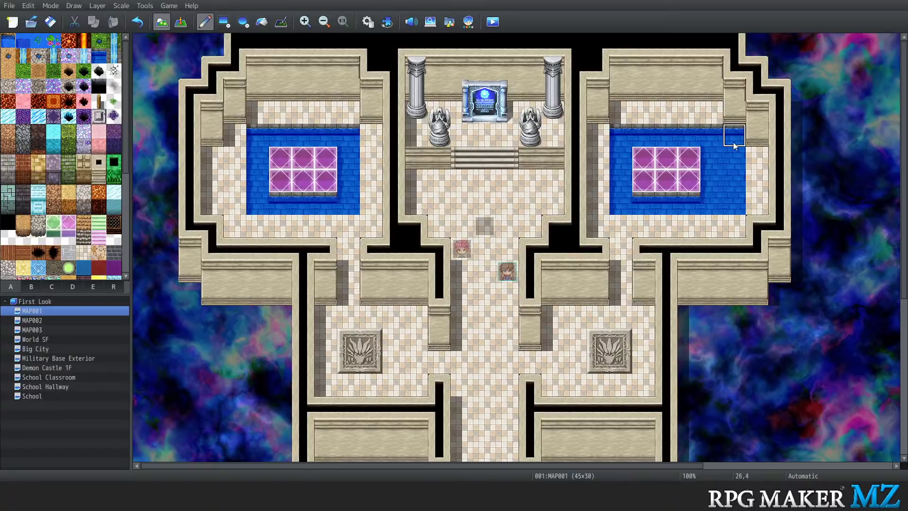
Replace the extra easternmost column of water in the northeast room with floor tiles
left_click_drag(733, 142, 734, 205)
right_click(757, 180)
left_click(736, 179)
left_click(735, 138)
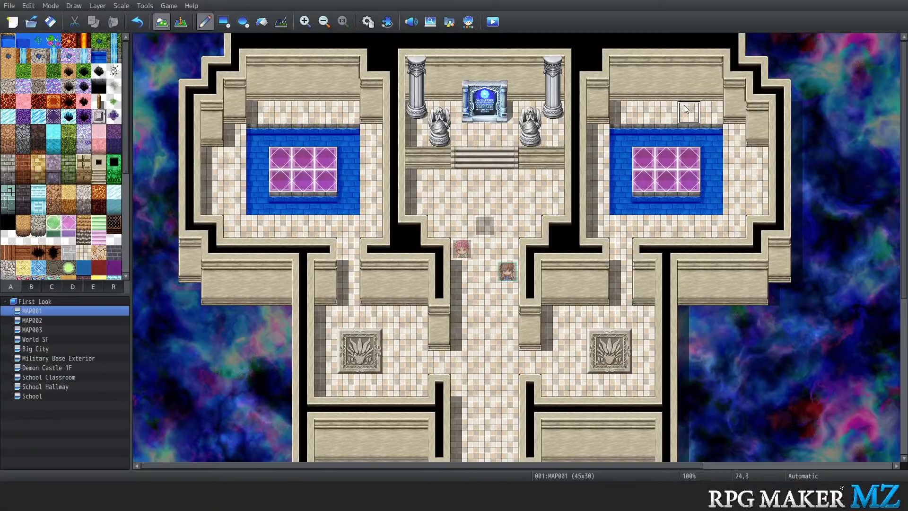
Extend the northeast room's upper wall and floor one tile east to square off its stepped outer corner
left_click(734, 112)
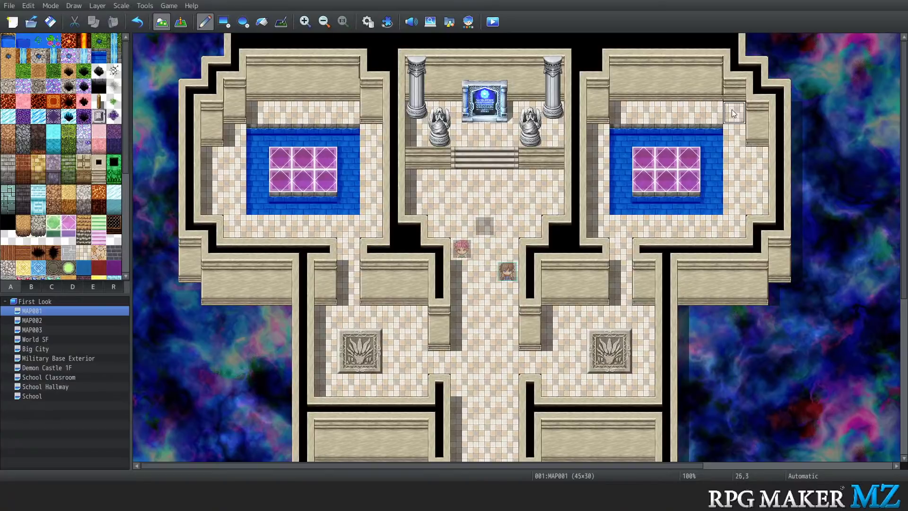
left_click(735, 73)
right_click(759, 69)
left_click(754, 49)
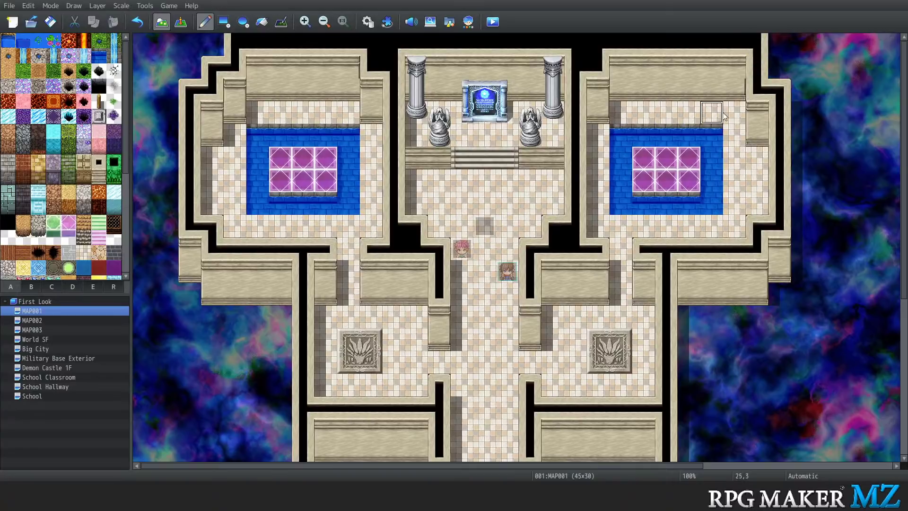
Extend the northwest room's upper wall and floor one tile west to match the squared-off northeast room
left_click(219, 54)
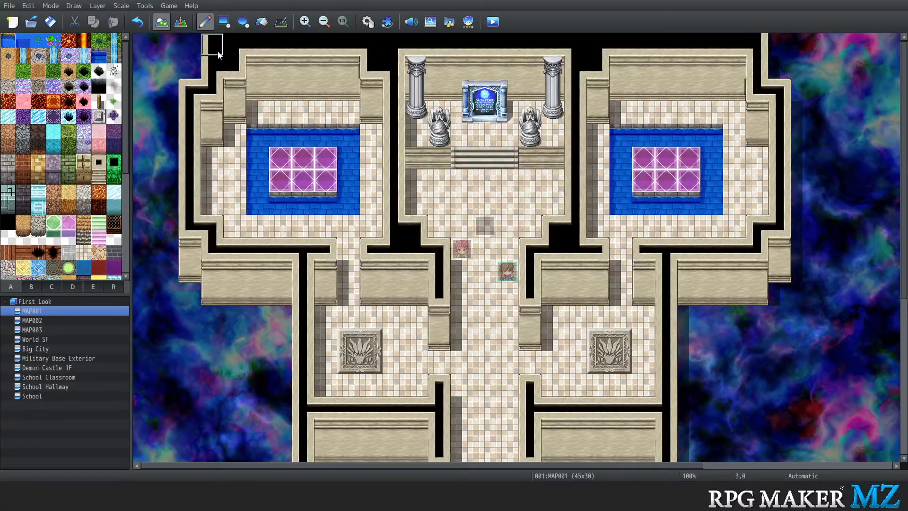
right_click(239, 134)
left_click(235, 109)
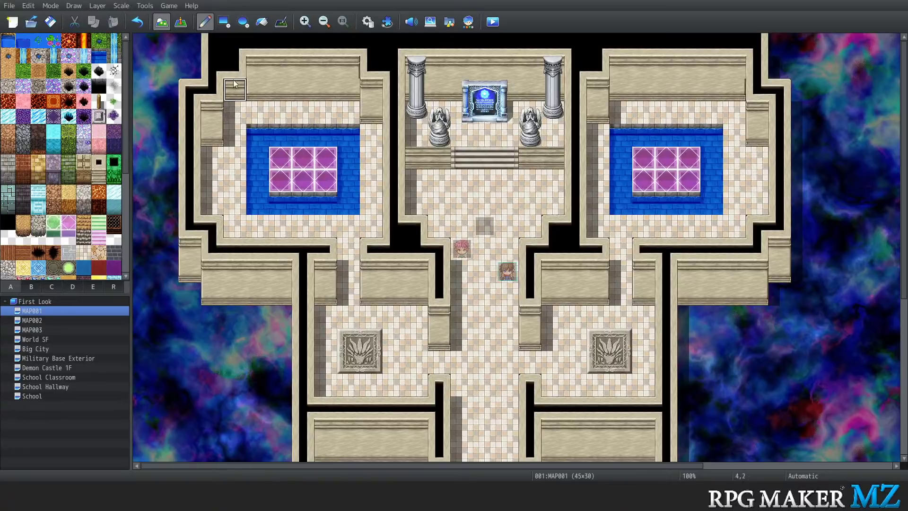
left_click(235, 85)
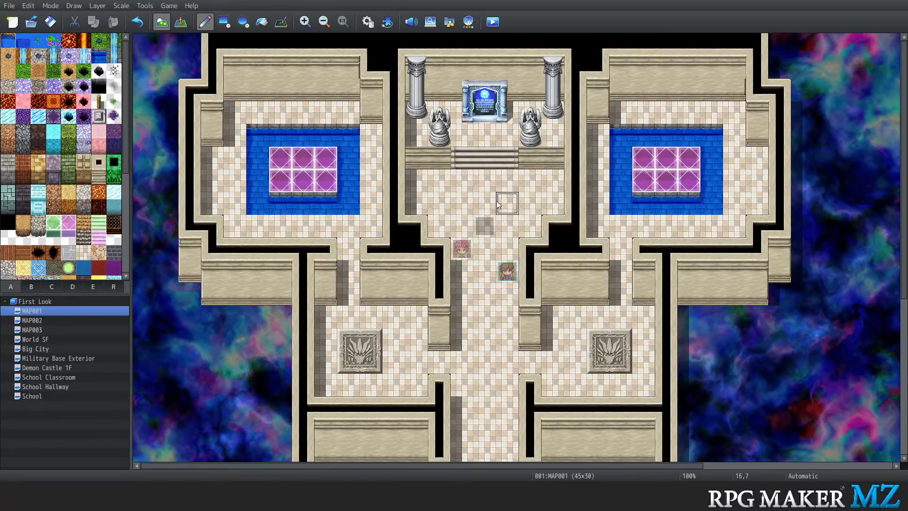
Look over the whole map layout, from the upper pool rooms and shrine down to the southern end of the corridor
scroll(409, 202, "down", 4)
scroll(430, 201, "down", 5)
scroll(483, 183, "up", 9)
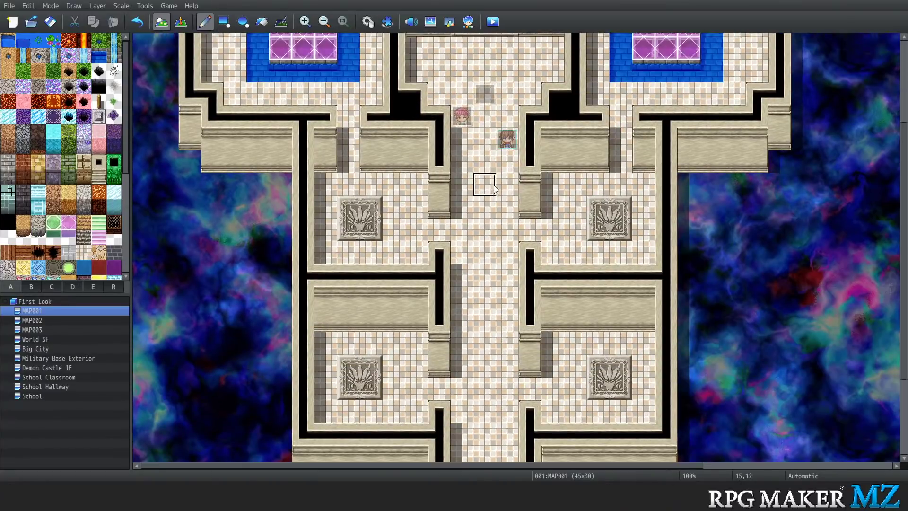
scroll(503, 179, "down", 1)
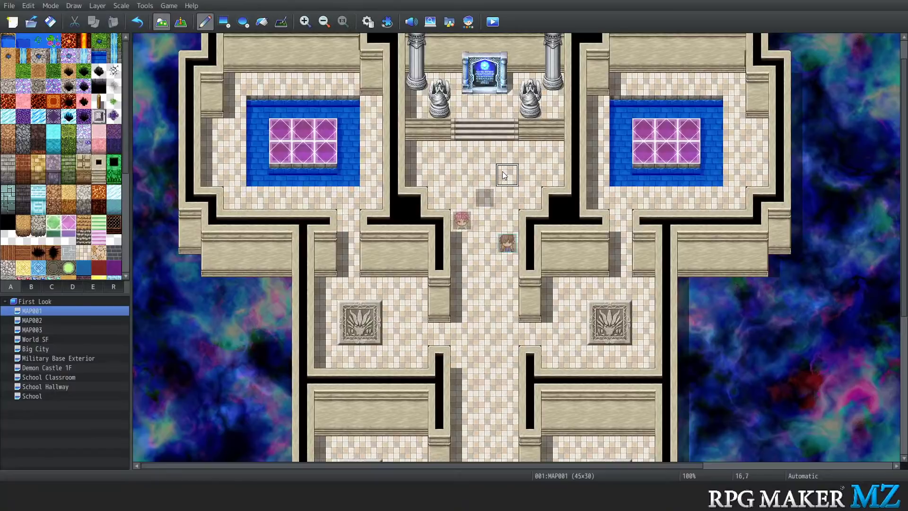
scroll(502, 171, "down", 1)
scroll(505, 175, "down", 2)
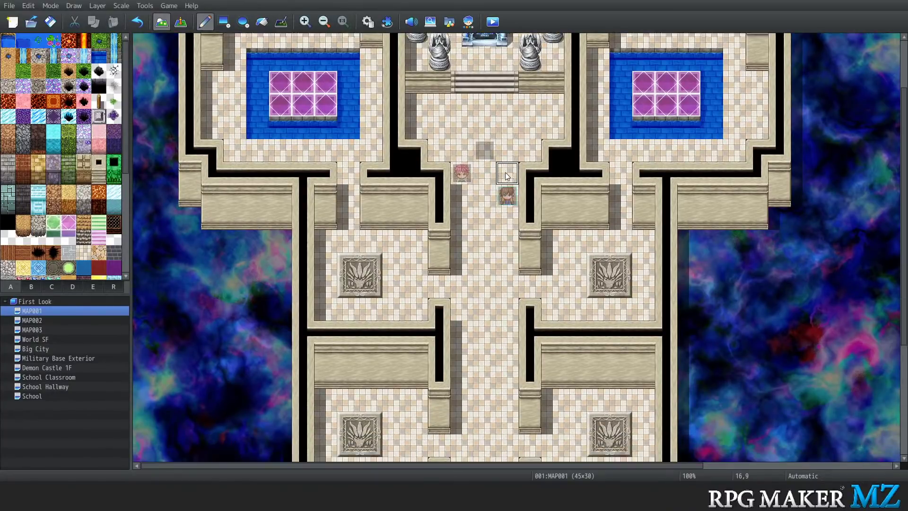
scroll(500, 178, "up", 4)
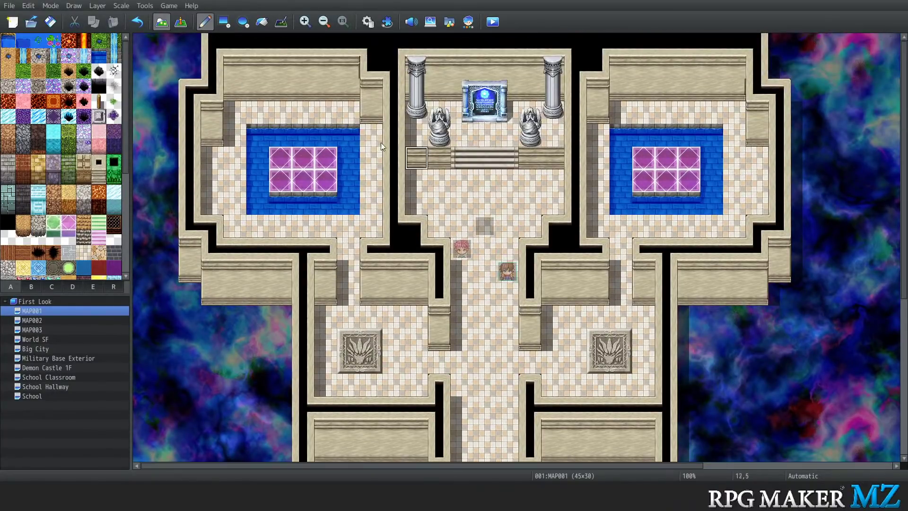
scroll(359, 289, "down", 10)
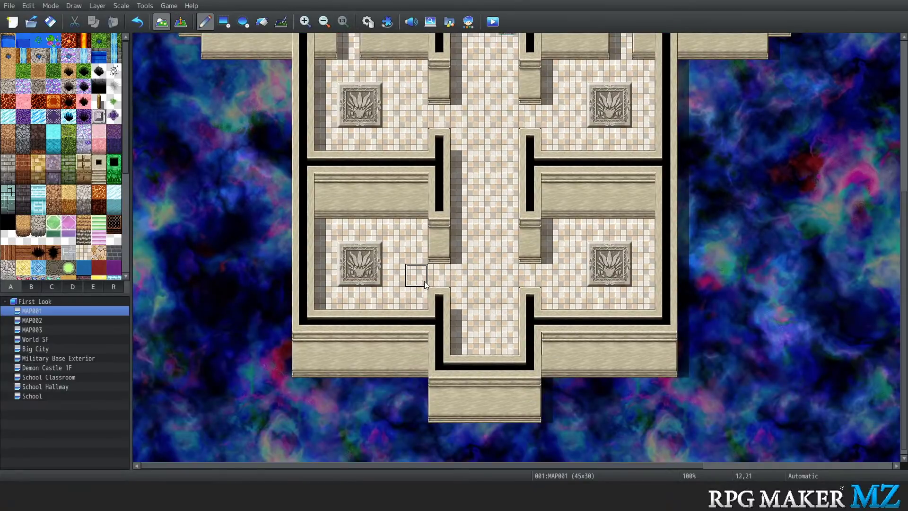
scroll(405, 282, "up", 2)
scroll(405, 279, "up", 2)
Preview the map's layers 1 to 4 individually and return to automatic layer selection
key("3")
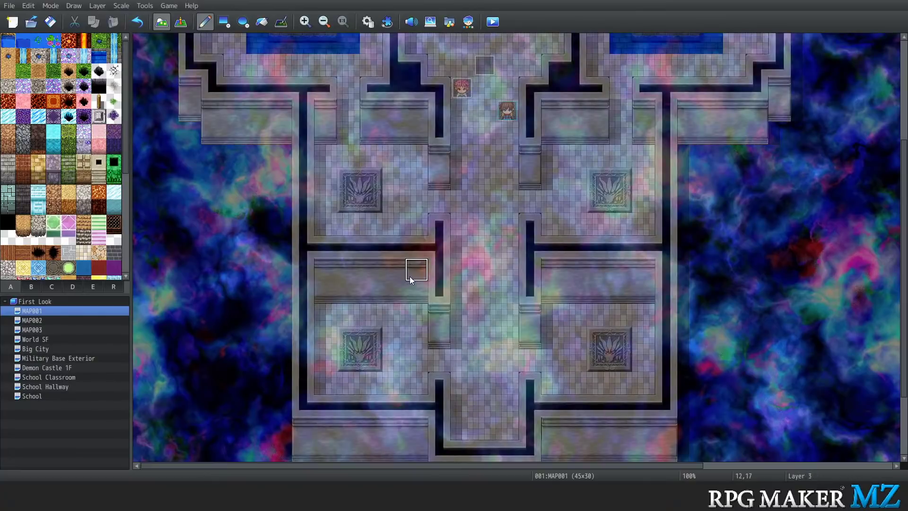
key("0")
key("1")
key("2")
key("0")
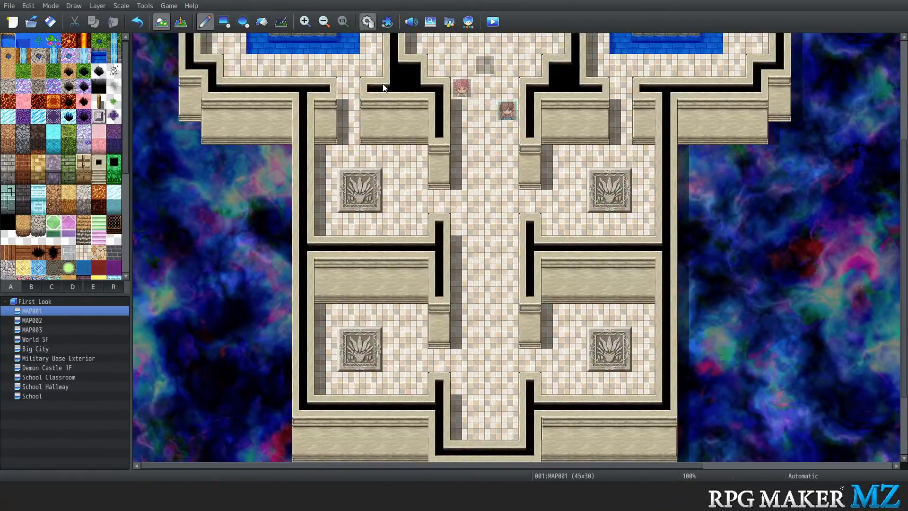
scroll(346, 225, "up", 6)
scroll(346, 225, "up", 3)
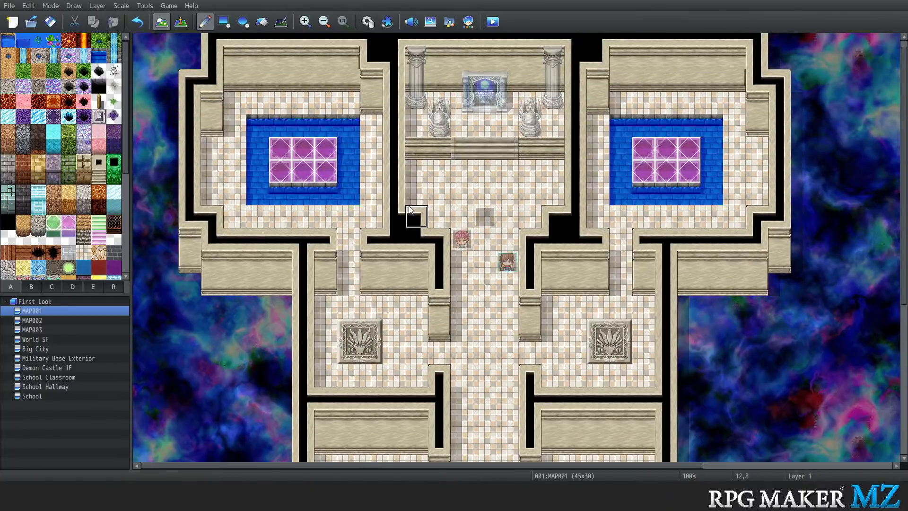
key("4")
key("0")
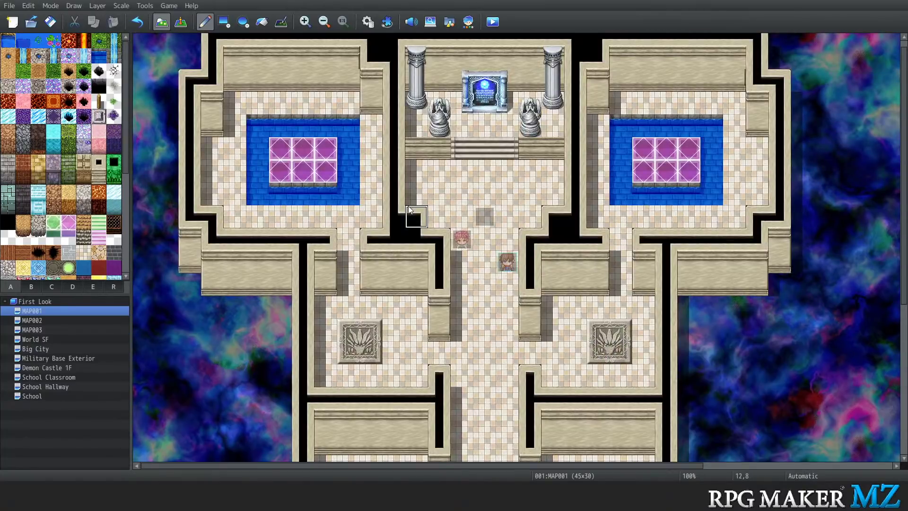
Check EV002 in event editing, and return to map editing to place one wall tile on the floor just east of the northwest pool
left_click(185, 24)
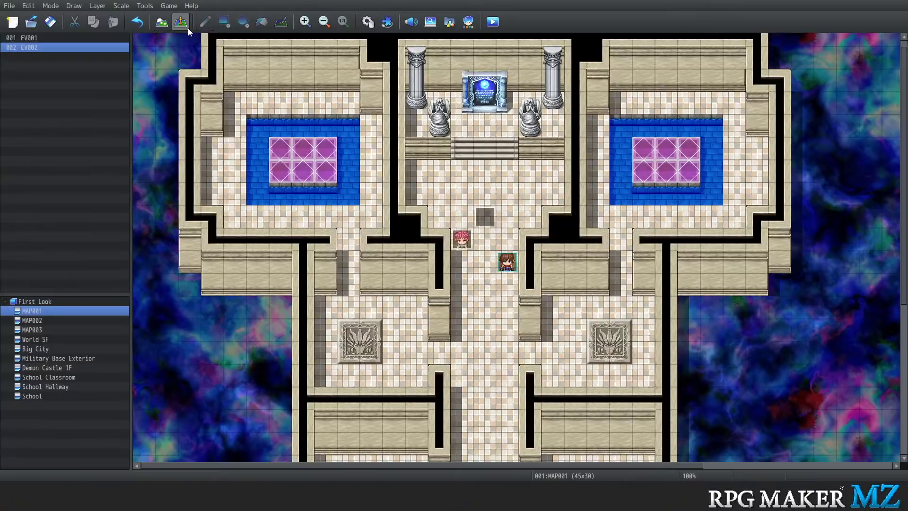
left_click(38, 47)
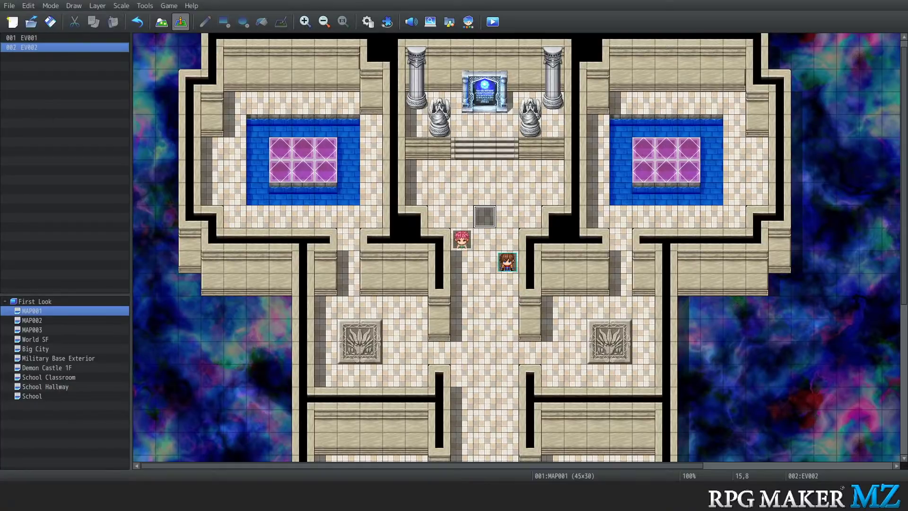
left_click(161, 22)
left_click(156, 4)
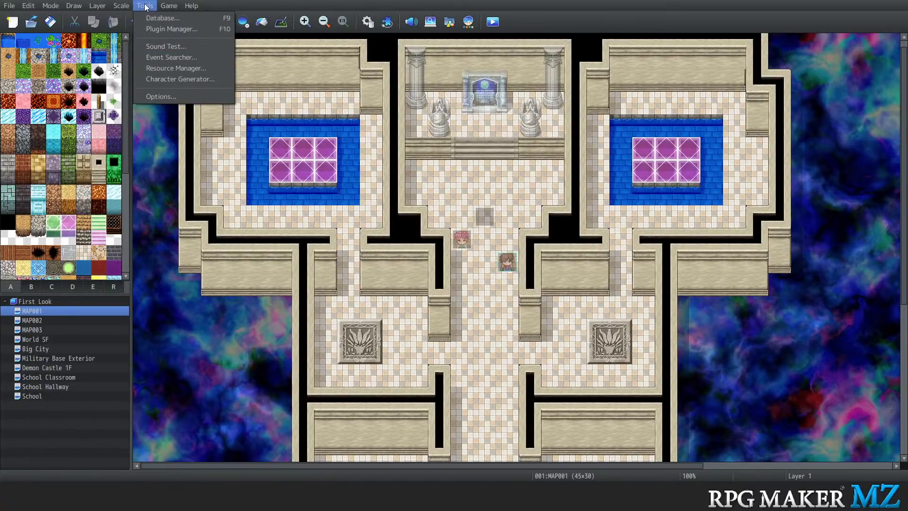
left_click(372, 170)
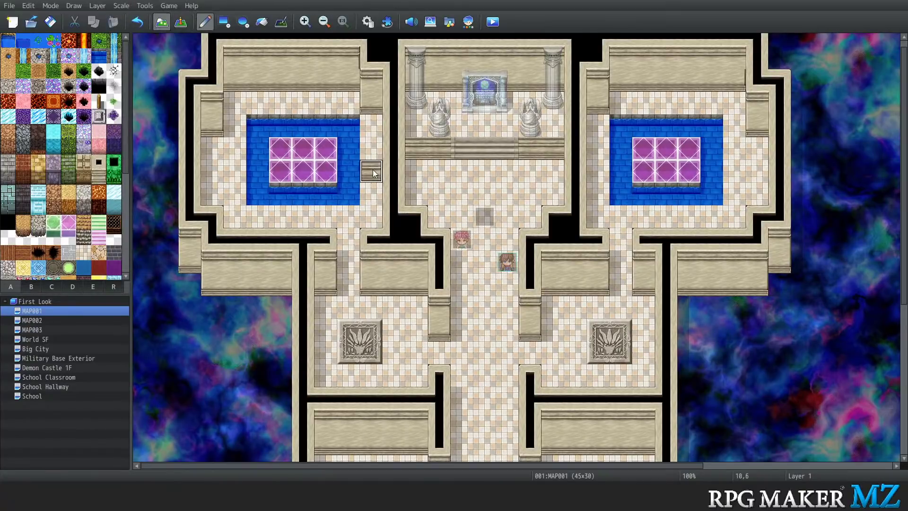
Create an event at tile 14,6 below the shrine steps, using the middle red crystal from !Crystal as its image
left_click(182, 22)
right_click(454, 177)
left_click(480, 192)
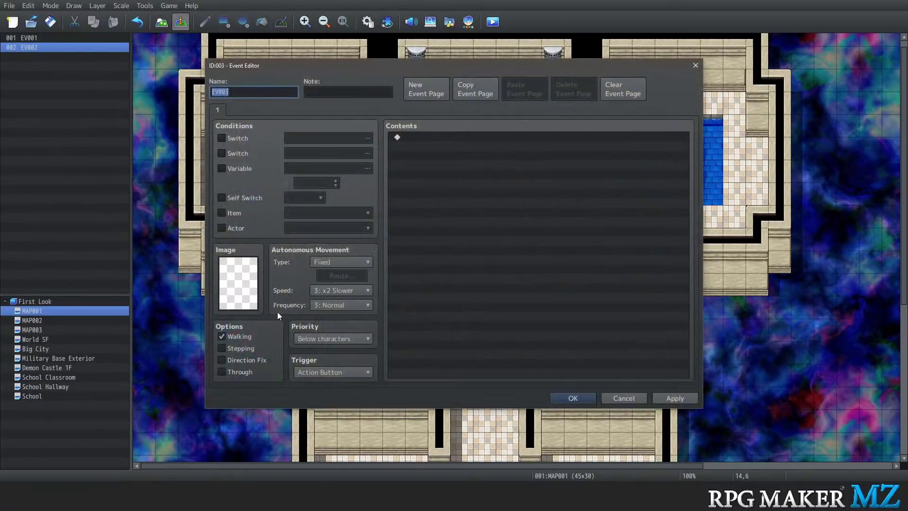
double_click(239, 279)
scroll(336, 211, "down", 5)
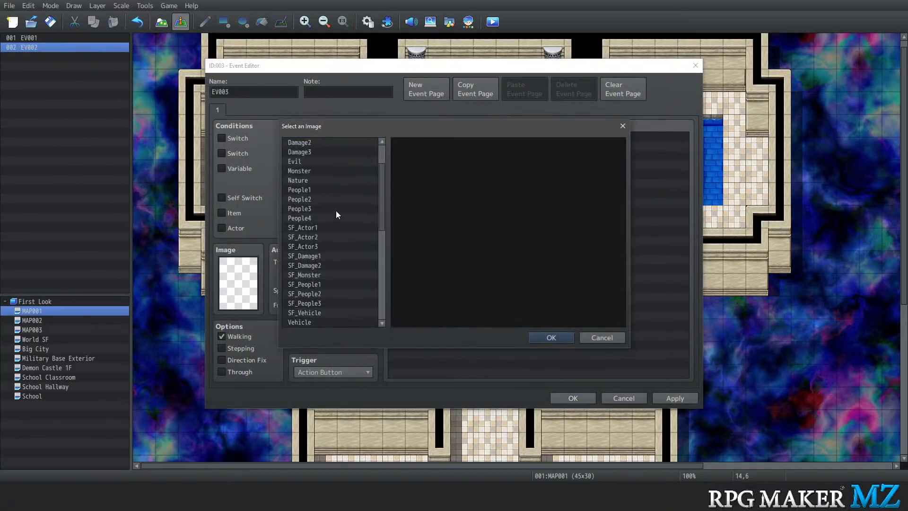
scroll(332, 219, "down", 2)
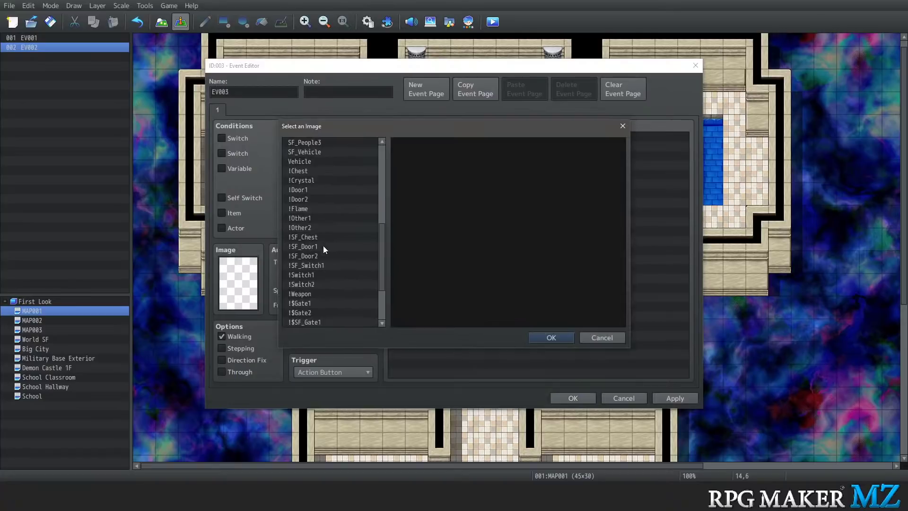
scroll(323, 270, "down", 3)
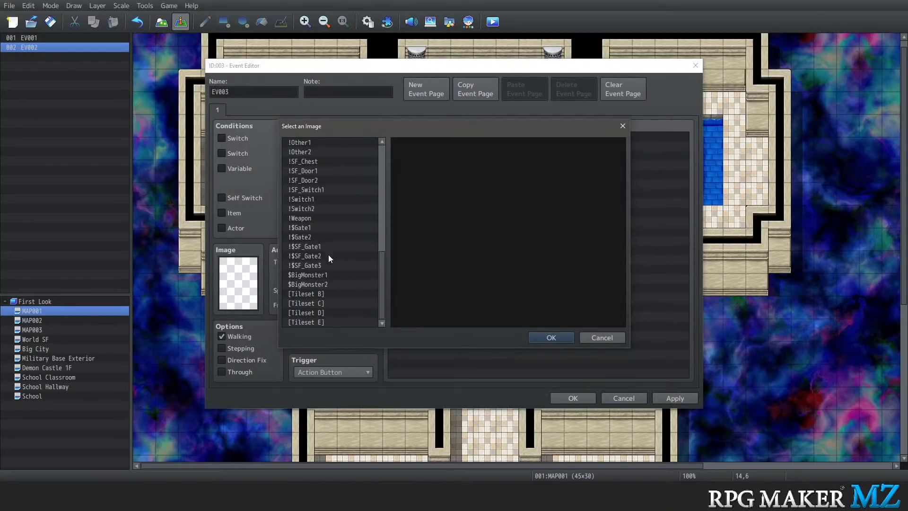
scroll(320, 289, "up", 2)
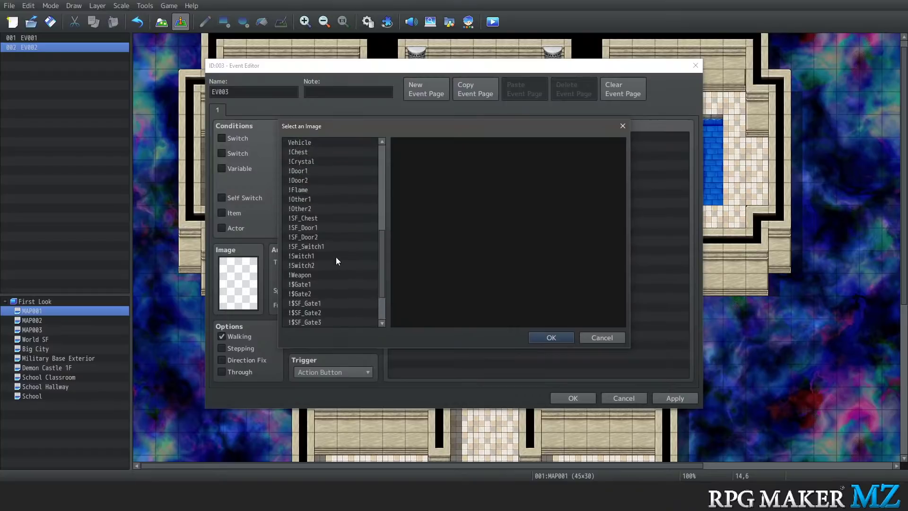
scroll(310, 188, "up", 1)
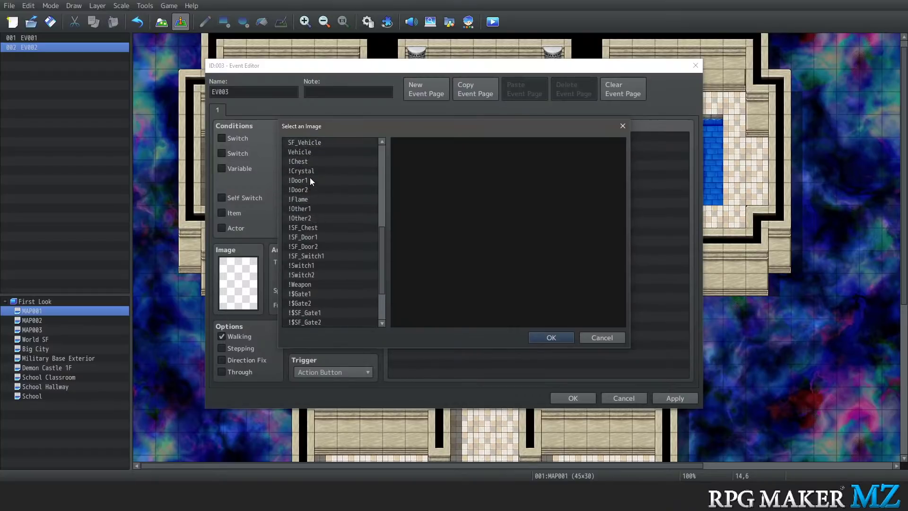
left_click(310, 171)
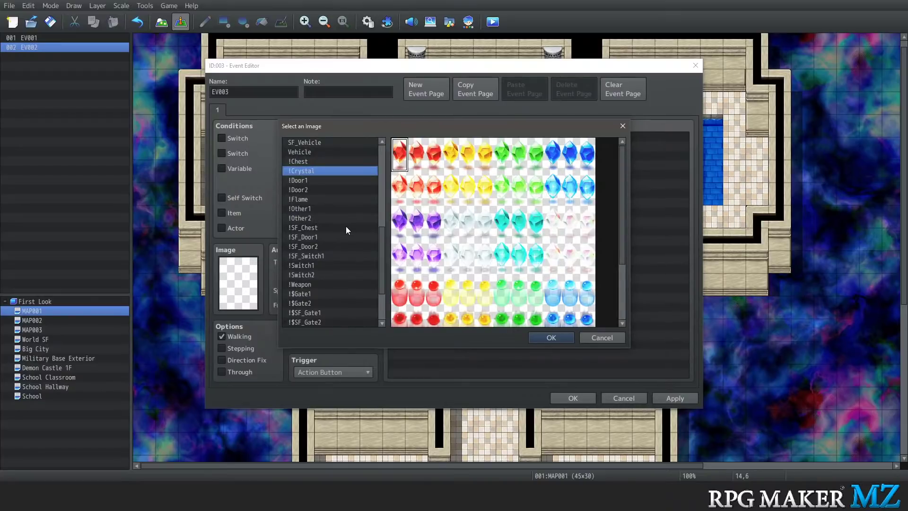
left_click(419, 159)
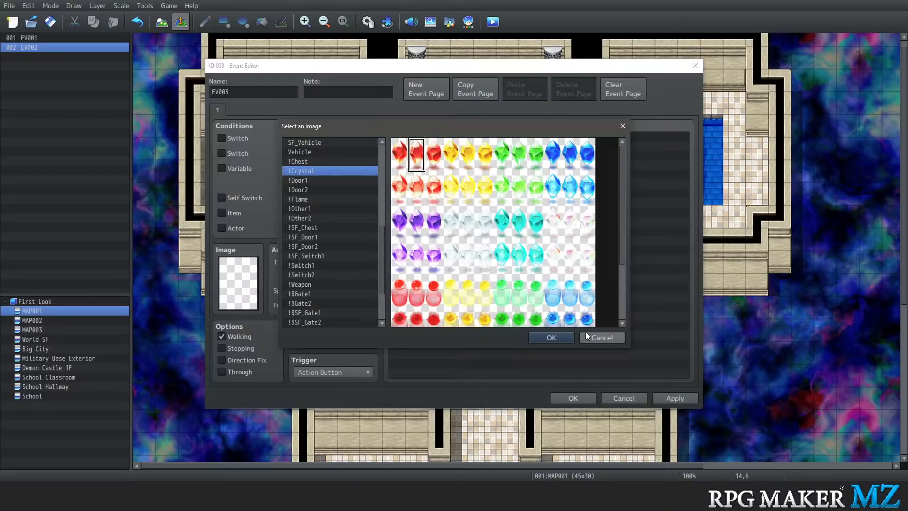
left_click(563, 338)
Enable Stepping and Direction Fix for the crystal event and save the event
left_click(240, 348)
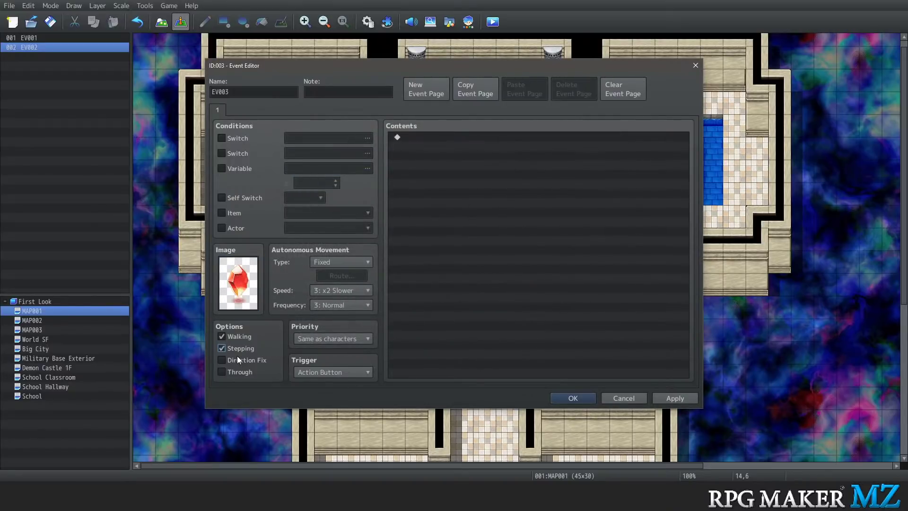
left_click(237, 358)
left_click(573, 398)
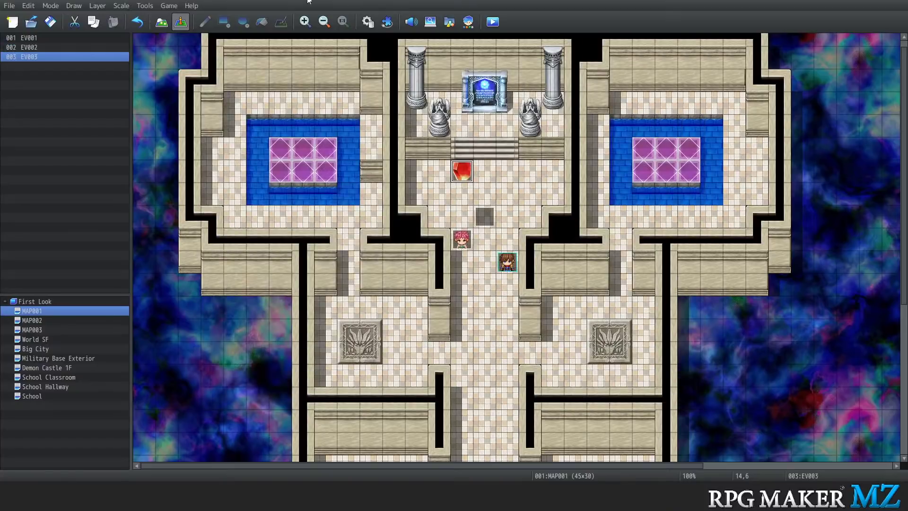
Save the game changes and playtest MAP001 to view the animated crystal, ending by closing the playtest
left_click(168, 9)
left_click(169, 20)
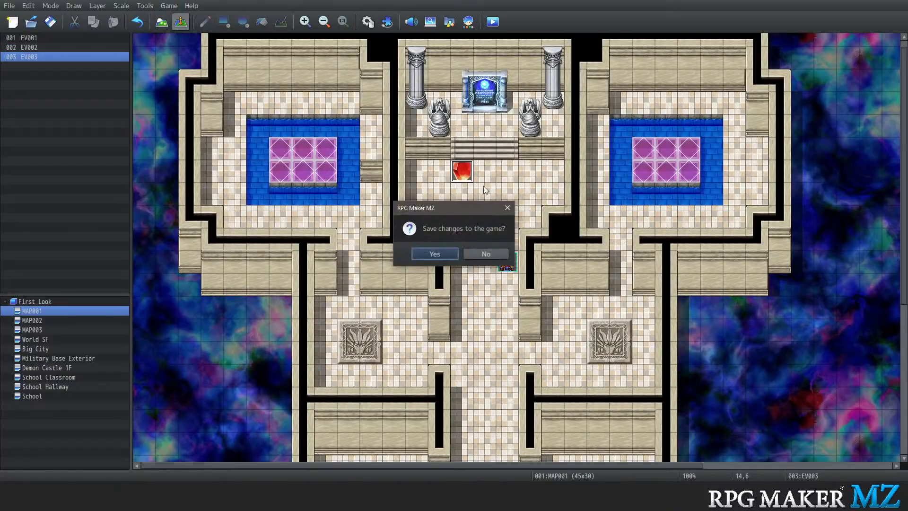
left_click(447, 256)
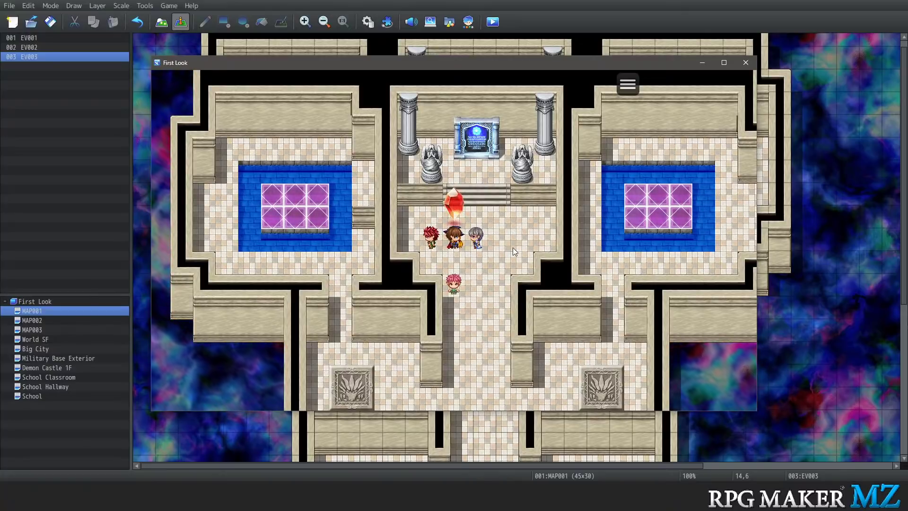
left_click(745, 62)
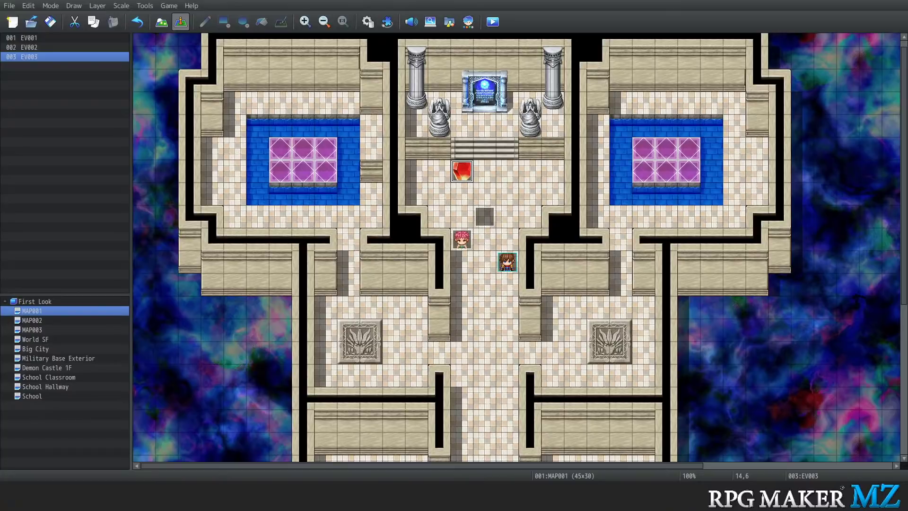
scroll(268, 315, "down", 2)
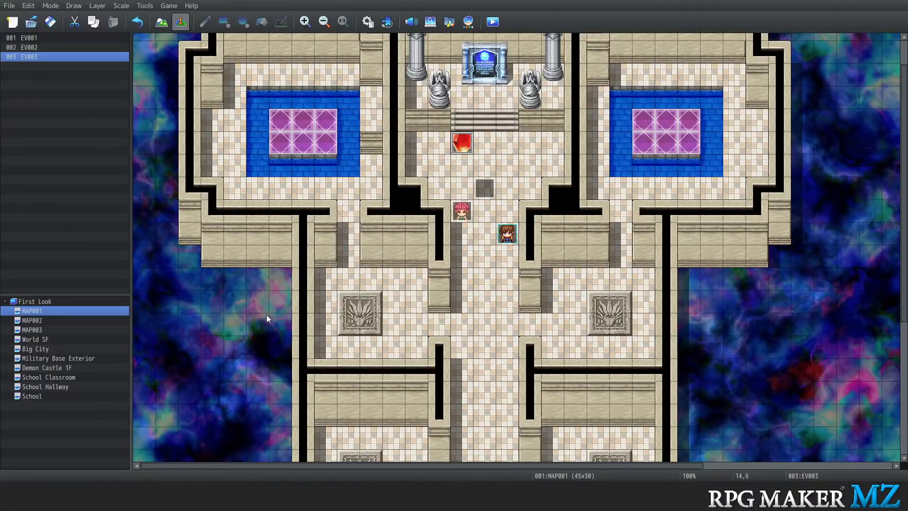
scroll(254, 314, "up", 2)
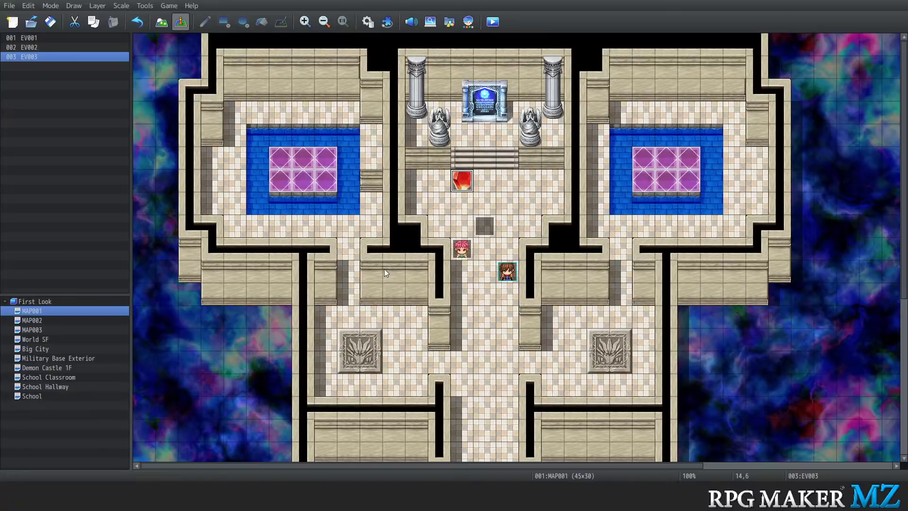
scroll(393, 257, "down", 1)
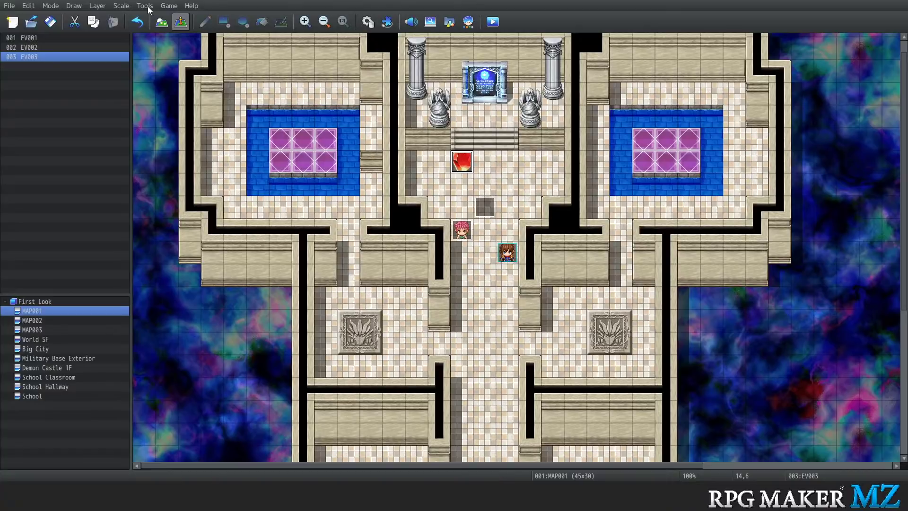
left_click(280, 116)
left_click(145, 5)
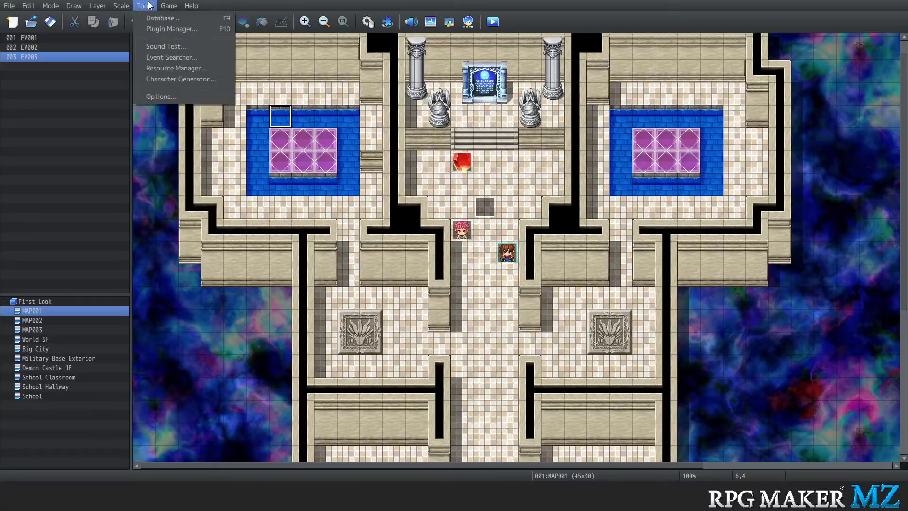
left_click(350, 113)
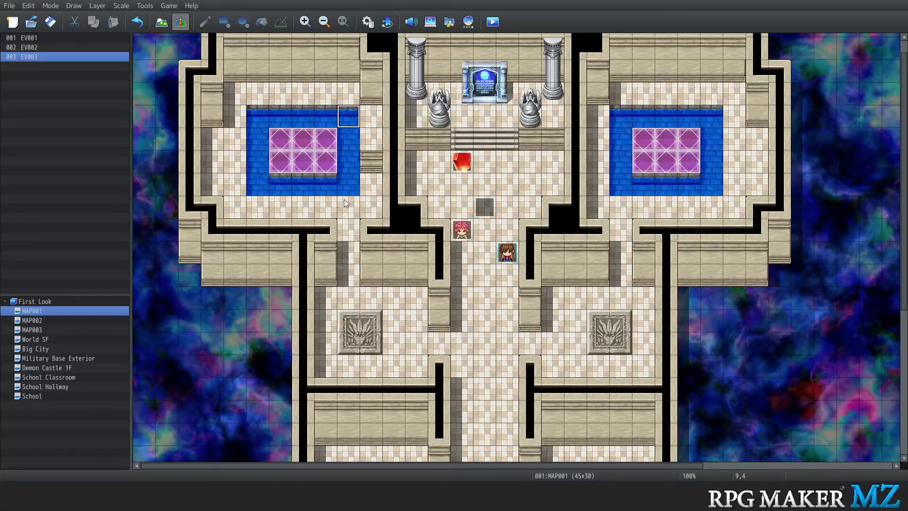
left_click(374, 225)
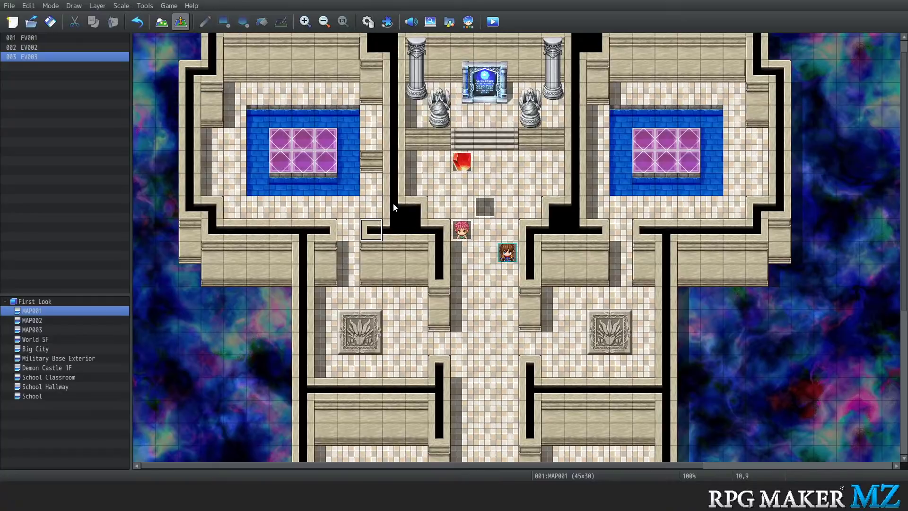
left_click(327, 194)
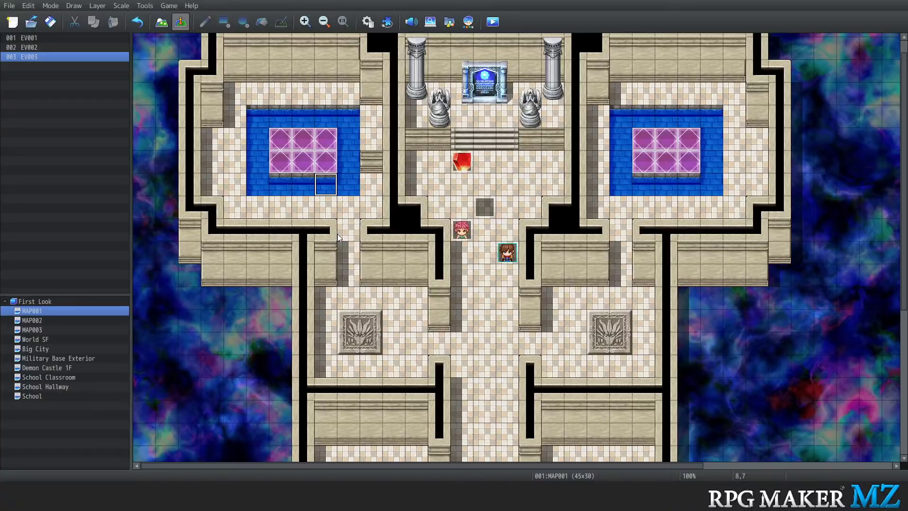
Return to map editing, sample the northwest pool's water tile and paint over the purple platform with it
left_click(324, 159)
left_click(319, 184)
right_click(334, 184)
right_click(322, 183)
left_click(161, 21)
left_click_drag(279, 164, 324, 138)
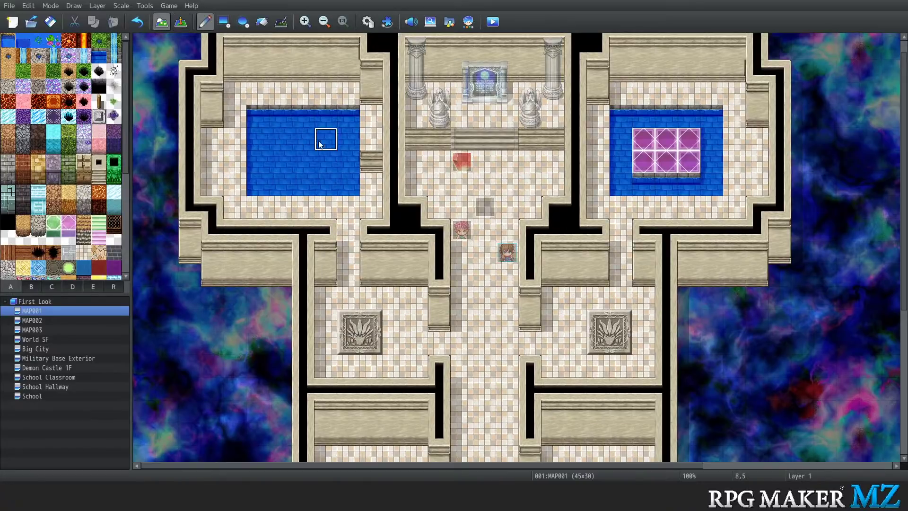
Browse the map's tileset pages A through D to examine the available ground, wall, decoration and furniture tiles
scroll(19, 145, "down", 8)
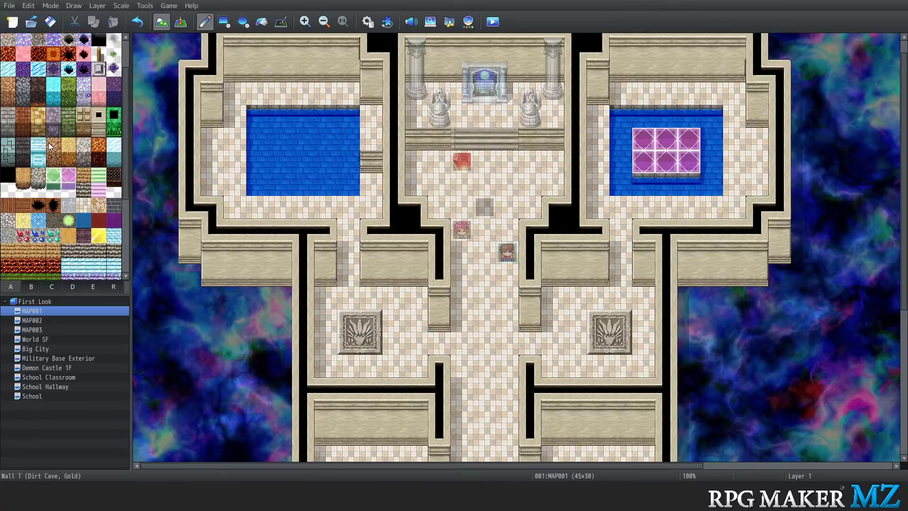
scroll(47, 149, "up", 6)
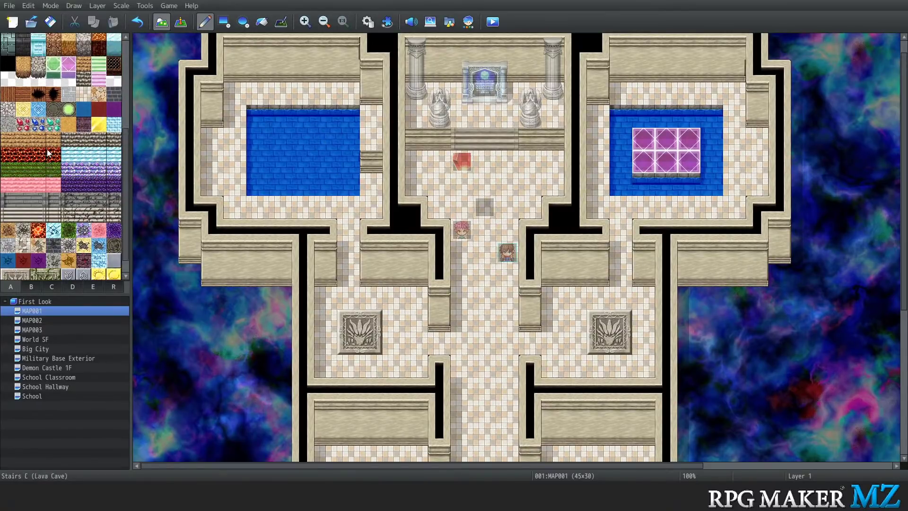
scroll(58, 160, "up", 3)
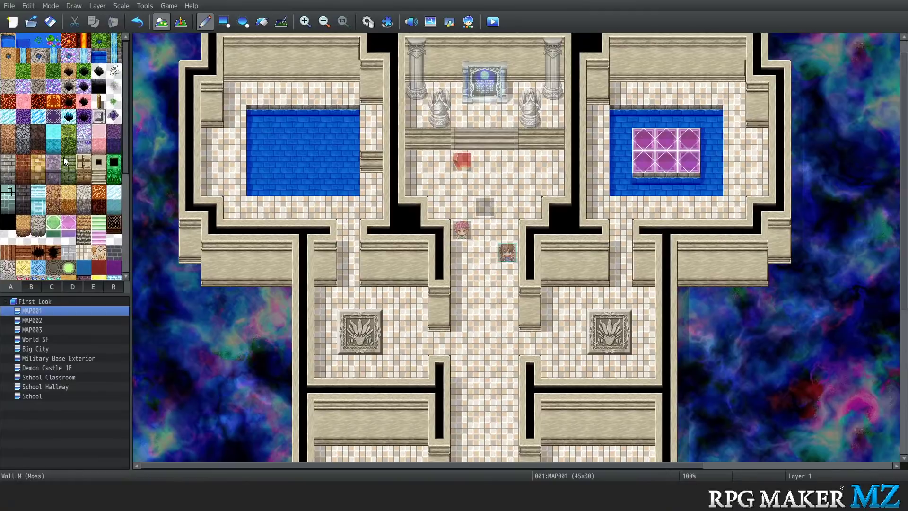
left_click(35, 288)
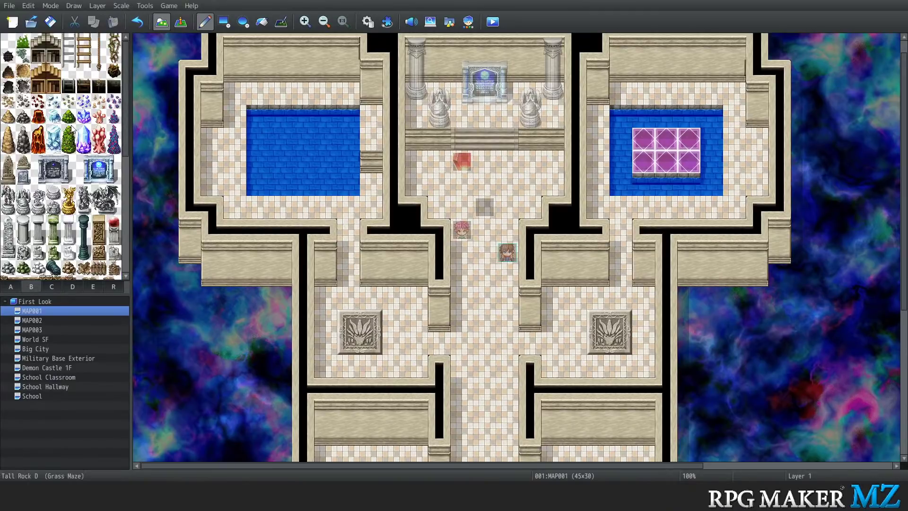
scroll(59, 126, "down", 5)
scroll(59, 129, "down", 3)
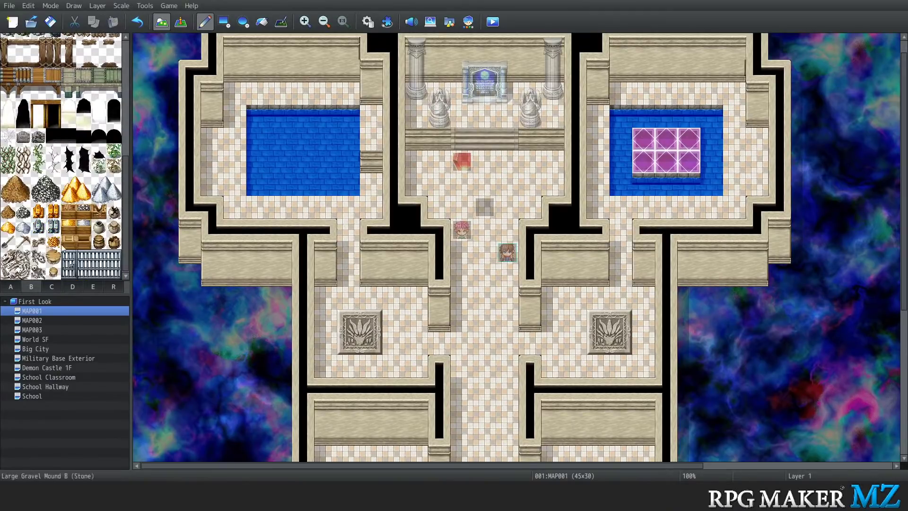
left_click(57, 288)
scroll(62, 199, "down", 6)
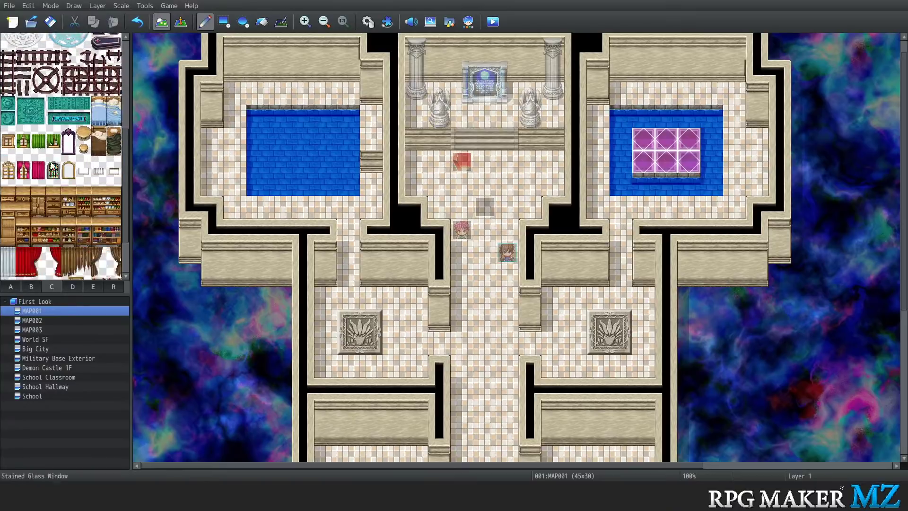
scroll(51, 202, "up", 3)
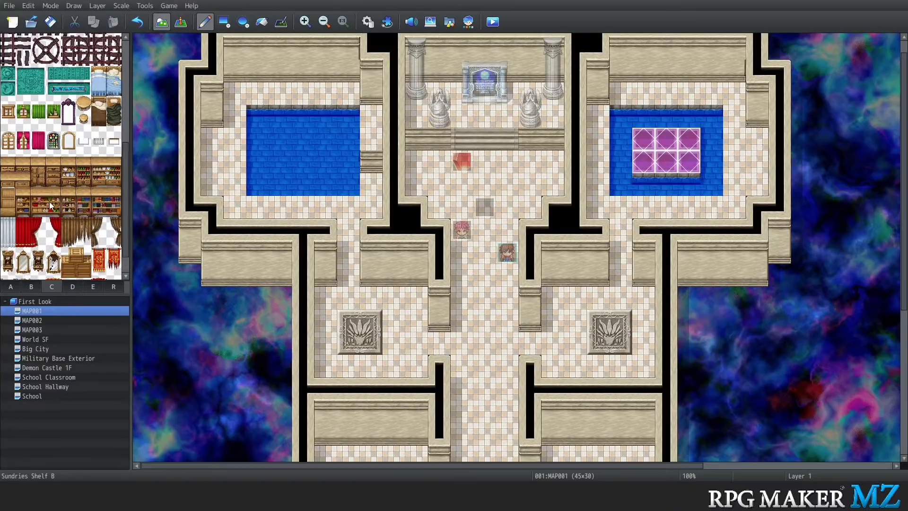
left_click(70, 286)
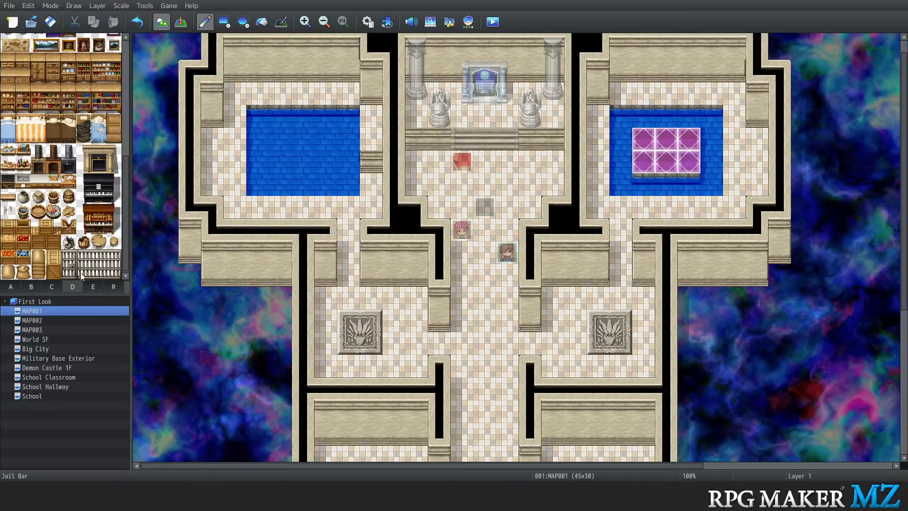
left_click(92, 289)
left_click(68, 288)
left_click(39, 288)
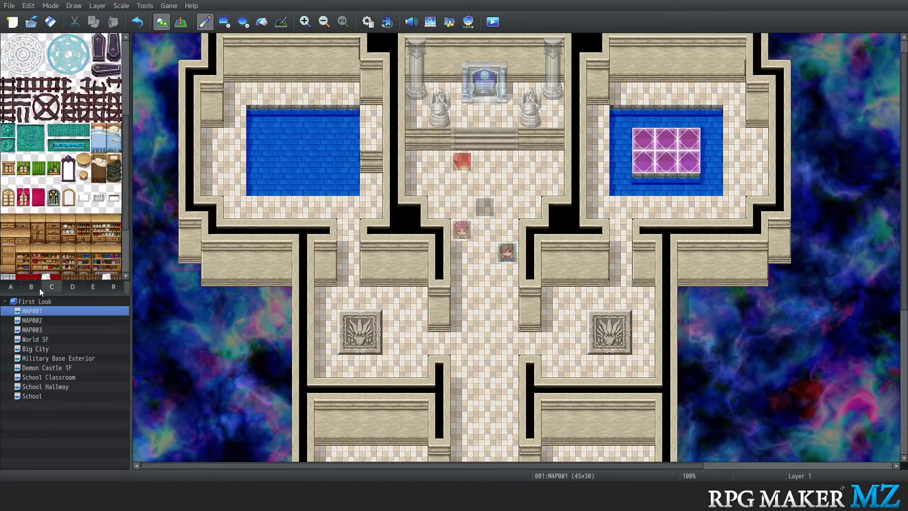
left_click(10, 286)
Paint the central corridor three tiles wide with the orange-bordered red ground tile on Layer 1, including the southern pair of side doorways
scroll(46, 190, "down", 1)
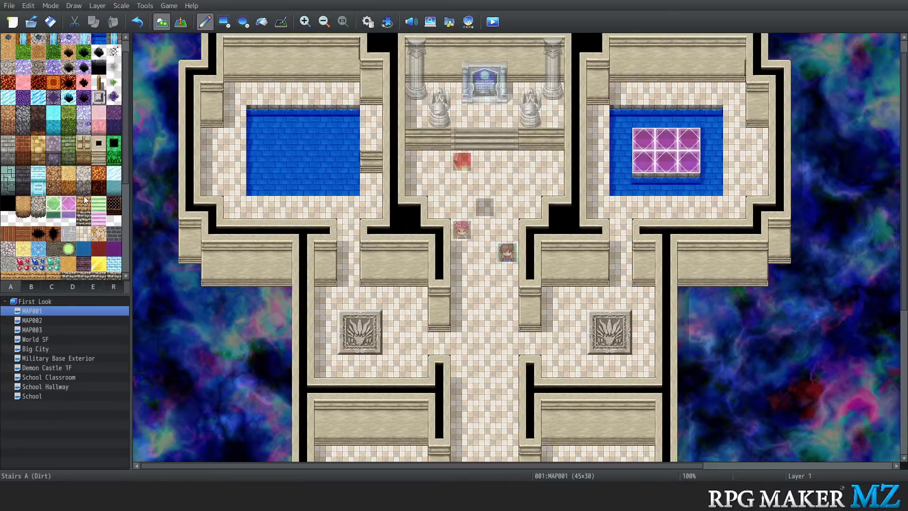
left_click(28, 115)
scroll(91, 126, "up", 1)
left_click(99, 100)
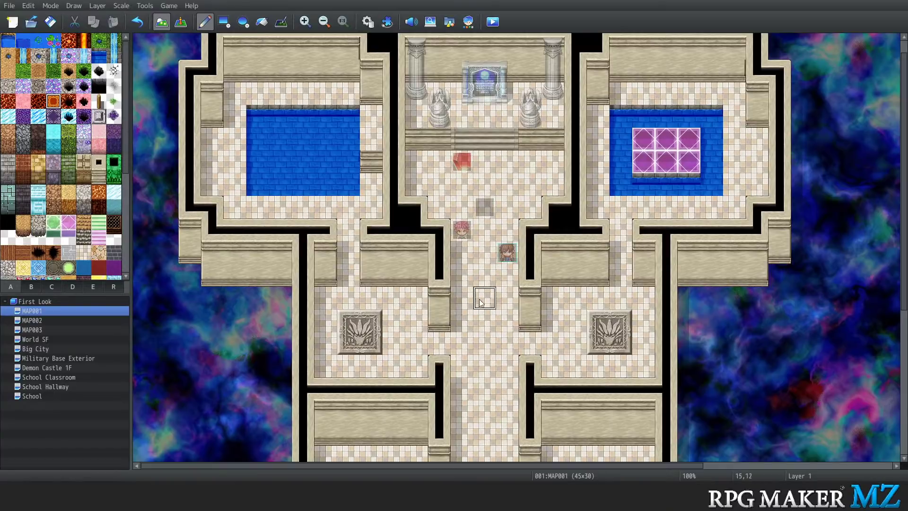
mouse_move(480, 303)
left_mouse_down()
mouse_move(484, 227)
mouse_move(468, 190)
mouse_move(508, 185)
mouse_move(509, 208)
mouse_move(492, 231)
mouse_move(486, 211)
left_mouse_up()
scroll(484, 260, "down", 5)
mouse_move(481, 170)
left_mouse_down()
mouse_move(478, 422)
mouse_move(464, 374)
mouse_move(505, 416)
mouse_move(496, 236)
mouse_move(507, 227)
mouse_move(506, 113)
mouse_move(491, 95)
mouse_move(464, 173)
mouse_move(461, 350)
mouse_move(445, 358)
mouse_move(530, 351)
left_mouse_up()
Extend the red ground into the northern pair of side doorways and up to the foot of the shrine steps, undoing the extra top-row repaint
left_click_drag(440, 191, 518, 196)
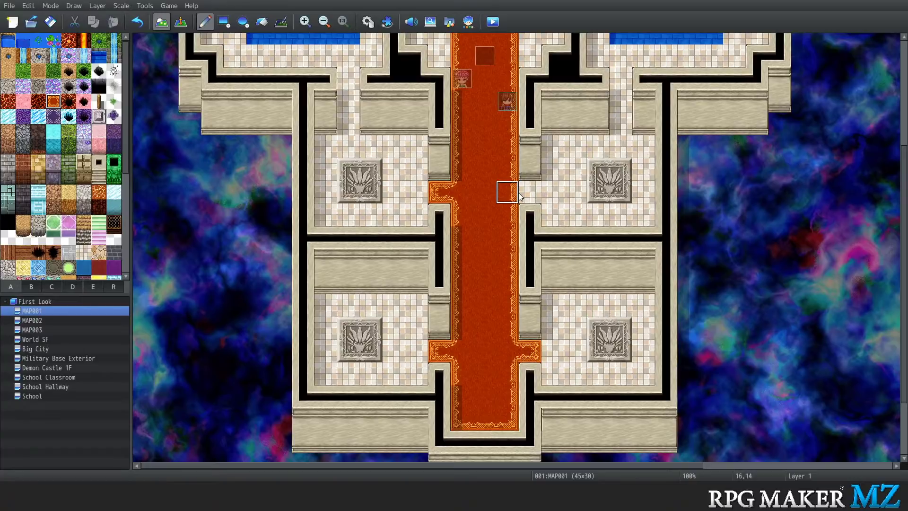
left_click(528, 192)
scroll(487, 190, "up", 3)
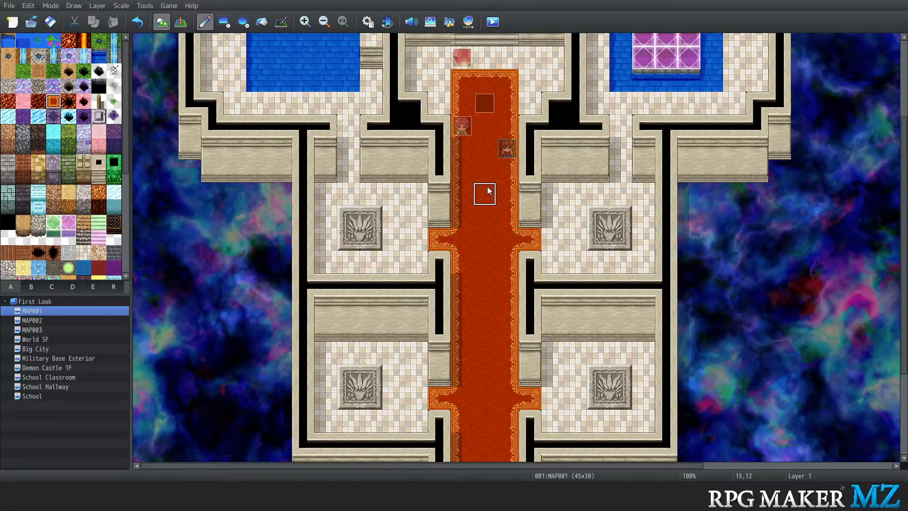
left_click_drag(462, 143, 506, 143)
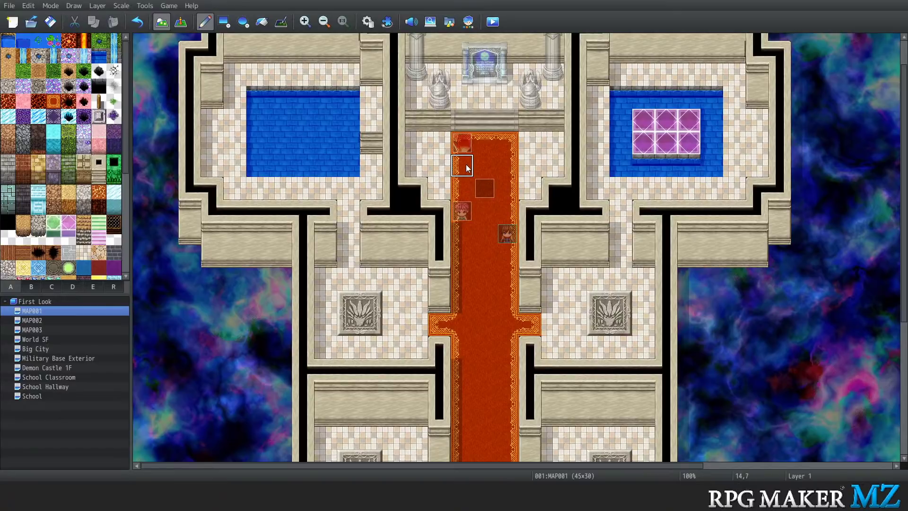
left_click_drag(463, 147, 499, 155)
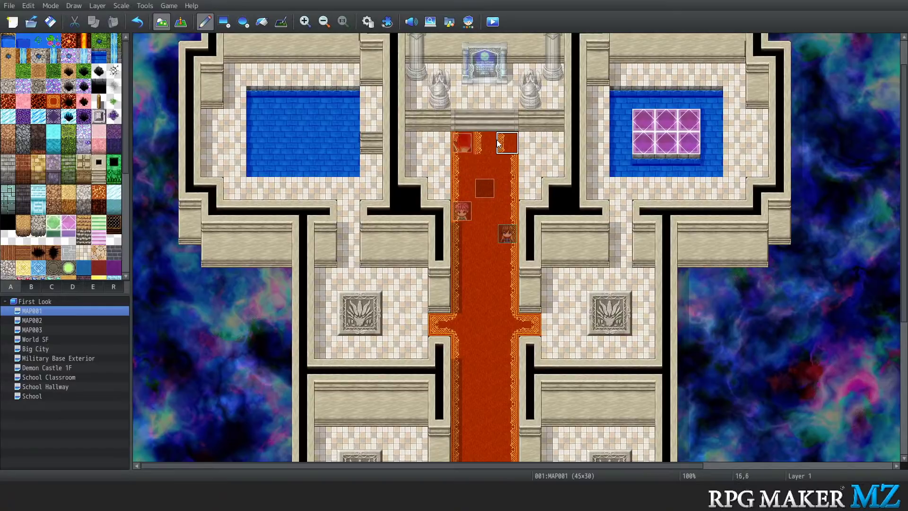
key("ctrl+z")
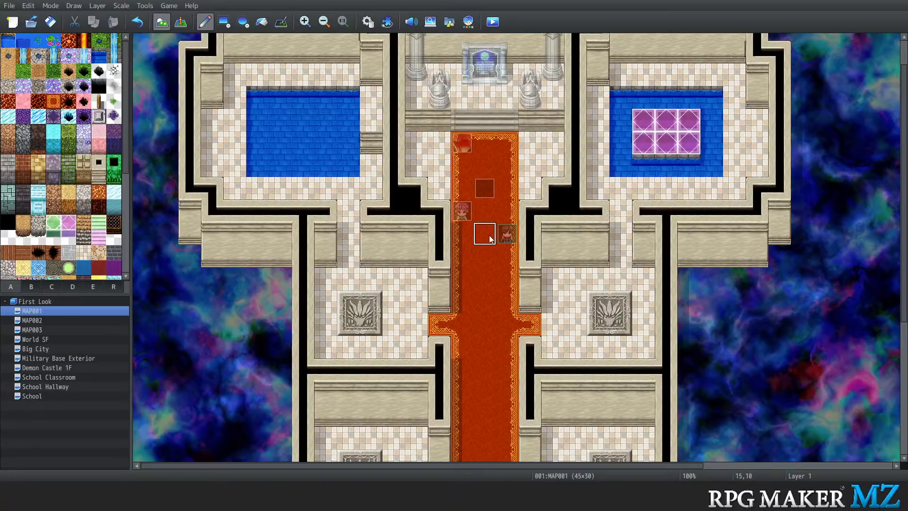
Paint the red ground beneath the shrine steps on Layer 1, and return the layer selection to Automatic
key("F5")
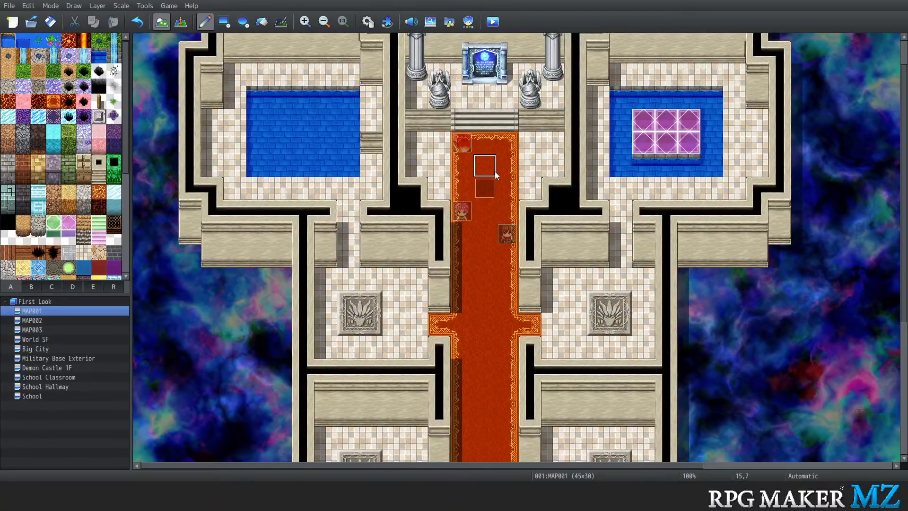
key("F5")
key("F5")
key("F5")
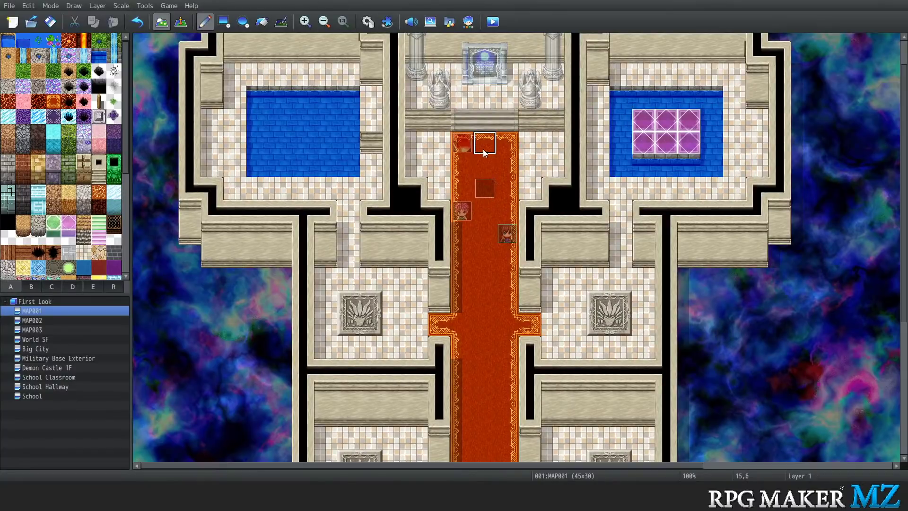
left_click(461, 127)
left_click_drag(462, 130, 506, 122)
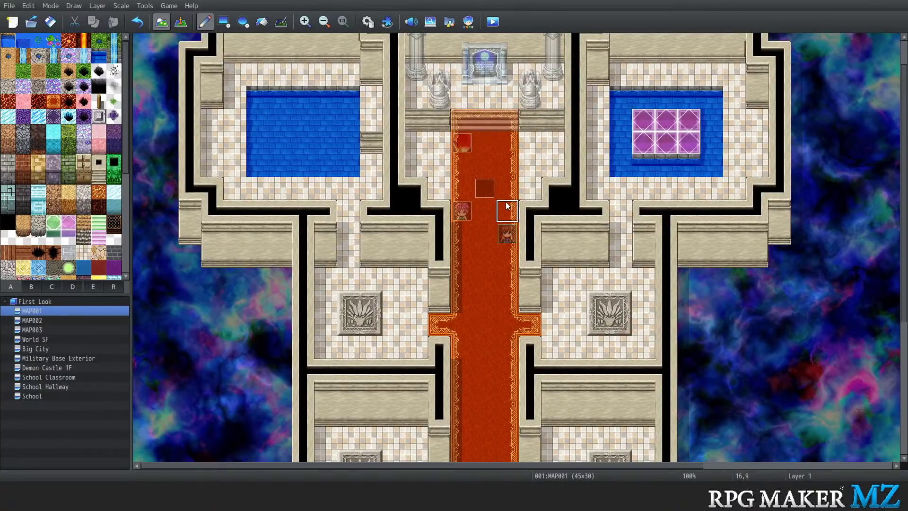
key("F5")
key("F5")
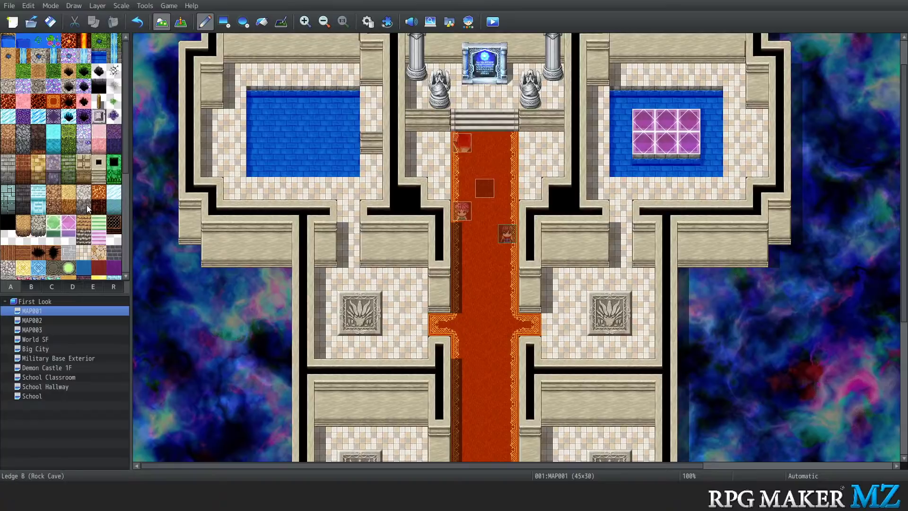
Paint a platform of green Translucent Floor A, three tiles wide and two tiles deep, in the middle of the northwest pool
scroll(87, 205, "down", 5)
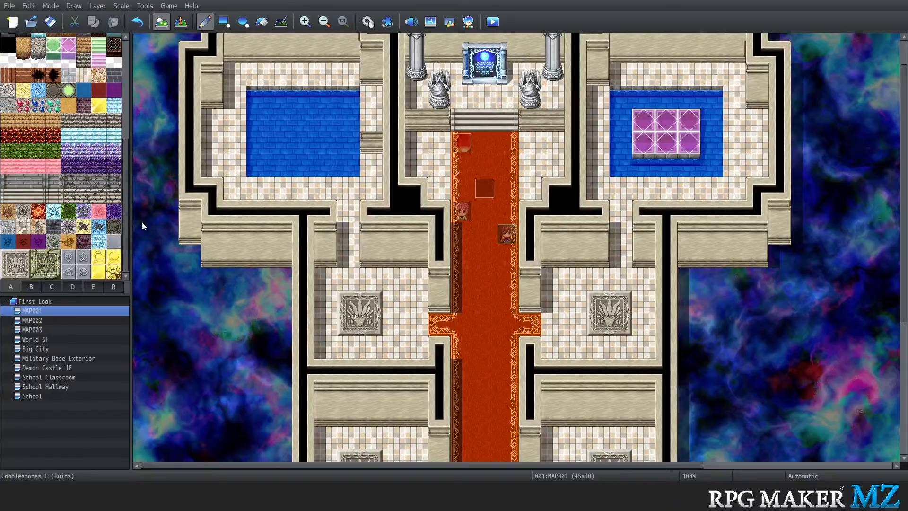
scroll(81, 199, "up", 8)
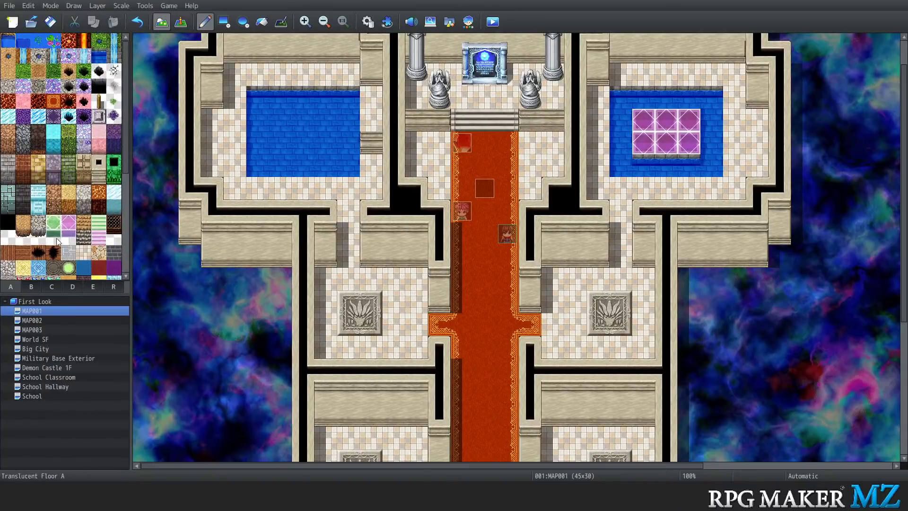
left_click(54, 222)
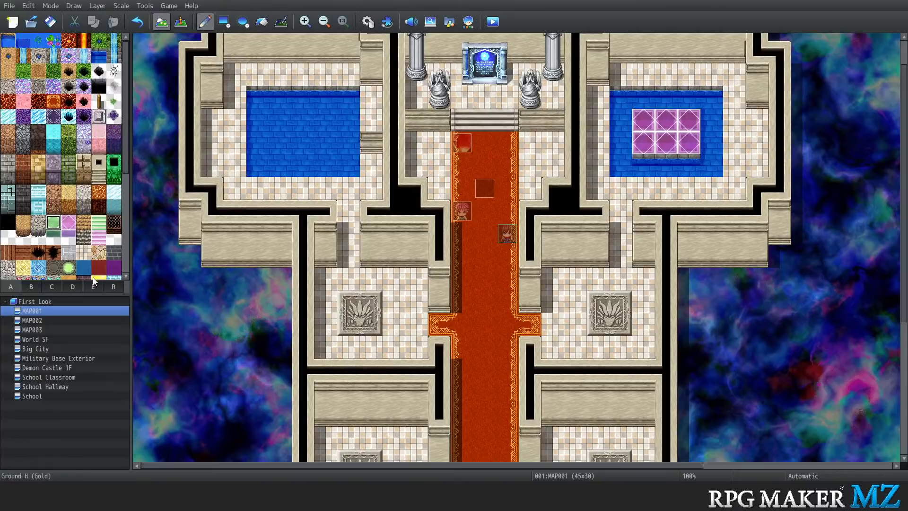
left_click(285, 125)
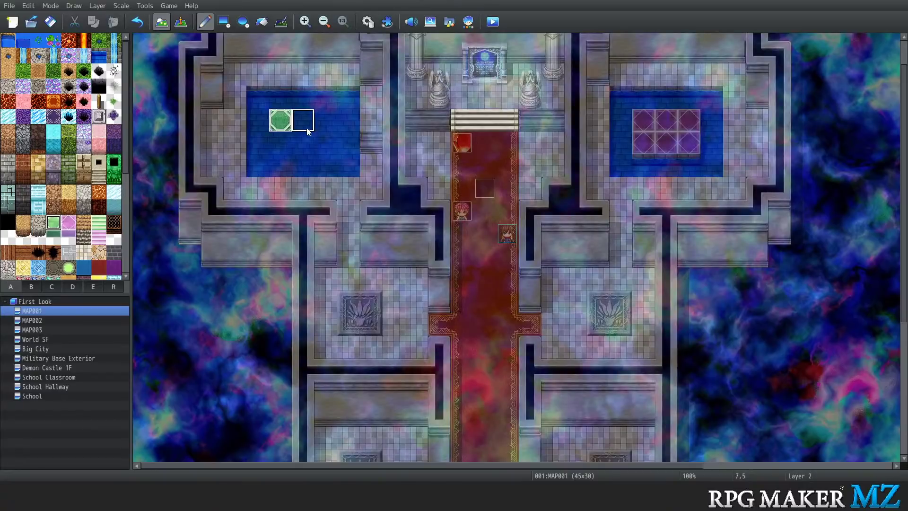
mouse_move(307, 127)
left_mouse_down()
mouse_move(326, 124)
mouse_move(326, 144)
mouse_move(281, 149)
left_mouse_up()
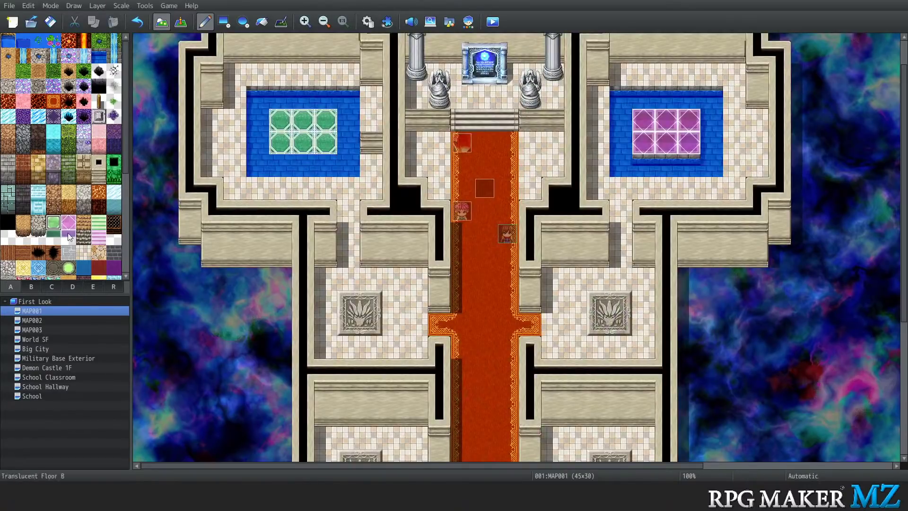
Add the green translucent floor's side edge across three tiles along the south side of the northwest pool's platform
left_click(53, 237)
left_click(284, 171)
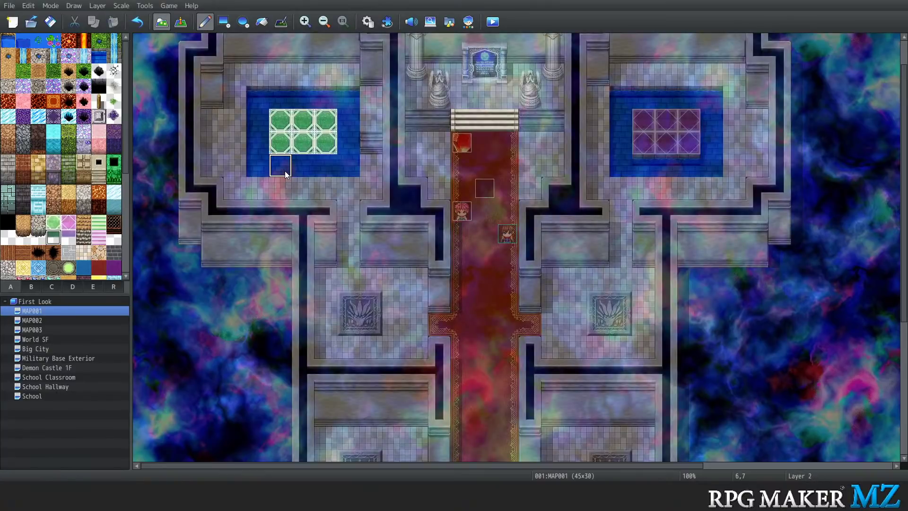
left_click_drag(285, 171, 326, 169)
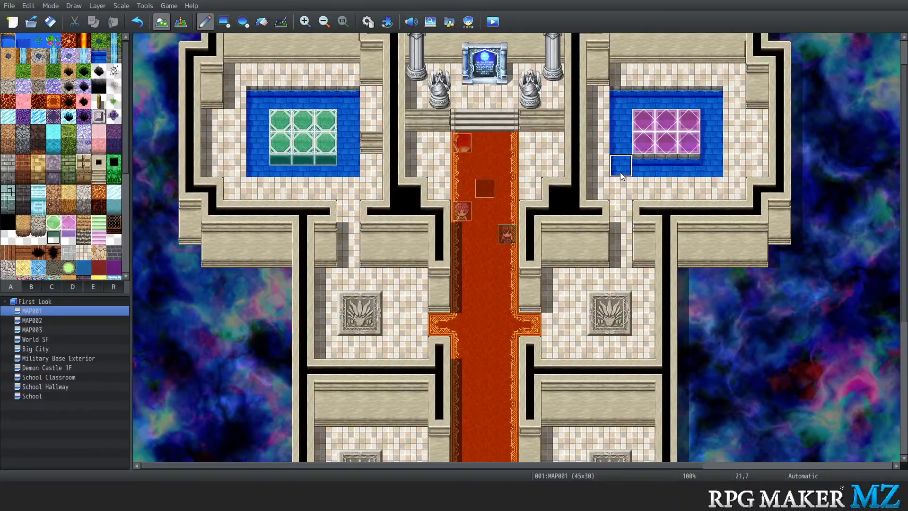
Clear the northeast pool's purple platform and, on Layer 2, repaint the northwest pool's platform and side edge with the purple translucent floor
mouse_move(641, 171)
left_mouse_down()
mouse_move(659, 124)
mouse_move(666, 142)
left_mouse_up()
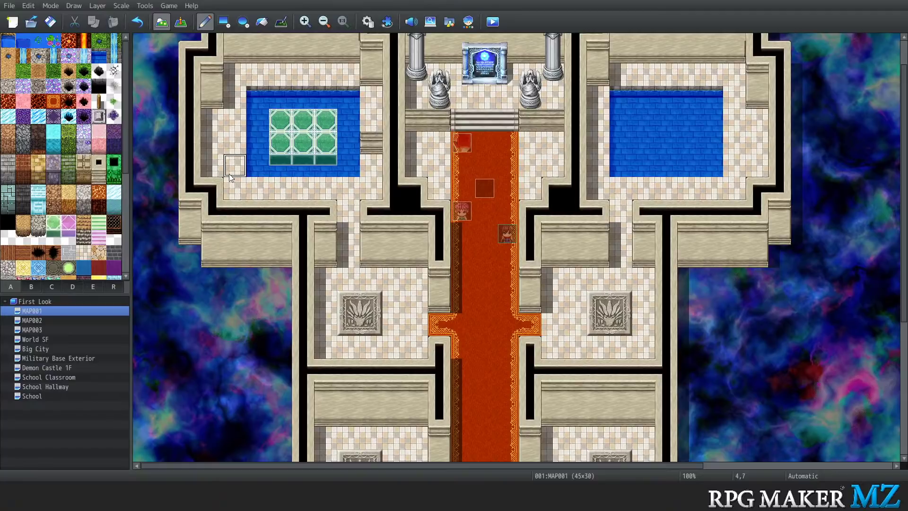
key("1")
key("2")
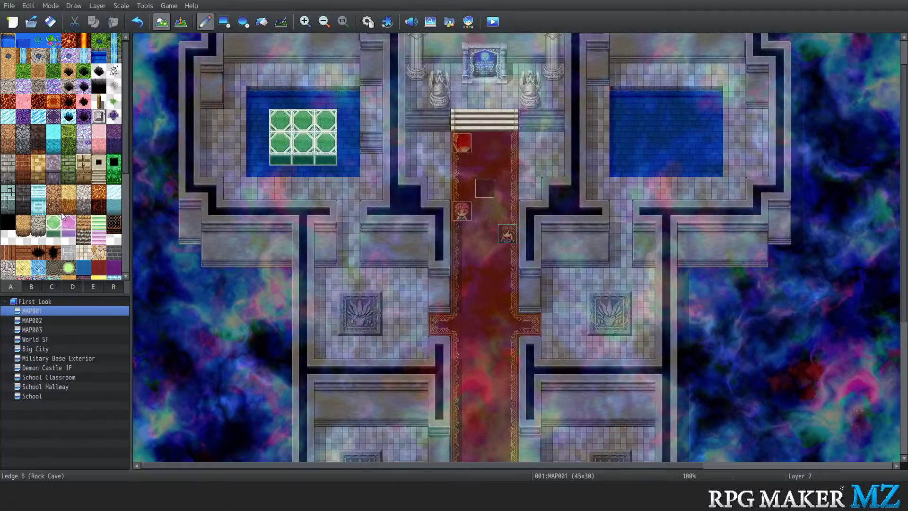
scroll(67, 218, "down", 3)
left_click(68, 175)
mouse_move(276, 131)
left_mouse_down()
mouse_move(302, 121)
mouse_move(326, 142)
mouse_move(280, 142)
mouse_move(331, 160)
left_mouse_up()
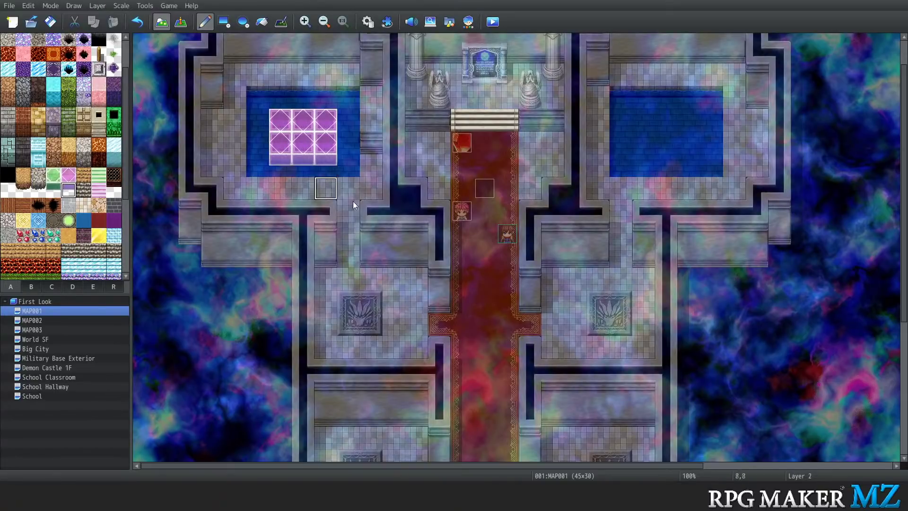
Paint a purple translucent platform, three tiles wide and two deep, in the middle of the northeast pool and add its side edge along the south
left_click(69, 175)
left_click(648, 122)
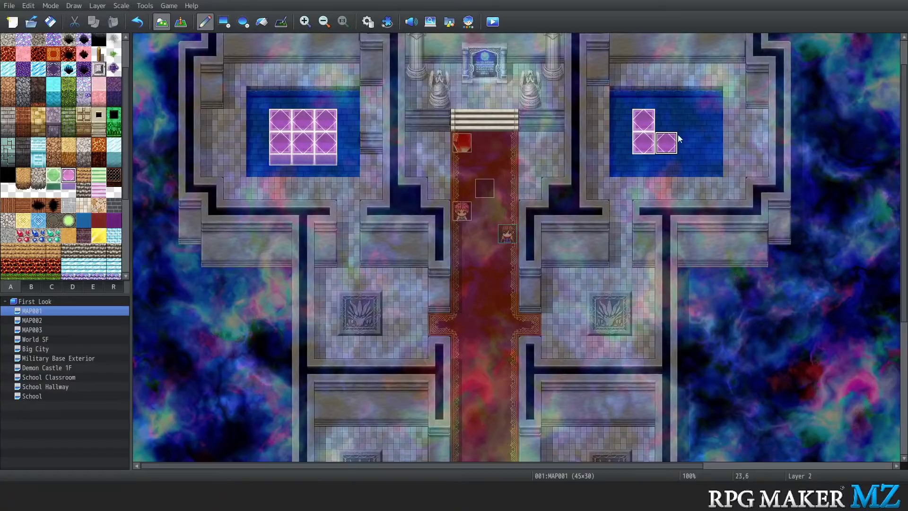
mouse_move(677, 134)
left_mouse_down()
mouse_move(689, 122)
mouse_move(666, 121)
left_mouse_up()
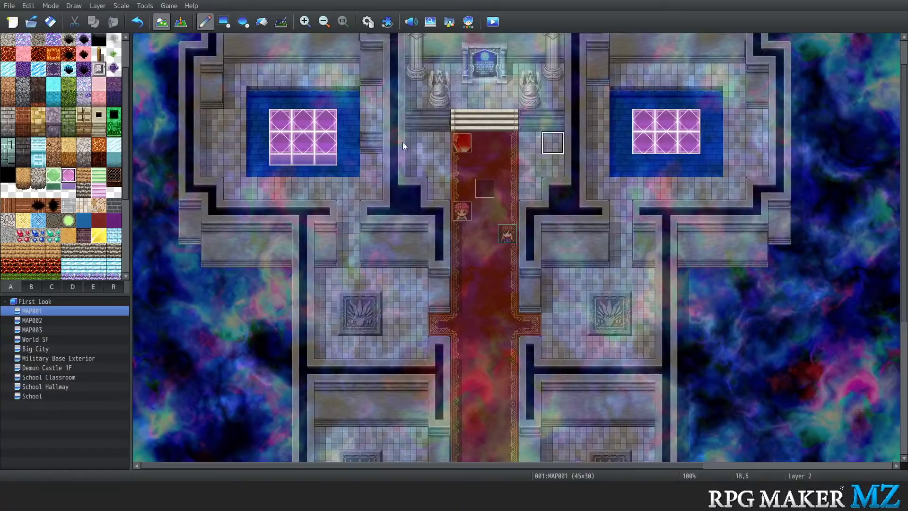
left_click(68, 190)
left_click_drag(640, 166, 684, 167)
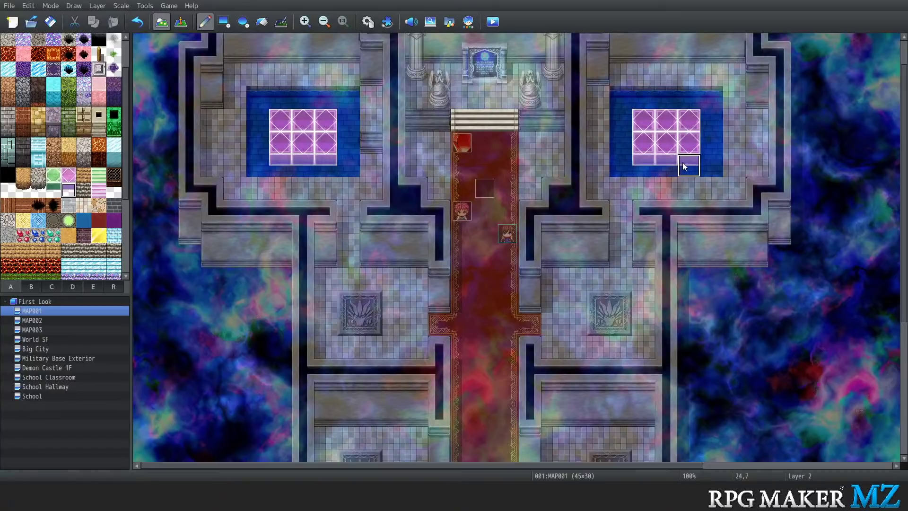
Return the layer selection from Layer 2 to Automatic
key("Tab")
key("Tab")
key("Tab")
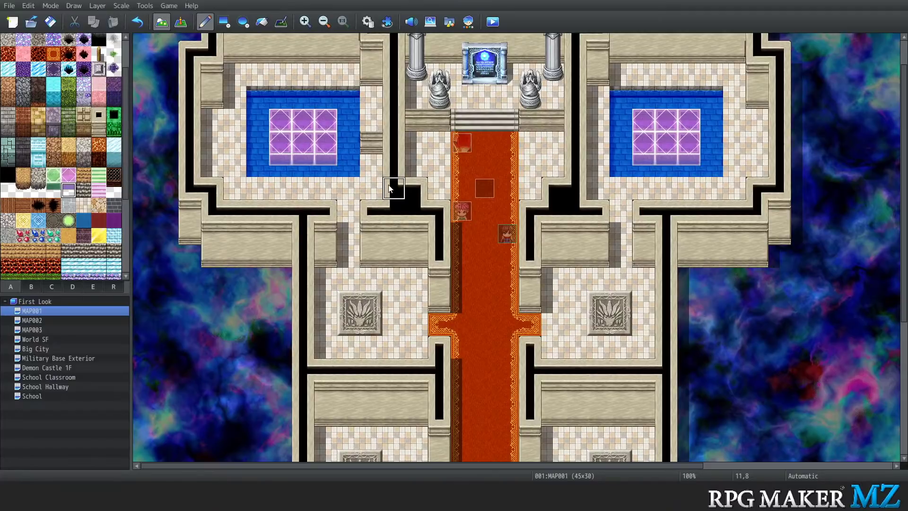
scroll(389, 188, "down", 3)
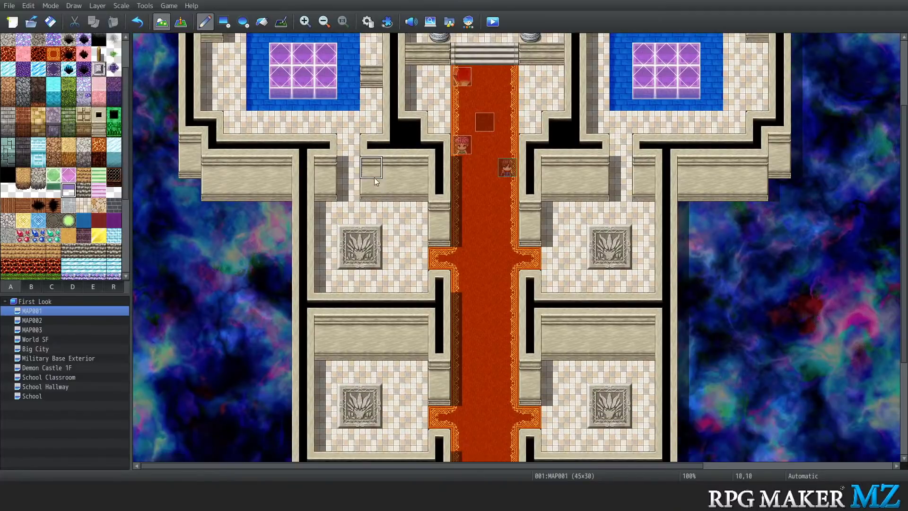
scroll(368, 173, "up", 5)
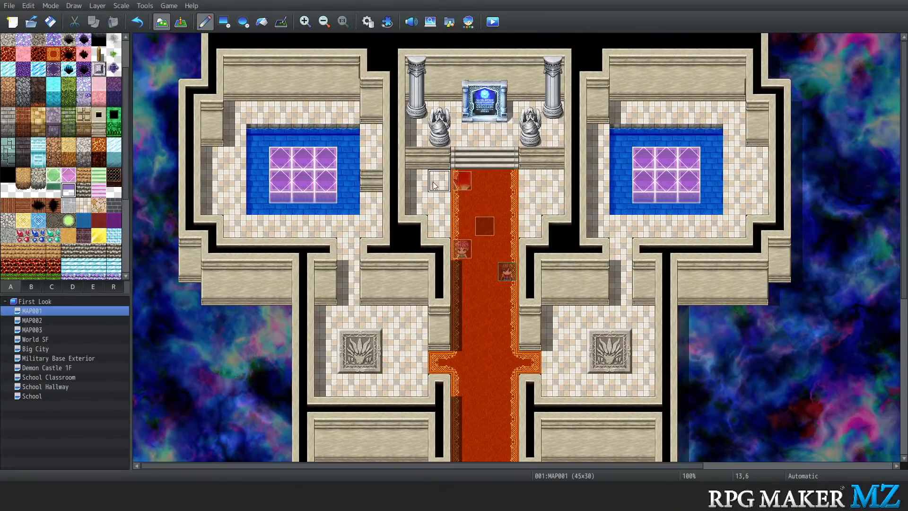
Examine the side-view battler images available for actor 0001 in the database, accepting Actor1_1
left_click(148, 7)
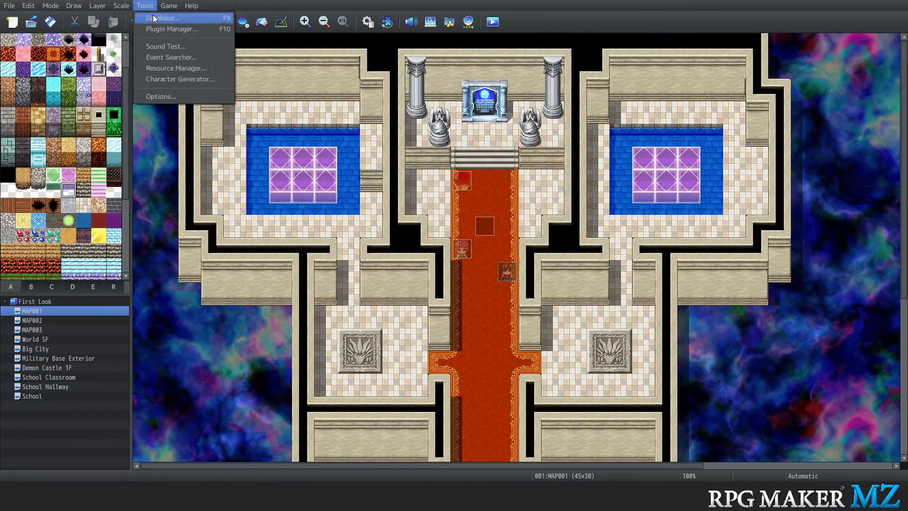
left_click(152, 15)
left_click(216, 85)
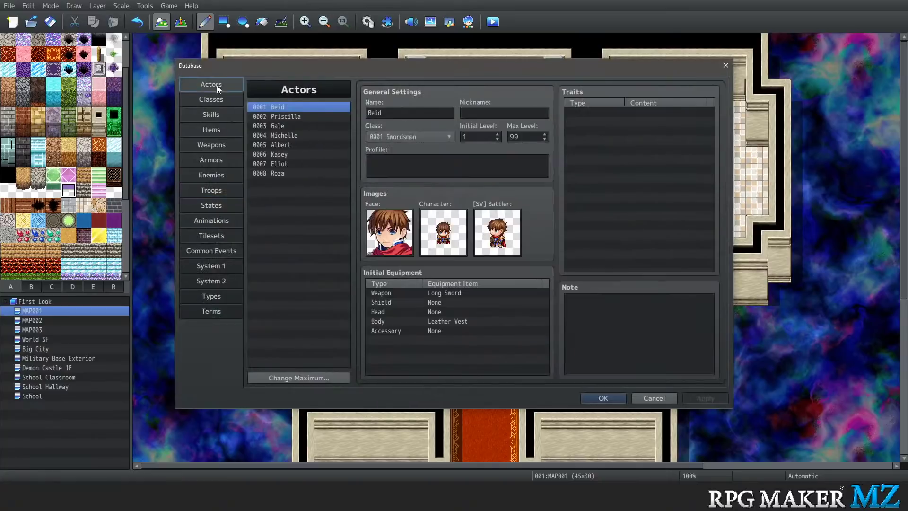
double_click(492, 237)
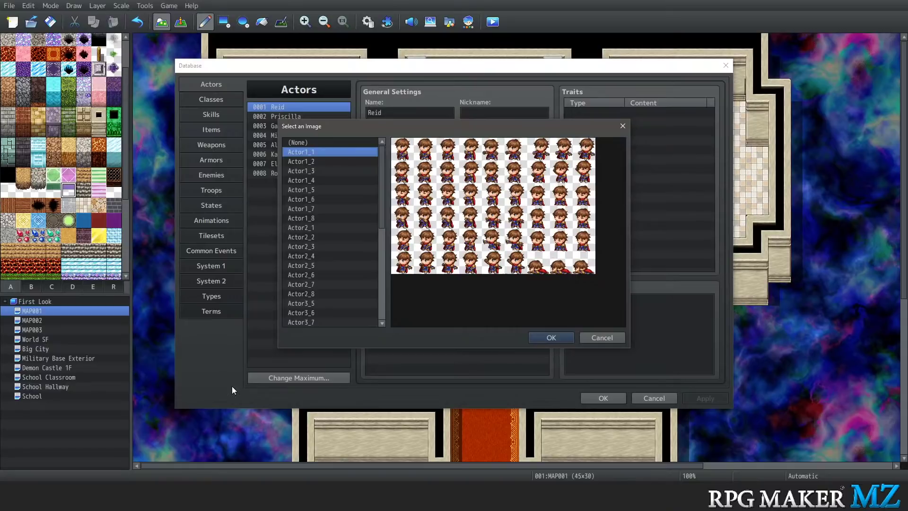
left_click(553, 337)
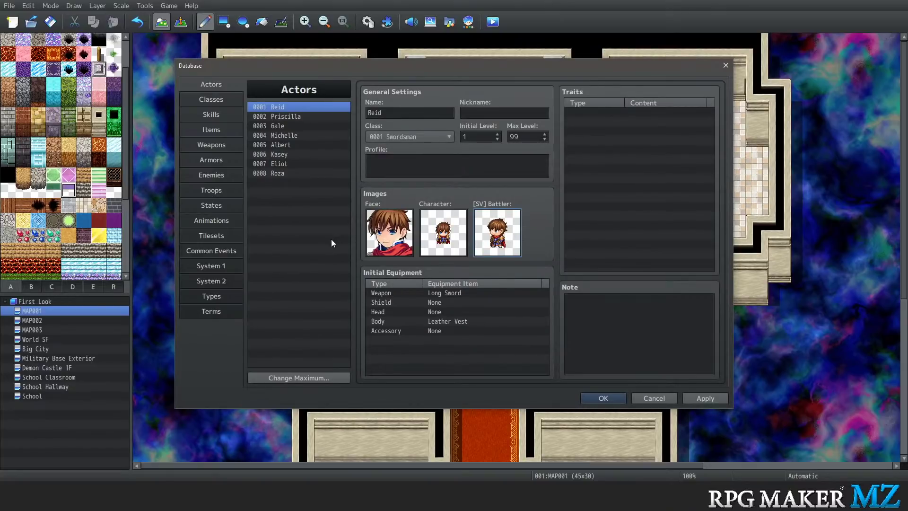
View the Breath animation's settings in the database, and close the database discarding its changes
left_click(219, 220)
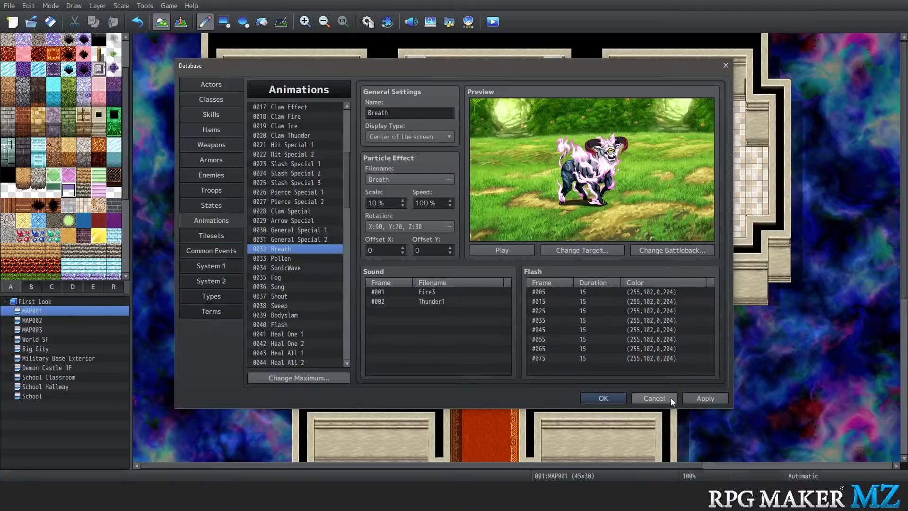
left_click(656, 399)
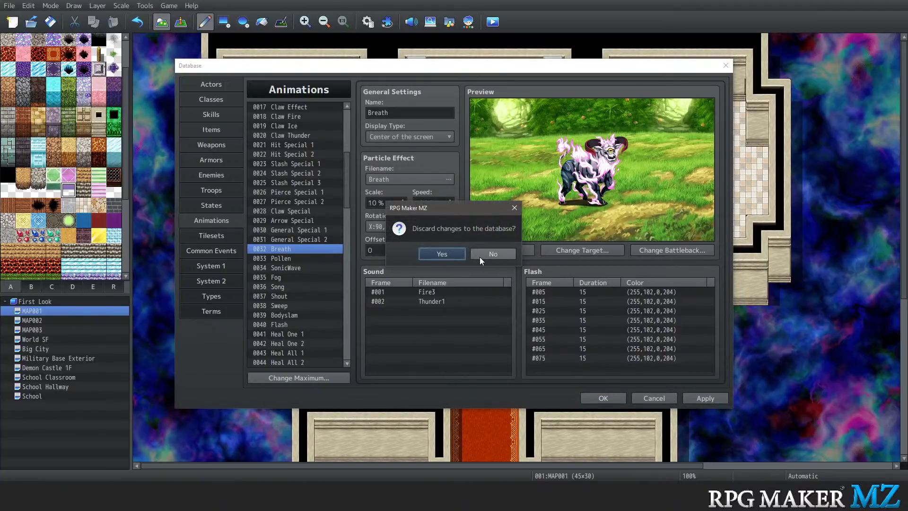
left_click(456, 258)
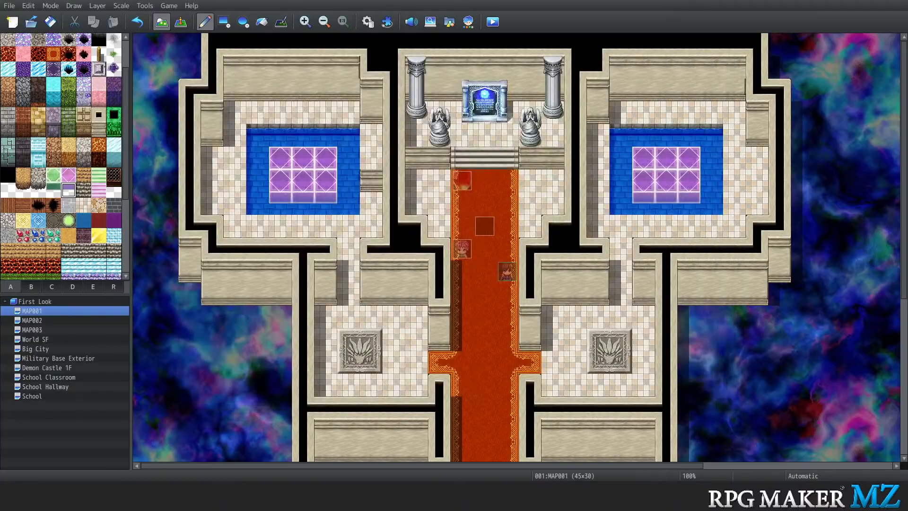
Nest the School Hallway and School Classroom maps under the School map, both at the same level
left_click_drag(50, 383, 73, 398)
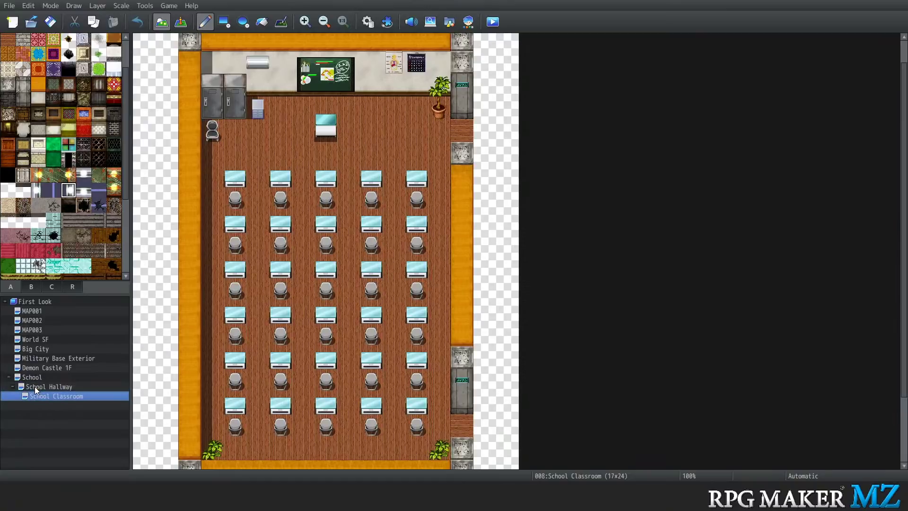
left_click_drag(19, 385, 29, 376)
left_click(55, 386)
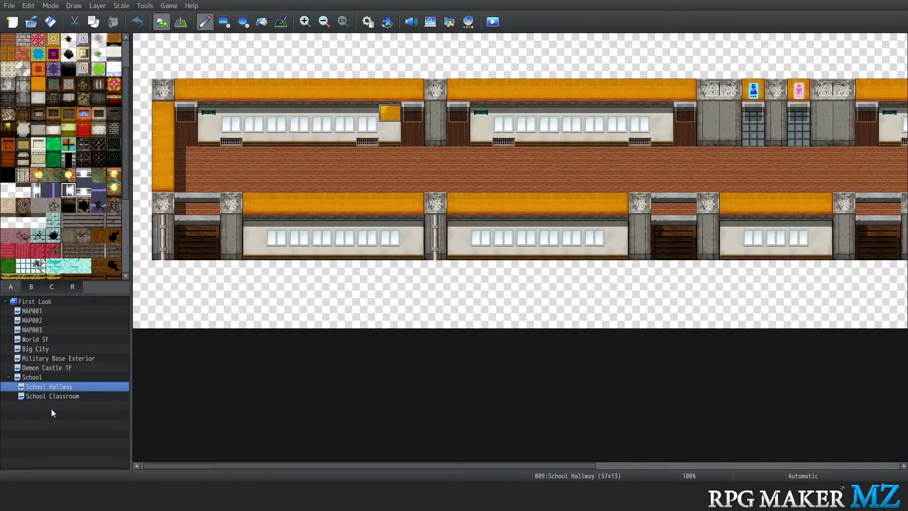
Move Military Base Exterior under the School map and place School Hallway last among School's child maps
left_click_drag(60, 356, 42, 386)
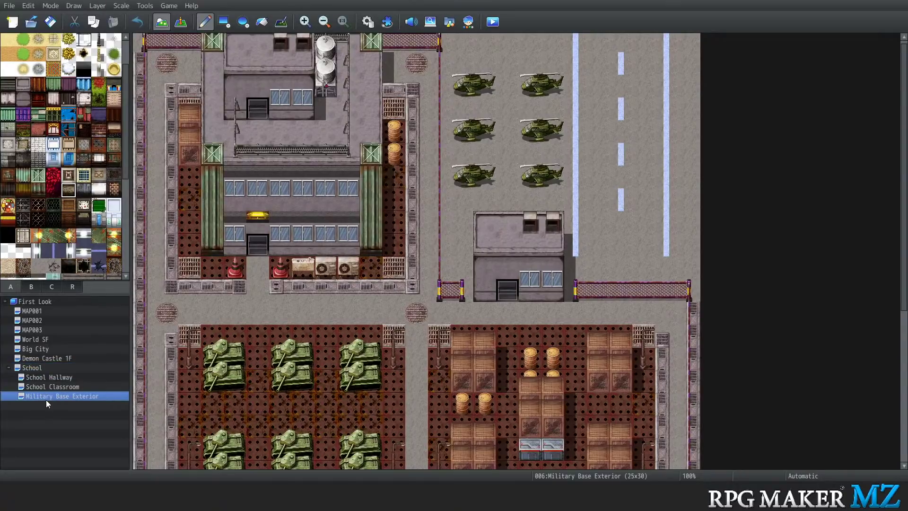
left_click(50, 381)
left_click_drag(50, 381, 47, 366)
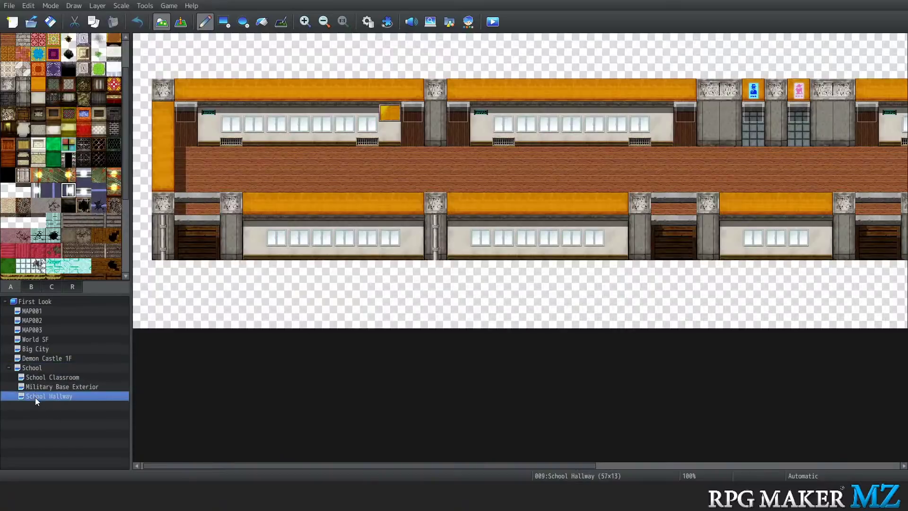
Nest Big City and World SF under the School map, ordering School Hallway first and School Classroom last
left_click_drag(36, 399, 42, 379)
left_click_drag(33, 344, 55, 370)
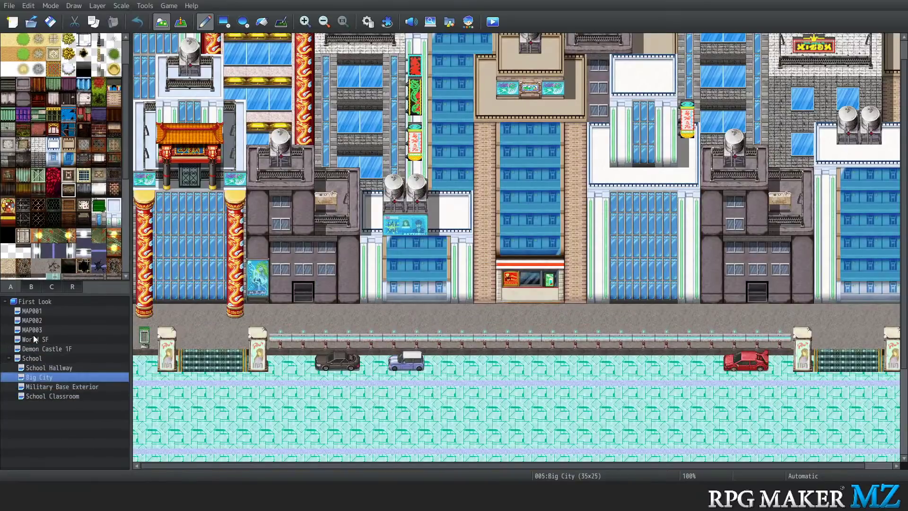
left_click_drag(30, 338, 45, 391)
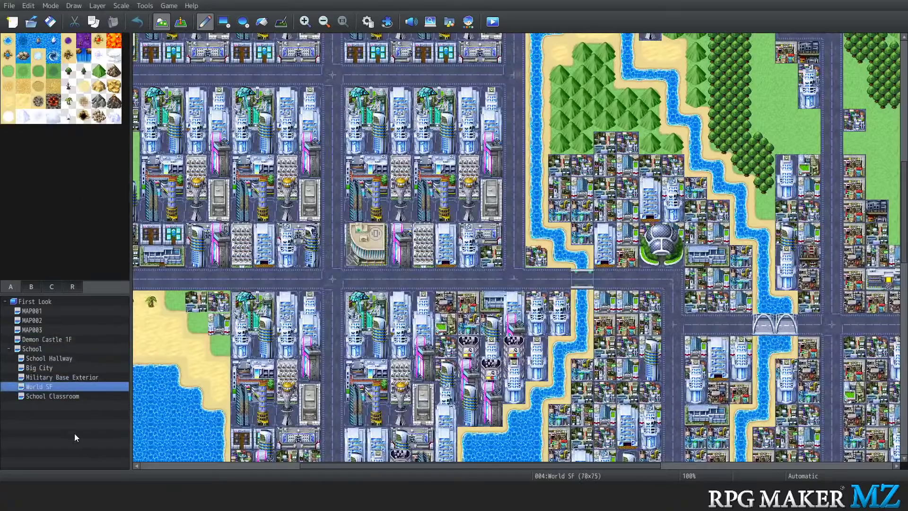
Nest Military Base Exterior under School Hallway, place School Hallway below World SF, and display the School map
mouse_move(38, 358)
left_mouse_down()
mouse_move(39, 376)
mouse_move(34, 369)
left_mouse_up()
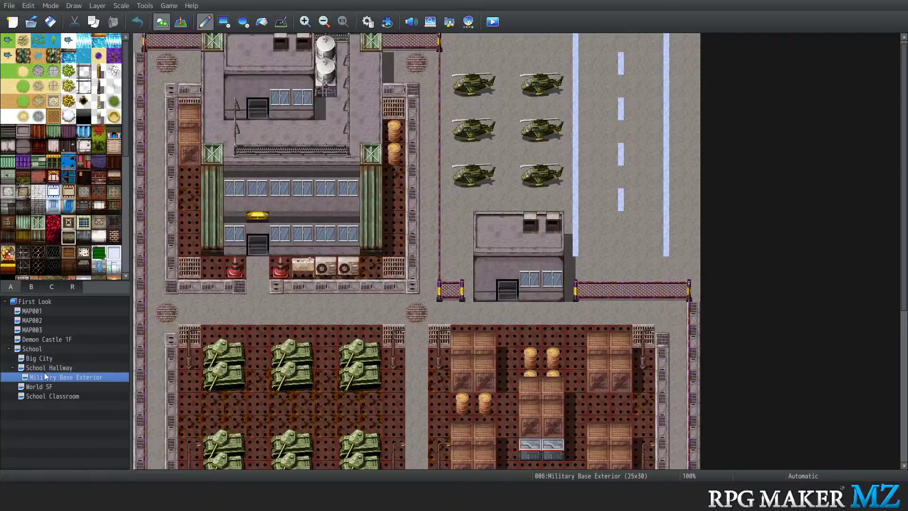
left_click_drag(39, 369, 43, 392)
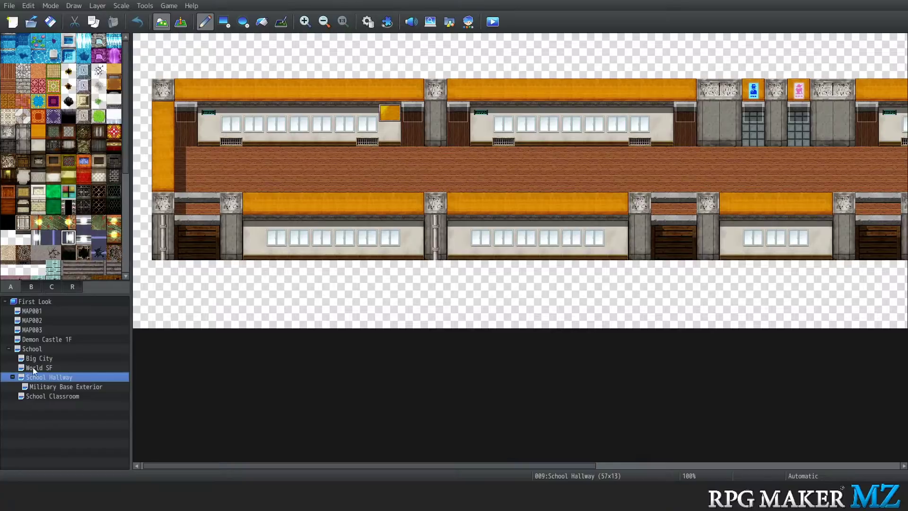
left_click(27, 349)
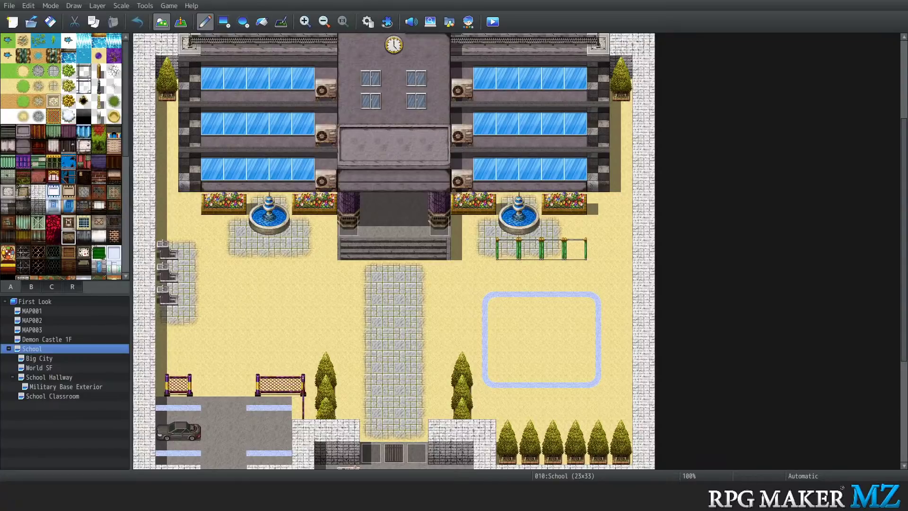
Examine the numbered region IDs available for the School map, trying several region numbers as the brush
left_click(77, 287)
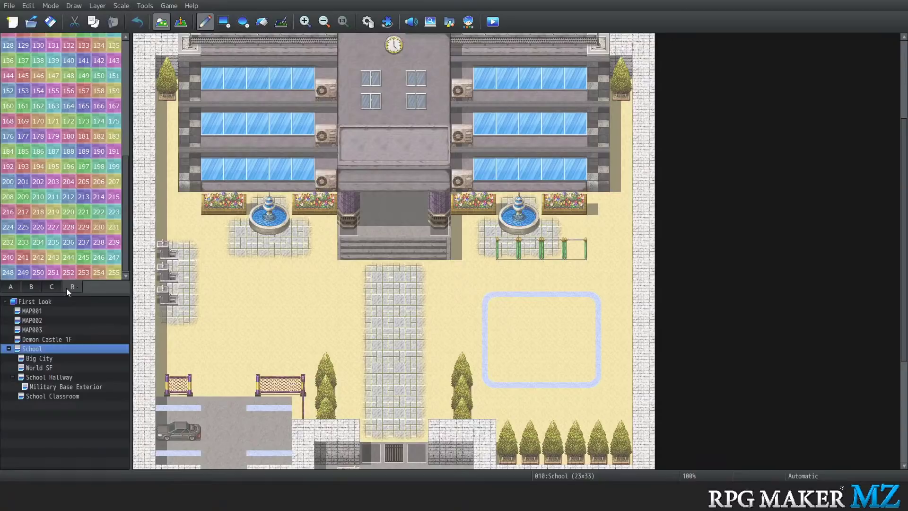
left_click(54, 106)
left_click(67, 91)
scroll(55, 138, "up", 3)
scroll(55, 137, "up", 8)
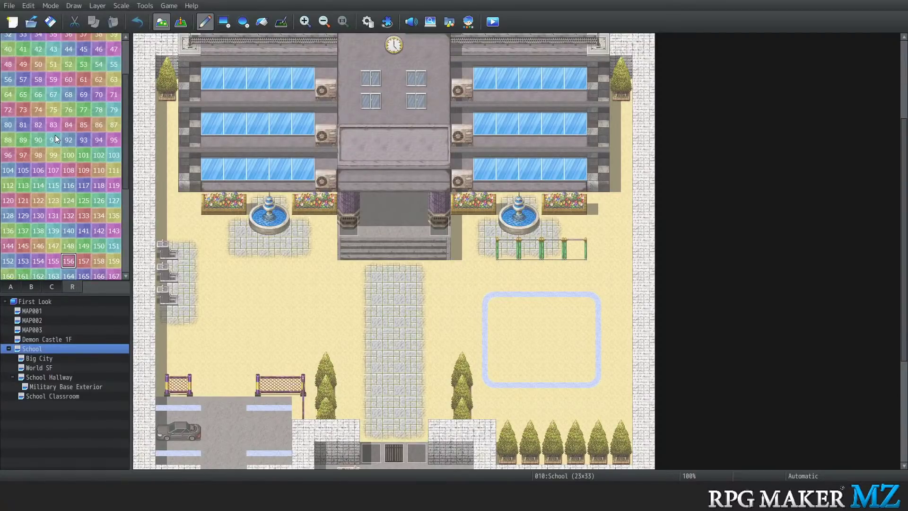
left_click(29, 41)
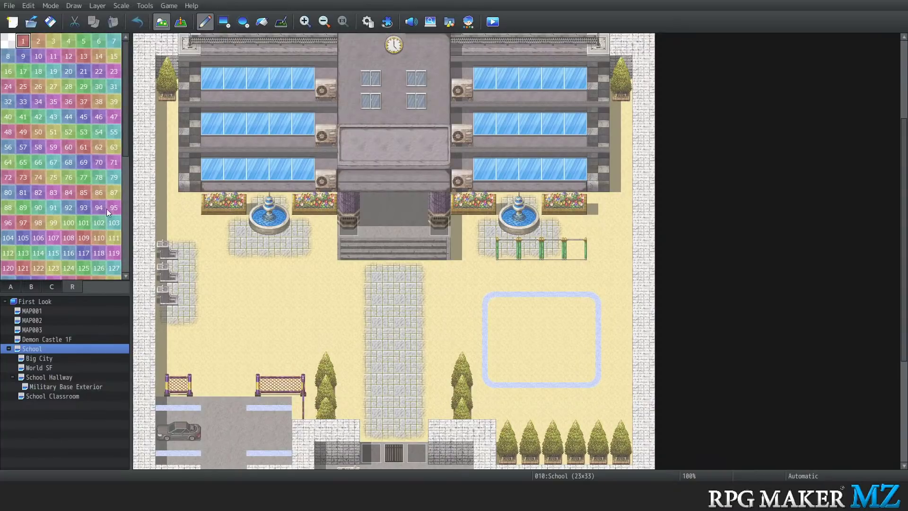
left_click(39, 102)
left_click(68, 56)
View the Demon Castle 1F, MAP003 and MAP002 maps and return to MAP001
left_click(50, 339)
left_click(33, 330)
left_click(37, 320)
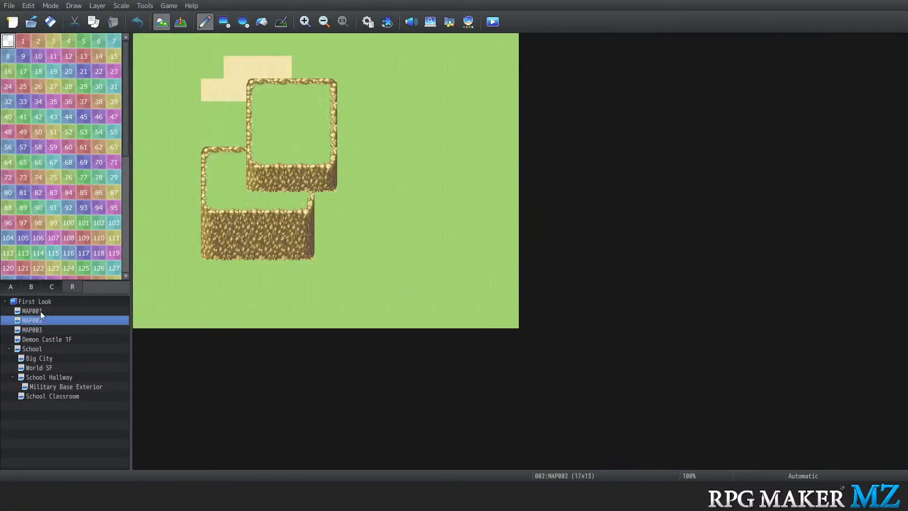
left_click(41, 311)
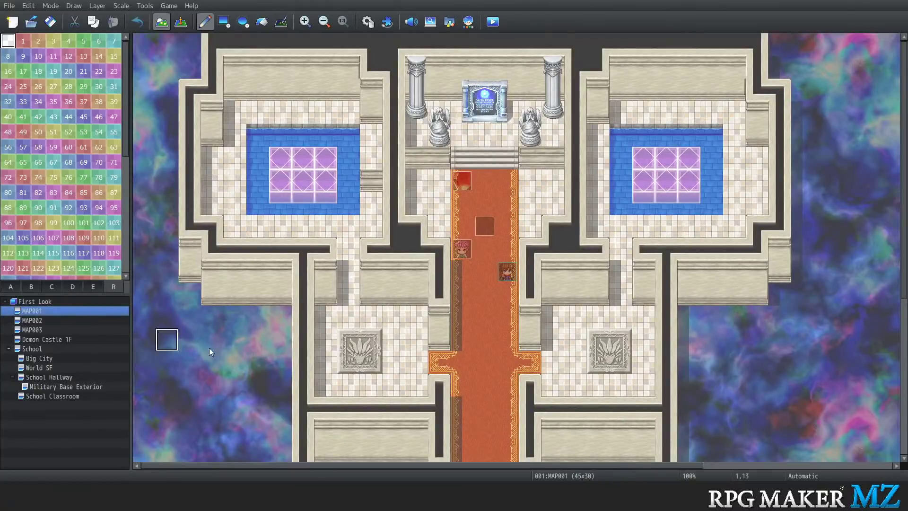
Examine the trait categories available for actor 0001 in the database, from Param through Other
left_click(155, 7)
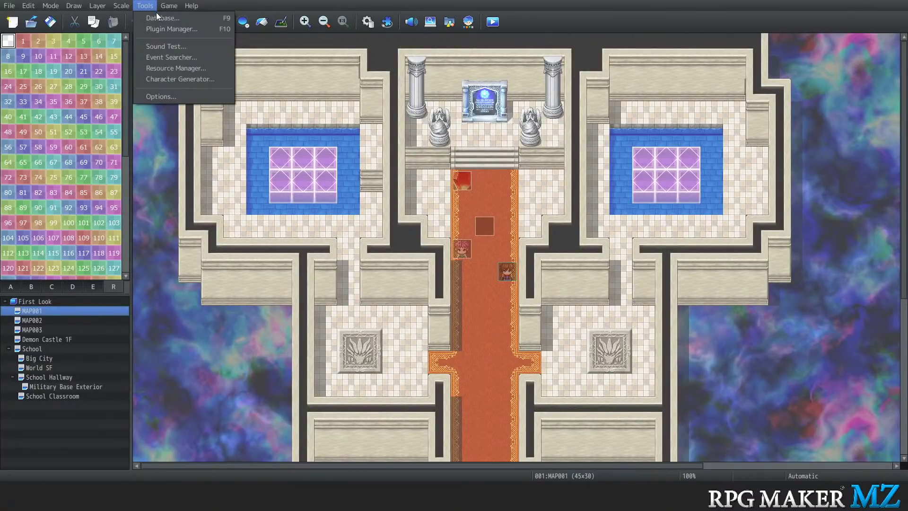
left_click(164, 18)
left_click(212, 86)
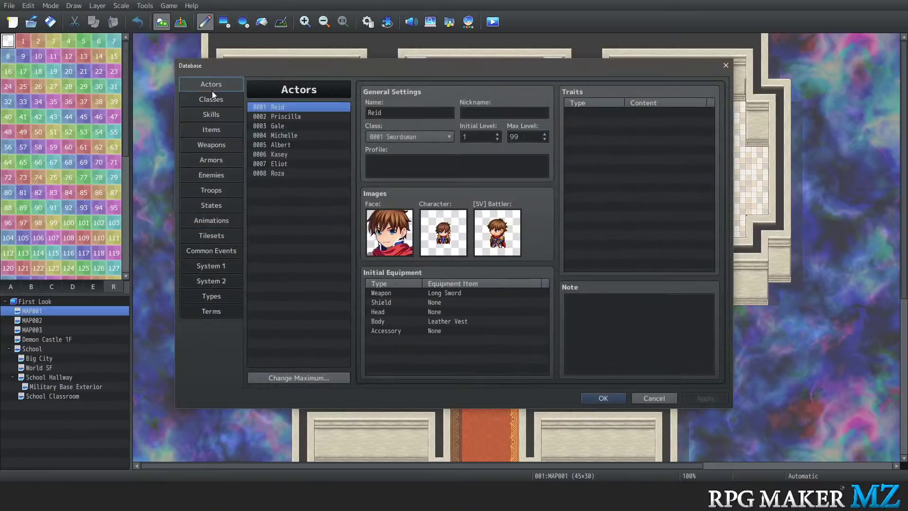
double_click(648, 117)
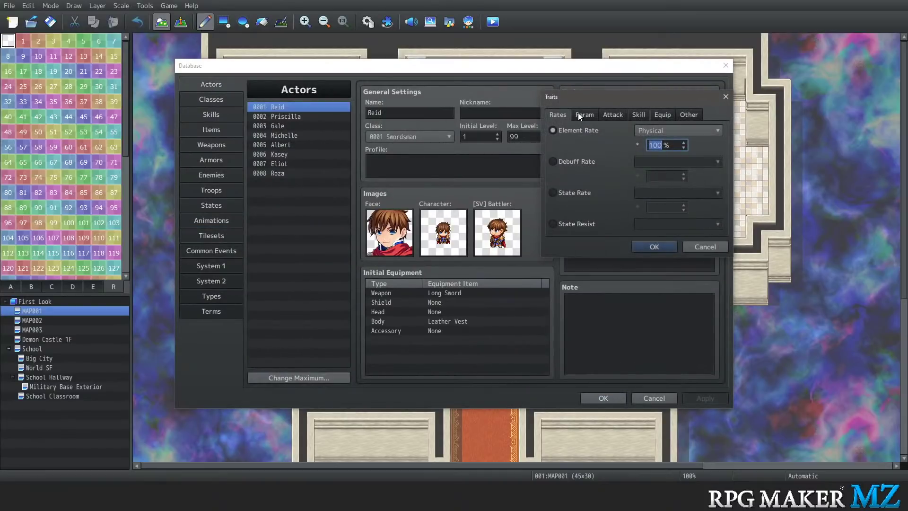
left_click(578, 113)
left_click(604, 114)
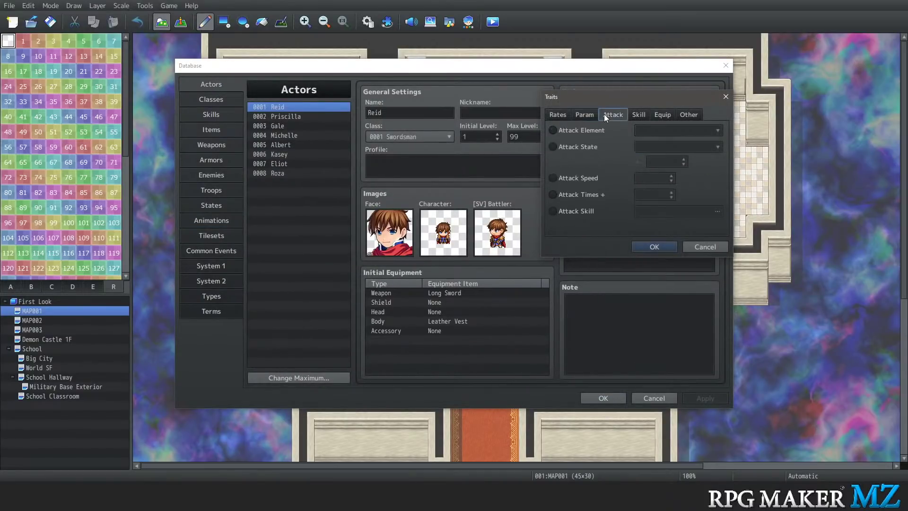
left_click(637, 111)
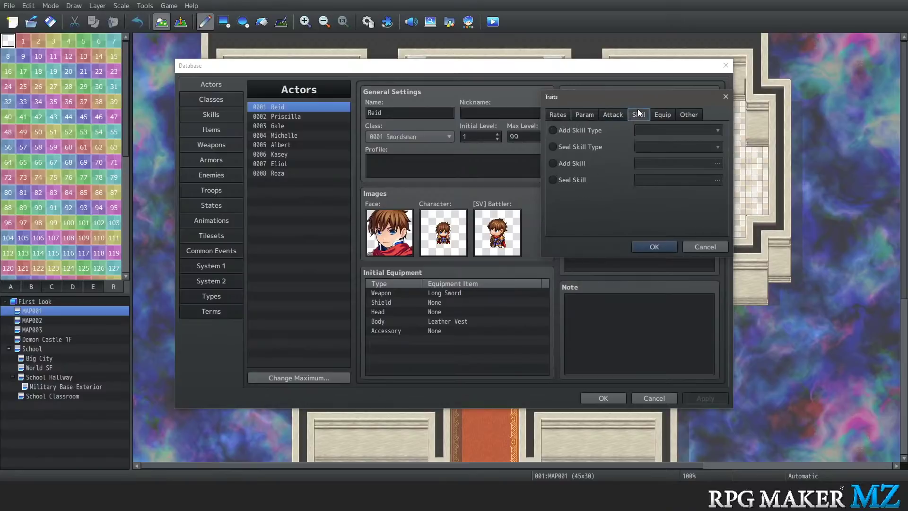
left_click(664, 113)
left_click(686, 115)
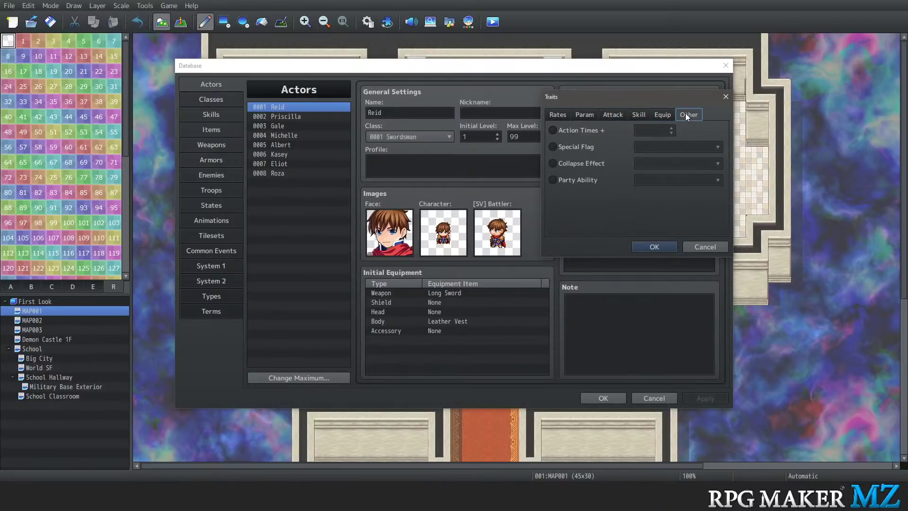
Examine the actor's Other trait options: Party Ability, Collapse Effect, Special Flag and Action Times +
left_click(588, 181)
left_click(680, 179)
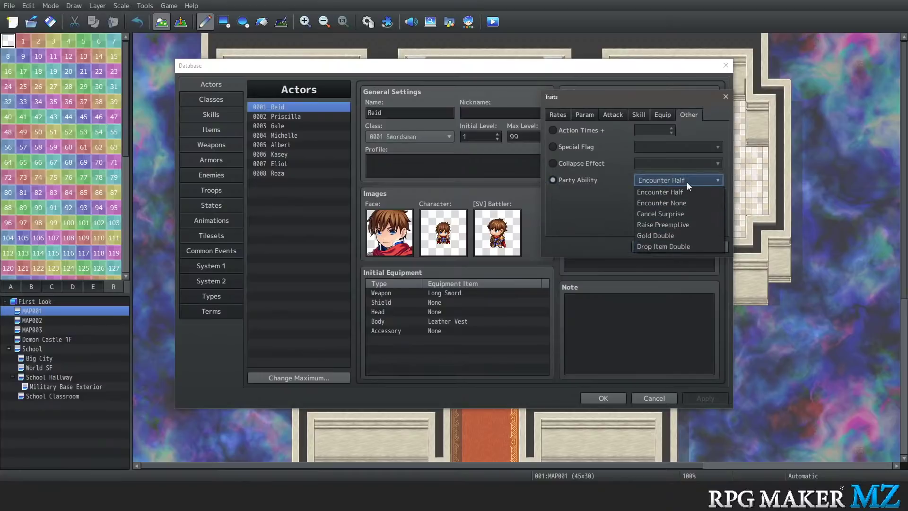
left_click(686, 182)
left_click(589, 163)
left_click(686, 163)
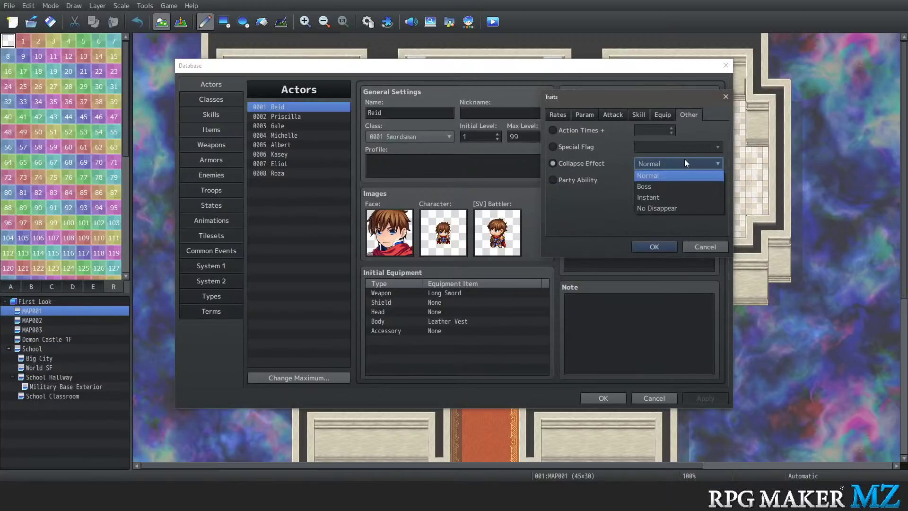
left_click(686, 163)
left_click(584, 145)
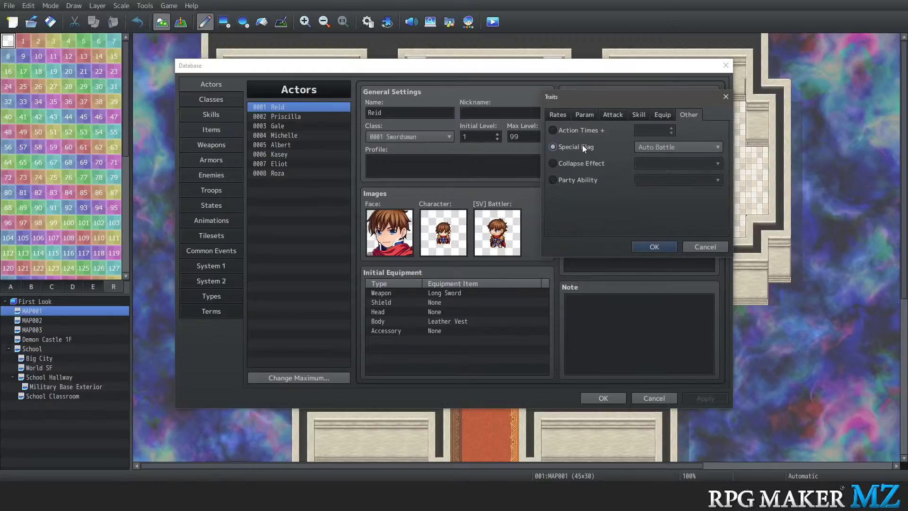
left_click(666, 147)
left_click(676, 149)
left_click(570, 134)
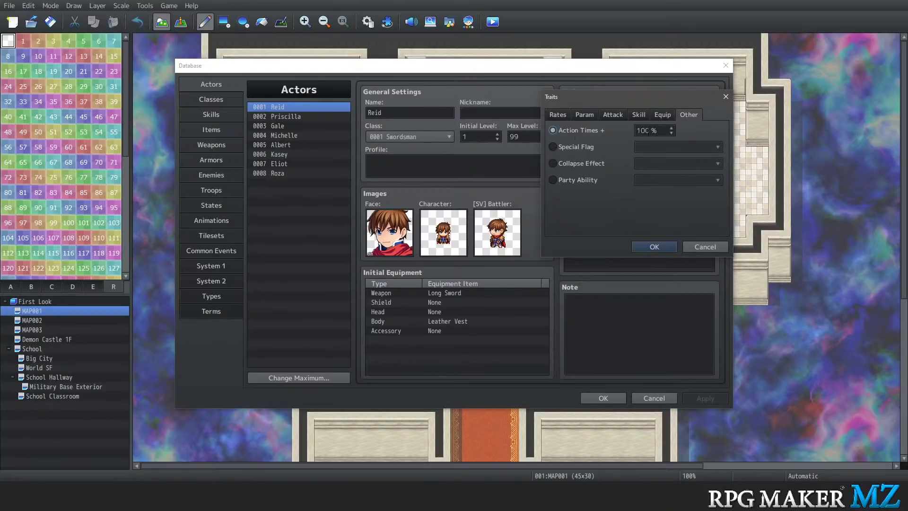
Examine the actor's Equip trait options, including Lock Equip, Seal Equip and Slot Type
left_click(662, 114)
left_click(578, 143)
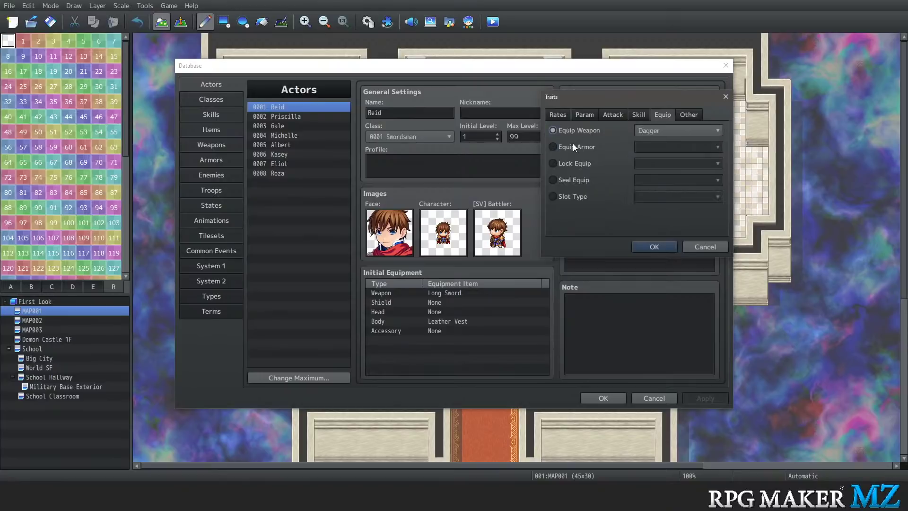
left_click(570, 163)
left_click(566, 180)
left_click(571, 195)
left_click(568, 179)
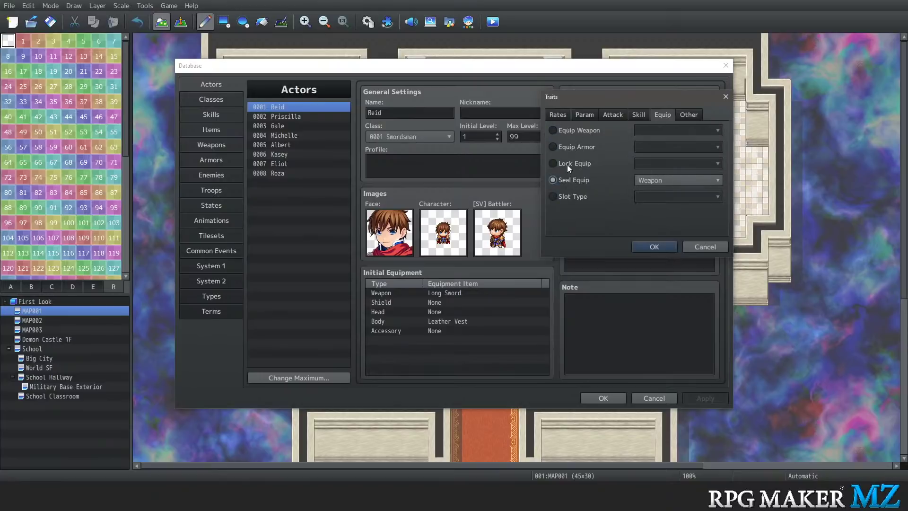
left_click(567, 163)
left_click(576, 134)
Examine the Skill, Attack, Param and Rates trait options, discard the new trait and close the database
left_click(636, 114)
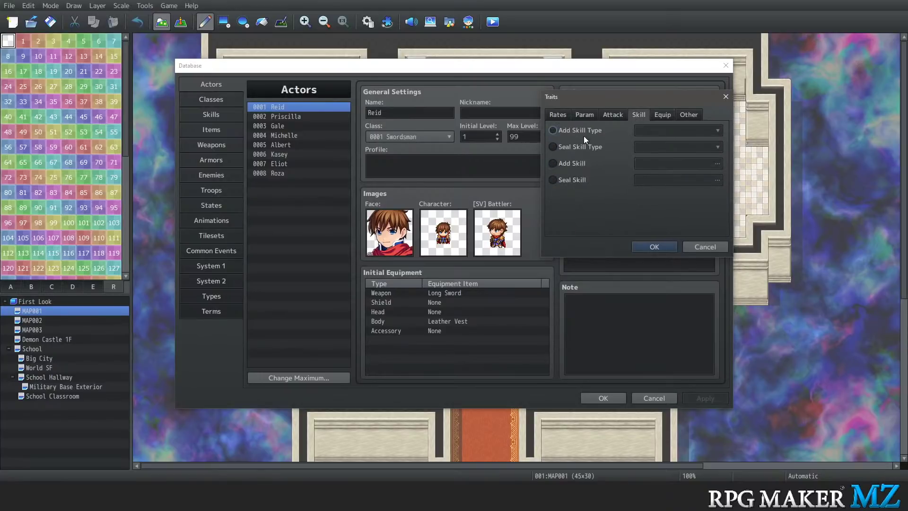
left_click(582, 133)
left_click(565, 149)
left_click(567, 163)
left_click(572, 180)
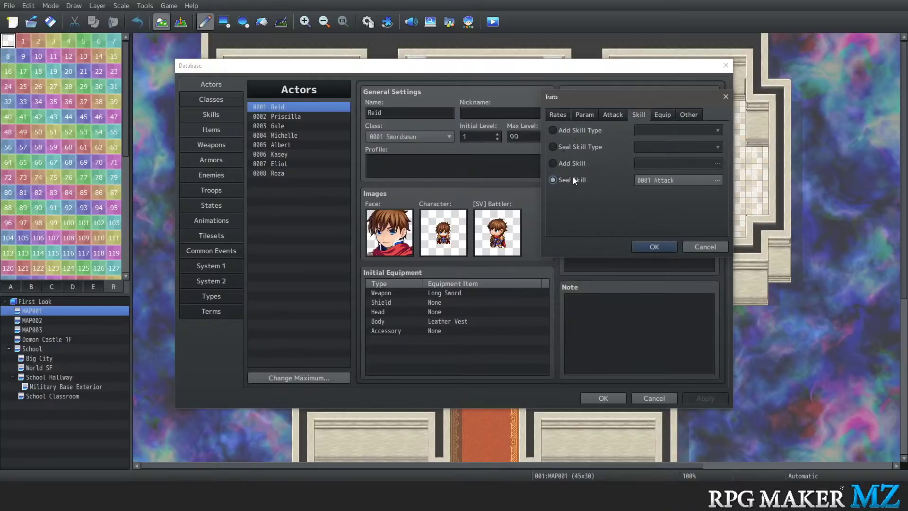
left_click(611, 117)
left_click(575, 118)
left_click(560, 116)
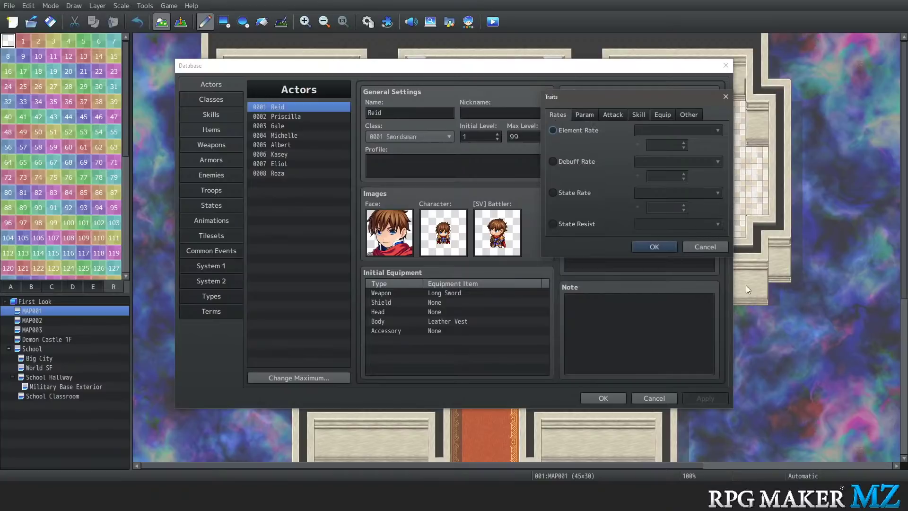
left_click(713, 244)
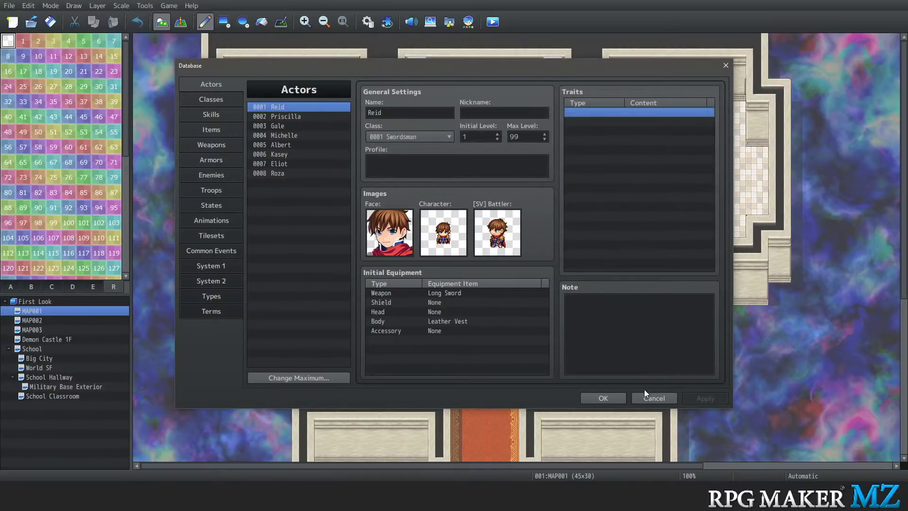
left_click(610, 397)
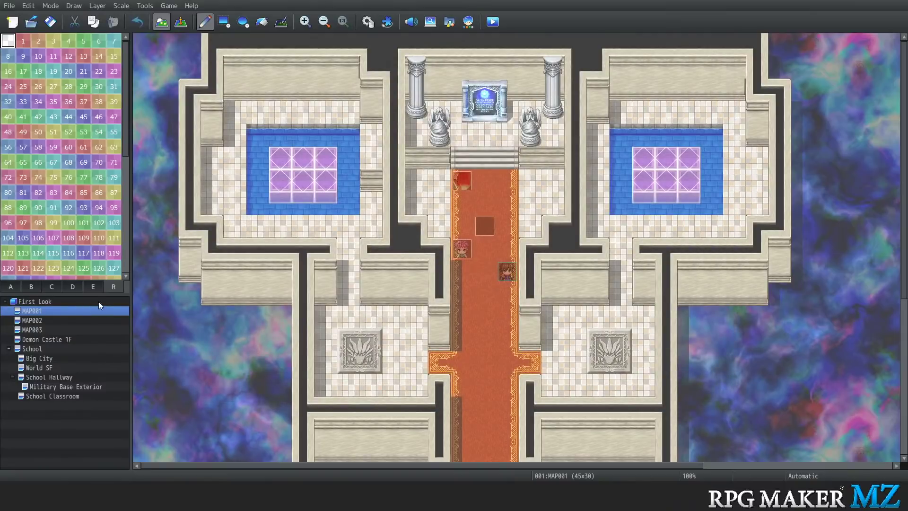
Compare the A tileset with the region IDs on MAP001, finishing on the A tiles
left_click(92, 286)
left_click(10, 286)
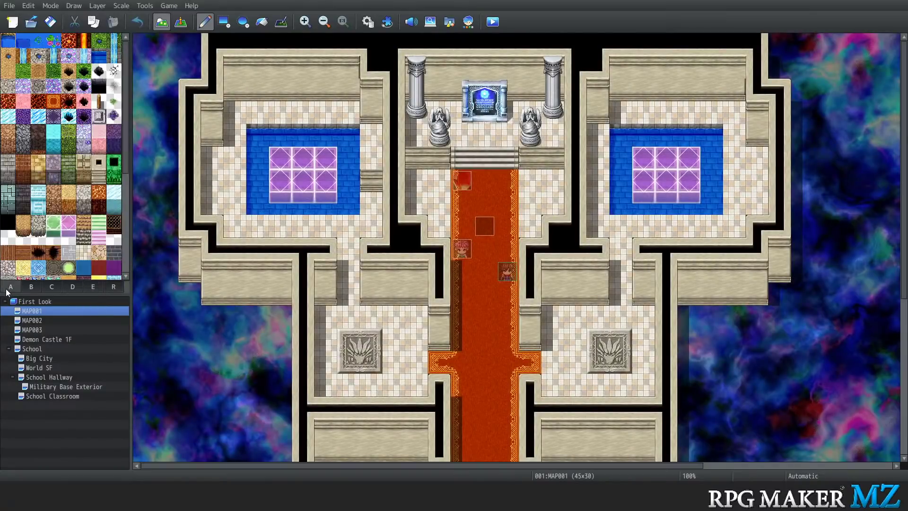
scroll(294, 286, "down", 1)
scroll(303, 285, "up", 1)
left_click(114, 284)
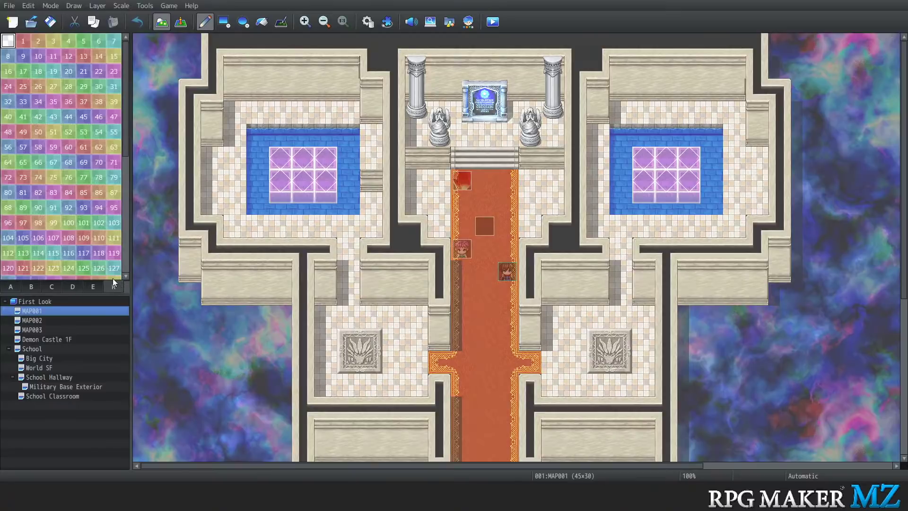
left_click(10, 287)
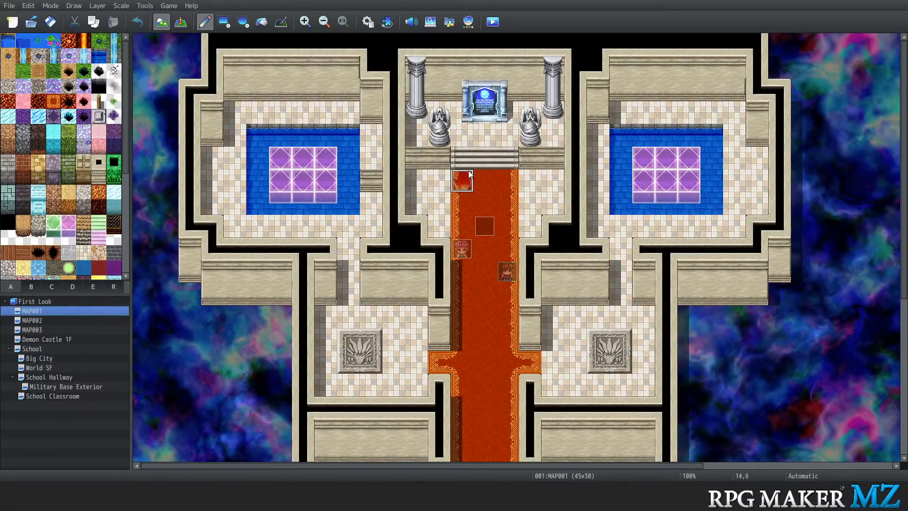
Reopen the trait options for actor 0001 and review the Skill, Equip and Attack categories
left_click(147, 7)
left_click(148, 17)
double_click(598, 115)
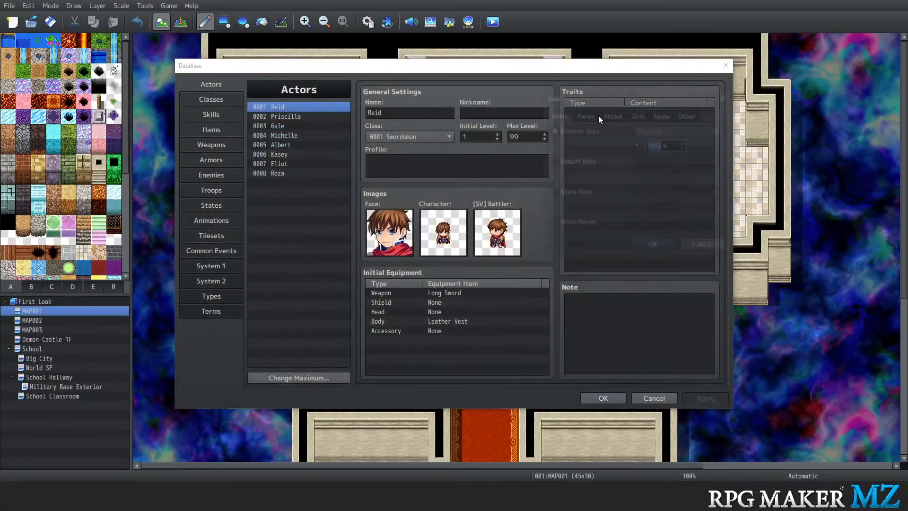
left_click(644, 115)
left_click(610, 114)
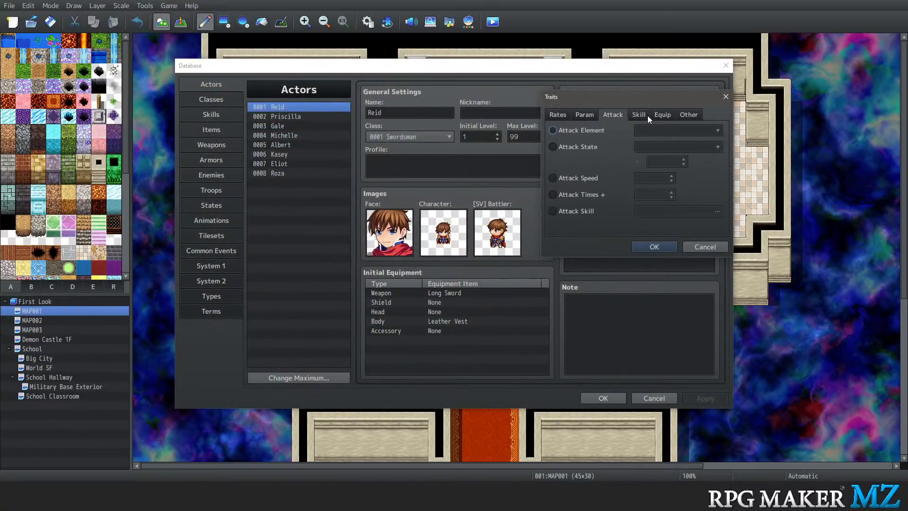
left_click(640, 115)
left_click(661, 116)
left_click(637, 115)
left_click(612, 115)
Look through the skills that an Attack Skill trait can use, then discard the new trait
left_click(571, 209)
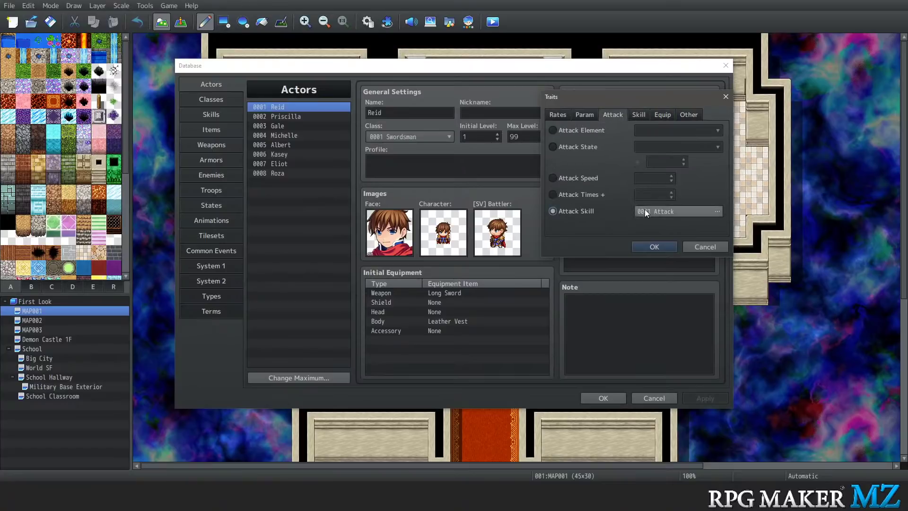
left_click(645, 209)
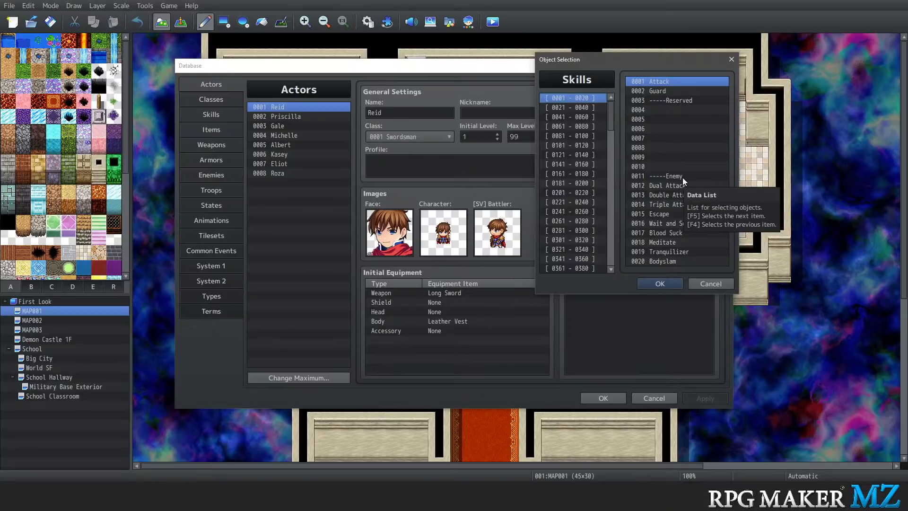
left_click_drag(686, 211, 668, 91)
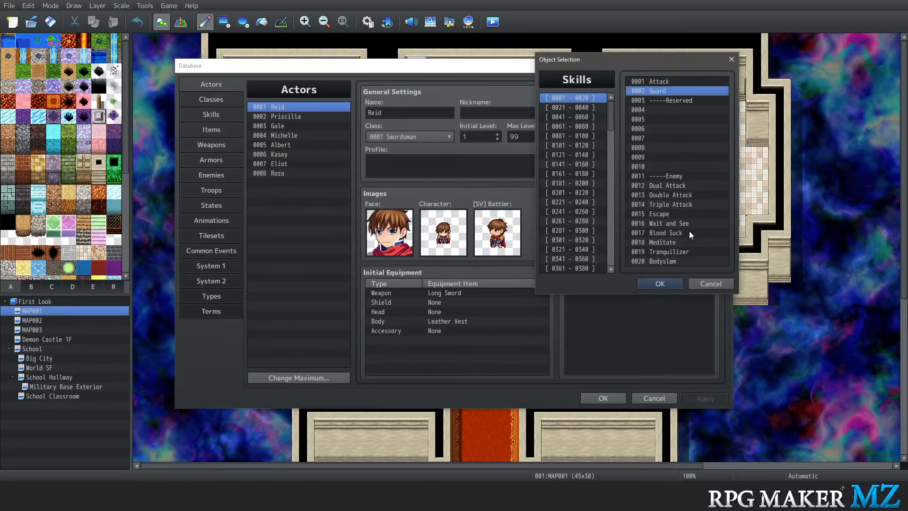
left_click(707, 283)
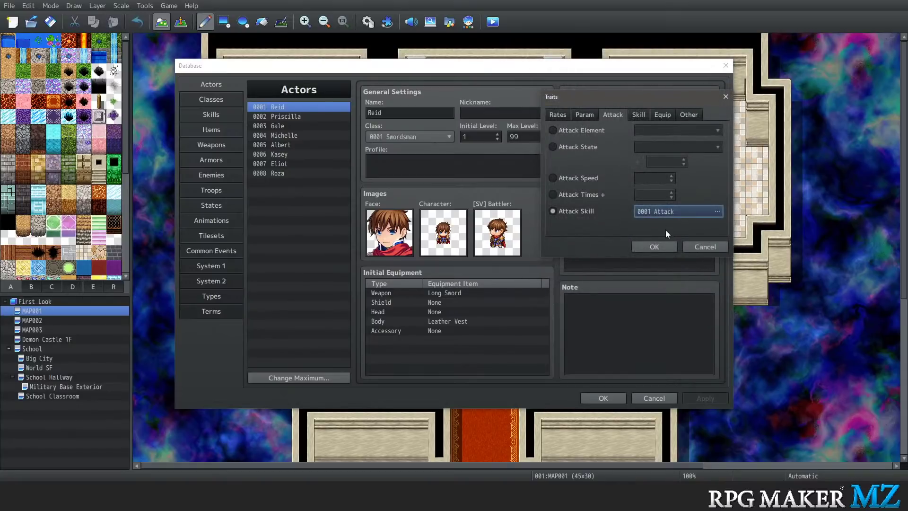
left_click(694, 245)
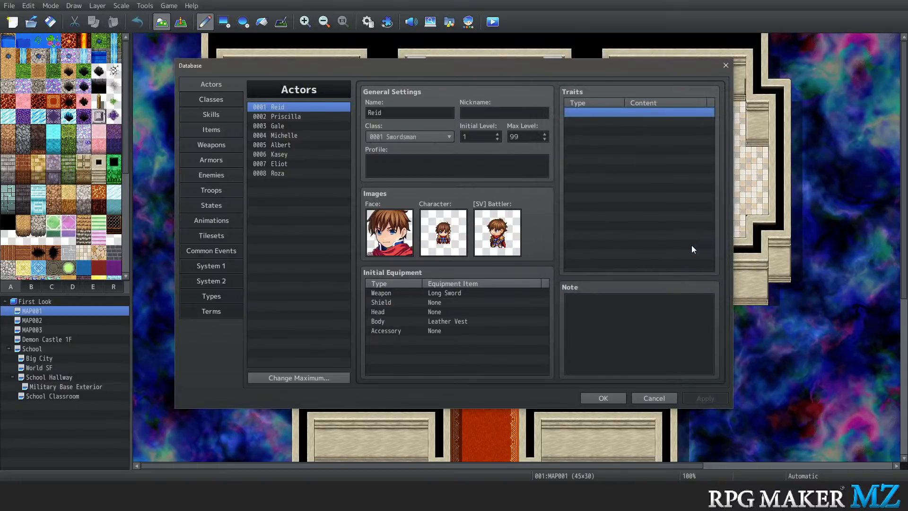
View the Short Sword weapon's available traits, including the Attack Skill option
left_click(199, 144)
double_click(617, 127)
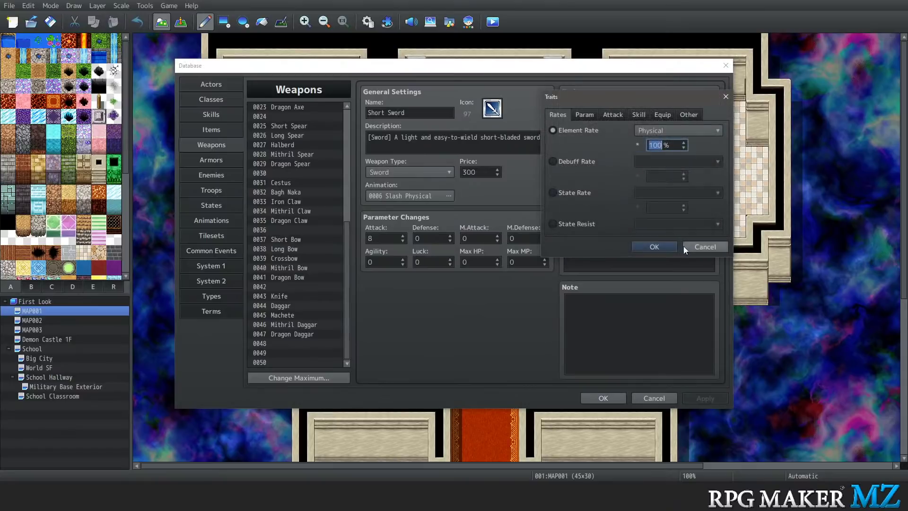
left_click(636, 113)
left_click(660, 114)
left_click(613, 114)
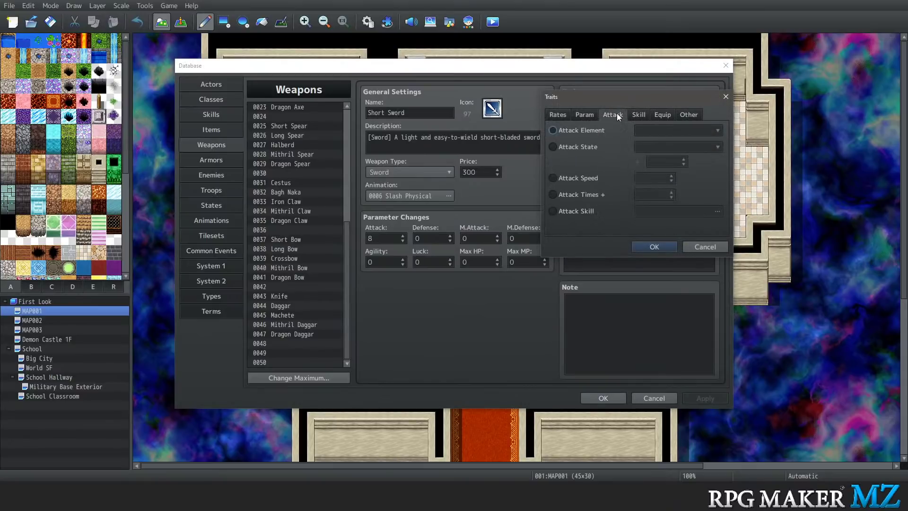
left_click(587, 212)
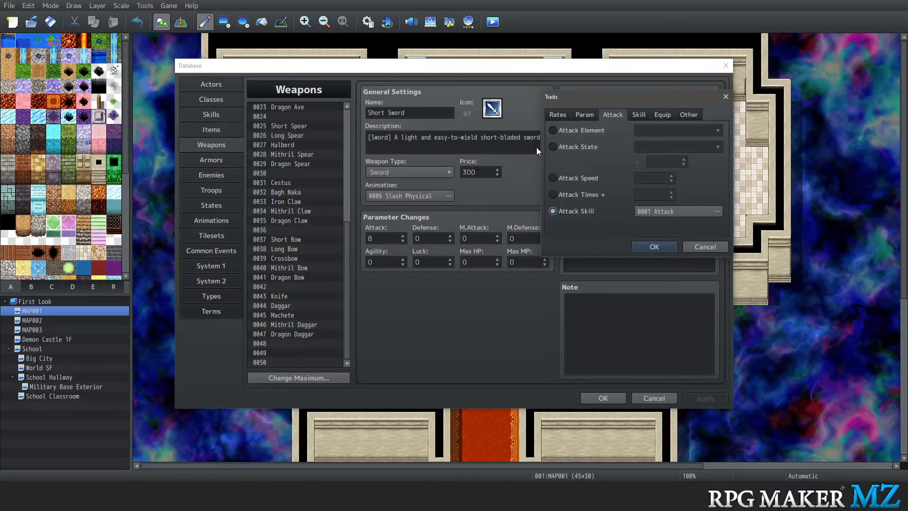
Review the Rates, Attack, Skill, Equip and Other traits for the Short Sword, then discard the new trait
left_click(558, 115)
left_click(612, 115)
left_click(638, 114)
left_click(655, 114)
left_click(683, 115)
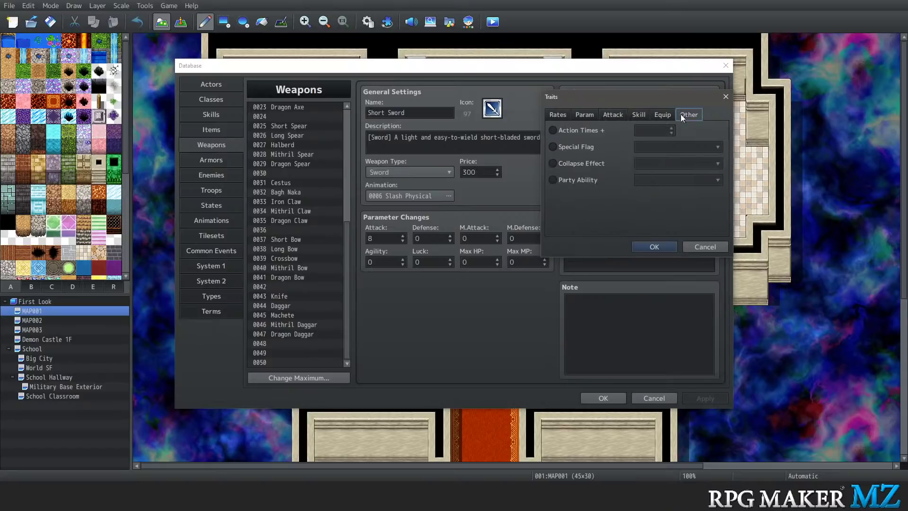
left_click(697, 246)
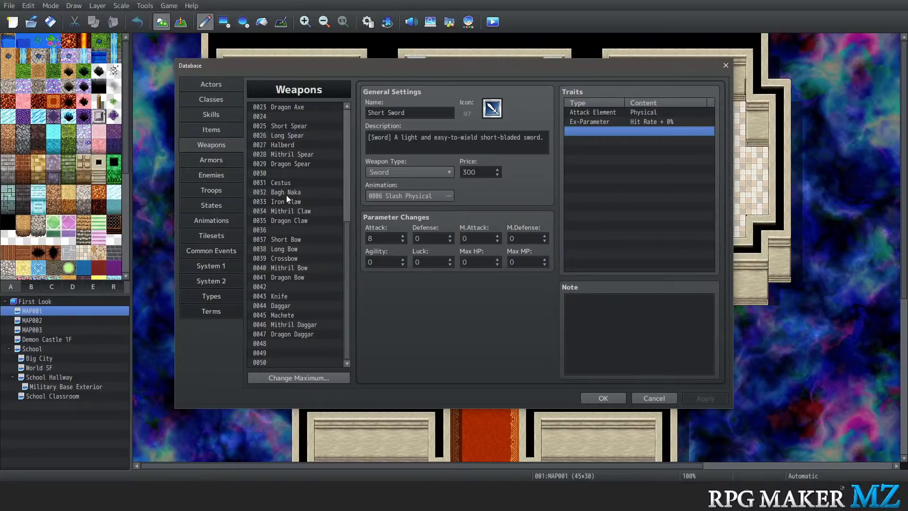
Inspect the settings of the Magic Wand, Mithril Flail, Hand Axe and Bardiche weapons
scroll(286, 198, "up", 5)
scroll(286, 195, "up", 2)
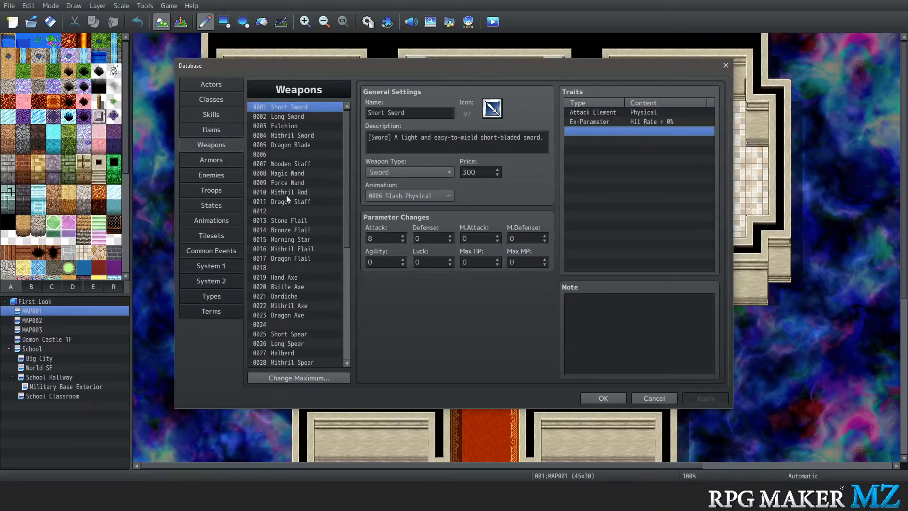
left_click(277, 174)
left_click(296, 248)
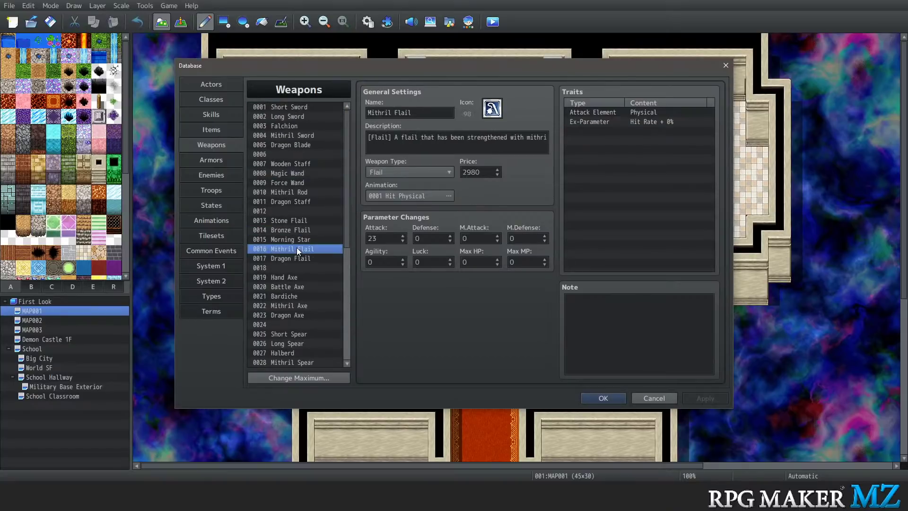
scroll(296, 247, "down", 2)
left_click(285, 260)
left_click(286, 278)
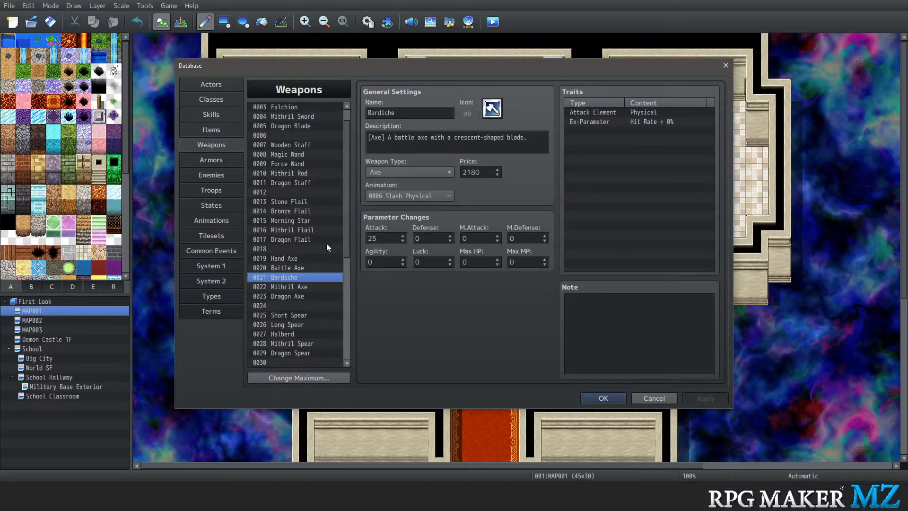
Inspect the Goblin enemy's Attack and Bodyslam action patterns, then close the database
left_click(198, 161)
left_click(205, 191)
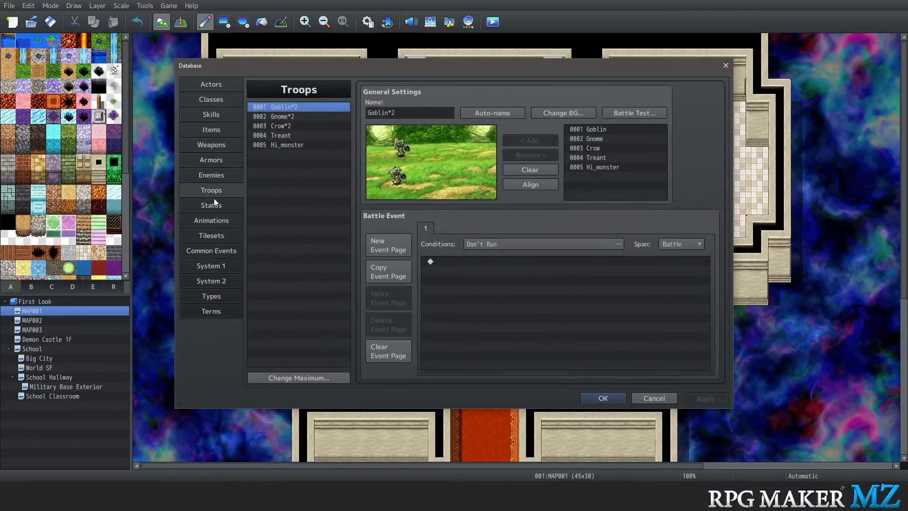
left_click(228, 173)
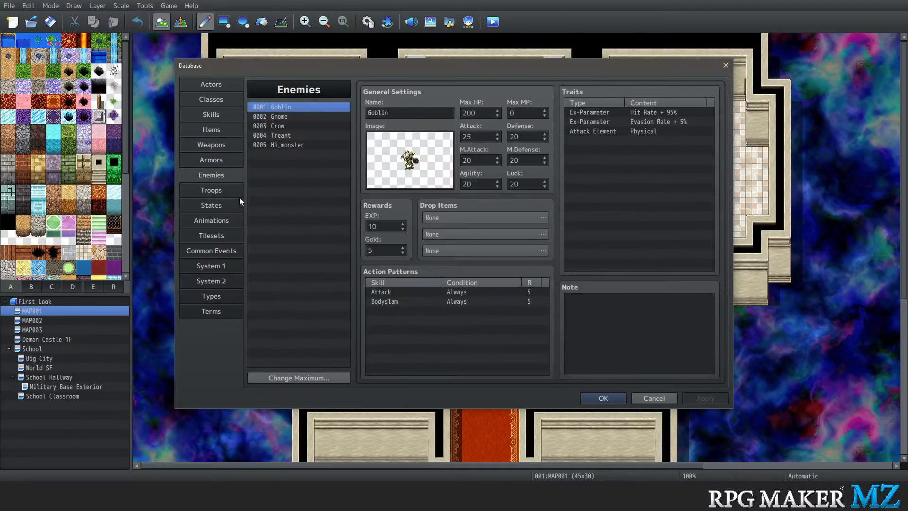
left_click(407, 308)
left_click(408, 293)
left_click(416, 303)
left_click(421, 293)
left_click(424, 311)
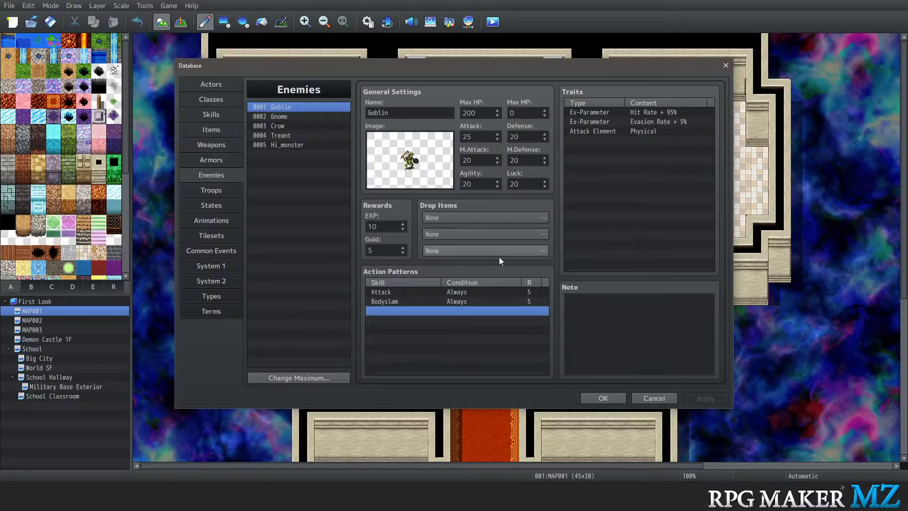
left_click(623, 396)
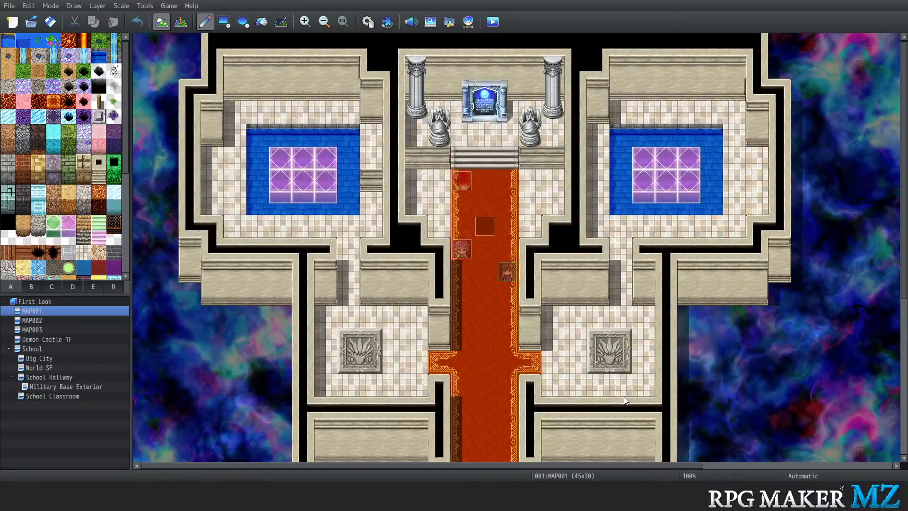
Reopen the database and view the States, Common Events and Tilesets settings
left_click(169, 7)
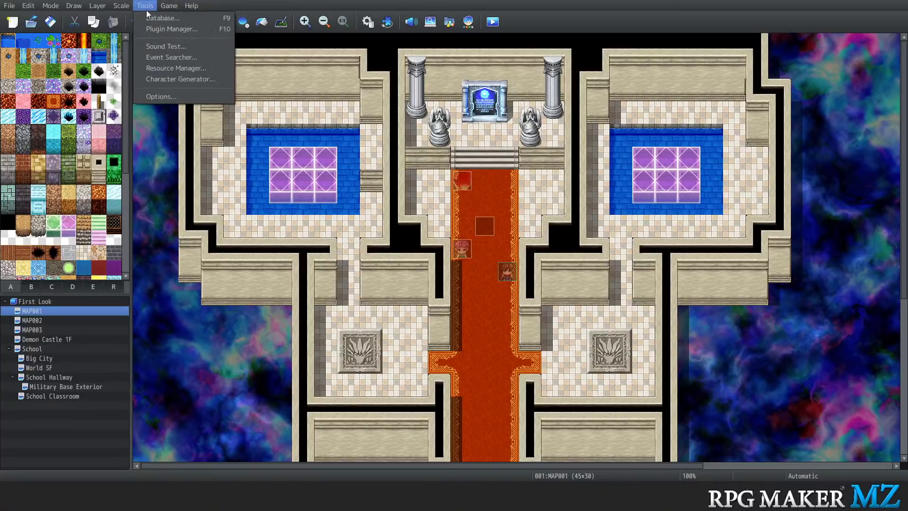
mouse_move(153, 7)
left_click(153, 19)
left_click(215, 209)
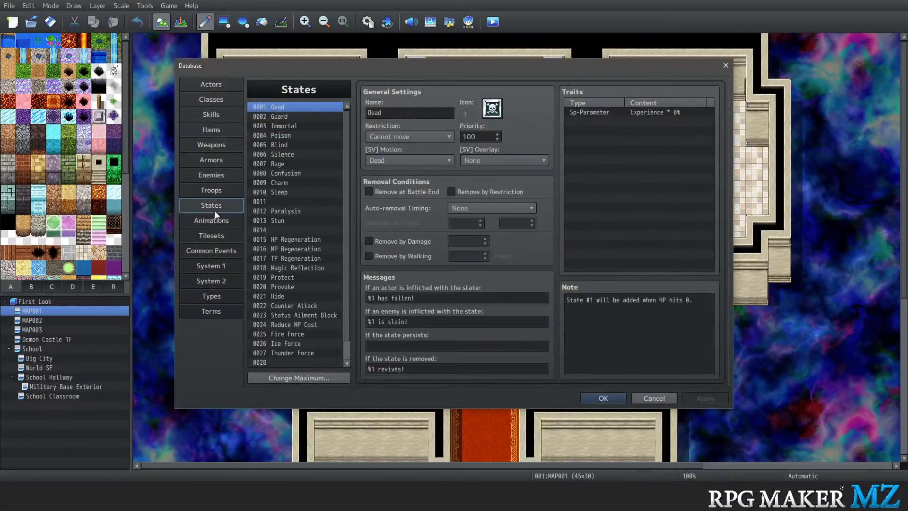
left_click(215, 251)
left_click(210, 237)
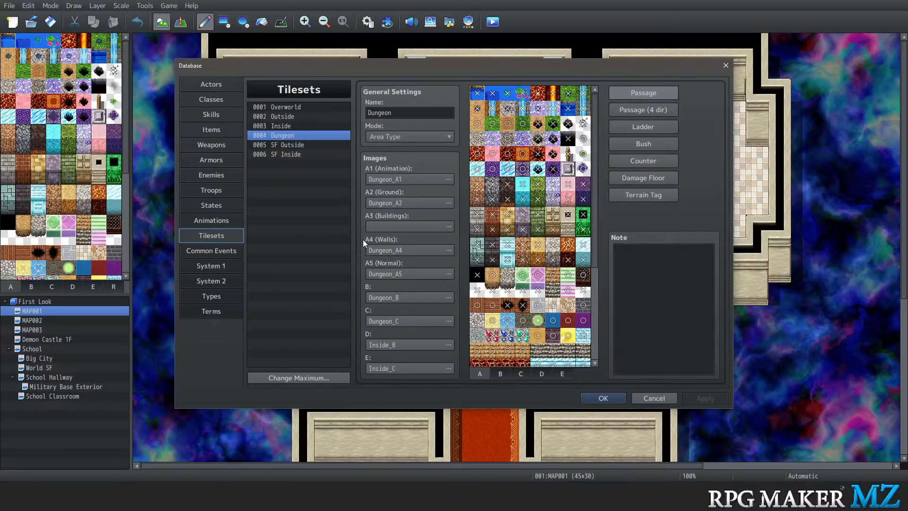
Browse the event commands available for the Goblin*2 troop's battle event
left_click(218, 195)
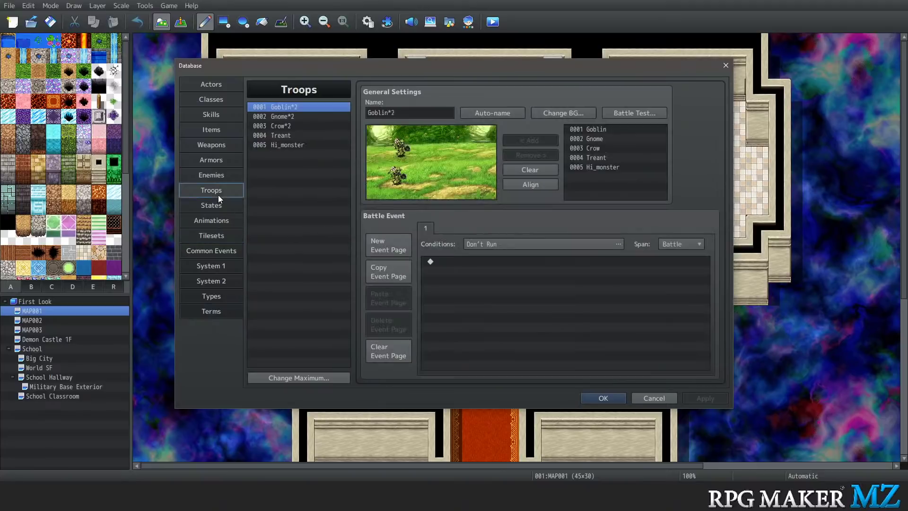
double_click(455, 262)
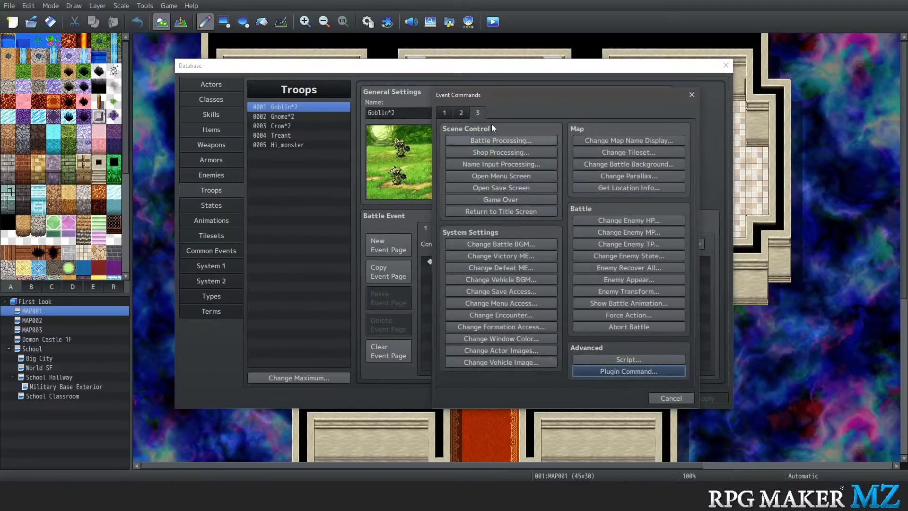
left_click(449, 116)
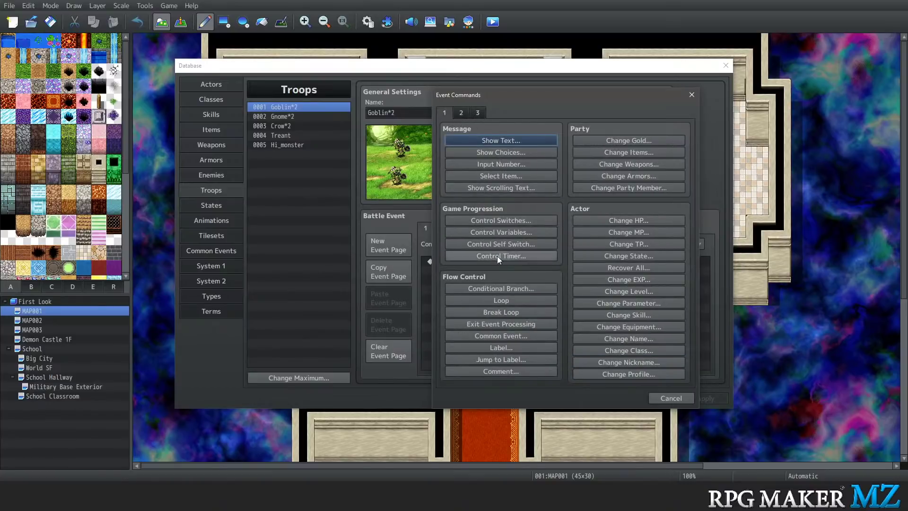
left_click(461, 108)
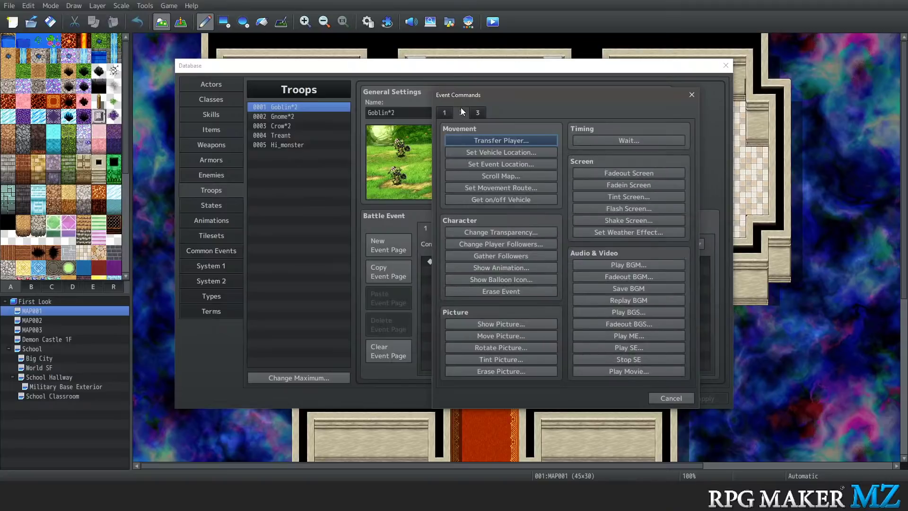
Check the character choices of the Show Animation command, then cancel without adding any command to the battle event
left_click(514, 268)
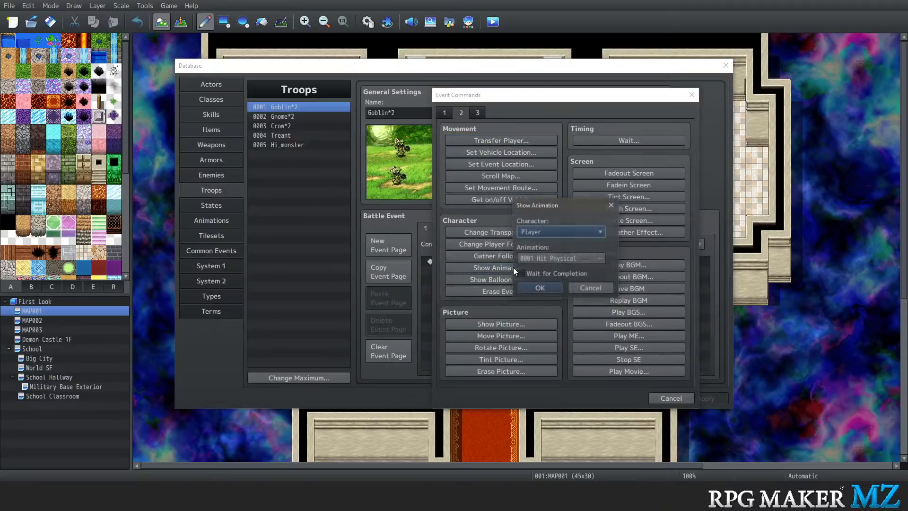
left_click(573, 231)
left_click(573, 234)
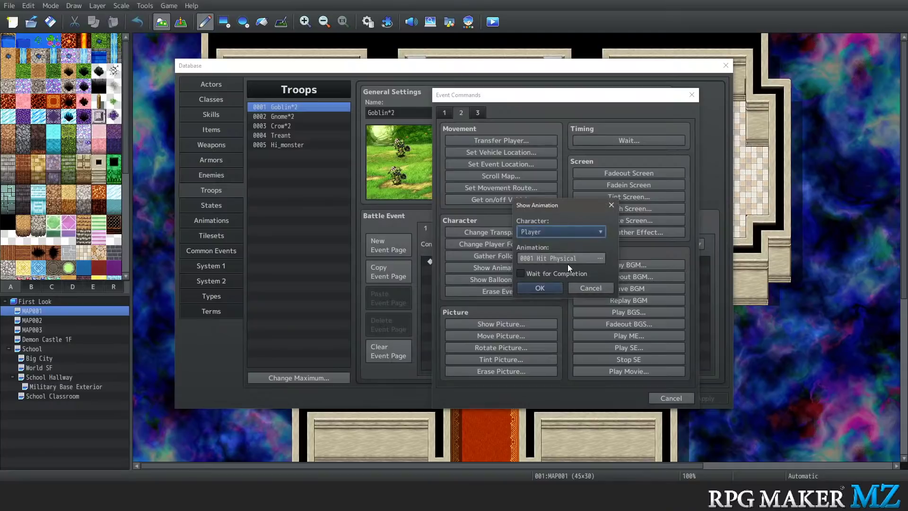
left_click(552, 234)
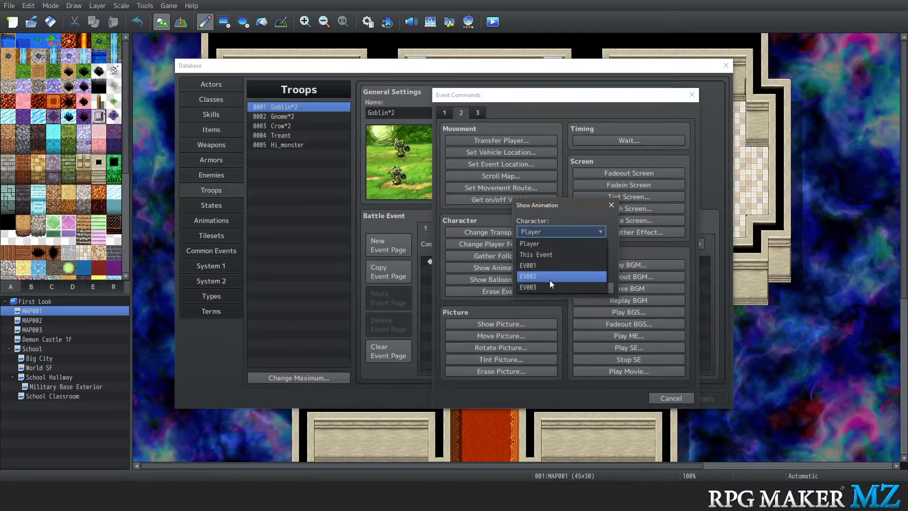
left_click(567, 231)
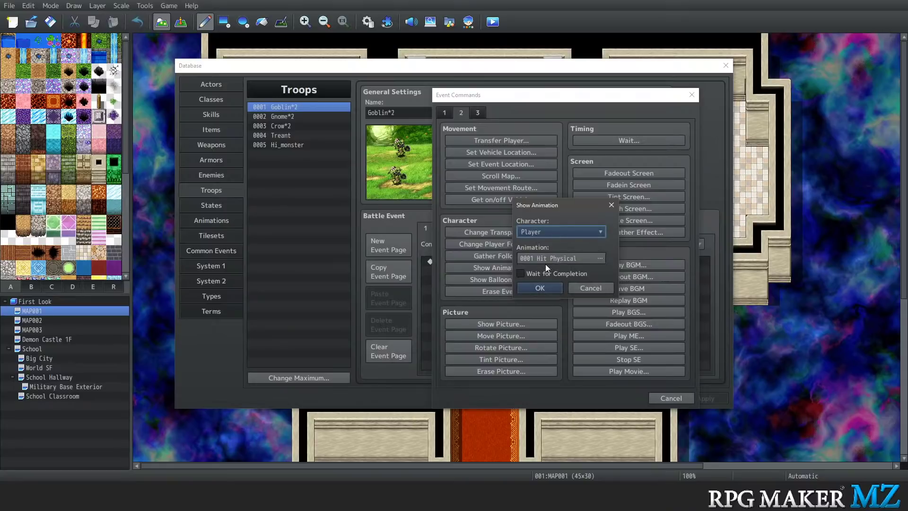
left_click(544, 233)
left_click(547, 232)
left_click(589, 287)
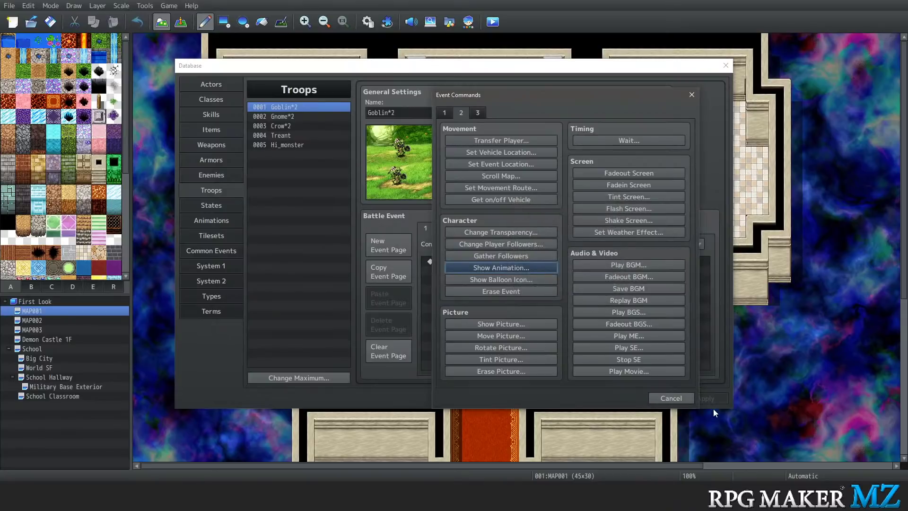
left_click(689, 398)
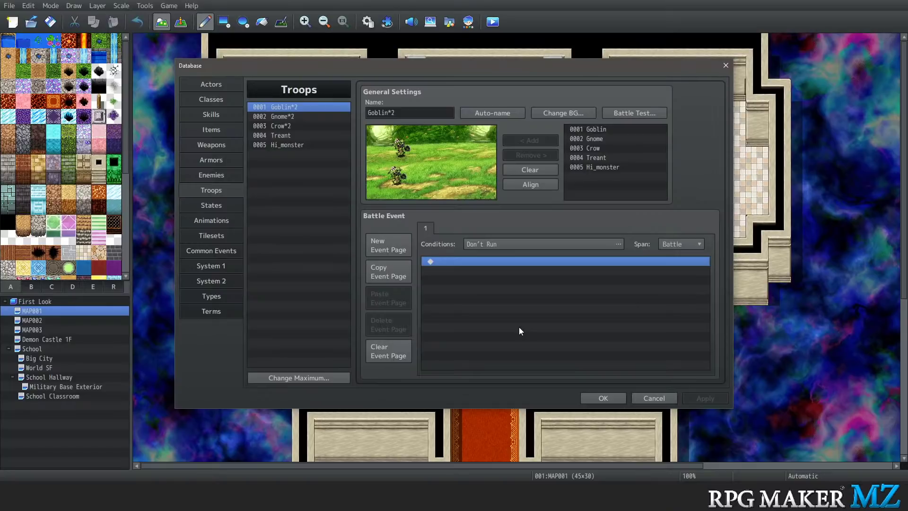
Browse the image choices for the Hi_monster enemy and preview the Mechascorpion and Mimic pictures
left_click(211, 176)
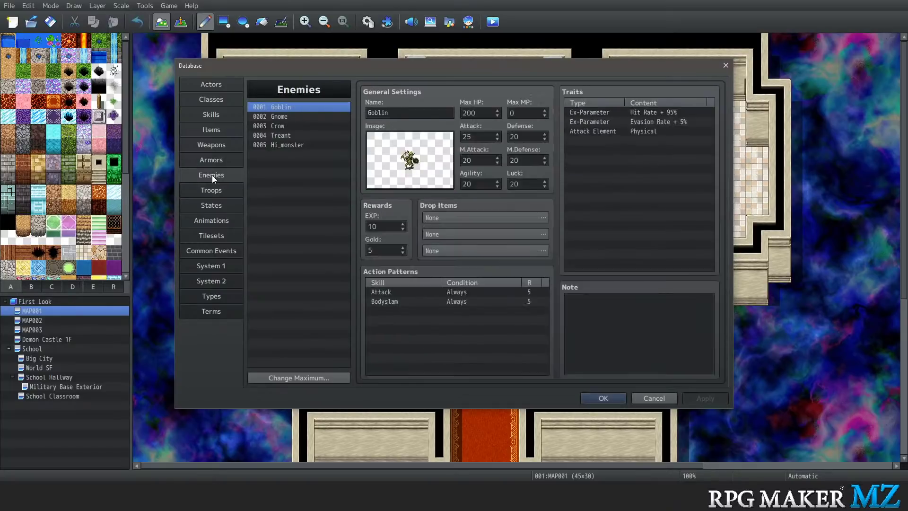
left_click(291, 143)
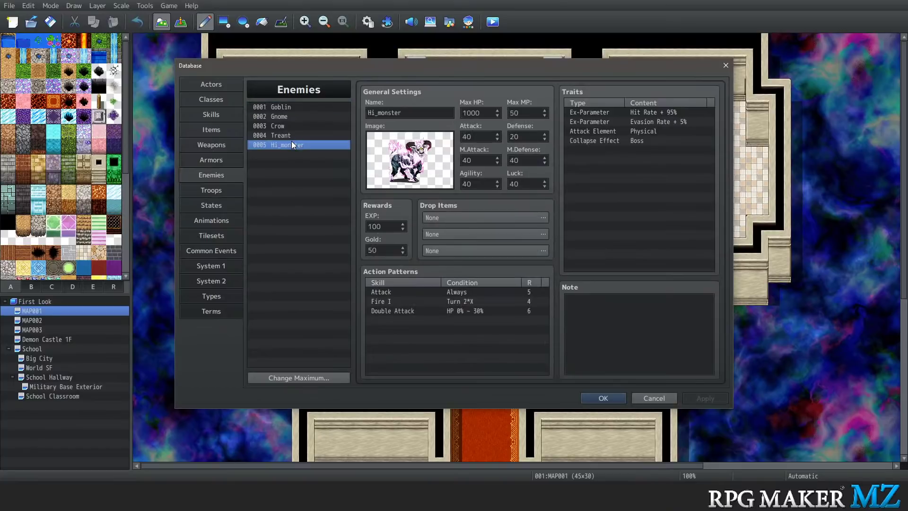
double_click(382, 165)
scroll(317, 283, "down", 10)
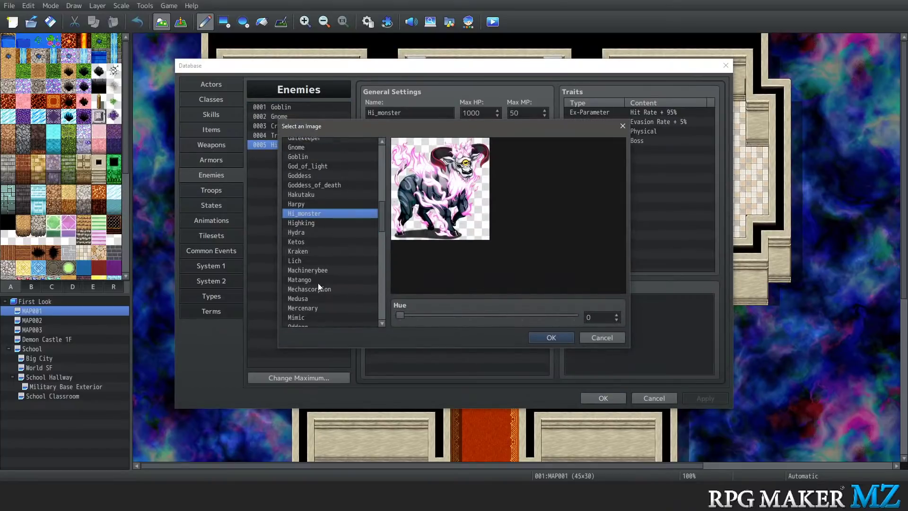
scroll(308, 257, "up", 6)
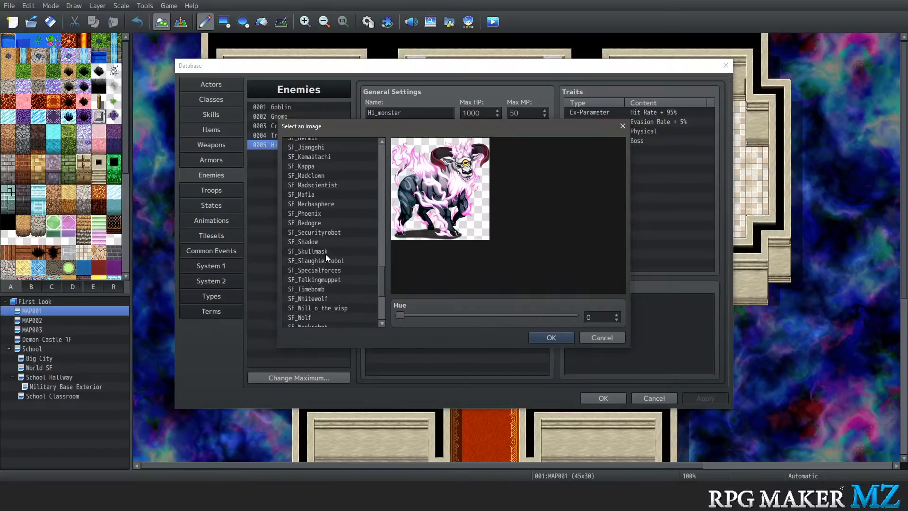
scroll(336, 248, "up", 3)
scroll(331, 244, "down", 2)
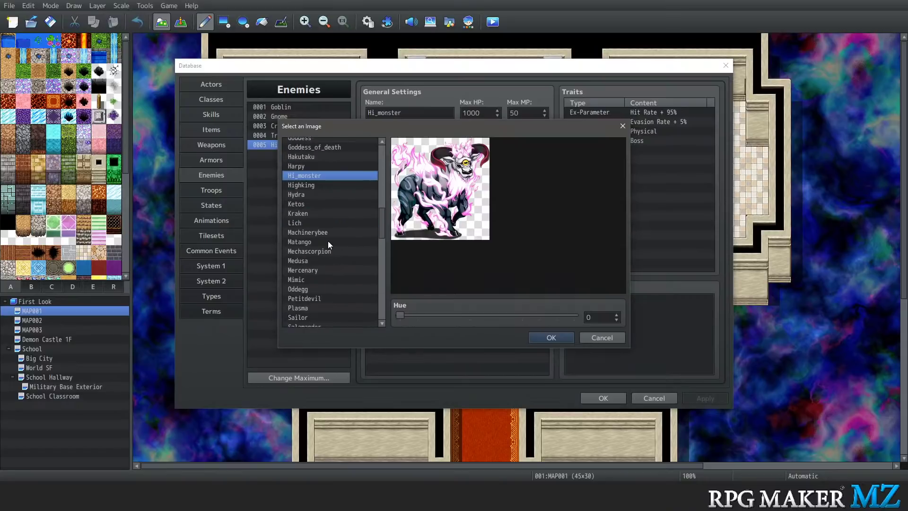
left_click(327, 251)
left_click(342, 279)
scroll(332, 268, "up", 5)
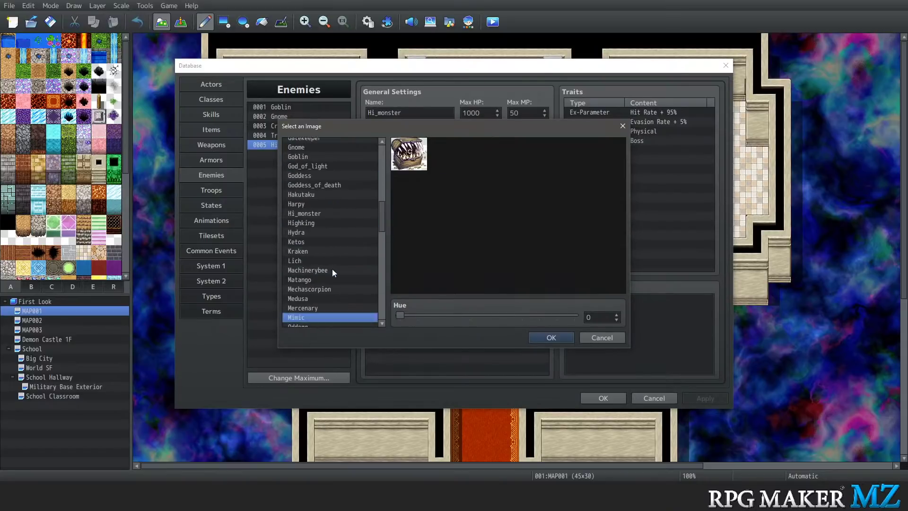
Preview enemy images including Frilledlizard, Evilgod, Gnome, Gatekeeper, God_of_light, Goddess_of_death, Hakutaku and Highking
left_click(317, 242)
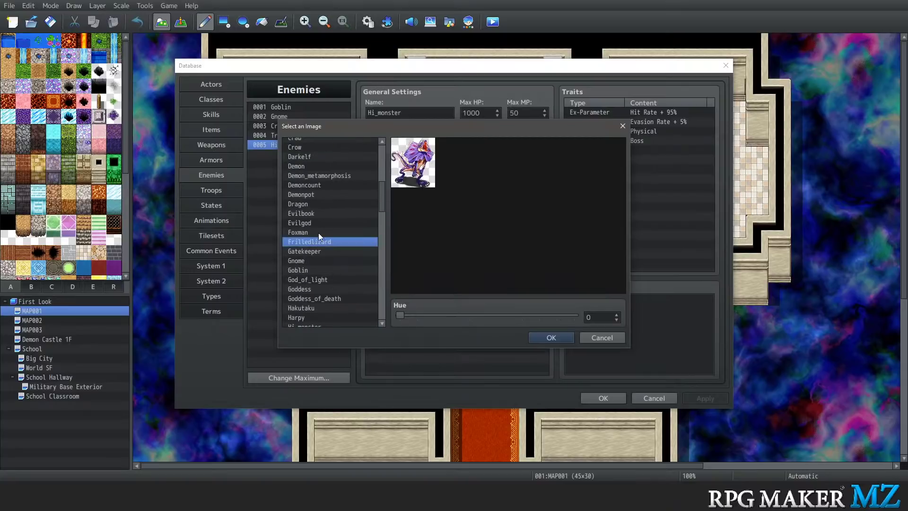
left_click(321, 224)
left_click(323, 241)
left_click(313, 260)
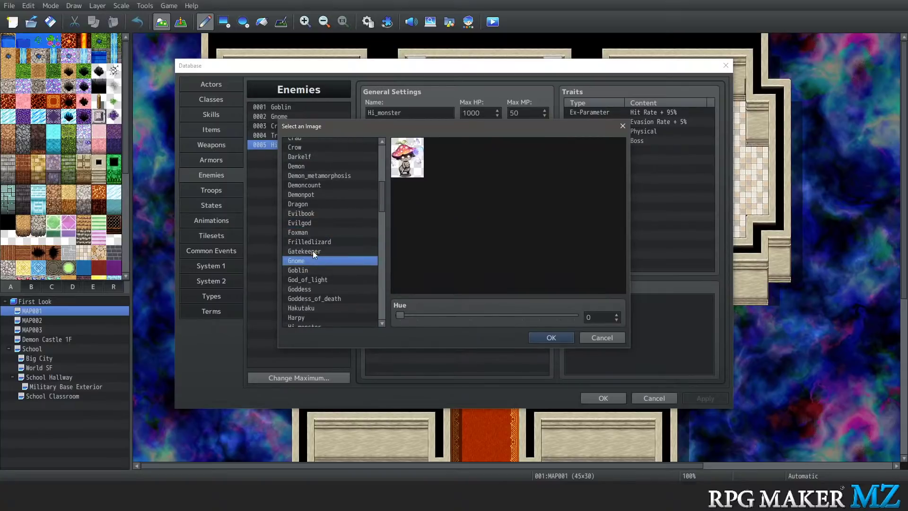
left_click(313, 250)
left_click(317, 283)
scroll(317, 283, "down", 1)
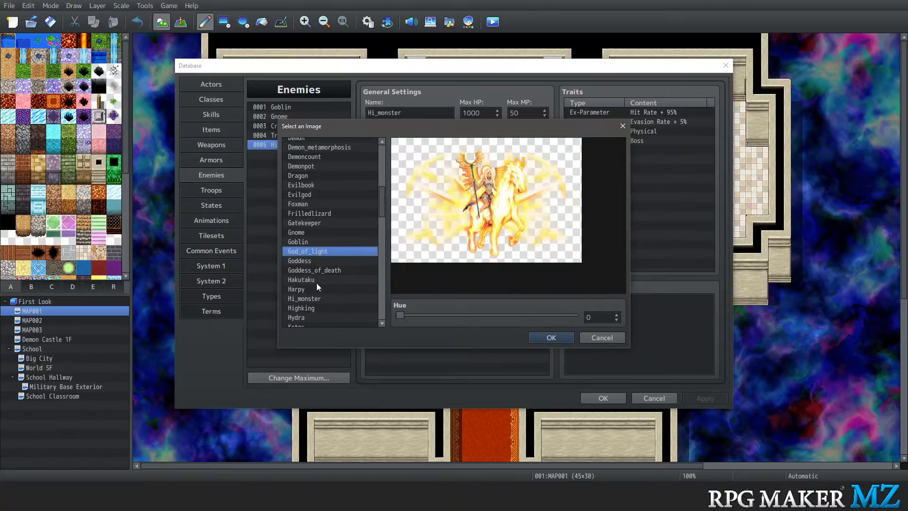
left_click(314, 271)
left_click(314, 281)
left_click(313, 308)
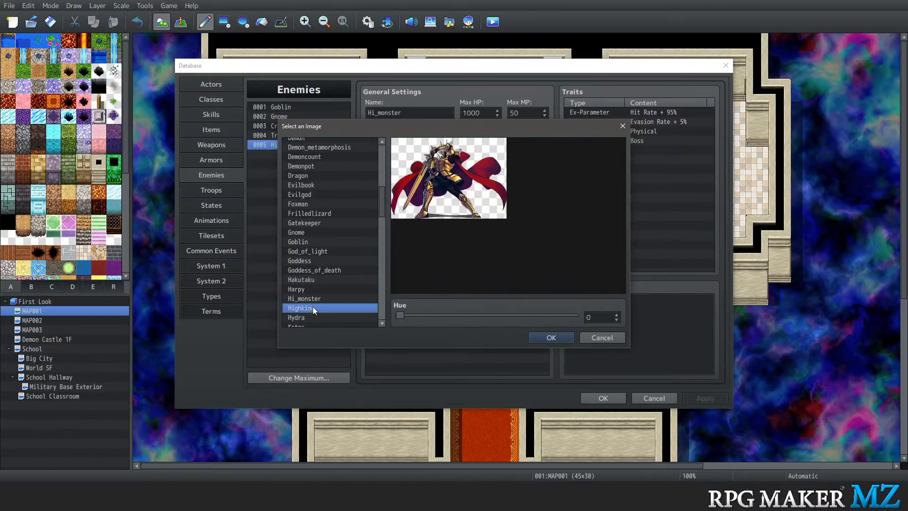
Preview the Lich, Matango, Medusa, Mercenary and Sandworm images, then cancel the image choice and close the database without changes
scroll(309, 313, "down", 3)
left_click(291, 261)
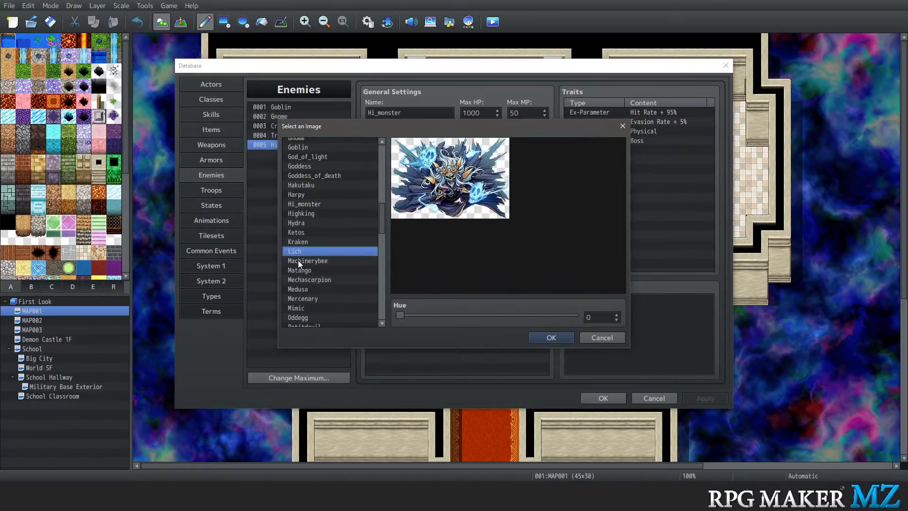
left_click(299, 270)
left_click(301, 288)
scroll(301, 289, "down", 2)
scroll(301, 289, "down", 2)
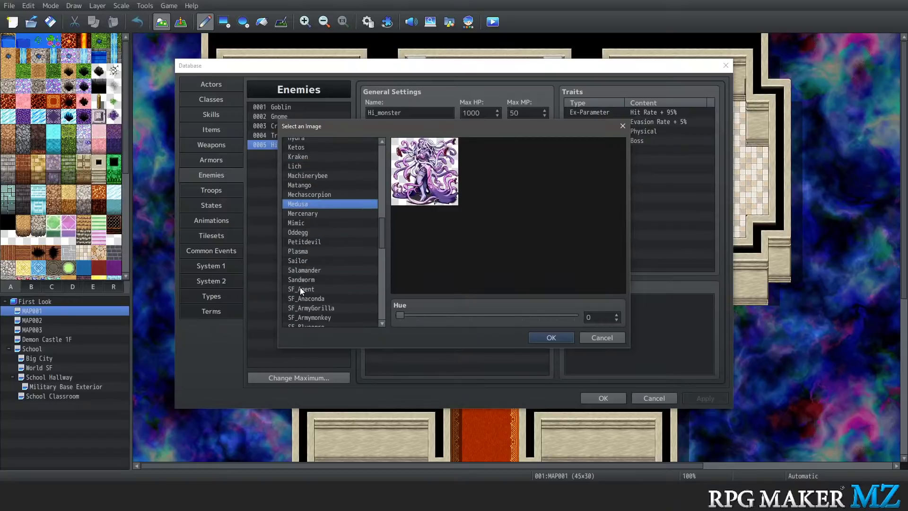
left_click(305, 211)
left_click(306, 243)
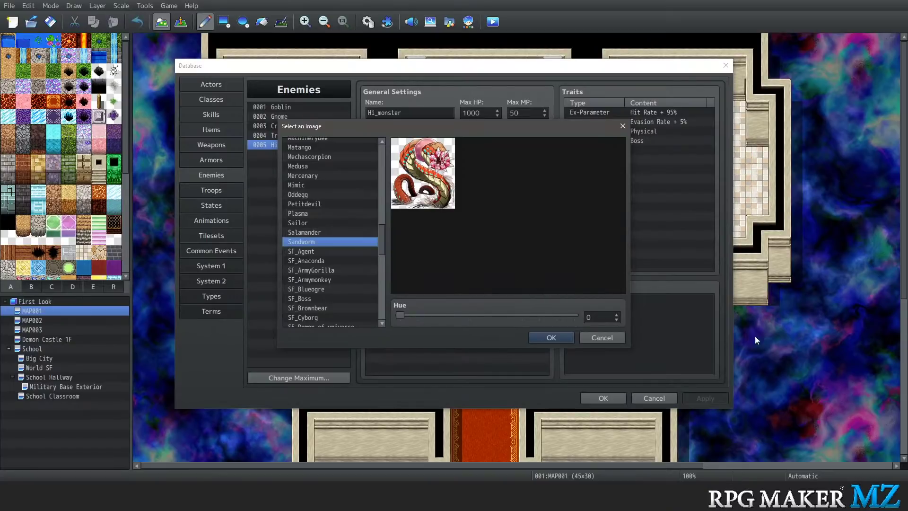
left_click(602, 332)
left_click(649, 394)
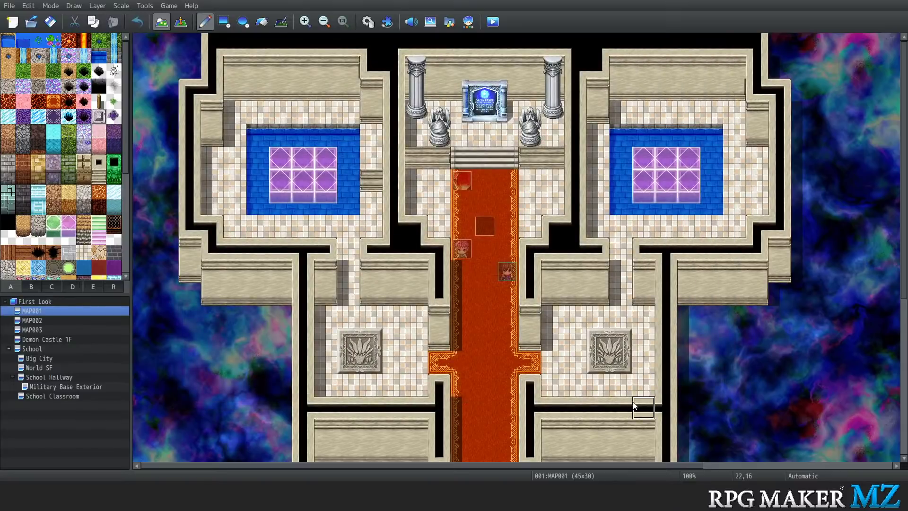
Reopen the database and look through the list of states
left_click(144, 6)
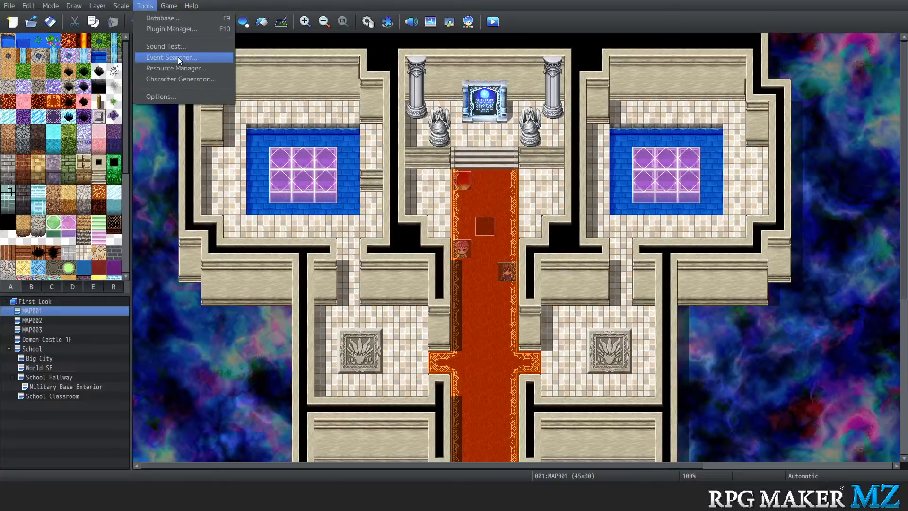
left_click(172, 17)
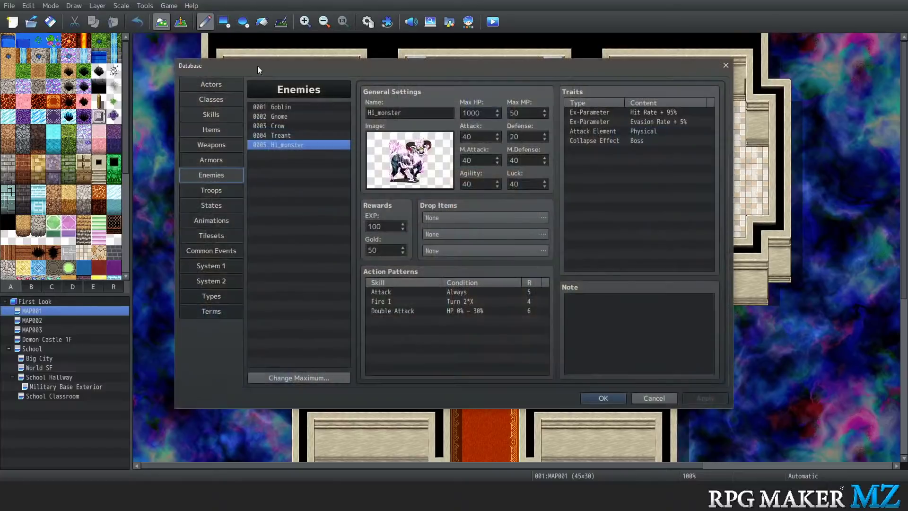
left_click(215, 207)
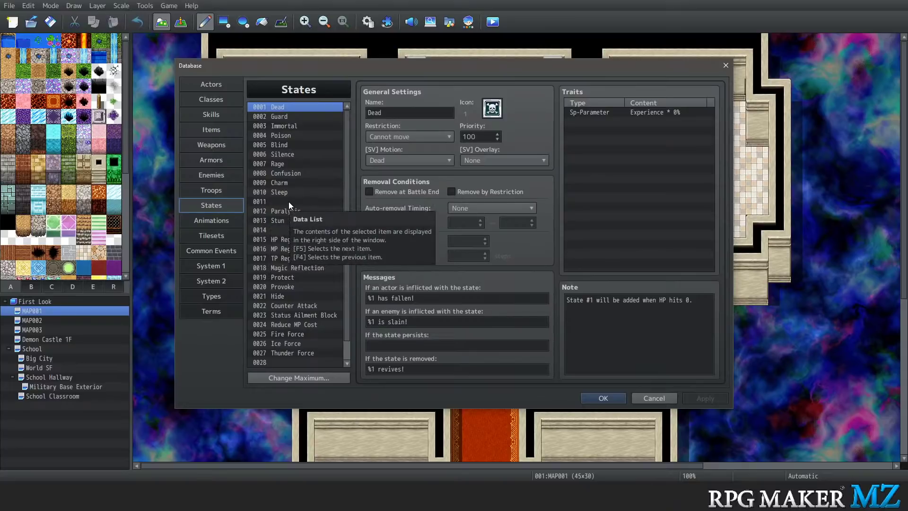
scroll(287, 199, "down", 1)
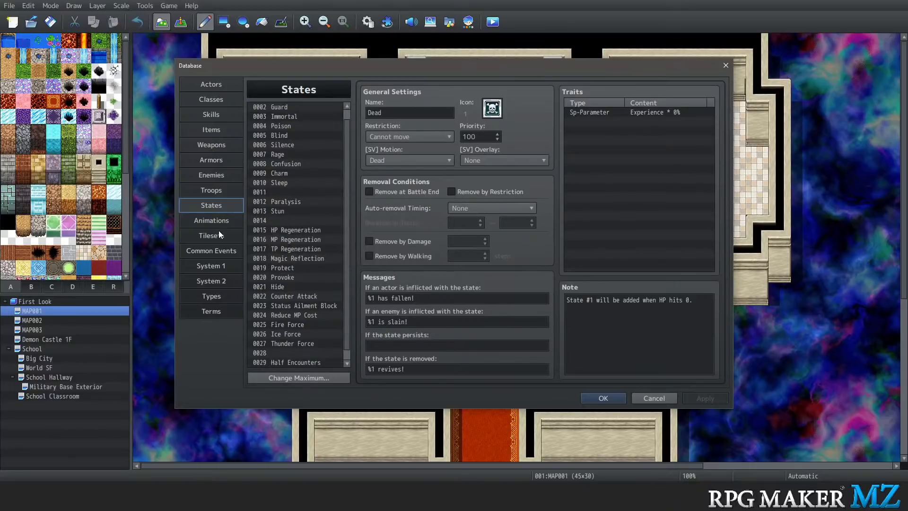
Examine the Provoke, Counter Attack, Status Ailment Block and Reduce MP Cost states, then close the database
scroll(292, 272, "up", 1)
left_click(299, 286)
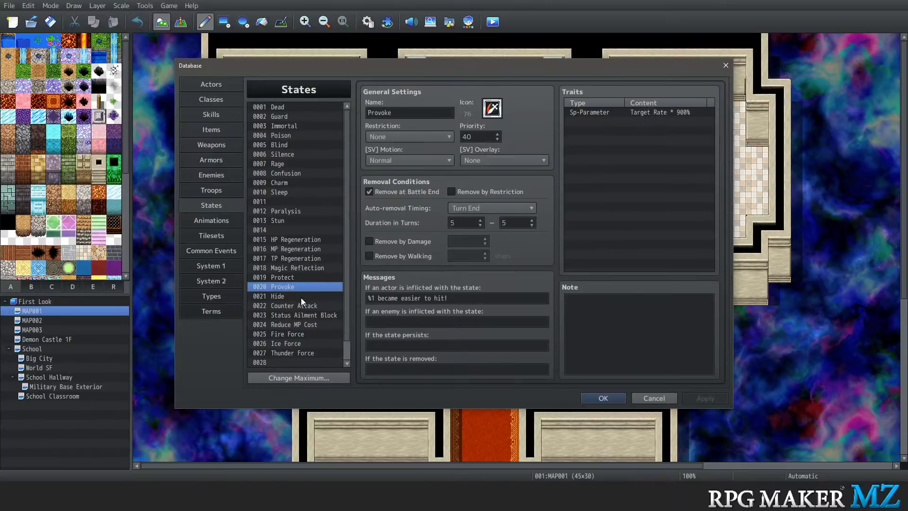
left_click(302, 306)
left_click(302, 315)
scroll(302, 313, "down", 2)
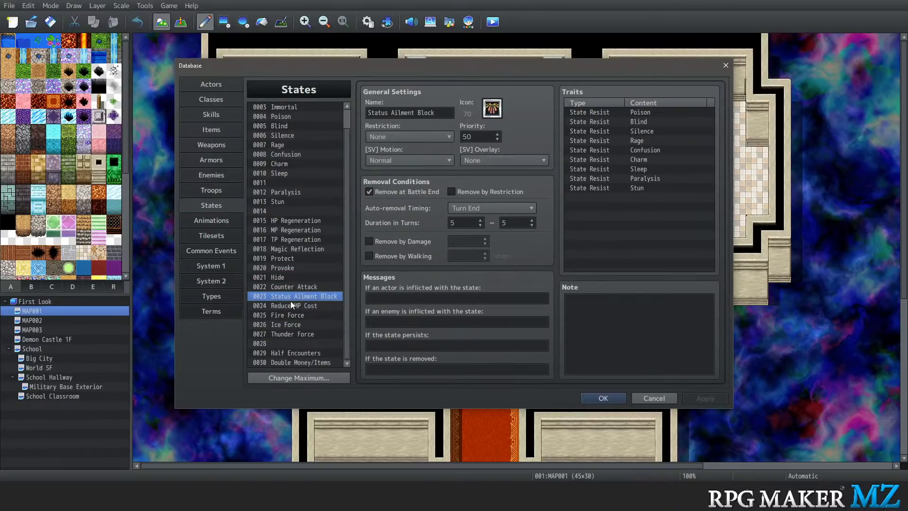
left_click(291, 305)
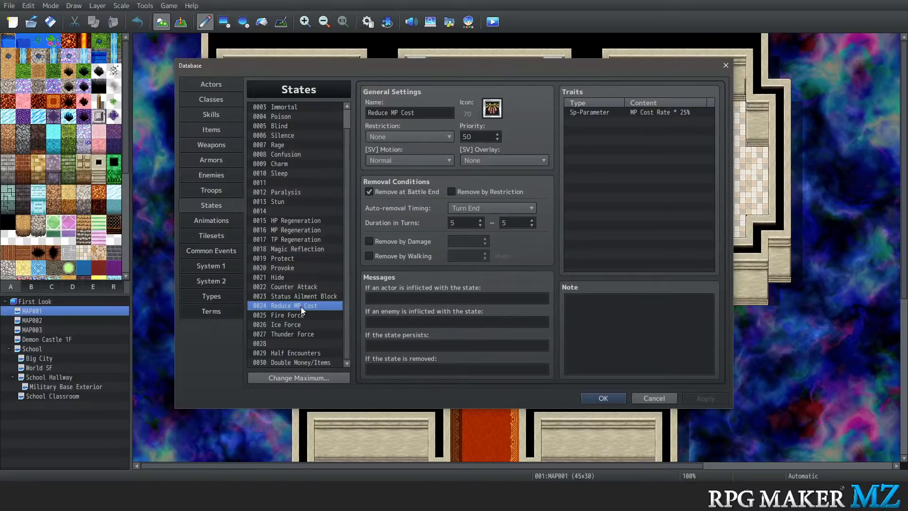
left_click(615, 398)
Reopen the database and look through Animations, Tilesets, Common Events, System 1, Types and Terms
left_click(139, 6)
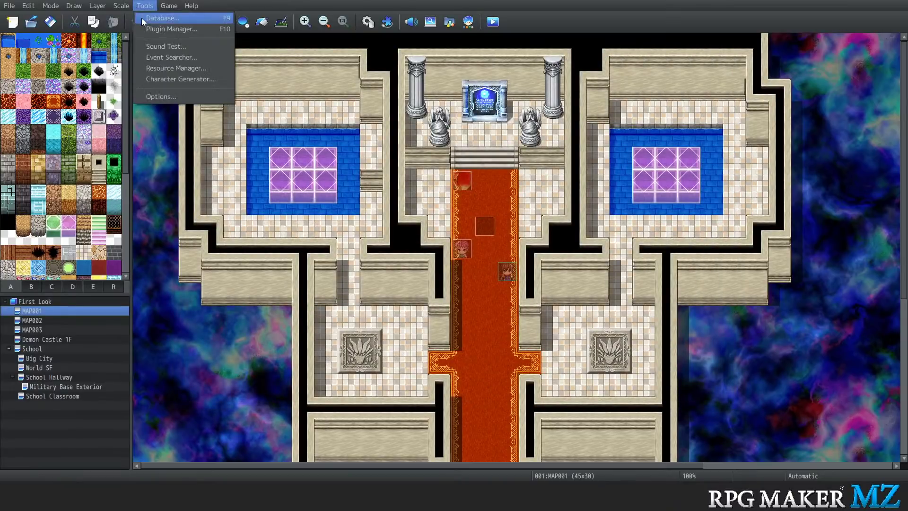
left_click(141, 18)
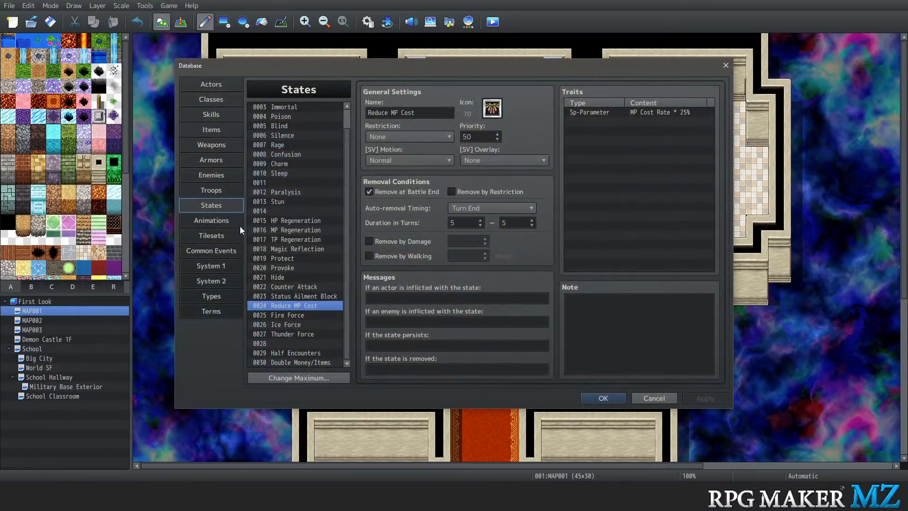
left_click(223, 218)
left_click(220, 235)
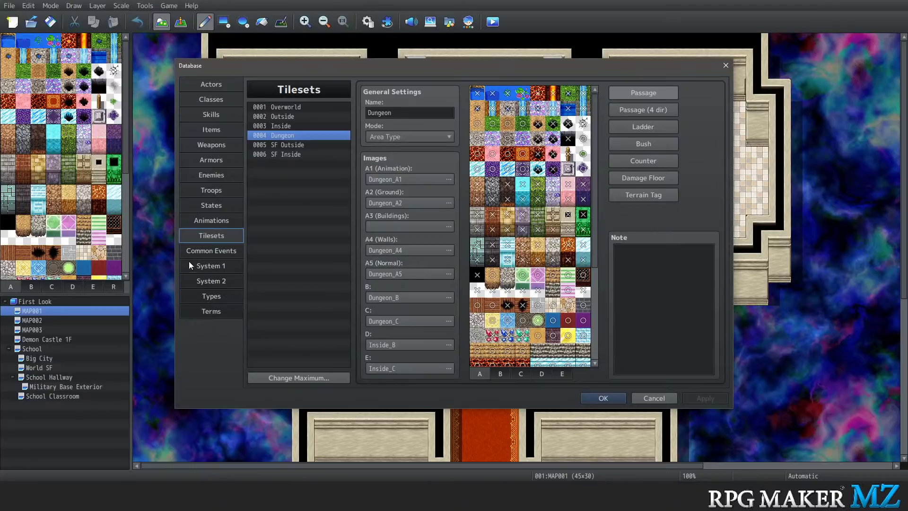
left_click(207, 251)
left_click(209, 265)
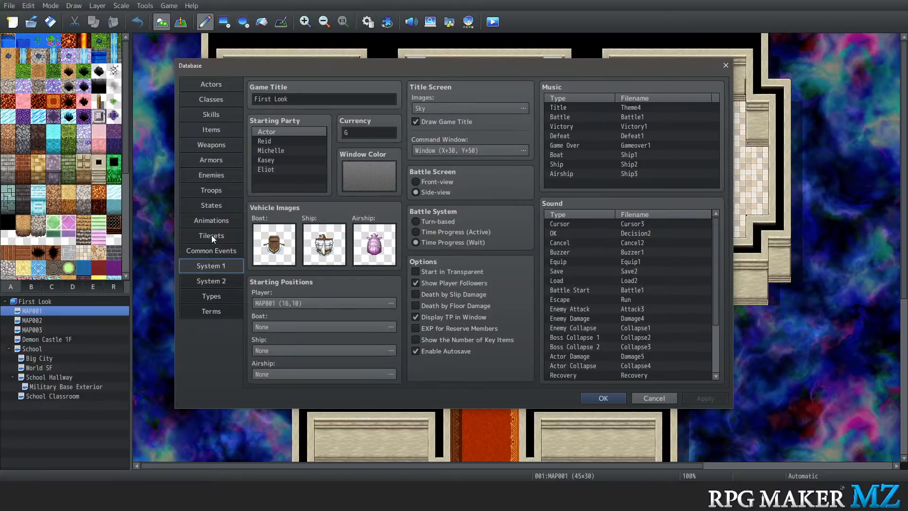
left_click(208, 296)
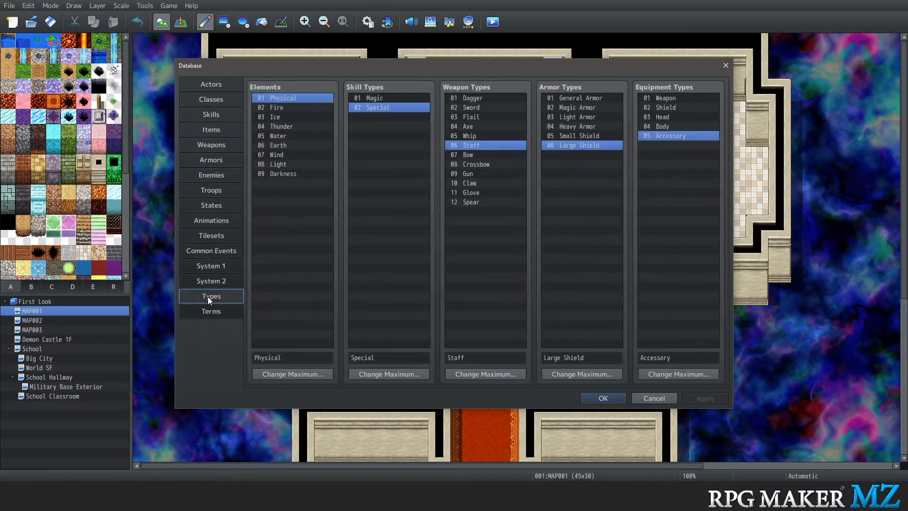
left_click(211, 312)
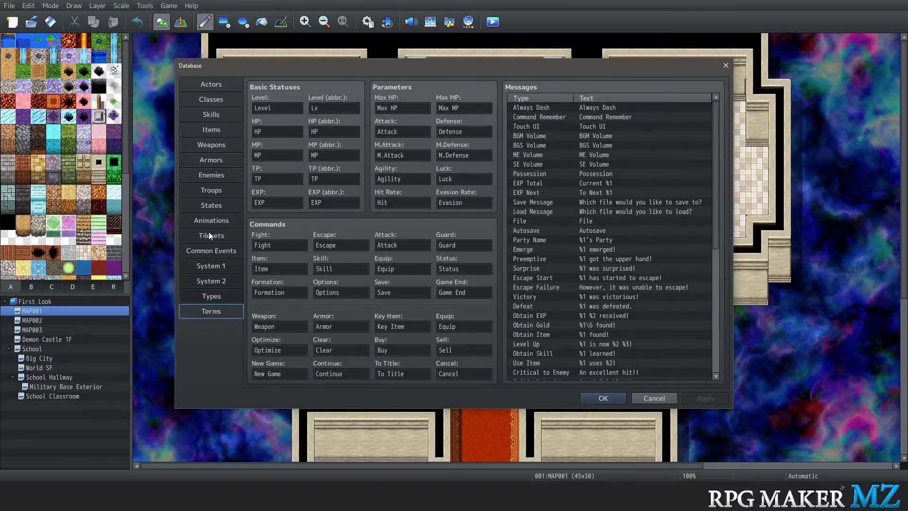
View the database's actors and the Swordsman class with its learnable skills, then close the database
left_click(205, 87)
left_click(221, 105)
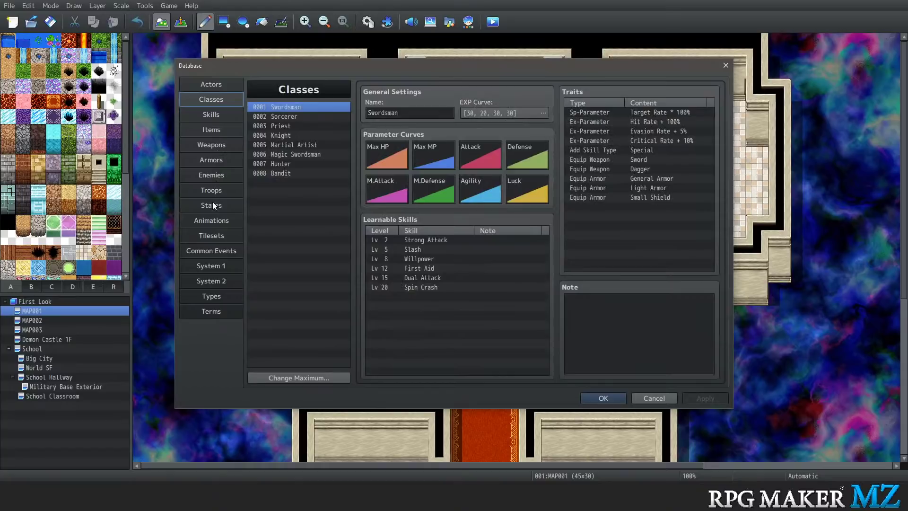
left_click_drag(427, 285, 445, 232)
left_click(601, 398)
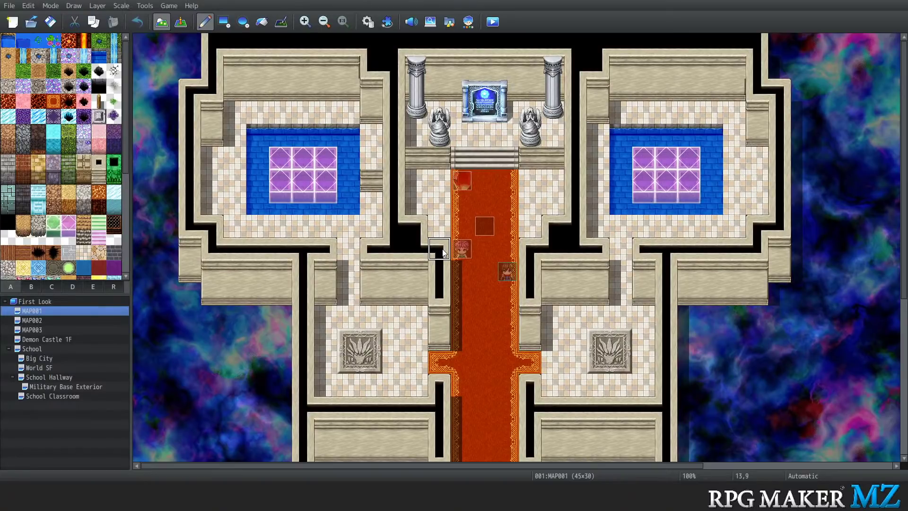
Reopen the database and look over its tilesets, animations and troops
left_click(145, 6)
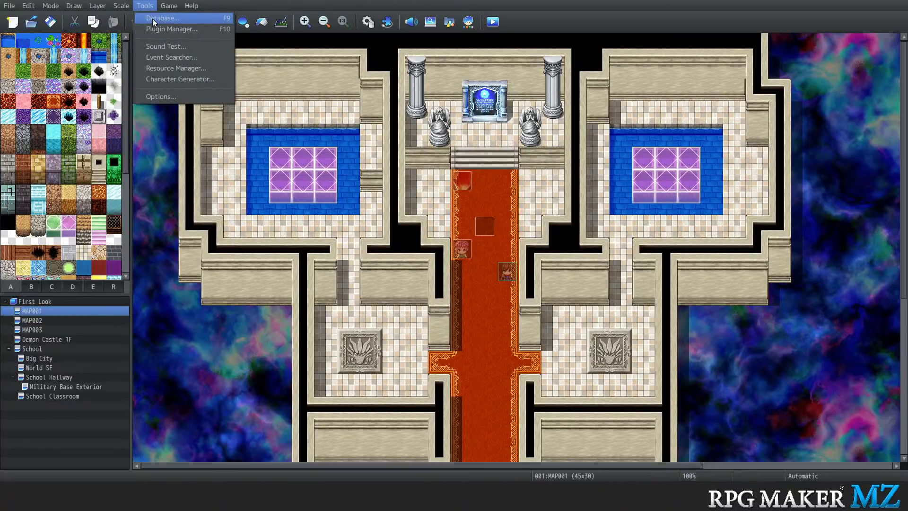
left_click(152, 18)
left_click(207, 238)
left_click(209, 220)
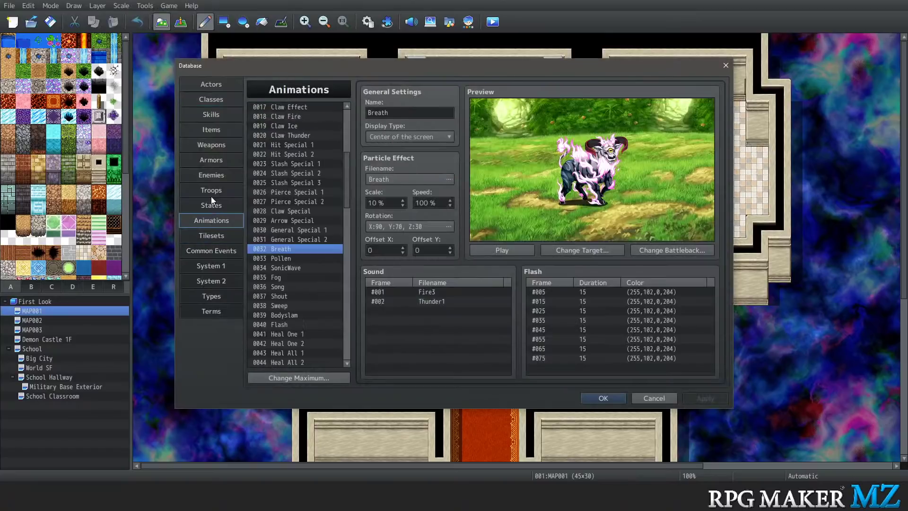
left_click(211, 190)
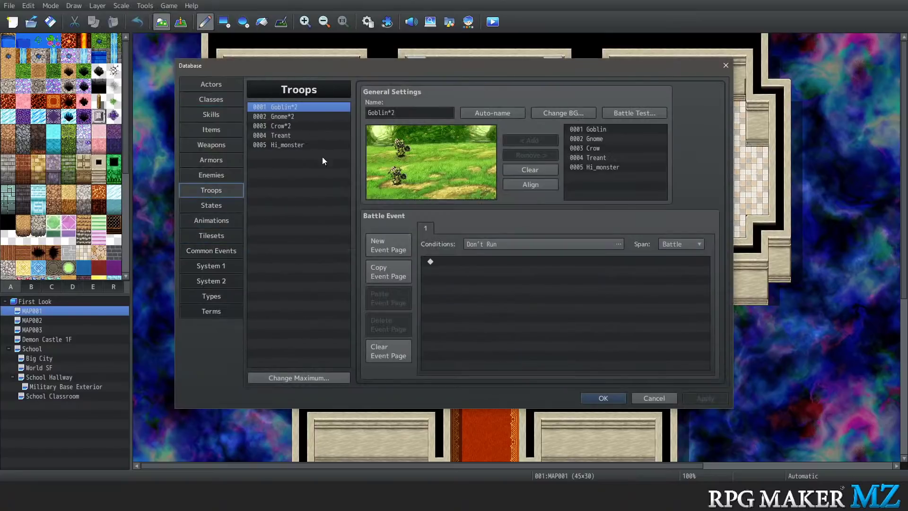
Try a Turn condition with a repeat value of 4 on a new Attack action for Hi_monster, then cancel it
left_click(239, 172)
double_click(399, 321)
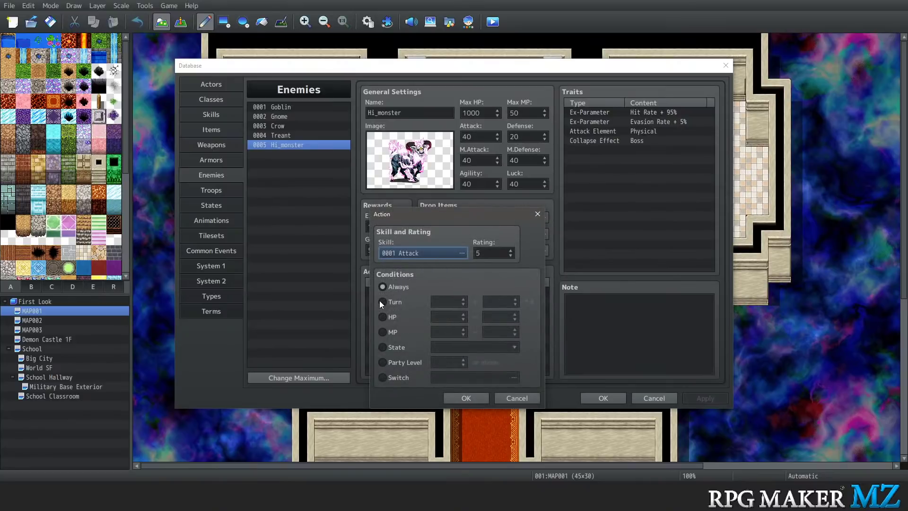
left_click(382, 302)
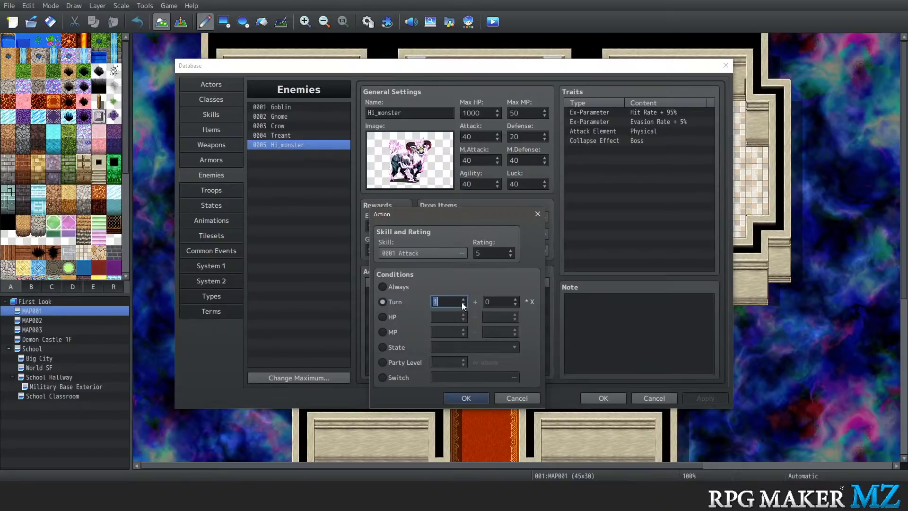
double_click(446, 306)
key("Tab")
type("4")
left_click(516, 398)
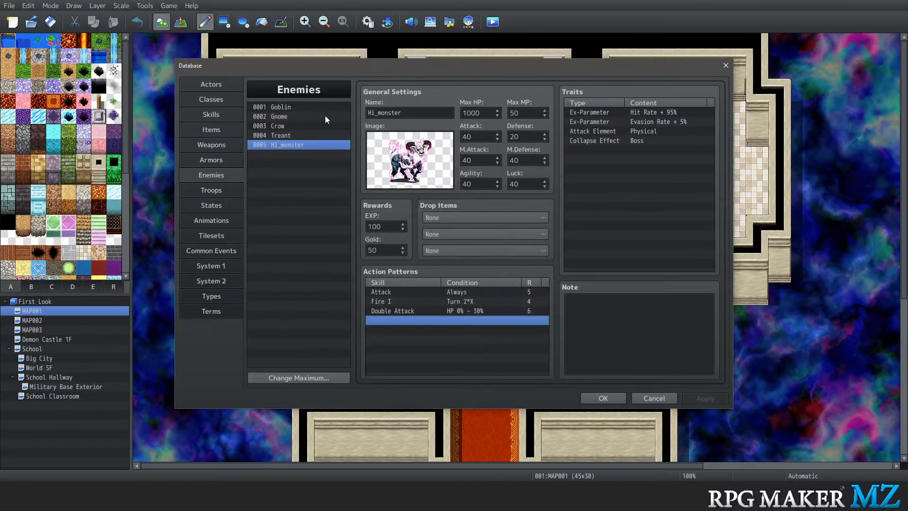
Try the Turn End and Turn conditions for the Goblin*2 troop's battle event, leaving the page set to Don't Run
left_click(211, 190)
left_click(211, 178)
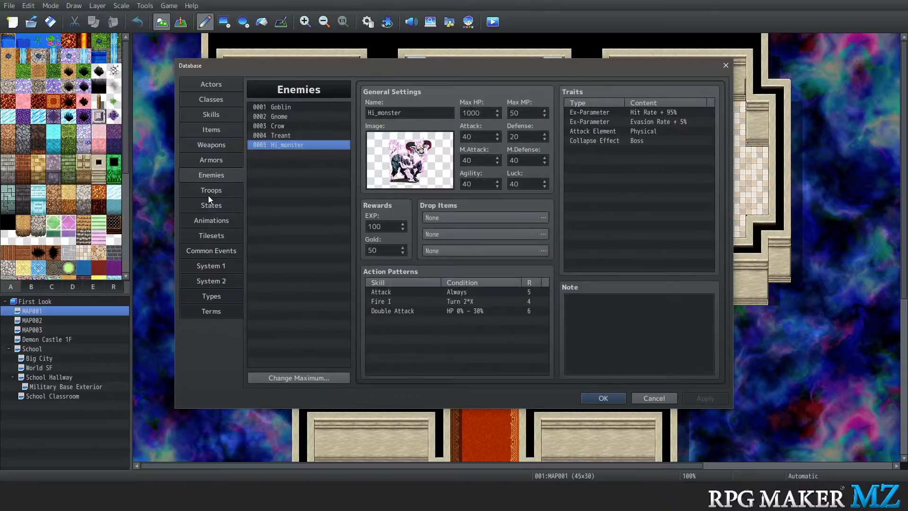
left_click(208, 194)
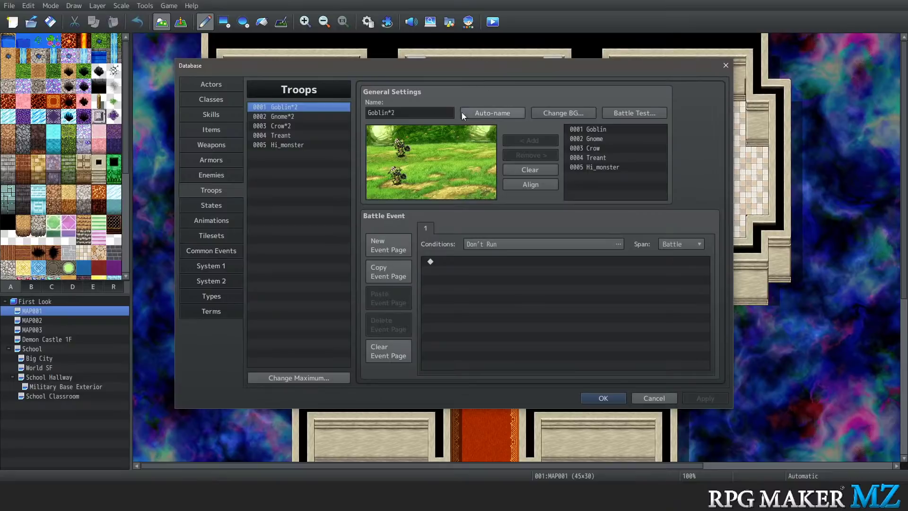
double_click(512, 238)
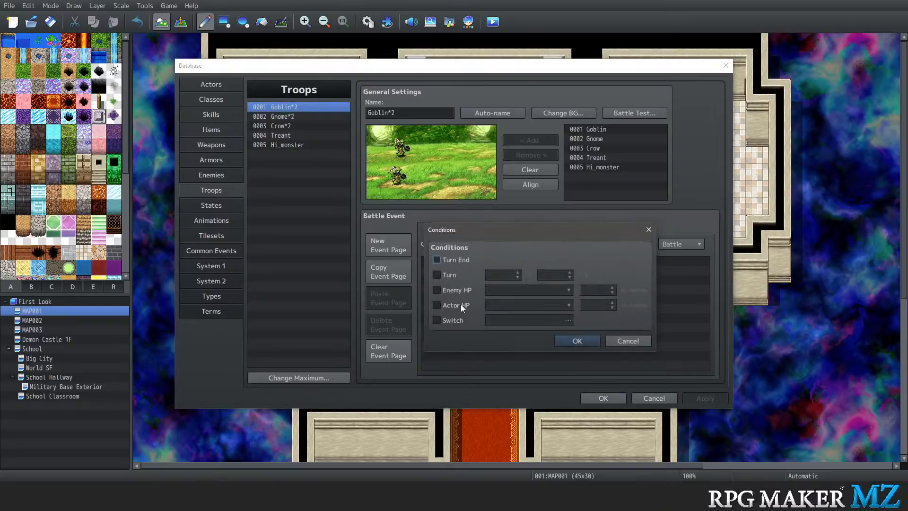
left_click(437, 259)
left_click(436, 274)
left_click(436, 275)
left_click(567, 340)
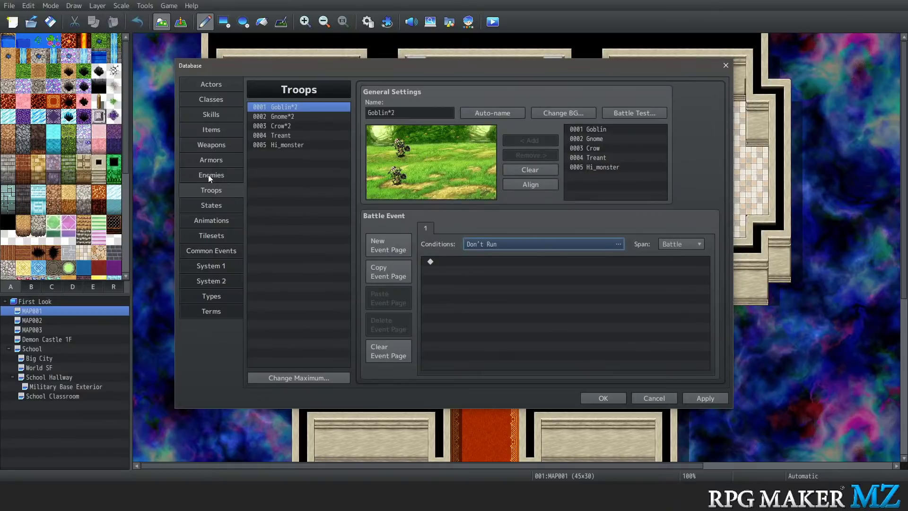
Start a new effect for the first reserved item and try the Grow, Special Effect, Learn Skill and Common Event options
left_click(218, 131)
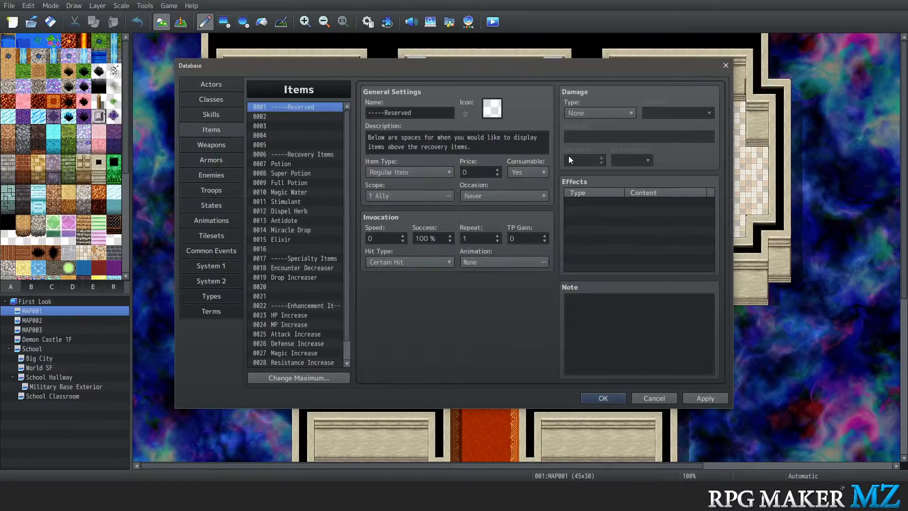
double_click(593, 198)
left_click(641, 167)
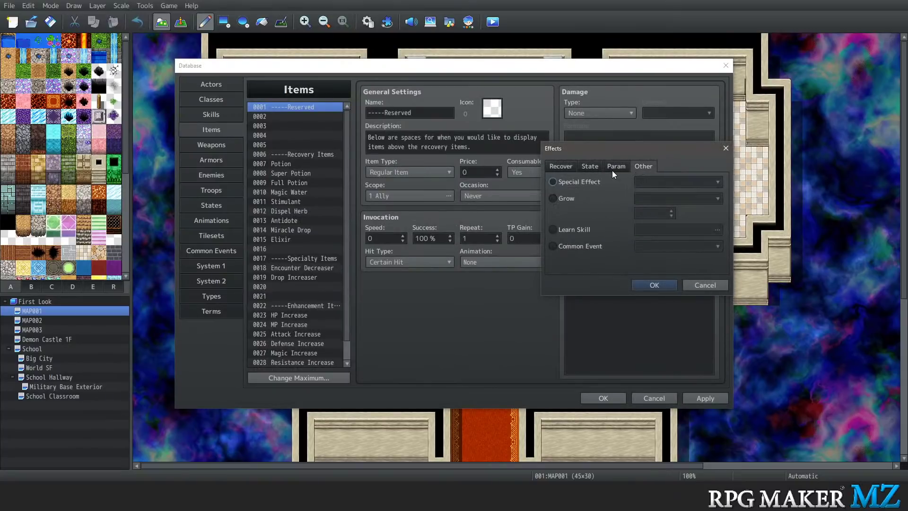
left_click(552, 198)
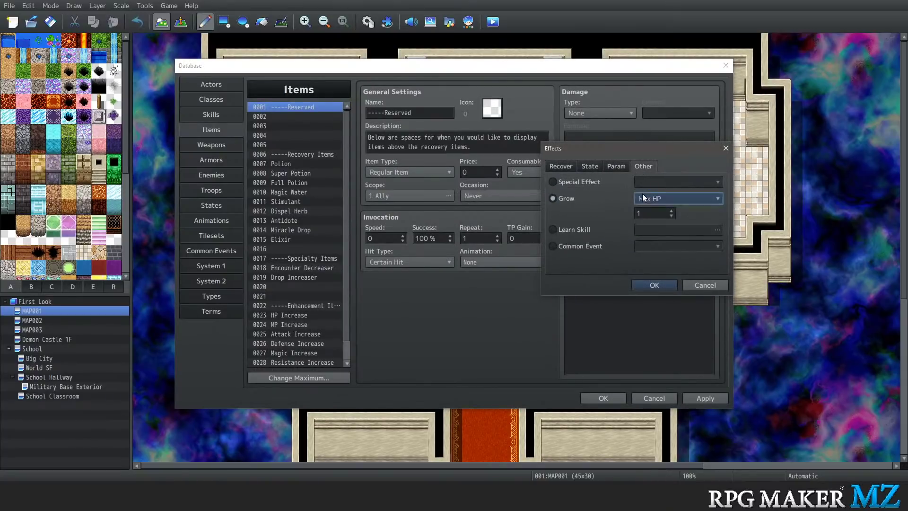
left_click(642, 194)
left_click(642, 194)
left_click(569, 183)
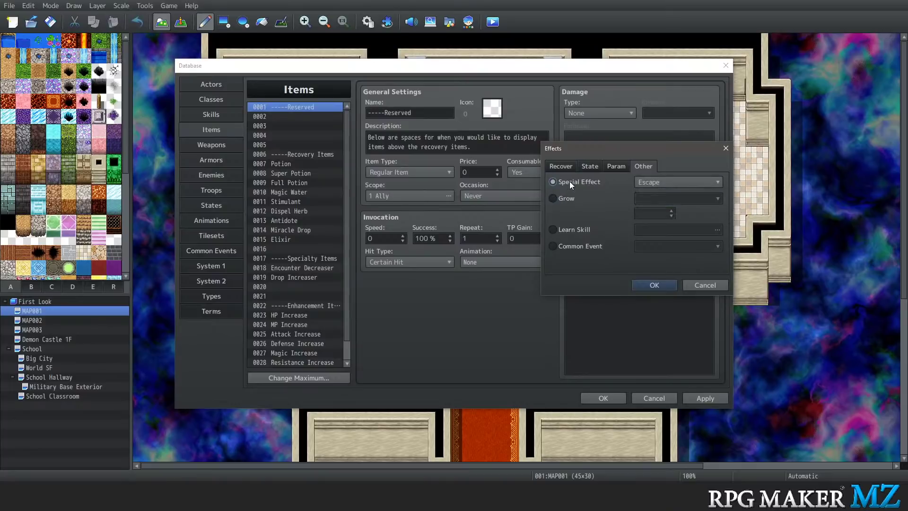
left_click(676, 181)
left_click(675, 179)
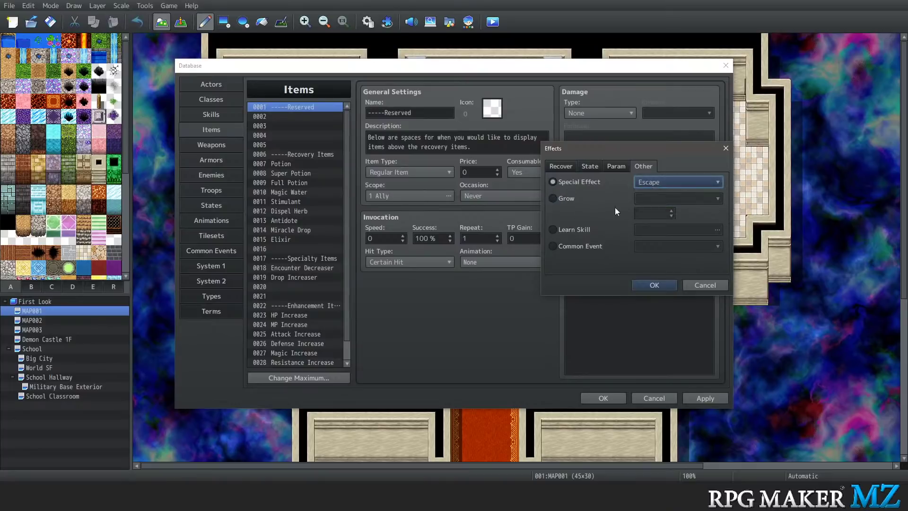
left_click(579, 229)
left_click(573, 246)
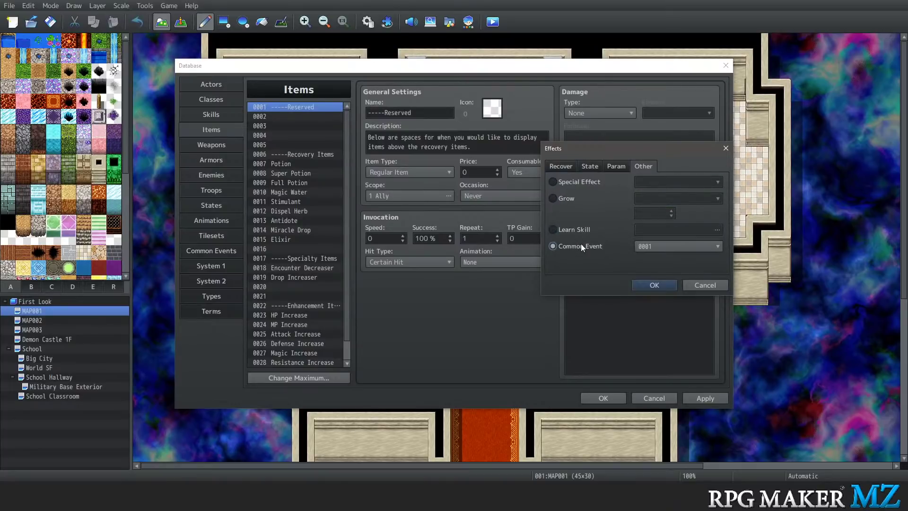
Look through the item effect categories for parameters, states and recovery, then return to the Other effects
left_click(612, 168)
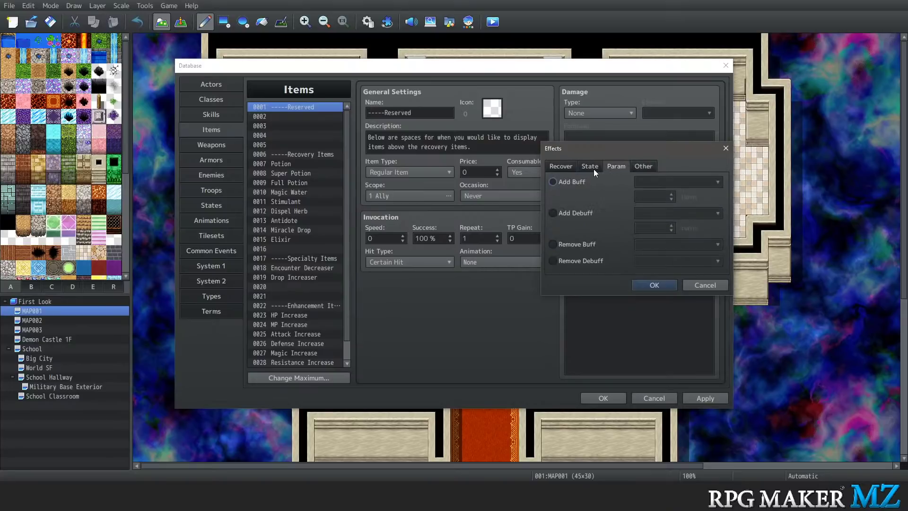
left_click(594, 169)
left_click(564, 171)
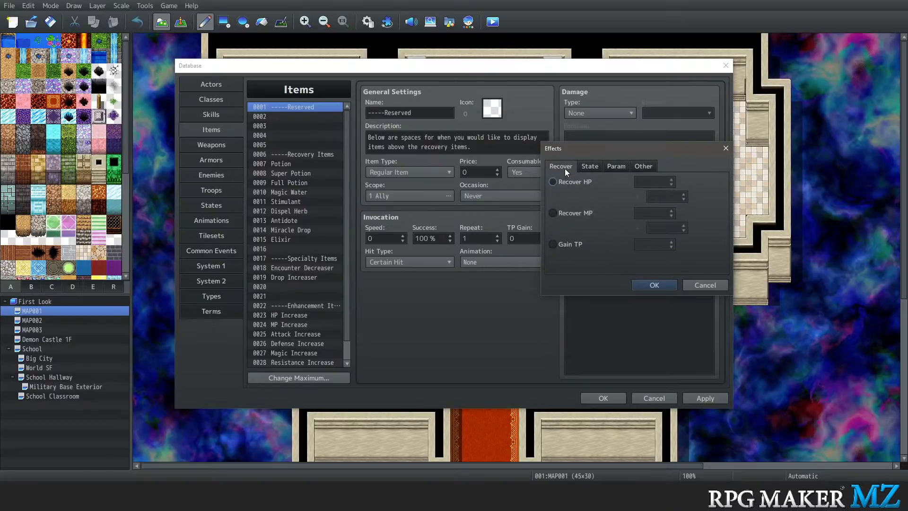
left_click(588, 168)
left_click(617, 166)
left_click(644, 165)
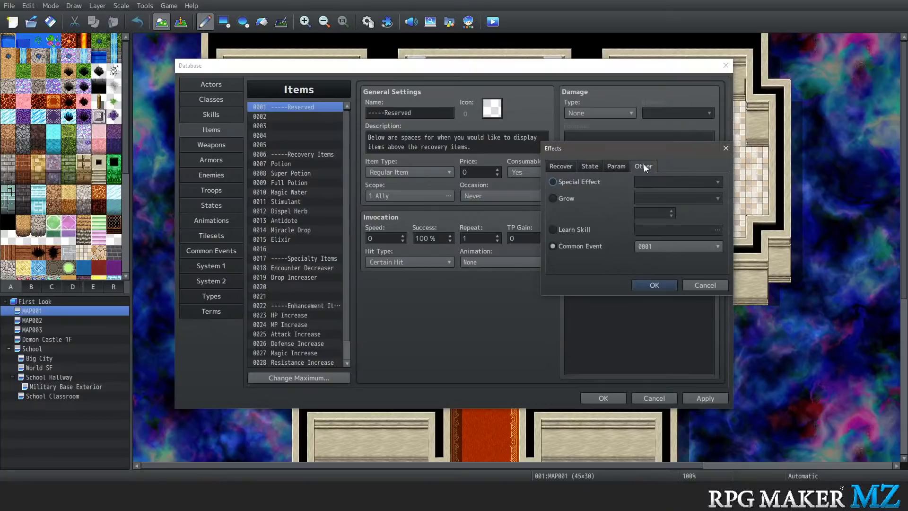
Add the Common Event 0001 effect to the reserved item, then delete it
left_click(657, 287)
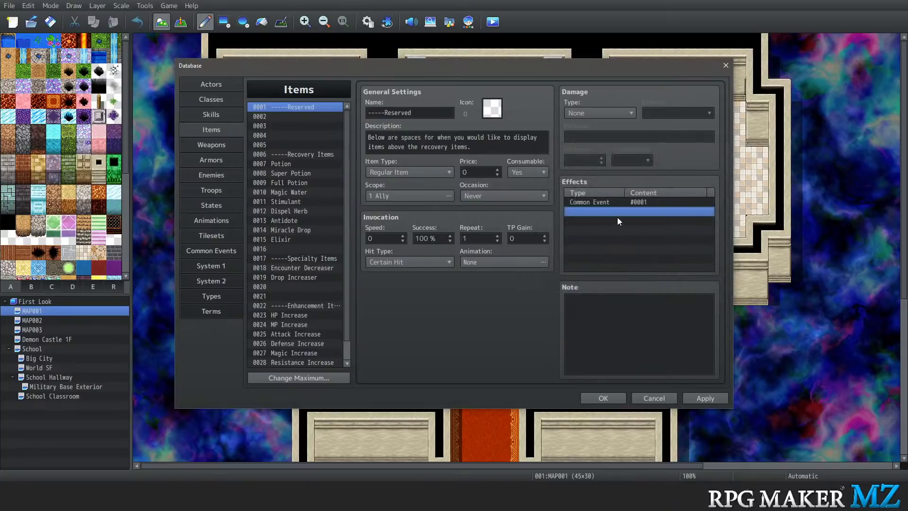
left_click(598, 203)
key("Delete")
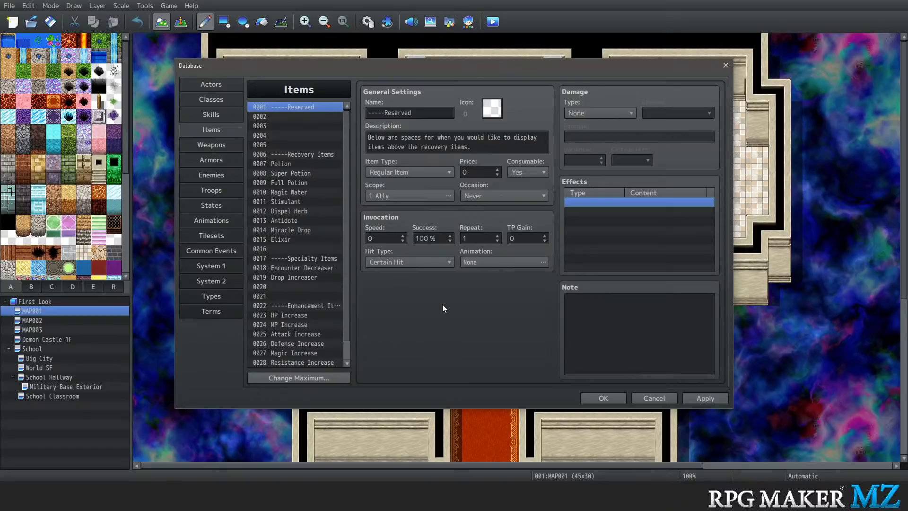
View the first common event's contents and the Dungeon tileset settings, then close the database
left_click(213, 251)
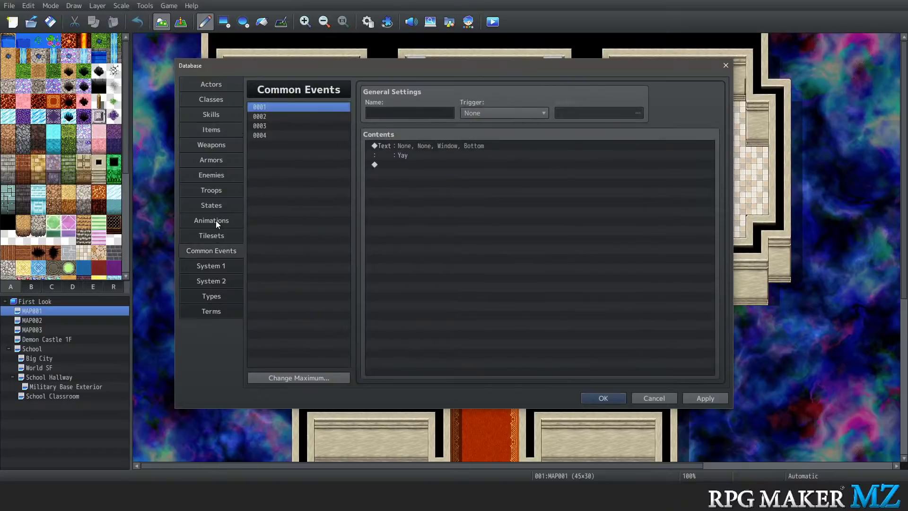
left_click(214, 238)
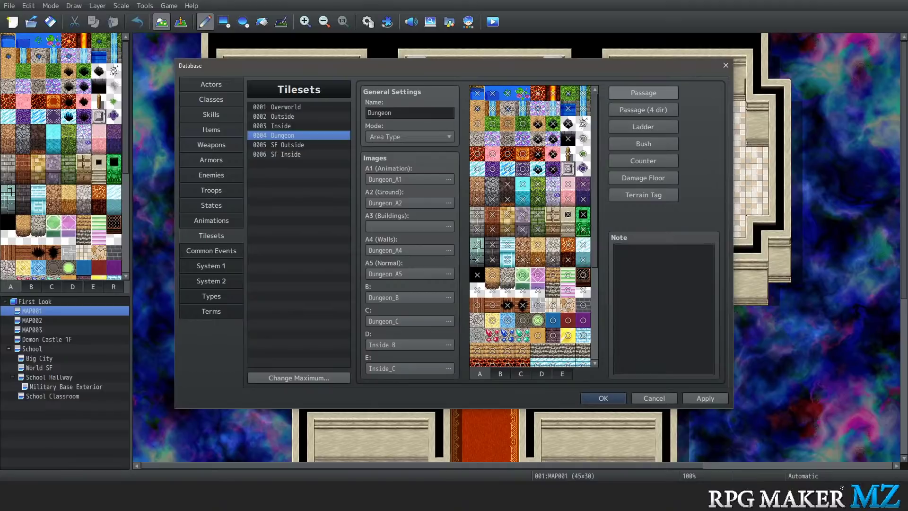
left_click(622, 396)
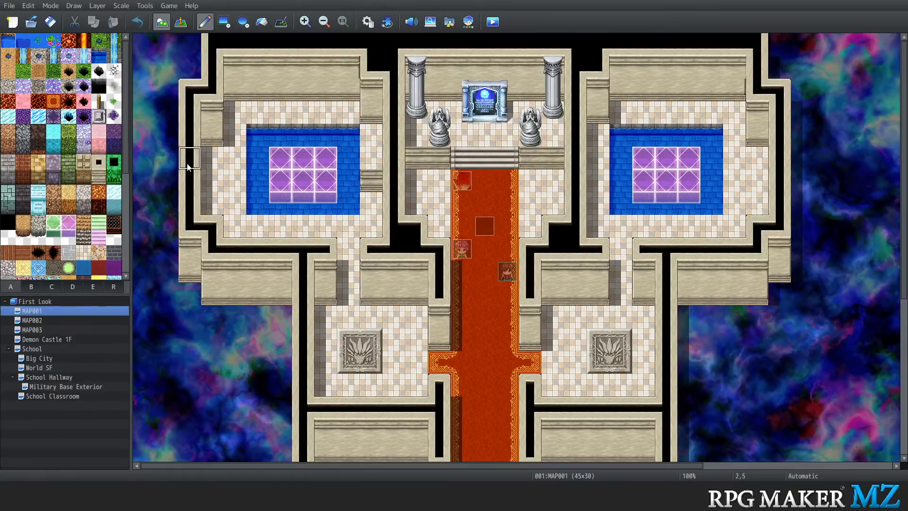
Copy the three-tile wall column from the upper-left room and stamp it in the starry void on Layer 2 and, two tiles over, on Layer 4
right_click_drag(212, 90, 214, 148)
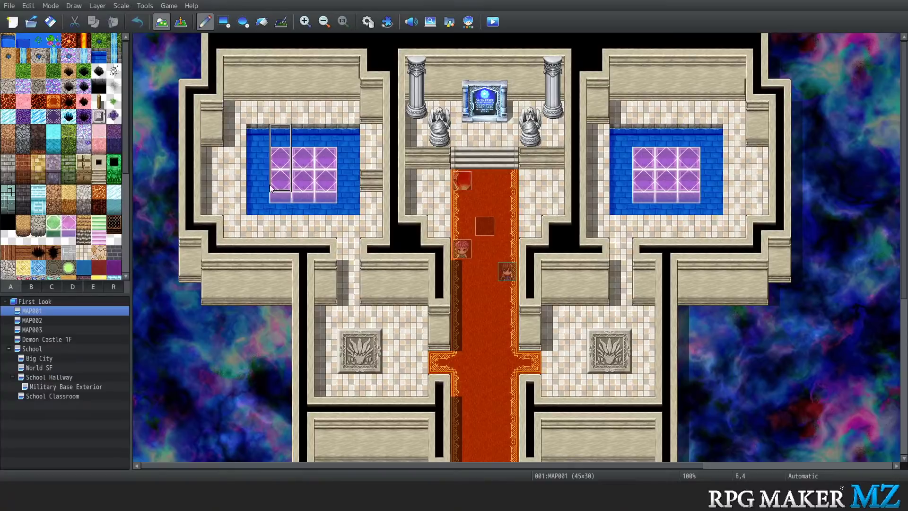
left_click(191, 377)
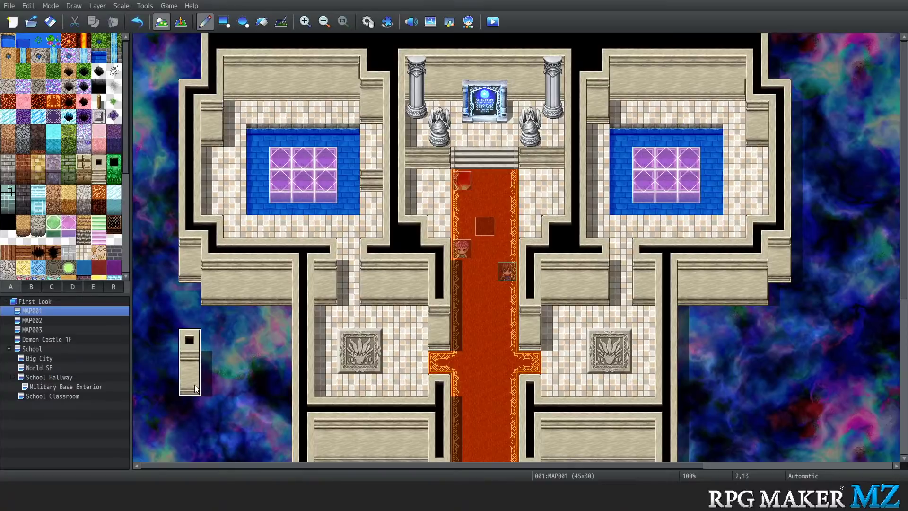
key("ctrl+z")
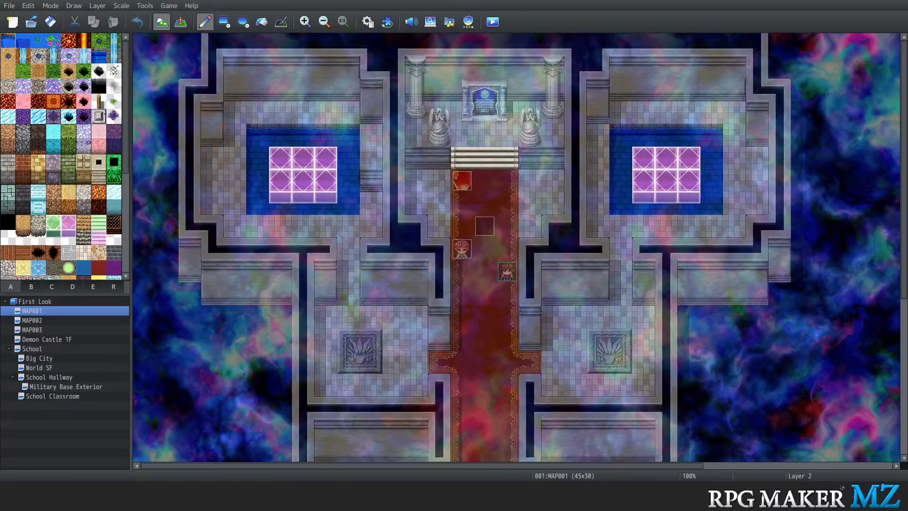
left_click(186, 394)
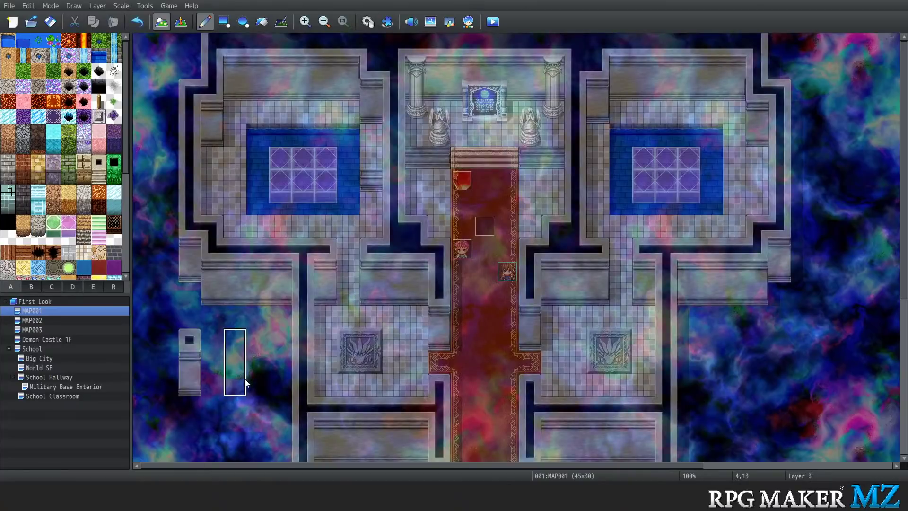
left_click(248, 395)
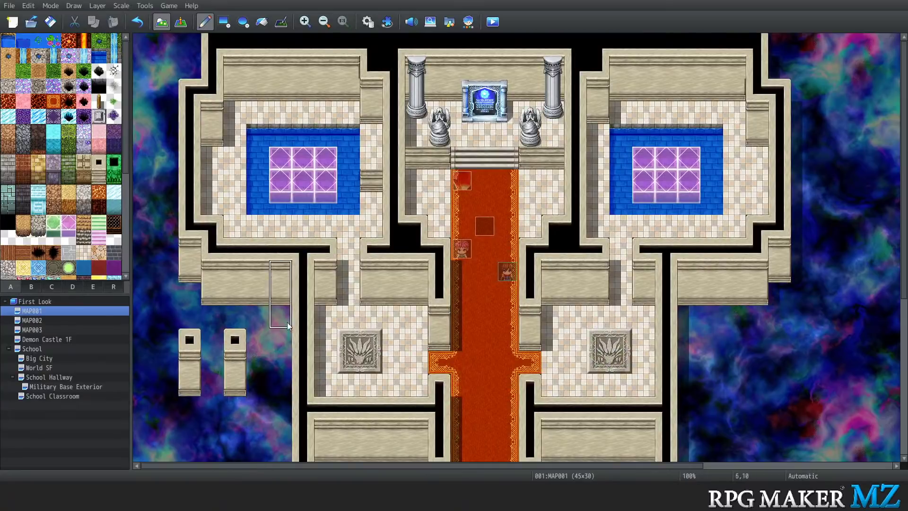
Compare the stamped columns across the layers, then erase the second column on Layer 4 with an empty tile
key("1")
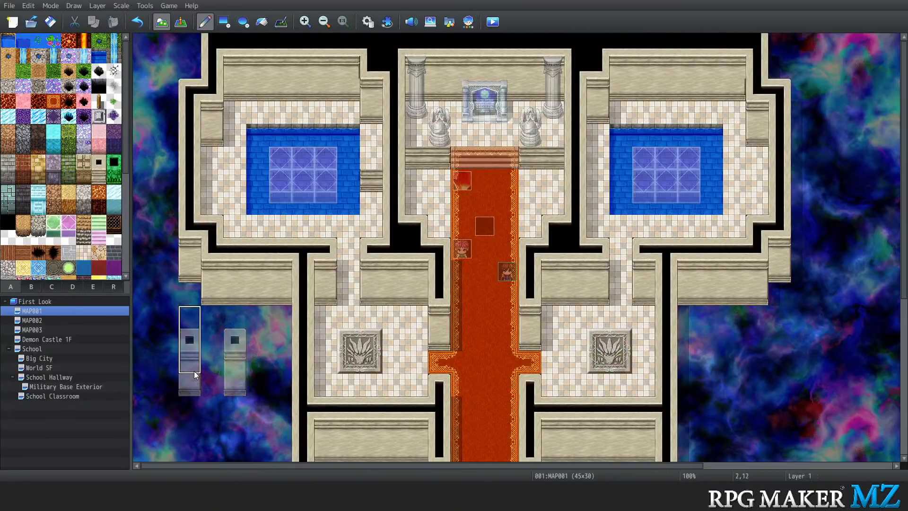
key("4")
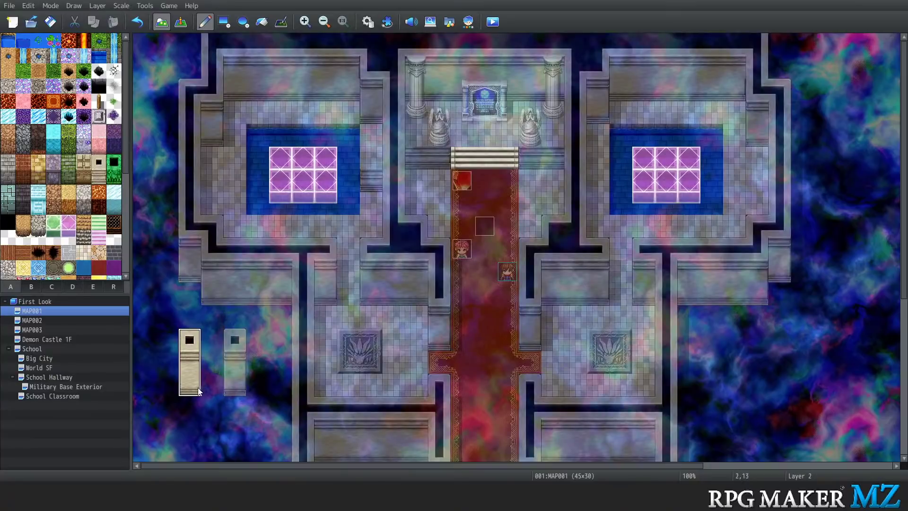
right_click(225, 391)
right_click(211, 385)
left_click(233, 377)
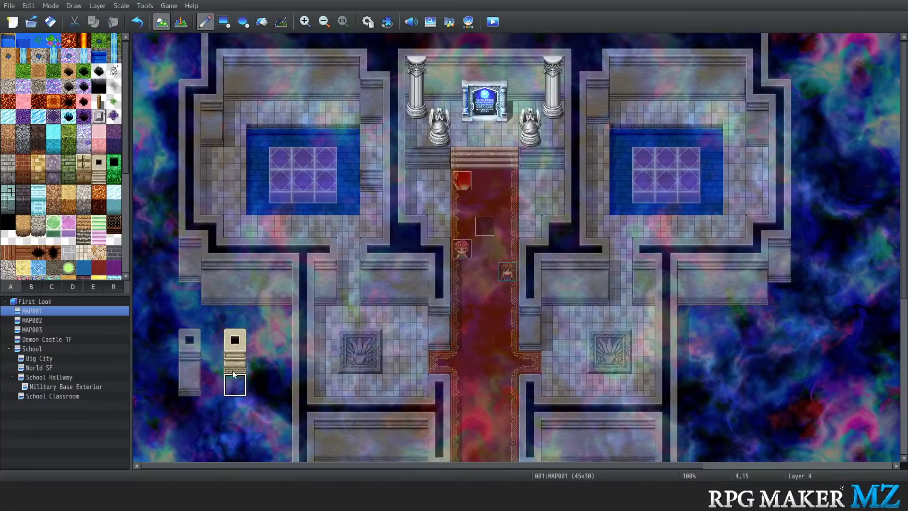
left_click(232, 362)
left_click(232, 346)
Check the individual layers, return to automatic layering and erase the remaining wall column in the void
key("0")
key("1")
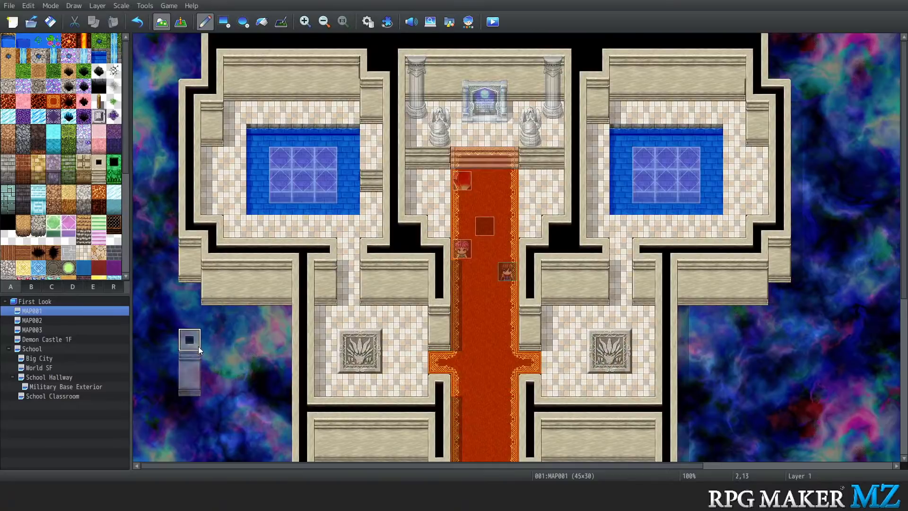
key("2")
key("3")
key("0")
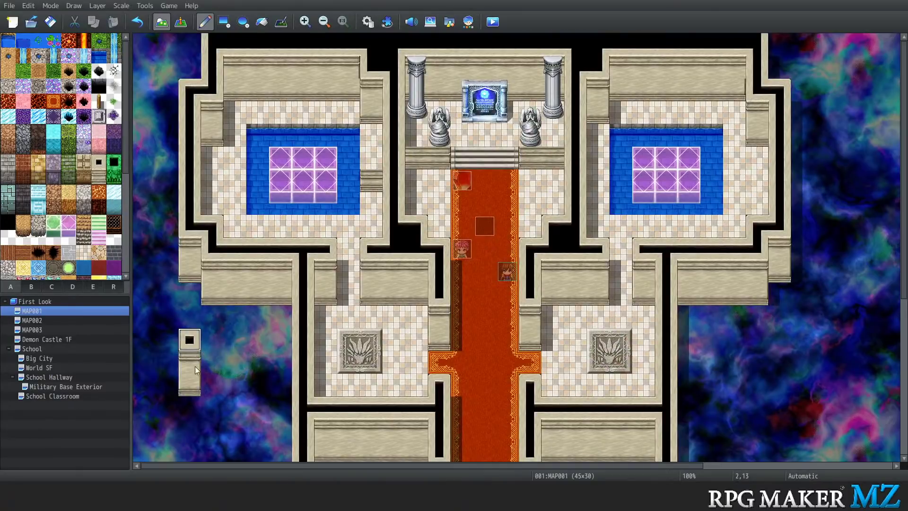
left_click(189, 385)
left_click(189, 362)
left_click(189, 339)
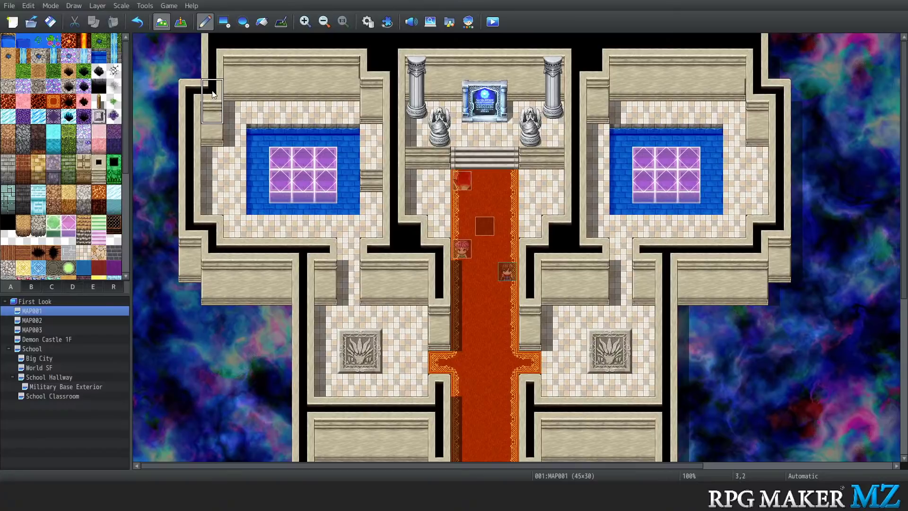
Stamp the copied three-tile wall column in the void on Layer 1 and, beside it, on Layer 2, then view Layer 4
key("1")
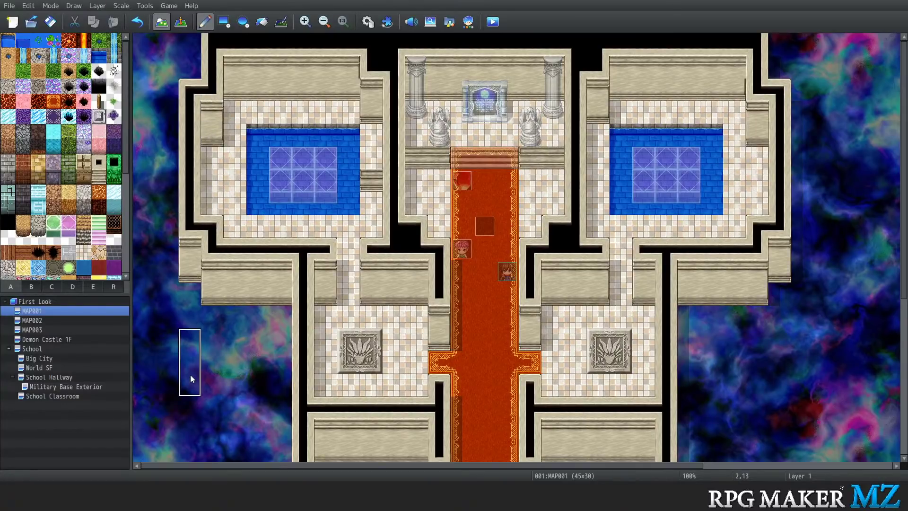
left_click(190, 375)
key("3")
left_click(238, 379)
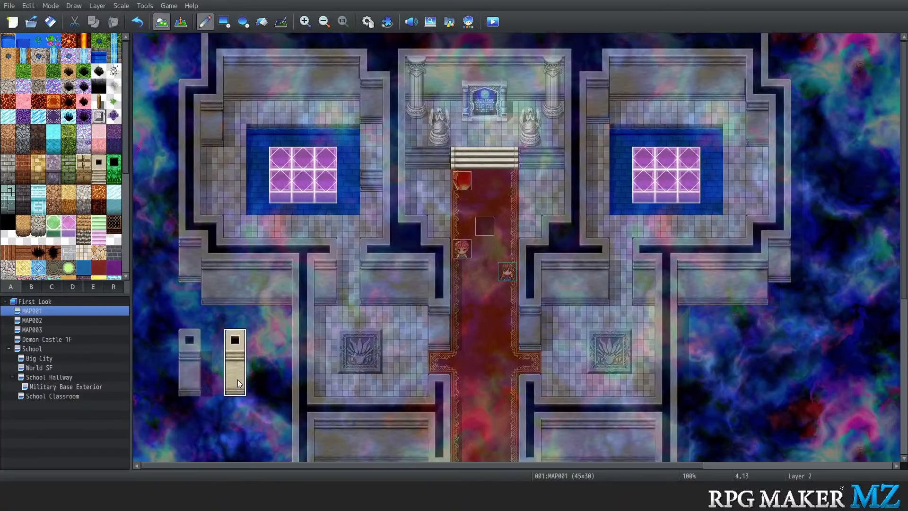
key("4")
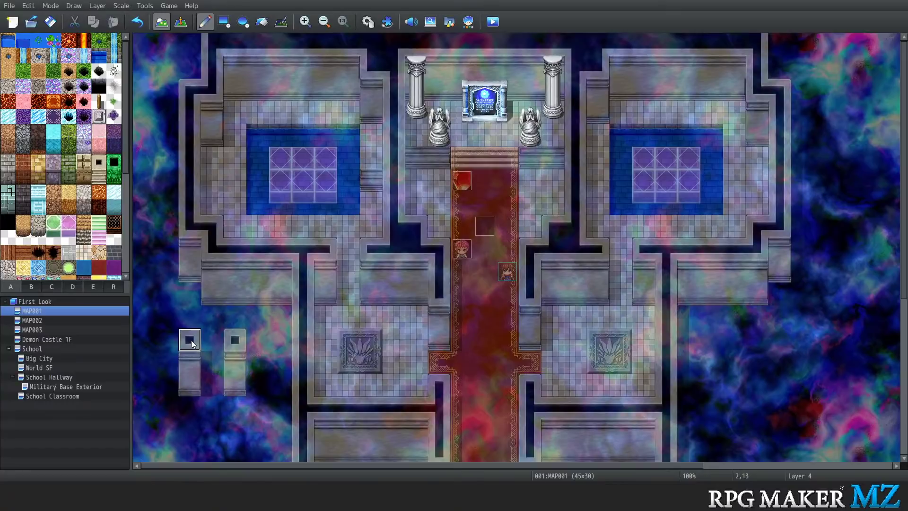
Erase the stamped wall columns from the void, checking Layers 2 to 4 before returning to automatic layering
key("0")
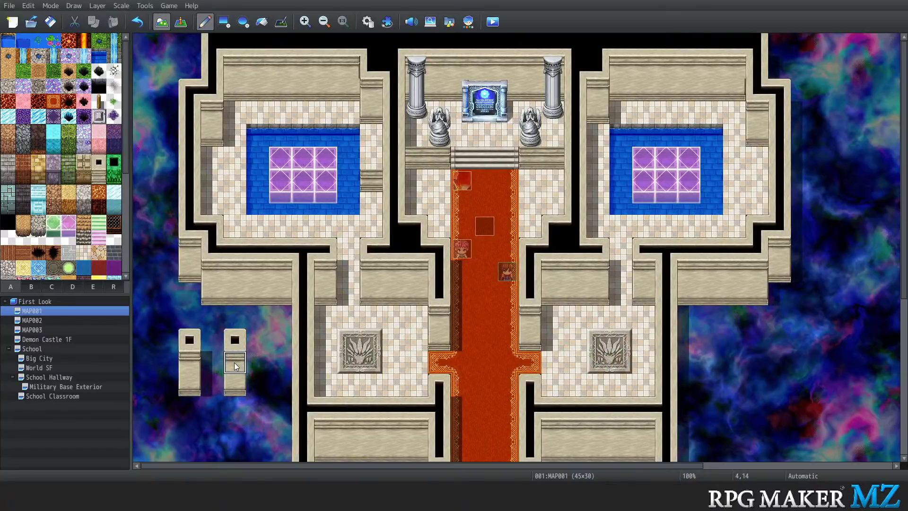
mouse_move(190, 364)
left_mouse_down()
mouse_move(189, 337)
mouse_move(188, 403)
left_mouse_up()
key("2")
key("3")
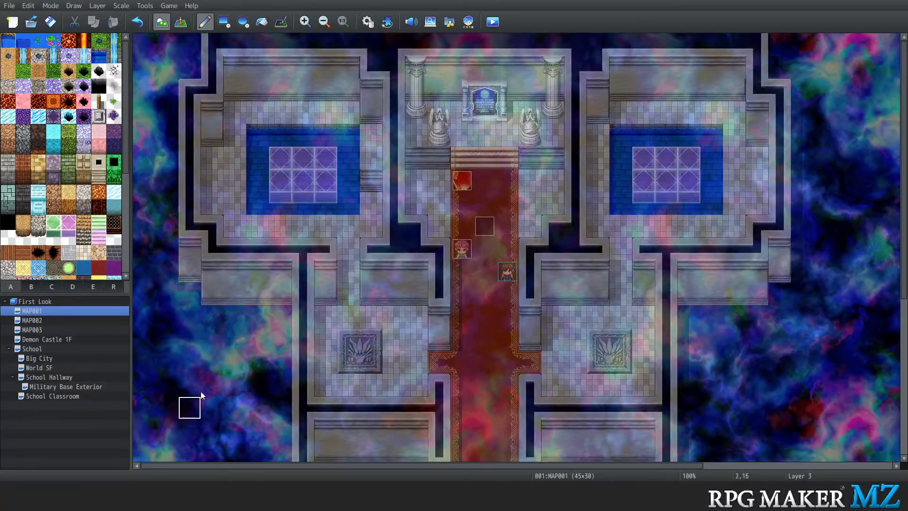
key("4")
key("0")
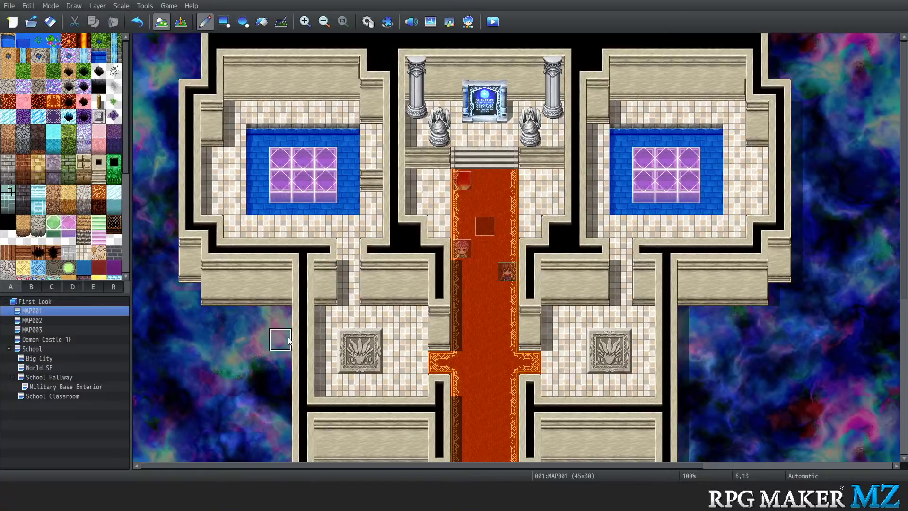
Paint shadows with the Shadow Pen along the left edges of the upper-left room's walls
left_click(280, 21)
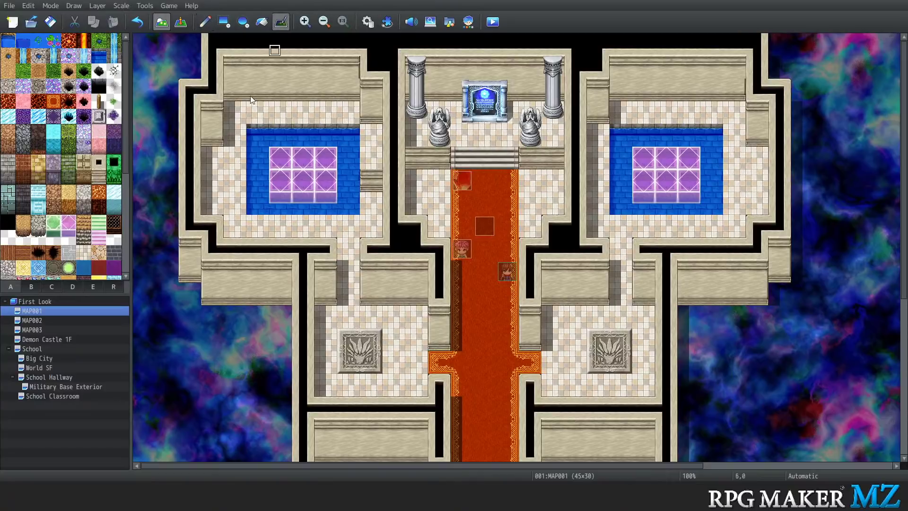
left_click_drag(207, 113, 208, 140)
left_click(207, 107)
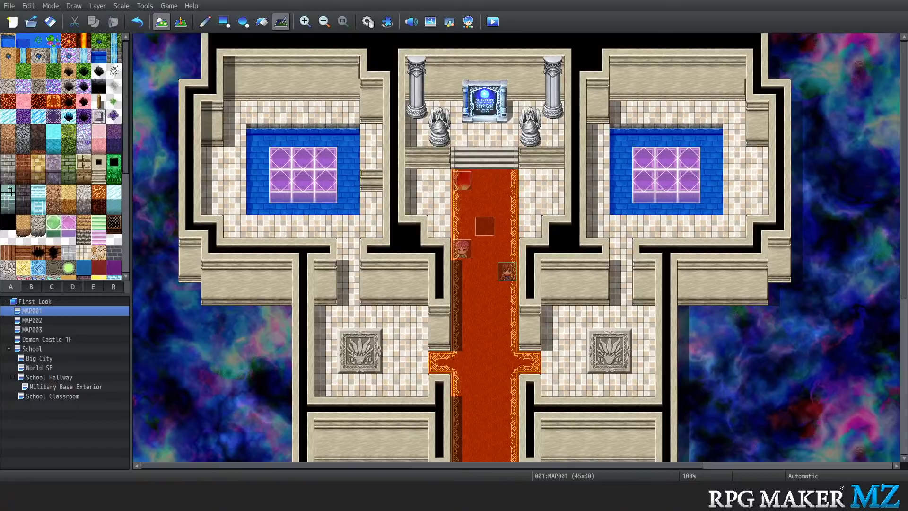
Open the help contents
left_click(191, 5)
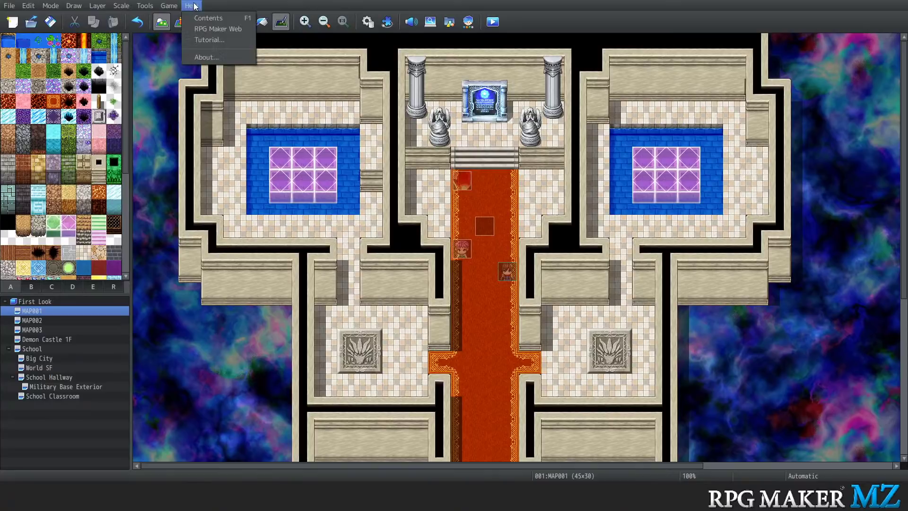
left_click(208, 19)
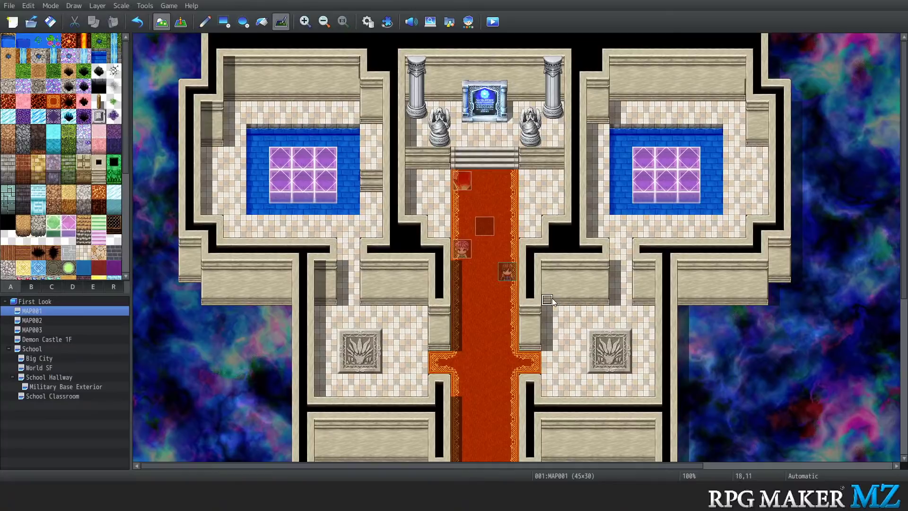
Paint shadows along the left edges of the upper-right room's walls, undoing a stroke on the way
left_click_drag(591, 108, 590, 89)
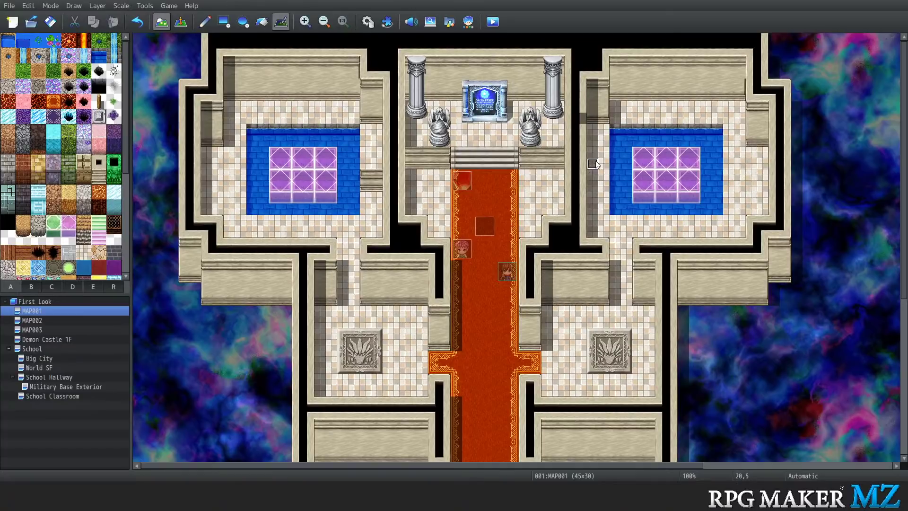
key("ctrl+z")
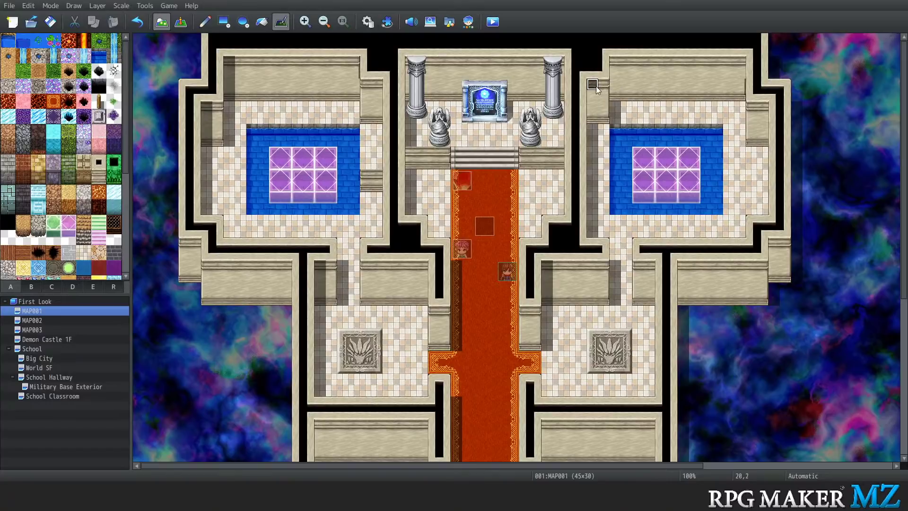
left_click_drag(596, 90, 592, 130)
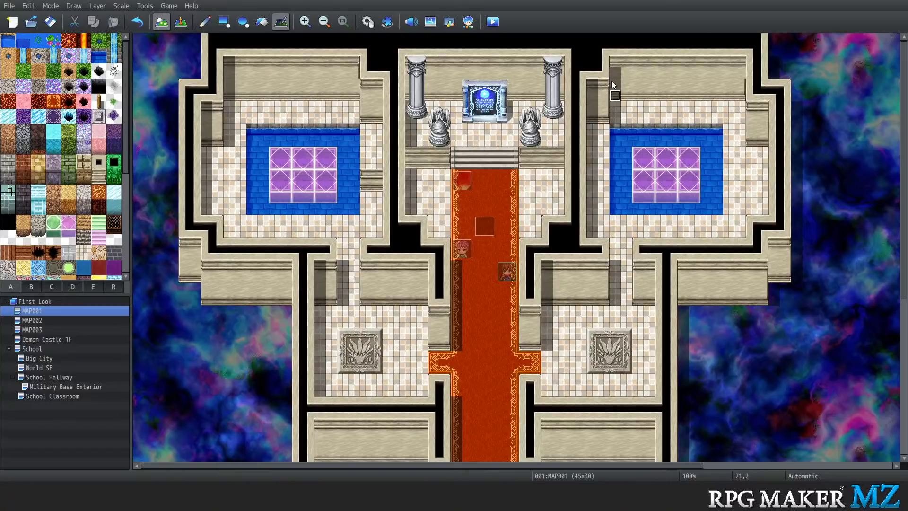
left_click(611, 63)
Review the Swordsman class's EXP curve in the database, then open its Max HP parameter curve
left_click(146, 6)
left_click(160, 19)
left_click(225, 86)
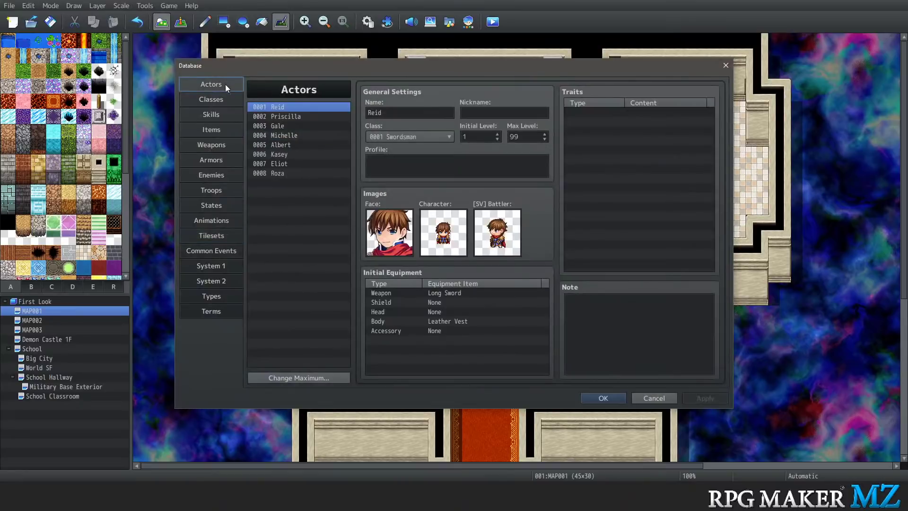
left_click(222, 100)
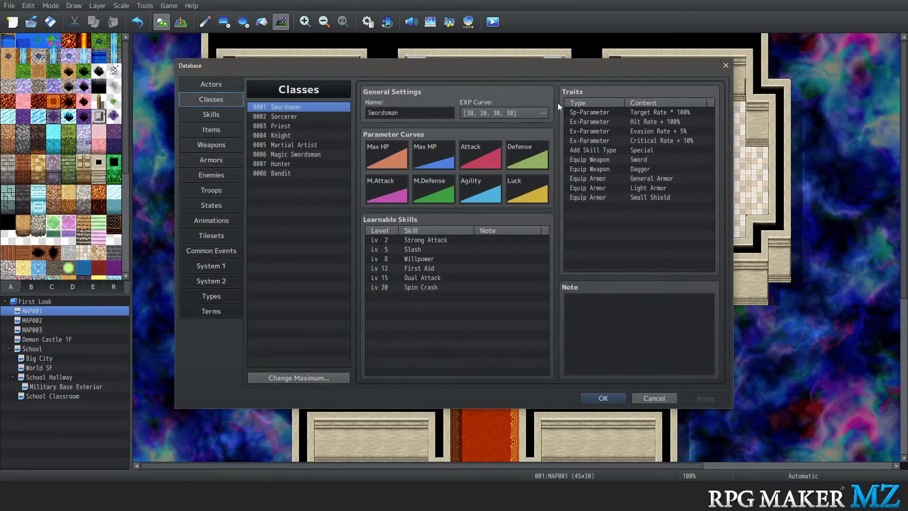
left_click(539, 112)
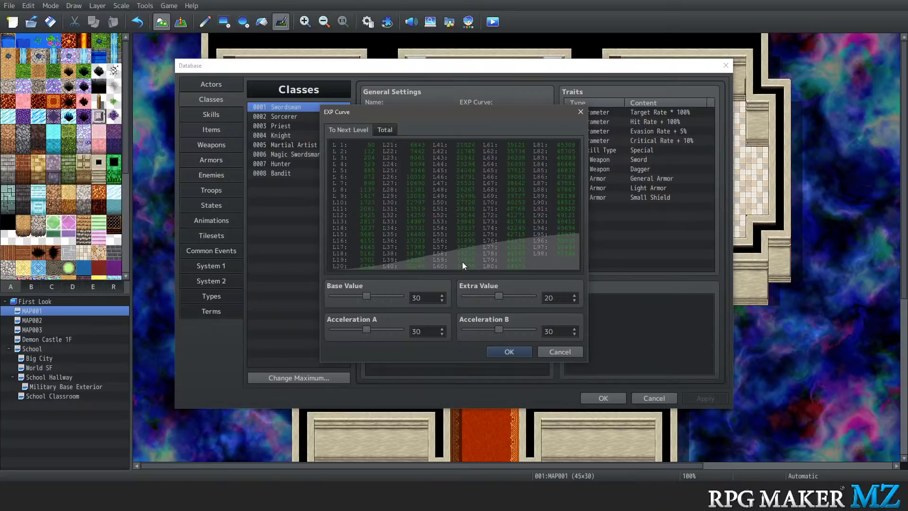
left_click(509, 351)
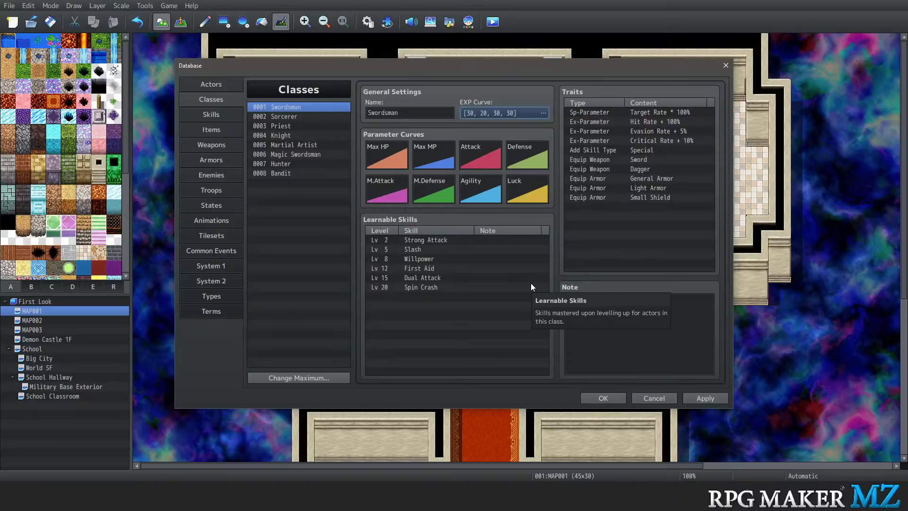
double_click(395, 152)
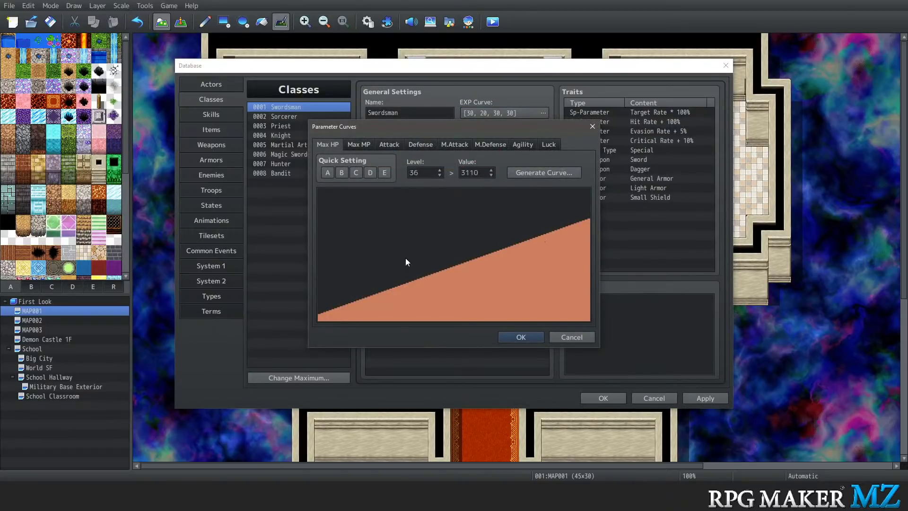
Try a slower growth type in the Max HP curve generator, then cancel it
left_click(548, 169)
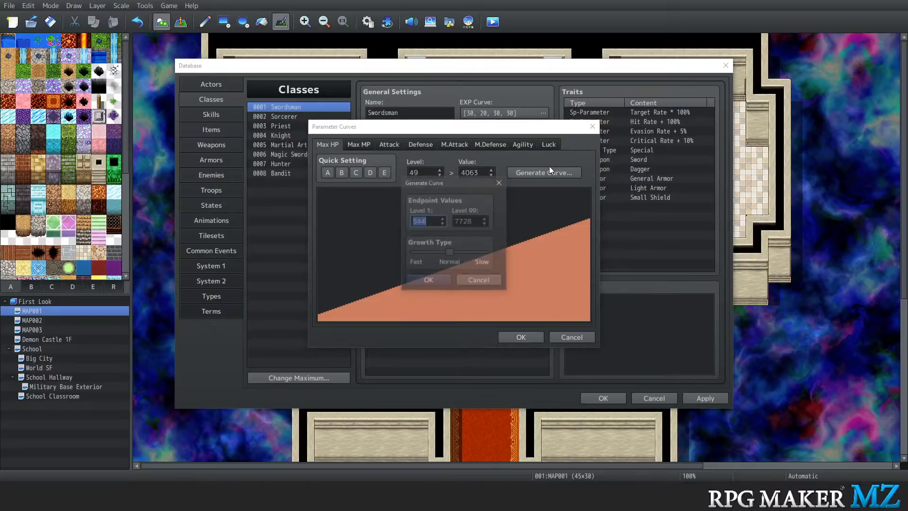
left_click(450, 255)
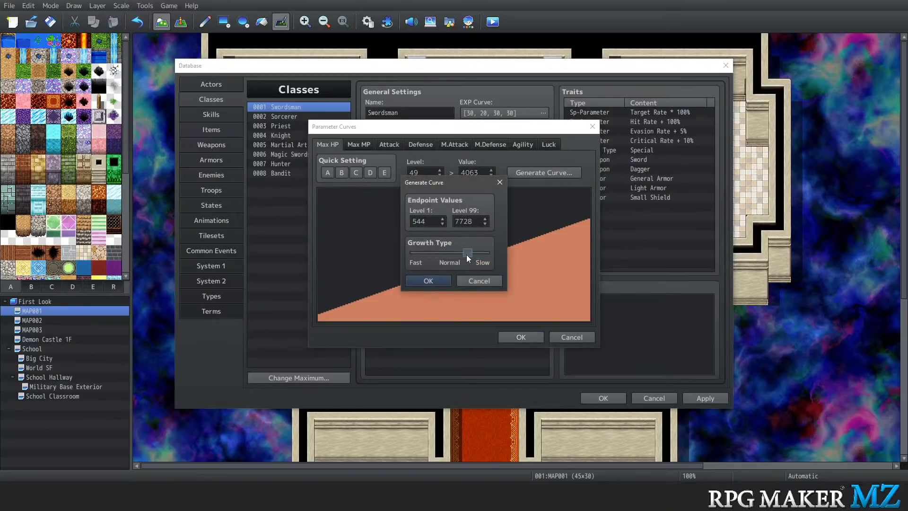
left_click(487, 284)
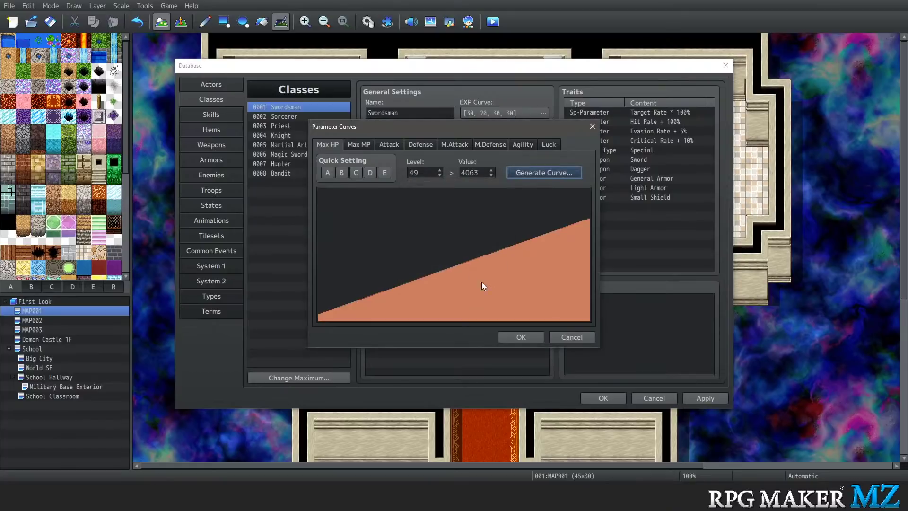
Try the quick settings for the Swordsman's Max HP curve, apply setting C and save the database
left_click(384, 173)
left_click(370, 173)
left_click(357, 173)
left_click(340, 173)
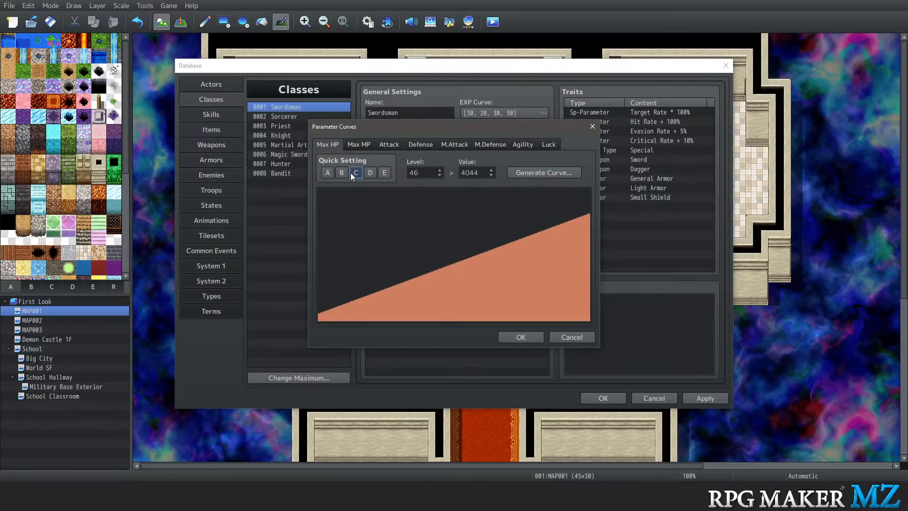
left_click(356, 172)
mouse_move(539, 243)
left_mouse_down()
mouse_move(434, 259)
mouse_move(376, 300)
mouse_move(445, 274)
left_mouse_up()
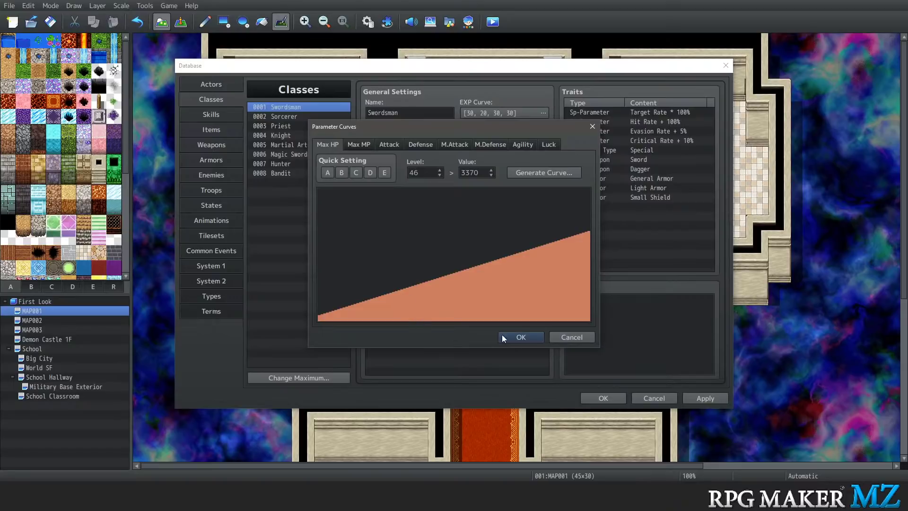
left_click(522, 337)
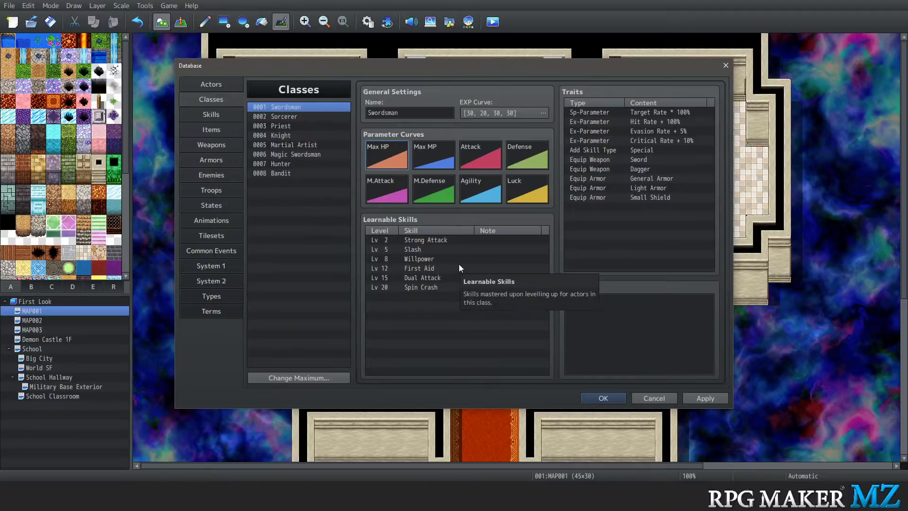
left_click(610, 396)
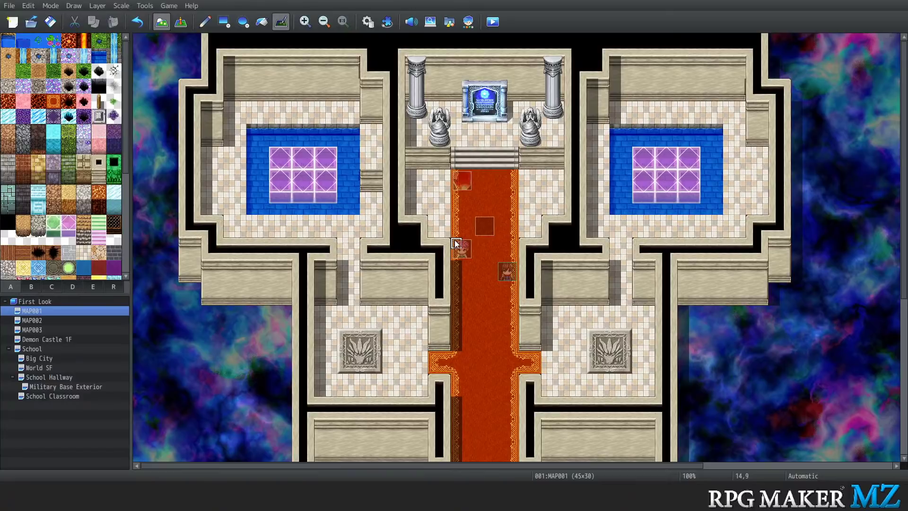
scroll(455, 243, "down", 6)
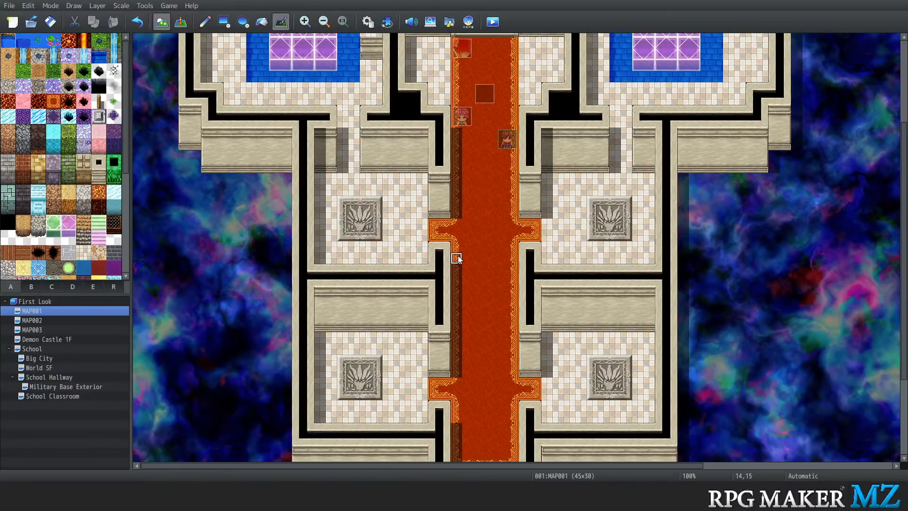
scroll(457, 256, "up", 6)
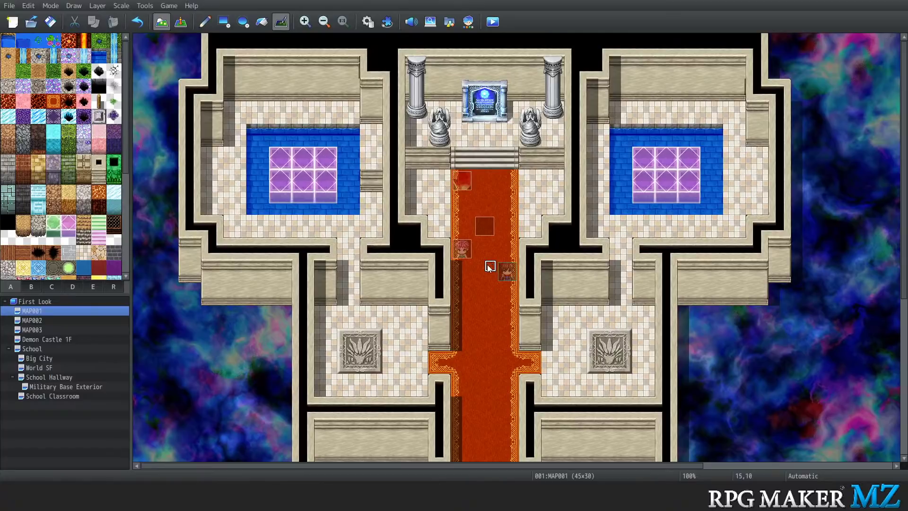
scroll(489, 267, "down", 3)
scroll(478, 269, "down", 1)
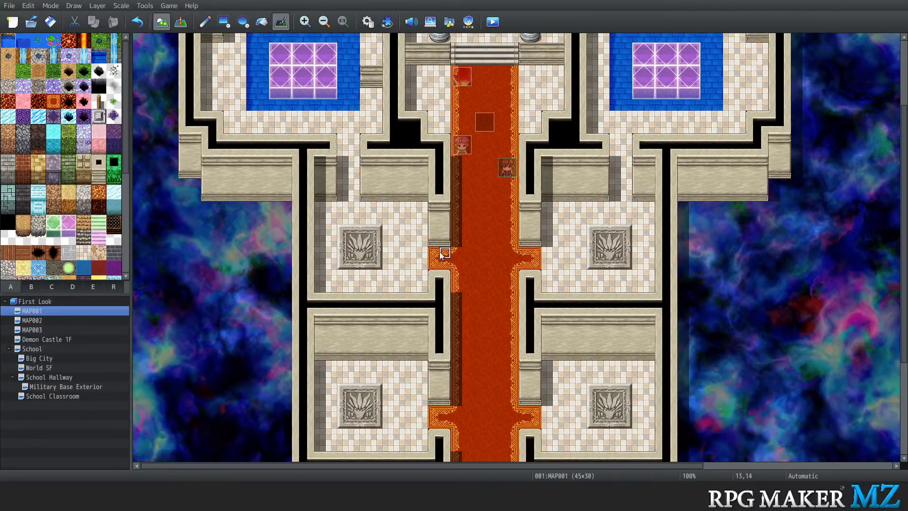
Paint the red carpet with the Pencil from the corridor into the four side rooms, bending each branch upward by one tile
left_click(203, 22)
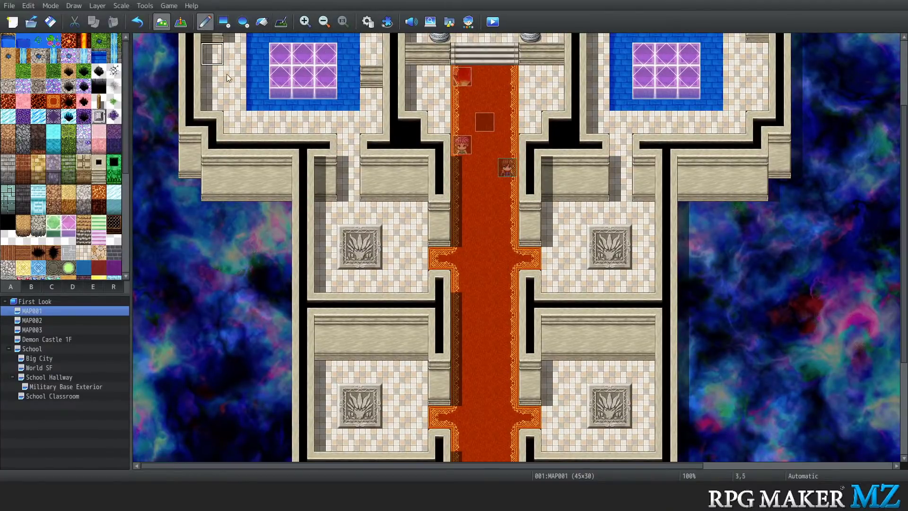
left_click(421, 266)
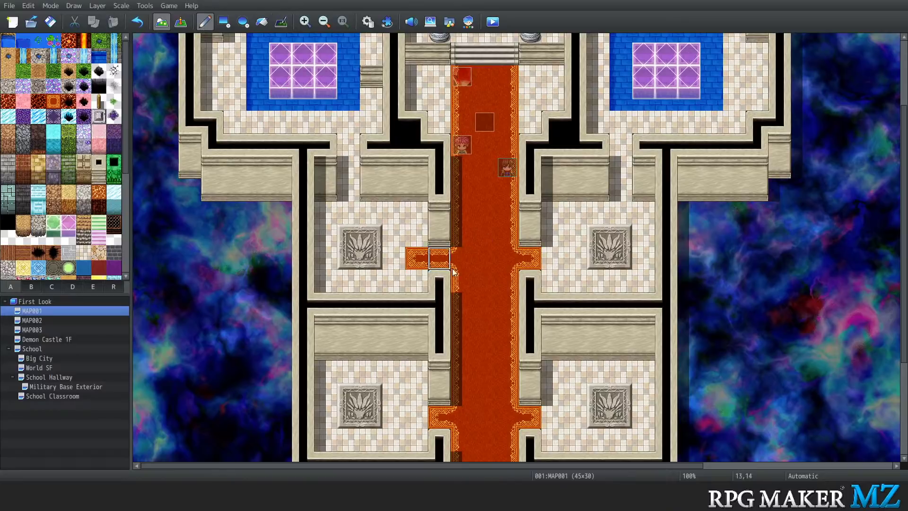
left_click_drag(556, 260, 553, 243)
left_click(417, 237)
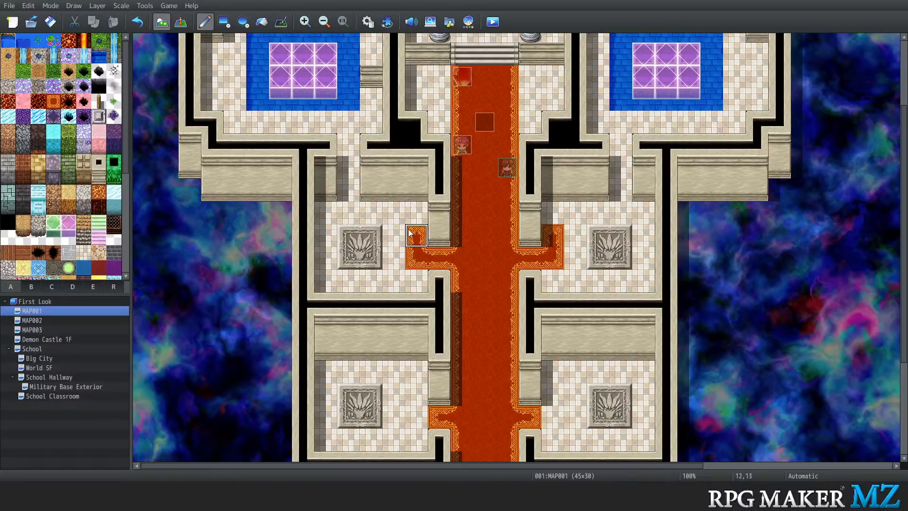
left_click_drag(416, 417, 417, 394)
left_click_drag(552, 395, 552, 417)
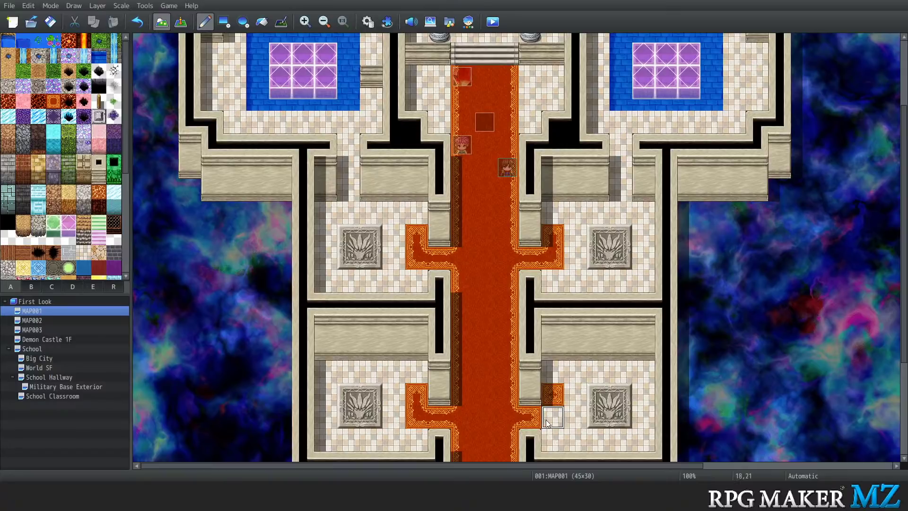
Restore the tiled floor over the carpet branches inside the four side rooms, leaving the carpet ending at their doorways
scroll(440, 288, "up", 3)
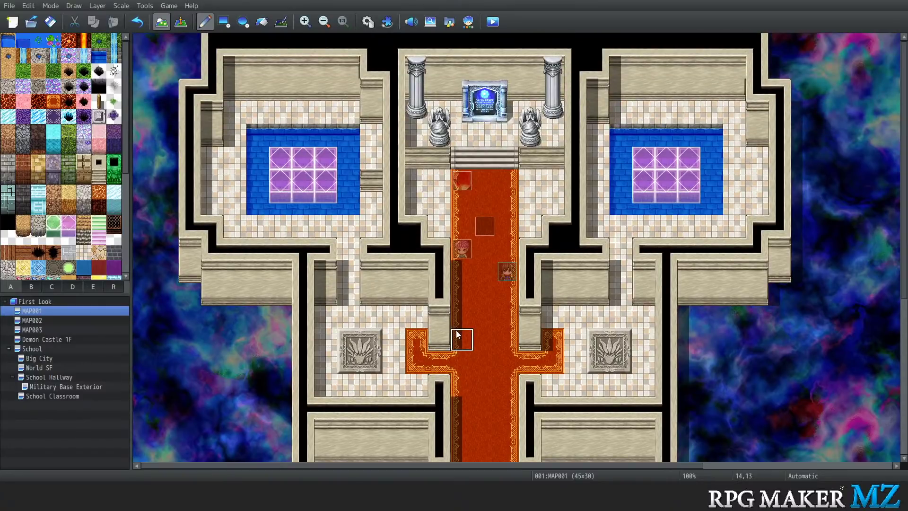
scroll(535, 316, "down", 5)
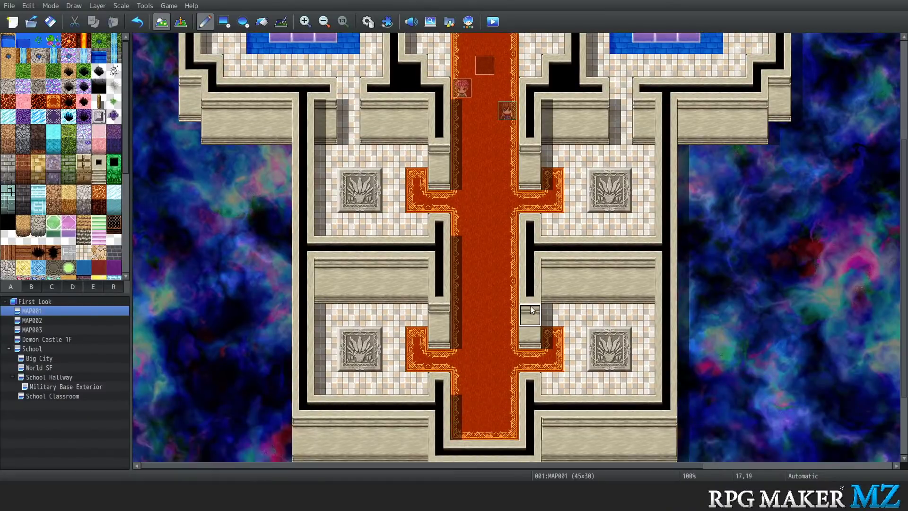
left_click(417, 181)
left_click(416, 338)
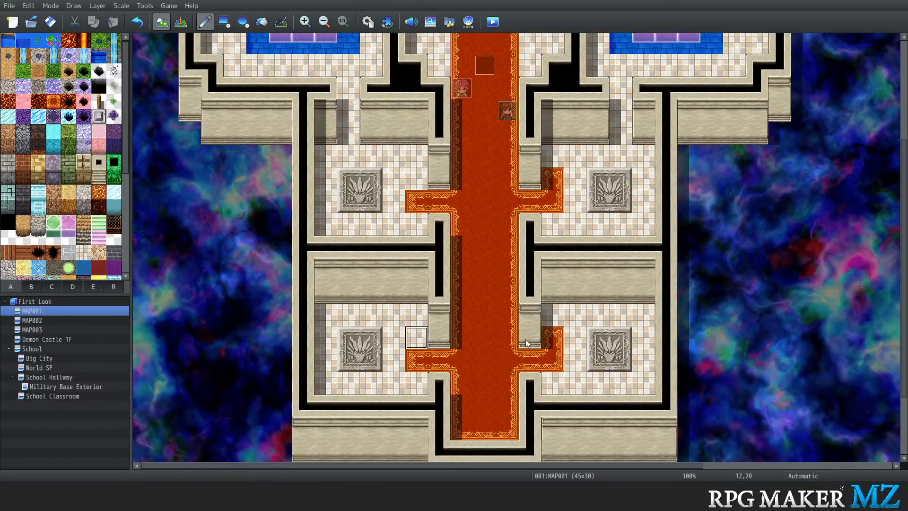
left_click(552, 338)
left_click(552, 179)
left_click(552, 202)
left_click(553, 360)
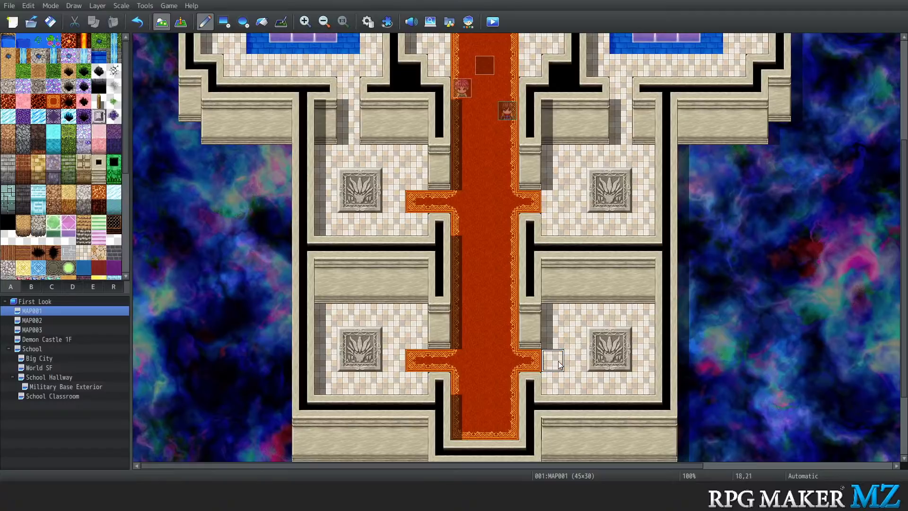
left_click(417, 360)
left_click(417, 201)
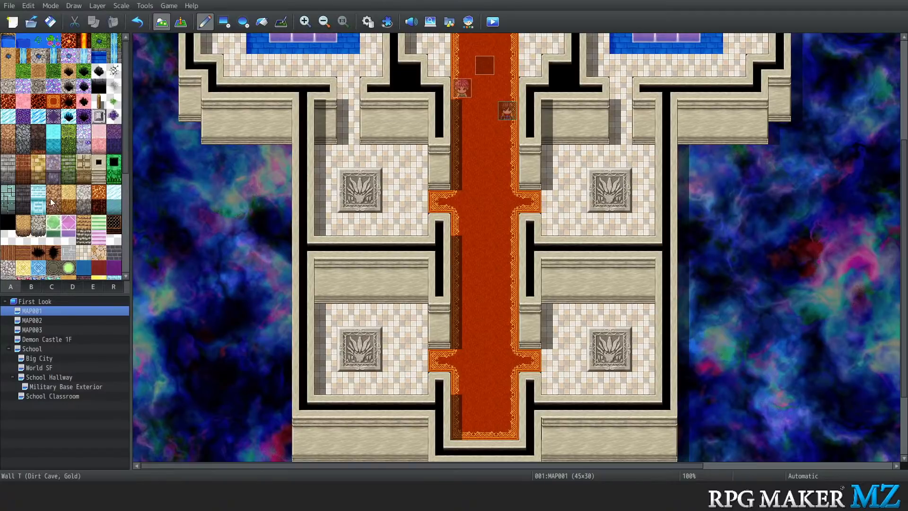
Browse the A and B tilesets and examine the whole castle layout of MAP001
scroll(81, 213, "down", 4)
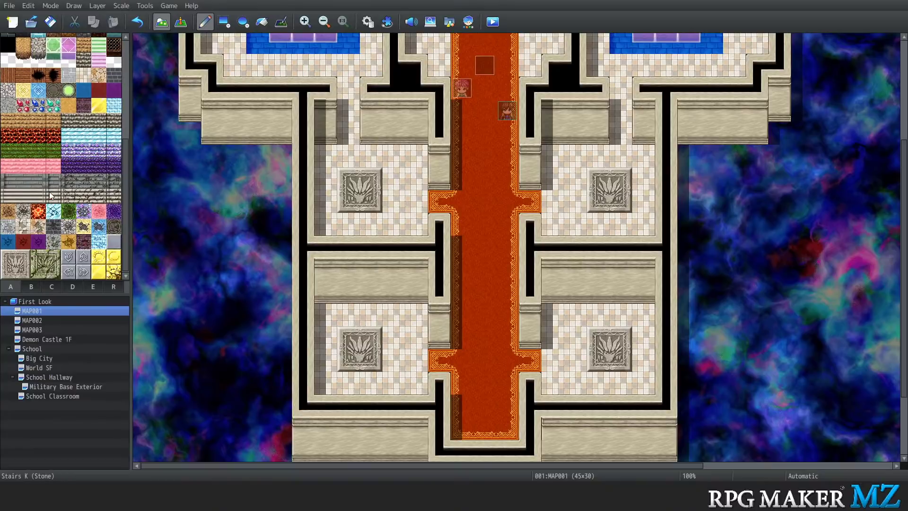
left_click(32, 287)
scroll(68, 220, "down", 5)
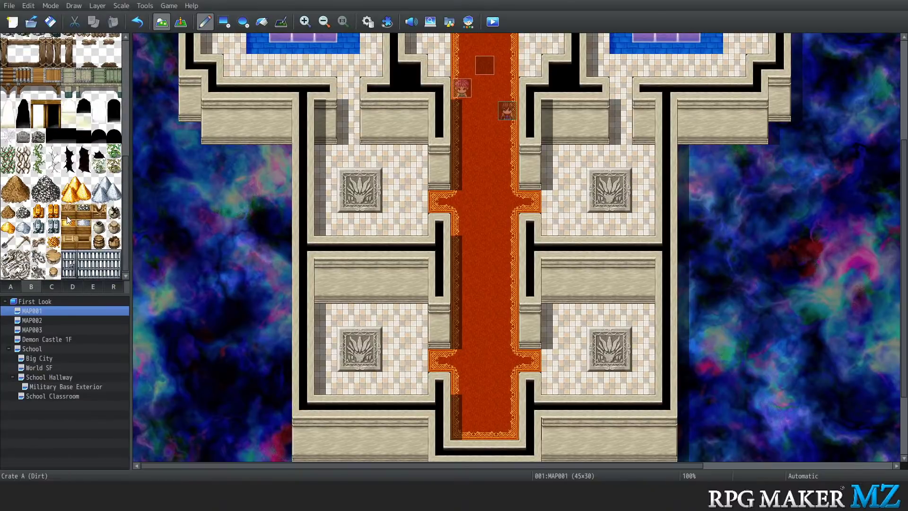
scroll(68, 217, "up", 6)
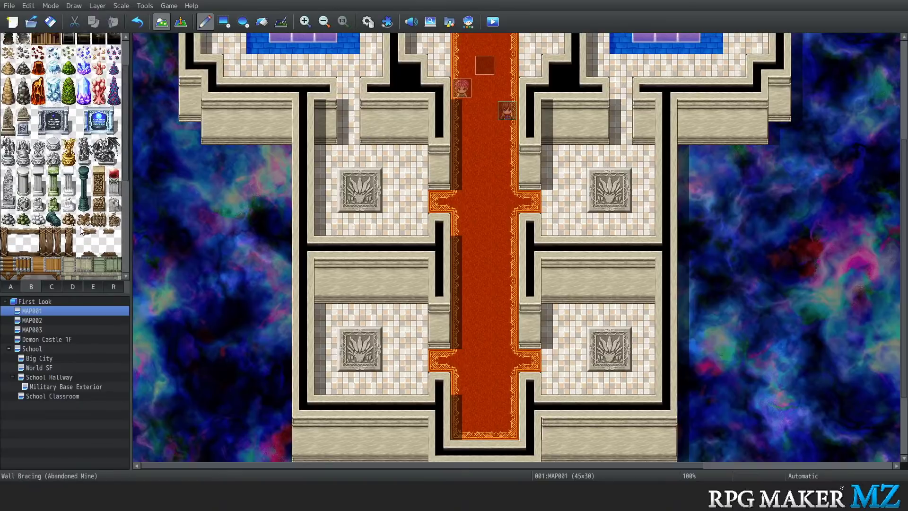
scroll(81, 230, "up", 3)
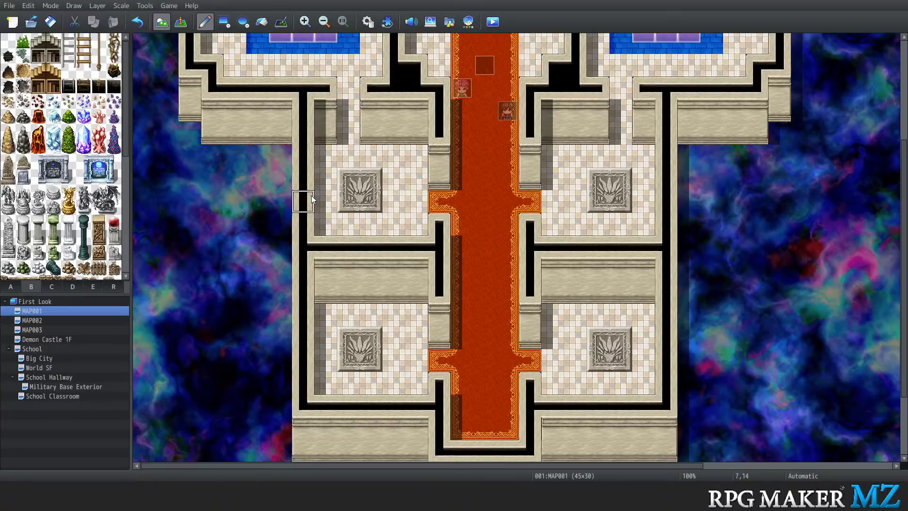
scroll(496, 217, "down", 2)
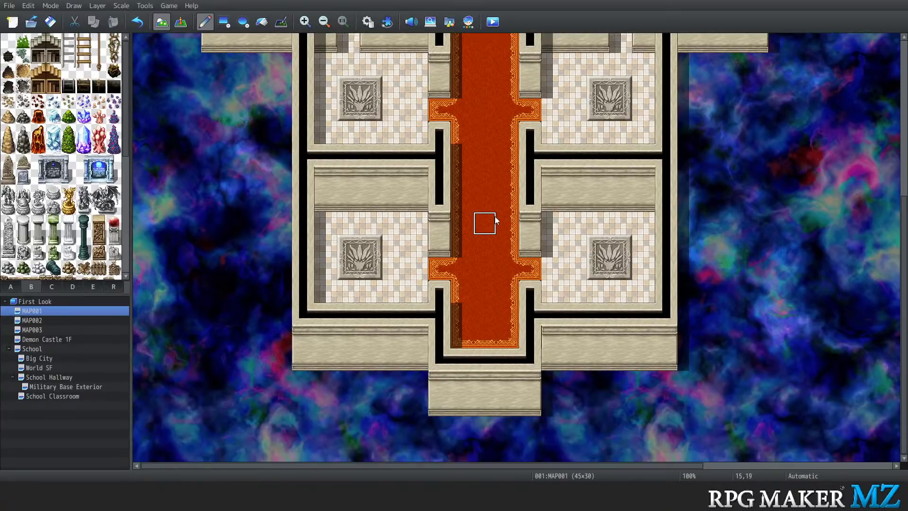
scroll(495, 217, "up", 3)
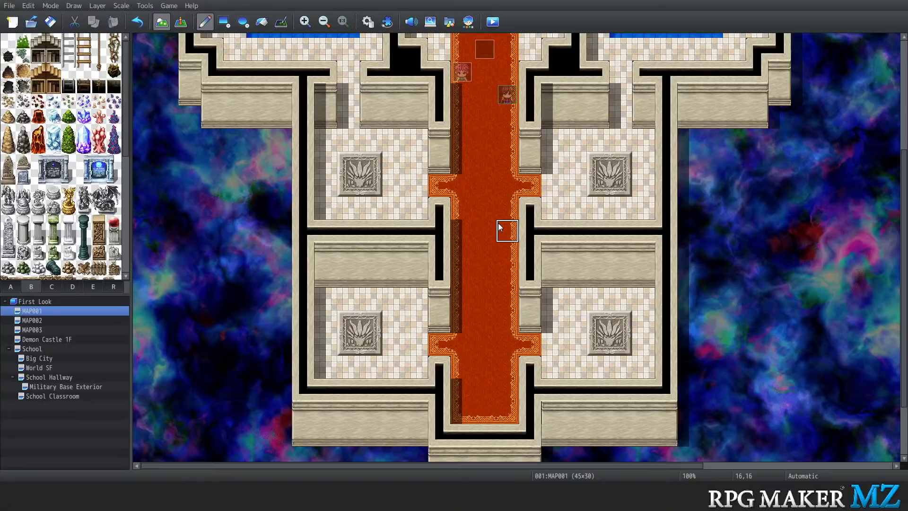
scroll(478, 237, "down", 4)
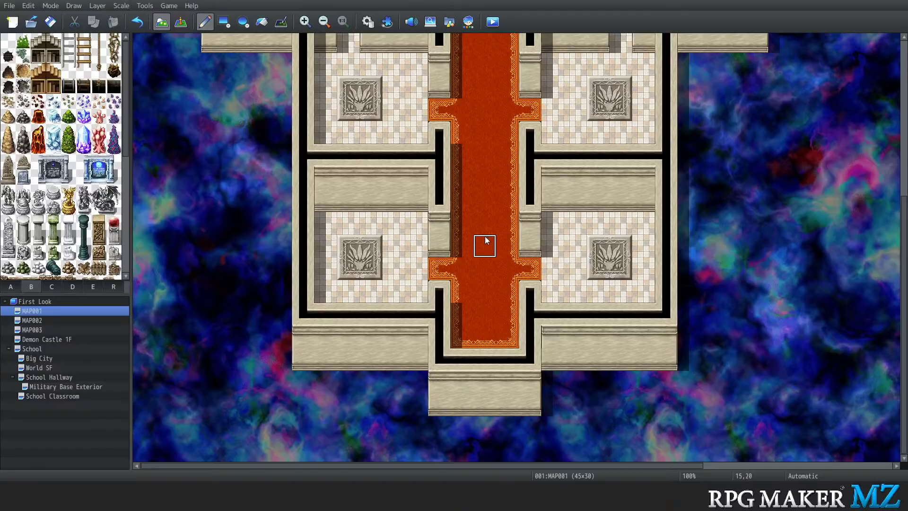
scroll(503, 279, "up", 2)
scroll(502, 286, "up", 10)
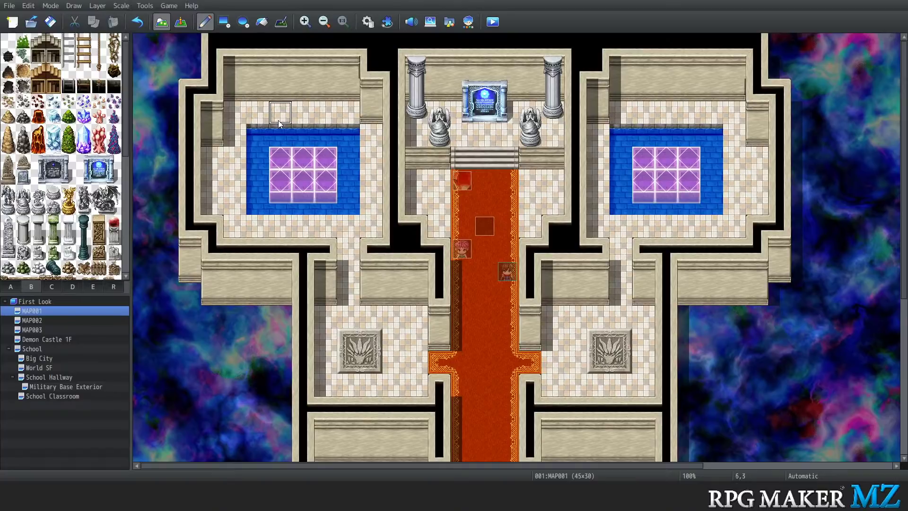
scroll(325, 235, "down", 5)
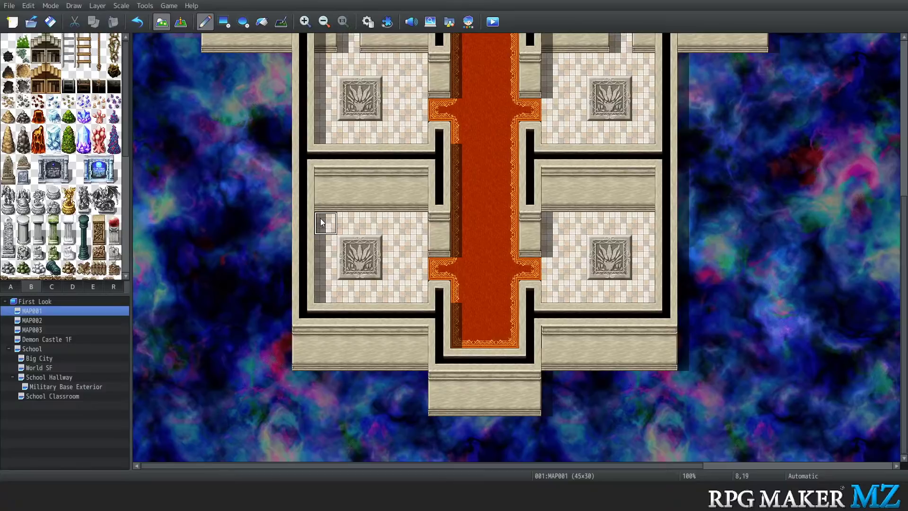
Open the database and look through the Troops, States and Animations categories
left_click(144, 5)
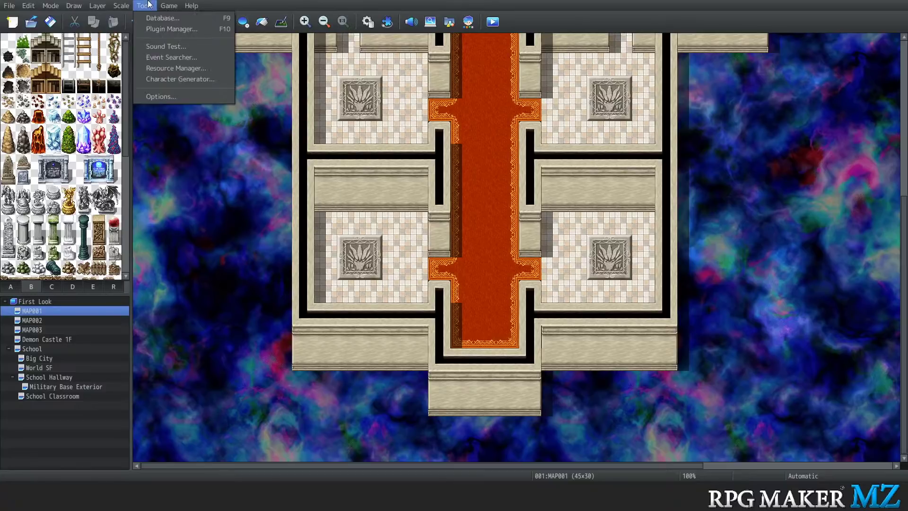
left_click(158, 18)
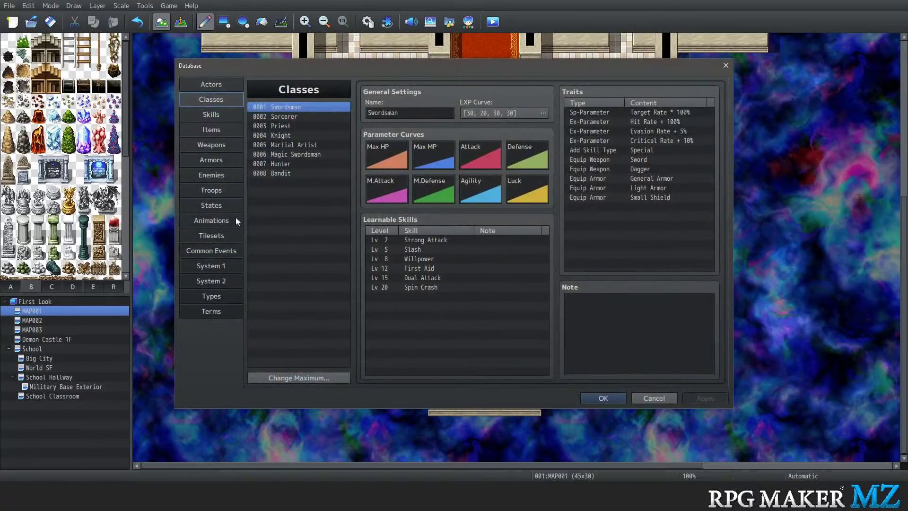
left_click(216, 196)
left_click(214, 203)
left_click(215, 194)
left_click(217, 206)
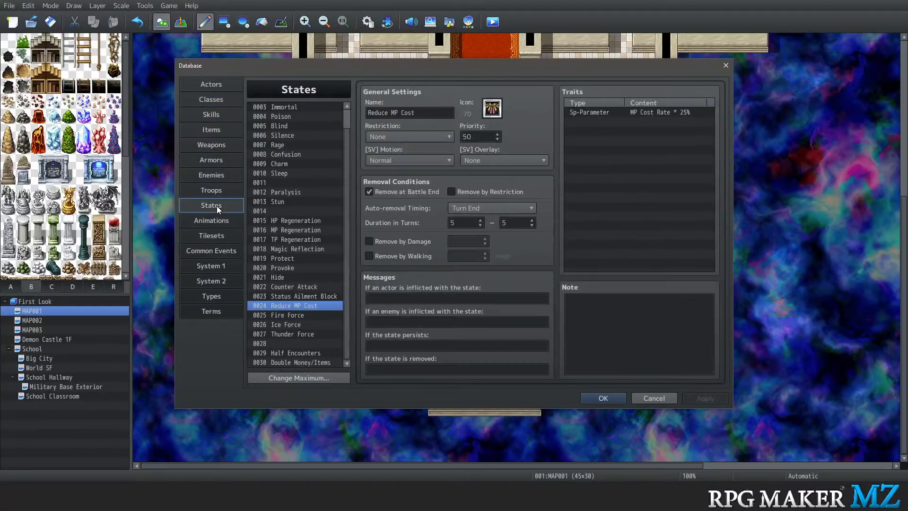
left_click(218, 222)
left_click(215, 206)
left_click(214, 189)
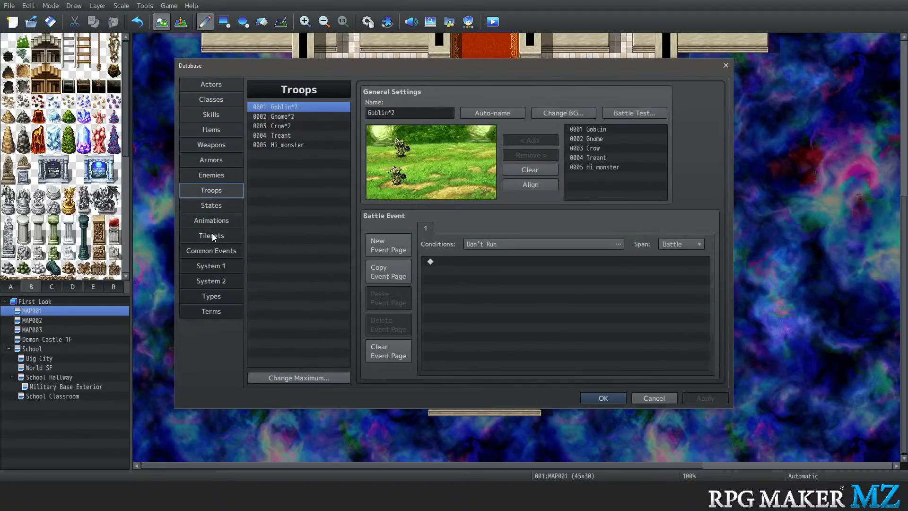
Try the Turn-based and Time Progress (Active) battle systems in System 1, returning the setting to Time Progress (Wait)
left_click(206, 269)
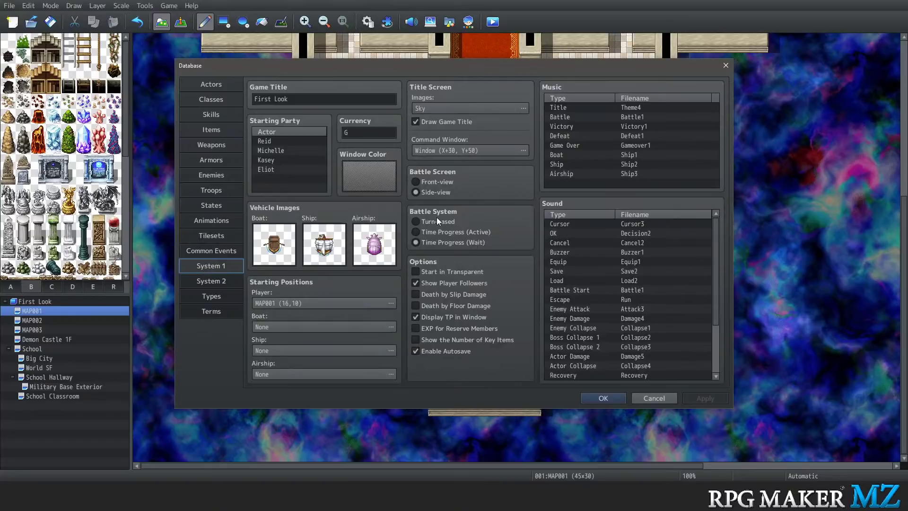
left_click(437, 220)
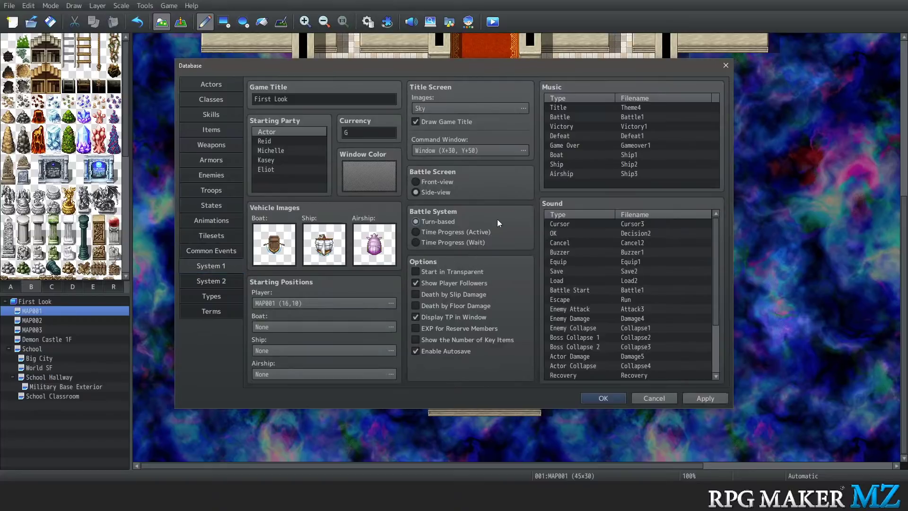
left_click(469, 230)
left_click(461, 243)
Review the Goblin*2 troop's battle event settings and compare them with the removal conditions of the Reduce MP Cost state
left_click(208, 189)
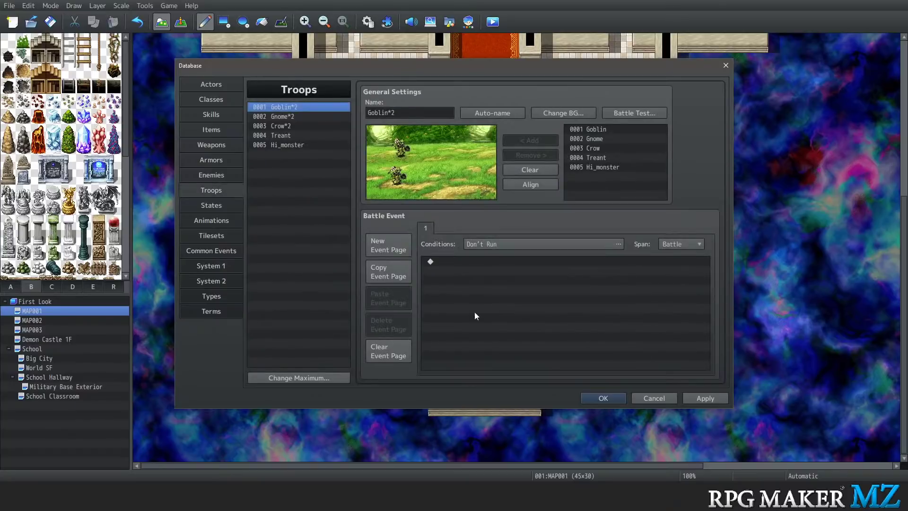
left_click(503, 316)
left_click(220, 204)
left_click(218, 195)
left_click(206, 203)
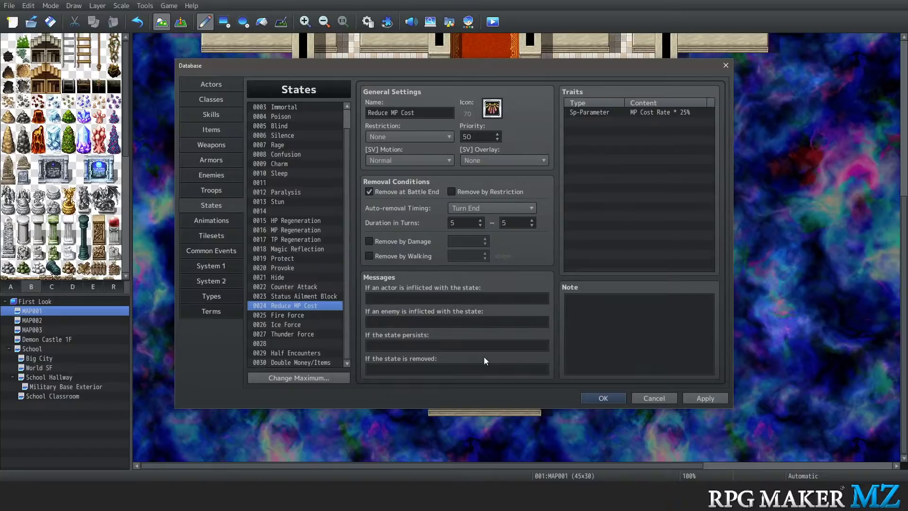
left_click(209, 190)
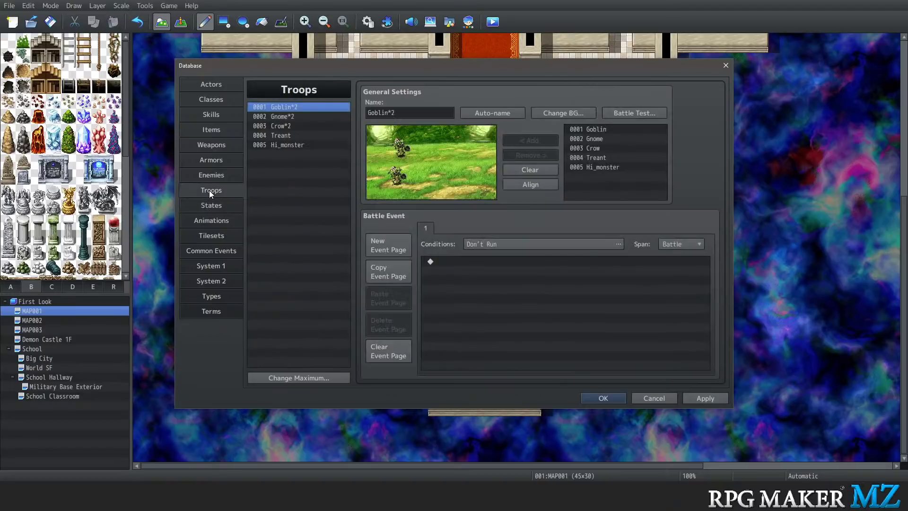
Examine the Hi_monster enemy's action patterns and battle image
left_click(204, 175)
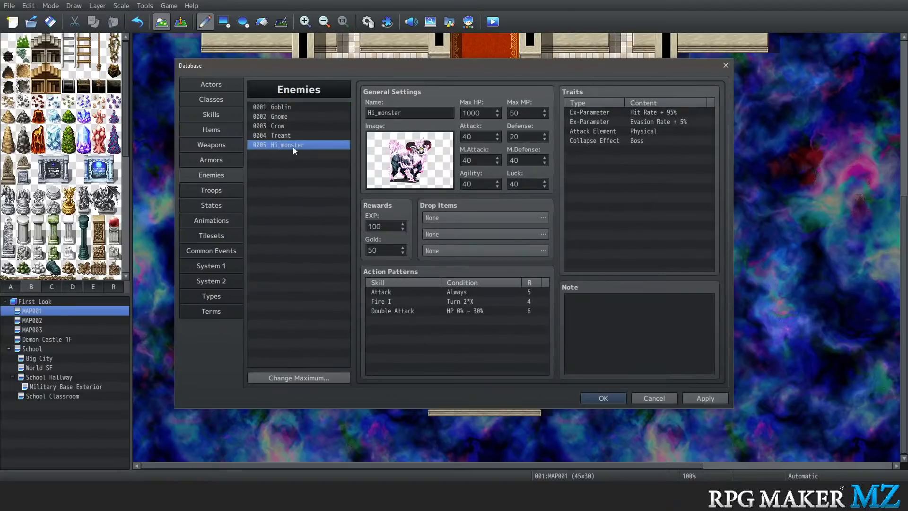
left_click(399, 310)
left_click(398, 292)
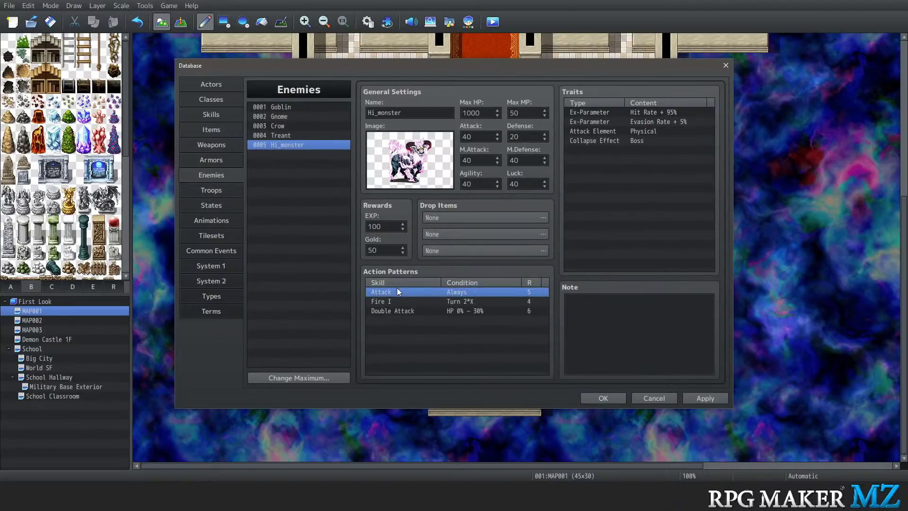
left_click(397, 302)
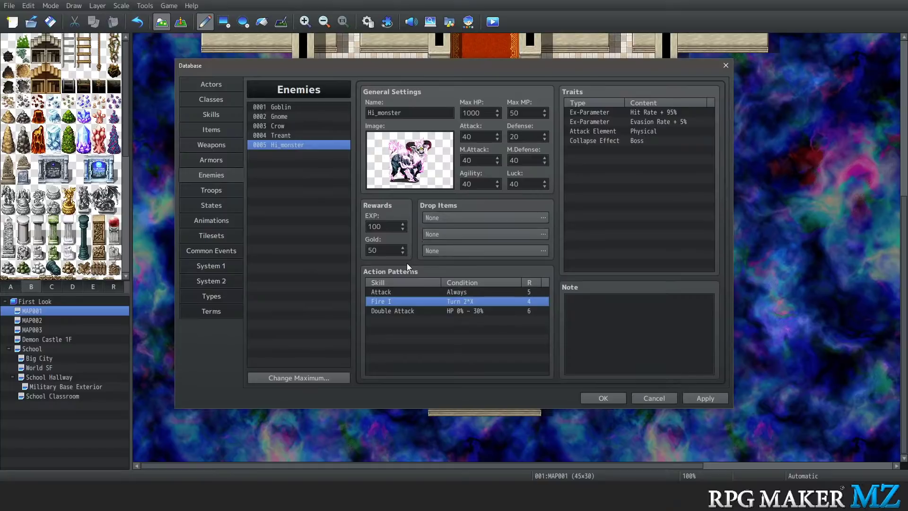
left_click(406, 150)
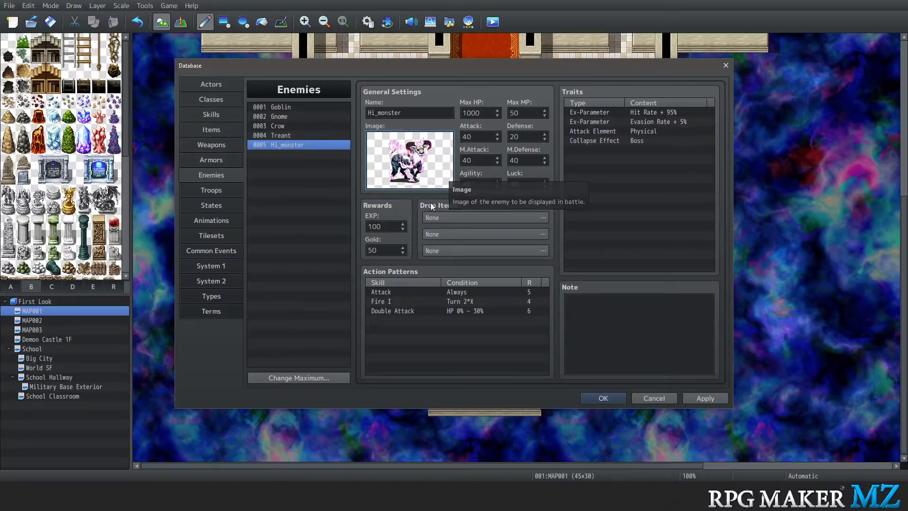
Try a Turn condition for the Goblin*2 troop's battle event, discard it, and select the upper goblin in the battle preview
left_click(224, 191)
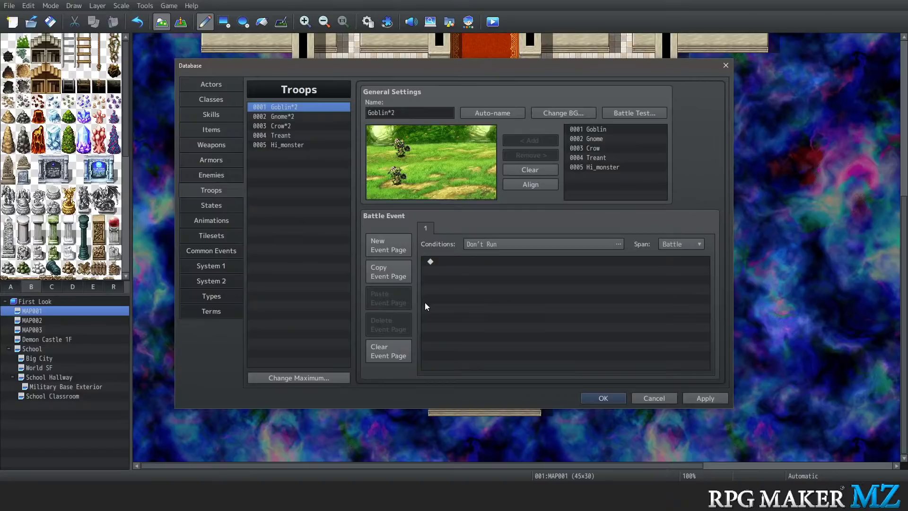
left_click(496, 243)
left_click(437, 275)
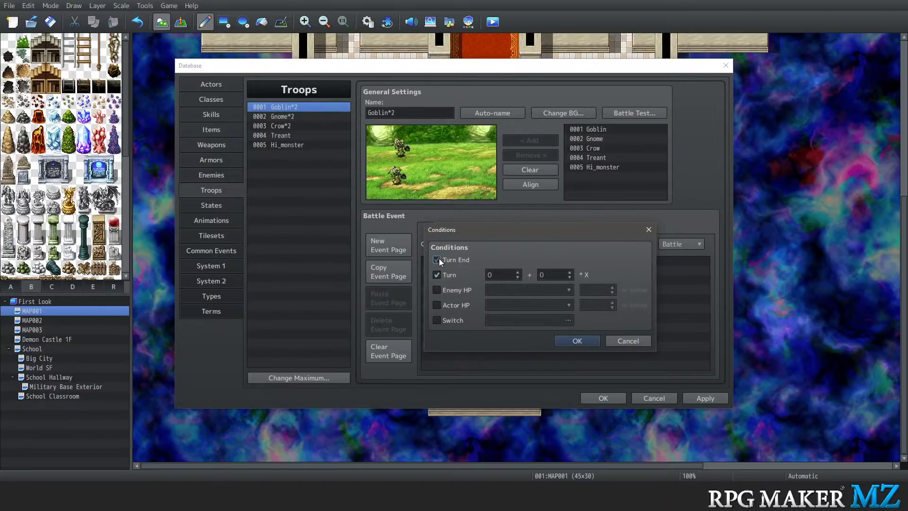
left_click(619, 342)
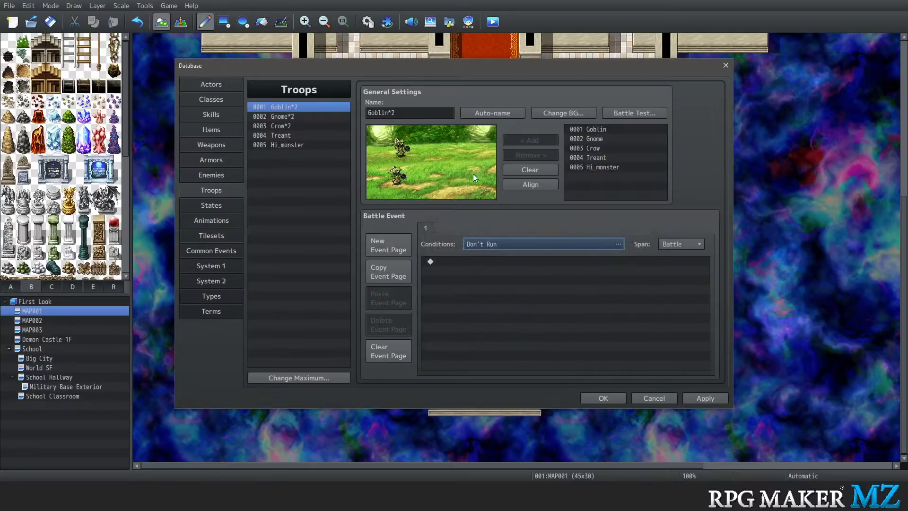
left_click(397, 146)
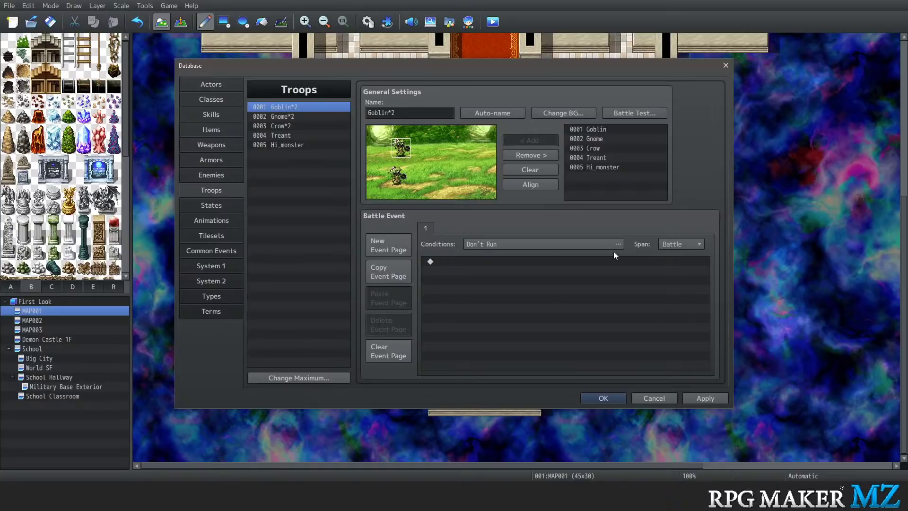
Preview a Turn condition for the Goblin*2 troop's battle event without applying it, and close the database keeping its other settings
left_click(524, 246)
left_click(437, 274)
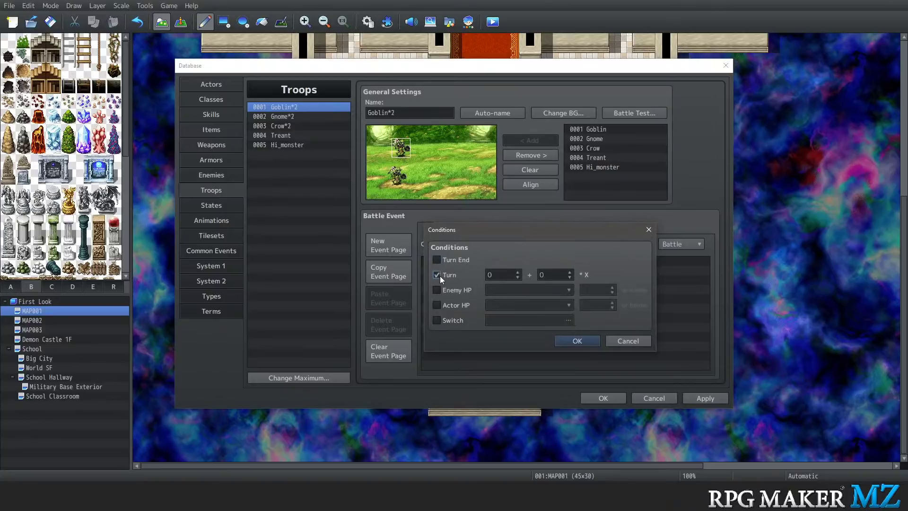
left_click(613, 341)
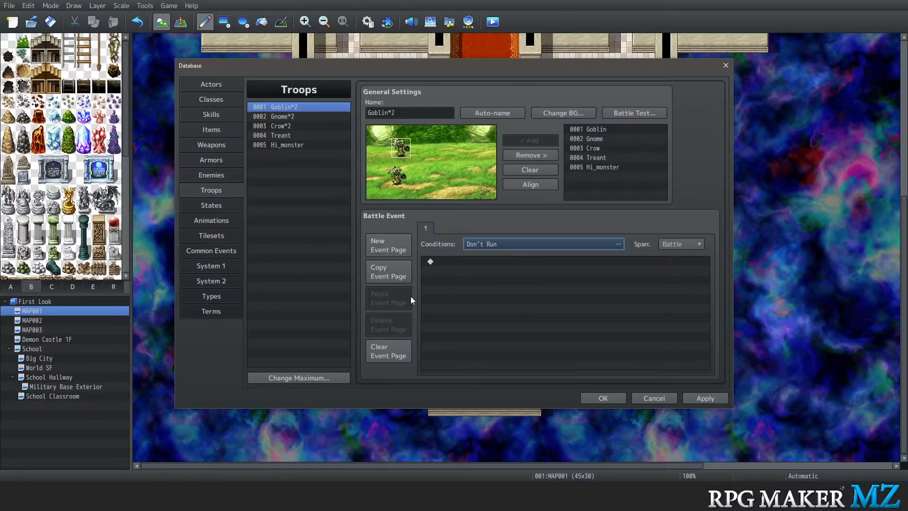
left_click(367, 263)
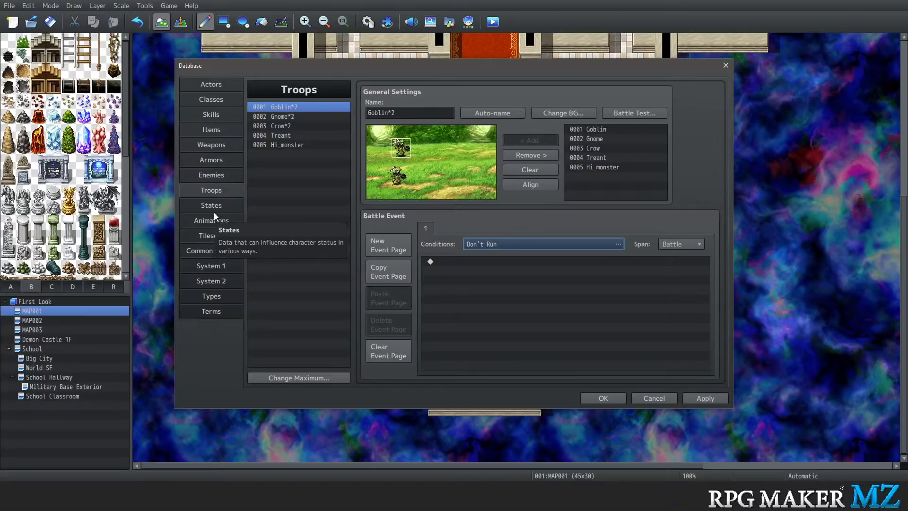
left_click(603, 398)
Examine the Show Text command's control characters from a new event on MAP001's red carpet, and discard the event
key("F6")
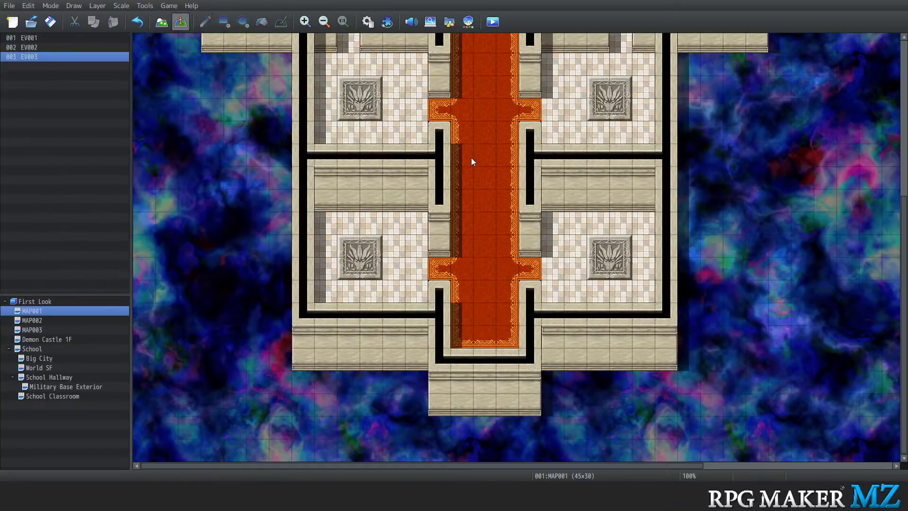
right_click(471, 159)
left_click(489, 176)
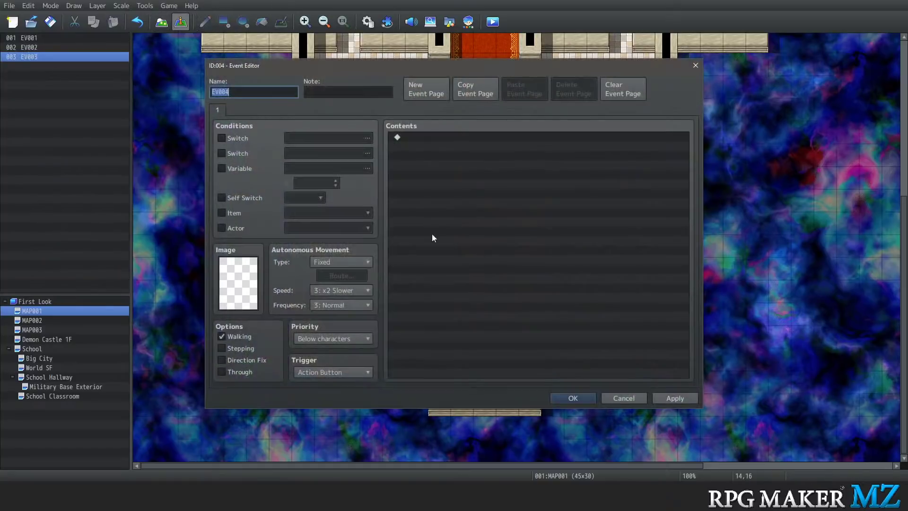
double_click(410, 137)
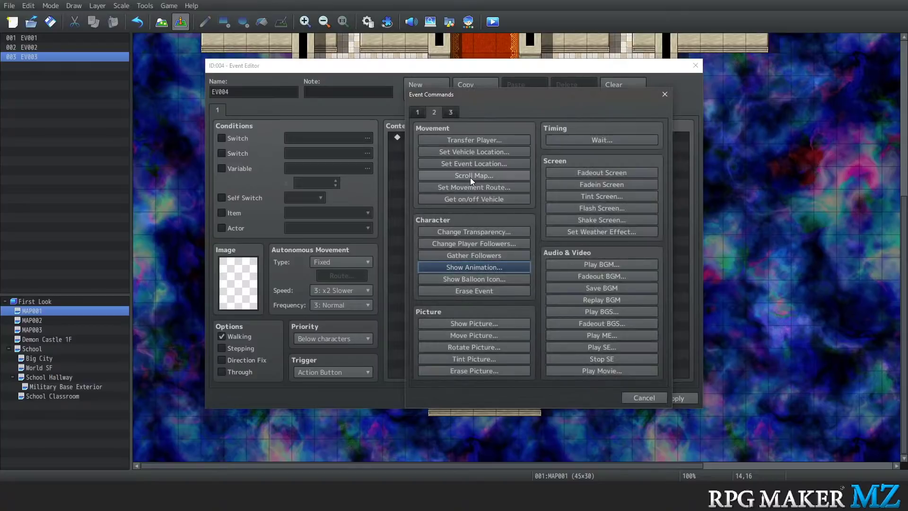
left_click(418, 112)
left_click(472, 139)
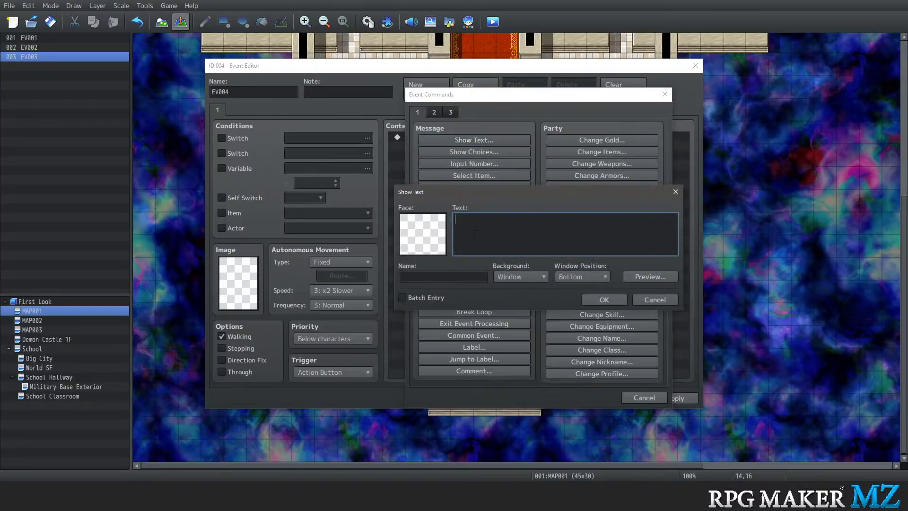
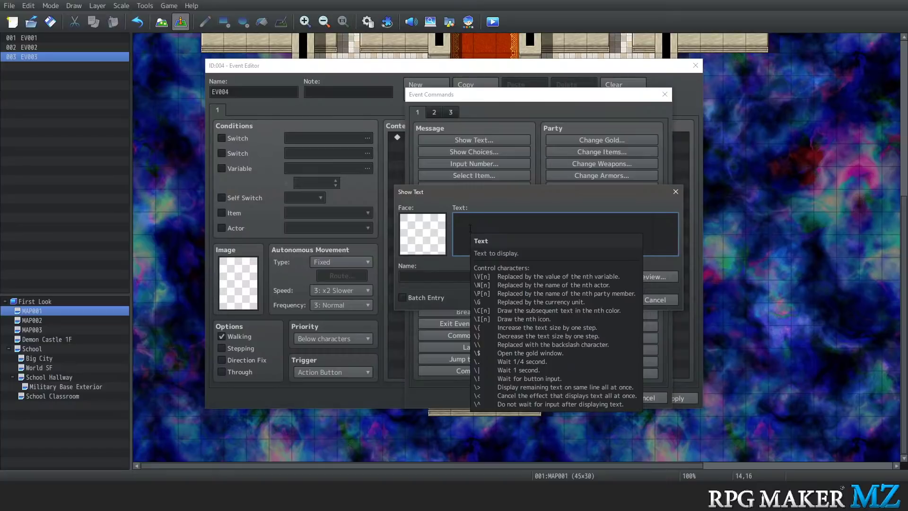
left_click(677, 192)
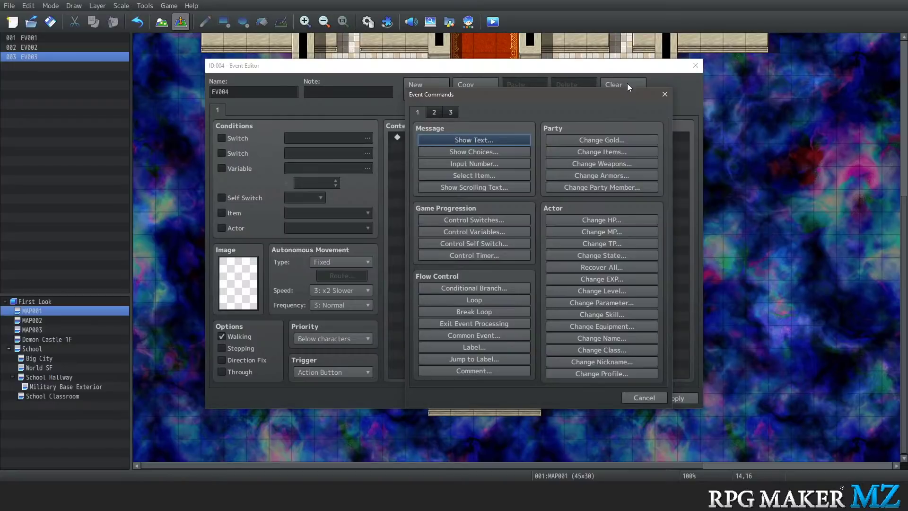
left_click(664, 94)
left_click(631, 399)
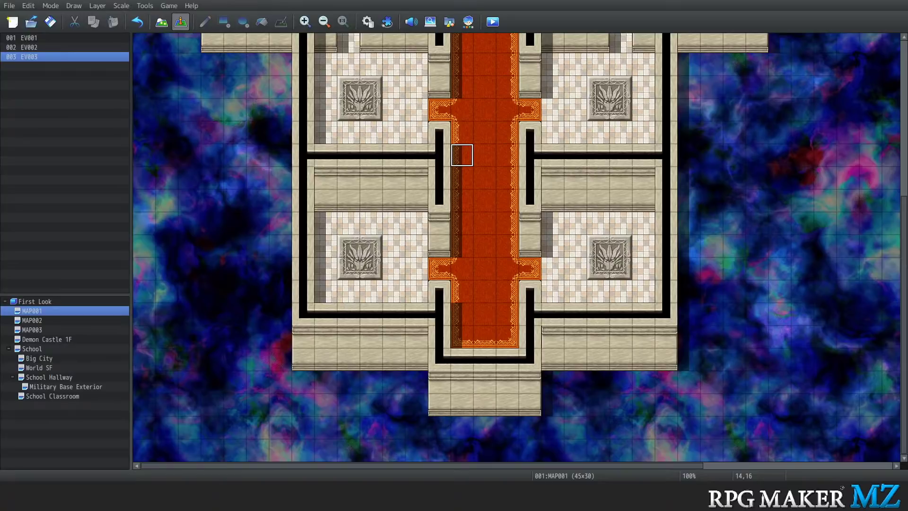
Examine the Show Animation command's options from event EV002 and close the event without adding a command
scroll(404, 284, "up", 5)
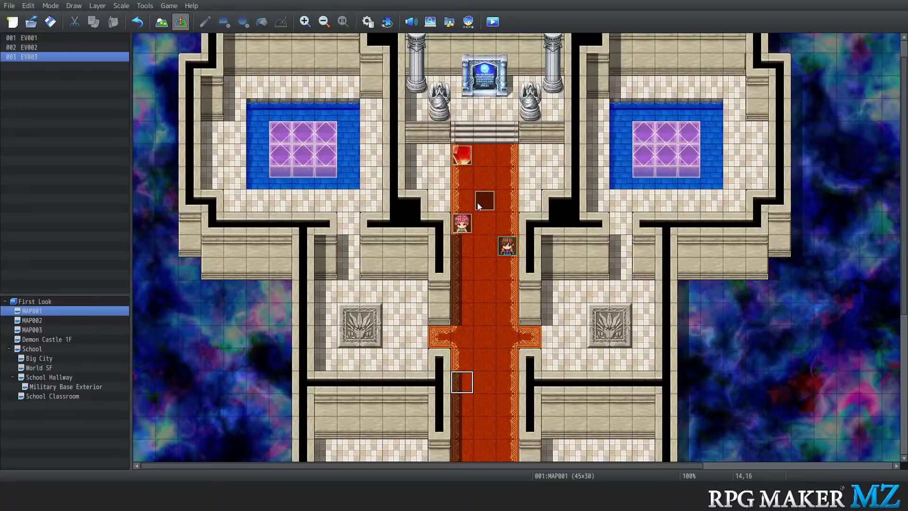
right_click(478, 202)
left_click(498, 209)
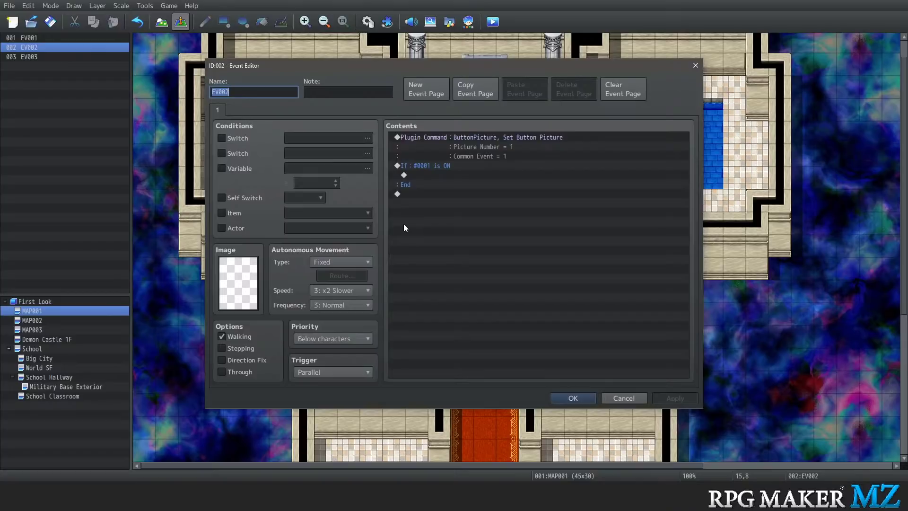
double_click(413, 190)
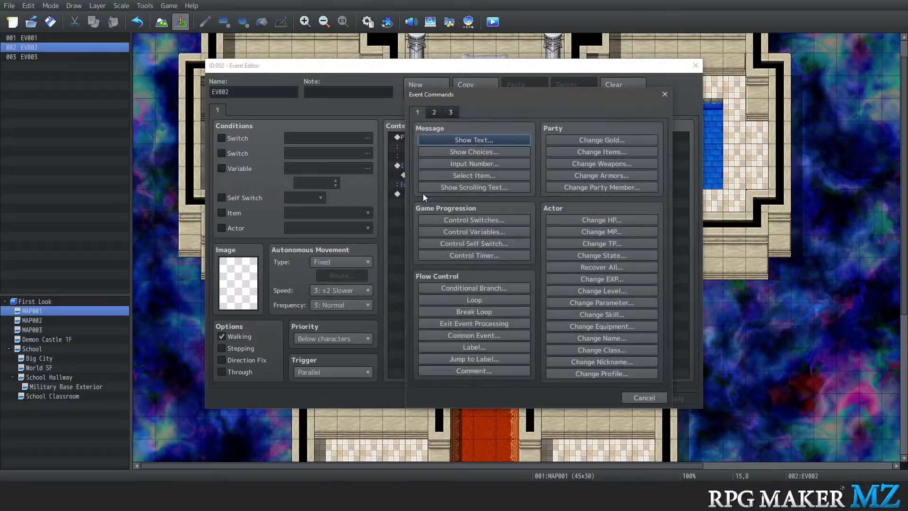
left_click(433, 112)
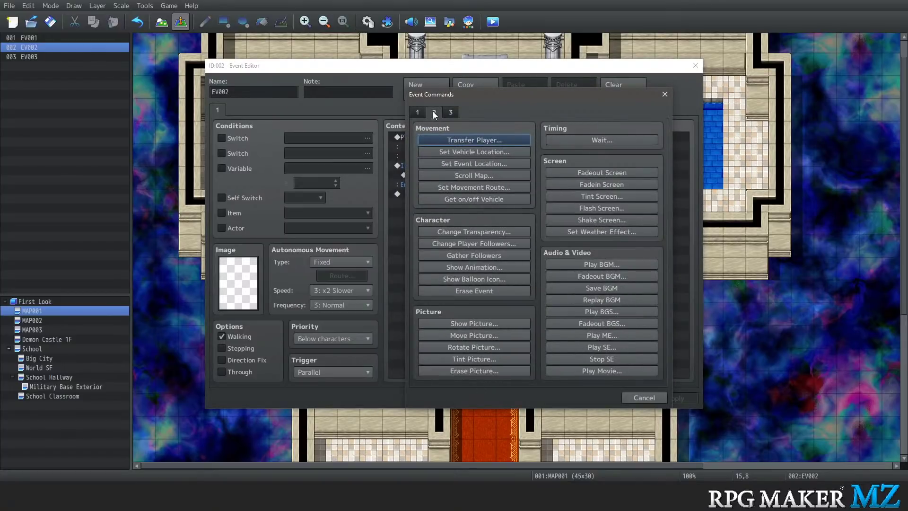
left_click(467, 269)
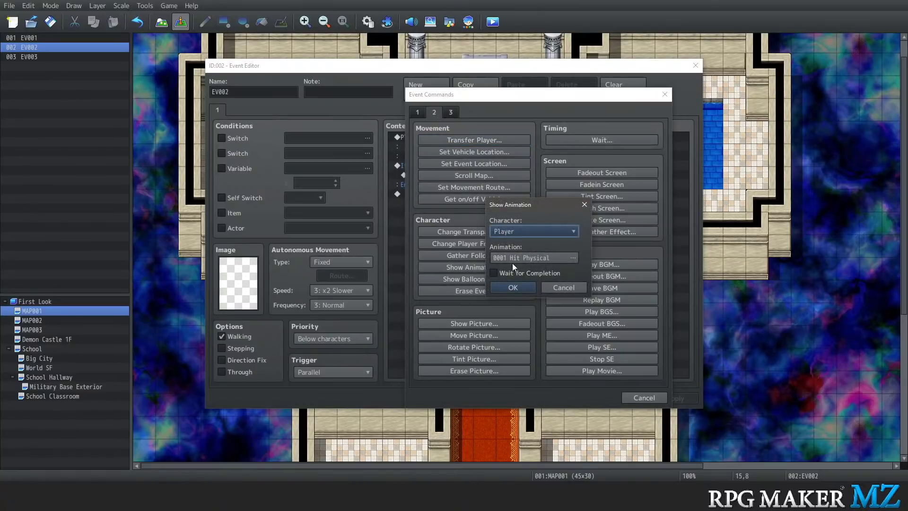
left_click(560, 291)
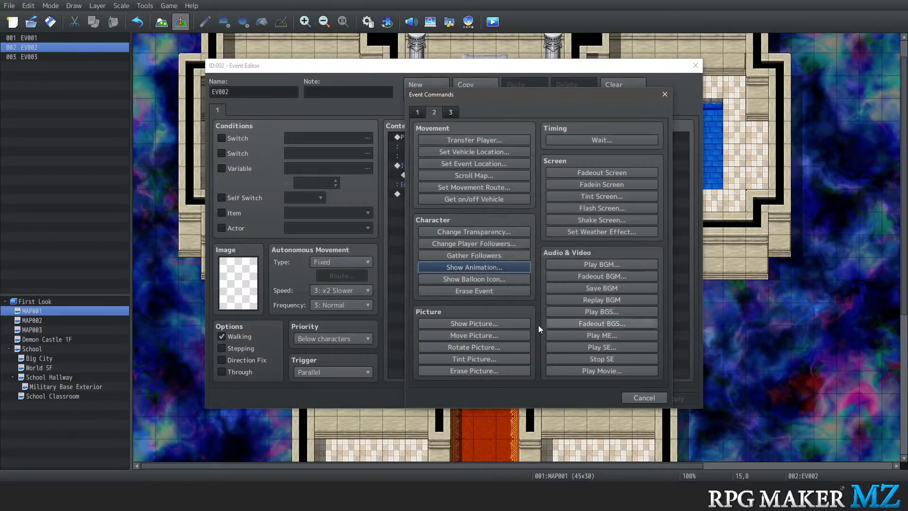
left_click(643, 398)
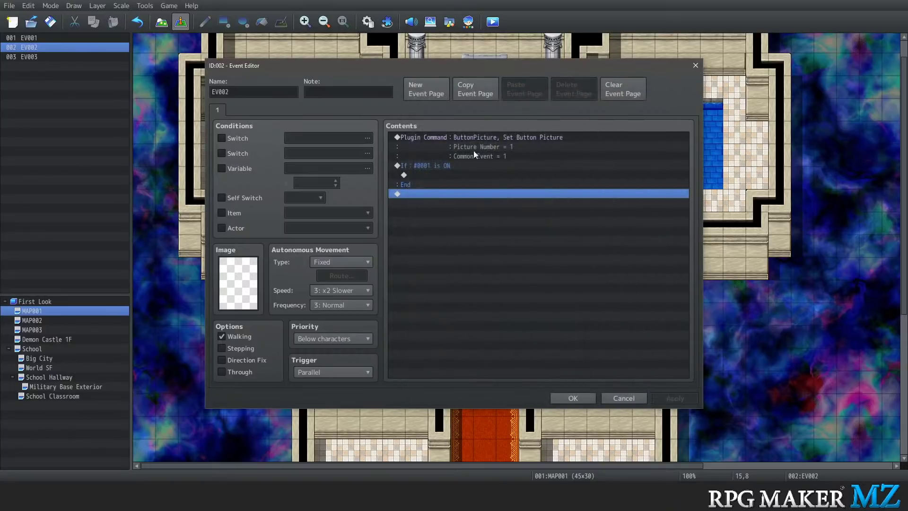
left_click(623, 399)
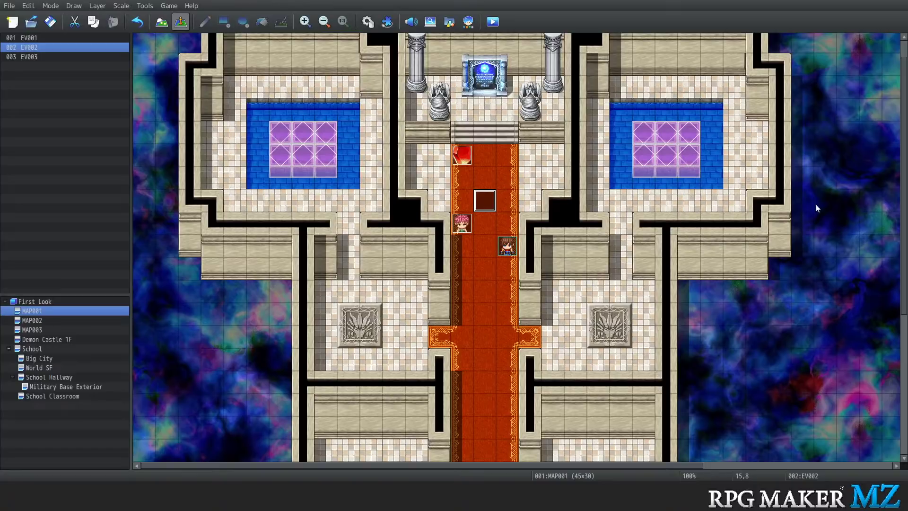
Preview several randomized female characters in the Character Generator and close it without saving any of them
left_click(147, 6)
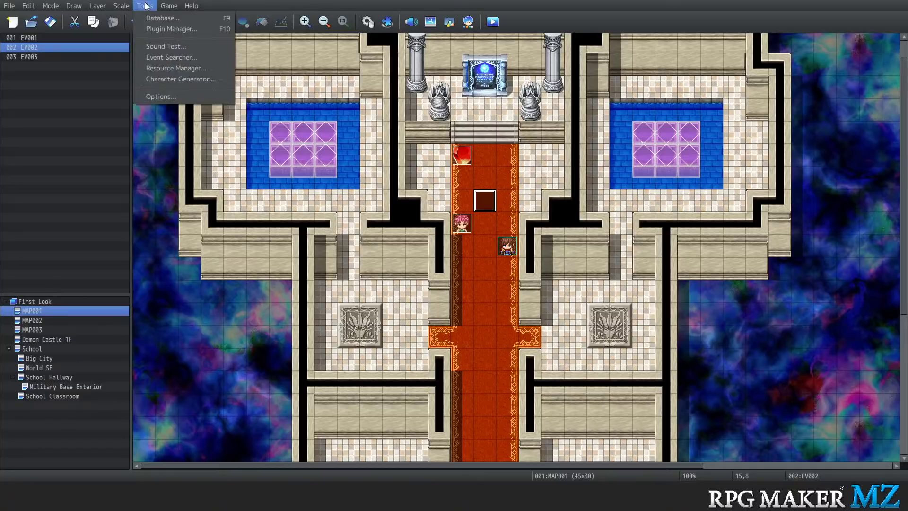
left_click(171, 79)
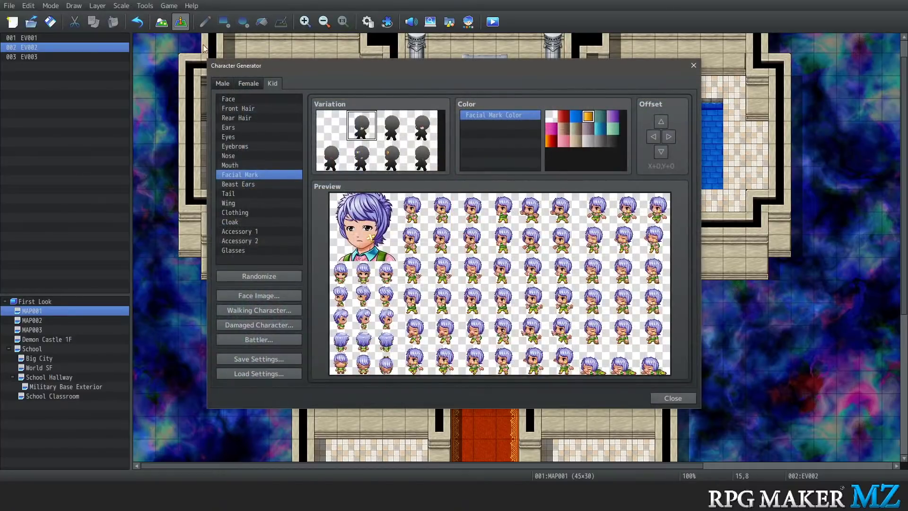
left_click(244, 81)
left_click(268, 281)
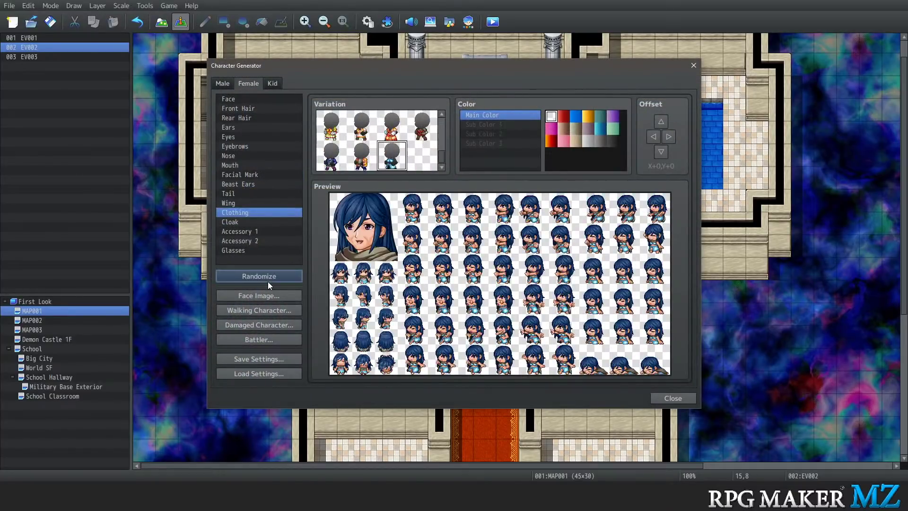
left_click(258, 276)
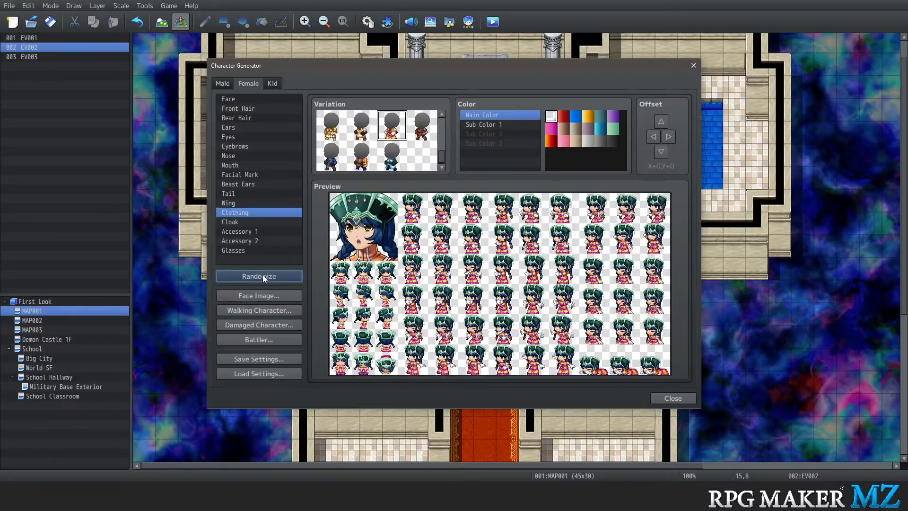
left_click(263, 277)
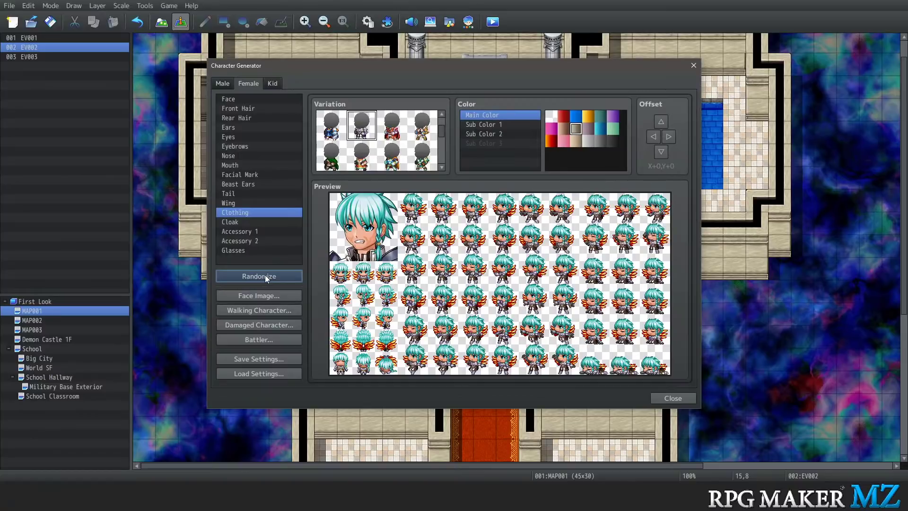
left_click(264, 277)
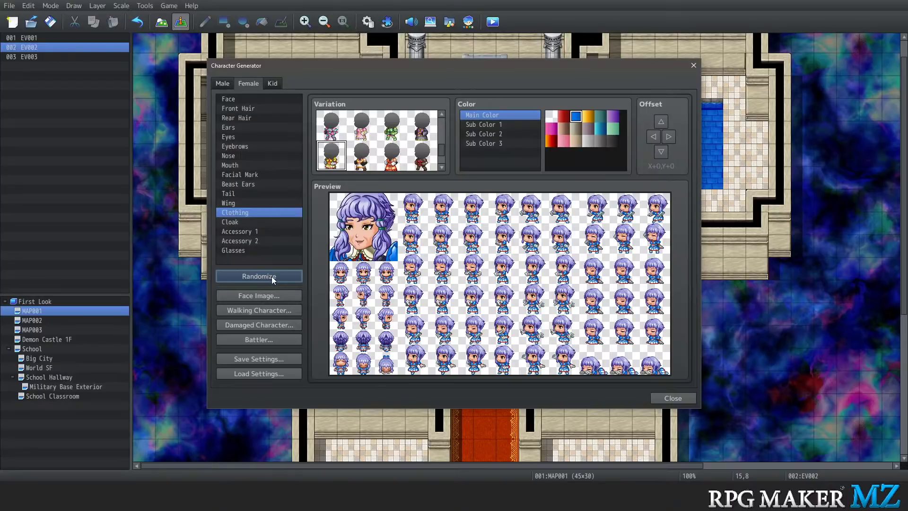
left_click(273, 280)
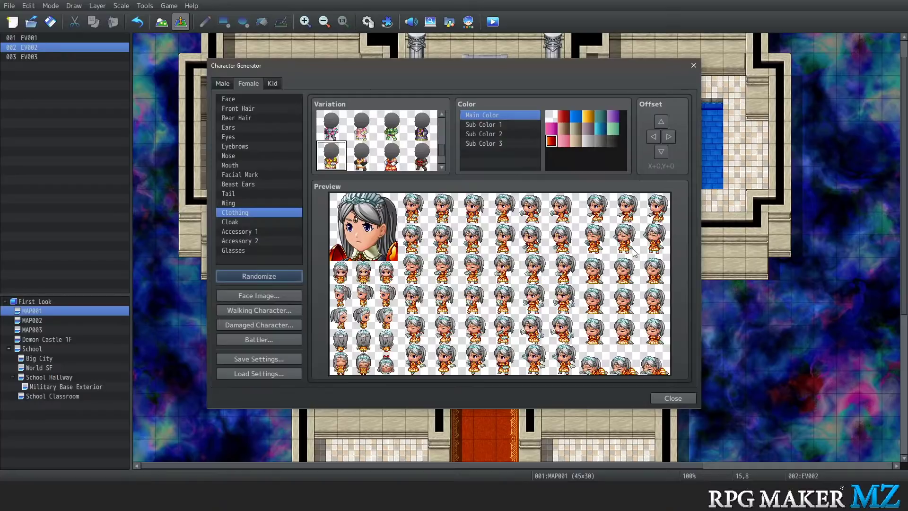
left_click(694, 69)
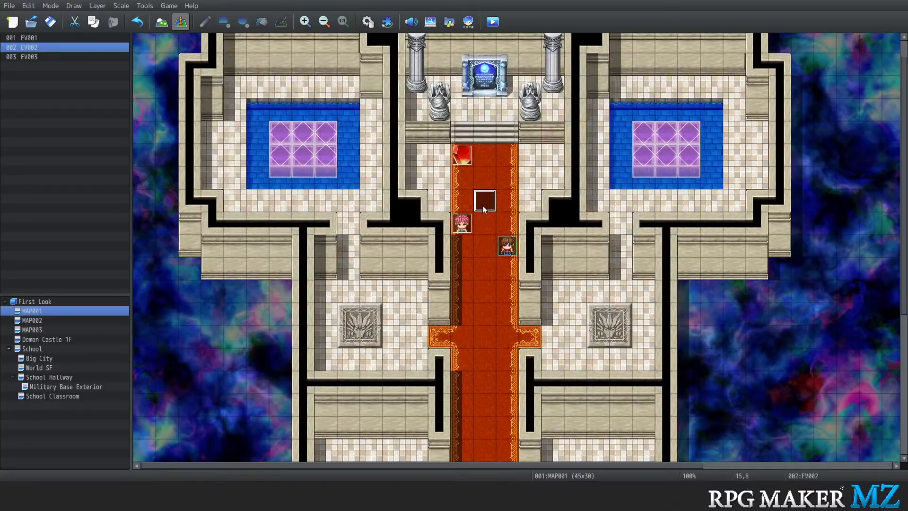
Review the Set Button Picture plugin command in event EV002's contents to see which common event it uses
right_click(484, 208)
left_click(489, 212)
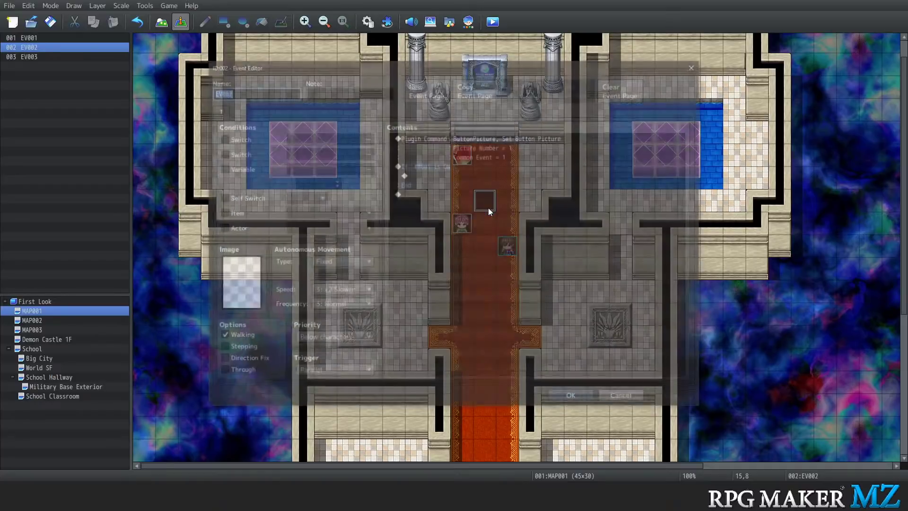
left_click(478, 136)
left_click(576, 401)
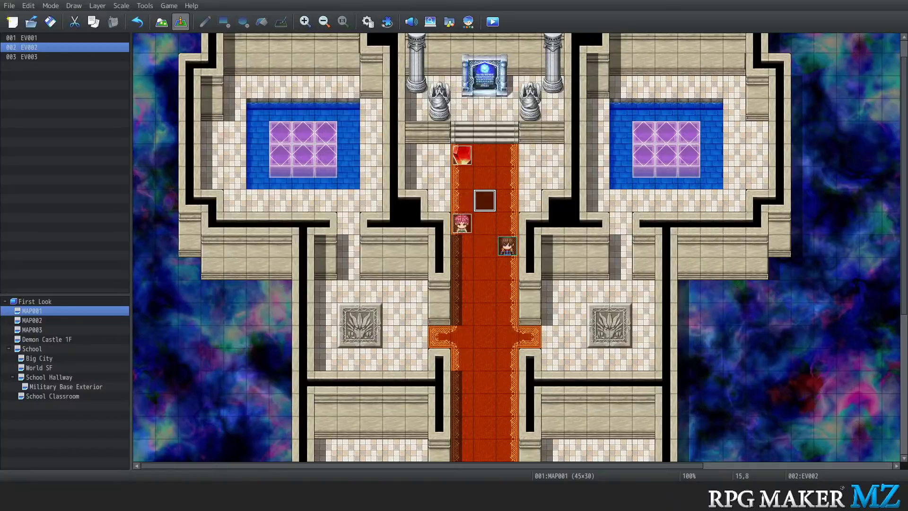
Set the speaker name of the "Yay" text in common event 0001 to \C[1] and save the database changes
left_click(145, 6)
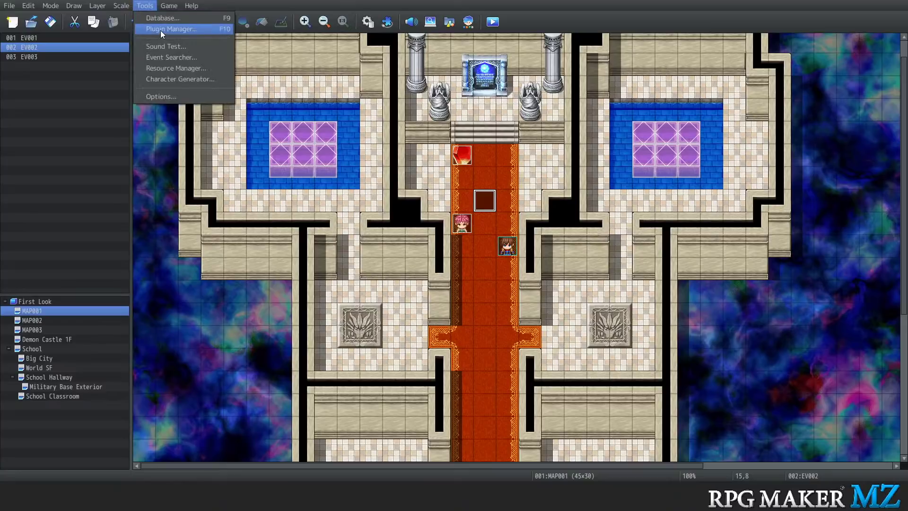
left_click(160, 17)
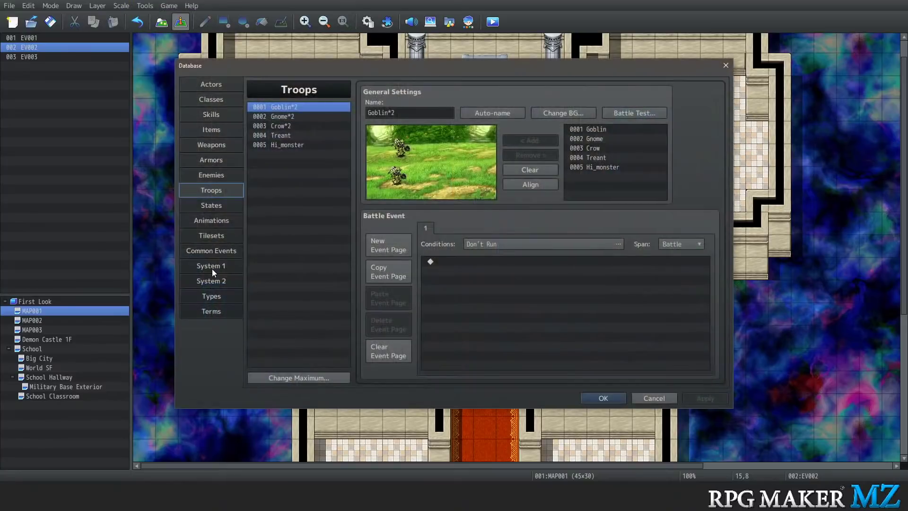
left_click(214, 252)
right_click(391, 144)
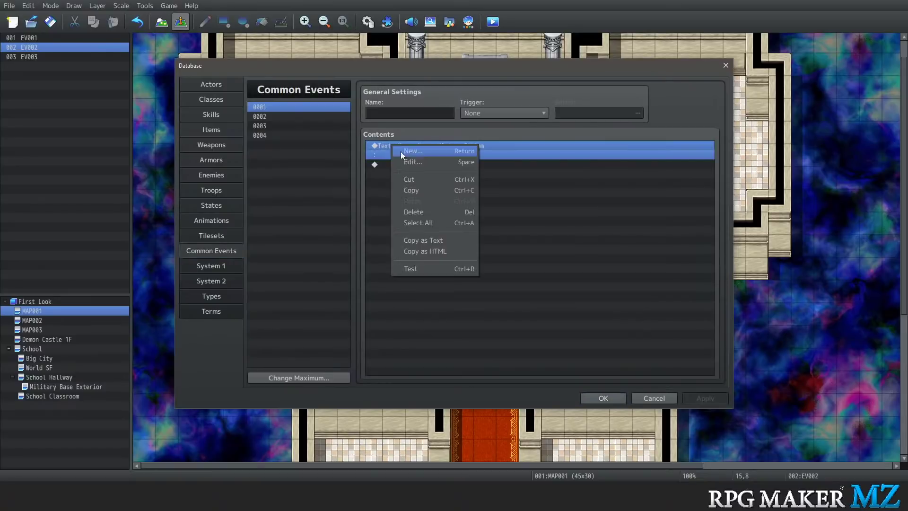
left_click(418, 164)
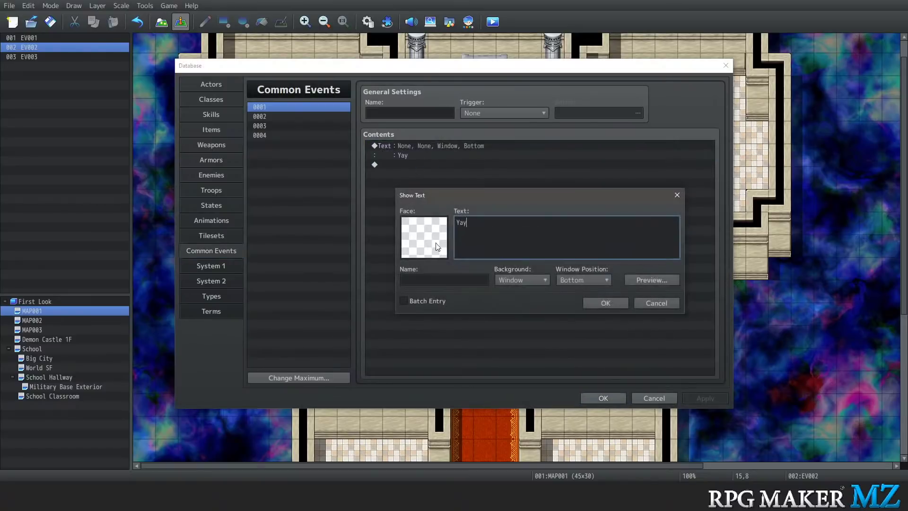
left_click(451, 275)
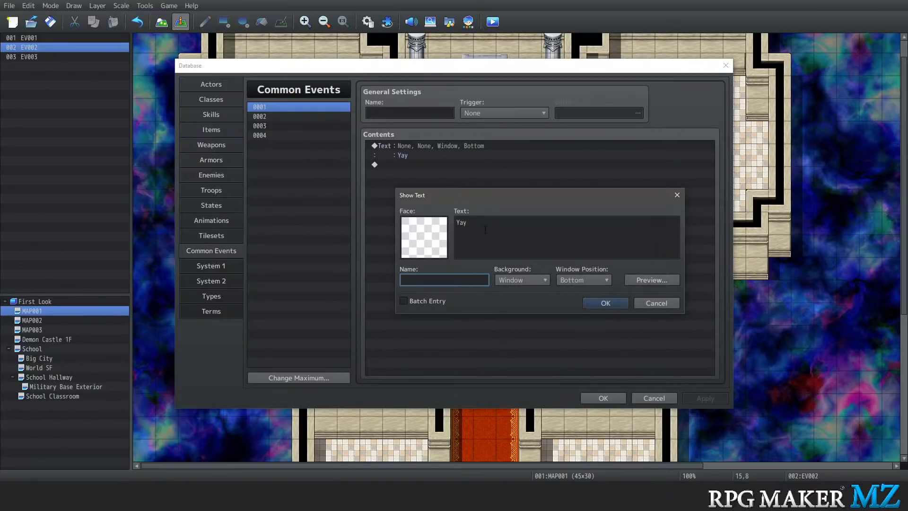
mouse_move(498, 231)
left_click(610, 303)
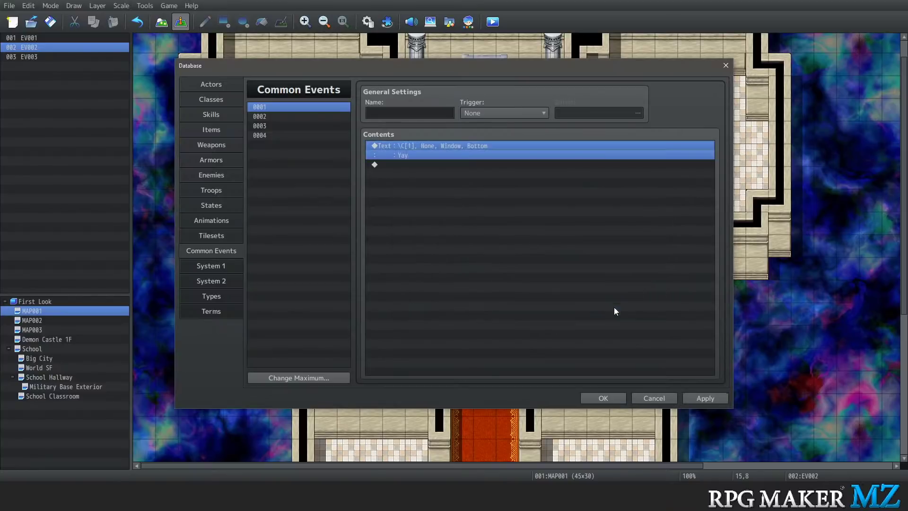
left_click(603, 399)
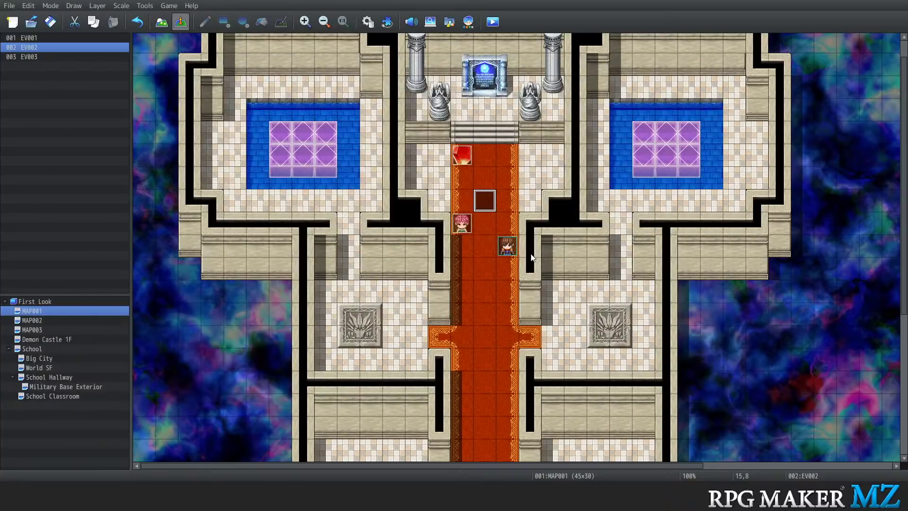
Save the game and playtest it, triggering the "Yay" message from the character picture to check the \C[1] name box, and end the playtest
left_click(505, 244)
left_click(166, 6)
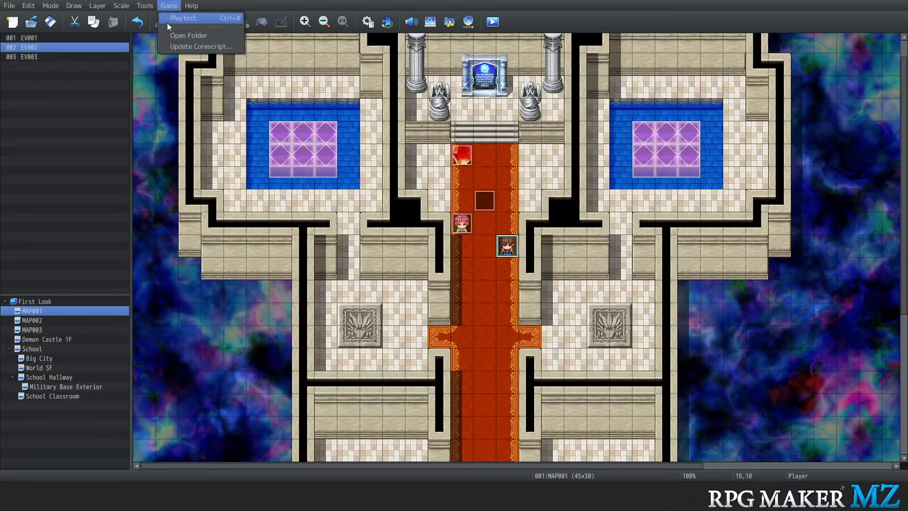
left_click(184, 16)
left_click(468, 253)
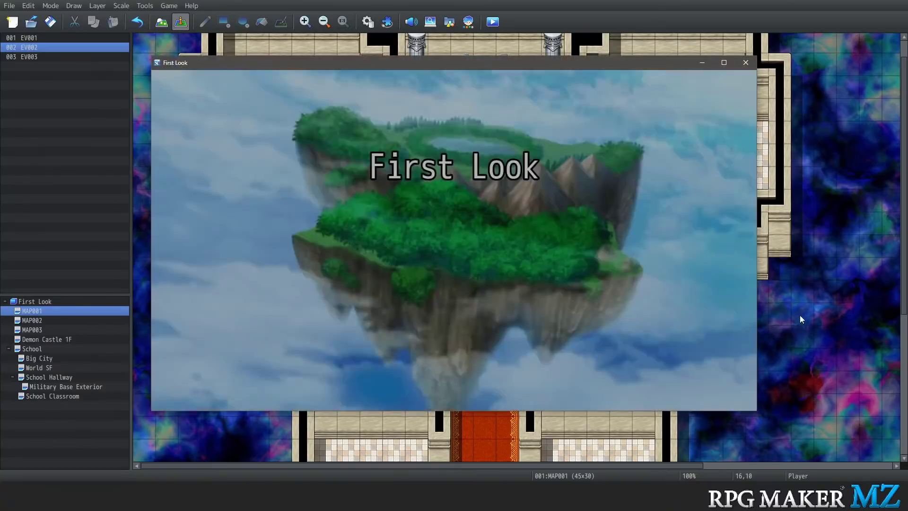
key("Return")
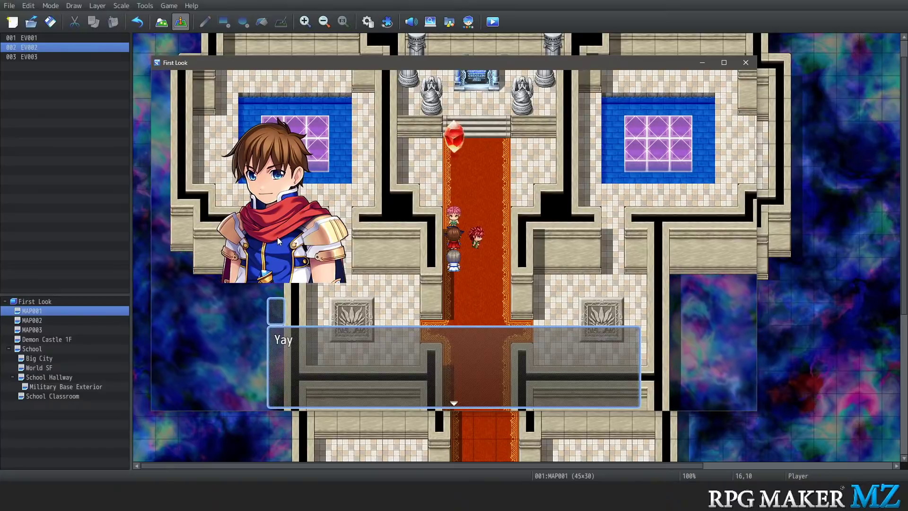
key("Return")
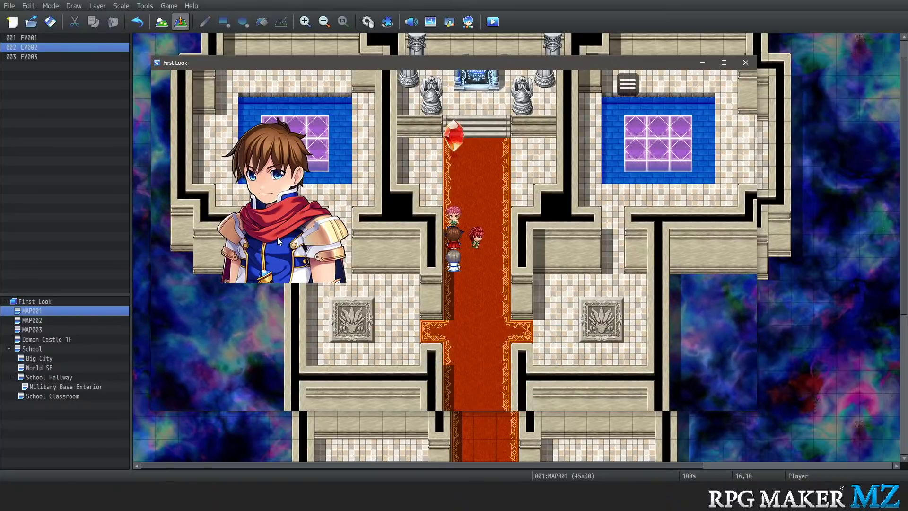
key("Return")
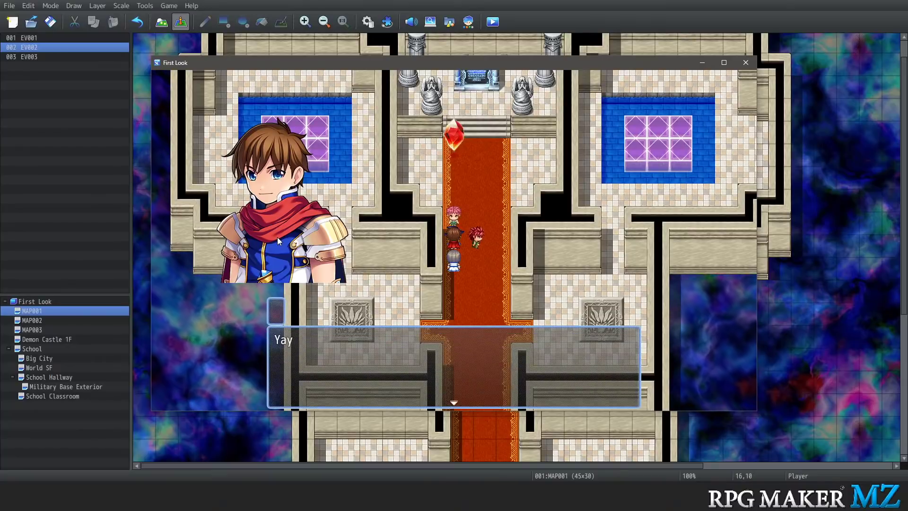
key("Return")
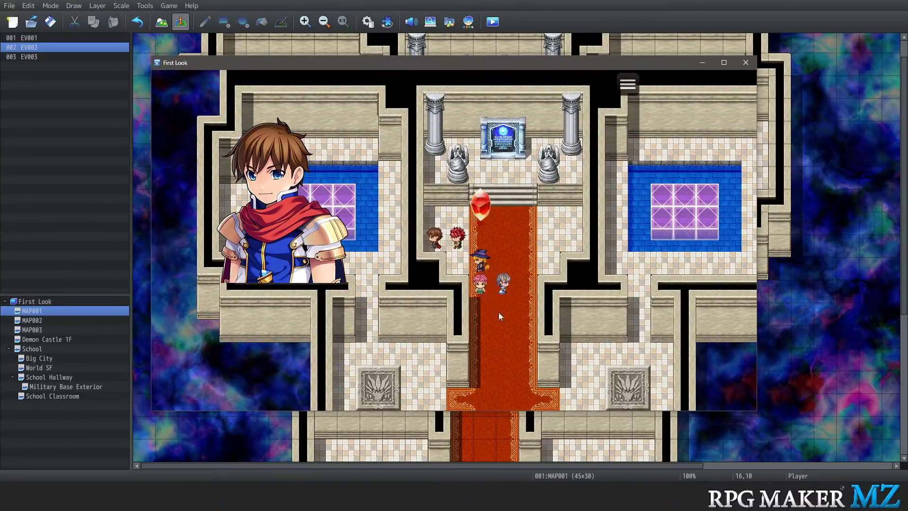
left_click(746, 62)
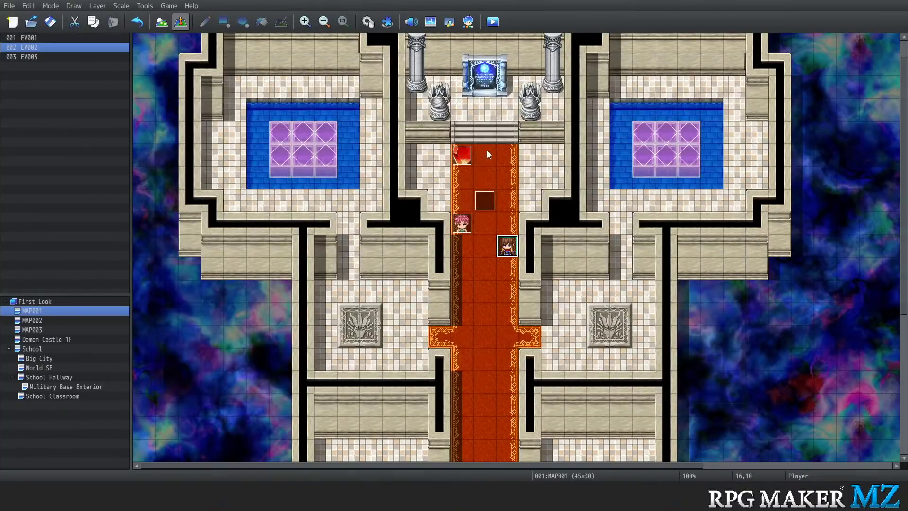
right_click(481, 200)
left_click(495, 211)
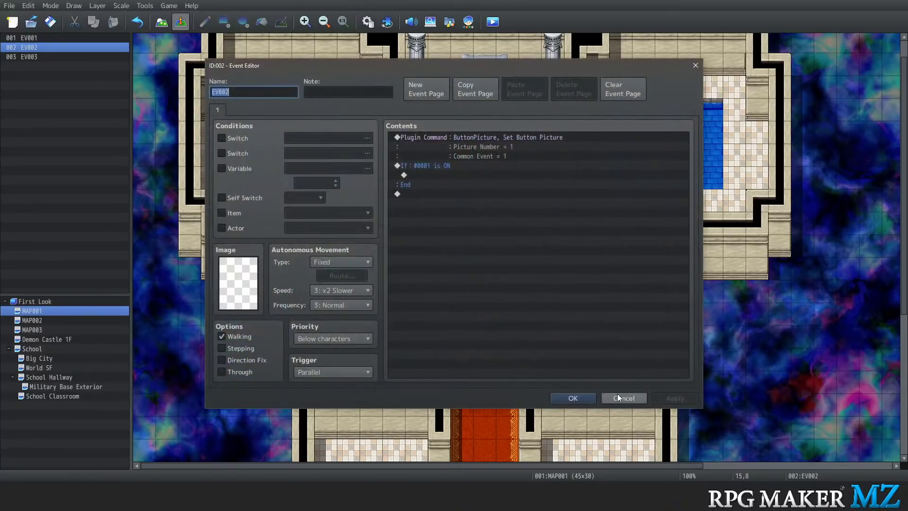
left_click(618, 398)
Set the speaker name of the "Yay" text in common event 0001 to lowercase \c[1] and save the database changes
left_click(145, 6)
left_click(156, 19)
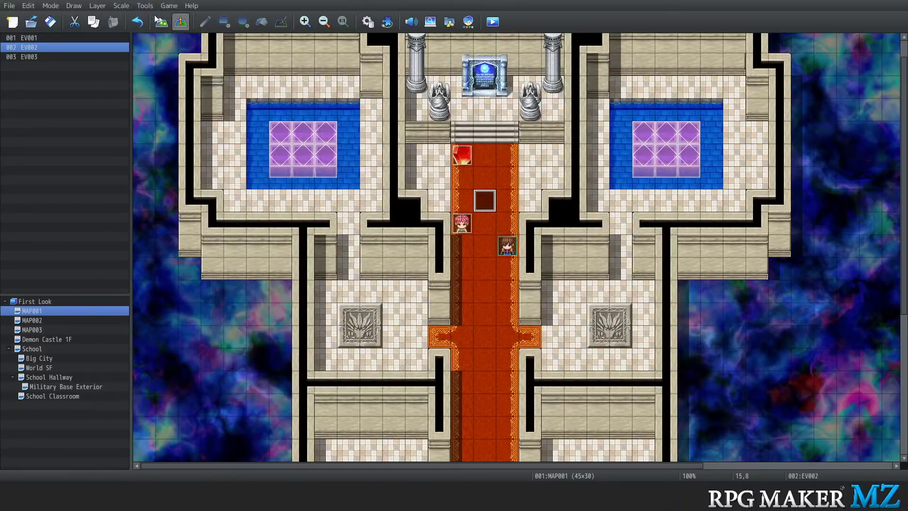
left_click(425, 146)
right_click(424, 145)
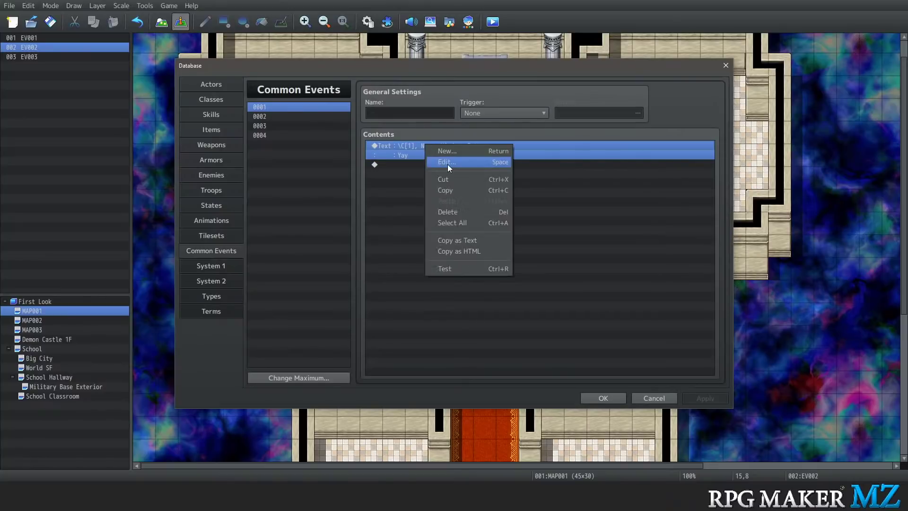
left_click(447, 164)
left_click(410, 279)
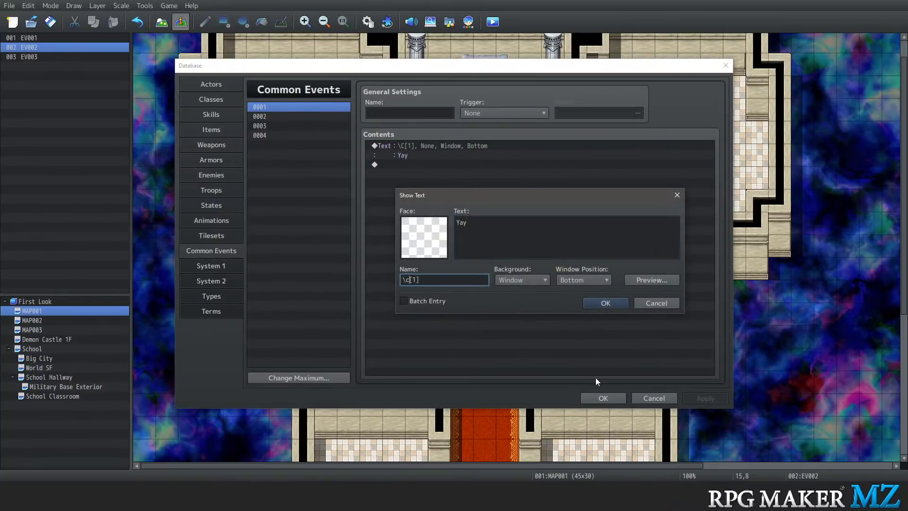
left_click(597, 302)
left_click(605, 397)
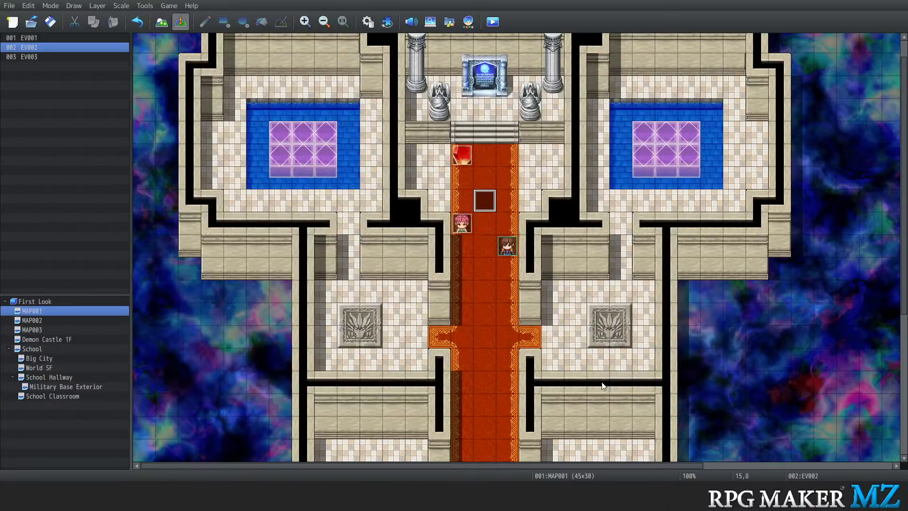
Save and playtest the game to check the message's name box with the lowercase \c[1] code, and close the playtest
left_click(167, 6)
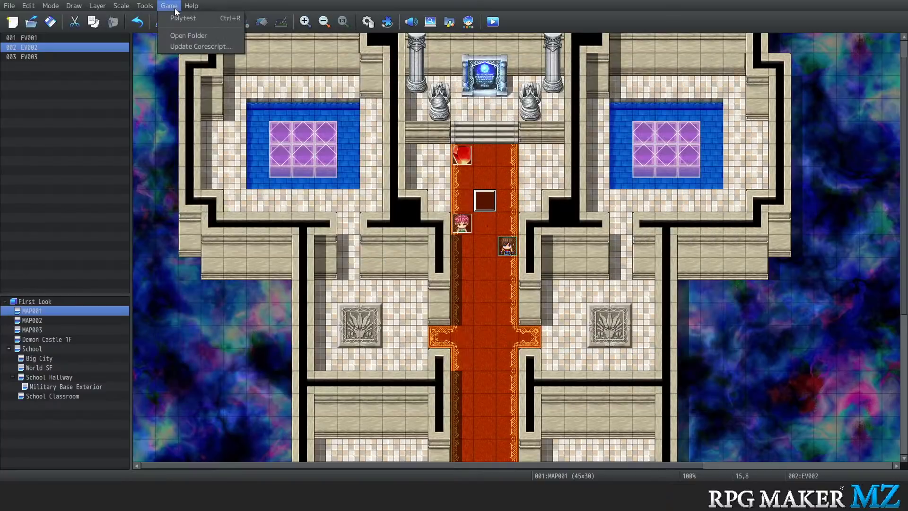
left_click(178, 17)
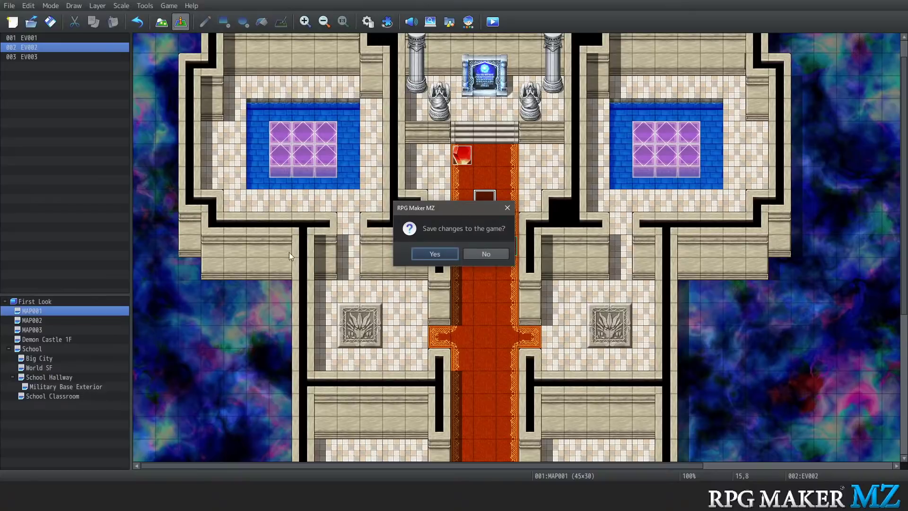
left_click(447, 253)
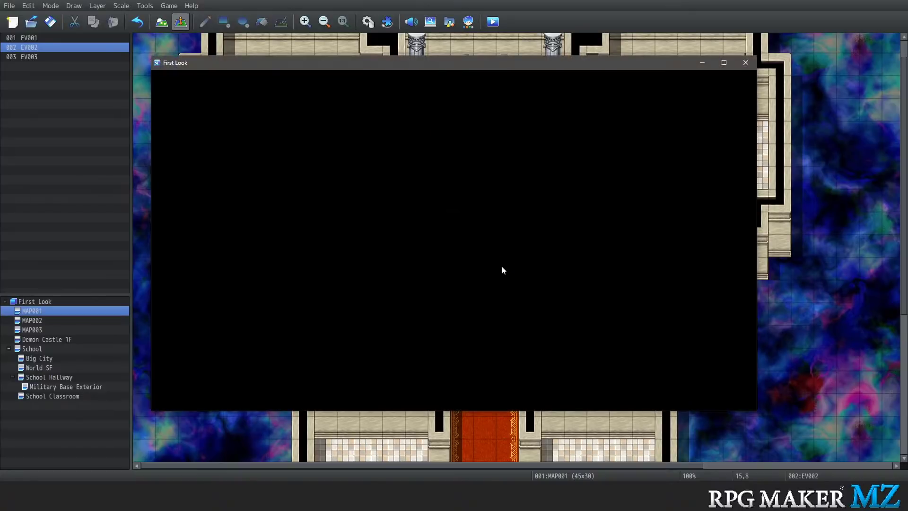
key("Return")
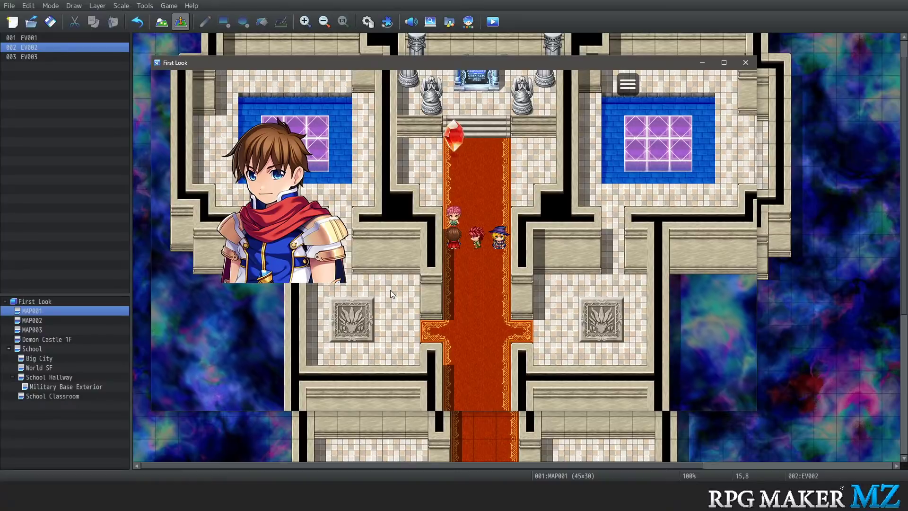
left_click(452, 219)
left_click(447, 258)
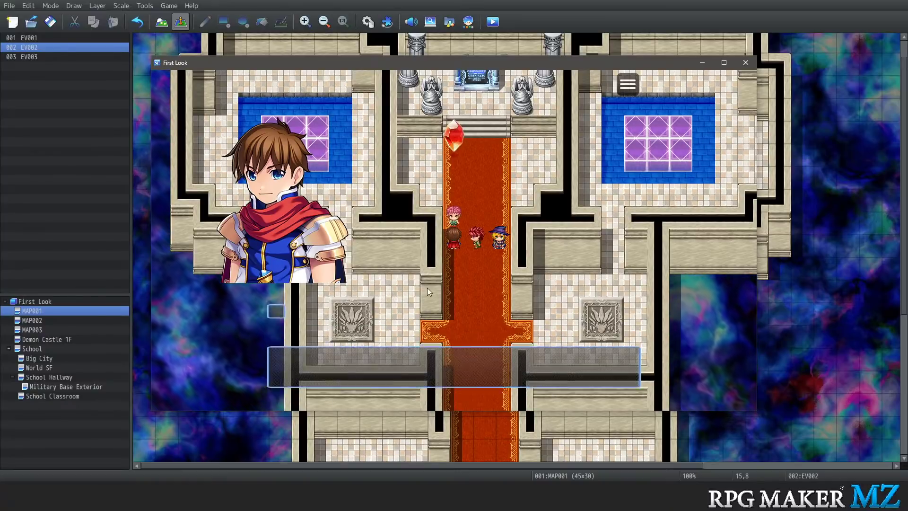
left_click(453, 217)
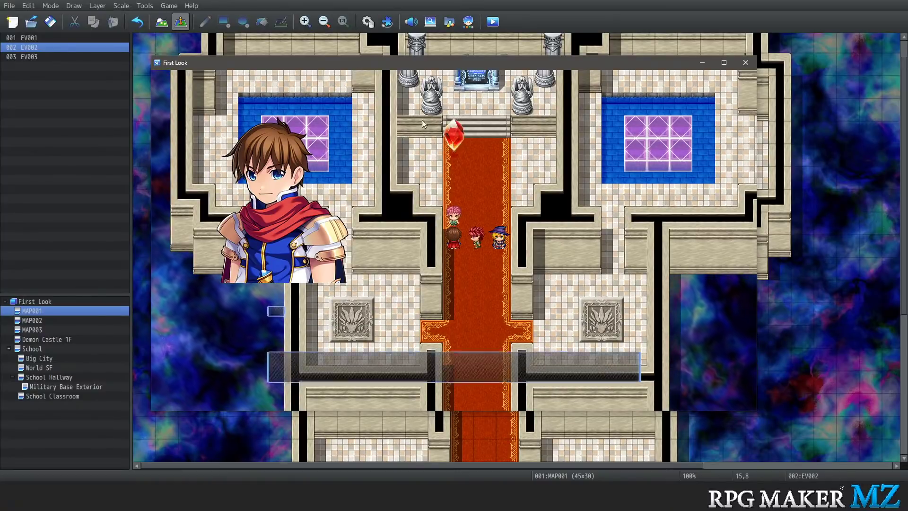
left_click(745, 62)
right_click(480, 206)
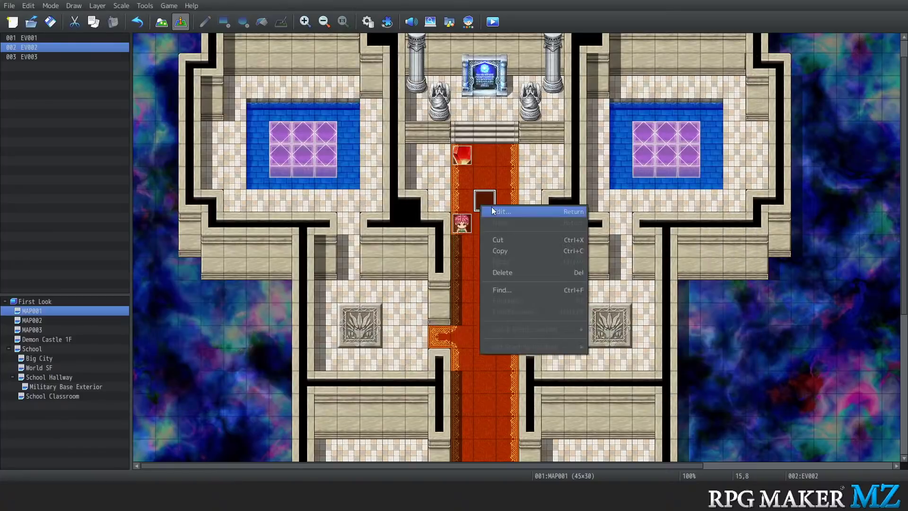
left_click(492, 211)
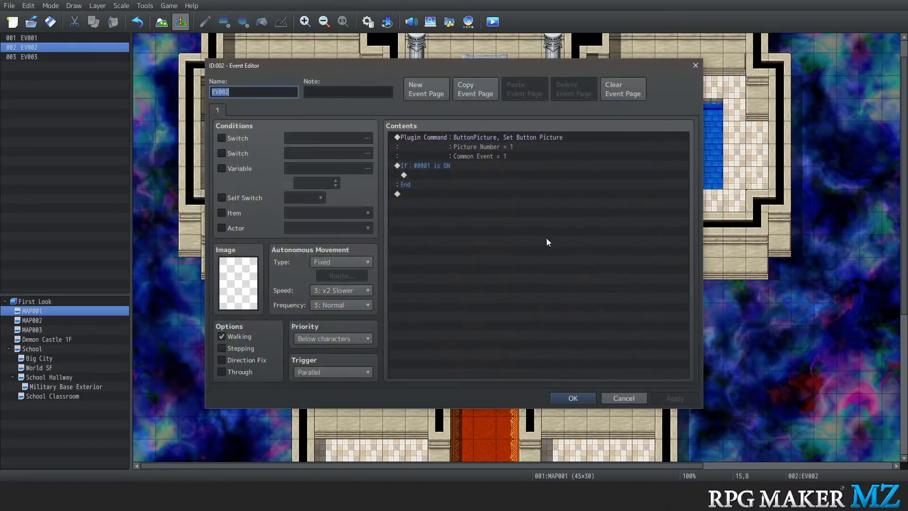
left_click(620, 397)
Set the speaker name of the "Yay" text in common event 0001 to \N[1] and save the database changes
left_click(146, 6)
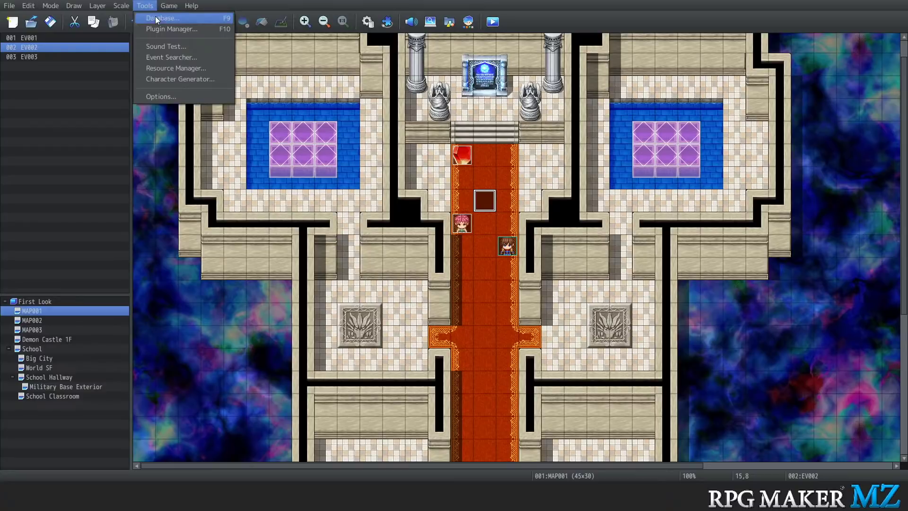
left_click(156, 16)
left_click(410, 149)
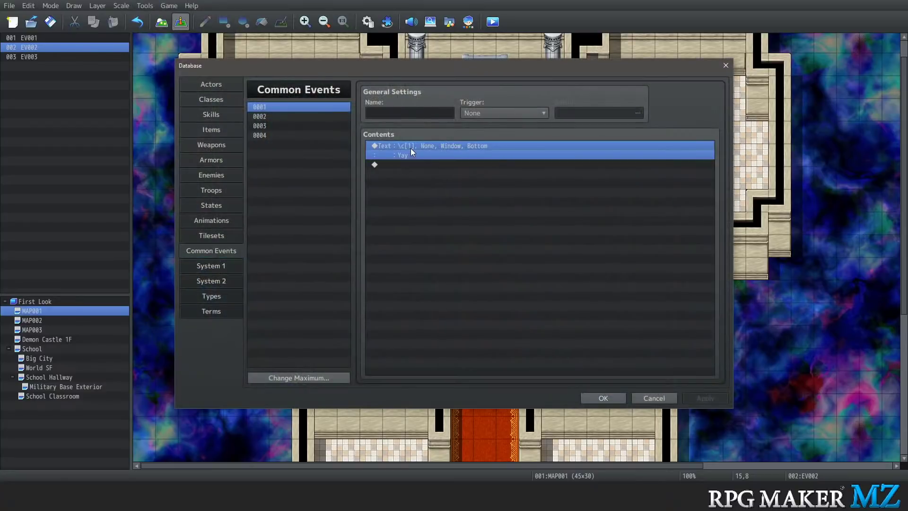
right_click(410, 148)
left_click(431, 165)
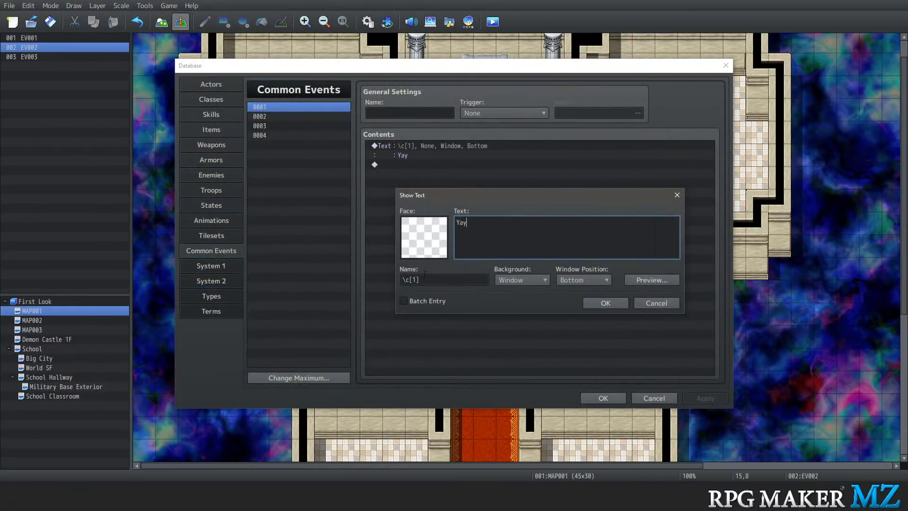
left_click(424, 277)
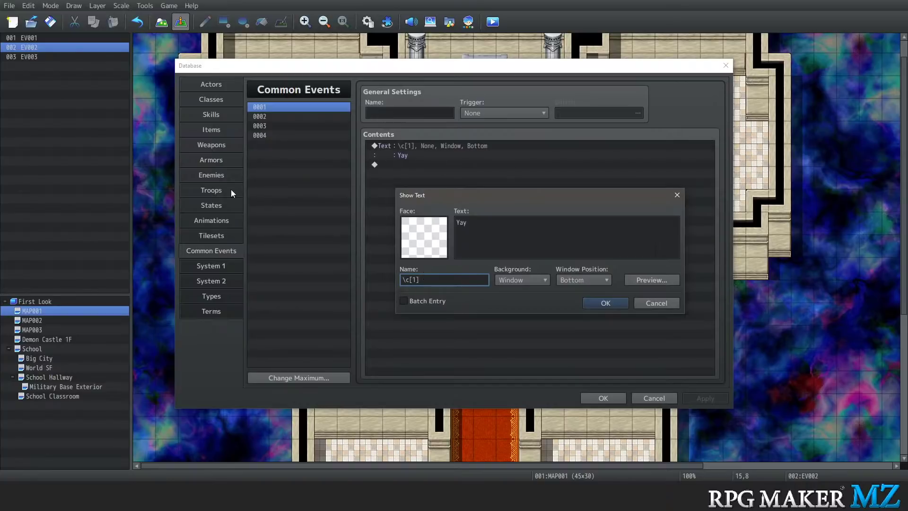
mouse_move(482, 230)
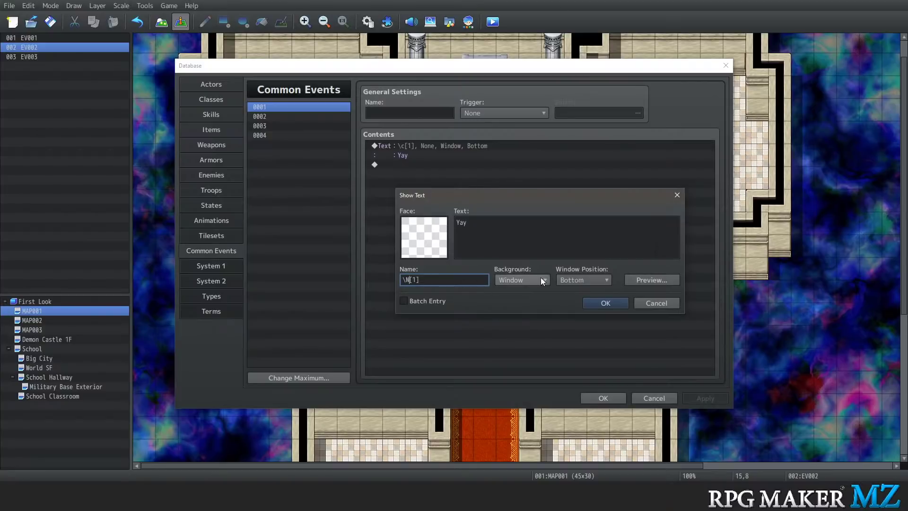
left_click(611, 300)
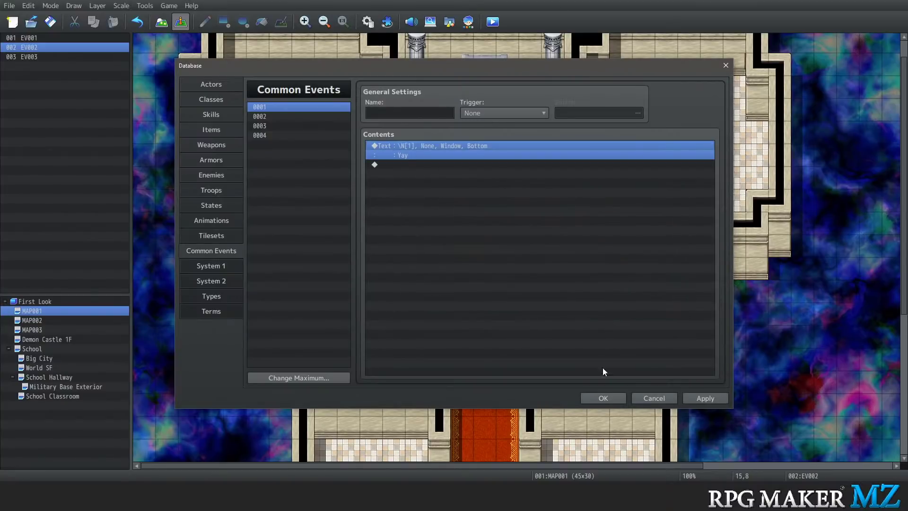
left_click(607, 397)
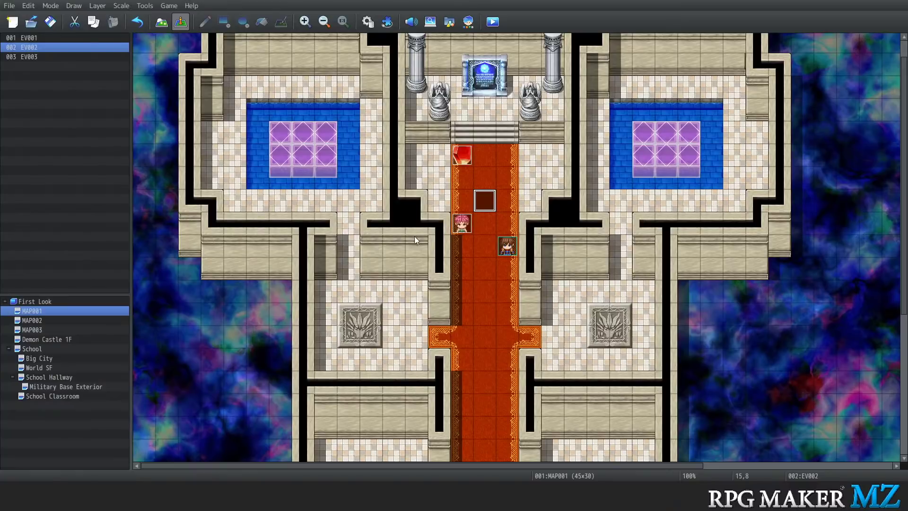
Save the game and start a playtest, repeatedly triggering and dismissing the "Yay" message through the character picture to check the \N[1] name box
left_click(145, 5)
left_click(171, 18)
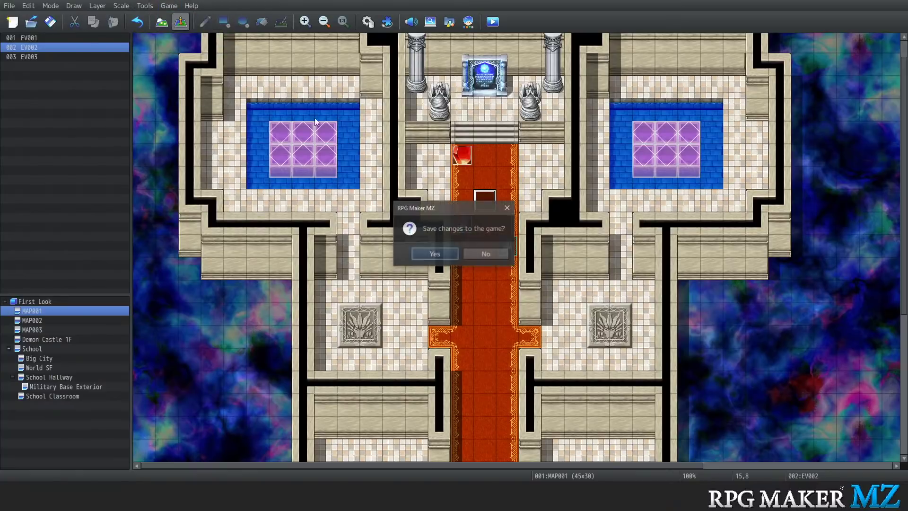
left_click(426, 255)
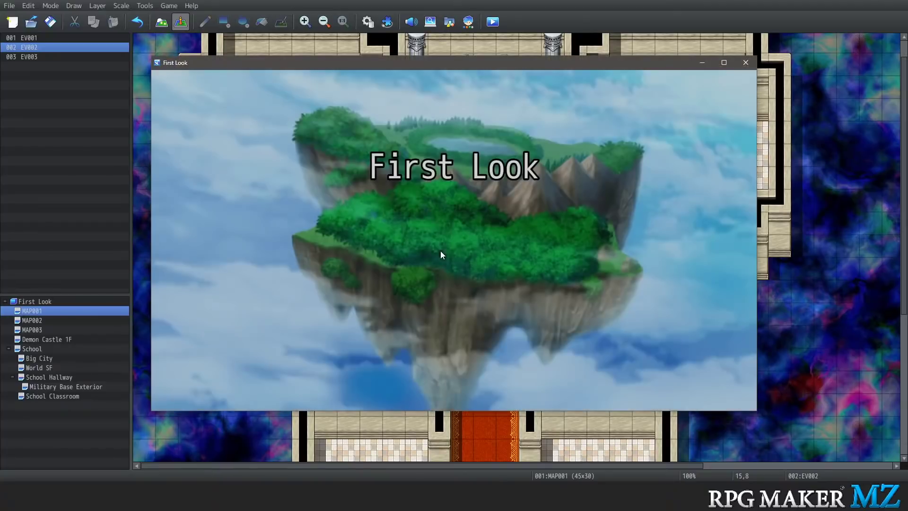
left_click(463, 329)
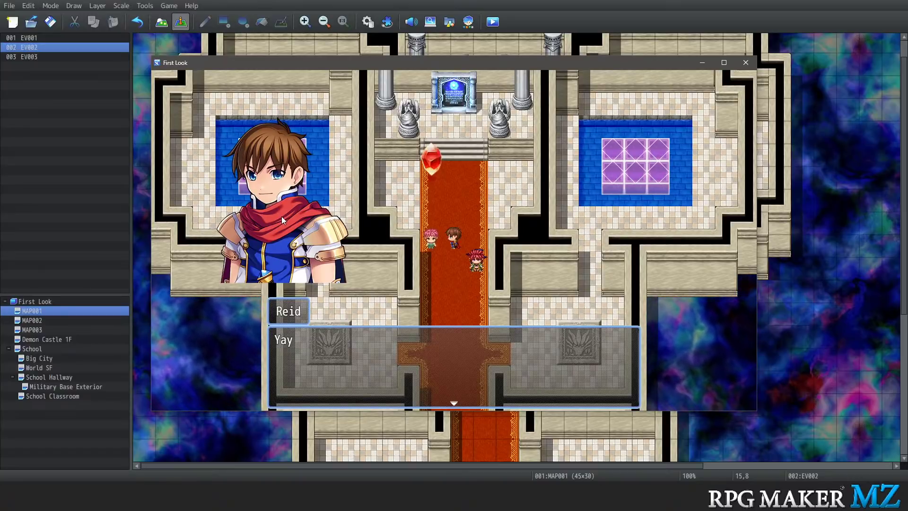
left_click(282, 217)
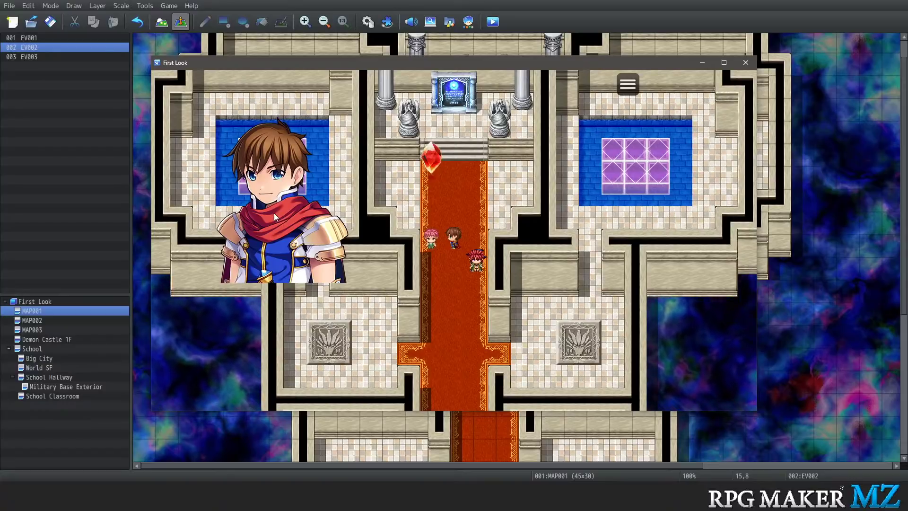
left_click(272, 214)
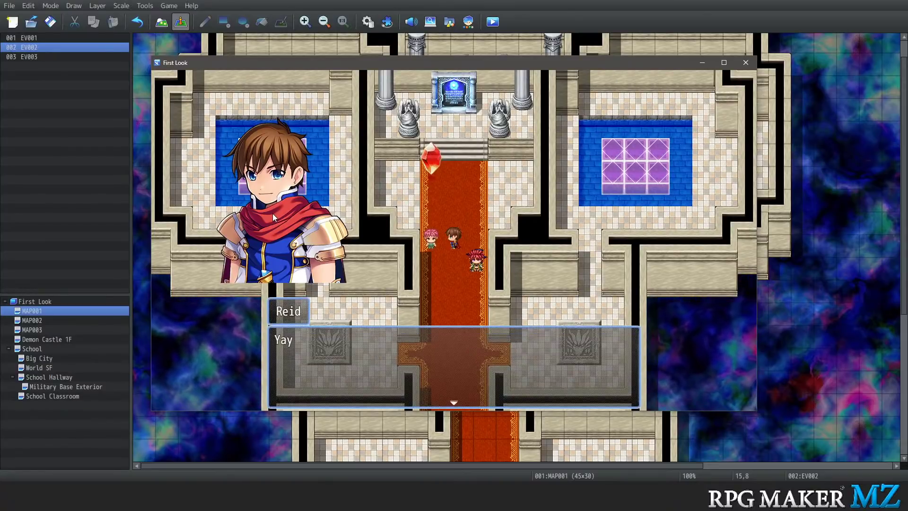
left_click(273, 214)
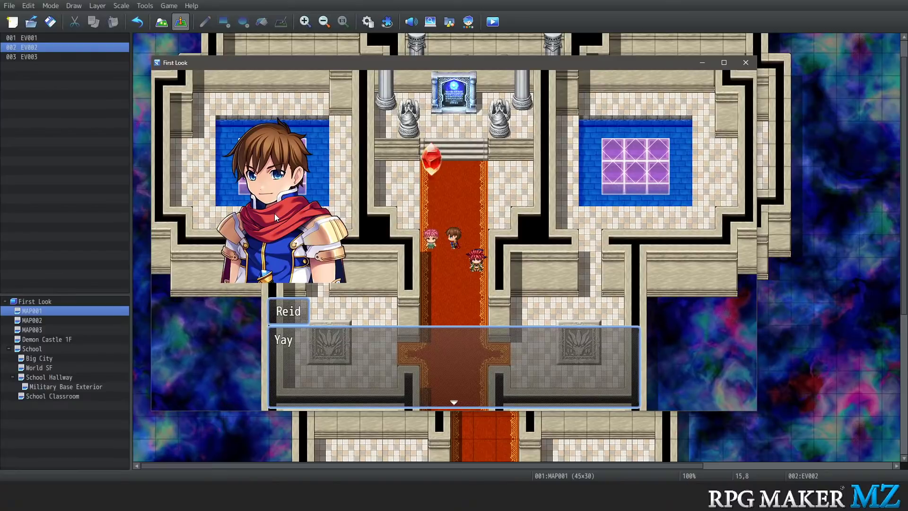
left_click(274, 214)
left_click(274, 214)
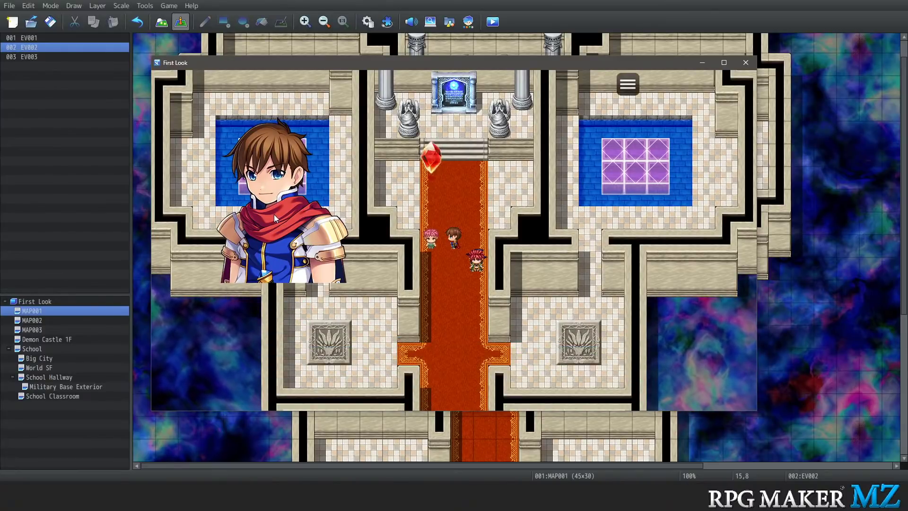
left_click(274, 214)
left_click(274, 214)
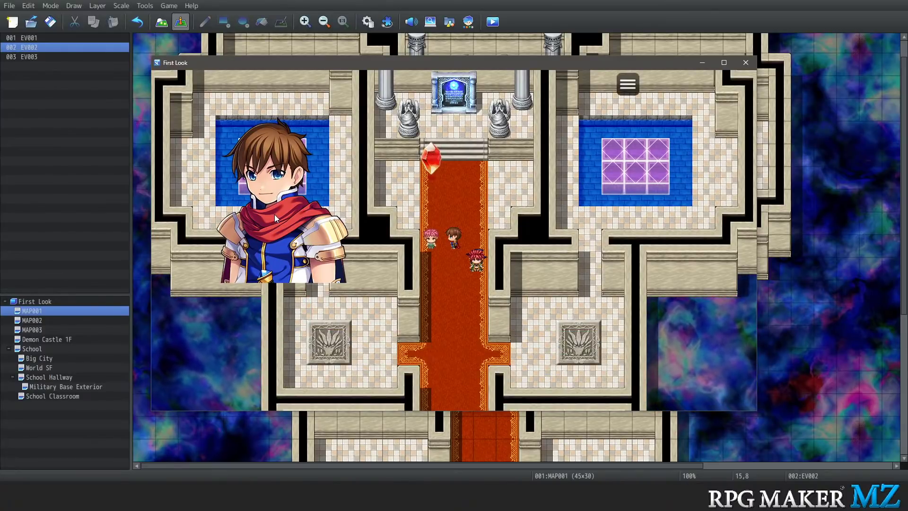
Check the character picture's message once more in the playtest and close the game window
left_click(274, 214)
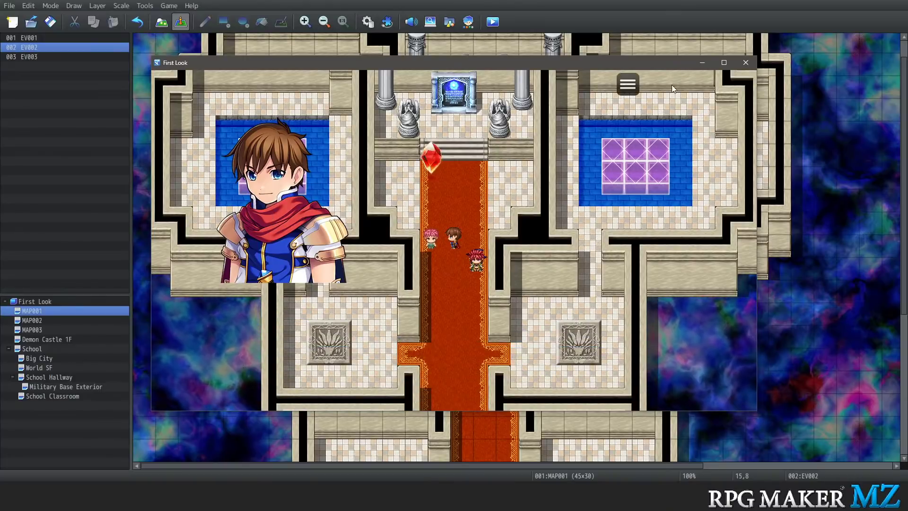
left_click(746, 62)
left_click(505, 269)
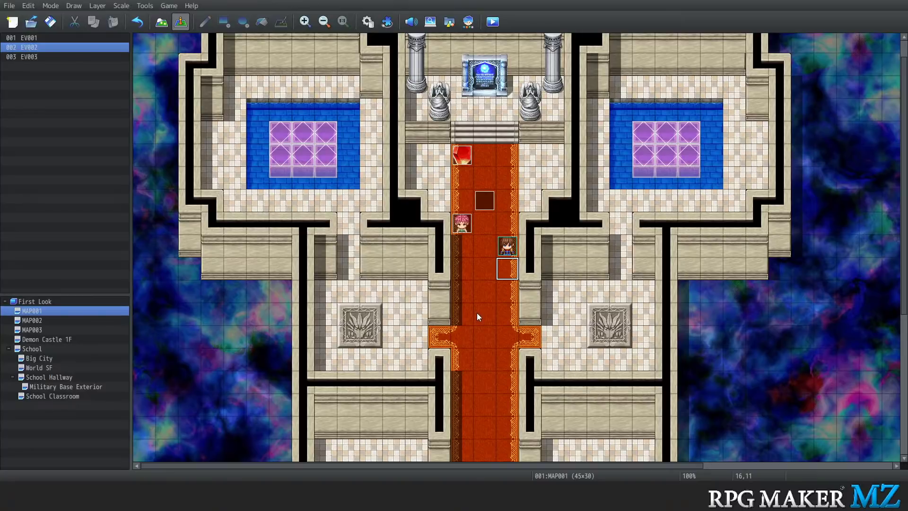
left_click(465, 232)
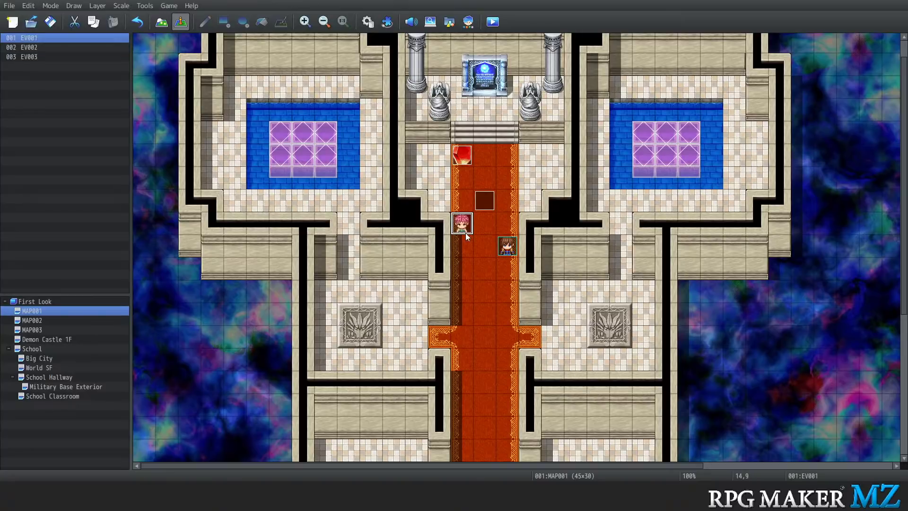
left_click(476, 285)
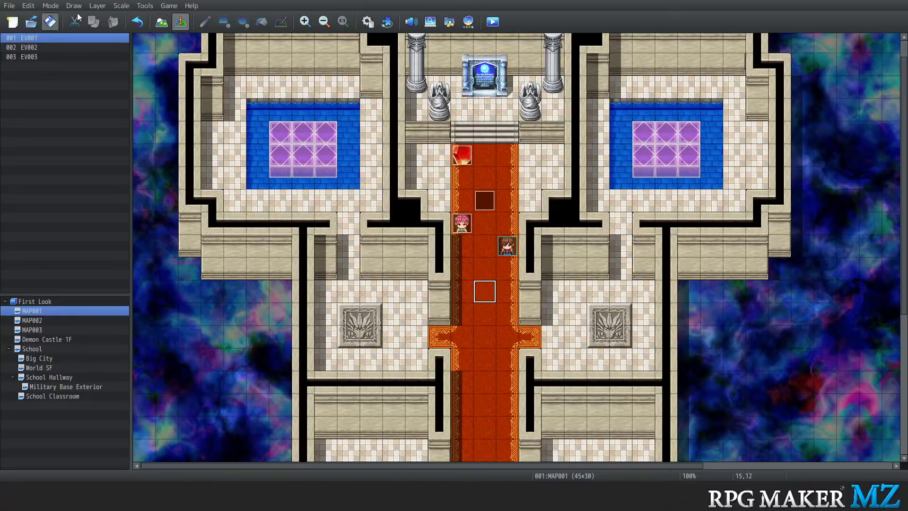
Open the database's animations and preview Pierce Special 1
left_click(146, 6)
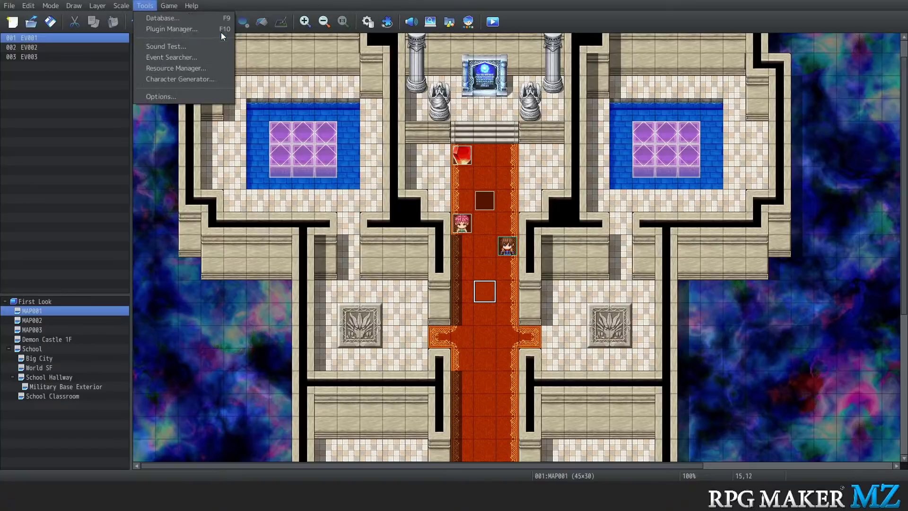
left_click(210, 18)
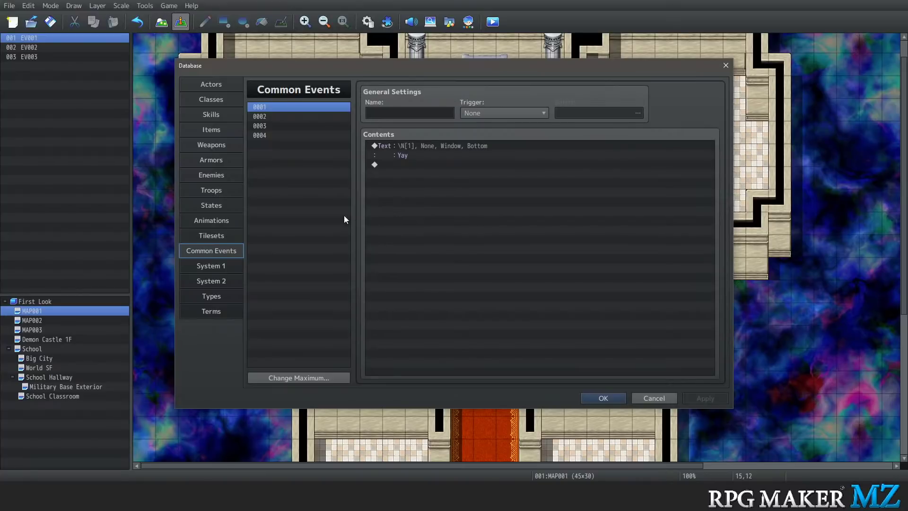
left_click(214, 225)
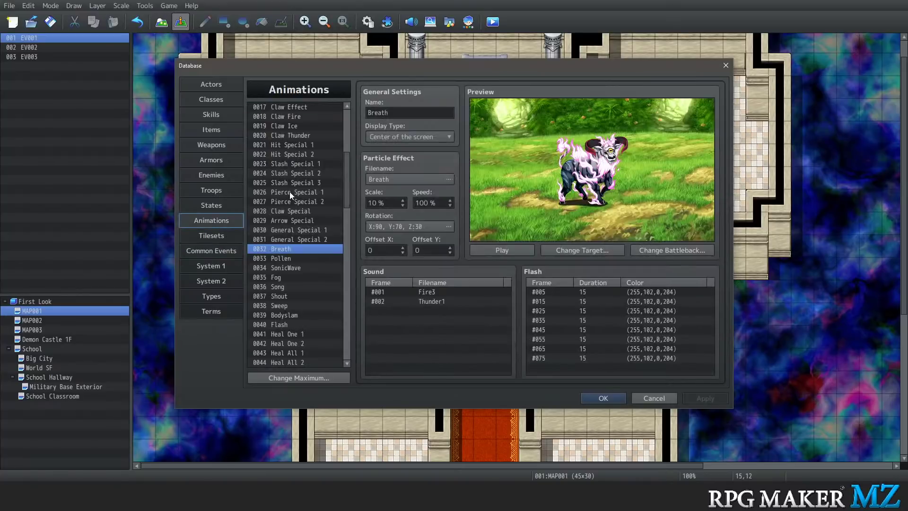
left_click(509, 249)
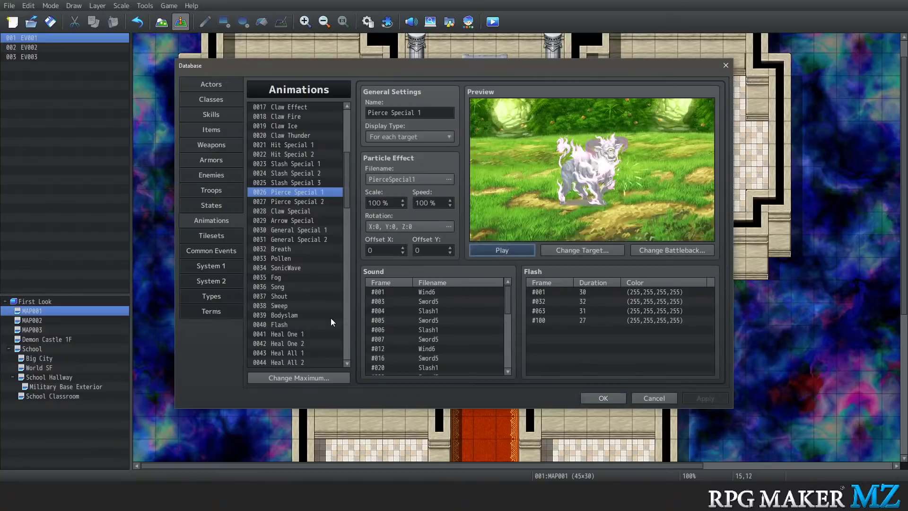
Preview the Sweep, Flash and Bodyslam animations one after another
left_click(302, 306)
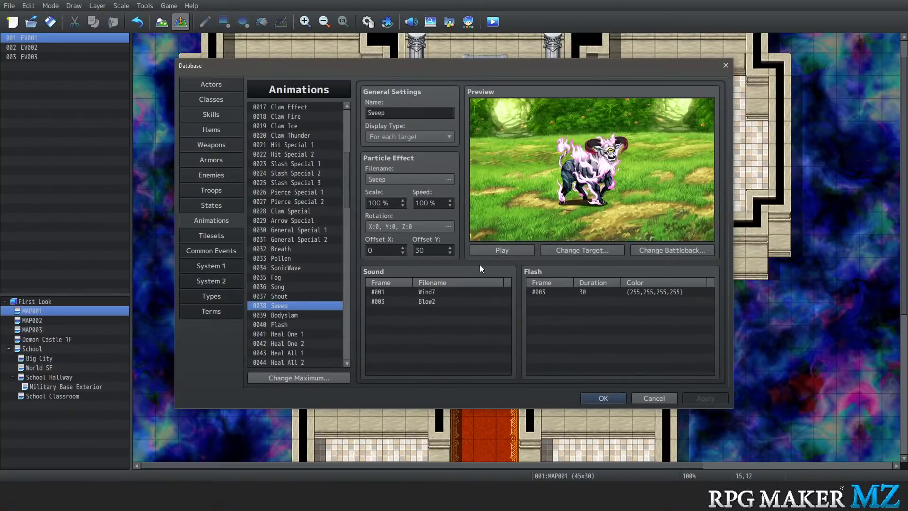
left_click(496, 249)
left_click(286, 326)
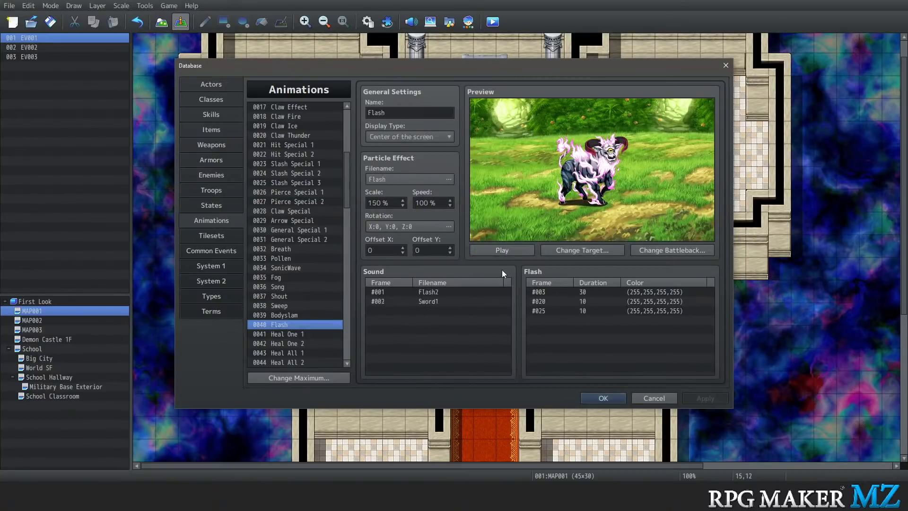
left_click(503, 251)
left_click(304, 314)
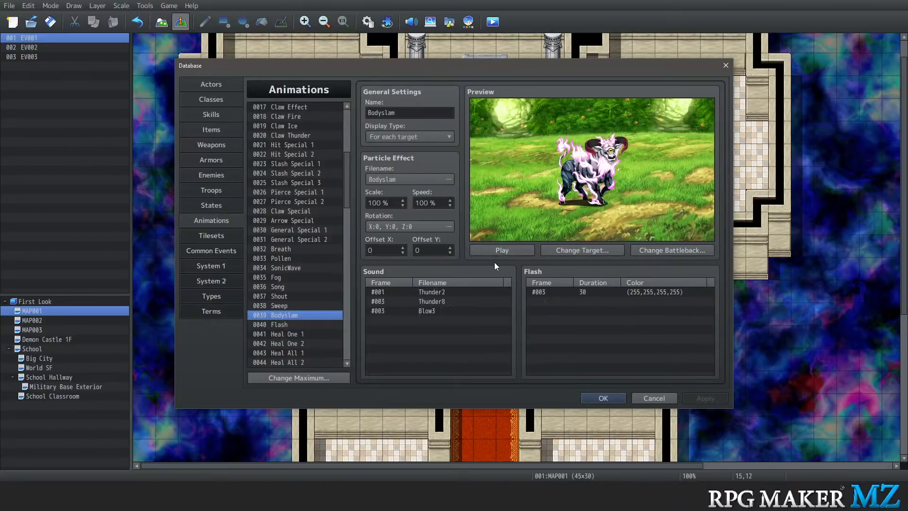
left_click(498, 249)
Find the Heal All 2 animation in the list and preview it
scroll(303, 277, "down", 5)
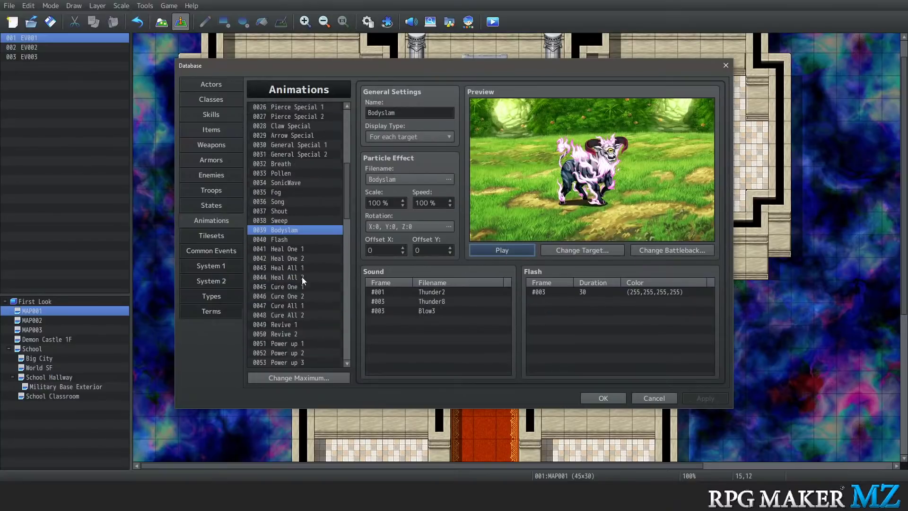
left_click(299, 230)
left_click(518, 250)
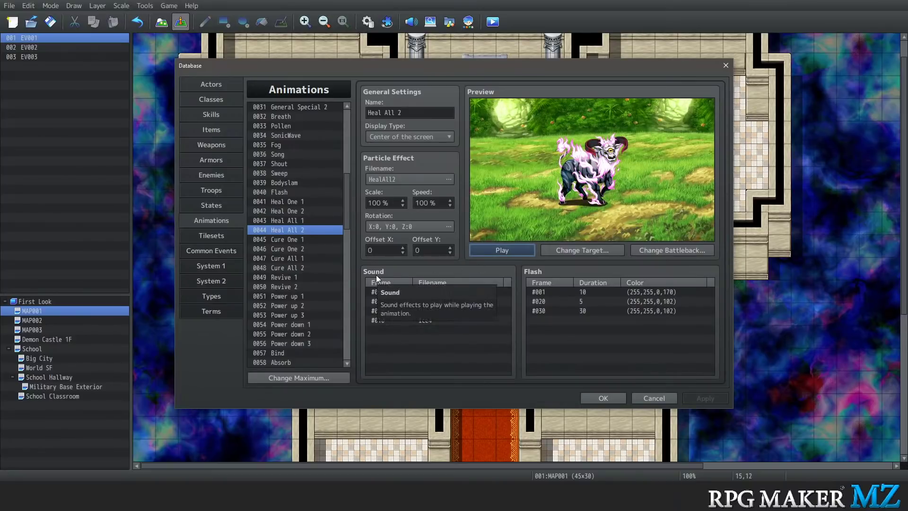
Preview the Ice One 1 and Ice All 1 animations, and close the database
scroll(303, 302, "down", 3)
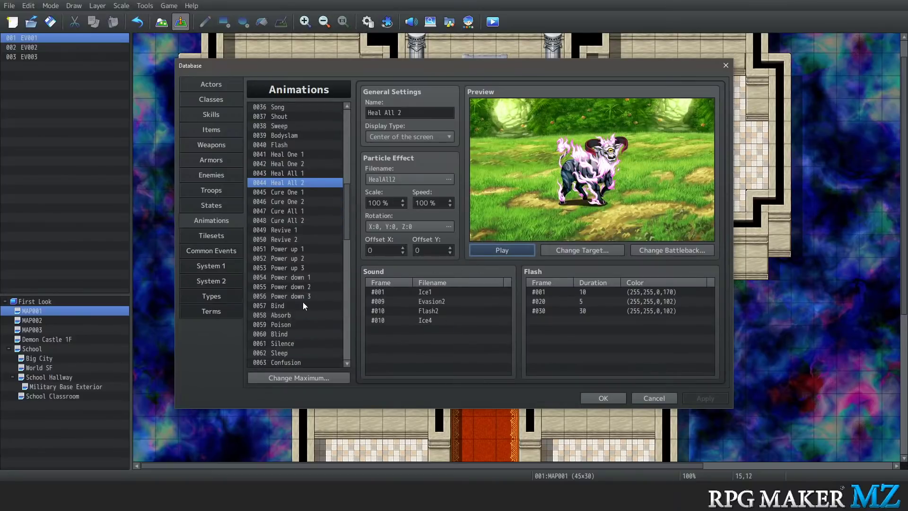
scroll(300, 301, "down", 1)
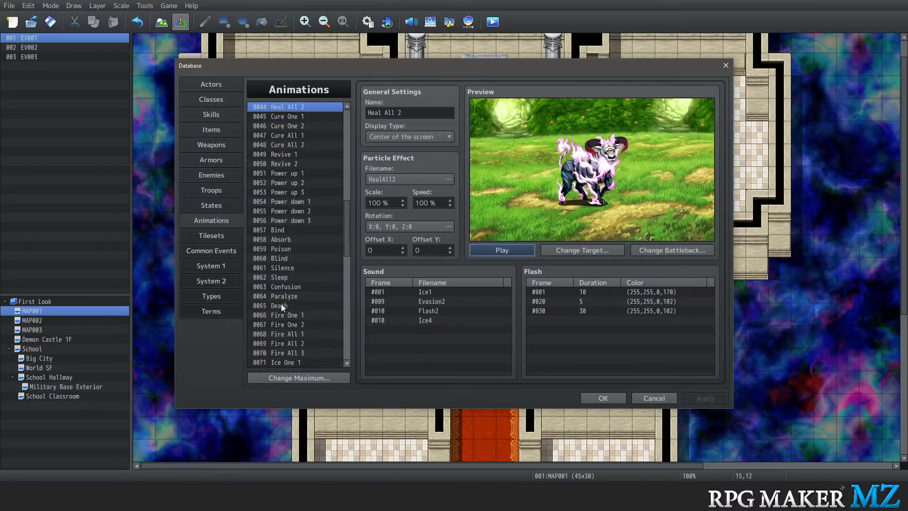
scroll(288, 307, "down", 2)
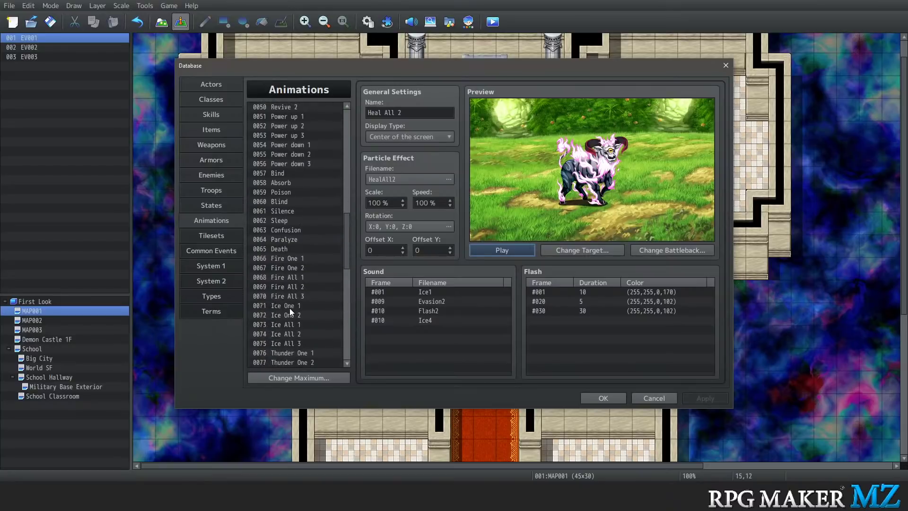
left_click(290, 306)
left_click(485, 248)
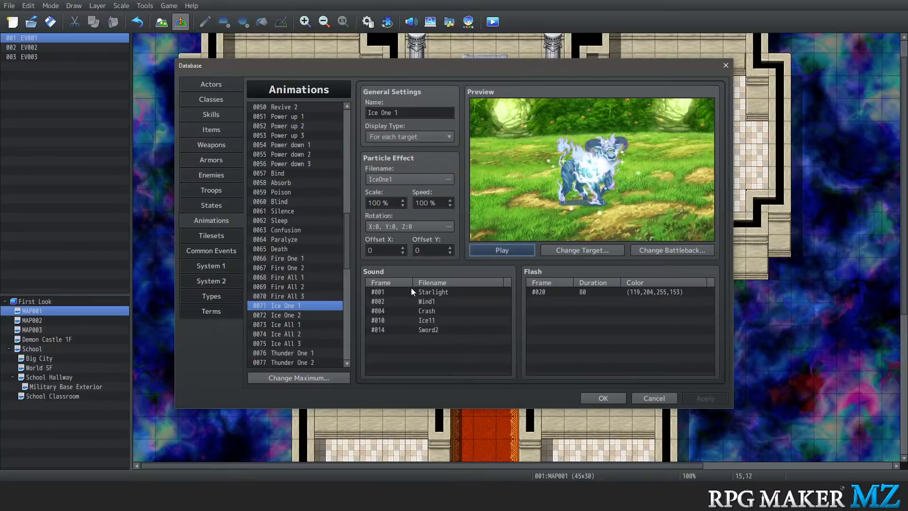
scroll(343, 278, "down", 1)
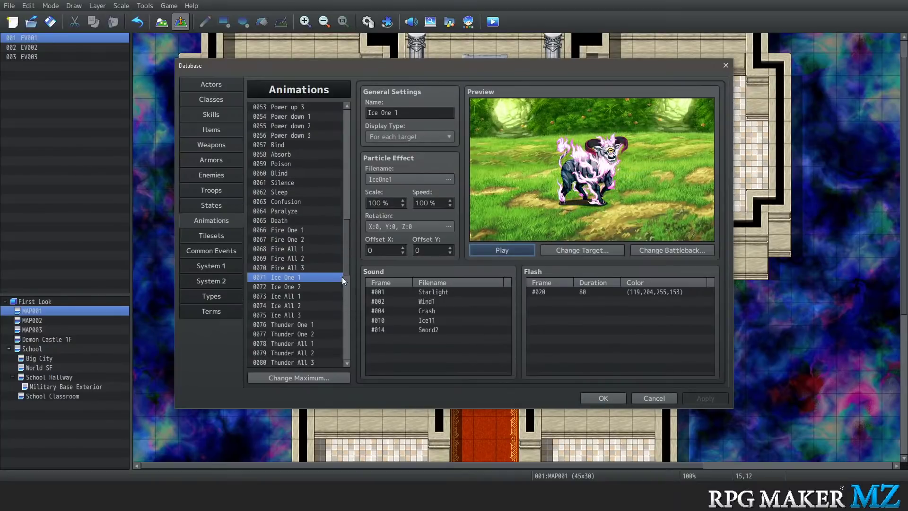
left_click(308, 296)
left_click(527, 250)
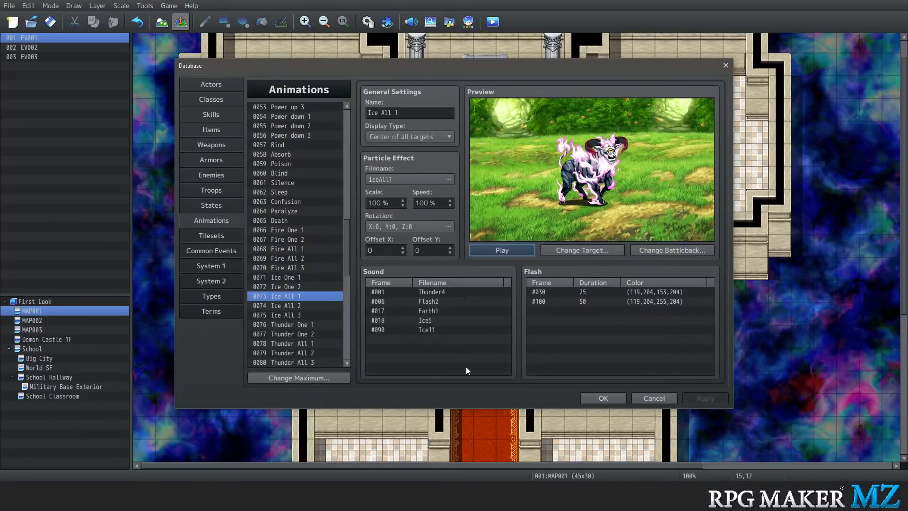
left_click(603, 398)
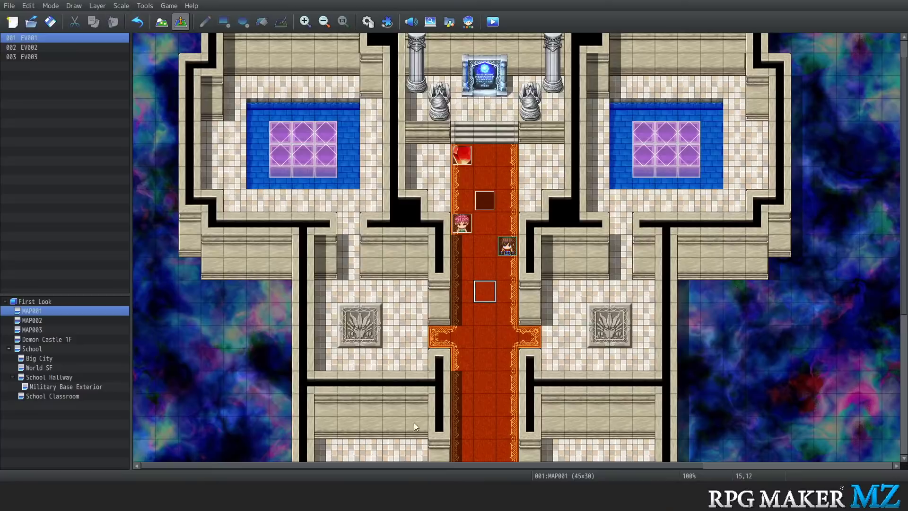
Load the World 2 sample map into the First Look project
right_click(25, 302)
left_click(60, 328)
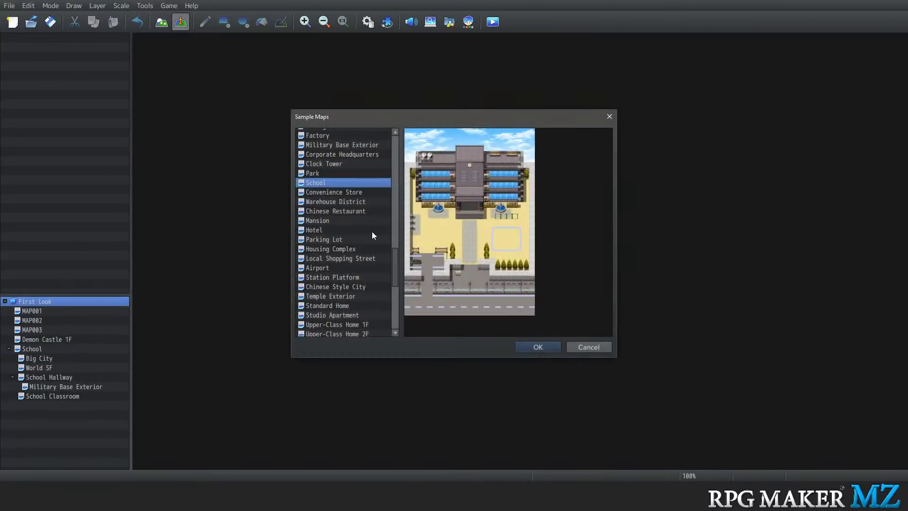
scroll(352, 229, "up", 15)
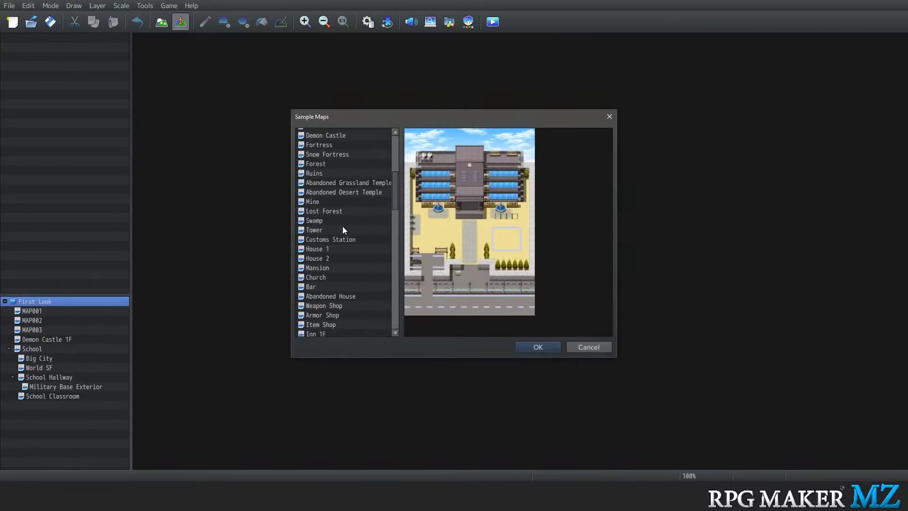
scroll(341, 232, "up", 5)
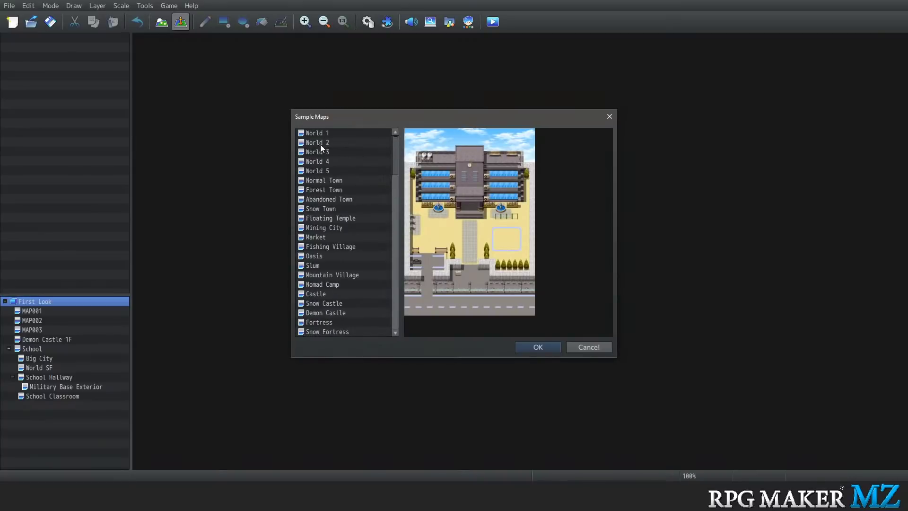
left_click(326, 134)
left_click(328, 143)
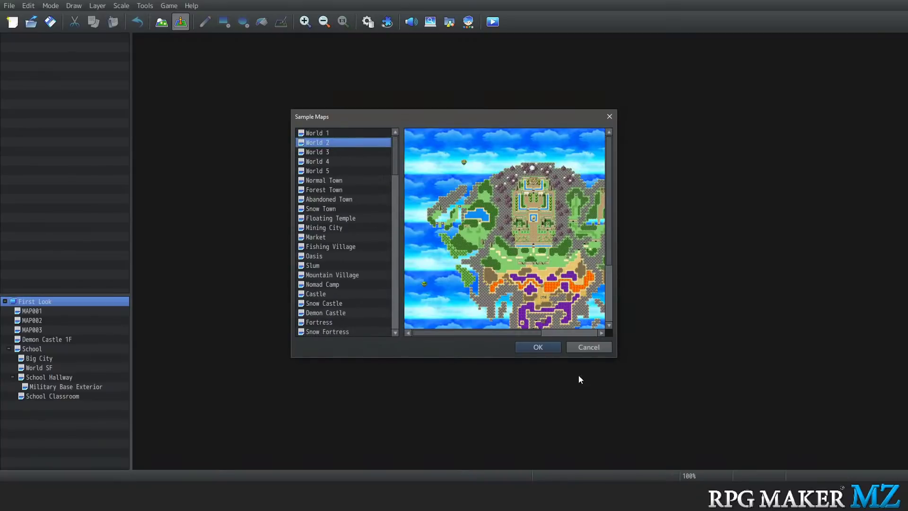
left_click(554, 347)
Look over the World 2 map's floating islands and terrain, and switch to map editing to show its tileset
scroll(603, 299, "down", 5)
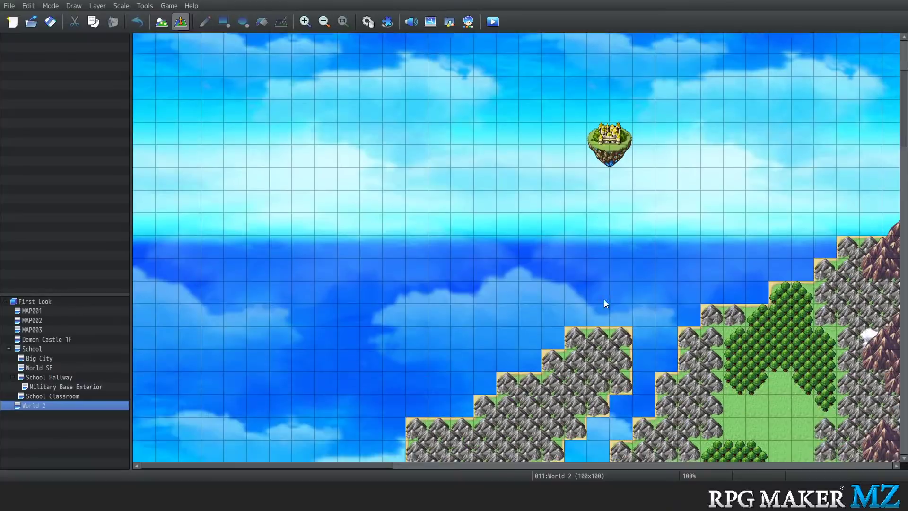
scroll(587, 303, "down", 8)
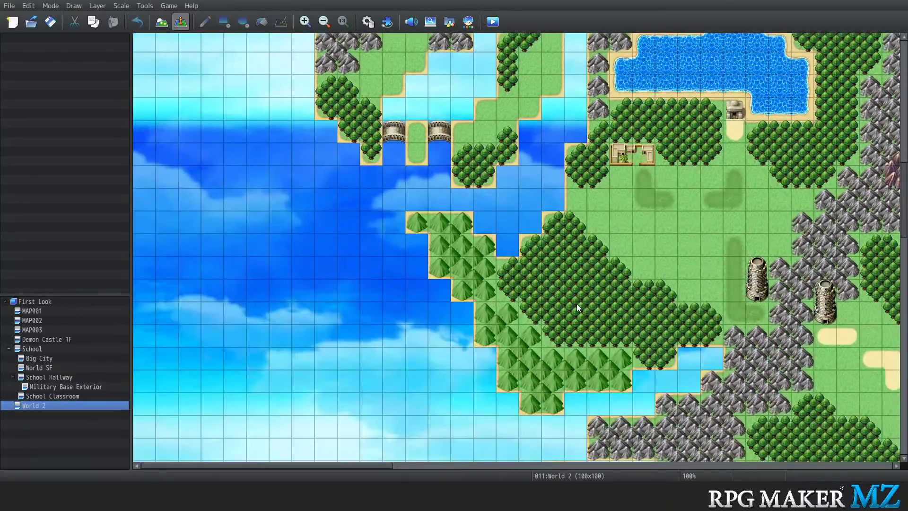
scroll(577, 305, "down", 4)
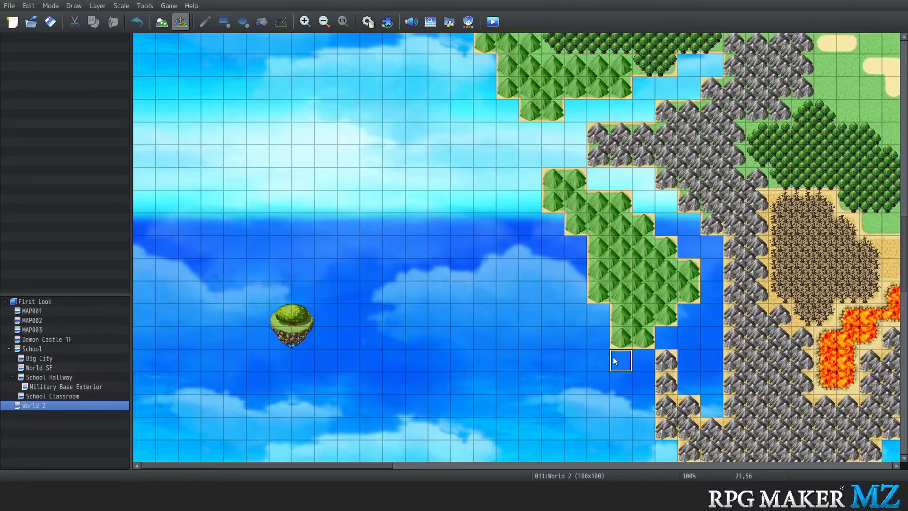
scroll(577, 347, "down", 4)
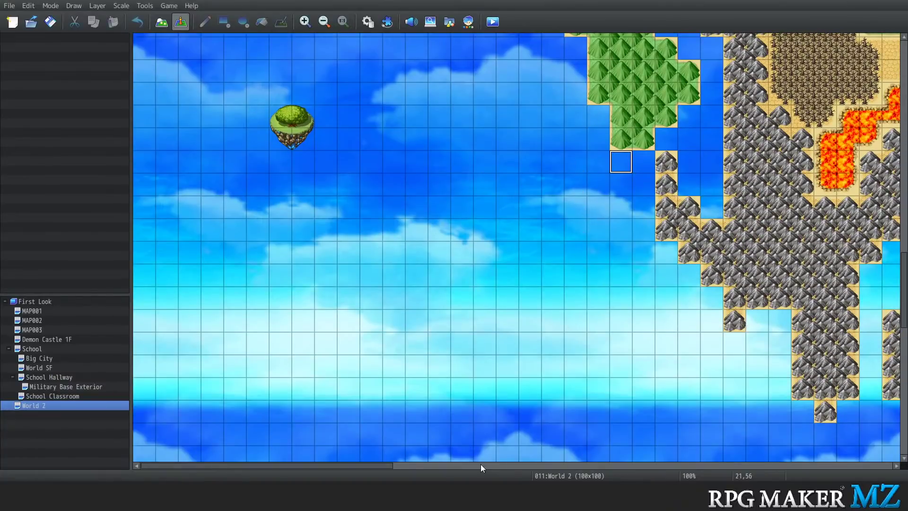
scroll(481, 465, "right", 15)
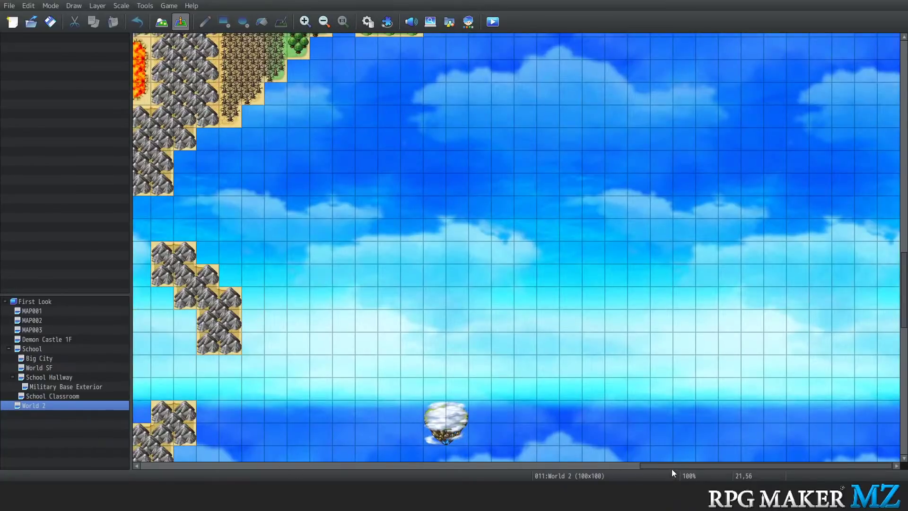
left_click_drag(672, 466, 375, 466)
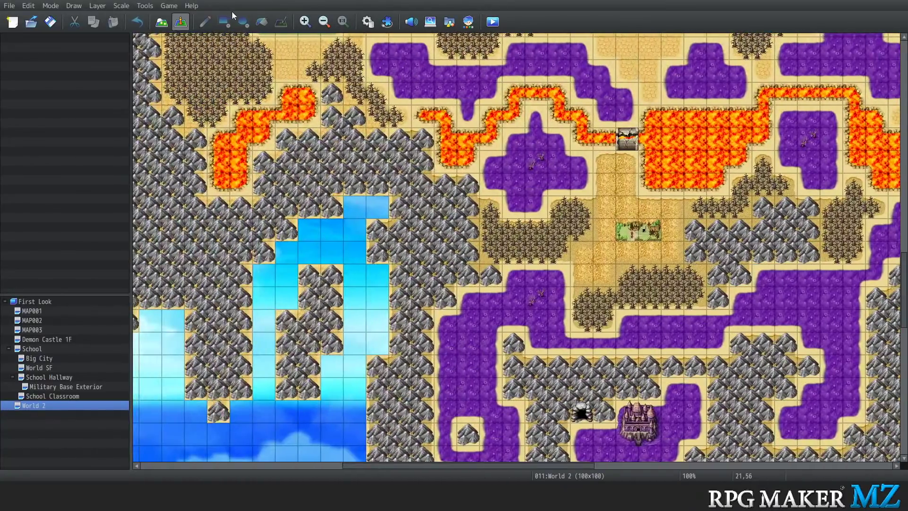
left_click(161, 22)
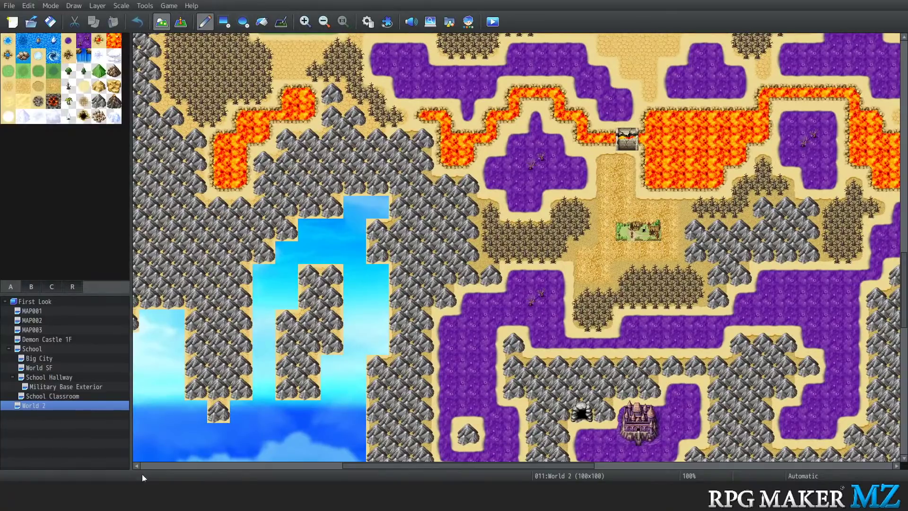
Open the sample maps for the First Look project and preview World 3, World 5, World 4 and World 2
right_click(61, 302)
left_click(86, 327)
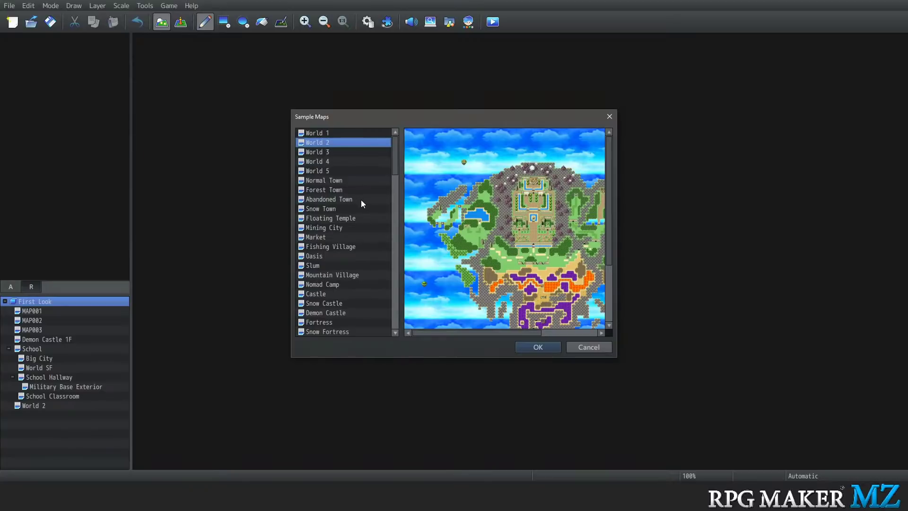
left_click(323, 152)
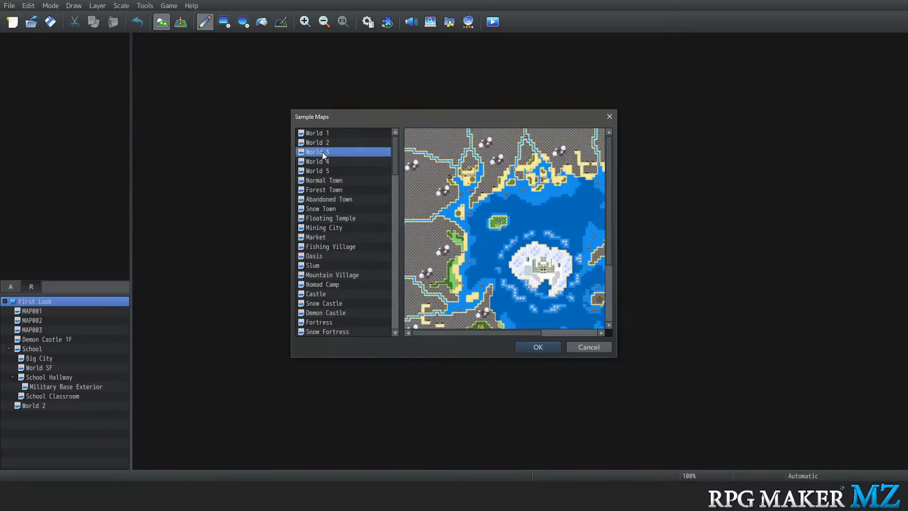
left_click(329, 171)
left_click(328, 162)
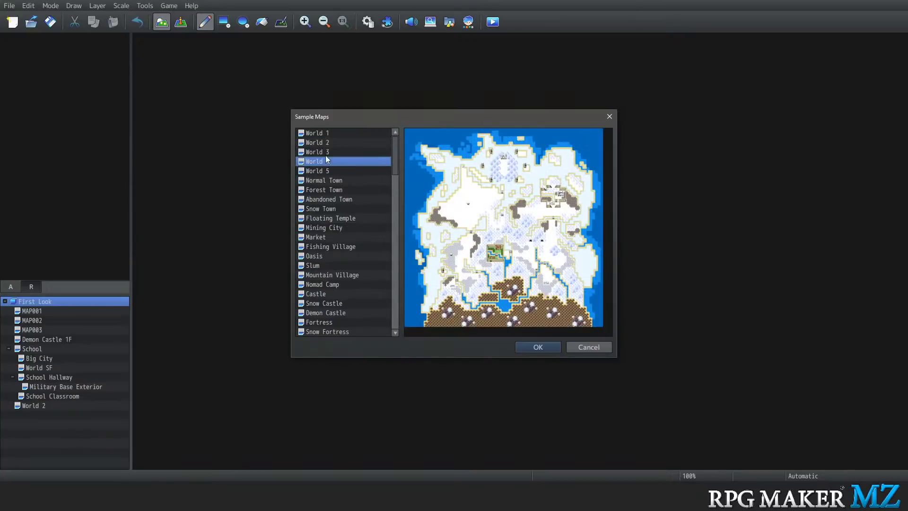
left_click(323, 142)
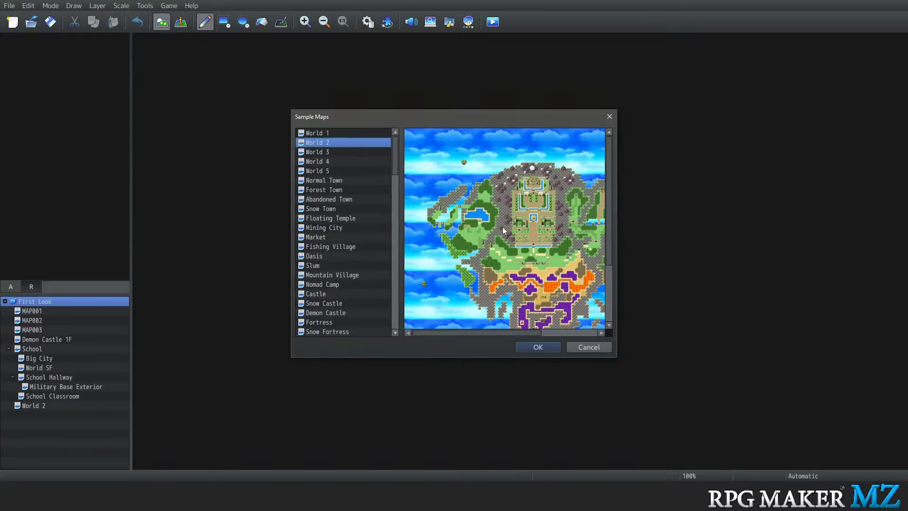
Load the World 1 sample map into the First Look project and look over its snowy, grassland and desert regions
left_click(317, 133)
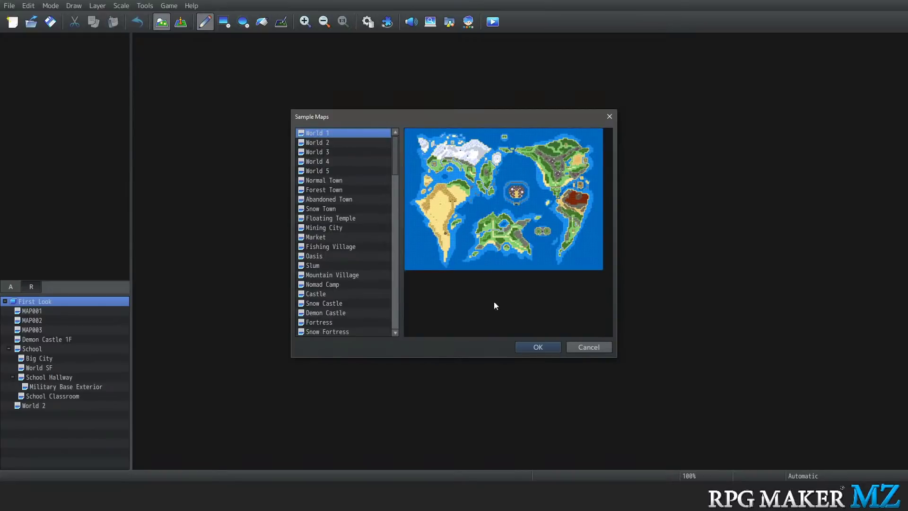
left_click(527, 346)
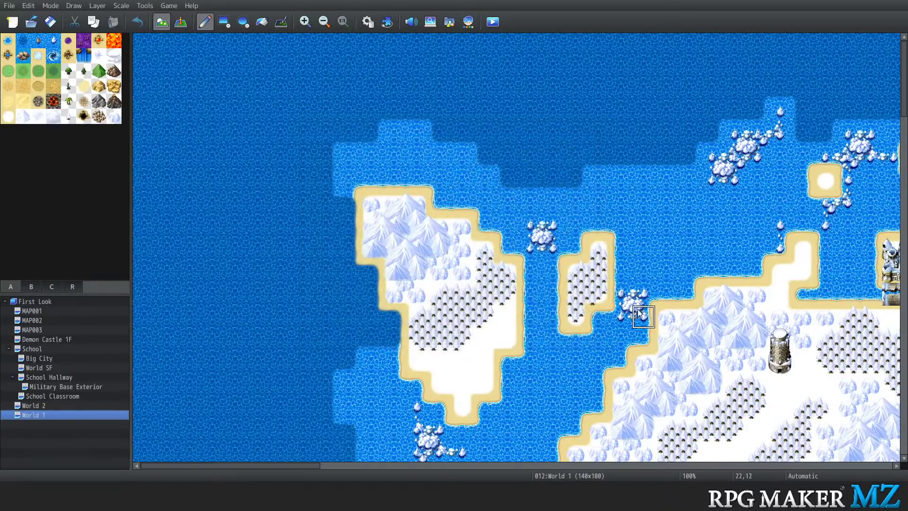
scroll(636, 286, "down", 4)
scroll(636, 286, "down", 4)
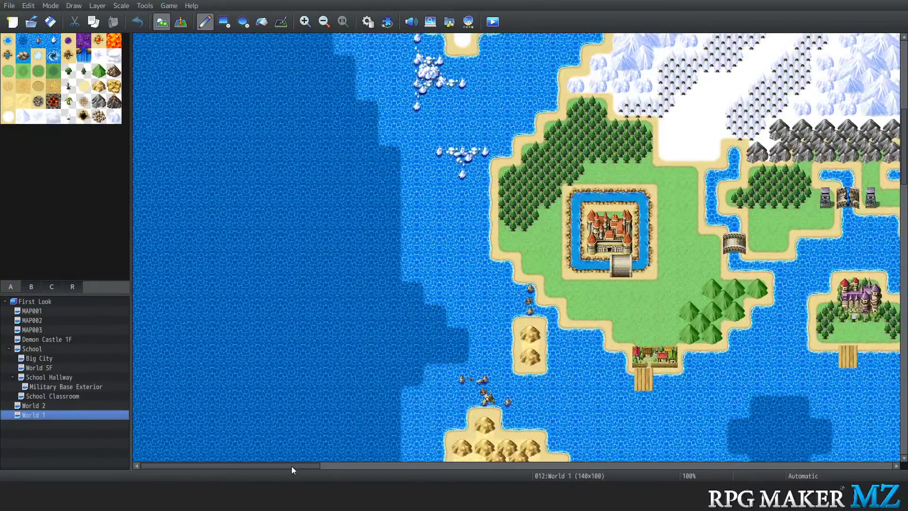
left_click_drag(291, 466, 425, 466)
scroll(605, 341, "down", 2)
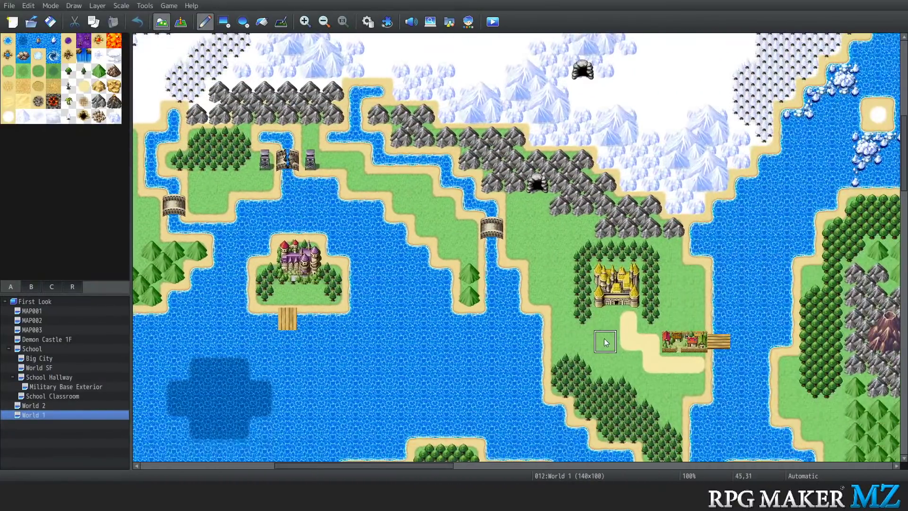
scroll(605, 342, "down", 10)
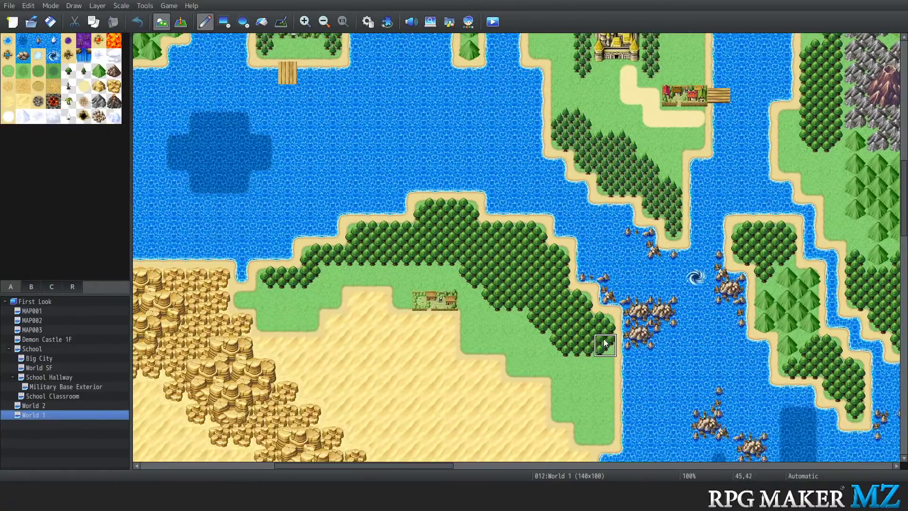
scroll(492, 292, "up", 7)
scroll(491, 291, "down", 2)
Browse World 1's C and B tilesets, examining the castle, tower and town tiles in set B
left_click(43, 289)
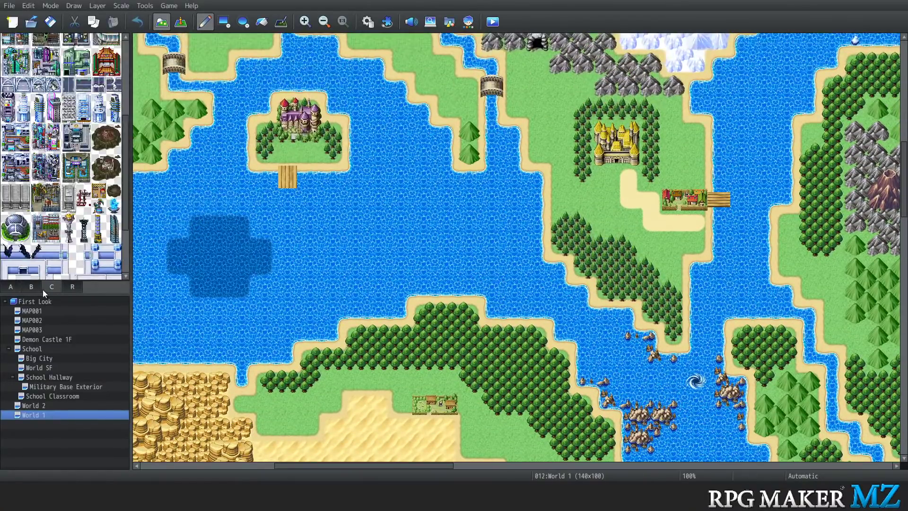
left_click(27, 290)
scroll(47, 142, "down", 1)
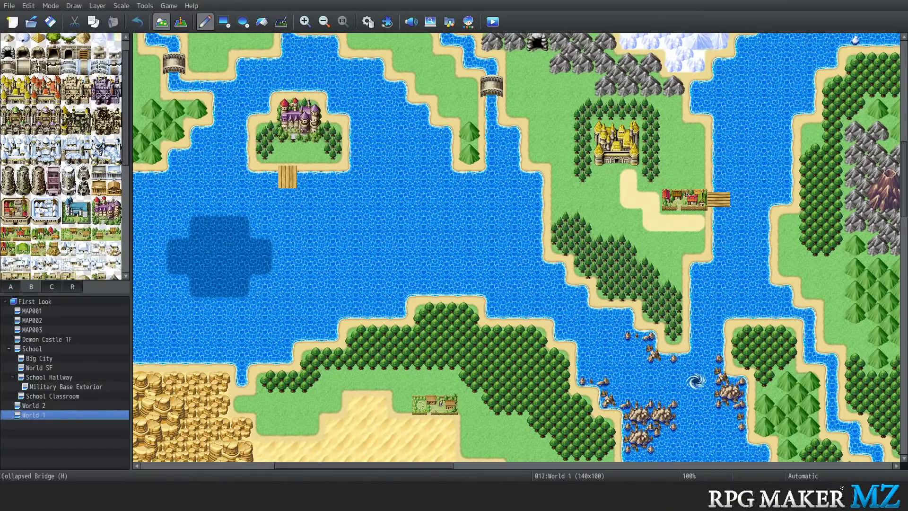
scroll(40, 189, "down", 5)
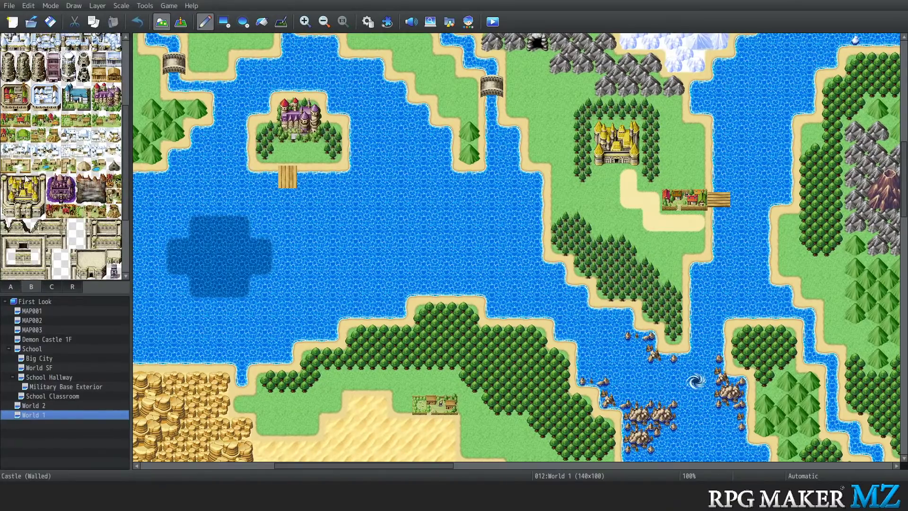
scroll(32, 197, "up", 3)
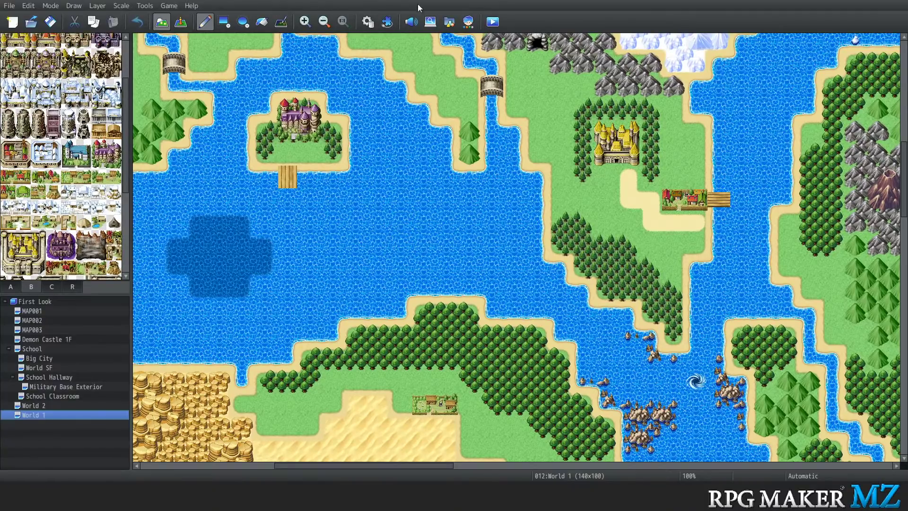
left_click(146, 6)
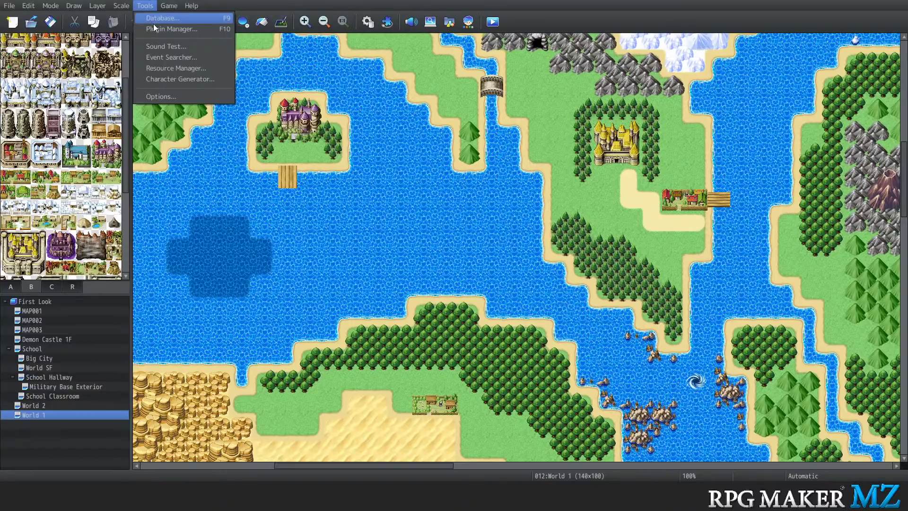
left_click(144, 6)
left_click(144, 5)
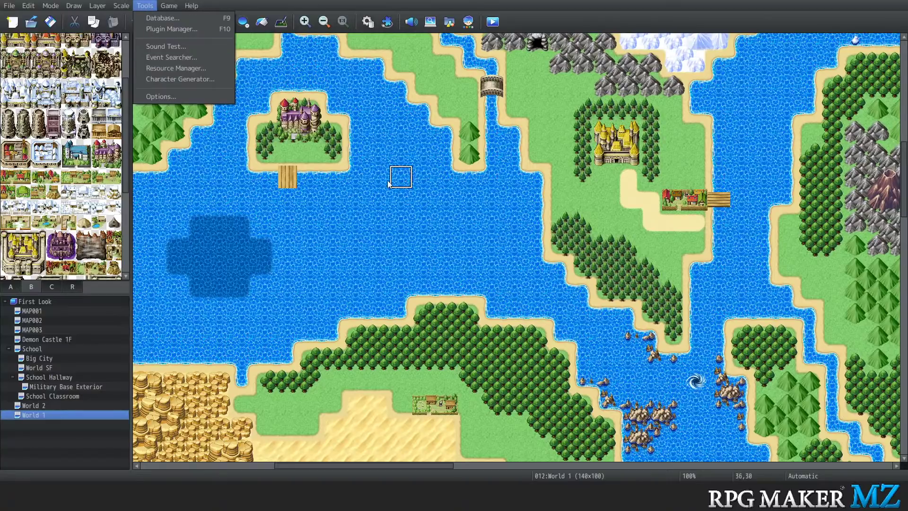
Load the Castle sample map into the First Look project
left_click(39, 302)
right_click(40, 301)
left_click(79, 332)
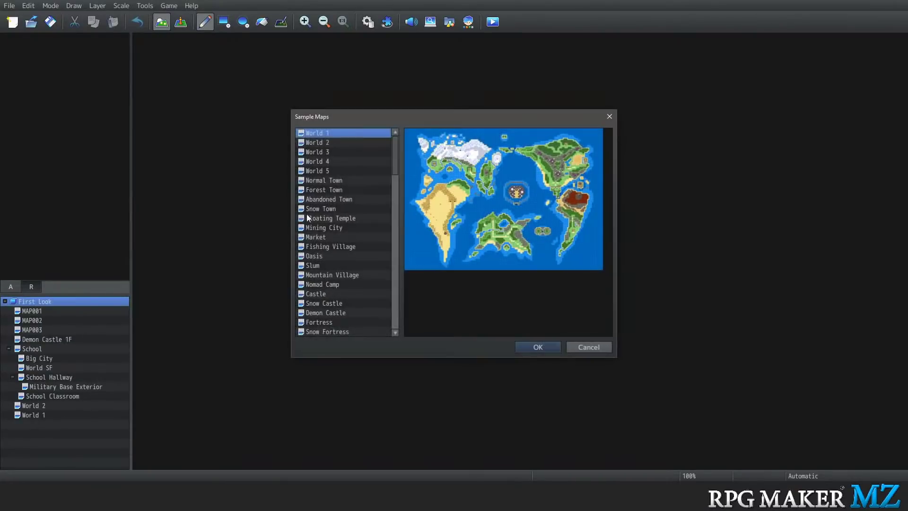
scroll(342, 206, "down", 2)
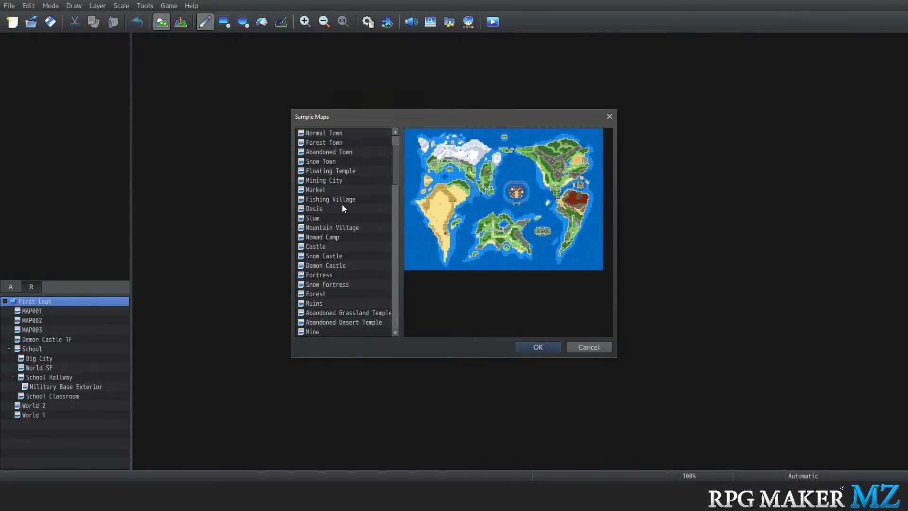
scroll(341, 205, "down", 2)
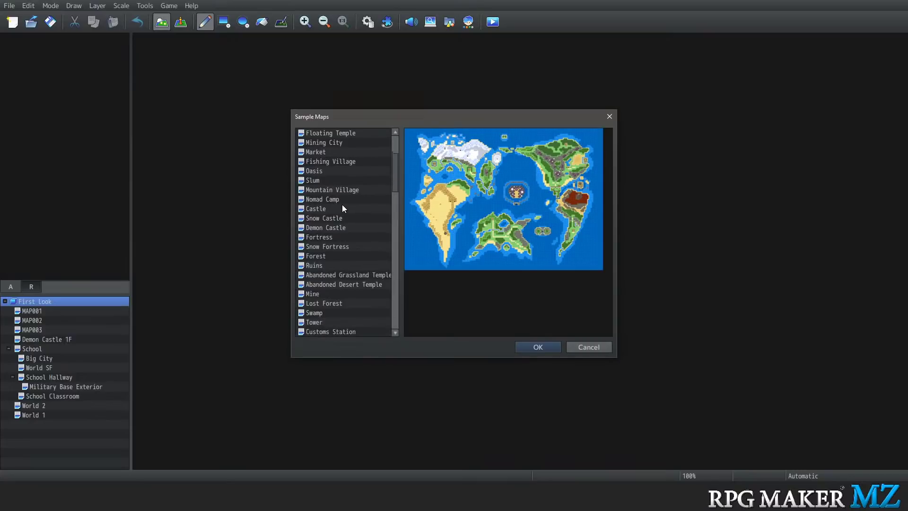
scroll(344, 205, "down", 1)
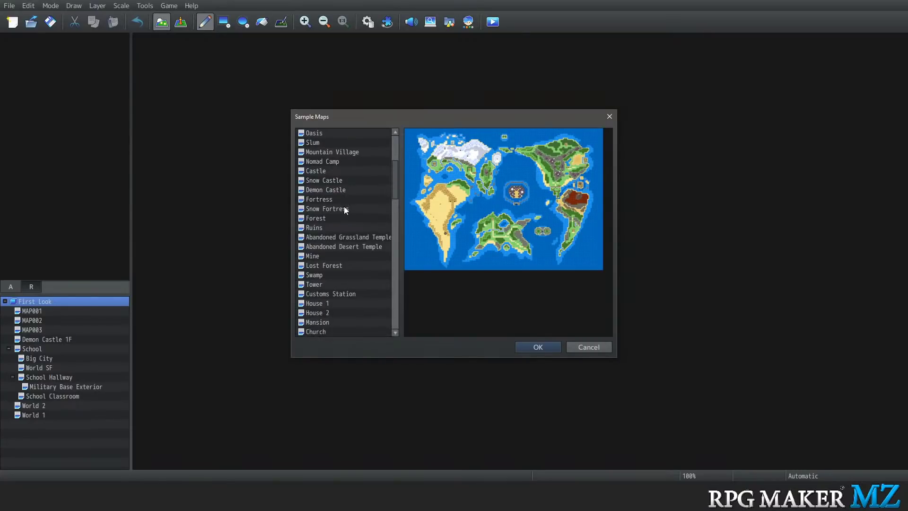
left_click(333, 172)
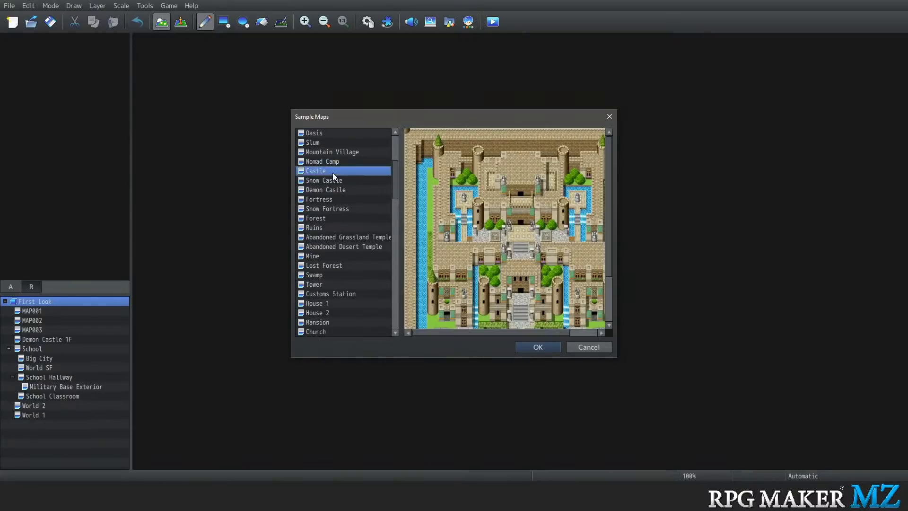
left_click(542, 348)
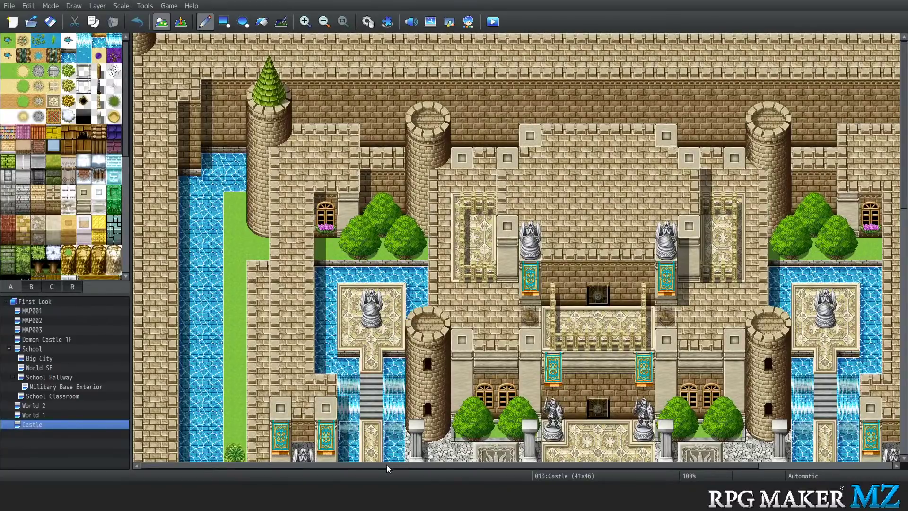
Look over the Castle map from the upper terraces and fountains down to the front drawbridge and gate towers
left_click_drag(386, 468, 497, 463)
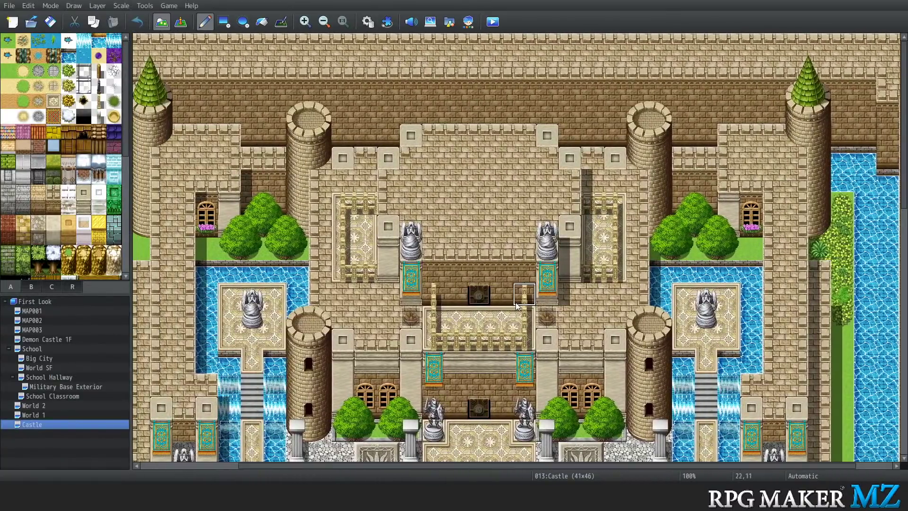
scroll(517, 305, "down", 4)
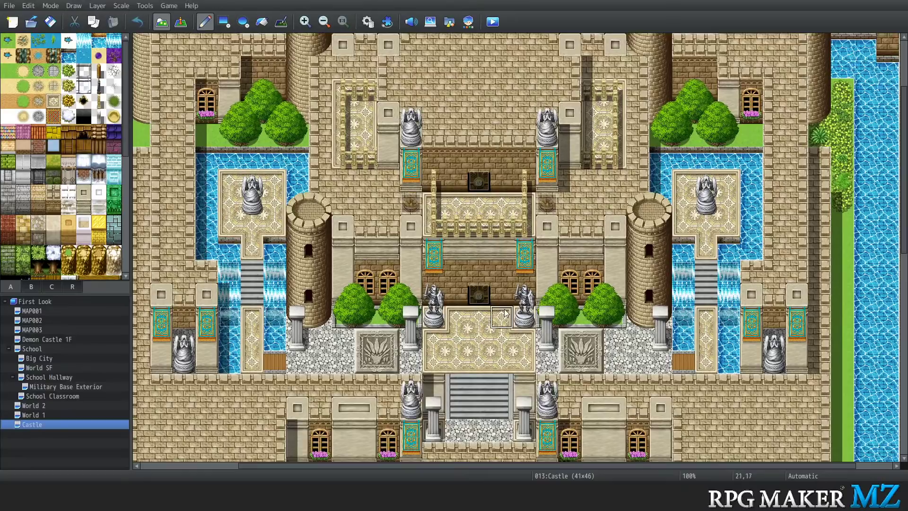
scroll(505, 312, "down", 3)
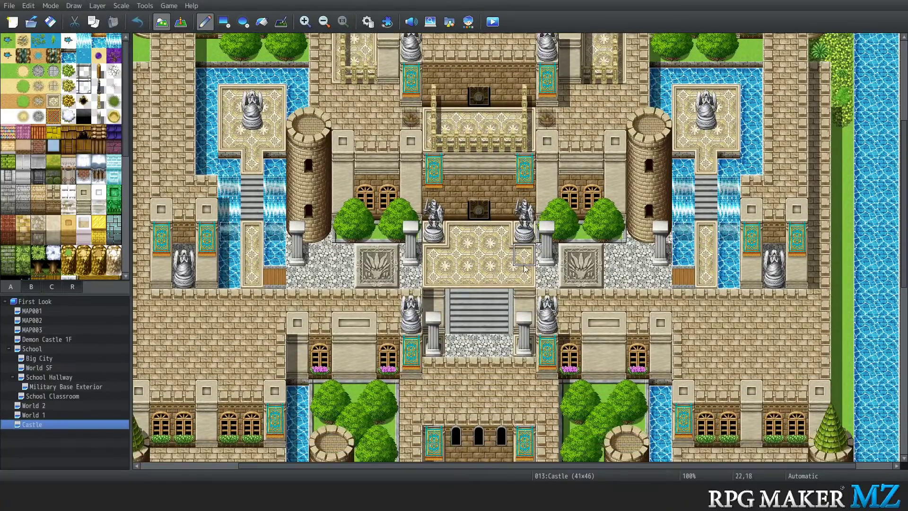
scroll(524, 268, "down", 1)
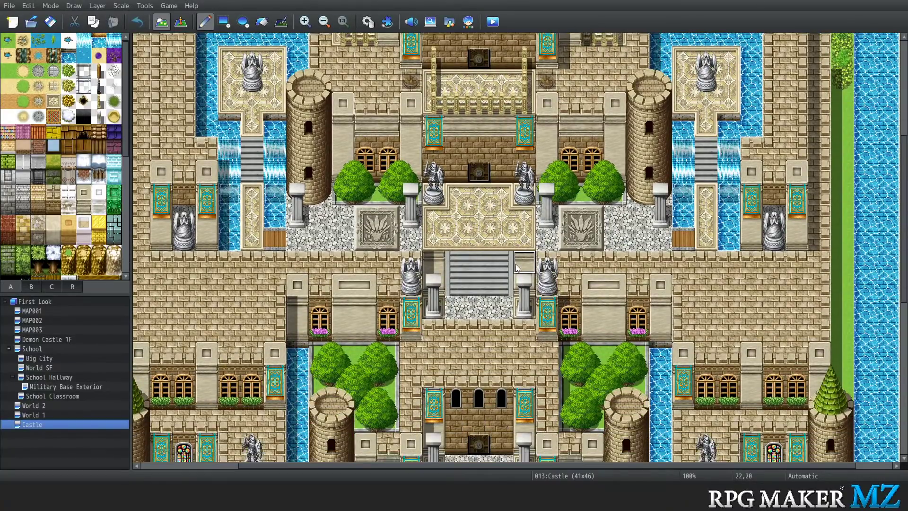
scroll(517, 267, "down", 2)
scroll(521, 264, "down", 3)
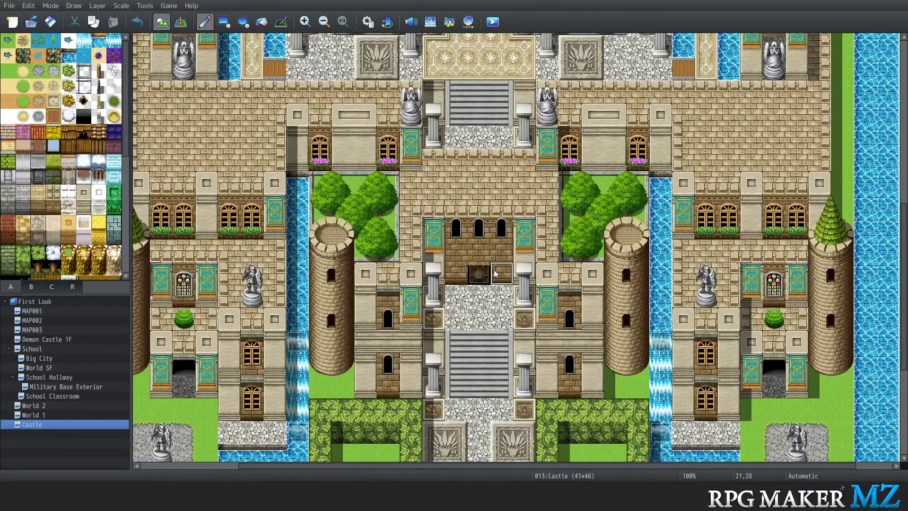
scroll(495, 273, "down", 1)
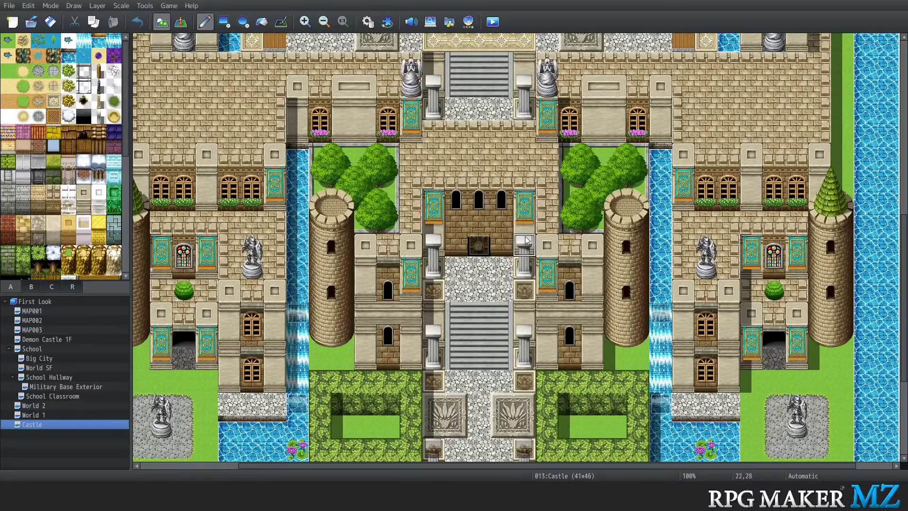
scroll(476, 234, "down", 3)
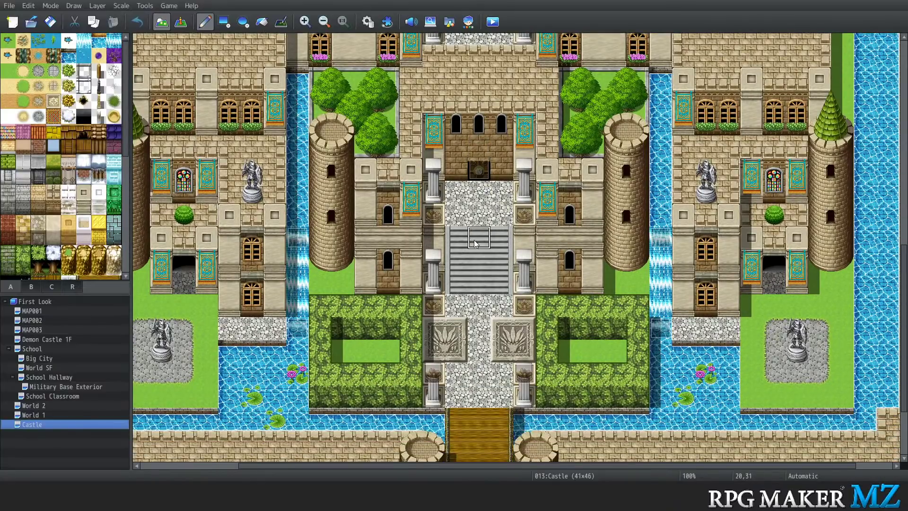
scroll(474, 243, "down", 4)
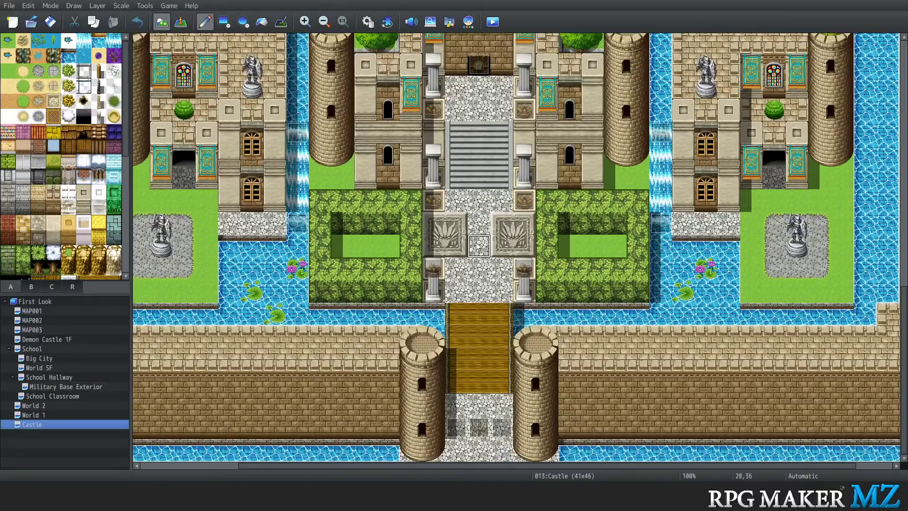
Re-examine the Castle map's upper courtyards and waterfalls, and return to the hedge gardens by the entrance
scroll(478, 245, "up", 4)
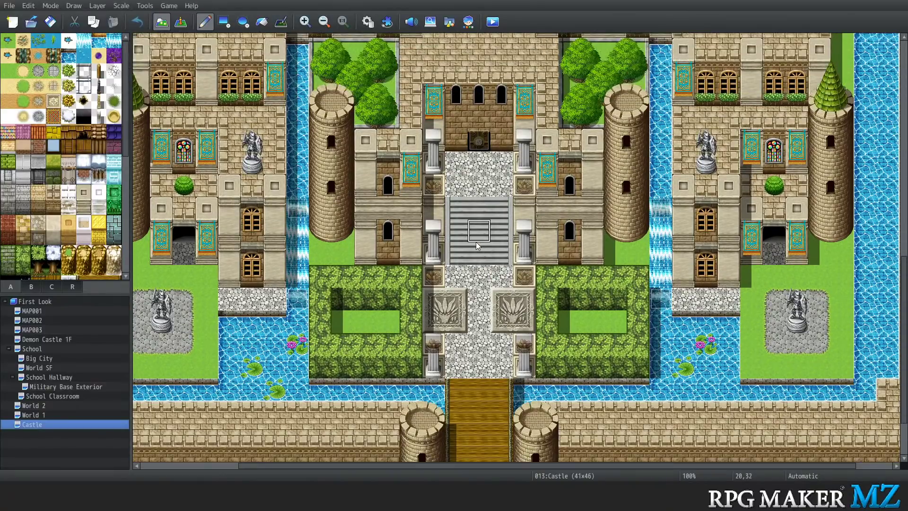
scroll(476, 245, "up", 8)
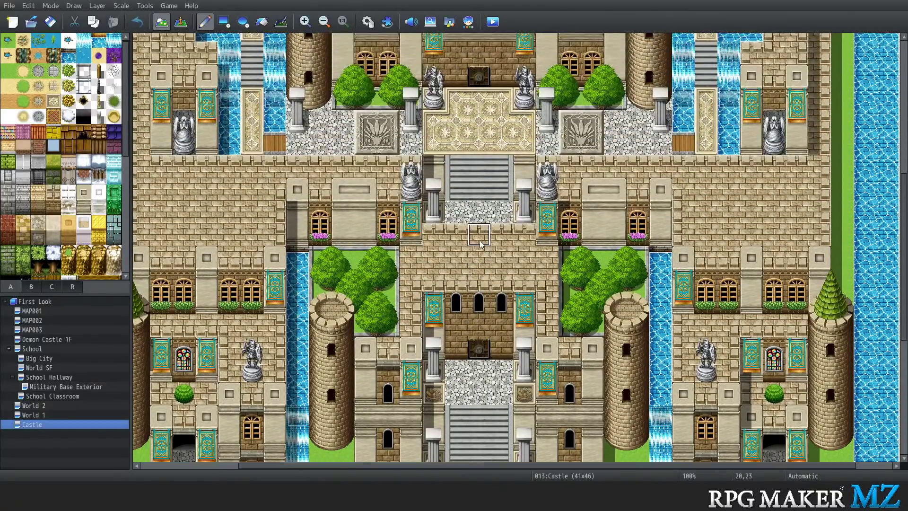
scroll(483, 245, "up", 3)
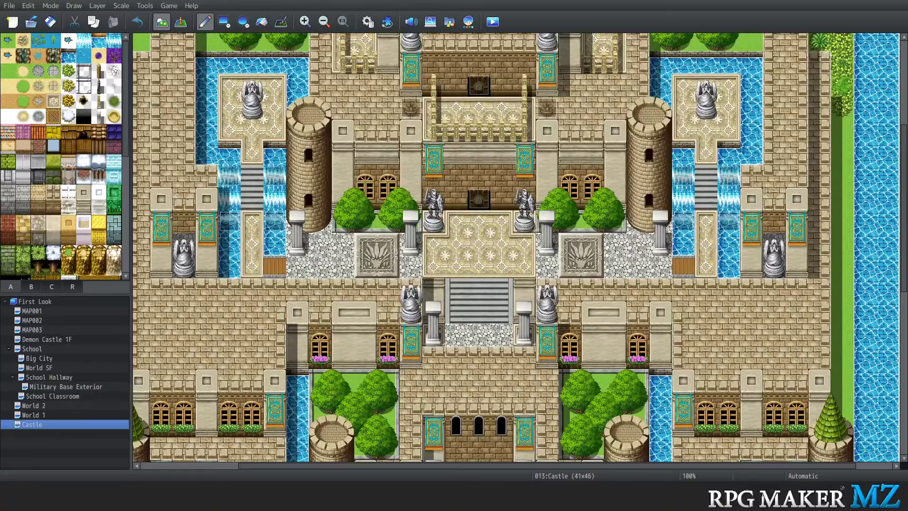
scroll(478, 294, "up", 1)
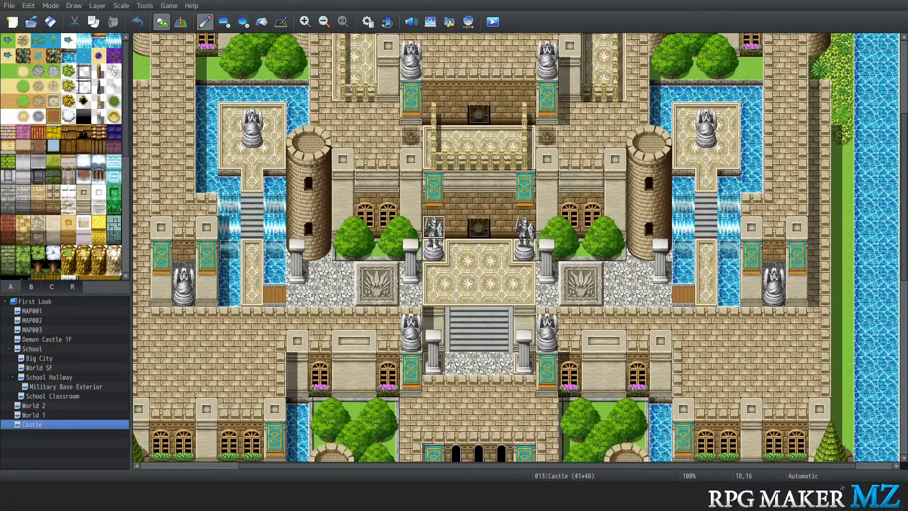
scroll(466, 227, "up", 3)
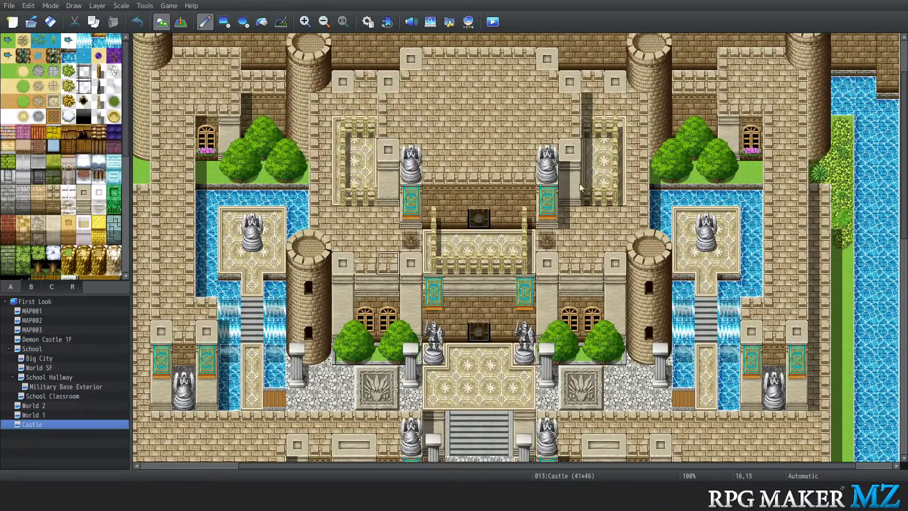
scroll(416, 236, "down", 8)
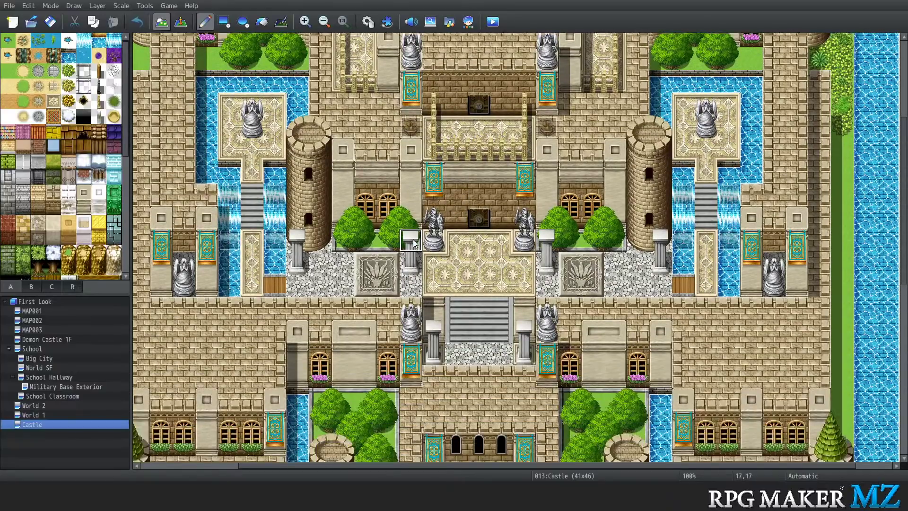
scroll(410, 246, "down", 10)
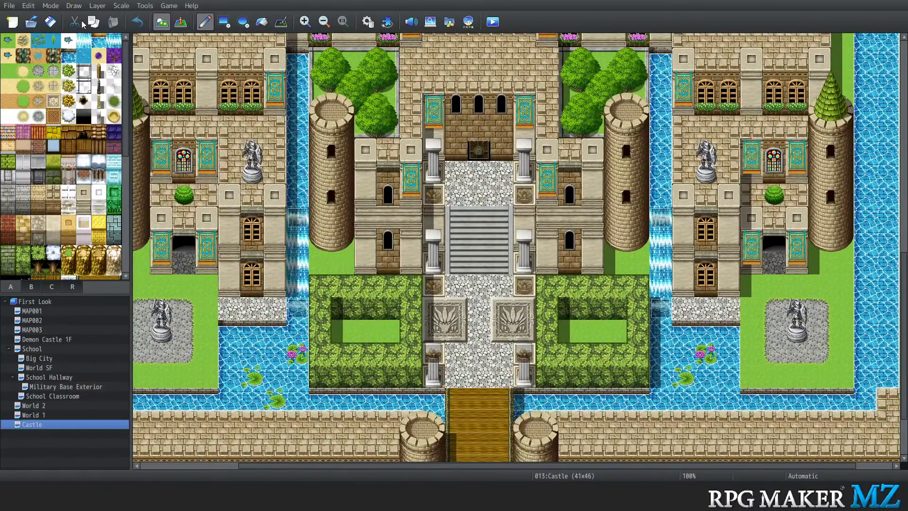
left_click(145, 7)
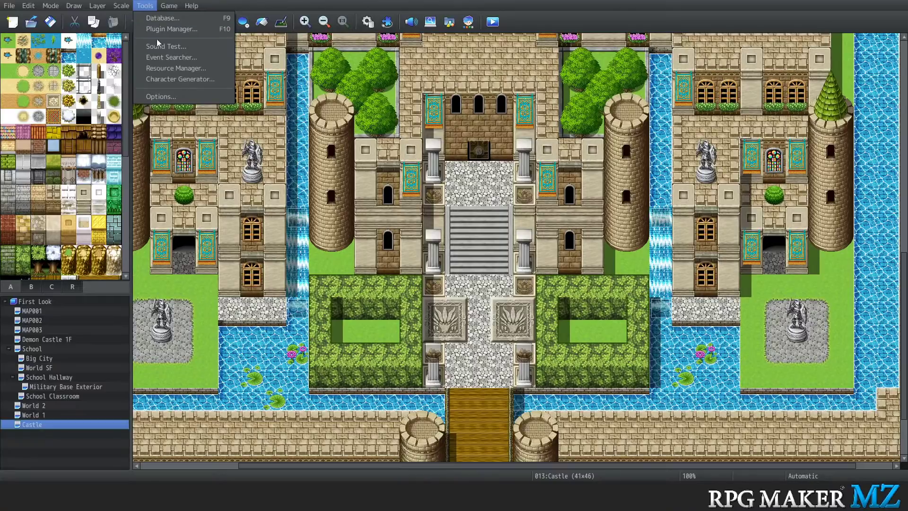
scroll(319, 275, "down", 1)
scroll(320, 275, "down", 2)
left_click(318, 275)
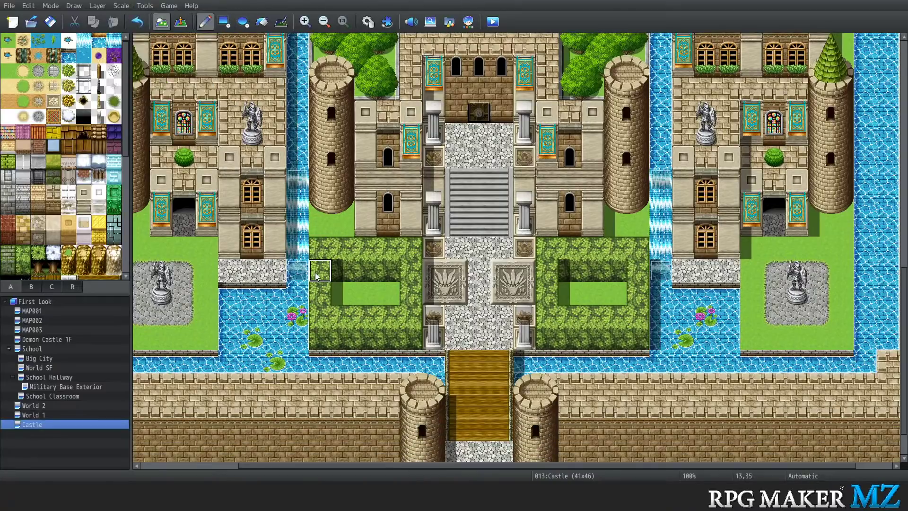
Preview the Forest and abandoned temple sample maps, and load Abandoned Grassland Temple into the First Look project
right_click(47, 304)
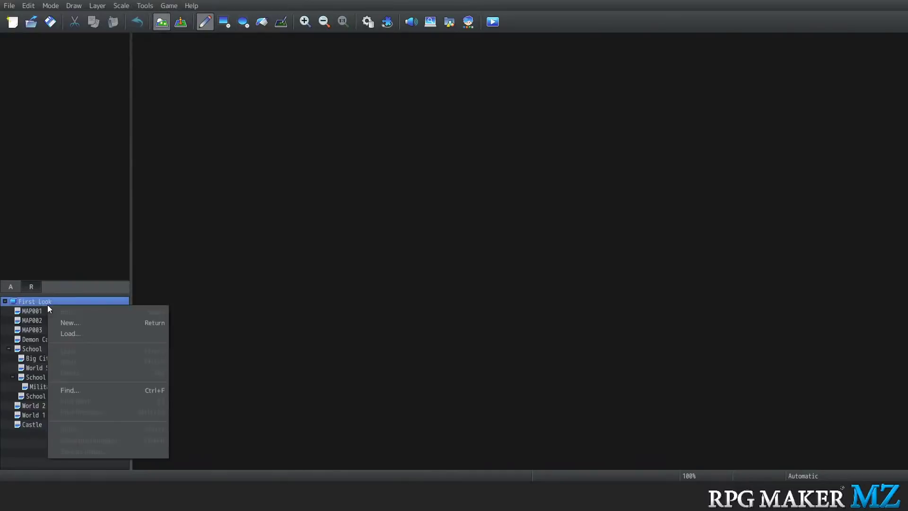
left_click(72, 334)
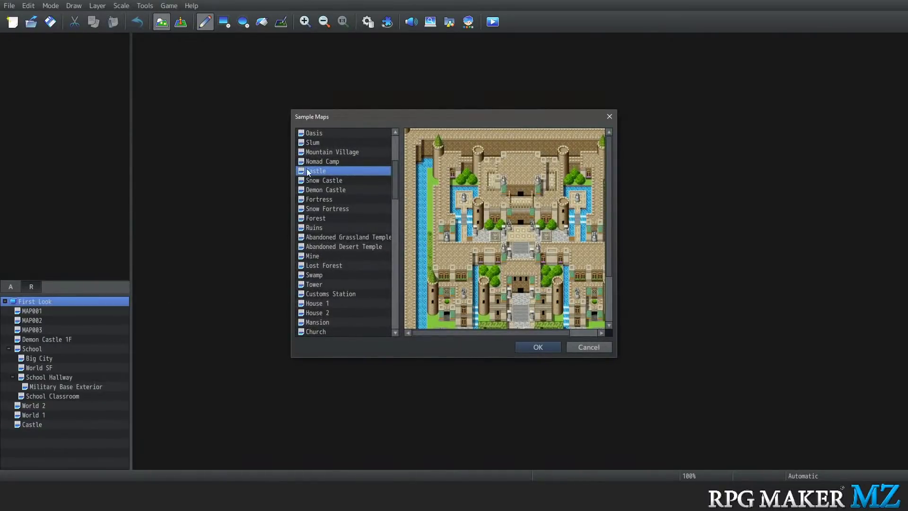
scroll(330, 214, "down", 1)
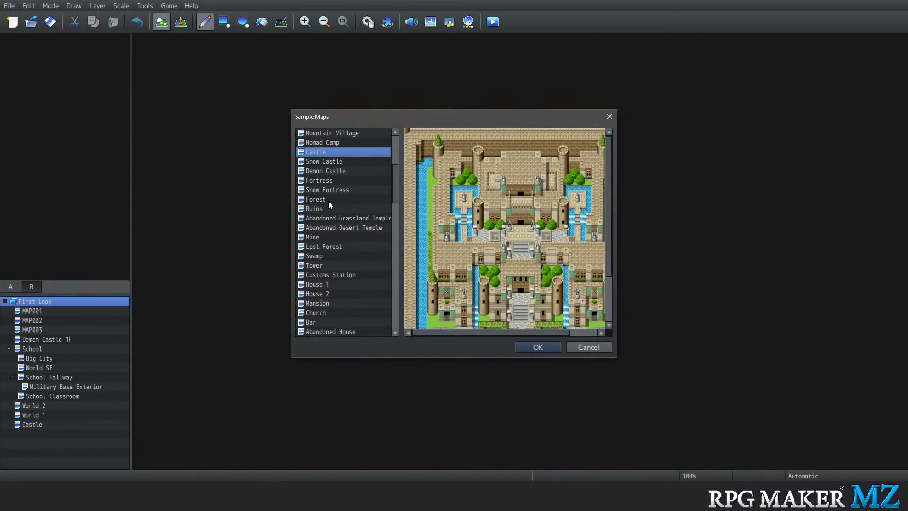
left_click(328, 200)
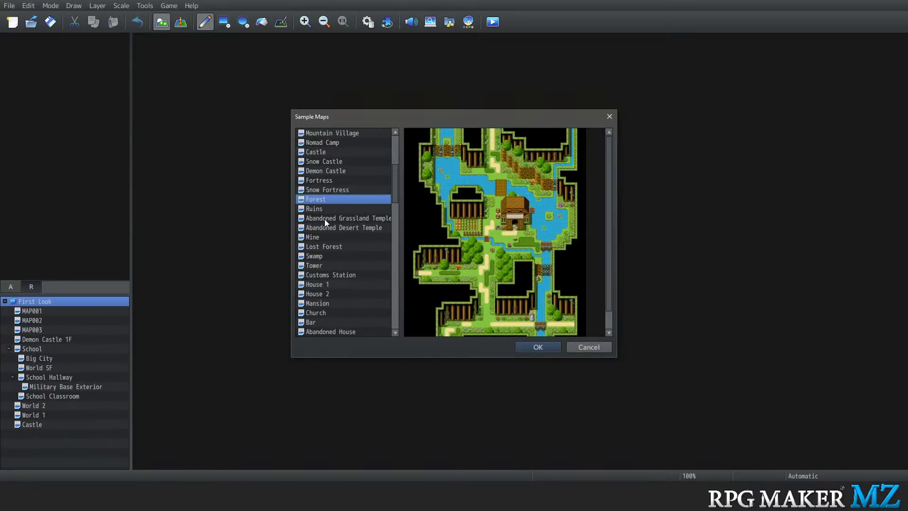
left_click(325, 220)
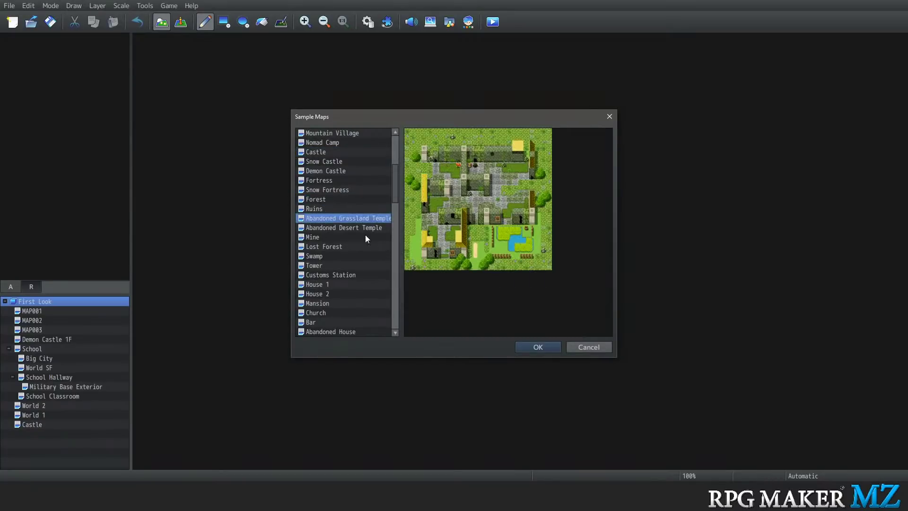
left_click(336, 227)
left_click(336, 218)
left_click(557, 346)
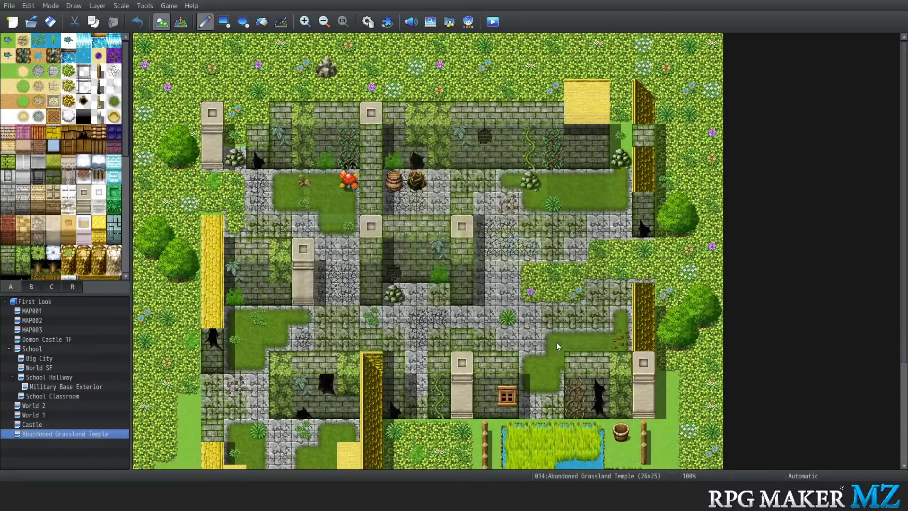
Look over the Abandoned Grassland Temple map from the ruined upper walls down to the pond and fences
scroll(557, 347, "down", 5)
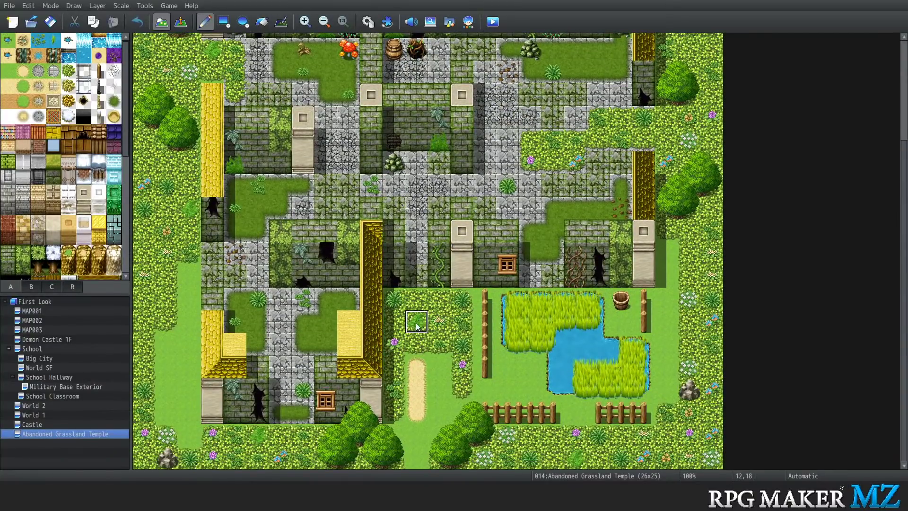
scroll(418, 323, "up", 5)
scroll(418, 324, "down", 5)
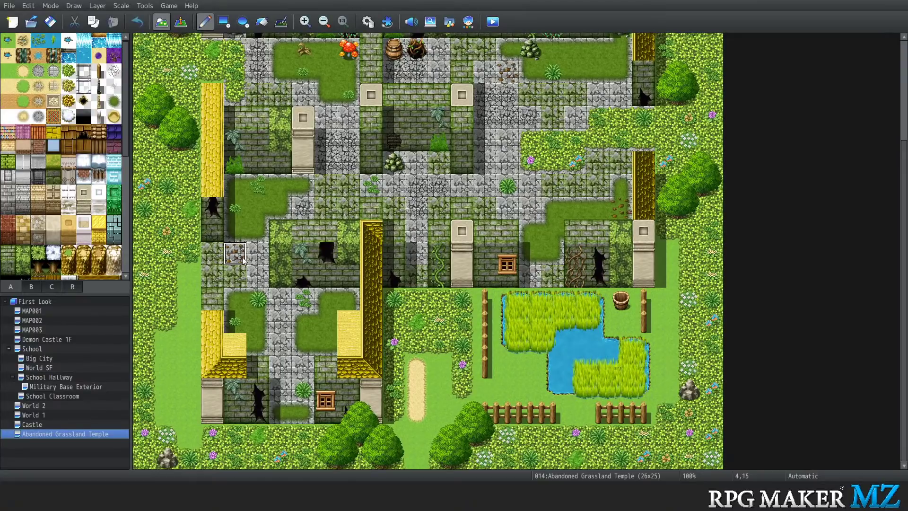
scroll(505, 371, "up", 3)
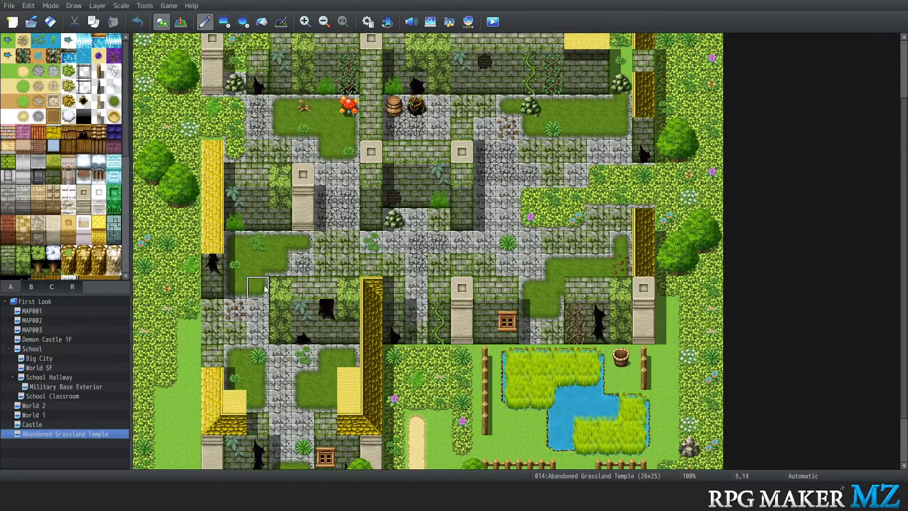
scroll(303, 284, "up", 2)
scroll(308, 280, "down", 2)
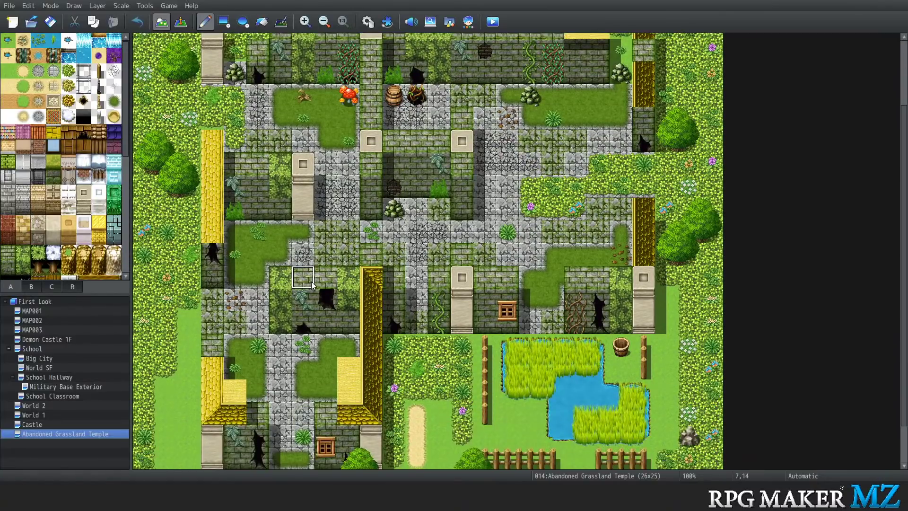
scroll(311, 282, "down", 2)
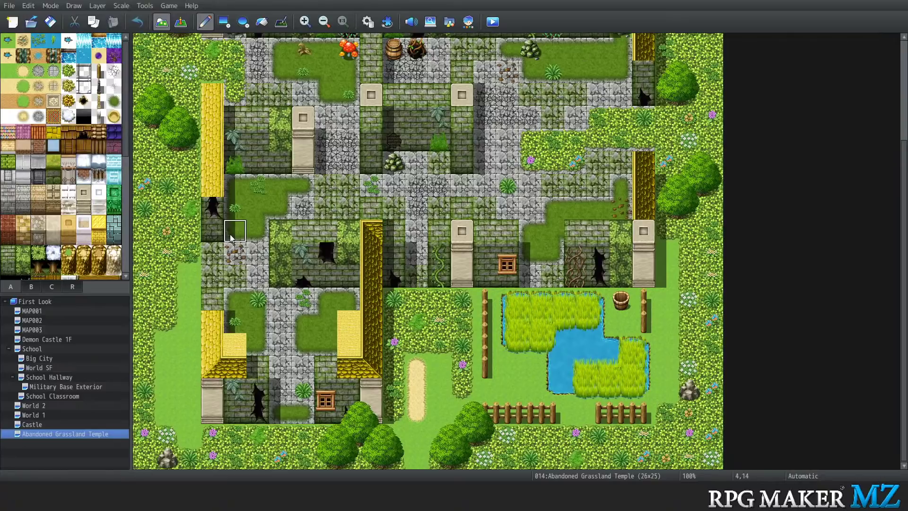
Load the Tower sample map into the First Look project
right_click(48, 305)
left_click(79, 329)
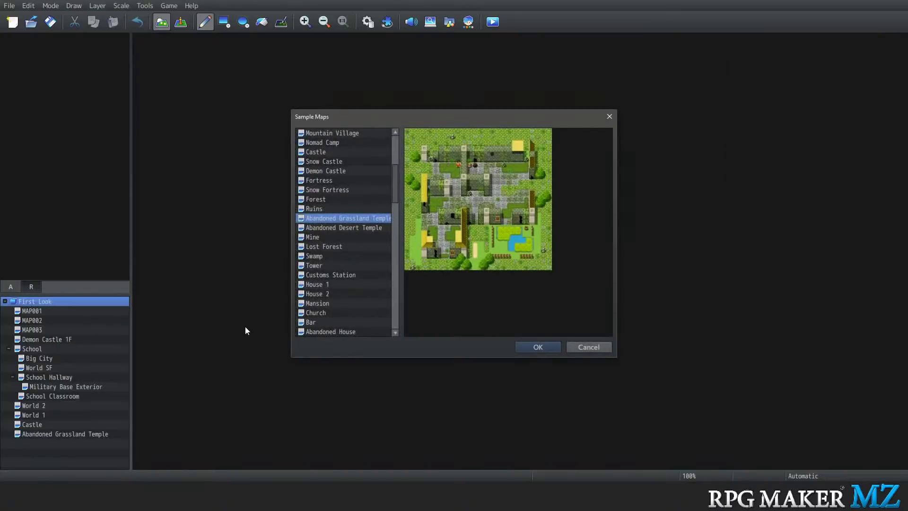
scroll(356, 257, "down", 3)
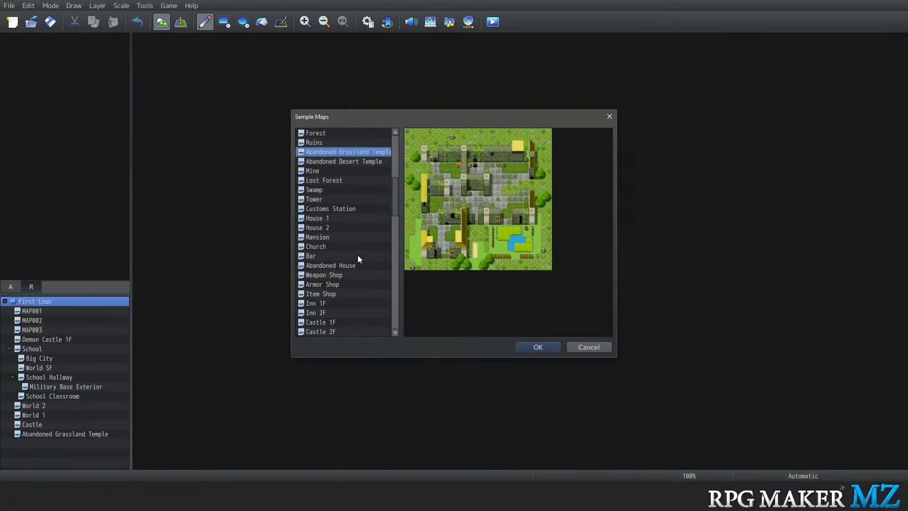
left_click(321, 200)
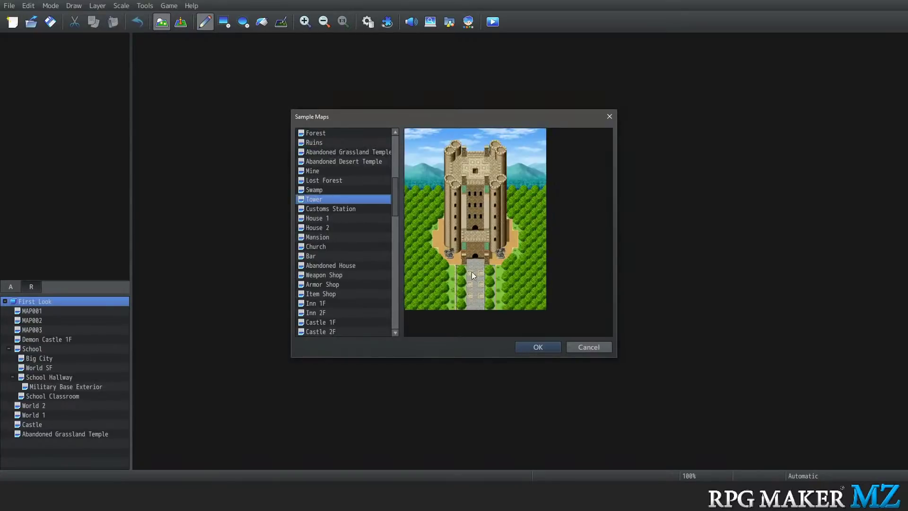
left_click(530, 346)
Look over the Tower map from the rooftop down to the gargoyle statues and the tree-lined stone path
scroll(549, 293, "down", 5)
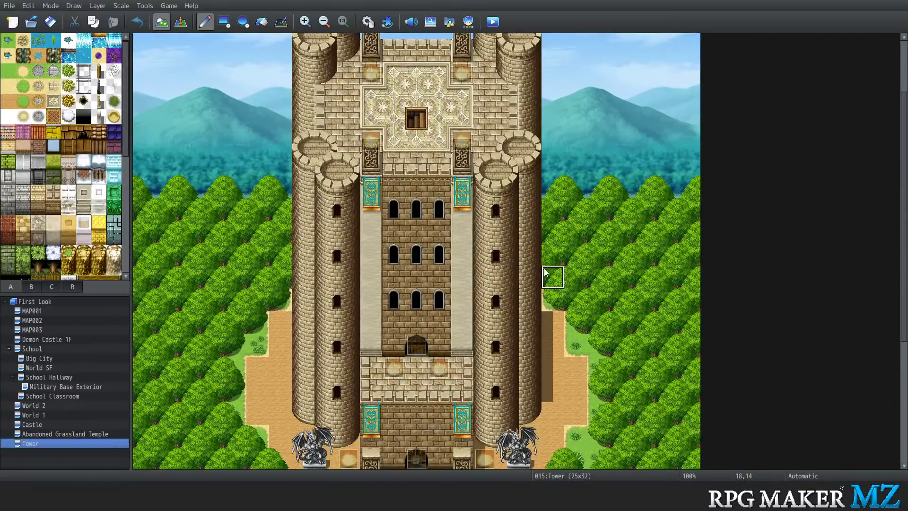
scroll(599, 267, "down", 5)
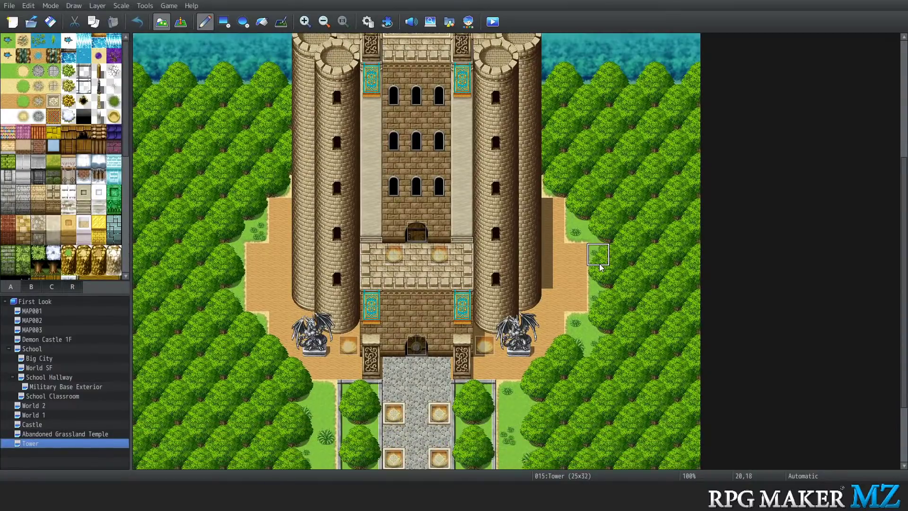
scroll(600, 267, "down", 3)
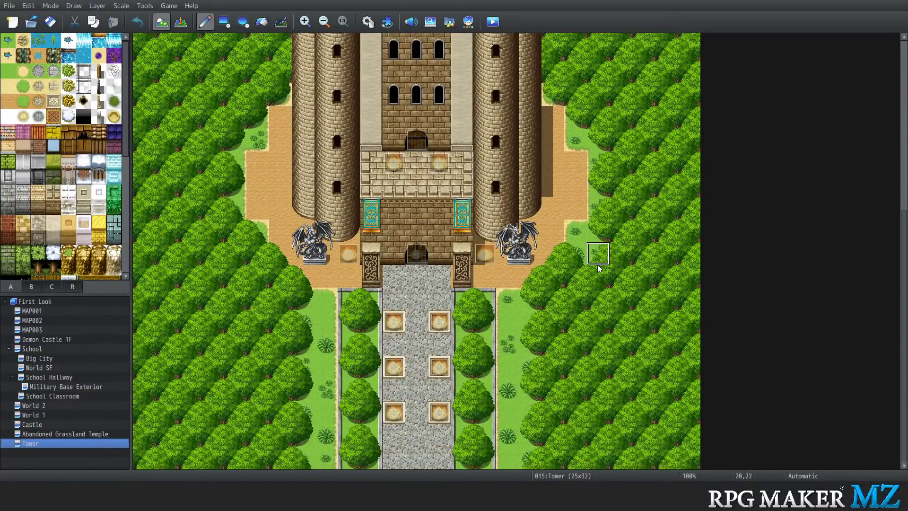
scroll(597, 267, "up", 4)
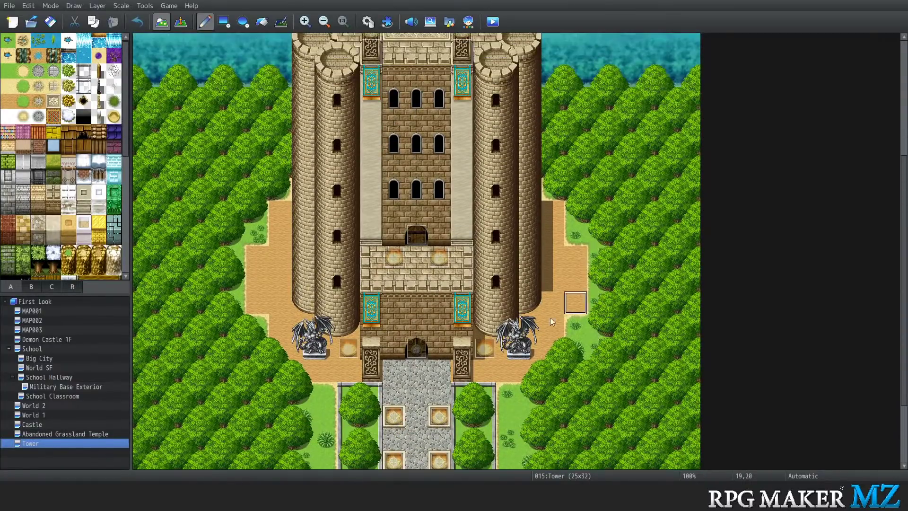
scroll(377, 352, "down", 4)
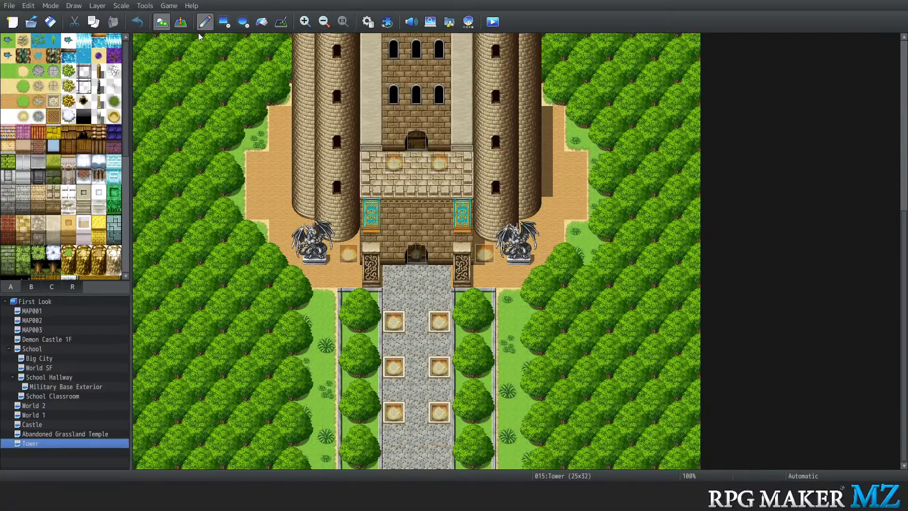
Set the player's starting position on the Tower map's stone path at tile 12,25, between the two braziers nearest the gate
left_click(181, 22)
right_click(413, 327)
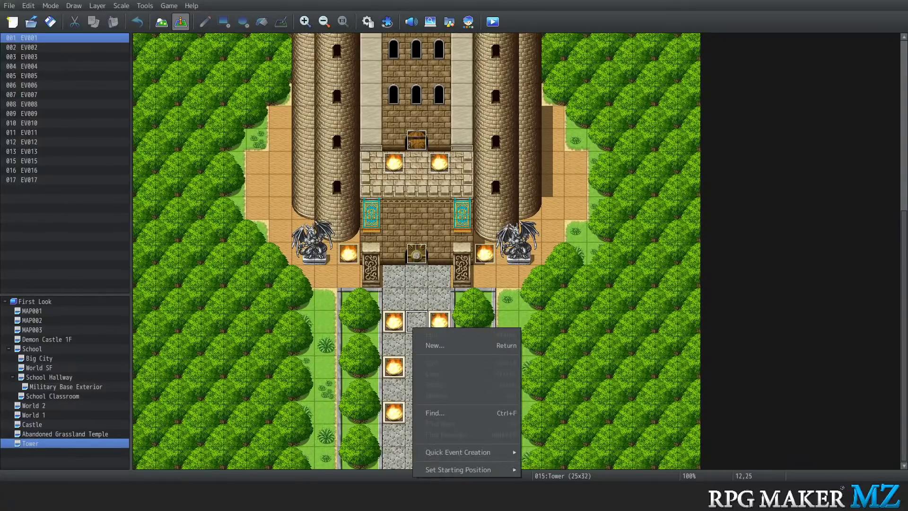
mouse_move(473, 469)
left_click(538, 459)
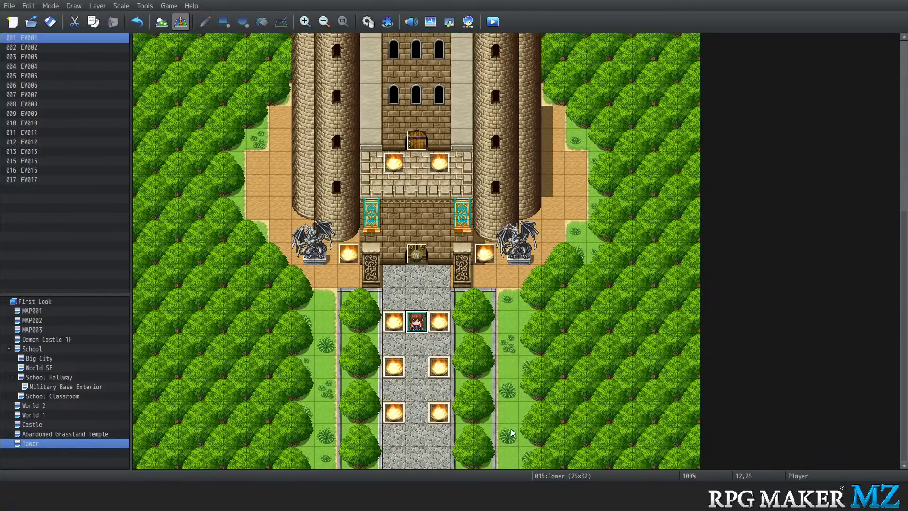
Start a playtest, saving the changes to the game, and begin a new game
left_click(169, 6)
left_click(189, 19)
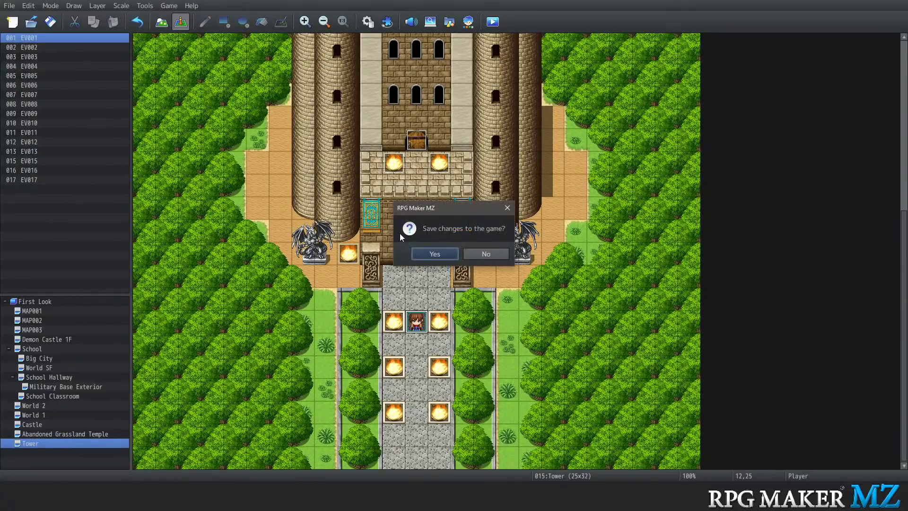
left_click(430, 258)
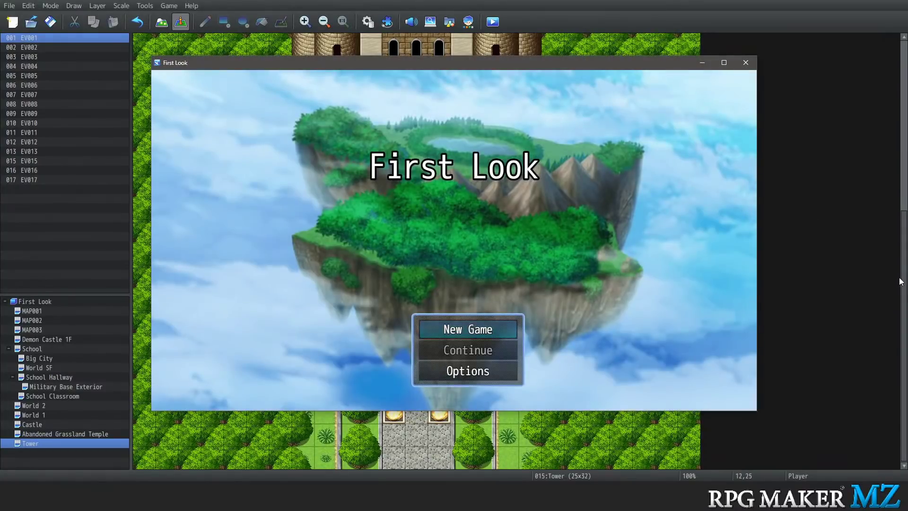
key("Return")
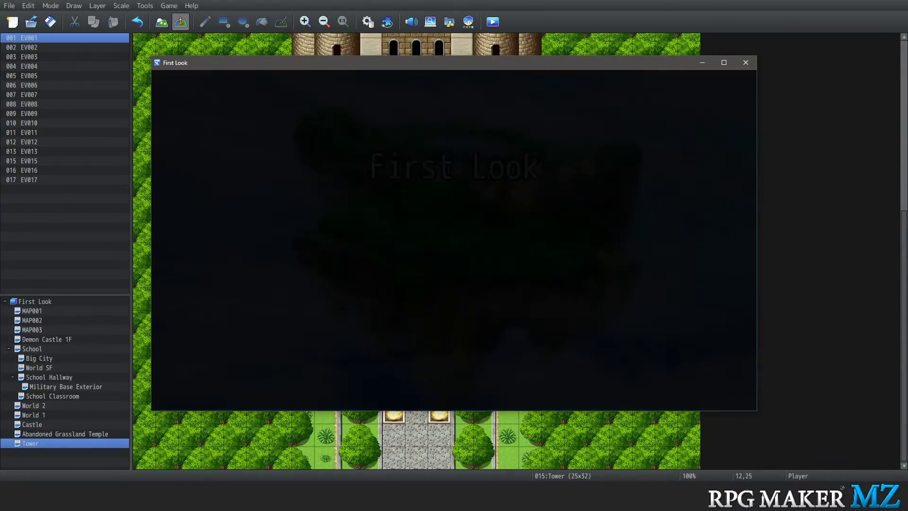
Walk the party around the tower's front gate and past the gargoyle statues on both sides to test movement
key("Up")
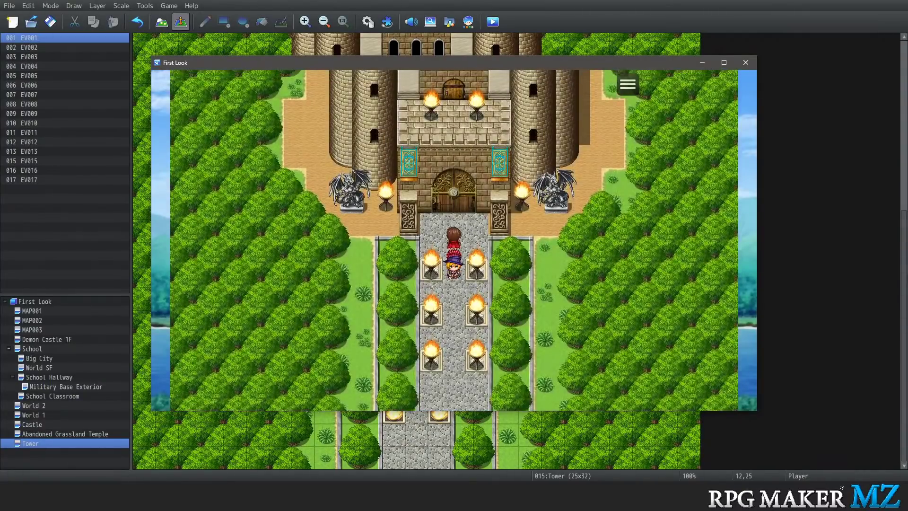
key("Down")
key("Right")
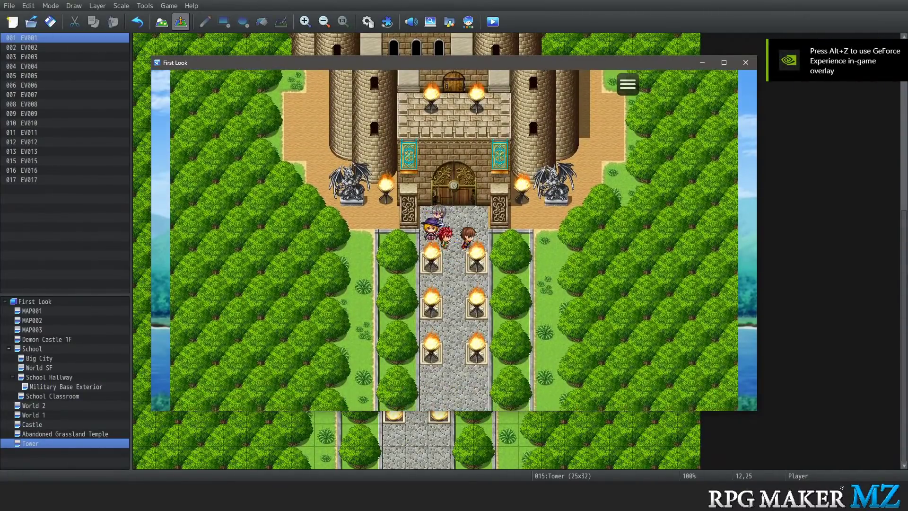
key("Up")
key("Right")
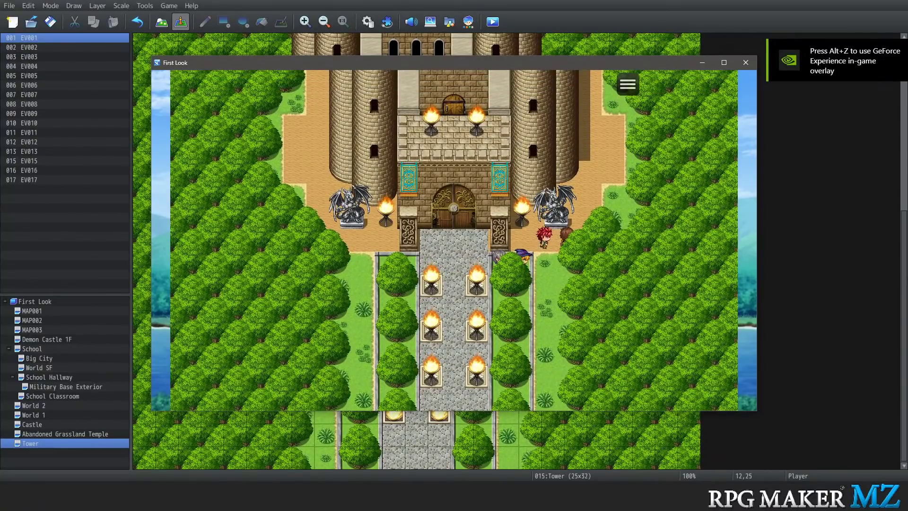
key("Down")
key("Left")
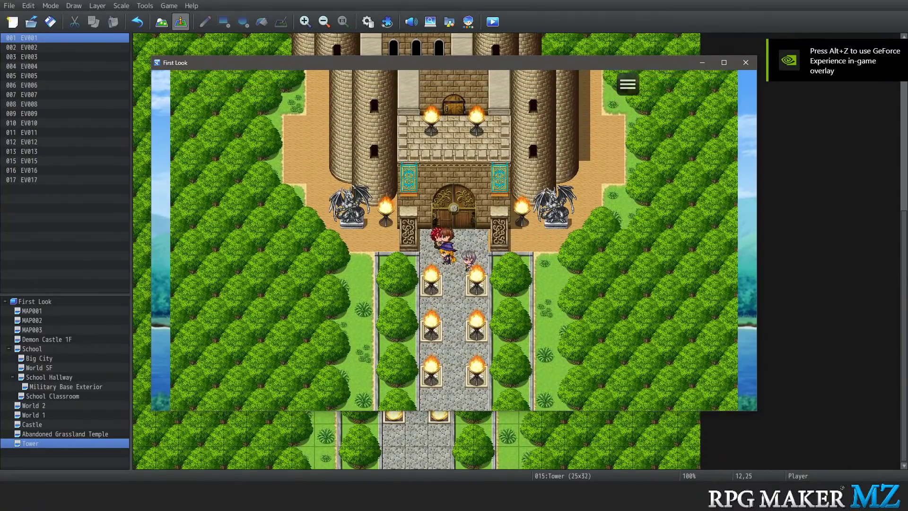
key("Up")
key("Down")
key("Left")
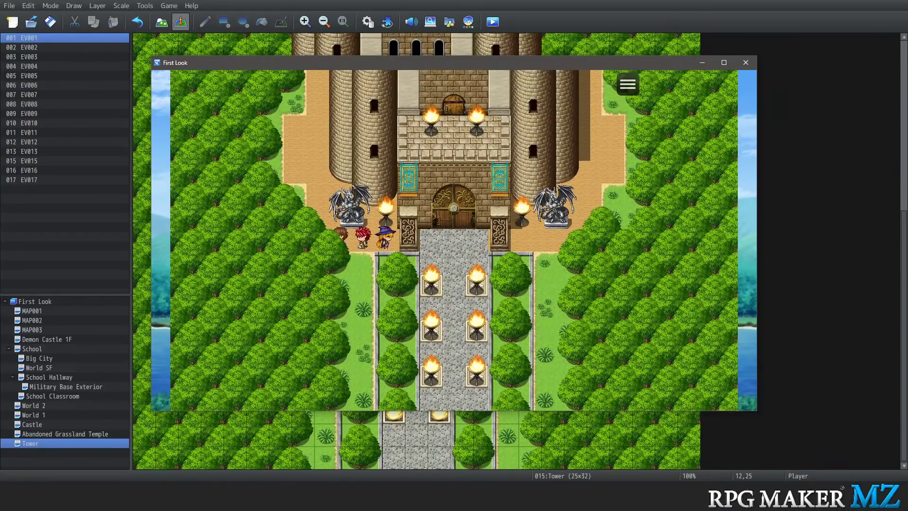
key("Right")
key("Down")
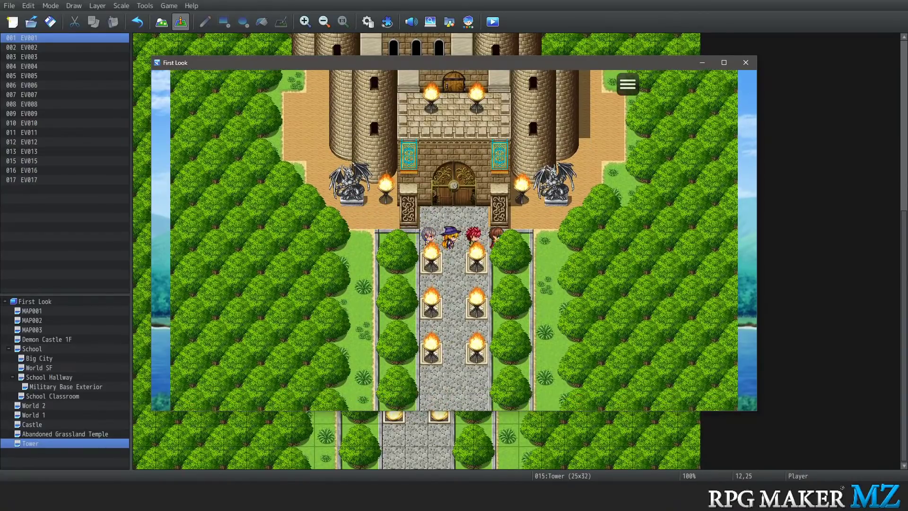
key("Right")
key("Up")
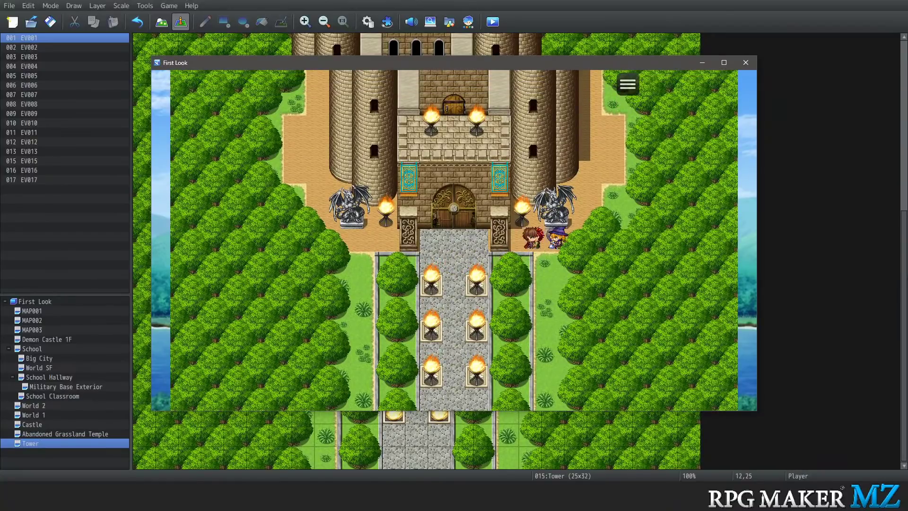
Walk the party over the tower's outer wall up to the rooftop and back down the front towards the balcony door
key("Up")
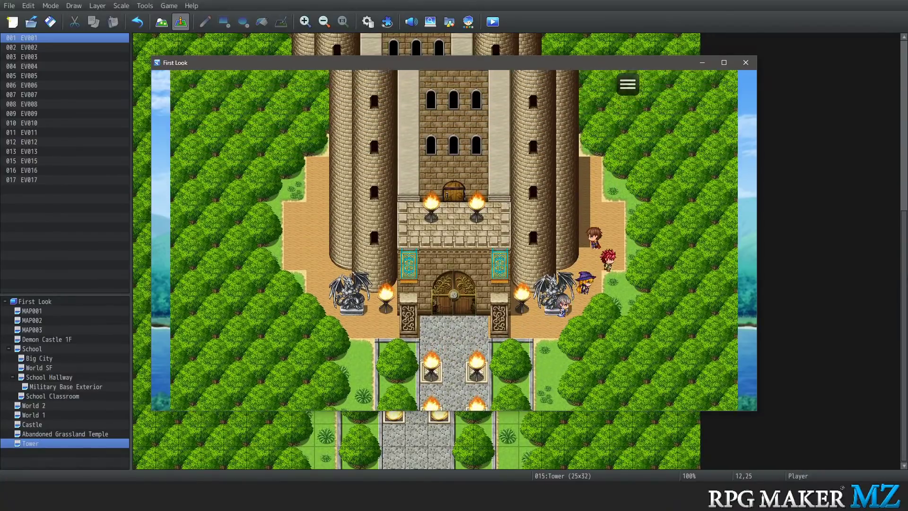
key("Left")
key("Up")
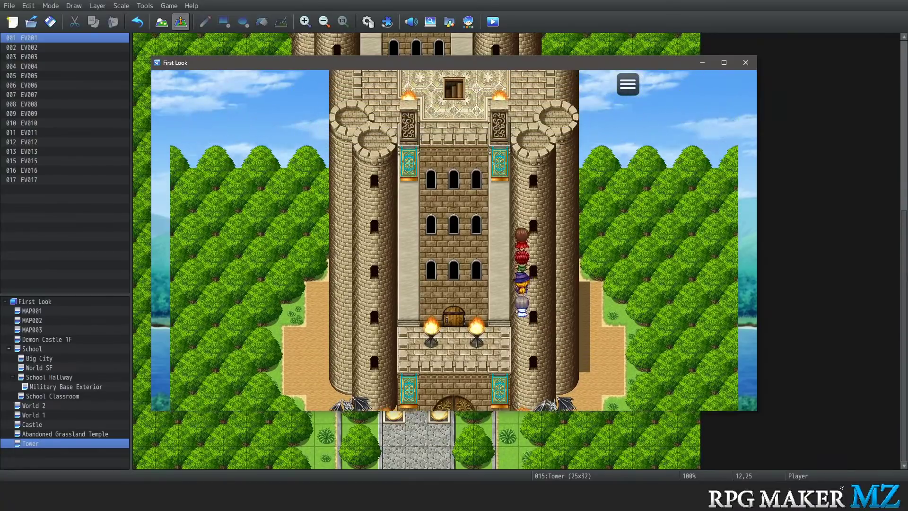
key("Left")
key("Up")
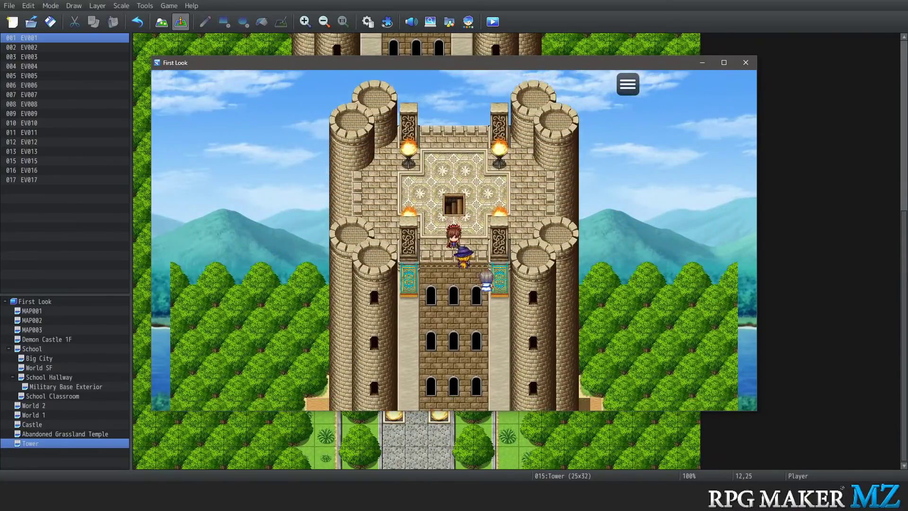
key("Down")
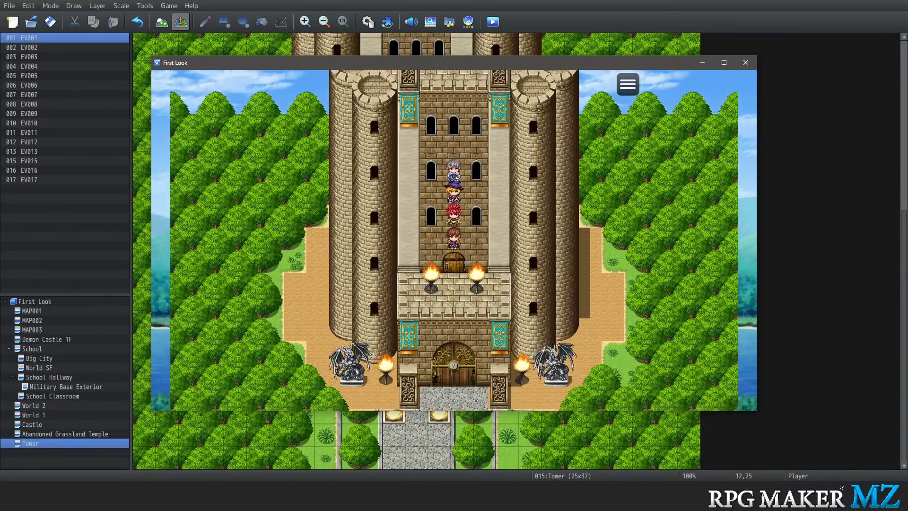
Walk the party down onto the stone path and back up to the tower gate, and end the playtest
key("Down")
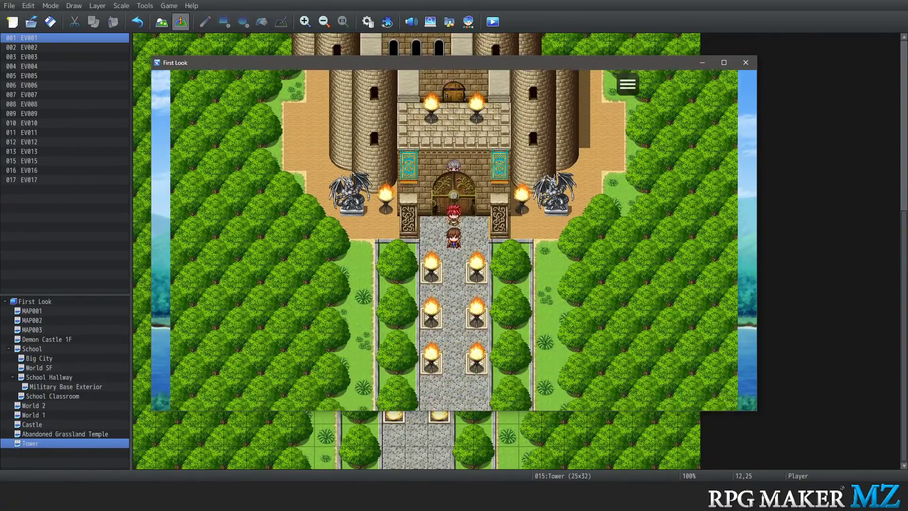
key("Up")
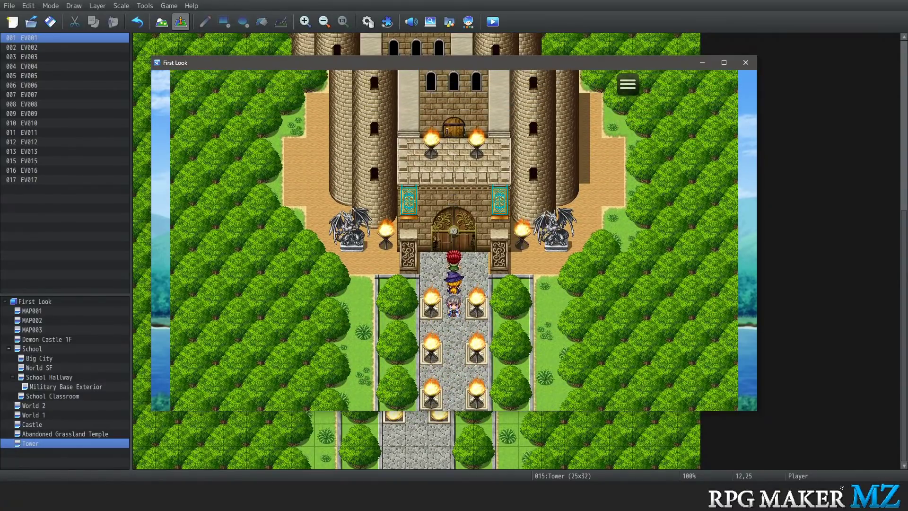
key("Up")
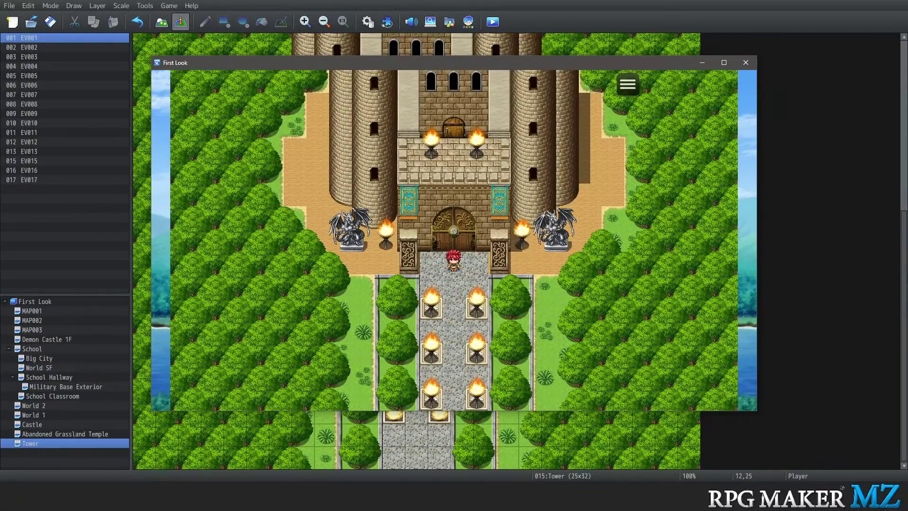
key("Up")
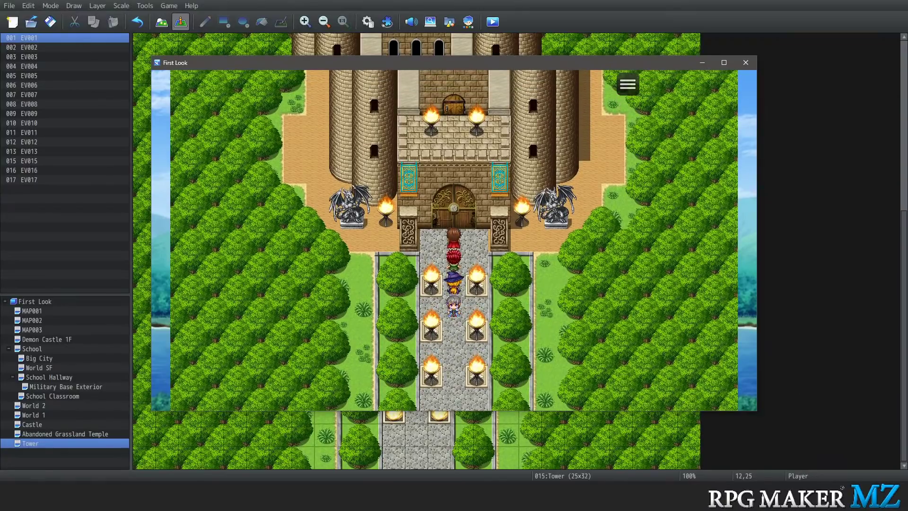
left_click(743, 65)
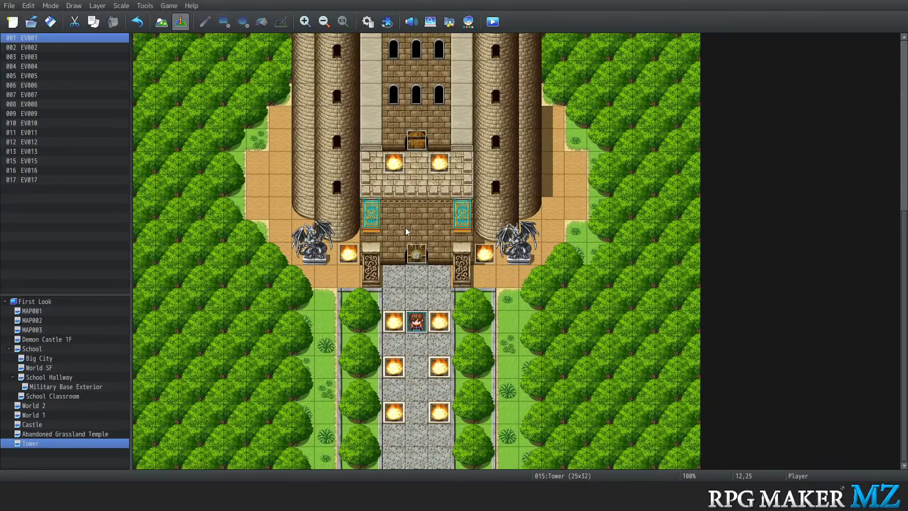
Load the Castle 1F sample map as a new map directly under the First Look project
left_click(169, 6)
right_click(53, 299)
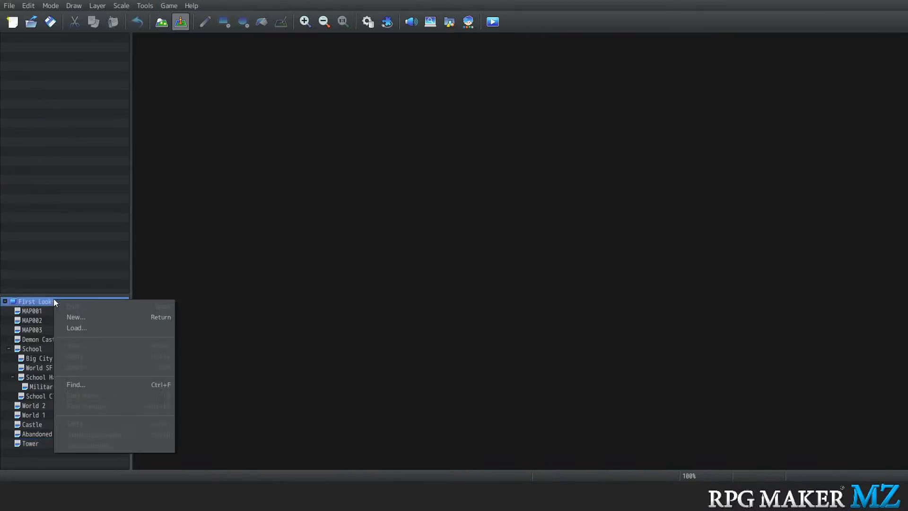
left_click(90, 329)
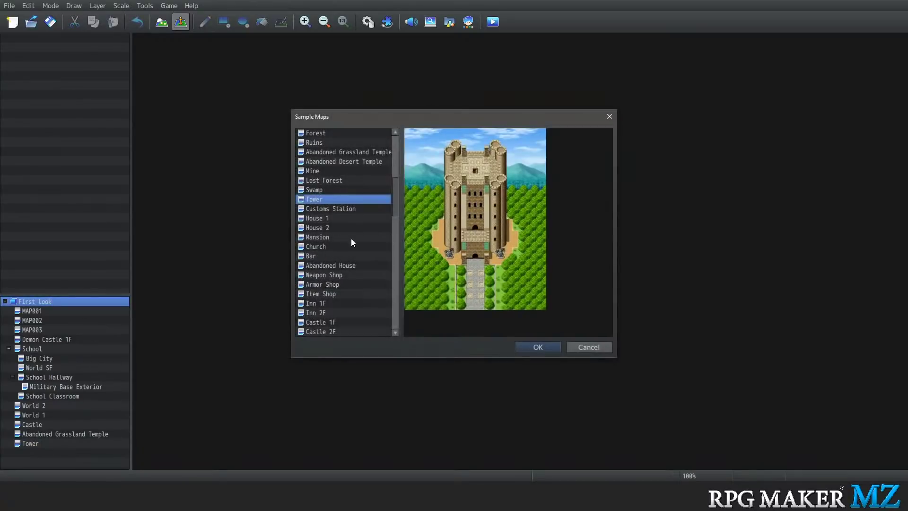
scroll(351, 238, "down", 2)
scroll(352, 240, "down", 4)
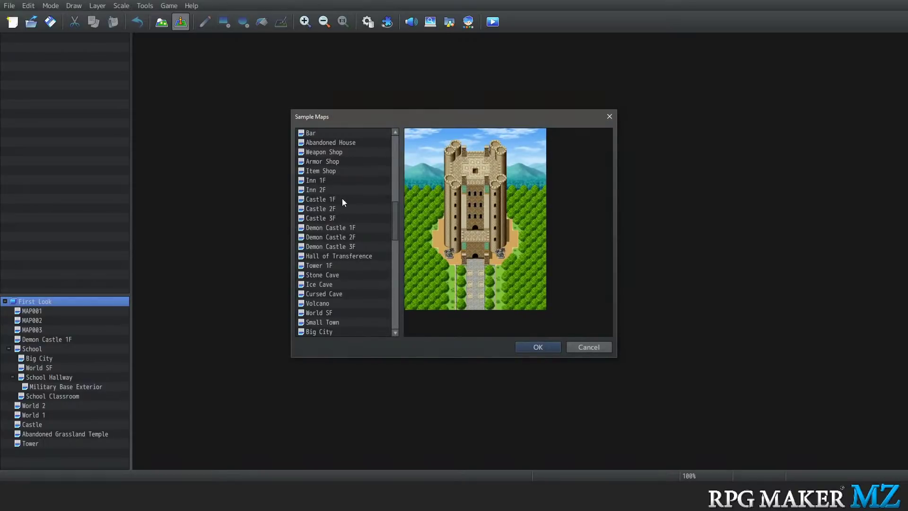
left_click(341, 201)
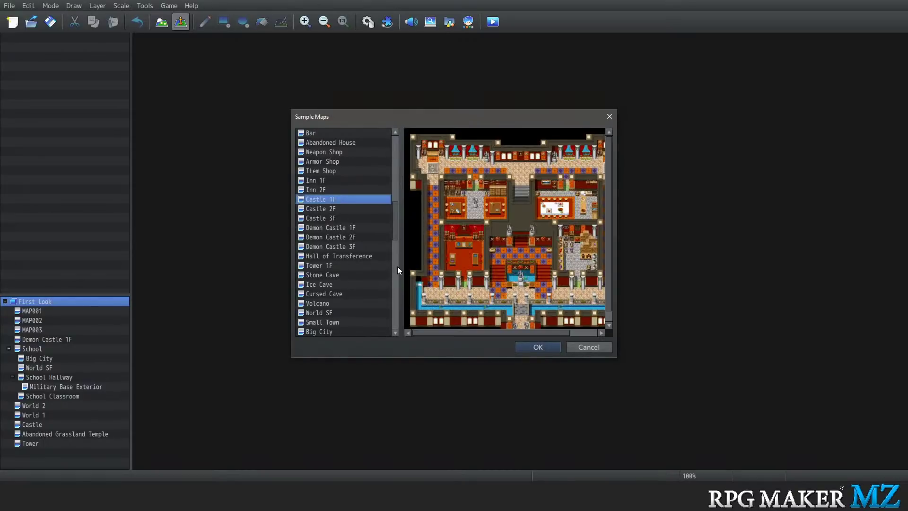
left_click(538, 348)
Examine the Castle 1F layout from the entrance hall and moat up to the armory, dining room and northern hallway
scroll(565, 286, "down", 2)
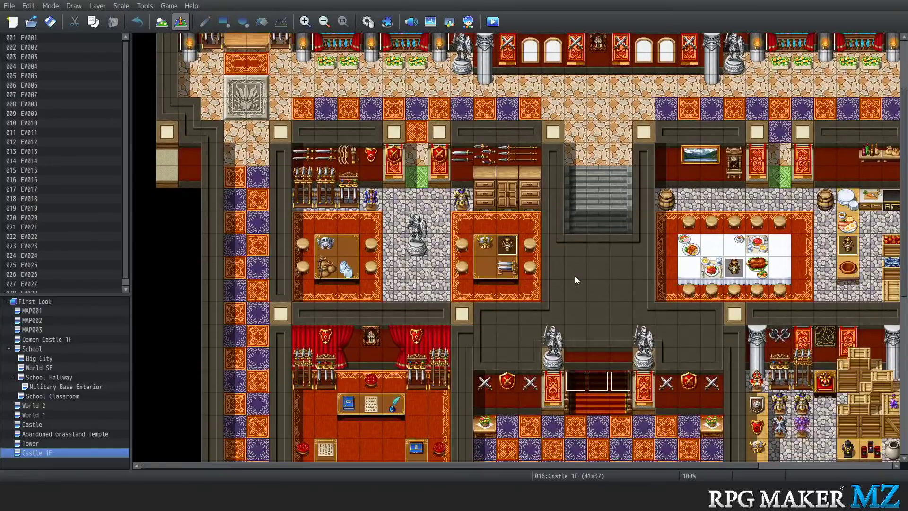
scroll(575, 276, "down", 4)
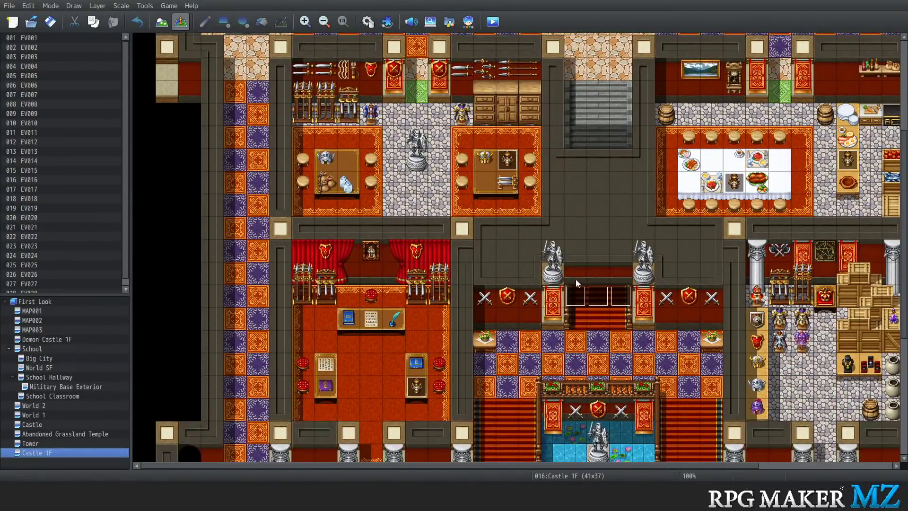
scroll(578, 284, "down", 2)
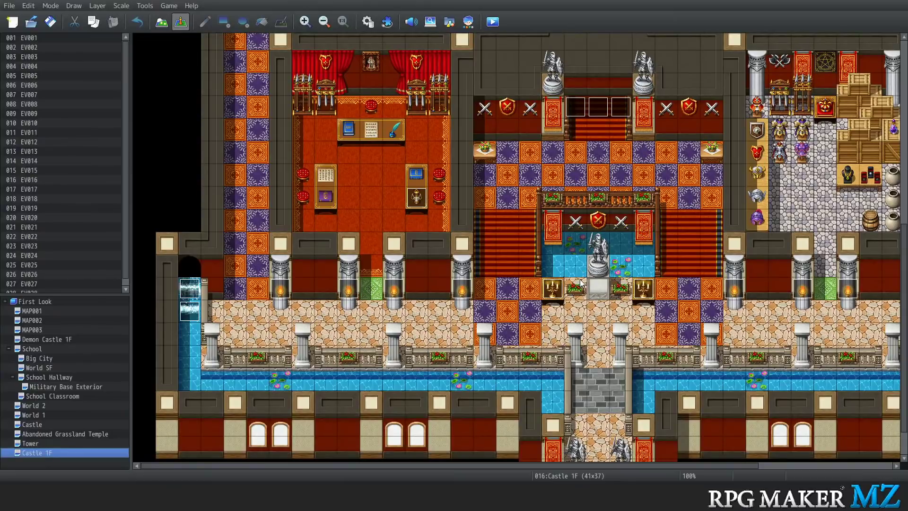
scroll(581, 283, "down", 1)
scroll(577, 288, "up", 3)
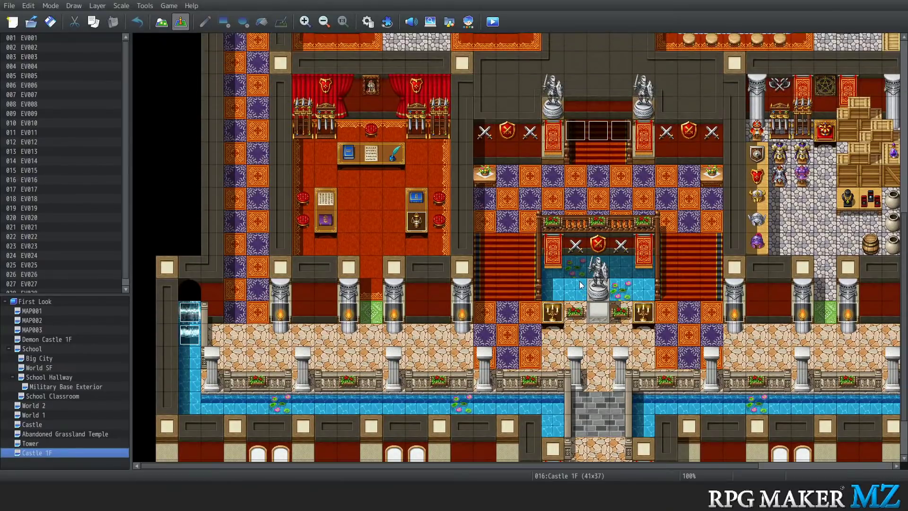
scroll(576, 292, "up", 3)
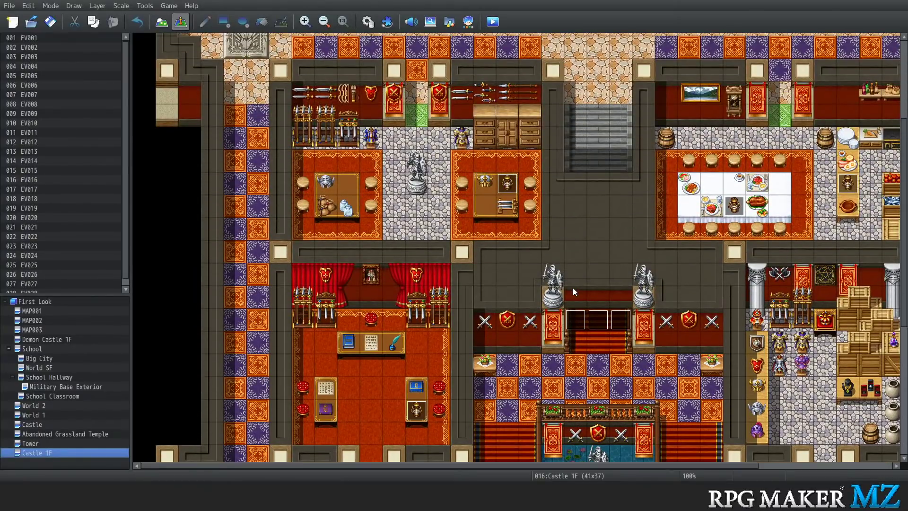
scroll(574, 291, "up", 1)
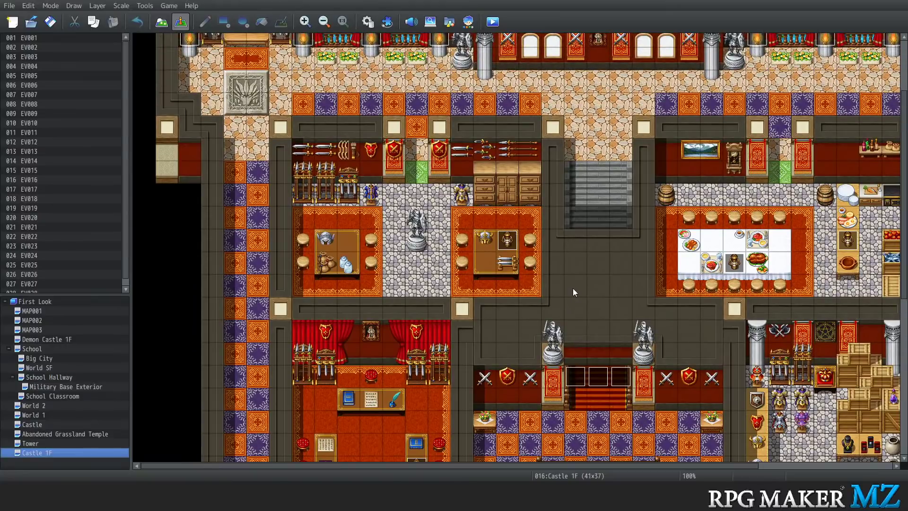
scroll(572, 291, "up", 2)
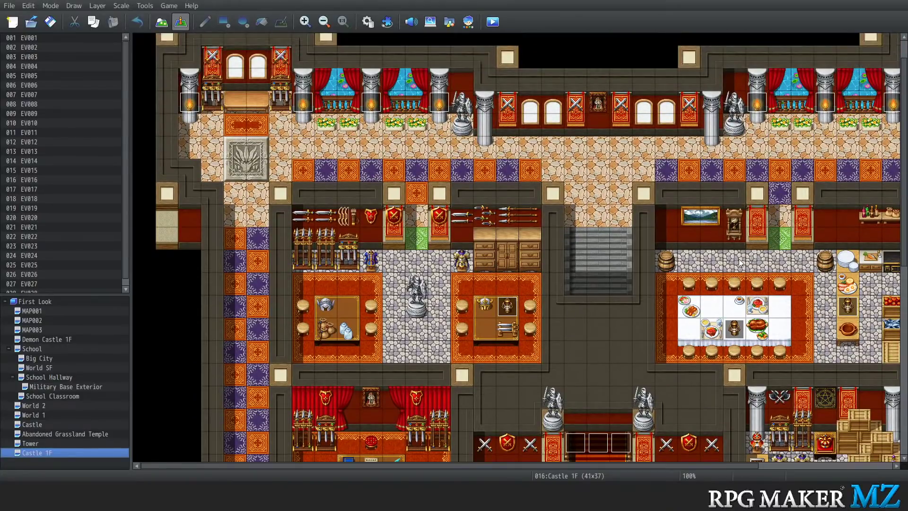
scroll(600, 206, "down", 4)
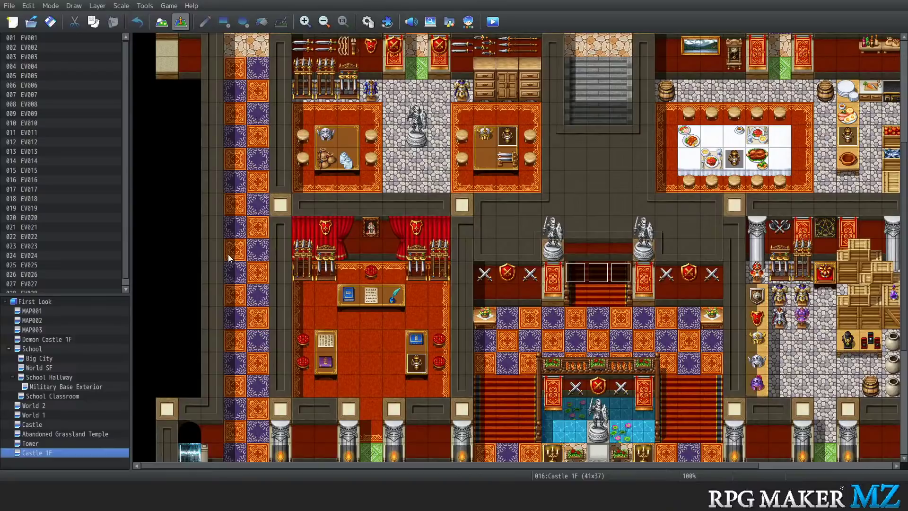
In map editing mode, pick the purple carpet tile and paint it over the whole checkered west corridor of Castle 1F
right_click(235, 254)
left_click(161, 22)
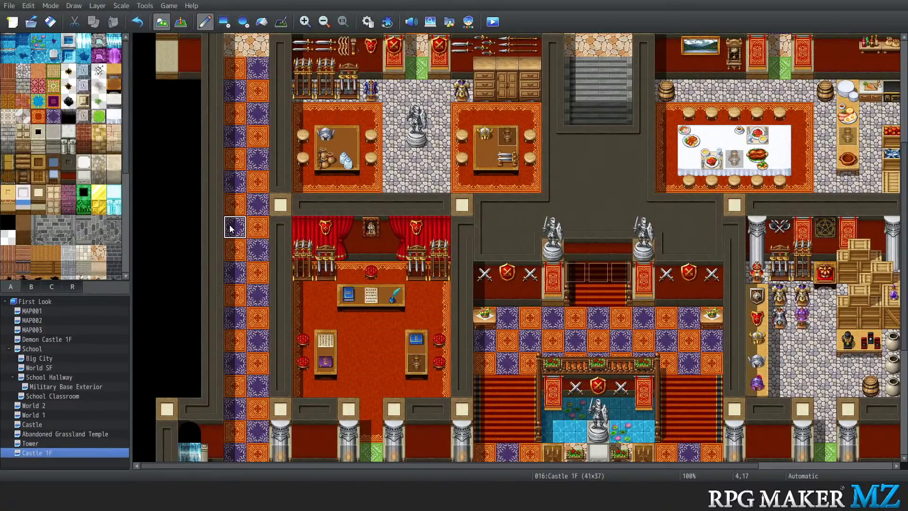
mouse_move(238, 252)
left_mouse_down()
mouse_move(242, 112)
mouse_move(256, 89)
mouse_move(240, 71)
left_mouse_up()
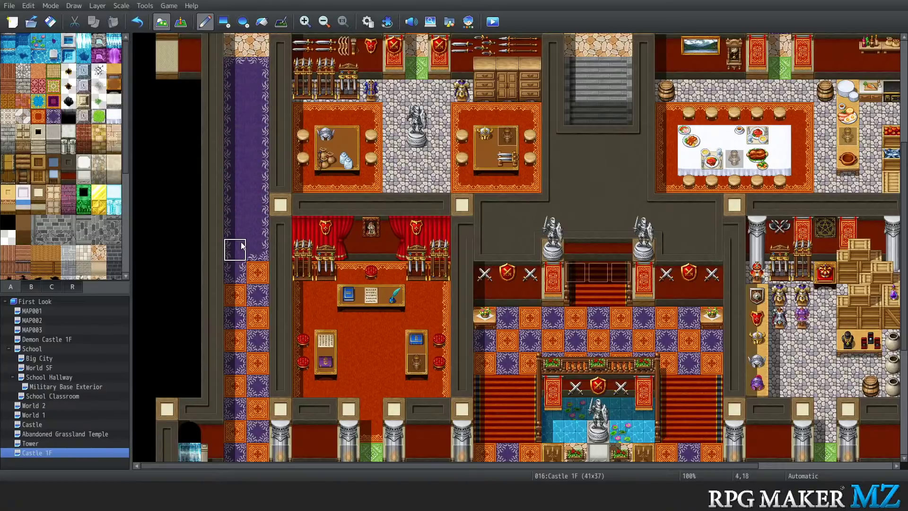
scroll(240, 244, "down", 2)
left_click(254, 174)
mouse_move(255, 177)
left_mouse_down()
mouse_move(258, 359)
mouse_move(235, 327)
mouse_move(235, 196)
left_mouse_up()
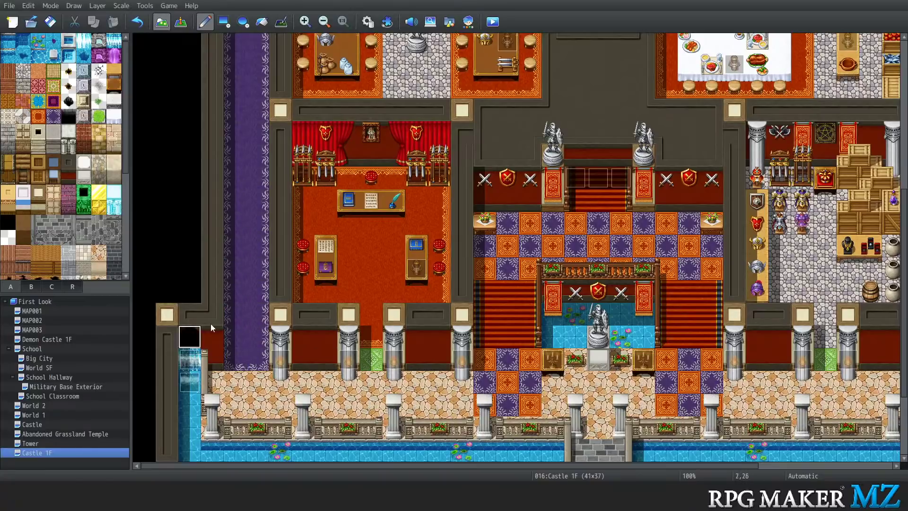
Paint purple carpet over both checkered strips of the northern hallway and the orange tile at the armory doorway
scroll(235, 293, "up", 4)
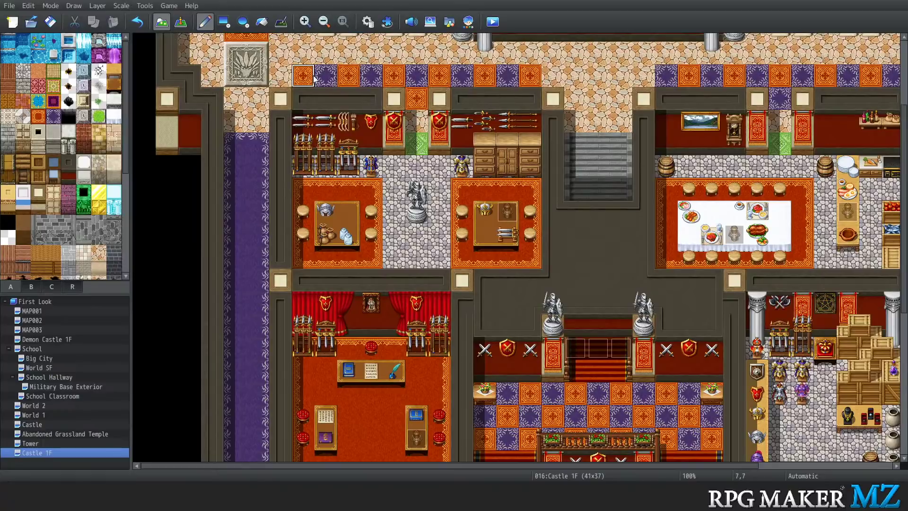
left_click_drag(314, 79, 529, 76)
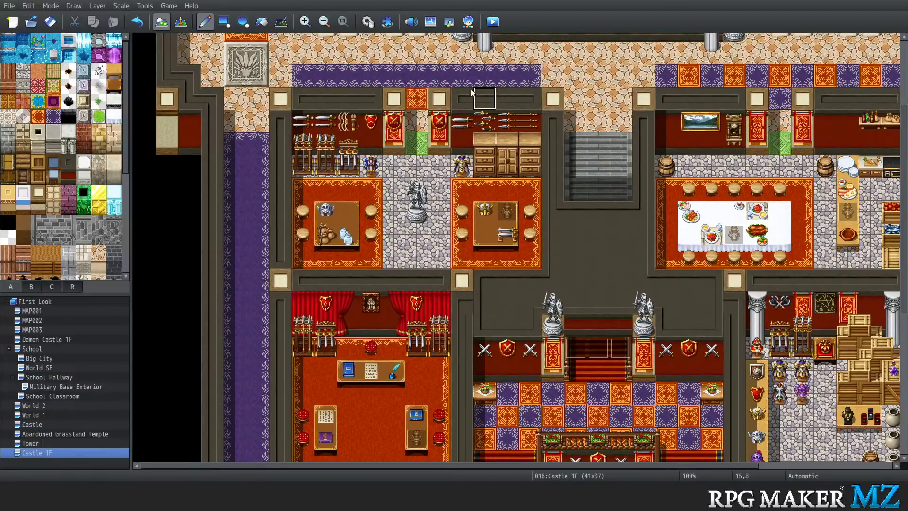
left_click(416, 99)
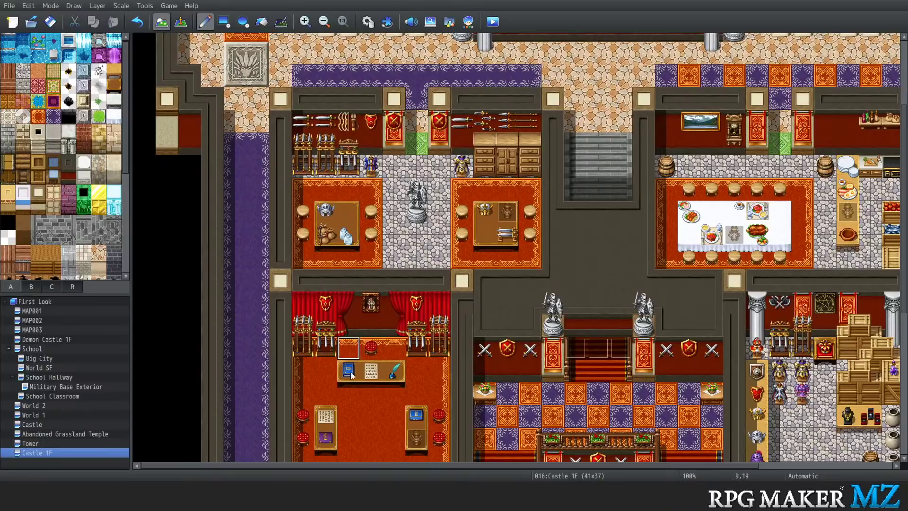
left_click_drag(449, 467, 582, 466)
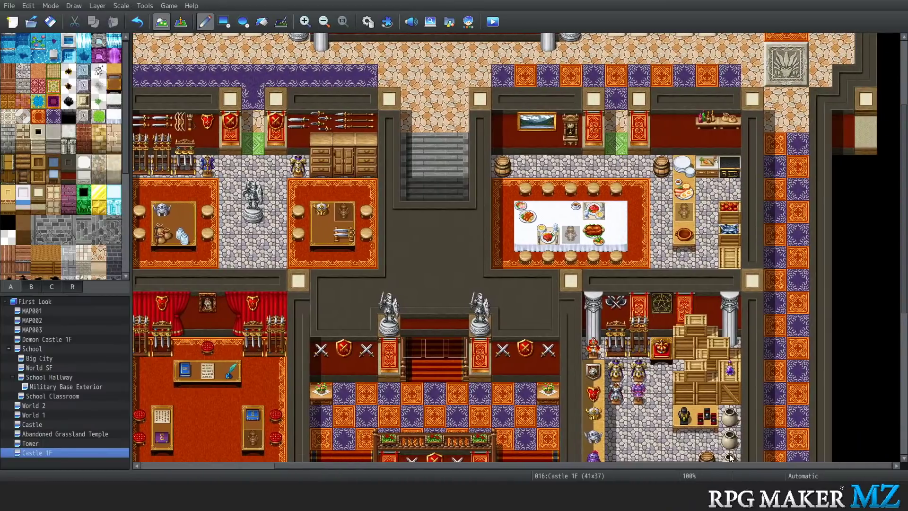
left_click_drag(513, 72, 735, 76)
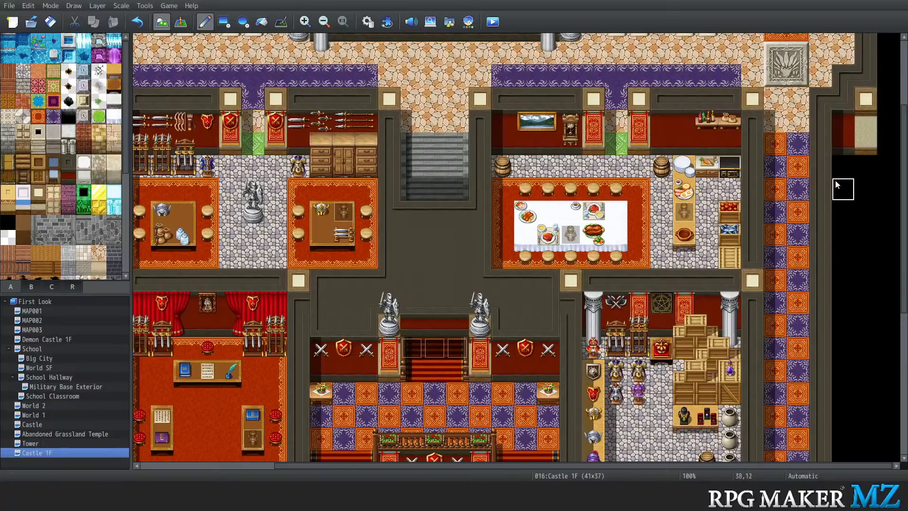
Paint purple carpet over the two checkered floor areas at the foot of the entrance hall staircases
scroll(787, 160, "down", 5)
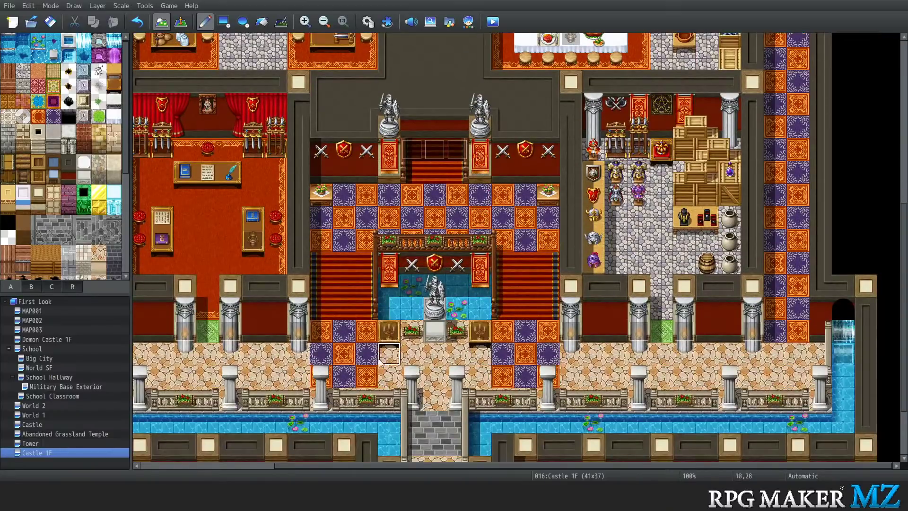
mouse_move(335, 341)
left_mouse_down()
mouse_move(321, 332)
mouse_move(368, 335)
mouse_move(355, 378)
mouse_move(334, 367)
mouse_move(321, 377)
left_mouse_up()
mouse_move(502, 378)
left_mouse_down()
mouse_move(544, 378)
mouse_move(548, 347)
mouse_move(503, 331)
mouse_move(518, 369)
mouse_move(523, 352)
left_mouse_up()
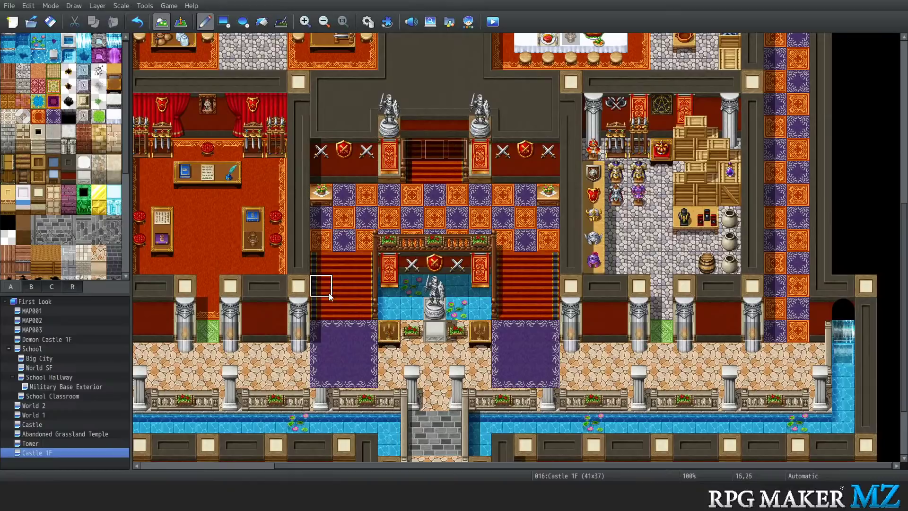
Paint purple carpet across the landing above the staircases, using Layer 1 for the tiles beneath the railing, and return to automatic layering
mouse_move(320, 246)
left_mouse_down()
mouse_move(355, 244)
mouse_move(321, 196)
mouse_move(530, 197)
mouse_move(548, 218)
mouse_move(544, 241)
mouse_move(524, 216)
mouse_move(503, 236)
mouse_move(477, 220)
mouse_move(367, 220)
mouse_move(457, 242)
left_mouse_up()
key("1")
left_click(403, 240)
key("3")
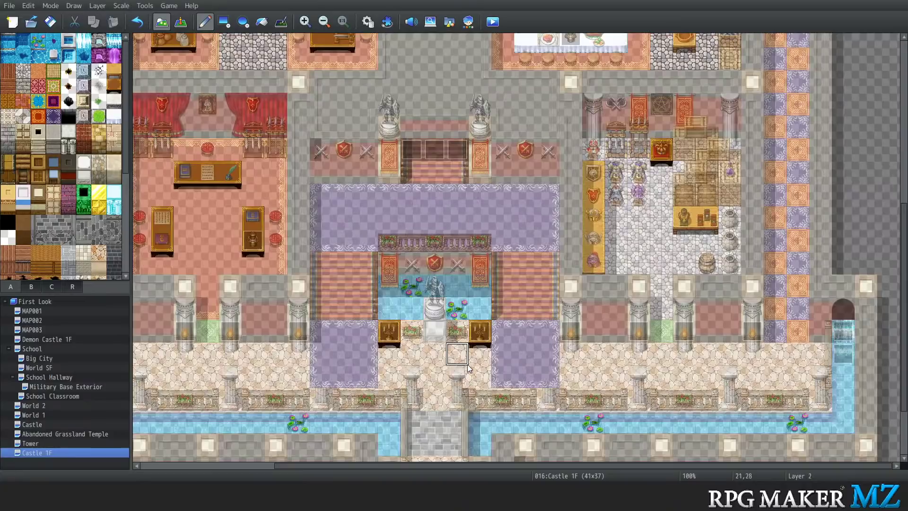
key("4")
key("0")
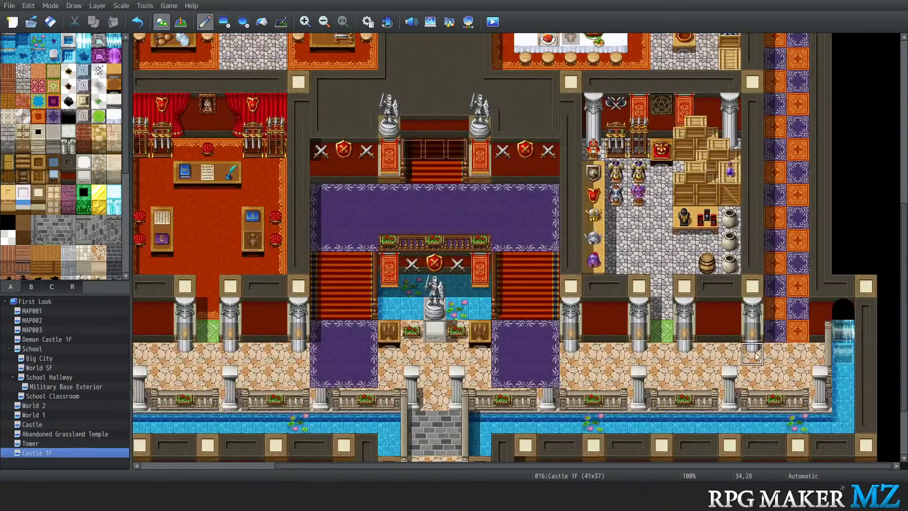
On Layer 1, repaint the red study carpet purple beneath the desks and out to the doorway, and return to automatic layering
scroll(695, 212, "up", 2)
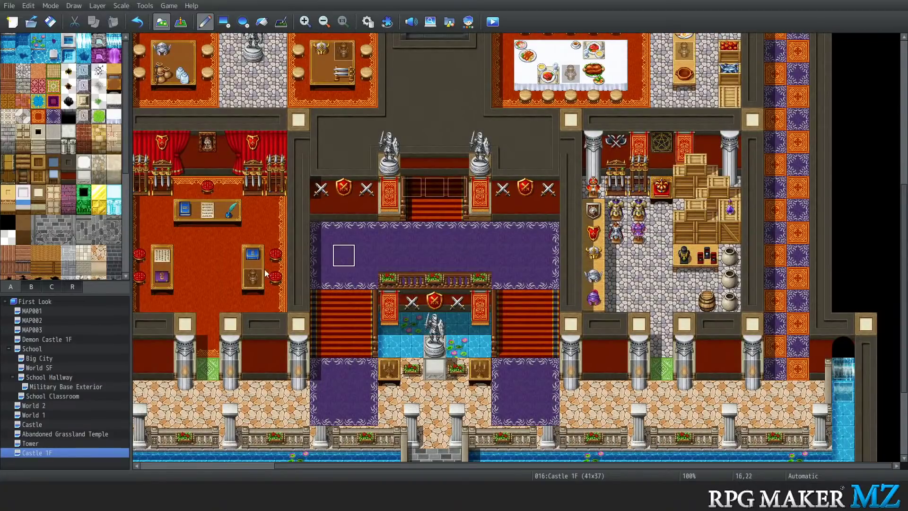
scroll(237, 262, "down", 2)
scroll(201, 266, "up", 2)
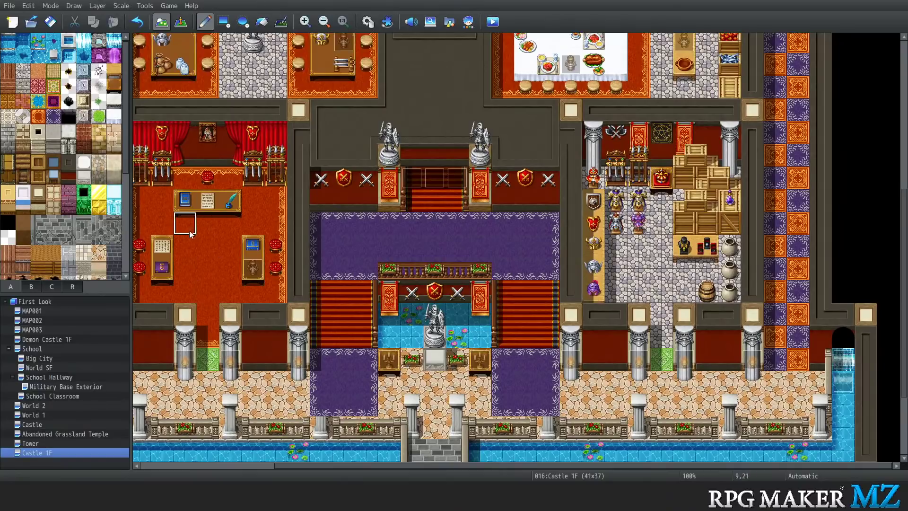
key("1")
key("2")
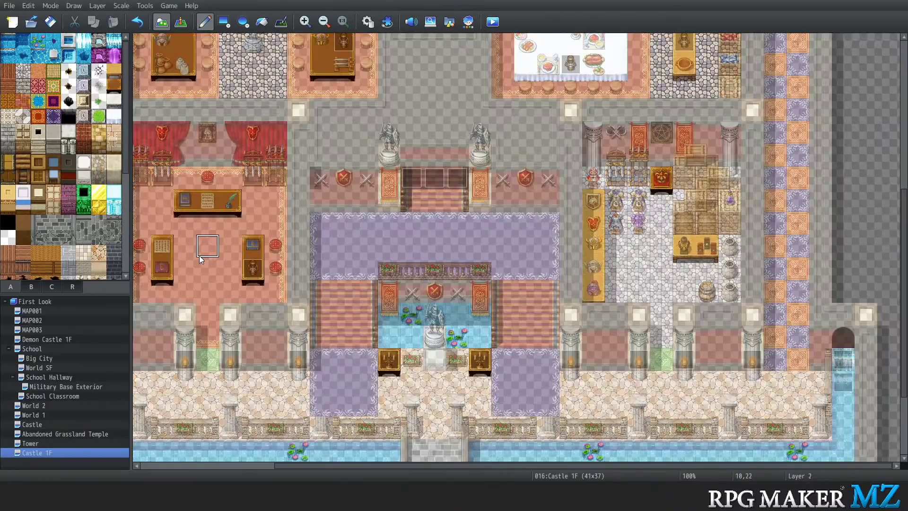
key("3")
key("4")
key("1")
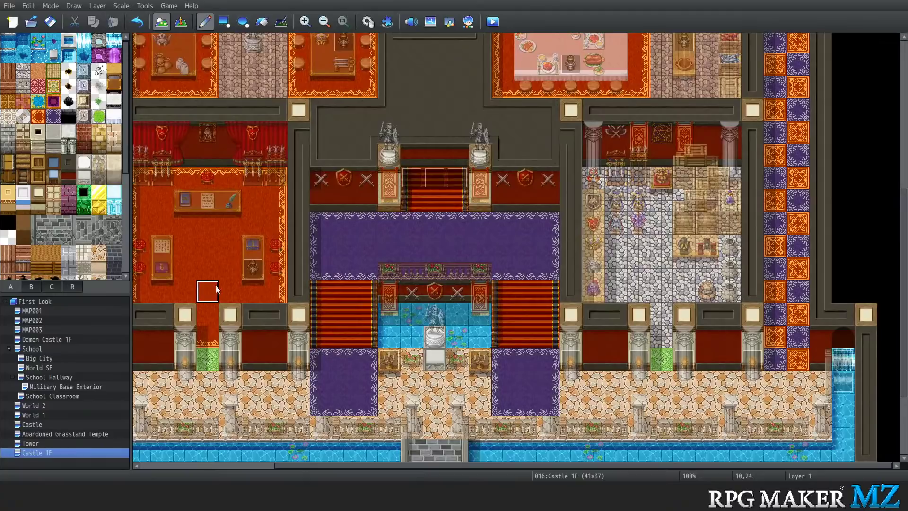
mouse_move(261, 198)
left_mouse_down()
mouse_move(273, 178)
mouse_move(156, 179)
mouse_move(145, 190)
mouse_move(147, 293)
mouse_move(196, 294)
mouse_move(207, 303)
mouse_move(207, 338)
mouse_move(207, 294)
mouse_move(251, 292)
mouse_move(272, 263)
mouse_move(152, 266)
mouse_move(238, 225)
mouse_move(210, 264)
mouse_move(277, 208)
mouse_move(213, 199)
mouse_move(186, 205)
left_mouse_up()
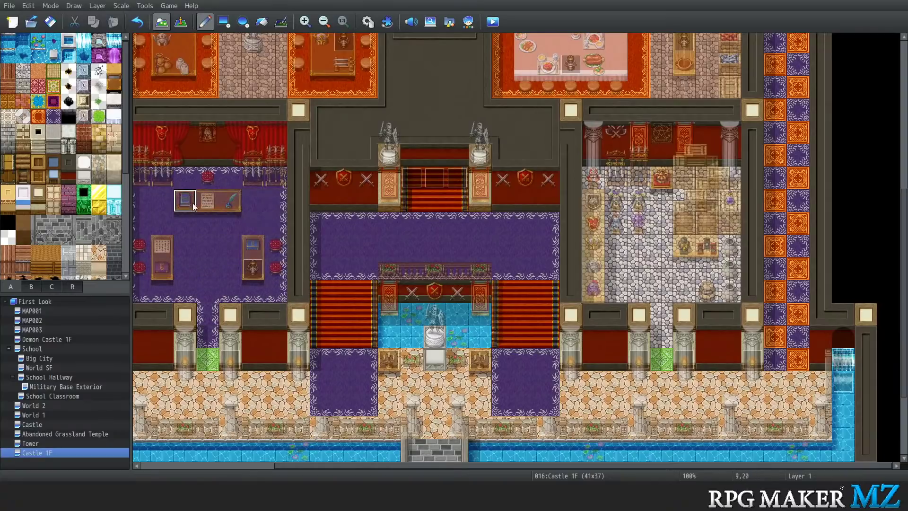
key("ctrl+2")
key("ctrl+5")
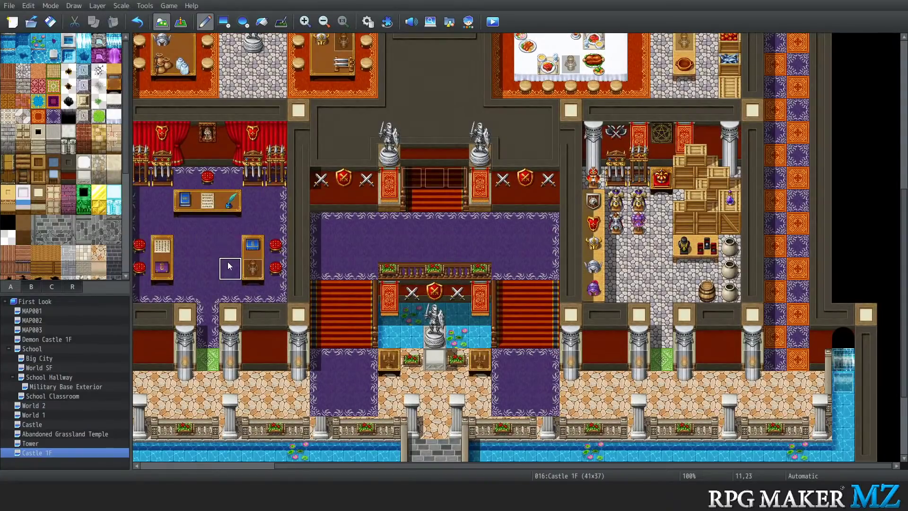
Restore the red carpet across the study floor and its doorway
scroll(208, 302, "down", 2)
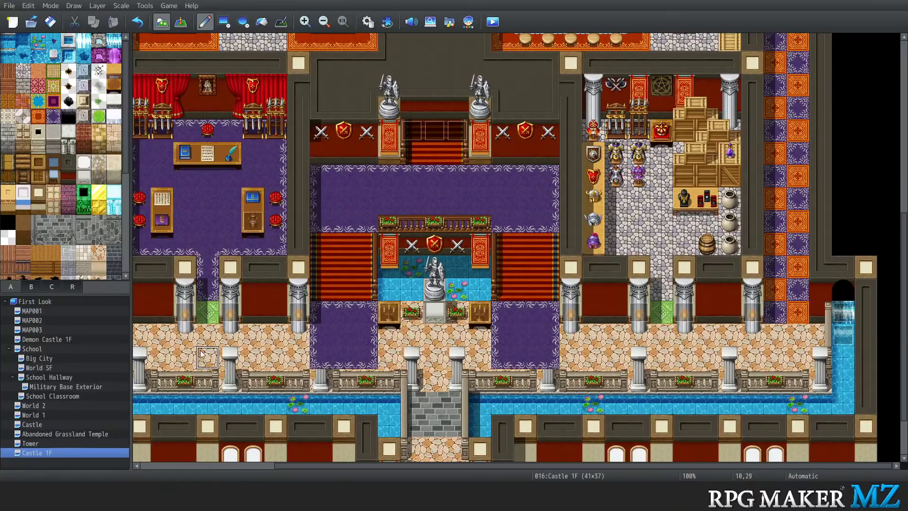
scroll(208, 331, "up", 3)
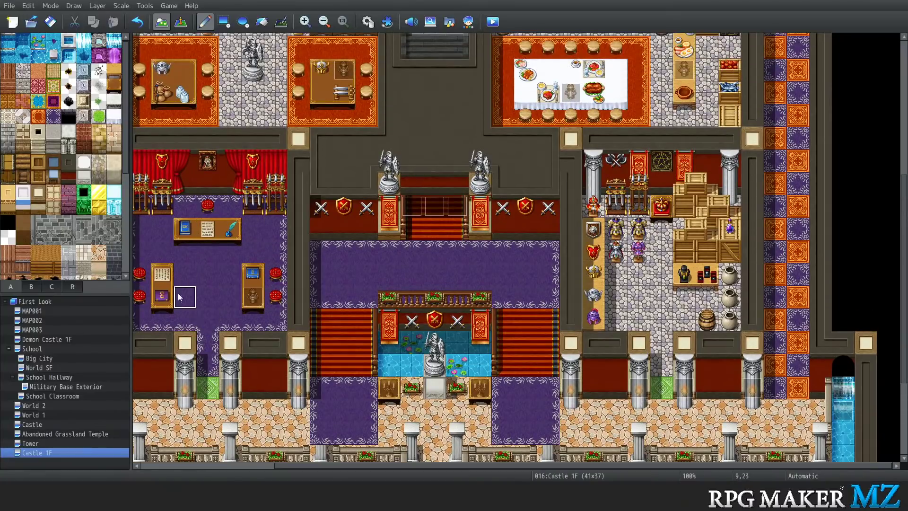
left_click(207, 329)
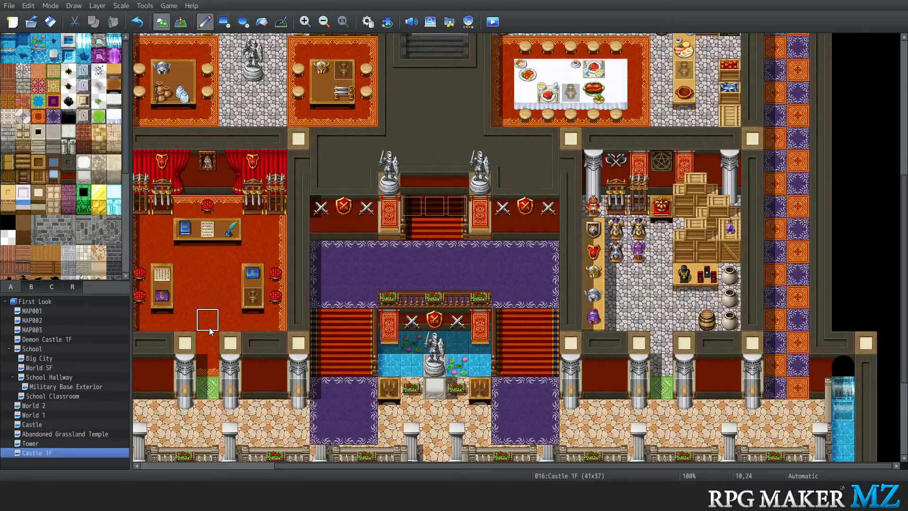
Examine Layers 1 to 4 one at a time around the entrance hall and moat, and return to automatic layering
scroll(500, 218, "up", 10)
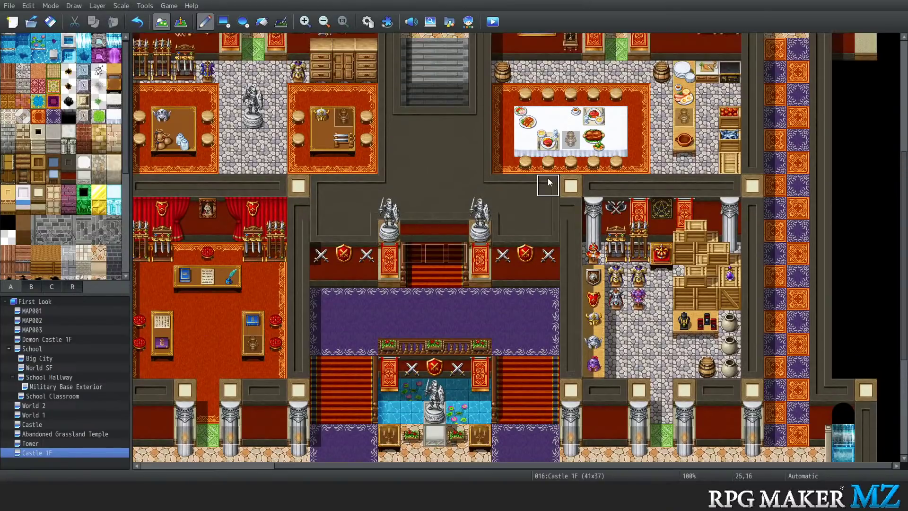
scroll(500, 217, "down", 15)
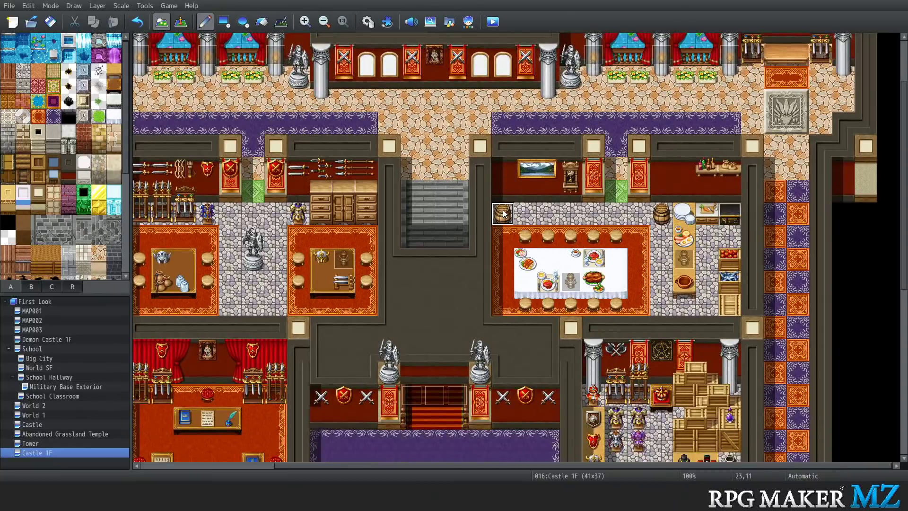
scroll(357, 317, "up", 3)
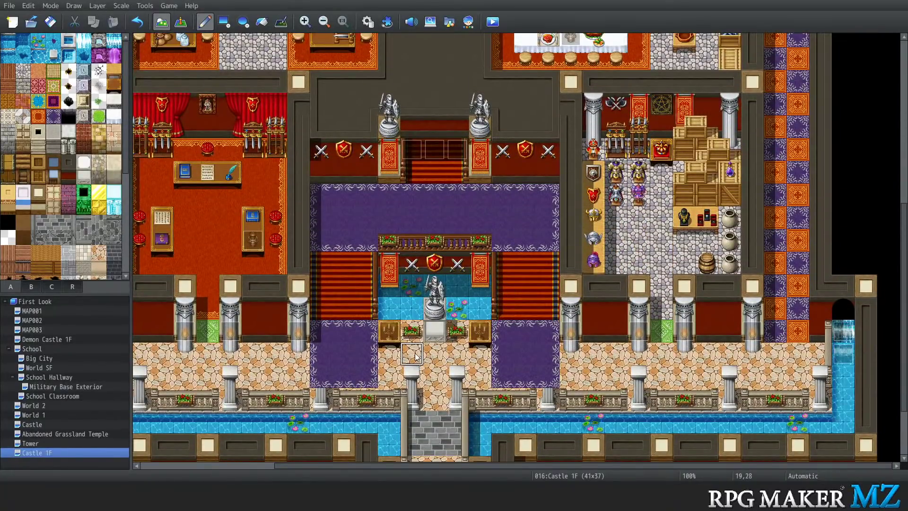
scroll(415, 355, "up", 3)
scroll(407, 347, "down", 7)
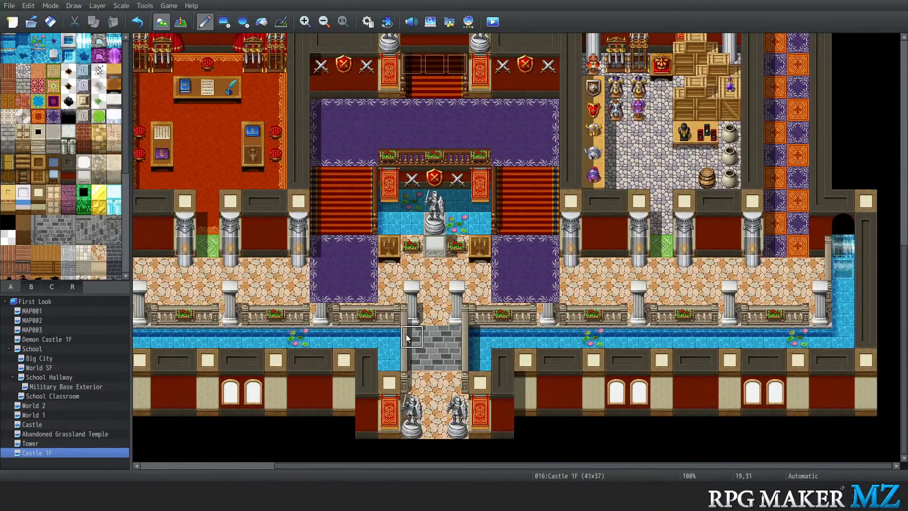
key("1")
key("2")
key("3")
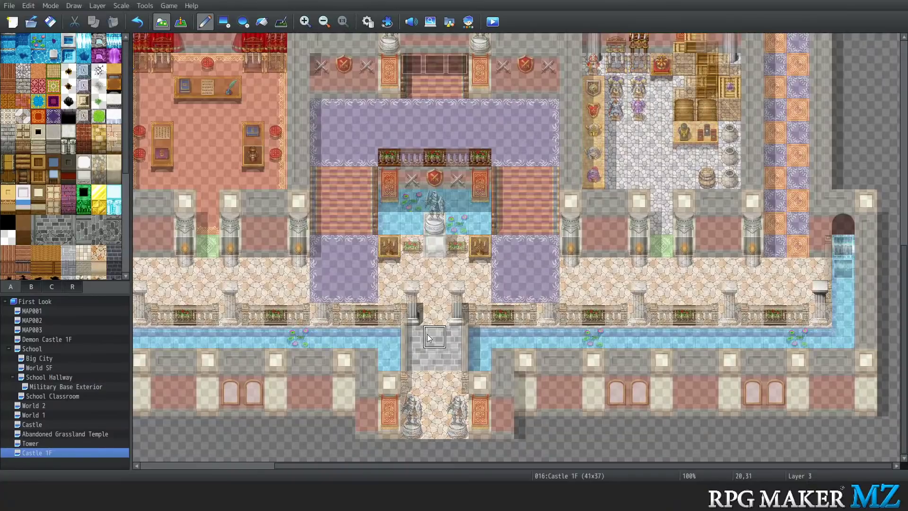
key("4")
key("0")
key("1")
key("2")
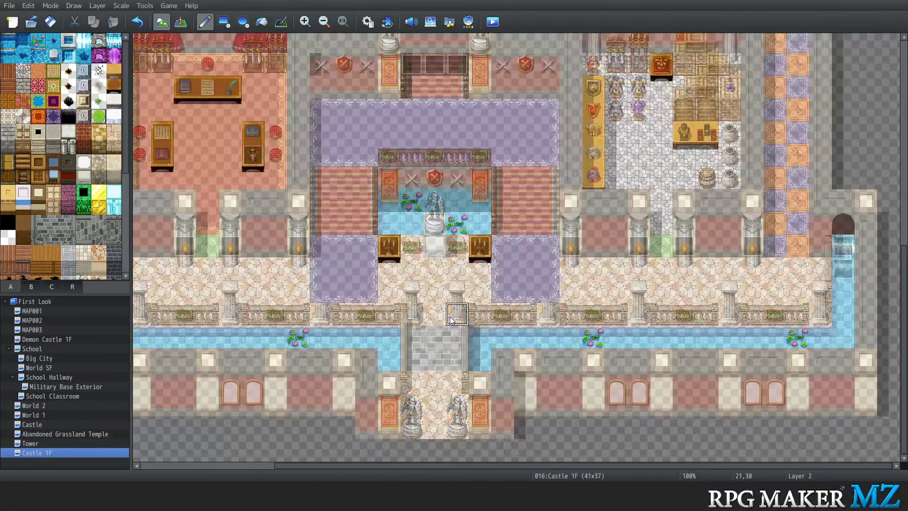
key("3")
key("4")
key("0")
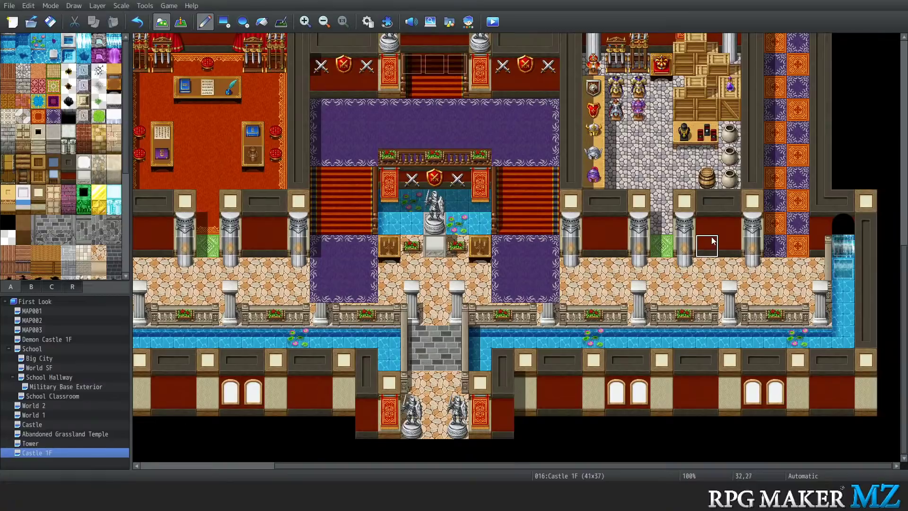
Paint purple carpet over the full length of the checkered east corridor
scroll(712, 241, "up", 8)
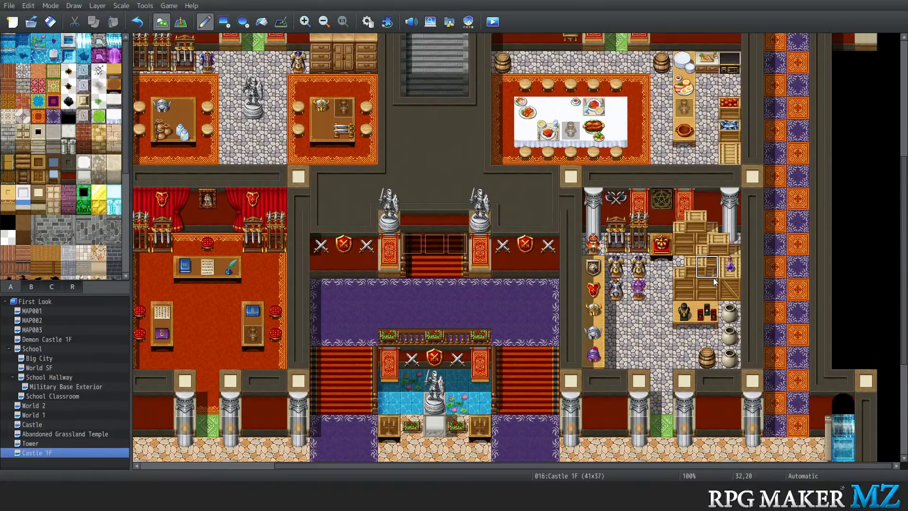
scroll(714, 281, "up", 7)
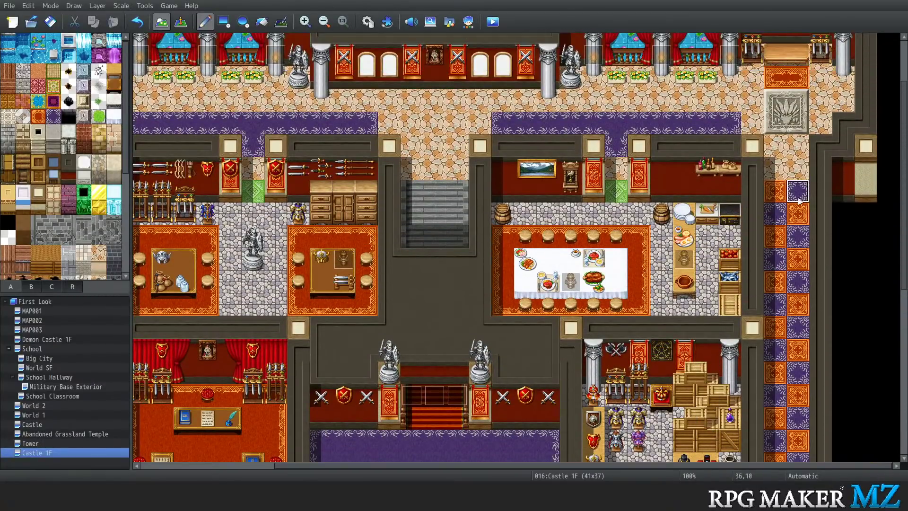
left_click_drag(798, 200, 782, 374)
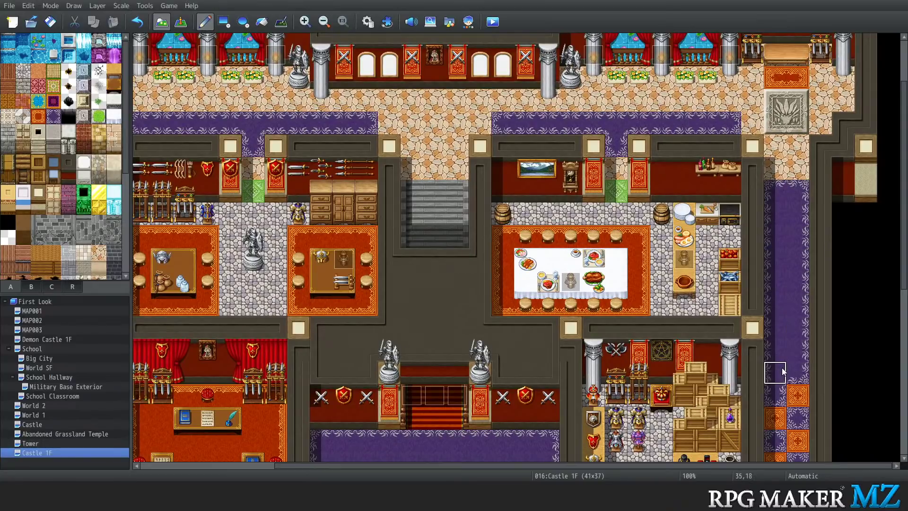
scroll(783, 374, "down", 6)
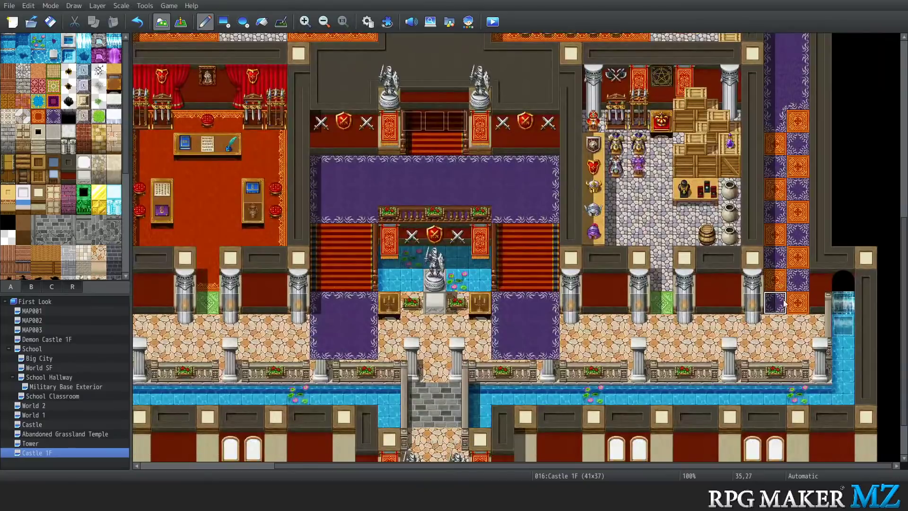
left_click(792, 304)
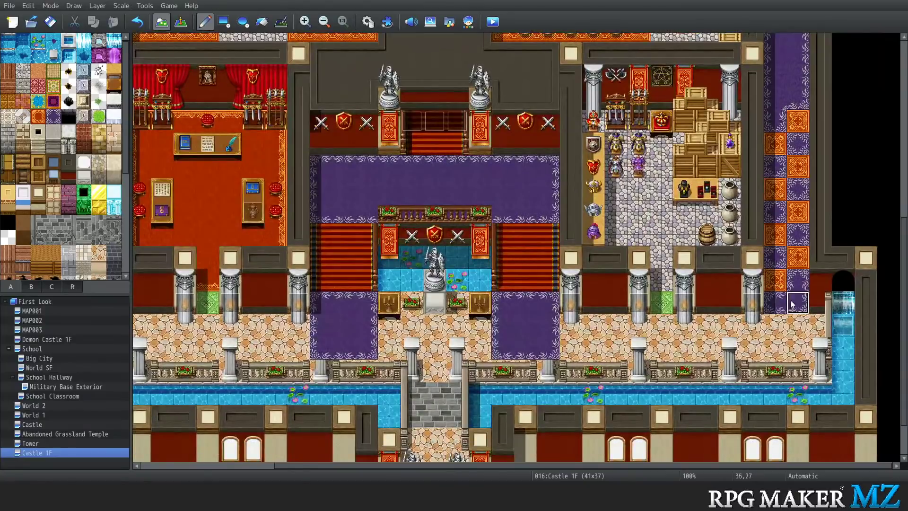
left_click_drag(792, 304, 794, 120)
View the study and western side of the map layer by layer, starting from Layer 1, and return to automatic layering
scroll(735, 189, "up", 10)
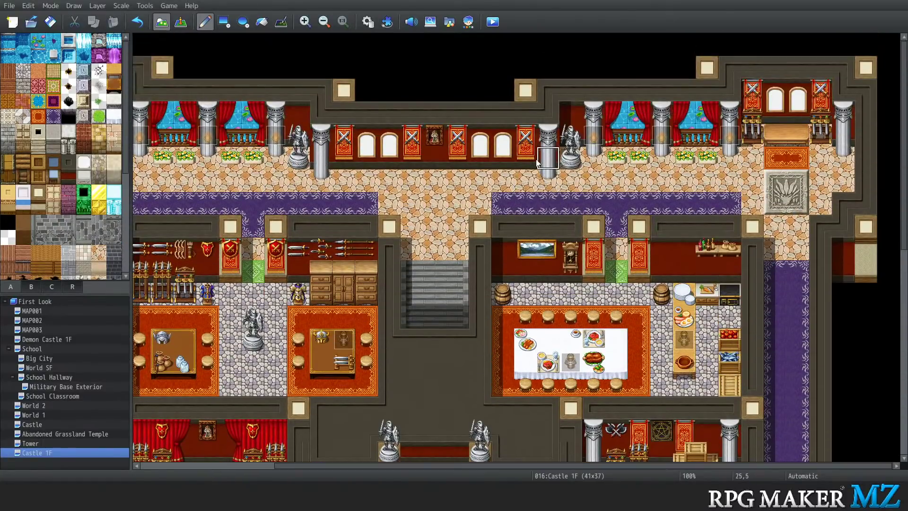
scroll(435, 198, "down", 5)
scroll(443, 204, "down", 5)
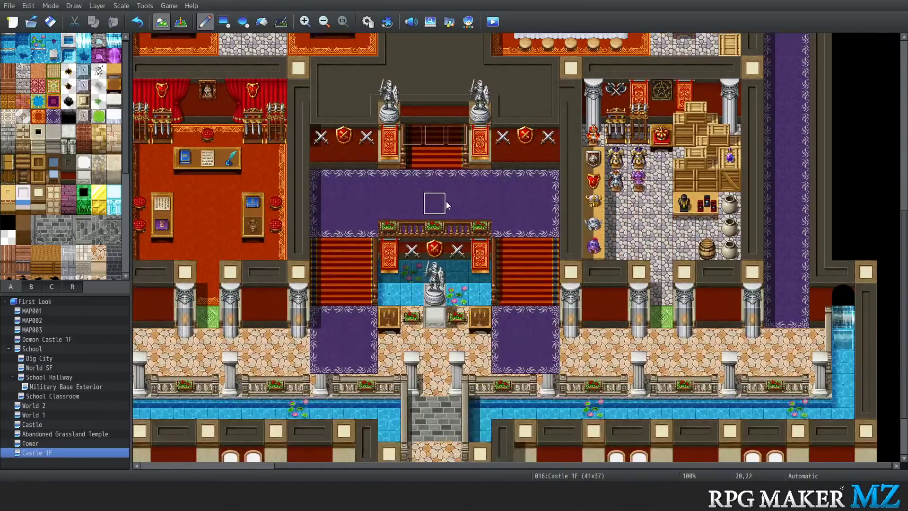
scroll(453, 208, "up", 3)
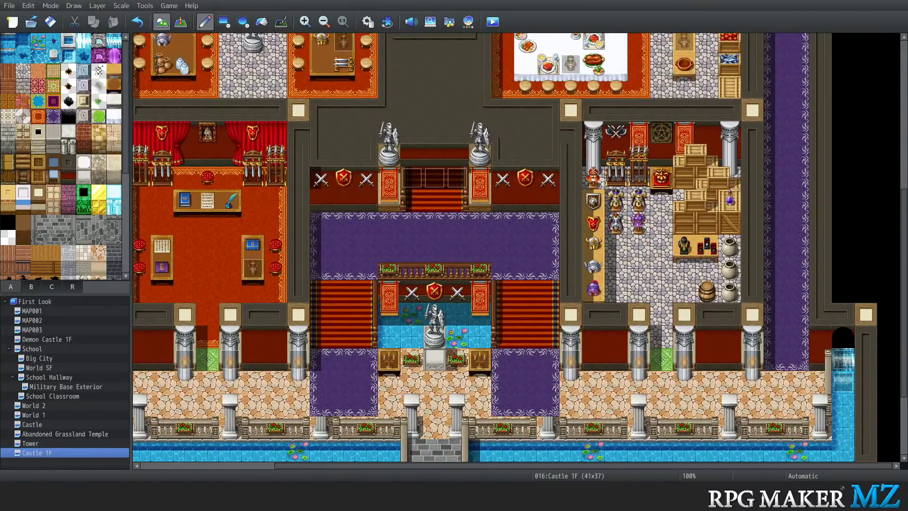
scroll(529, 467, "left", 4)
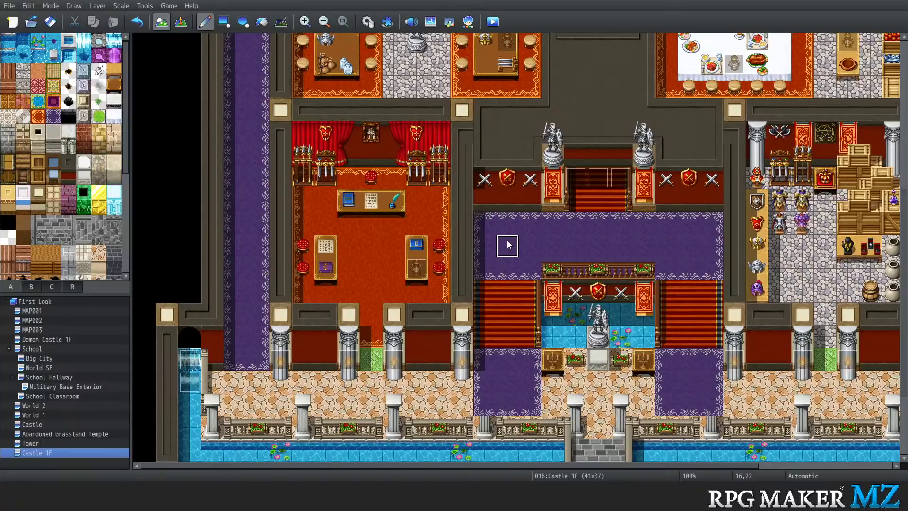
key("ctrl+1")
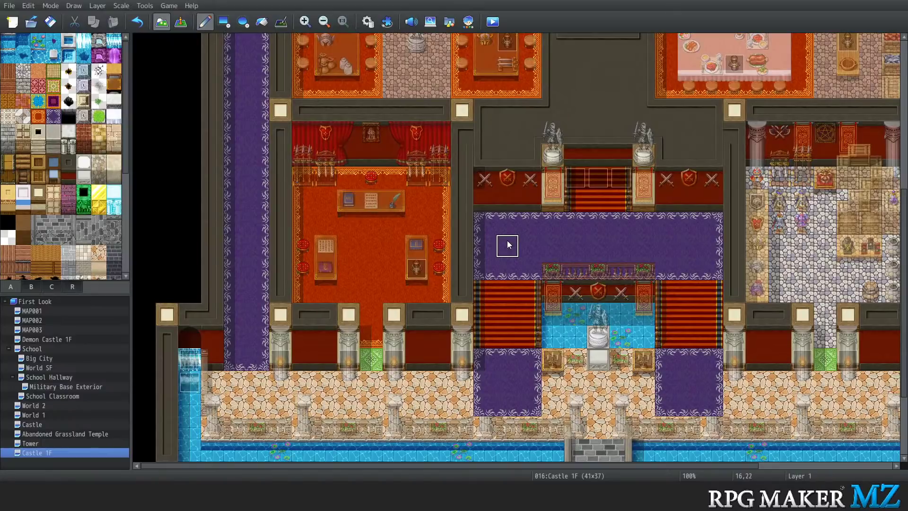
key("ctrl+2")
key("ctrl+3")
key("ctrl+5")
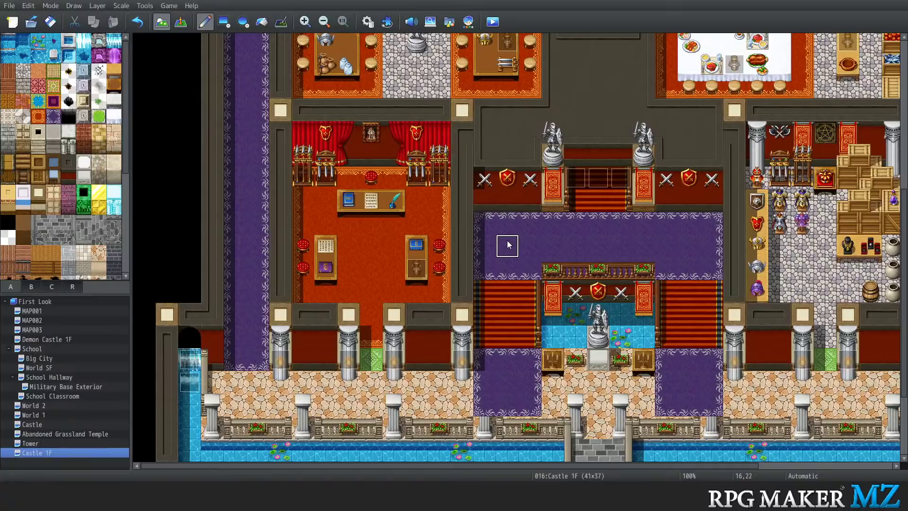
Inspect the weapon room, dining room and northern hallway on each layer from 1 to 4, ending in automatic layering
scroll(470, 211, "up", 6)
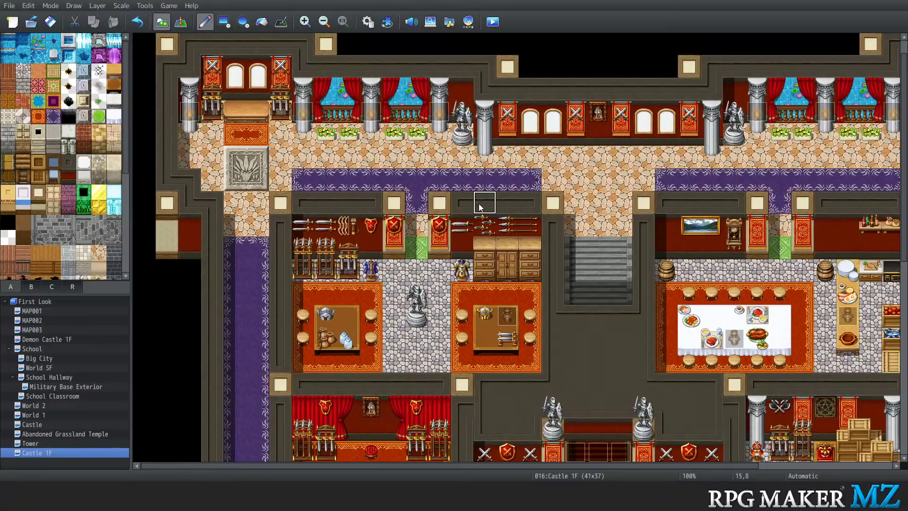
scroll(530, 235, "down", 2)
key("F8")
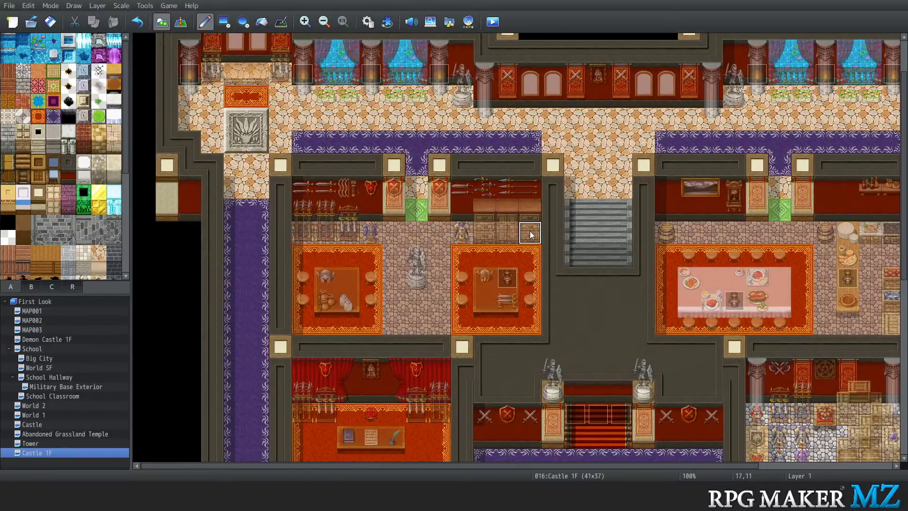
key("F9")
key("F10")
key("F11")
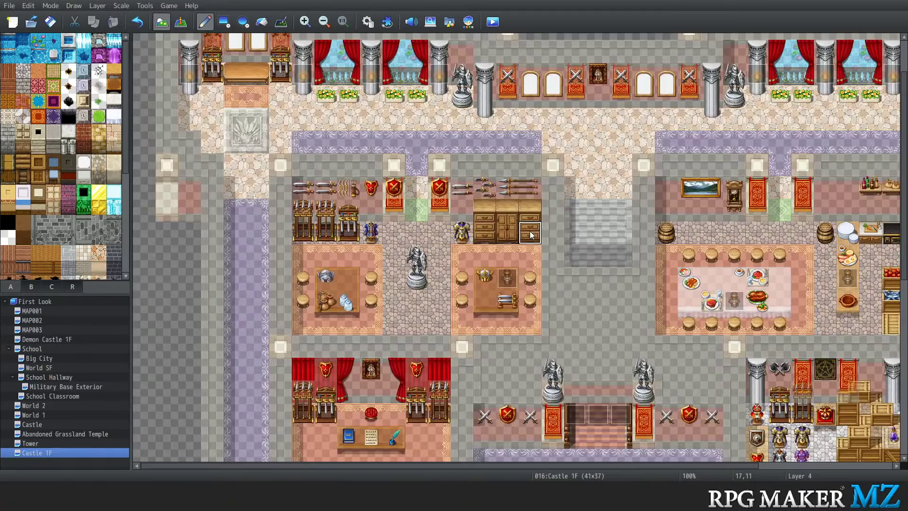
key("F7")
scroll(531, 235, "down", 10)
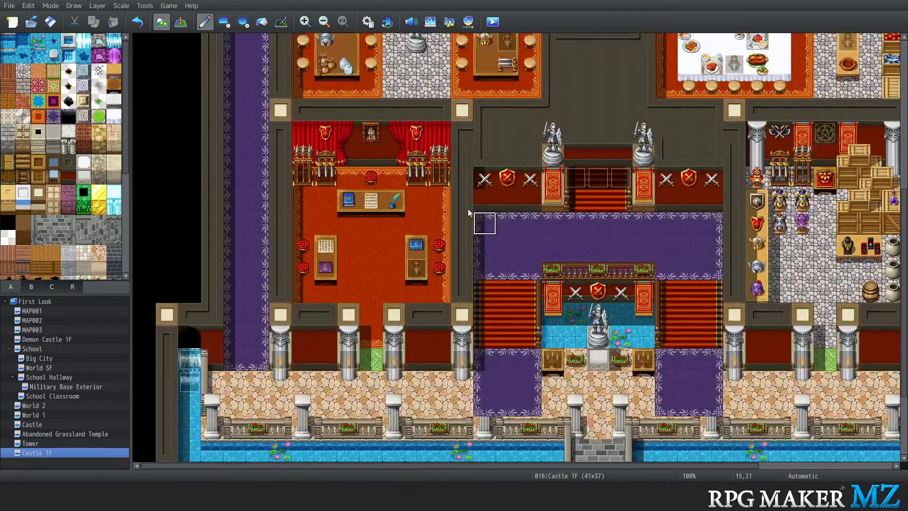
scroll(348, 246, "up", 8)
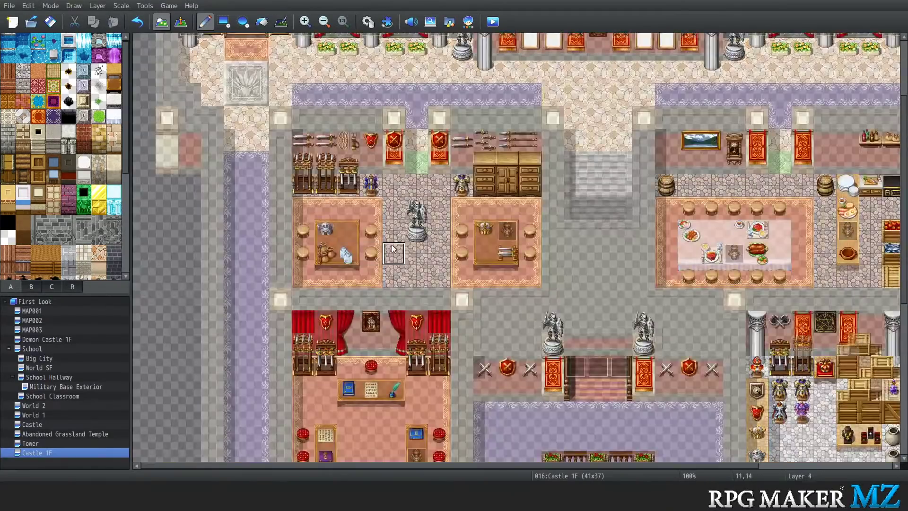
scroll(445, 237, "up", 5)
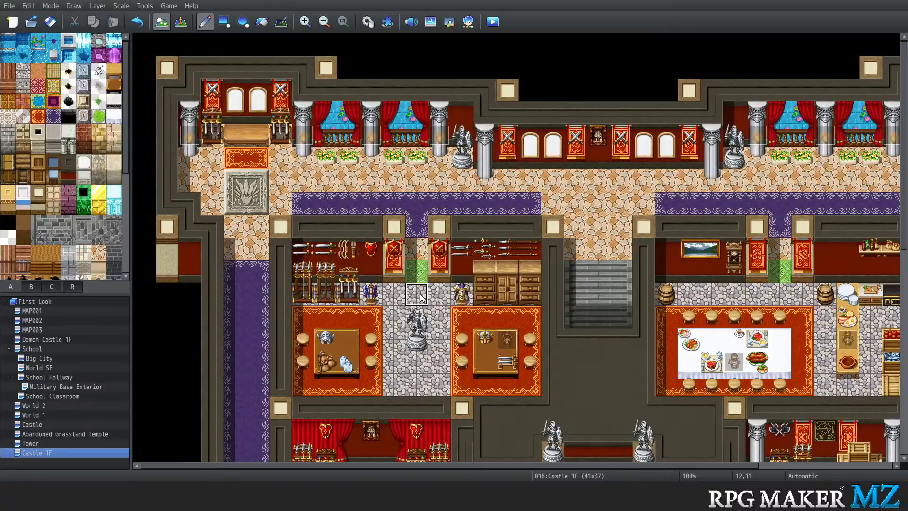
scroll(421, 295, "down", 10)
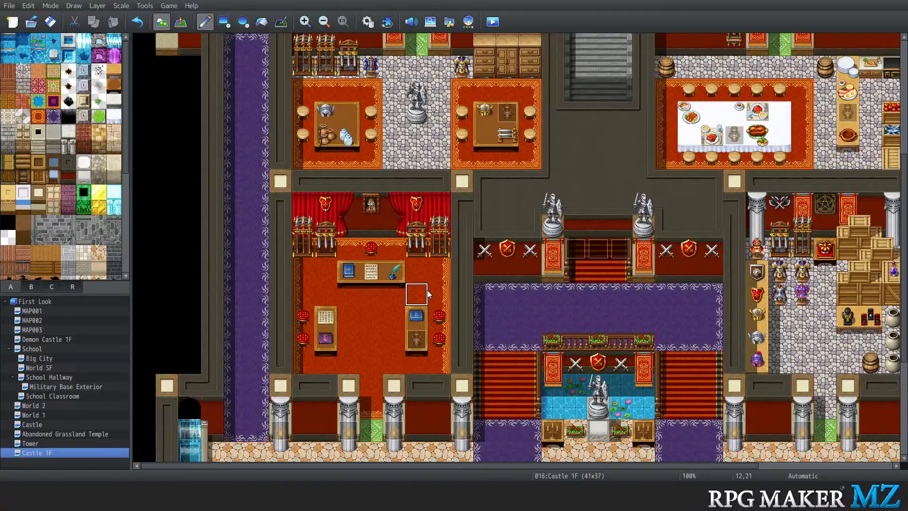
Examine the available hole, raised stone and table tiles in tileset A, and the curtain and cabinet tiles in tileset B
scroll(142, 172, "up", 2)
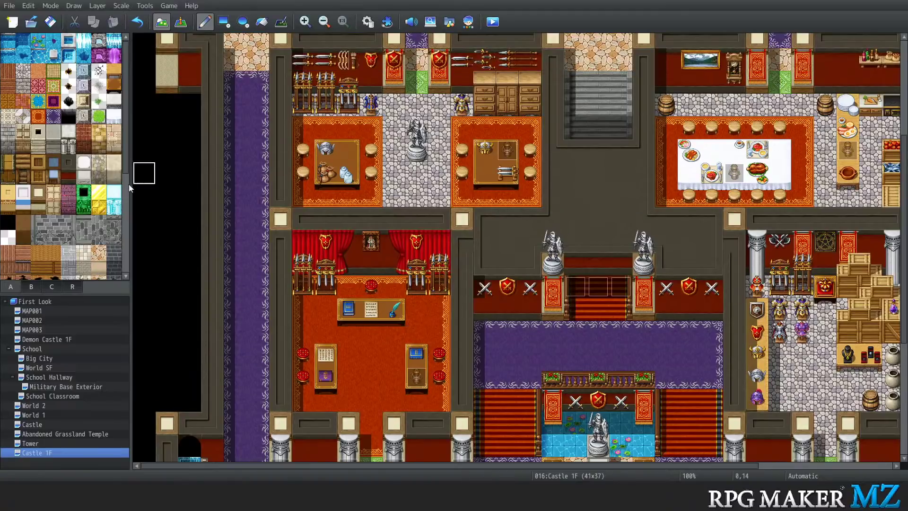
left_click(38, 113)
left_click(65, 74)
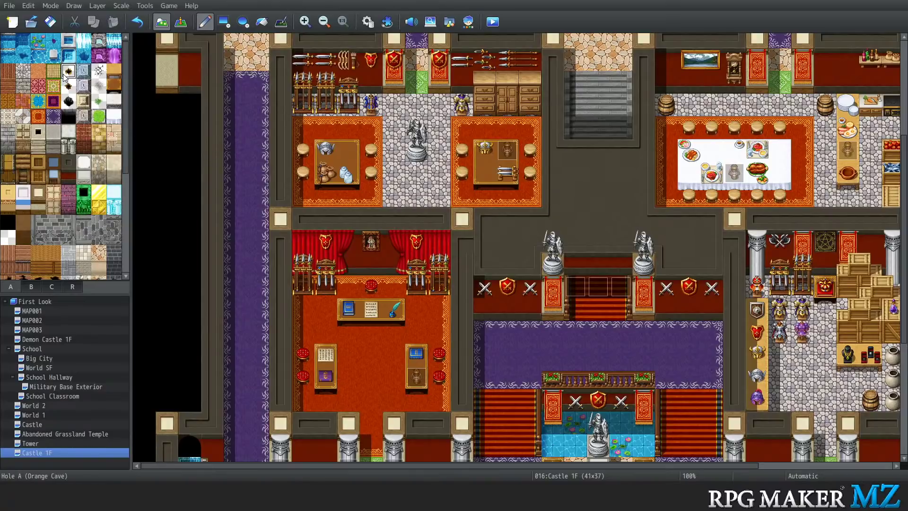
left_click(67, 87)
left_click(72, 102)
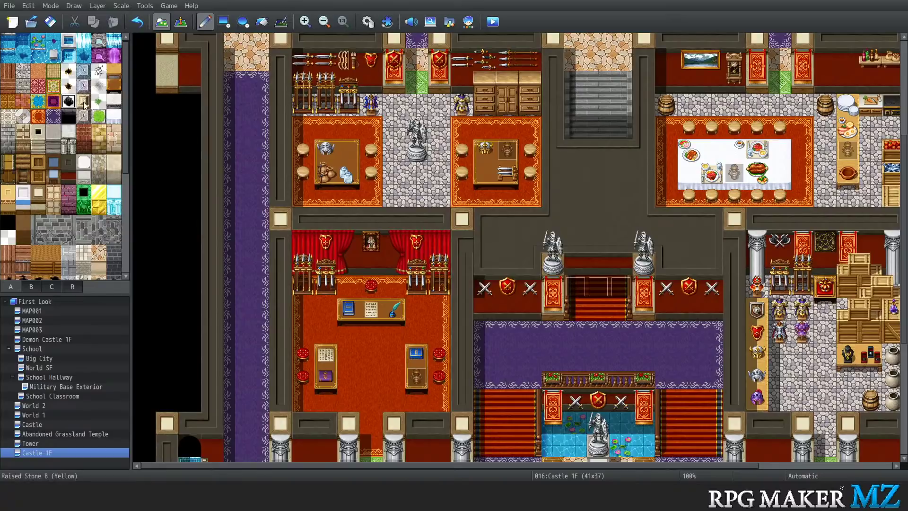
left_click(99, 101)
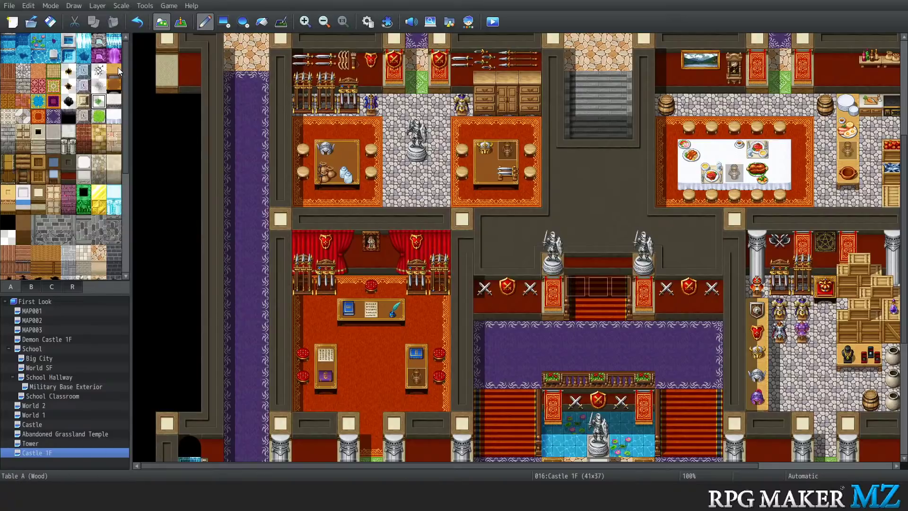
left_click(31, 287)
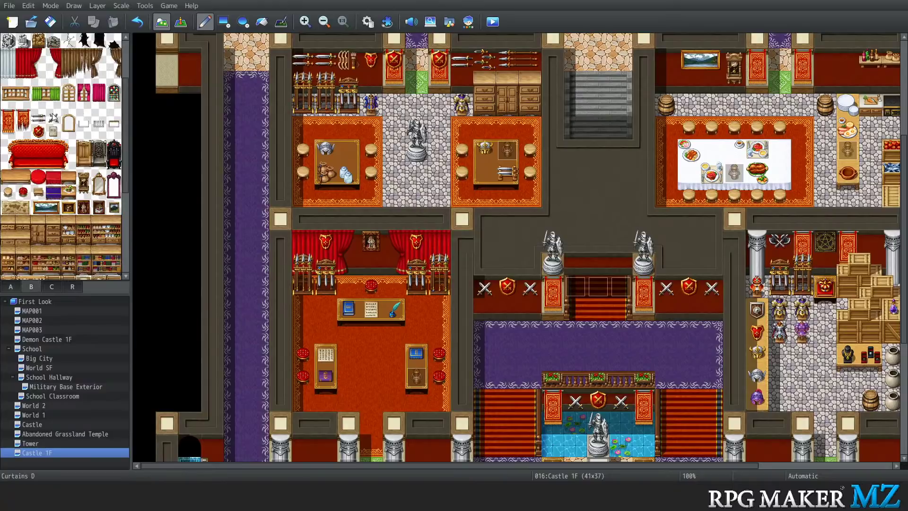
left_click(42, 222)
left_click(68, 223)
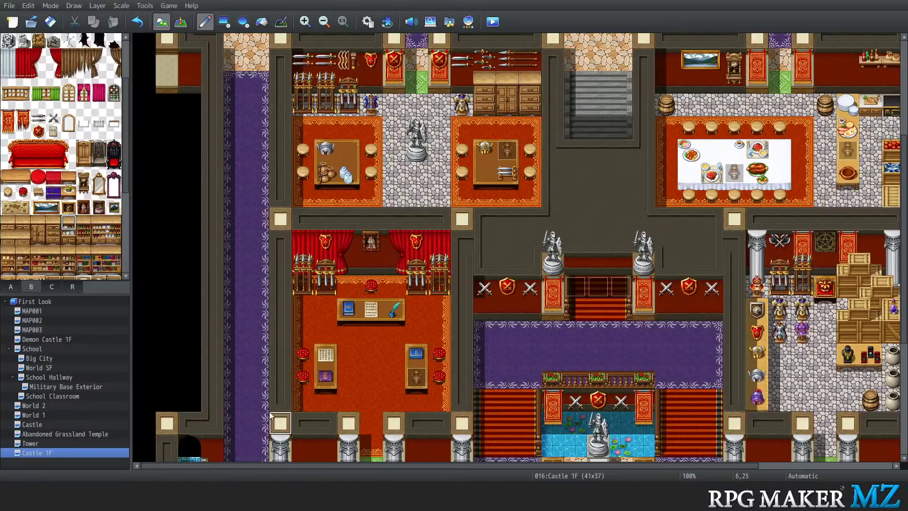
scroll(489, 355, "down", 5)
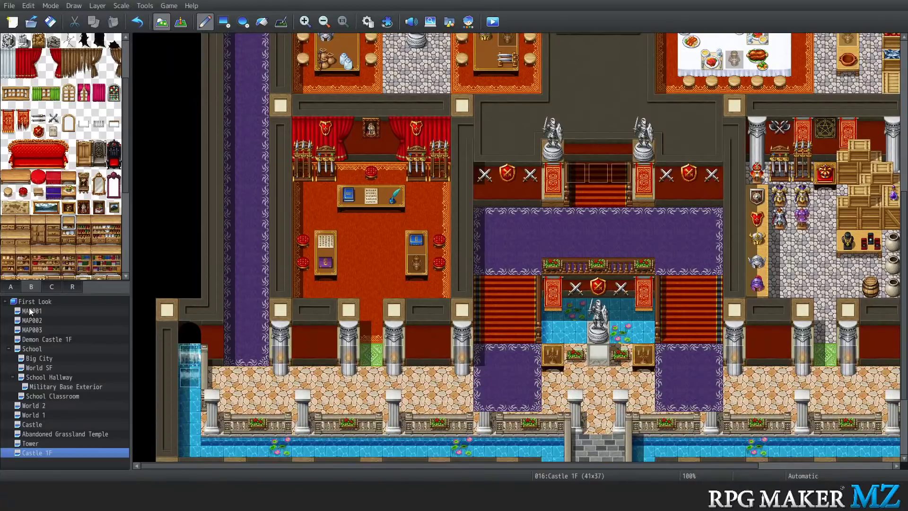
Load the Castle 2F sample map as a new map directly under the First Look project
right_click(35, 302)
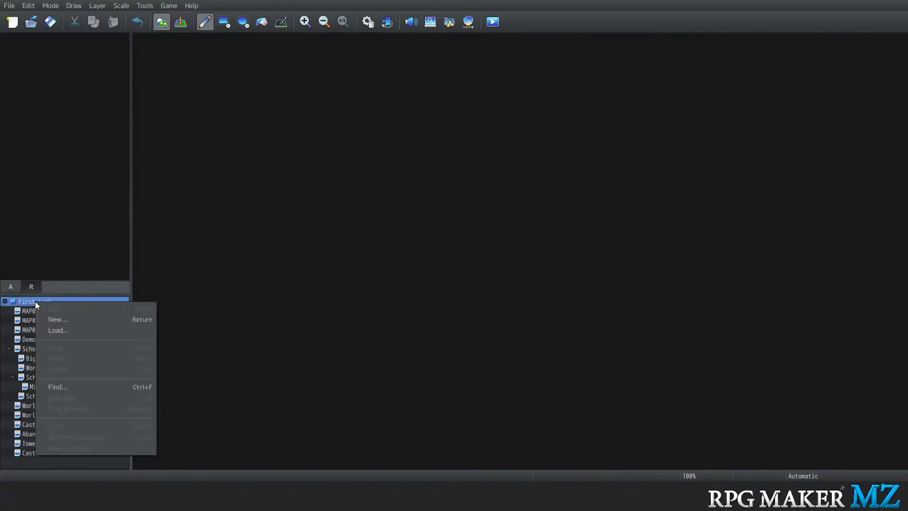
left_click(66, 329)
left_click(326, 211)
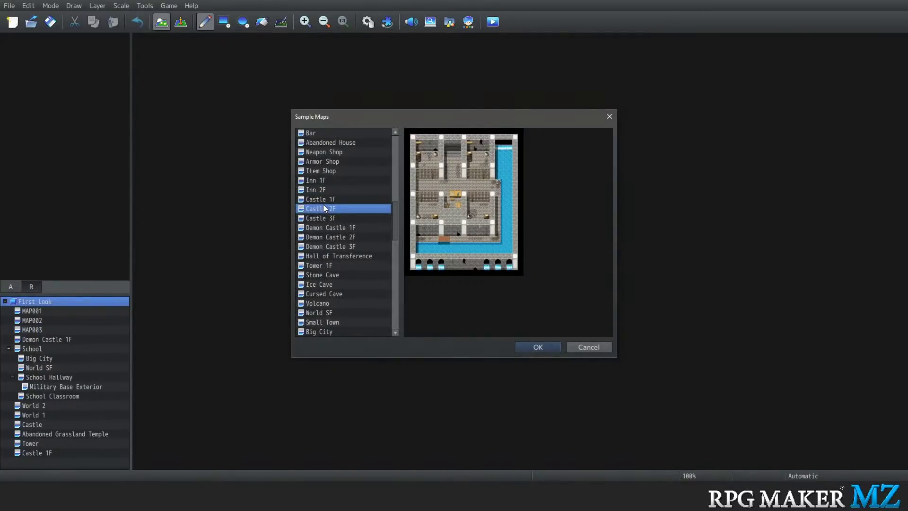
left_click(329, 216)
left_click(330, 212)
left_click(538, 346)
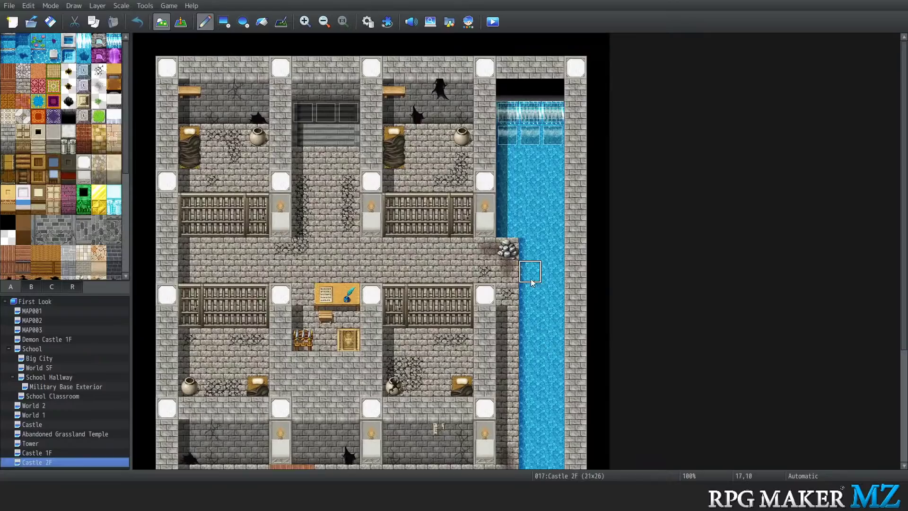
Look over the Castle 2F map from the upper prison cells and guard desk down to the water channel and drains
scroll(364, 276, "down", 5)
scroll(364, 277, "down", 2)
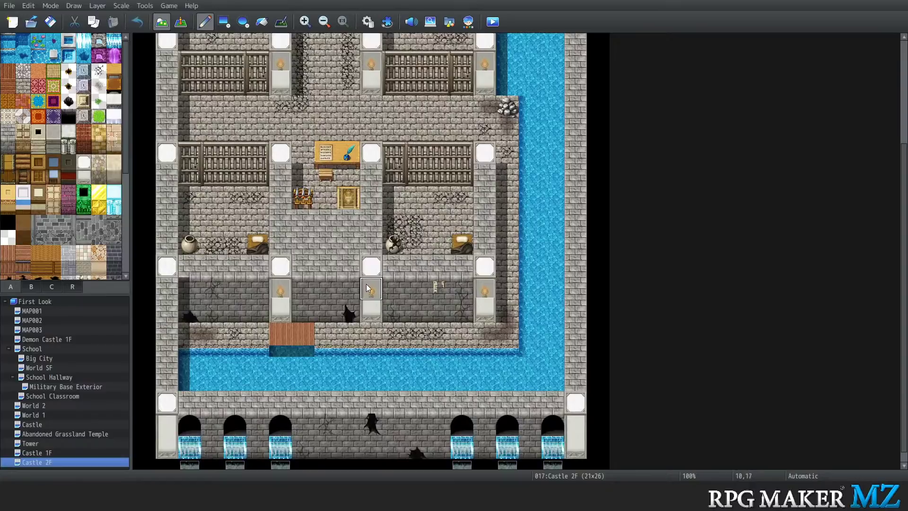
scroll(369, 293, "up", 3)
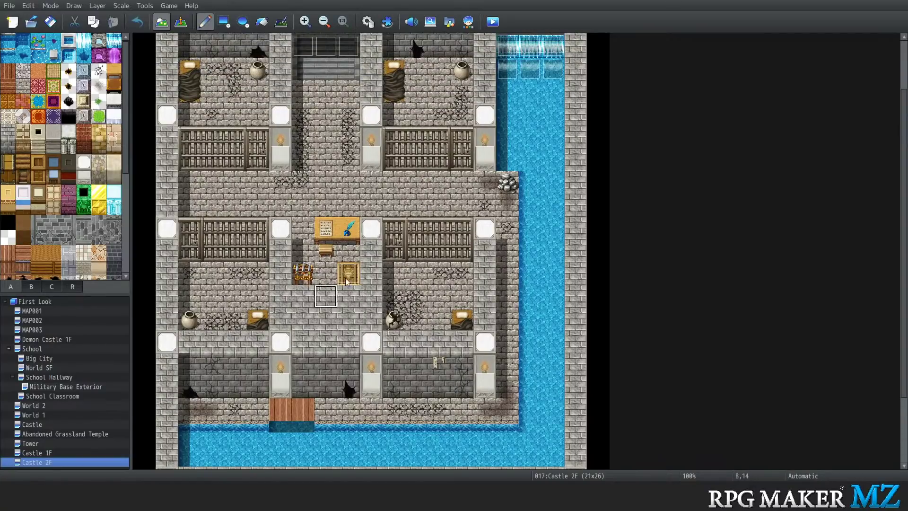
scroll(328, 326, "down", 2)
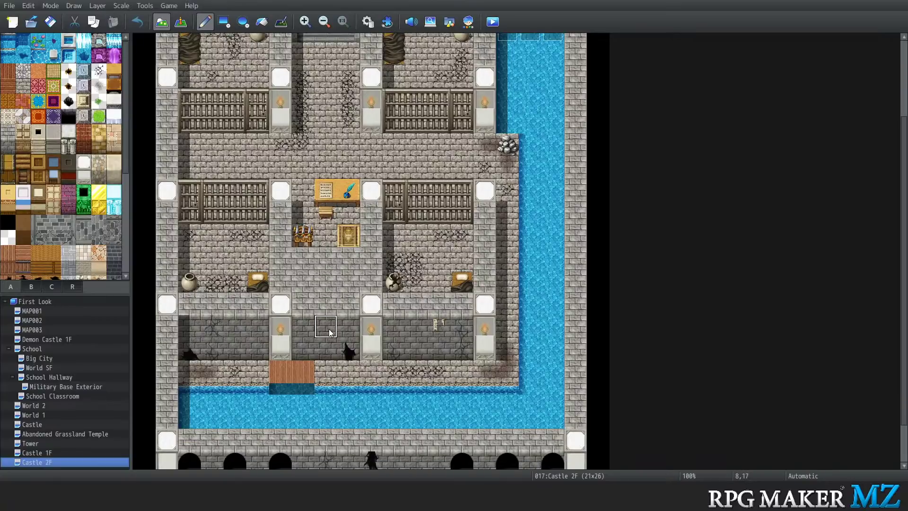
scroll(329, 331, "up", 1)
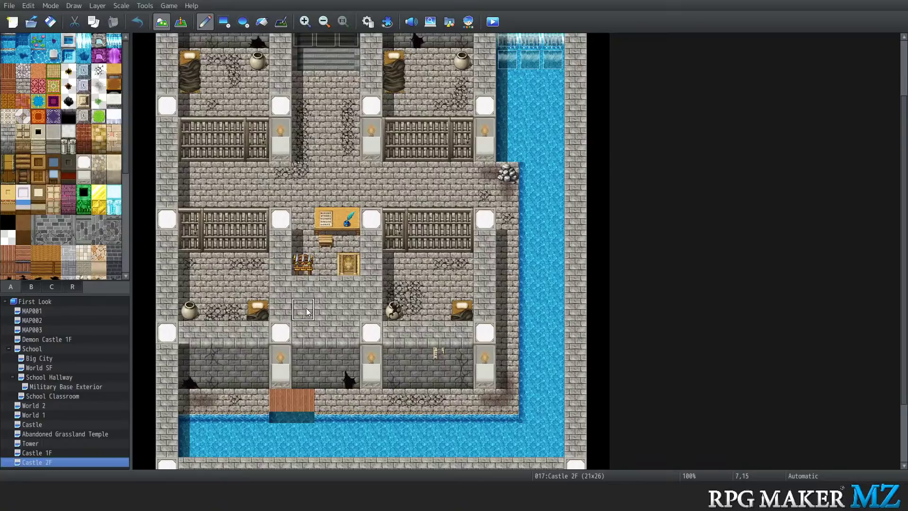
scroll(274, 290, "up", 2)
scroll(275, 290, "up", 2)
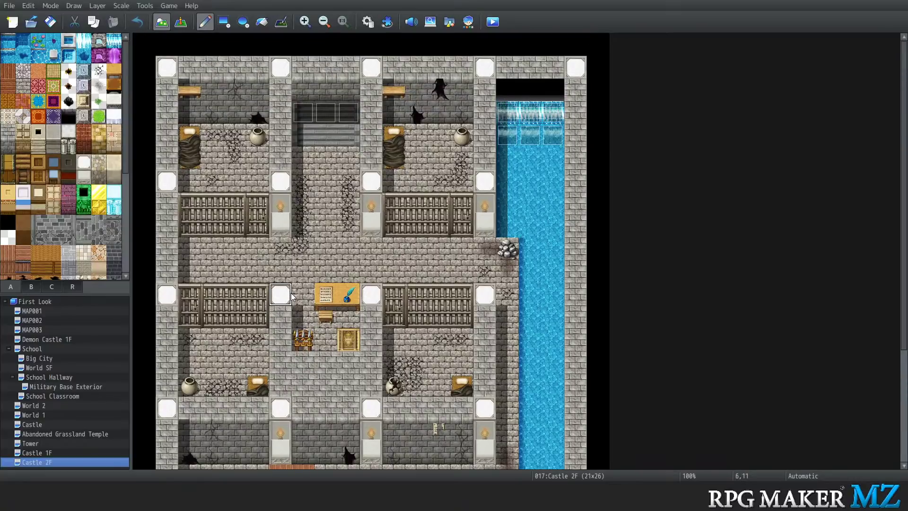
scroll(283, 302, "down", 5)
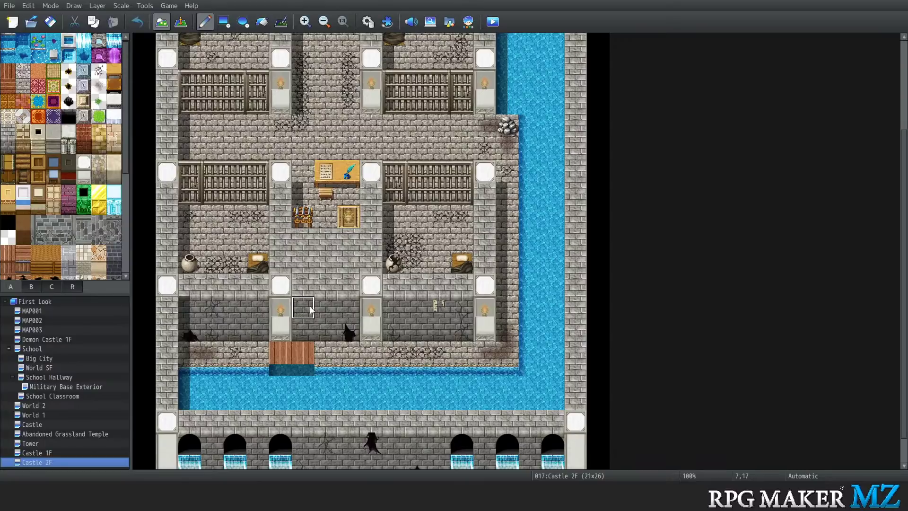
scroll(365, 296, "up", 2)
scroll(365, 296, "up", 1)
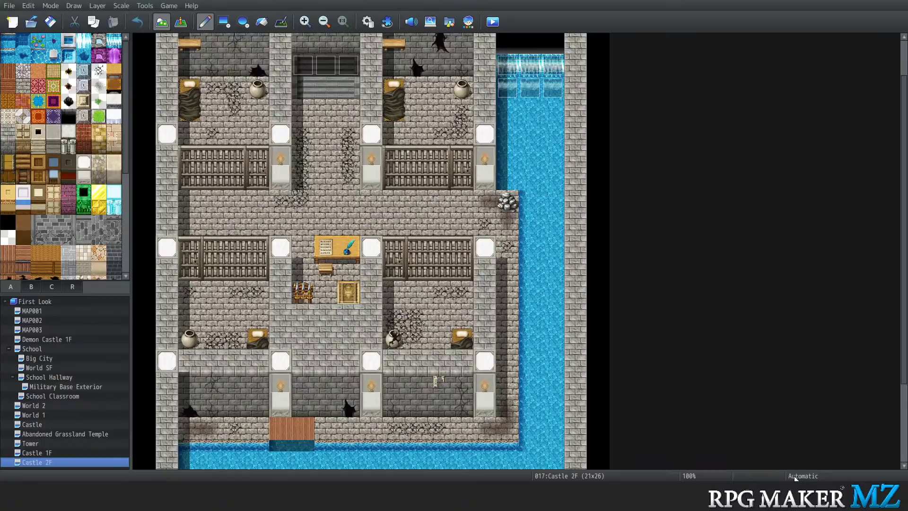
Inspect the Castle 2F dungeon repeatedly on each layer from 1 to 4, ending in automatic layering
key("1")
key("2")
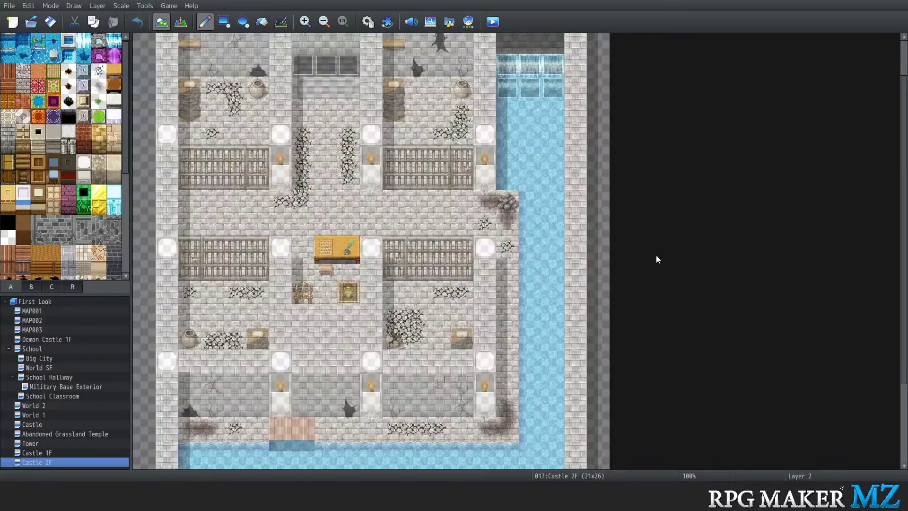
key("3")
key("4")
key("0")
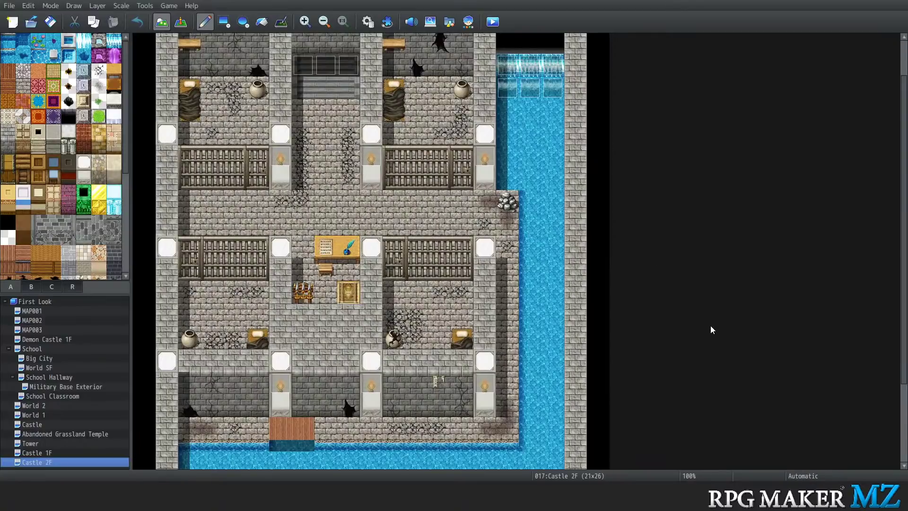
key("1")
key("2")
key("3")
key("4")
key("0")
key("1")
key("2")
key("3")
key("4")
key("0")
Examine the tiles available for Castle 2F in tilesets A, B and C
scroll(544, 265, "up", 3)
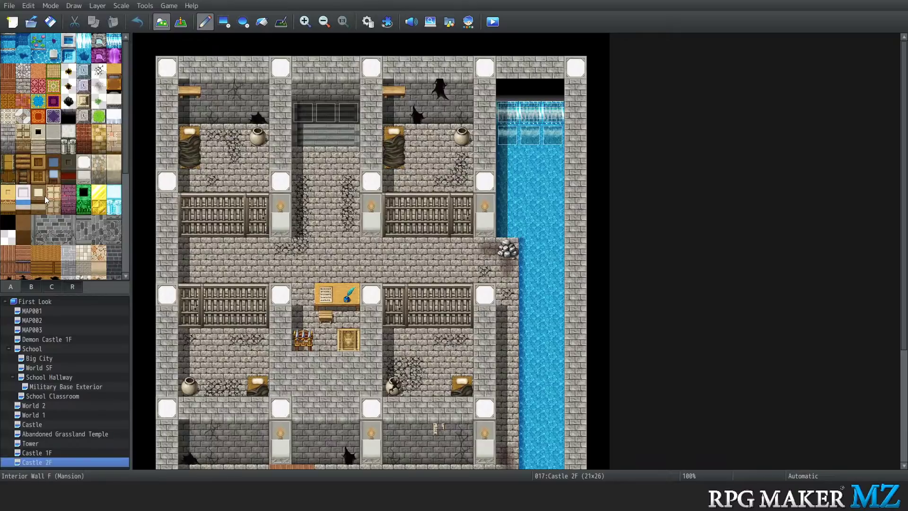
scroll(45, 195, "down", 2)
scroll(44, 196, "down", 5)
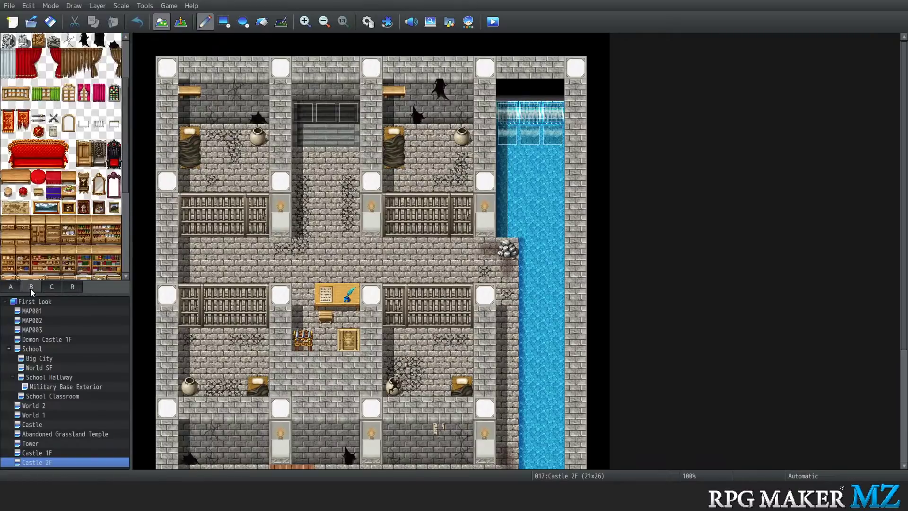
scroll(55, 218, "down", 3)
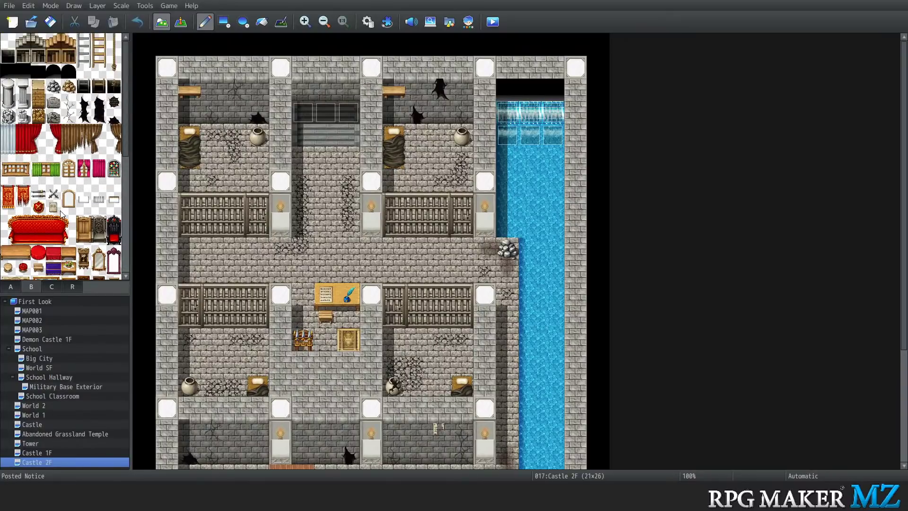
scroll(57, 211, "down", 3)
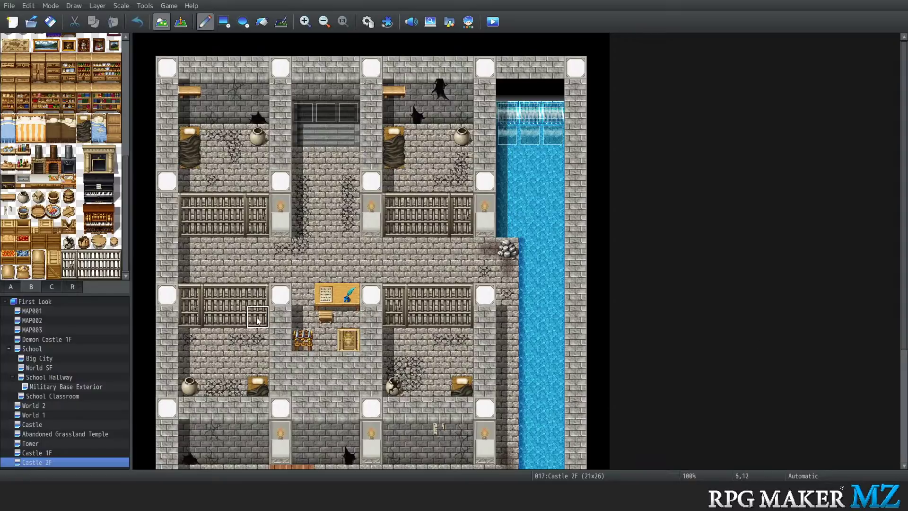
scroll(61, 255, "up", 3)
left_click(50, 287)
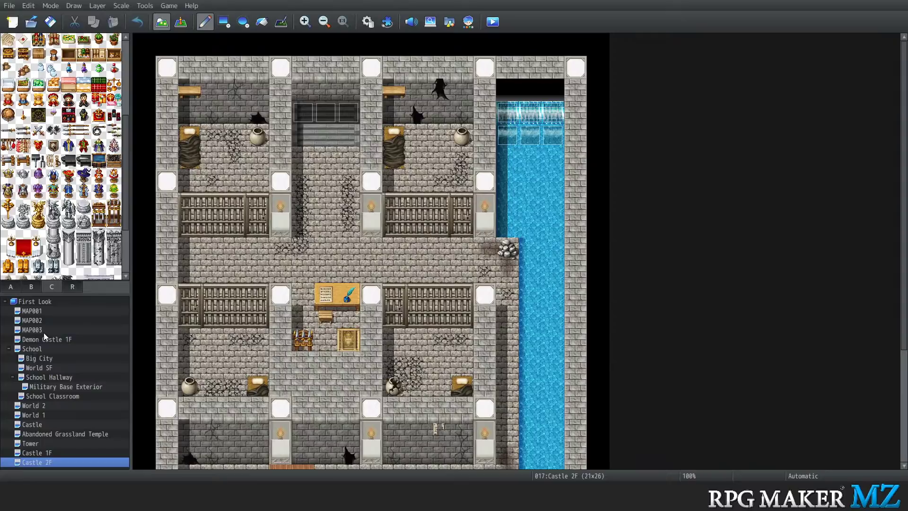
scroll(363, 269, "down", 3)
scroll(363, 270, "up", 1)
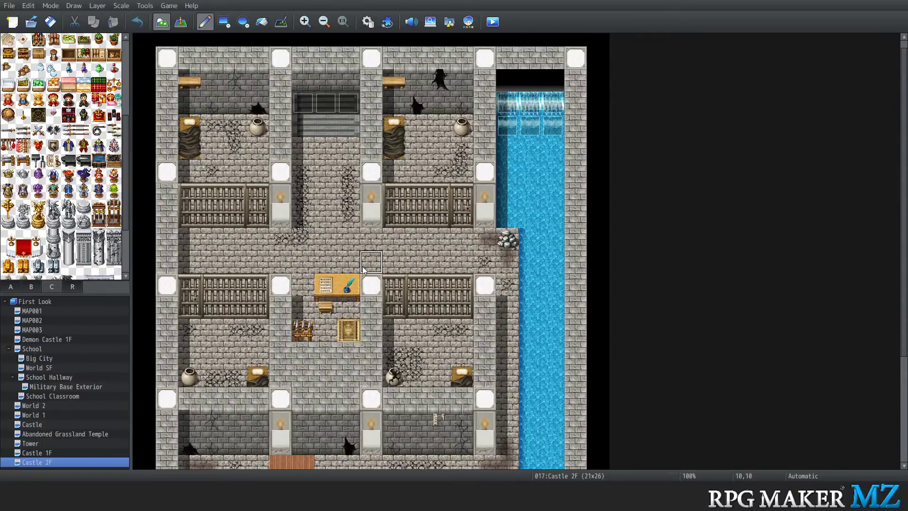
scroll(363, 269, "up", 1)
left_click(131, 6)
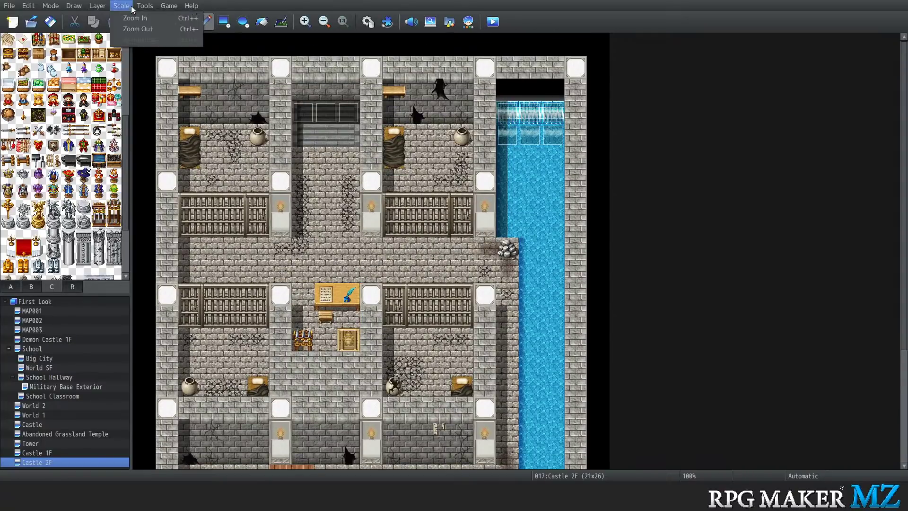
mouse_move(144, 7)
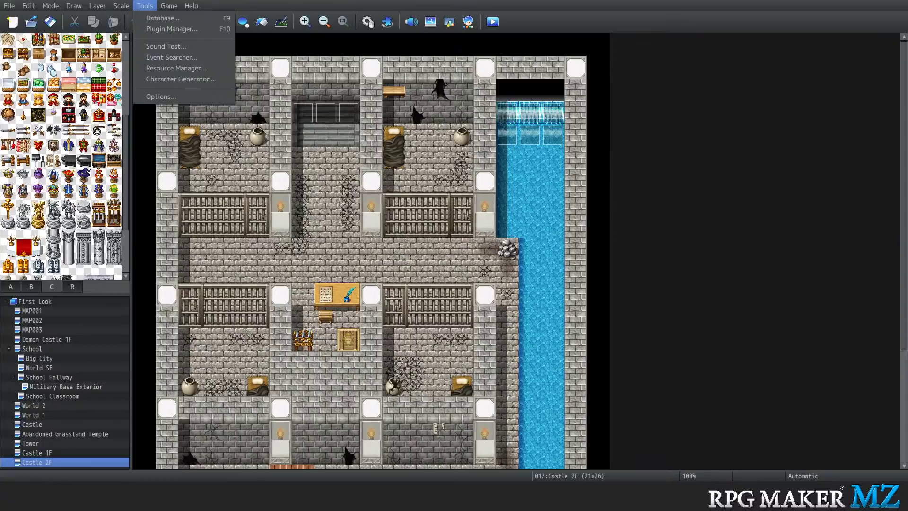
key("Escape")
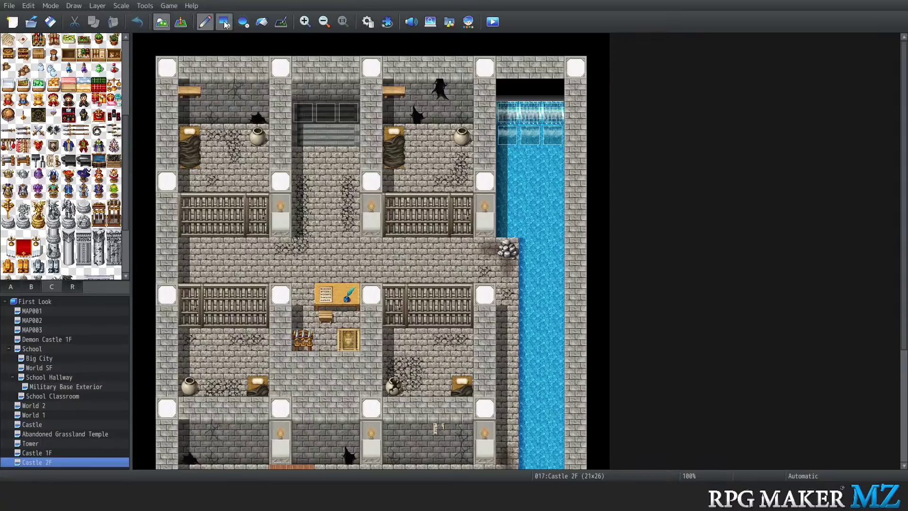
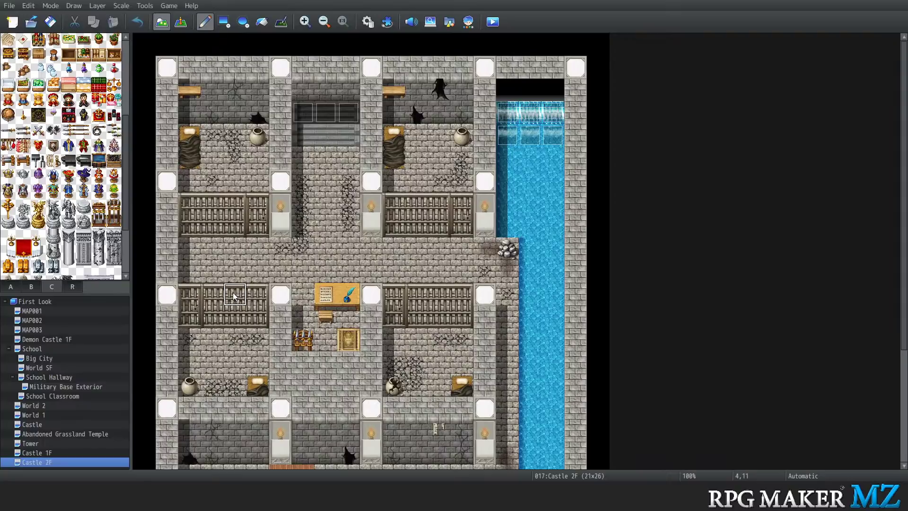
scroll(232, 292, "down", 2)
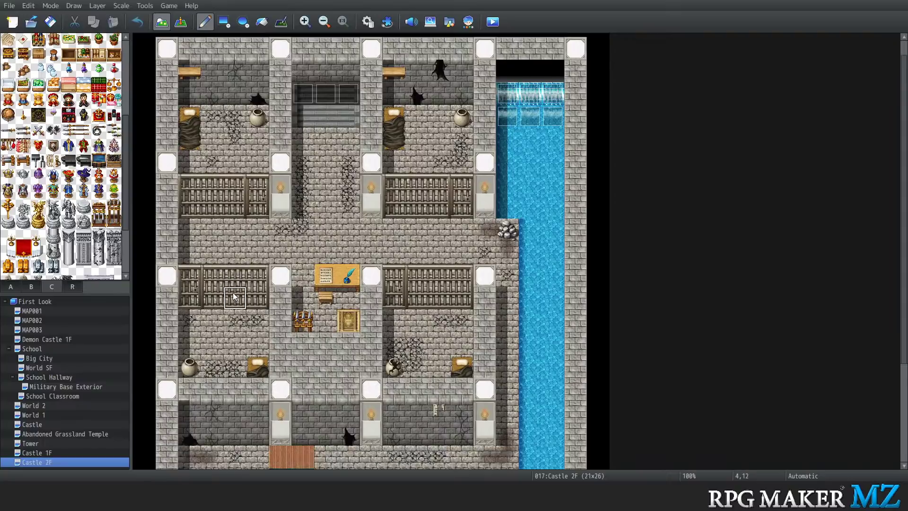
scroll(233, 292, "up", 2)
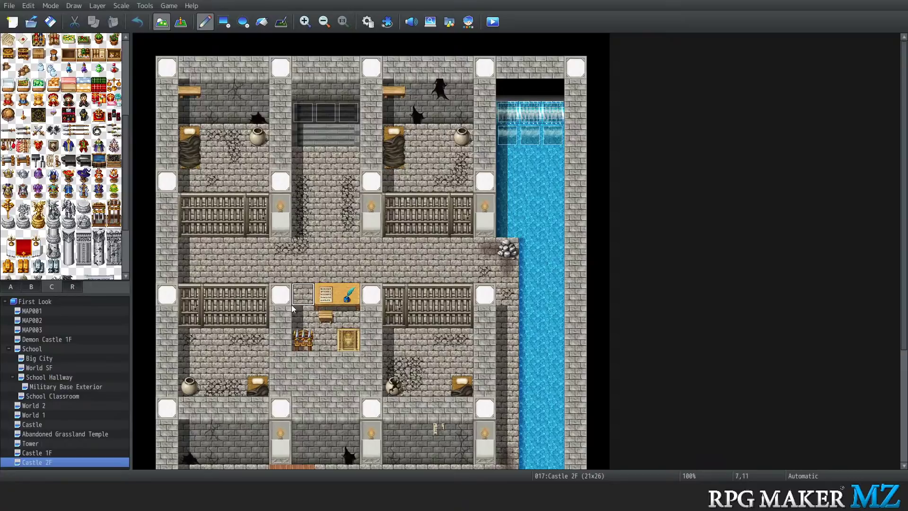
Examine tileset C's item and decoration tiles, picking the Hat B (Stand) tile and viewing the statues, pillars and railings
left_click(69, 190)
left_click(68, 175)
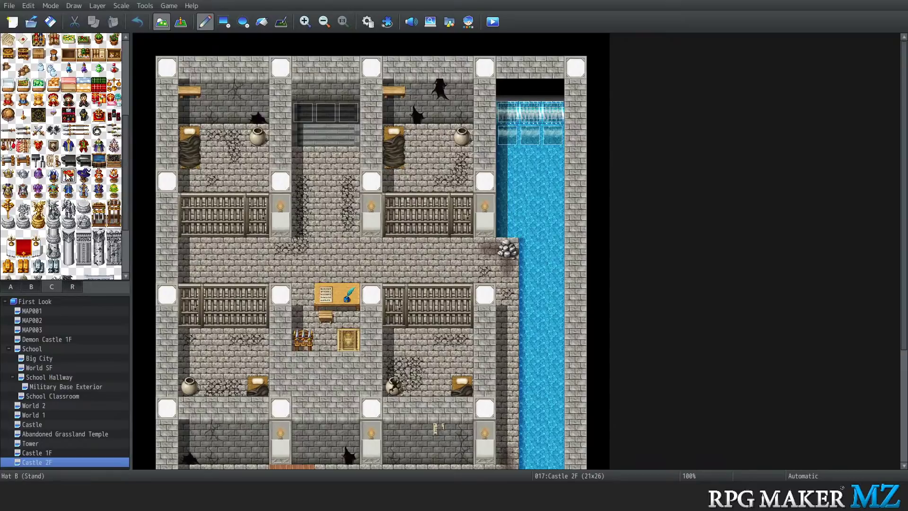
scroll(76, 211, "up", 1)
scroll(83, 211, "up", 4)
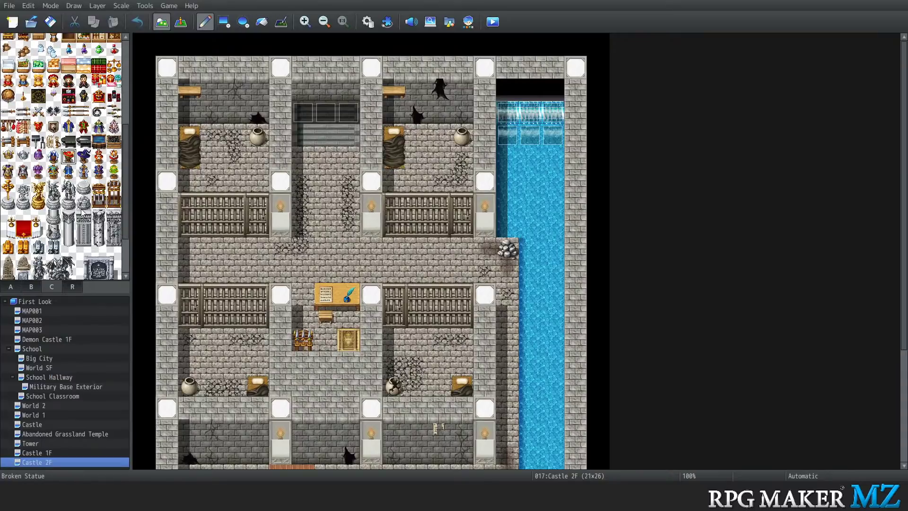
scroll(78, 211, "down", 11)
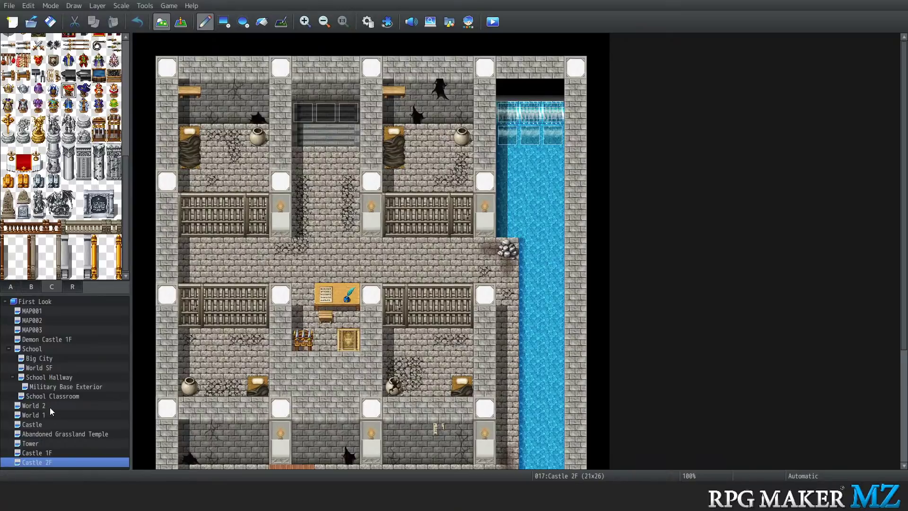
View the encounter options in MAP001's map properties, comparing the Entire Map and Specify by Region ID ranges, and close without adding an encounter
left_click(51, 310)
right_click(42, 310)
left_click(65, 316)
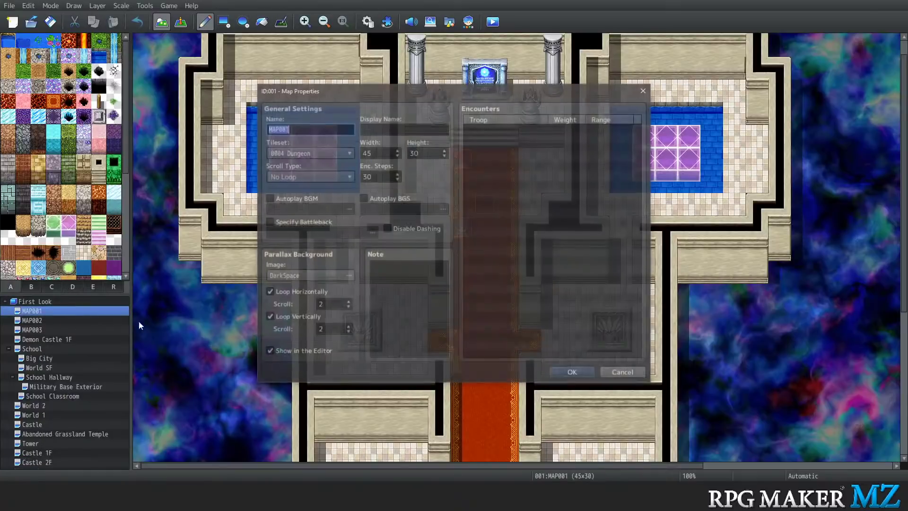
double_click(501, 129)
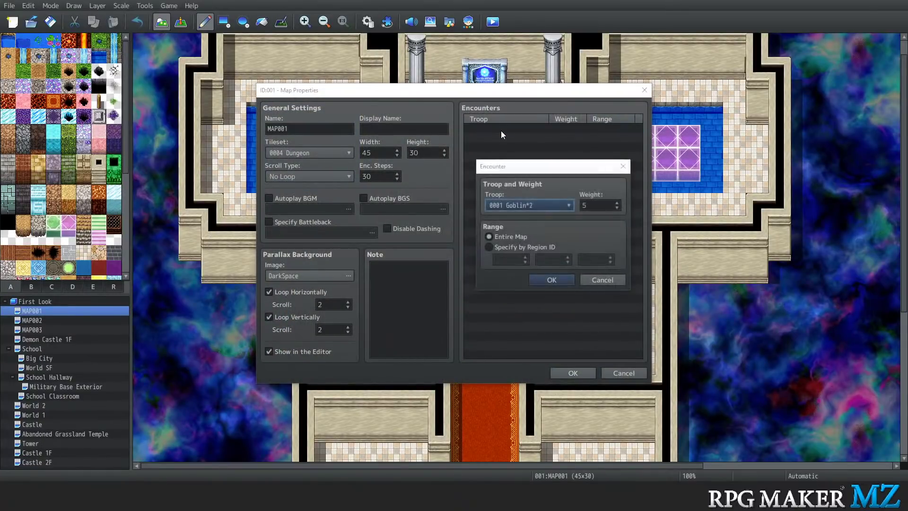
left_click(513, 244)
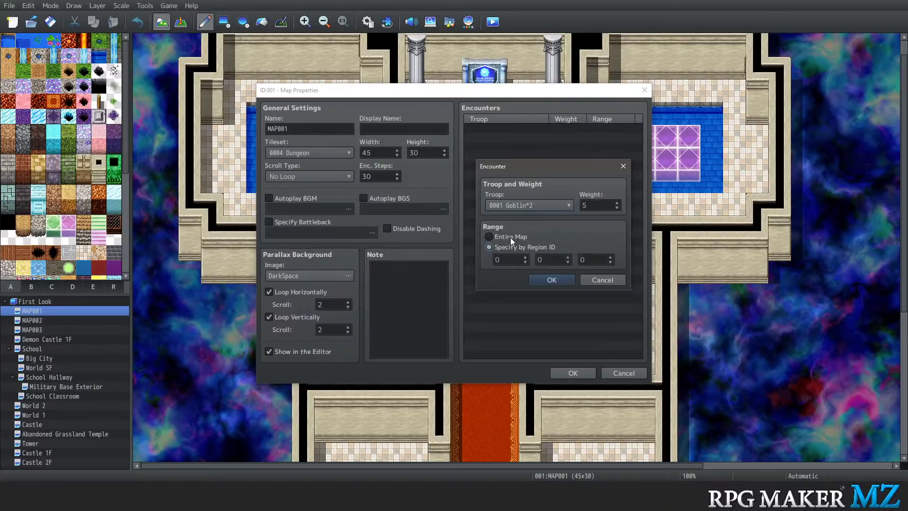
left_click(509, 237)
left_click(512, 244)
left_click(517, 237)
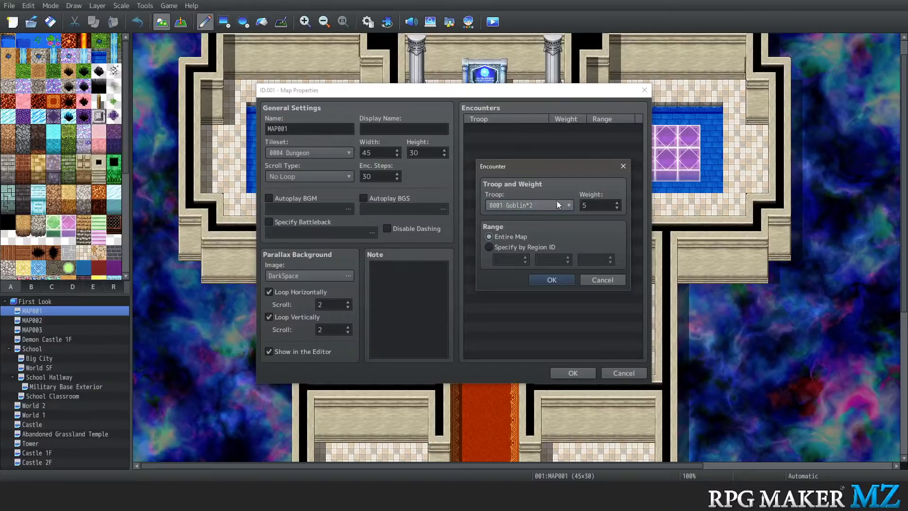
left_click(610, 282)
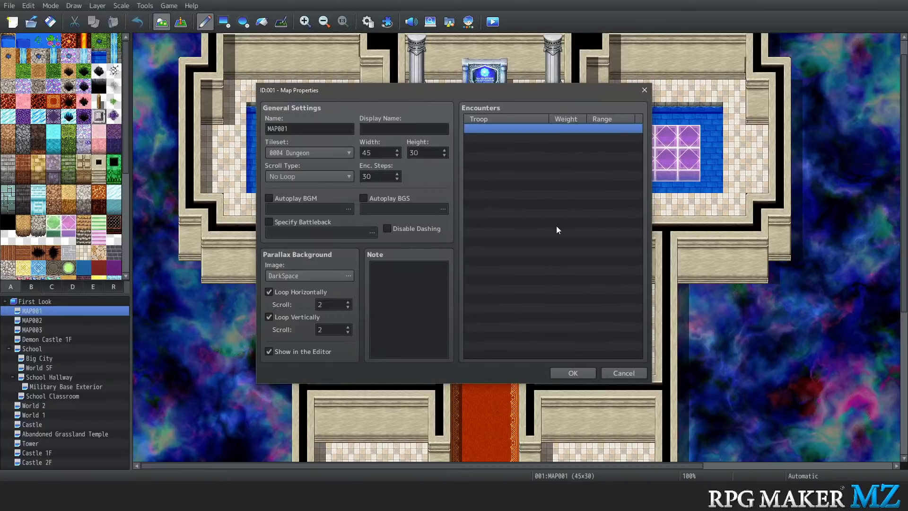
left_click(610, 373)
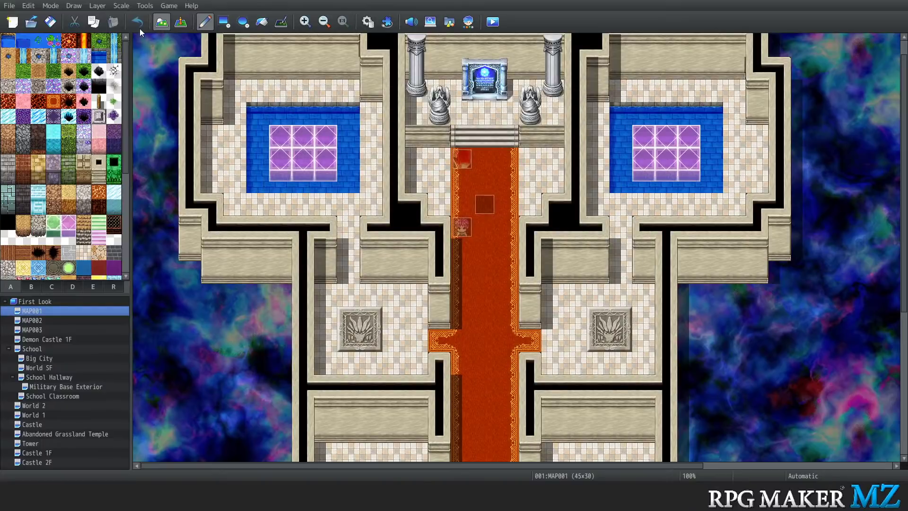
Open the Character Generator and give the female character the closed-mouth smile, the first visible mouth variation
left_click(145, 6)
left_click(175, 80)
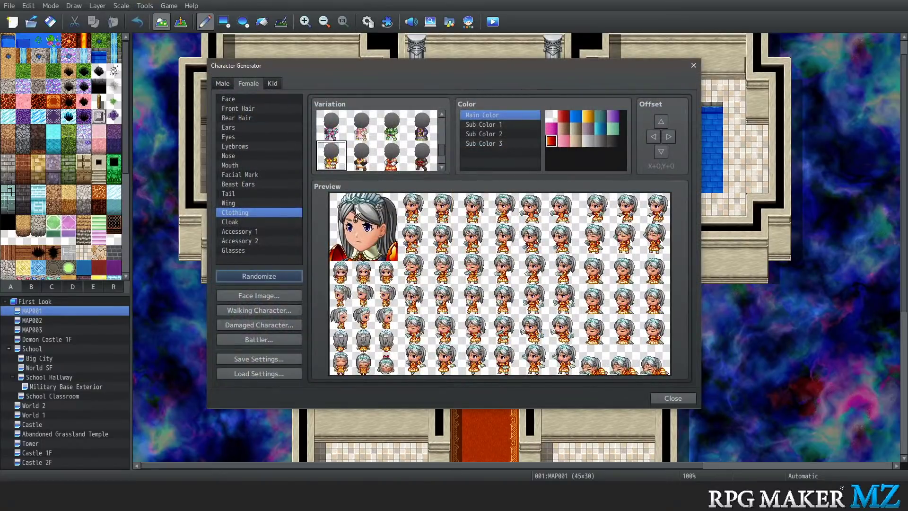
left_click(247, 165)
left_click(332, 127)
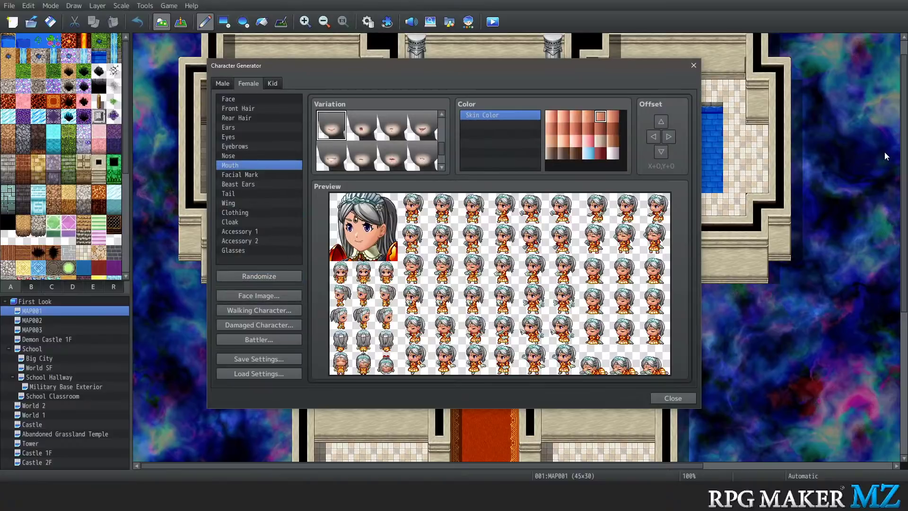
Preview the other mouth variations on the female character, then return to the closed-mouth smile
key("Right")
key("Right")
key("Right")
key("Down")
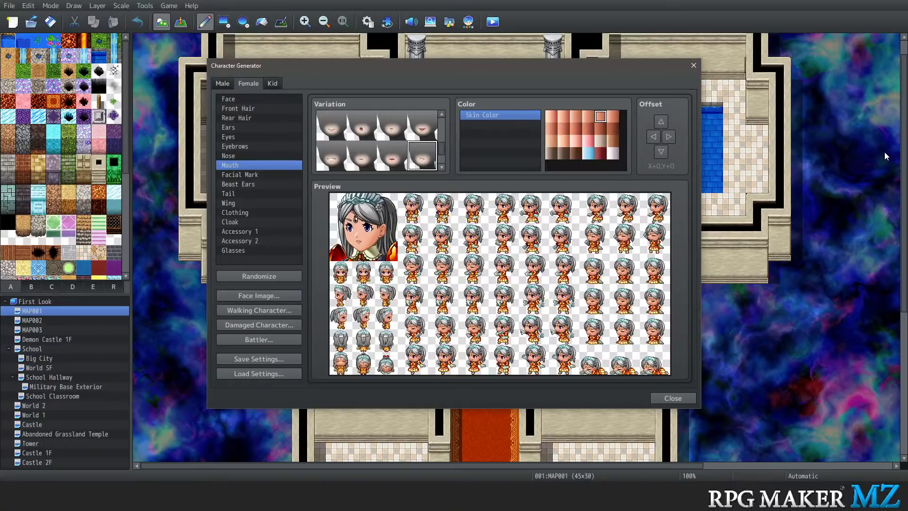
key("Left")
key("Left")
key("Left")
key("Down")
key("Right")
key("Right")
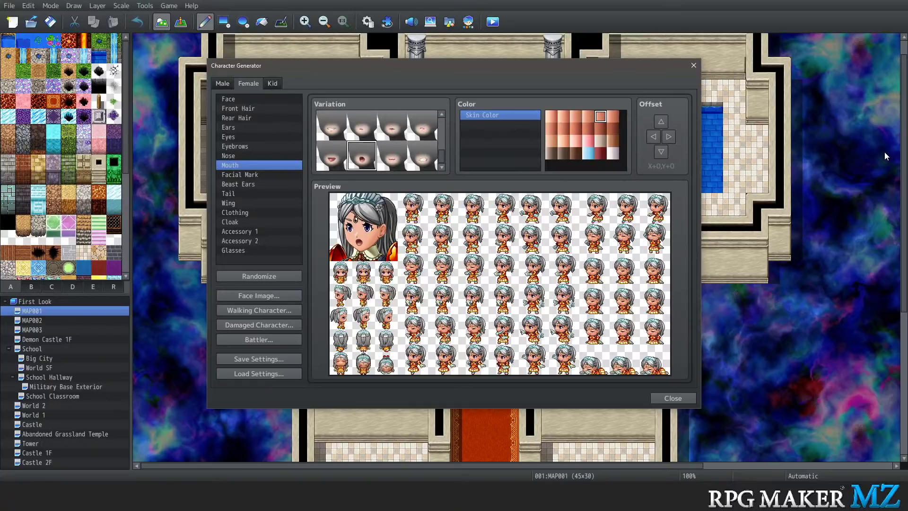
key("Right")
key("Left")
key("Left")
key("Left")
key("Up")
key("Right")
key("Right")
key("Right")
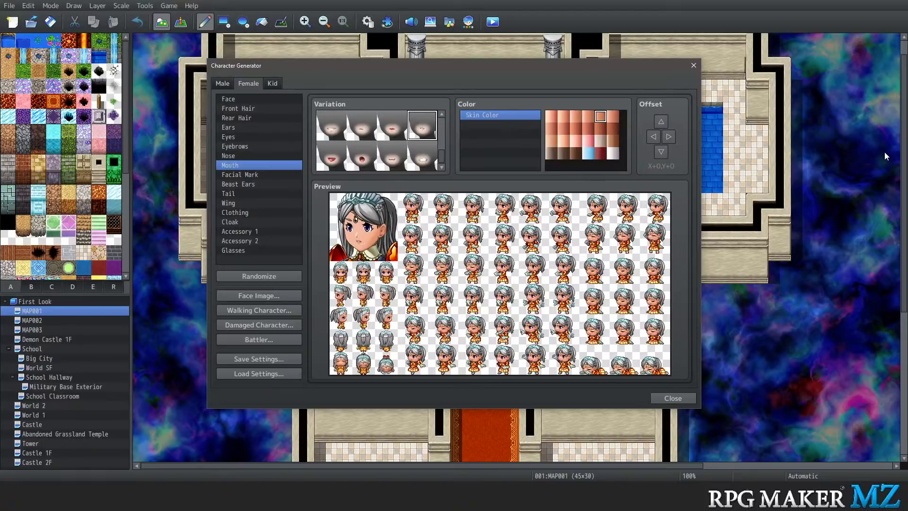
key("Up")
key("Left")
key("Left")
key("Left")
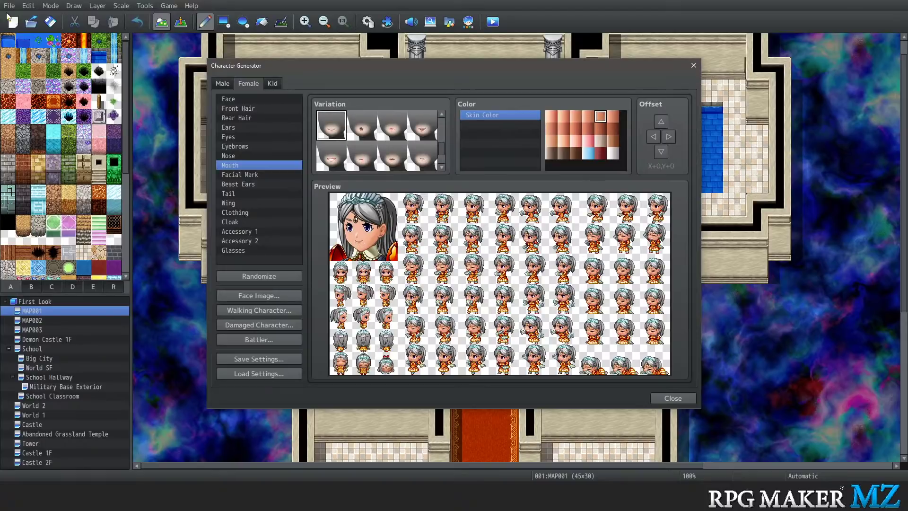
Show the male character's mouth options and randomize his whole look three times
left_click(222, 82)
left_click(237, 174)
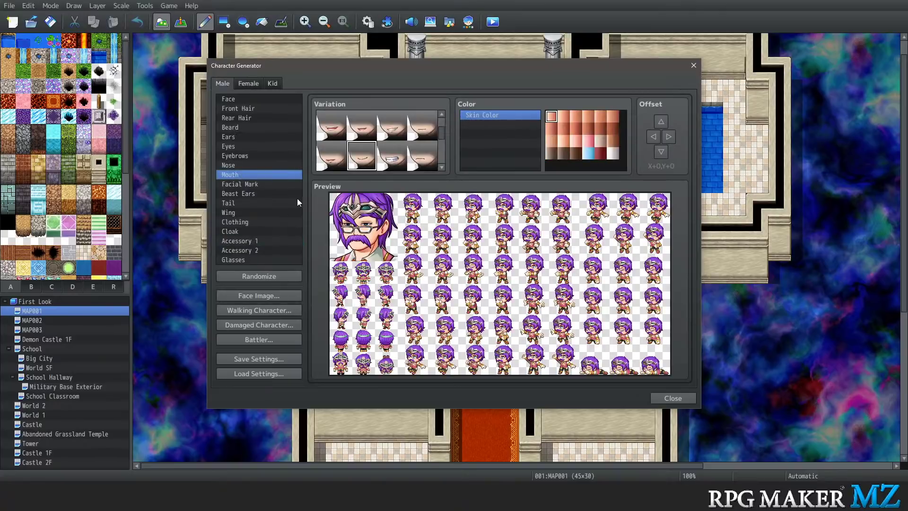
left_click(262, 277)
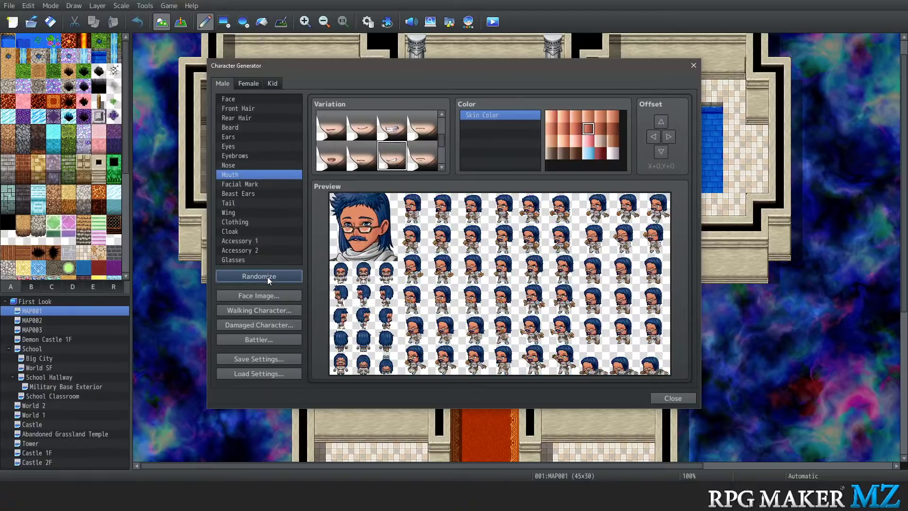
left_click(268, 277)
left_click(268, 277)
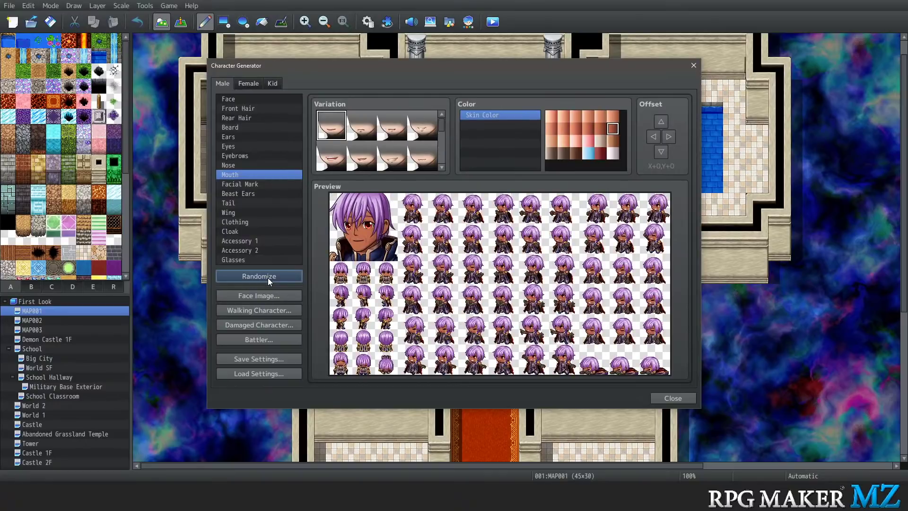
Preview the available mouth variations on the male character, ending on a closed-mouth variation at the start of a row
left_click(362, 127)
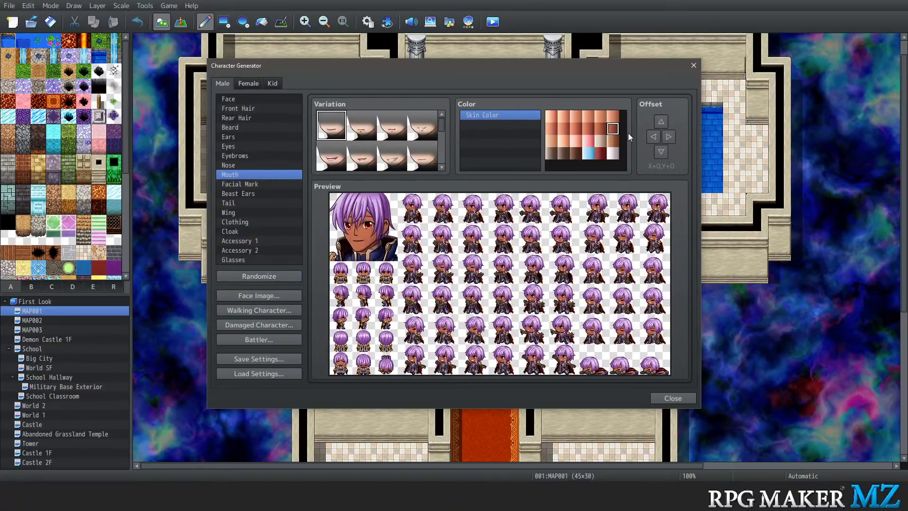
key("Right")
key("Right")
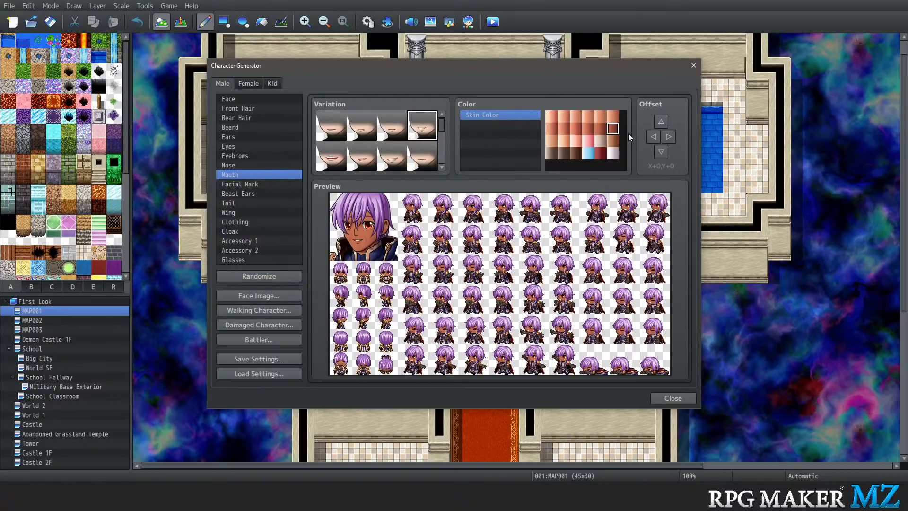
key("Down")
key("Left")
key("Left")
key("Left")
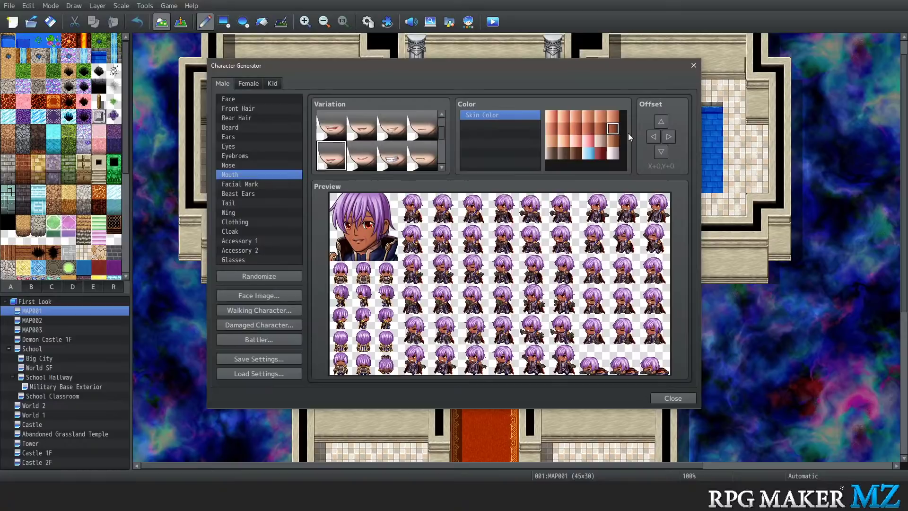
key("Right")
key("Right")
key("Right")
key("Left")
key("Left")
key("Left")
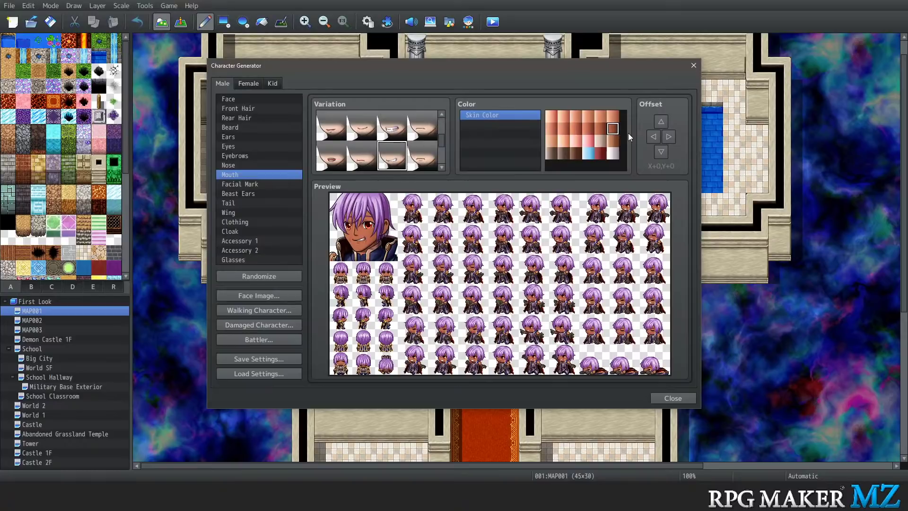
key("Down")
key("Right")
key("Right")
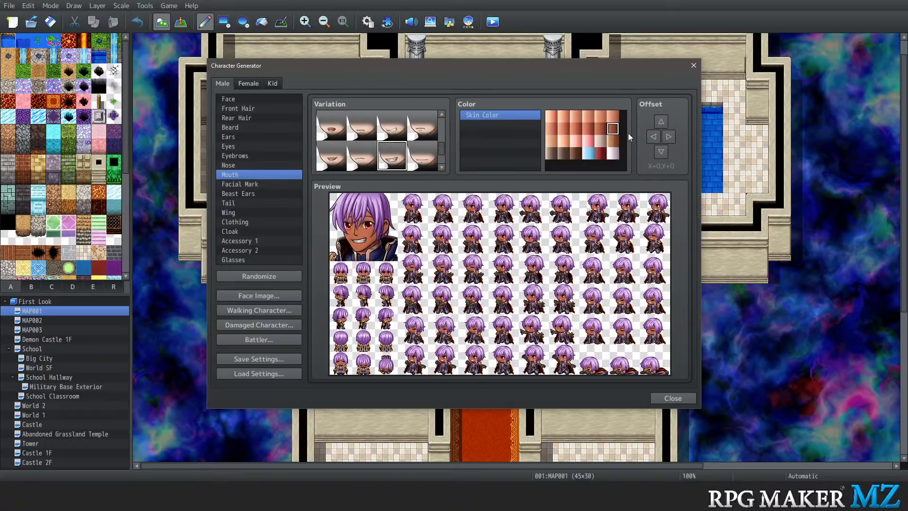
key("Right")
key("Down")
key("Left")
key("Left")
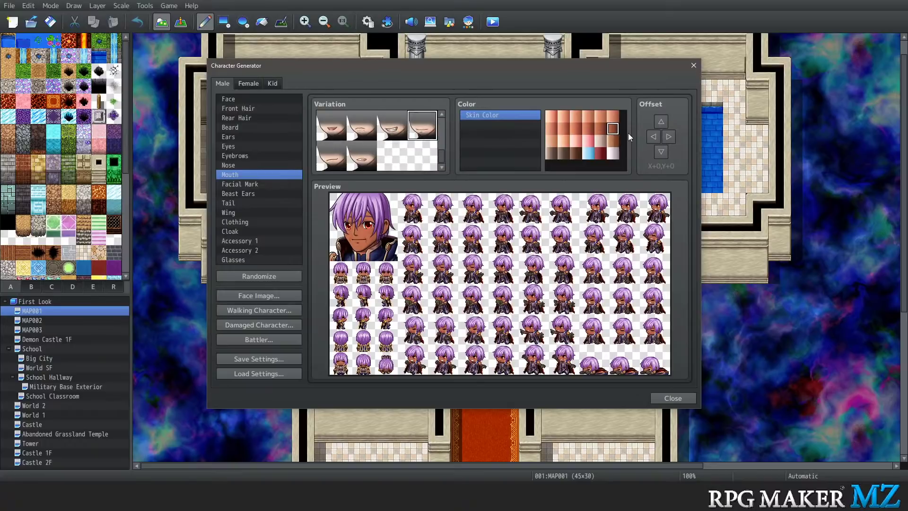
key("Left")
key("Left")
key("Left")
key("Up")
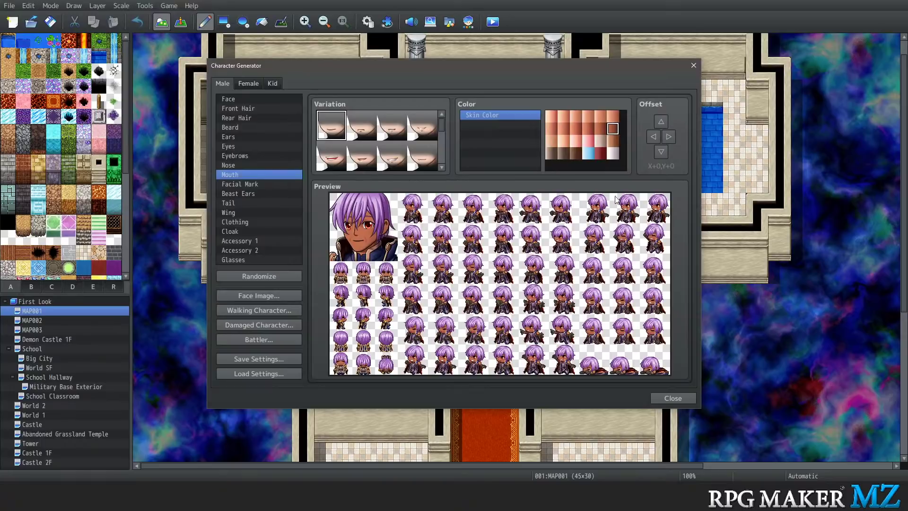
Show the female character briefly, then the kid, and randomize the kid's look four times
left_click(244, 83)
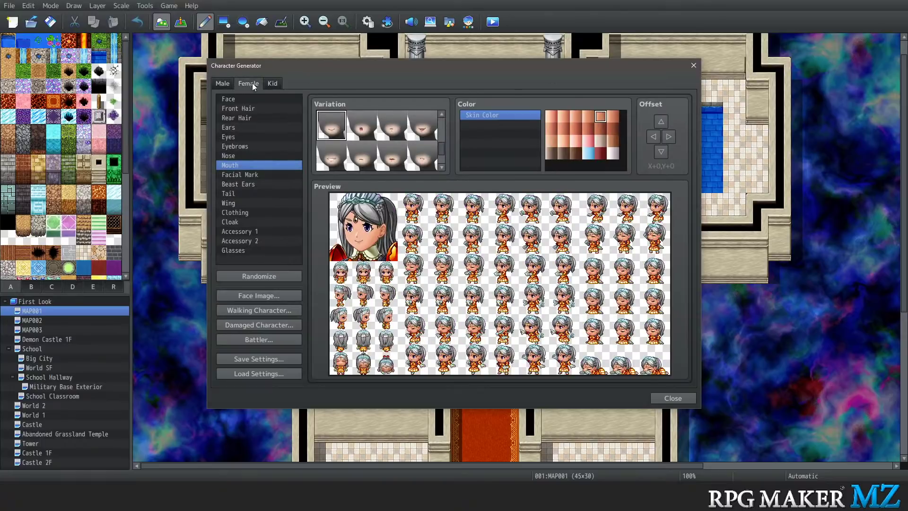
left_click(274, 83)
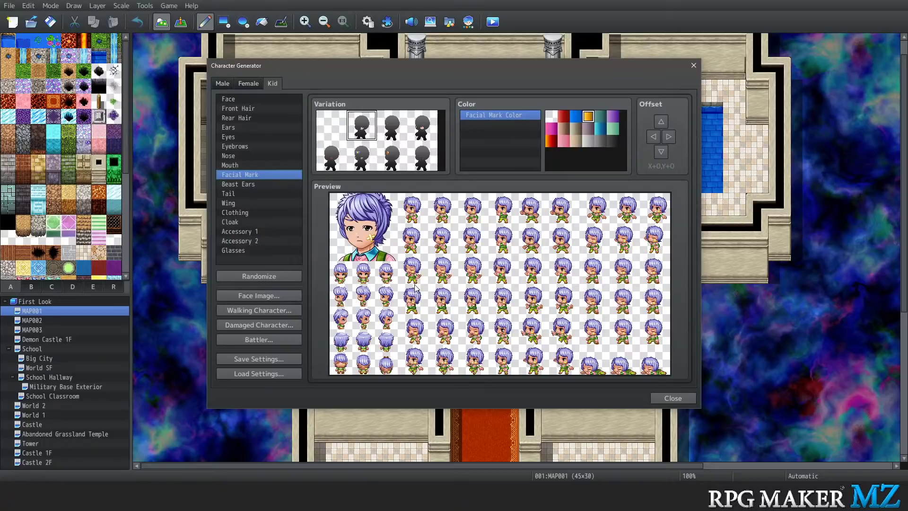
left_click(272, 275)
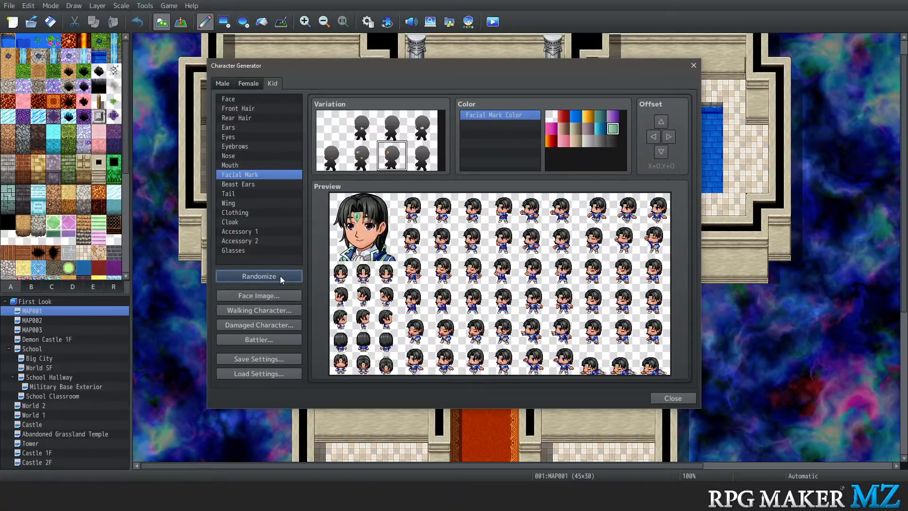
left_click(280, 277)
left_click(282, 276)
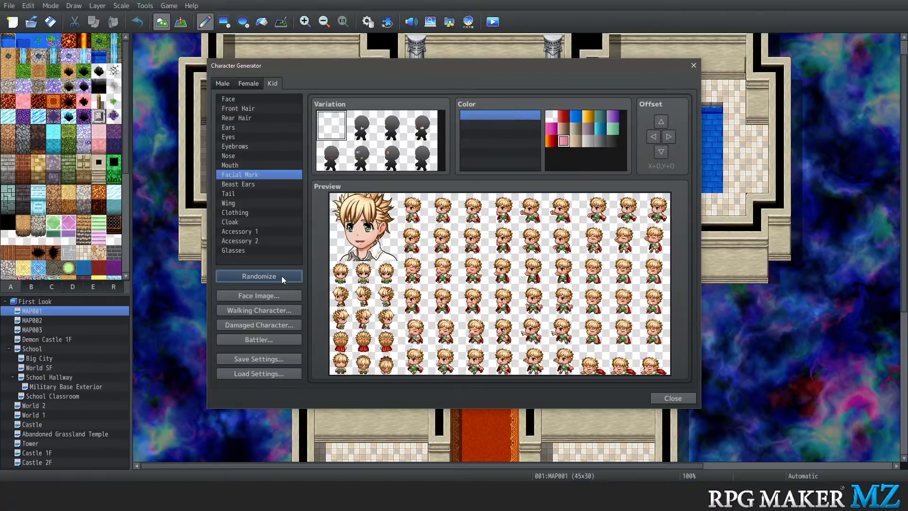
left_click(282, 276)
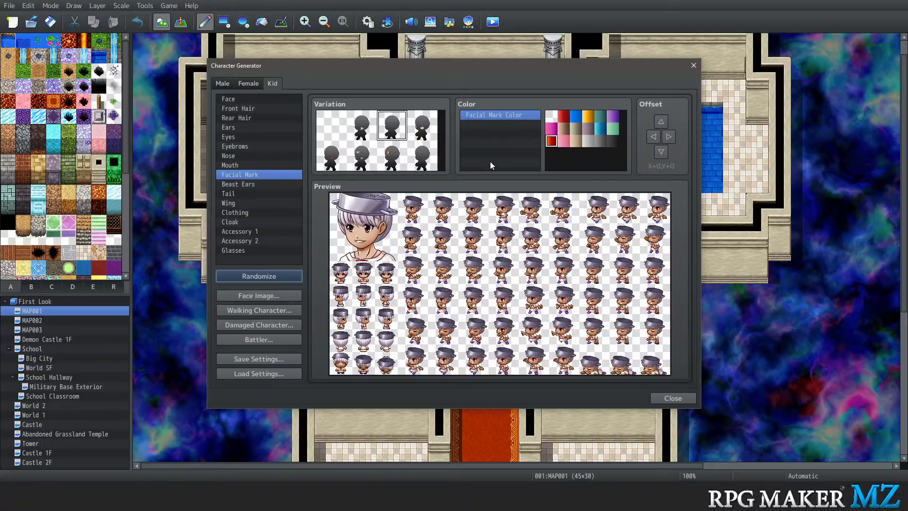
Compare hair colors such as crimson, blond and orange on the kid's front hair, settle on pale green, and close the Character Generator
left_click(238, 108)
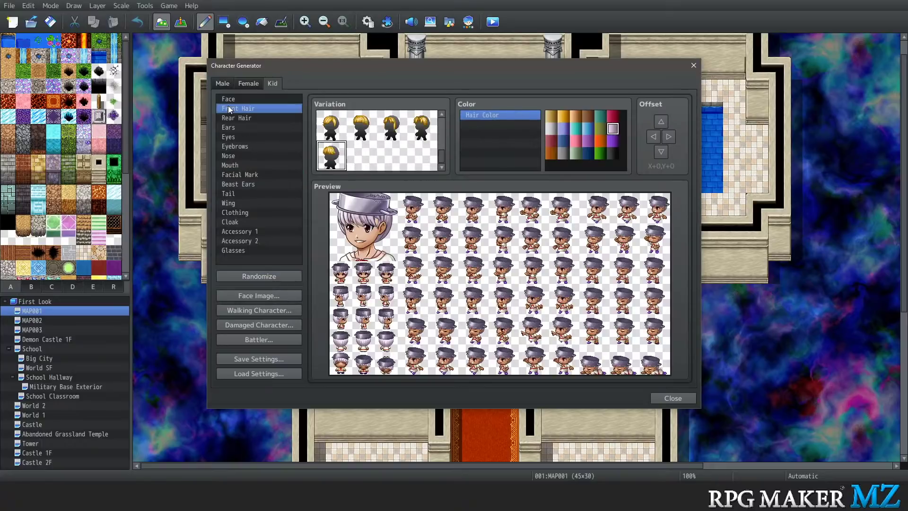
left_click(552, 114)
left_click(589, 119)
left_click(600, 119)
left_click(609, 119)
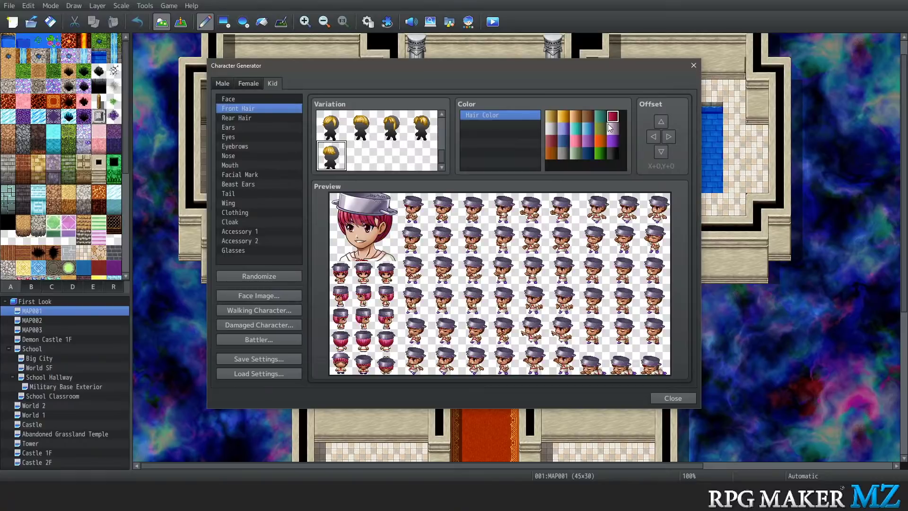
left_click(612, 129)
left_click(590, 129)
left_click(586, 120)
left_click(571, 118)
left_click(560, 118)
left_click(552, 119)
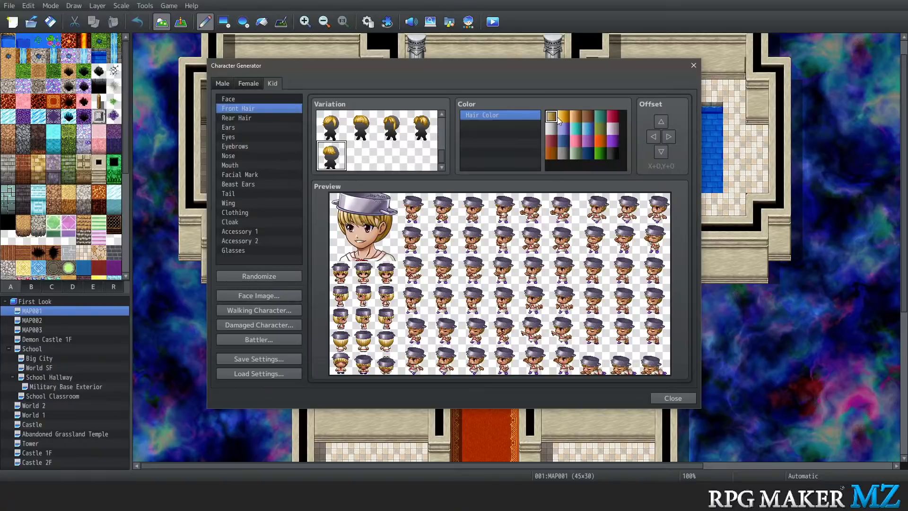
left_click(564, 118)
left_click(586, 116)
left_click(599, 115)
left_click(601, 129)
left_click(600, 141)
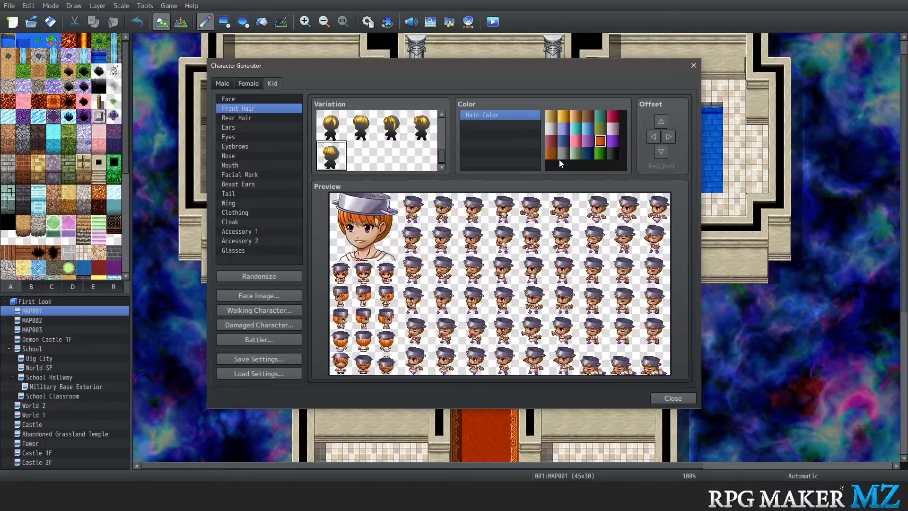
left_click(575, 140)
left_click(576, 116)
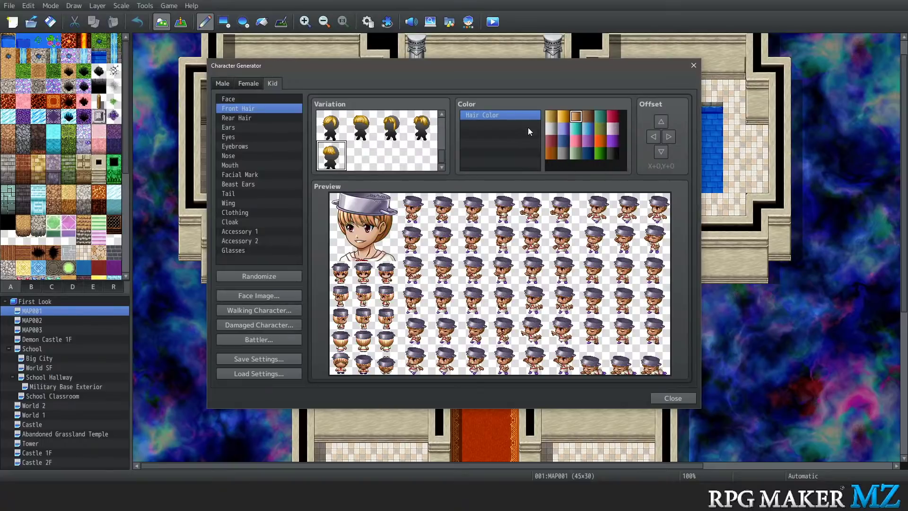
left_click(553, 119)
left_click(562, 152)
left_click(576, 153)
left_click(692, 69)
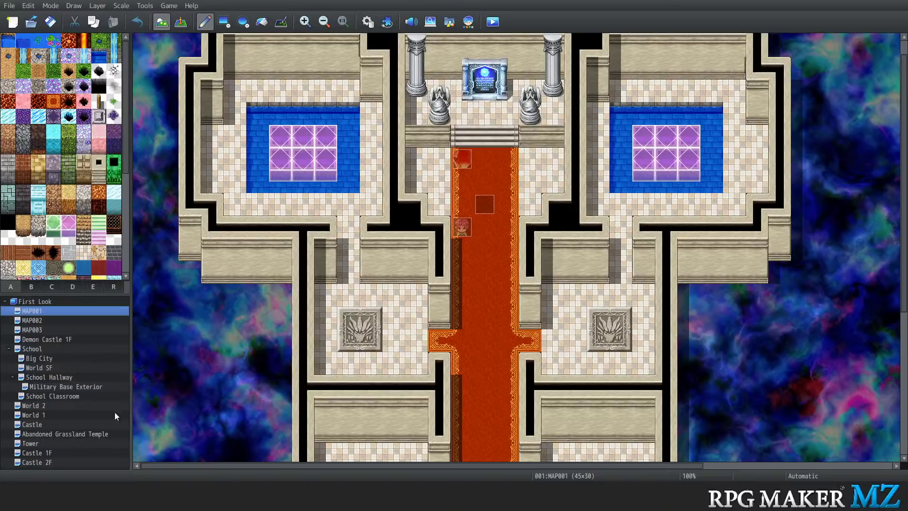
left_click(290, 501)
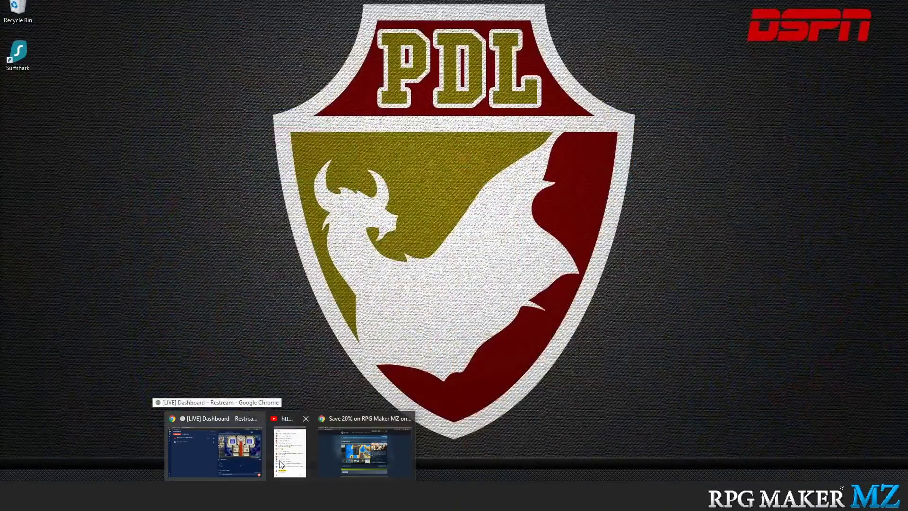
mouse_move(316, 456)
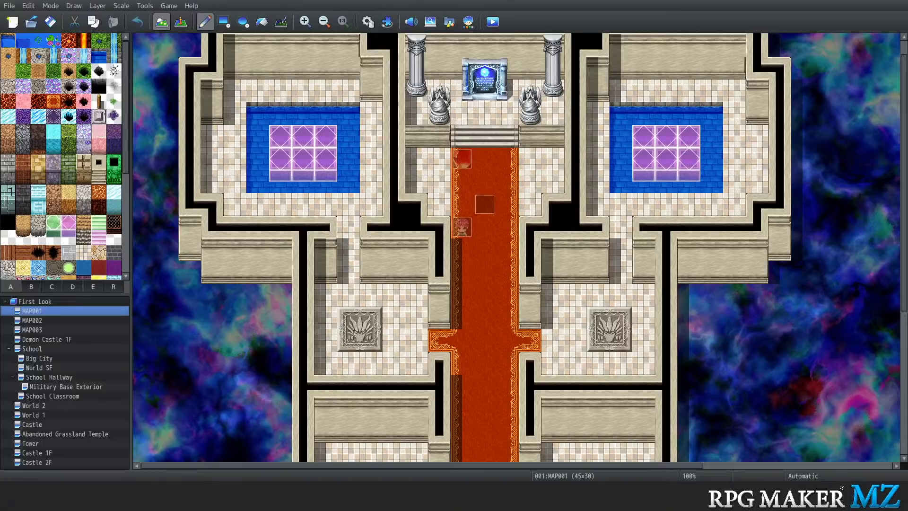
Reopen the Character Generator and randomize the male character six times
left_click(144, 6)
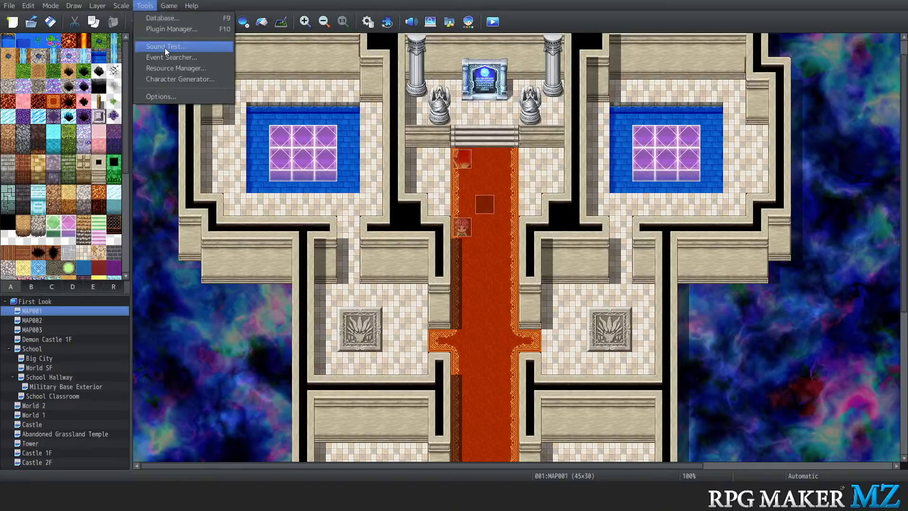
left_click(178, 78)
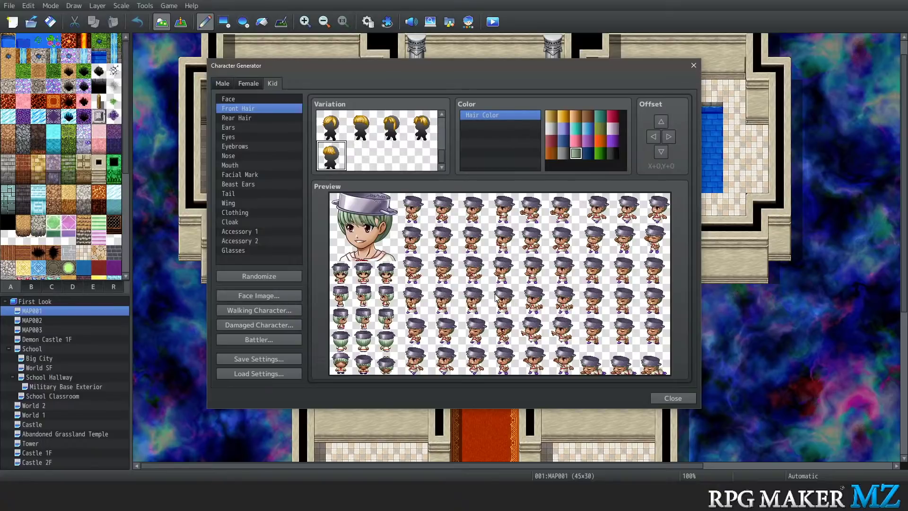
left_click(230, 83)
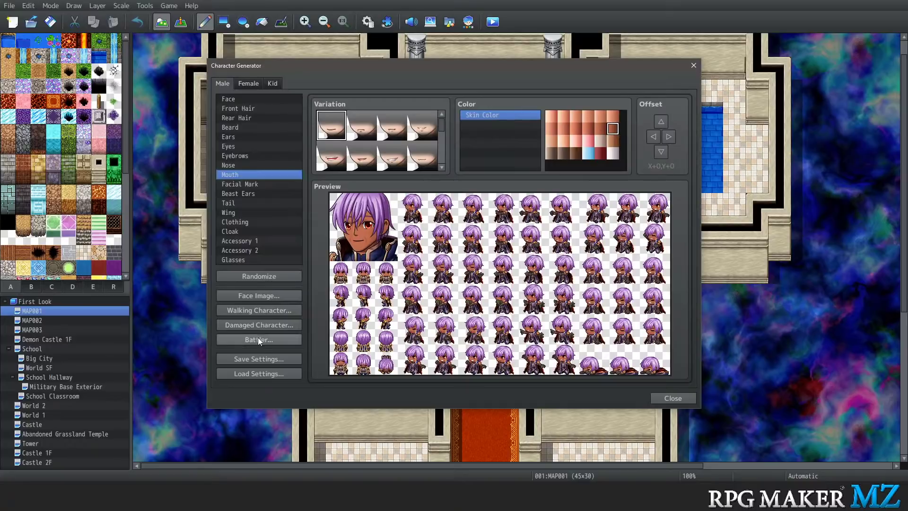
left_click(247, 277)
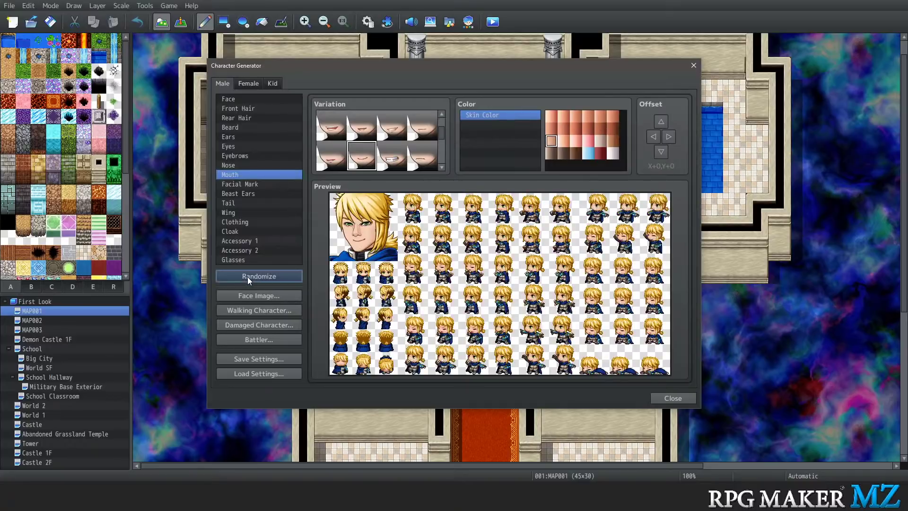
left_click(247, 277)
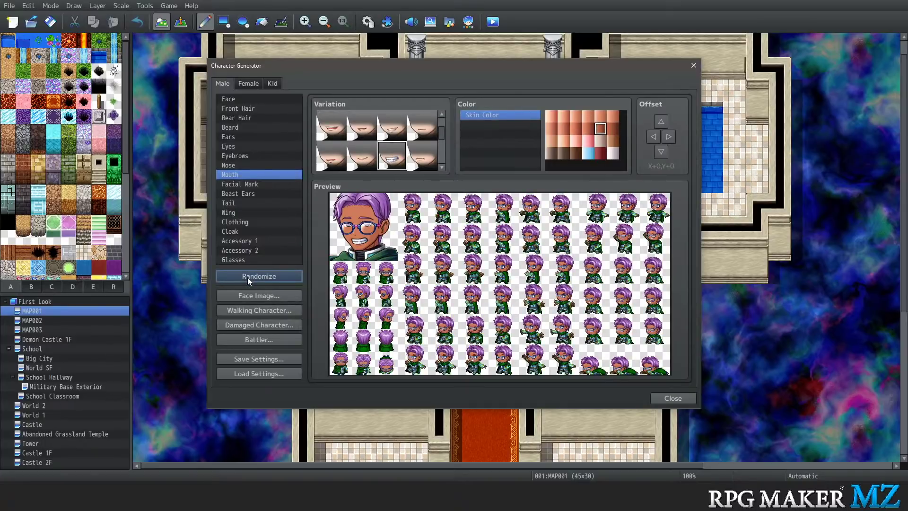
left_click(247, 277)
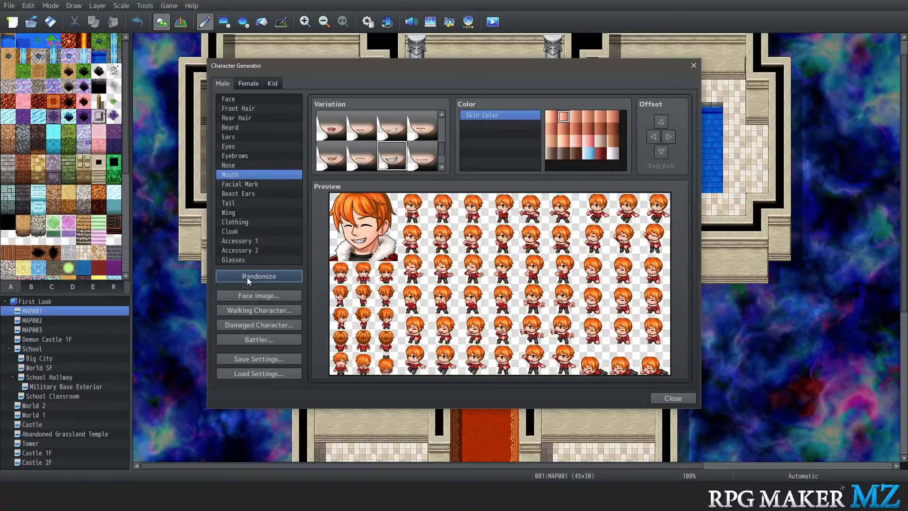
left_click(247, 277)
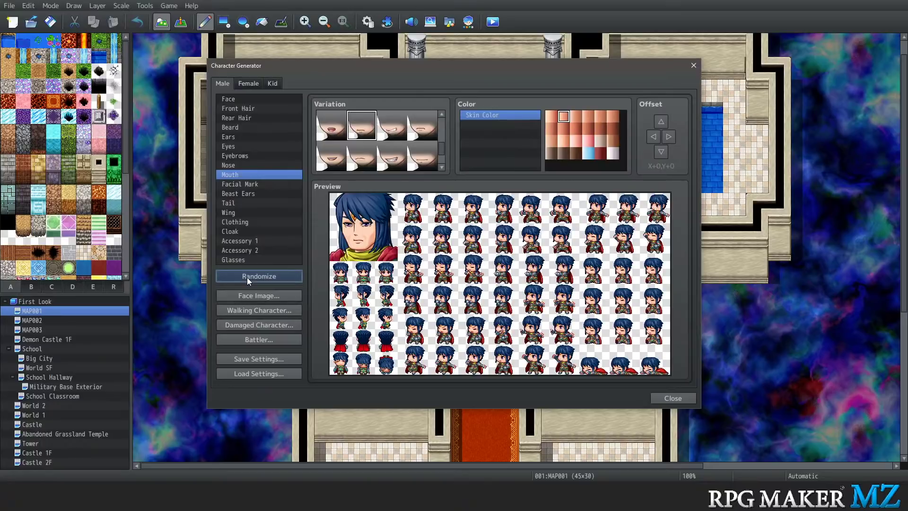
left_click(246, 277)
left_click(246, 277)
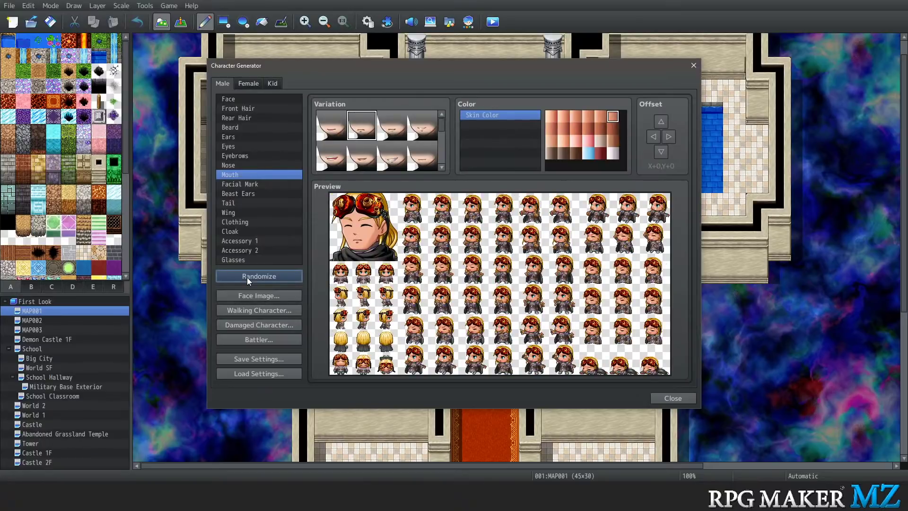
Randomize the male character four more times, stopping at a white-haired look
left_click(247, 277)
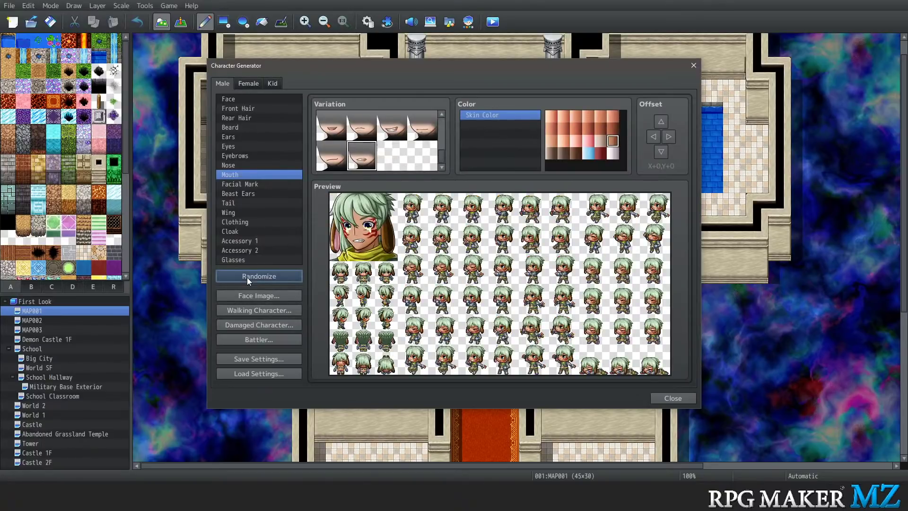
left_click(247, 277)
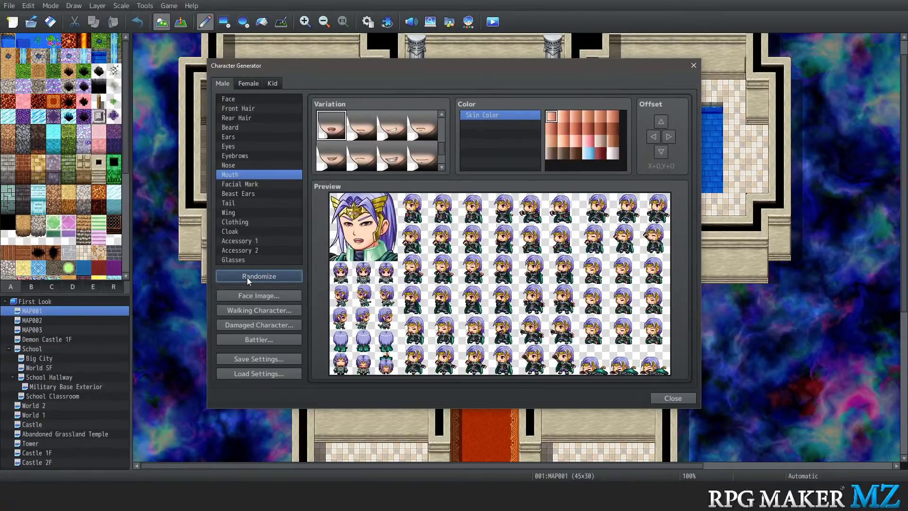
left_click(247, 277)
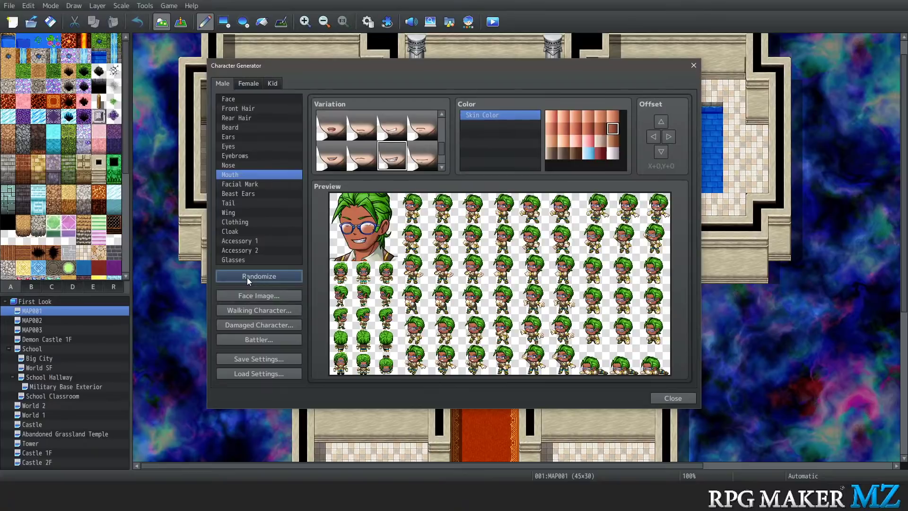
left_click(247, 277)
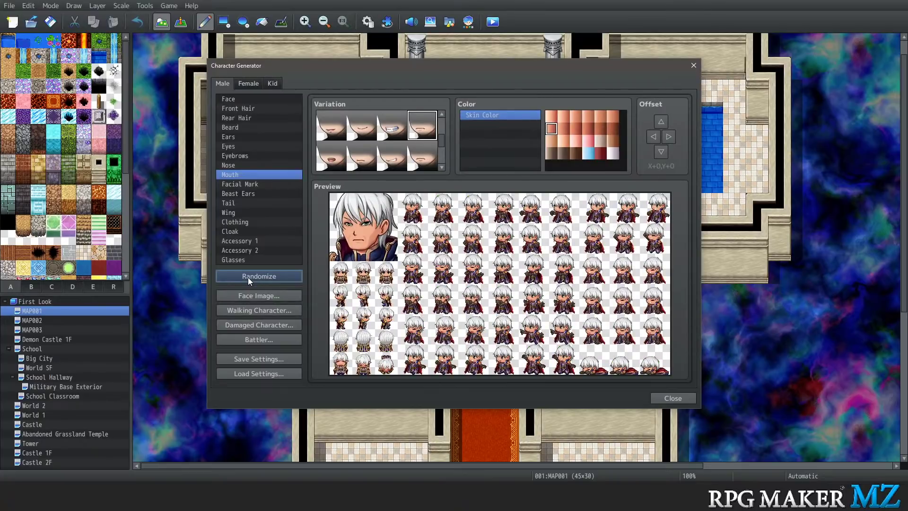
Preview the male character's clothing variations one after another, ending on the turquoise outfit with gold trim and a cape
left_click(245, 230)
left_click(248, 222)
left_click(362, 126)
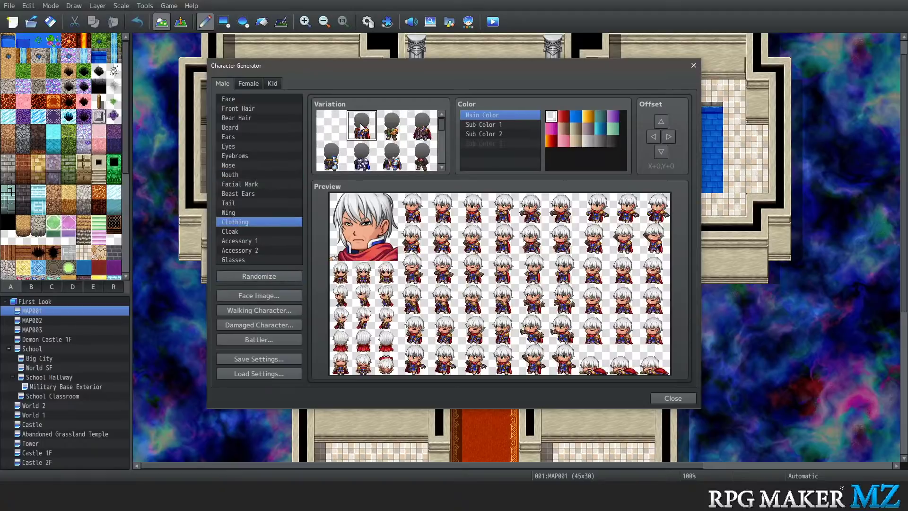
key("Right")
key("Left")
key("Right")
key("Right")
key("Down")
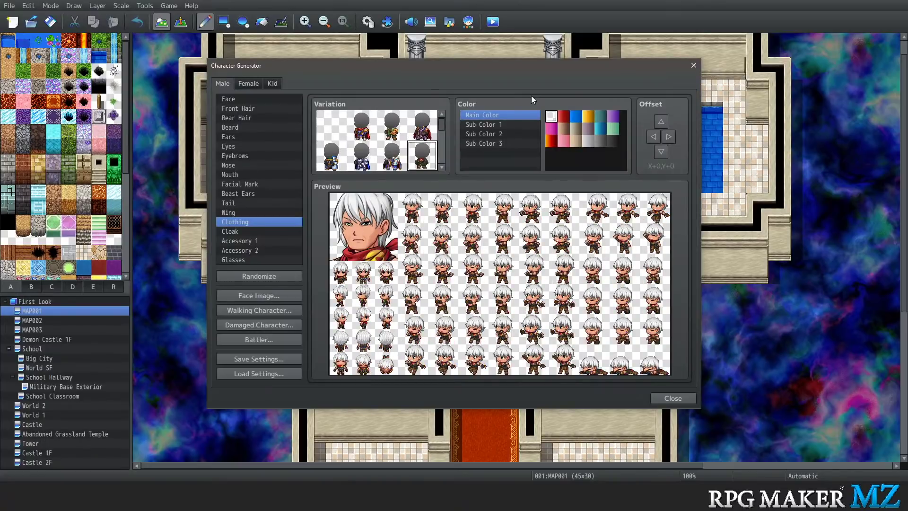
key("Left")
key("Left")
key("Left")
key("Down")
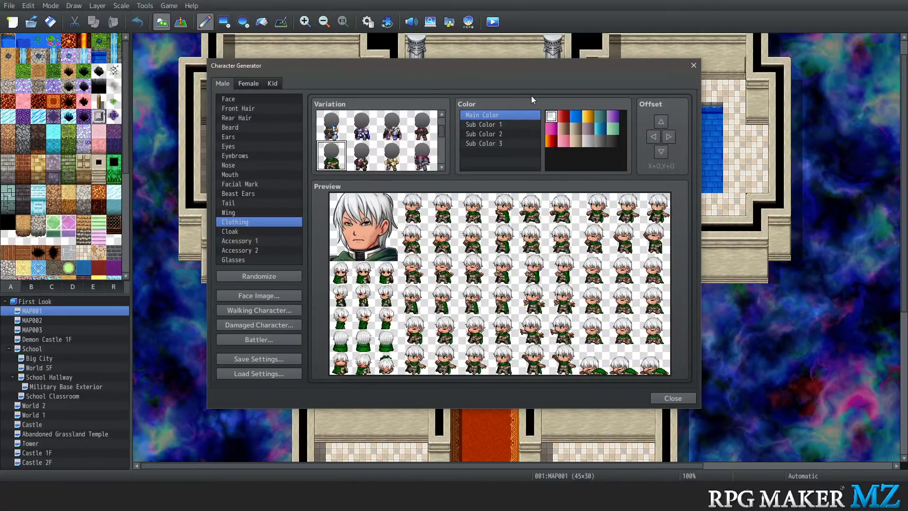
key("Right")
key("Right")
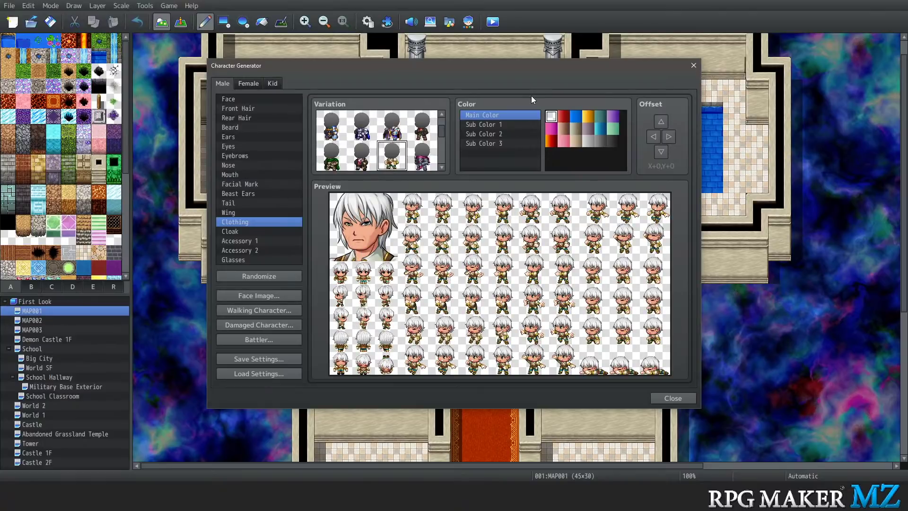
key("Right")
key("Down")
key("Up")
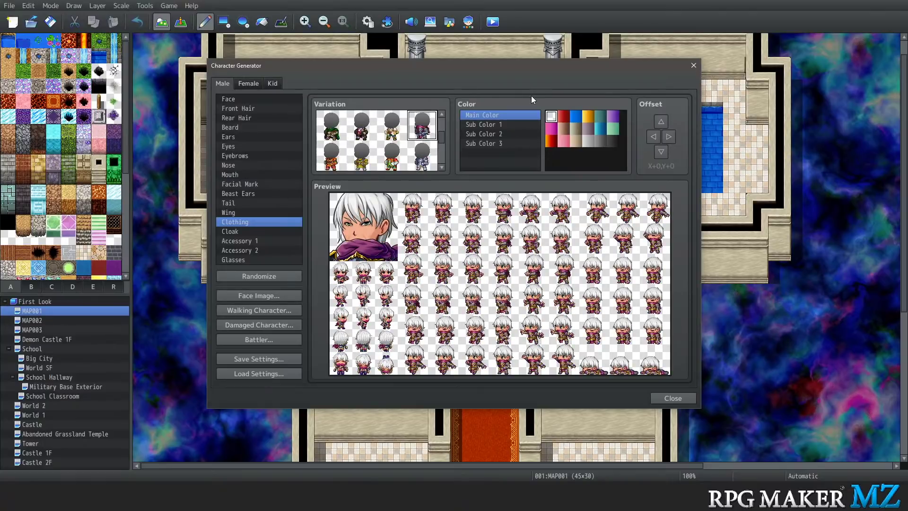
key("Down")
key("Left")
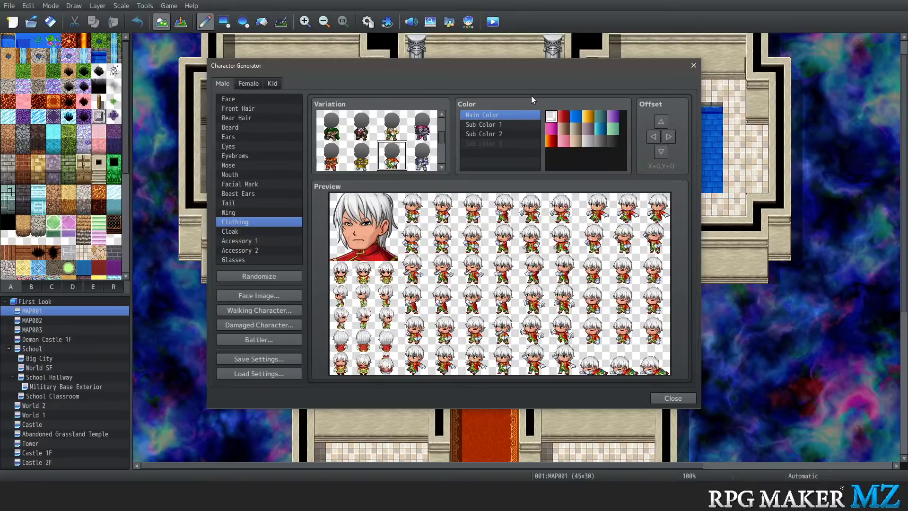
key("Down")
key("Left")
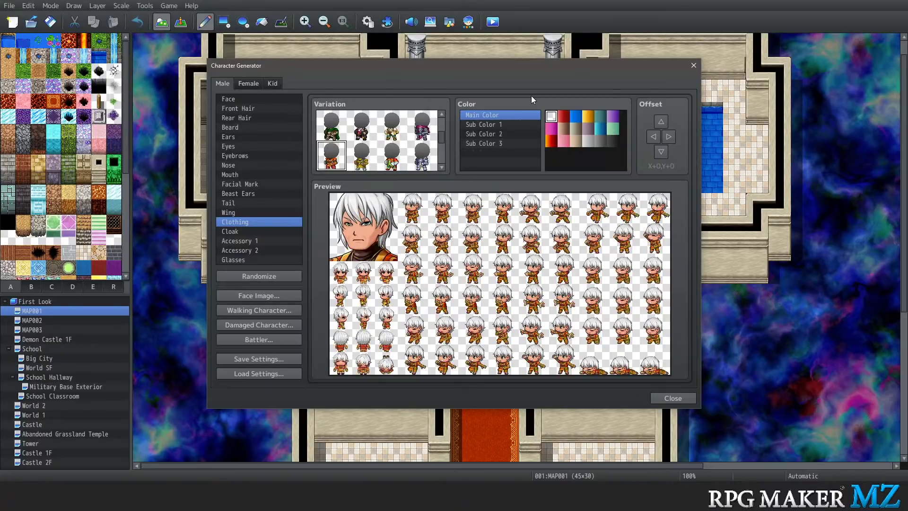
key("Left")
key("Right")
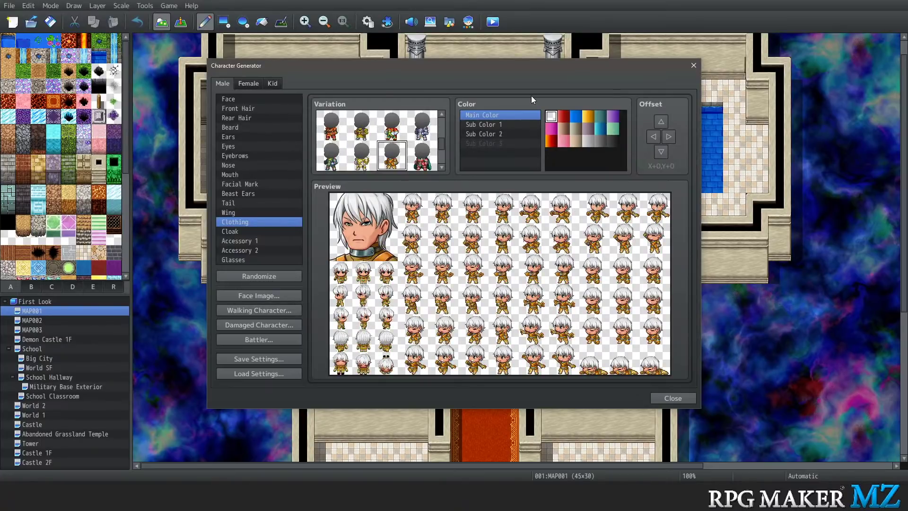
key("Down")
key("Down")
key("Down")
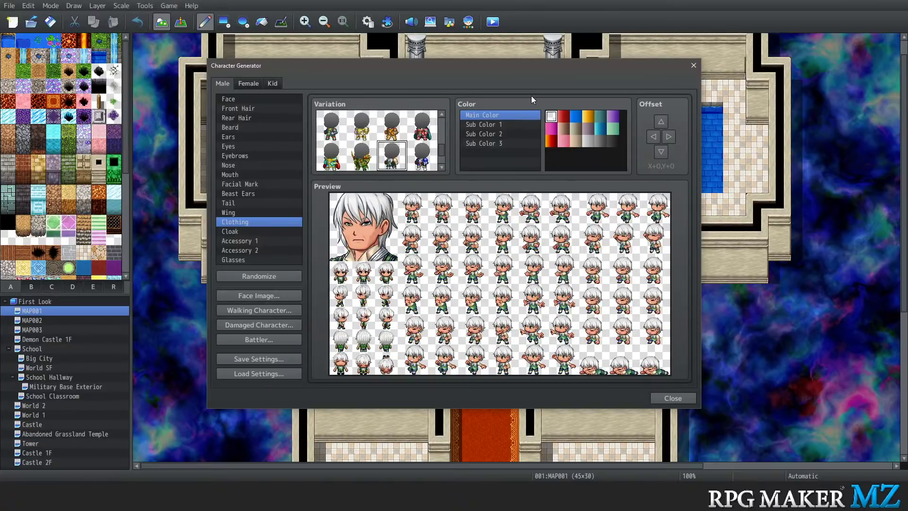
key("Right")
key("Right")
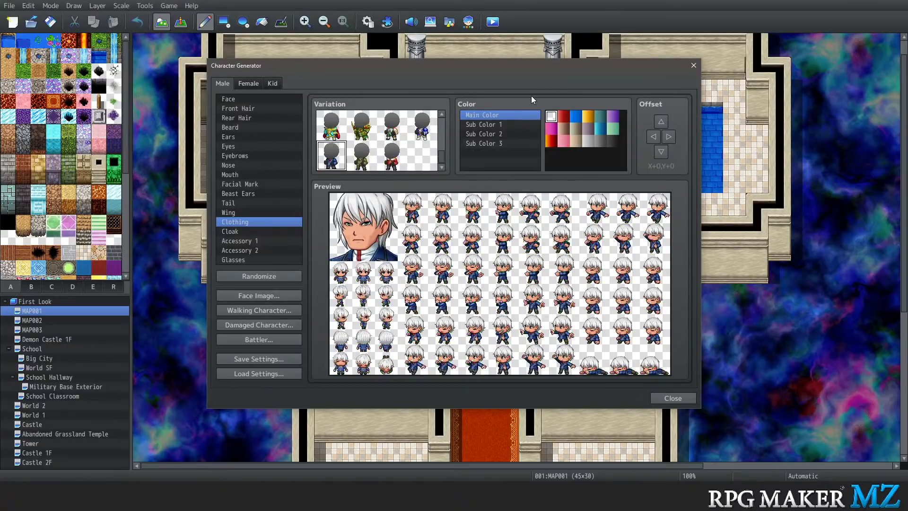
key("Right")
key("Right")
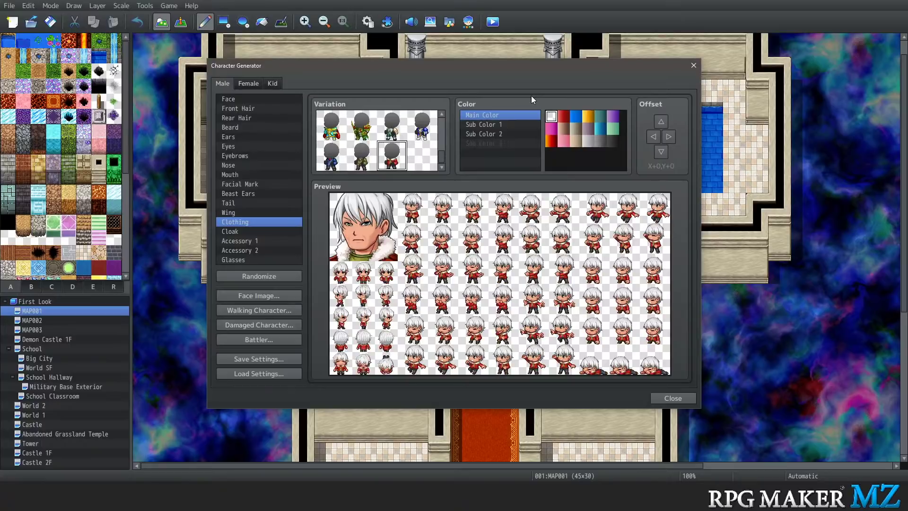
key("Left")
key("Left")
key("Up")
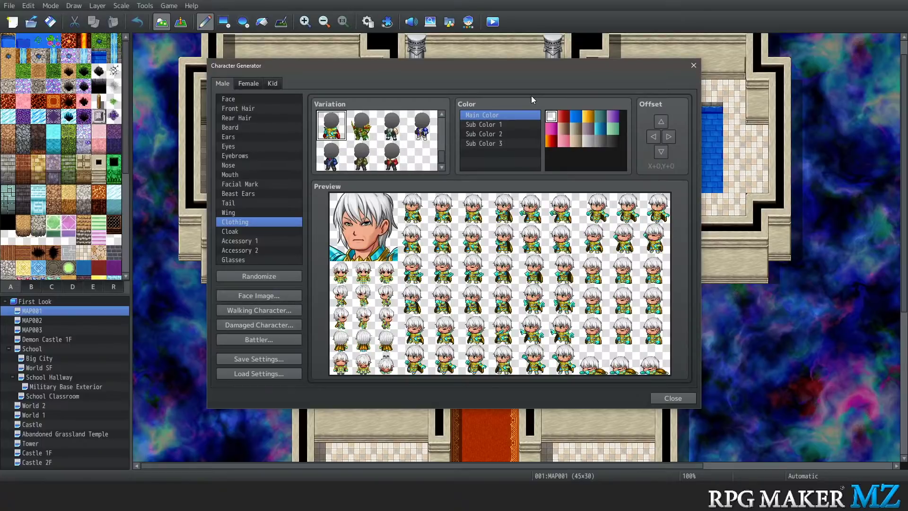
Compare main colors such as yellow and teal on the outfit, settle on red, and recolor its Sub Color 1
left_click(563, 115)
left_click(587, 116)
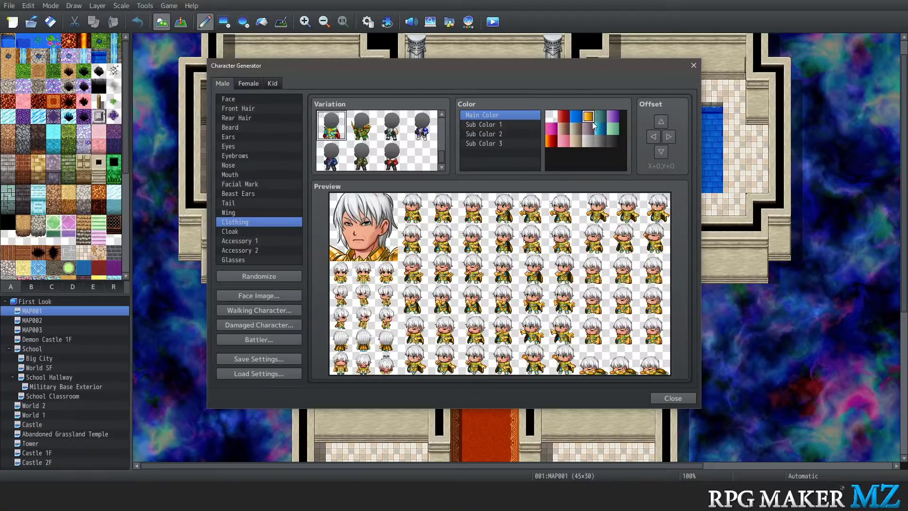
left_click(600, 121)
left_click(565, 117)
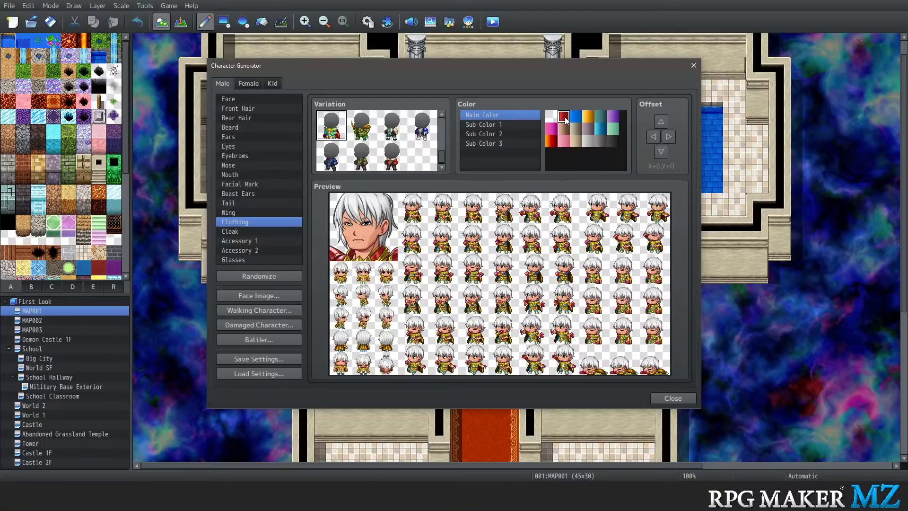
left_click(476, 125)
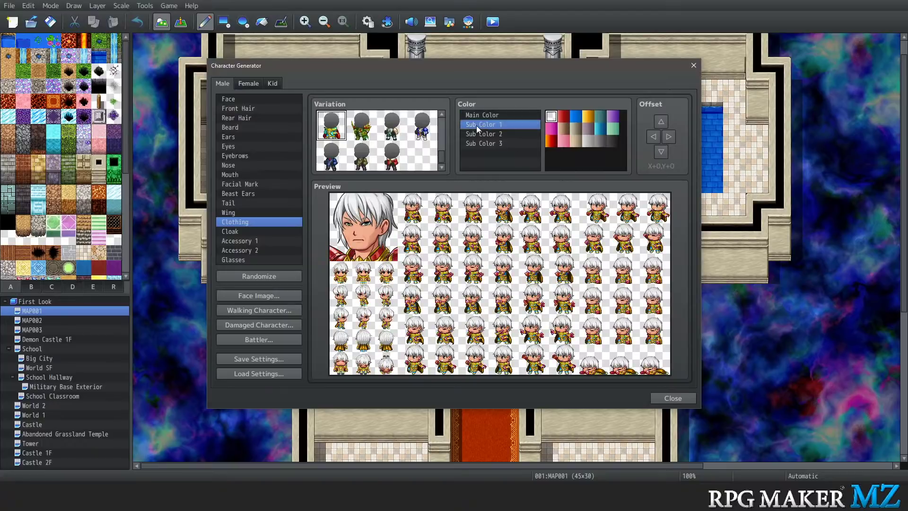
left_click(615, 116)
left_click(599, 117)
Add a head accessory as Accessory 1 and a white helmet with yellow goggles as Accessory 2
left_click(242, 250)
left_click(244, 240)
left_click(361, 156)
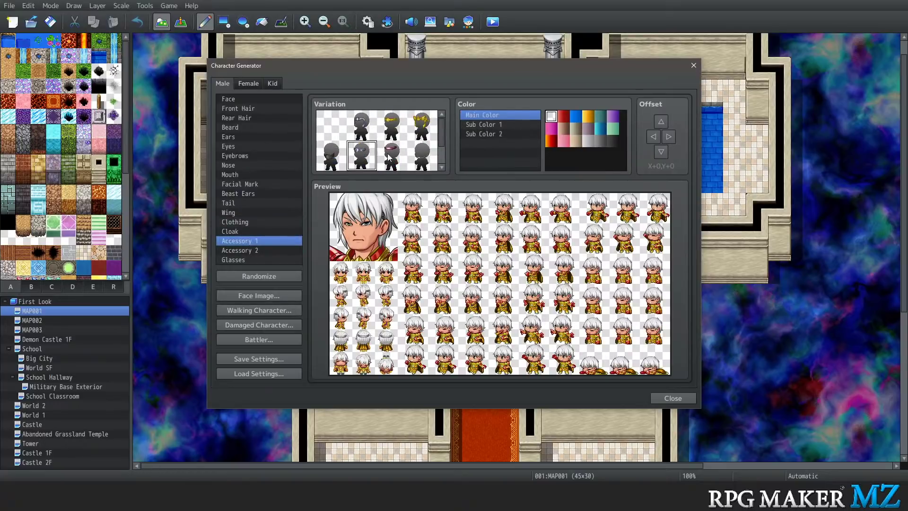
left_click(242, 249)
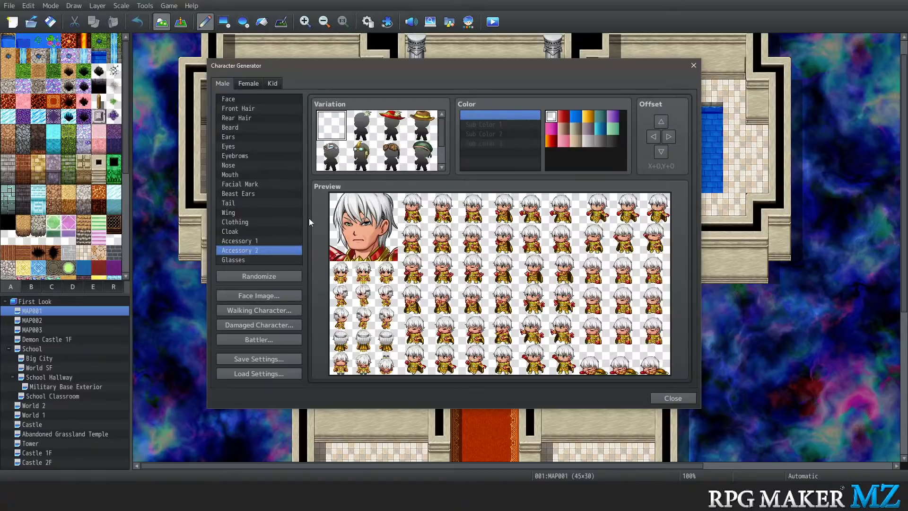
left_click(331, 155)
left_click(361, 156)
scroll(402, 155, "down", 1)
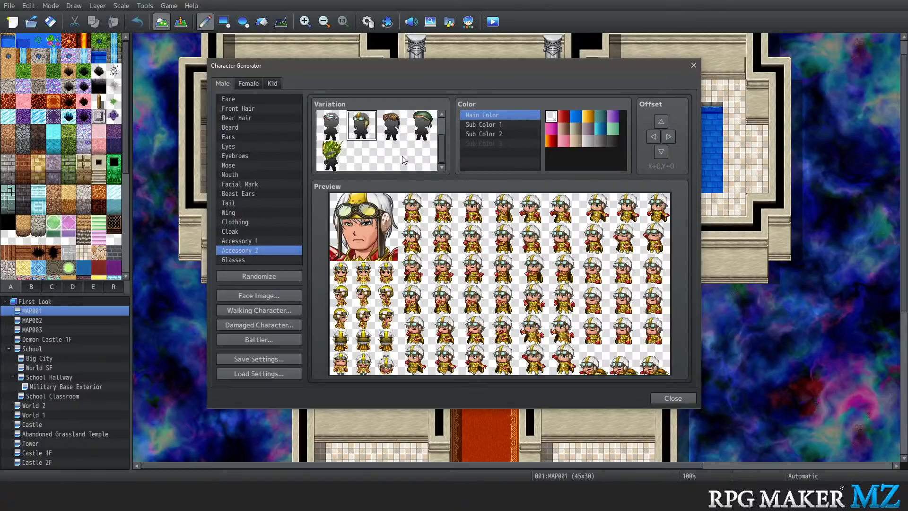
Compare the glasses variations on the male character and settle on the dark sunglasses
left_click(240, 260)
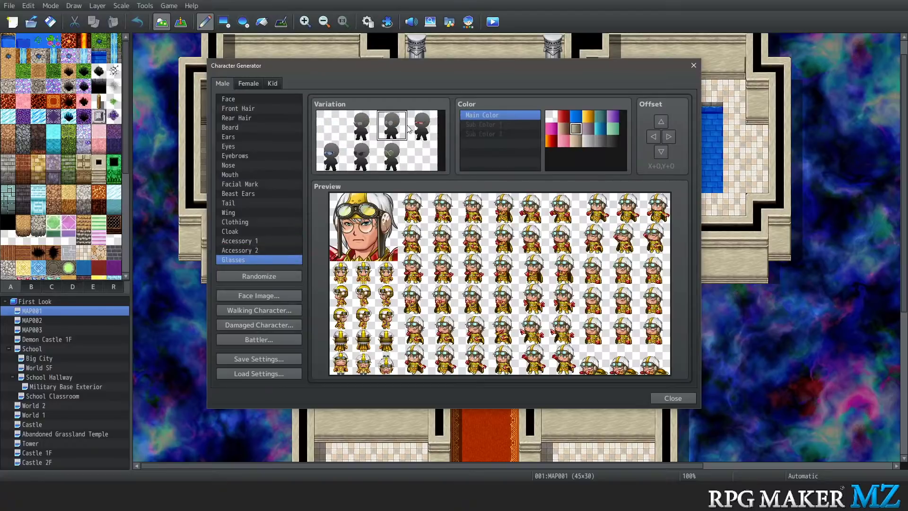
left_click(391, 156)
left_click(371, 159)
left_click(331, 162)
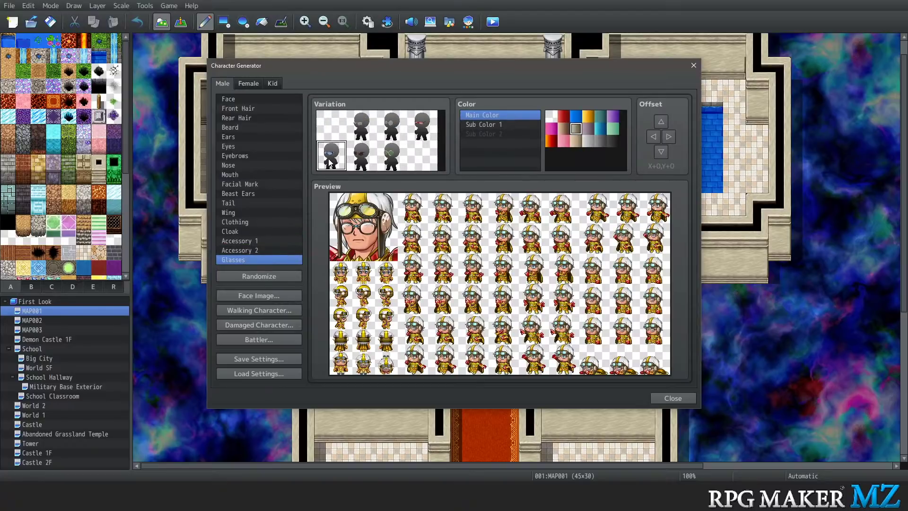
left_click(379, 159)
left_click(358, 160)
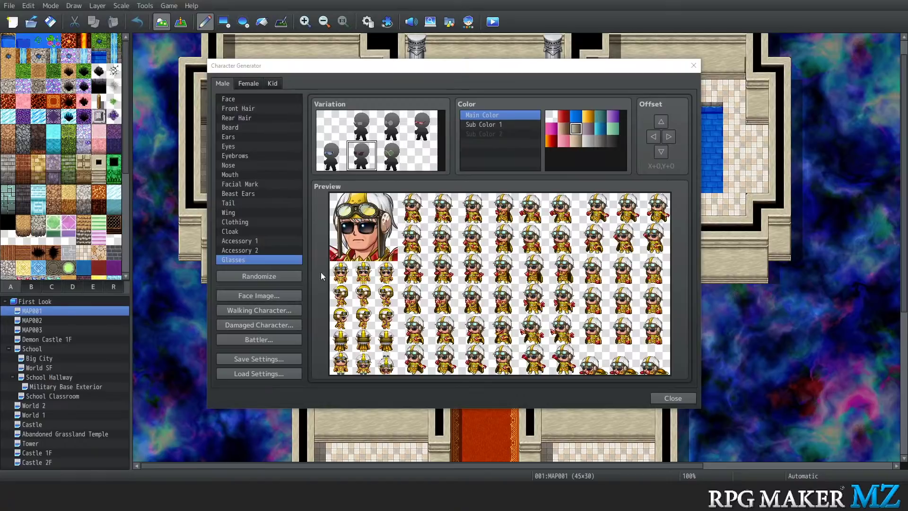
Shift the sunglasses up and down, settling on an offset of X+0, Y-2
left_click(662, 122)
left_click(662, 122)
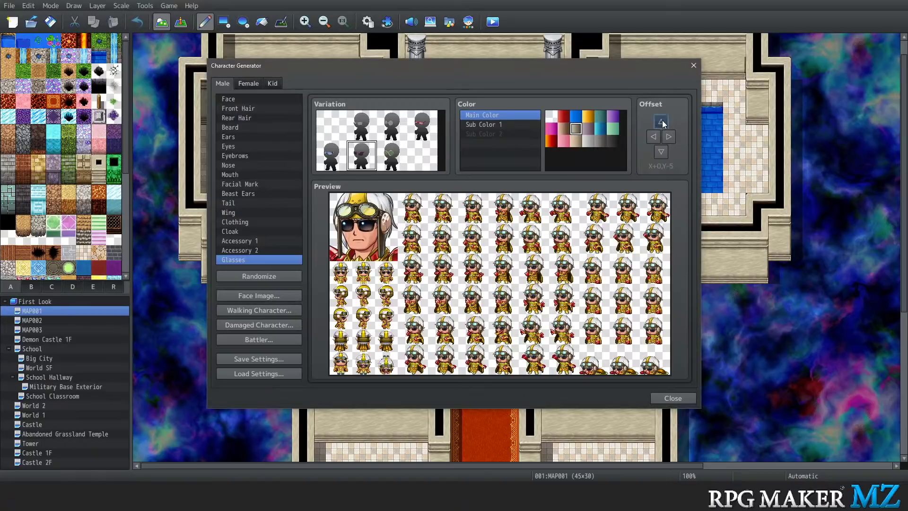
left_click(662, 123)
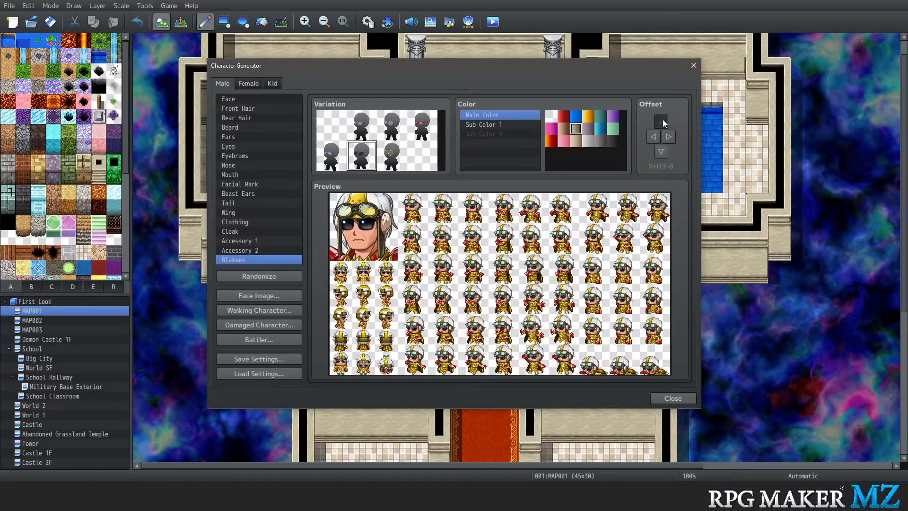
left_click(662, 151)
left_click(663, 151)
left_click(664, 151)
left_click(665, 151)
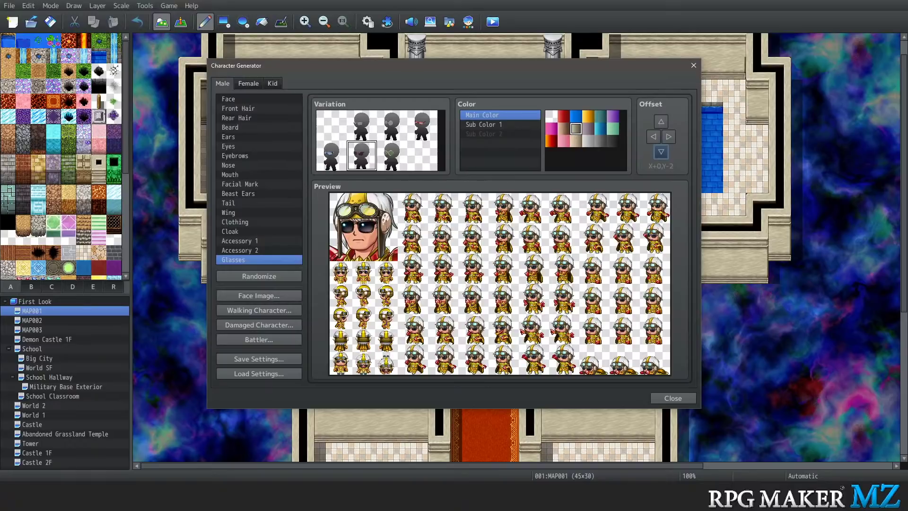
Set the sunglasses' main color to light gray and close the Character Generator
left_click(599, 130)
left_click(588, 141)
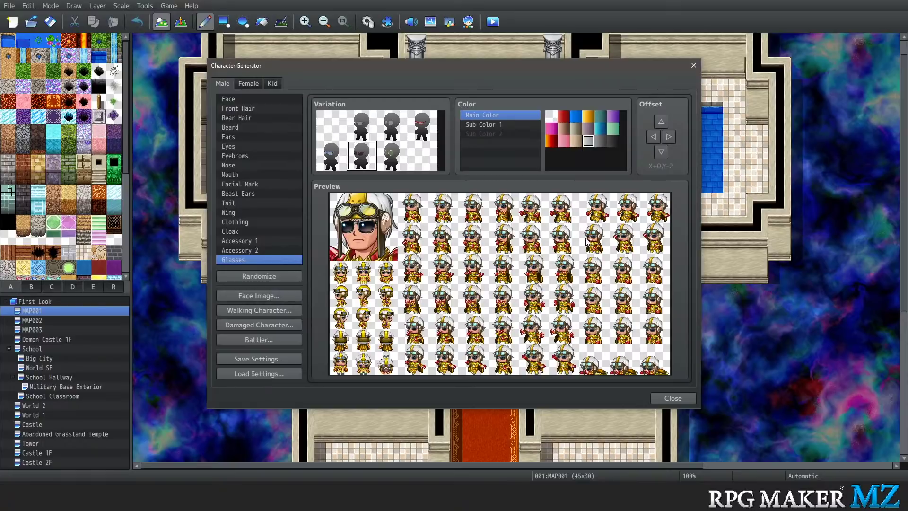
left_click(693, 65)
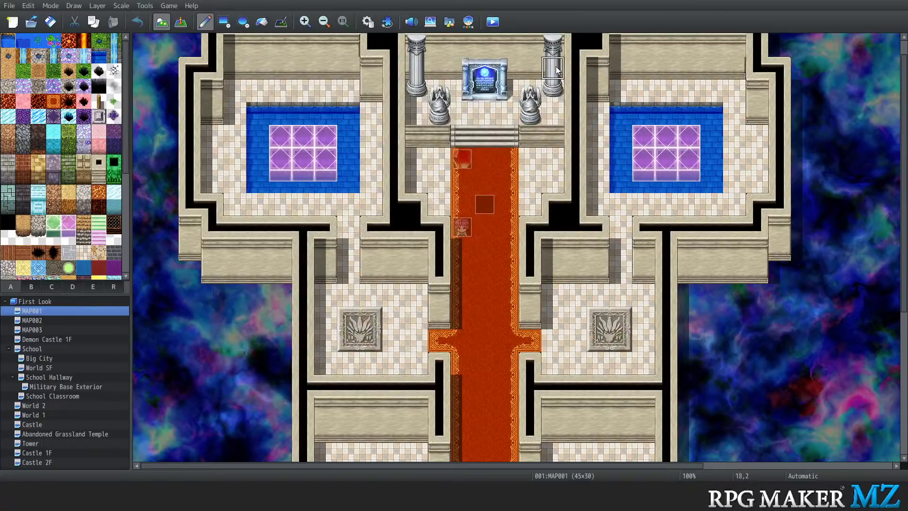